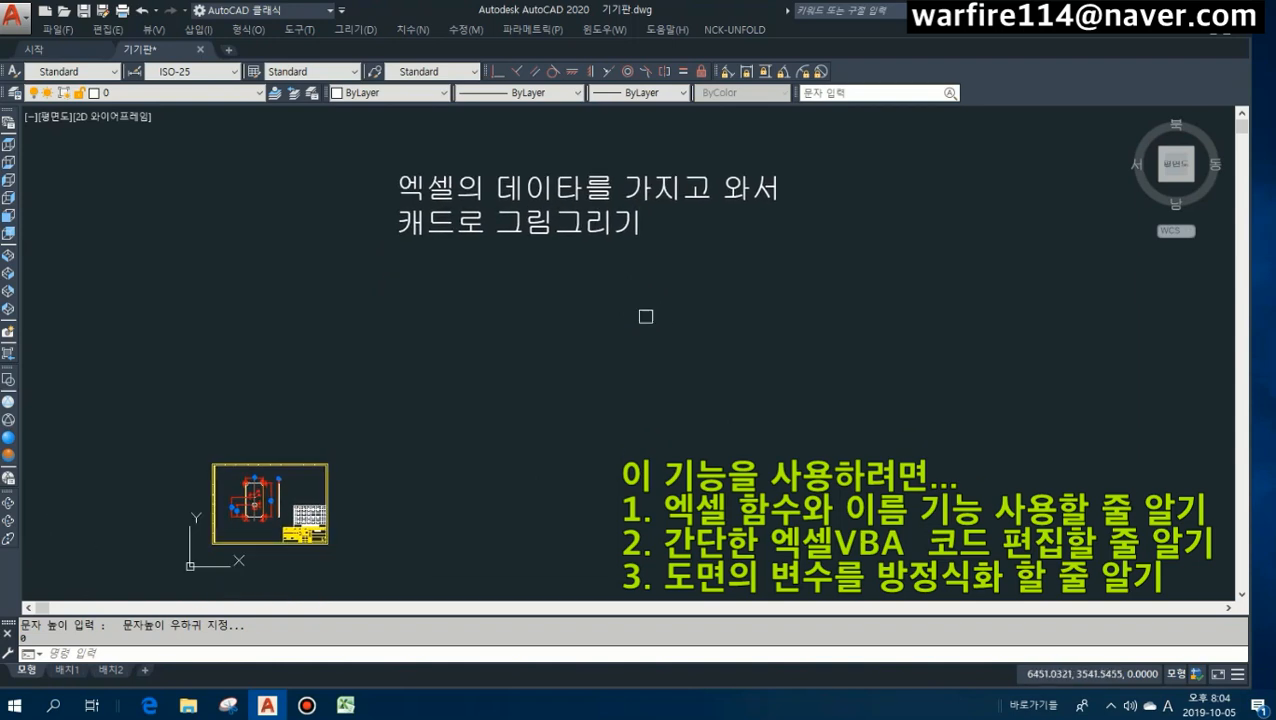
Examine the plate drawing's variable dimensions W, D, H, DA and DB together with its SPECIFICATION table.
middle_click_drag(518, 317, 569, 259)
middle_click_drag(475, 382, 596, 283)
scroll(449, 320, "up", 4)
middle_click_drag(475, 360, 551, 297)
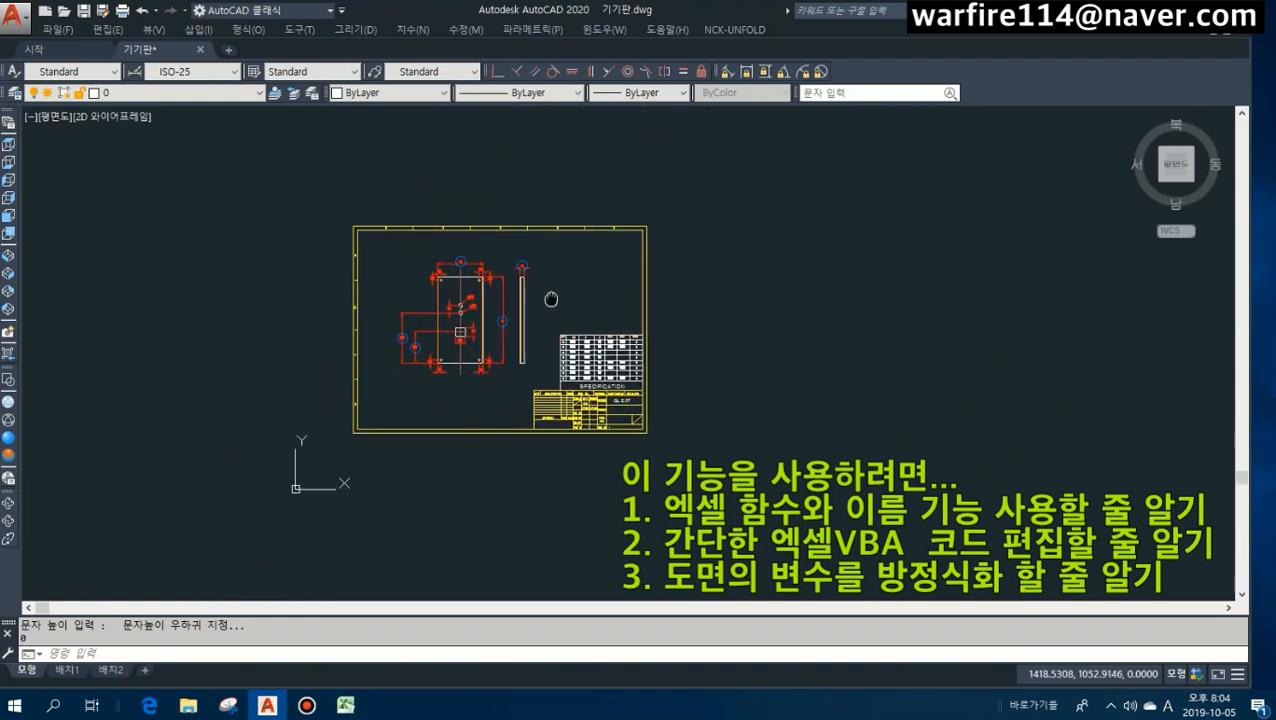
scroll(451, 311, "up", 2)
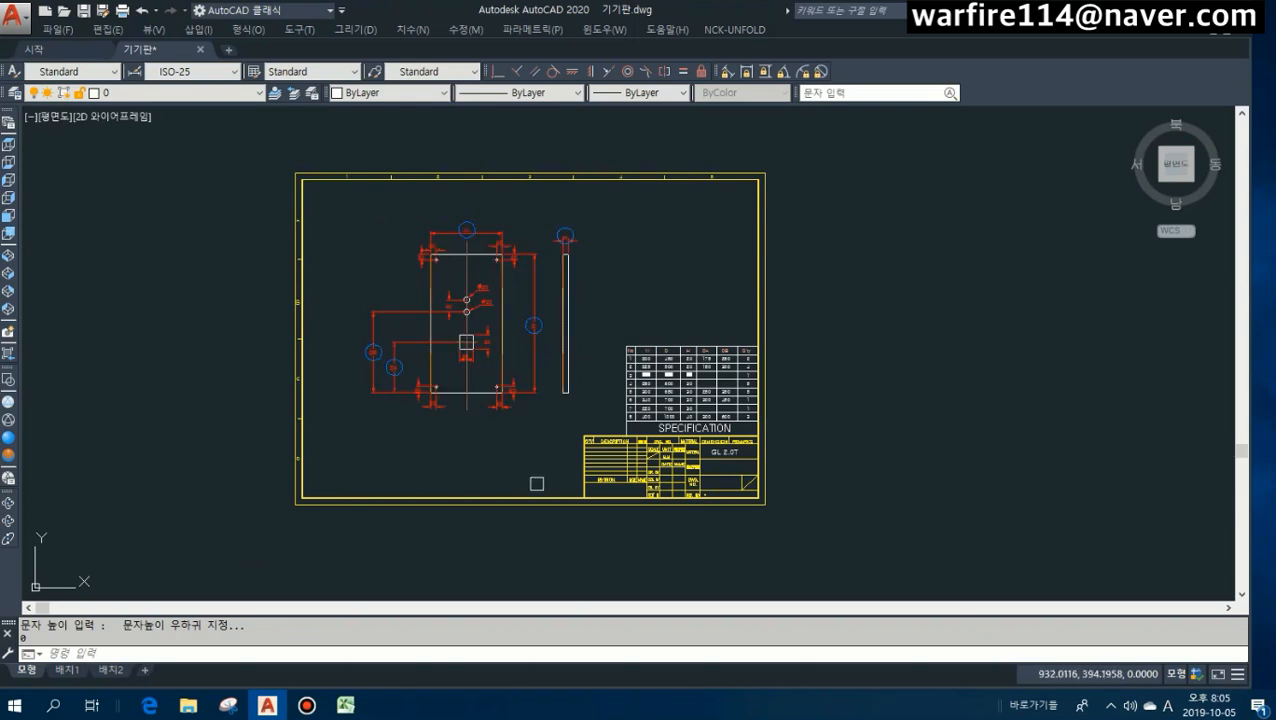
middle_click_drag(541, 369, 572, 379)
scroll(532, 336, "up", 2)
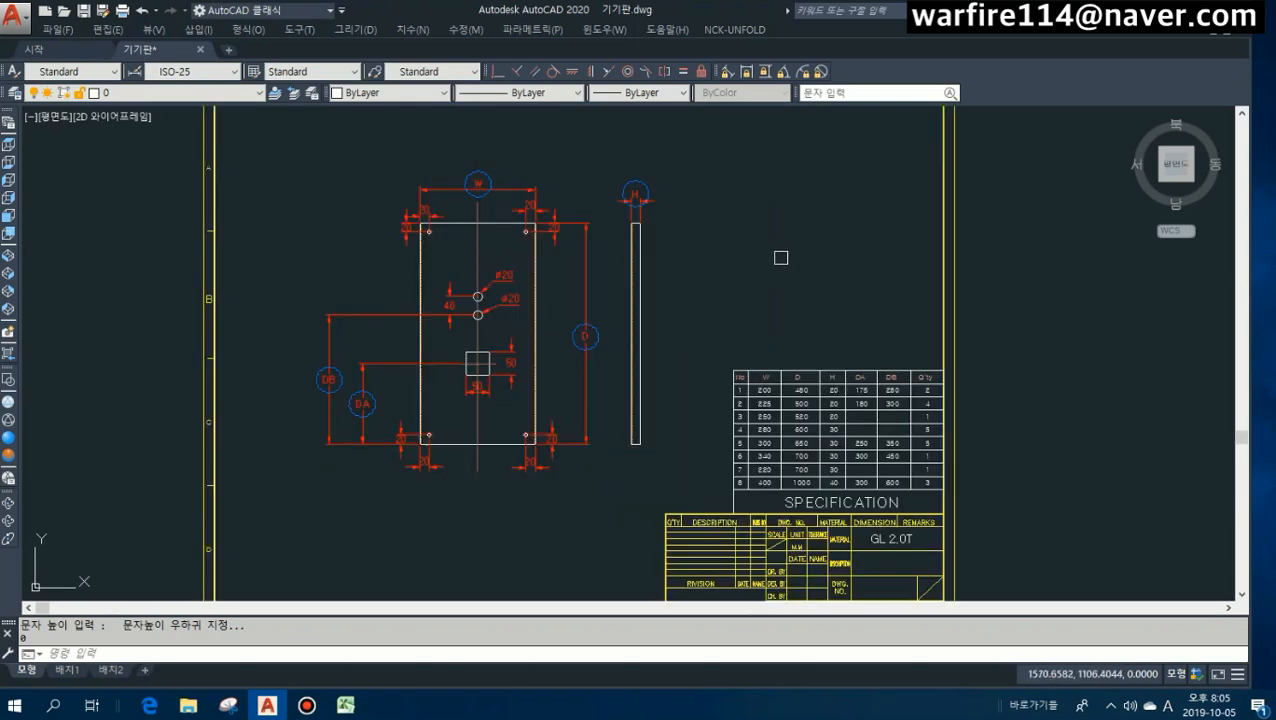
middle_click_drag(638, 401, 539, 388)
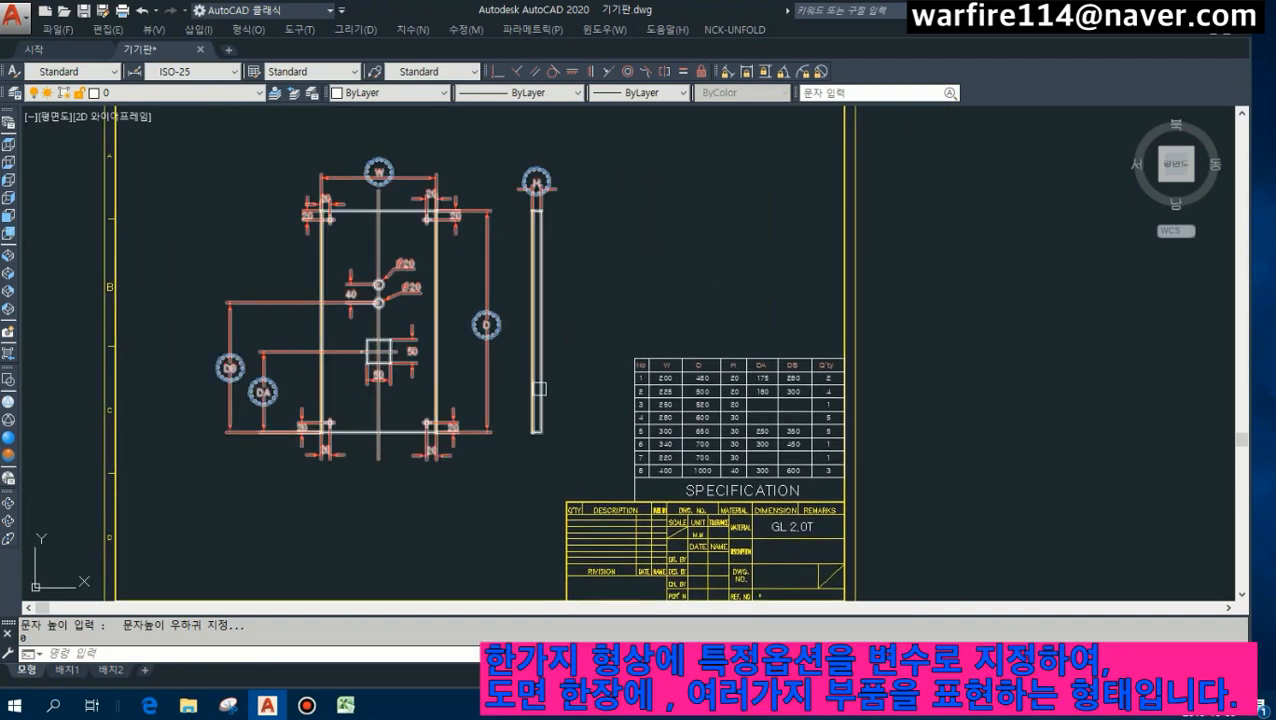
scroll(395, 530, "up", 2)
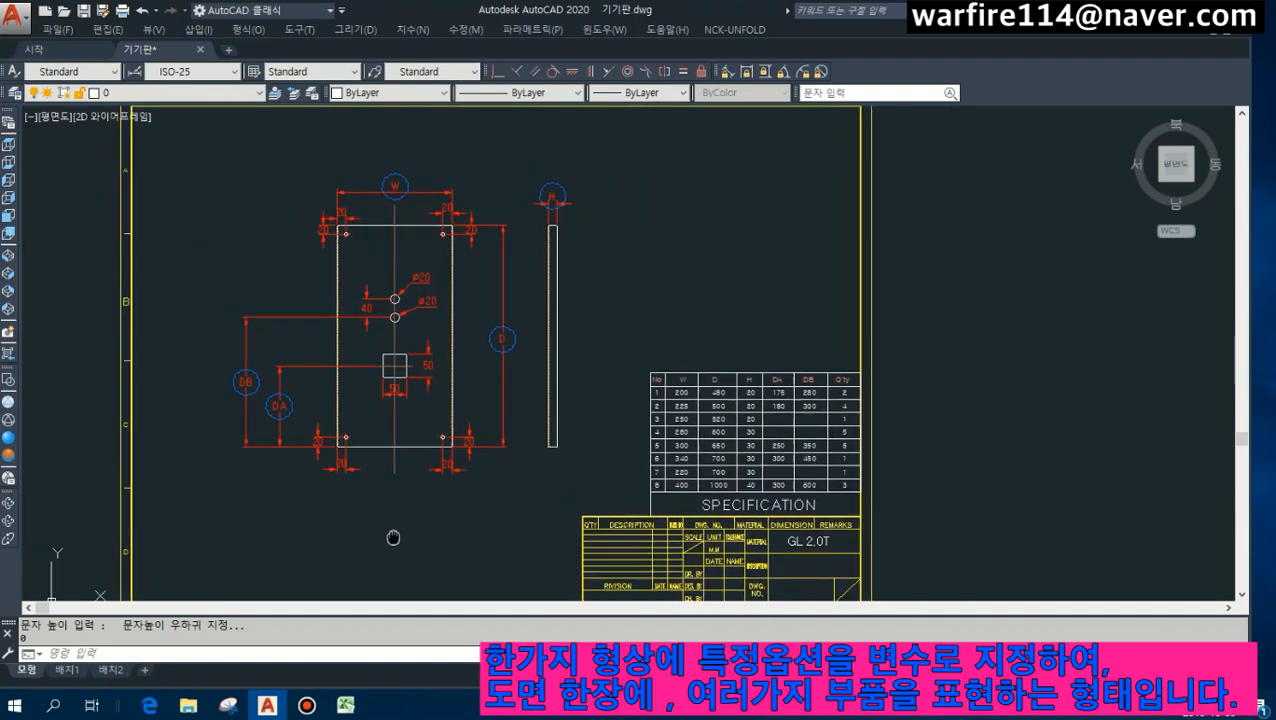
scroll(399, 535, "down", 2)
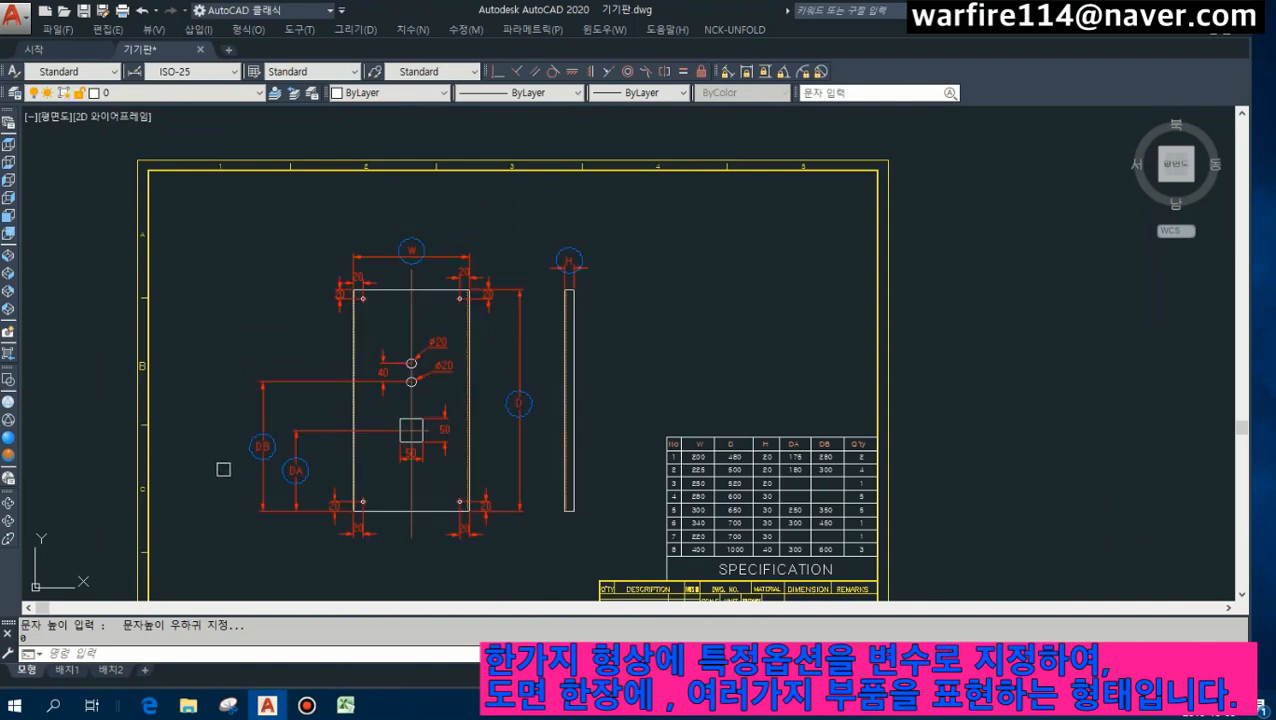
scroll(221, 449, "up", 2)
scroll(290, 252, "down", 1)
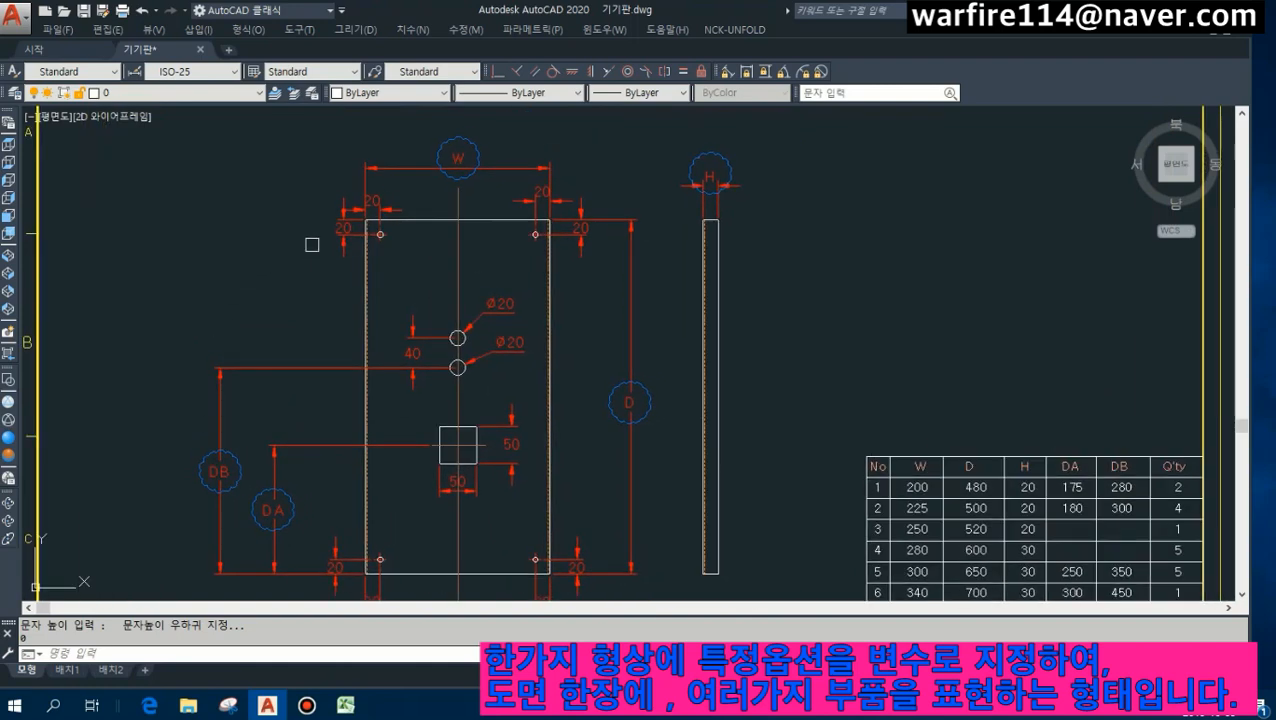
scroll(652, 282, "down", 2)
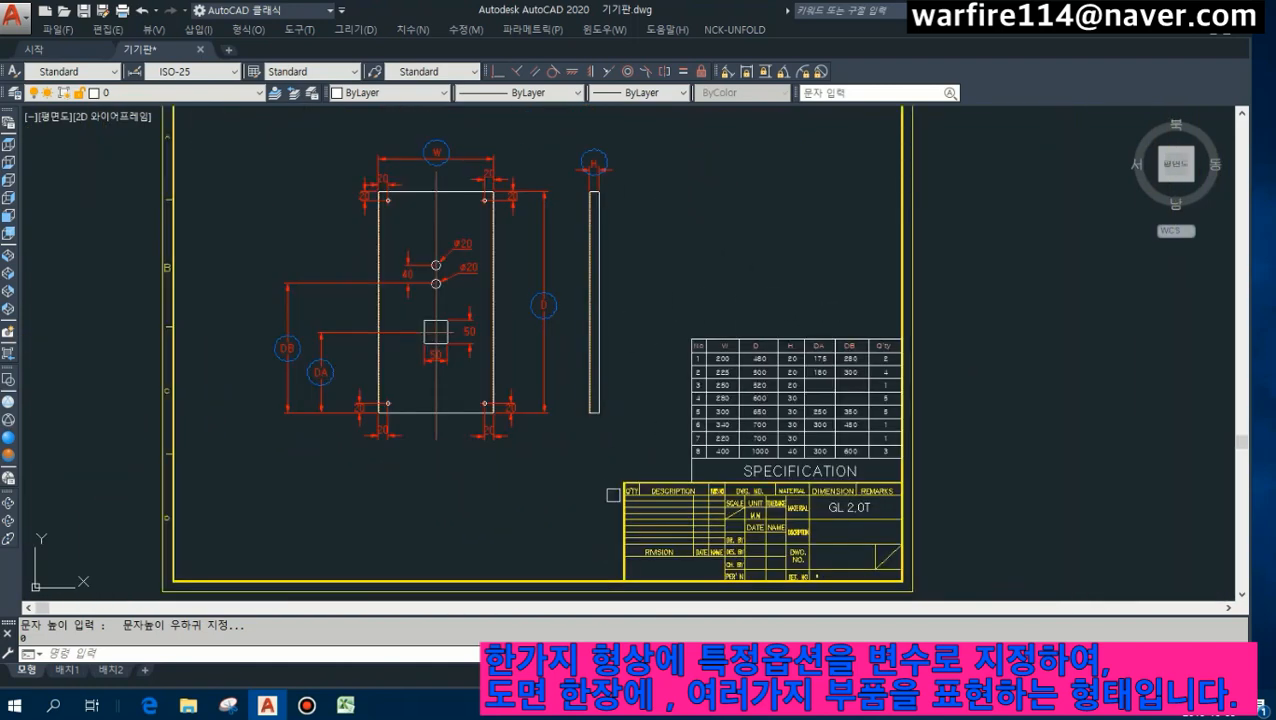
scroll(725, 310, "up", 2)
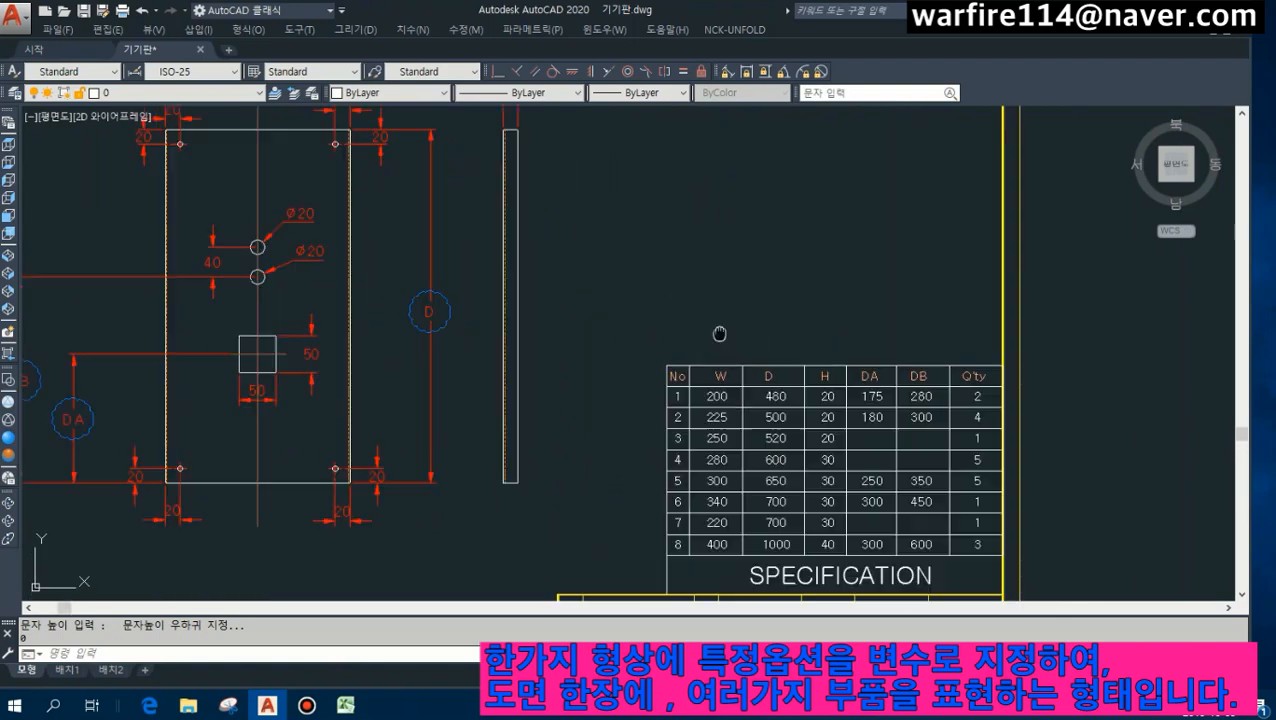
scroll(719, 334, "down", 1)
scroll(740, 399, "down", 1)
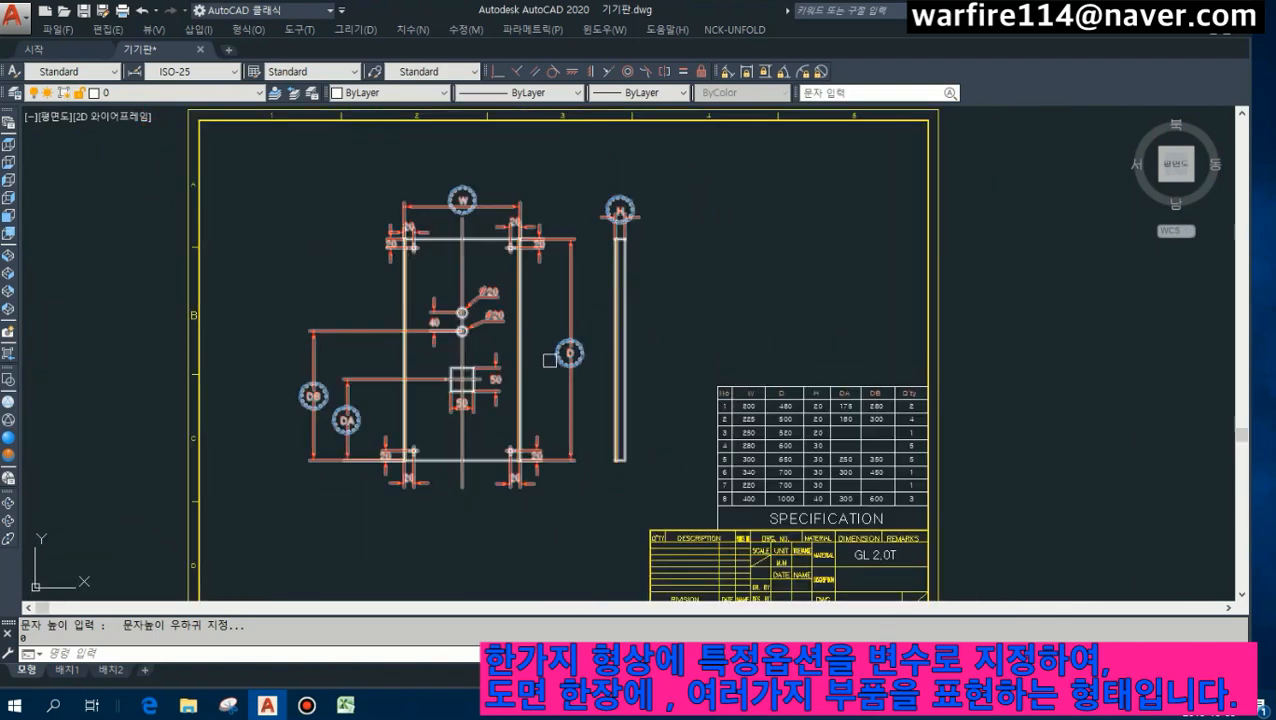
middle_click_drag(699, 292, 701, 298)
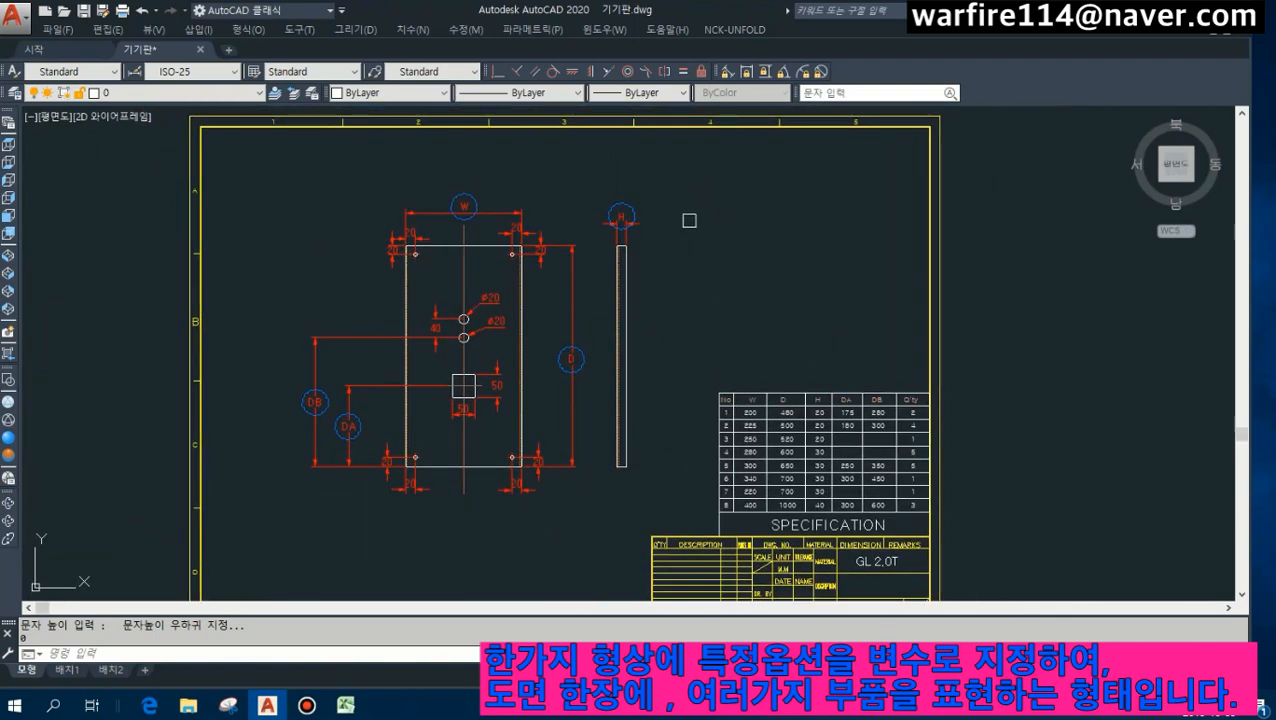
scroll(714, 404, "up", 3)
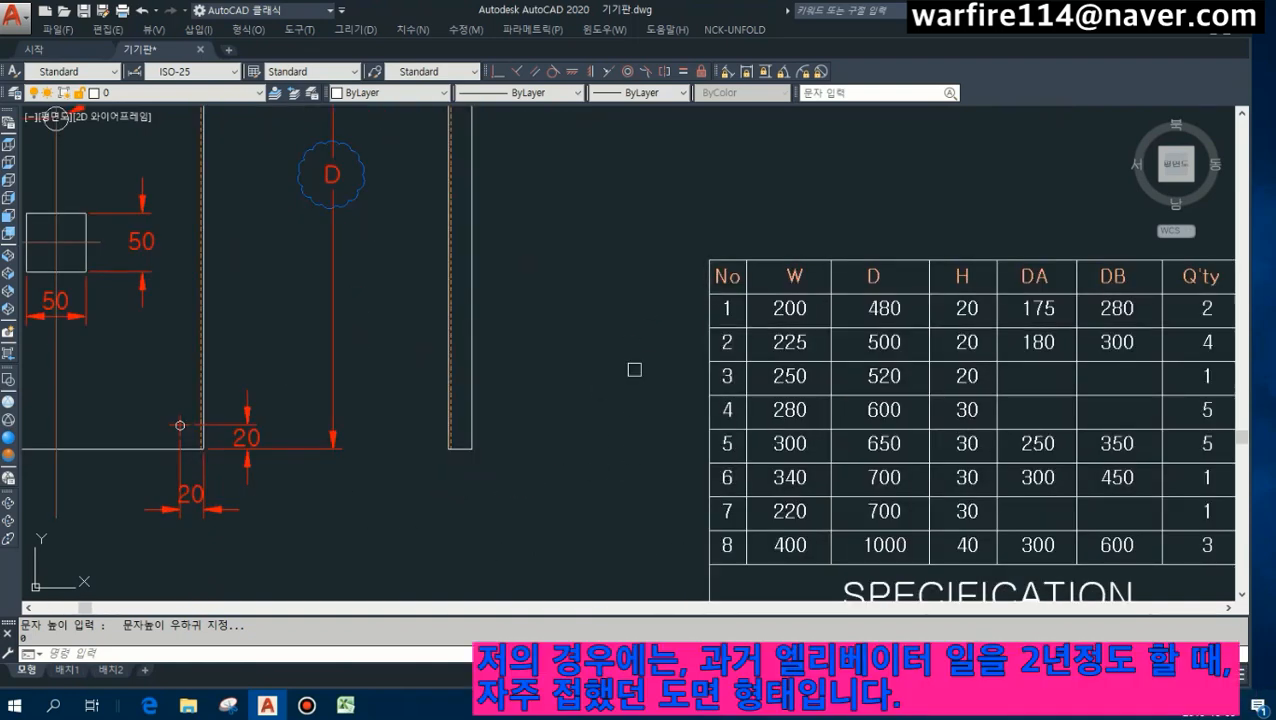
scroll(628, 472, "down", 2)
scroll(626, 455, "down", 2)
scroll(613, 384, "down", 2)
middle_click_drag(621, 374, 546, 374)
scroll(617, 386, "up", 2)
scroll(646, 381, "down", 4)
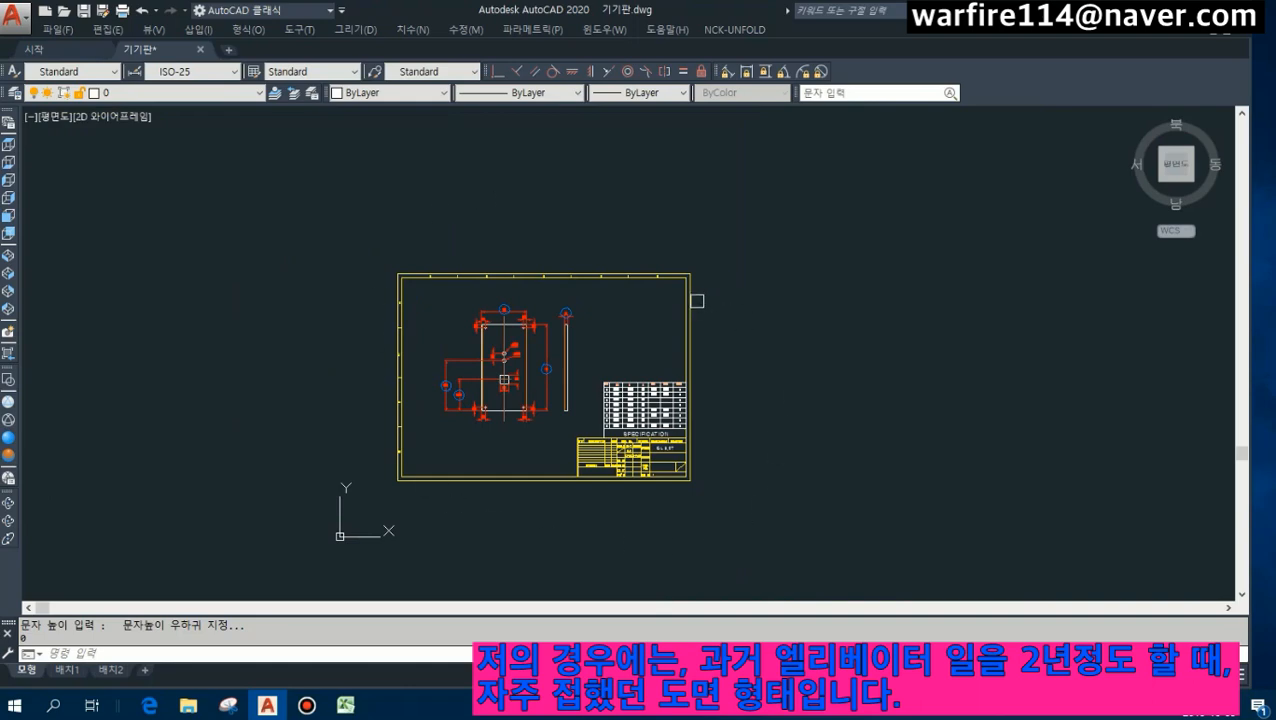
middle_click_drag(631, 371, 565, 380)
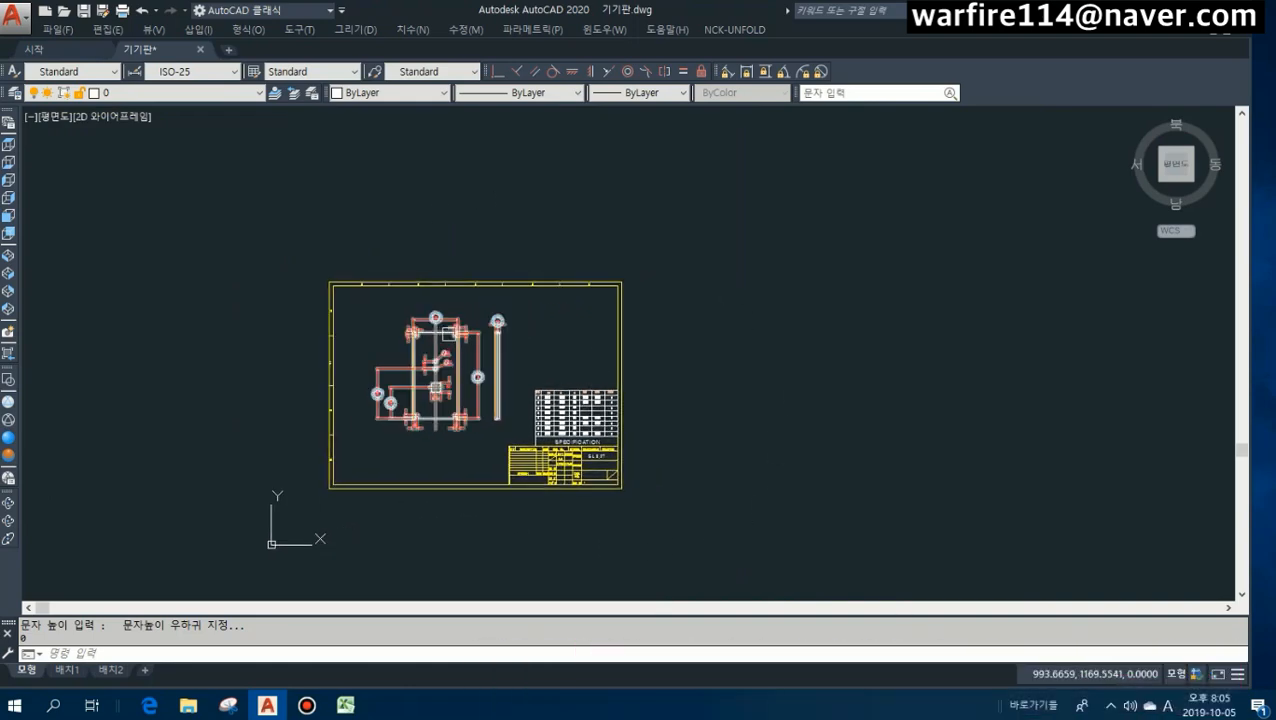
scroll(480, 364, "up", 2)
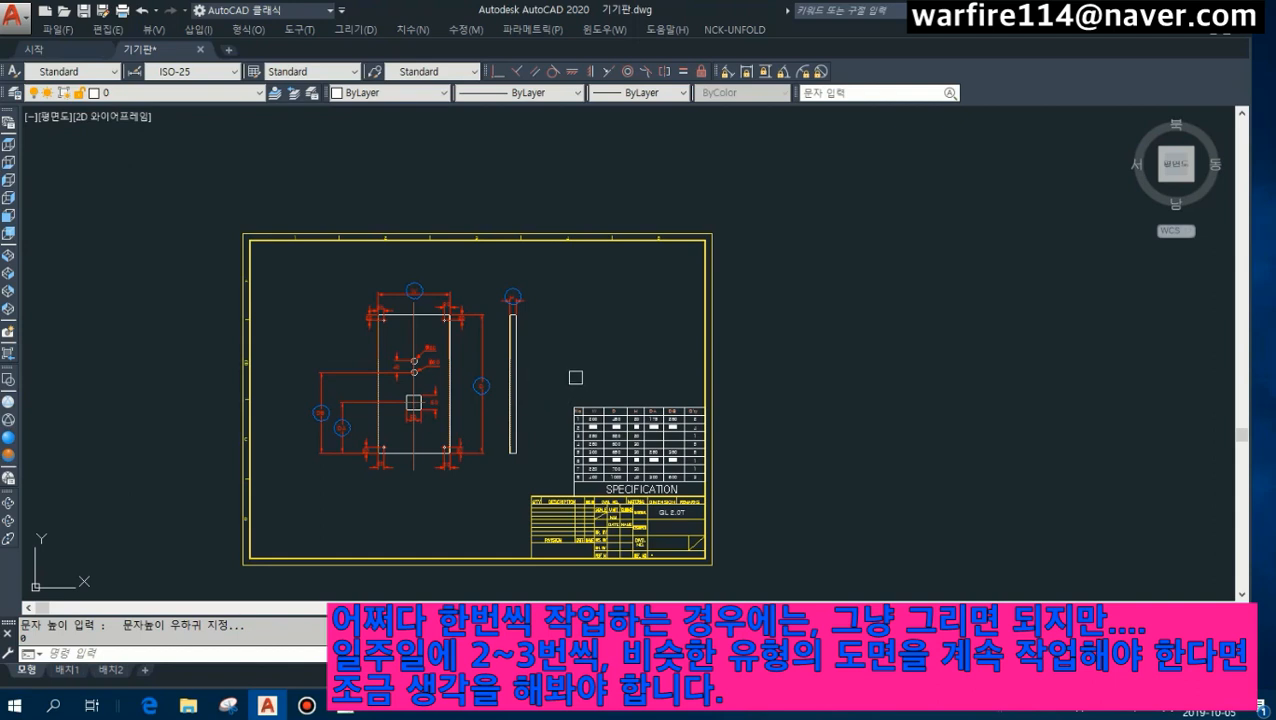
scroll(718, 349, "down", 2)
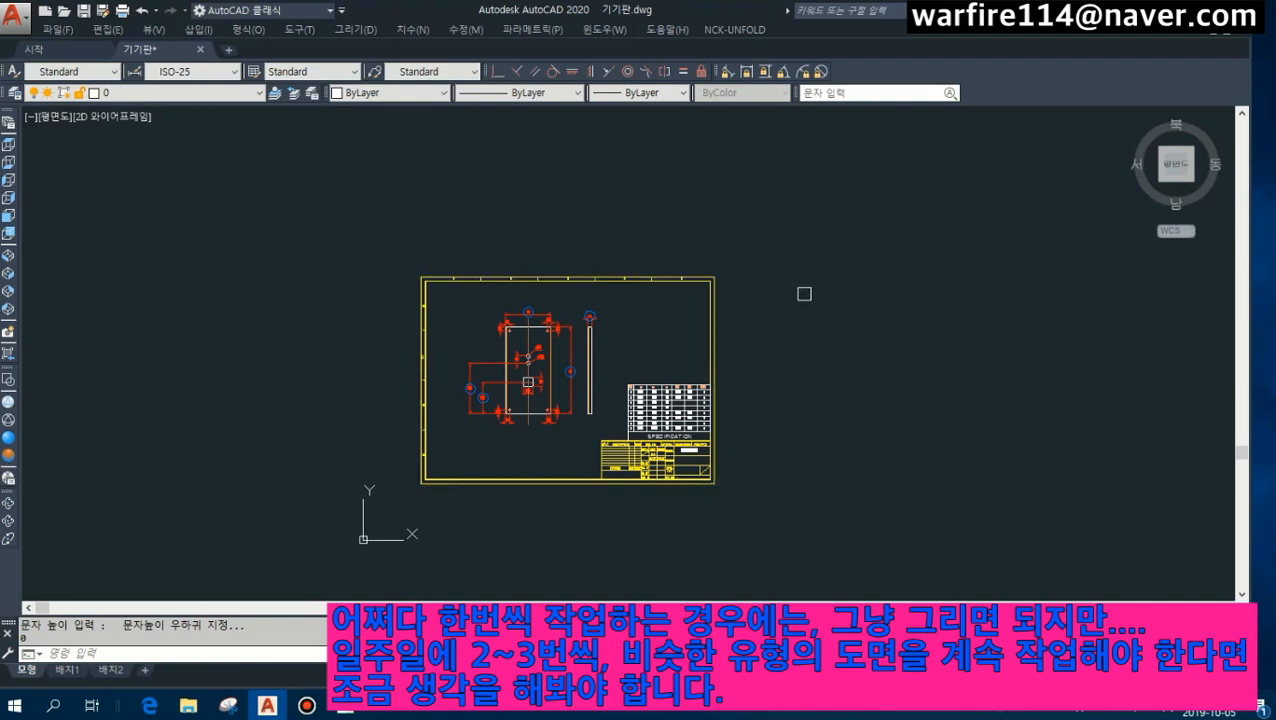
middle_click_drag(795, 262, 731, 291)
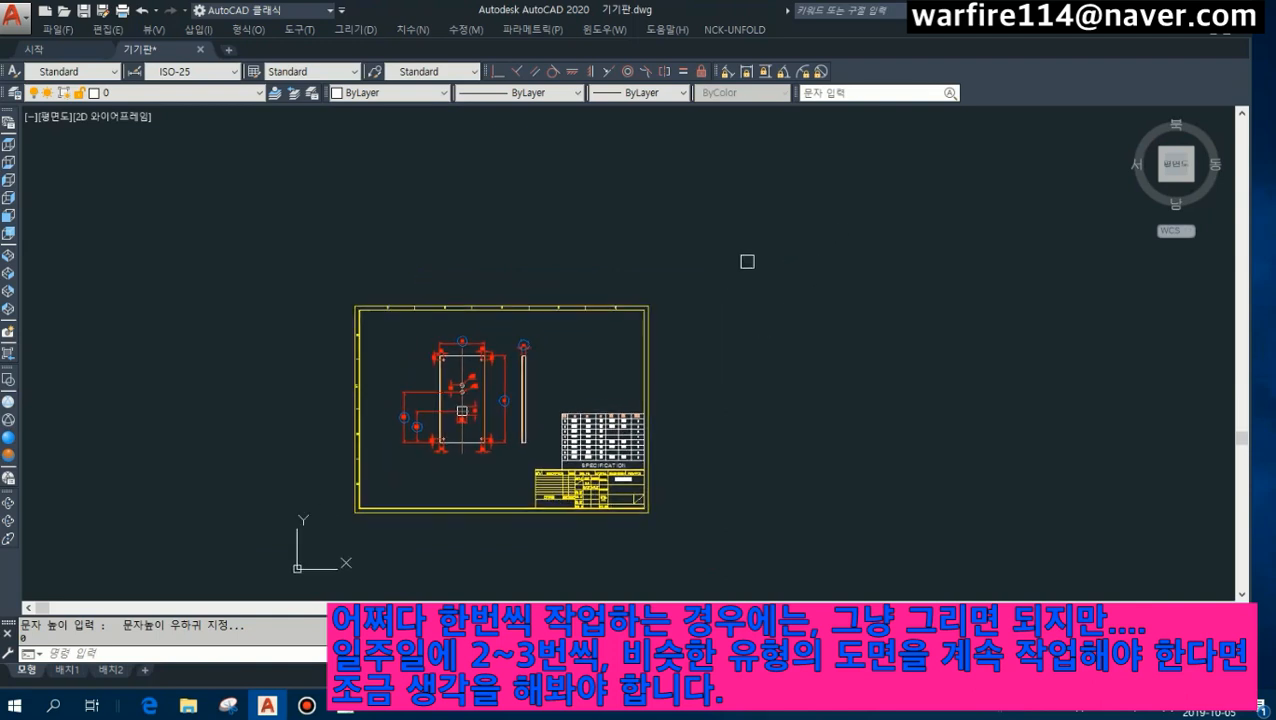
scroll(696, 328, "down", 2)
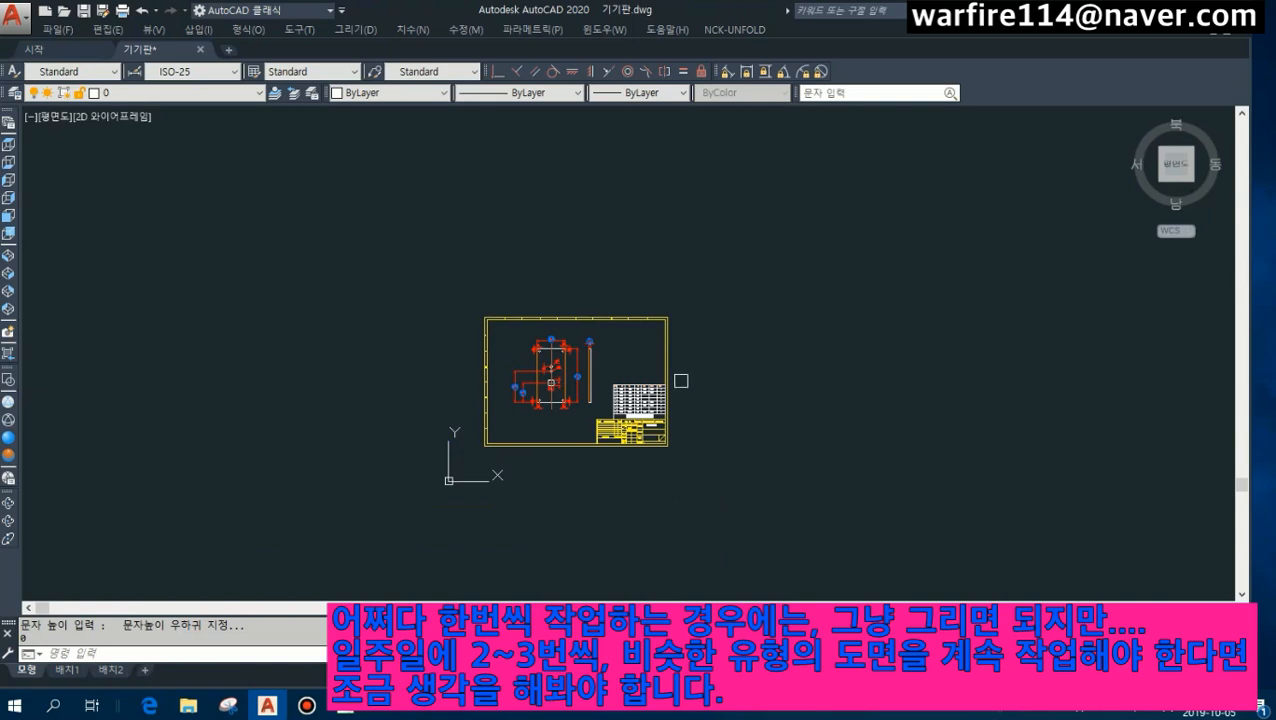
middle_click_drag(731, 389, 675, 356)
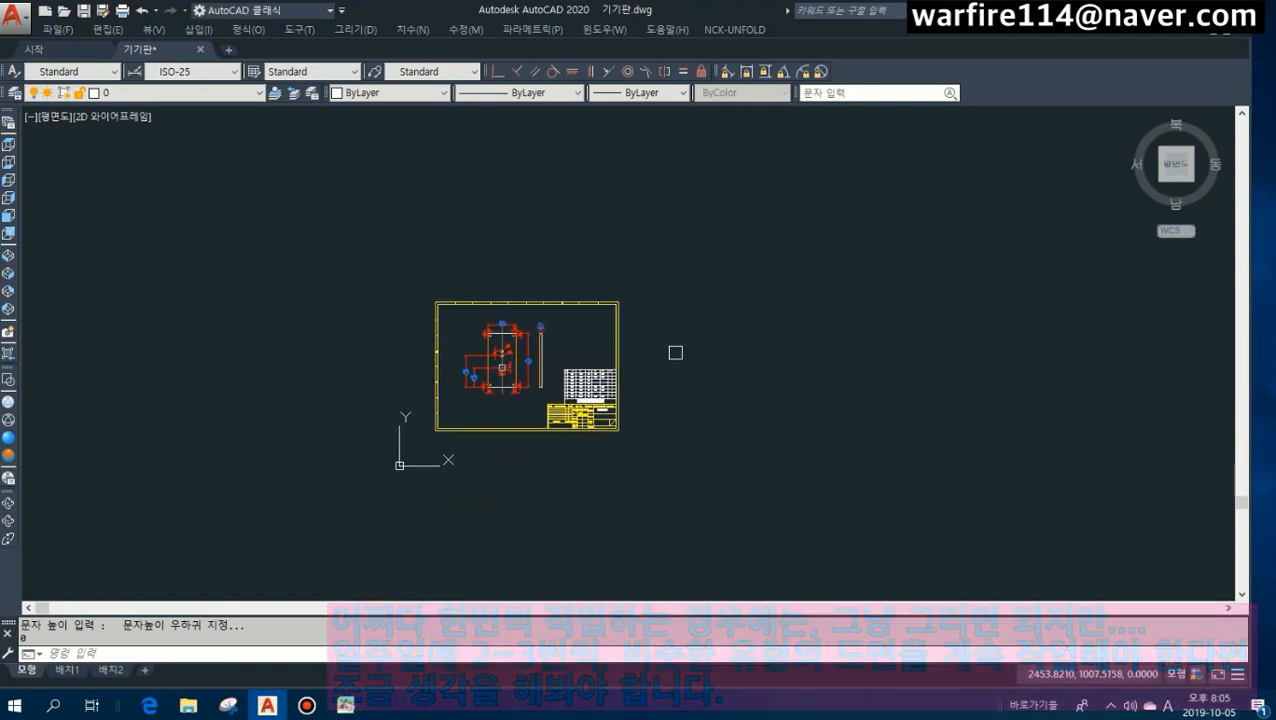
scroll(673, 362, "up", 2)
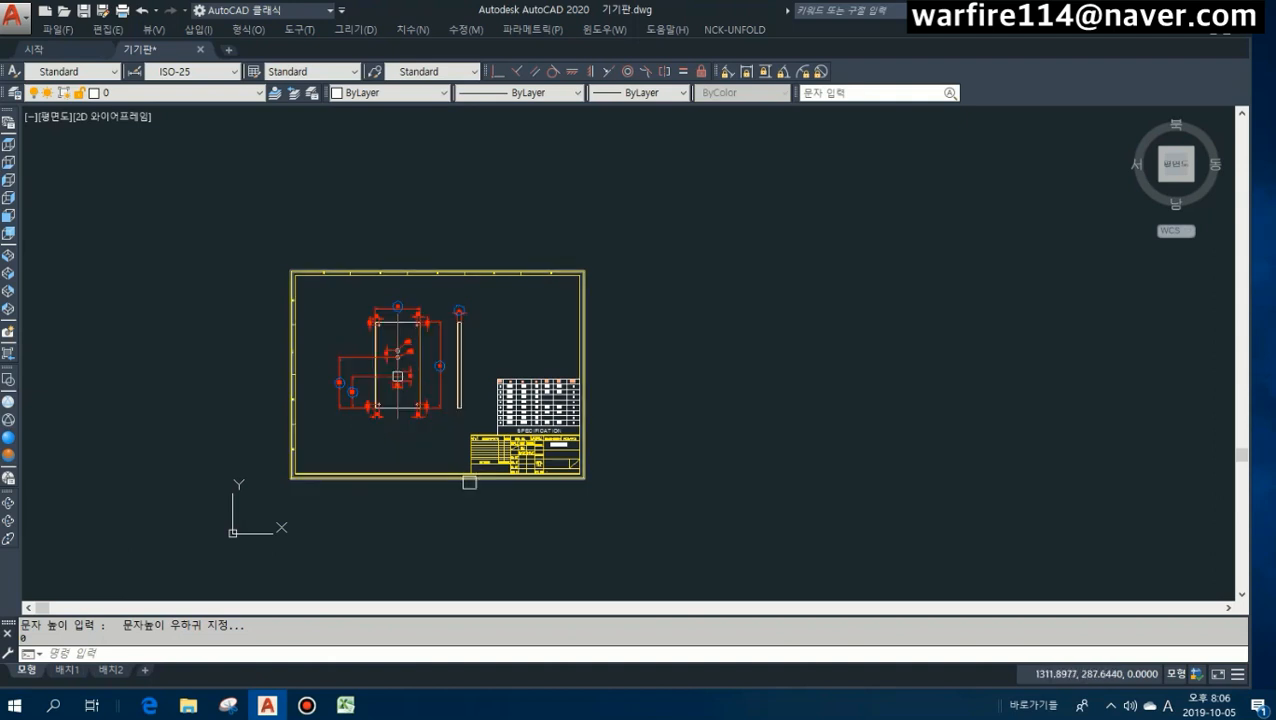
scroll(472, 398, "up", 2)
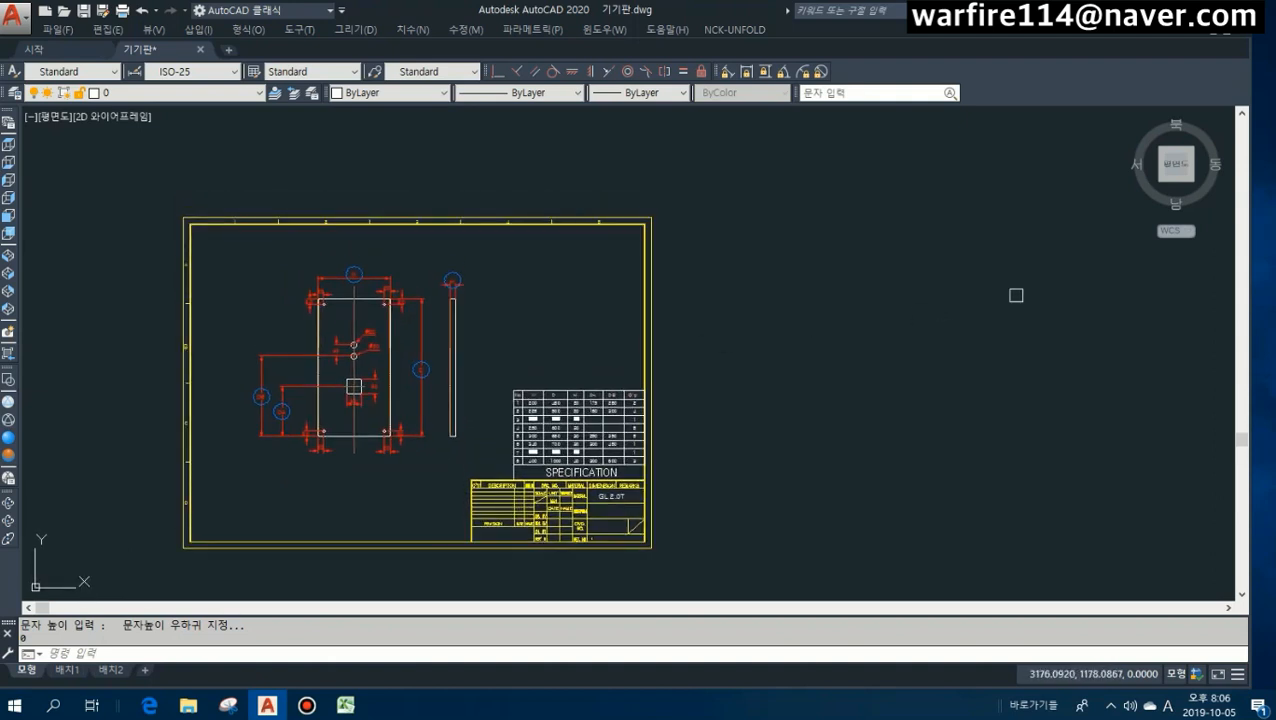
scroll(494, 371, "up", 2)
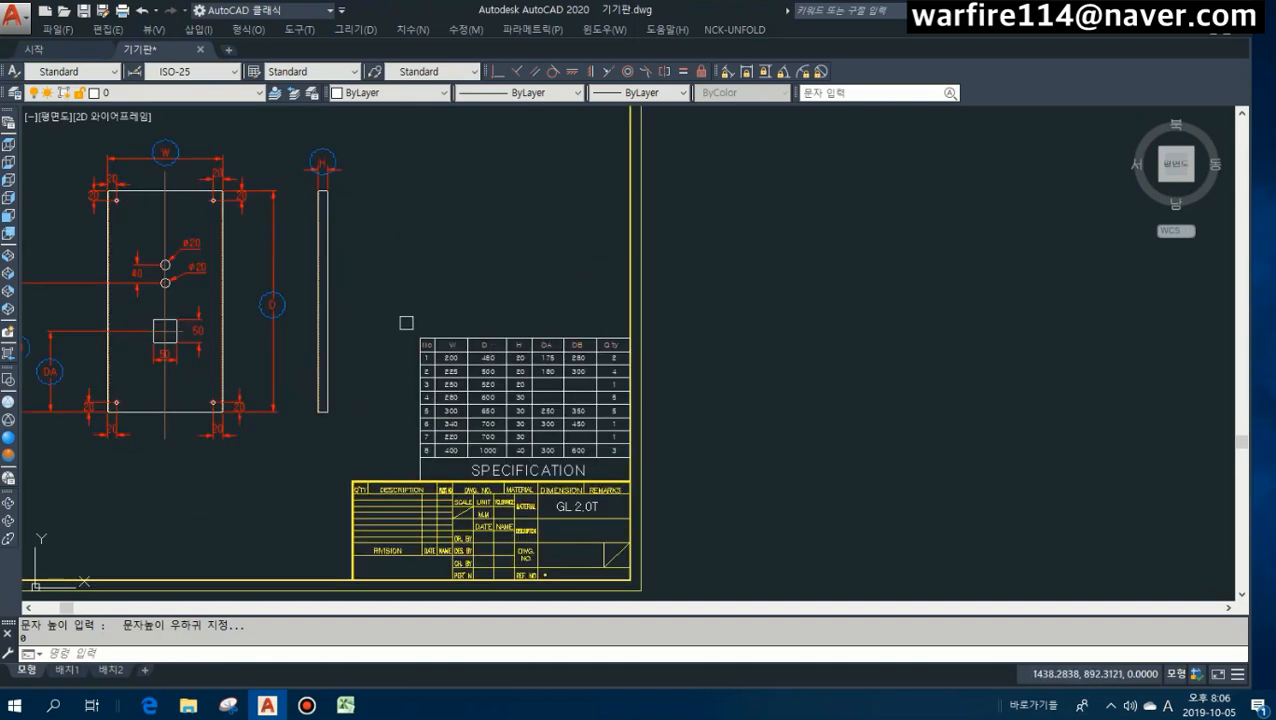
scroll(495, 414, "down", 3)
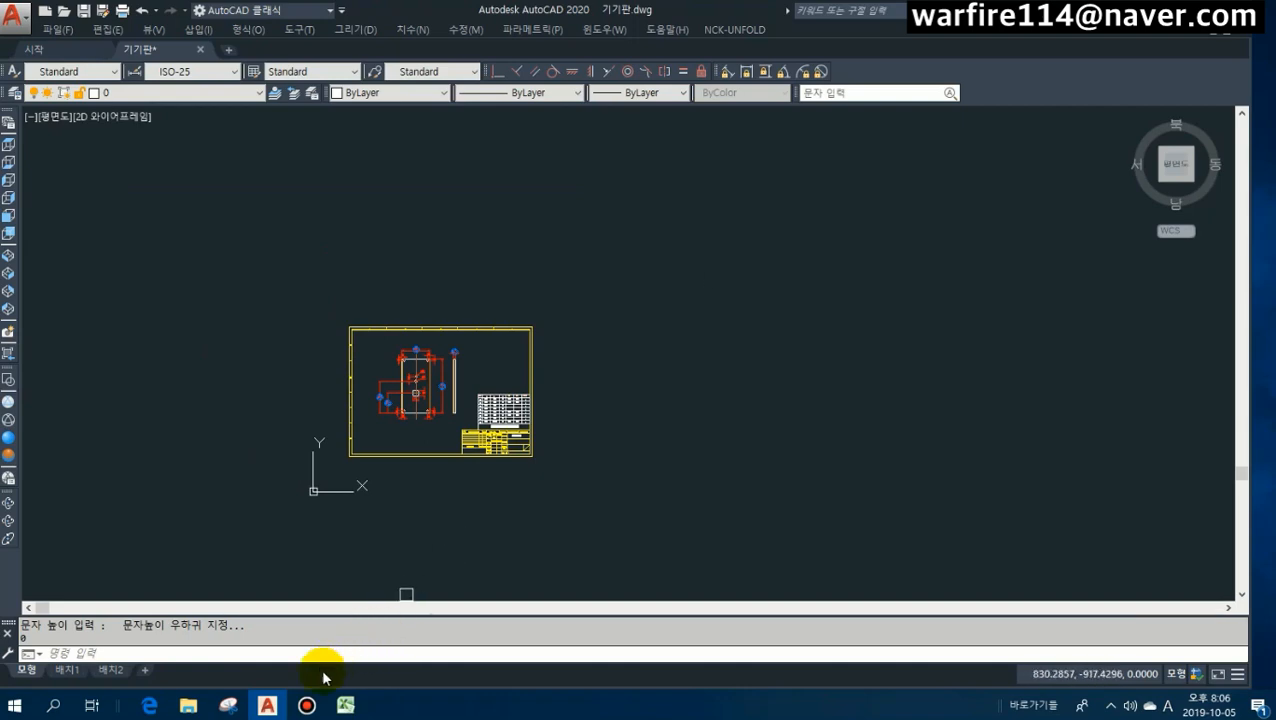
Switch to File Explorer and open the workbook PROTO-Cad-Drawing.xlsm from the 참고자료들 folder.
mouse_move(190, 710)
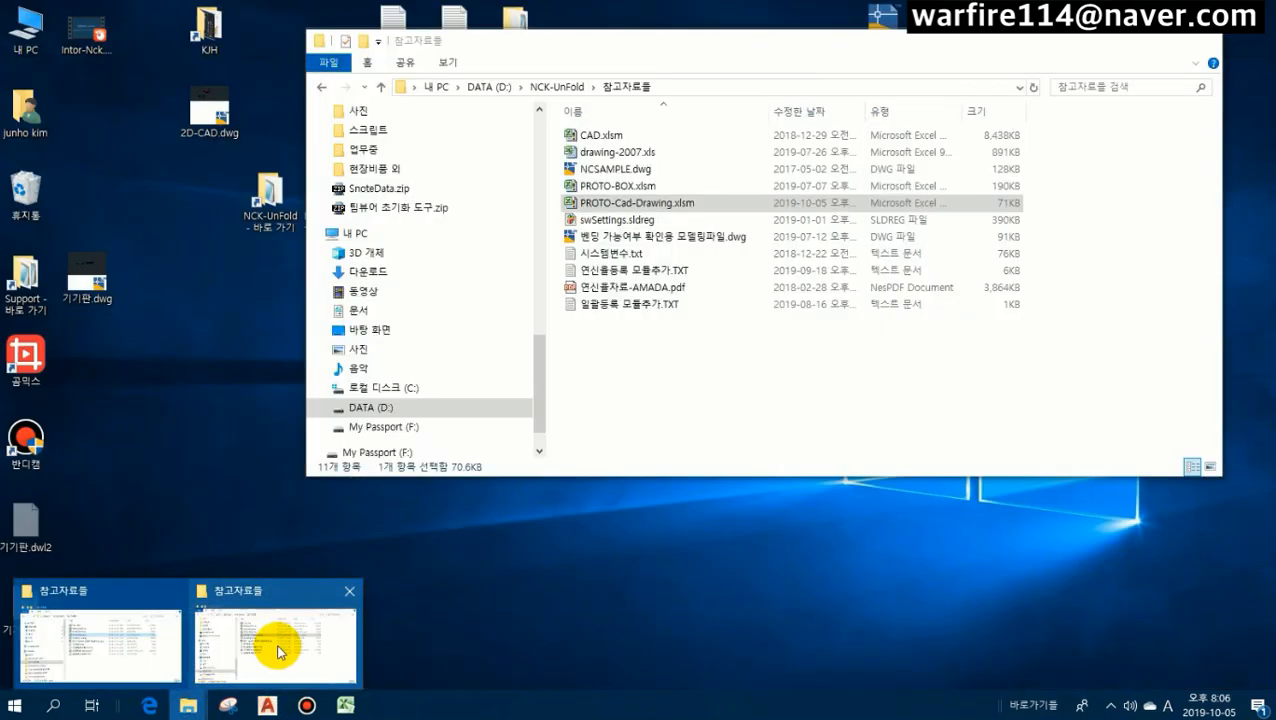
left_click(268, 650)
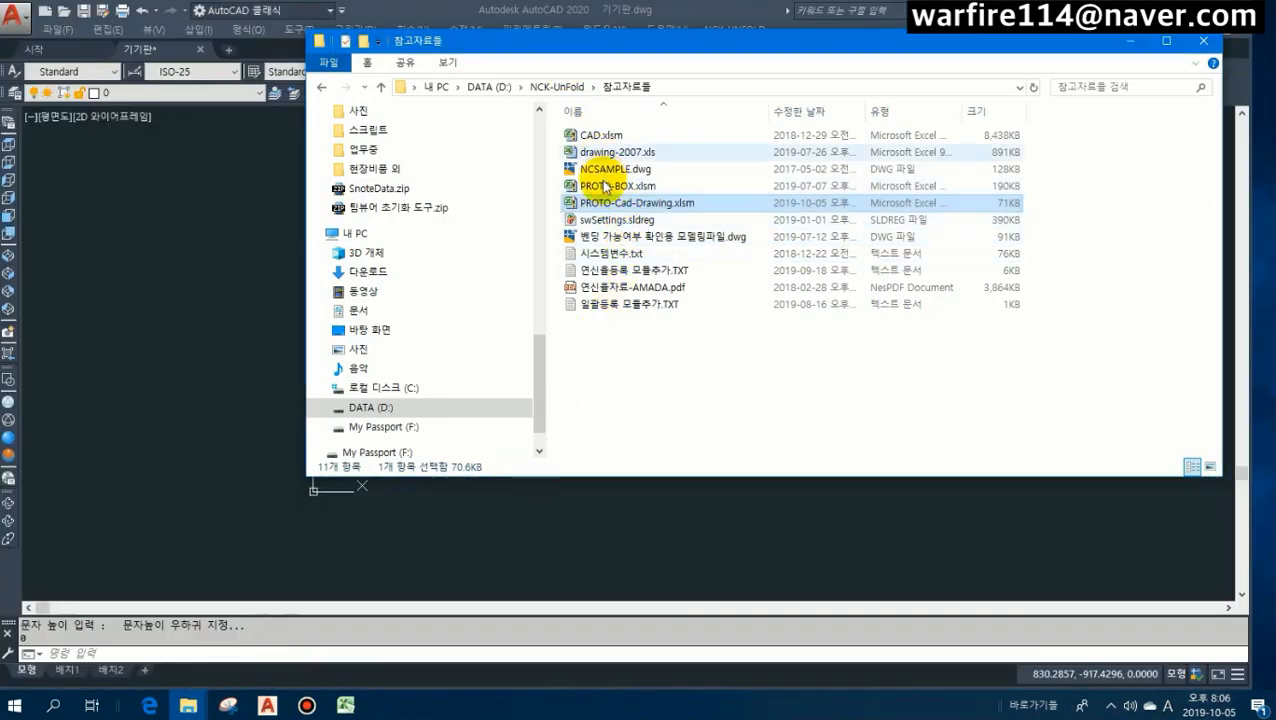
double_click(604, 204)
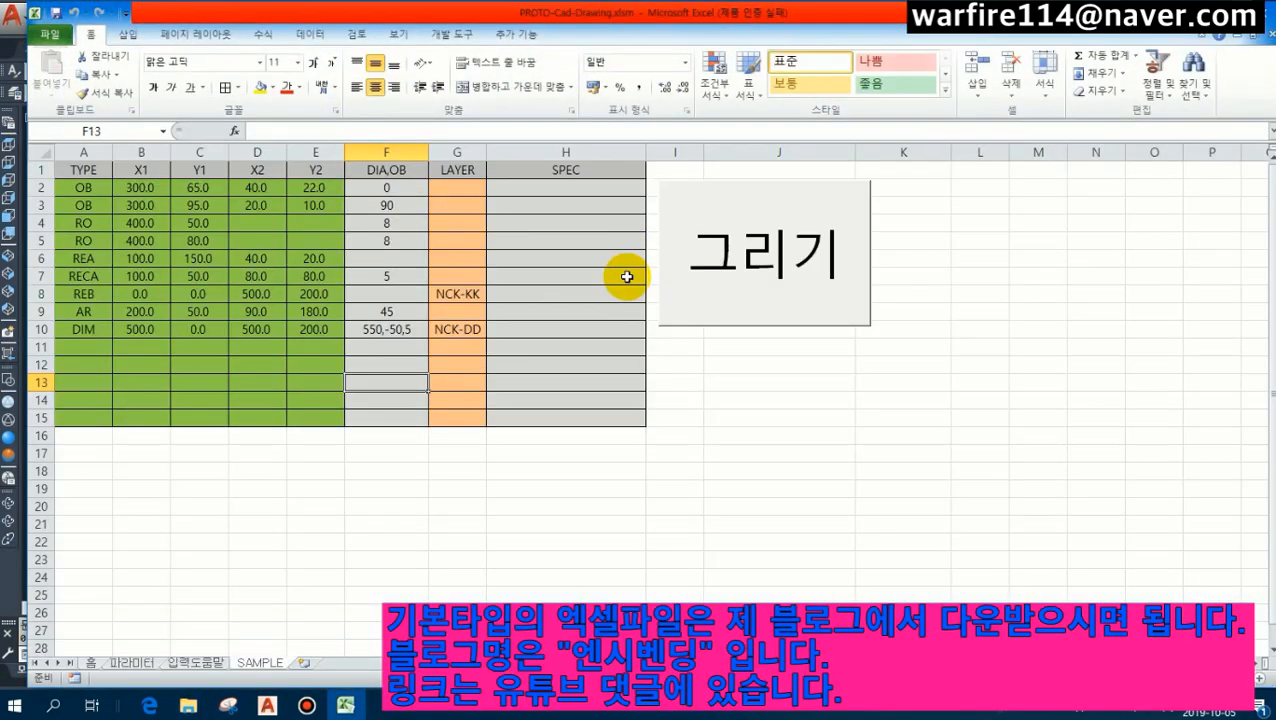
Look over the workbook's 홈 sheet with its drawing buttons and the empty input table on the 파라미터 sheet.
left_click(607, 455)
left_click(91, 663)
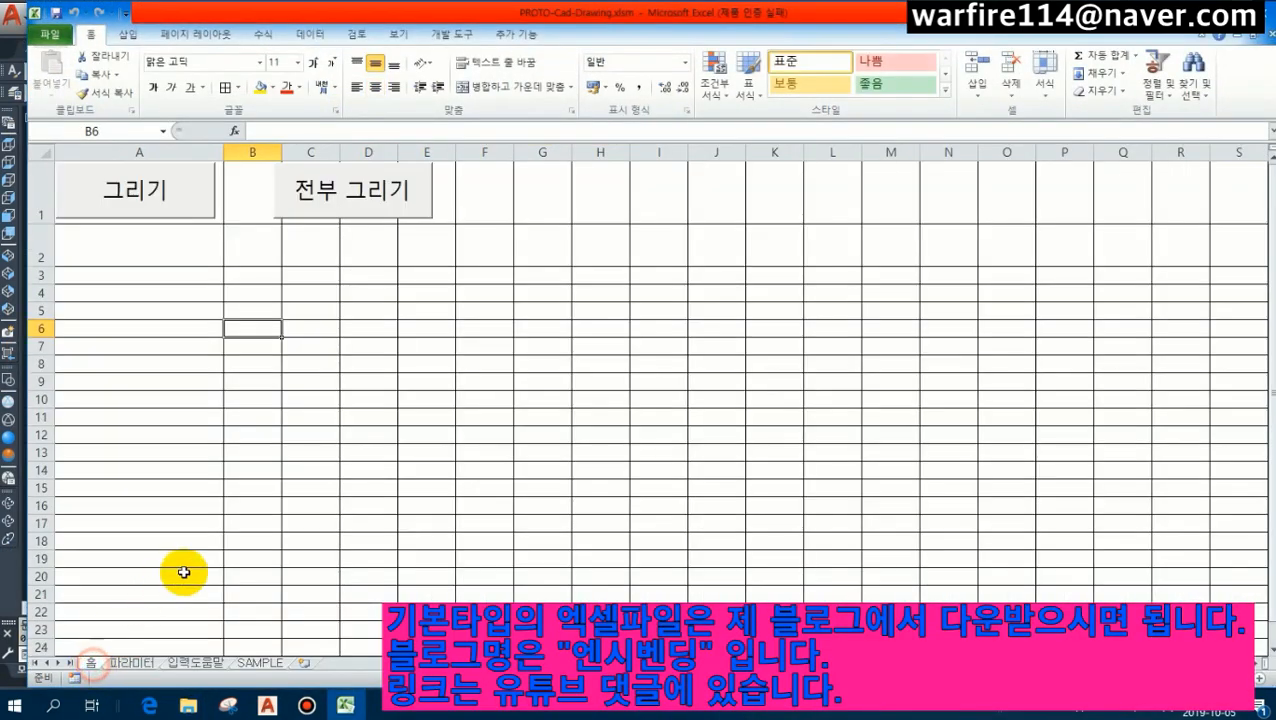
left_click(320, 358)
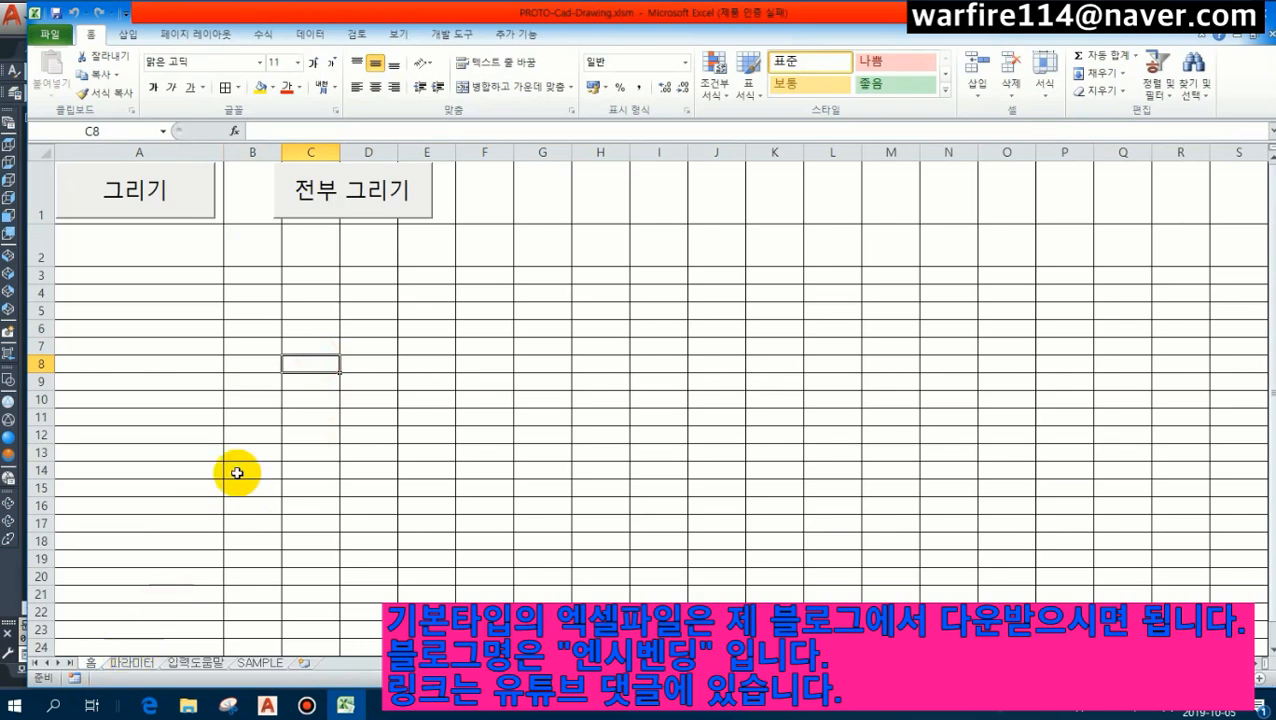
left_click(130, 662)
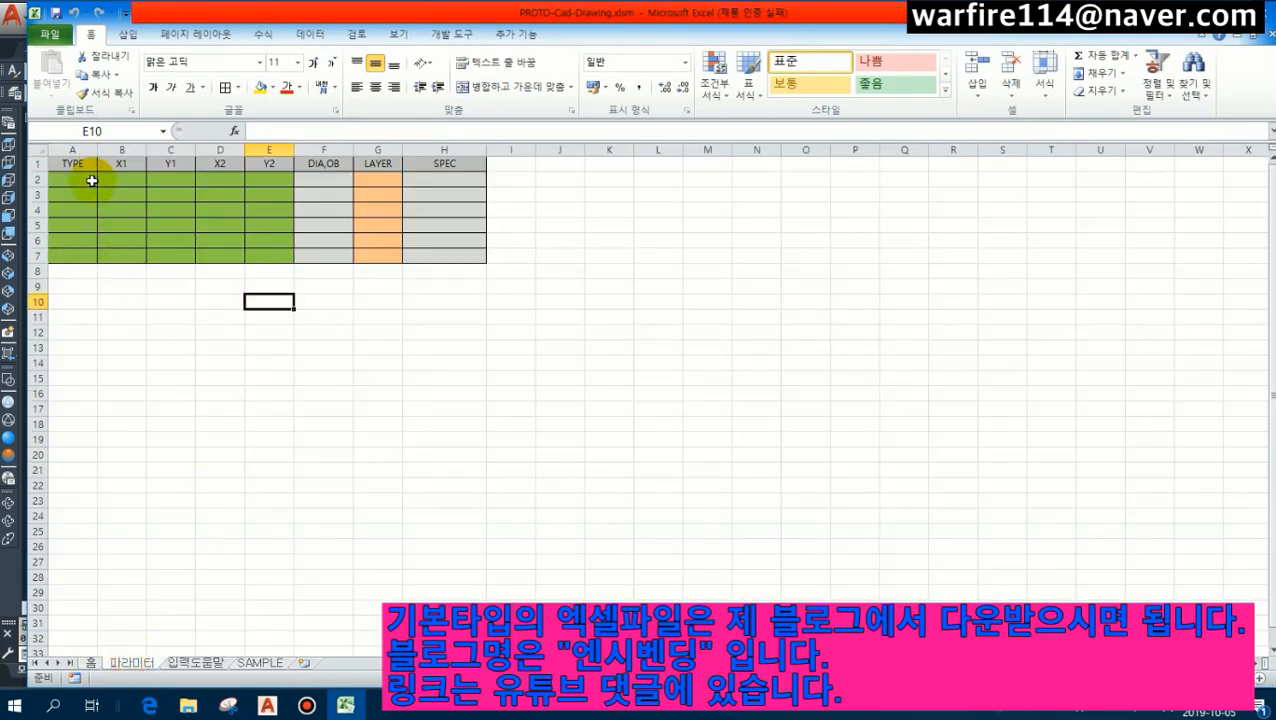
left_click(267, 705)
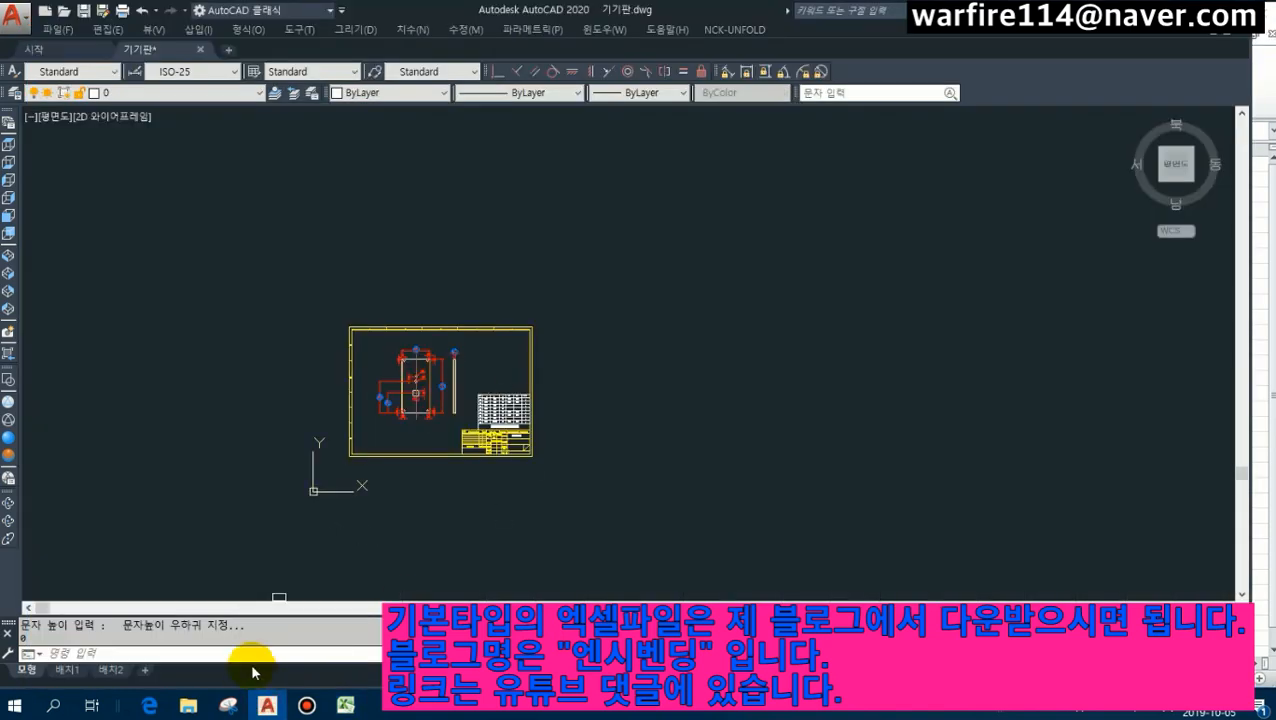
left_click(345, 705)
left_click(323, 500)
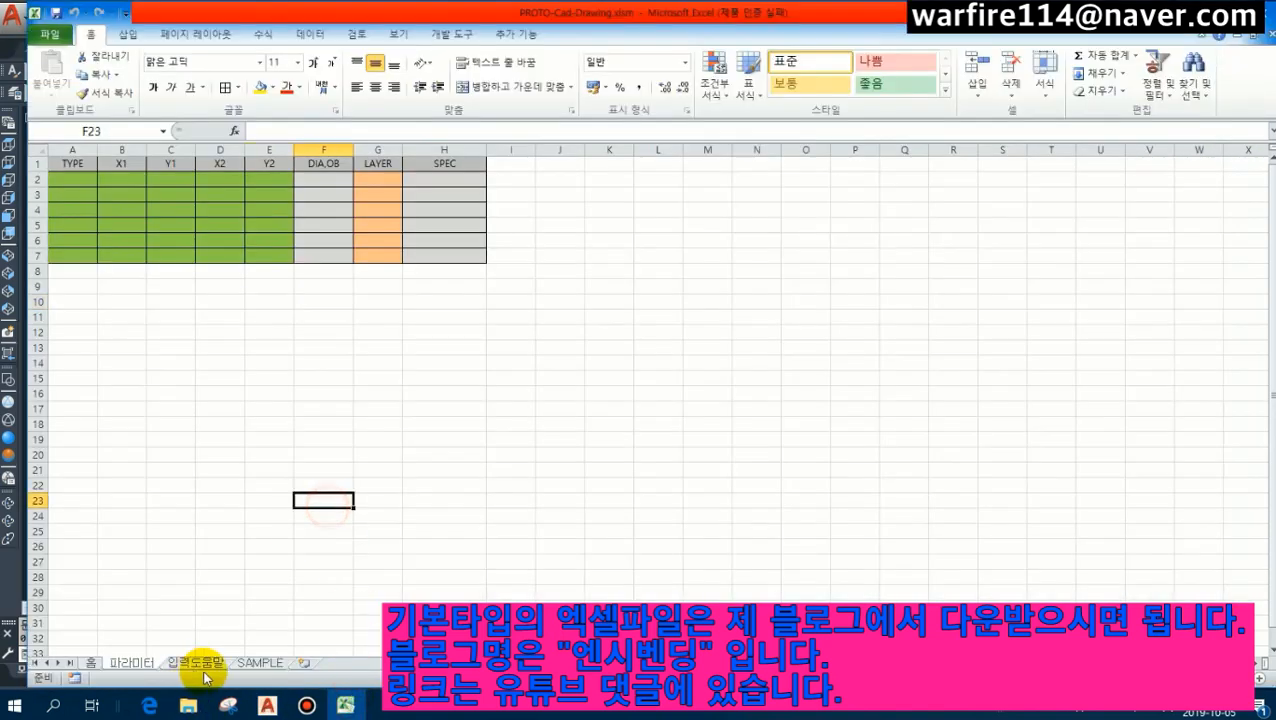
Examine the example shape rows on the SAMPLE sheet, from the TYPE column through LAYER.
left_click(258, 663)
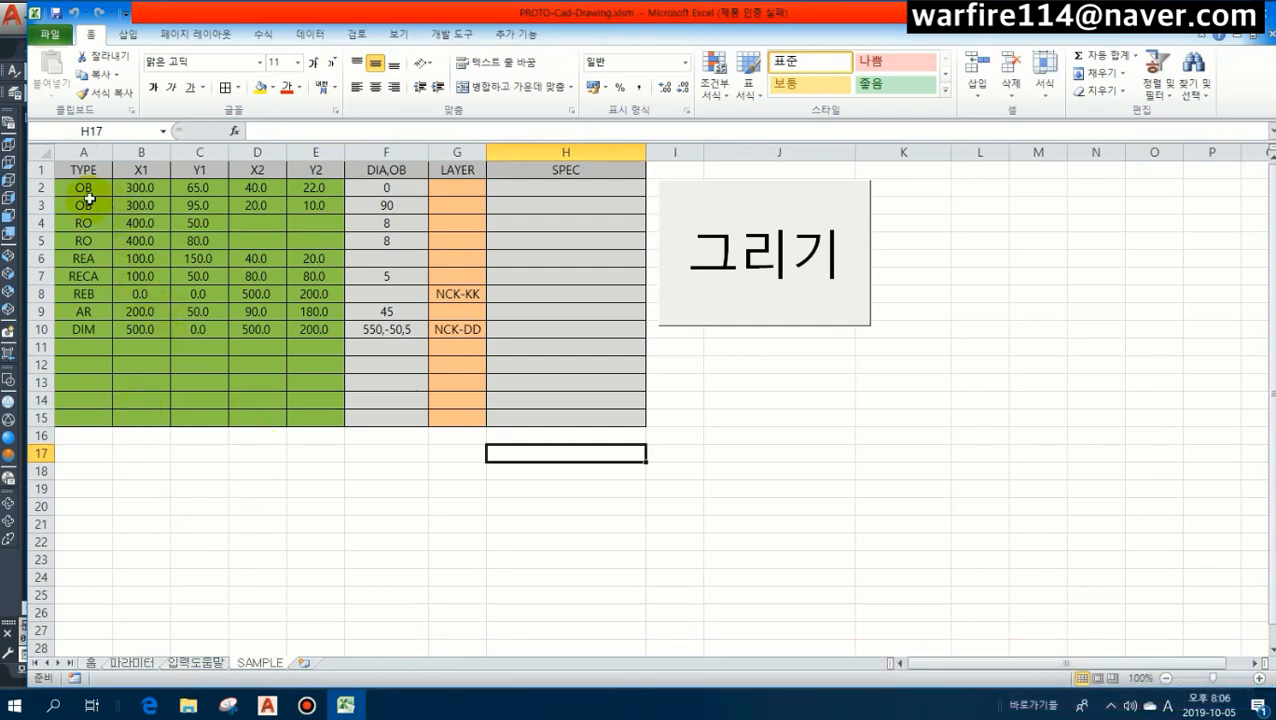
left_click_drag(89, 200, 493, 322)
left_click(320, 381)
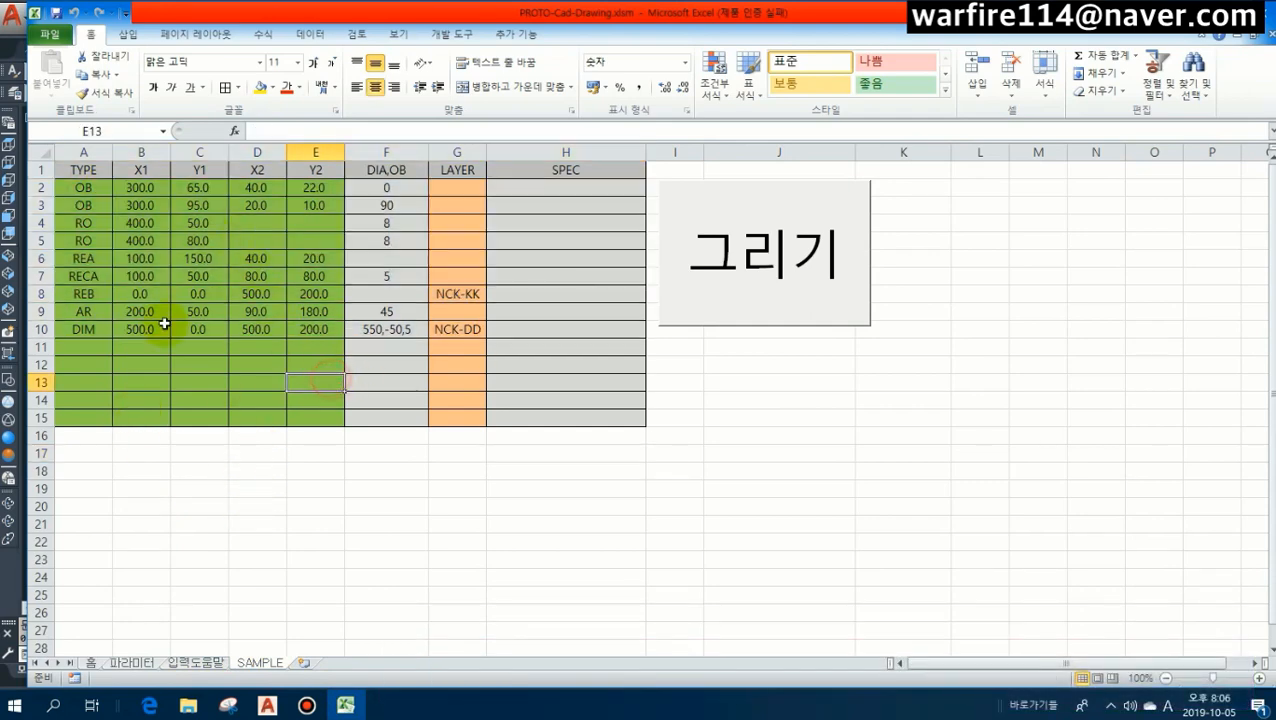
Examine the 입력도움말 sheet's TYPE codes and the centre coordinate and diameter inputs of the RO circle row.
left_click(190, 663)
left_click(205, 486)
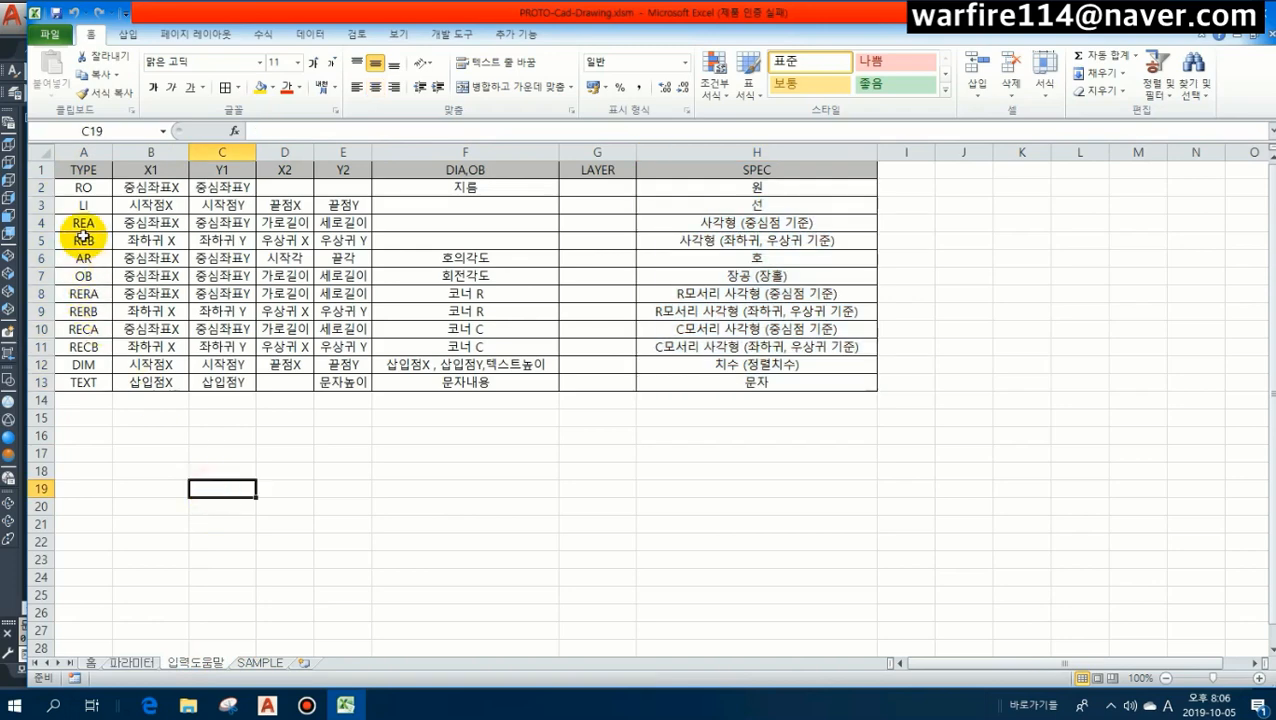
left_click(87, 189)
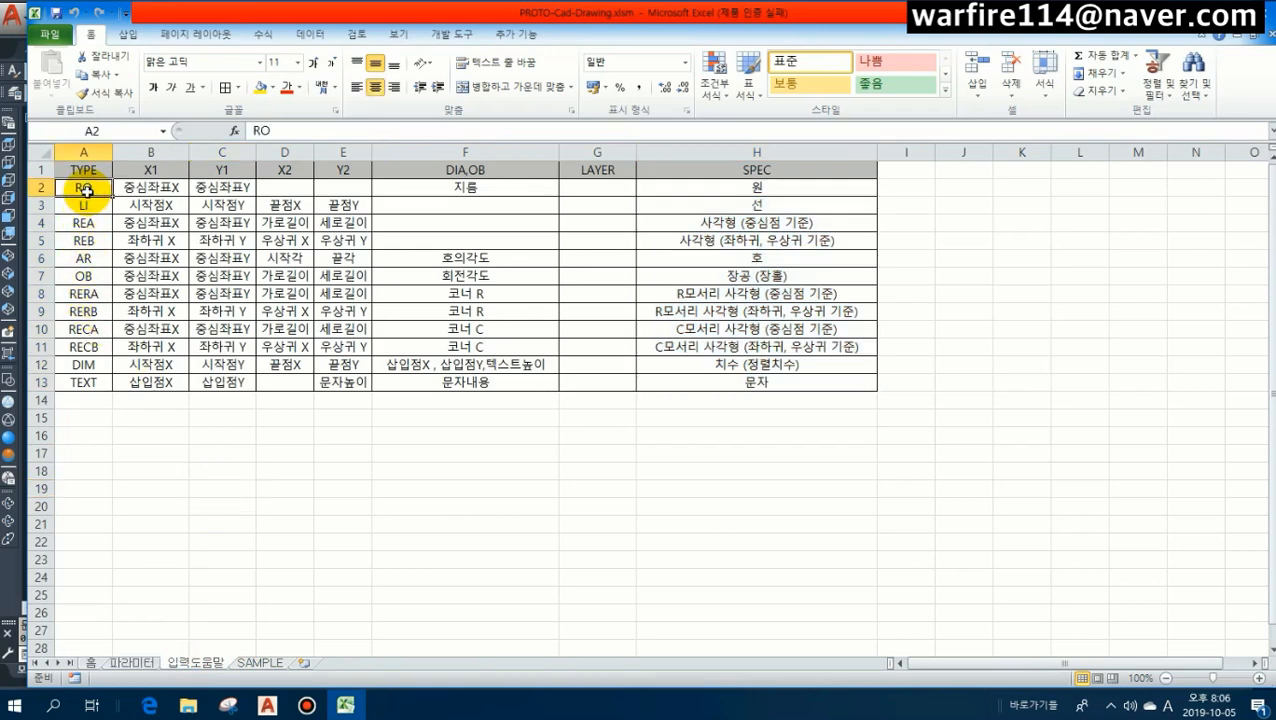
left_click(87, 203)
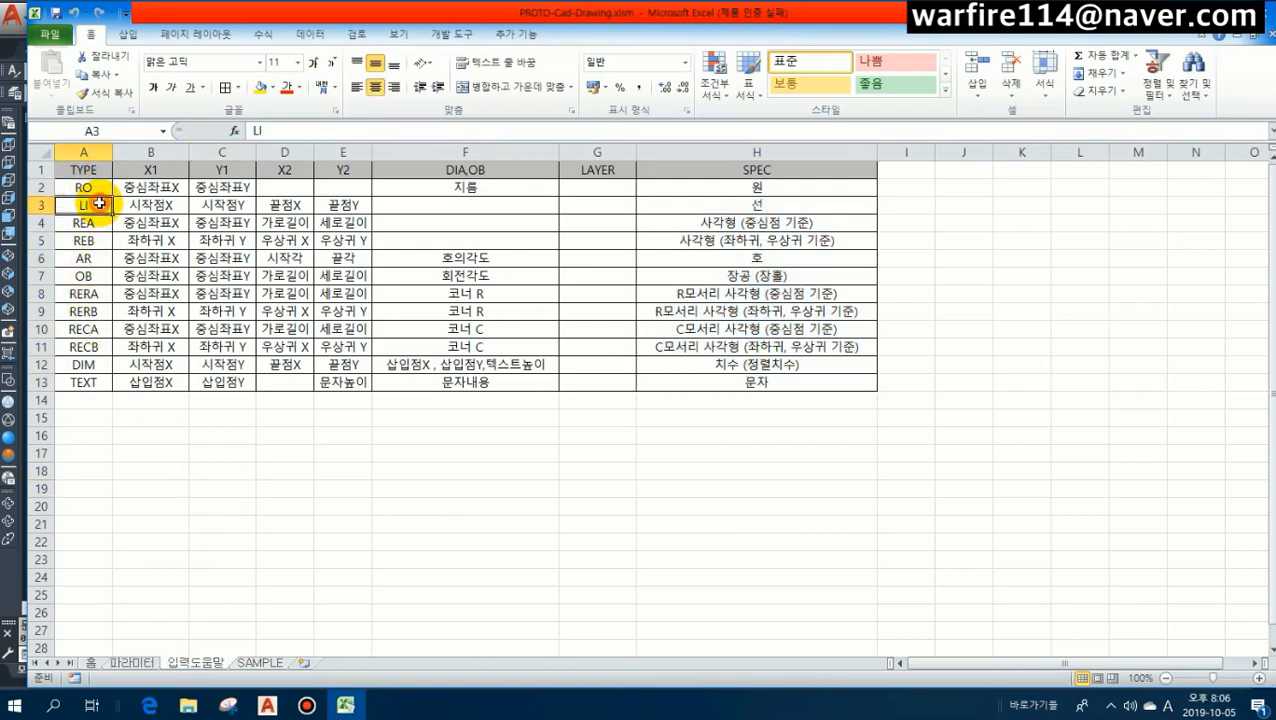
left_click_drag(160, 187, 335, 188)
left_click(150, 258)
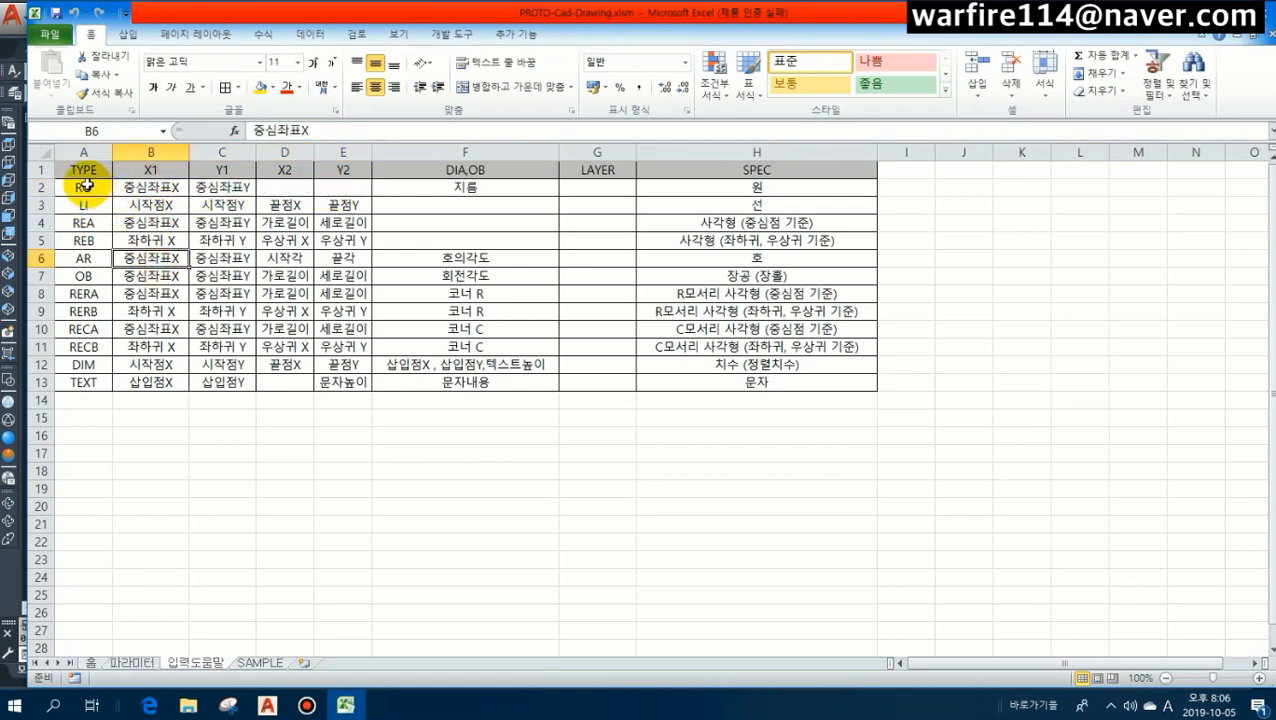
left_click(157, 188)
left_click(210, 188)
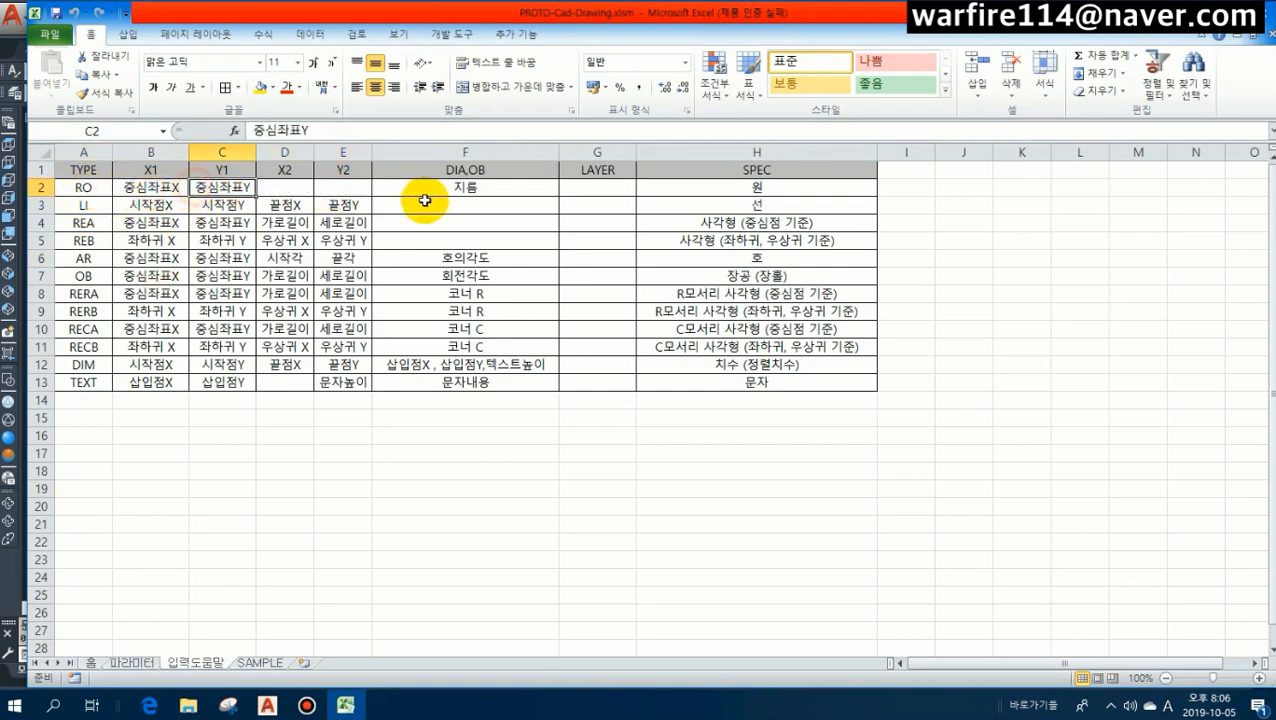
left_click(441, 189)
Examine the LI row's start and end point inputs and the X1 to Y2 coordinate definitions of the other types.
left_click(90, 205)
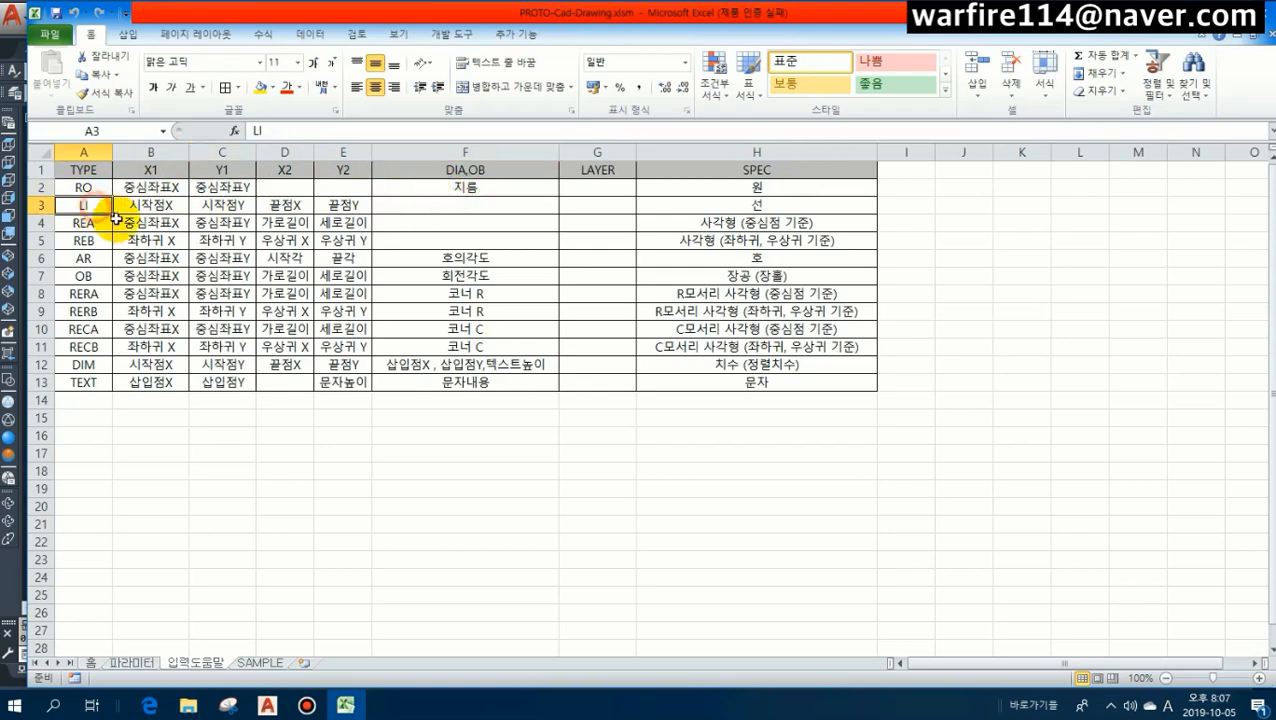
left_click(185, 205)
left_click(224, 205)
left_click(336, 205)
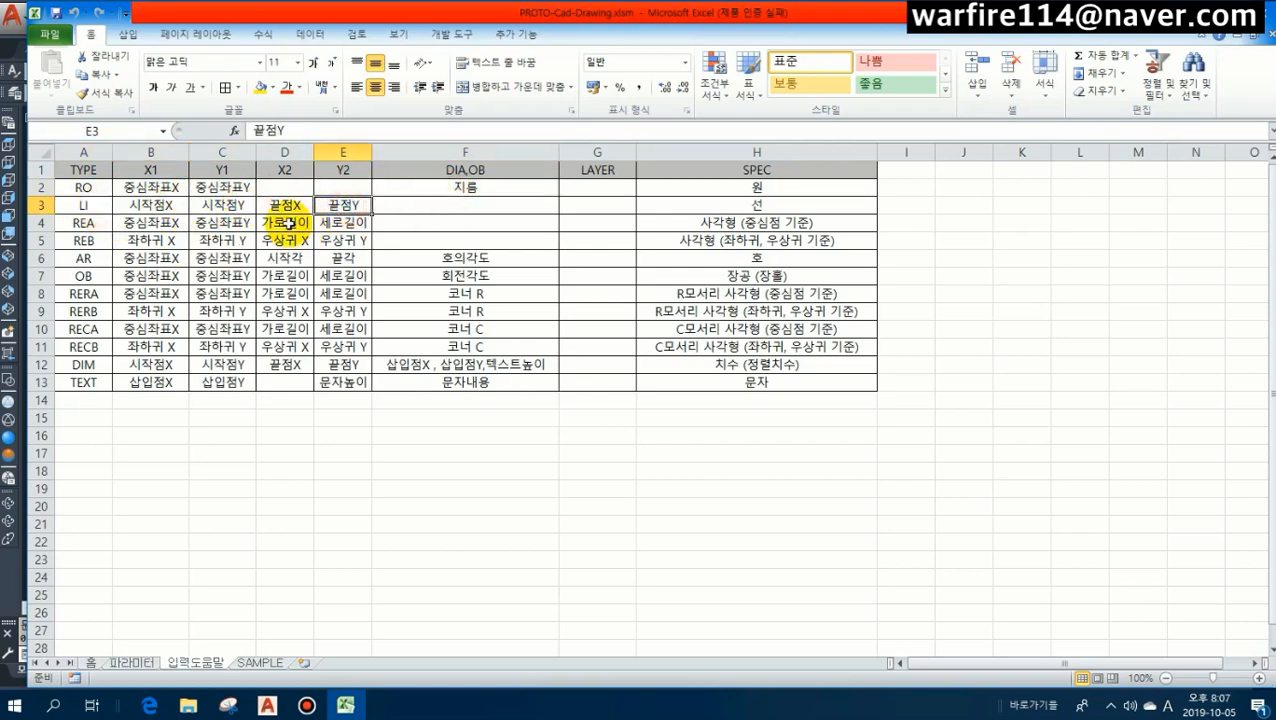
left_click_drag(152, 188, 342, 350)
left_click_drag(162, 188, 340, 275)
left_click_drag(78, 188, 231, 318)
left_click(231, 318)
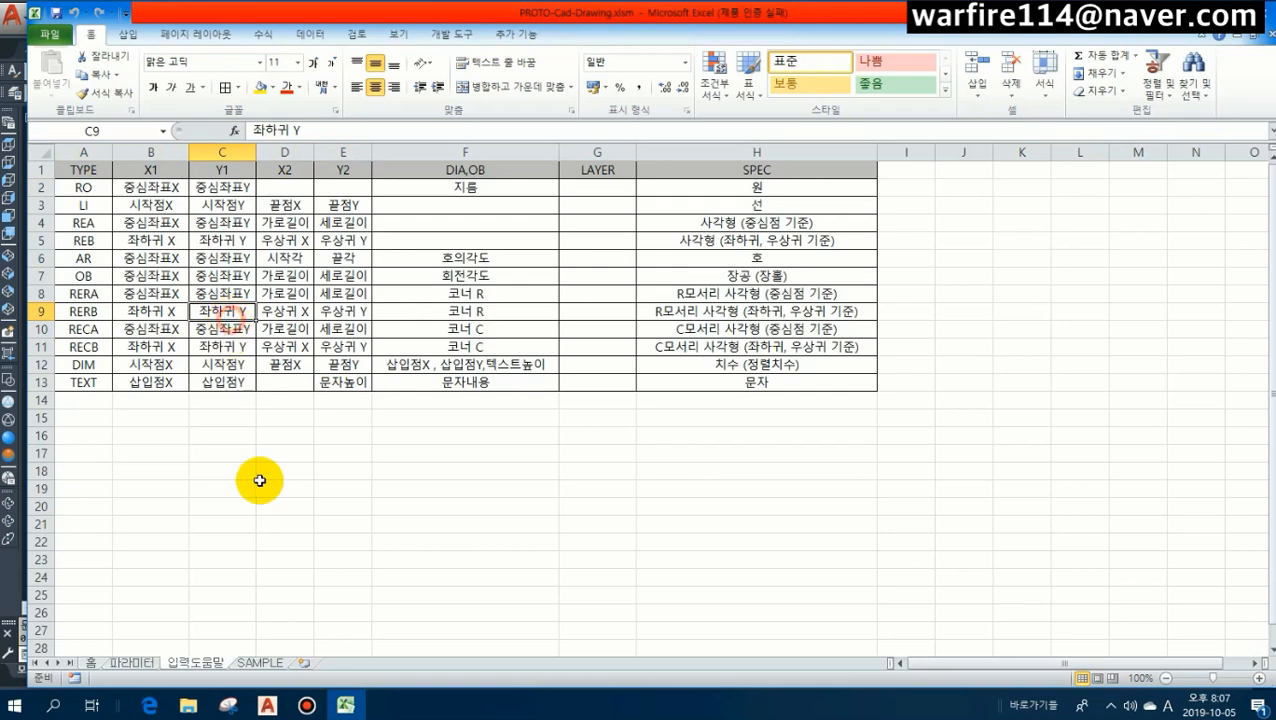
Draw the SAMPLE sheet's shapes in AutoCAD, placing their origin in the empty area beside the existing plate drawing.
left_click(258, 662)
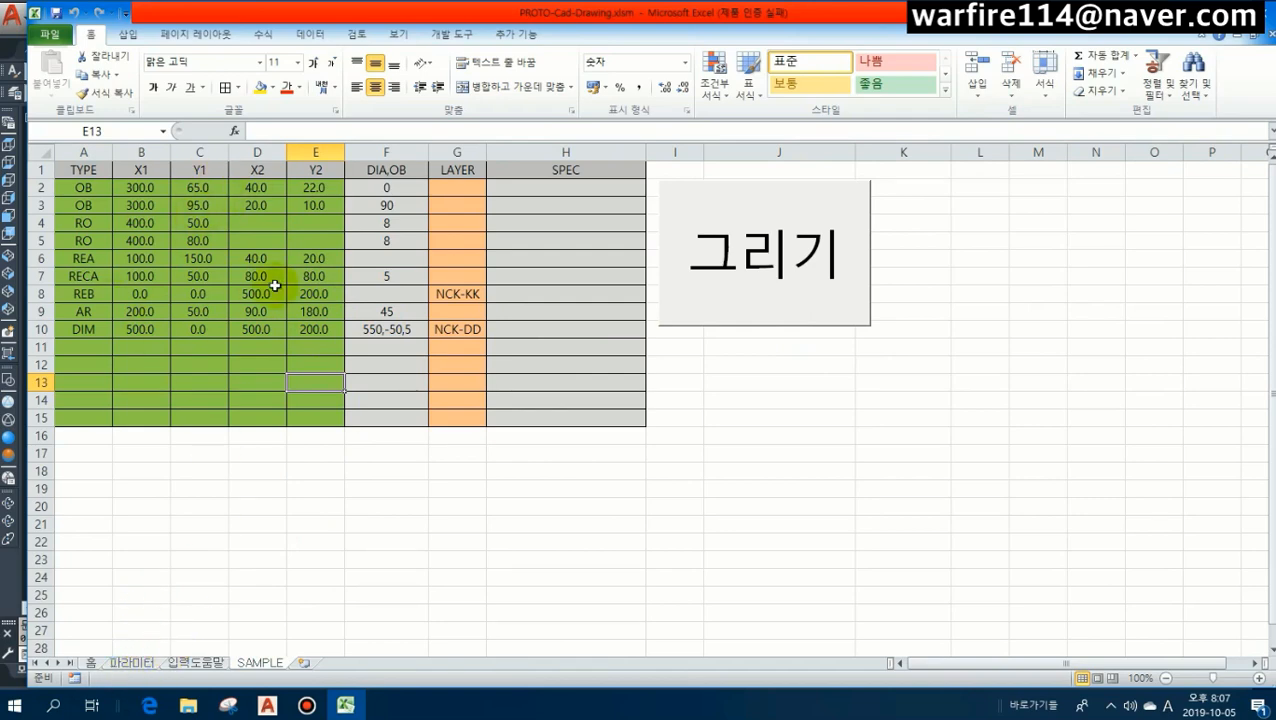
left_click(797, 266)
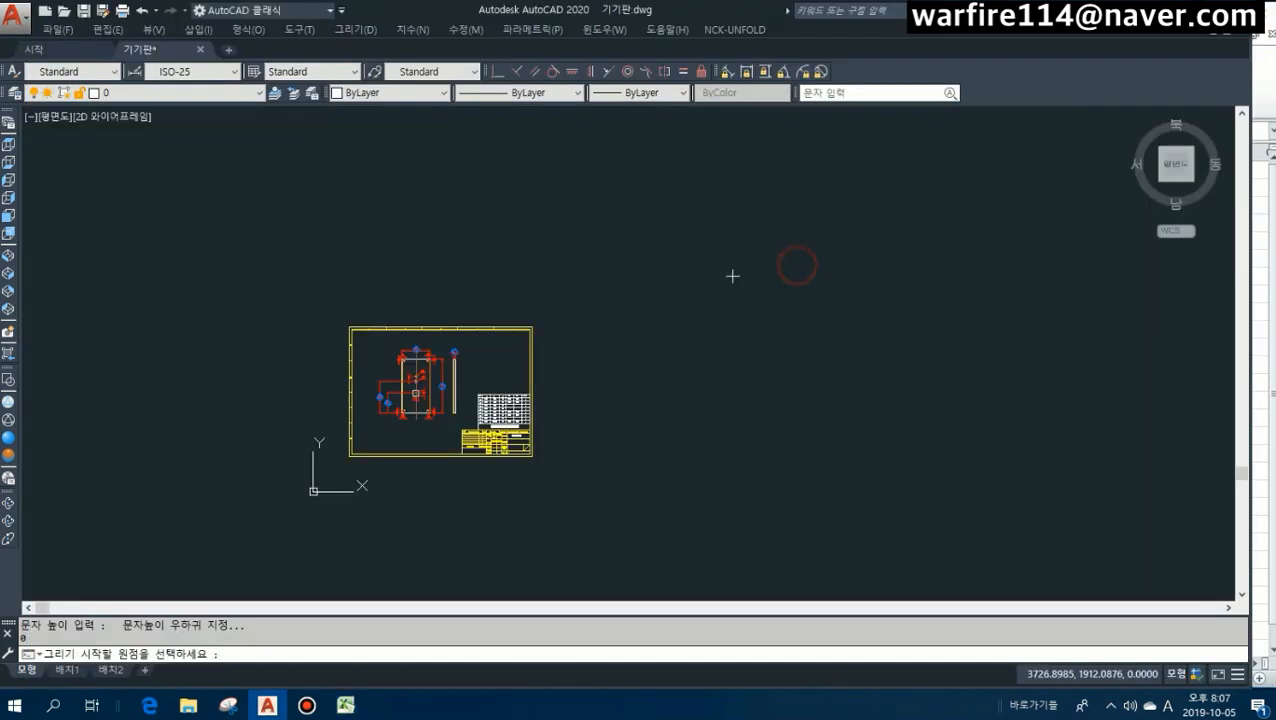
scroll(540, 293, "down", 2)
middle_click_drag(693, 267, 586, 304)
middle_click_drag(774, 360, 635, 348)
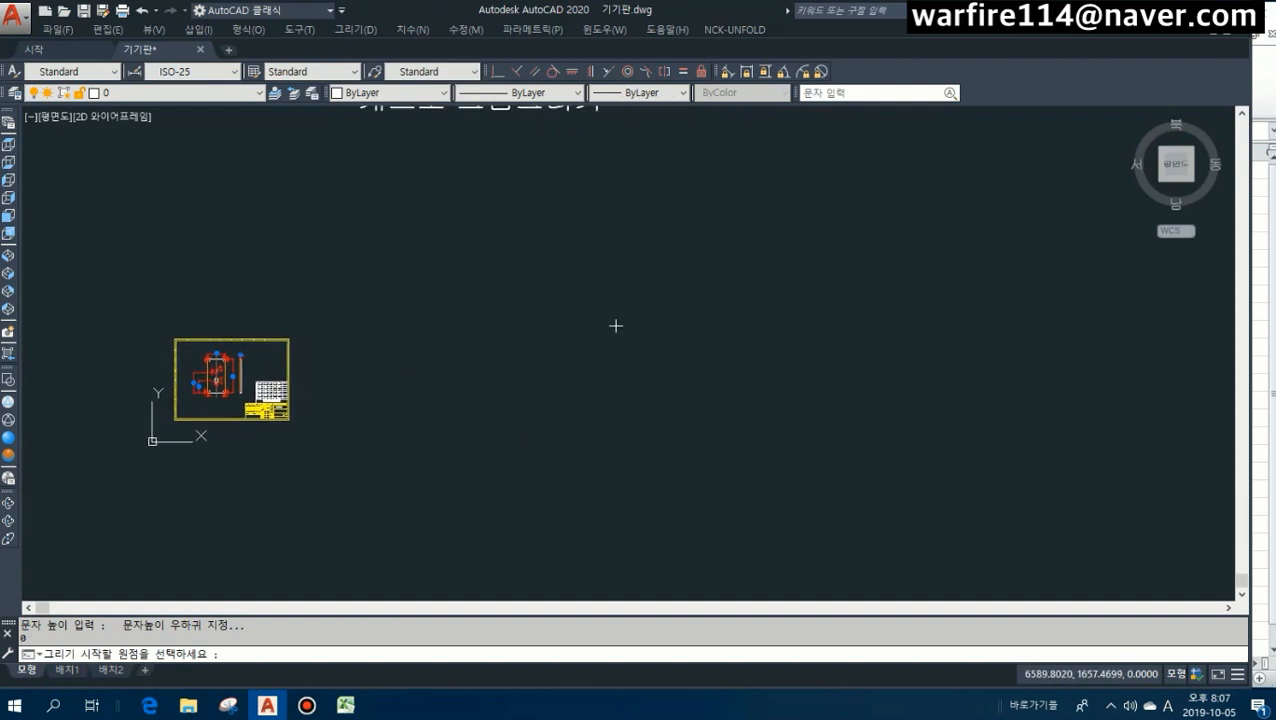
left_click(617, 322)
scroll(655, 316, "up", 10)
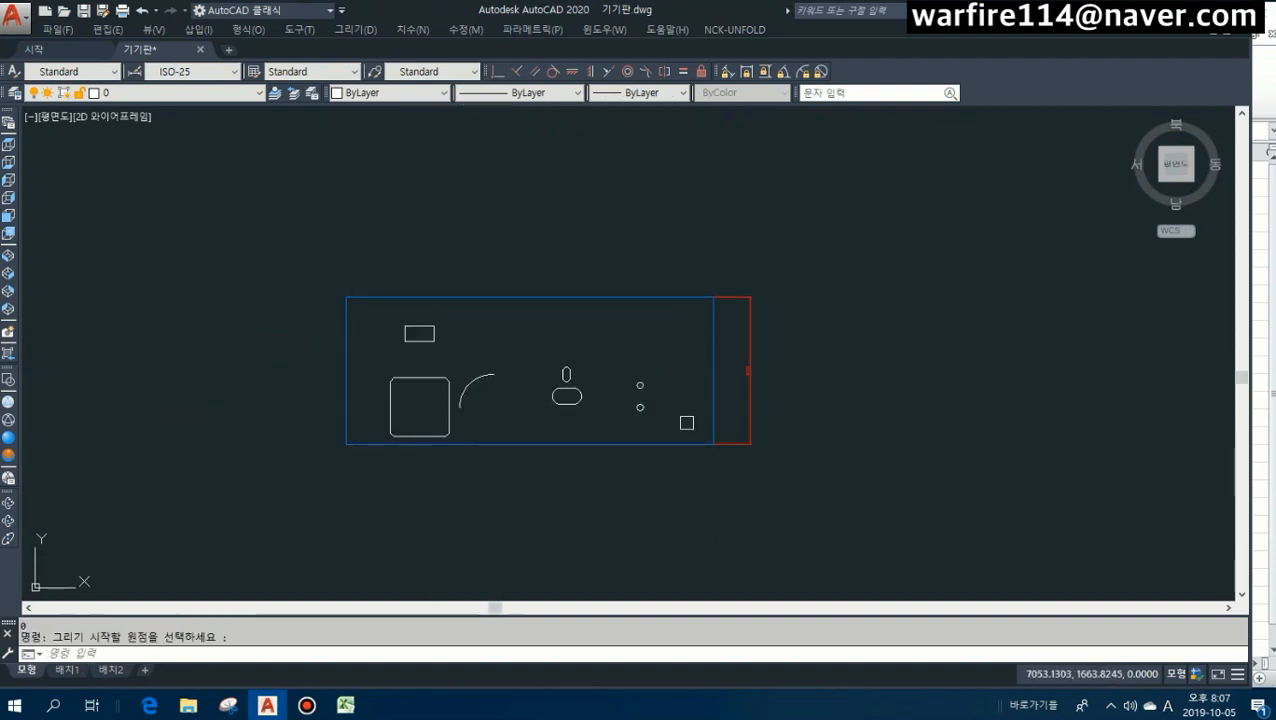
scroll(430, 378, "up", 2)
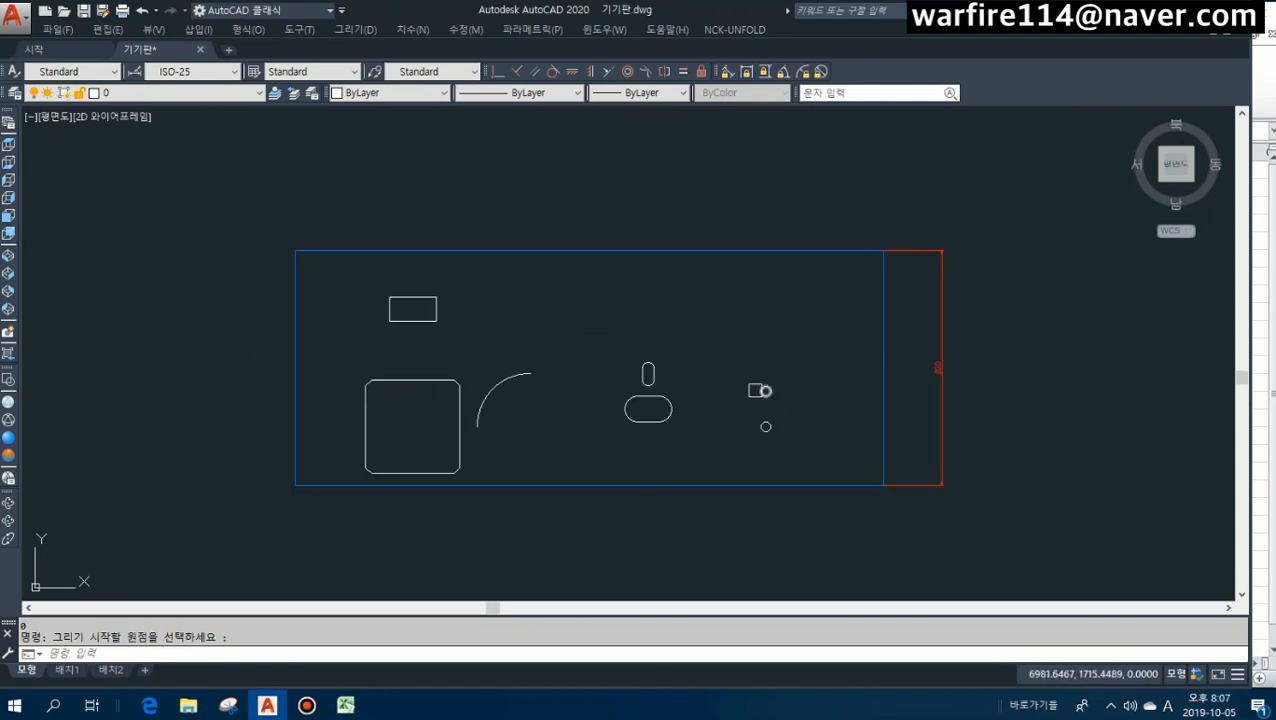
Switch back to the Excel workbook and review the SAMPLE sheet's shape rows from RO through DIM.
left_click(345, 707)
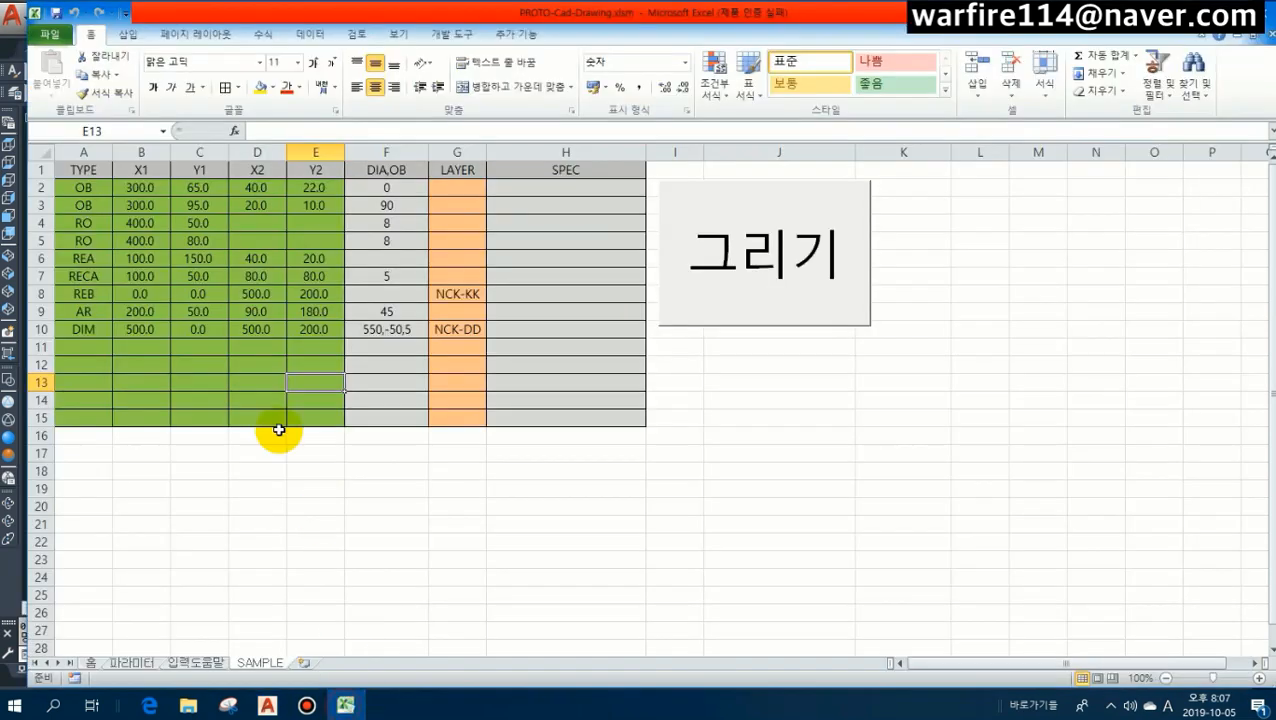
left_click(95, 274)
left_click_drag(83, 223, 310, 328)
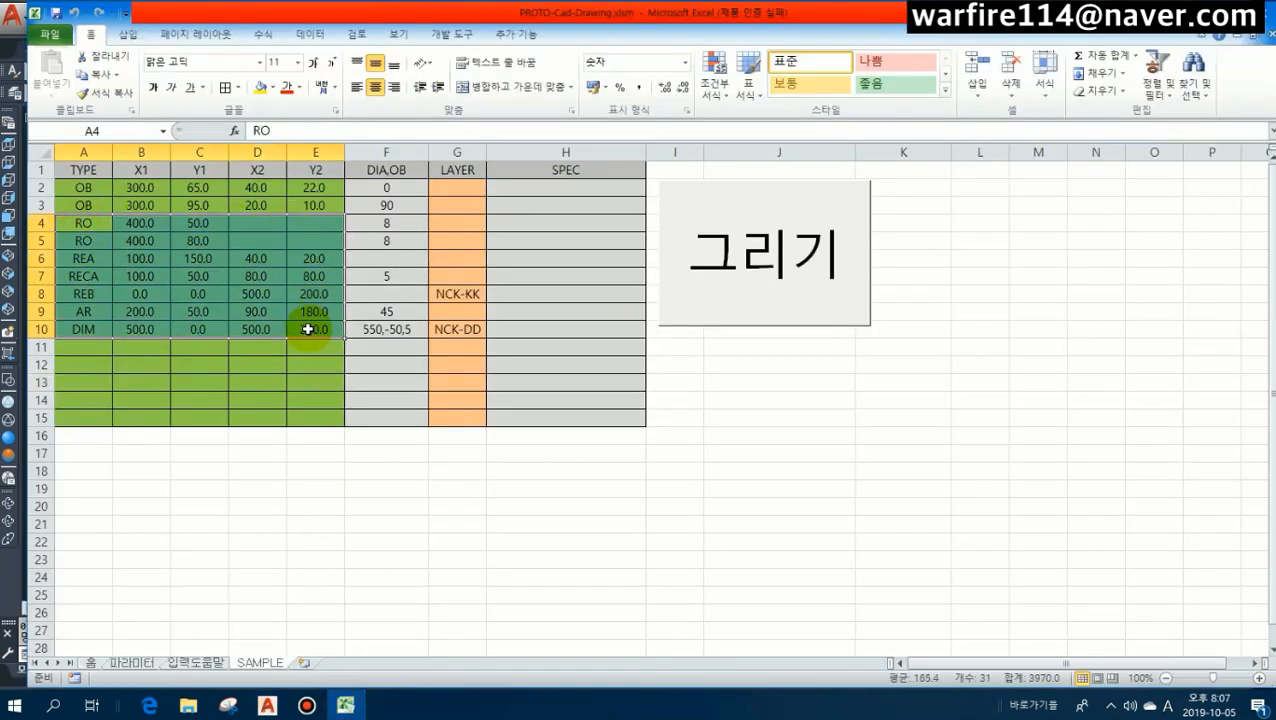
left_click(258, 294)
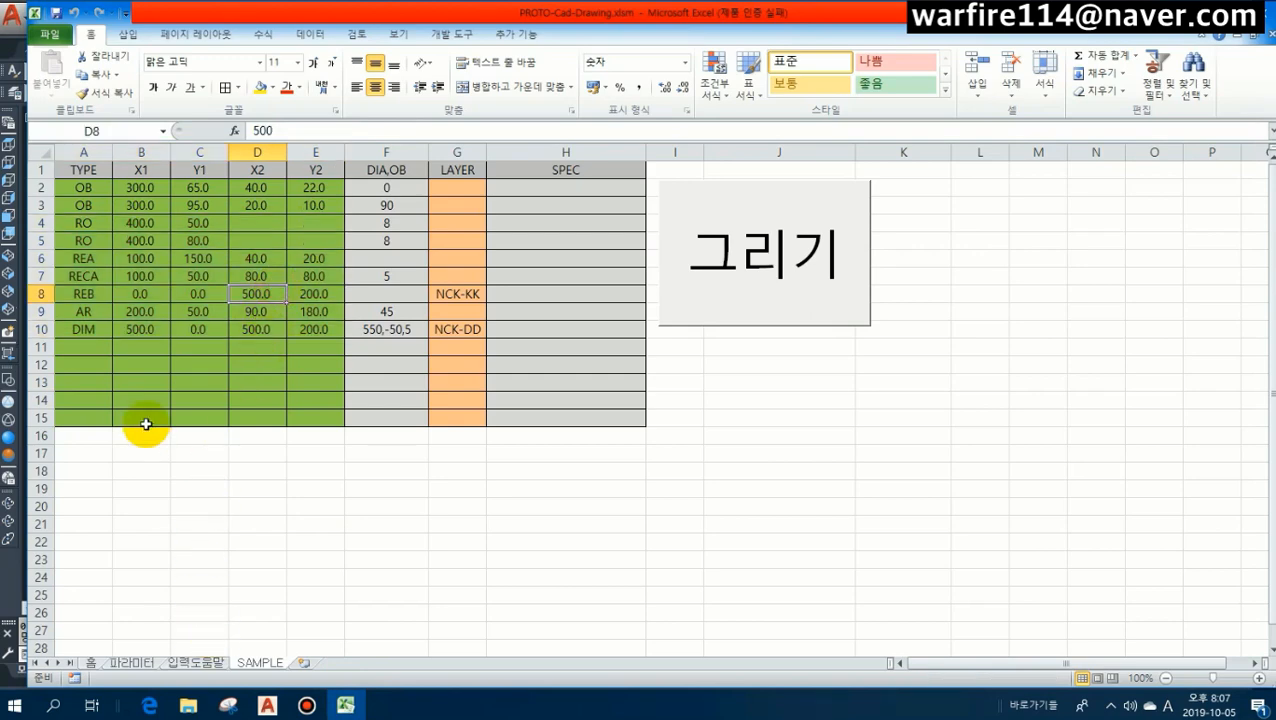
Examine the RERA row on the 입력도움말 sheet, covering centre coordinates, width, height, corner R and its specification.
left_click(196, 662)
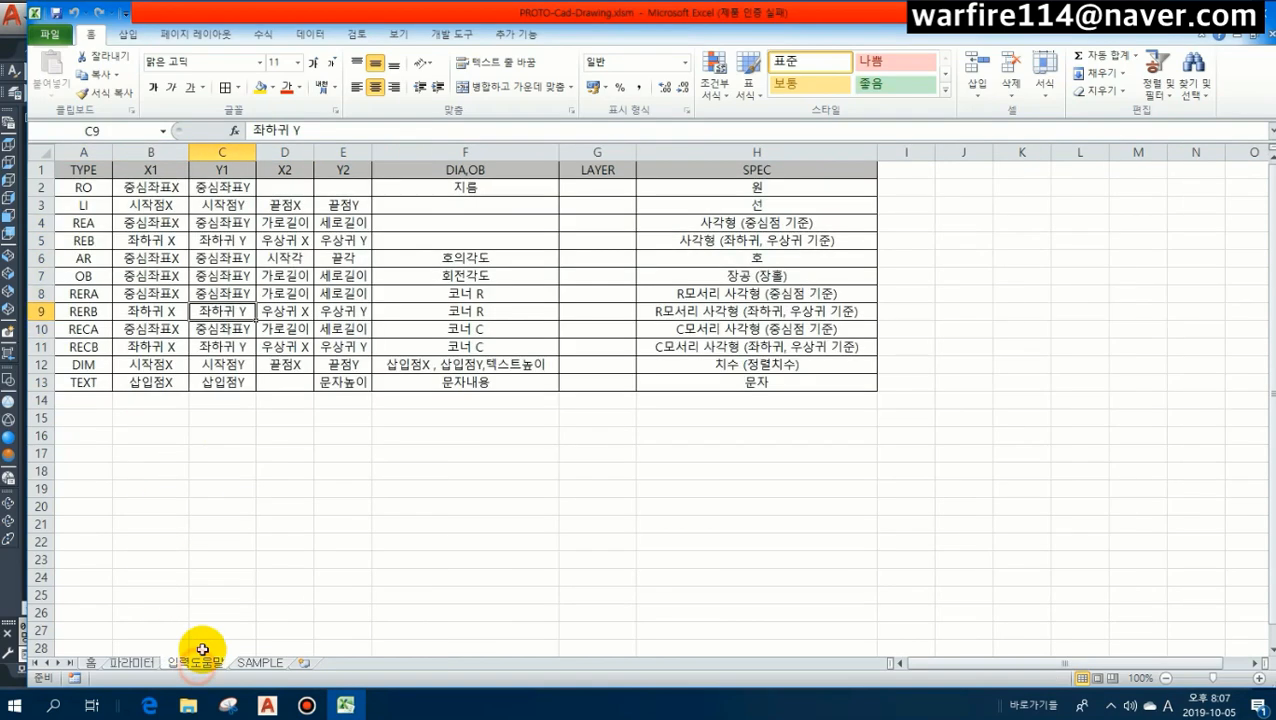
left_click(252, 662)
left_click(185, 665)
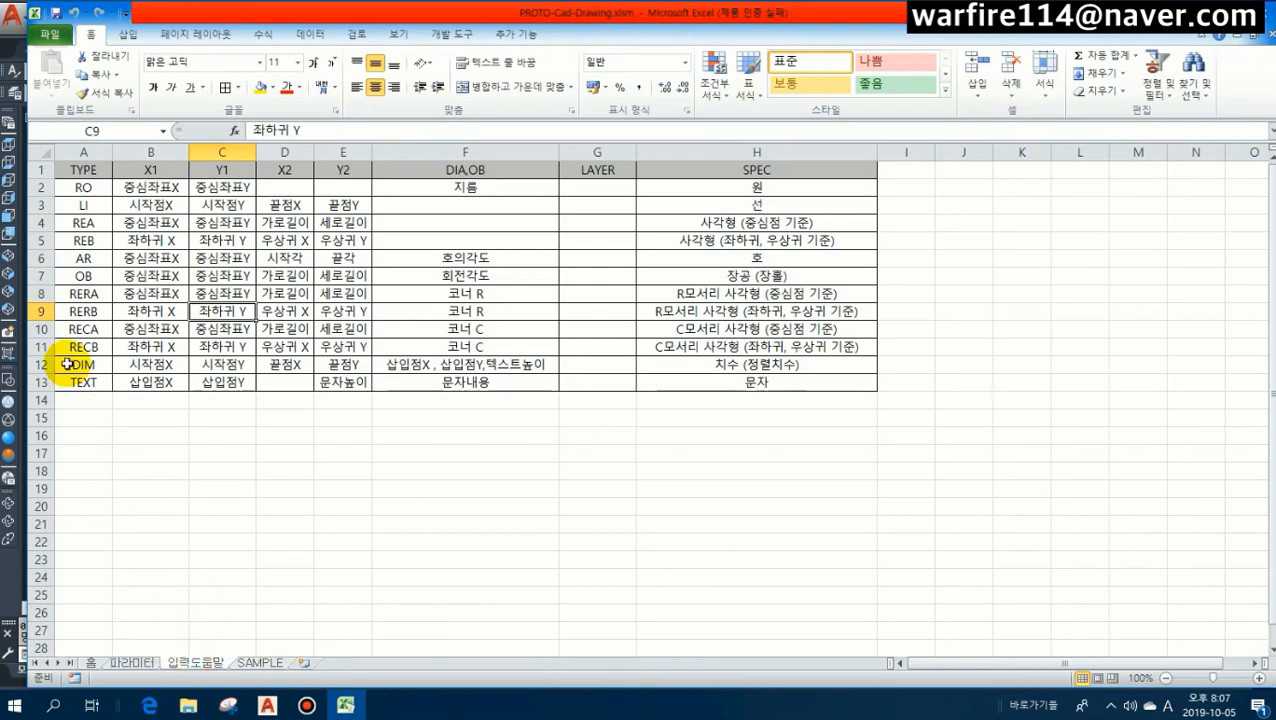
left_click(83, 295)
left_click_drag(83, 295, 698, 293)
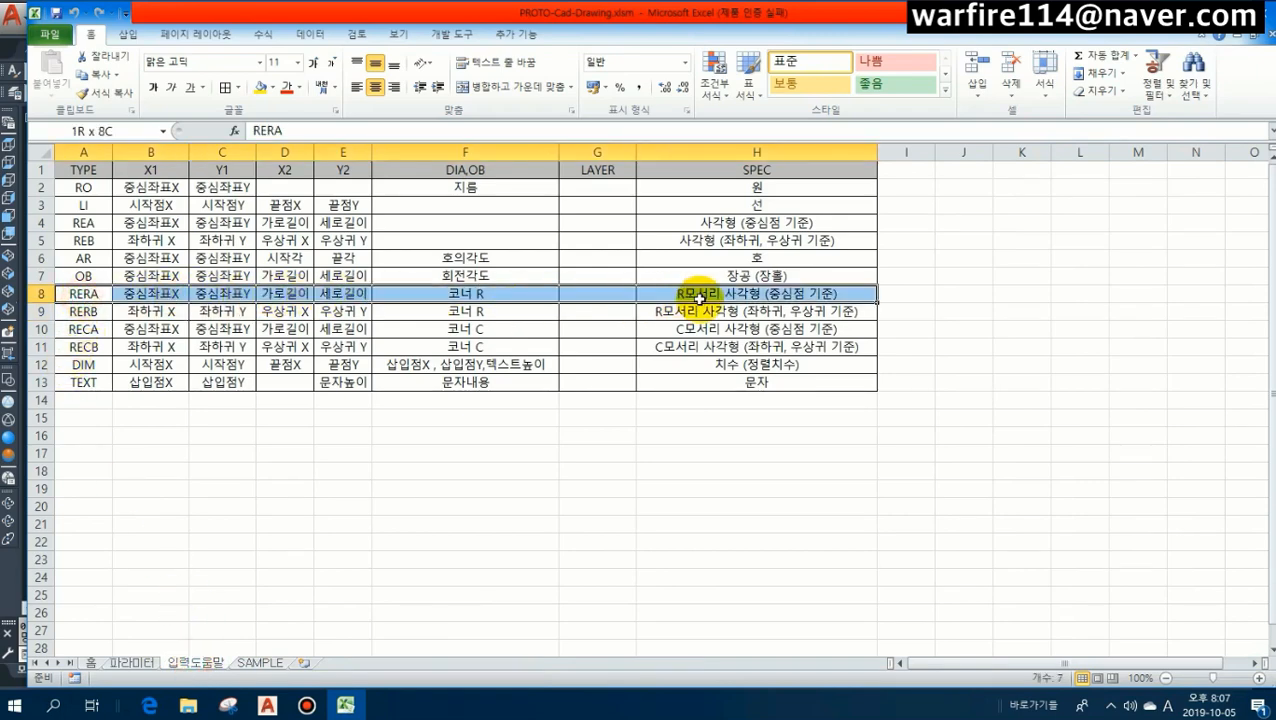
left_click(703, 292)
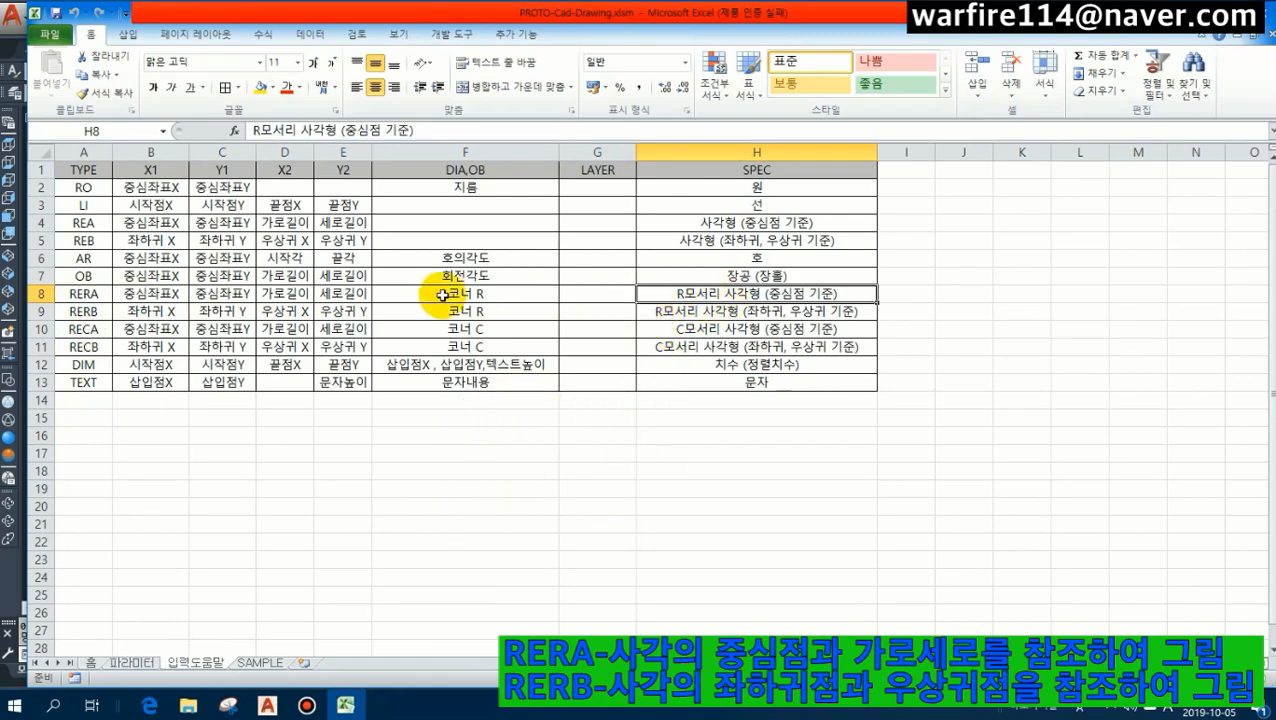
left_click_drag(85, 293, 470, 294)
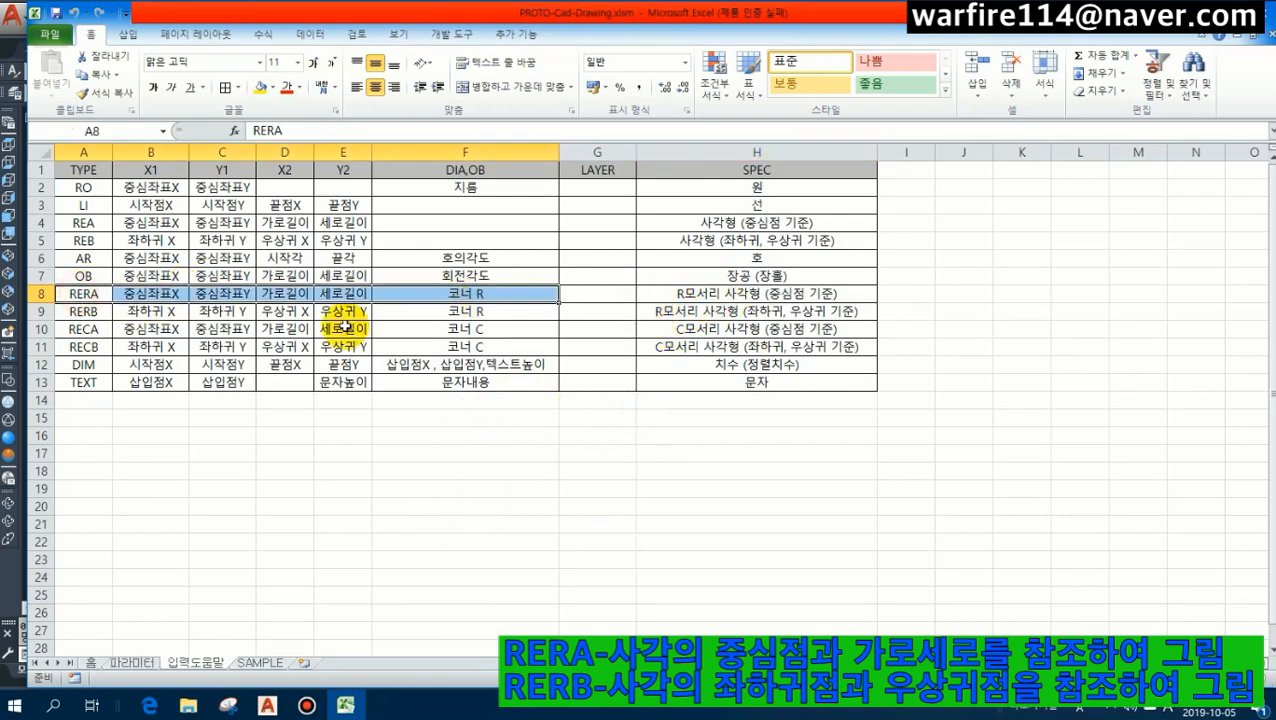
left_click(165, 293)
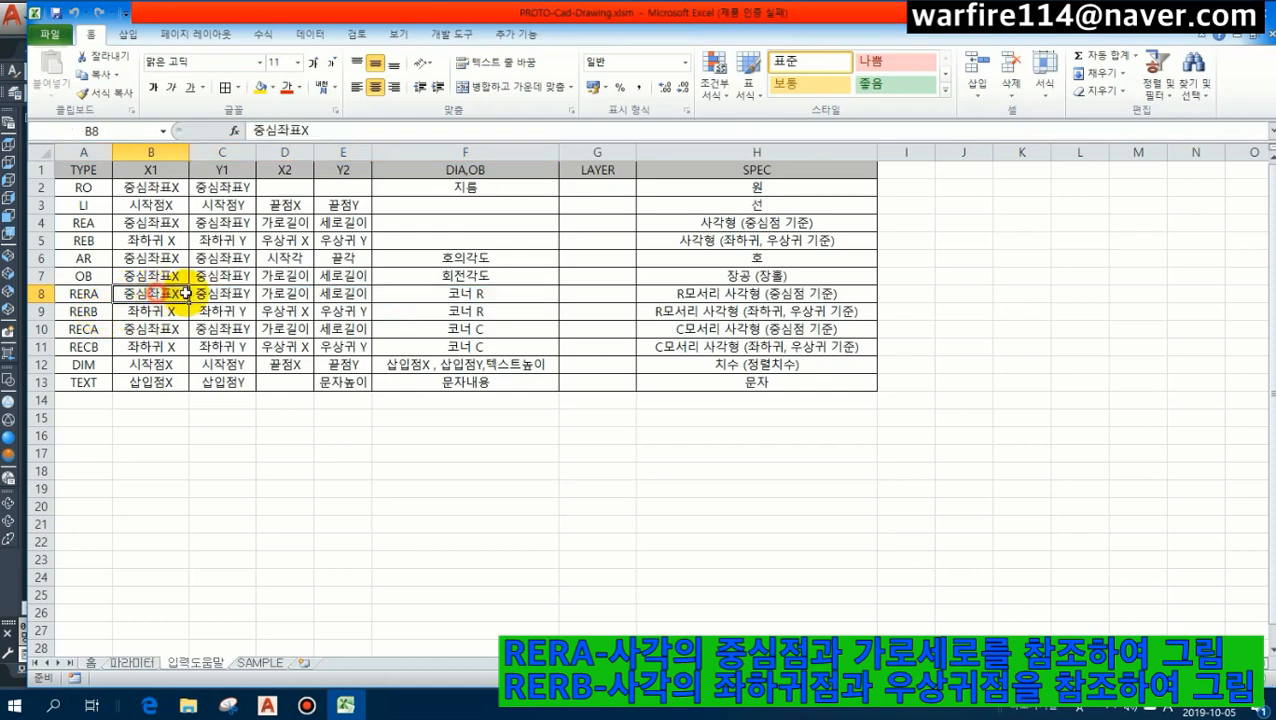
left_click(210, 293)
left_click(275, 293)
left_click(343, 293)
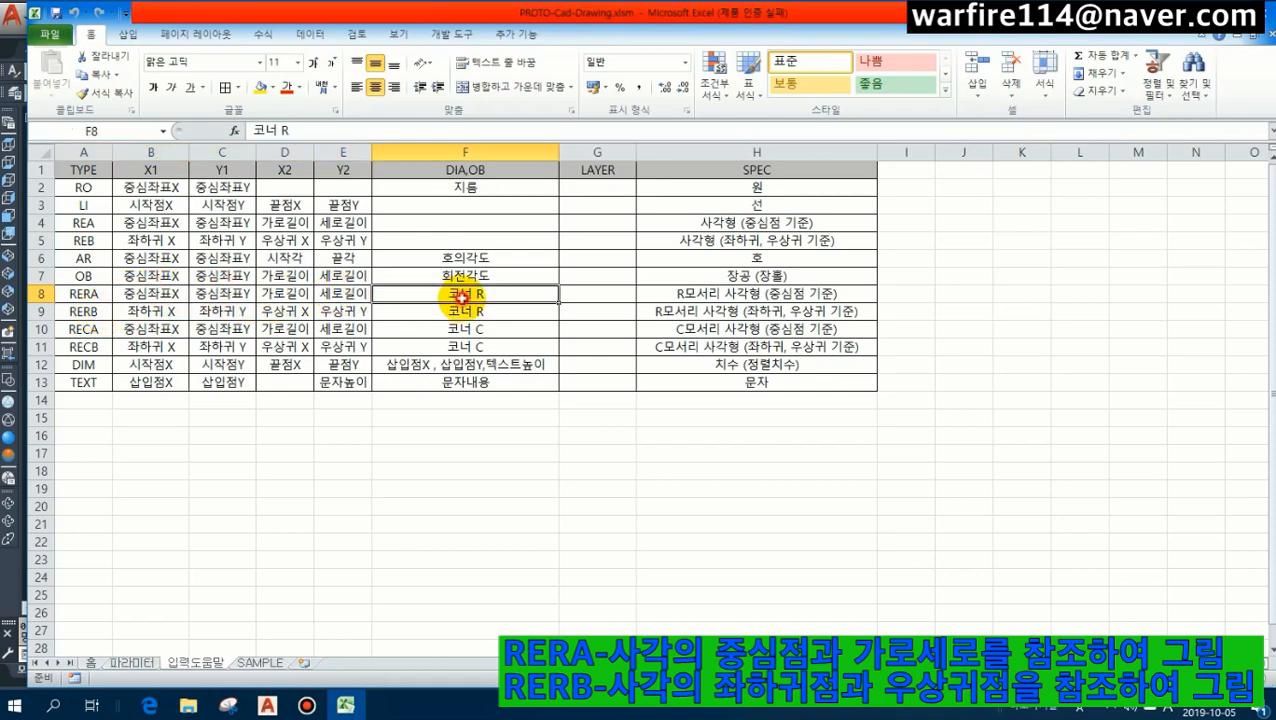
left_click(88, 292)
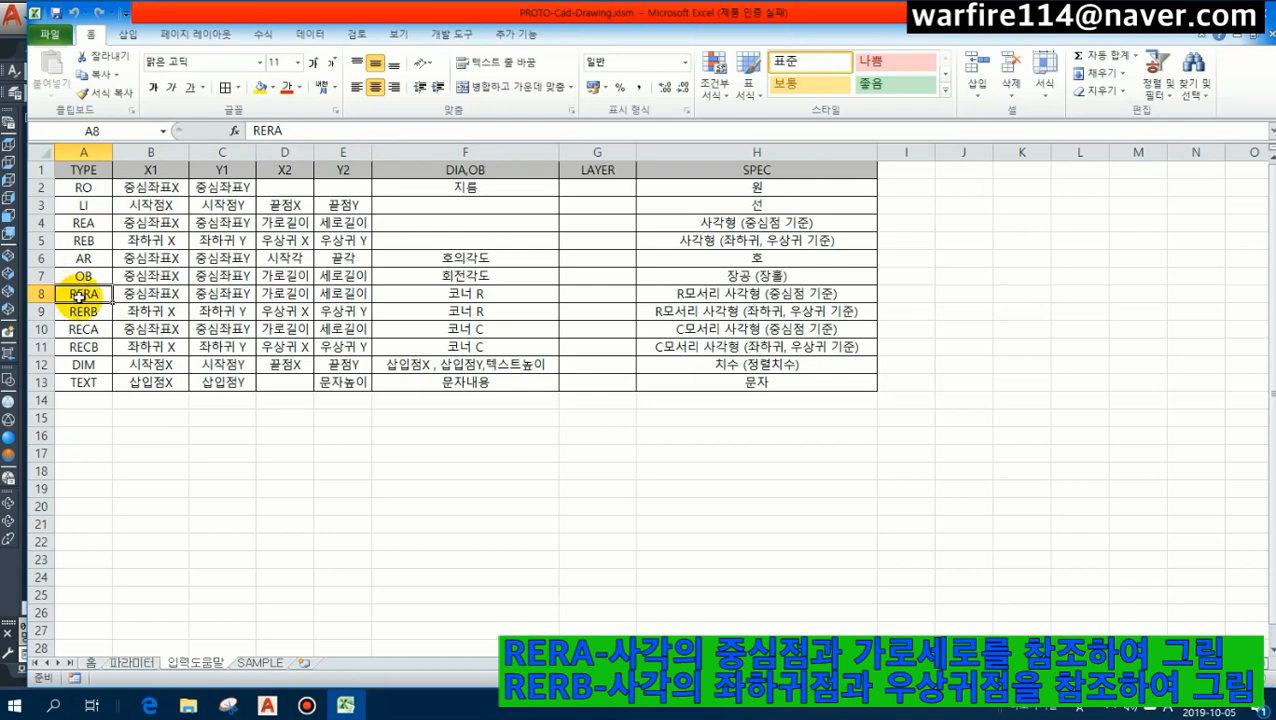
Move the DIM entry on the SAMPLE sheet from row 10 to row 11, leaving row 10 empty.
left_click(257, 664)
left_click(197, 452)
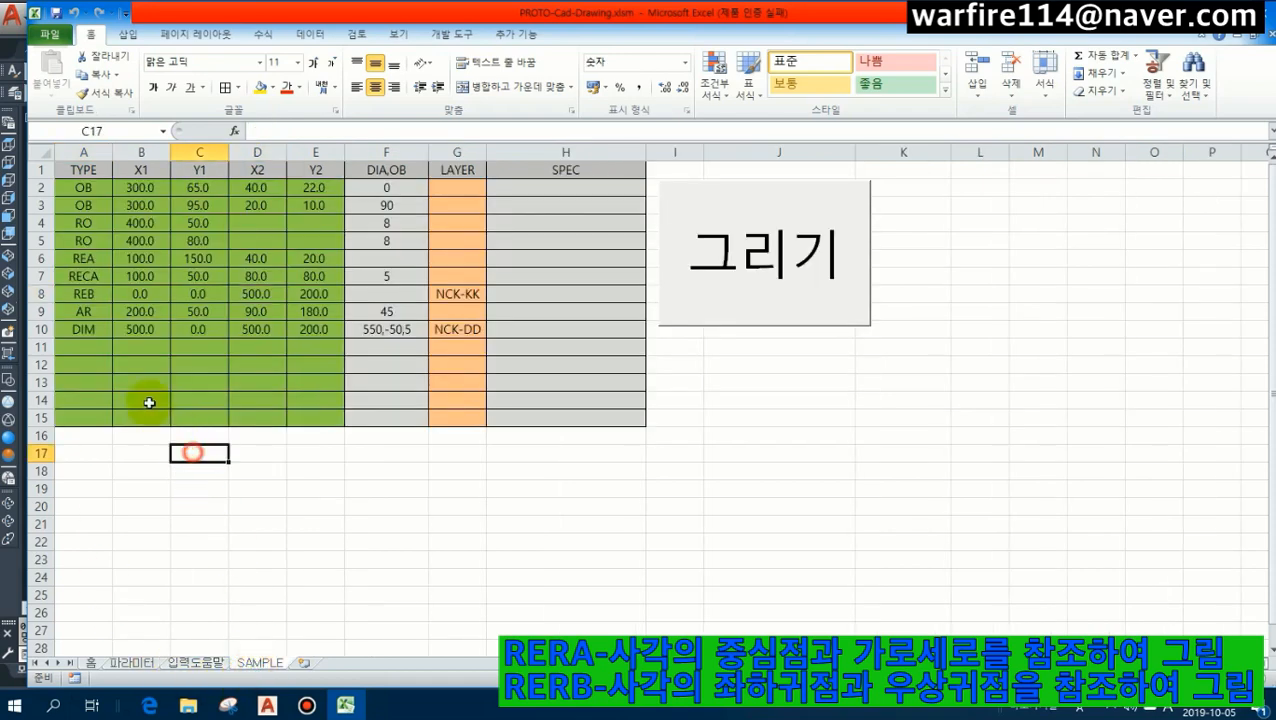
left_click_drag(85, 329, 480, 329)
key("ctrl+c")
left_click(84, 347)
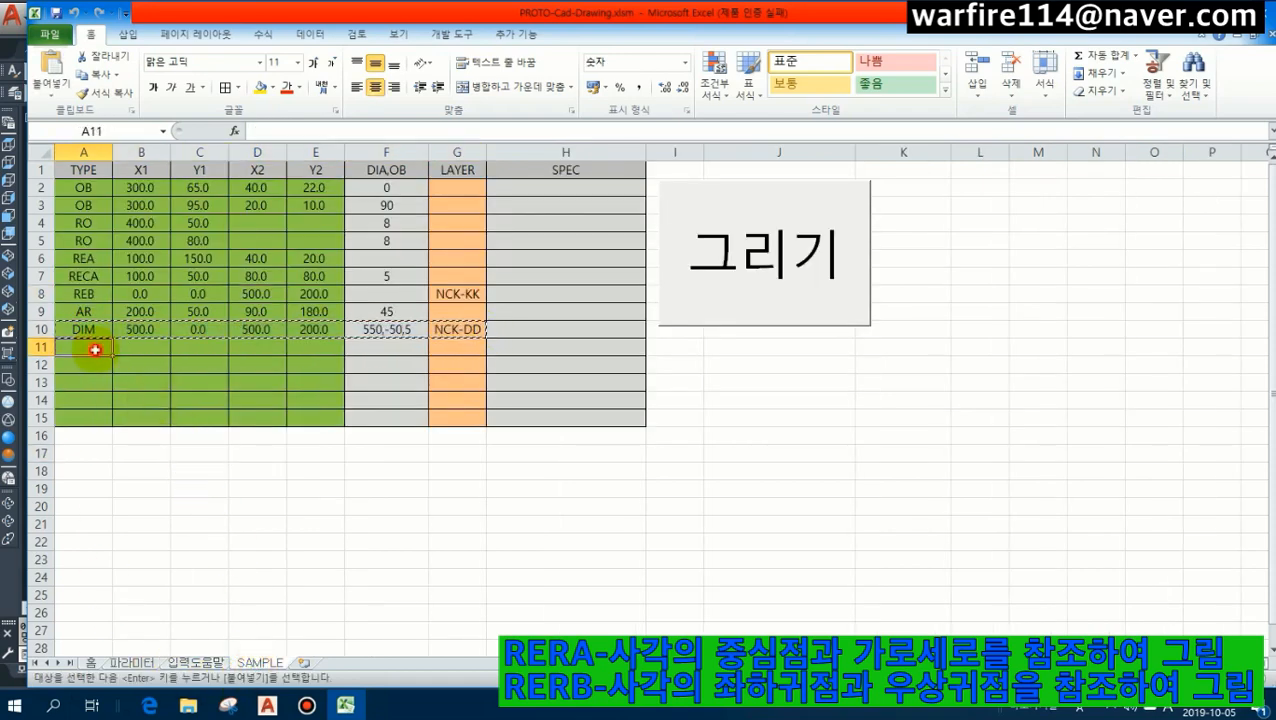
key("ctrl+v")
left_click_drag(84, 329, 456, 333)
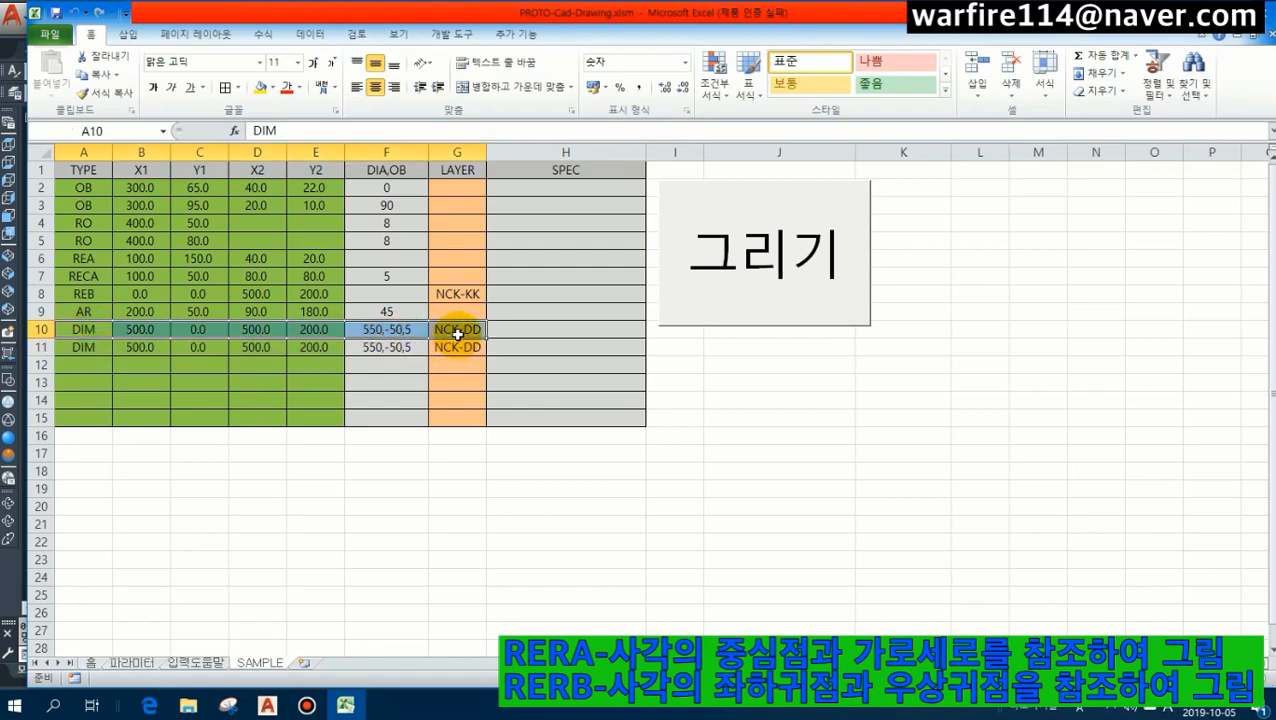
key("Delete")
left_click(463, 350)
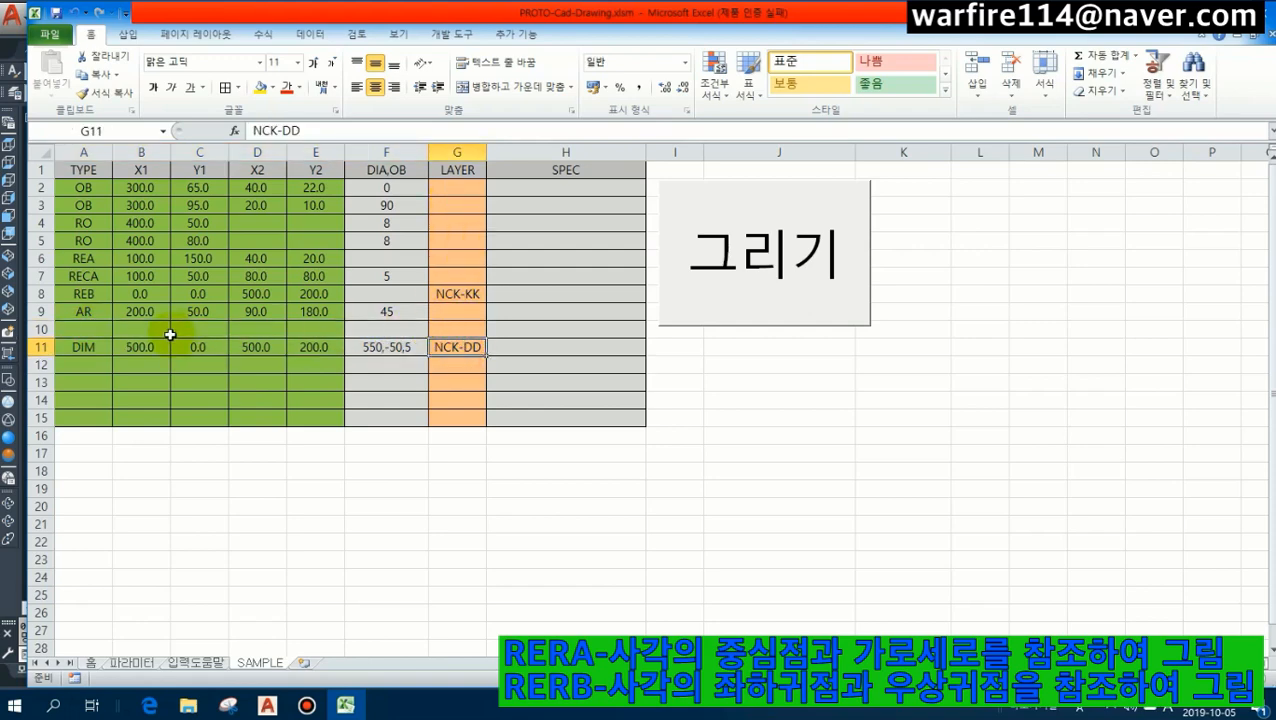
Enter RERA as the shape type in row 10 of the SAMPLE sheet.
left_click(92, 330)
type("REA")
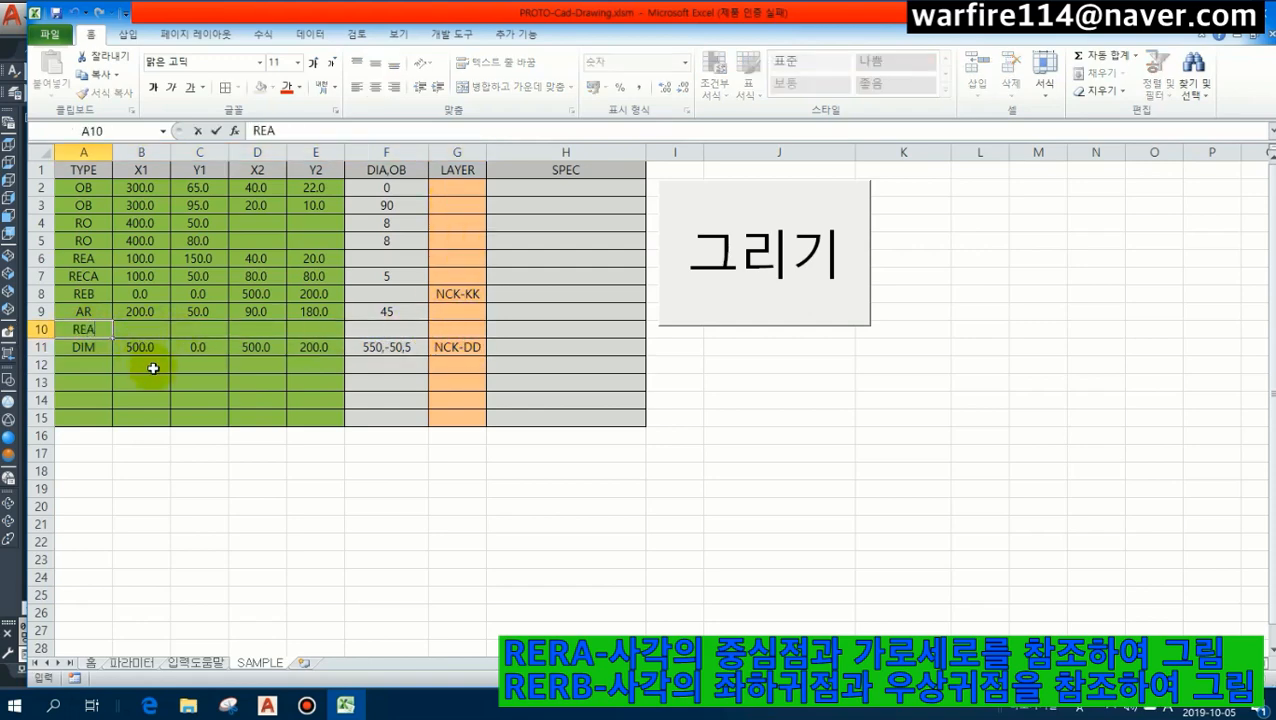
left_click(199, 435)
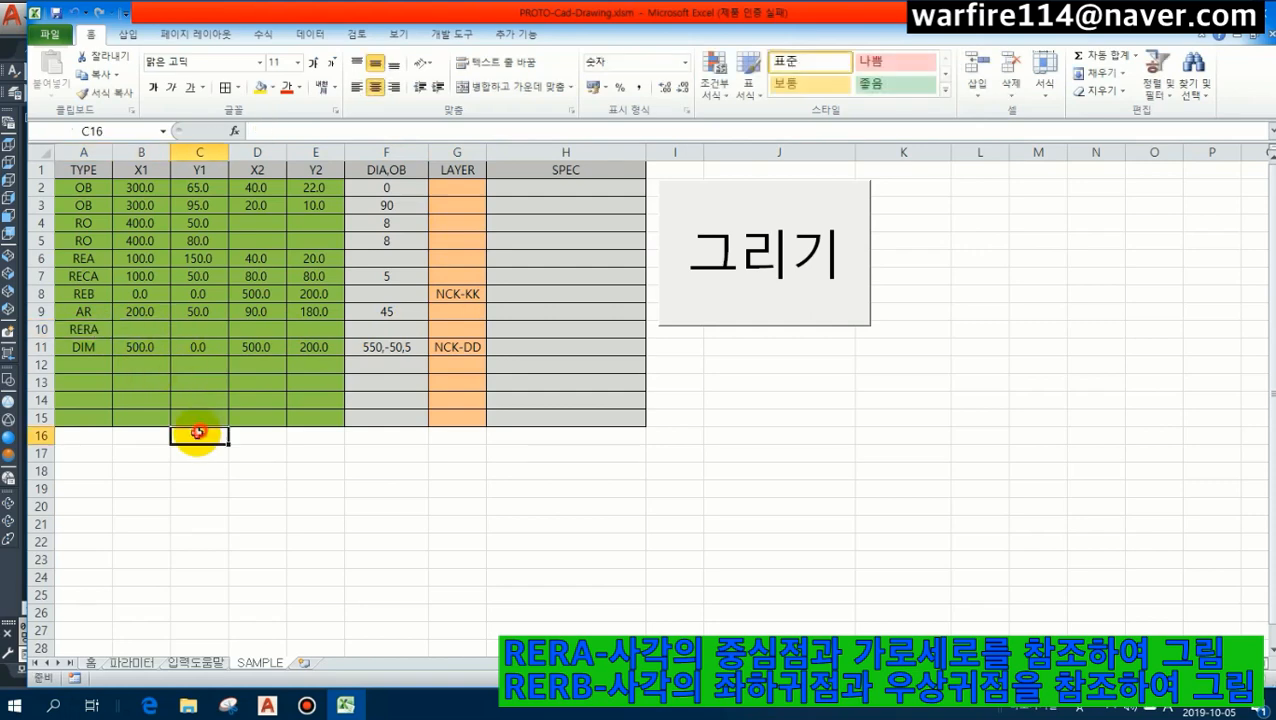
Check the previously drawn plate in AutoCAD for free space and return to the Excel workbook.
left_click(267, 706)
middle_click_drag(600, 392, 563, 394)
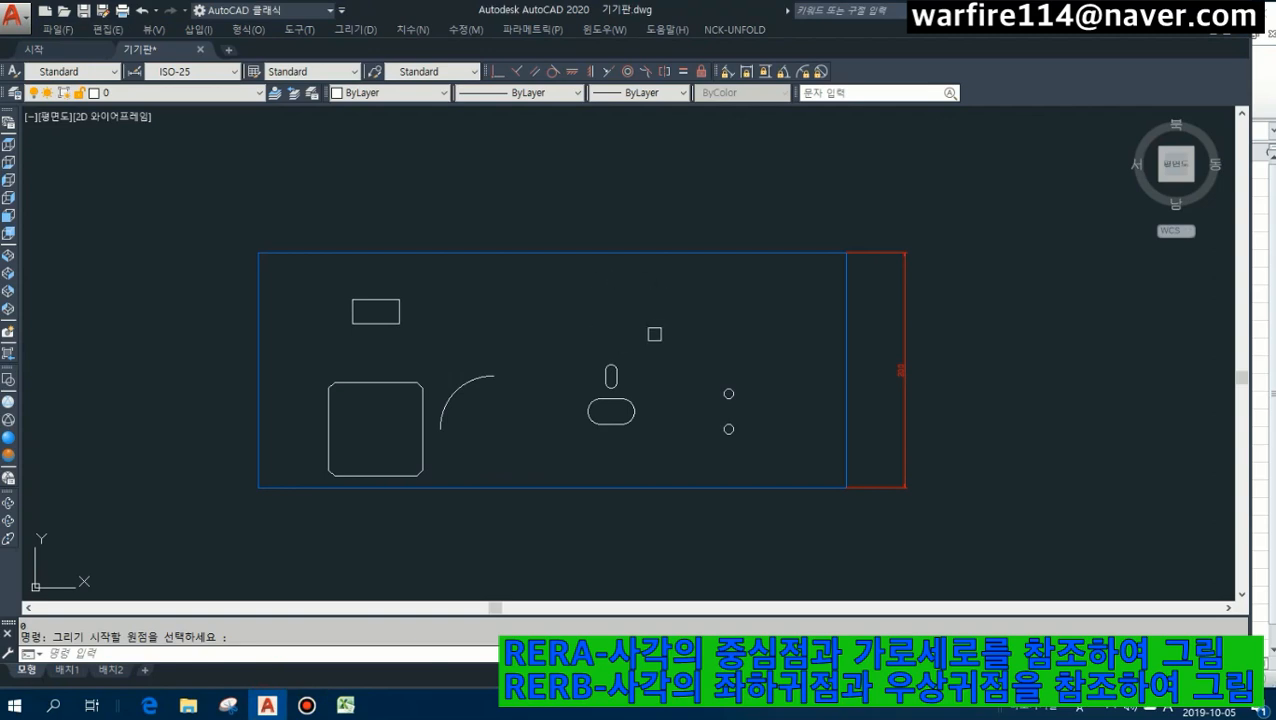
left_click(345, 706)
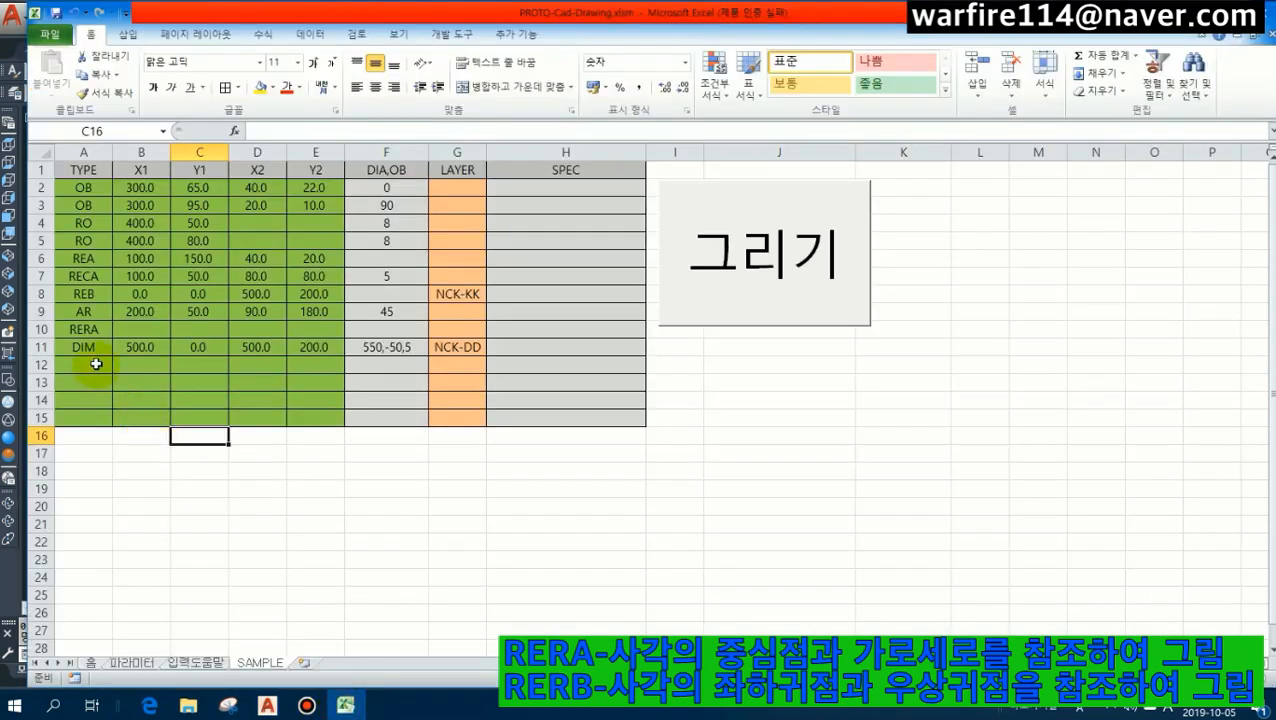
Complete the RERA row with X1 300, Y1 150, X2 80, Y2 40, DIA,OB 10 and layer NCK-UU.
left_click(142, 332)
type("300")
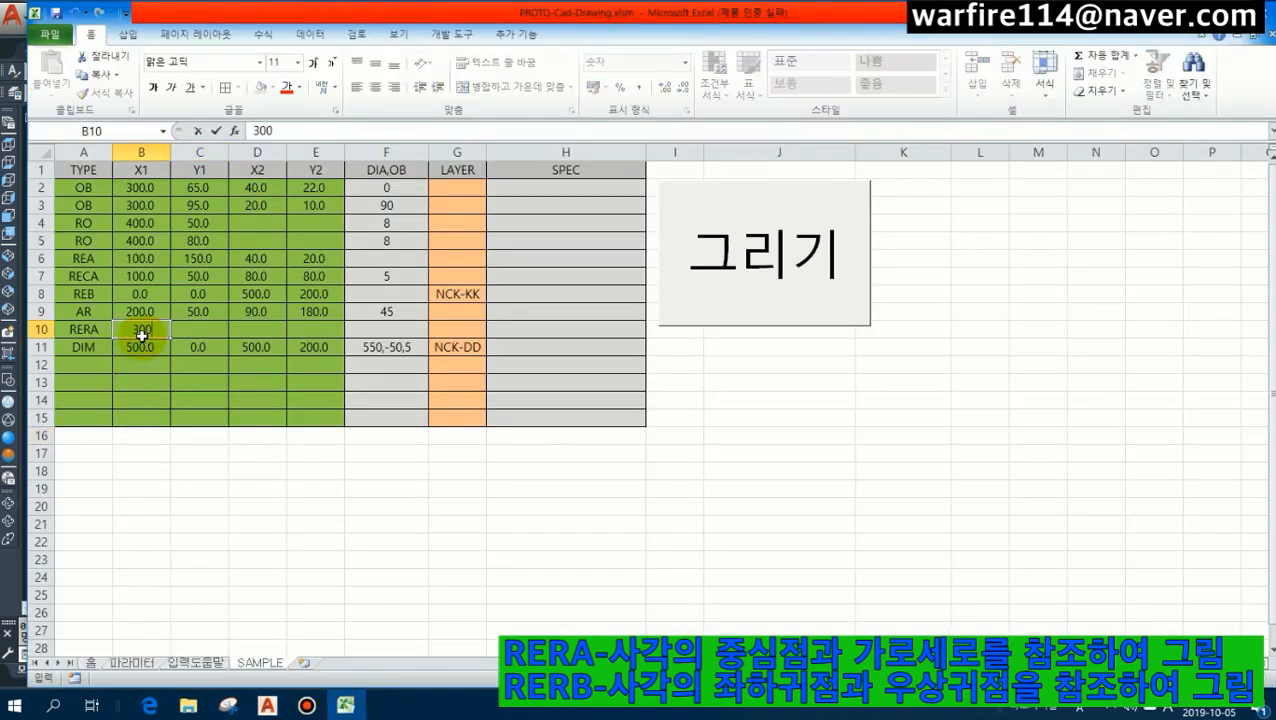
key("Tab")
type("1")
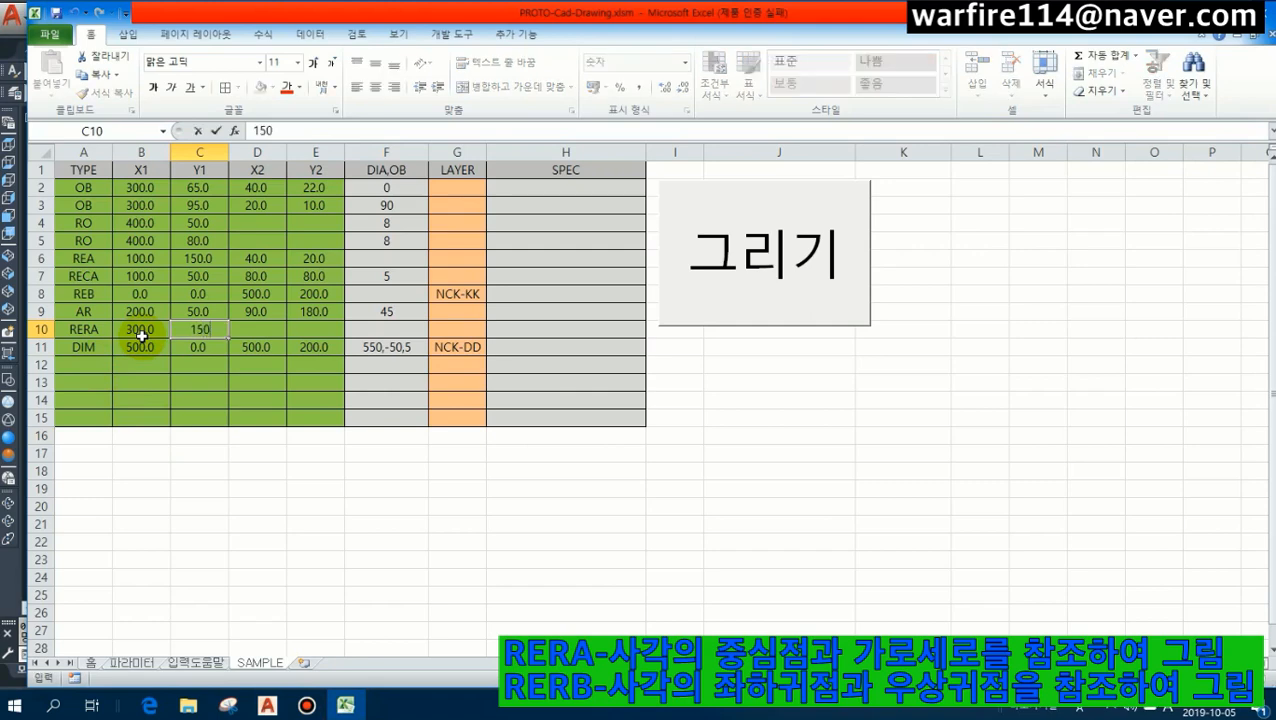
key("Tab")
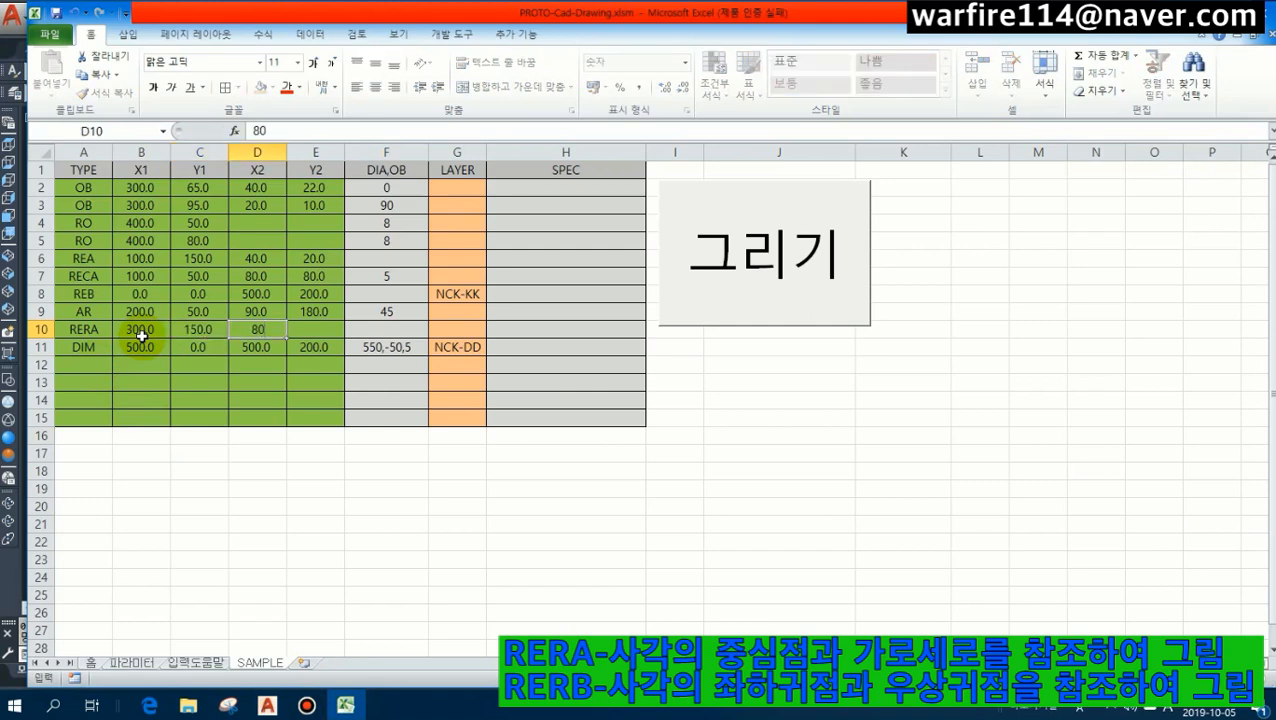
key("Tab")
type("40")
key("Tab")
type("10")
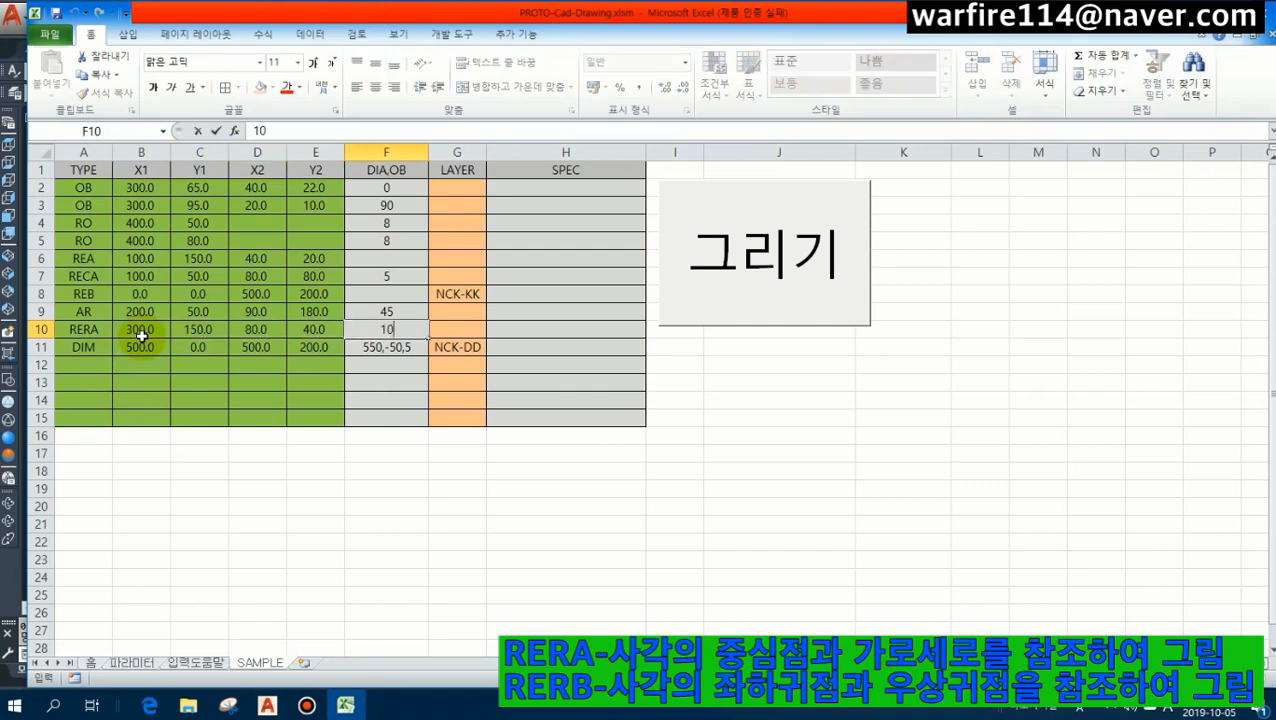
key("Tab")
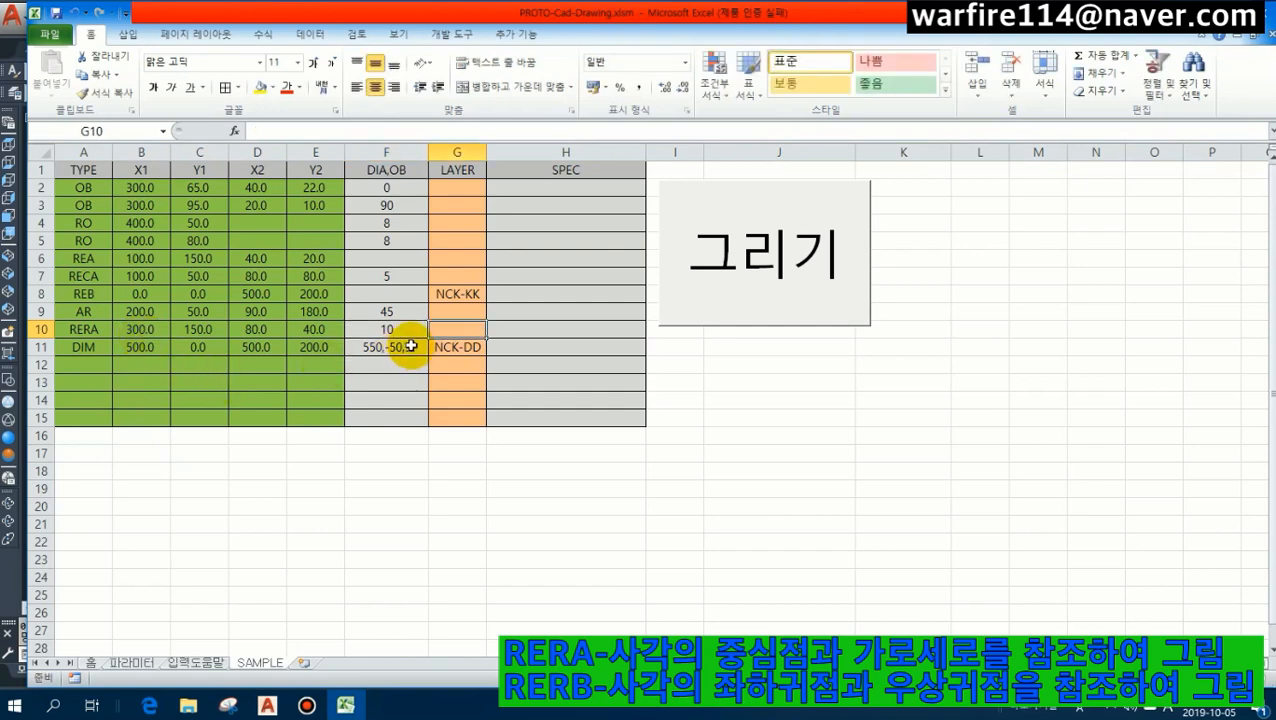
type("NCK-UU")
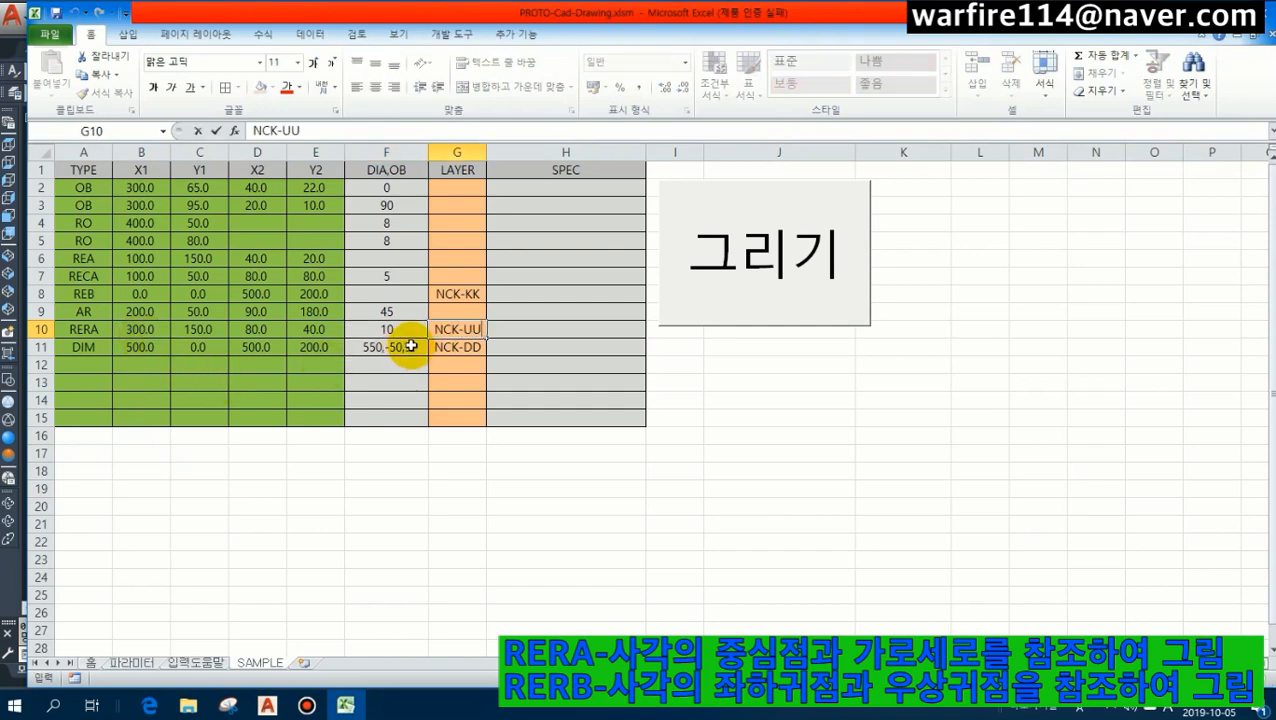
left_click(455, 382)
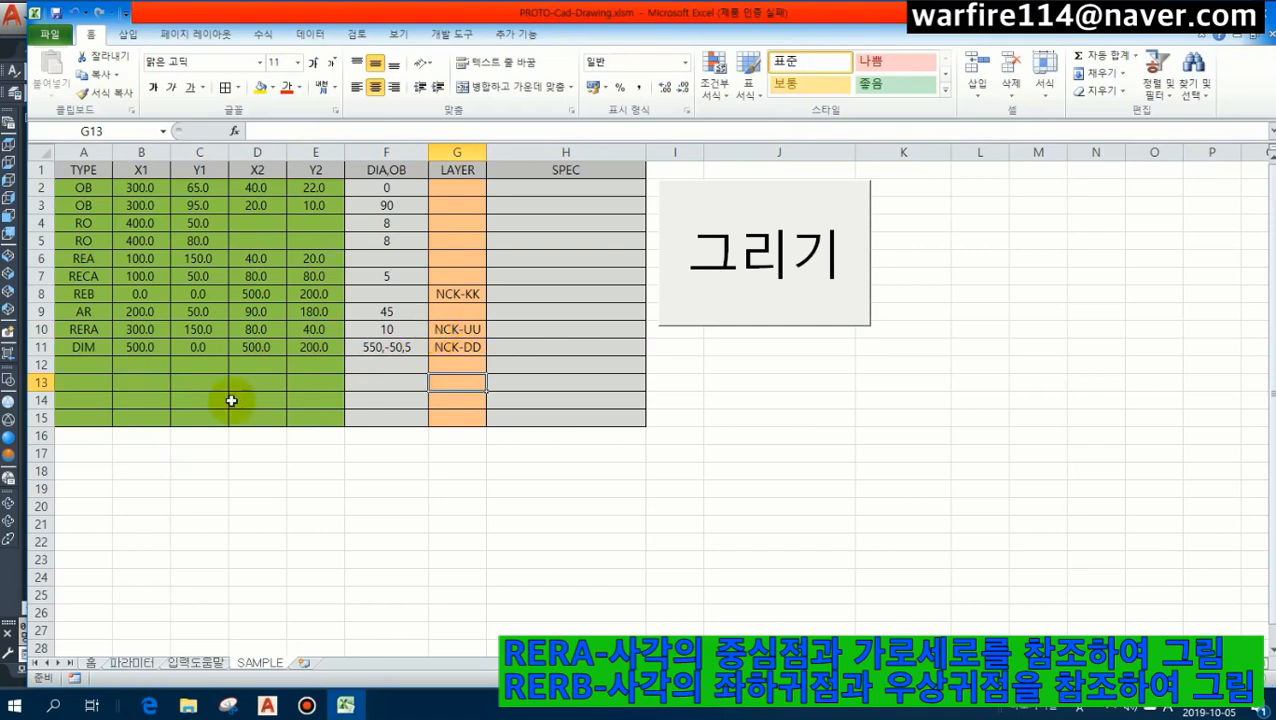
Draw the SAMPLE sheet's shapes in AutoCAD from a picked origin and compare the result with the RERA row in Excel.
left_click(741, 285)
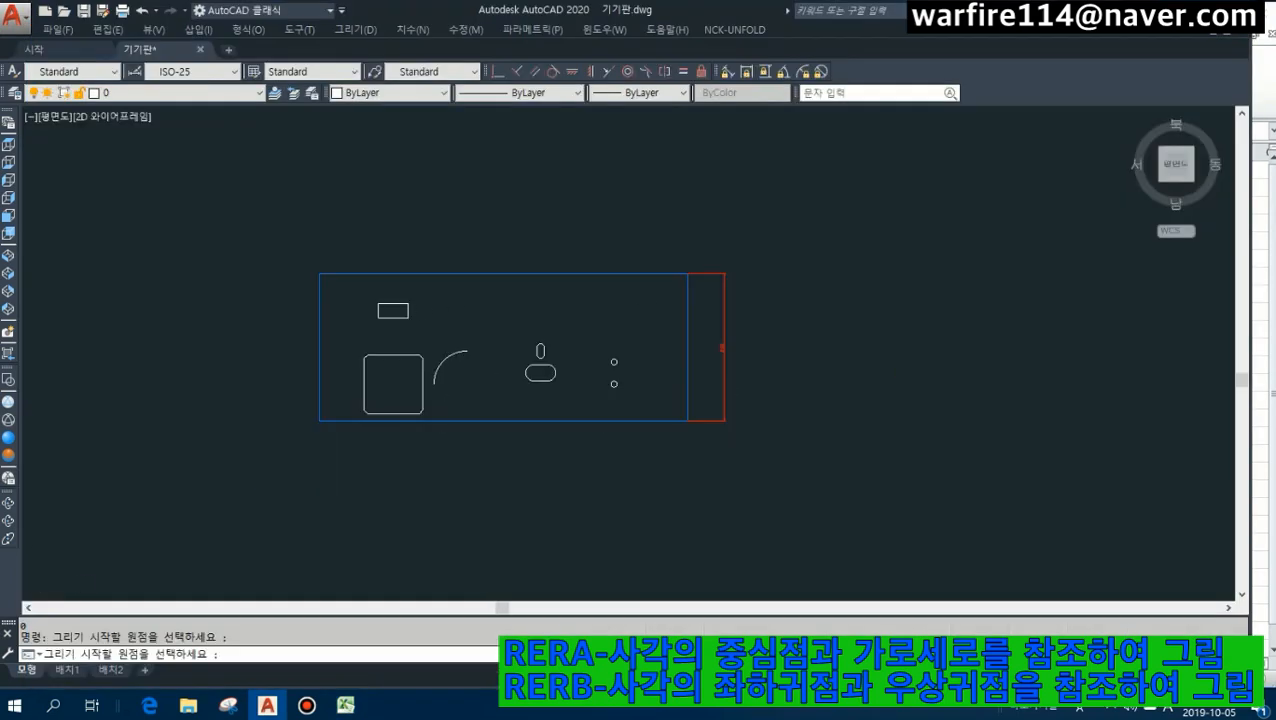
left_click(468, 330)
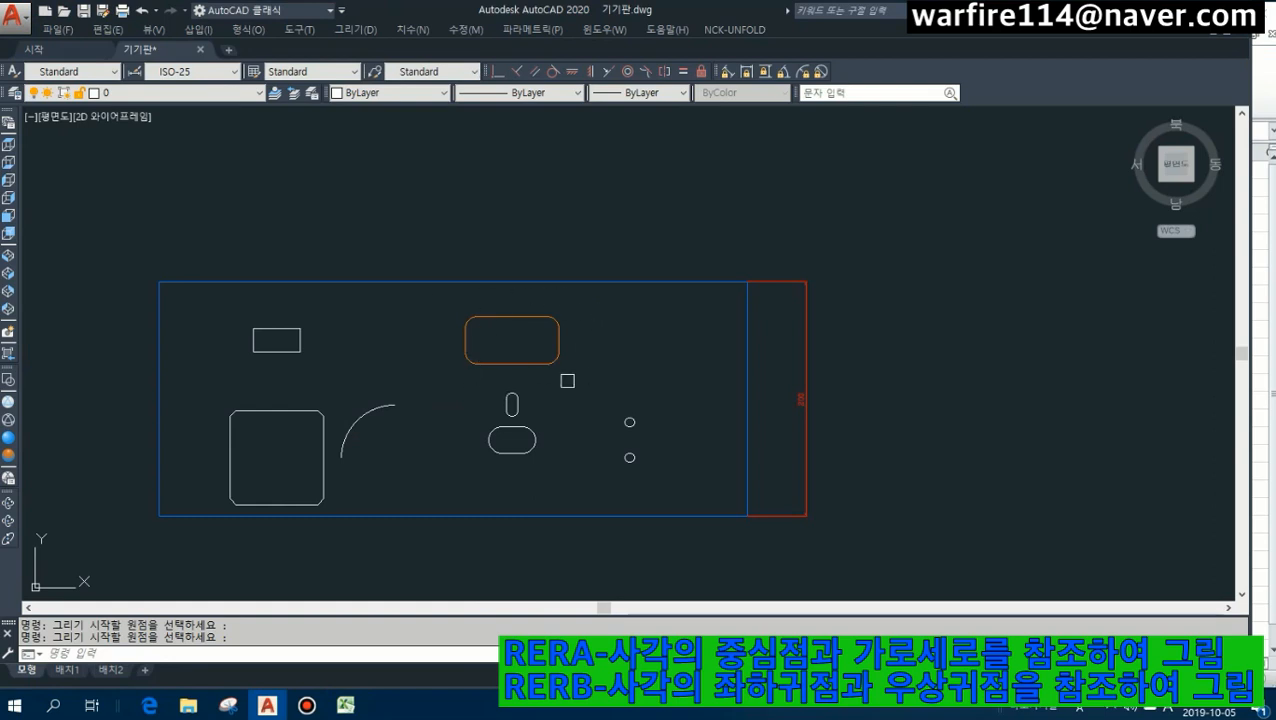
left_click(345, 705)
left_click_drag(85, 329, 444, 329)
left_click(316, 578)
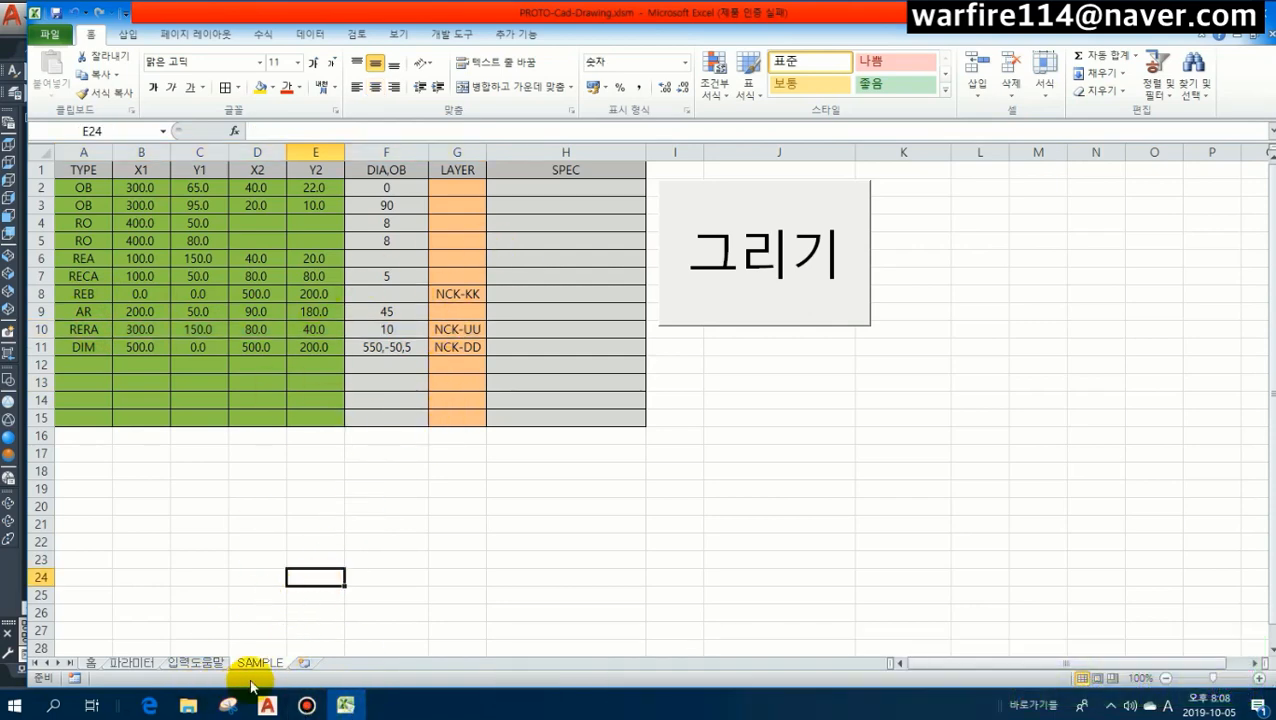
Switch to AutoCAD and erase the two test plates drawn from the SAMPLE sheet.
left_click(345, 705)
scroll(520, 382, "down", 12)
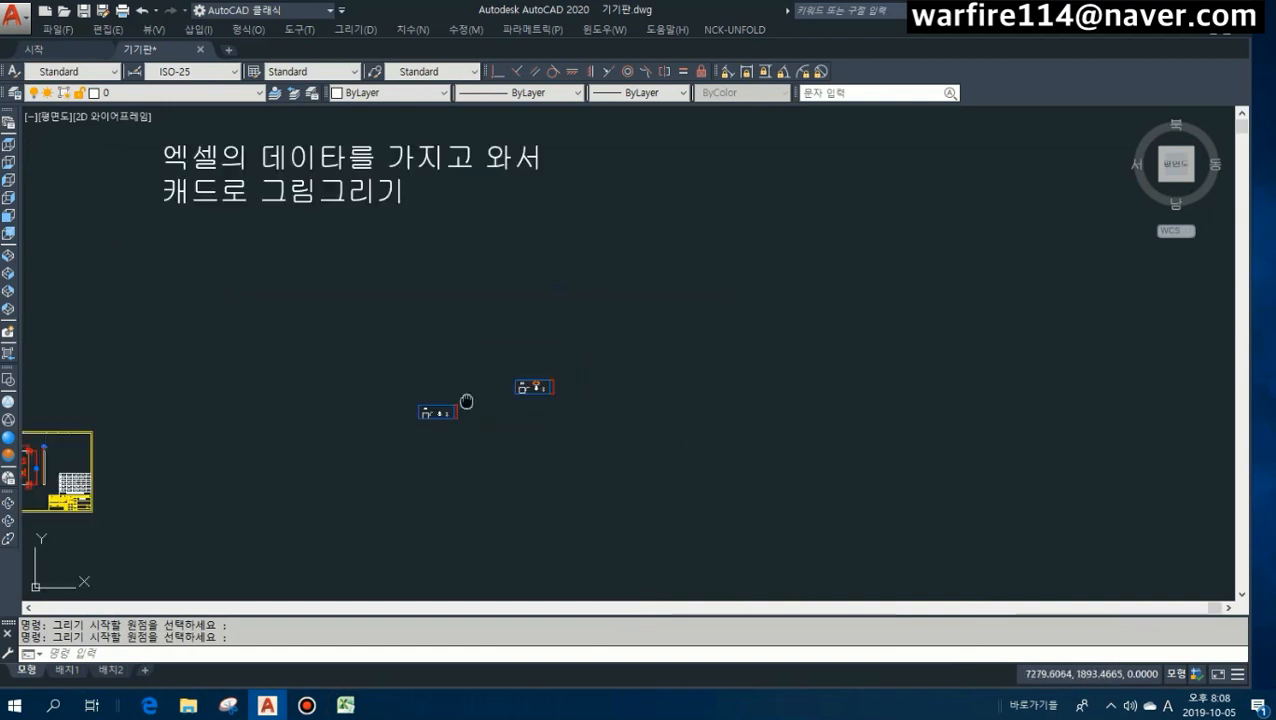
middle_click_drag(467, 402, 575, 334)
key("Escape")
type("e")
key("space")
left_click(499, 303)
left_click(696, 411)
key("space")
key("Escape")
Examine the dimensioned plate drawing and its SPECIFICATION table in AutoCAD, along with the 파라미터 sheet in Excel.
middle_click_drag(115, 425, 398, 369)
scroll(405, 355, "up", 6)
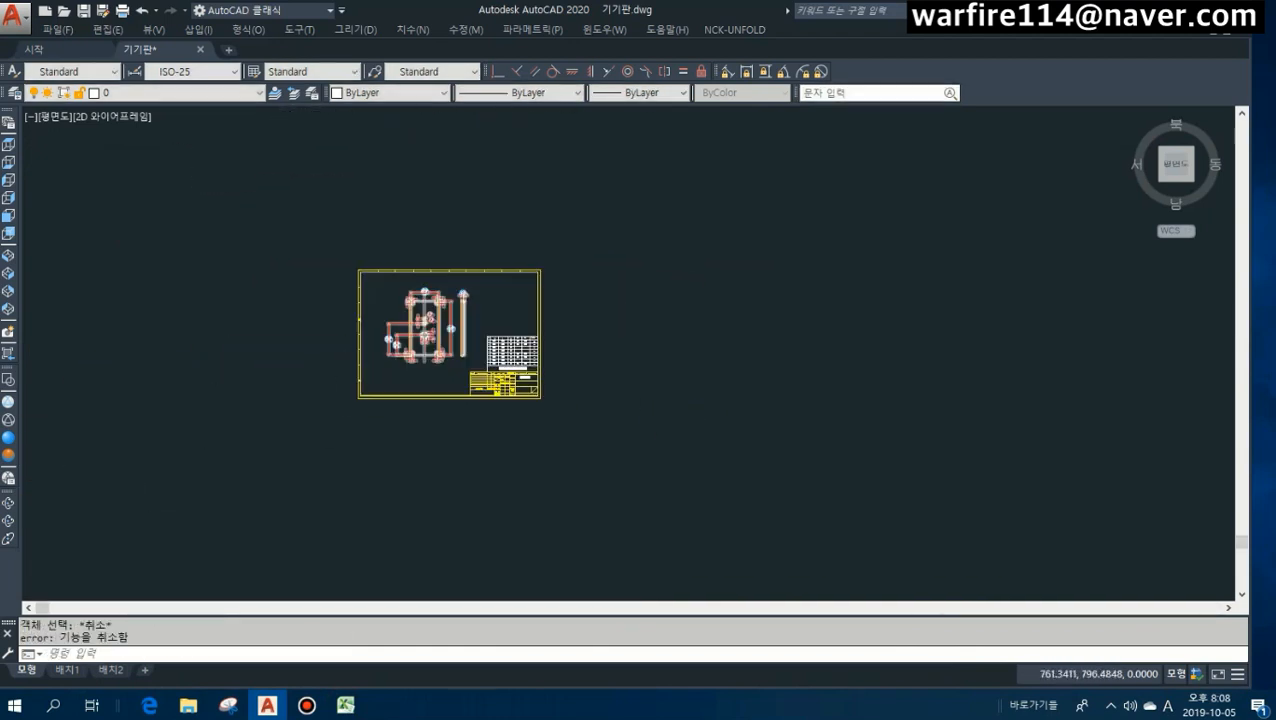
middle_click_drag(472, 381, 367, 348)
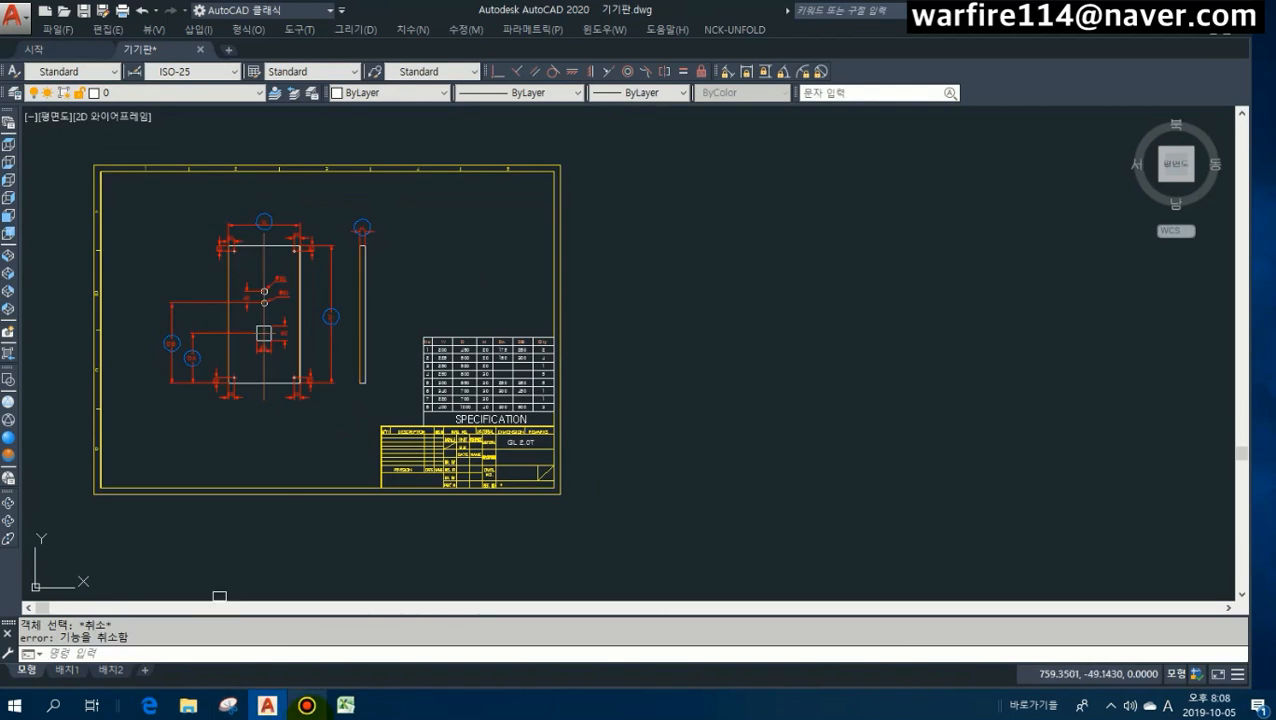
left_click(341, 706)
left_click(133, 663)
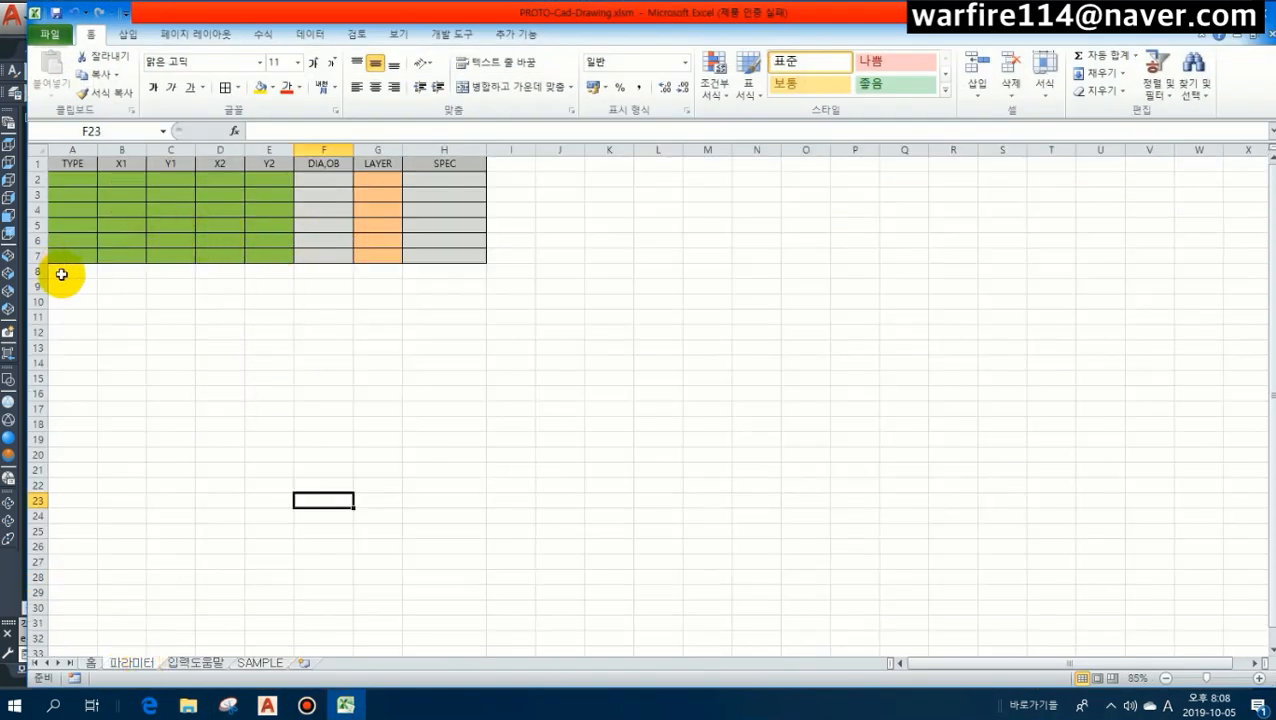
left_click(268, 706)
scroll(553, 348, "down", 3)
mouse_move(553, 348)
middle_mouse_down()
mouse_move(425, 356)
mouse_move(548, 316)
middle_mouse_up()
scroll(377, 343, "up", 4)
scroll(343, 356, "up", 4)
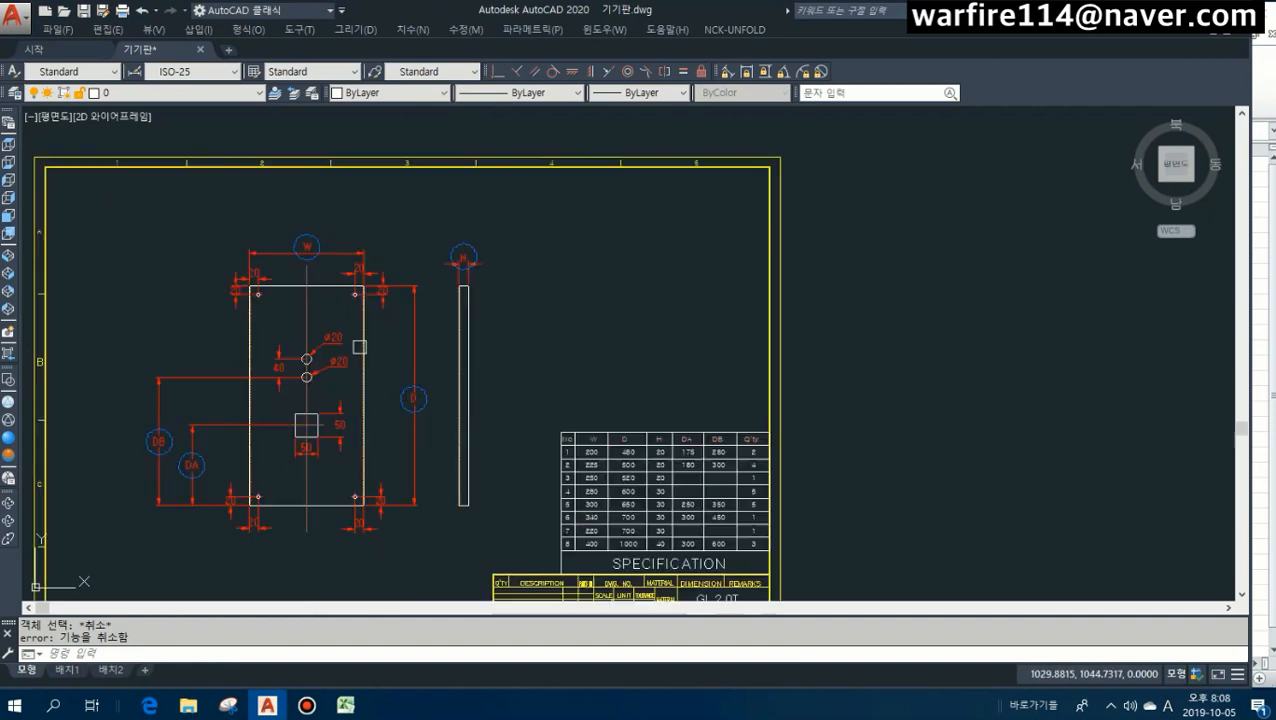
scroll(476, 304, "down", 5)
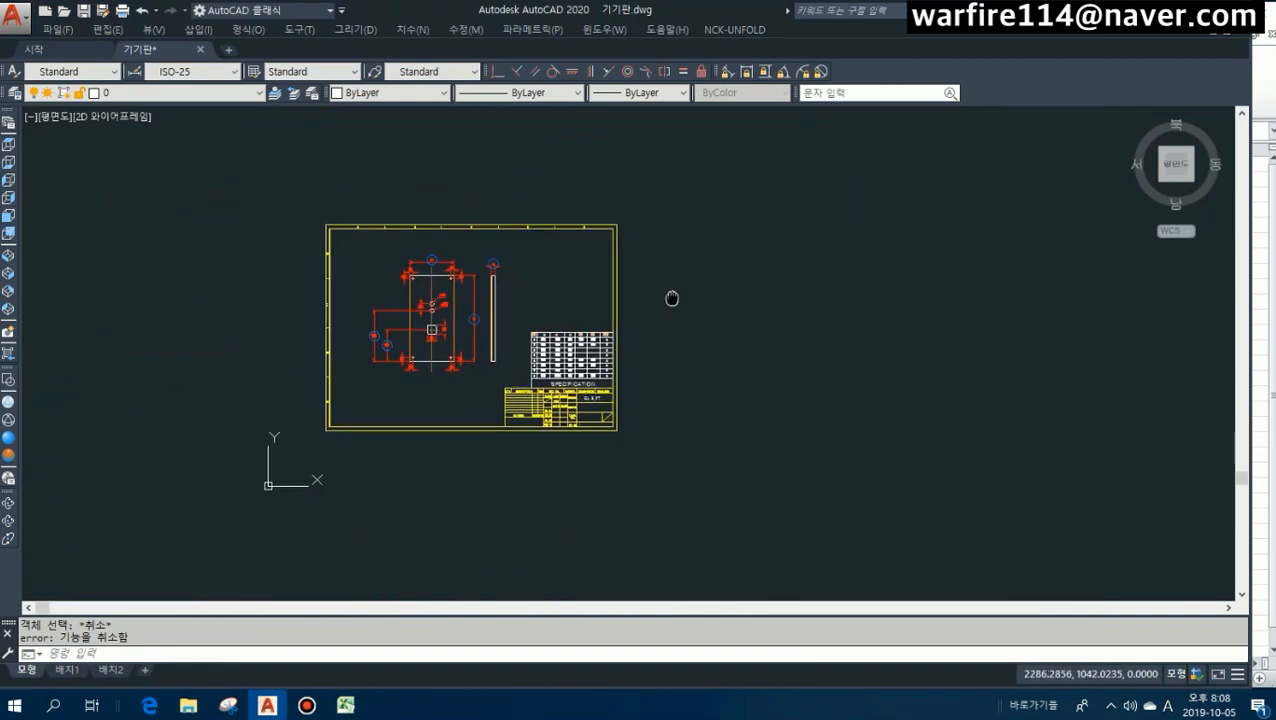
Explode the plate's outline in the framed drawing.
type("x")
key("Return")
scroll(430, 311, "up", 2)
left_click(431, 311)
key("Return")
key("Escape")
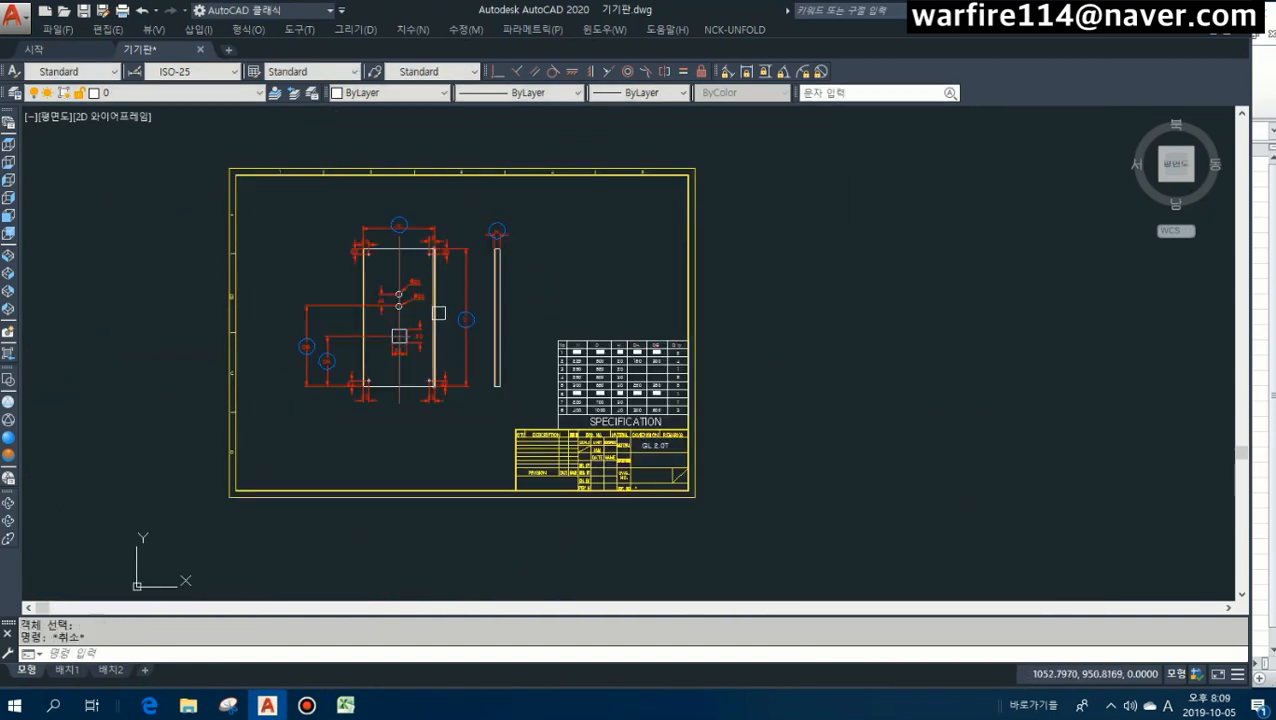
Copy the plate's front view with its dimensions to the empty area outside the drawing frame.
scroll(436, 308, "up", 2)
scroll(430, 290, "down", 6)
middle_click_drag(643, 235, 558, 266)
scroll(558, 266, "up", 2)
key("Escape")
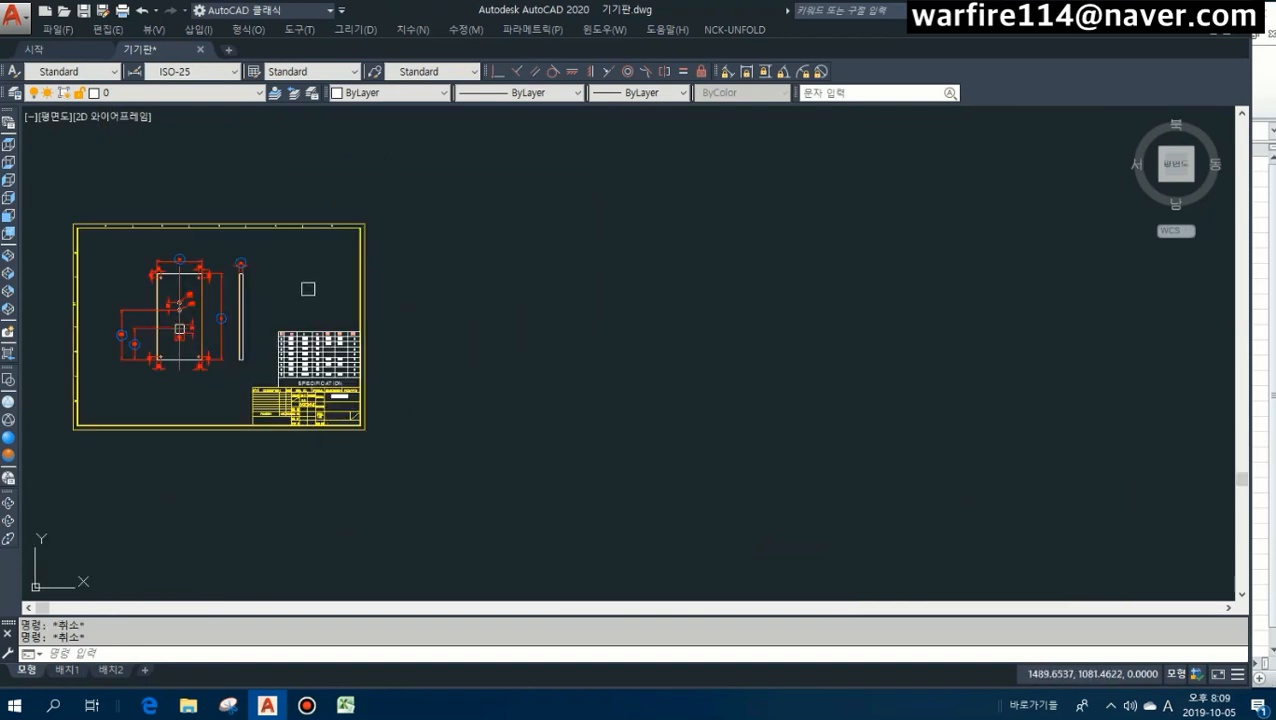
type("o")
key("Return")
left_click(131, 258)
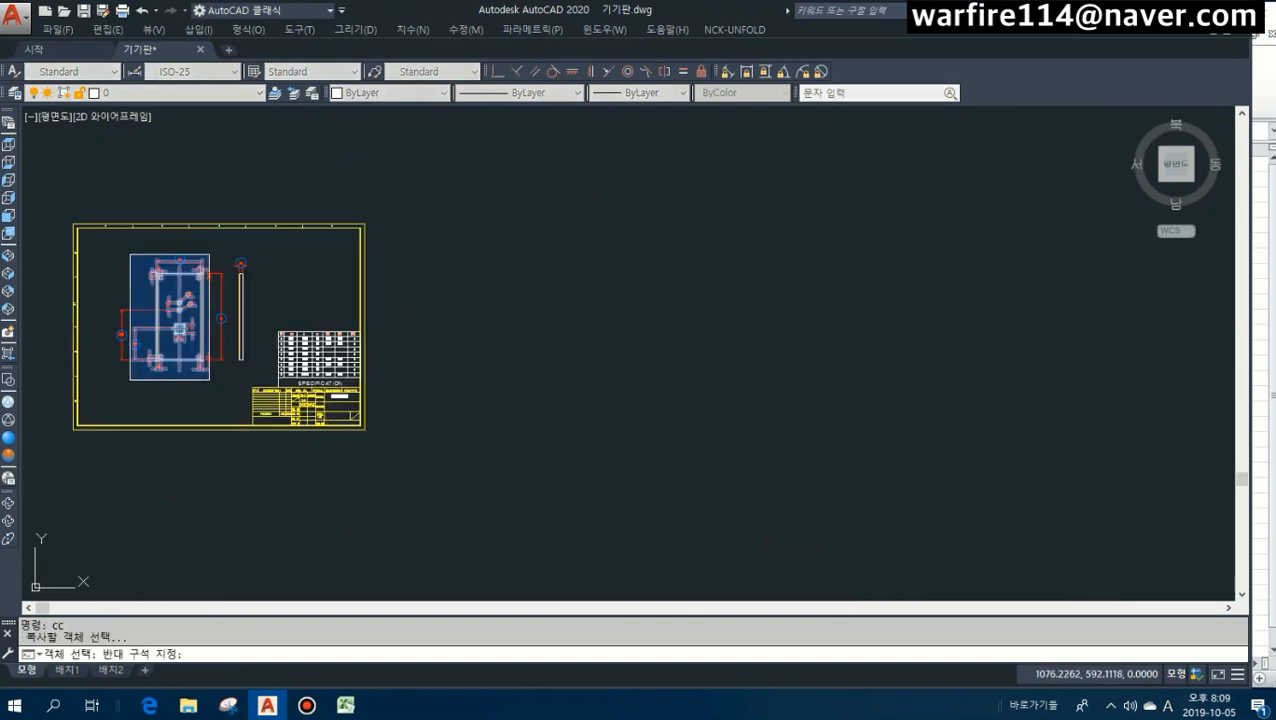
left_click(212, 378)
key("Return")
left_click(191, 306)
left_click(566, 318)
key("Escape")
key("Escape")
Remove the dimensions from the copied plate with the EDD command.
type("dd")
key("Return")
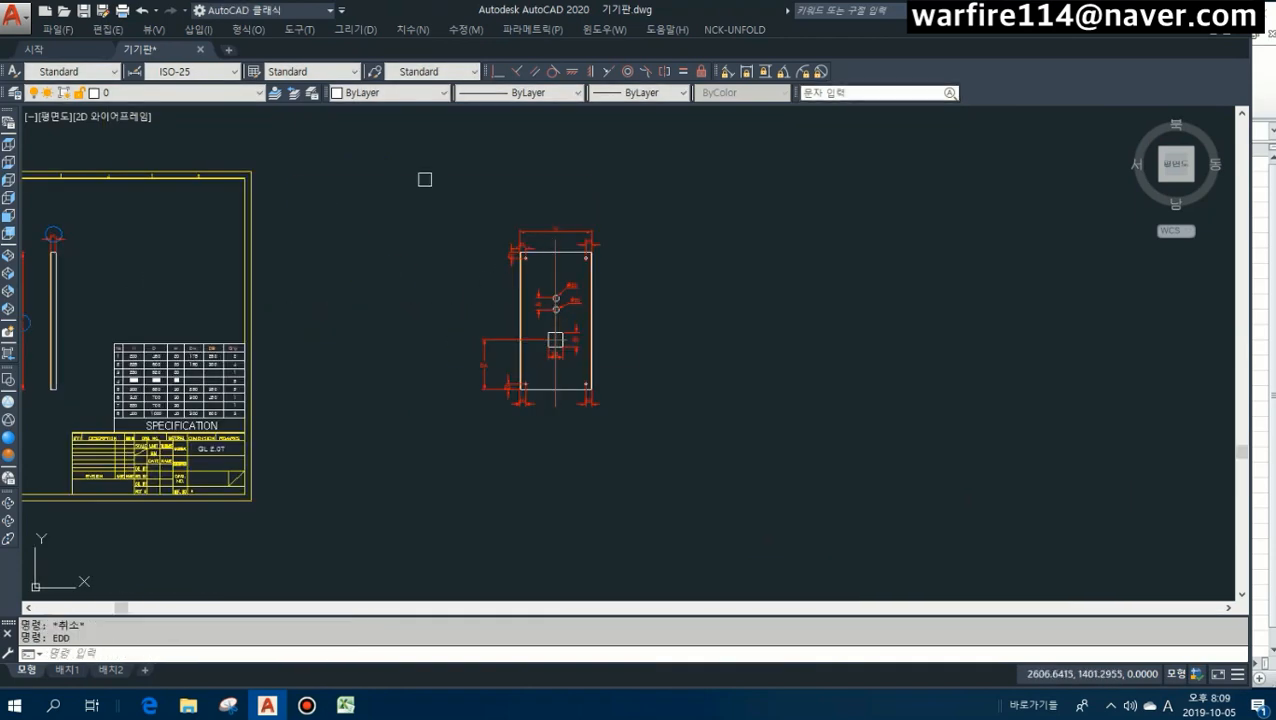
scroll(571, 373, "up", 2)
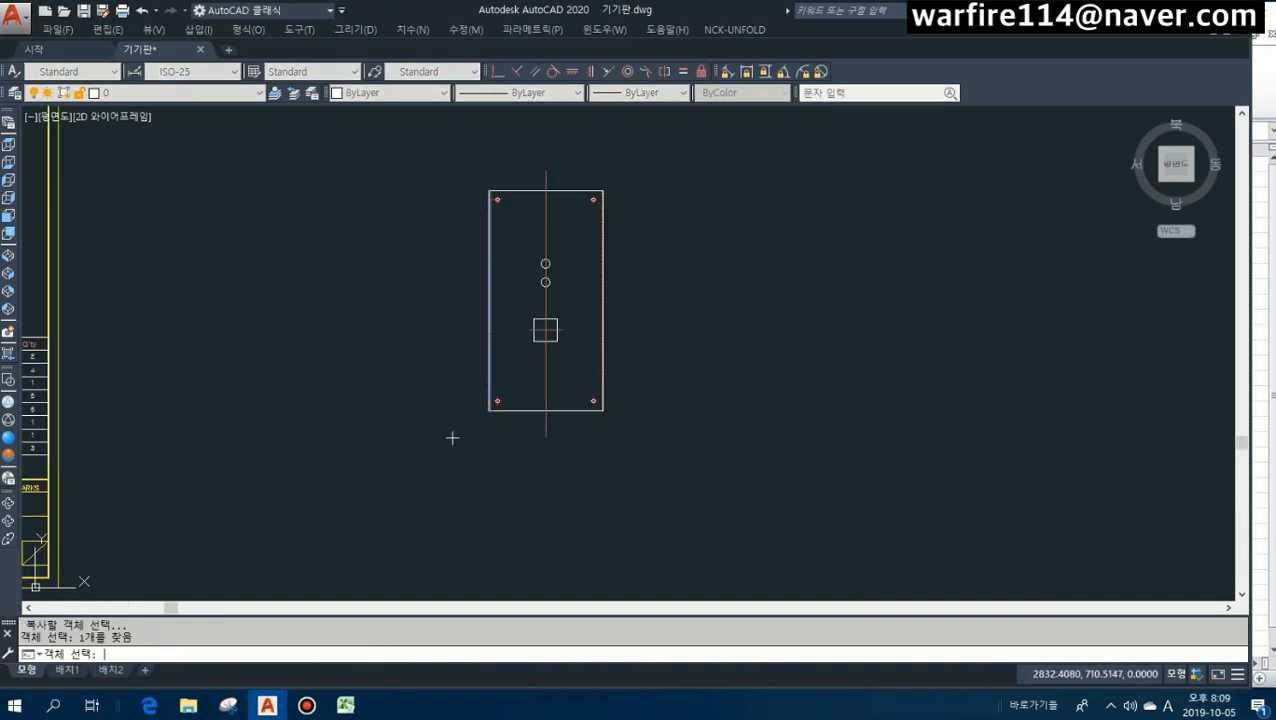
Copy the plate's dashed side lines outward past both long edges.
scroll(598, 362, "up", 2)
left_click(602, 372)
key("Escape")
Extend the copied plate's top and bottom edges to the outer dashed lines on both sides.
type("ex")
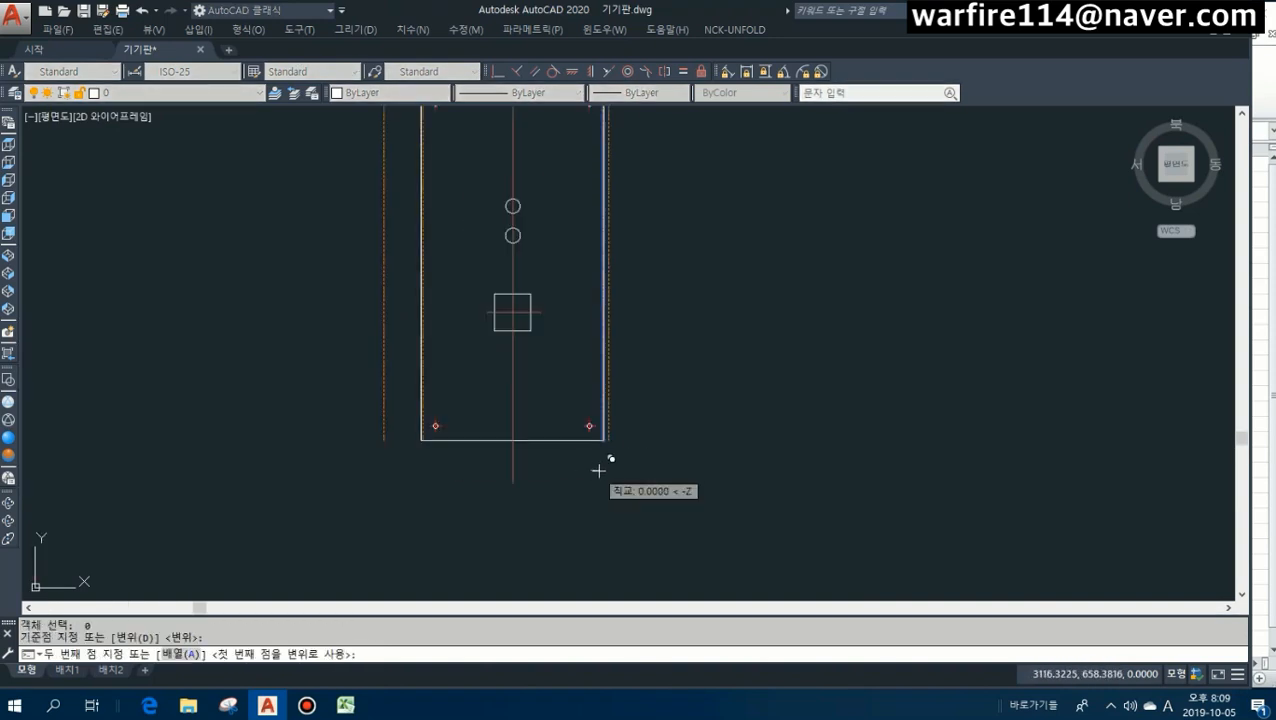
key("Return")
scroll(621, 475, "down", 2)
left_click(597, 483)
left_click(600, 208)
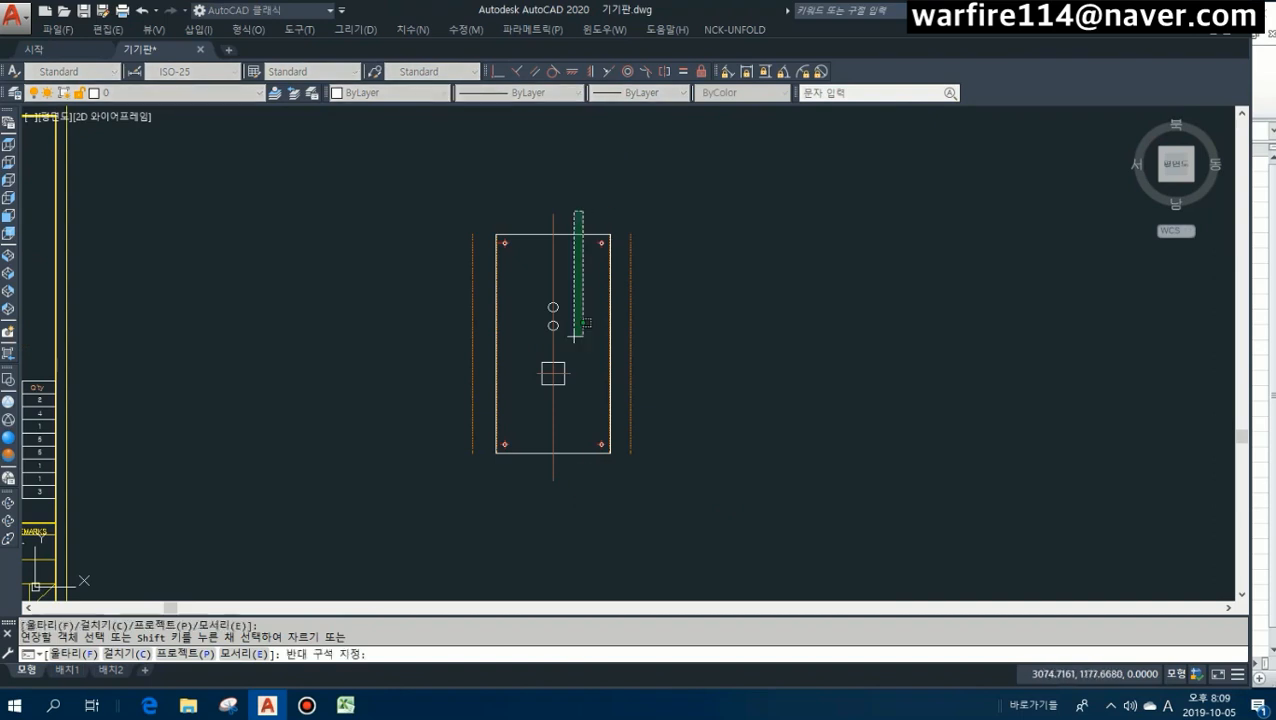
left_click(563, 539)
left_click(515, 480)
left_click(521, 202)
key("Return")
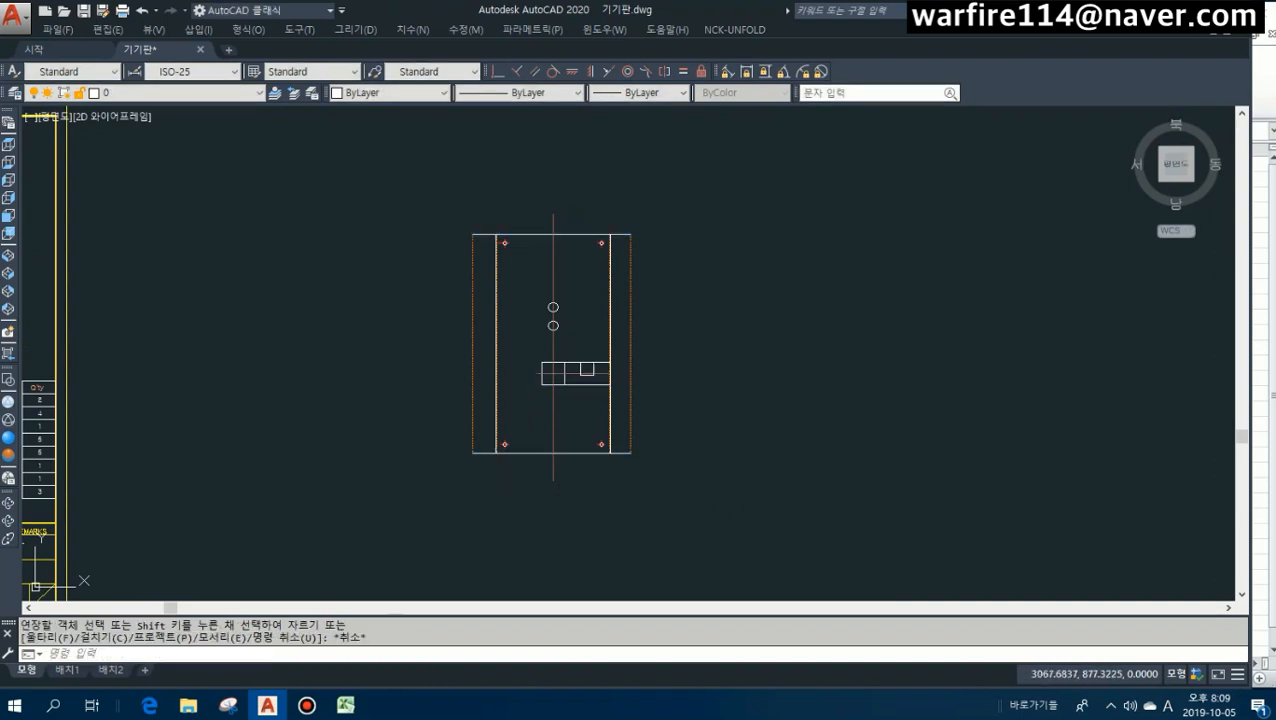
Erase the stray extension lines beside the square cutout and the copied plate's vertical centre line.
type("e")
key("Return")
left_click(598, 342)
left_click(570, 418)
key("Return")
Draw a three-line U-shaped channel profile, open downwards, below the copied plate.
middle_click_drag(504, 488, 564, 393)
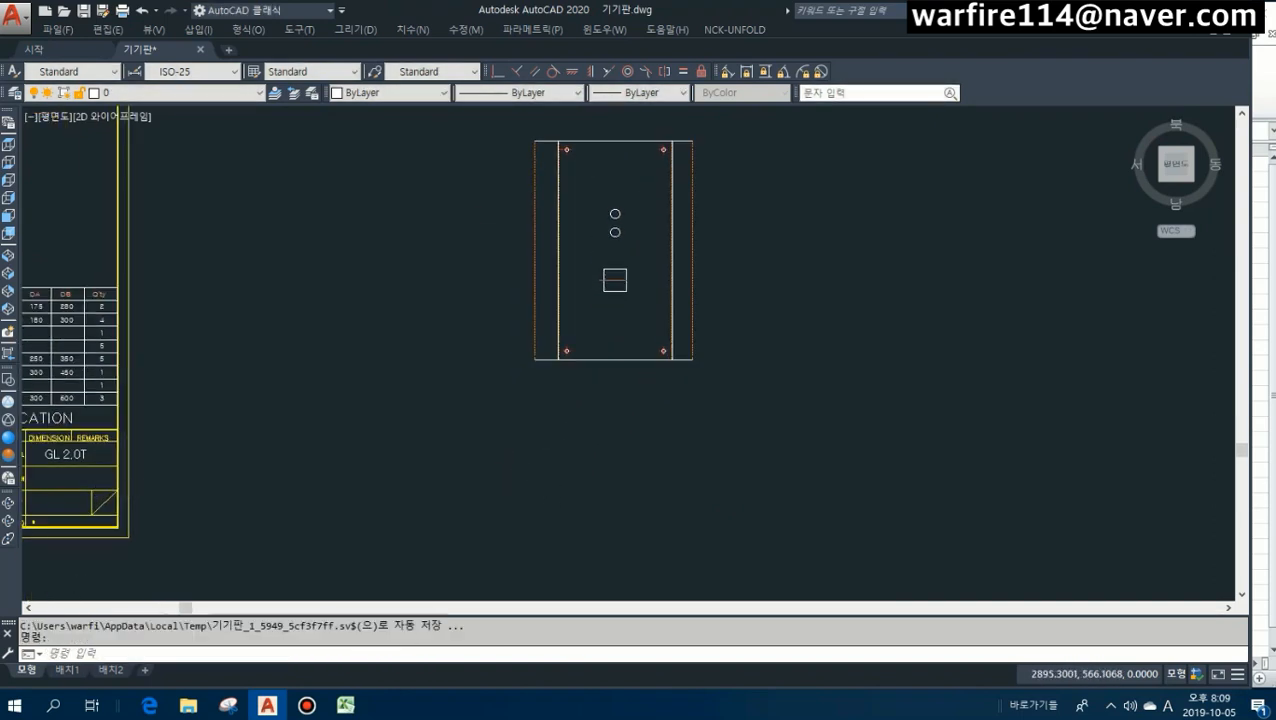
scroll(564, 393, "up", 2)
type("l")
key("Return")
left_click(556, 423)
left_click(556, 387)
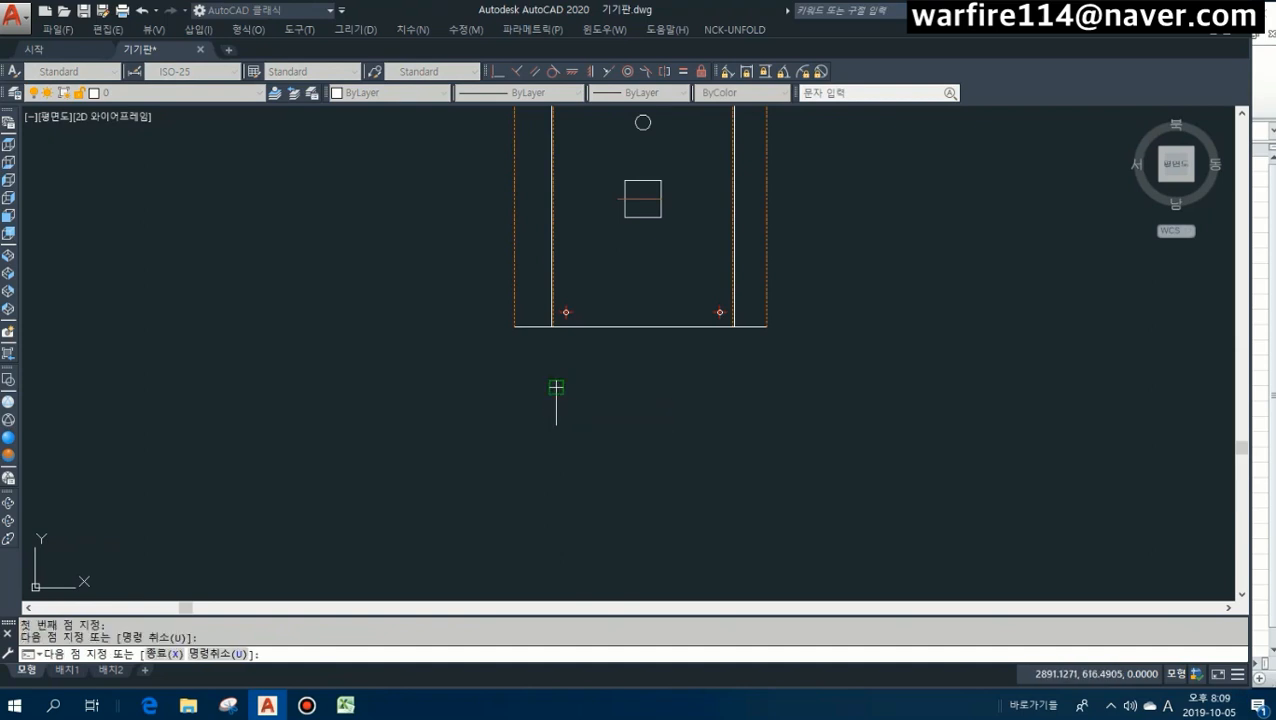
left_click(724, 384)
left_click(725, 420)
key("Escape")
key("Escape")
Change the three channel profile lines to the RD layer.
scroll(725, 420, "down", 2)
type("rd")
left_click(567, 382)
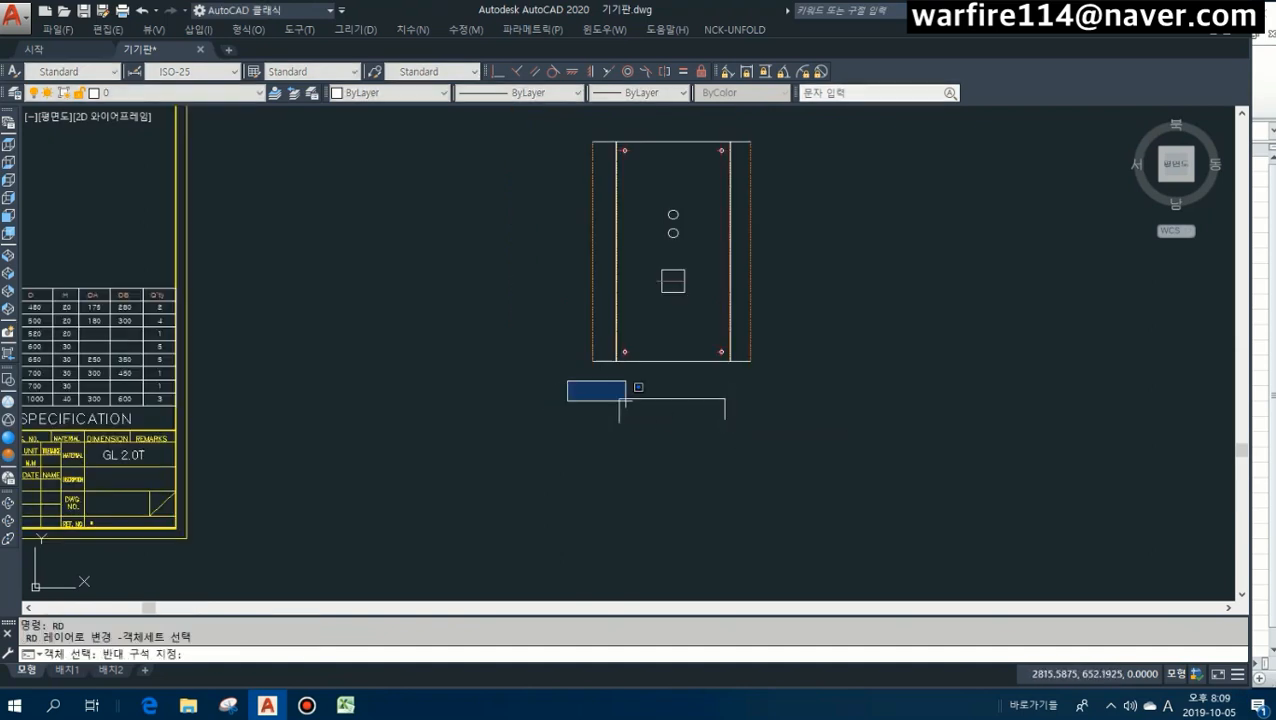
left_click(748, 441)
key("Return")
Compare the dimensioned plate drawing and its SPECIFICATION table with the simplified plate copy and channel profile.
scroll(748, 428, "down", 2)
middle_click_drag(202, 343, 439, 356)
scroll(327, 313, "up", 2)
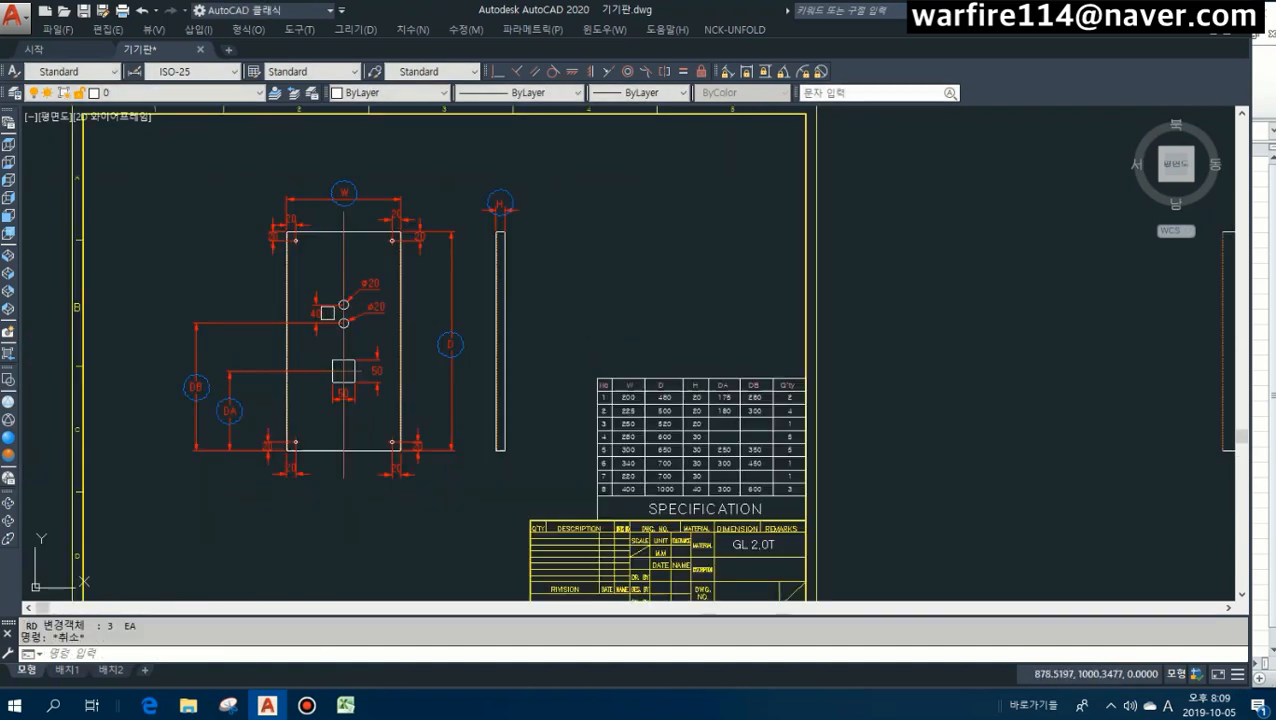
scroll(472, 288, "down", 3)
scroll(656, 326, "up", 1)
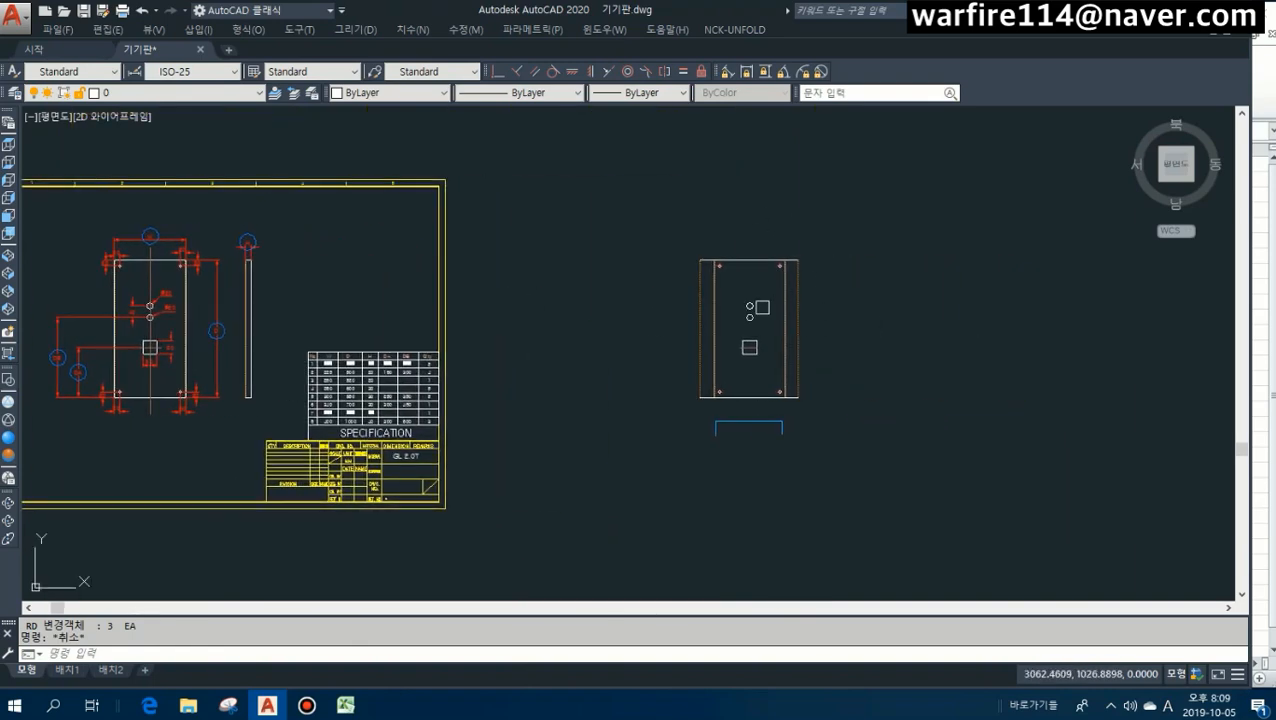
scroll(730, 345, "down", 1)
middle_click_drag(800, 333, 700, 336)
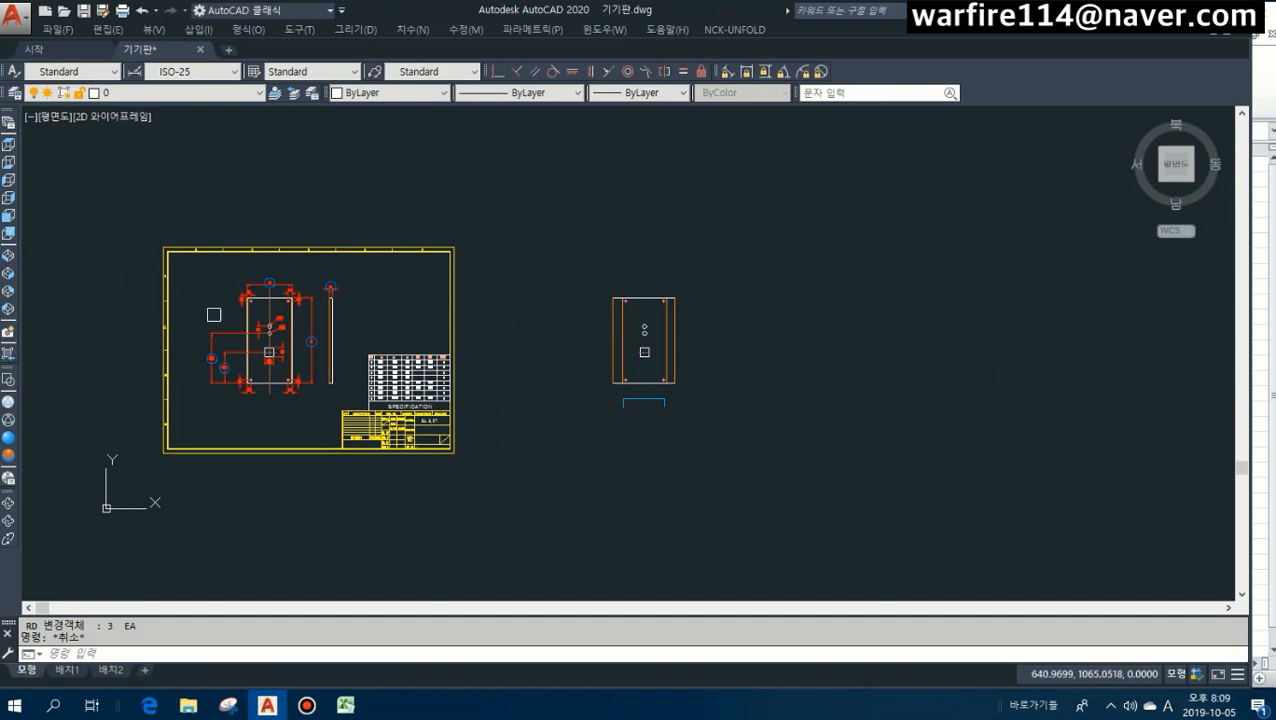
scroll(213, 315, "up", 6)
scroll(222, 427, "down", 4)
middle_click_drag(1050, 342, 675, 327)
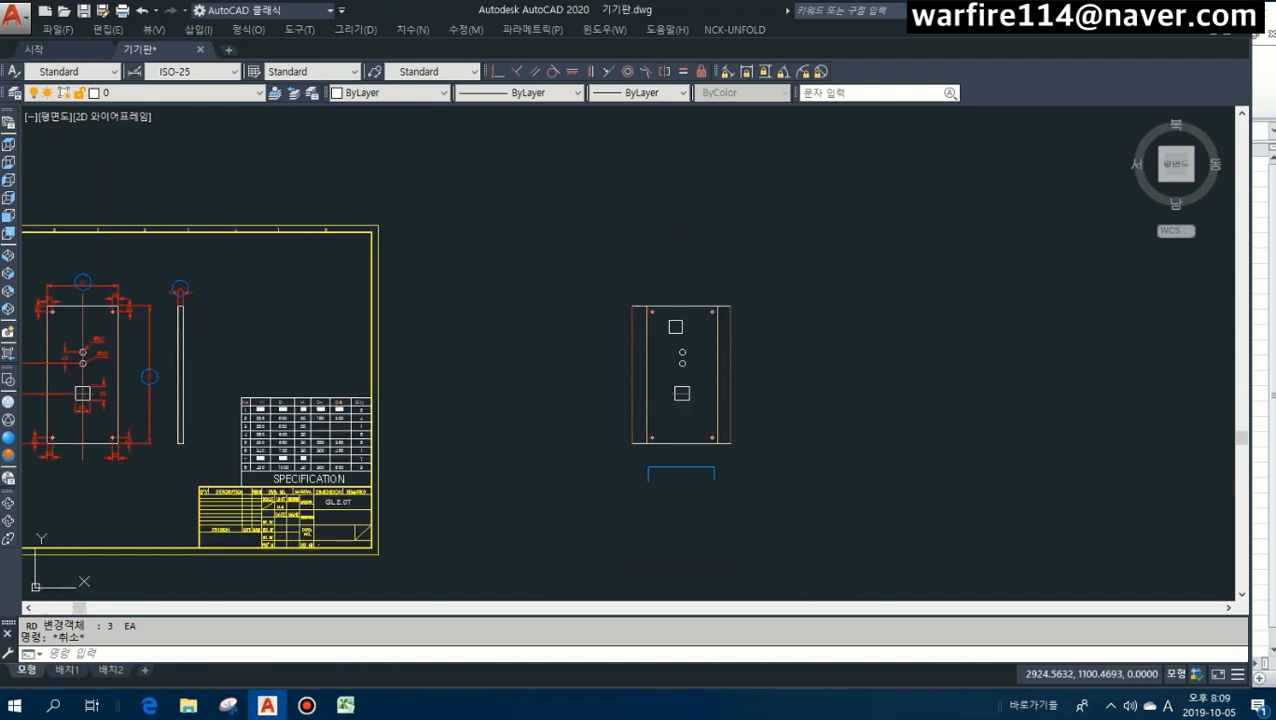
Draw a diagonal line running down and outward from the lower-left corner of the copied plate.
scroll(675, 327, "up", 6)
scroll(737, 293, "down", 2)
middle_click_drag(486, 589, 553, 354)
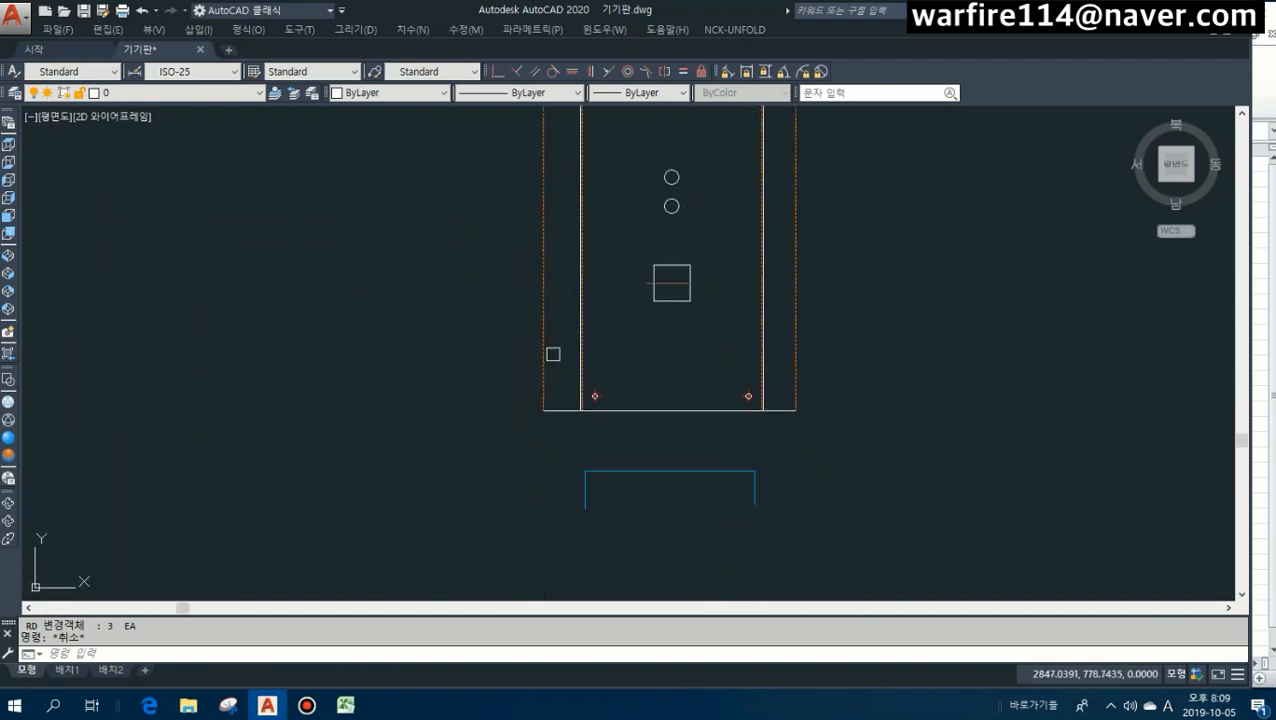
scroll(530, 420, "up", 2)
key("l")
key("Return")
left_click(553, 400)
left_click(455, 461)
key("Escape")
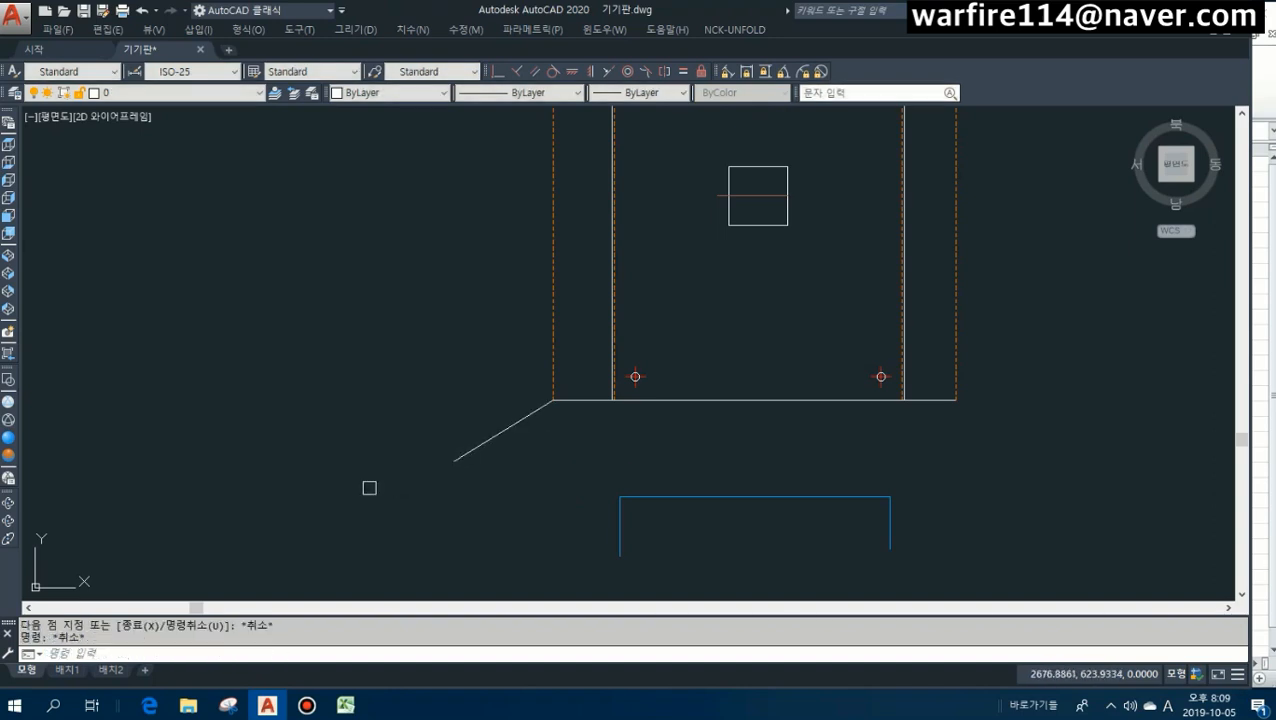
Add the text (0,0) at the outer end of the diagonal line from the copied plate's lower-left corner.
type("tt")
key("Return")
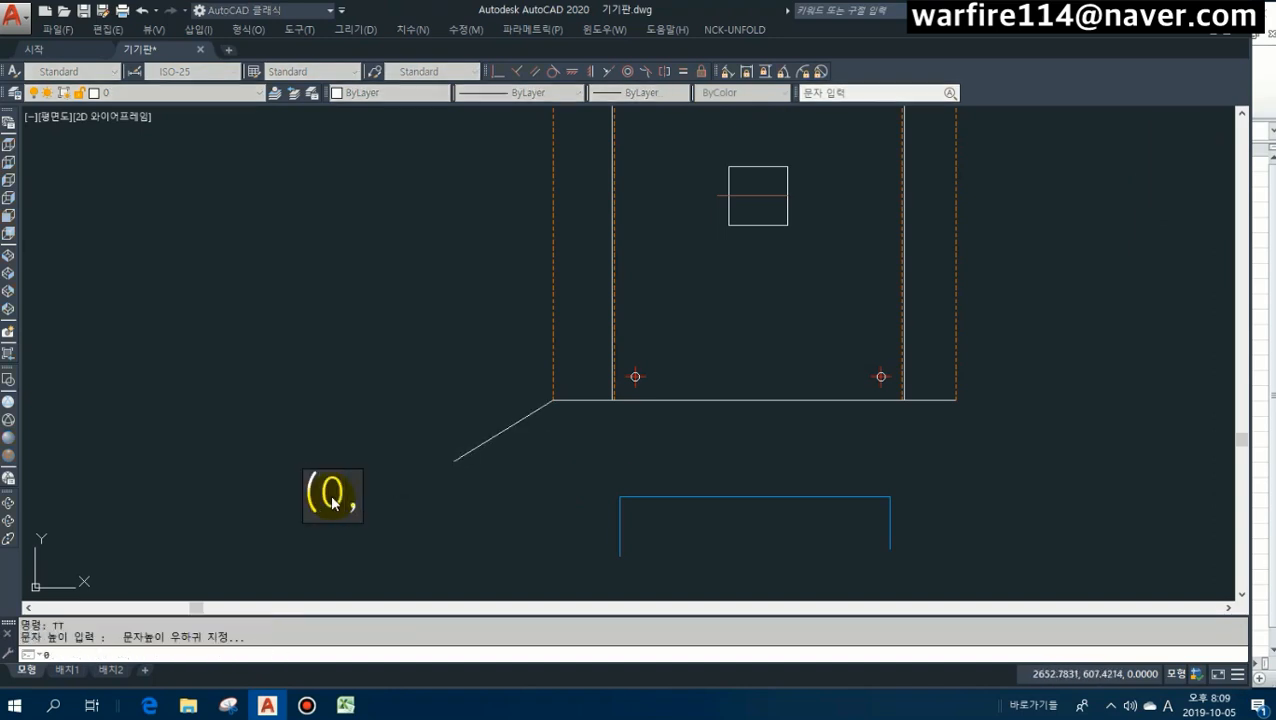
type(")")
key("Escape")
scroll(370, 399, "down", 3)
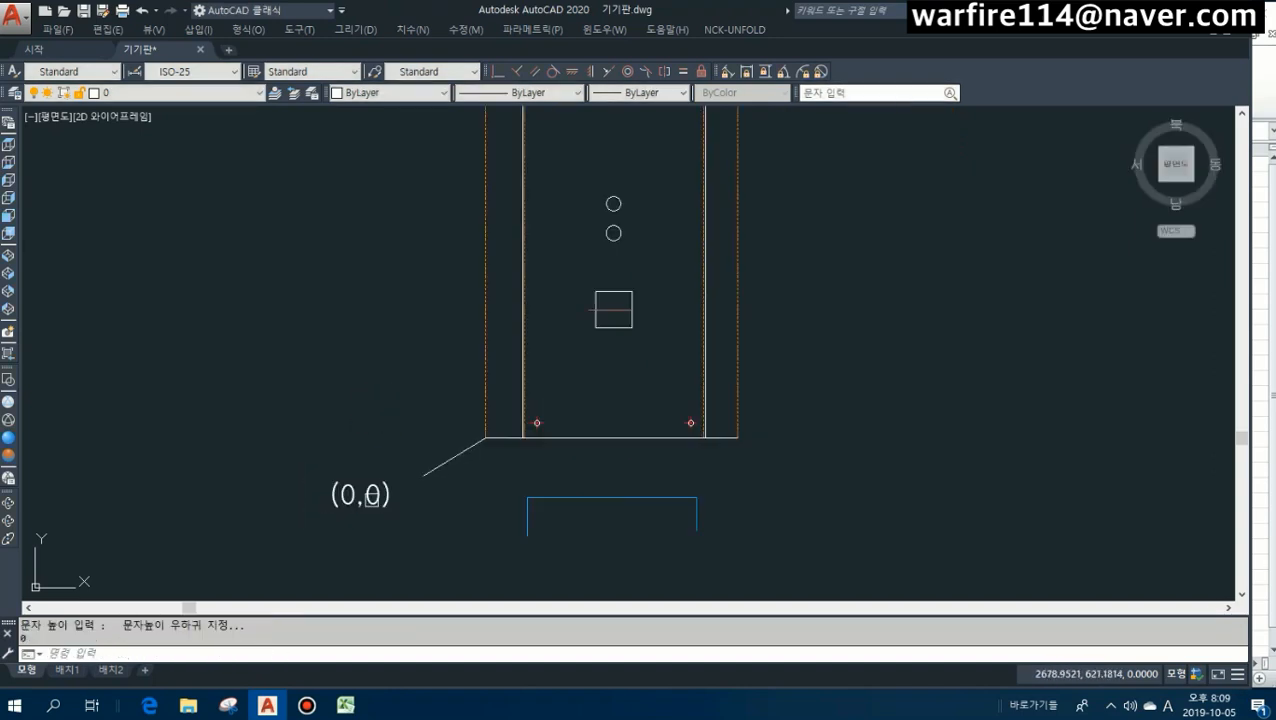
Dimension the overall height of the copied plate beside its left edge.
scroll(407, 530, "down", 2)
type("dli")
key("Return")
left_click(486, 451)
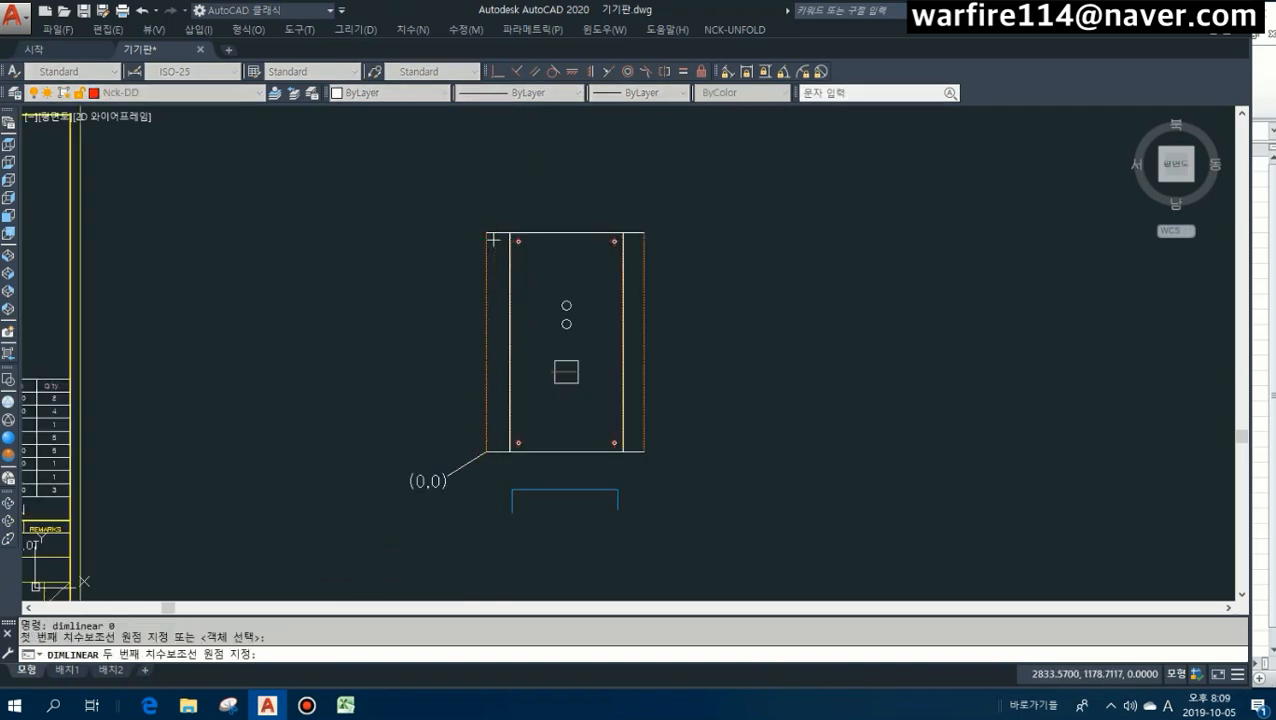
left_click(486, 233)
left_click(386, 285)
Compare the W and D columns of the SPECIFICATION table with the height dimension on the copied plate.
scroll(385, 340, "up", 2)
scroll(375, 362, "down", 3)
scroll(400, 422, "up", 5)
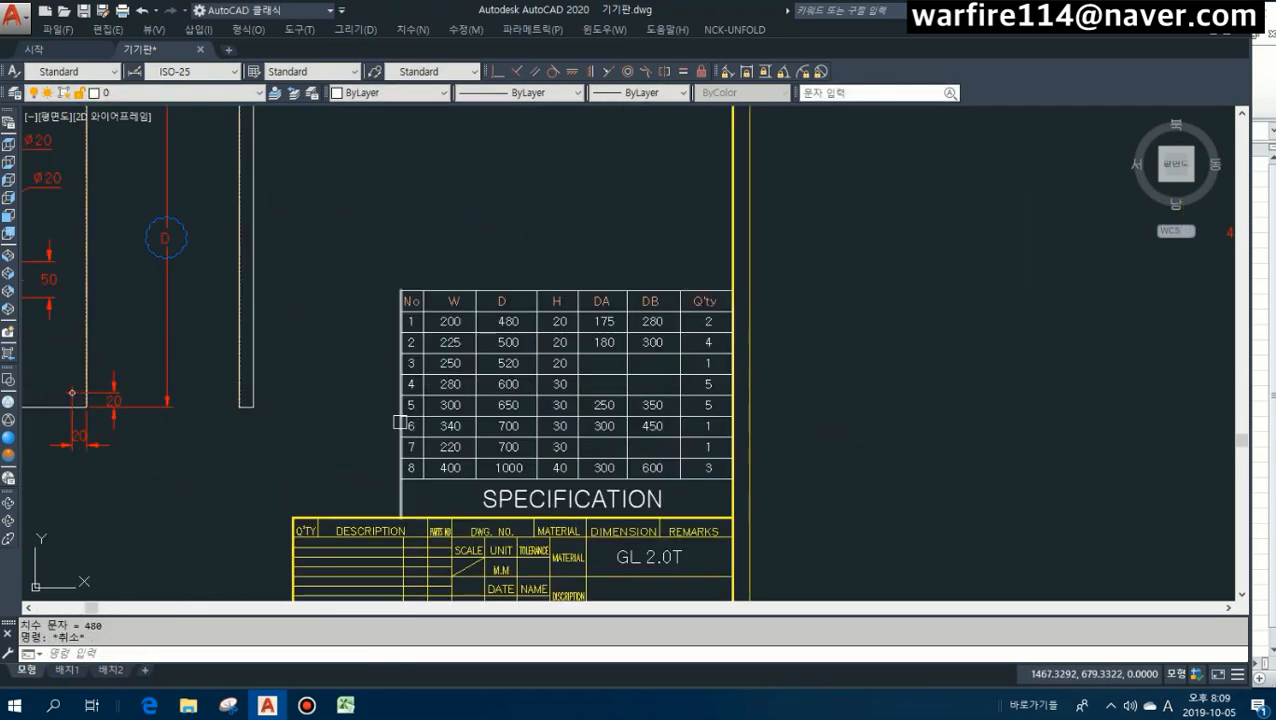
scroll(573, 388, "up", 2)
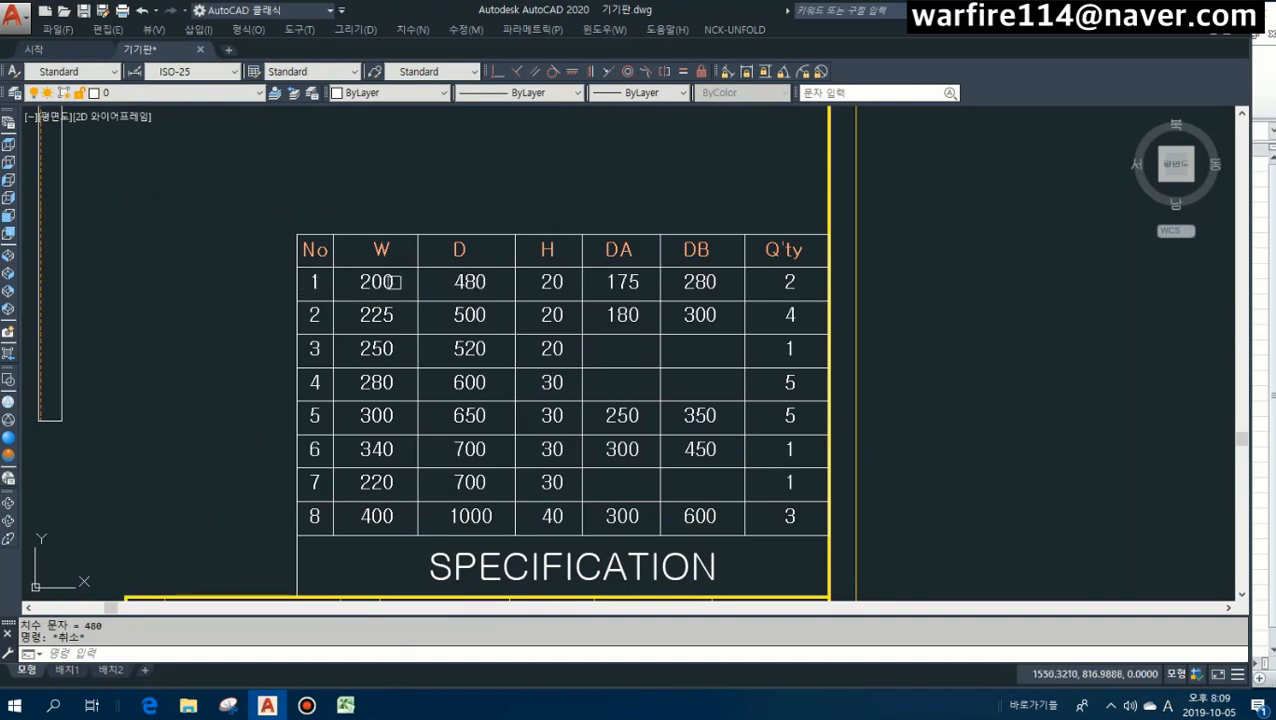
scroll(470, 282, "up", 2)
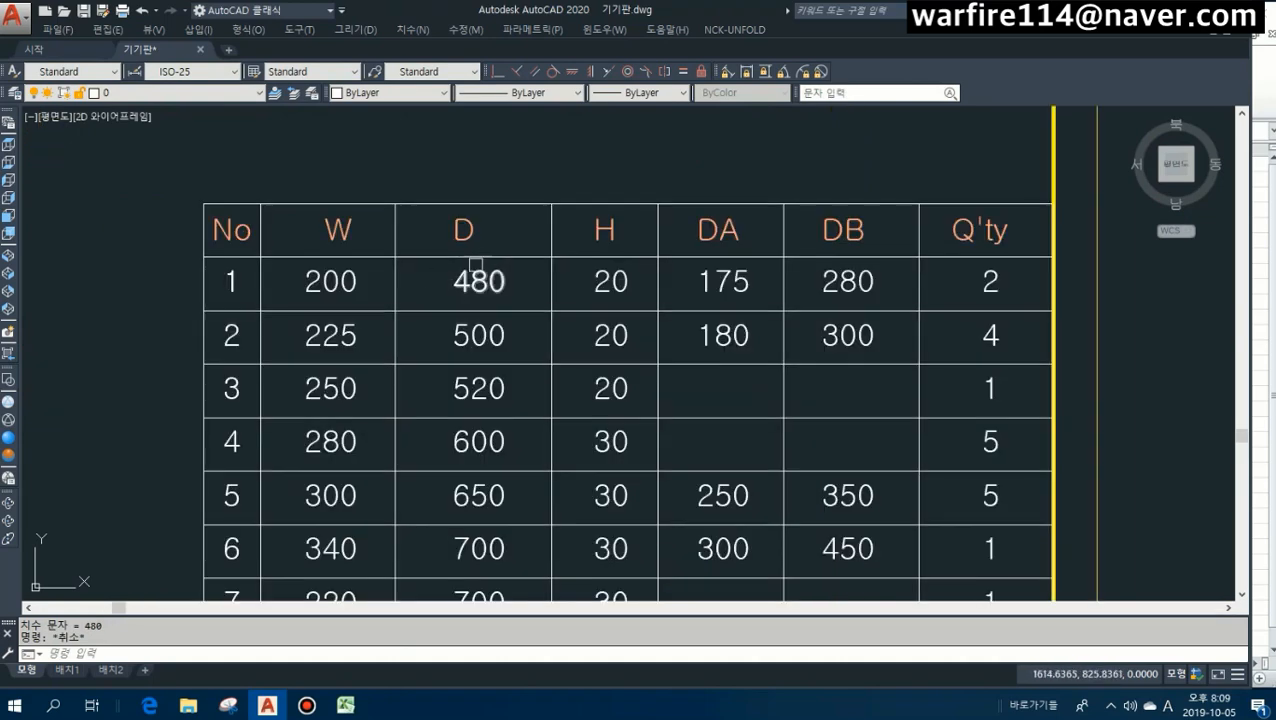
scroll(475, 275, "down", 6)
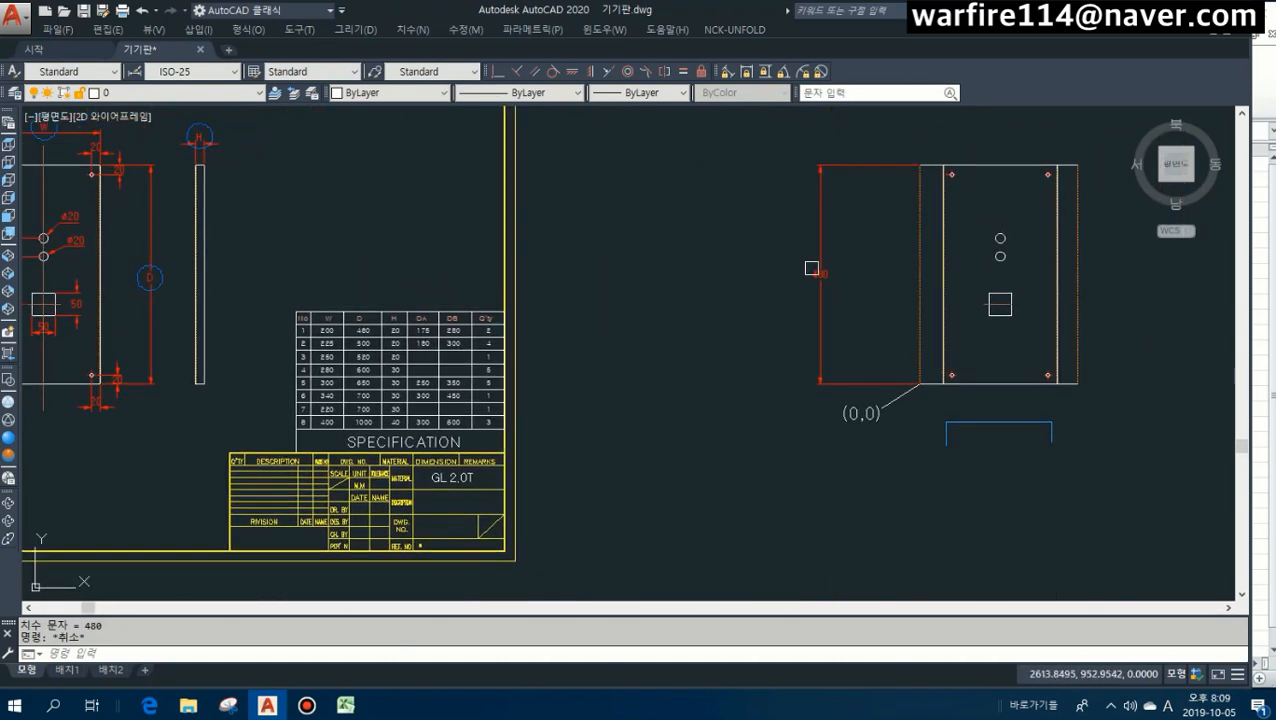
scroll(313, 342, "up", 5)
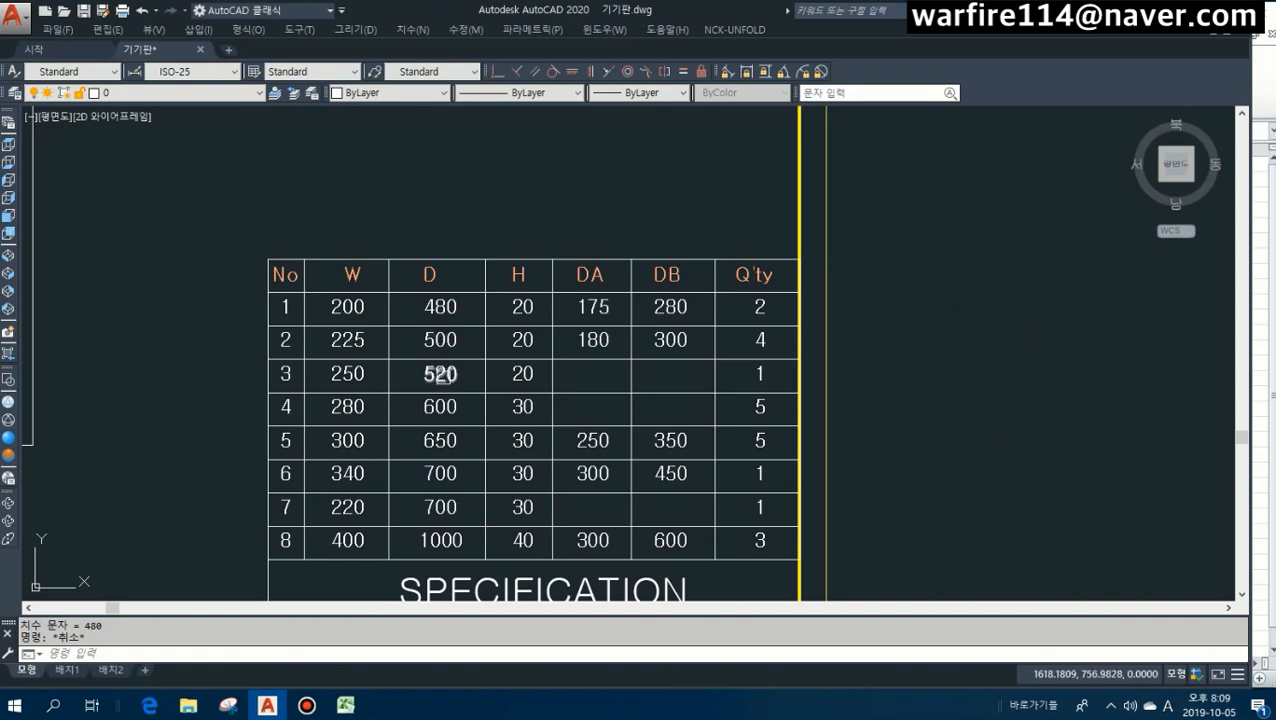
scroll(390, 401, "down", 5)
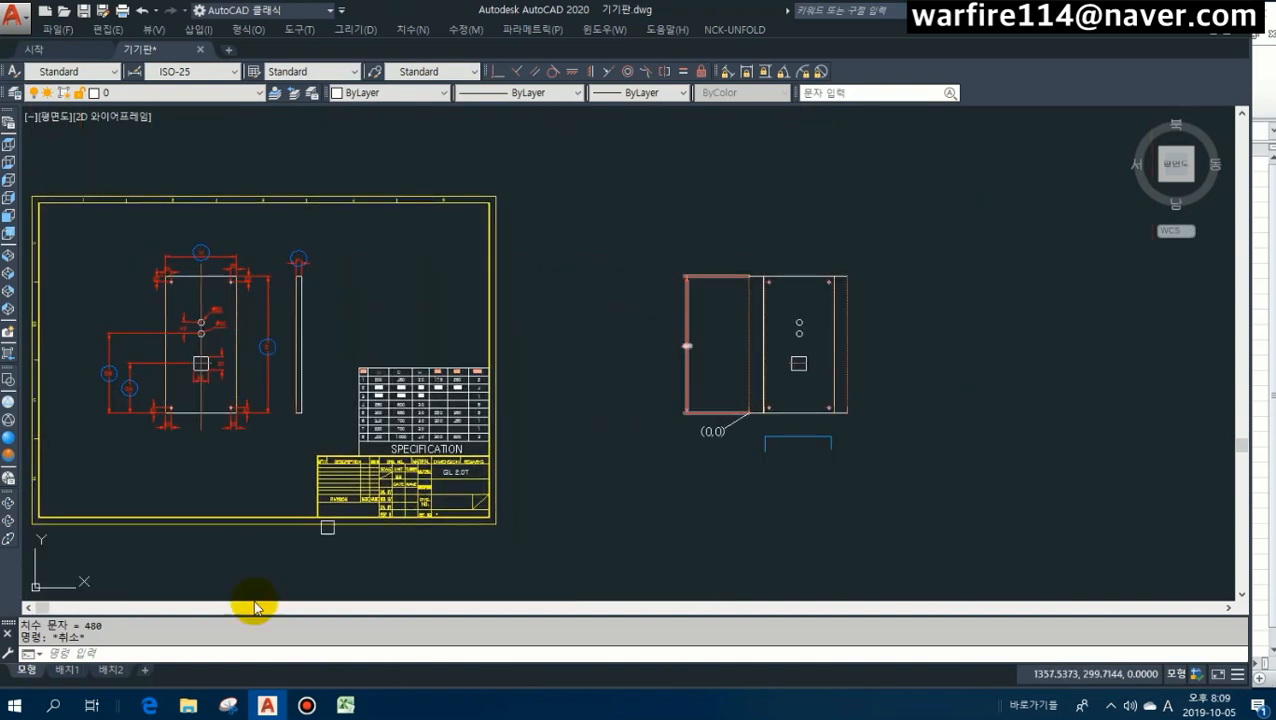
Switch to the Excel workbook to examine the first X1 and Y1 cells of the 파라미터 sheet, and return to AutoCAD.
left_click(345, 706)
left_click(116, 176)
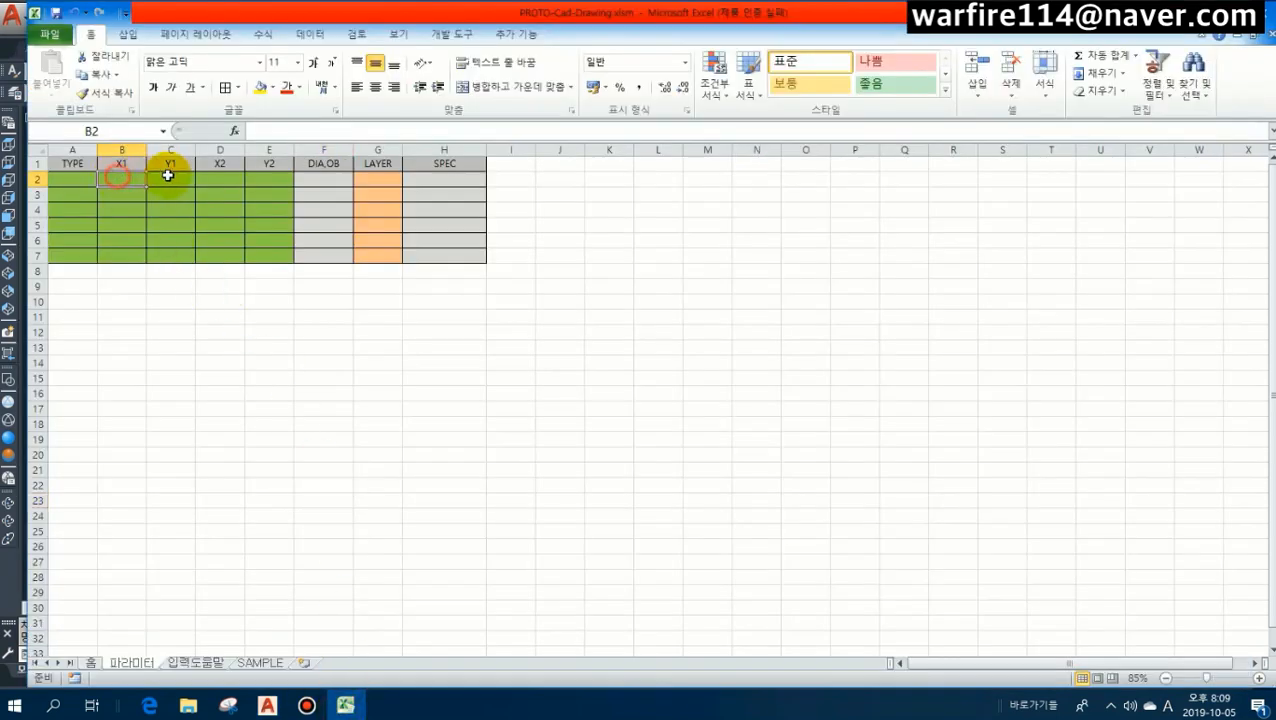
left_click(162, 178)
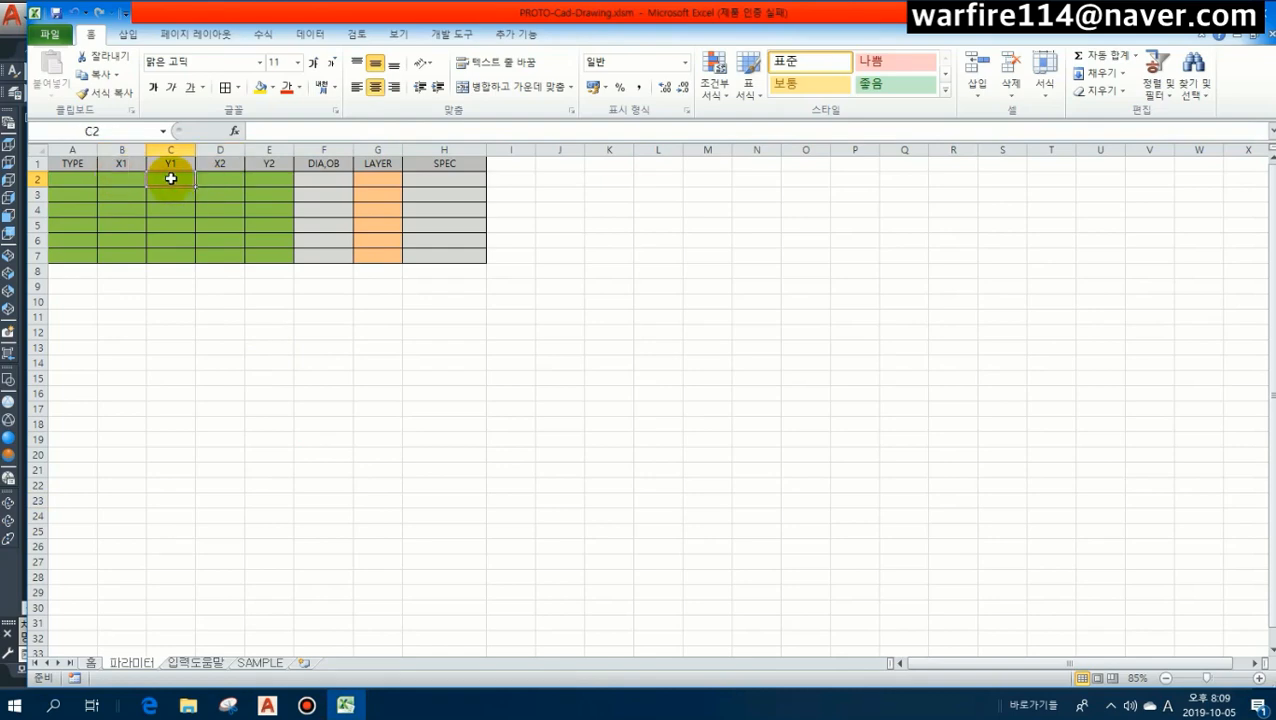
left_click(269, 709)
middle_click_drag(704, 373, 592, 374)
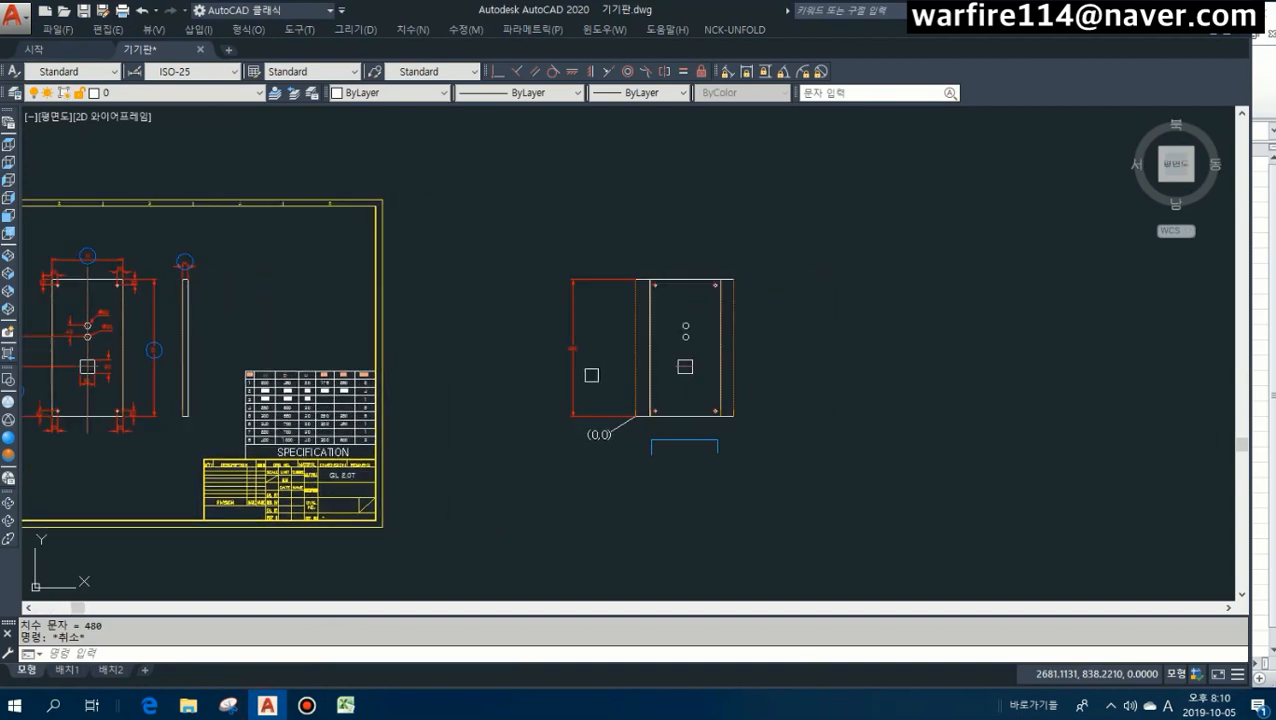
Erase the height dimension beside the copied plate.
key("Escape")
scroll(572, 363, "up", 2)
key("Escape")
scroll(535, 296, "down", 2)
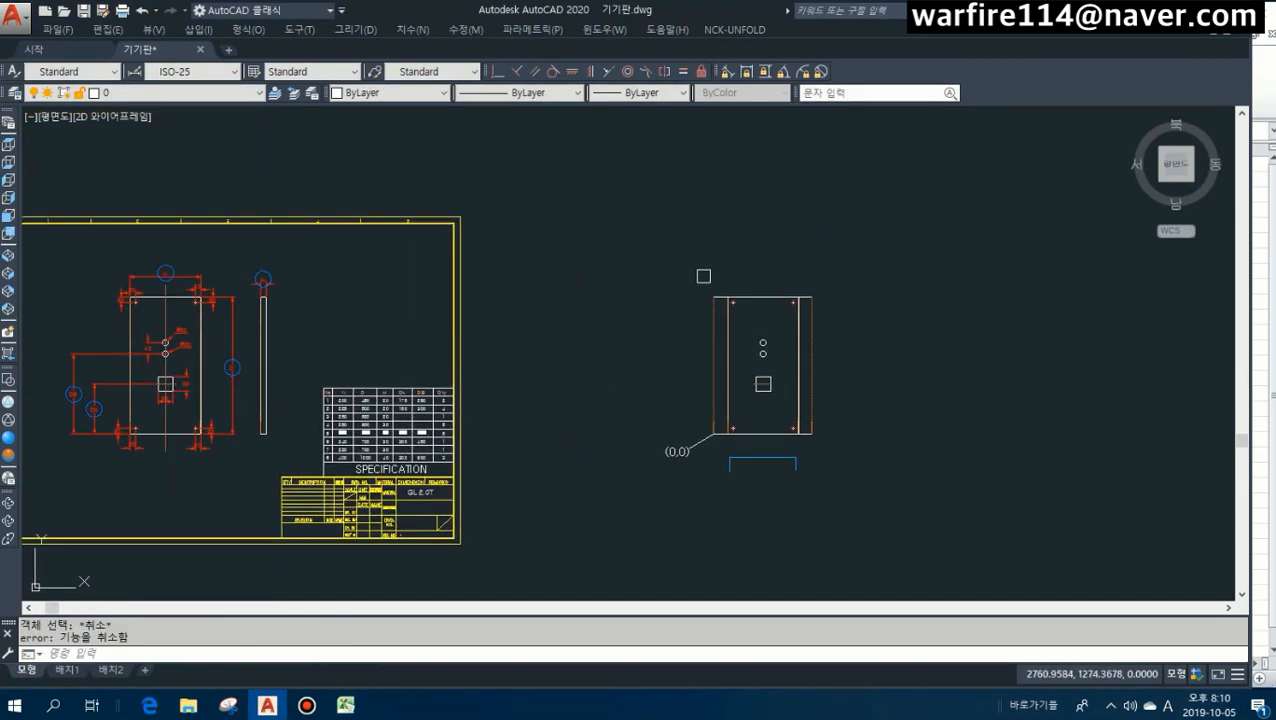
Draw two lines meeting at a common point just right of the copied plate, fanning out up and to the right.
scroll(720, 303, "down", 4)
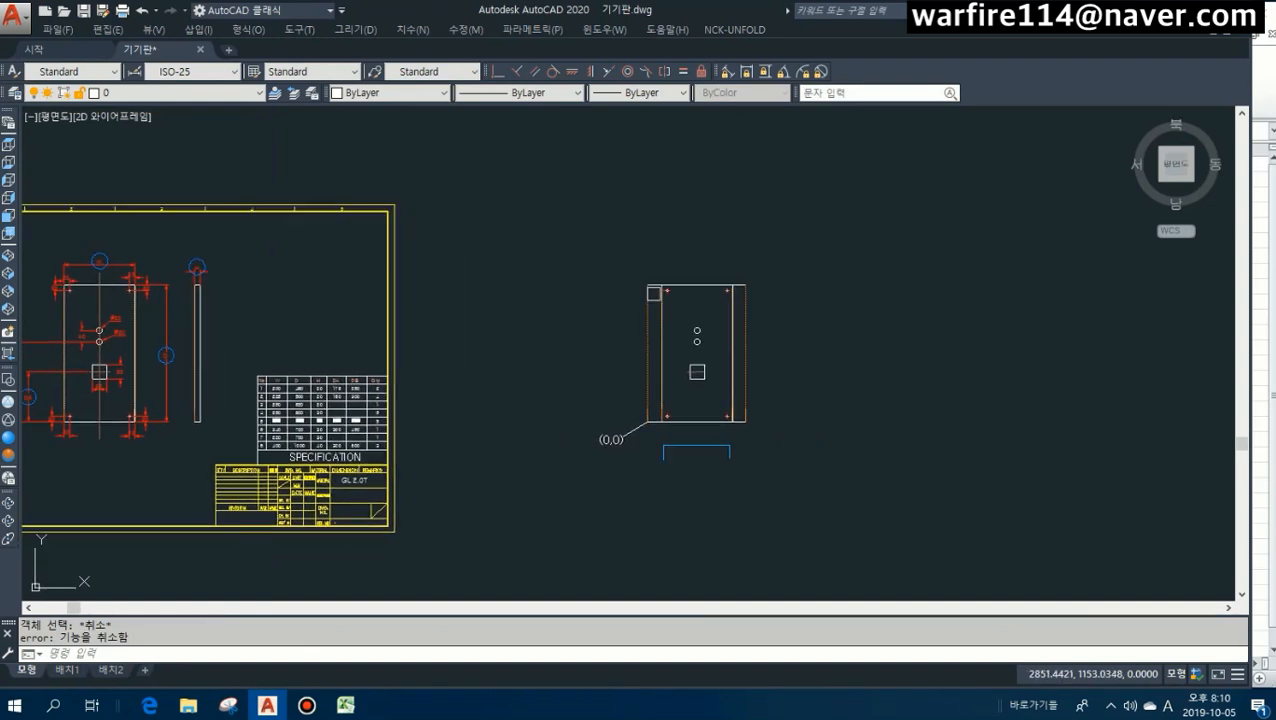
type("l")
key("Return")
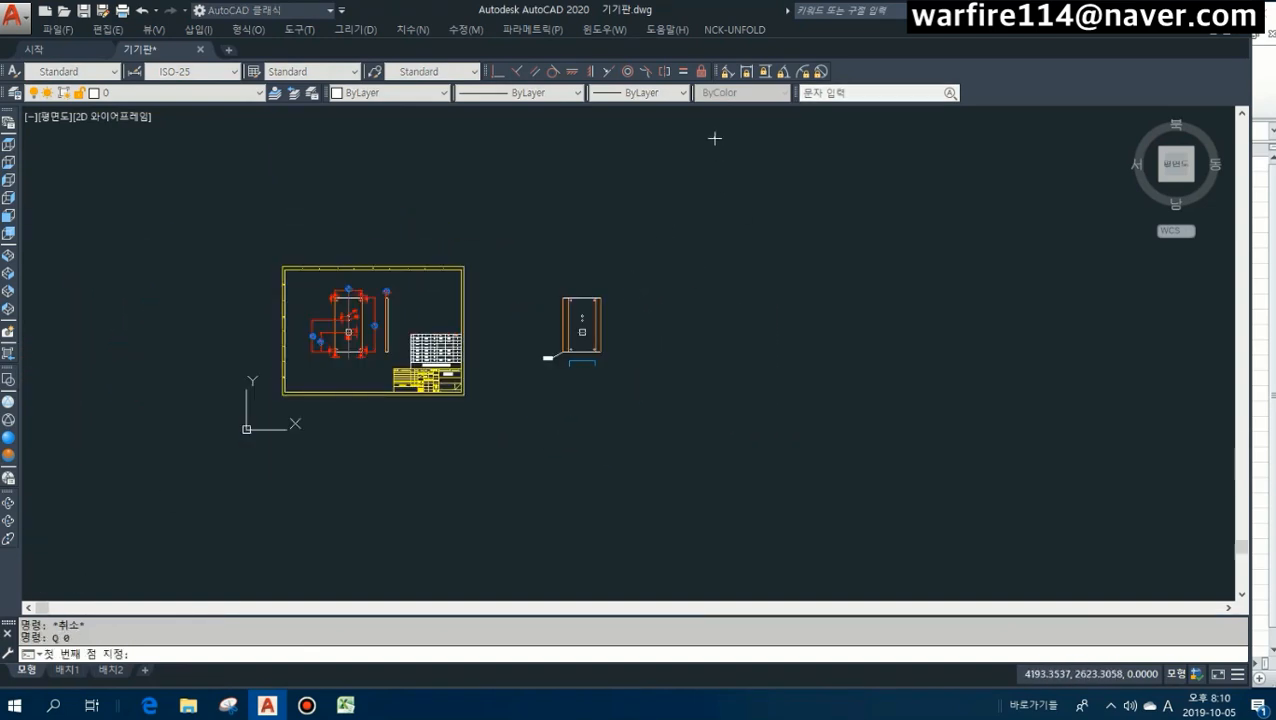
left_click(713, 136)
key("F8")
key("F8")
left_click(636, 310)
key("Escape")
Draw three more lines from the same common point, fanning out at increasingly steep angles down and to the right.
type("q")
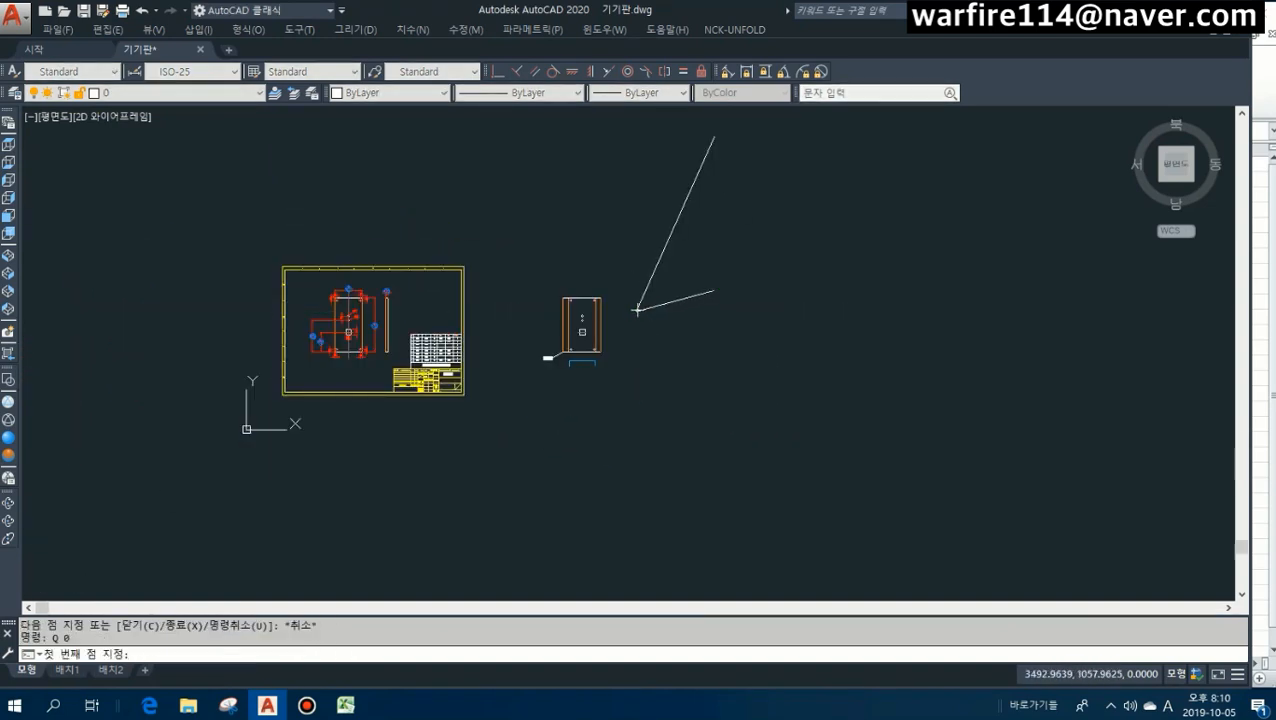
left_click(636, 310)
left_click(709, 388)
key("Escape")
scroll(660, 337, "down", 2)
type("q")
key("Escape")
key("q")
key("space")
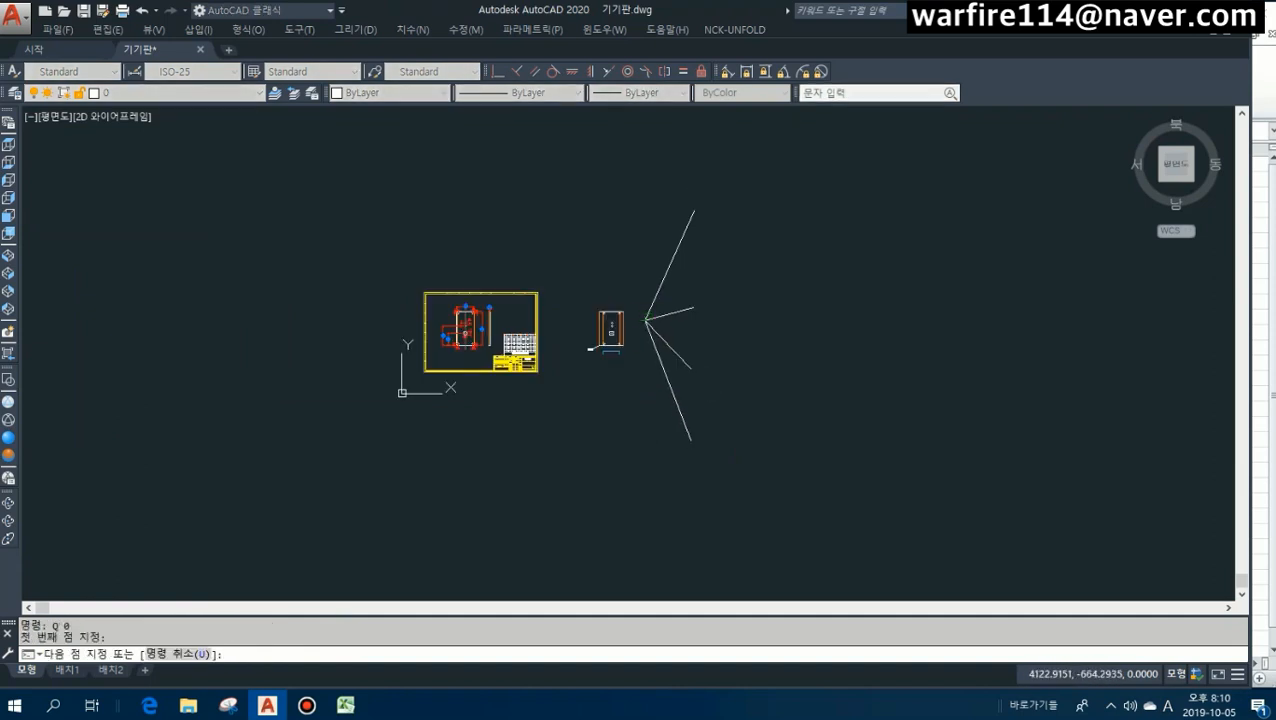
left_click(645, 320)
middle_click_drag(699, 502, 678, 467)
left_click(683, 536)
key("Escape")
key("Escape")
middle_click_drag(681, 373, 661, 419)
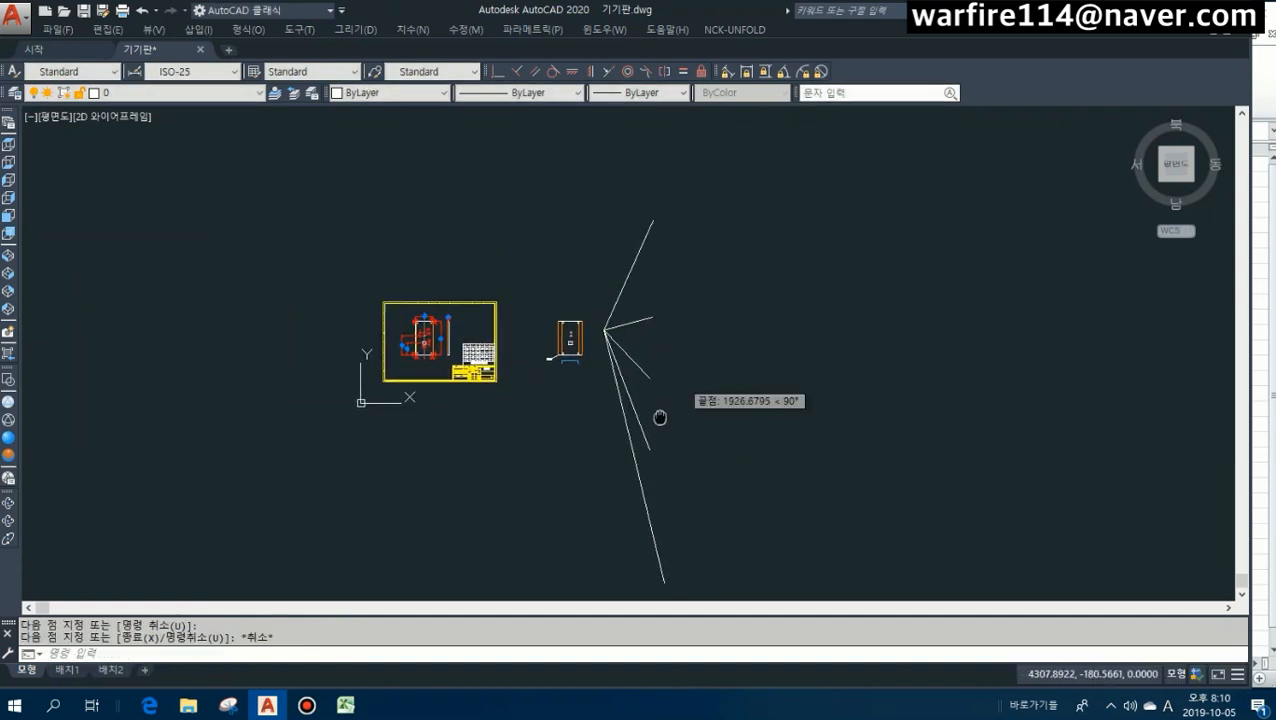
Copy the simplified plate with its channel profile and (0,0) label to the right of the uppermost branch line's end.
type("co")
left_click(540, 284)
left_click(595, 399)
key("space")
left_click(557, 337)
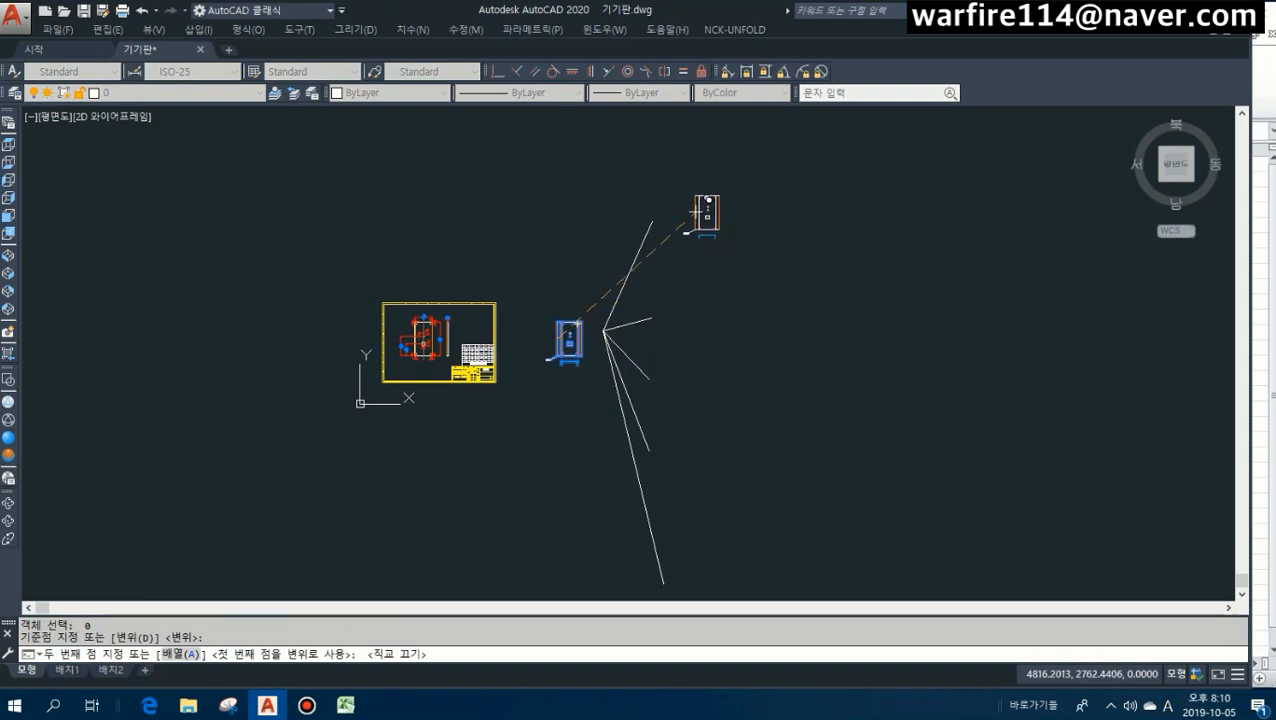
left_click(696, 212)
key("Escape")
type("co")
left_click(671, 172)
left_click(721, 239)
key("space")
left_click(765, 199)
key("Escape")
key("Escape")
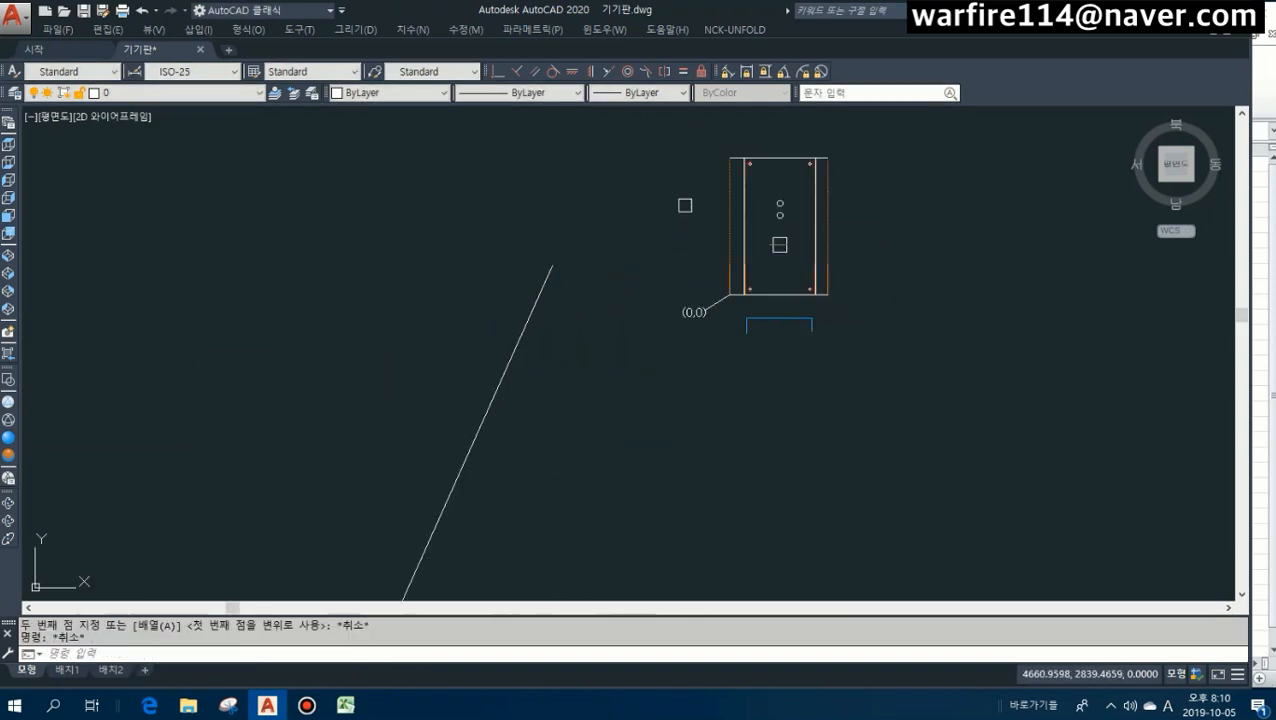
Erase the (0,0) label and its diagonal line from the new plate copy.
type("e")
left_click(728, 328)
left_click(659, 268)
key("Escape")
Copy the upper plate and its channel profile straight down four times, forming a column beside the branch lines.
scroll(682, 265, "down", 10)
type("cc")
left_click(676, 234)
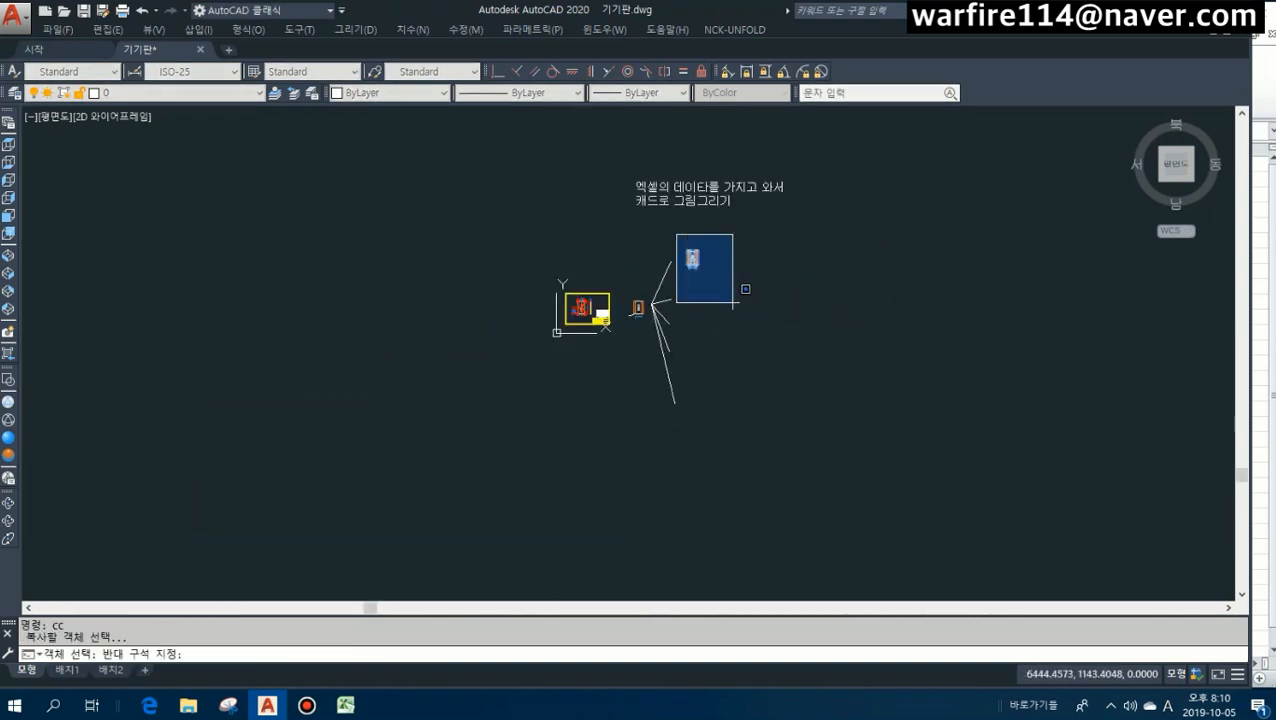
left_click(733, 302)
scroll(723, 262, "up", 2)
key("space")
left_click(738, 236)
left_click(741, 299)
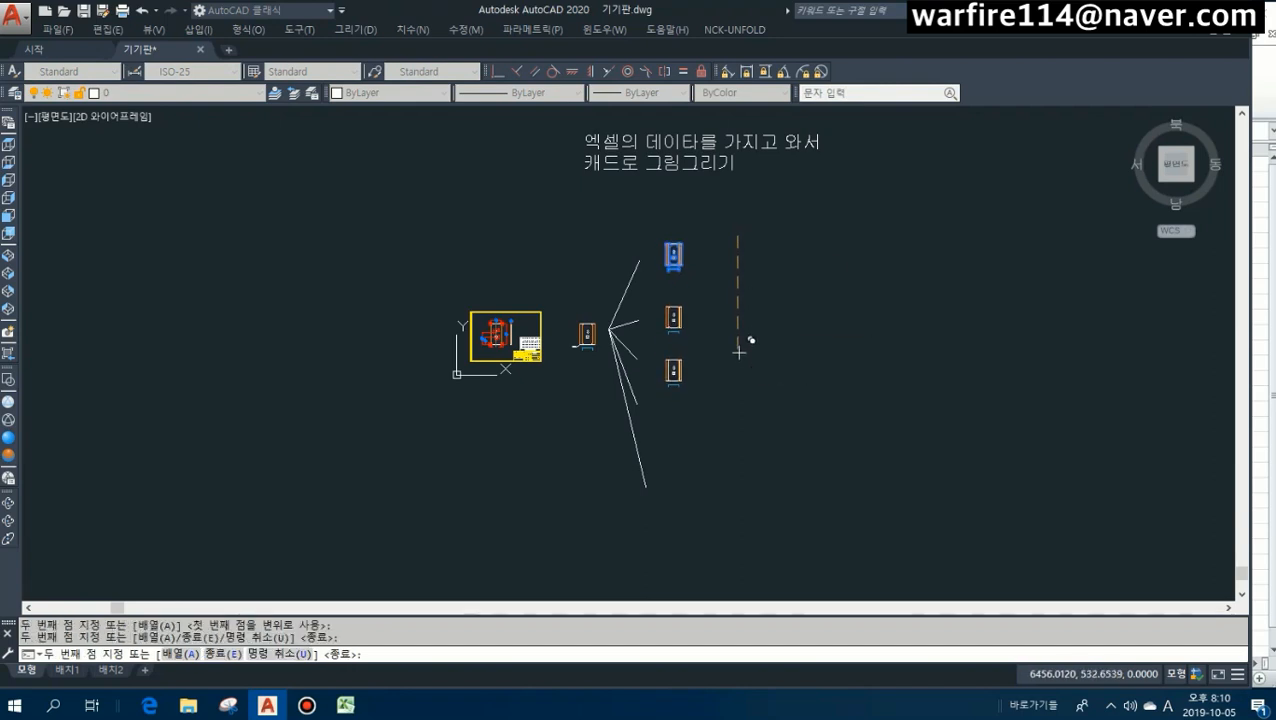
left_click(741, 350)
left_click(741, 402)
left_click(741, 453)
key("Escape")
Add the text label 외형선 to the right of the top plate copy.
scroll(689, 259, "up", 6)
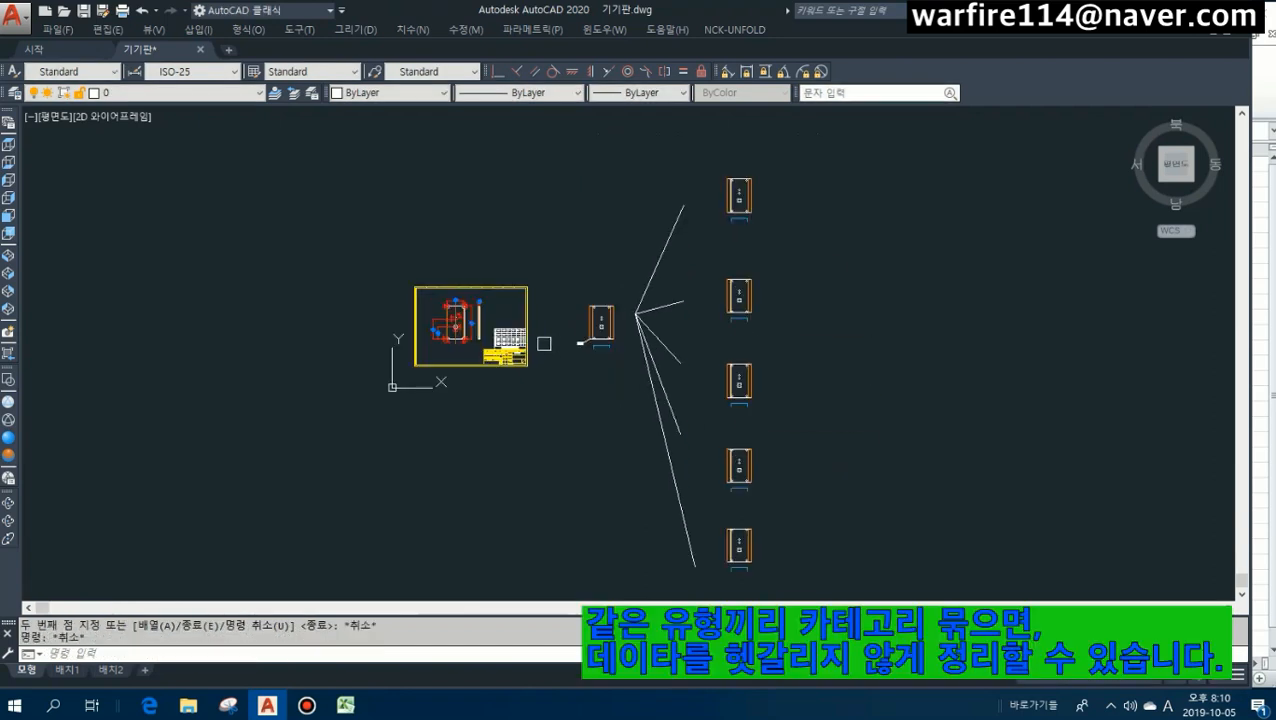
key("Escape")
key("Escape")
type("TT")
key("space")
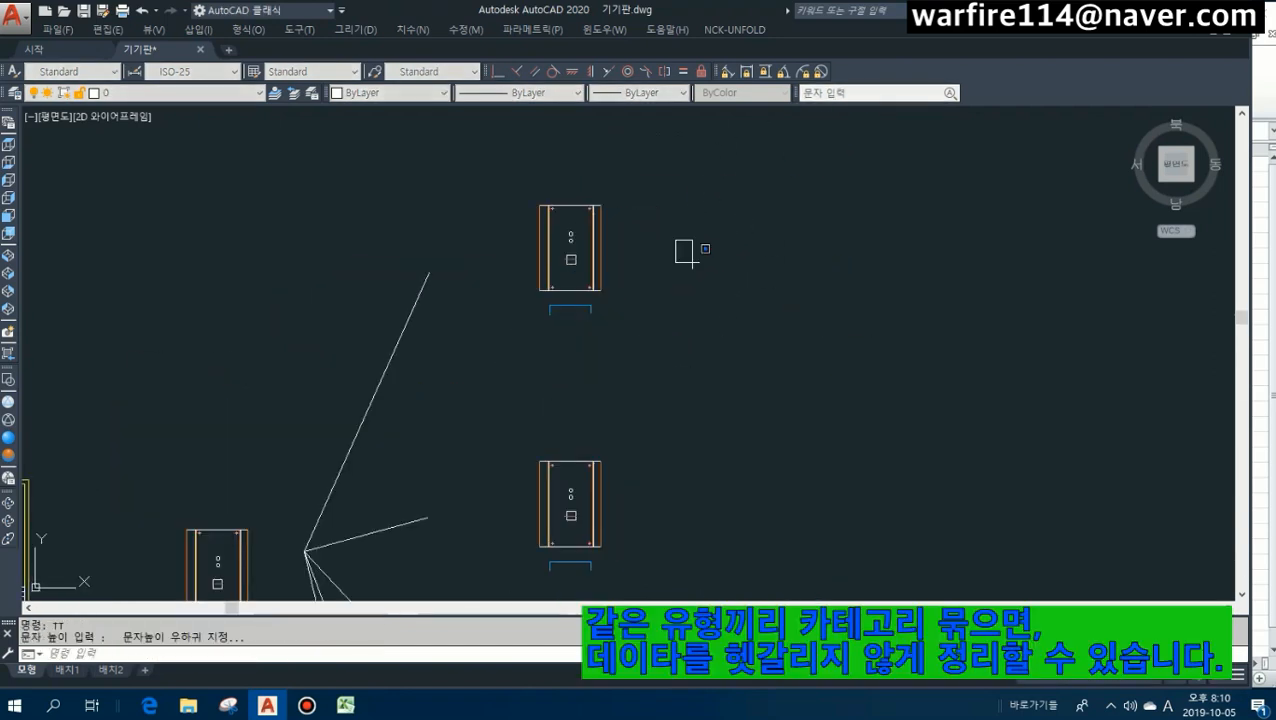
type("외ㅎ")
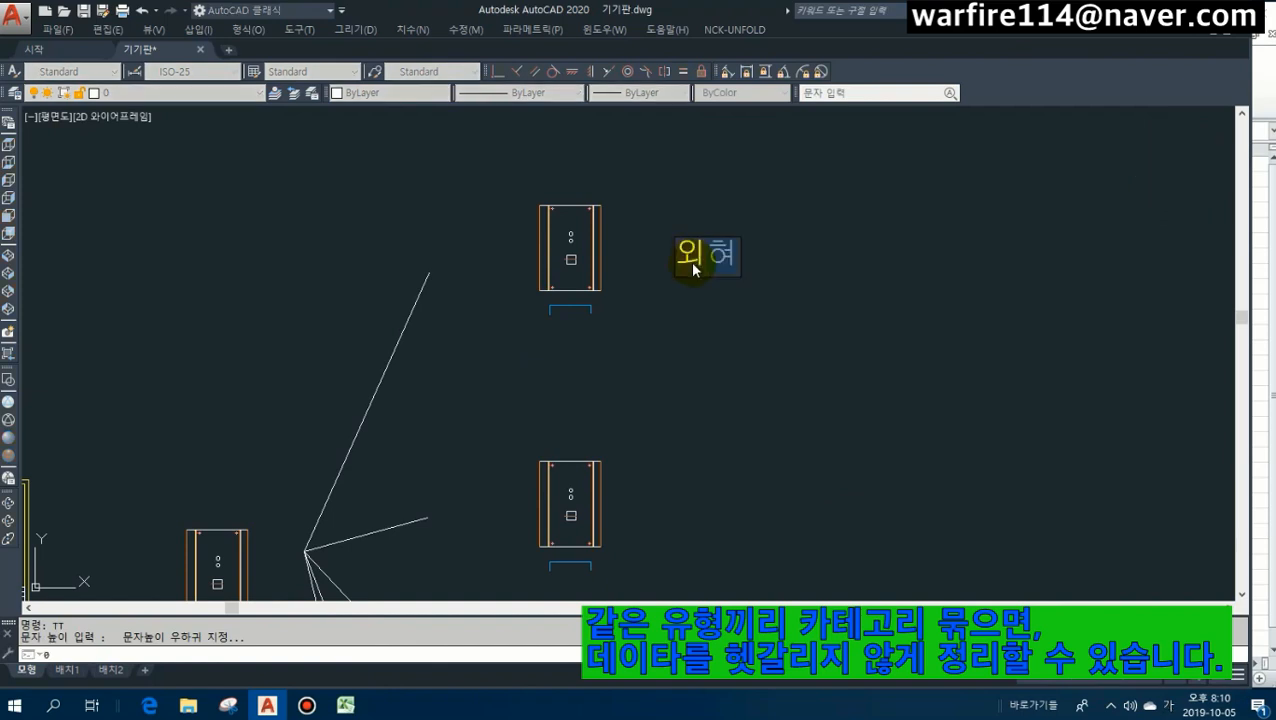
type("ㅕㅇ선")
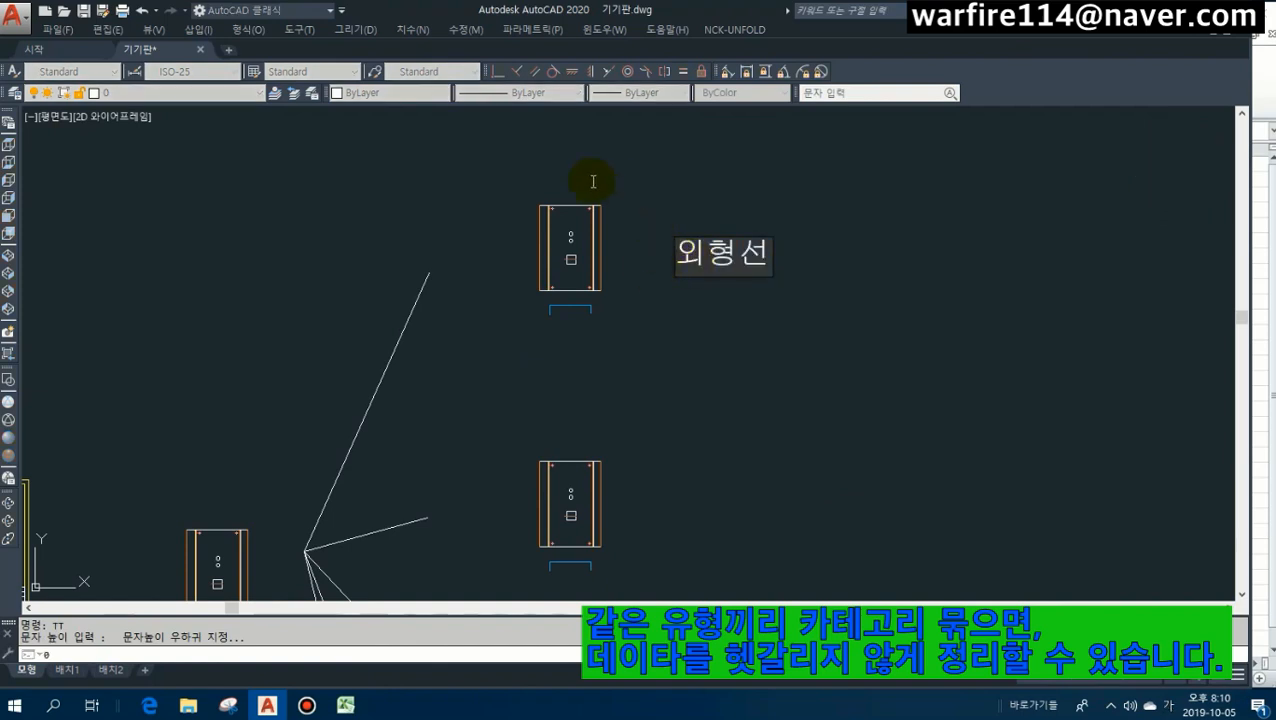
Label the second plate copy 벤딩선 and the third plate copy 조립홀.
middle_click_drag(664, 269, 657, 217)
left_click(675, 460)
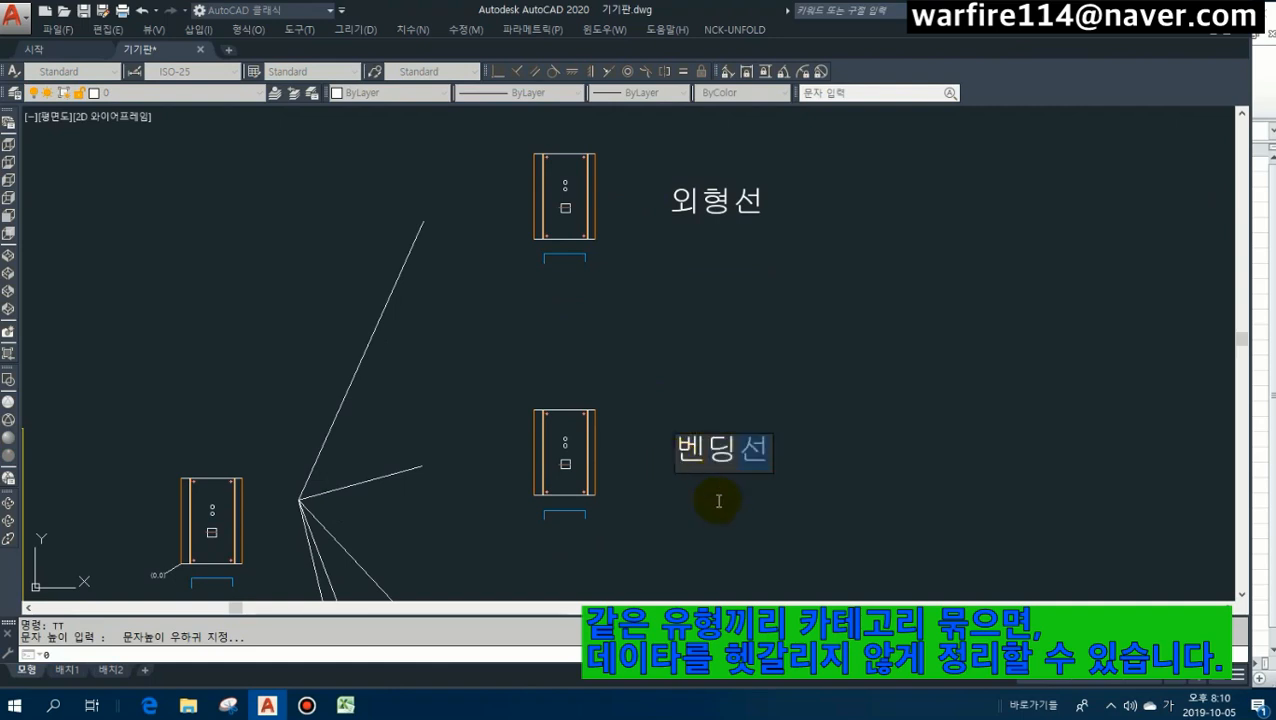
scroll(661, 478, "down", 2)
scroll(661, 478, "up", 2)
middle_click_drag(672, 504, 712, 415)
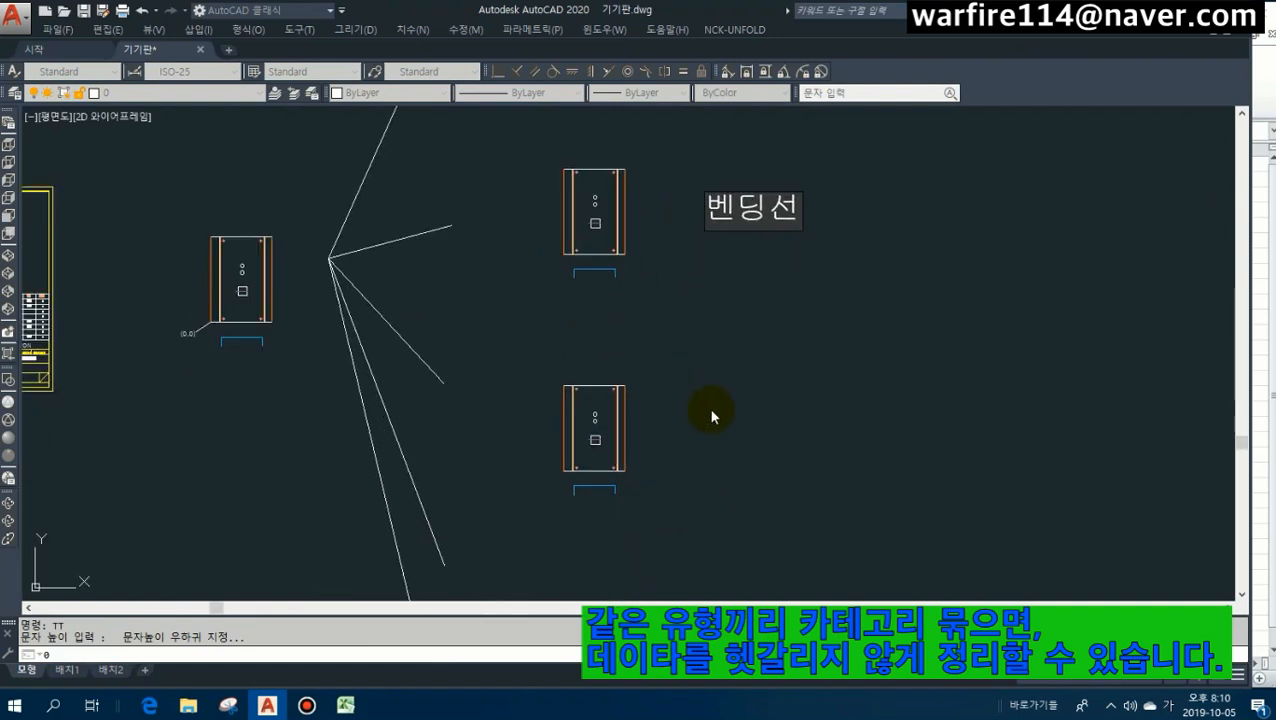
left_click(724, 432)
type("조립홀")
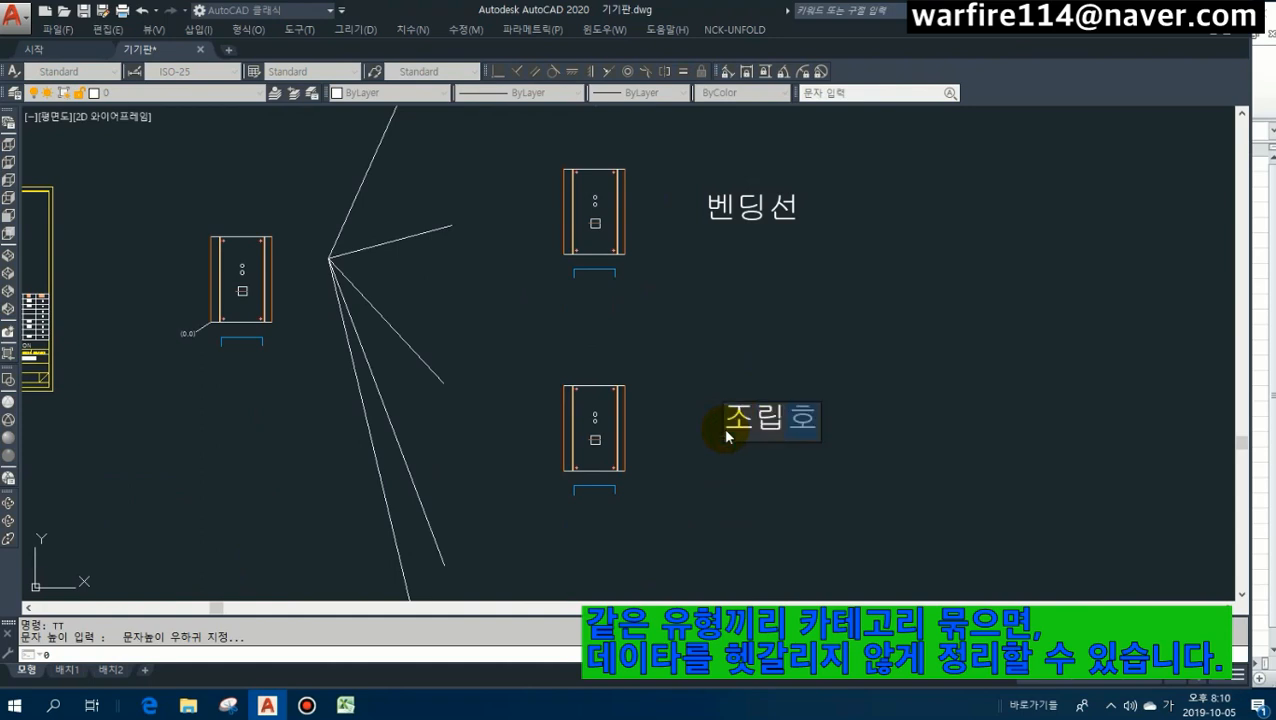
Label the fourth plate copy 공명홀 and the bottom plate copy 섹션도.
middle_click_drag(787, 426, 761, 165)
left_click(724, 382)
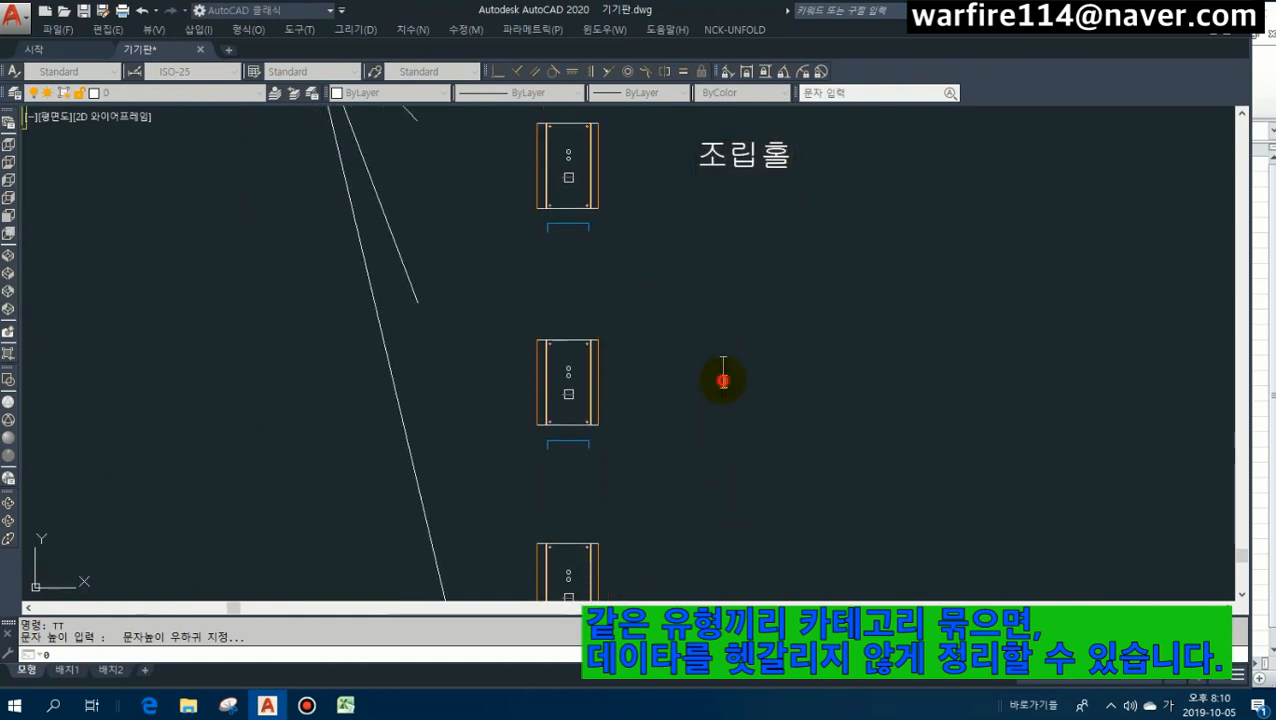
type("공ㅁ")
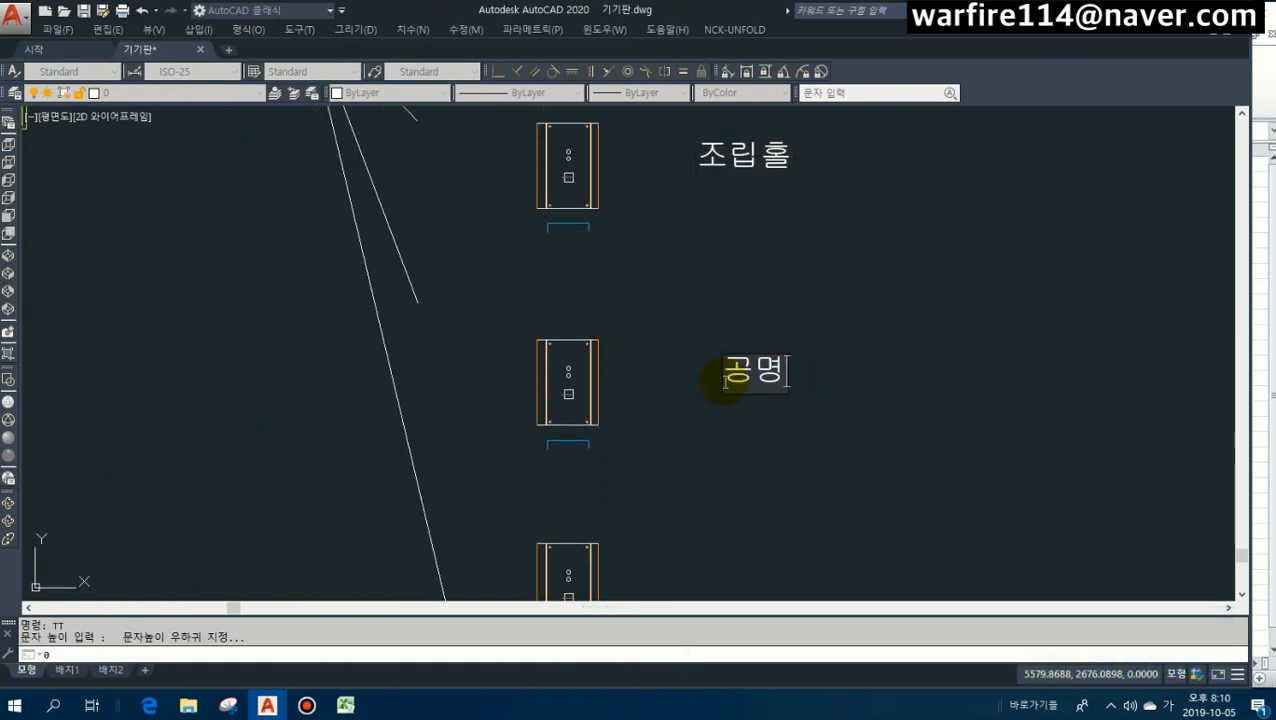
middle_click_drag(726, 337, 708, 170)
left_click(702, 406)
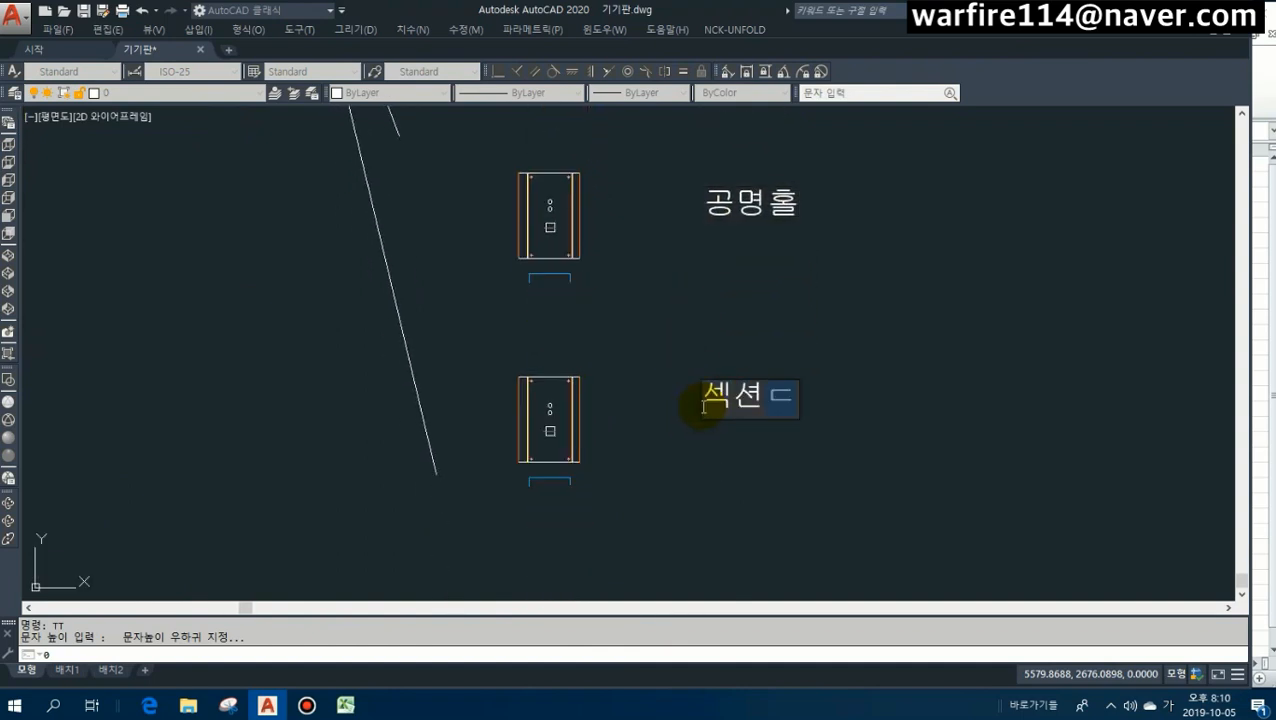
key("Escape")
Move the 섹션도 label slightly straight down beside the bottom plate copy.
scroll(704, 367, "down", 4)
type("m")
left_click(776, 440)
left_click(721, 367)
left_click(817, 339)
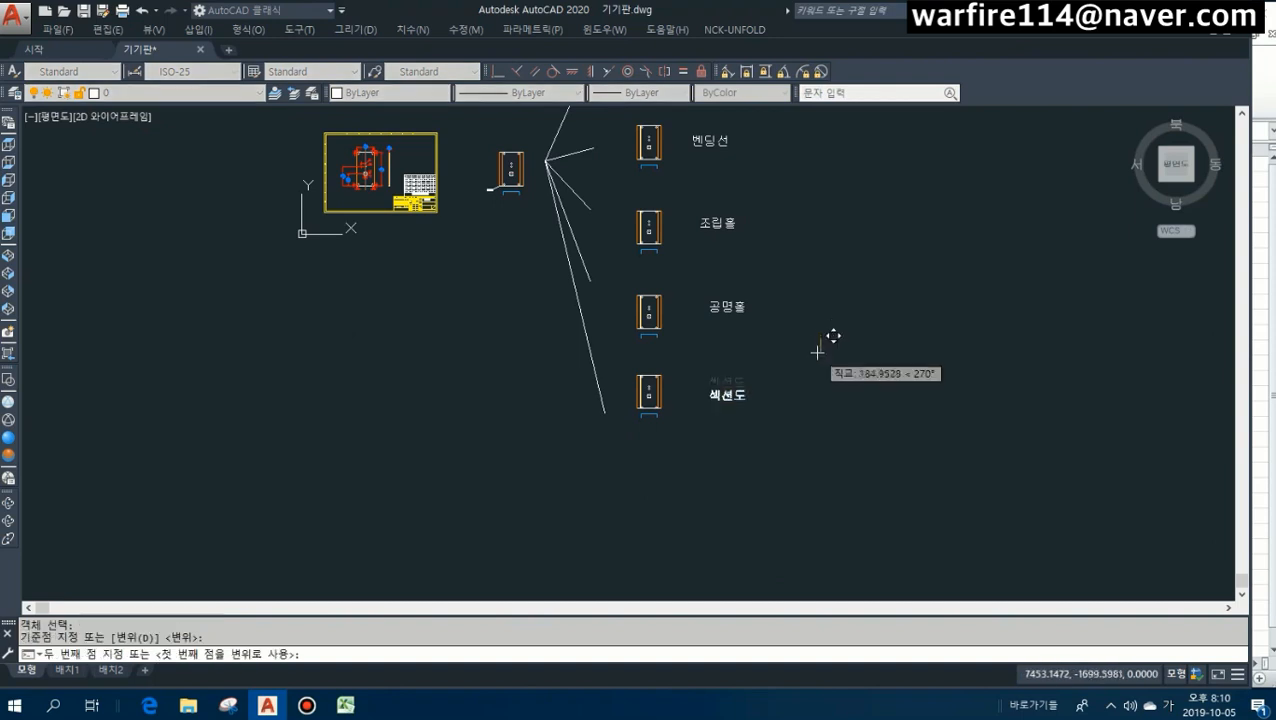
left_click(817, 356)
key("Escape")
middle_click_drag(710, 174, 710, 304)
middle_click_drag(686, 231, 670, 406)
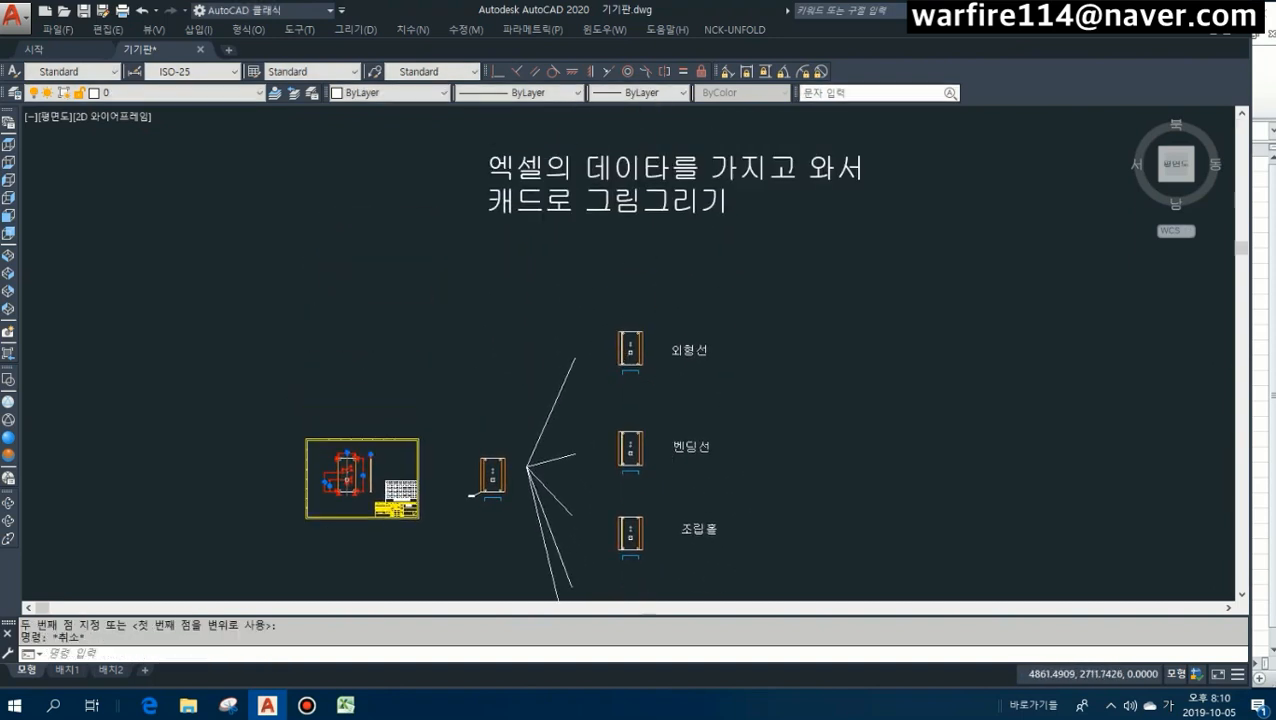
scroll(590, 392, "up", 6)
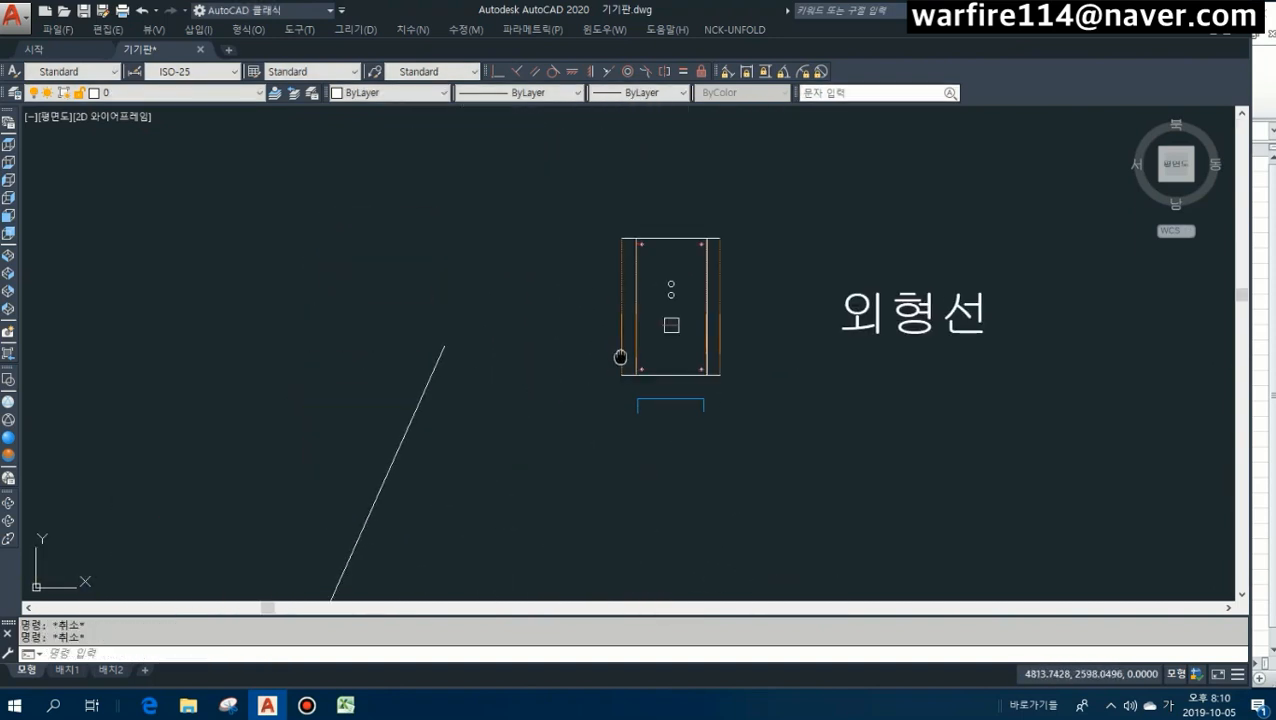
scroll(645, 362, "up", 2)
scroll(680, 347, "down", 2)
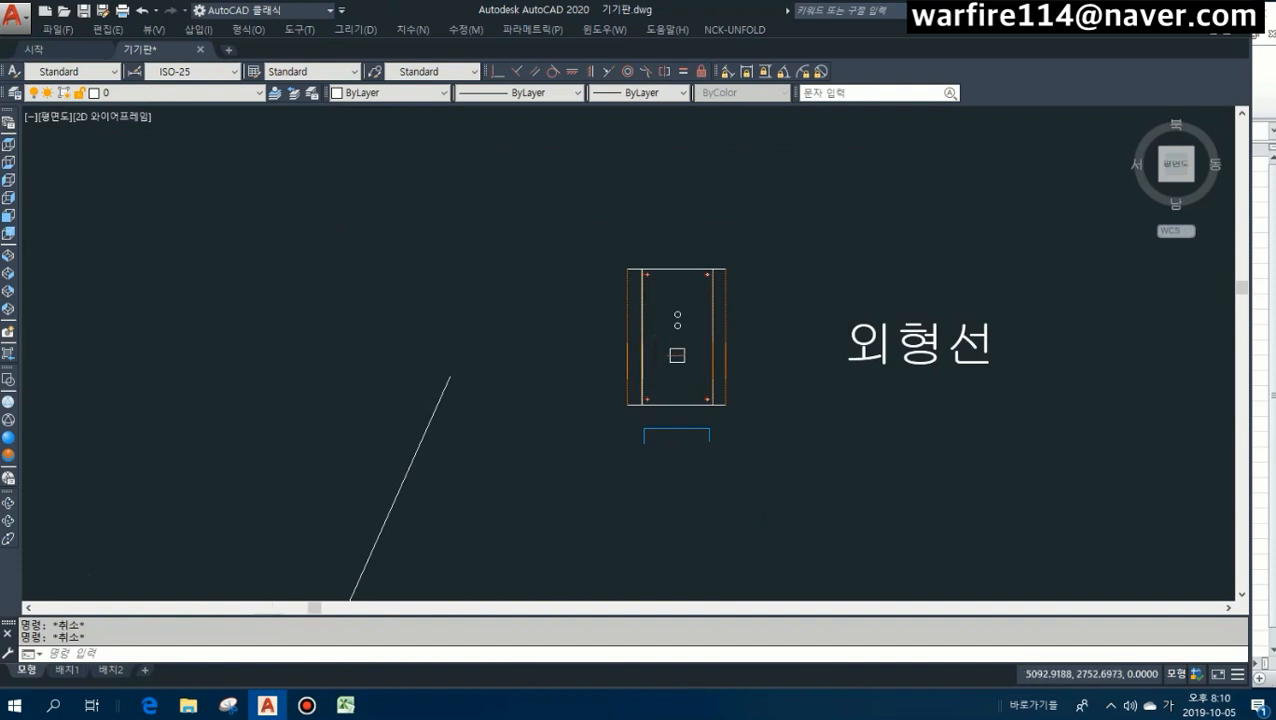
scroll(707, 343, "up", 2)
left_click(583, 336)
left_click(648, 227)
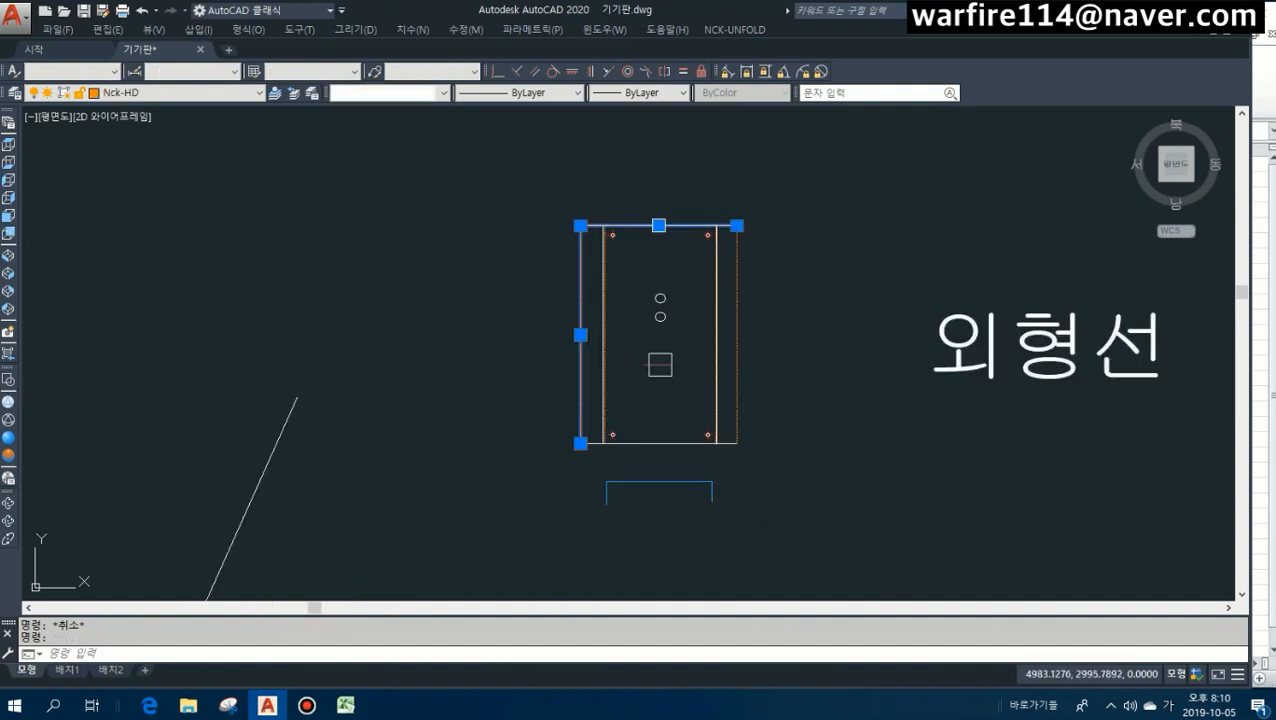
left_click(735, 317)
key("Escape")
key("Escape")
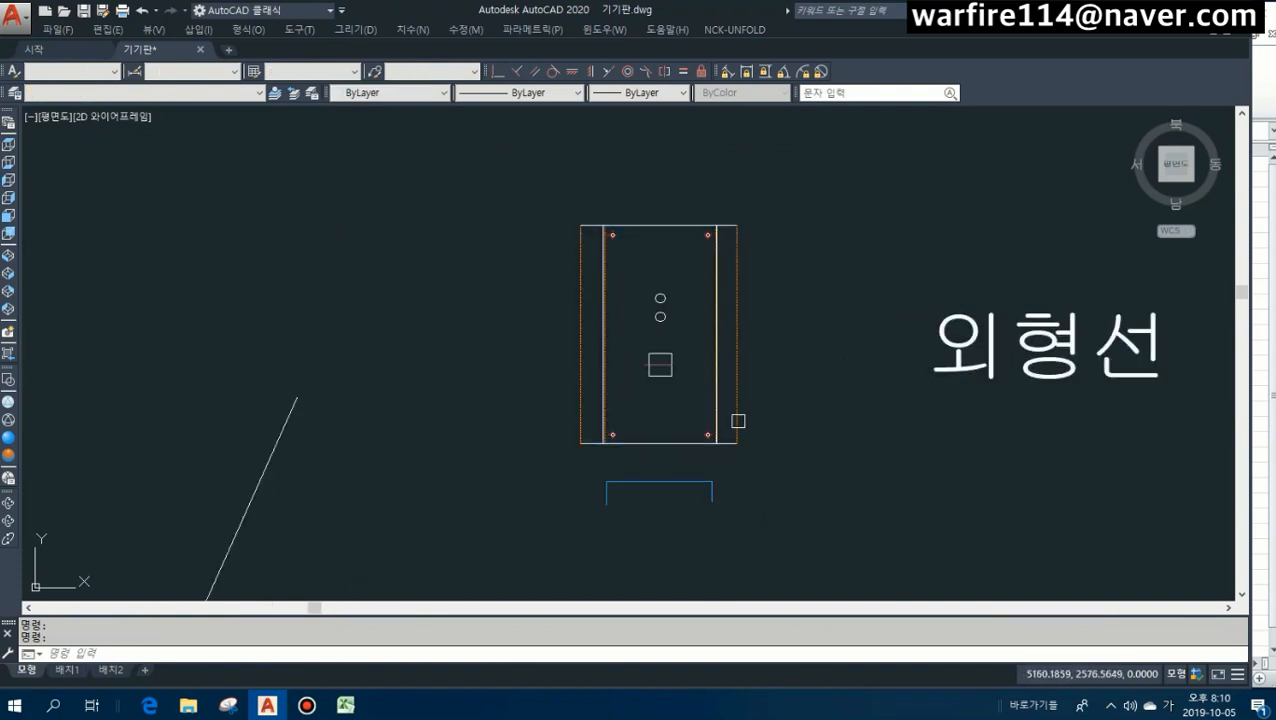
Move the left and right outer side edges of the 외형선 plate copy to layer 0.
type("11")
key("space")
left_click(733, 276)
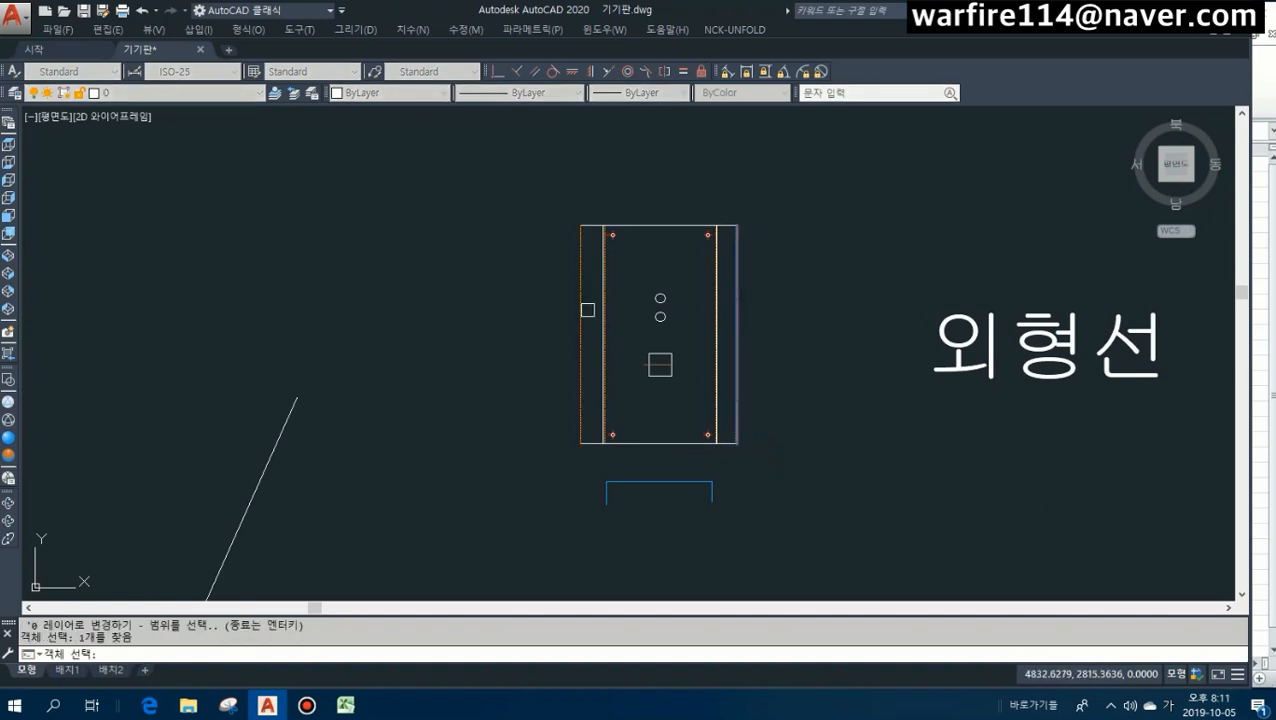
left_click(557, 295)
key("space")
key("Escape")
key("Escape")
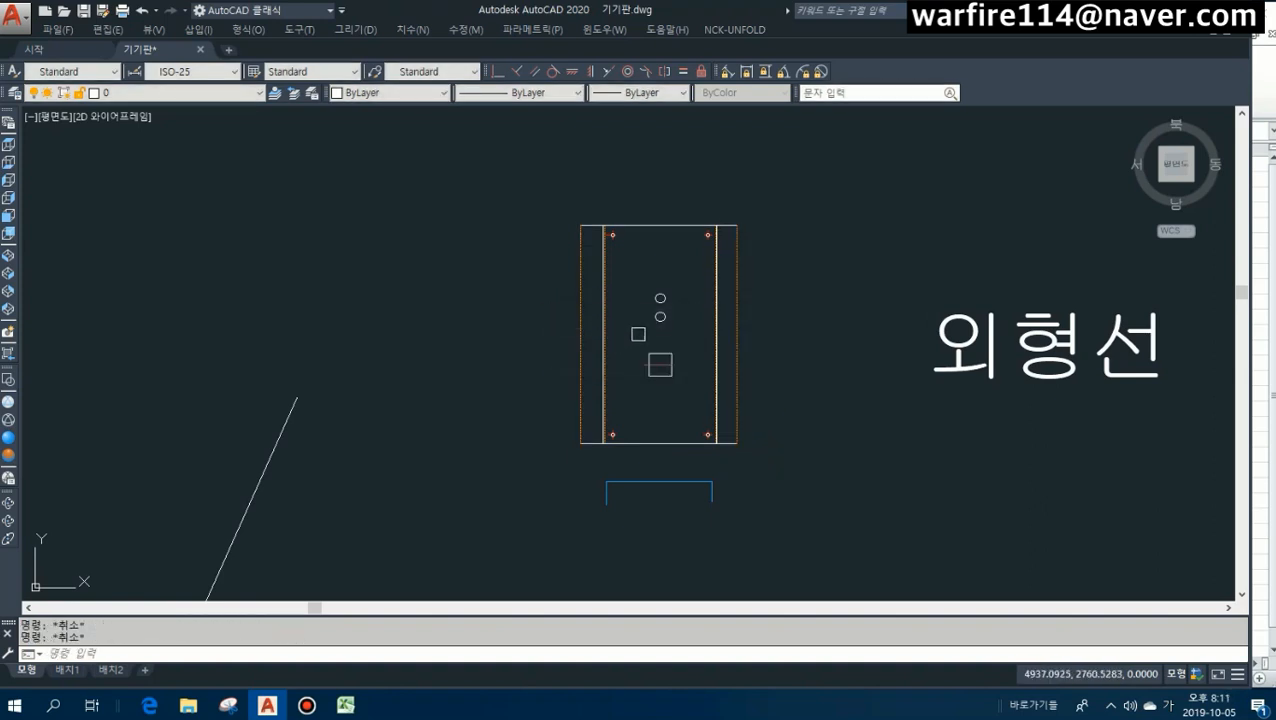
Convert the plate's orange left and right outer edges to plain white outline lines.
left_click(580, 353)
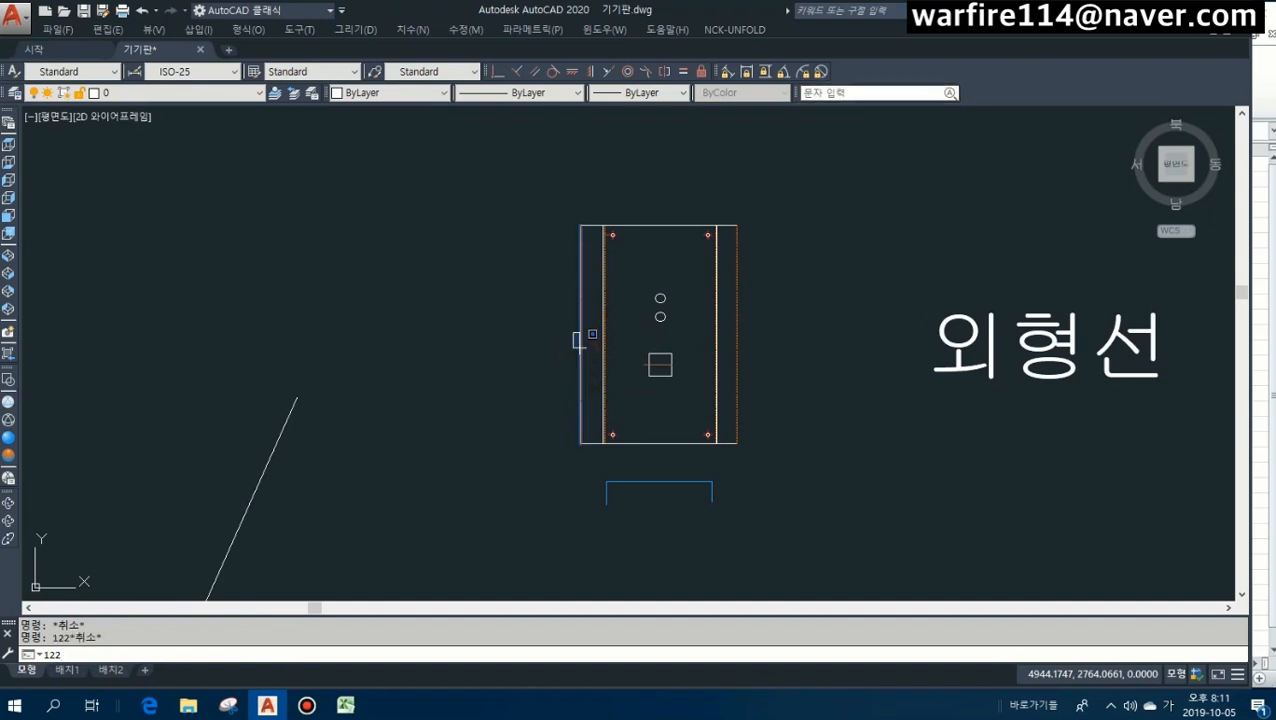
key("space")
left_click(736, 343)
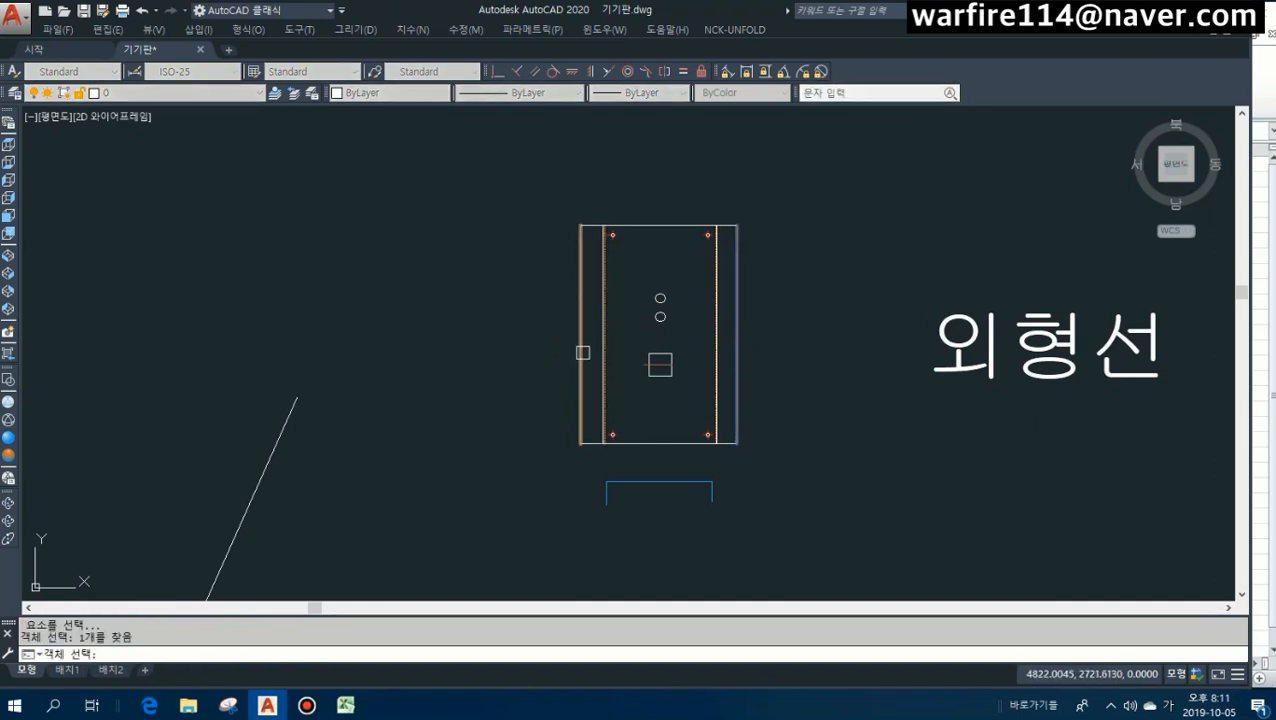
left_click(581, 353)
key("space")
key("Escape")
key("space")
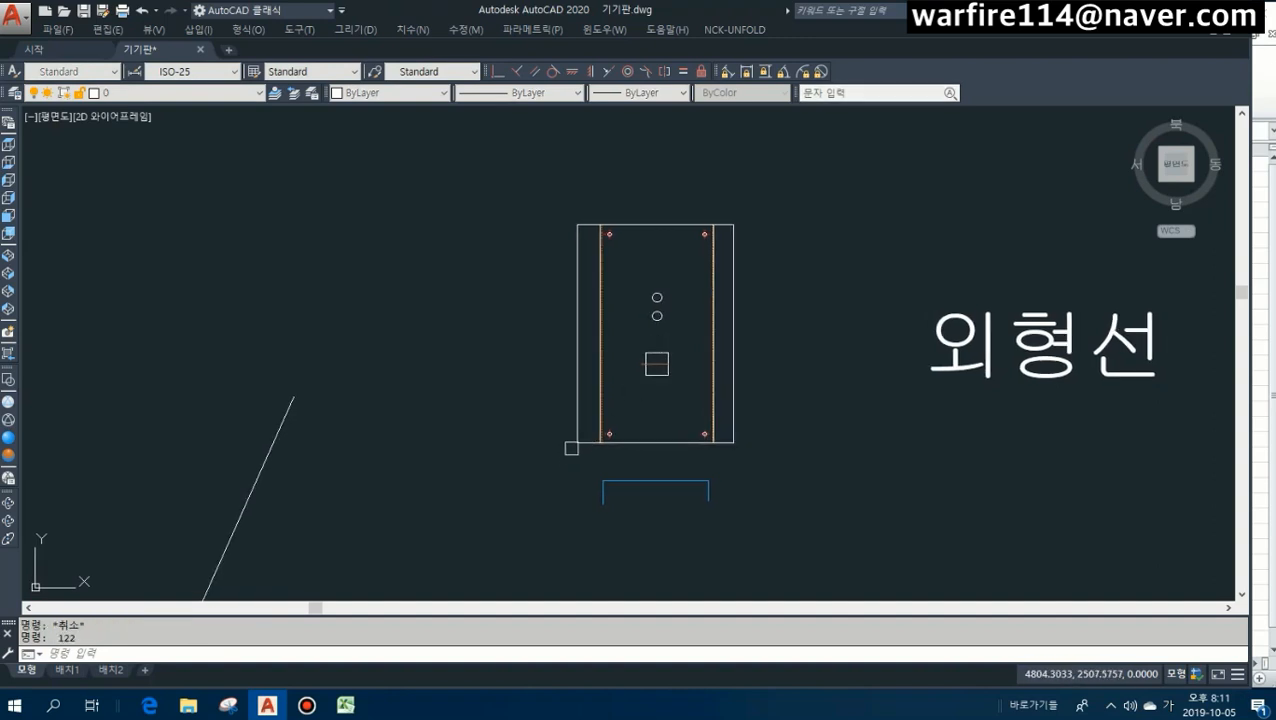
left_click(573, 440)
key("Escape")
key("space")
type("ㅂ")
key("Escape")
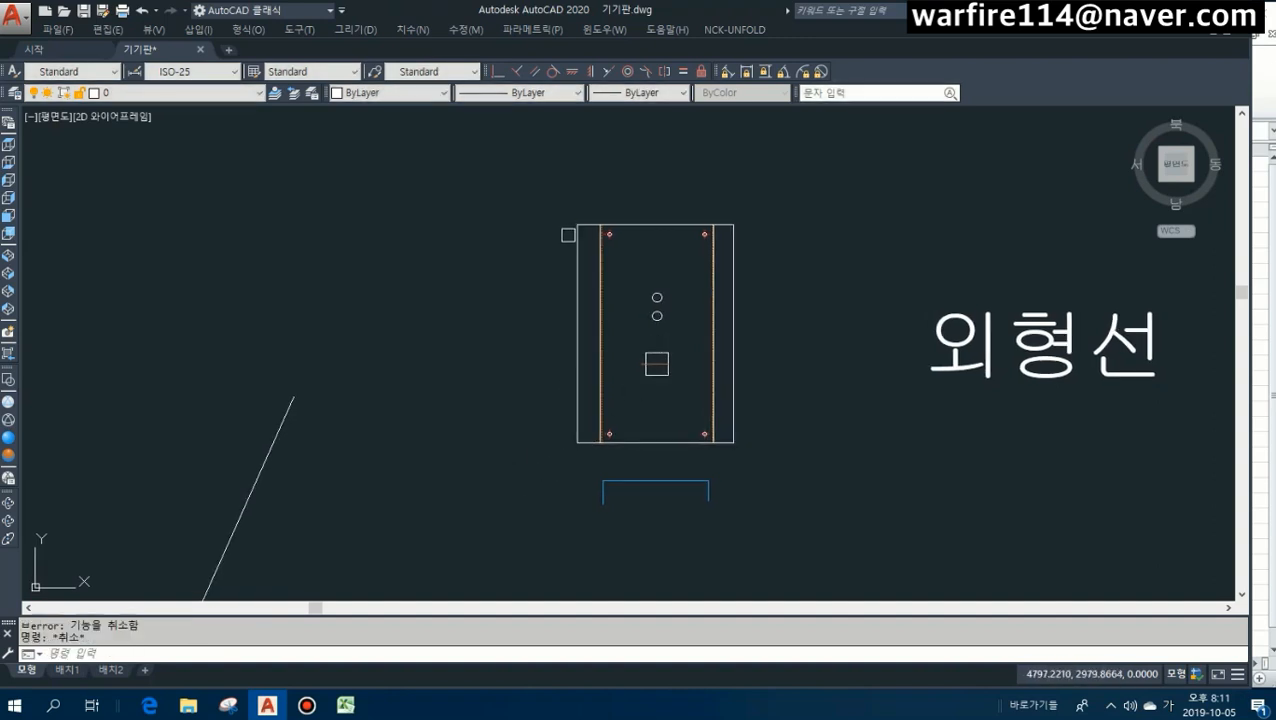
Draw vertical extension lines straight up from the plate's upper-left and upper-right corners.
type("Q")
key("space")
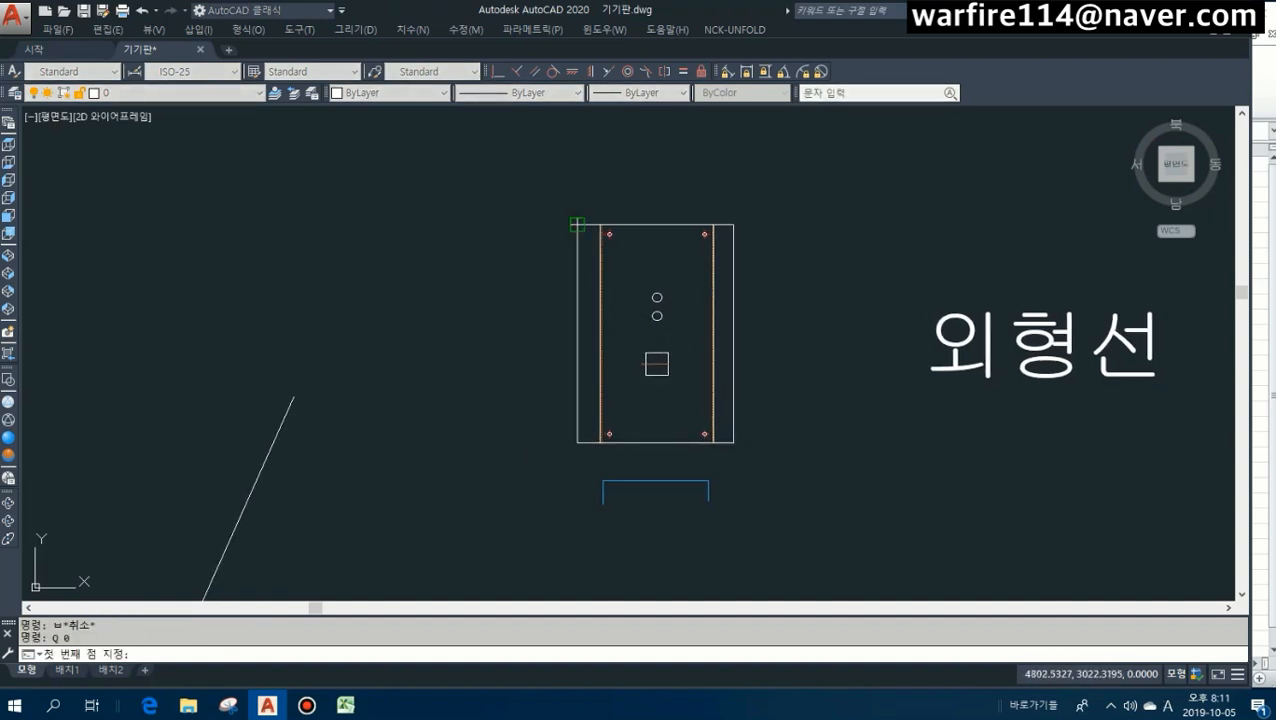
left_click(577, 224)
left_click(577, 148)
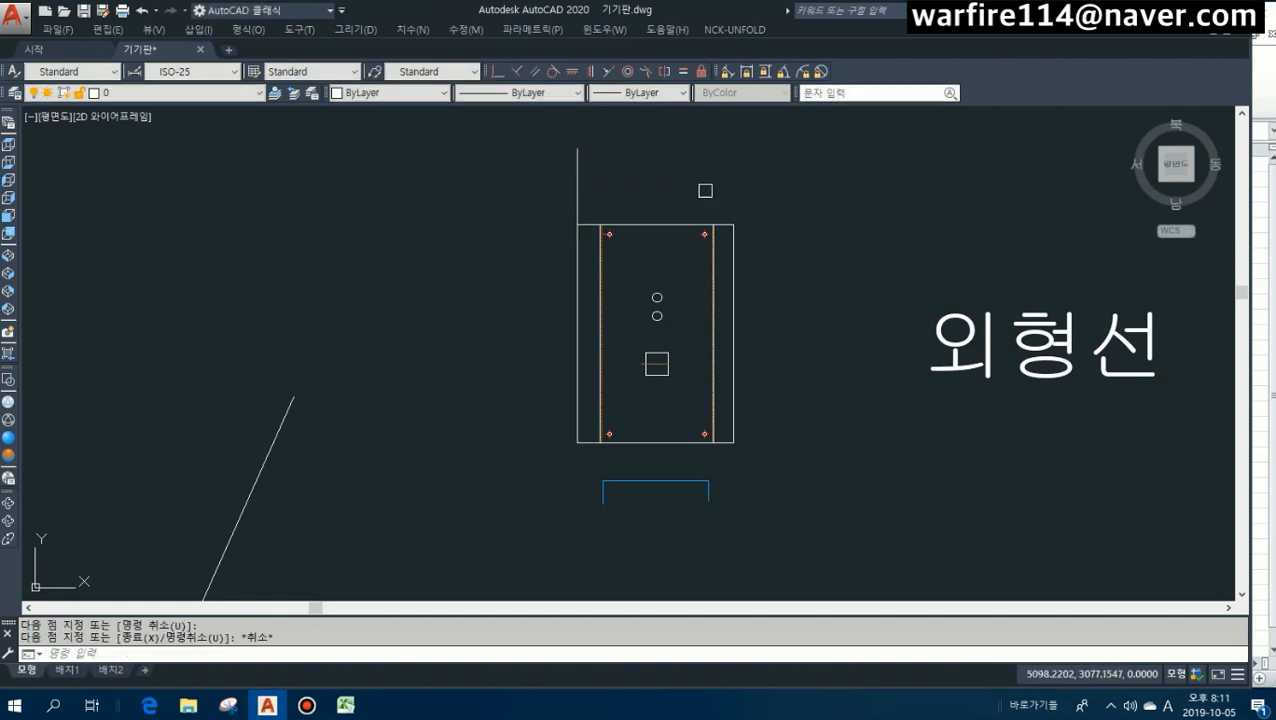
key("Escape")
key("Escape")
Draw horizontal extension lines to the left from the plate's lower-left and upper-left corners.
type("Q")
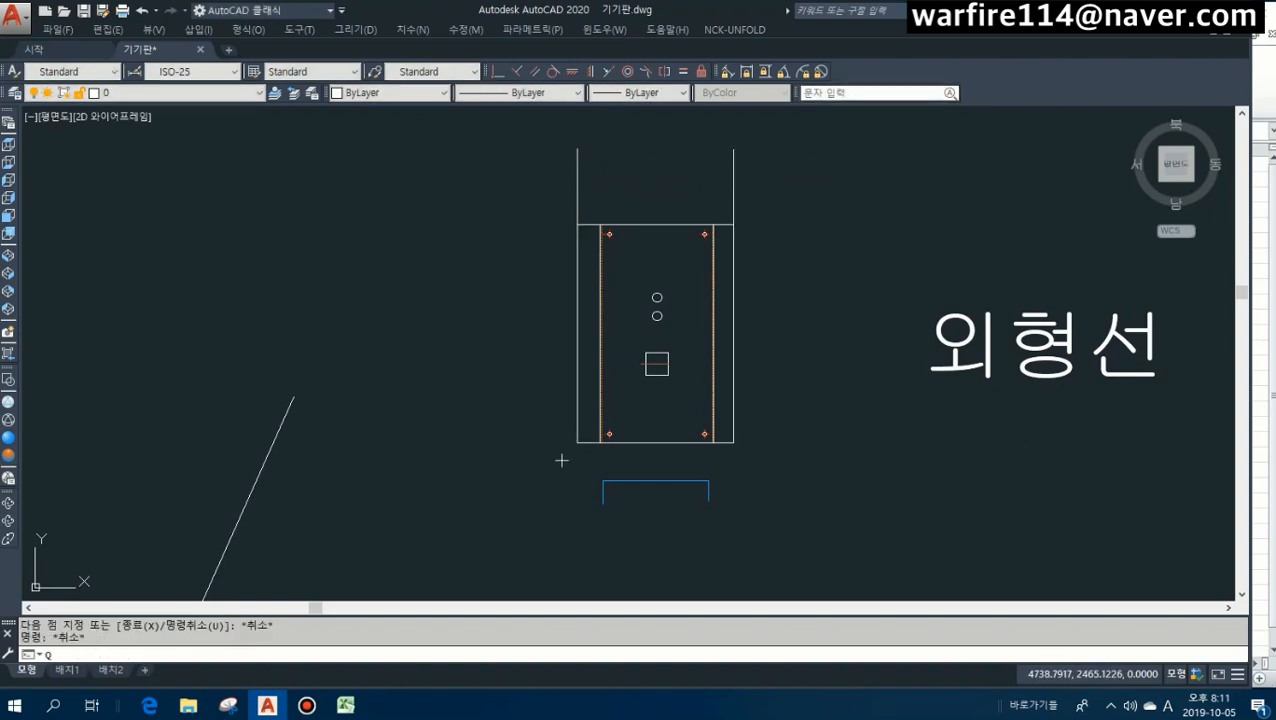
key("space")
left_click(577, 442)
left_click(510, 442)
key("Escape")
key("Escape")
type("Q")
key("space")
left_click(577, 224)
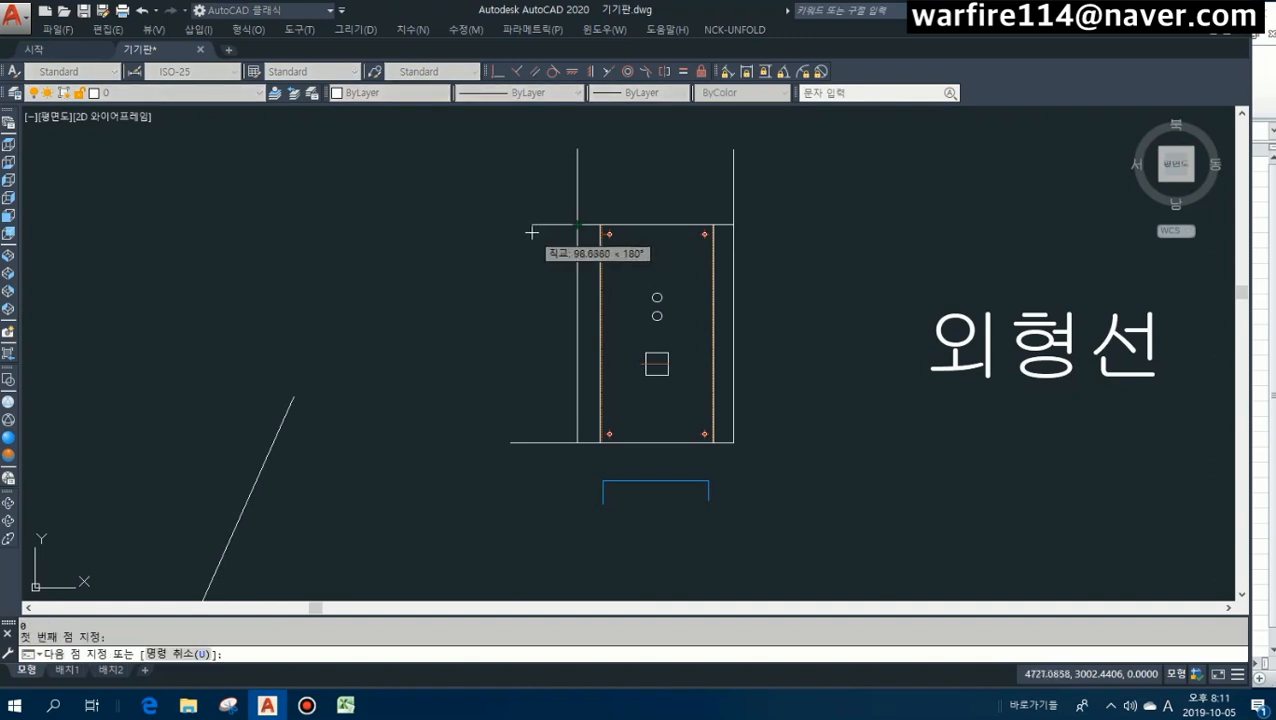
left_click(512, 233)
key("Escape")
Add the text label 0 above the left vertical extension line and 0 beside the lower horizontal extension line.
middle_click_drag(494, 483, 515, 501)
scroll(515, 501, "up", 3)
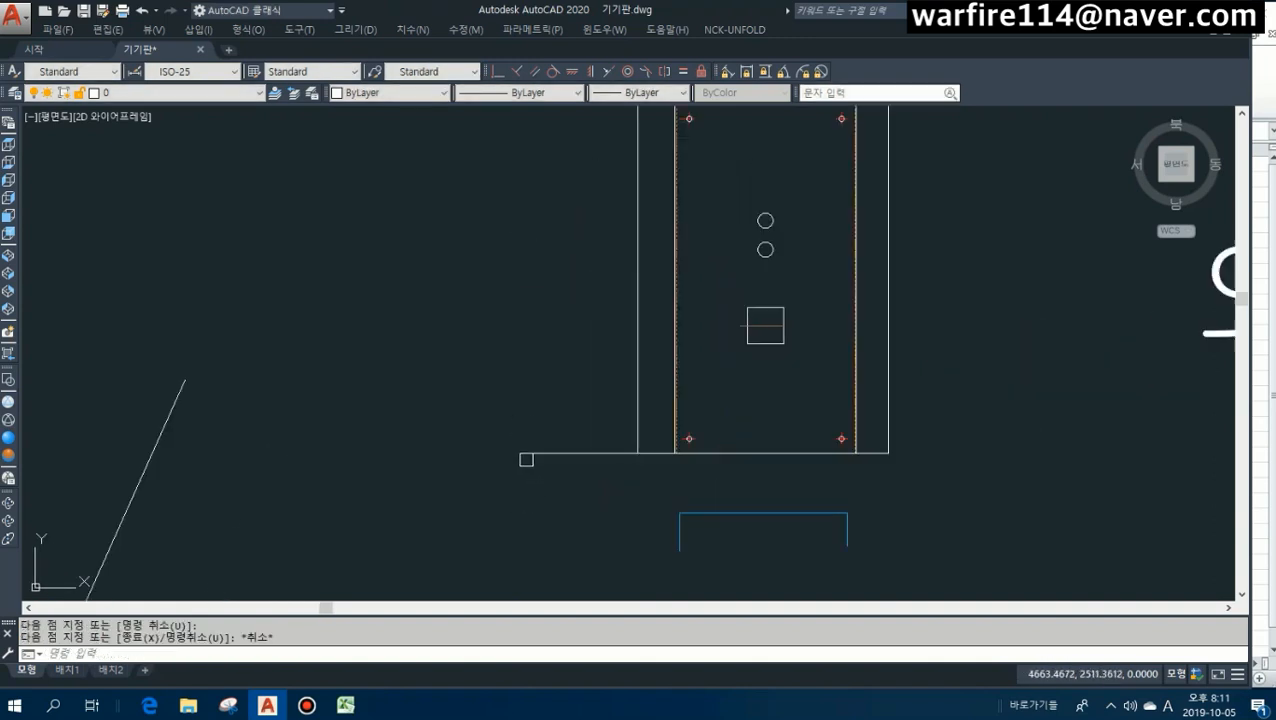
middle_click_drag(527, 456, 475, 561)
scroll(506, 166, "down", 2)
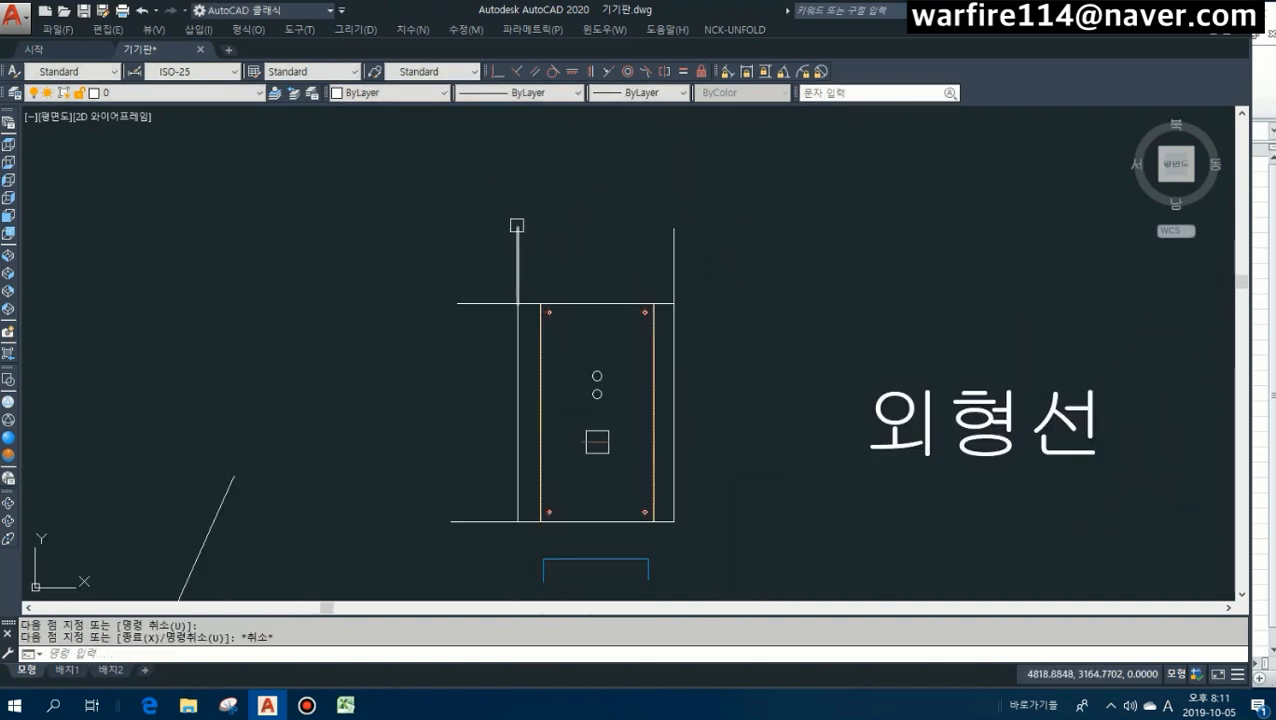
type("TT")
key("Return")
type("0")
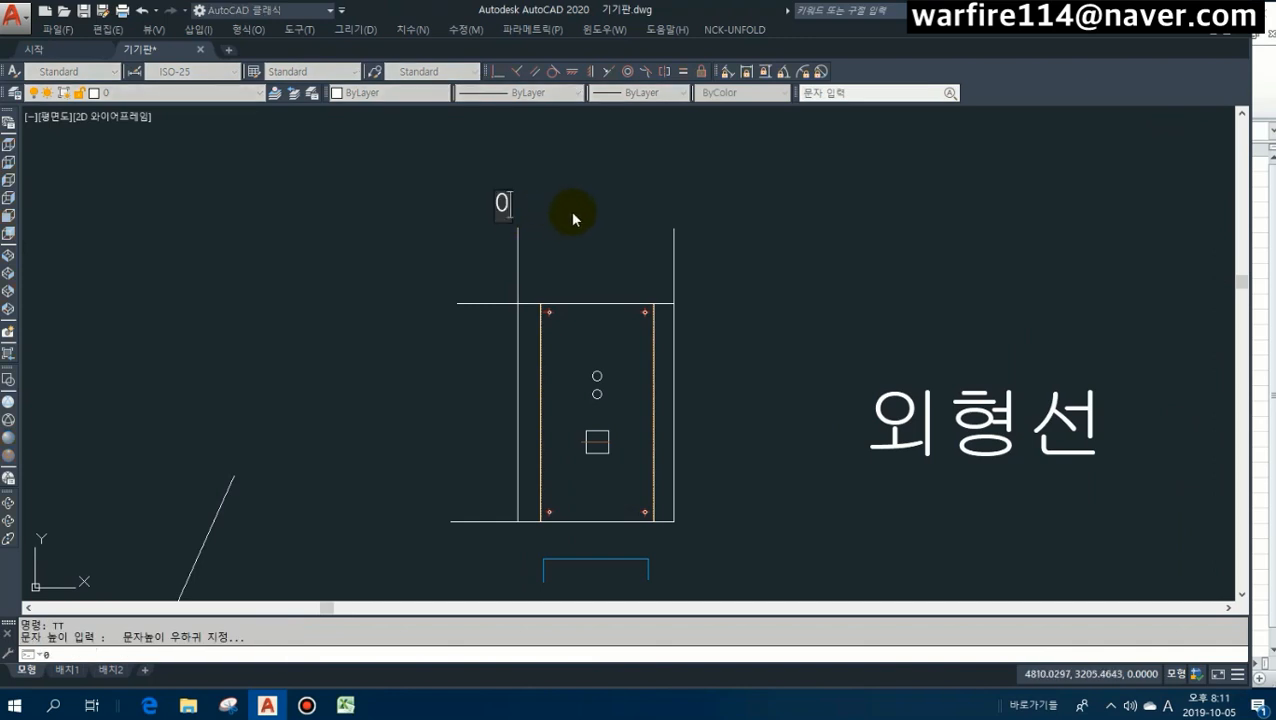
left_click(660, 204)
middle_click_drag(446, 346, 494, 293)
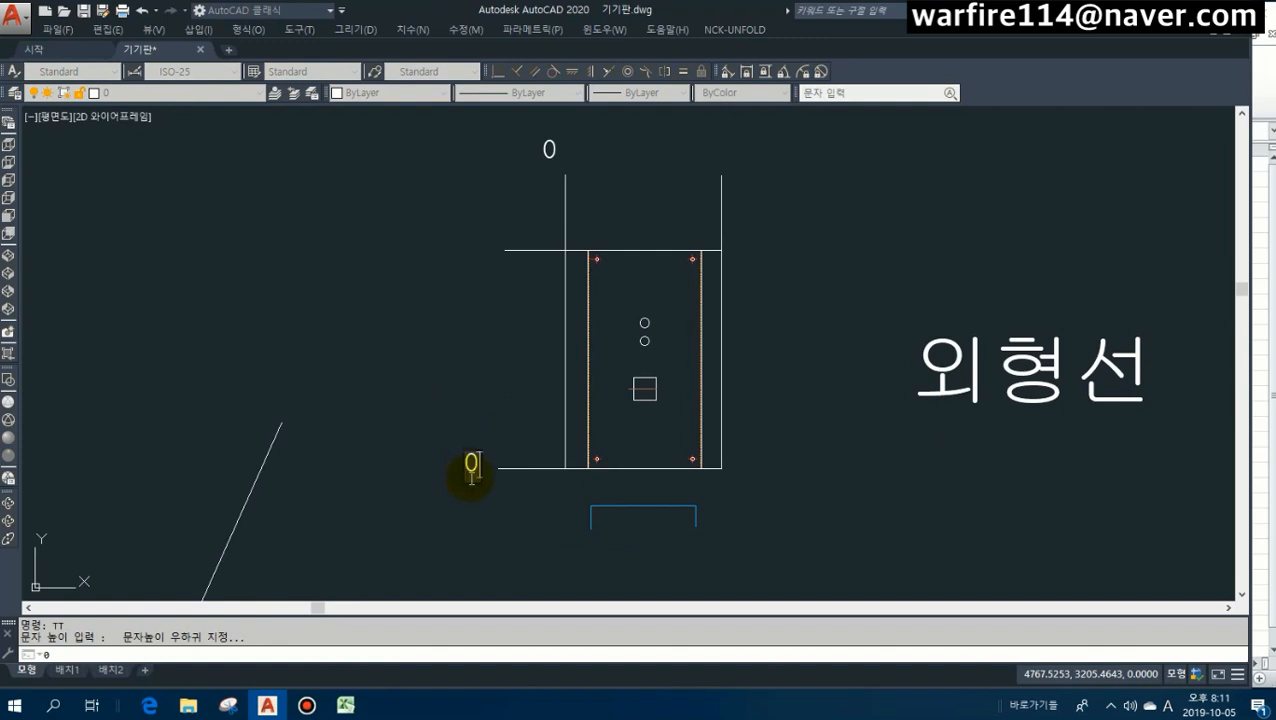
Check the height variable in the original dimensioned drawing and label the upper horizontal extension line =D.
middle_click_drag(515, 268, 573, 333)
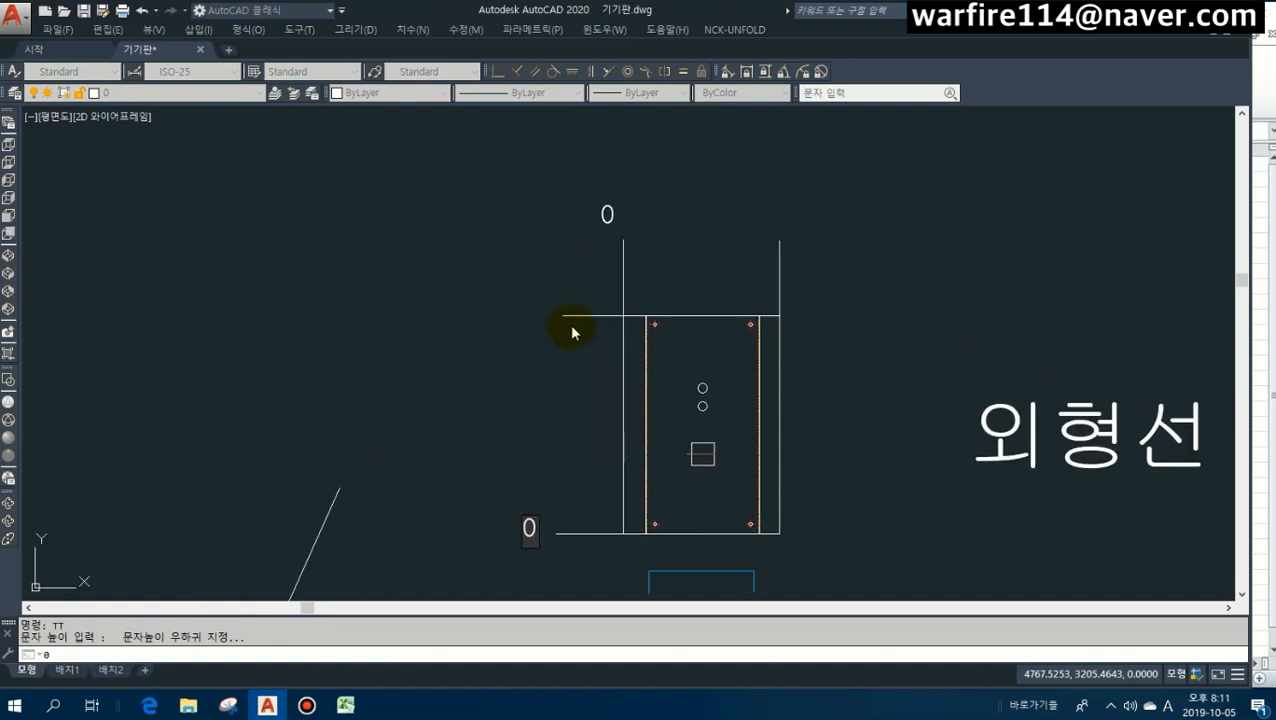
scroll(557, 368, "down", 4)
middle_click_drag(514, 338, 696, 205)
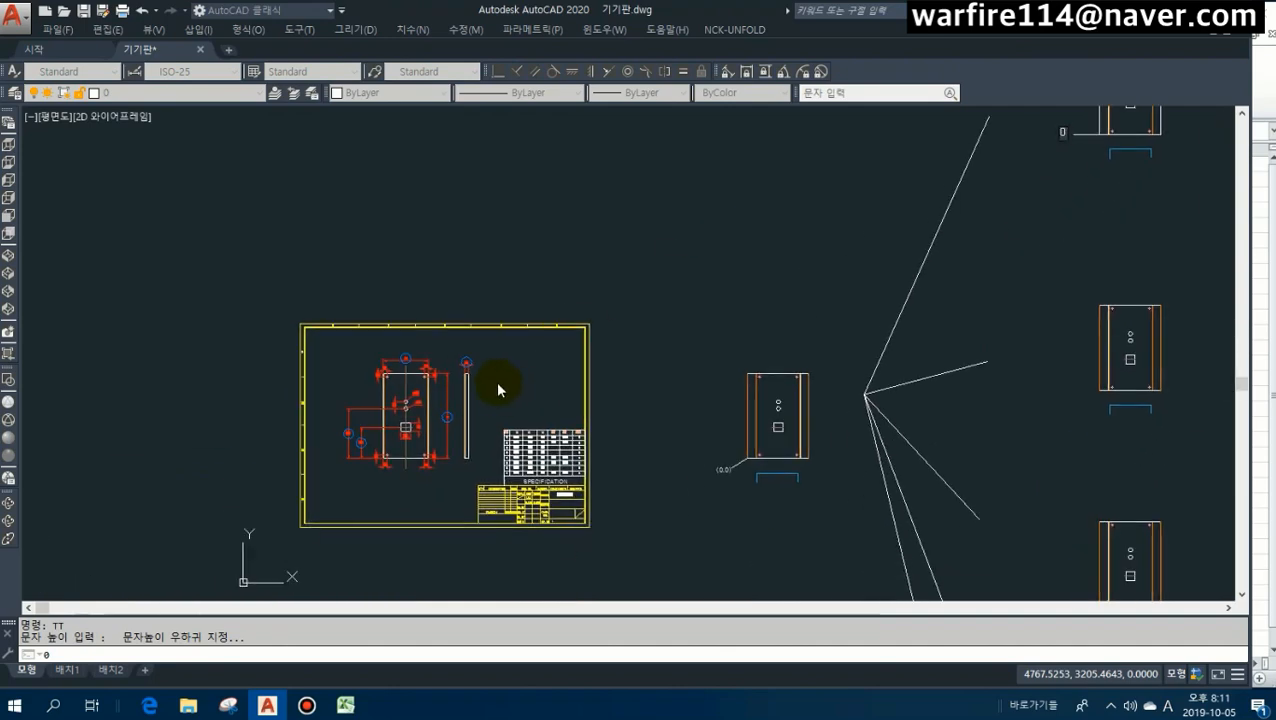
scroll(495, 381, "up", 3)
scroll(578, 318, "down", 1)
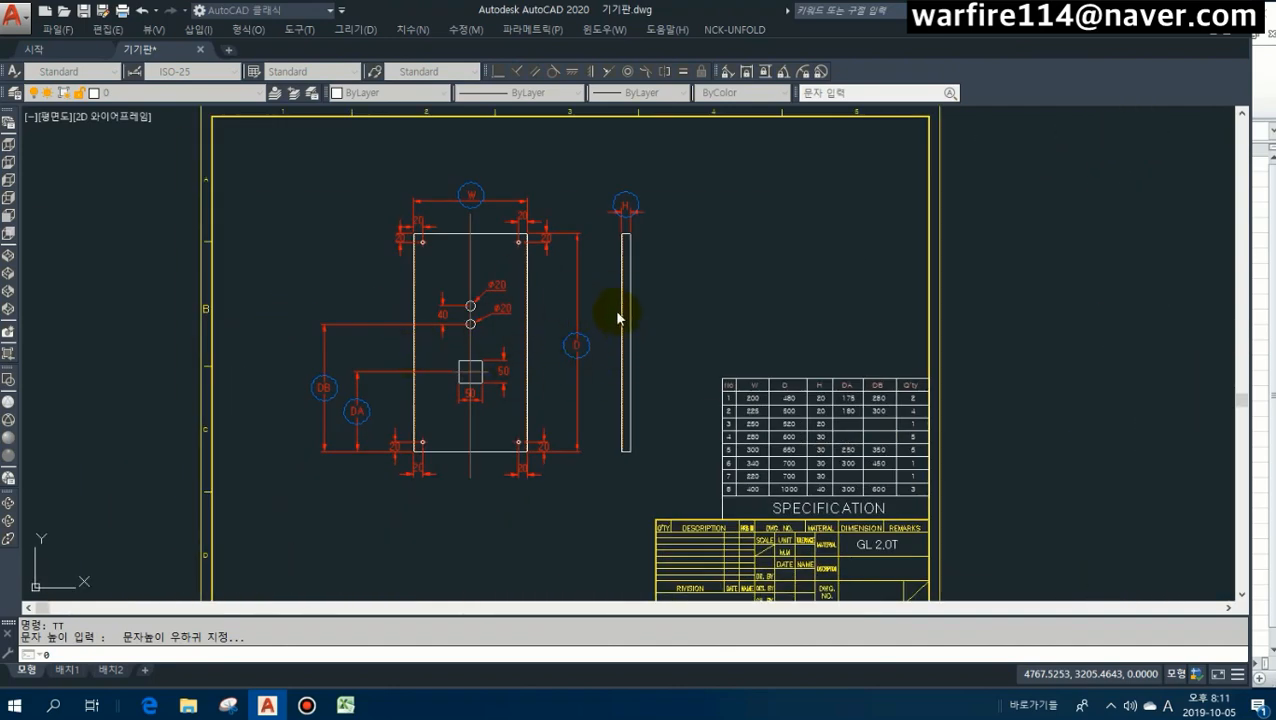
scroll(617, 318, "down", 5)
scroll(778, 242, "up", 8)
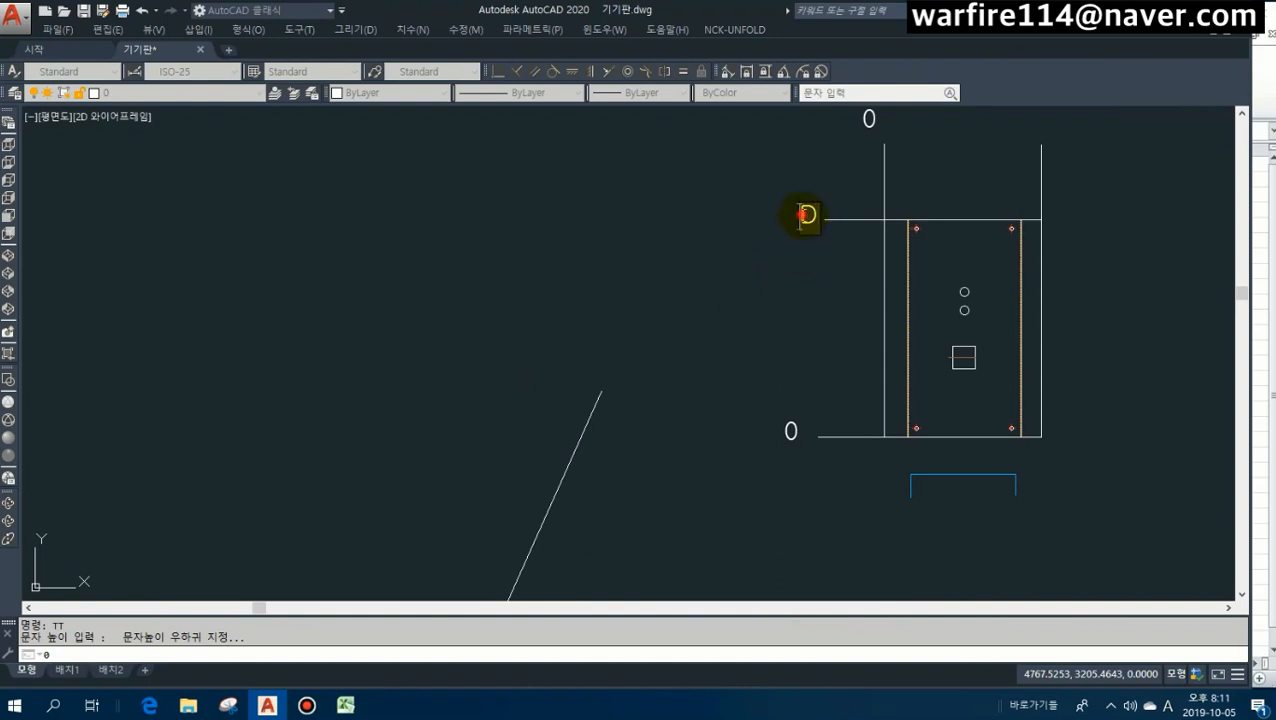
left_click(773, 304)
Move the =D label slightly left so it clears the end of the upper extension line.
type("m")
left_click(812, 222)
key("space")
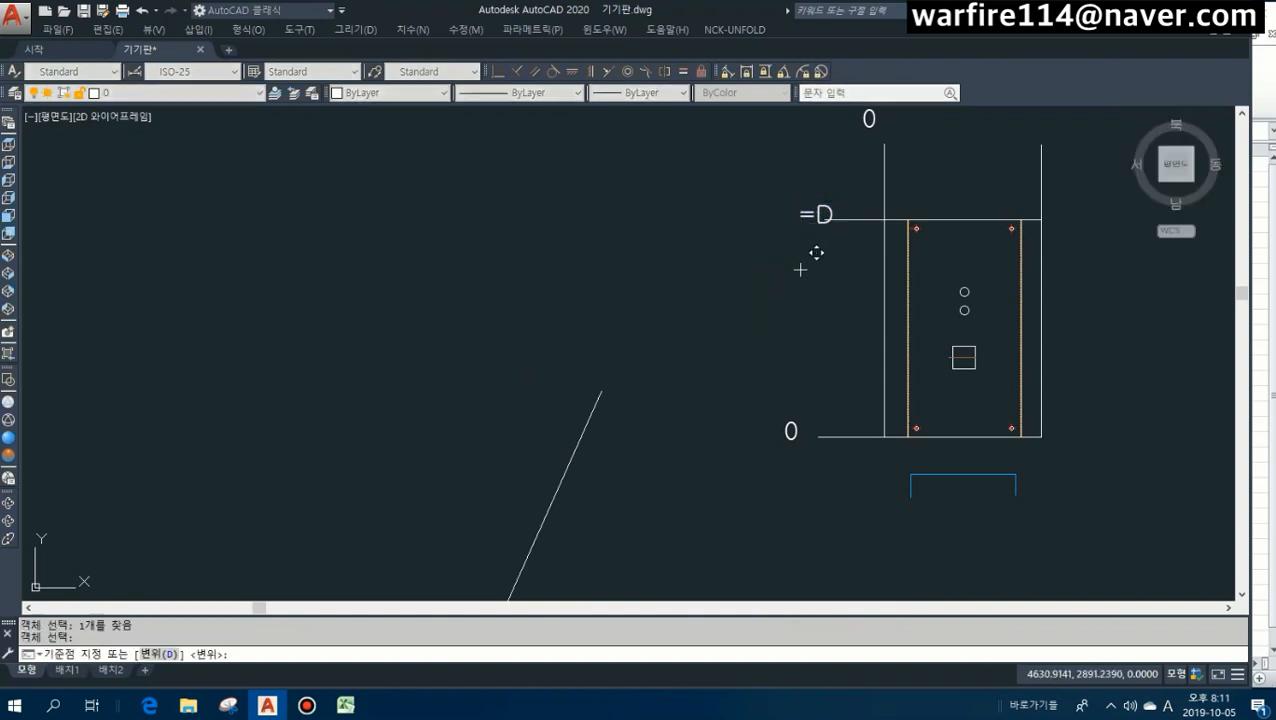
left_click(800, 270)
left_click(778, 279)
key("Escape")
Examine the W and H dimensions in the original drawing and compare them with the 외형선 plate copy.
scroll(780, 276, "down", 2)
middle_click_drag(968, 231, 857, 280)
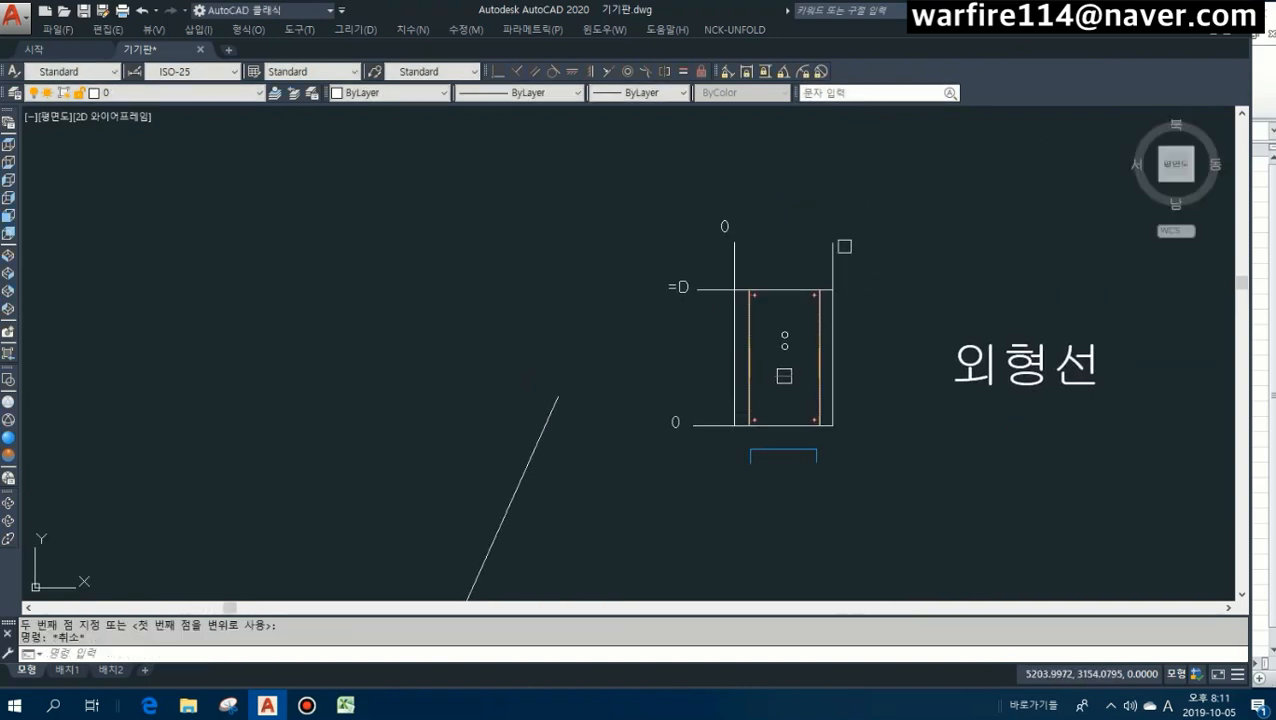
scroll(764, 278, "down", 4)
middle_click_drag(499, 374, 658, 254)
scroll(512, 430, "up", 3)
scroll(456, 257, "up", 3)
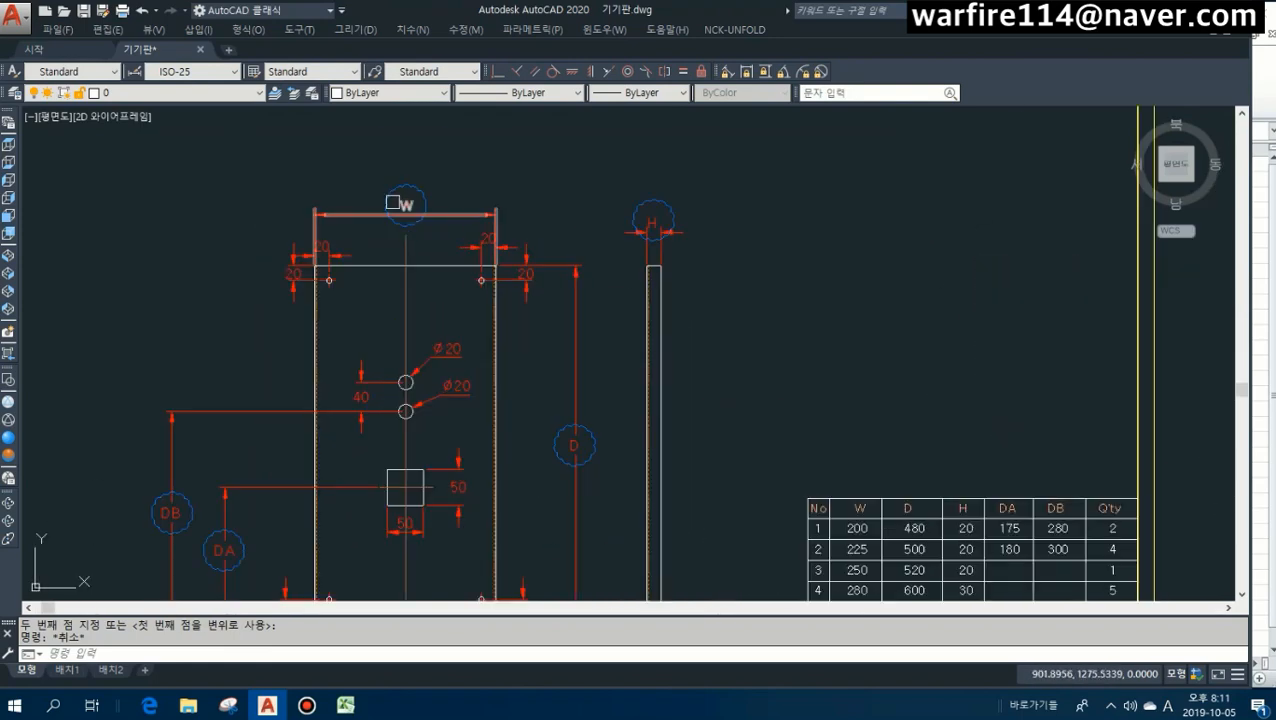
scroll(662, 208, "up", 2)
scroll(650, 238, "down", 6)
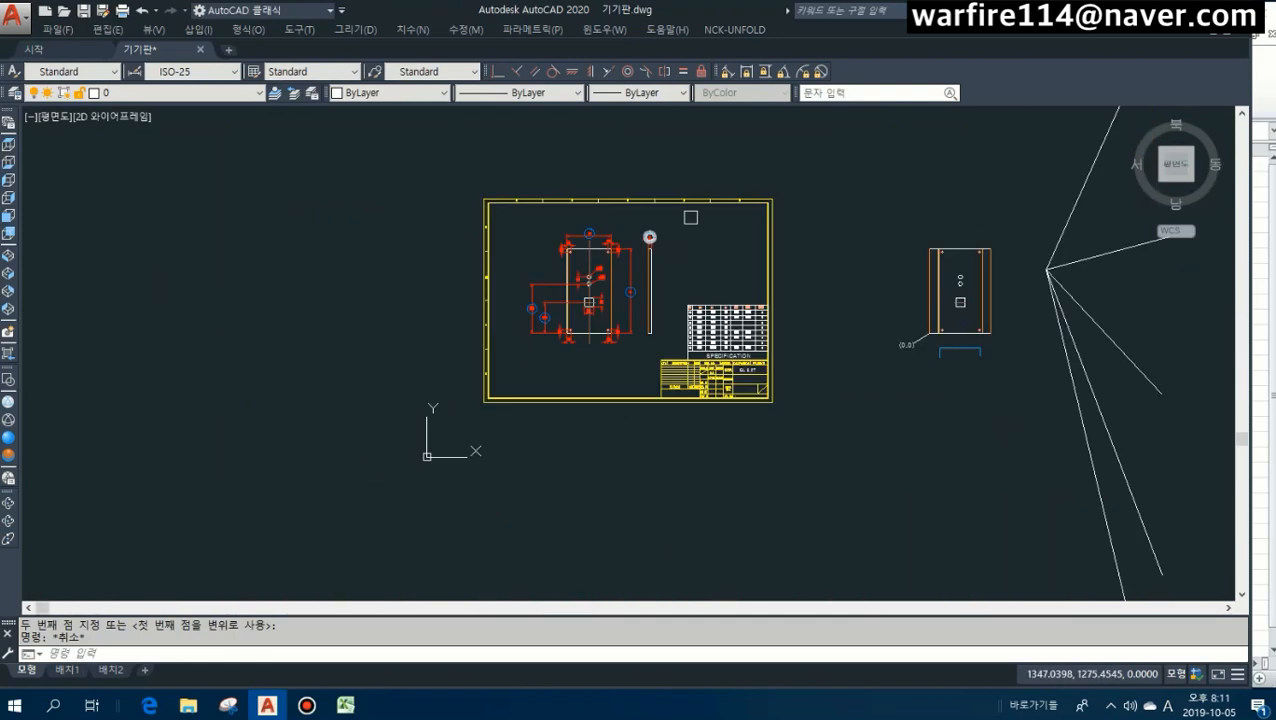
middle_click_drag(991, 179, 463, 438)
scroll(806, 212, "up", 2)
middle_click_drag(782, 253, 733, 368)
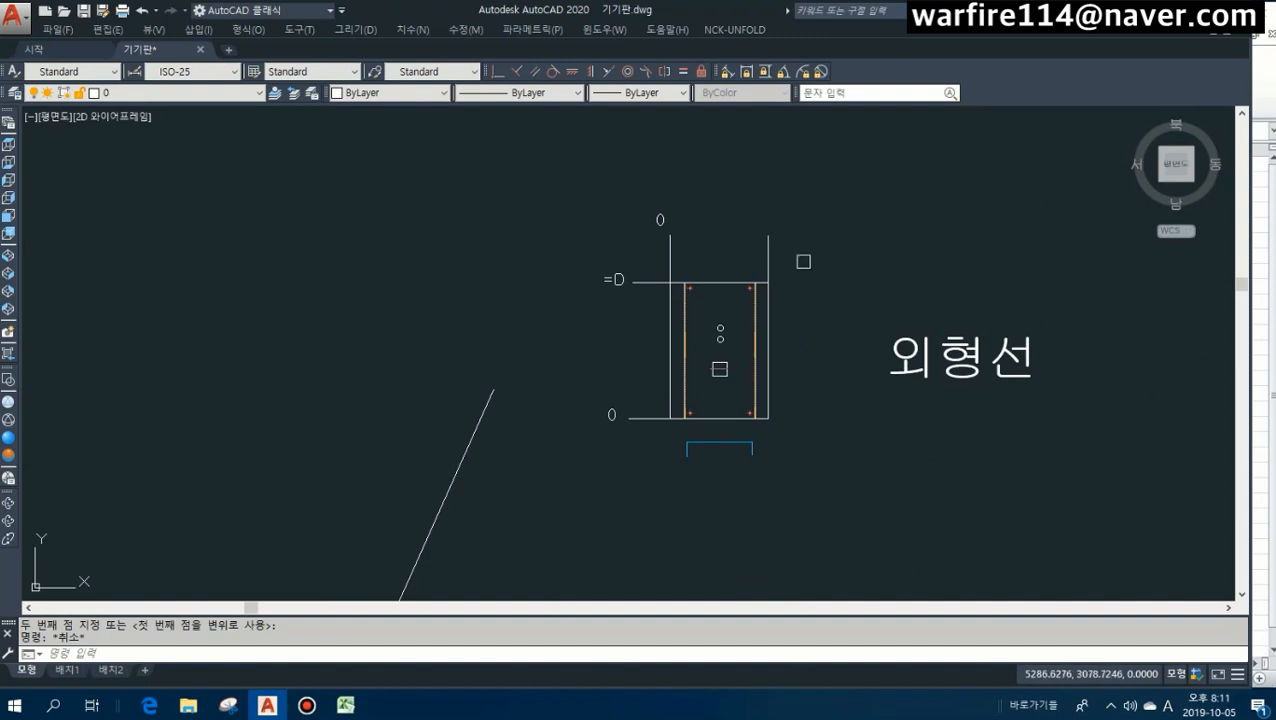
scroll(774, 258, "down", 6)
middle_click_drag(507, 415, 613, 332)
middle_click_drag(821, 222, 655, 282)
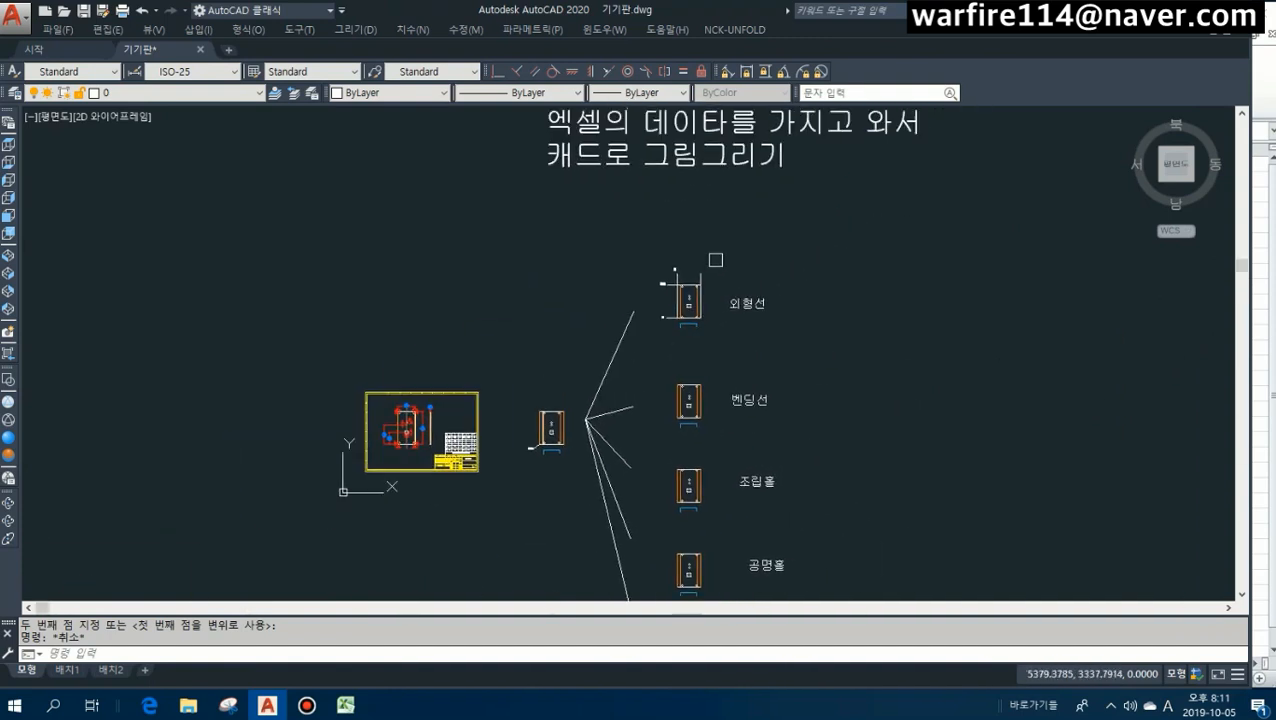
Add the text label 편연실 - K above the 외형선 plate copy.
scroll(652, 285, "up", 4)
type("TT")
key("Return")
left_click(661, 222)
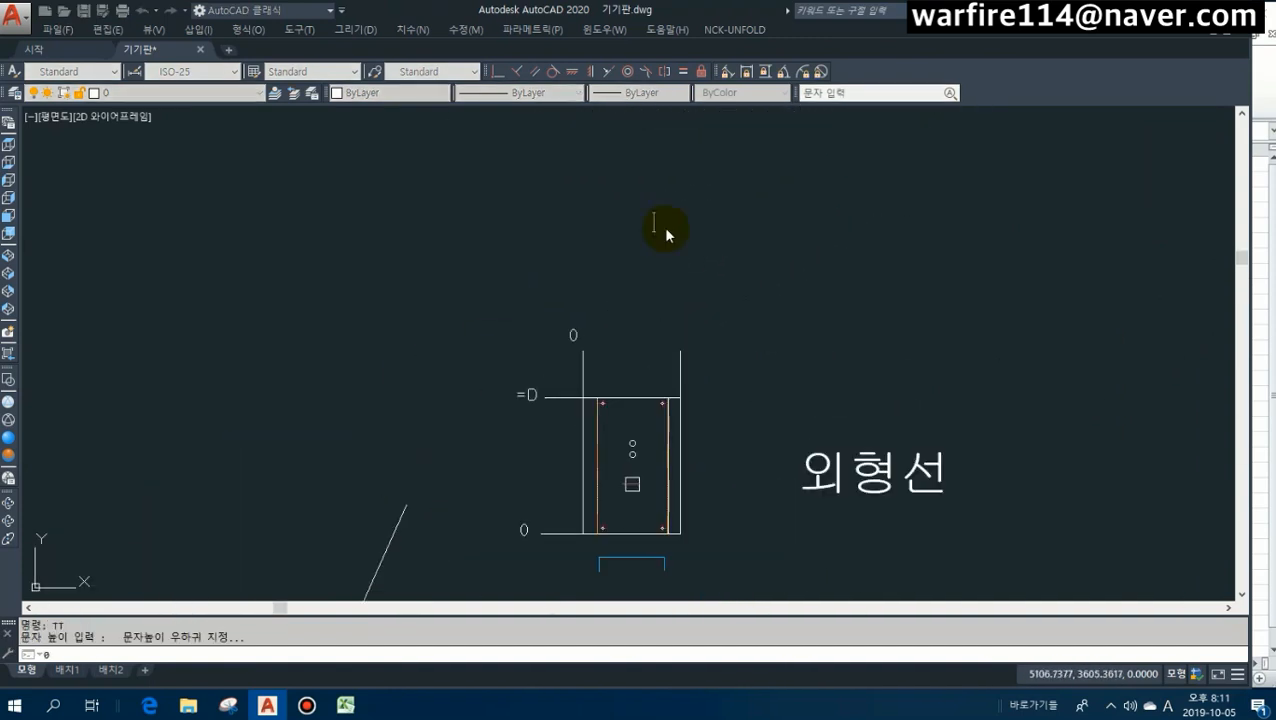
type("편연시")
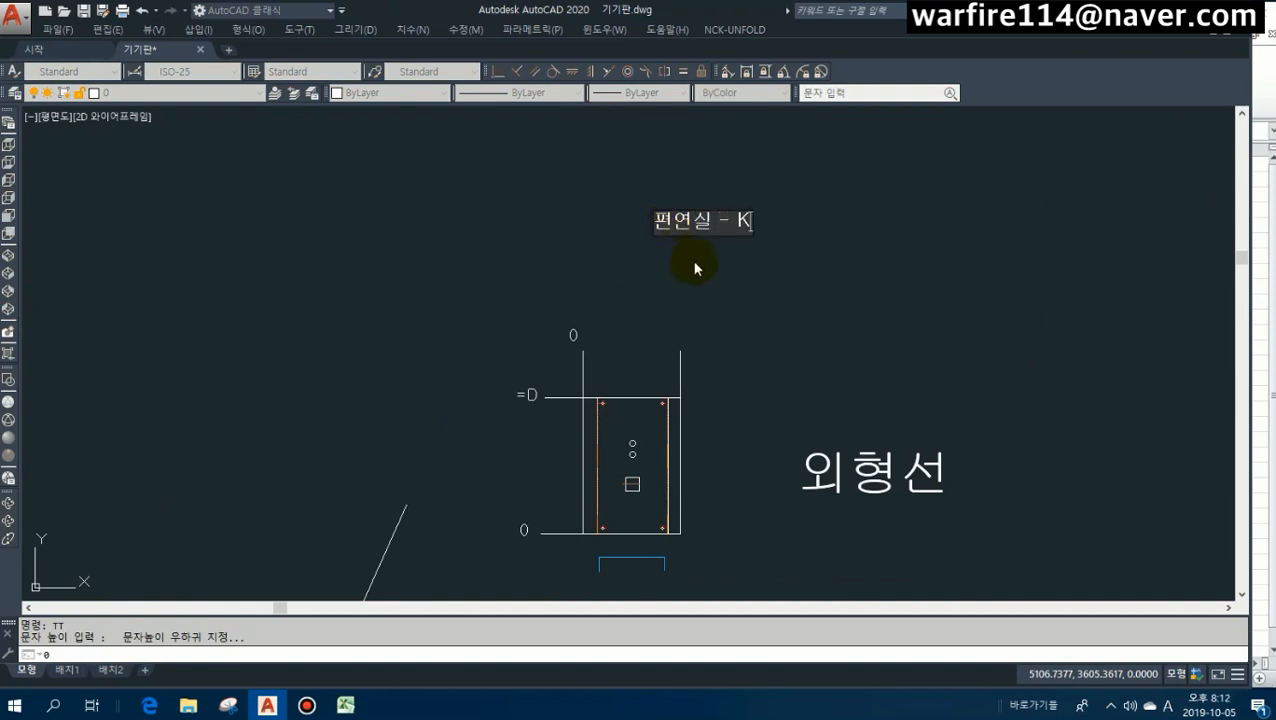
left_click(695, 262)
key("Escape")
type("m")
key("space")
left_click(689, 225)
key("space")
left_click(687, 236)
key("Escape")
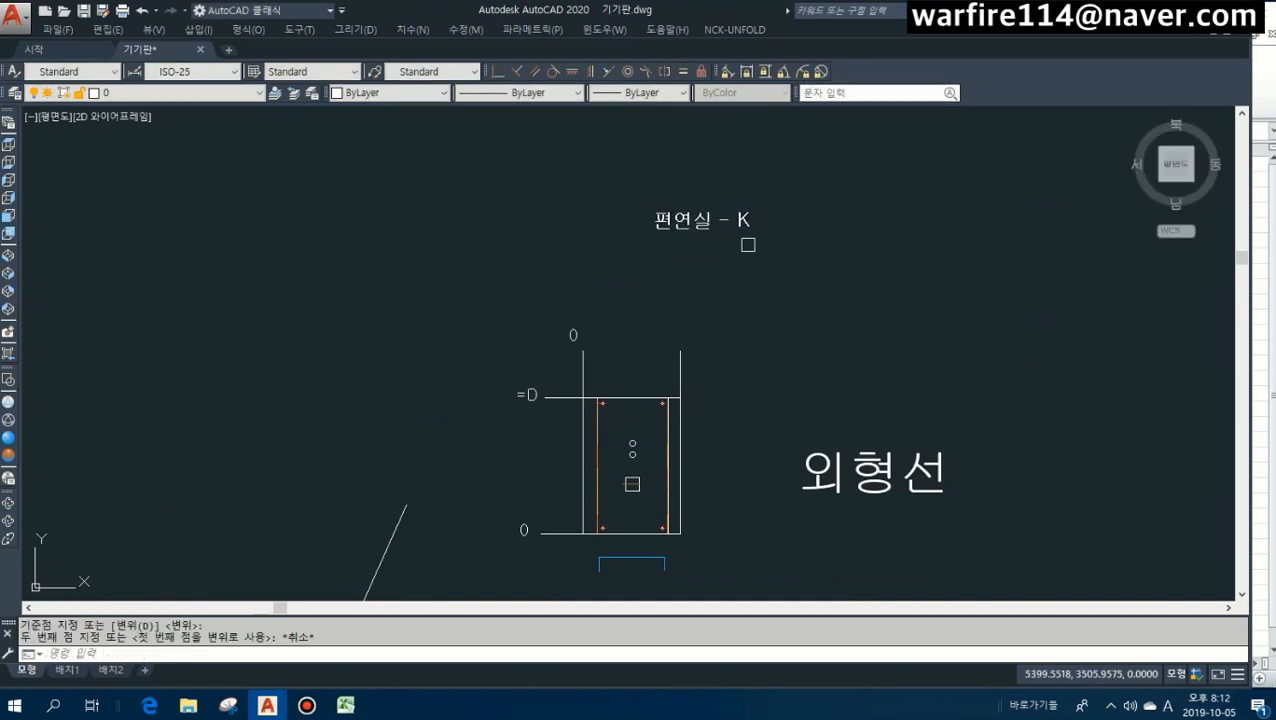
Correct the label above the plate to read 편연신 - K.
left_click(716, 236)
double_click(690, 228)
left_click(705, 222)
key("BackSpace")
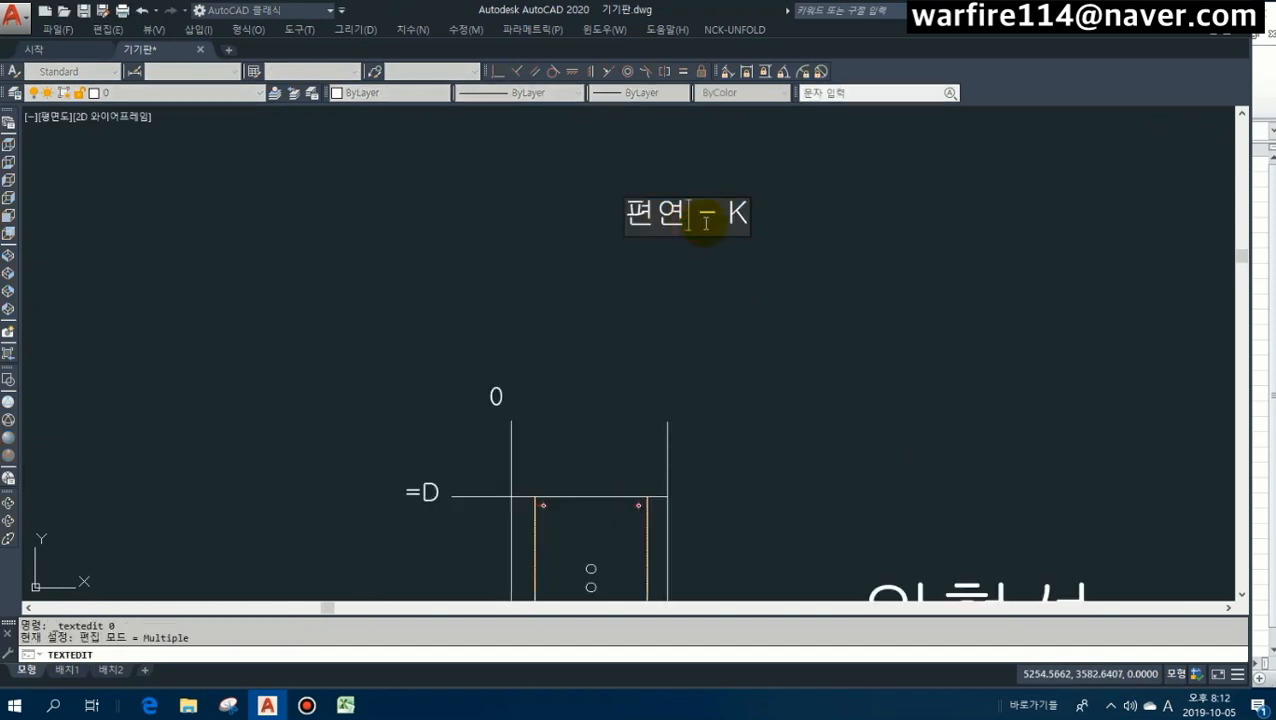
key("Hangul")
type("시")
left_click(835, 253)
scroll(834, 265, "down", 3)
key("Escape")
key("Escape")
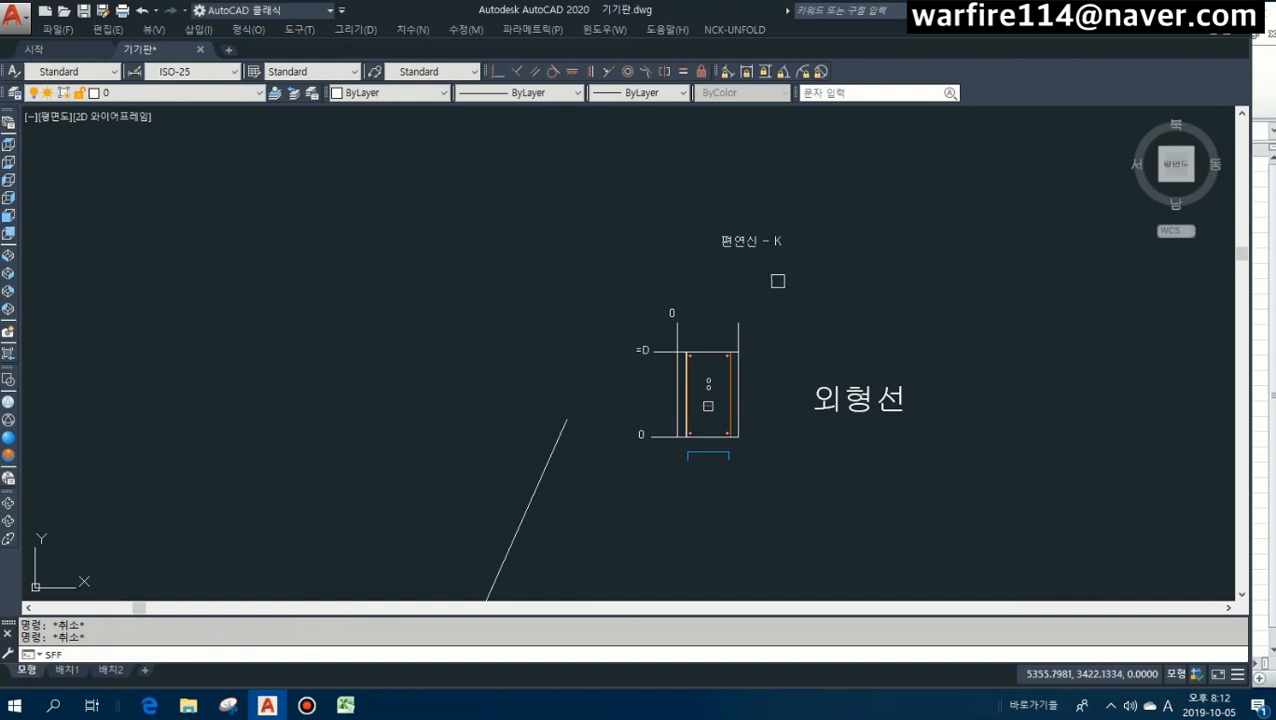
Enlarge the 편연신 - K label in several increments.
key("space")
left_click(763, 243)
key("space")
left_click(754, 263)
left_click(753, 263)
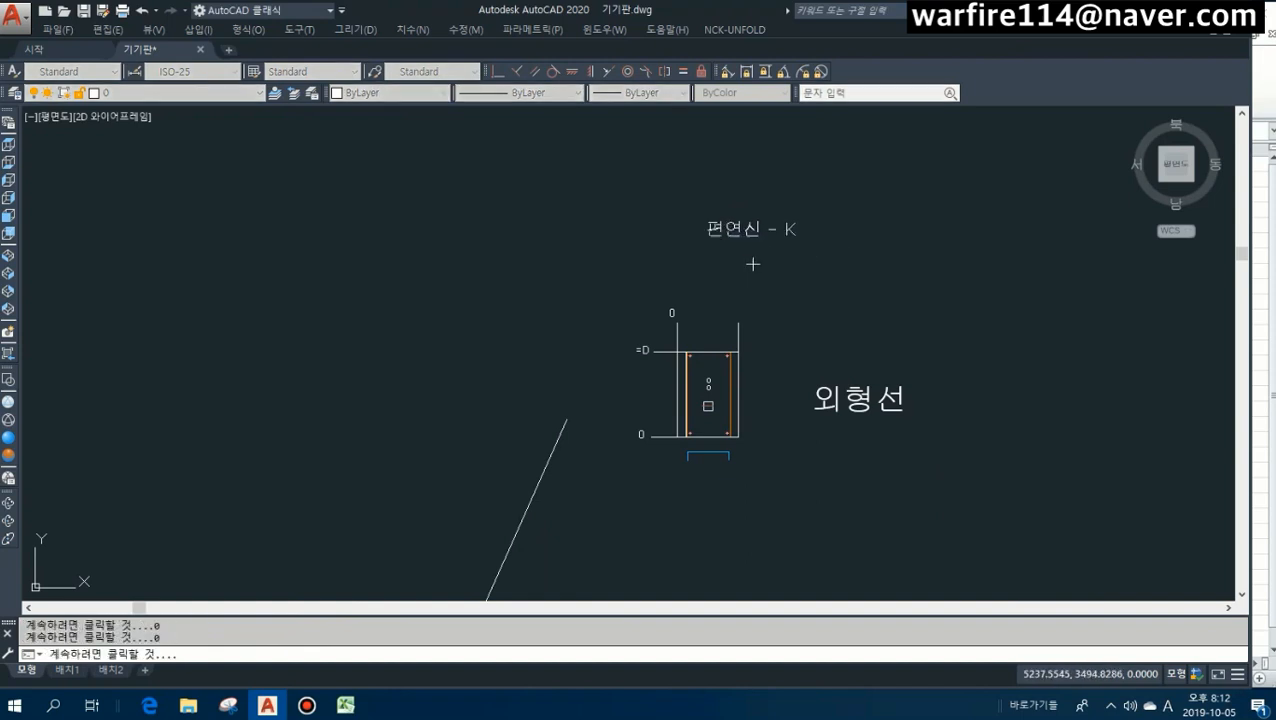
left_click(755, 263)
left_click(757, 264)
key("Escape")
Move the 편연신 - K label to the upper left of the plate with ortho mode turned off.
key("m")
key("space")
left_click(830, 265)
left_click(791, 217)
key("space")
left_click(791, 219)
key("F8")
left_click(618, 260)
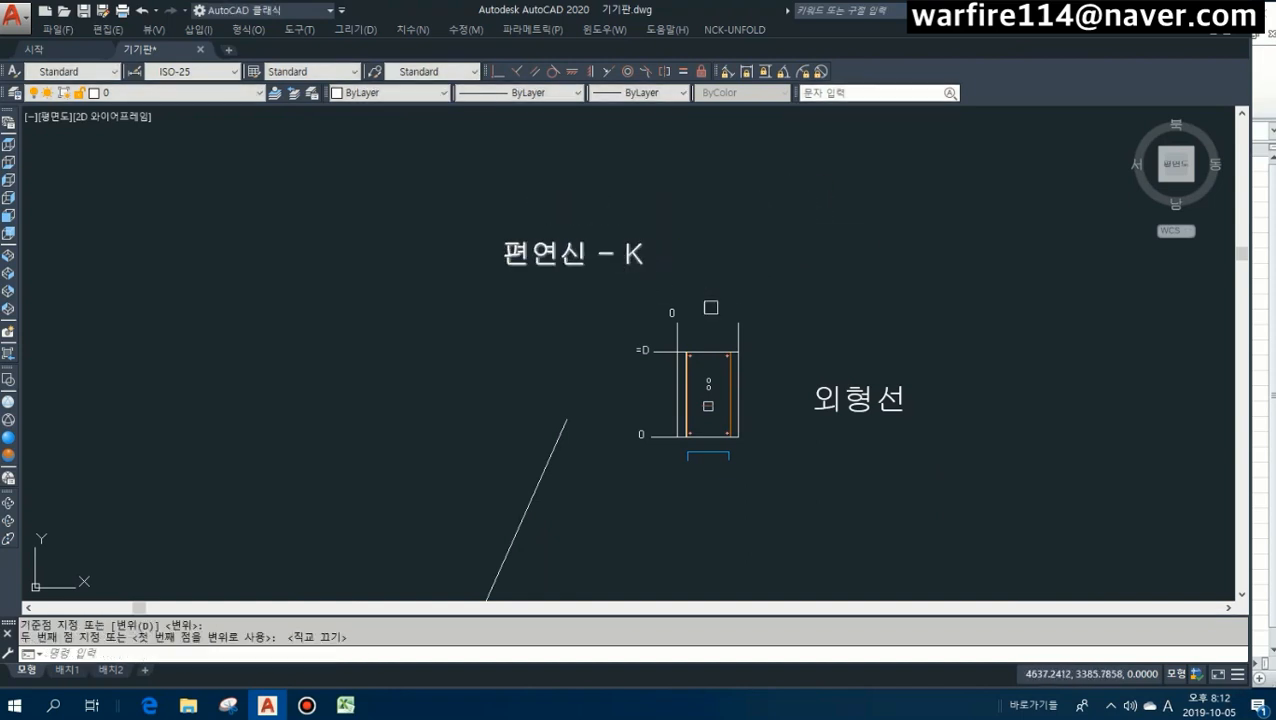
Copy the 0 label horizontally from the 외형선 plate's left vertical extension line to its right one.
scroll(731, 315, "up", 2)
type("co")
key("space")
left_click(631, 311)
key("space")
left_click(655, 272)
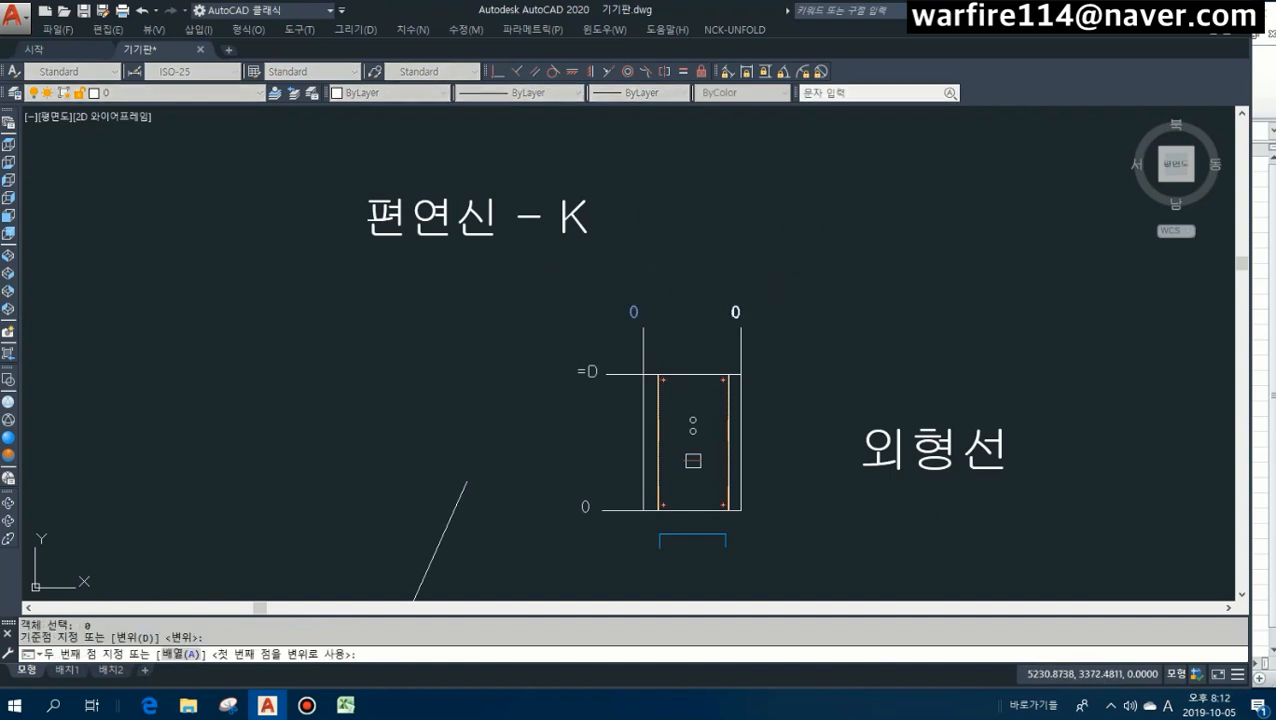
left_click(750, 276)
key("Escape")
key("Escape")
Change the copied 0 label above the right extension line to the formula =H+W+H-(4*K).
scroll(737, 326, "up", 2)
double_click(735, 301)
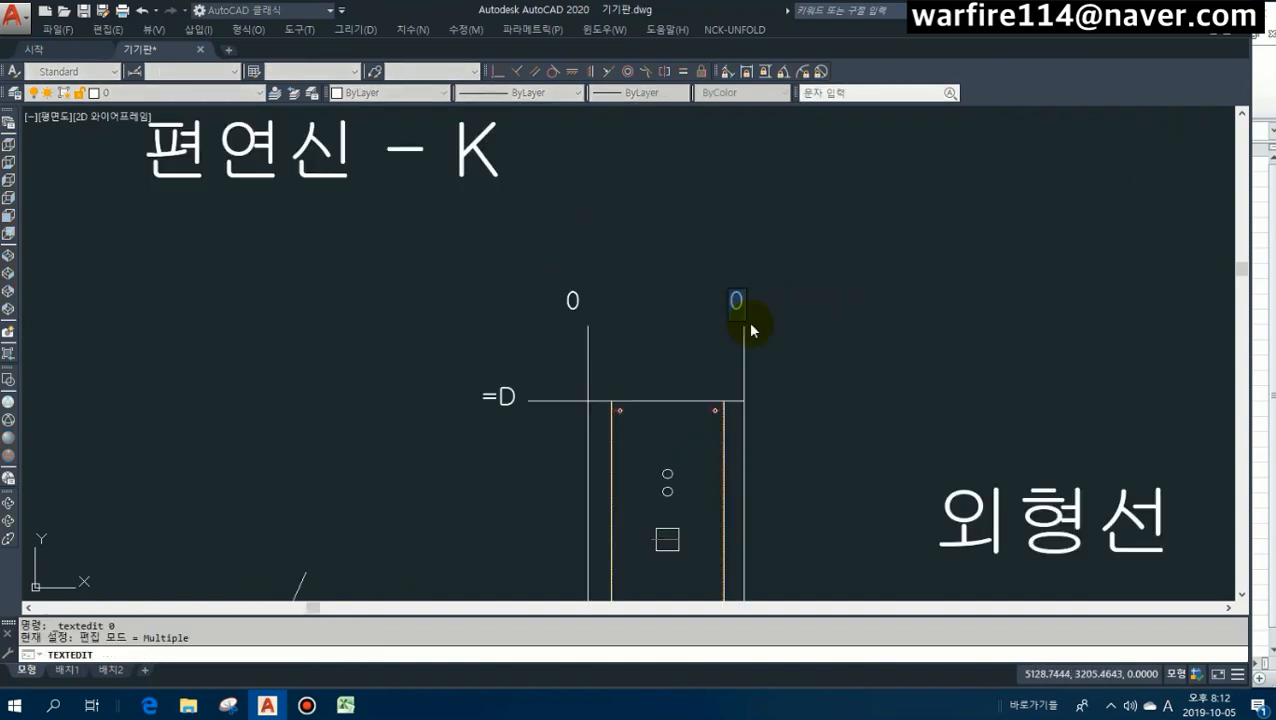
type("=H")
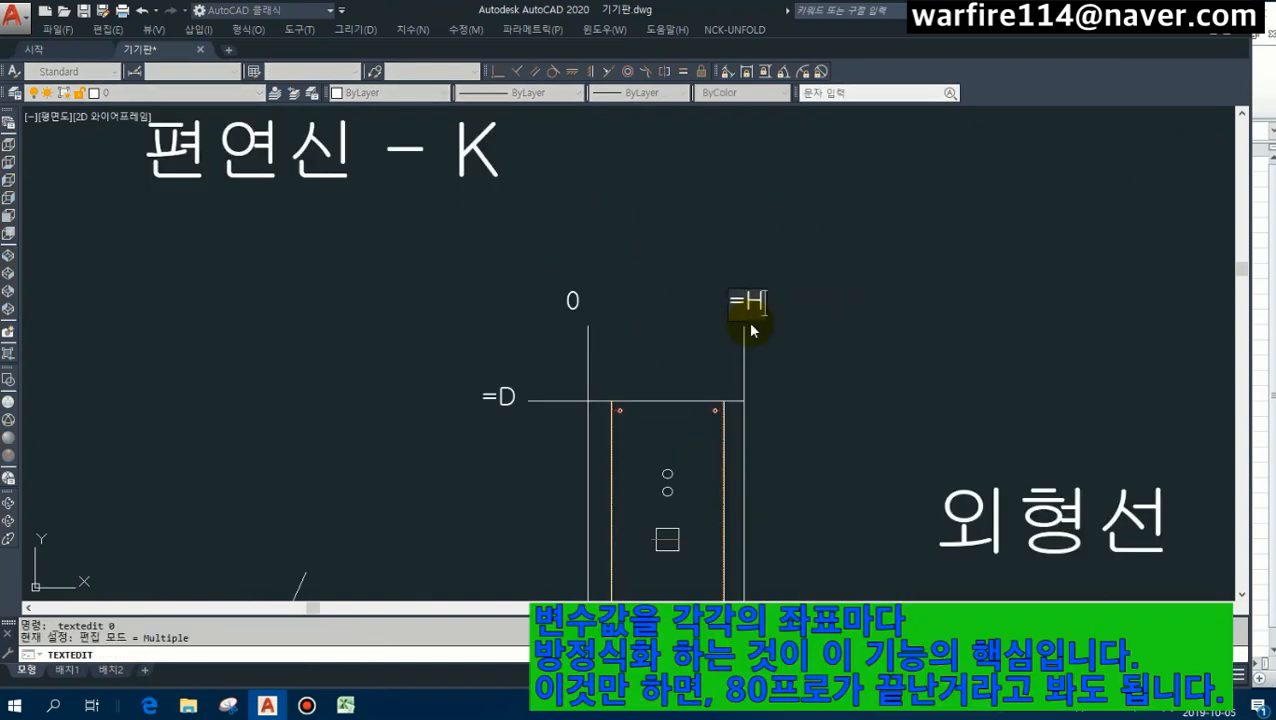
type("+W")
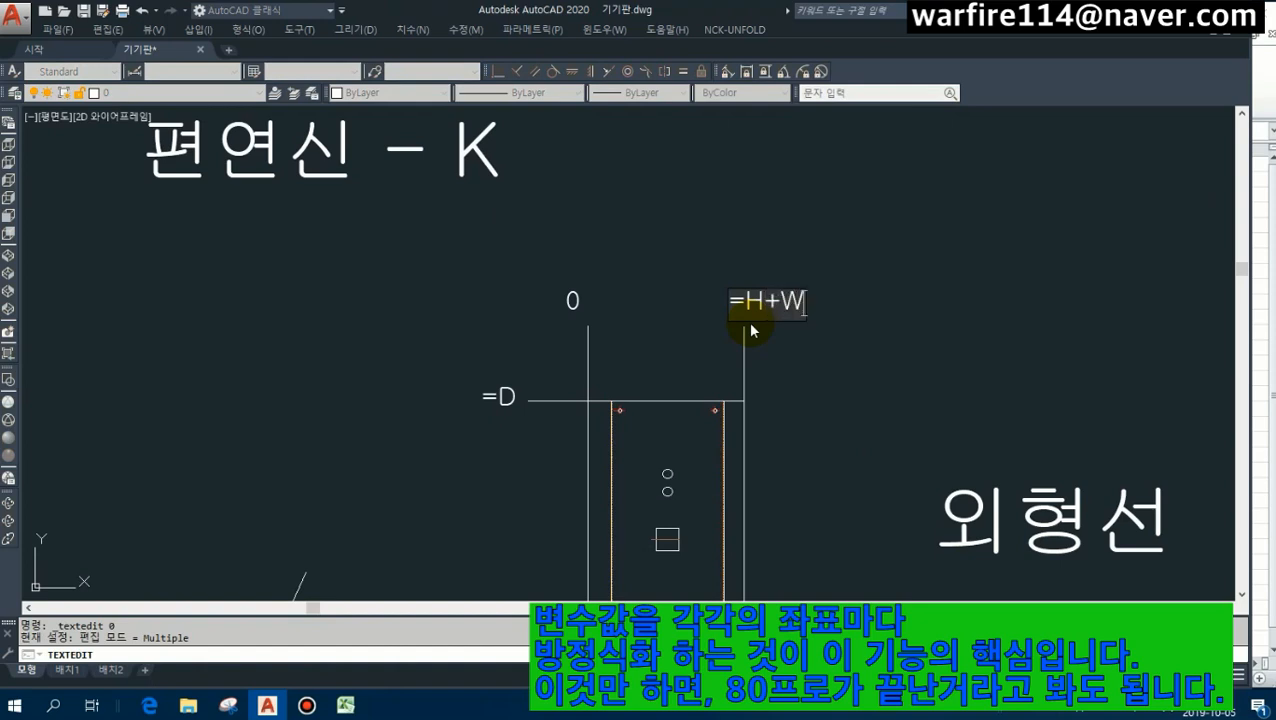
type("+H")
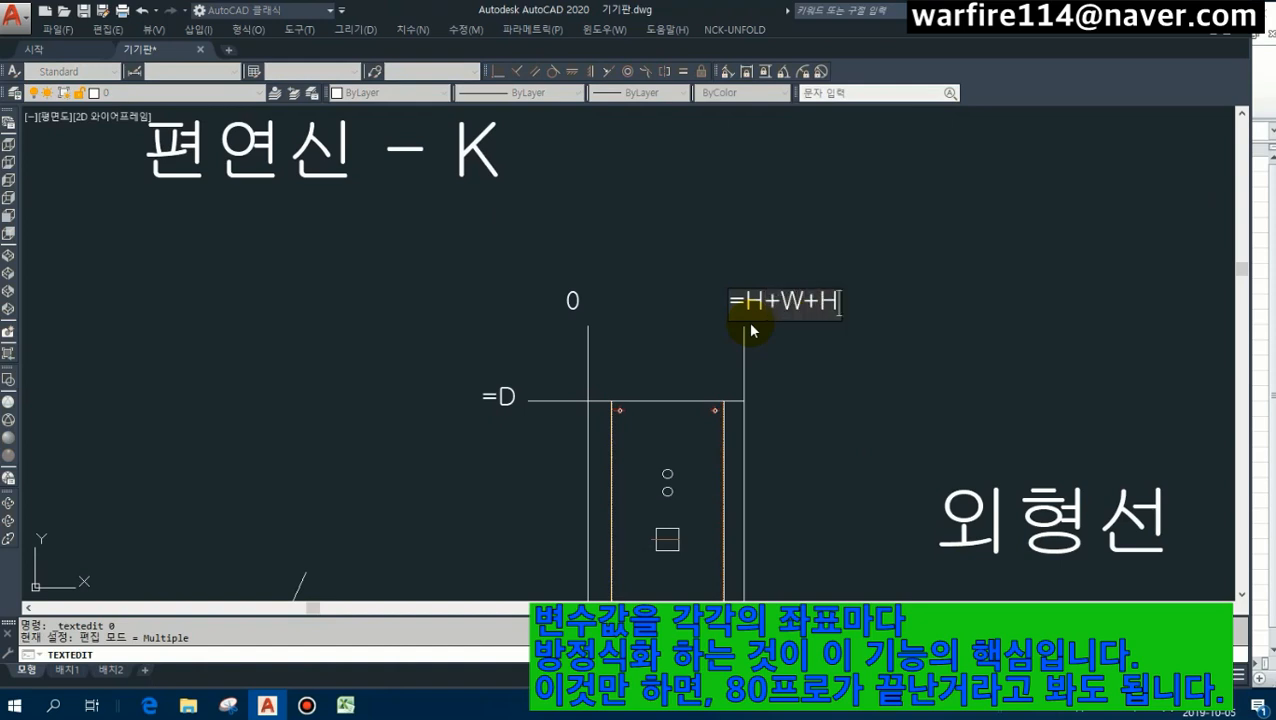
type("-()")
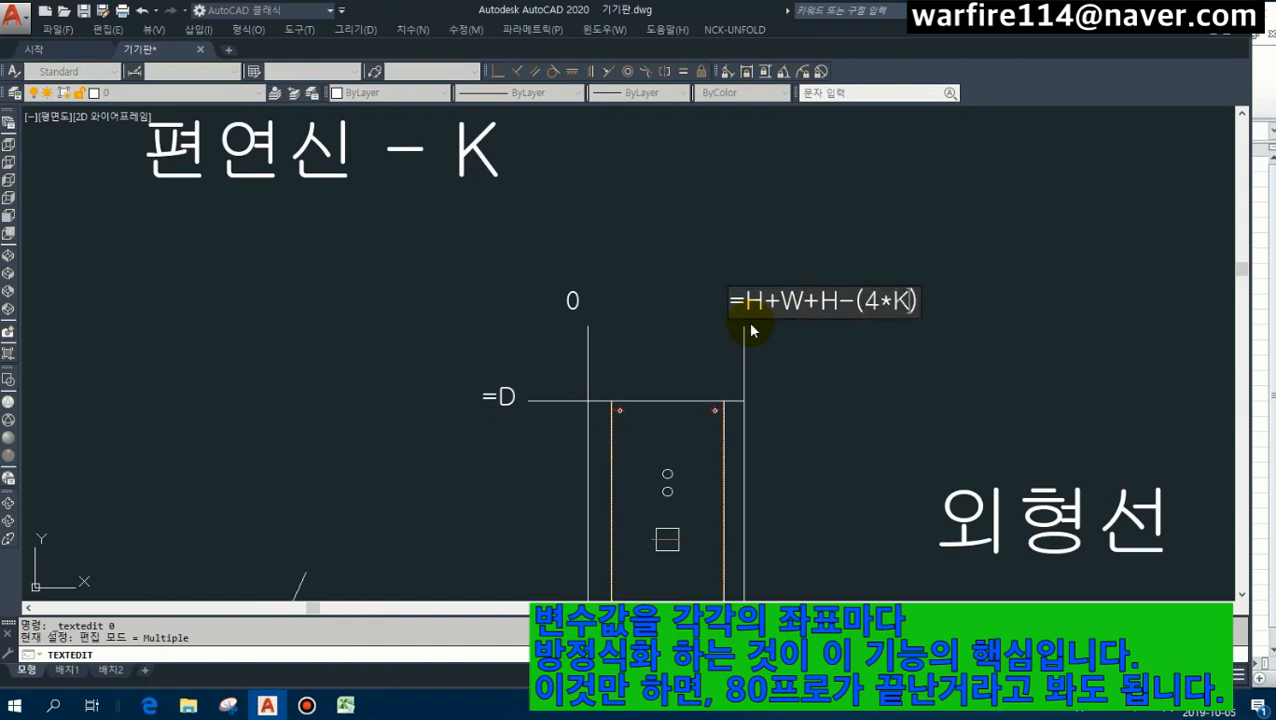
key("Return")
key("Escape")
Move the =H+W+H-(4*K) label slightly left so it sits over the right extension line.
scroll(821, 332, "down", 2)
key("m")
key("space")
left_click(825, 311)
key("space")
left_click(811, 374)
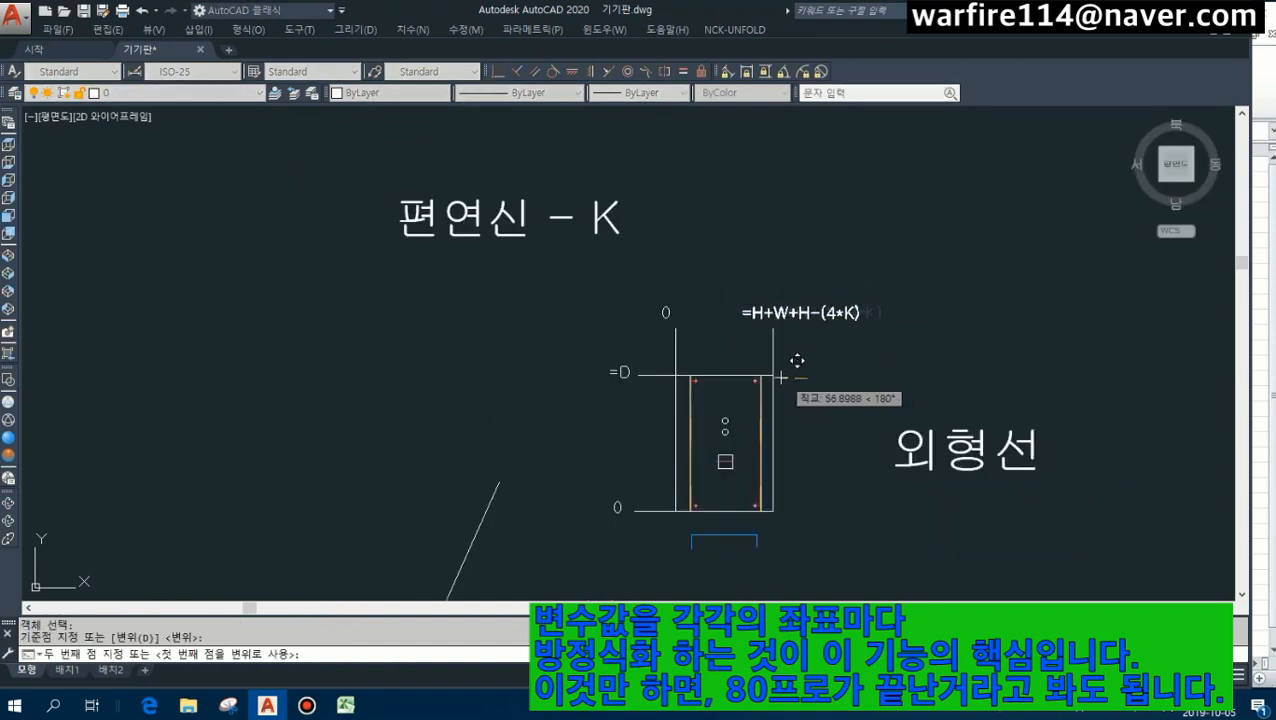
left_click(779, 377)
key("Escape")
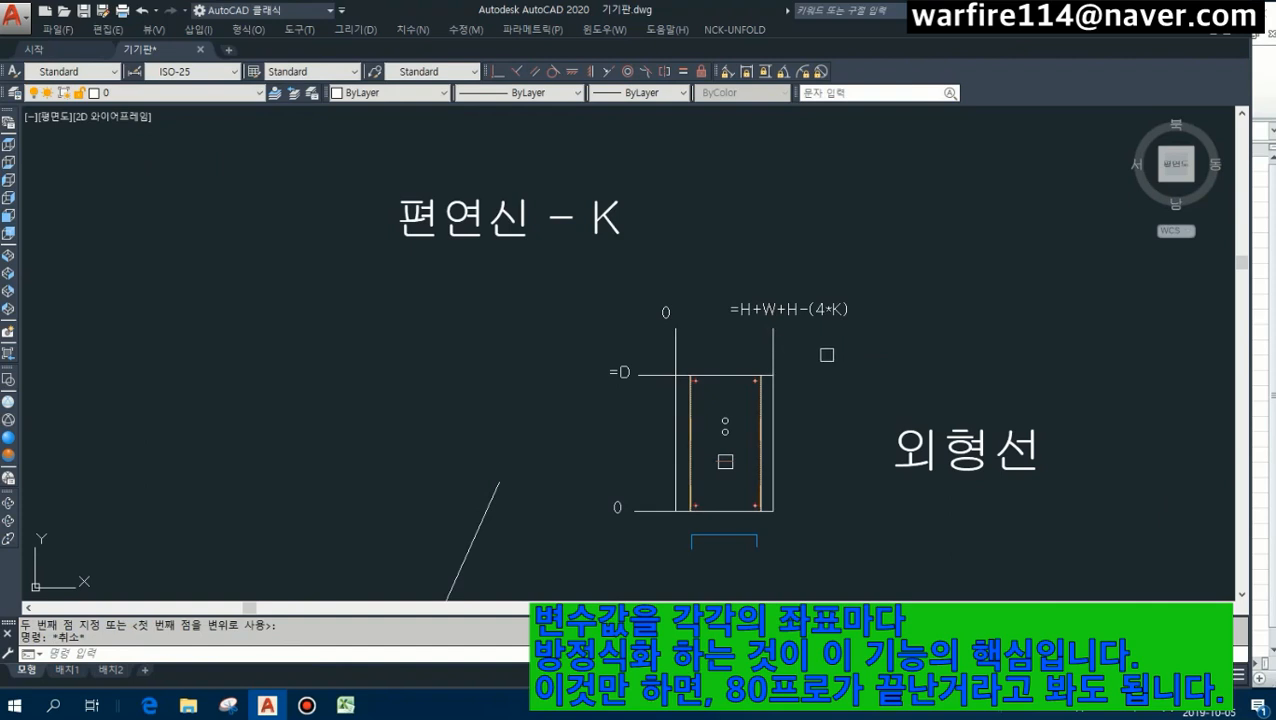
Examine the outer contour of the 외형선 plate against its coordinate labels by highlighting its outline lines.
middle_click_drag(826, 354, 742, 312)
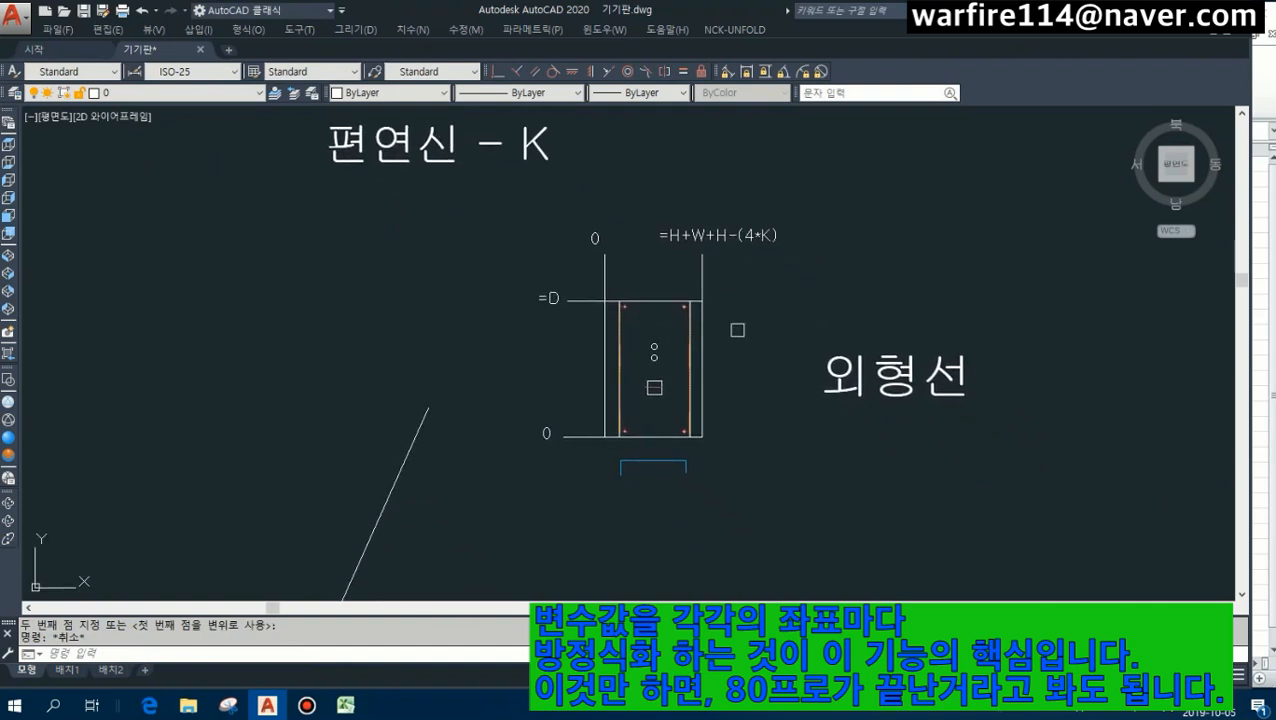
scroll(740, 350, "down", 1)
scroll(720, 320, "up", 1)
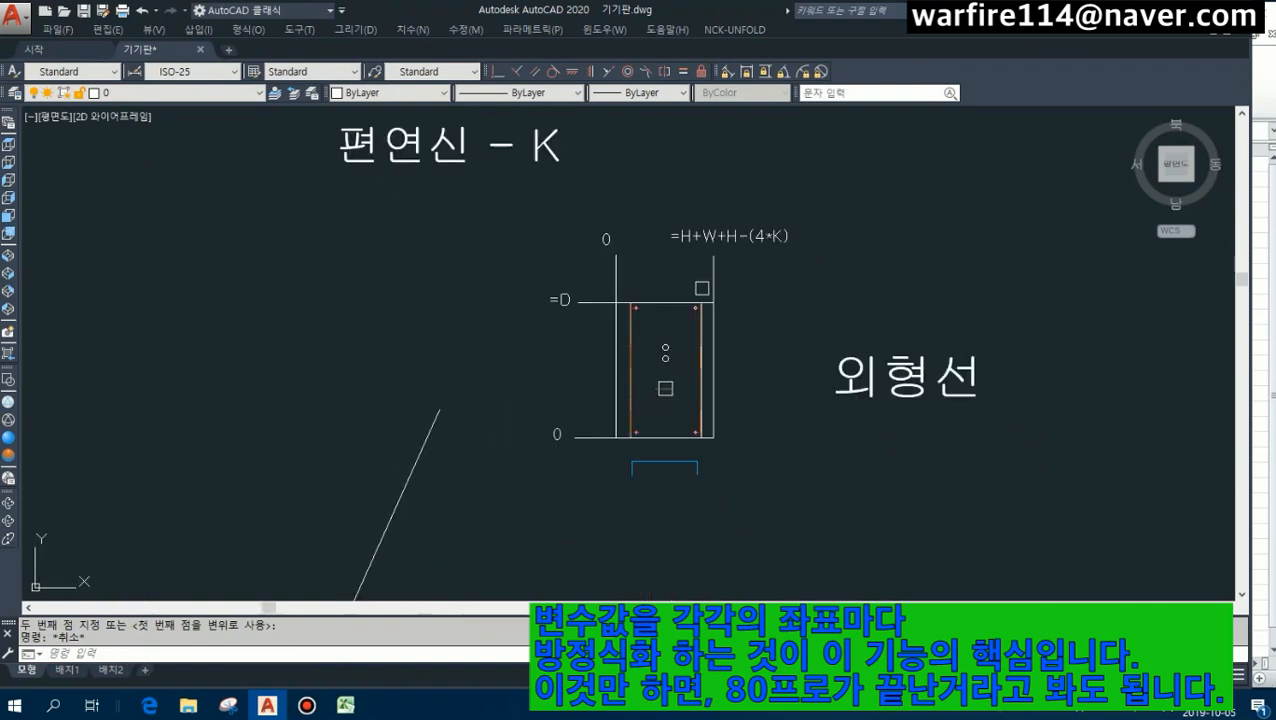
scroll(630, 311, "up", 2)
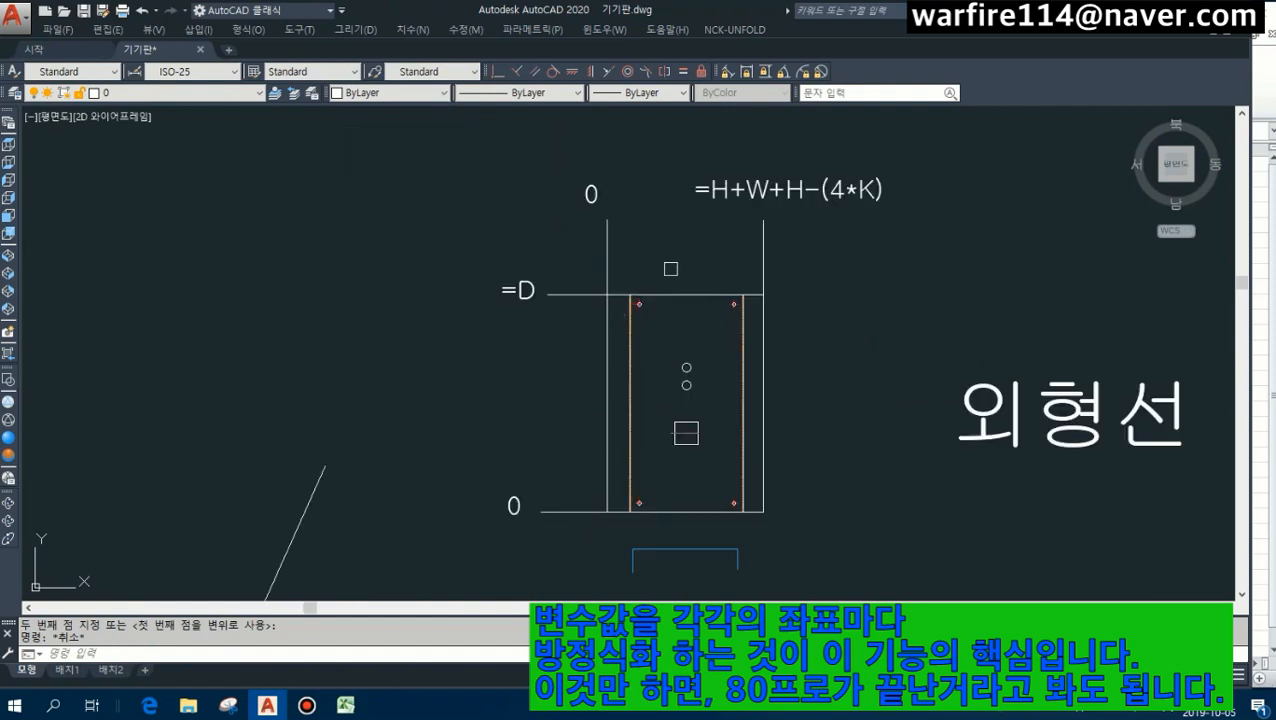
left_click(607, 342)
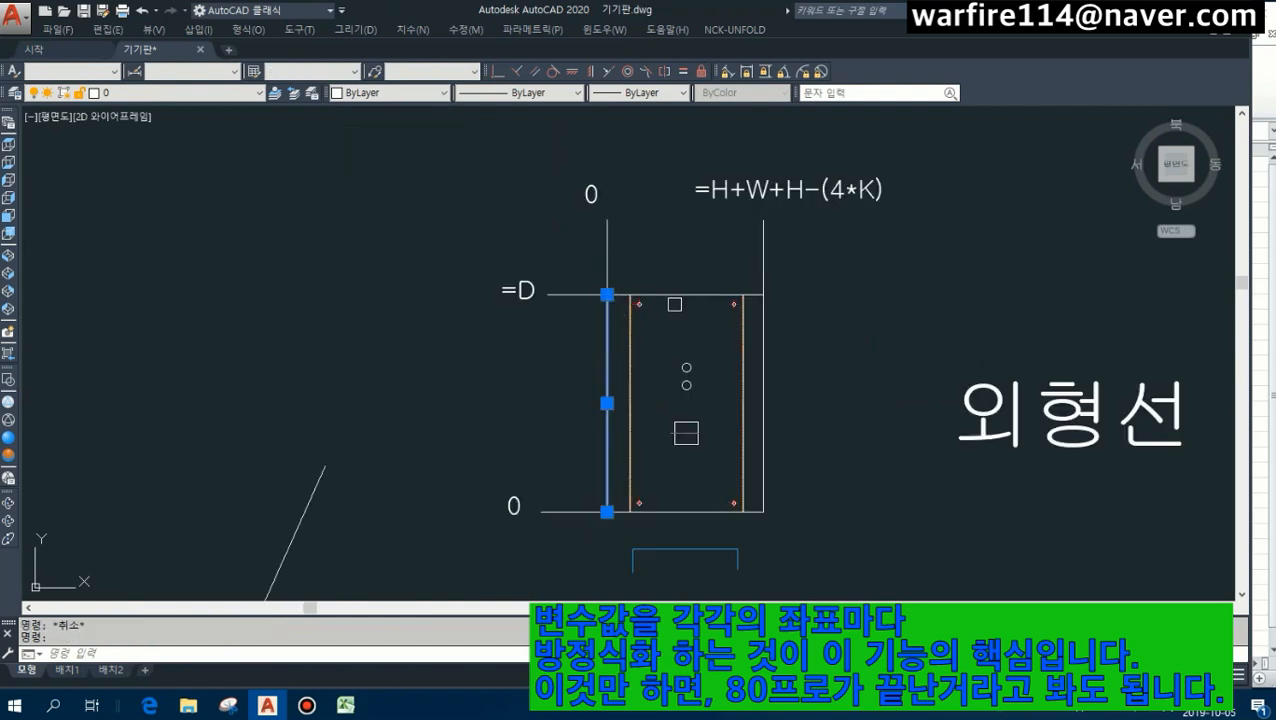
left_click(763, 399)
left_click(710, 513)
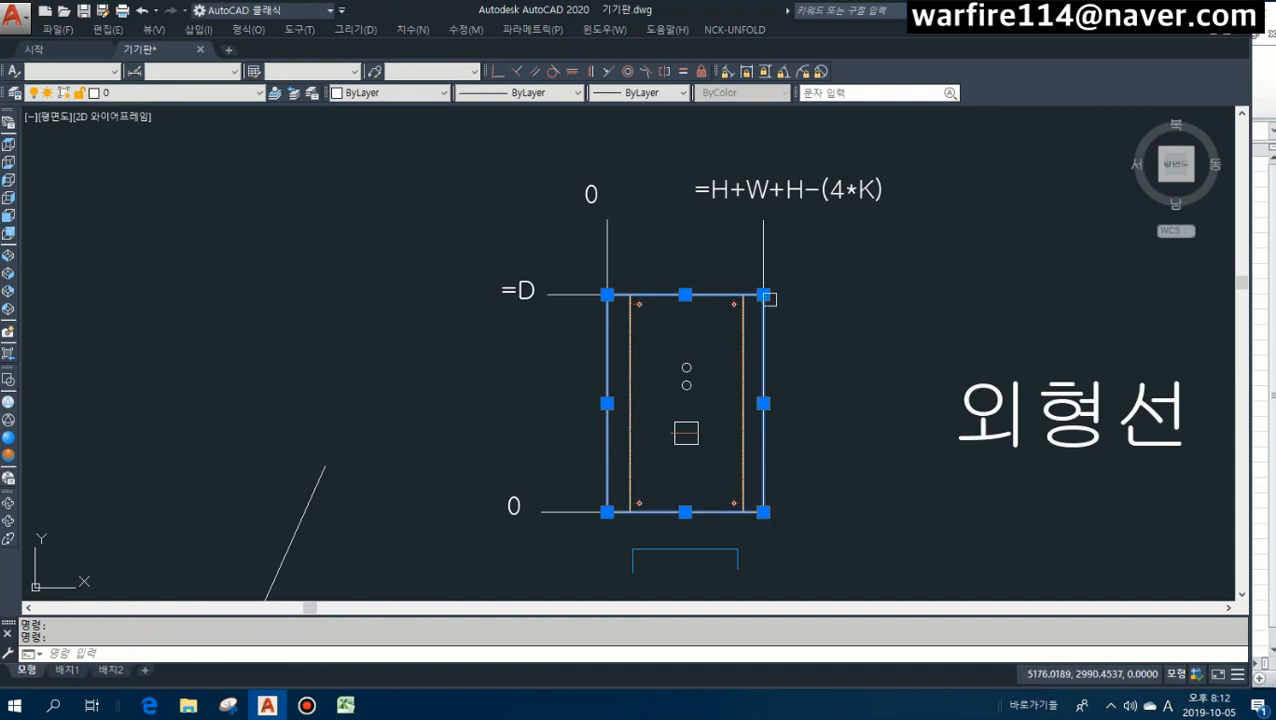
key("Escape")
key("Escape")
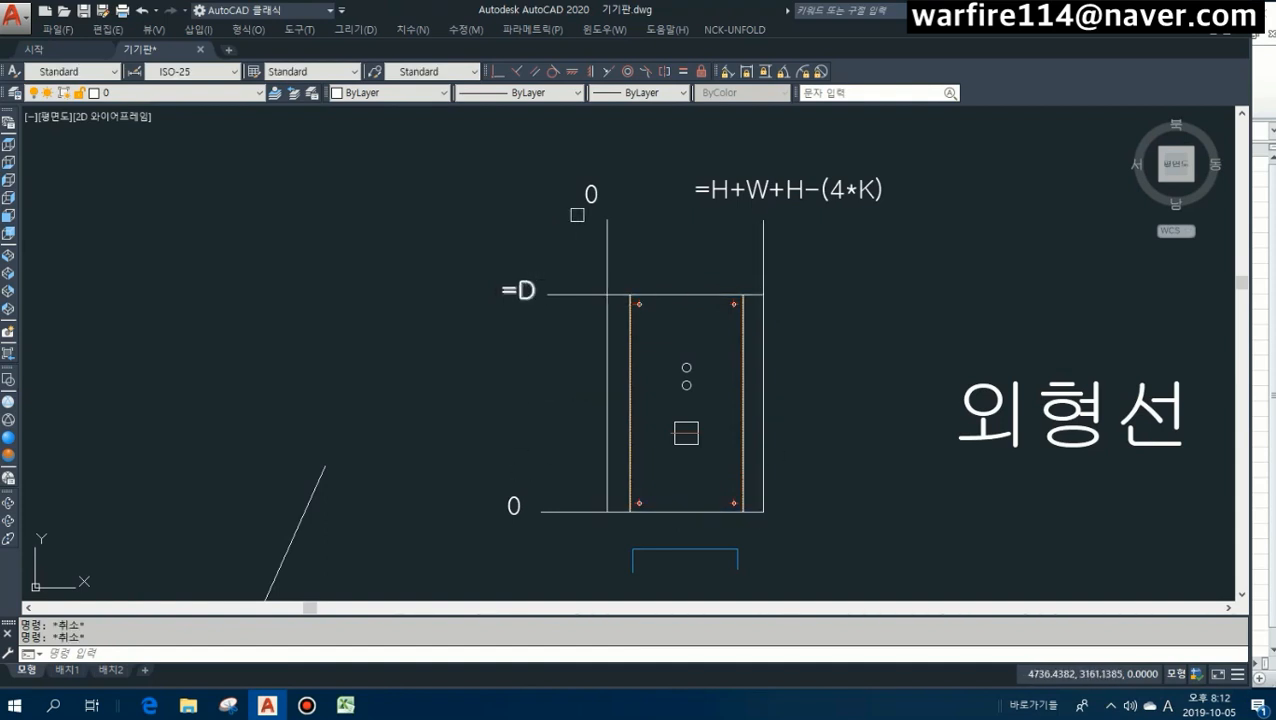
scroll(660, 275, "down", 7)
middle_click_drag(645, 370, 645, 285)
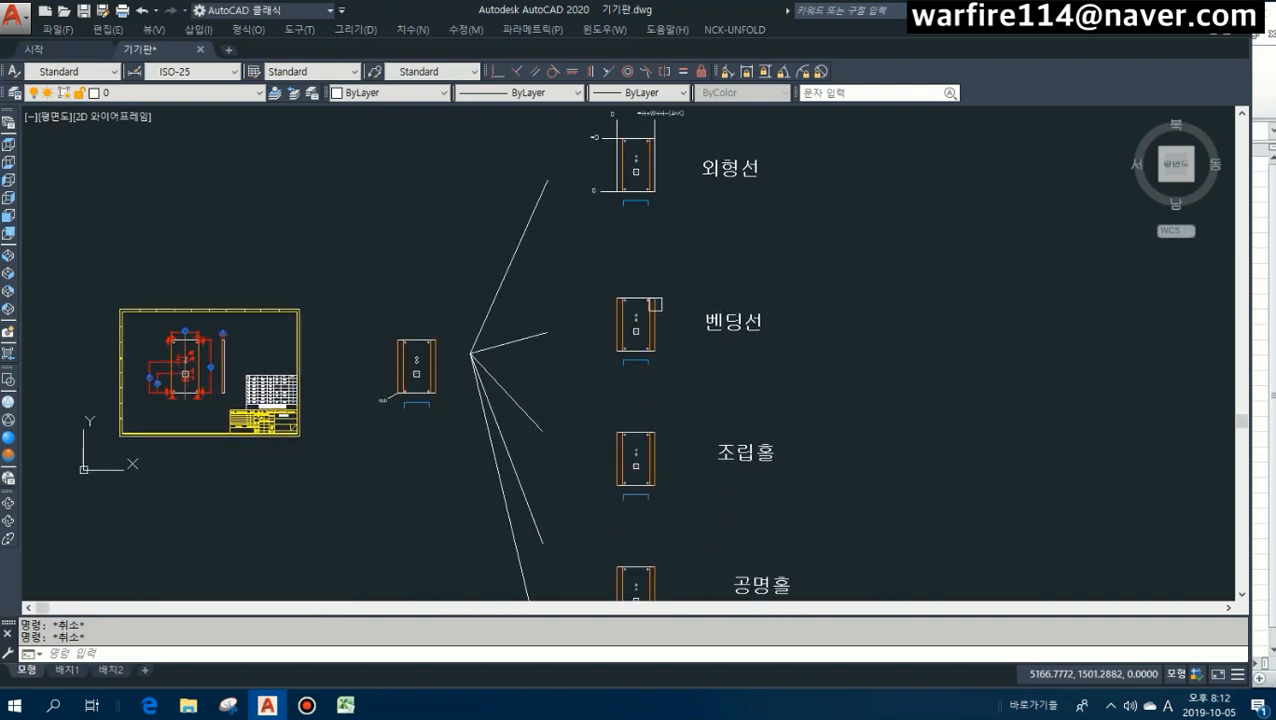
scroll(640, 288, "up", 2)
scroll(597, 370, "up", 4)
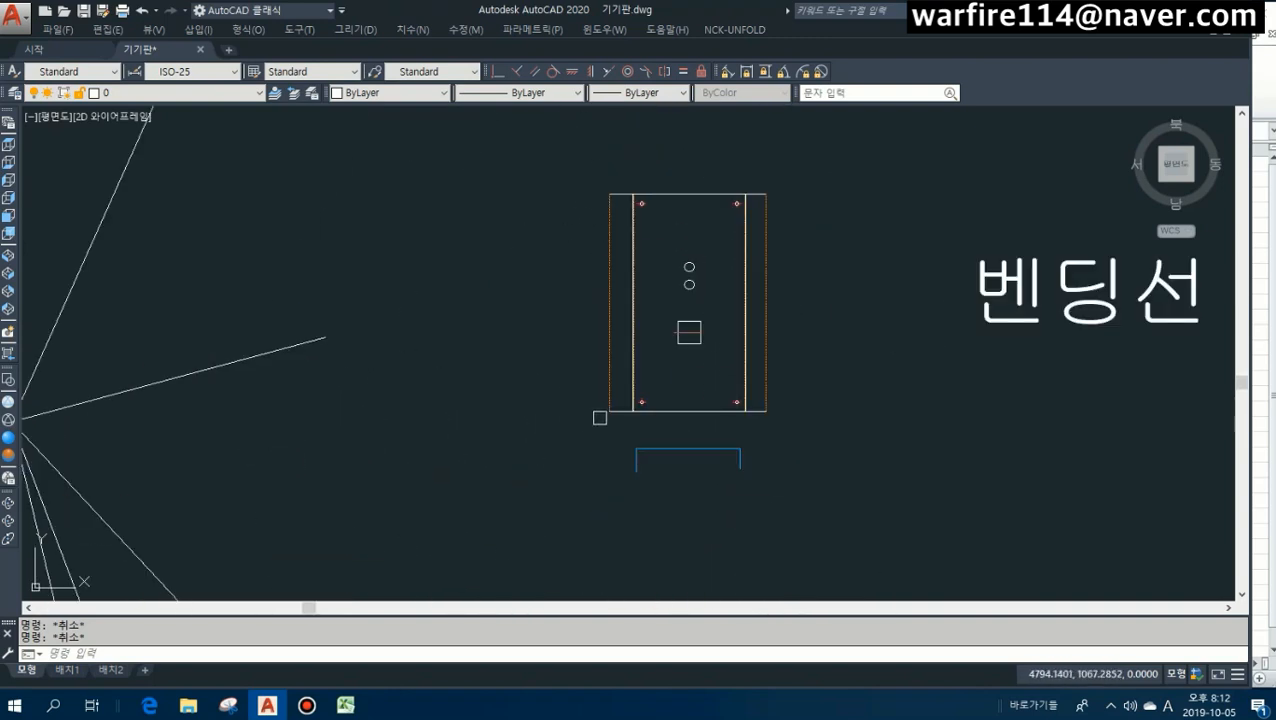
type("di")
key("Return")
key("Escape")
key("Escape")
Erase the orange dashed lines running beside the inner bend lines of the 벤딩선 plate copy.
scroll(633, 346, "up", 4)
type("e")
key("Return")
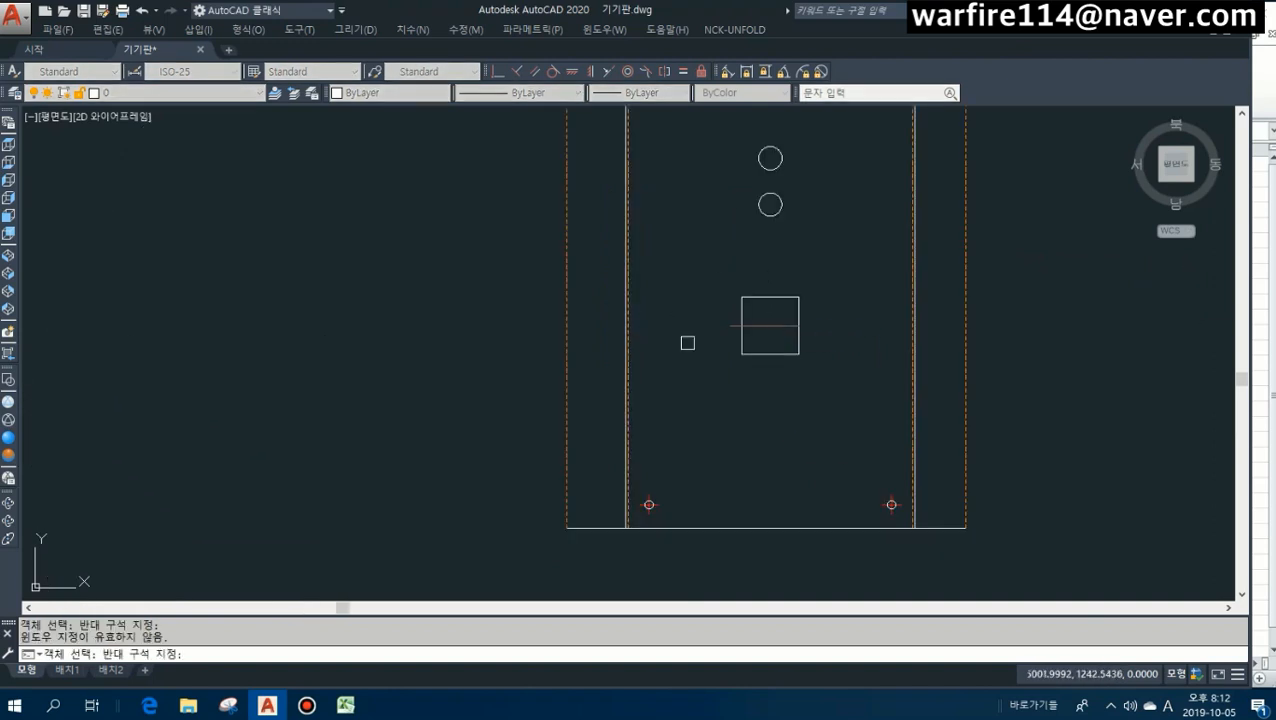
left_click(625, 329)
key("Escape")
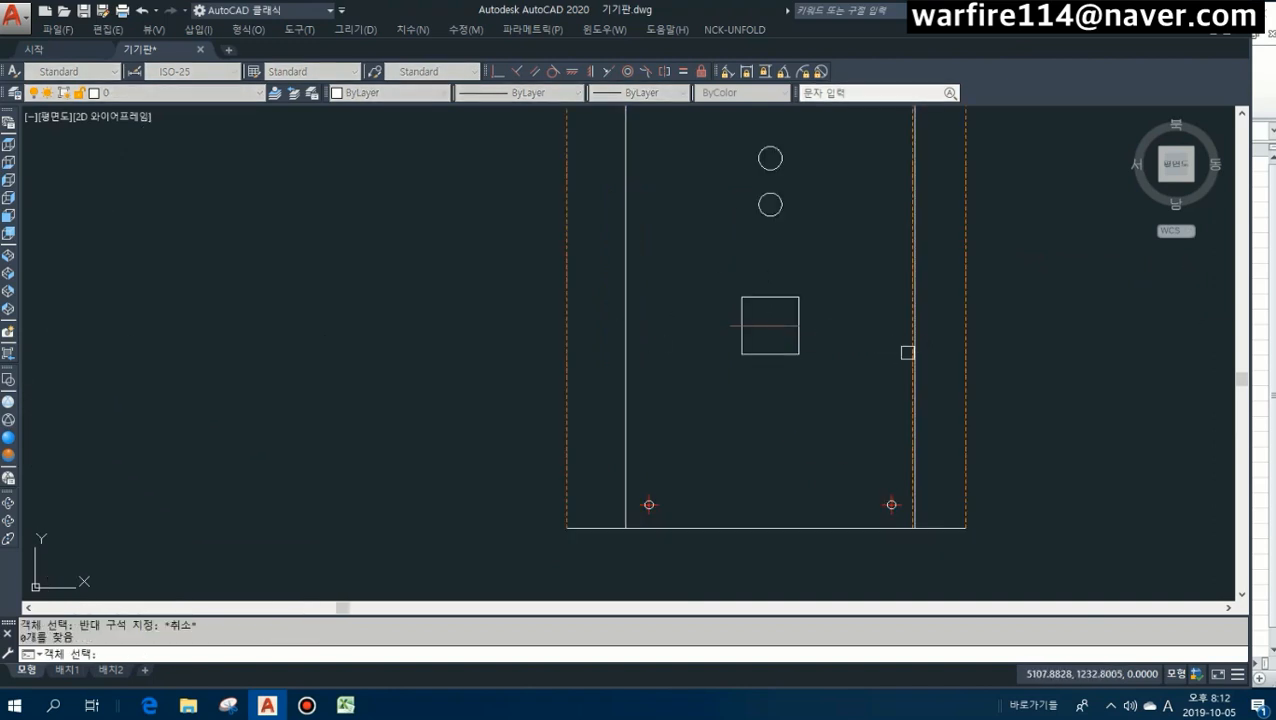
Change the two inner bend lines of the 벤딩선 plate to the df layer.
type("df")
key("Return")
scroll(900, 362, "down", 2)
left_click(924, 397)
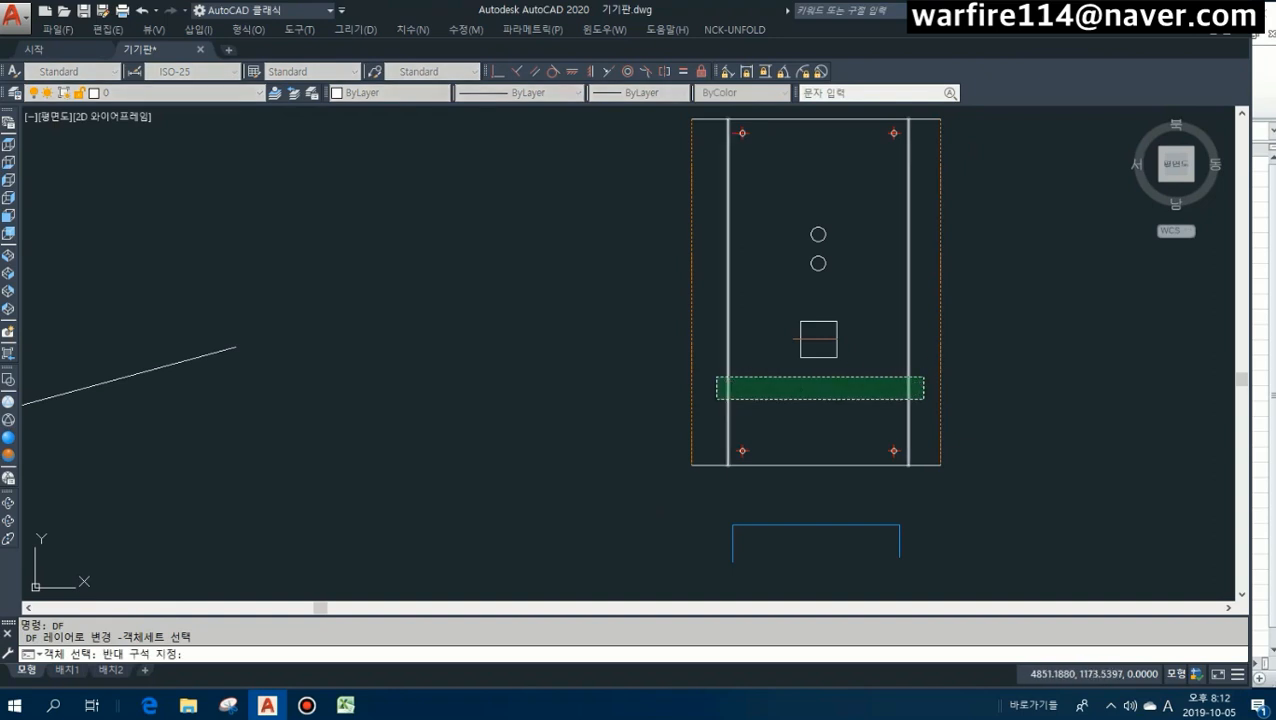
left_click(720, 374)
key("Return")
scroll(726, 370, "down", 2)
key("Escape")
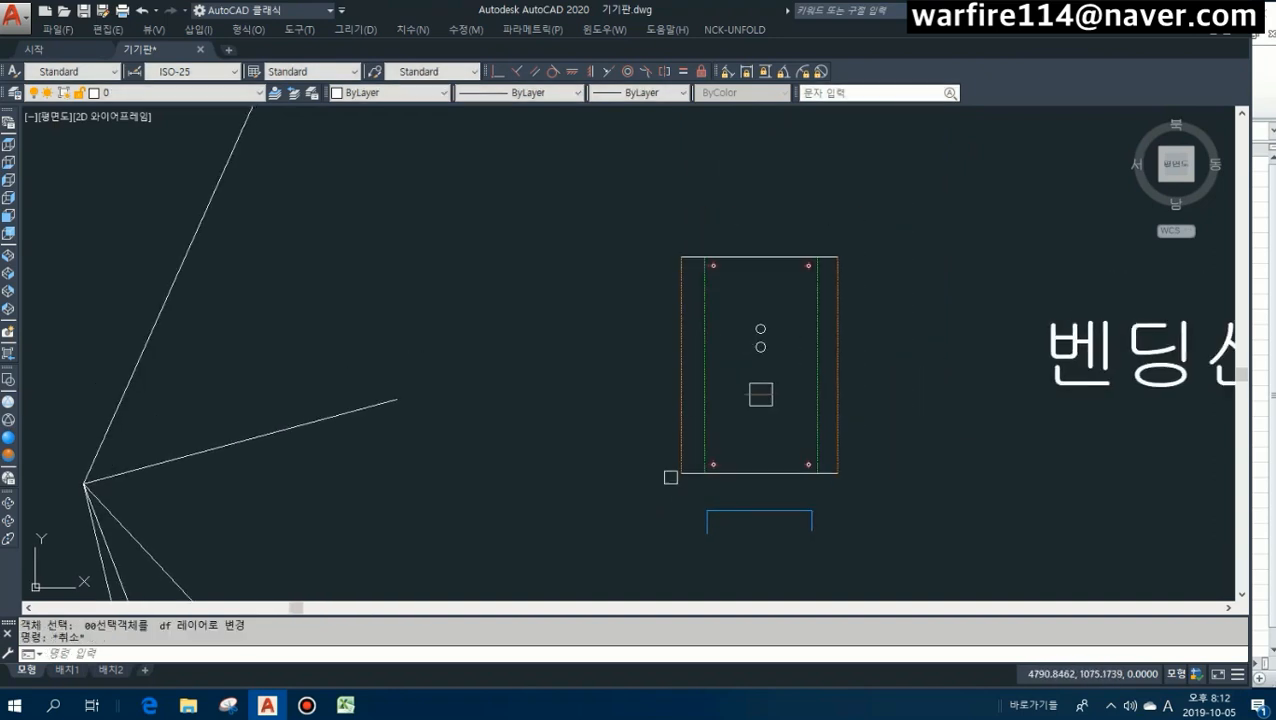
Draw horizontal extension lines about 186 units long leftward from the 벤딩선 plate's lower and upper left corners.
type("l")
key("Return")
left_click(680, 473)
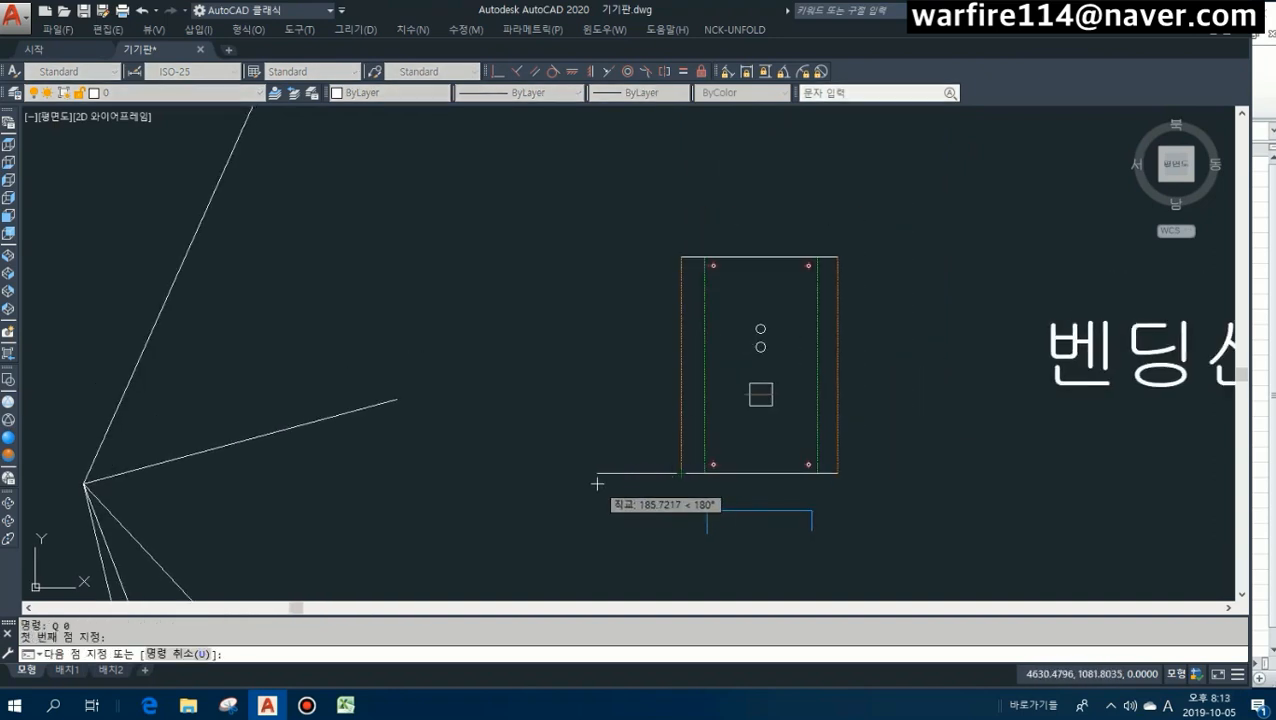
left_click(597, 484)
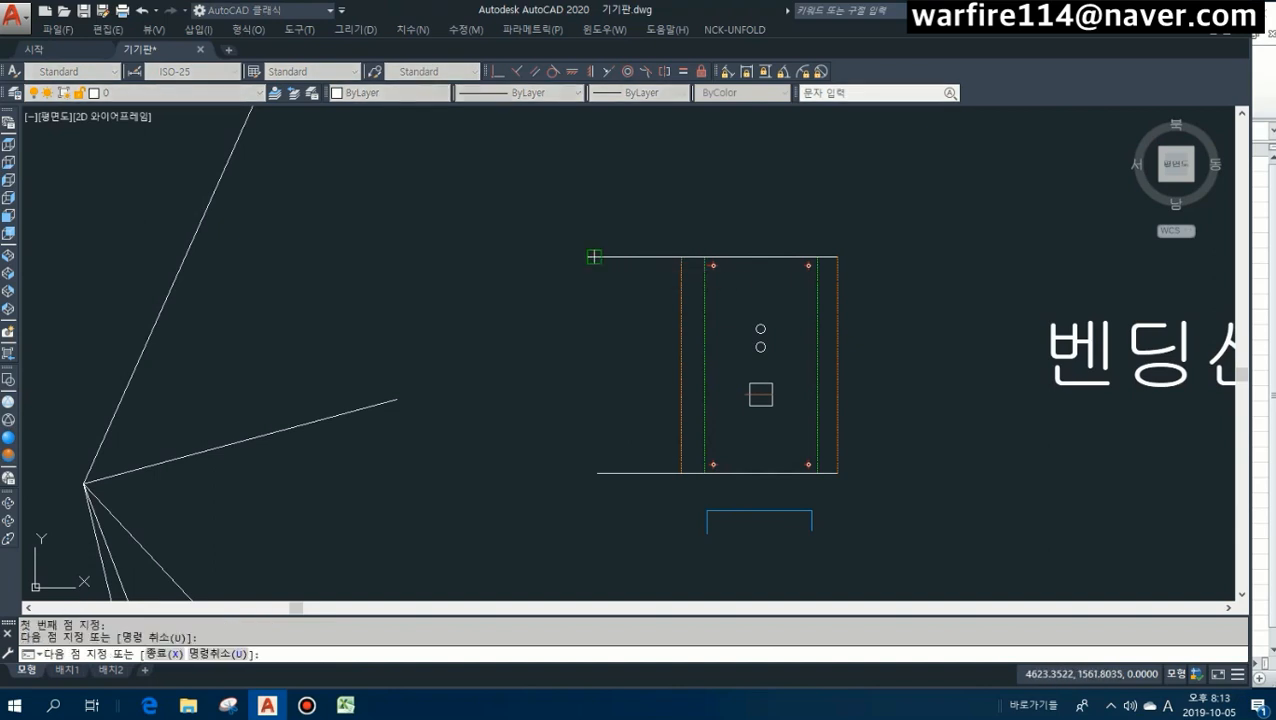
key("Return")
Draw short vertical extension lines upward from the top ends of the 벤딩선 plate's two bend lines.
key("Return")
left_click(705, 257)
left_click(706, 195)
key("Return")
key("Return")
left_click(818, 257)
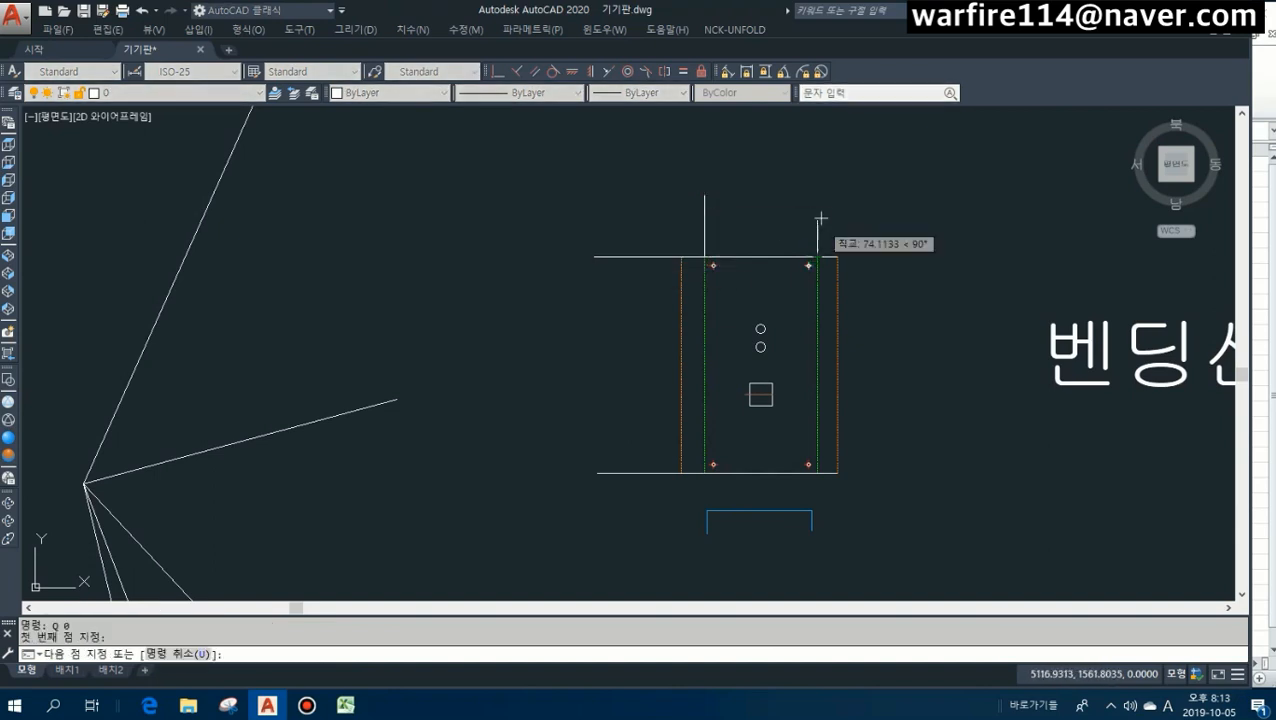
left_click(818, 195)
key("Escape")
Copy the =D and 0 labels from the 외형선 plate straight down to the 벤딩선 plate's horizontal extension lines.
scroll(616, 384, "down", 3)
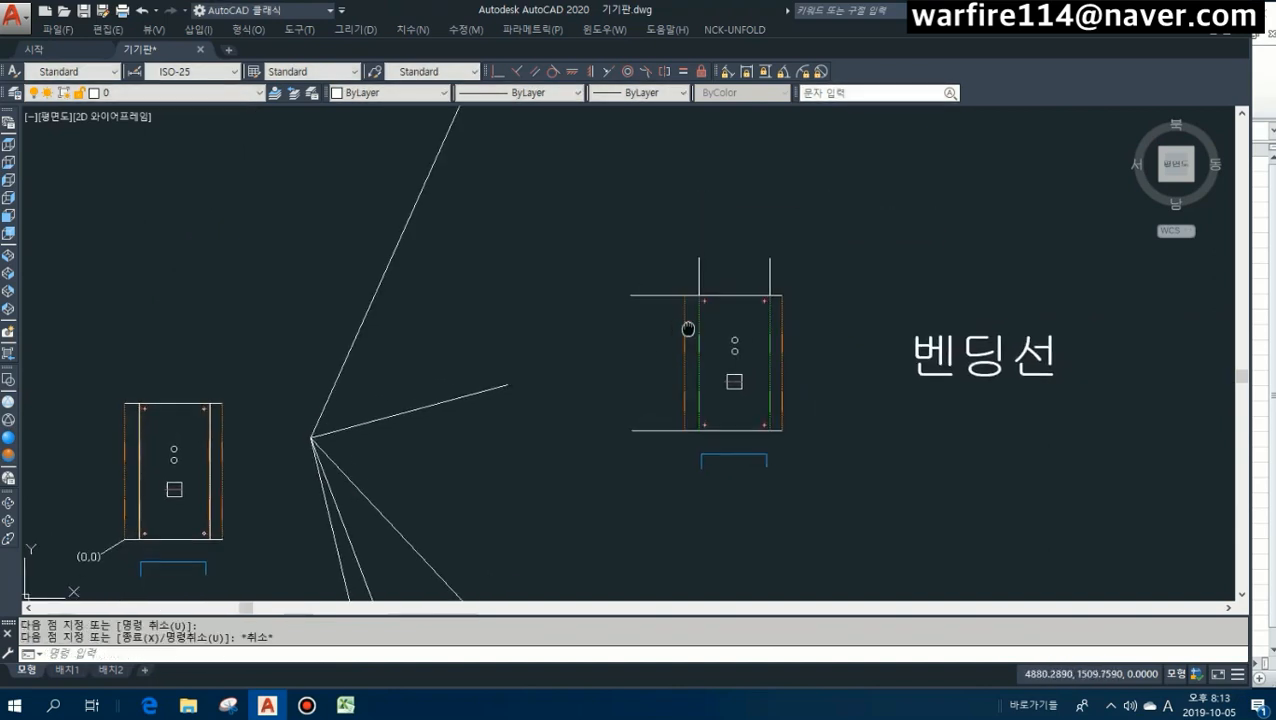
key("Escape")
key("Escape")
scroll(605, 380, "down", 4)
type("co")
key("Return")
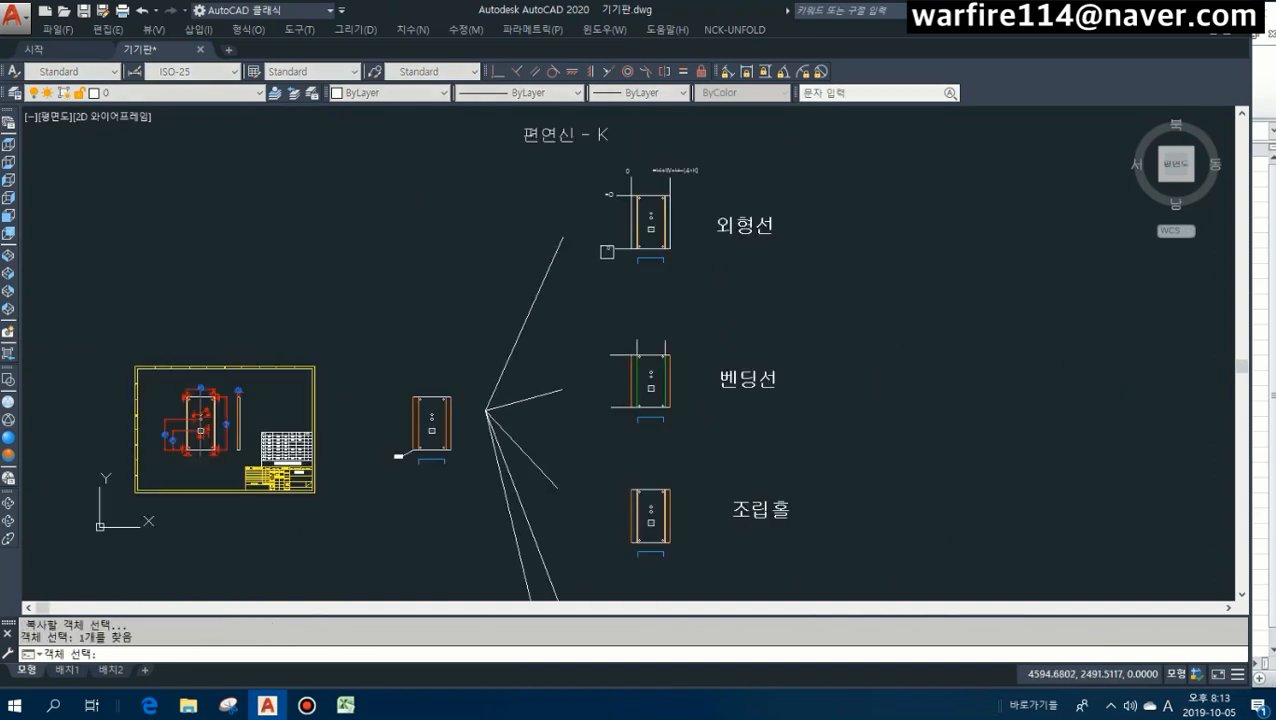
left_click(590, 182)
key("Return")
left_click(595, 196)
scroll(584, 328, "up", 2)
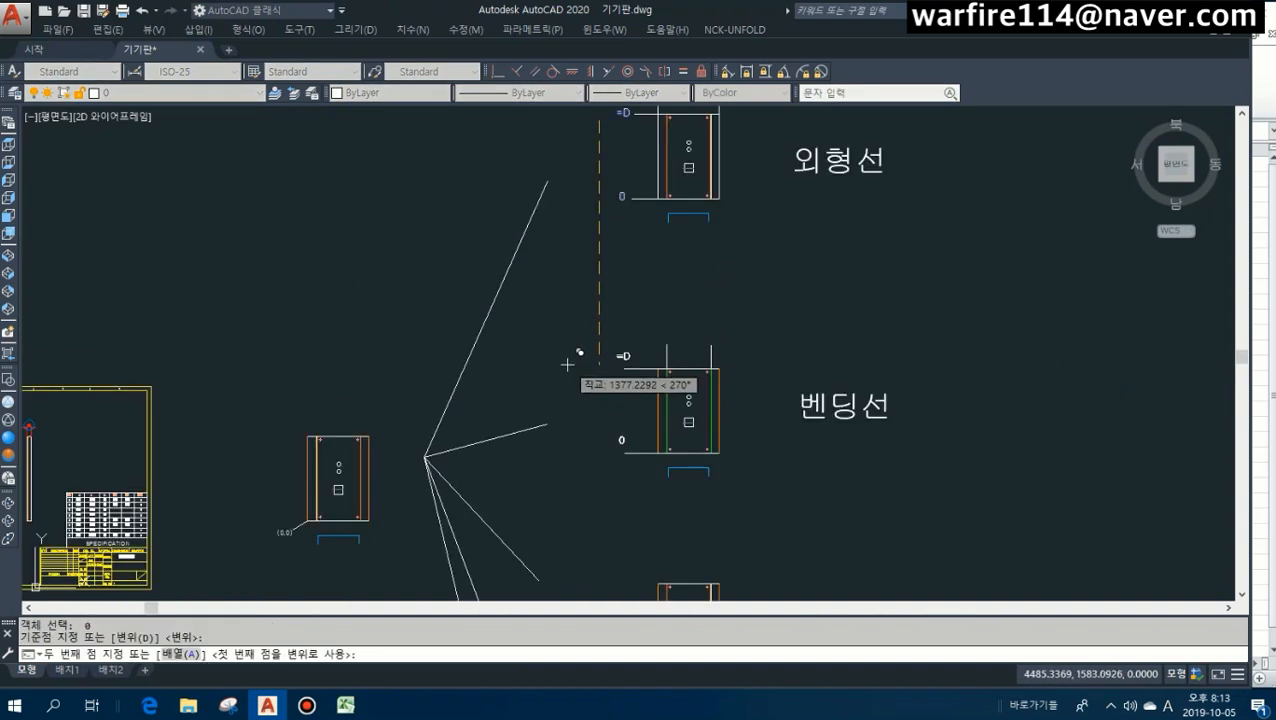
left_click(572, 370)
key("Escape")
Move the copied =D and 0 labels slightly left, clear of the 벤딩선 plate's horizontal extension lines.
left_click(585, 340)
left_click(642, 490)
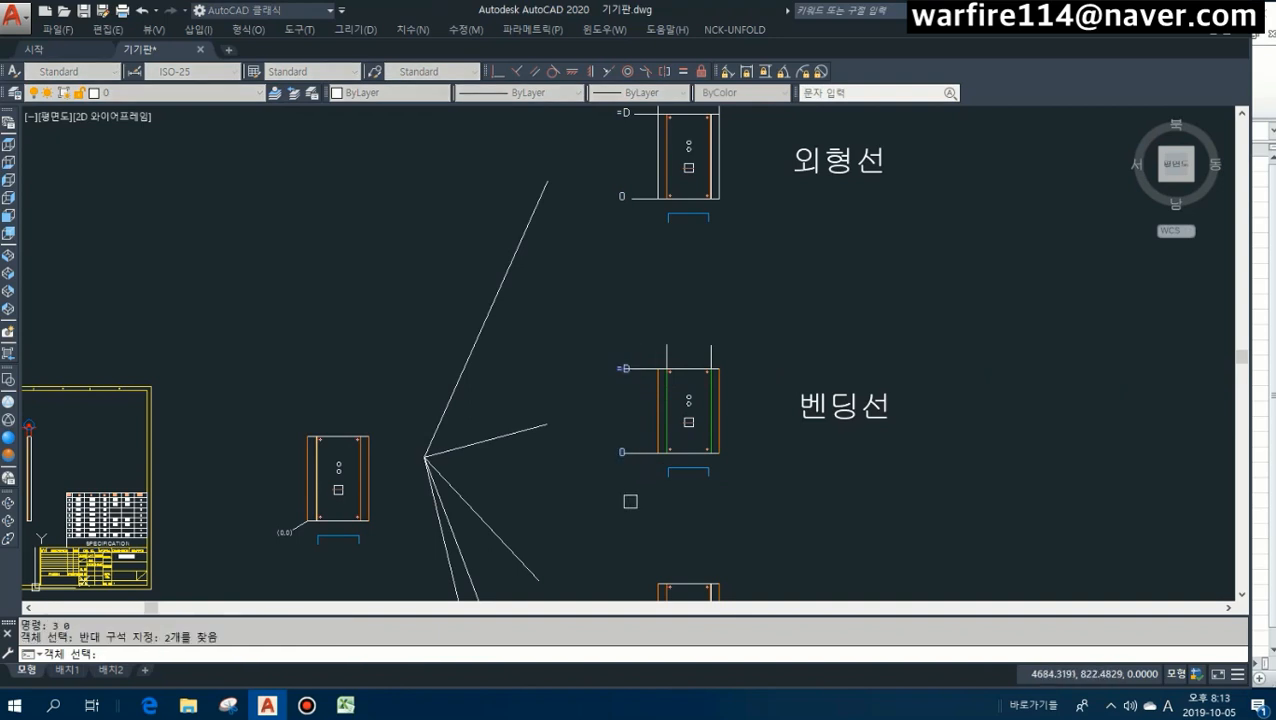
key("Return")
left_click(629, 501)
left_click(614, 501)
key("Escape")
Add the text label =H-K above the vertical extension line of the 벤딩선 plate's left bend line.
scroll(683, 341, "up", 4)
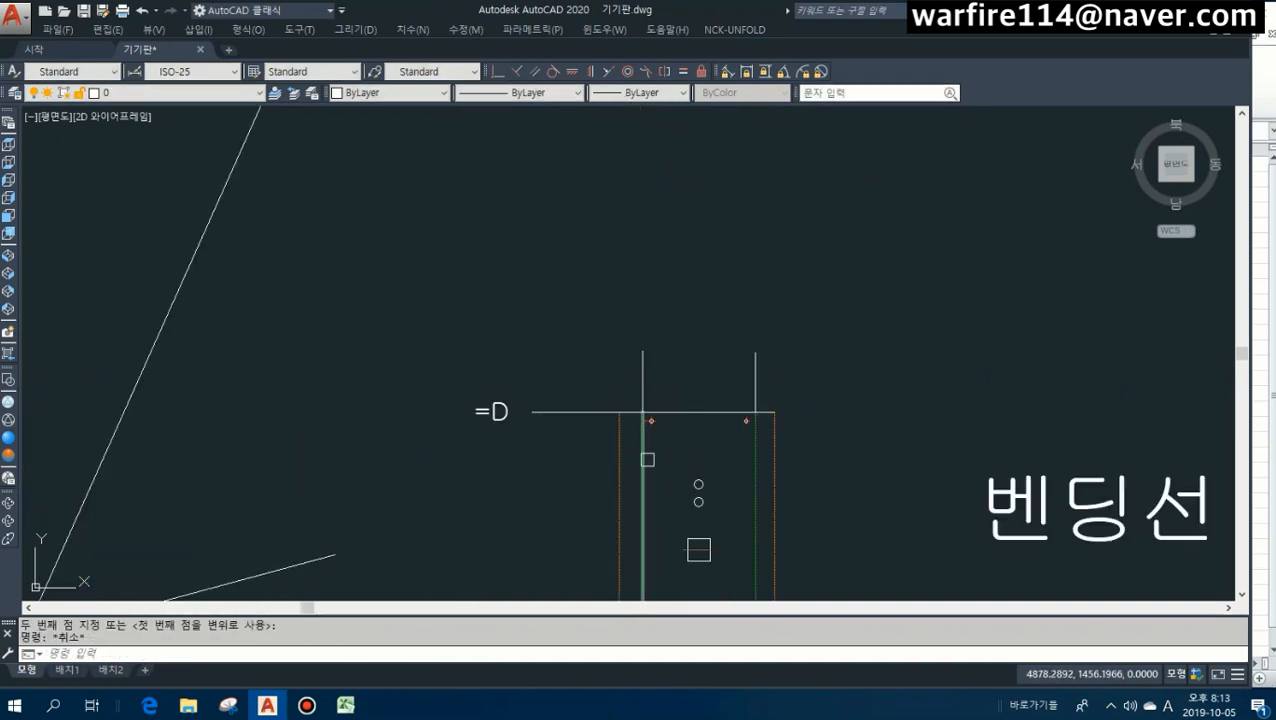
key("Escape")
scroll(655, 443, "up", 8)
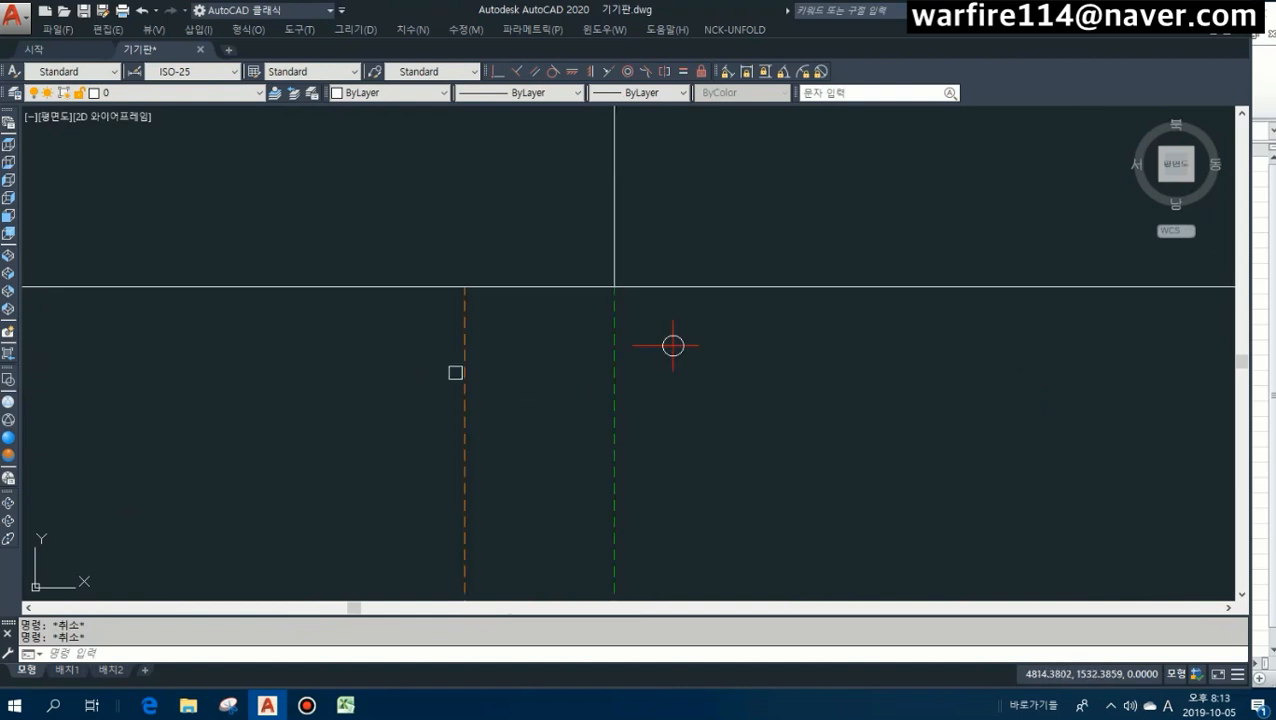
scroll(626, 300, "up", 2)
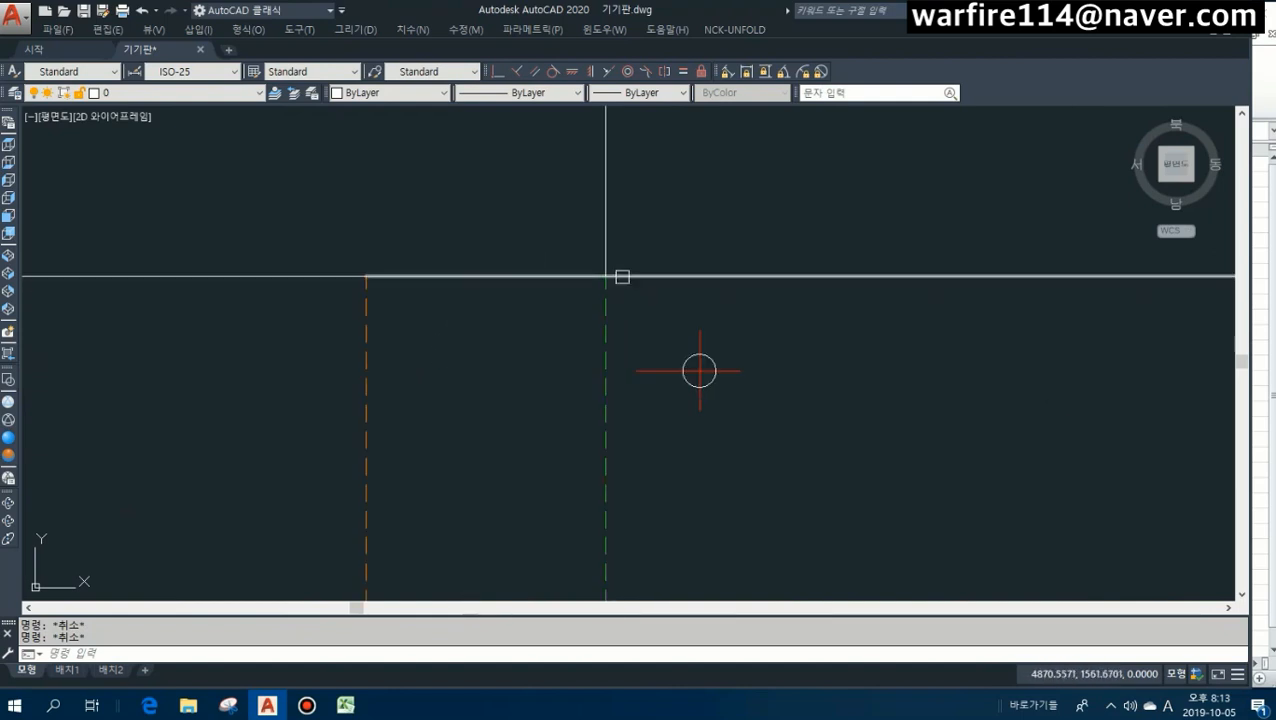
scroll(630, 275, "down", 6)
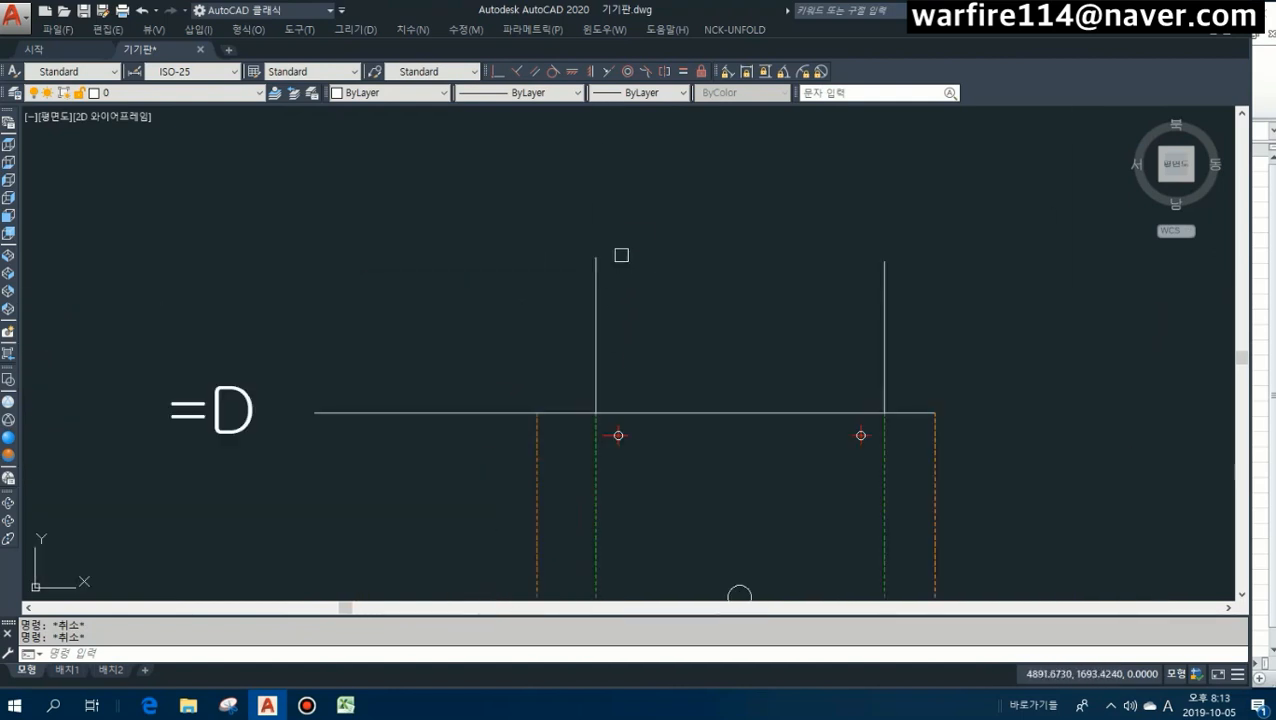
type("tt")
key("Return")
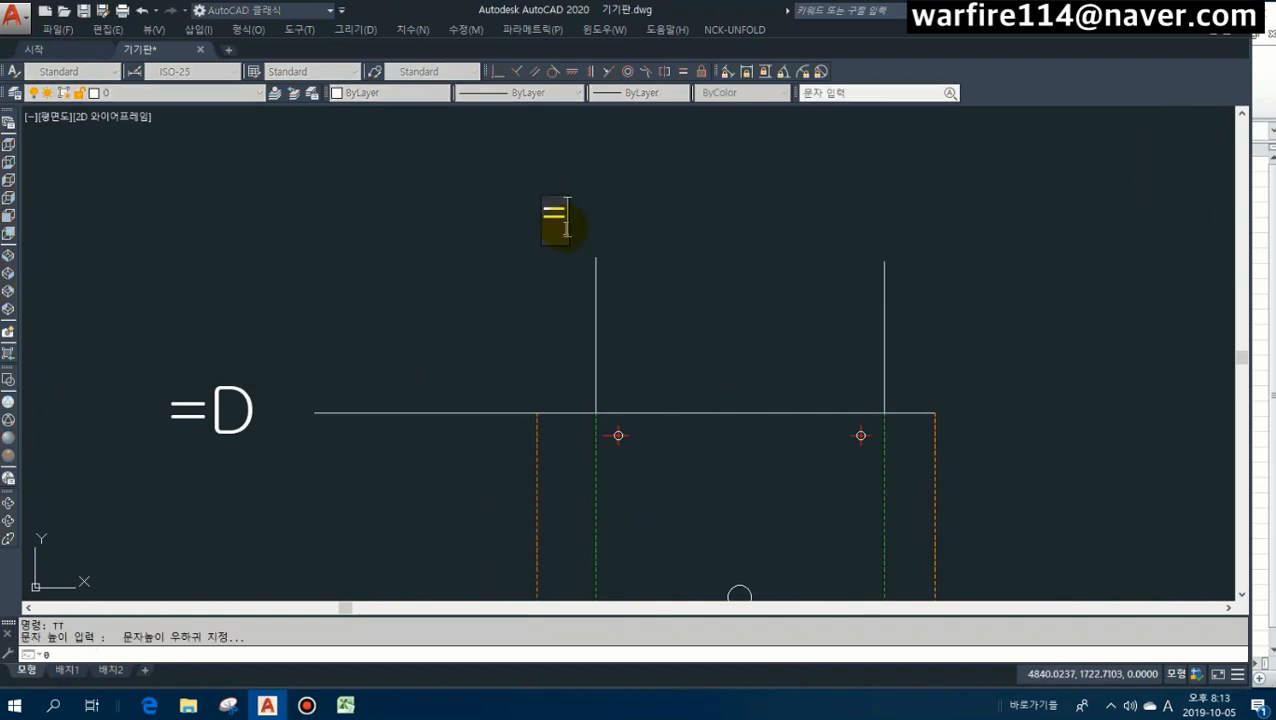
type("=H-K")
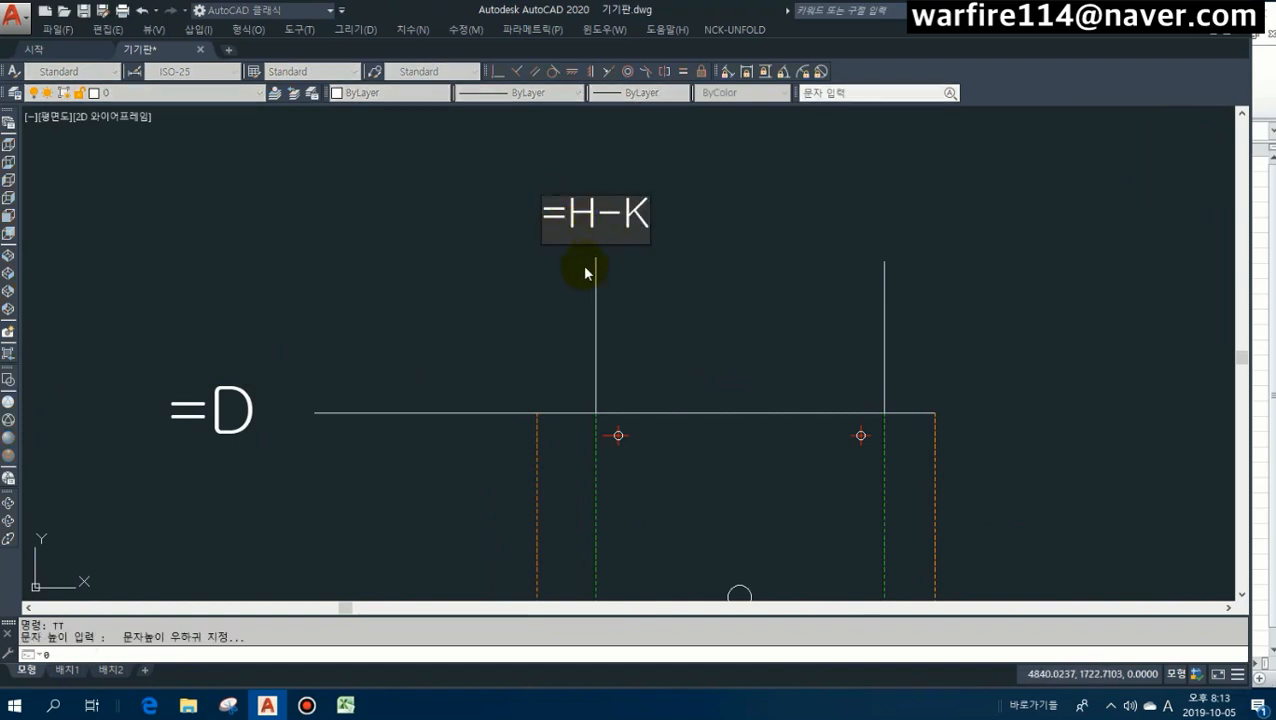
key("Escape")
Add the text label =H+W-(3*K) above the vertical extension line of the 벤딩선 plate's right bend line.
scroll(550, 280, "down", 2)
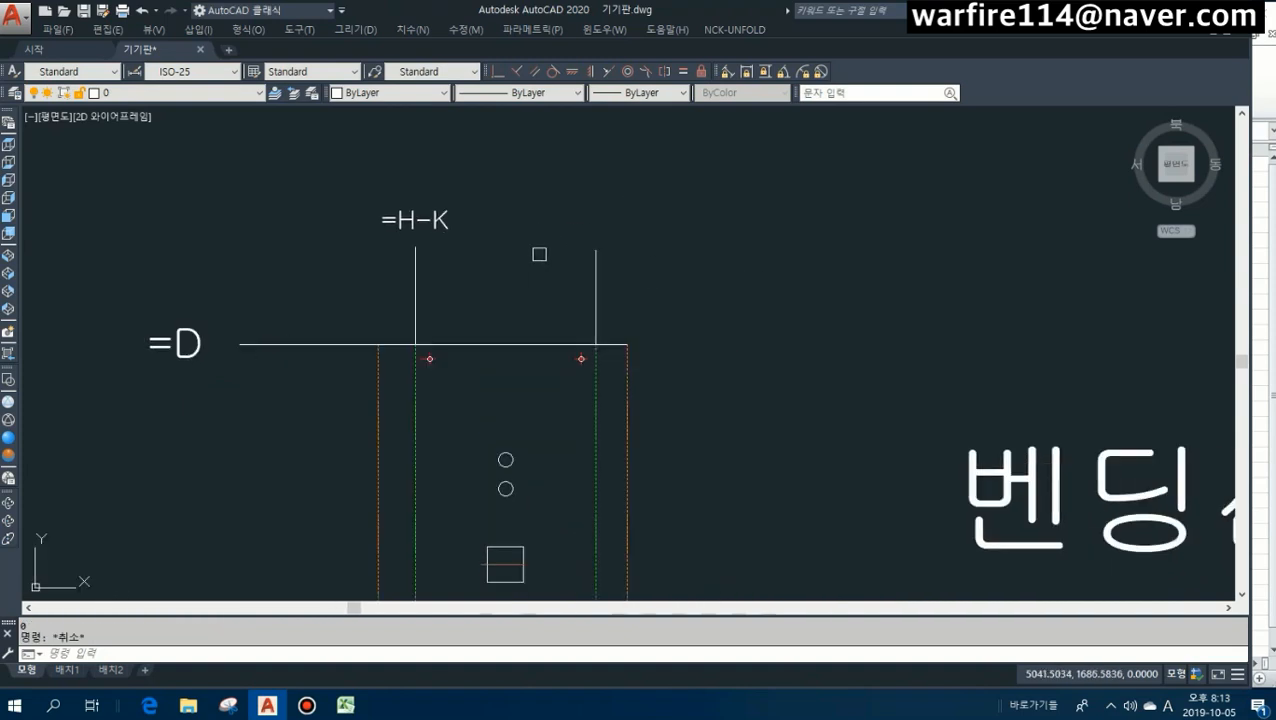
type("tt")
key("Return")
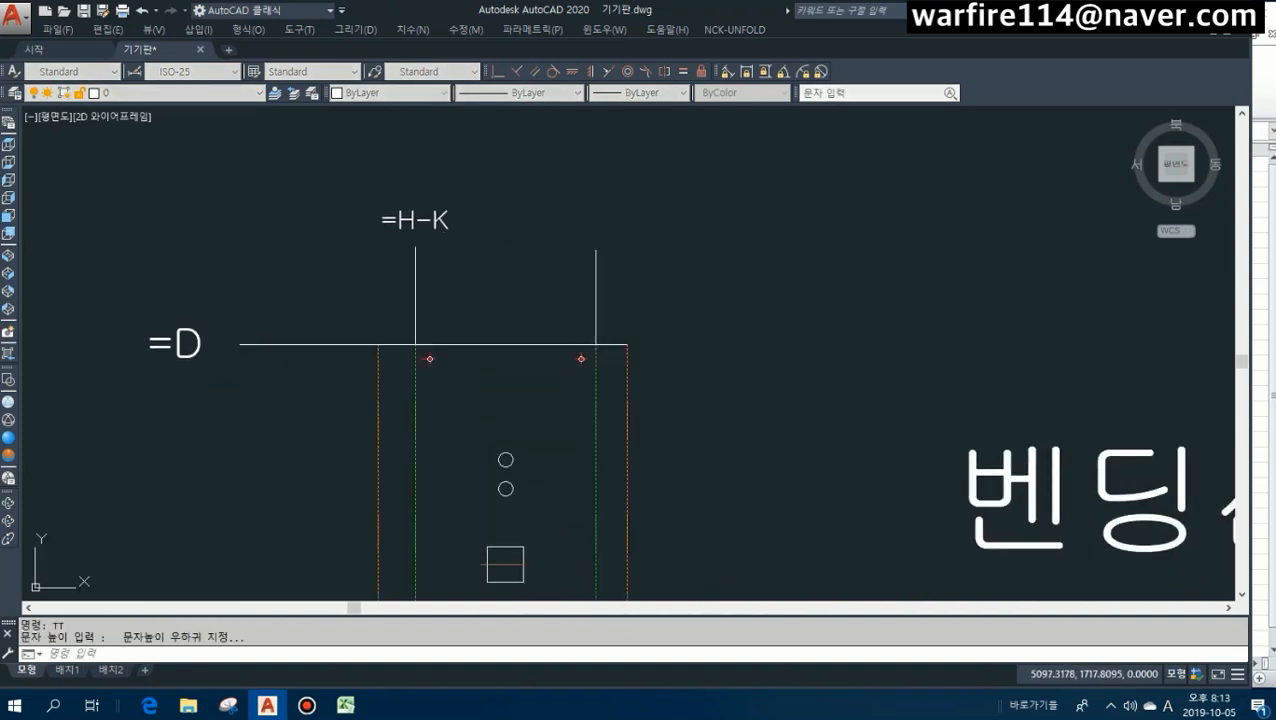
left_click(584, 236)
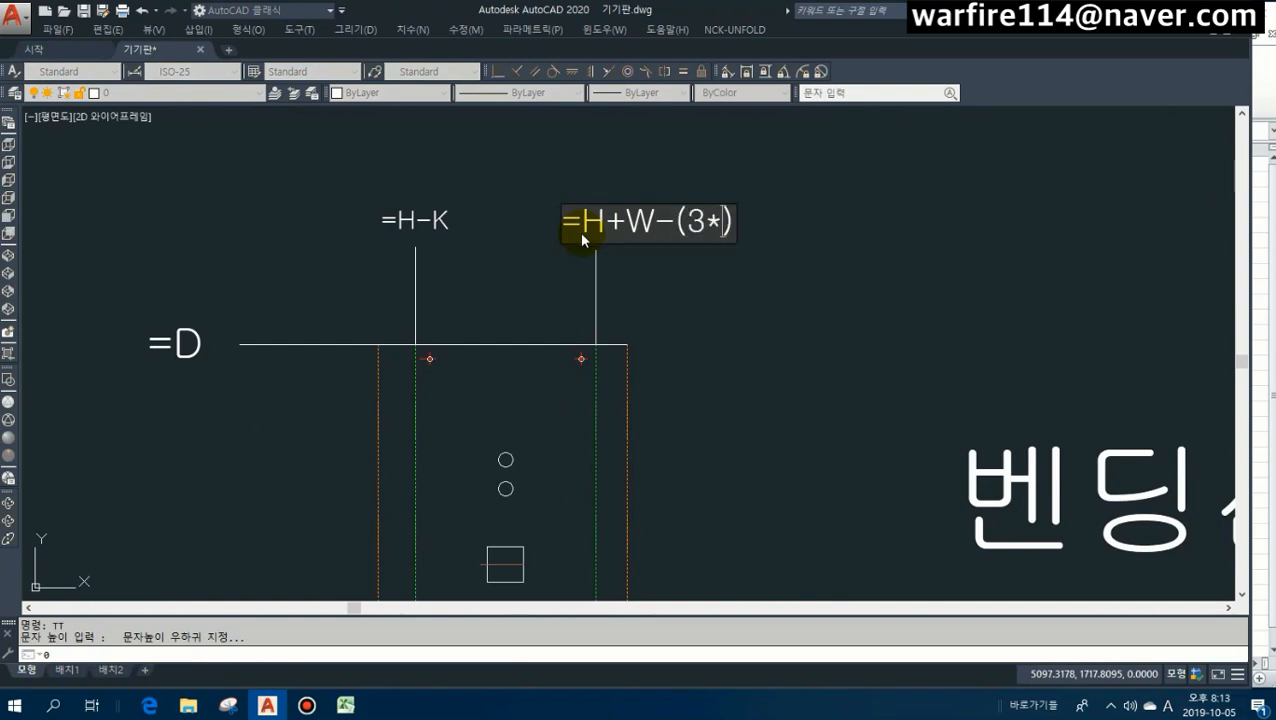
type("K")
key("Escape")
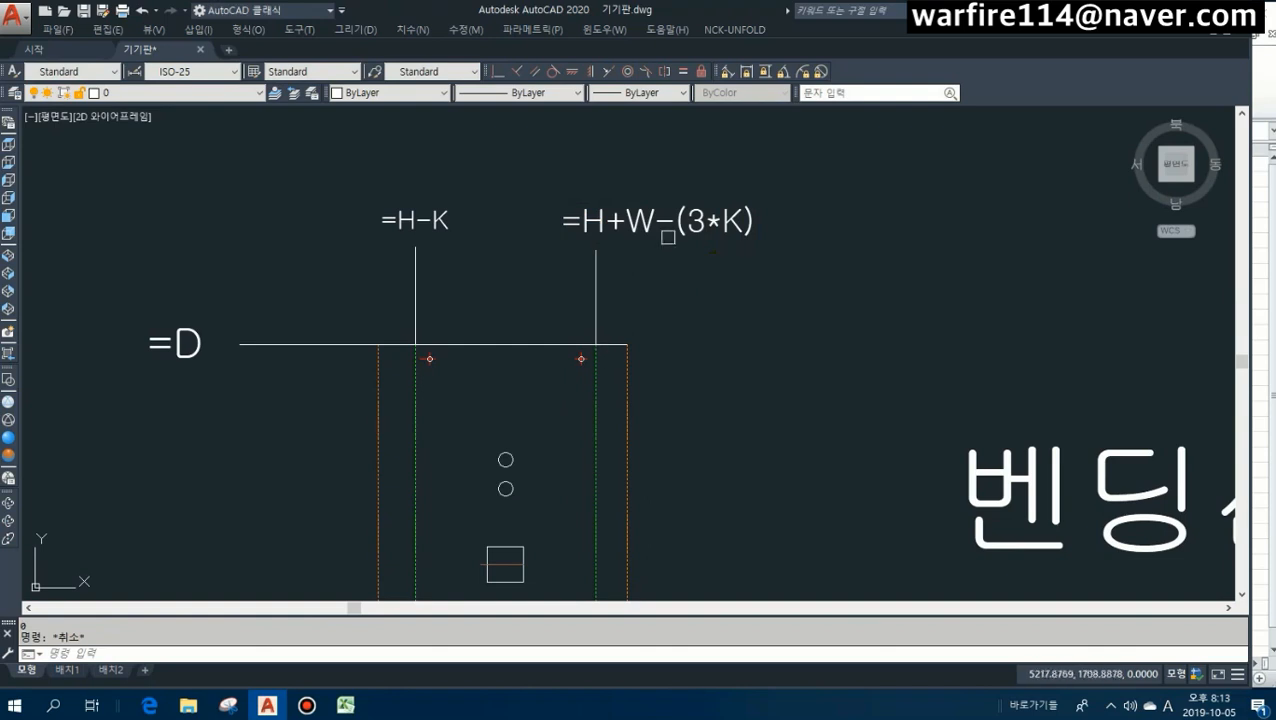
scroll(427, 370, "up", 2)
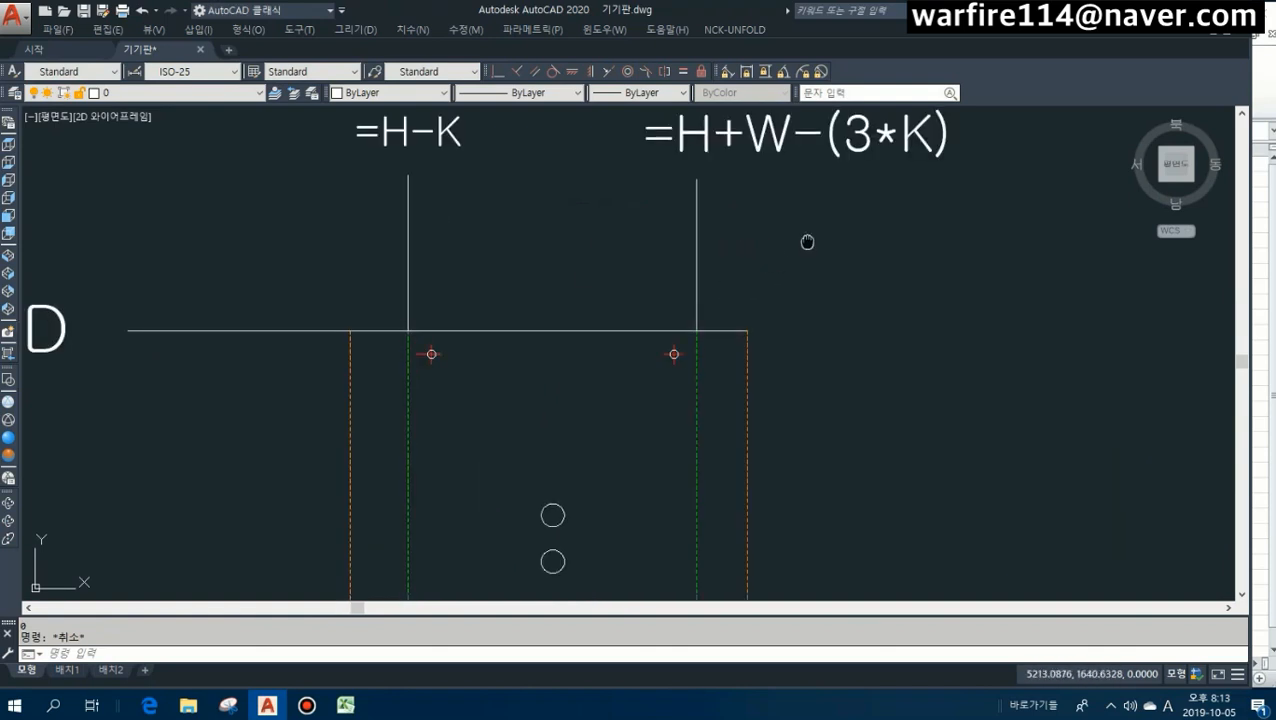
middle_click_drag(807, 242, 711, 343)
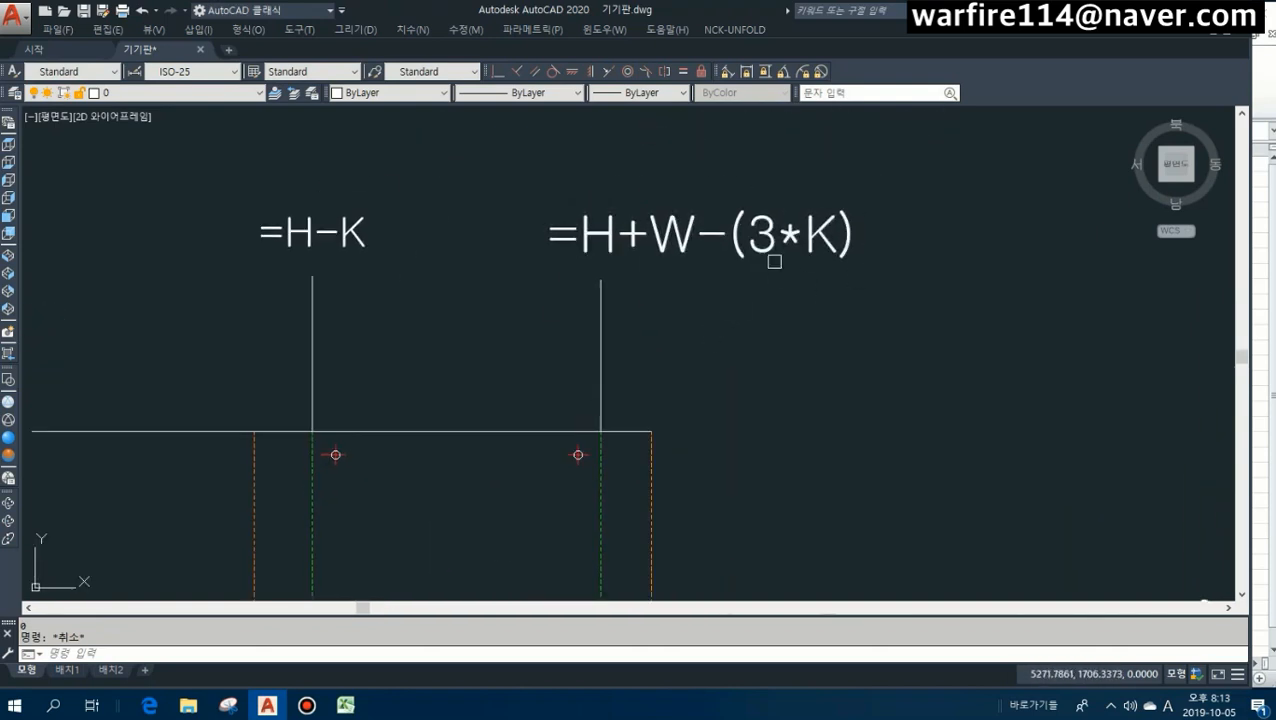
Add a diameter dimension to the lower-left corner hole of the 조립홀 plate.
scroll(765, 268, "down", 4)
scroll(712, 300, "down", 2)
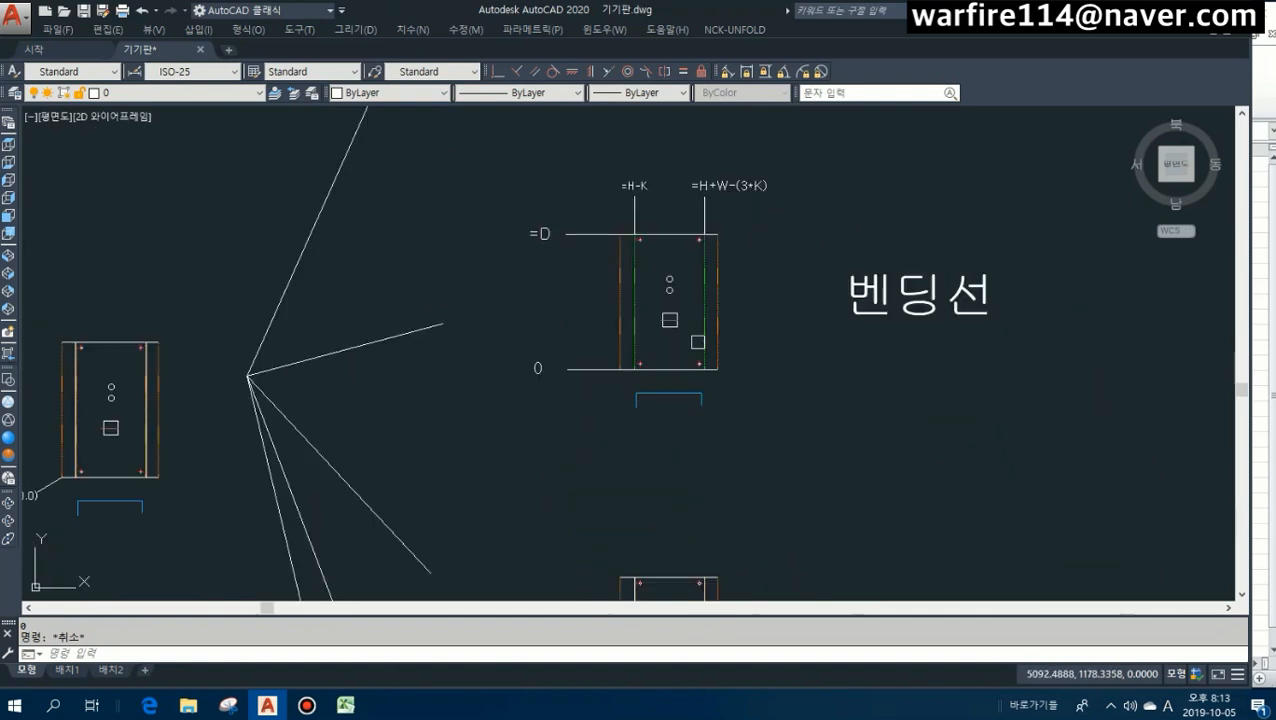
scroll(664, 251, "down", 2)
scroll(587, 370, "up", 3)
scroll(596, 410, "up", 2)
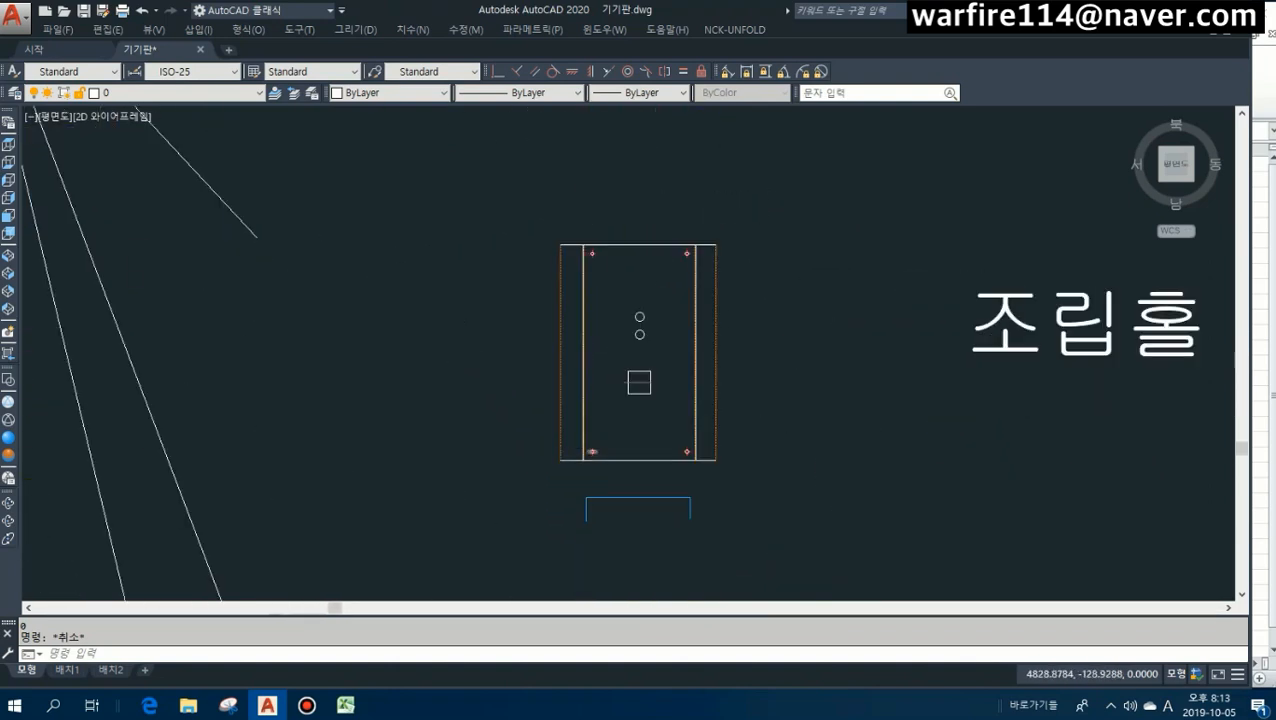
scroll(567, 456, "up", 2)
scroll(667, 456, "up", 2)
key("space")
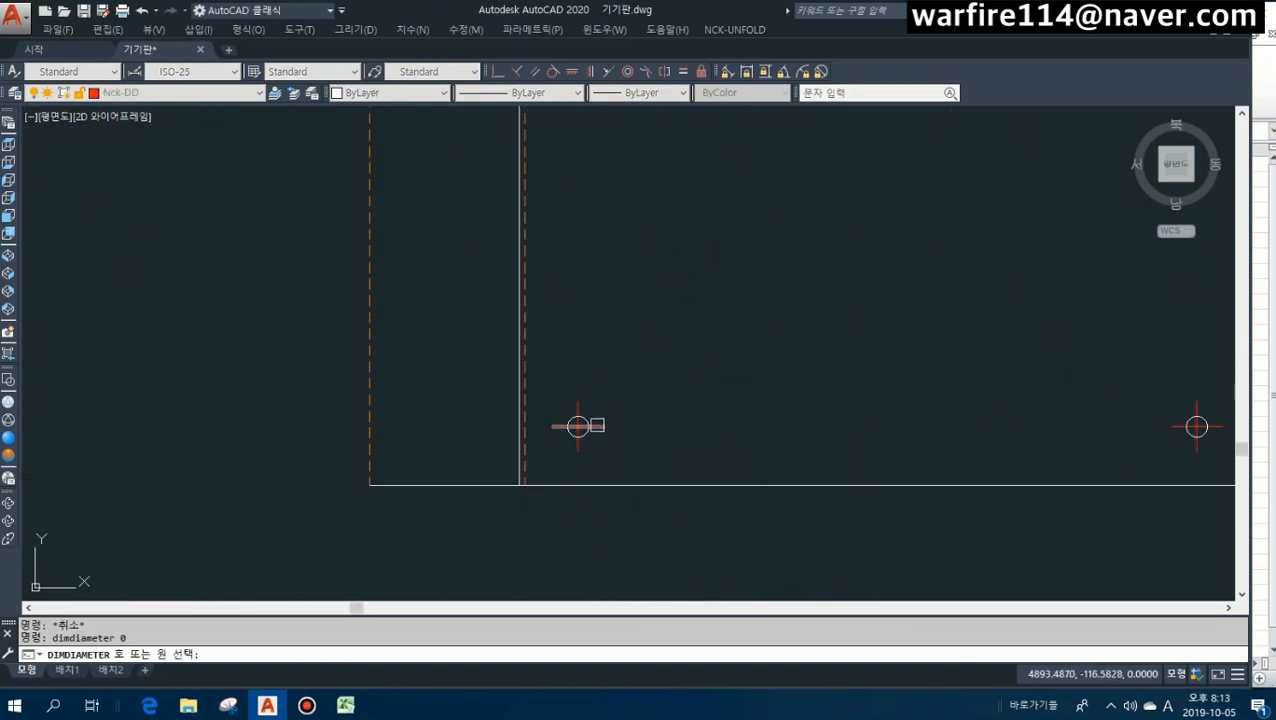
left_click(578, 426)
scroll(630, 345, "down", 2)
left_click(649, 330)
scroll(655, 448, "down", 3)
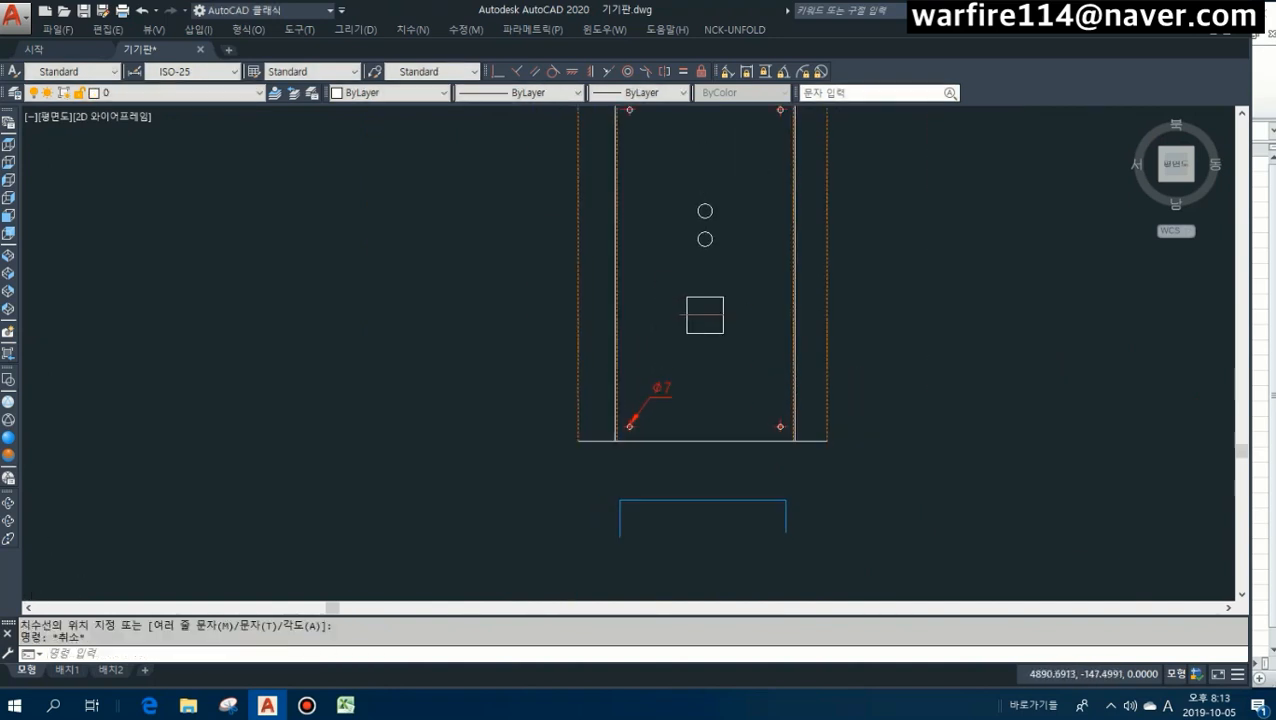
Draw a horizontal extension line leftward from the 조립홀 plate's lower-left hole, ending beyond the plate's left edge.
scroll(605, 410, "up", 3)
type("l")
key("space")
left_click(632, 396)
scroll(500, 415, "down", 2)
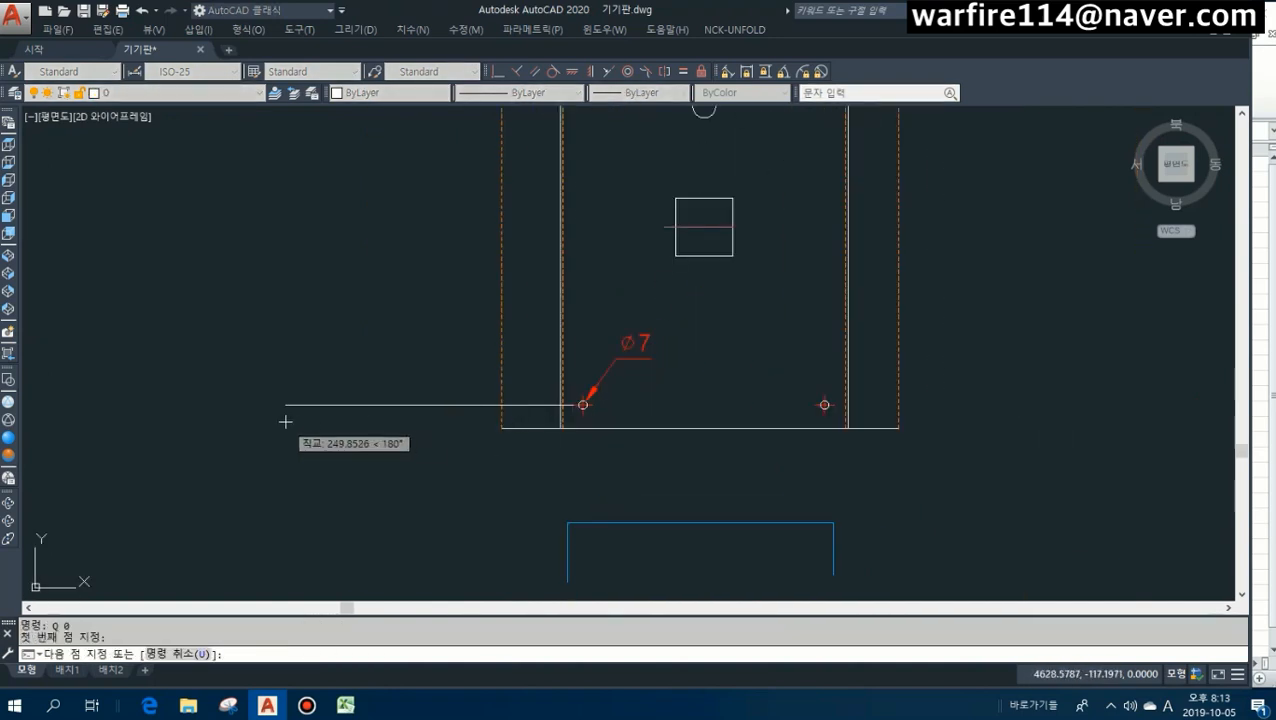
left_click(320, 416)
key("Escape")
Draw a horizontal extension line leftward from the 조립홀 plate's upper-left hole past the plate edge.
scroll(487, 362, "down", 3)
middle_click_drag(498, 200, 521, 365)
scroll(524, 363, "up", 3)
type("q")
key("space")
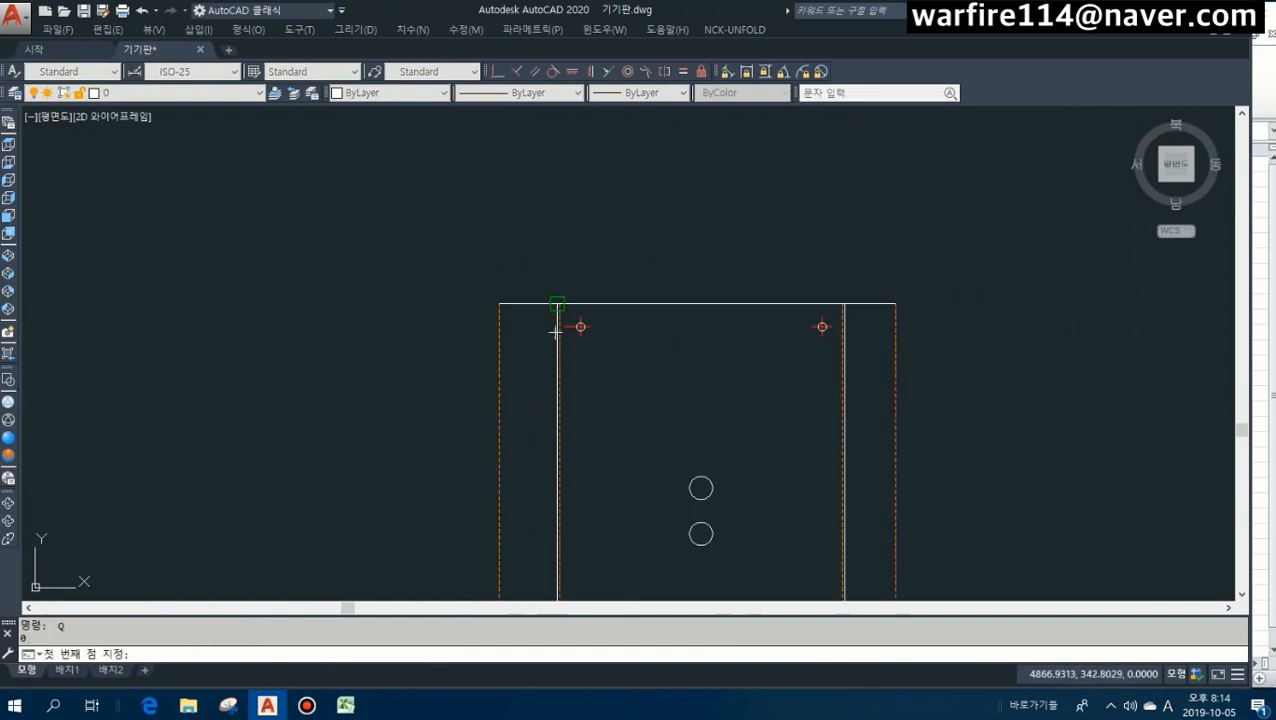
left_click(579, 328)
left_click(382, 349)
key("Escape")
scroll(402, 348, "down", 2)
scroll(568, 317, "up", 2)
Draw vertical extension lines upward from the 조립홀 plate's two upper corner holes past the top edge.
key("space")
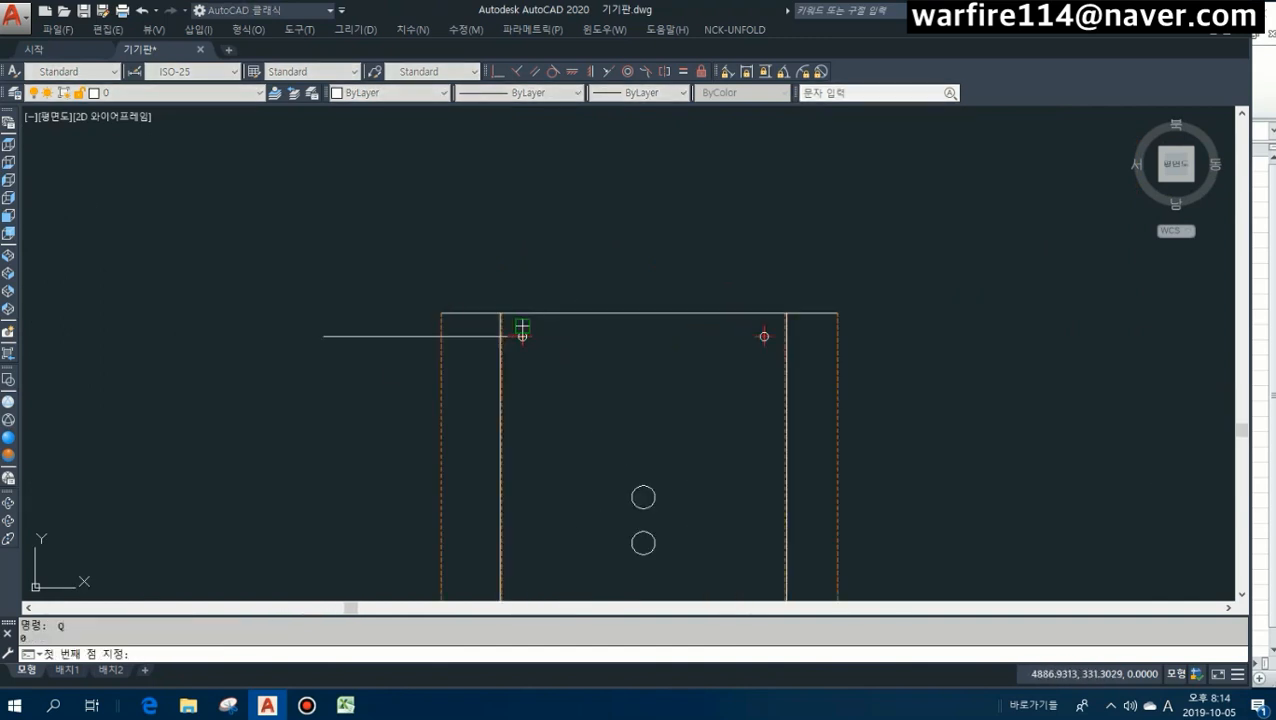
left_click(522, 326)
left_click(522, 218)
key("space")
key("space")
left_click(764, 326)
left_click(764, 226)
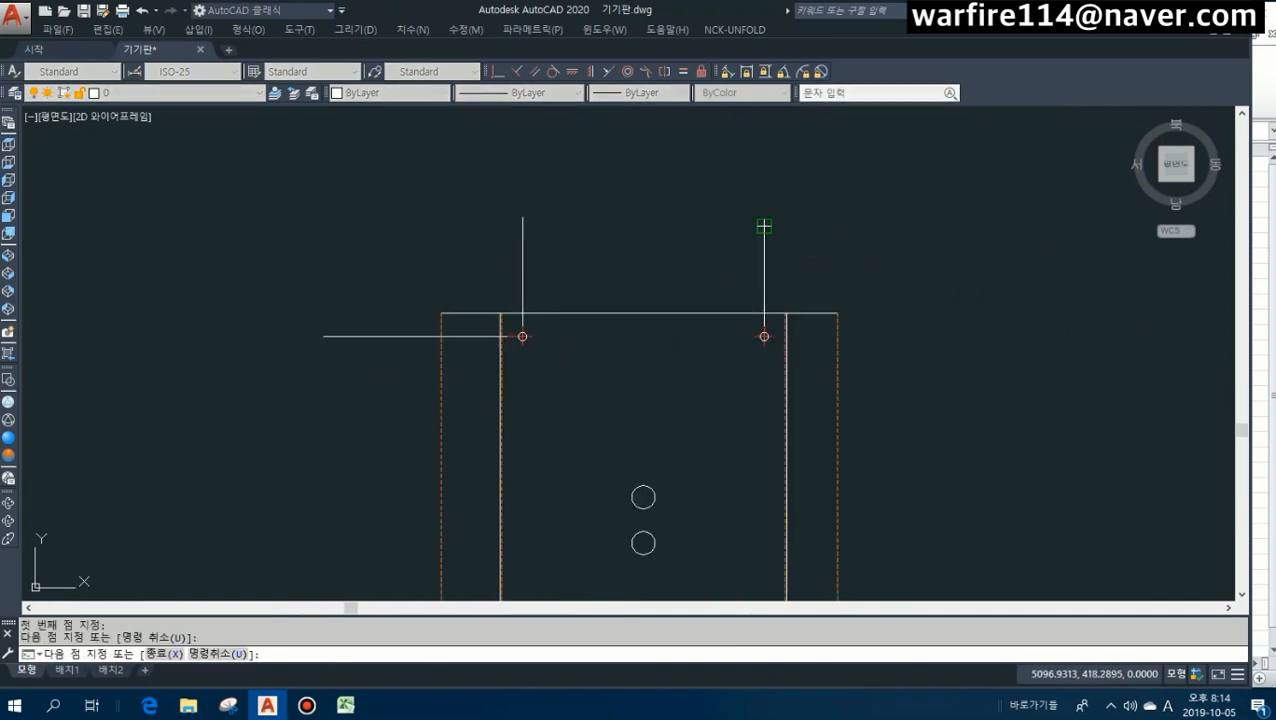
key("Escape")
Examine the corner-hole edge offsets in the original dimensioned drawing before labelling the 조립홀 plate.
scroll(764, 226, "down", 3)
scroll(620, 385, "up", 2)
scroll(624, 375, "down", 4)
middle_click_drag(403, 369, 850, 472)
scroll(393, 333, "up", 4)
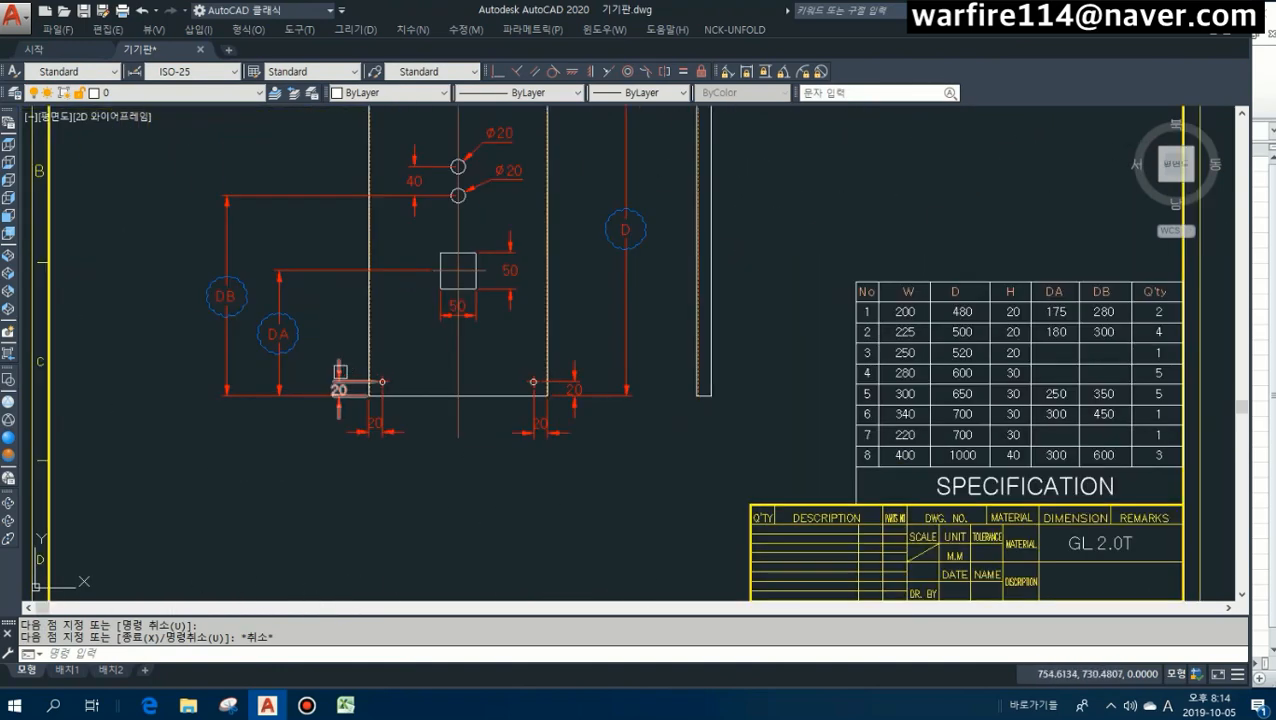
middle_click_drag(346, 160, 364, 336)
scroll(392, 237, "down", 4)
scroll(484, 290, "up", 4)
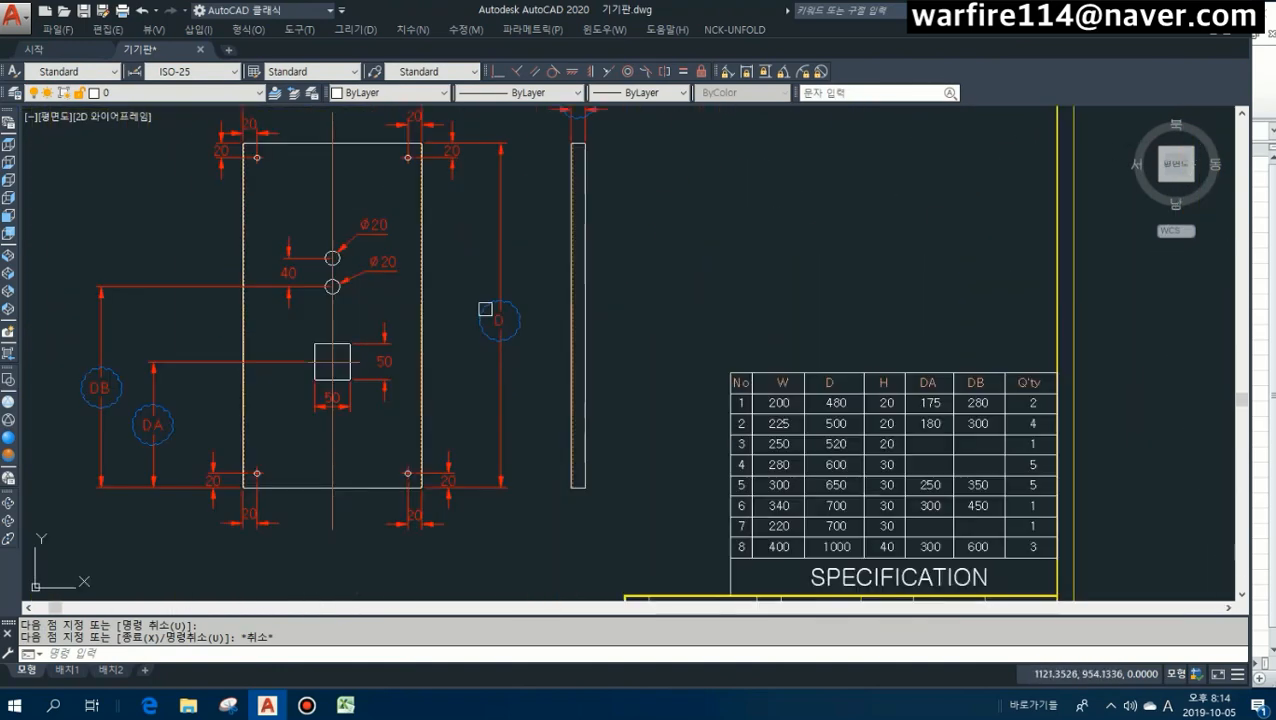
scroll(661, 340, "down", 4)
middle_click_drag(845, 350, 150, 370)
middle_click_drag(888, 456, 698, 419)
scroll(698, 421, "down", 3)
scroll(640, 500, "up", 4)
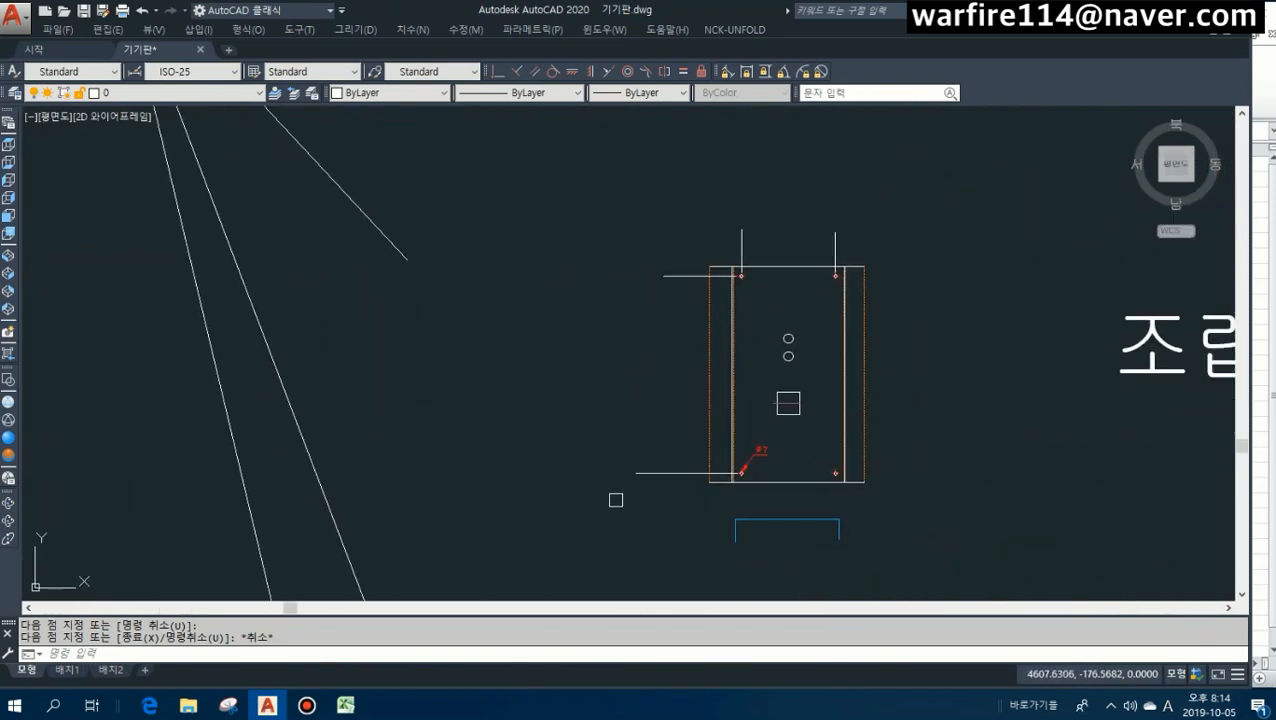
Add the text labels 20 and D-20 beside the 조립홀 plate's lower and upper horizontal extension lines.
scroll(605, 505, "up", 2)
type("tt")
key("Return")
type("20")
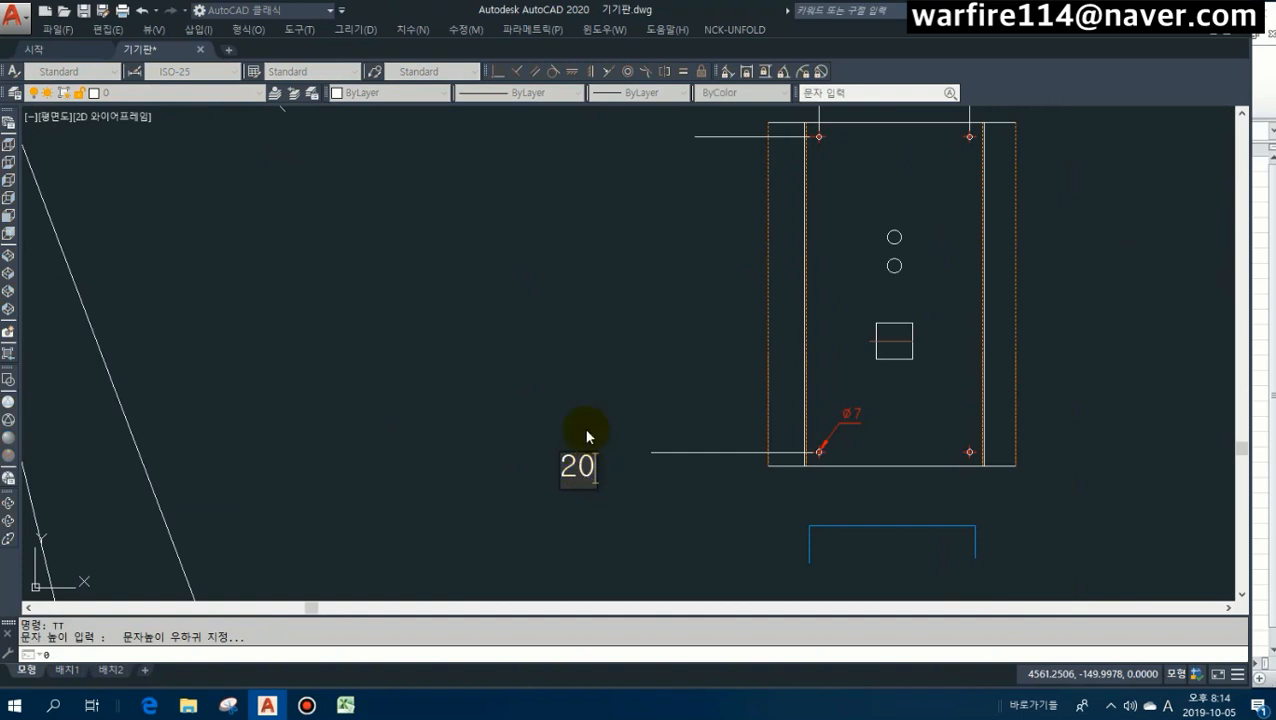
middle_click_drag(587, 232, 577, 285)
left_click(588, 200)
type("D-20")
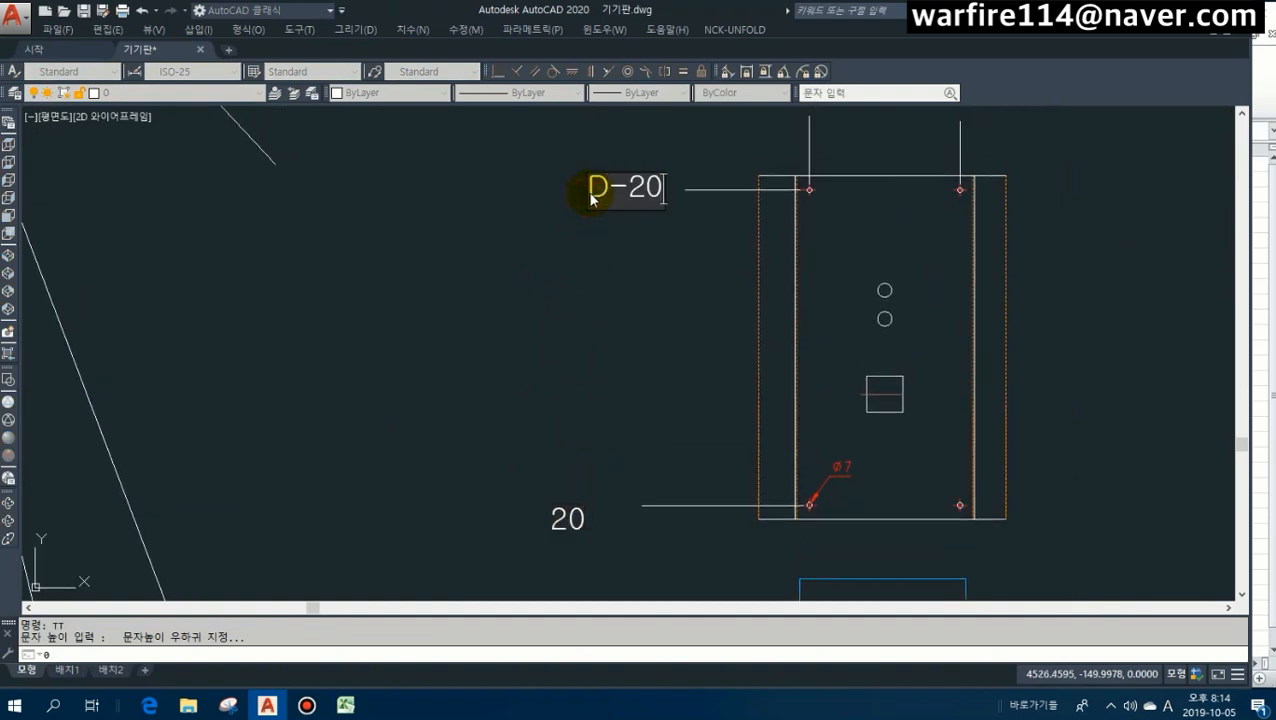
left_click(640, 278)
key("Escape")
key("Escape")
key("Escape")
Move the 20 label slightly right and up, next to the end of the lower horizontal extension line.
scroll(567, 383, "down", 2)
type("m")
key("space")
left_click(562, 480)
key("space")
left_click(574, 543)
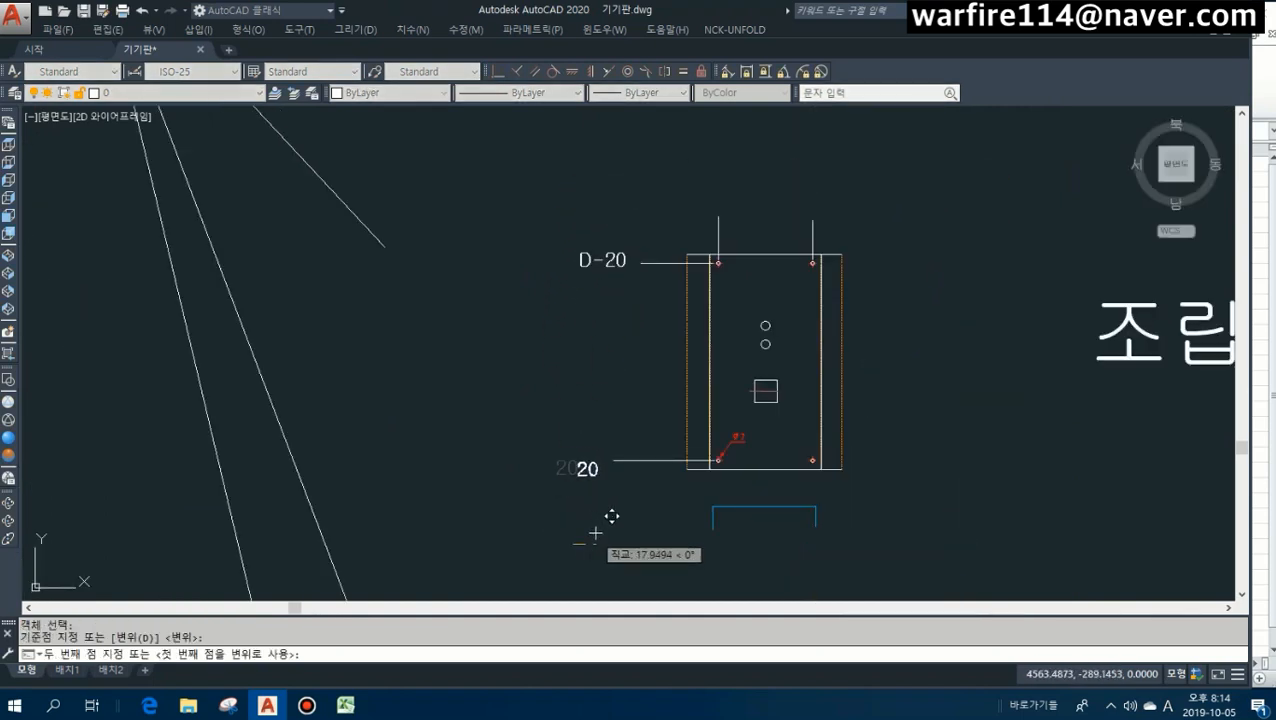
key("Escape")
key("Escape")
middle_click_drag(598, 527, 555, 504)
Add the text label =H-2K+20 above the vertical extension line of the 조립홀 plate's upper-left hole.
middle_click_drag(598, 313, 585, 343)
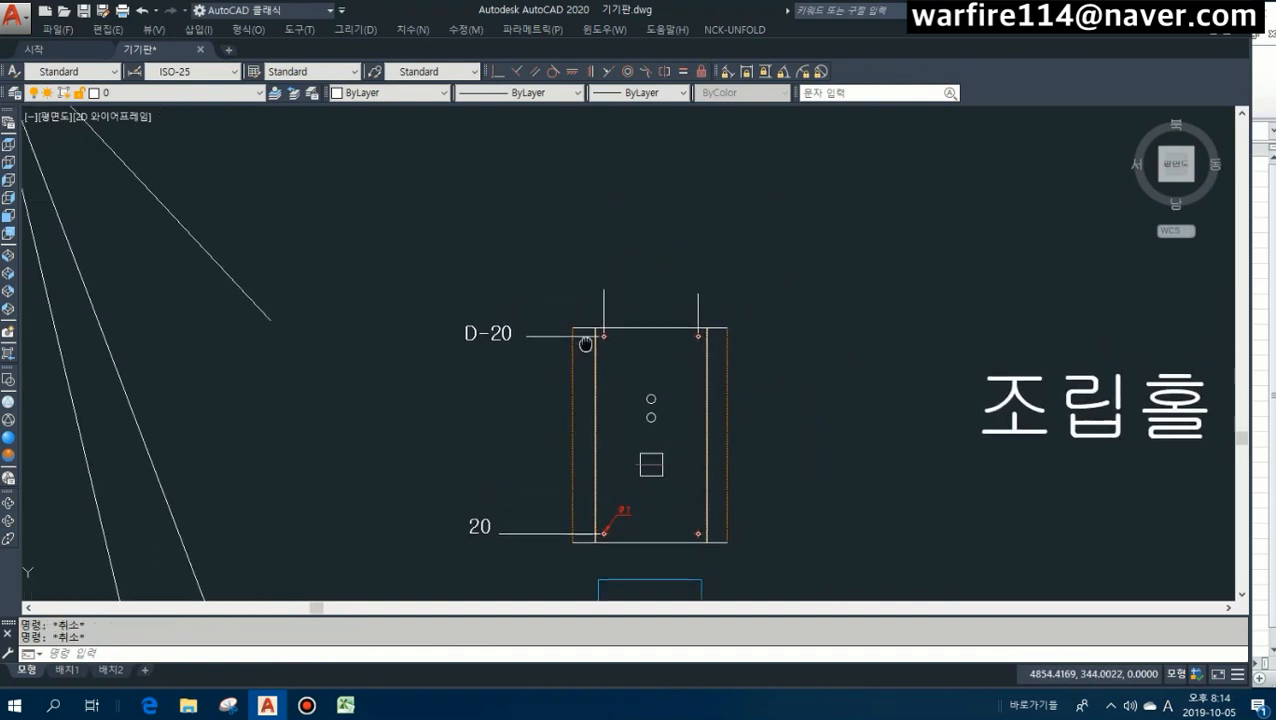
scroll(585, 343, "up", 2)
scroll(590, 360, "down", 2)
scroll(598, 372, "up", 6)
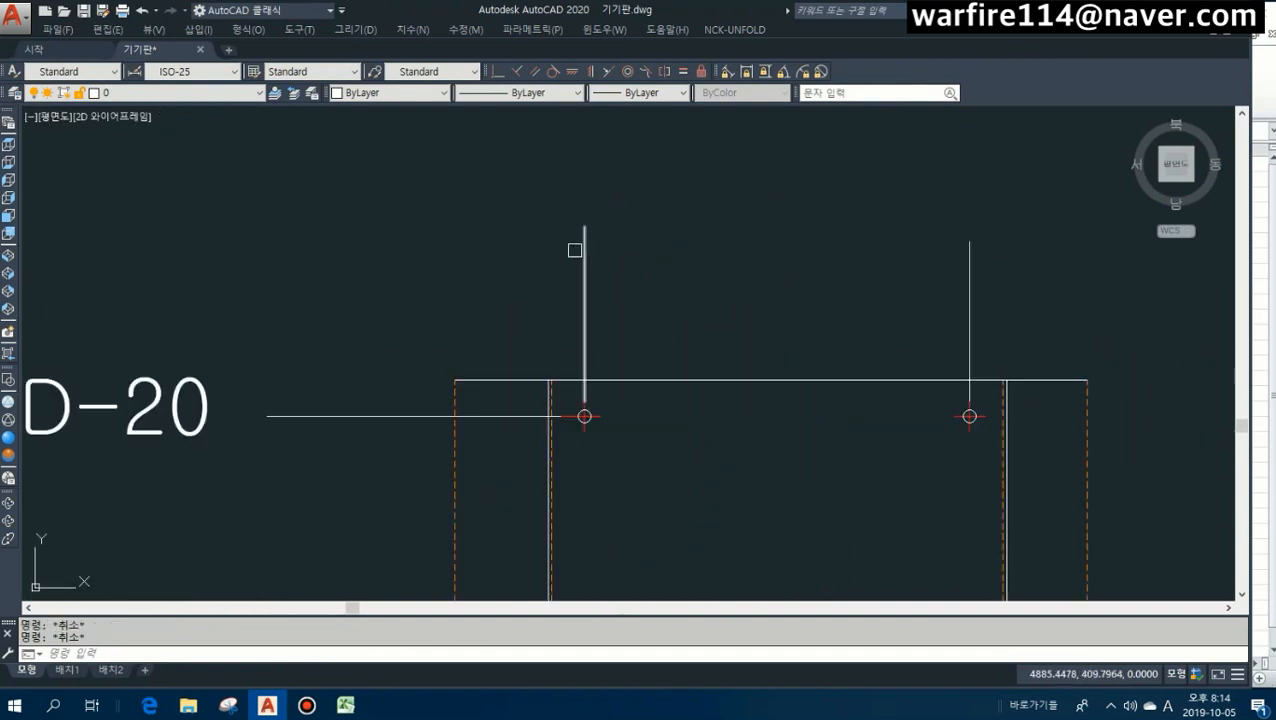
type("tt")
key("space")
type("0")
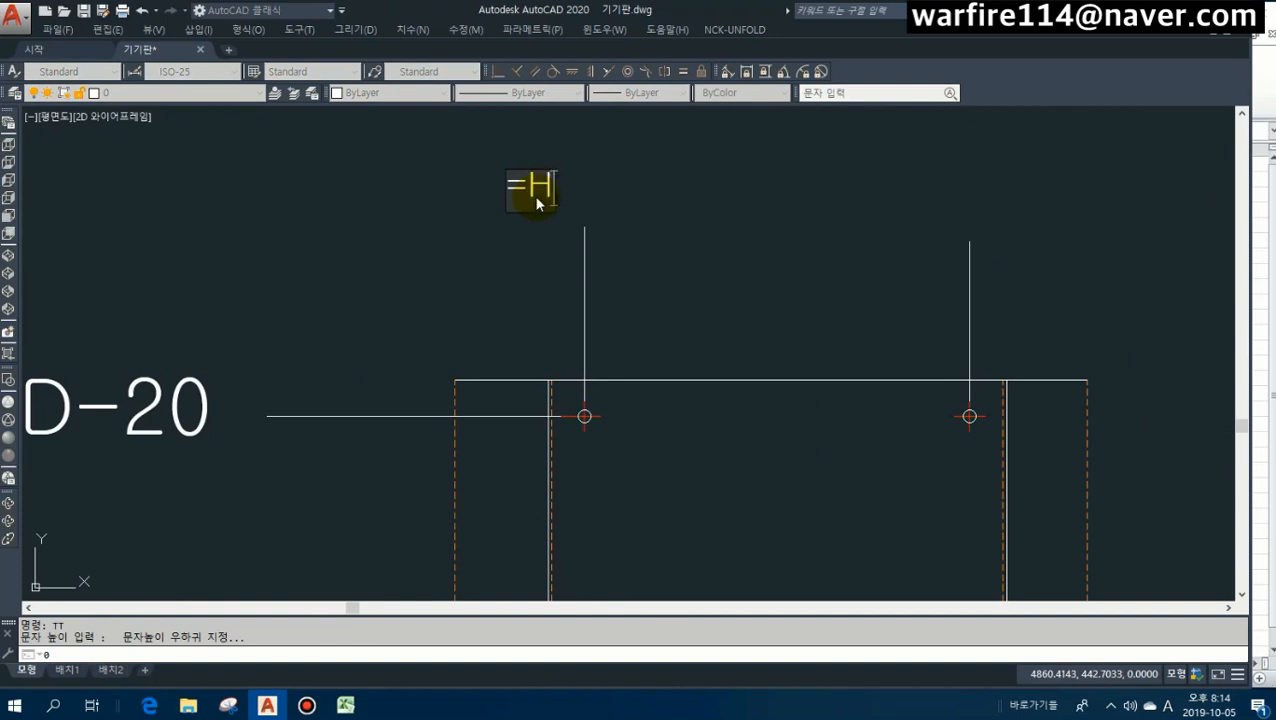
left_click(537, 204)
type("=H-2K")
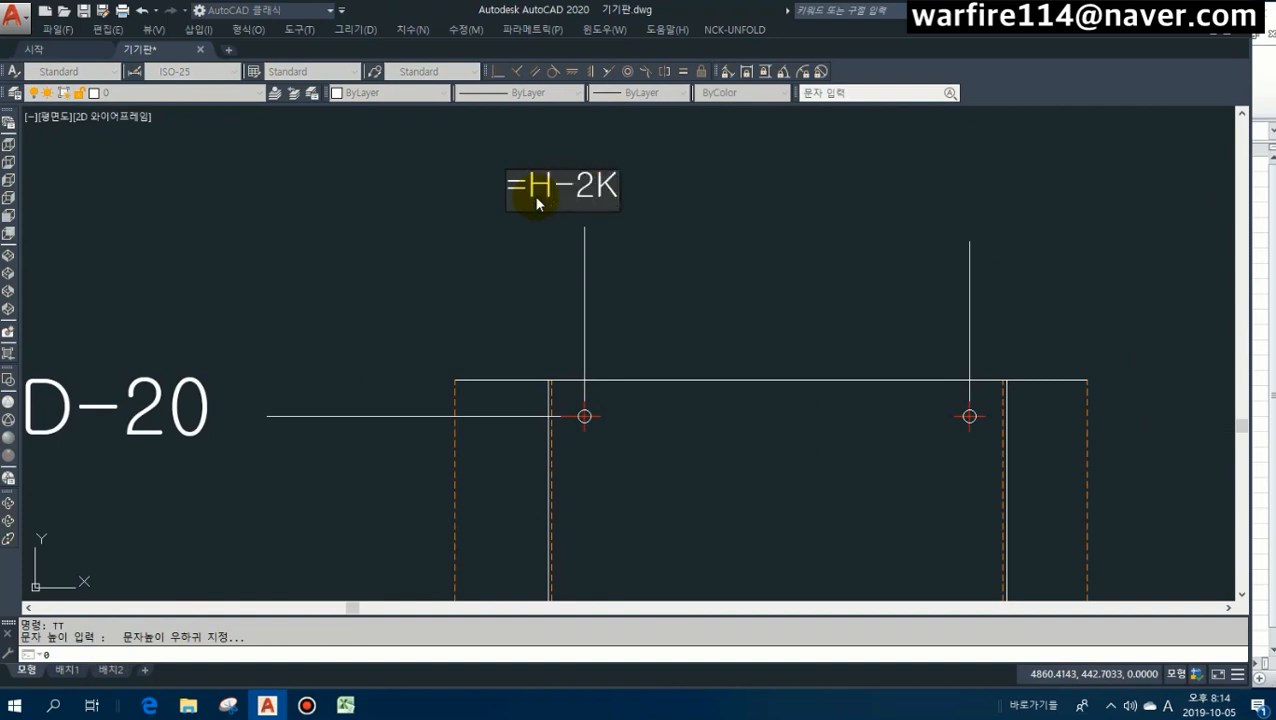
type("+20")
left_click(524, 256)
key("Escape")
key("Escape")
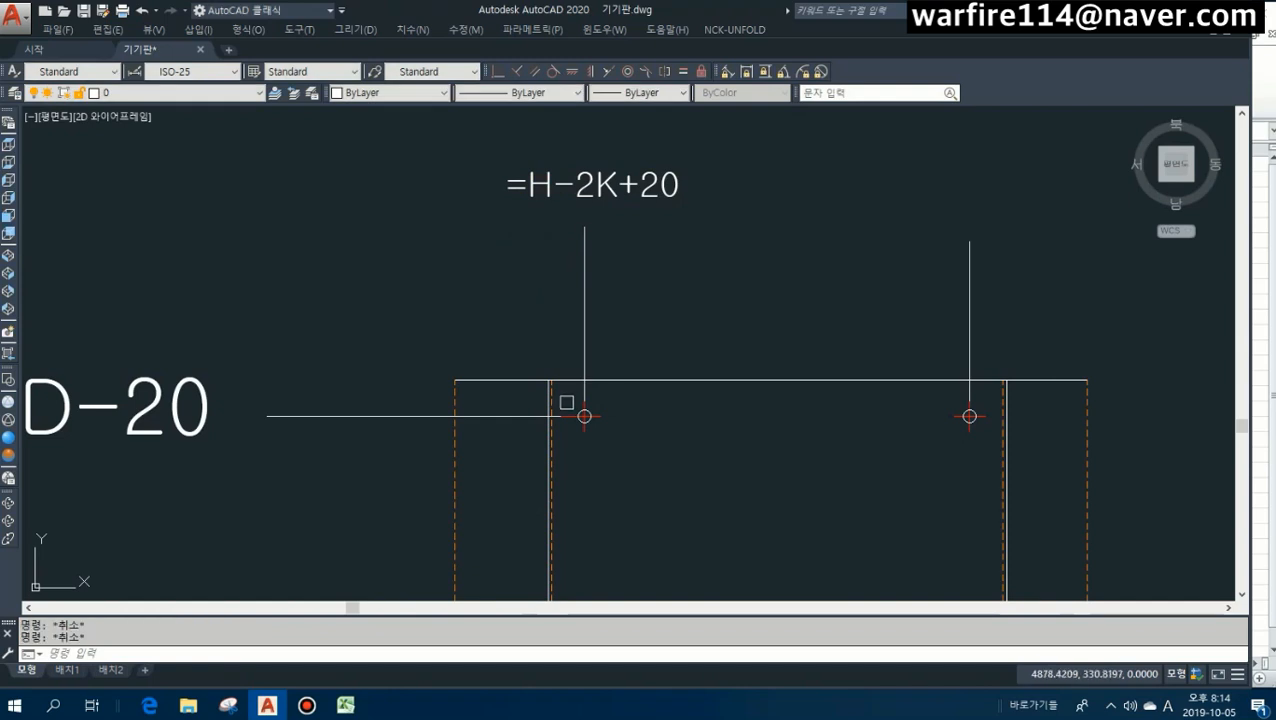
Check the distance from the left bend line to the 조립홀 plate's upper-left hole with a temporary linear dimension.
scroll(549, 396, "up", 2)
type("dd")
key("space")
left_click(547, 370)
left_click(604, 428)
key("Escape")
key("Escape")
scroll(575, 293, "down", 3)
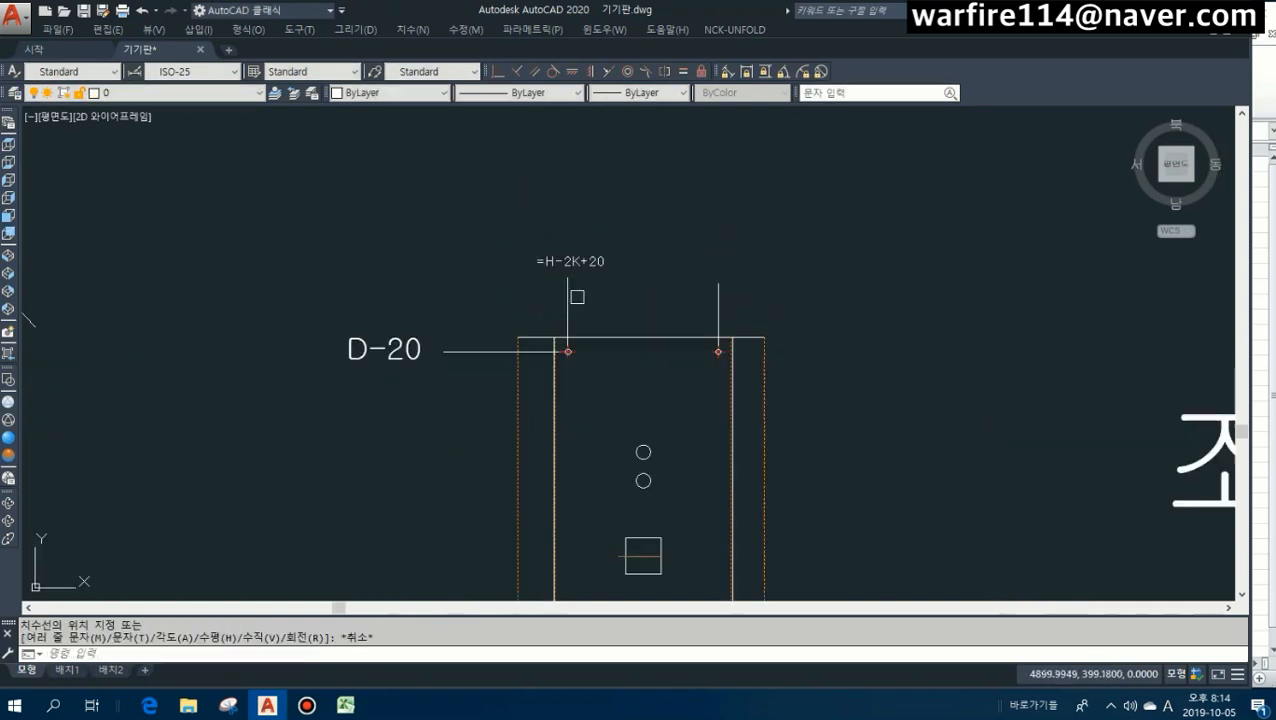
Scale up the =H-2K+20 label above the upper-left hole to roughly match the D-20 label's height.
type("ss")
key("space")
left_click(538, 307)
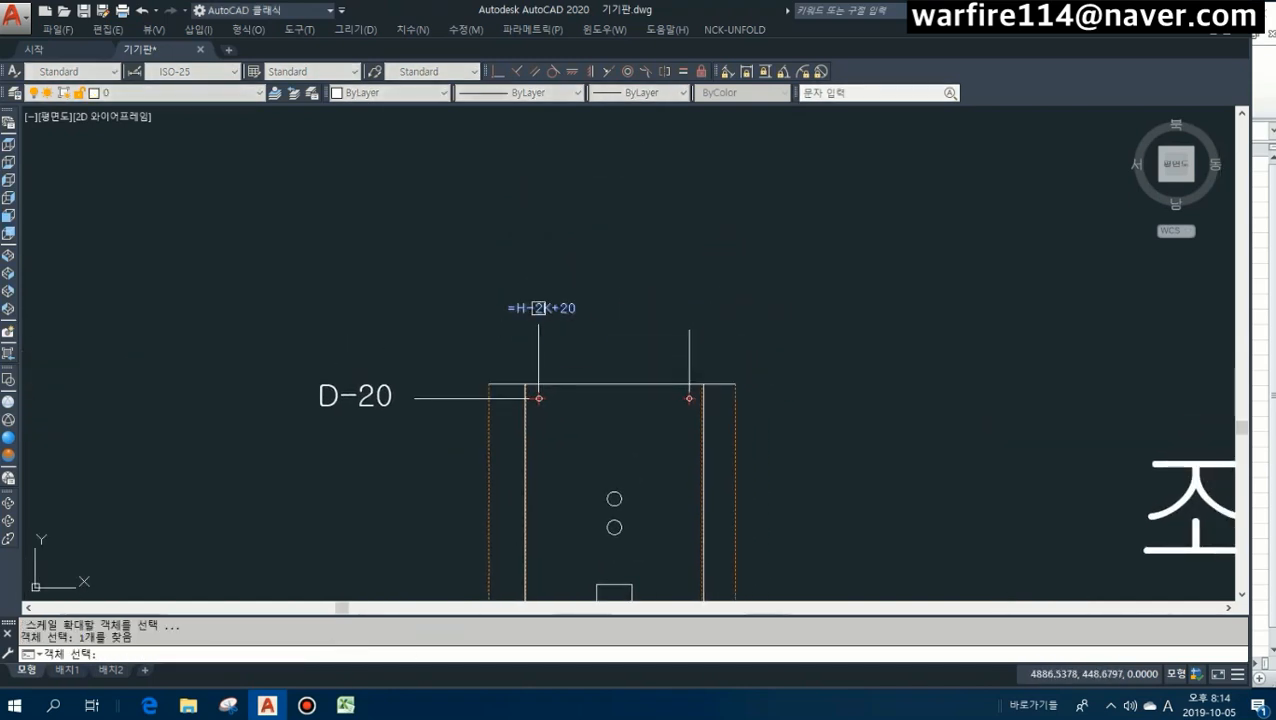
key("space")
left_click(555, 326)
left_click(555, 326)
left_click(544, 316)
key("Escape")
key("Escape")
Add the text label =H+W-2K-20 above the vertical extension line of the 조립홀 plate's upper-right hole.
type("tt")
key("space")
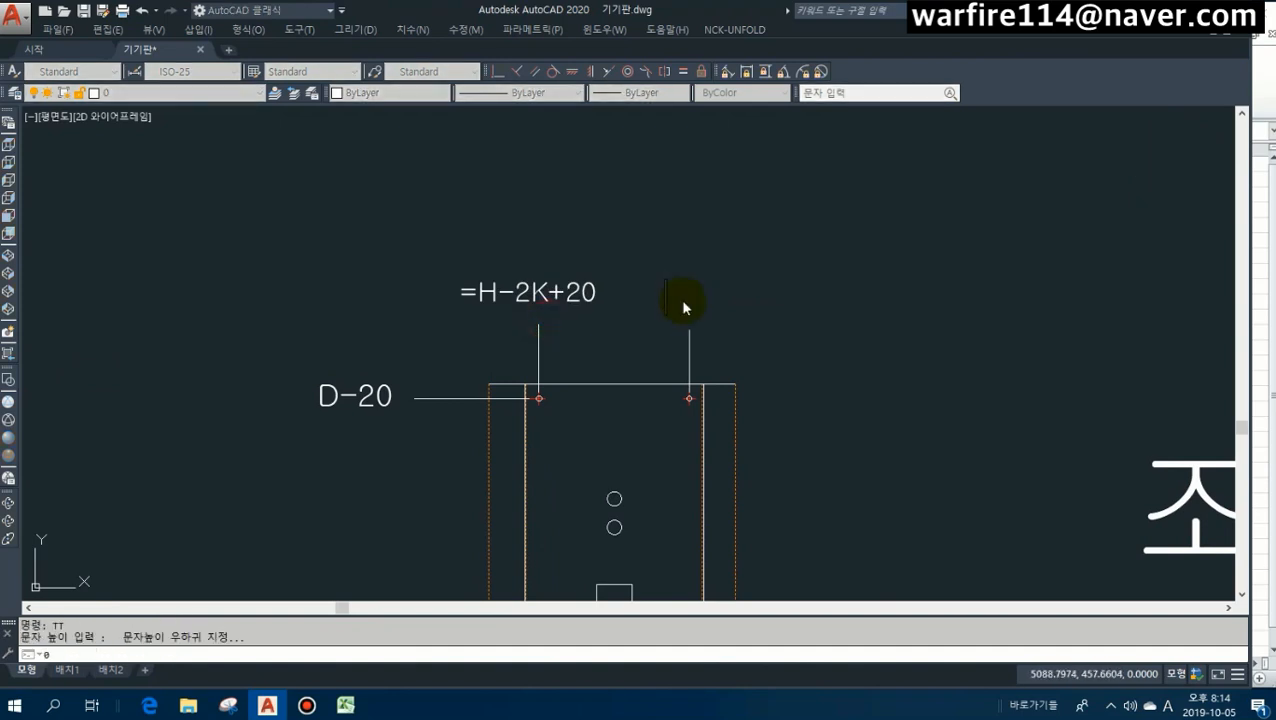
type("+W")
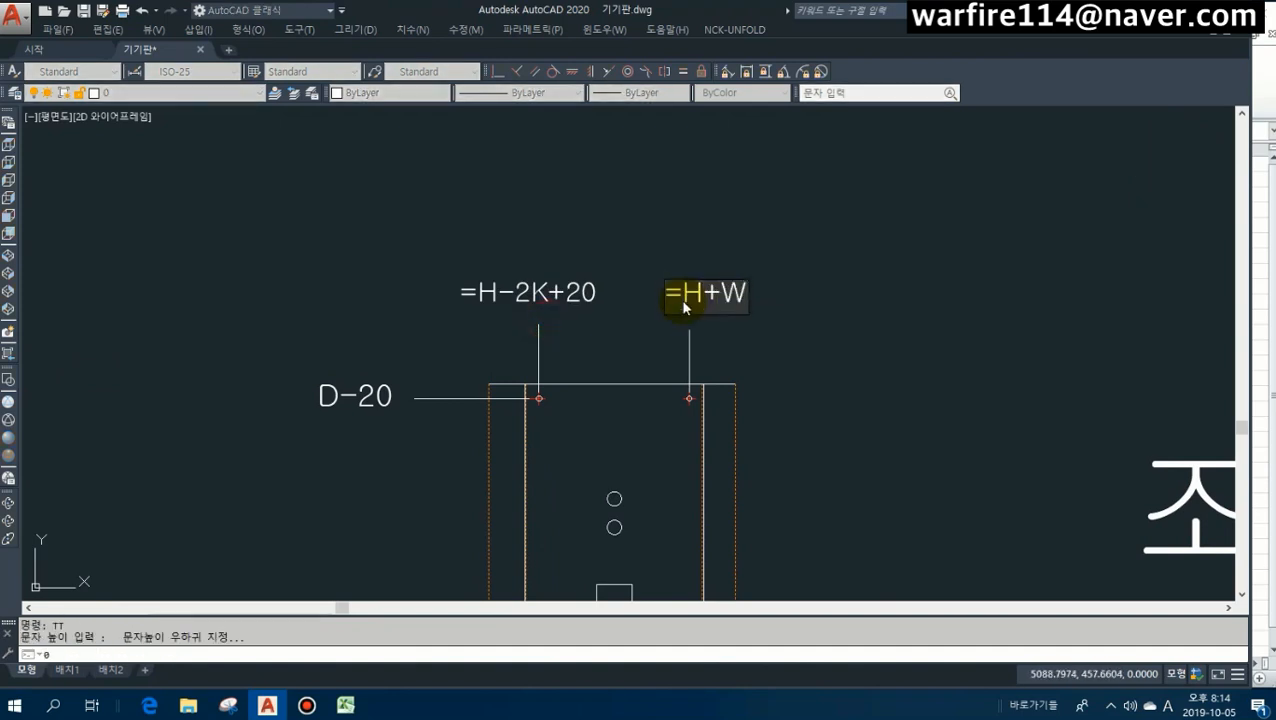
type("-2K-20")
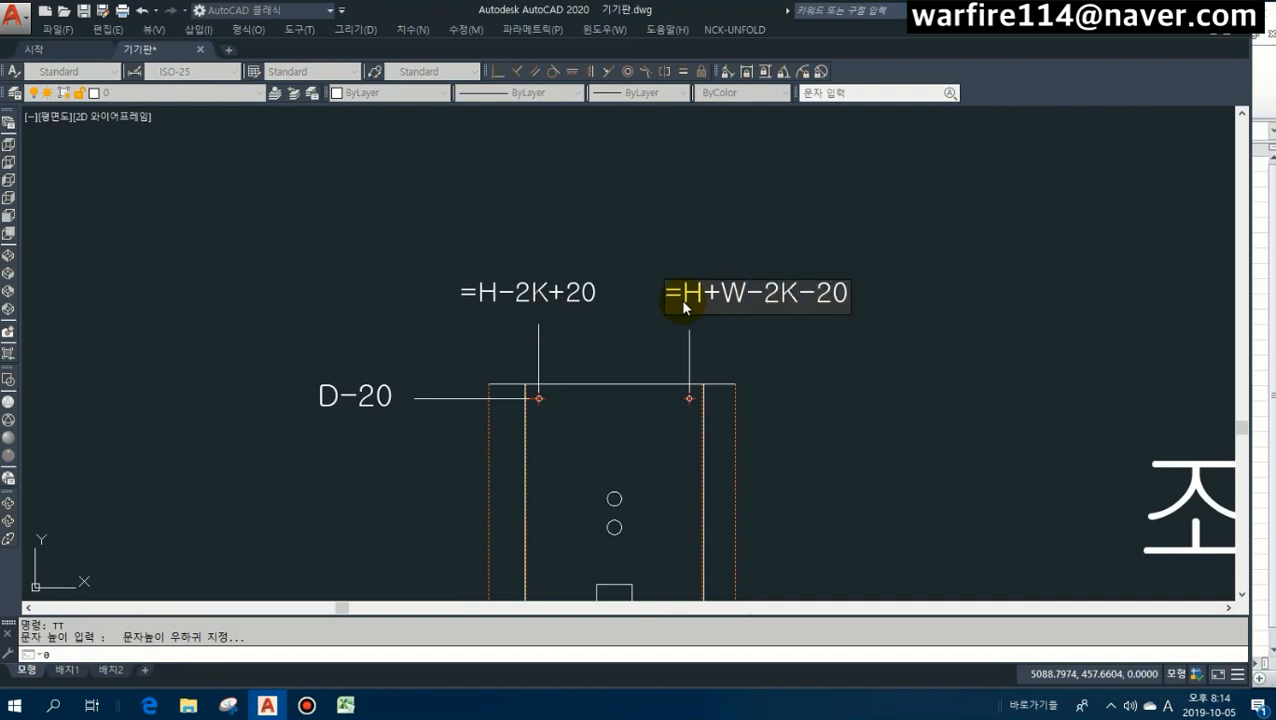
key("Escape")
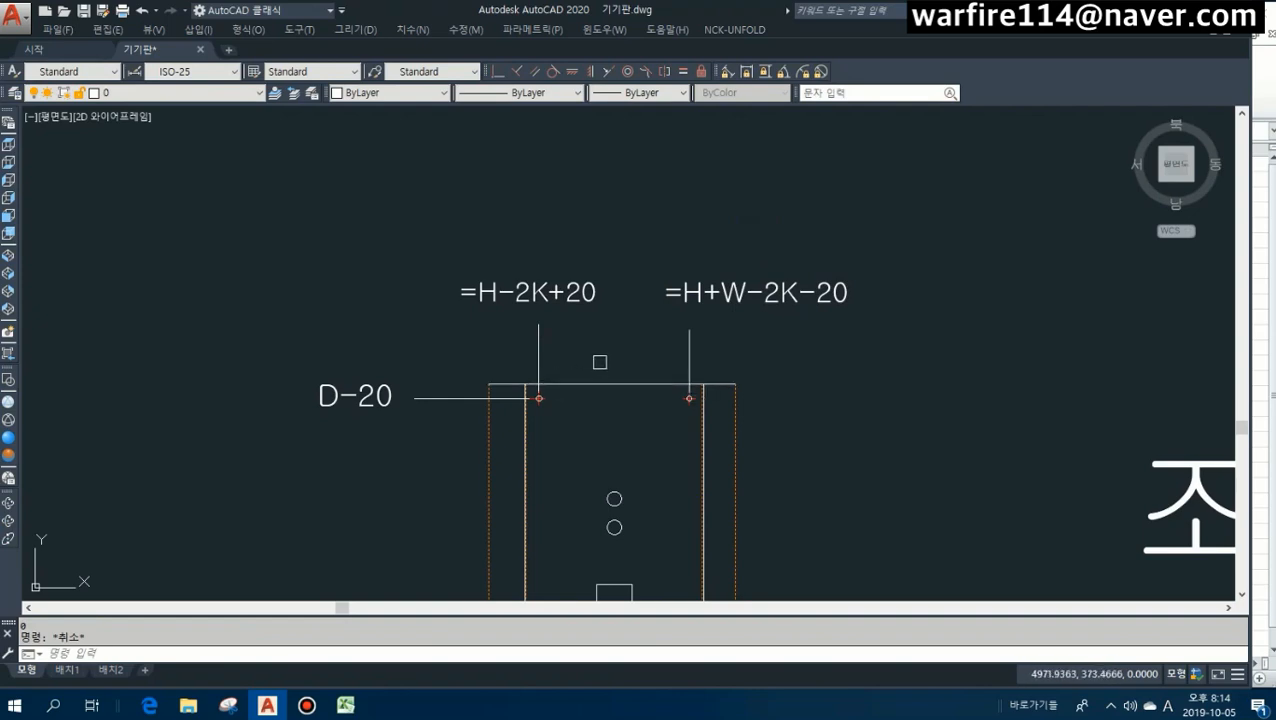
Examine the DA and DB columns of the SPECIFICATION table in the original drawing.
scroll(744, 331, "down", 6)
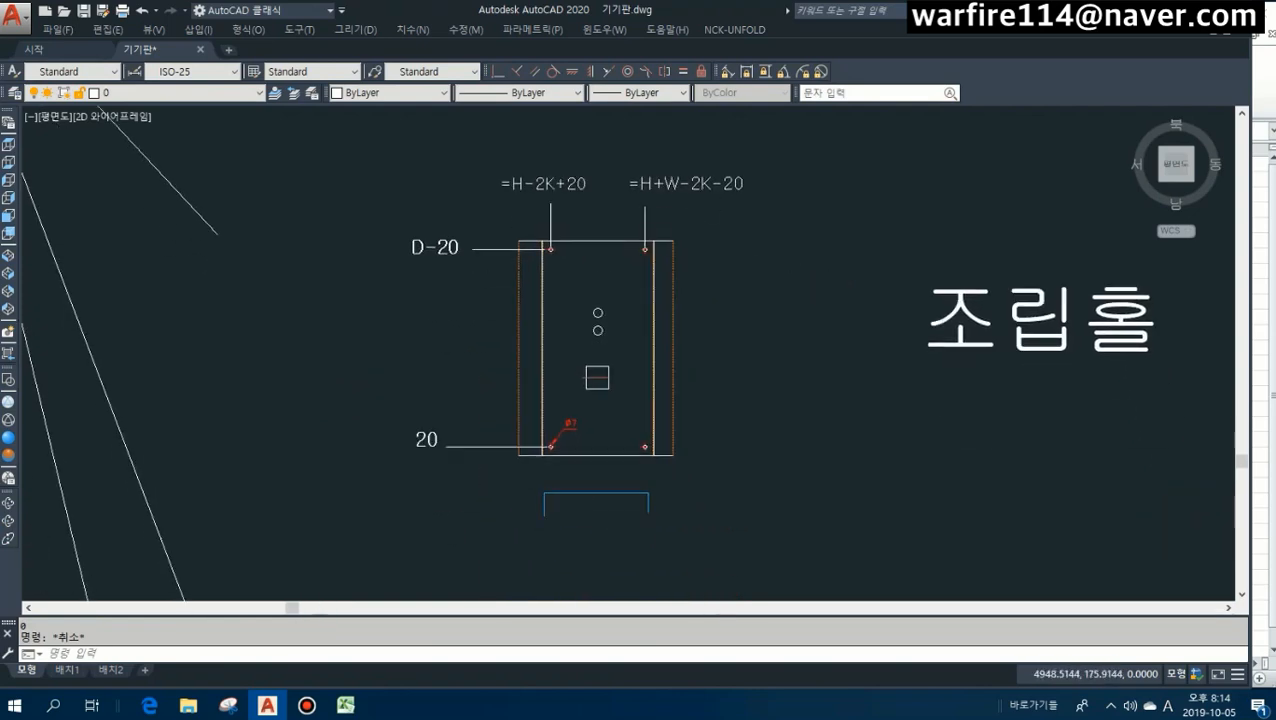
scroll(638, 405, "up", 5)
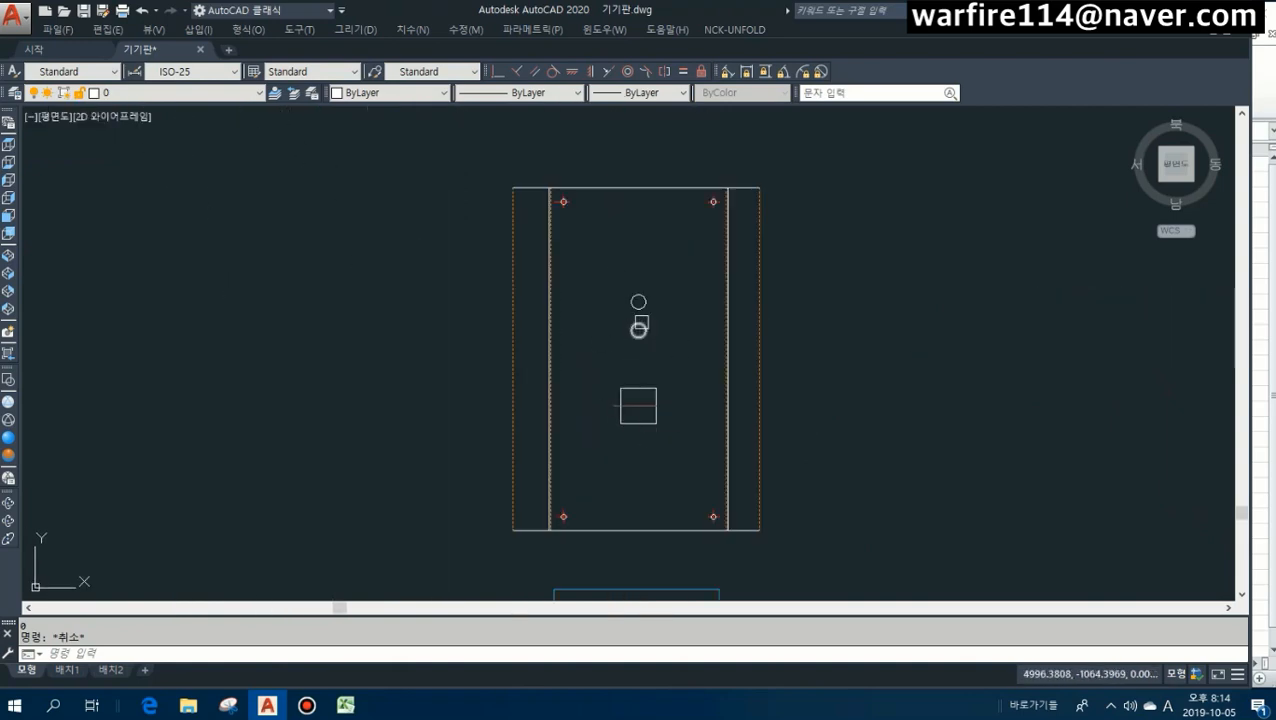
scroll(638, 330, "down", 5)
scroll(560, 330, "up", 6)
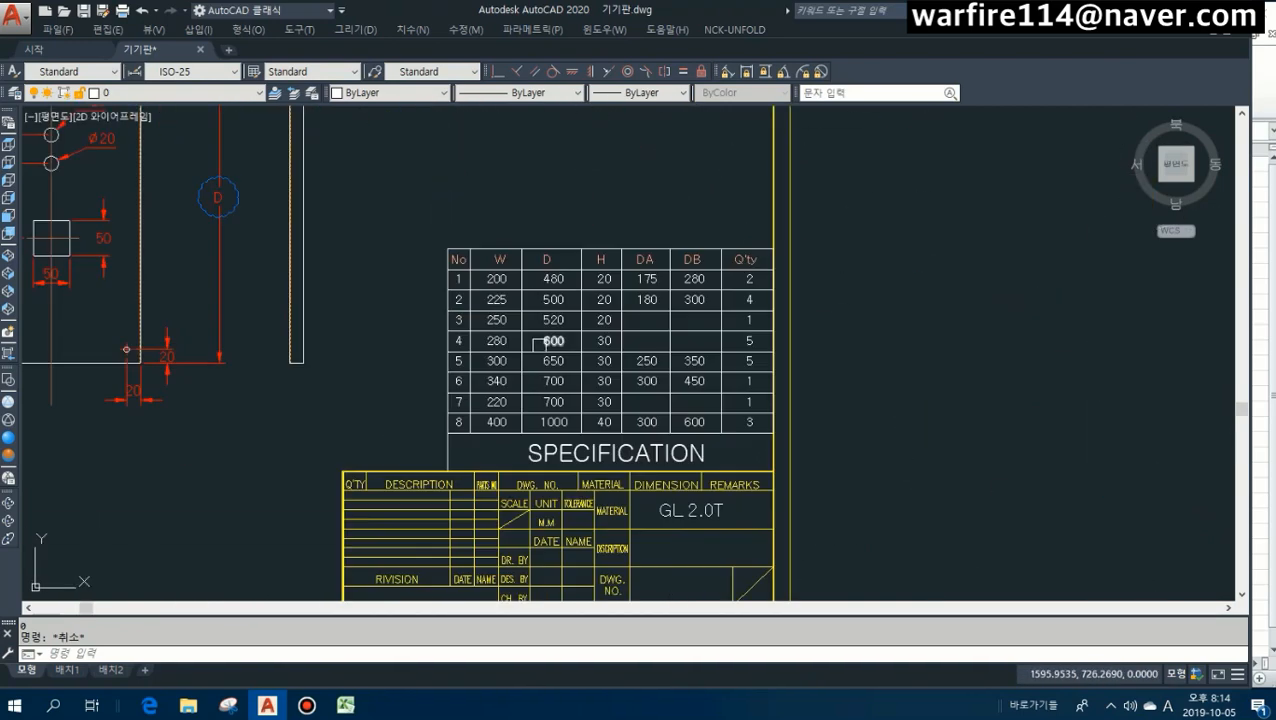
scroll(625, 332, "up", 2)
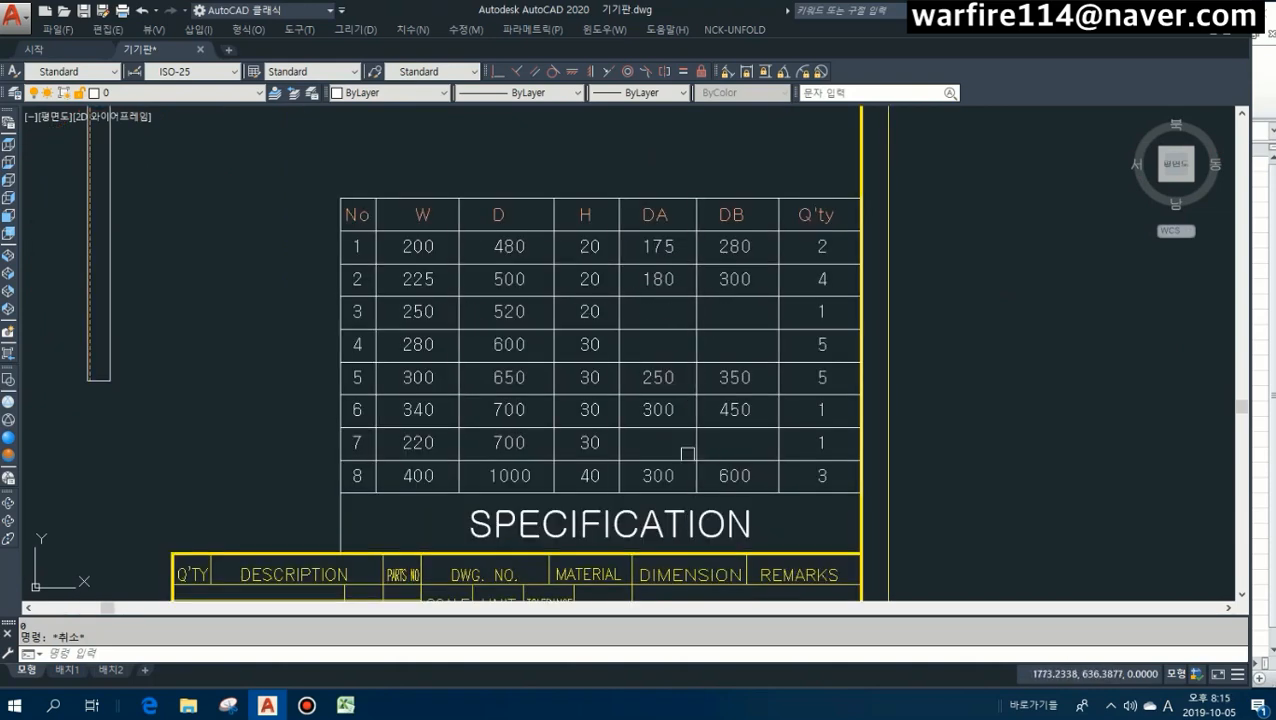
Draw a vertical extension line from the 공명홀 plate's upper circle centre to above the plate's top edge.
scroll(756, 356, "down", 6)
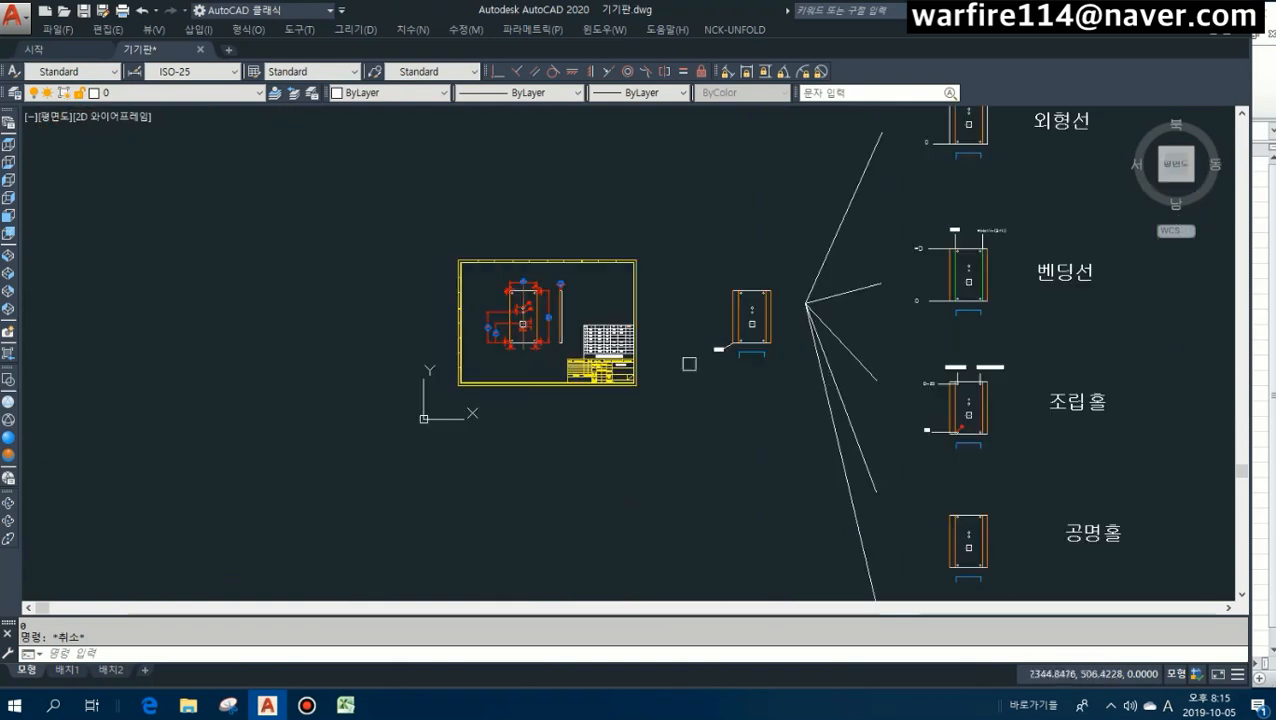
scroll(730, 518, "up", 8)
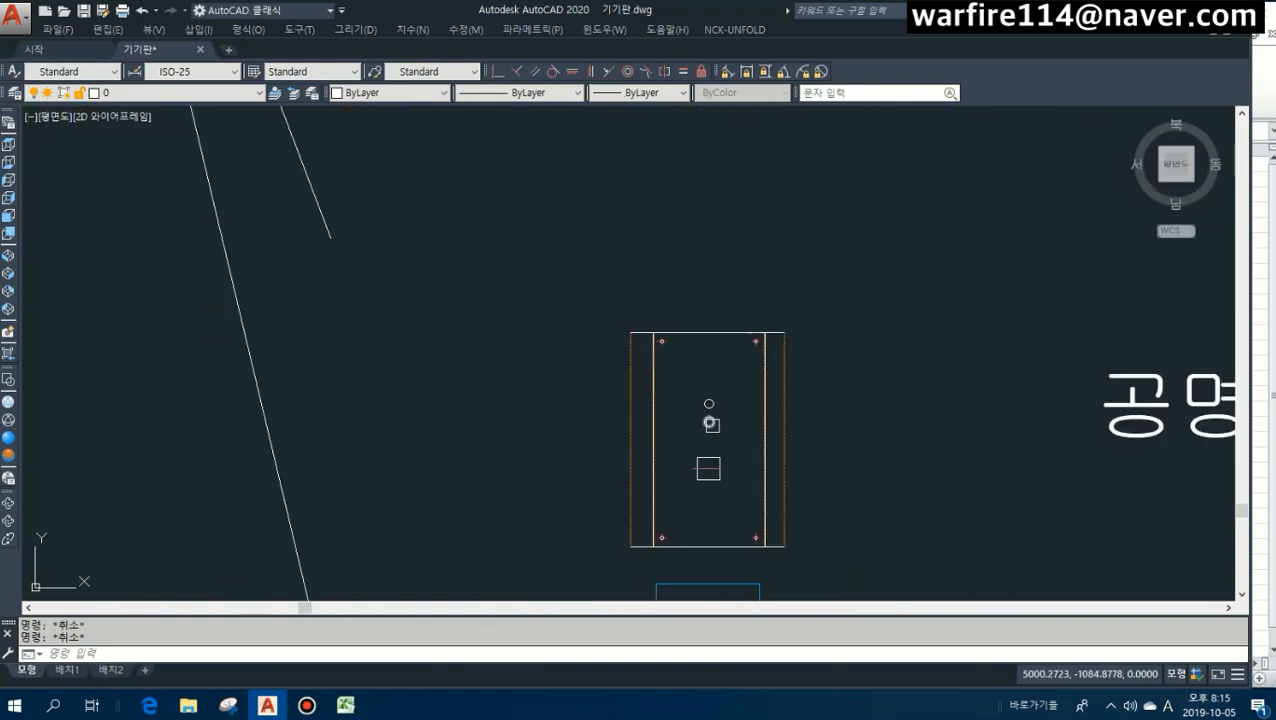
type("l")
key("Return")
left_click(709, 401)
left_click(713, 224)
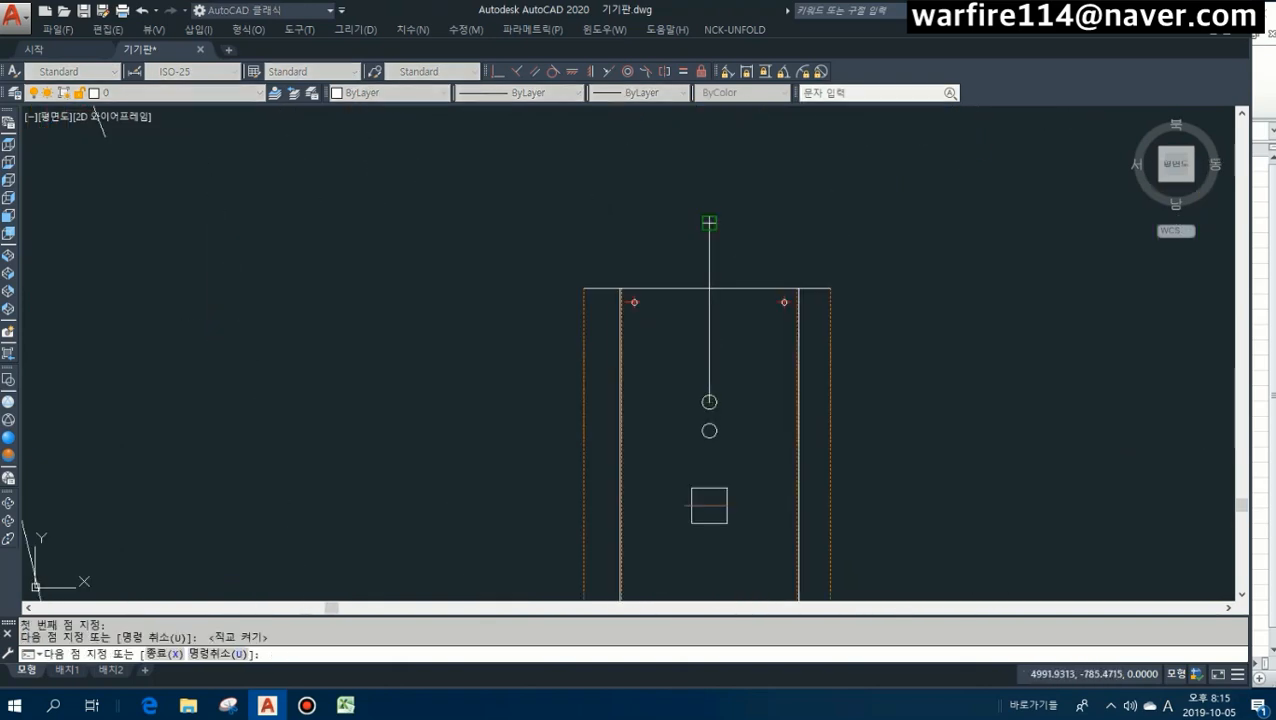
key("Escape")
middle_click_drag(696, 392, 730, 297)
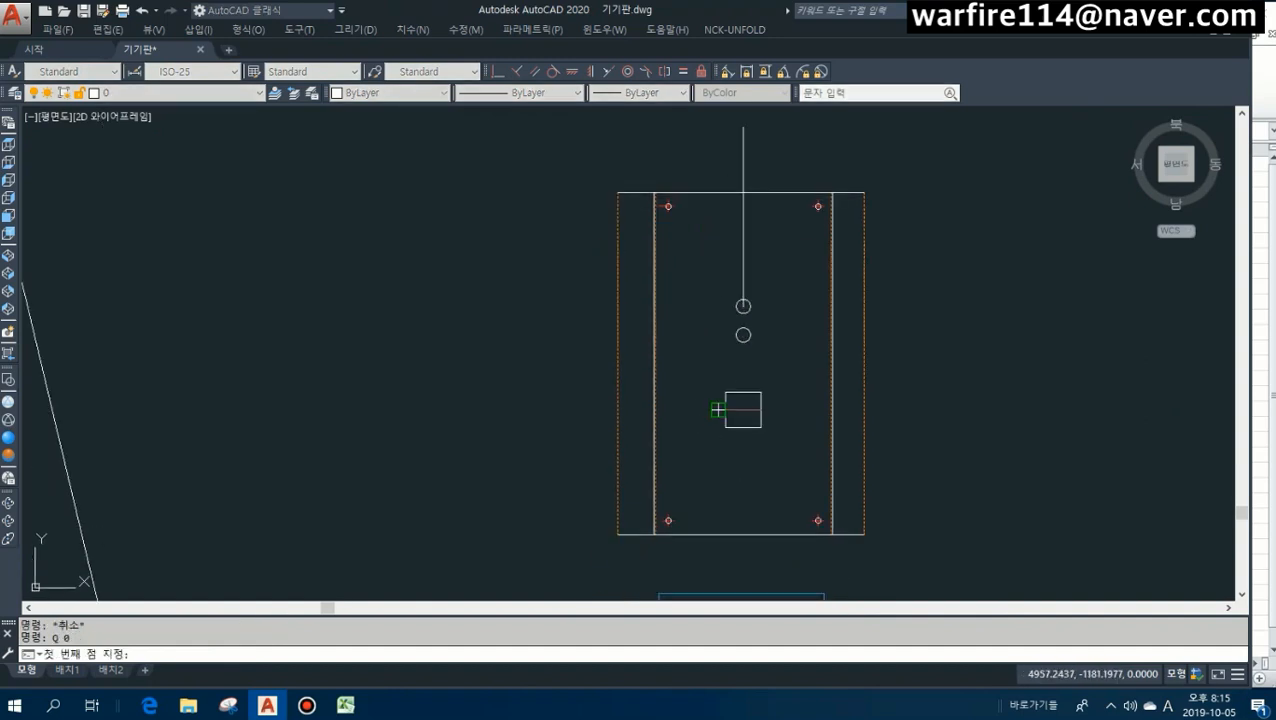
Draw horizontal extension lines from the 공명홀 plate's square centreline and both circle centres to beyond its left edge.
type("l")
key("Return")
left_click(743, 335)
left_click(554, 340)
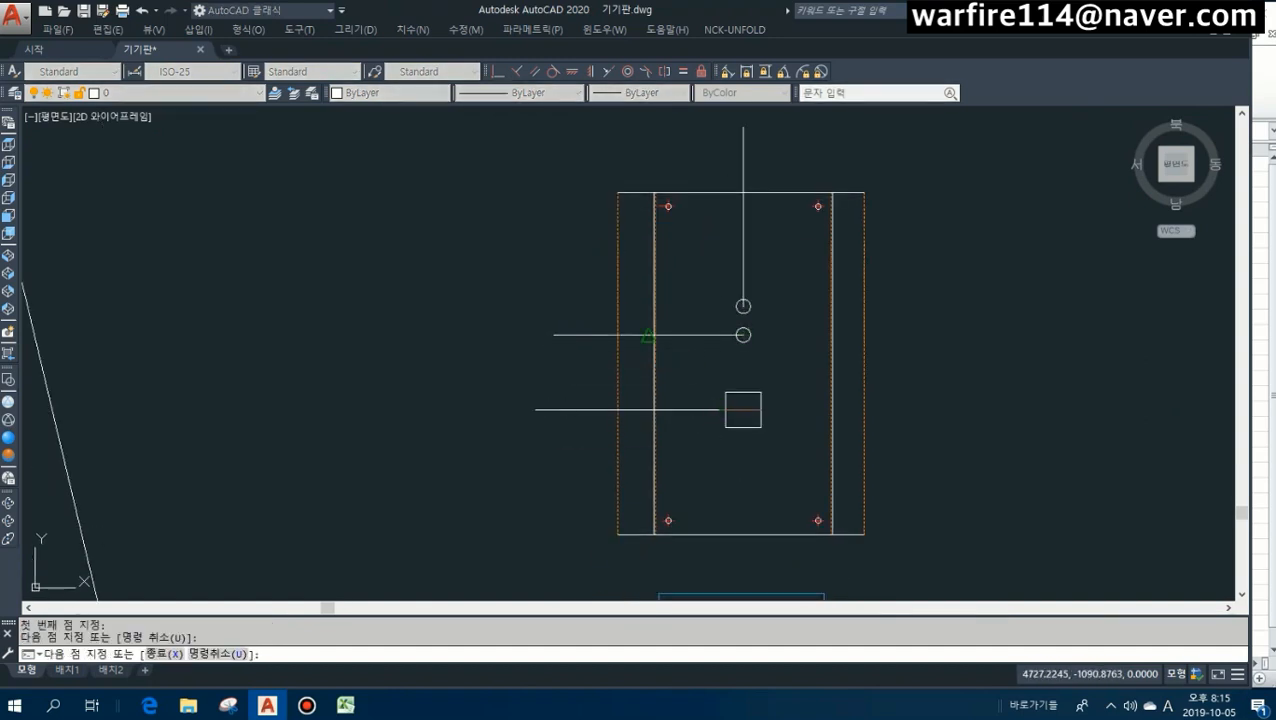
key("Escape")
type("l")
key("Return")
left_click(743, 307)
left_click(555, 306)
key("Escape")
scroll(555, 306, "down", 3)
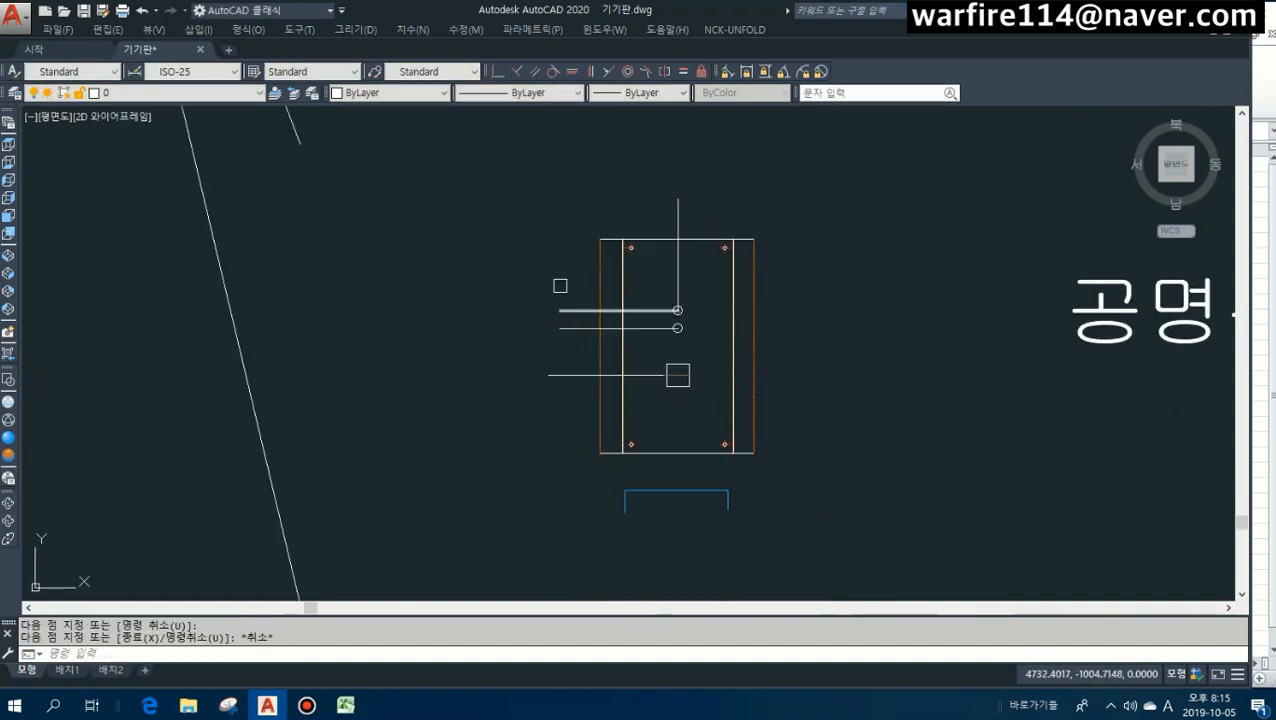
scroll(546, 447, "up", 3)
key("Escape")
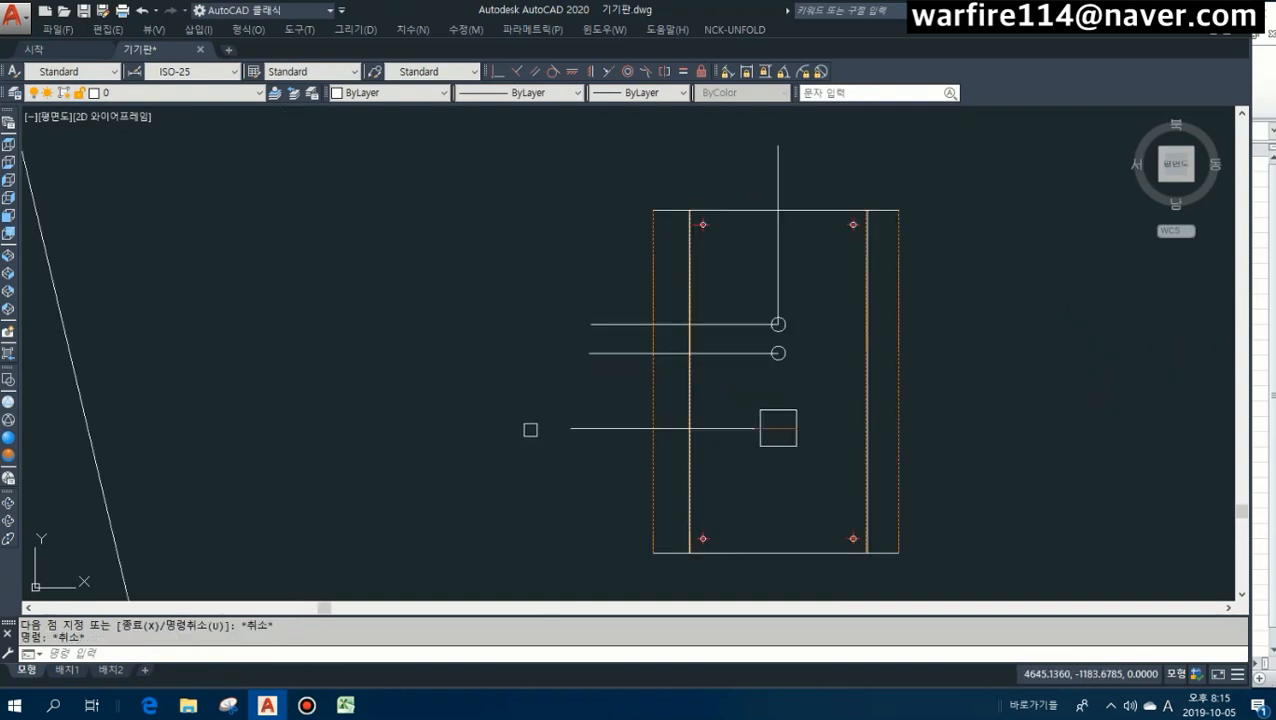
Examine the DA, DB and 40 mm dimensions of the square and the two circles in the original drawing.
scroll(765, 425, "down", 6)
key("Escape")
middle_click_drag(401, 308, 777, 472)
middle_click_drag(490, 265, 575, 353)
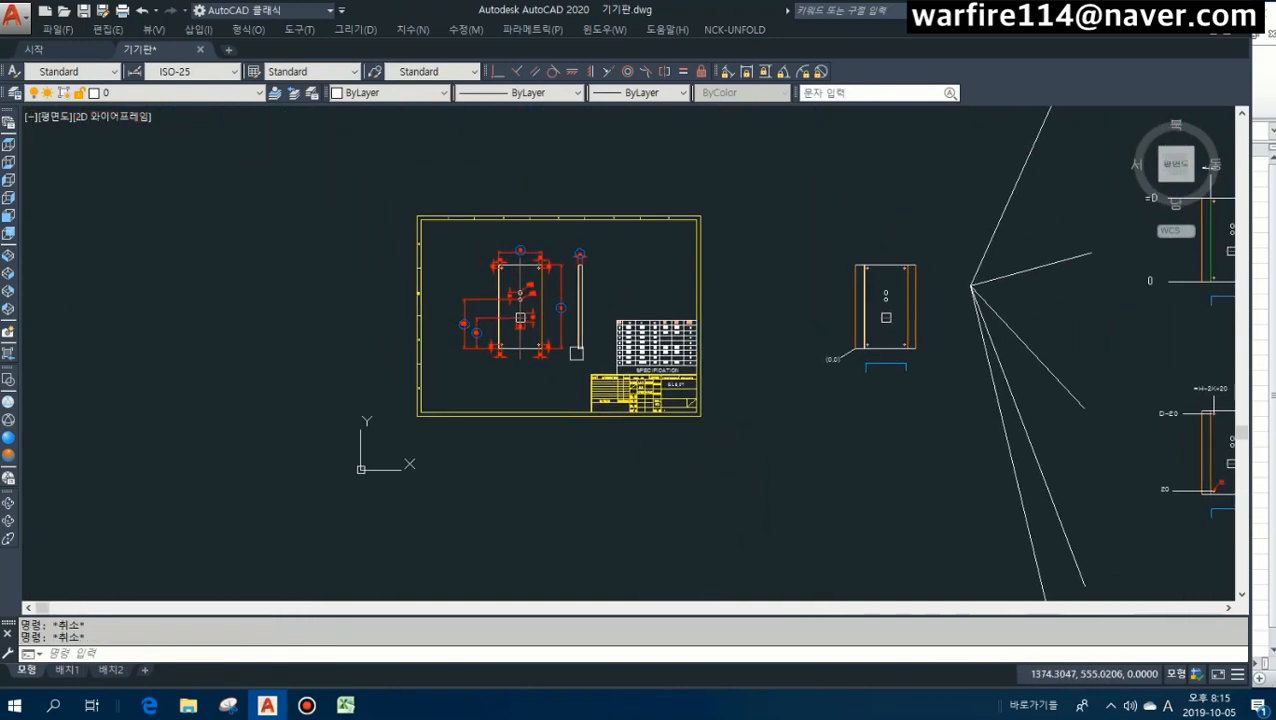
scroll(550, 323, "up", 4)
scroll(330, 324, "up", 4)
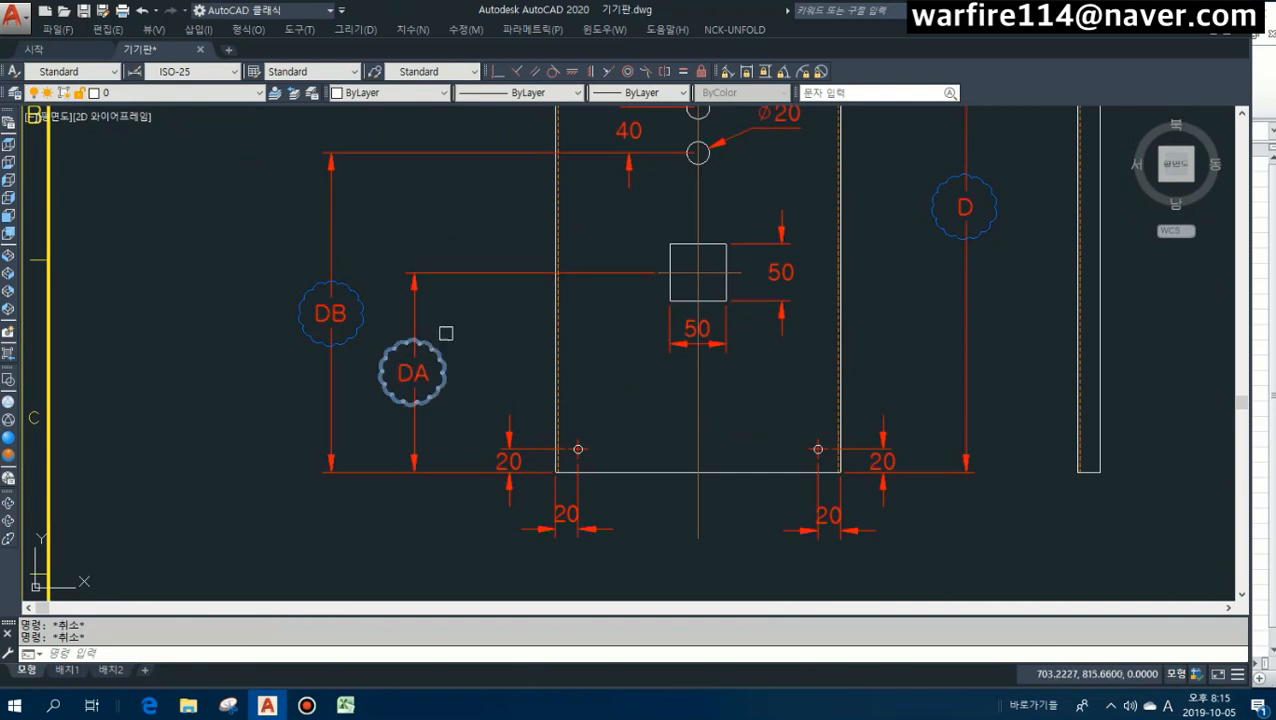
middle_click_drag(446, 333, 445, 442)
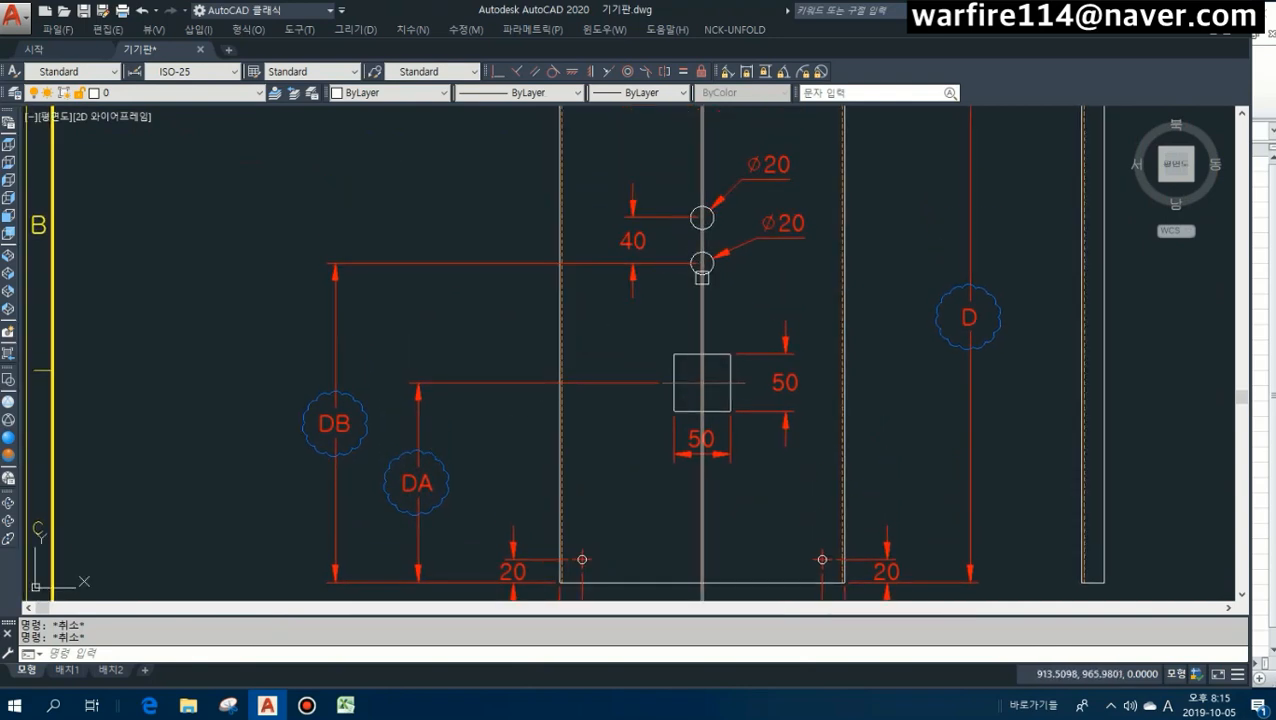
middle_click_drag(448, 346, 477, 324)
middle_click_drag(641, 310, 615, 364)
scroll(567, 279, "down", 8)
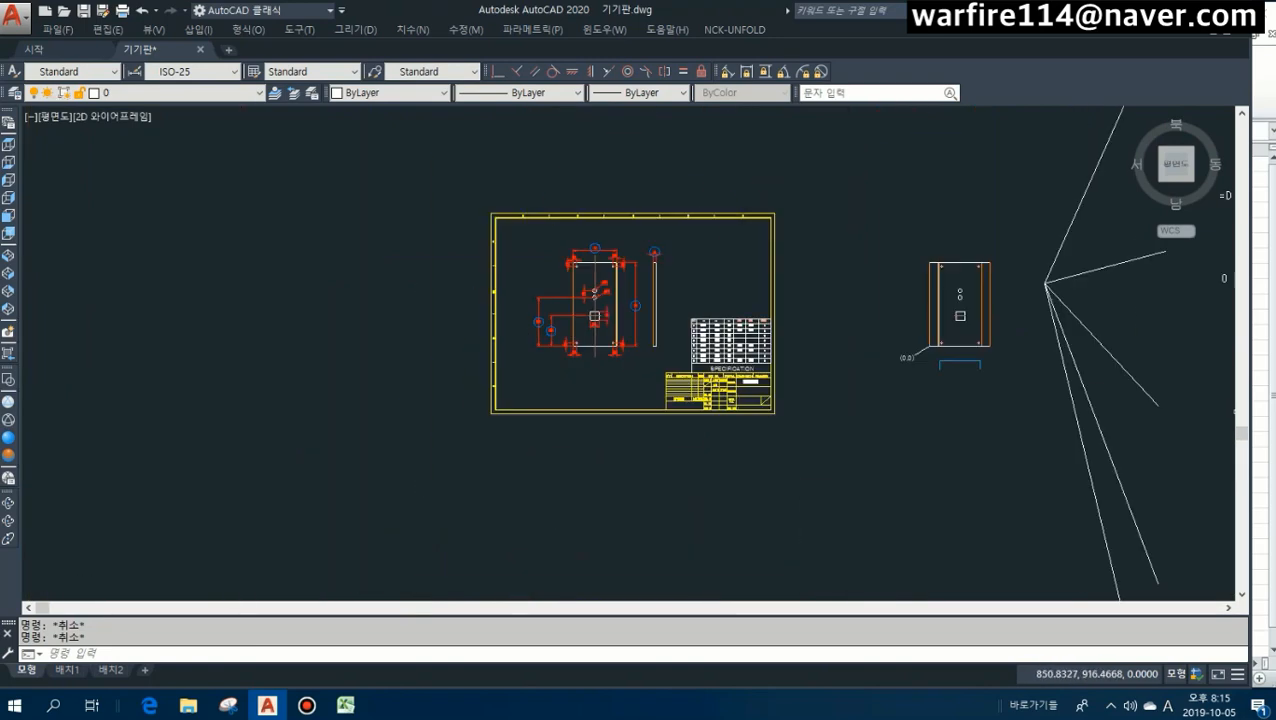
Add the text labels DA, DB and DB+40 beside the 공명홀 plate's three horizontal extension lines, from lowest to highest.
middle_click_drag(707, 508, 557, 415)
scroll(557, 415, "up", 8)
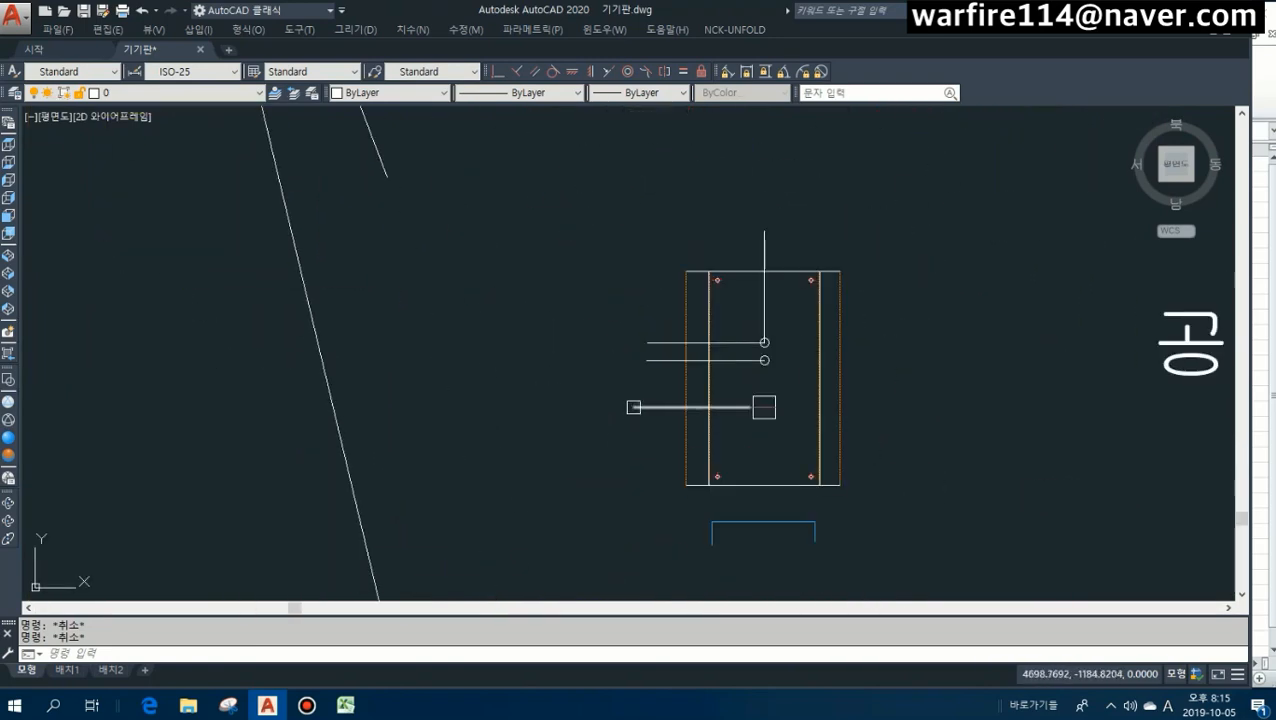
type("TT")
key("Return")
type("DA")
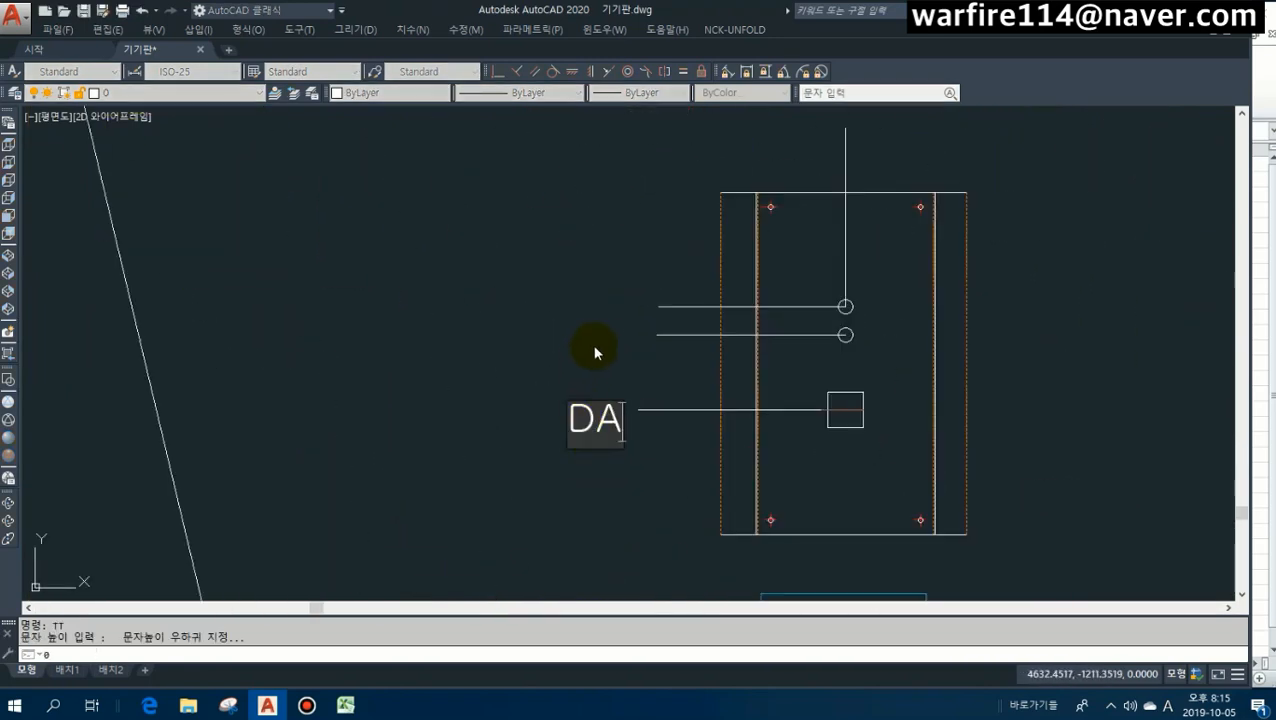
left_click(594, 348)
type("DB")
left_click(584, 308)
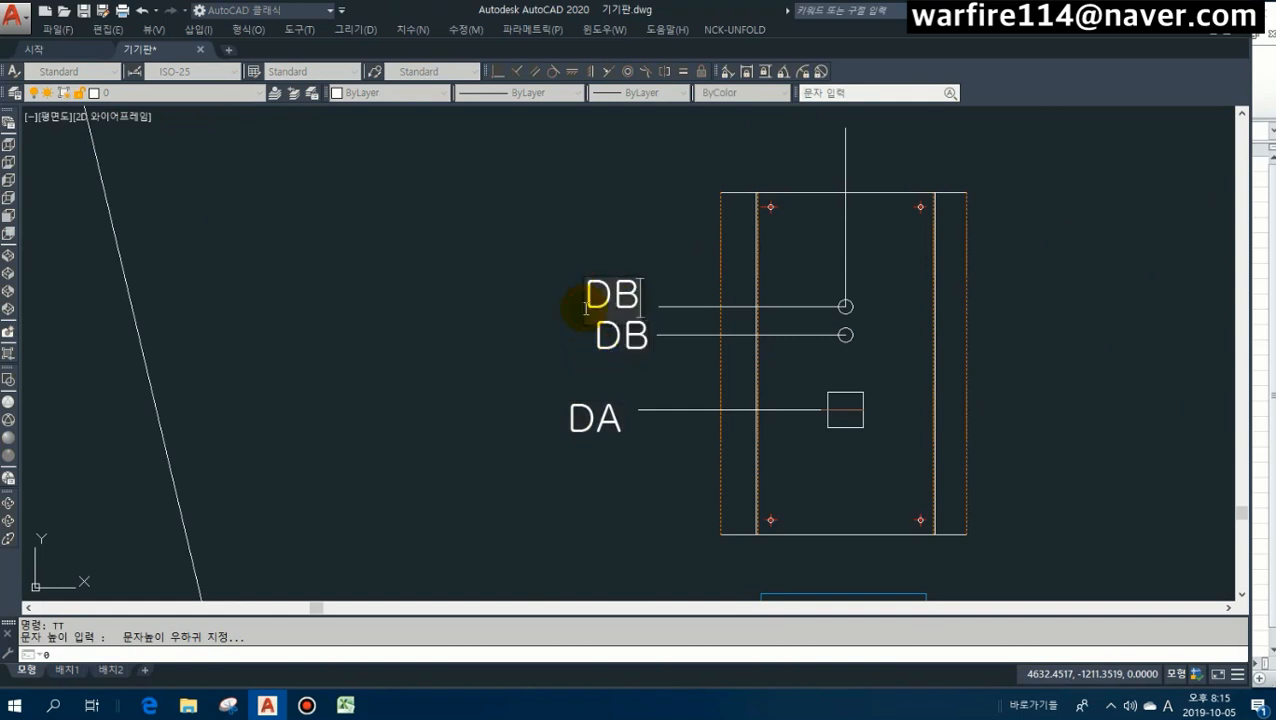
type("DB+40")
left_click(538, 341)
key("Escape")
Move the DB and DB+40 labels leftwards so they clear the ends of their extension lines.
type("m")
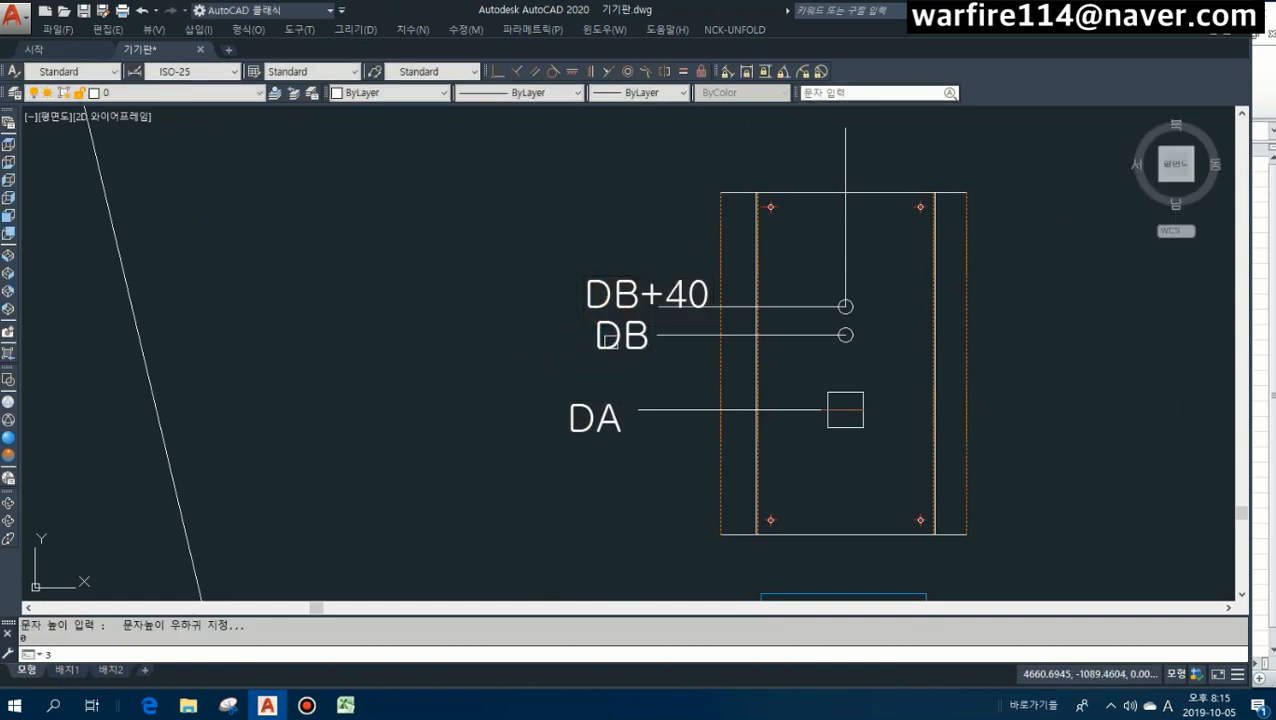
left_click(604, 341)
key("space")
left_click(603, 368)
left_click(568, 374)
key("Escape")
type("m")
left_click(602, 300)
key("space")
left_click(601, 248)
key("F8")
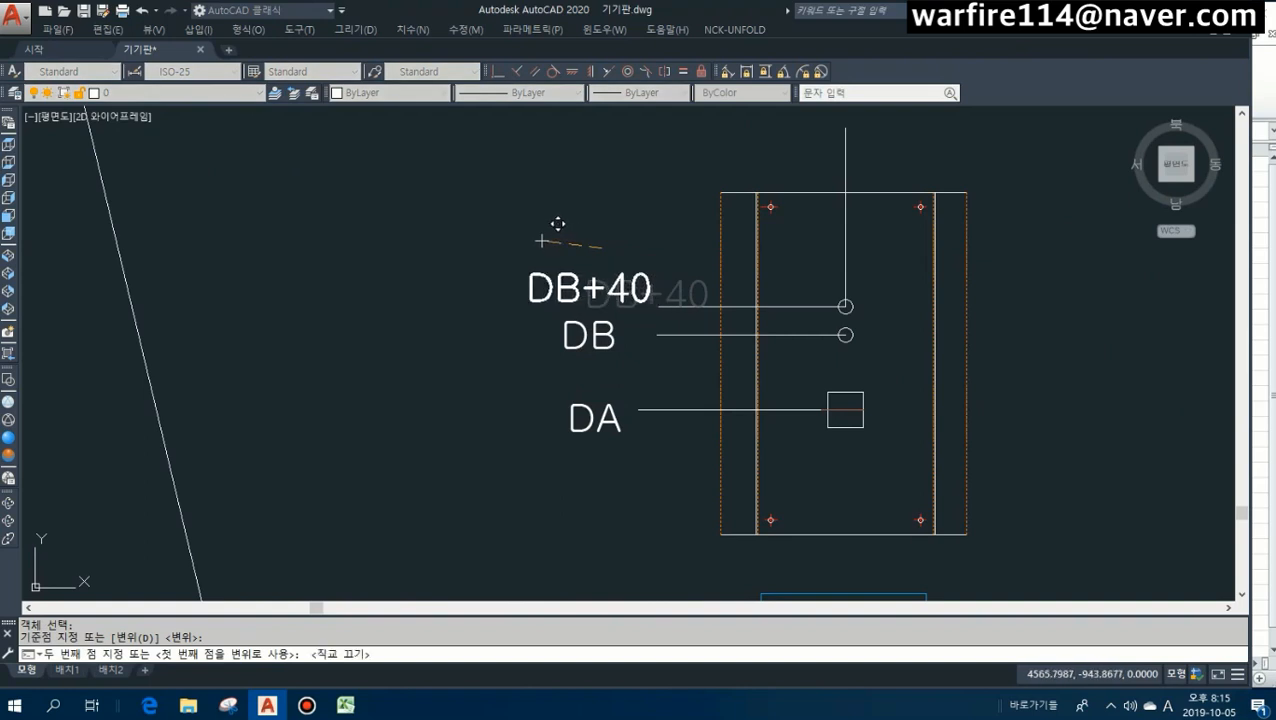
left_click(543, 241)
Add the text label =(H+W+H-4*K)/2 above the 공명홀 plate's vertical extension line.
middle_click_drag(860, 219, 685, 397)
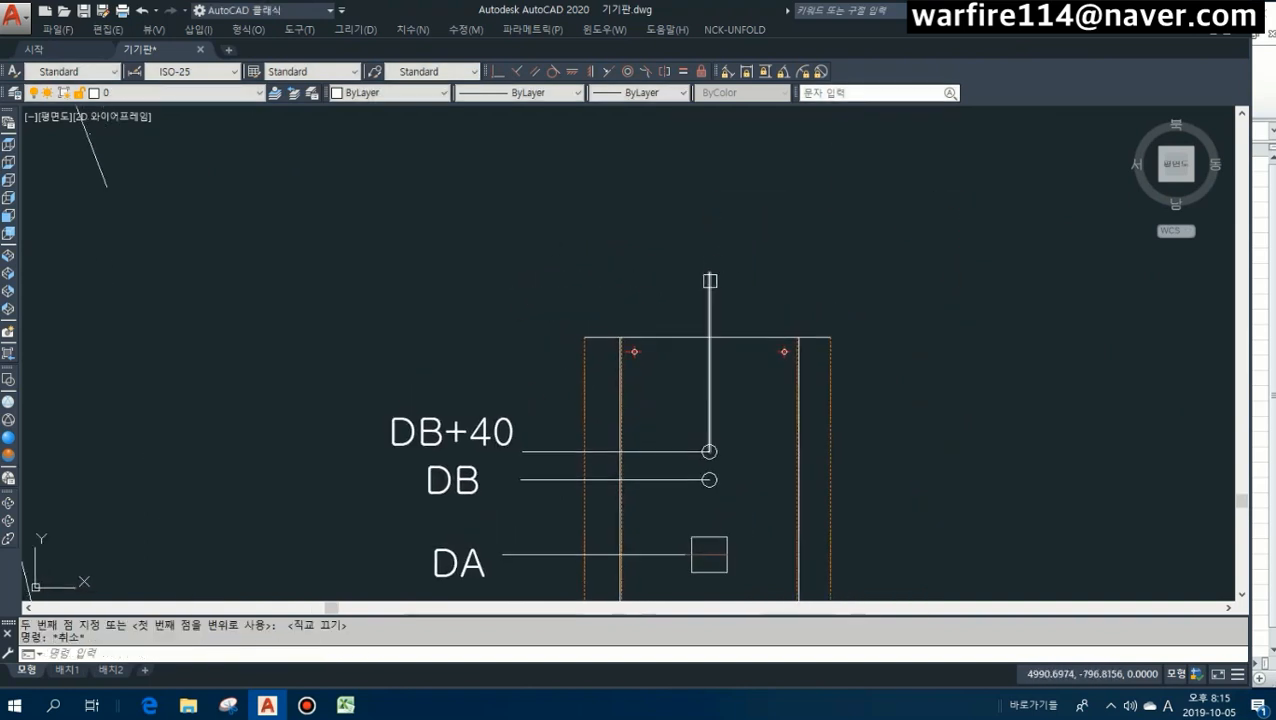
type("TT")
key("space")
type("=(H+W+H-4*K)/2")
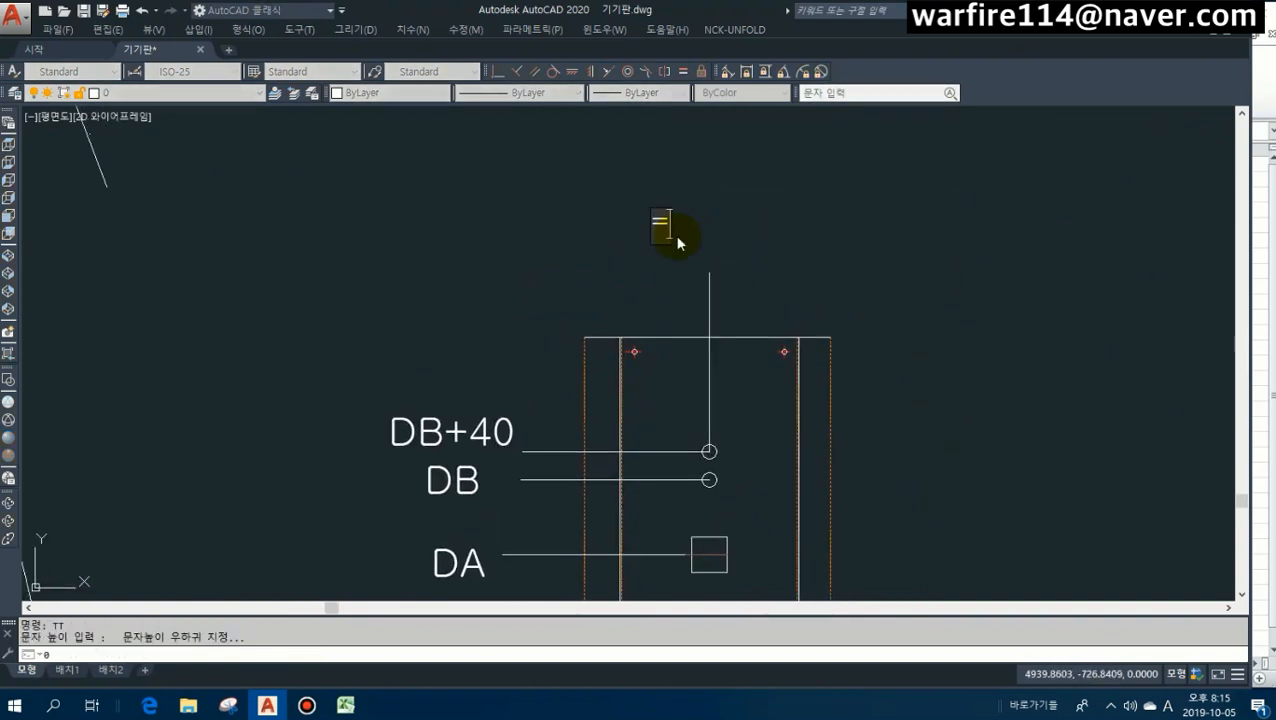
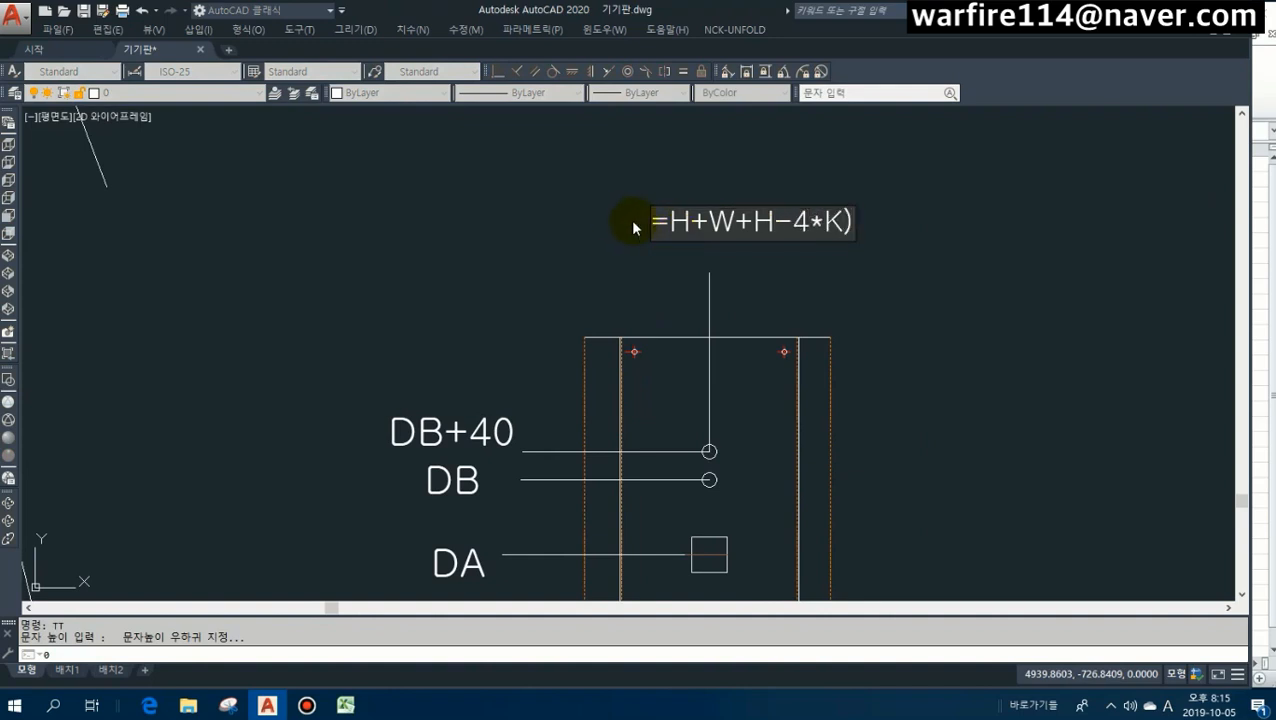
type("(")
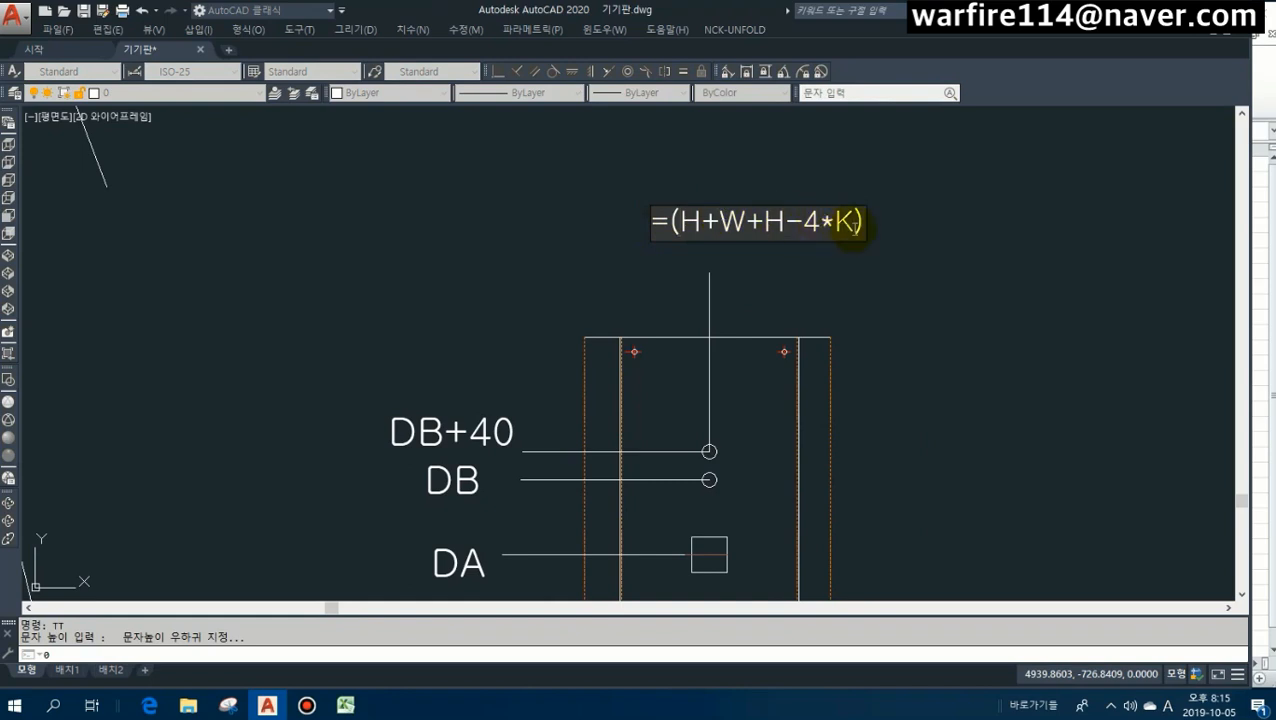
left_click(972, 286)
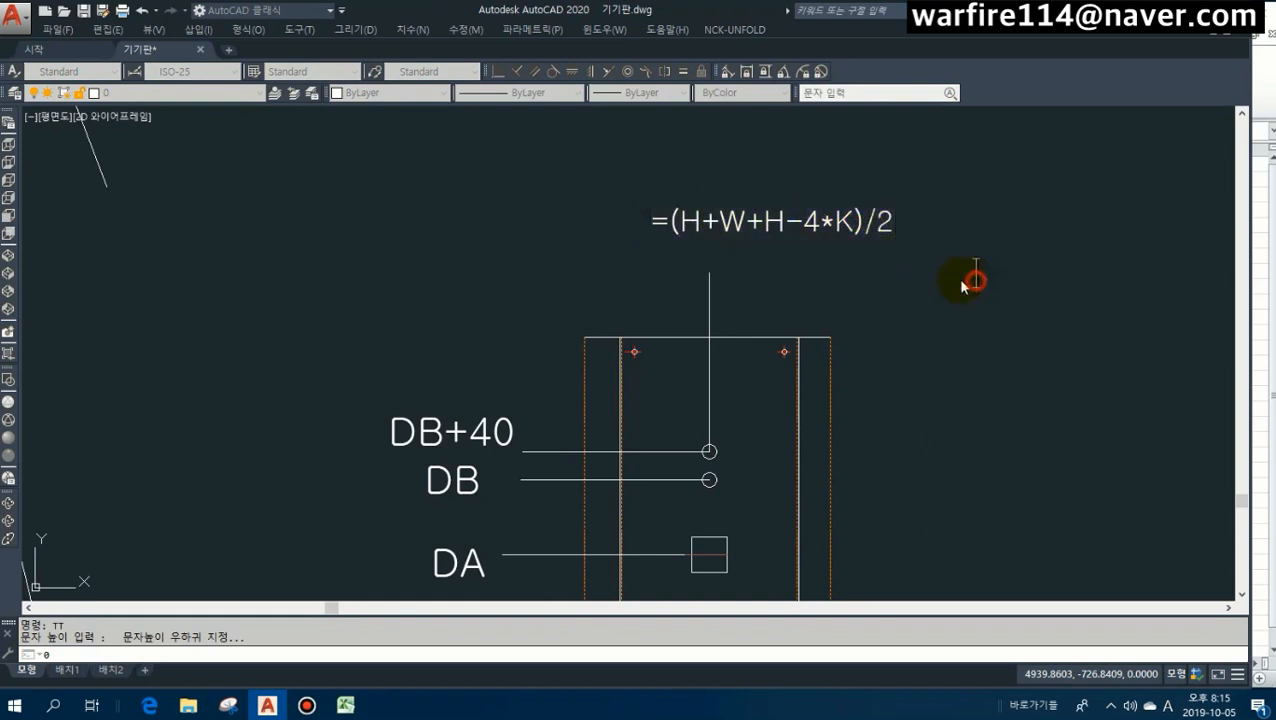
key("Escape")
key("Escape")
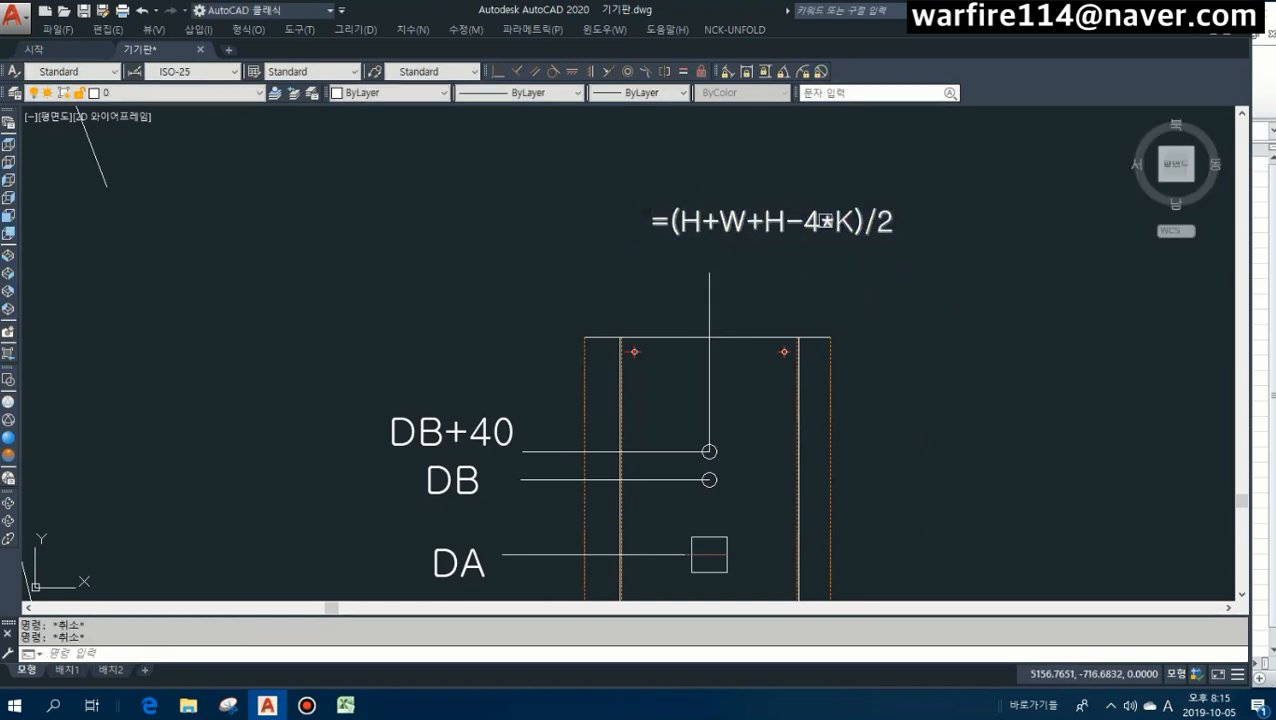
Underline the bracketed H+W+H-4*K part of the formula label with a straight line.
type("l")
key("space")
left_click(677, 252)
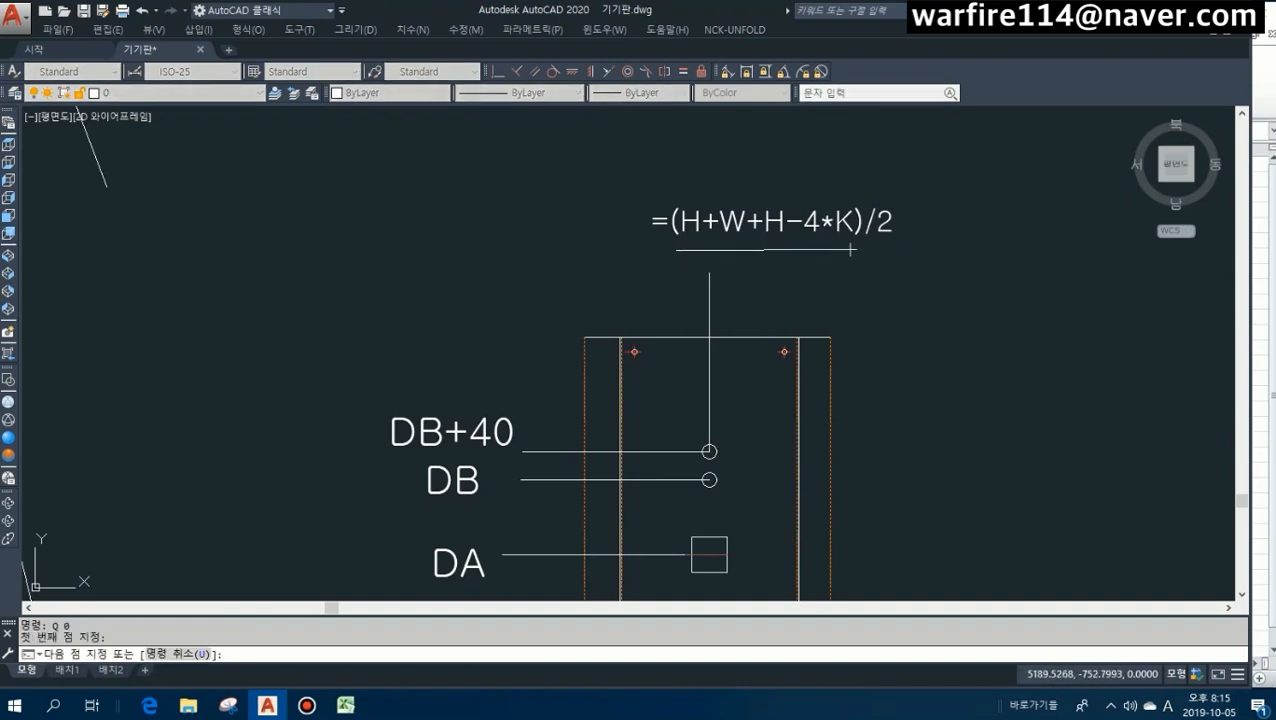
left_click(851, 249)
key("Escape")
Check the 공명홀 plate's overall width along its top edge with a temporary linear dimension.
type("dd")
key("space")
left_click(585, 337)
left_click(816, 335)
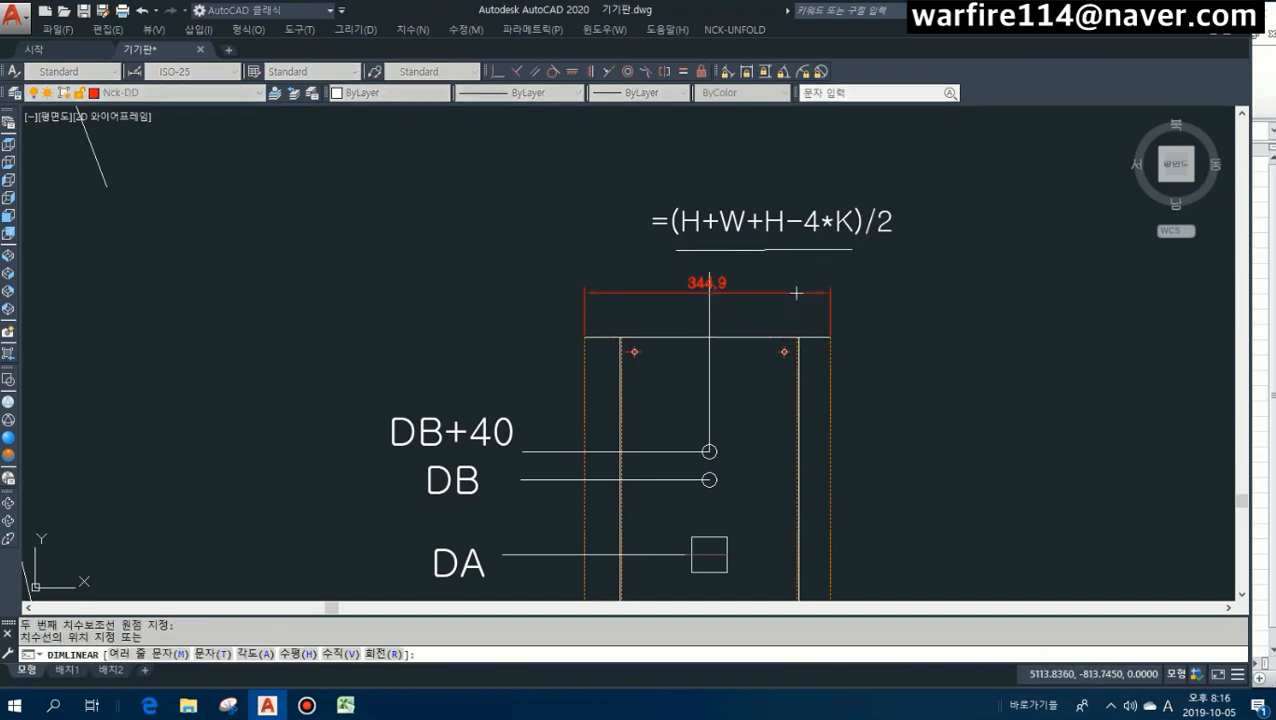
key("Escape")
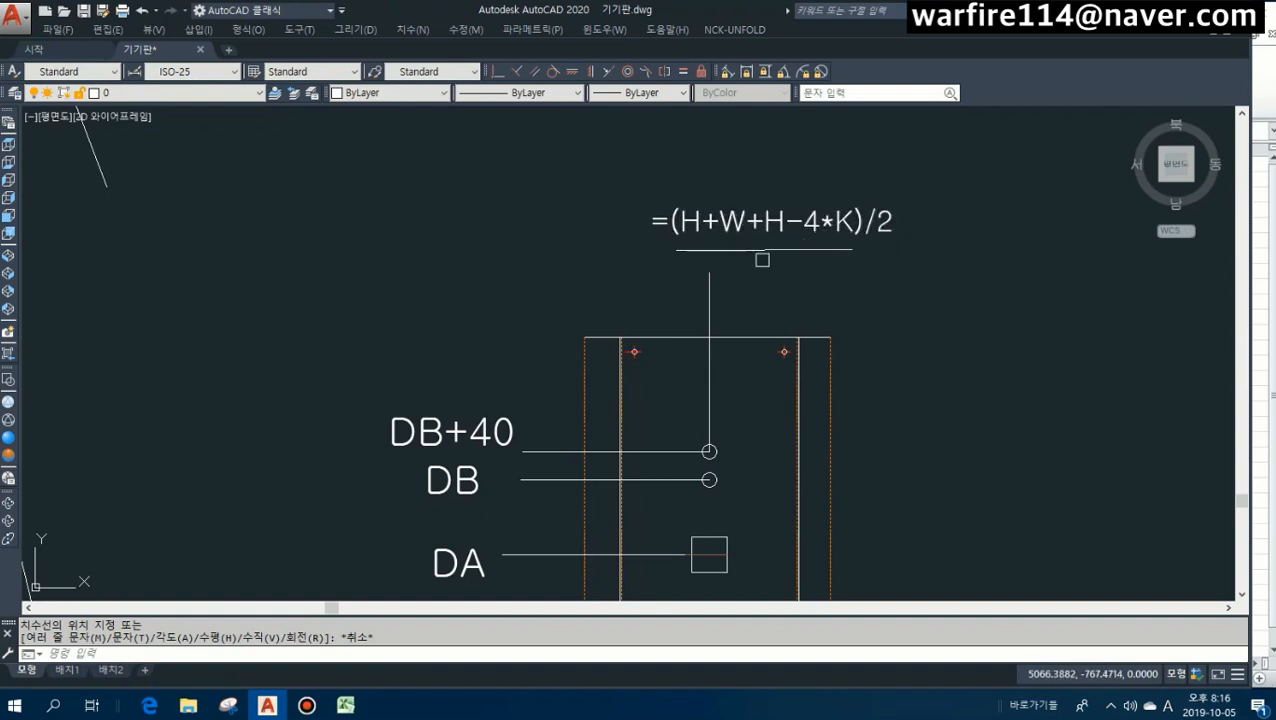
Draw a slanted leader line down and left from the lower end of the 섹션도 section profile's left flange.
scroll(752, 290, "down", 4)
scroll(700, 265, "down", 2)
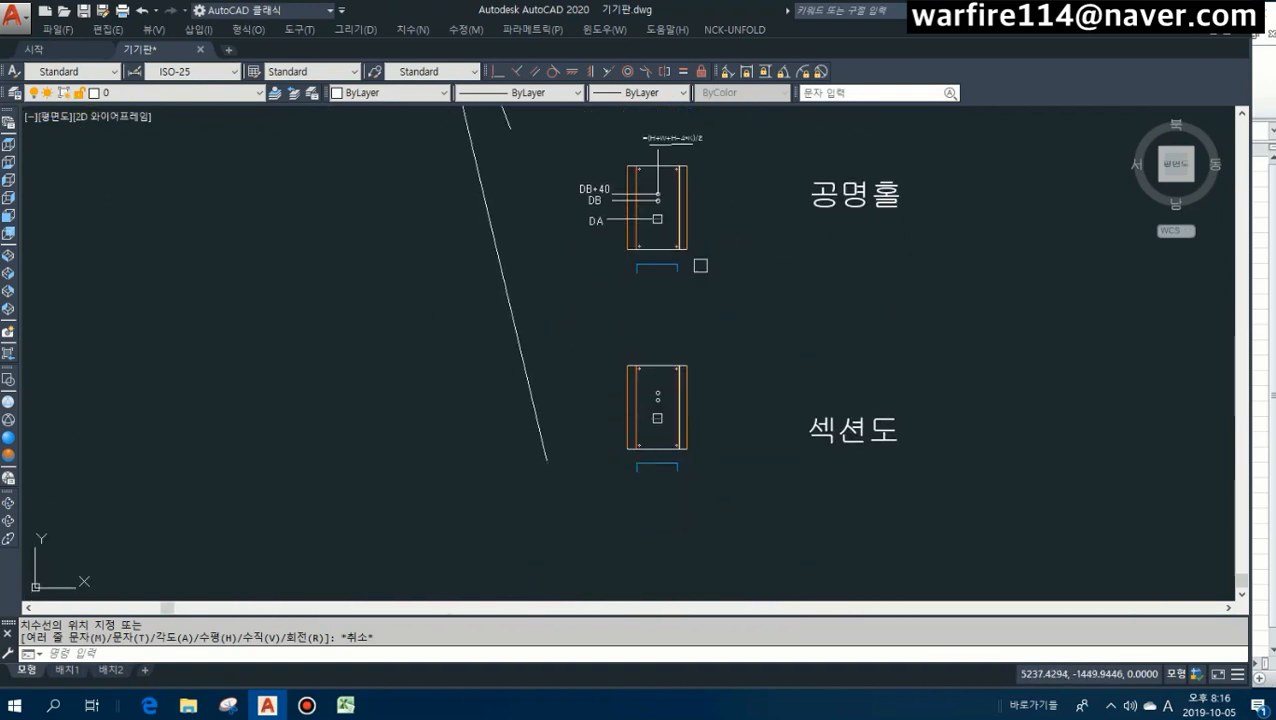
scroll(662, 500, "up", 2)
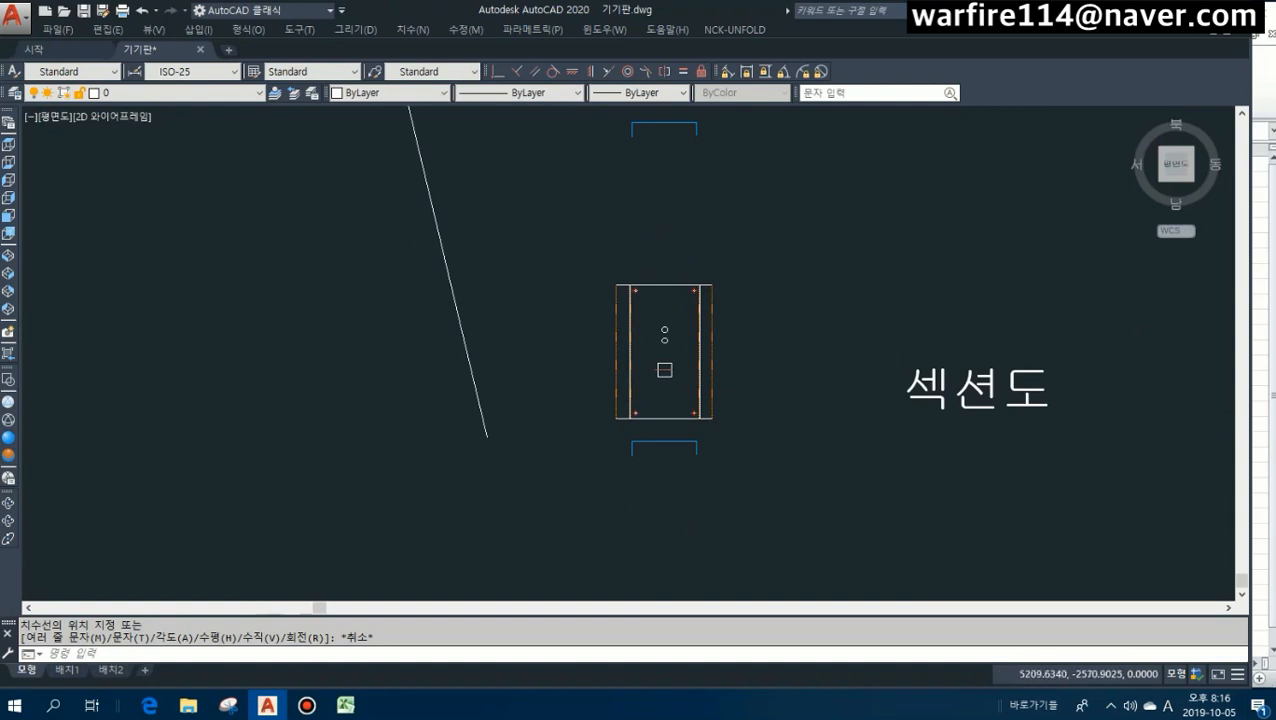
scroll(570, 370, "up", 5)
key("Escape")
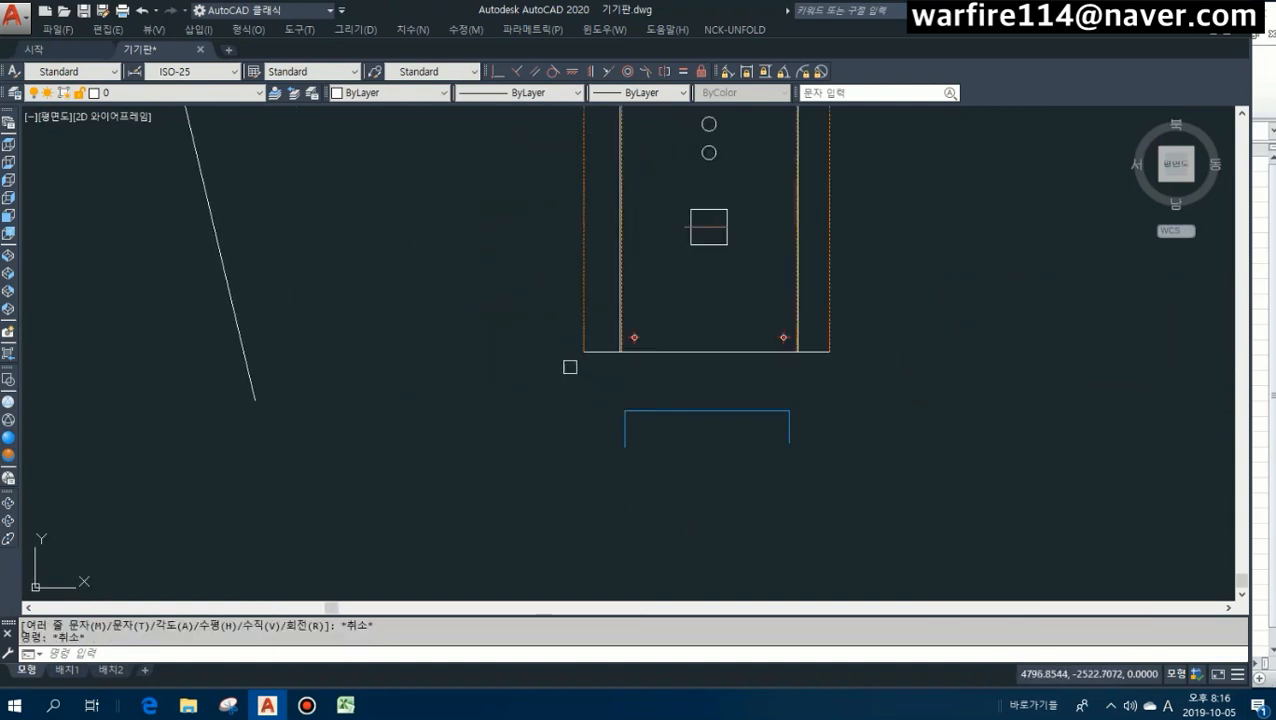
type("di")
key("Return")
key("Escape")
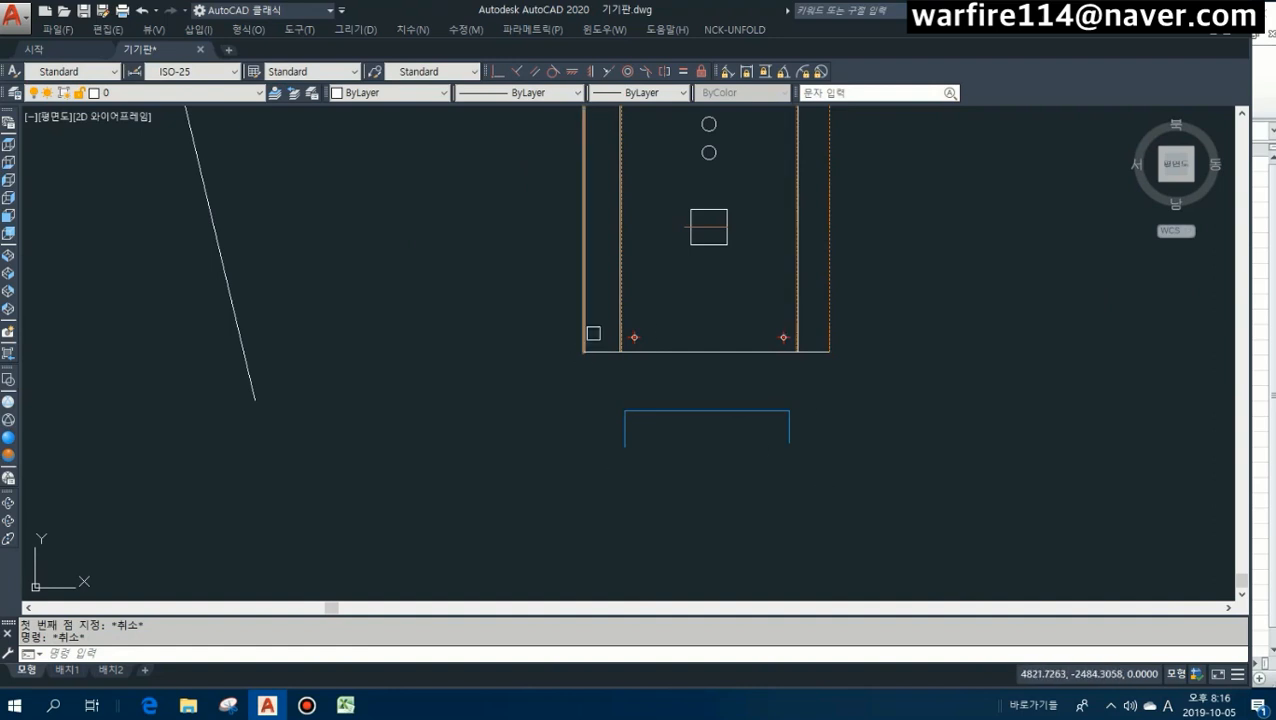
middle_click_drag(720, 439, 714, 382)
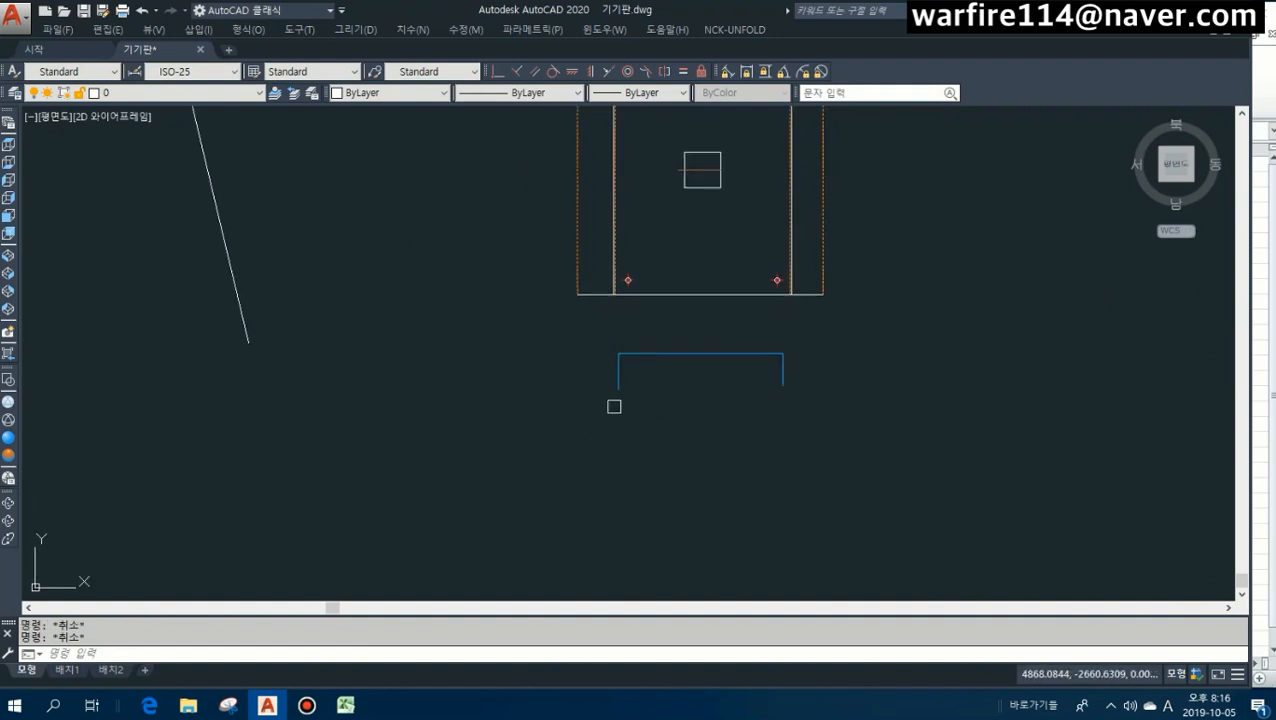
type("l")
key("Return")
left_click(618, 388)
key("F8")
key("F8")
left_click(507, 470)
key("Escape")
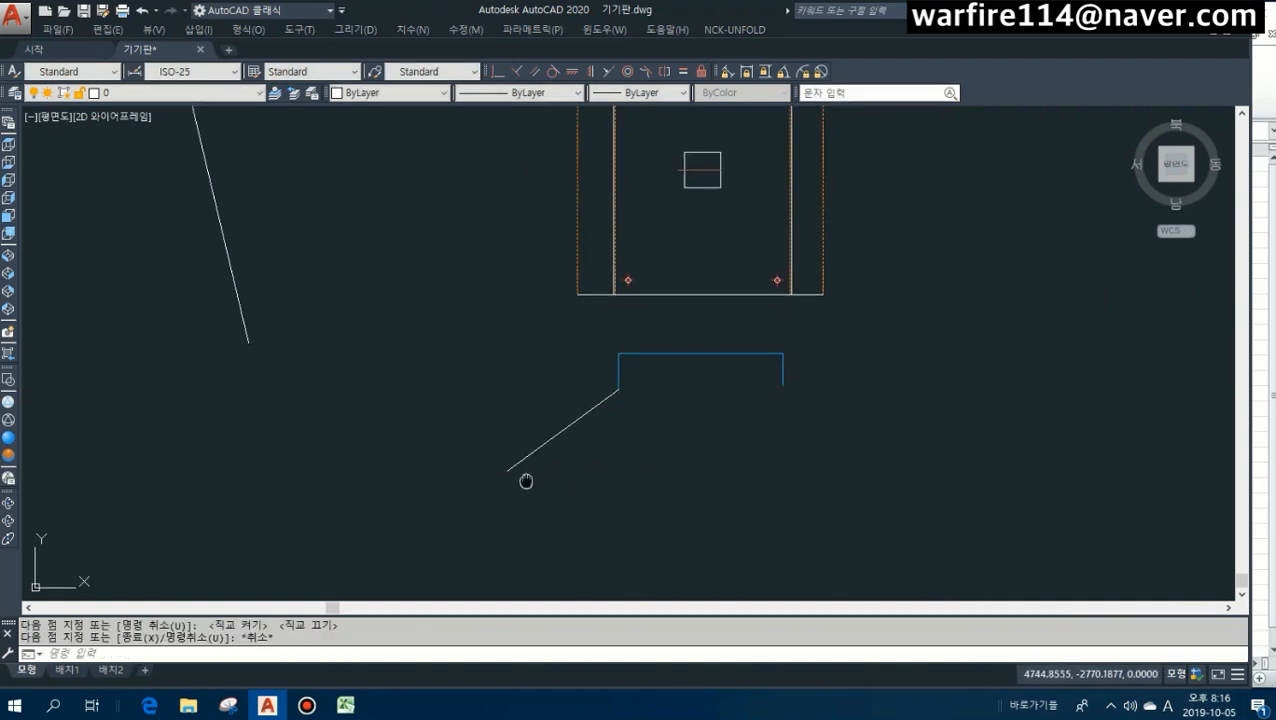
Add the text label 0,0 at the free end of the section profile's slanted leader line.
middle_click_drag(526, 481, 551, 389)
key("Escape")
key("Escape")
type("TT")
key("Return")
type("0")
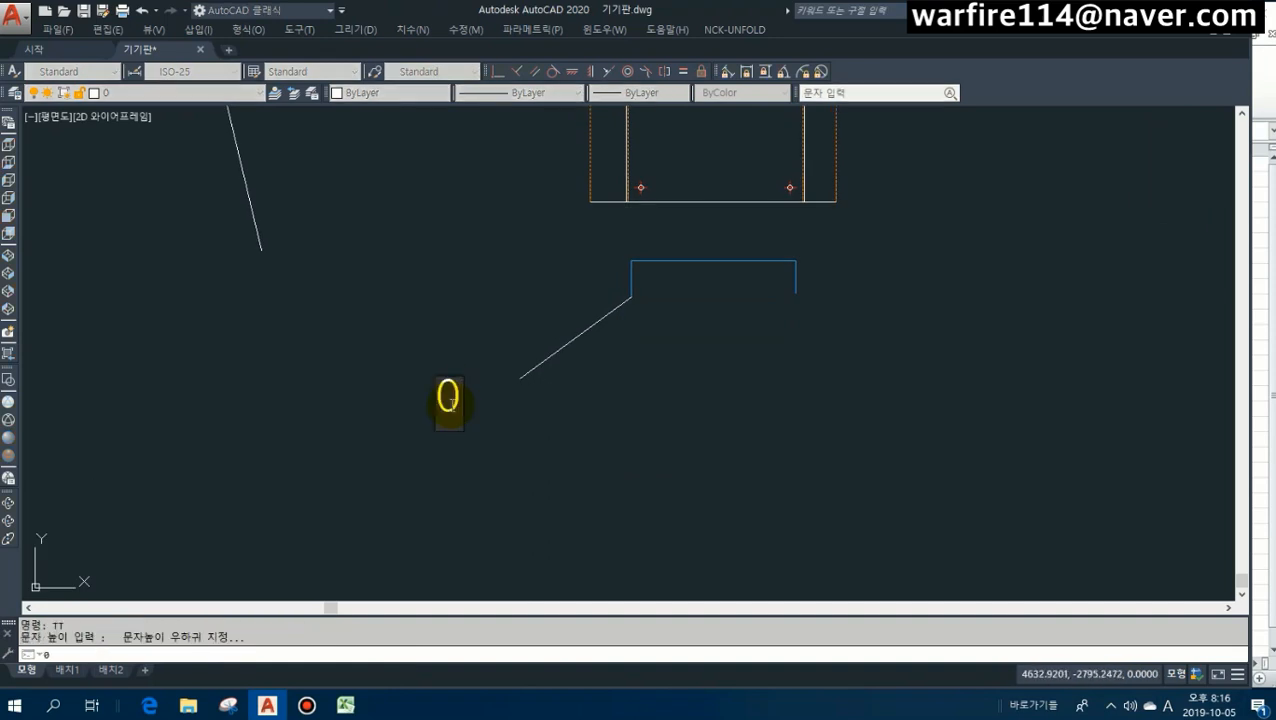
left_click(549, 465)
key("Escape")
key("Escape")
key("Escape")
Draw horizontal extension lines leftwards from the lower end and upper corner of the section profile's left flange.
middle_click_drag(631, 306, 626, 364)
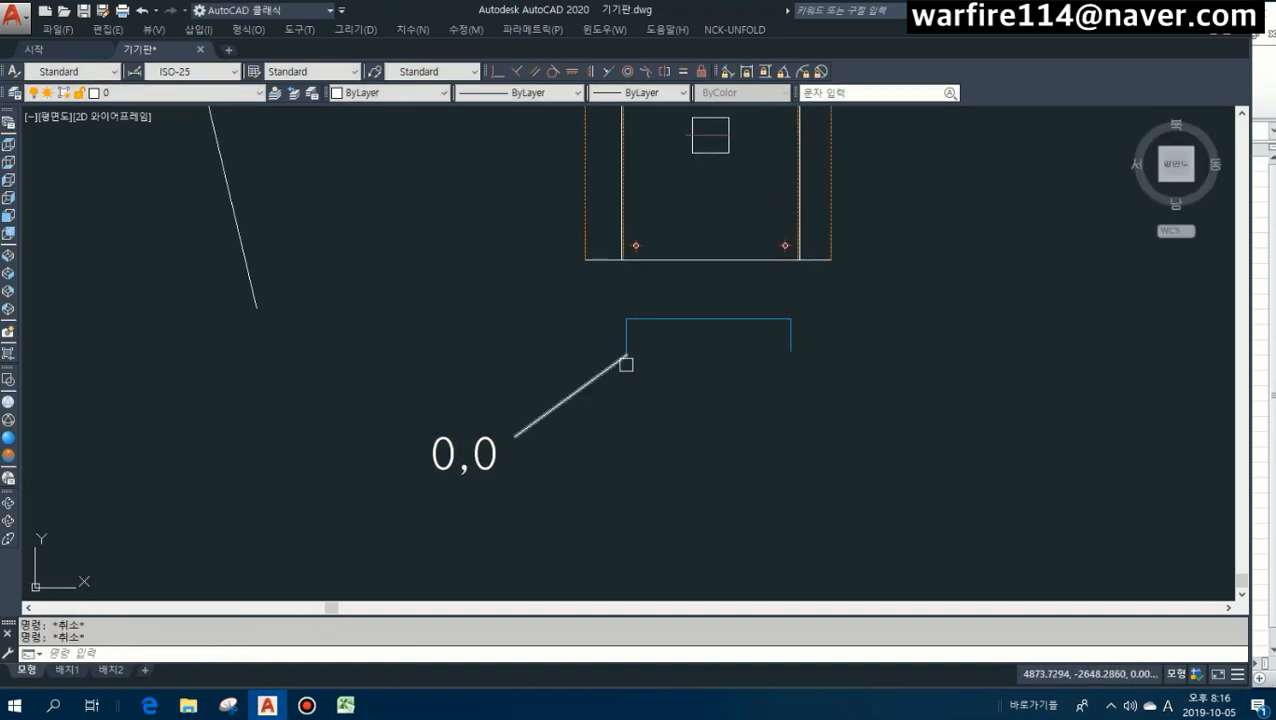
type("q")
key("space")
left_click(621, 355)
left_click(513, 358)
key("Escape")
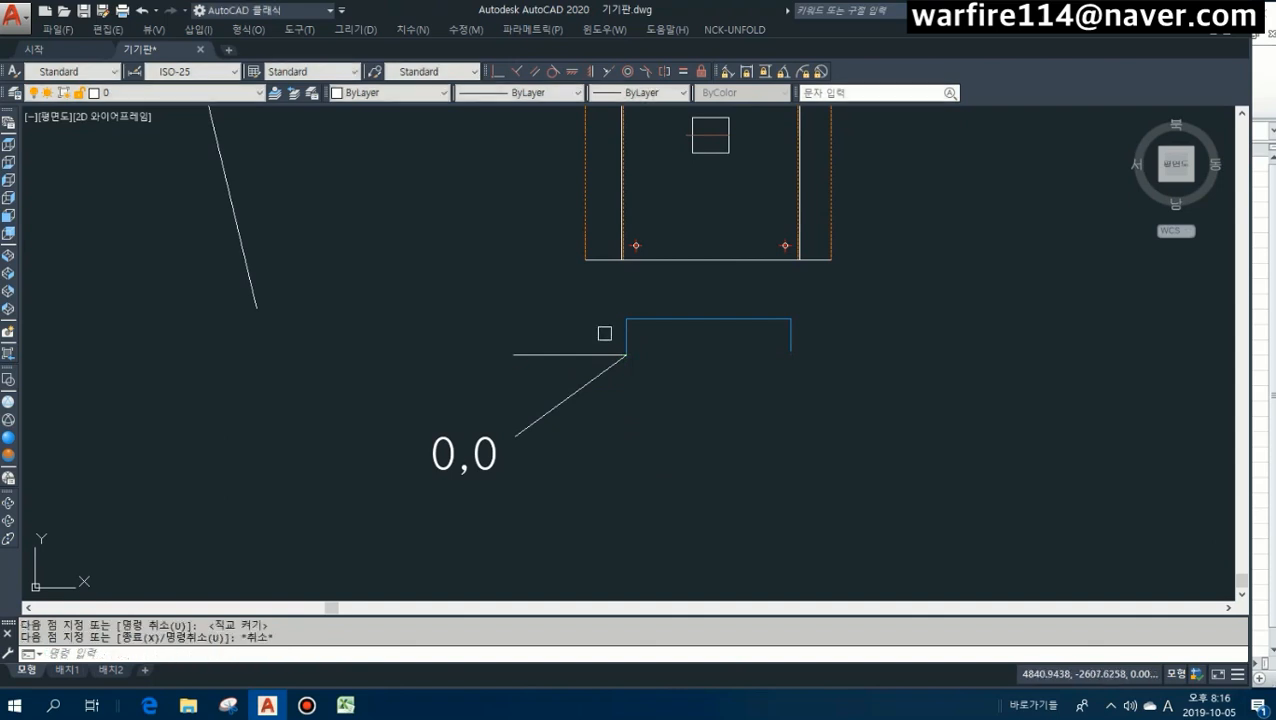
type("q")
key("space")
left_click(626, 319)
left_click(535, 319)
key("Escape")
Move the 섹션도 plate view straight up to leave more space above the section profile.
middle_click_drag(741, 255, 661, 369)
scroll(661, 369, "down", 2)
type("co")
key("space")
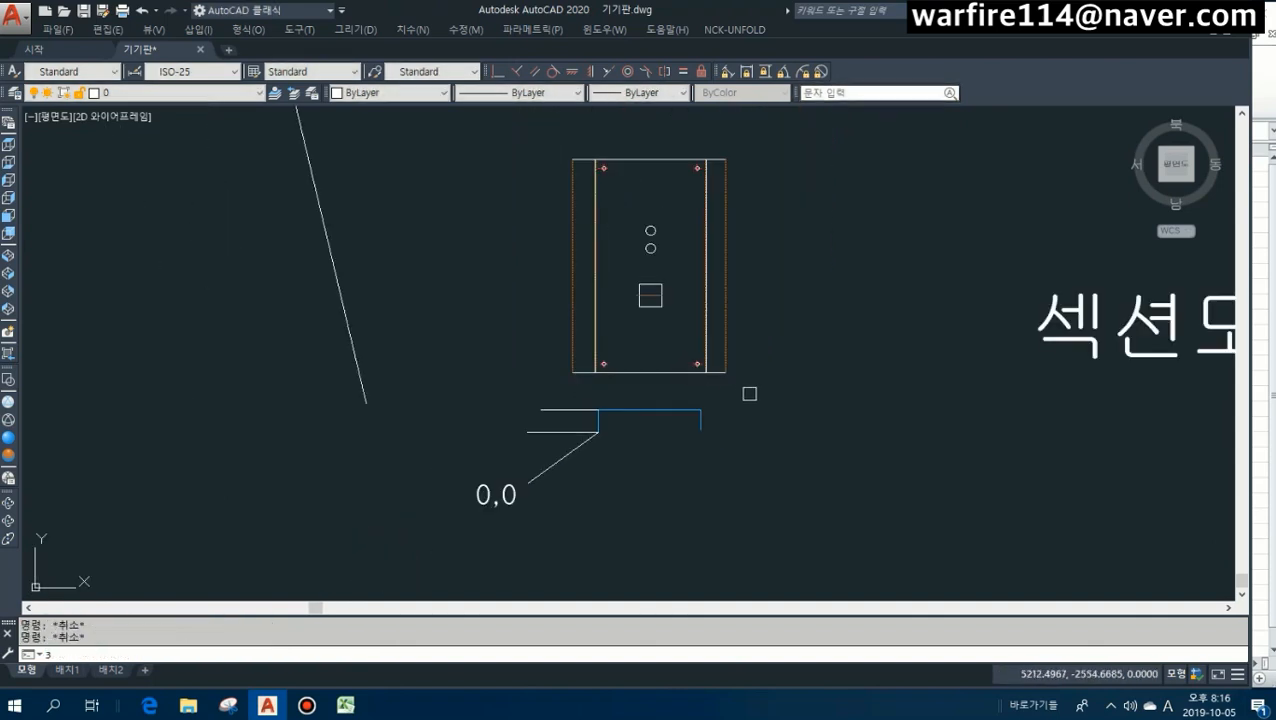
left_click(752, 396)
left_click(525, 222)
key("Escape")
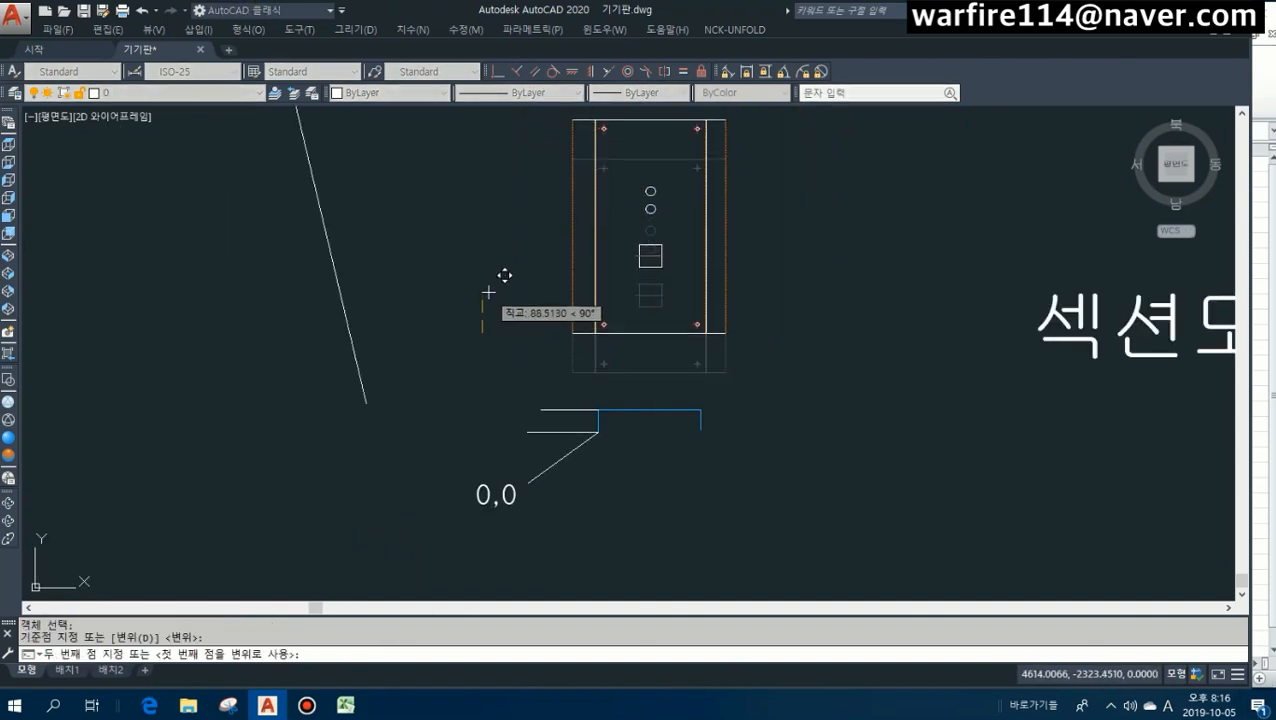
Draw vertical extension lines upwards from both upper corners of the section profile.
type("q")
key("space")
scroll(587, 413, "up", 3)
left_click(587, 413)
left_click(595, 357)
key("Escape")
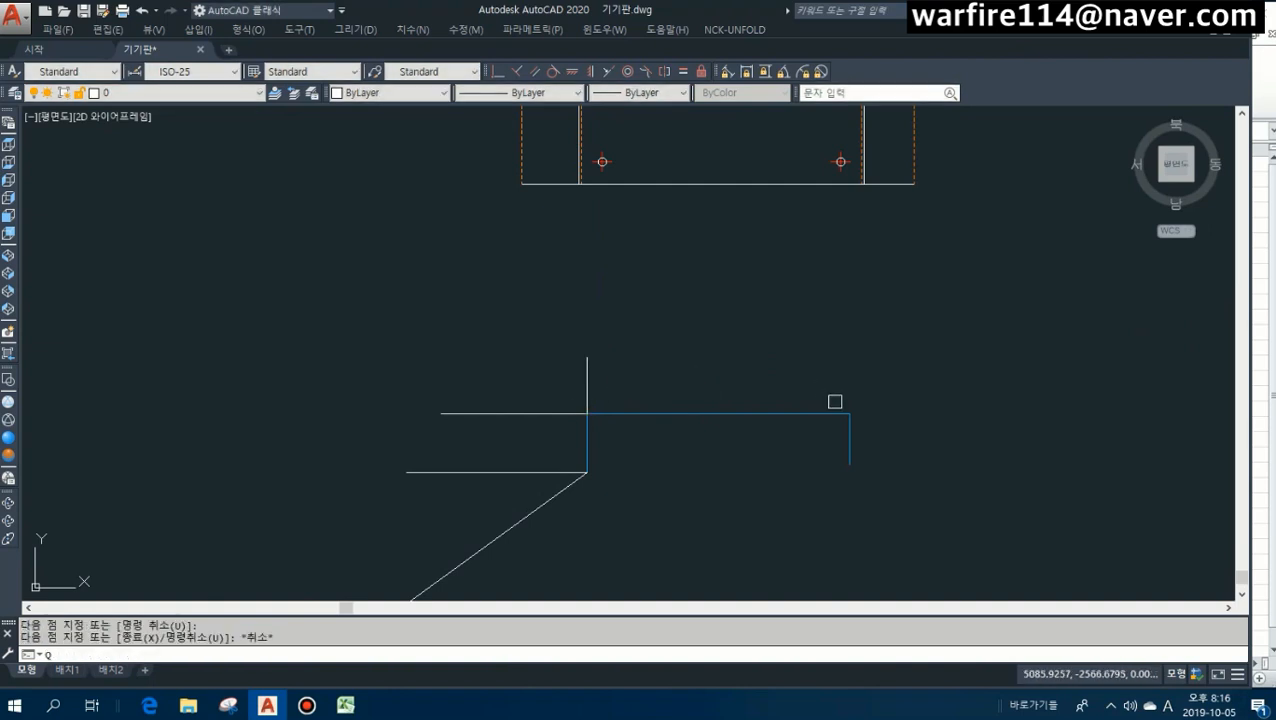
key("space")
left_click(849, 413)
left_click(849, 350)
key("Escape")
Add the text labels 0 and H at the free ends of the section profile's lower and upper horizontal extension lines.
middle_click_drag(550, 390, 600, 360)
type("tt")
key("space")
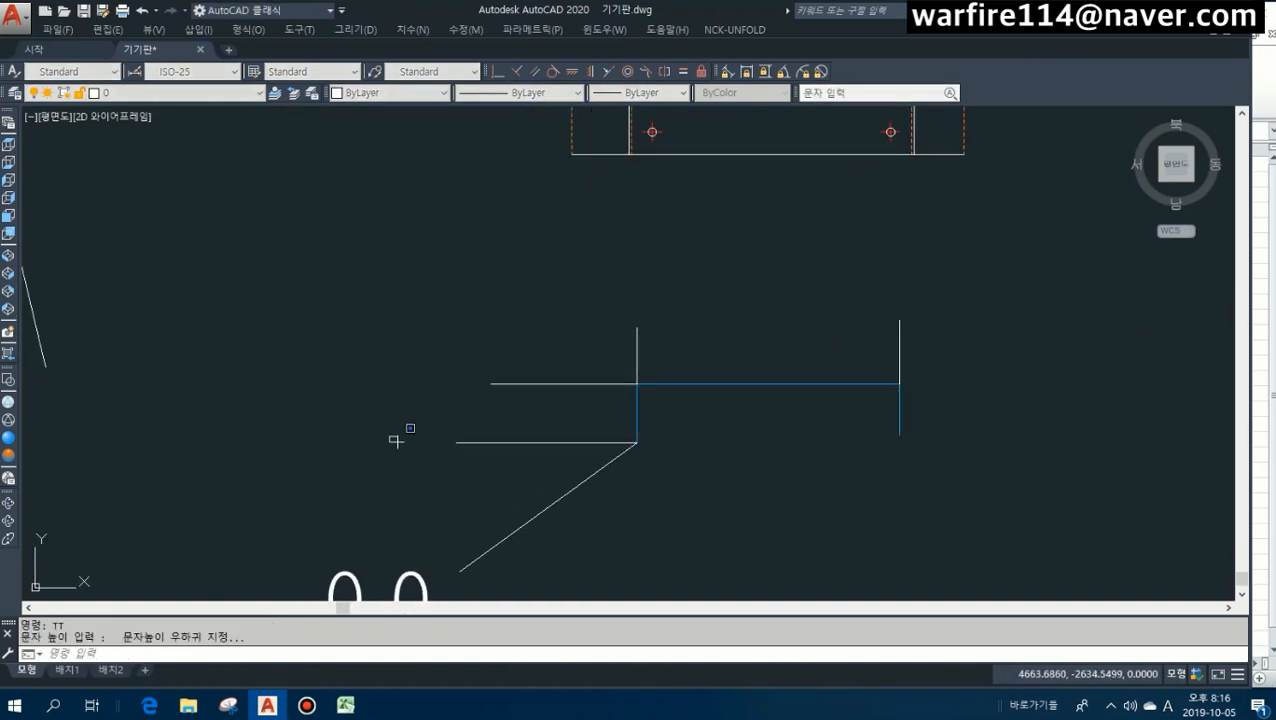
left_click(418, 470)
type("0")
left_click(420, 387)
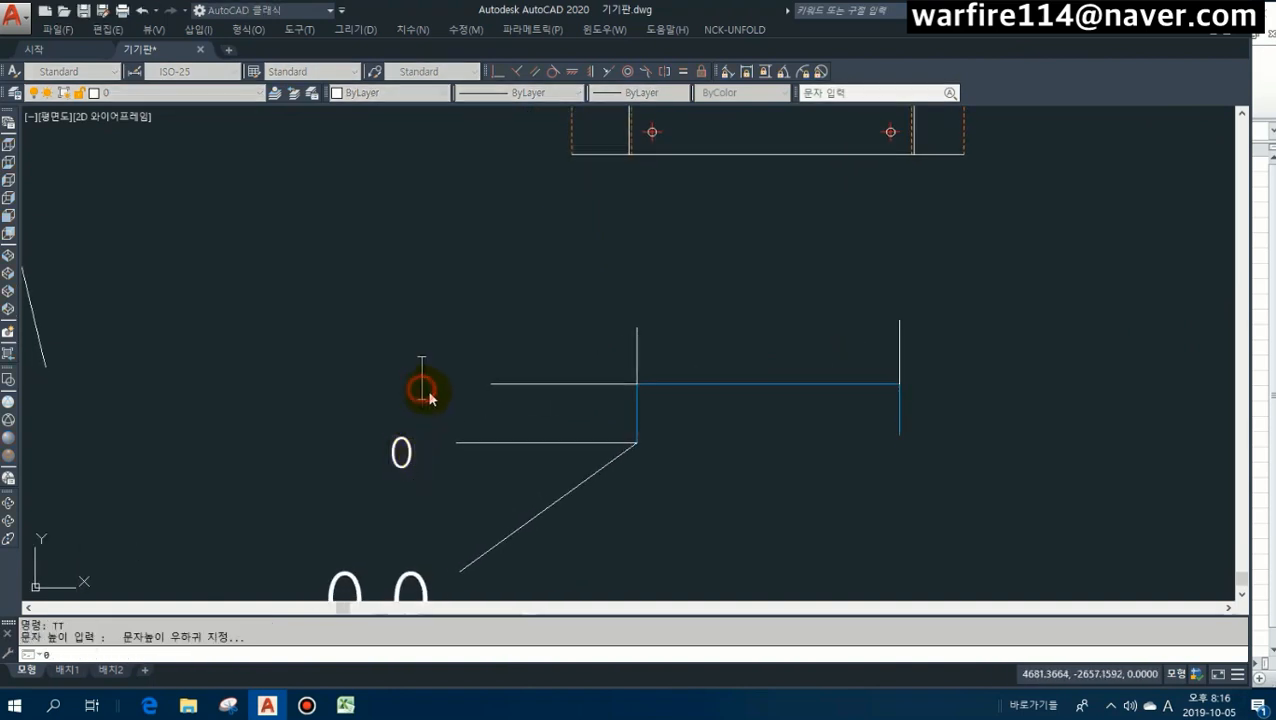
type("H")
key("Escape")
Check the W and H dimension labels on the original dimensioned plate drawing.
scroll(581, 364, "down", 8)
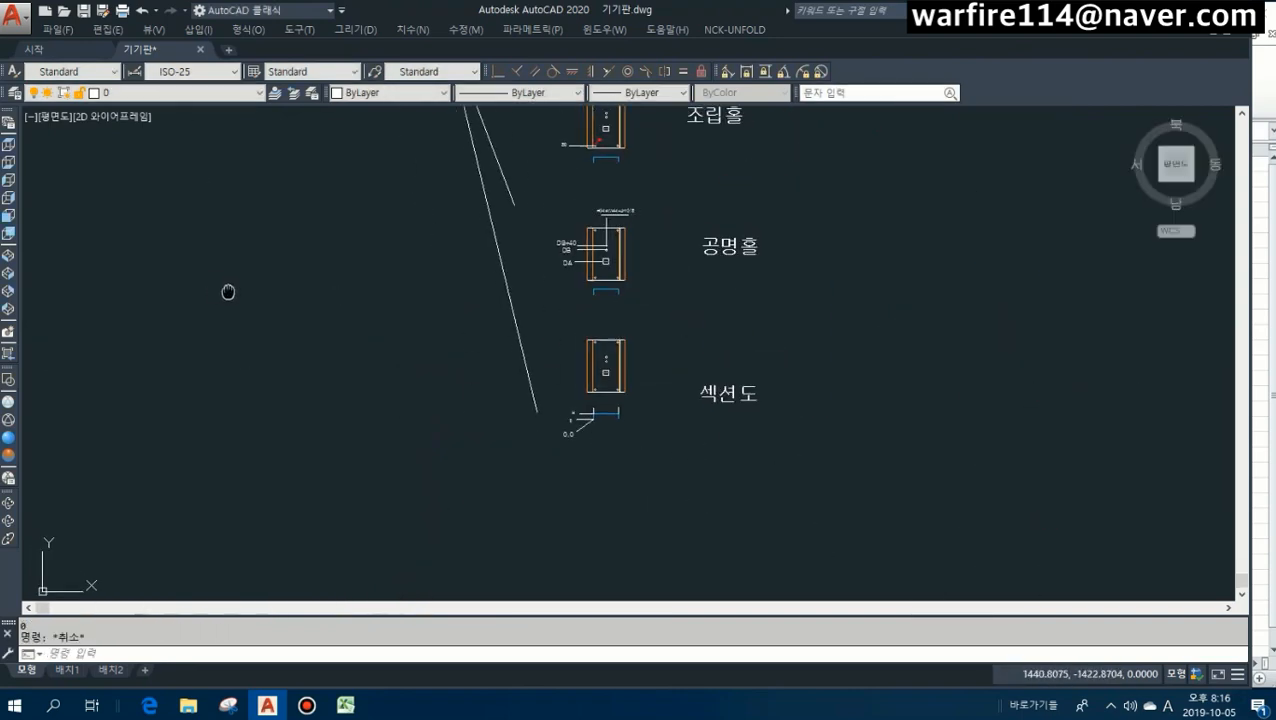
mouse_move(228, 290)
middle_mouse_down()
mouse_move(472, 466)
mouse_move(367, 578)
middle_mouse_up()
key("Escape")
scroll(718, 311, "up", 8)
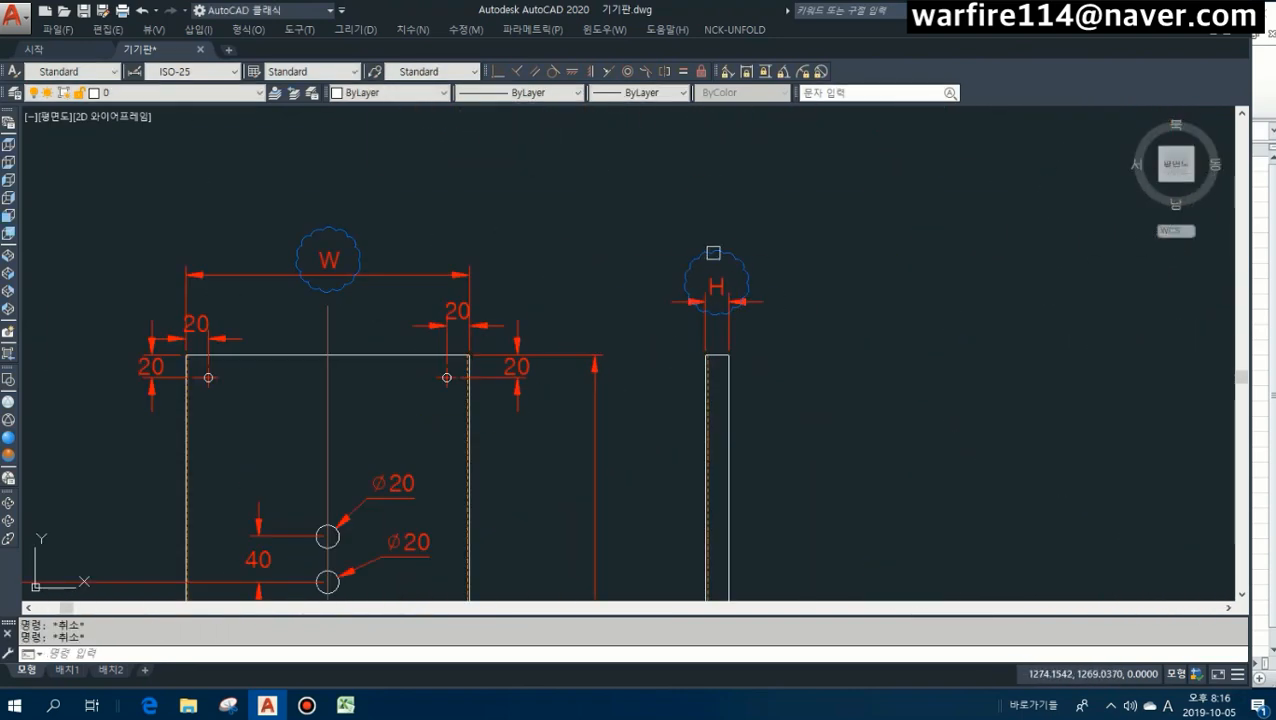
scroll(765, 266, "down", 10)
middle_click_drag(765, 266, 632, 402)
scroll(541, 375, "up", 10)
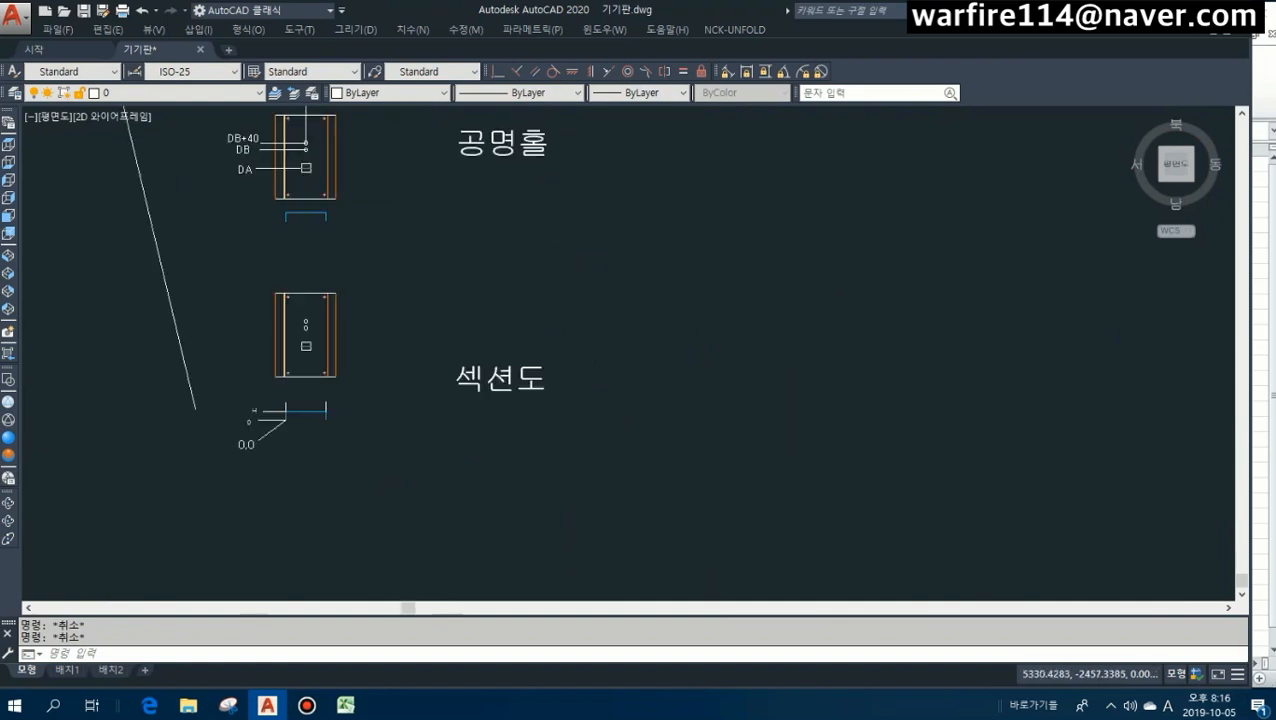
Add the text labels 0 and W above the section profile's first and second vertical extension lines.
scroll(528, 370, "up", 3)
scroll(490, 371, "up", 6)
type("TT")
key("Return")
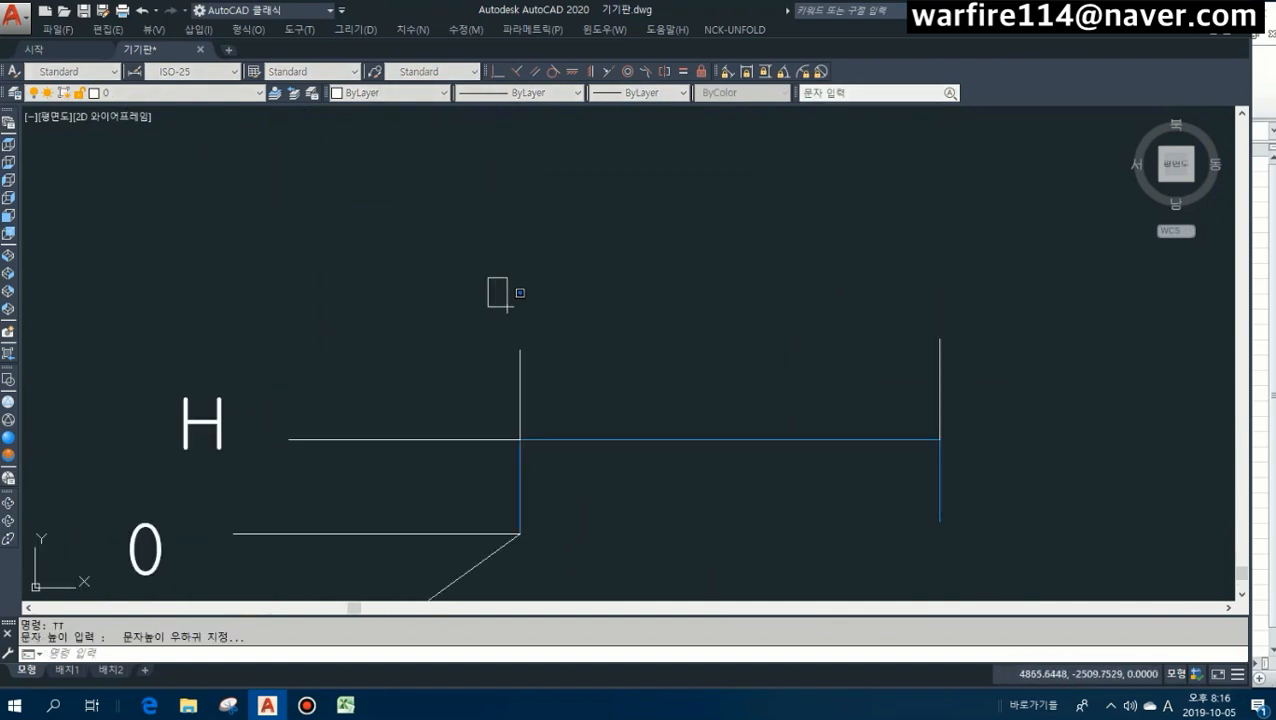
type("0")
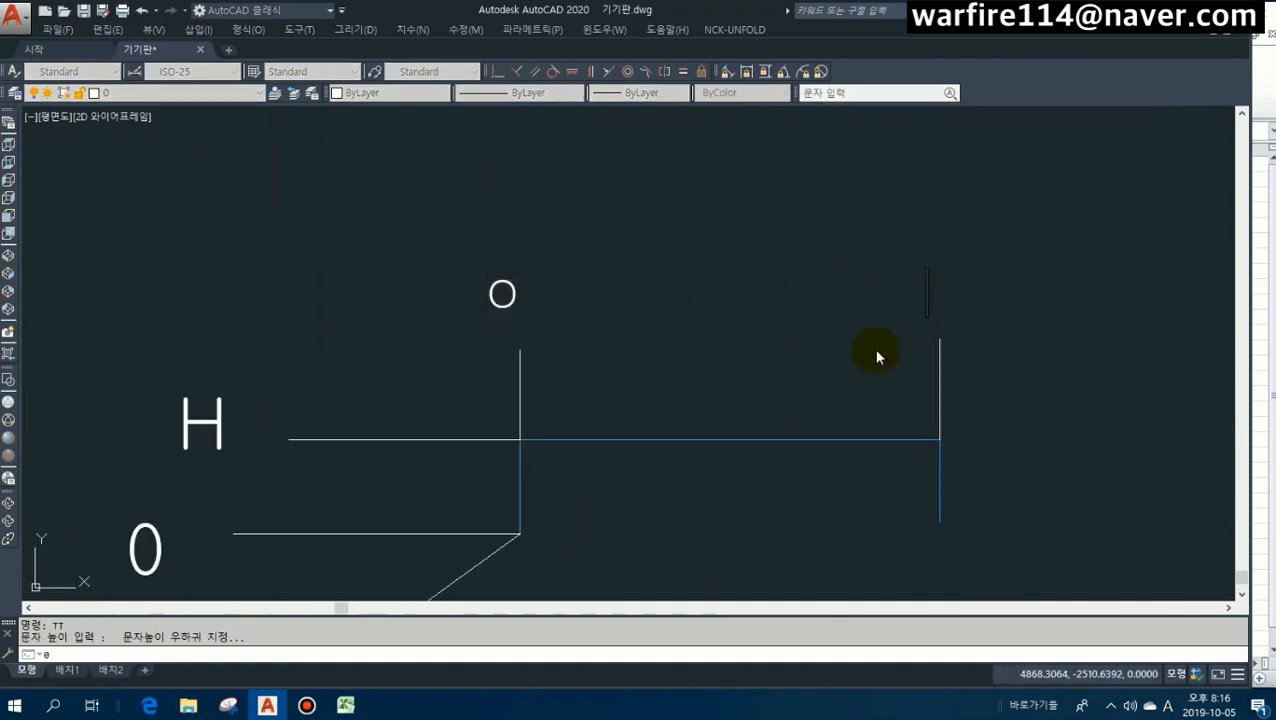
scroll(876, 356, "down", 2)
type("W")
key("Escape")
left_click(647, 321)
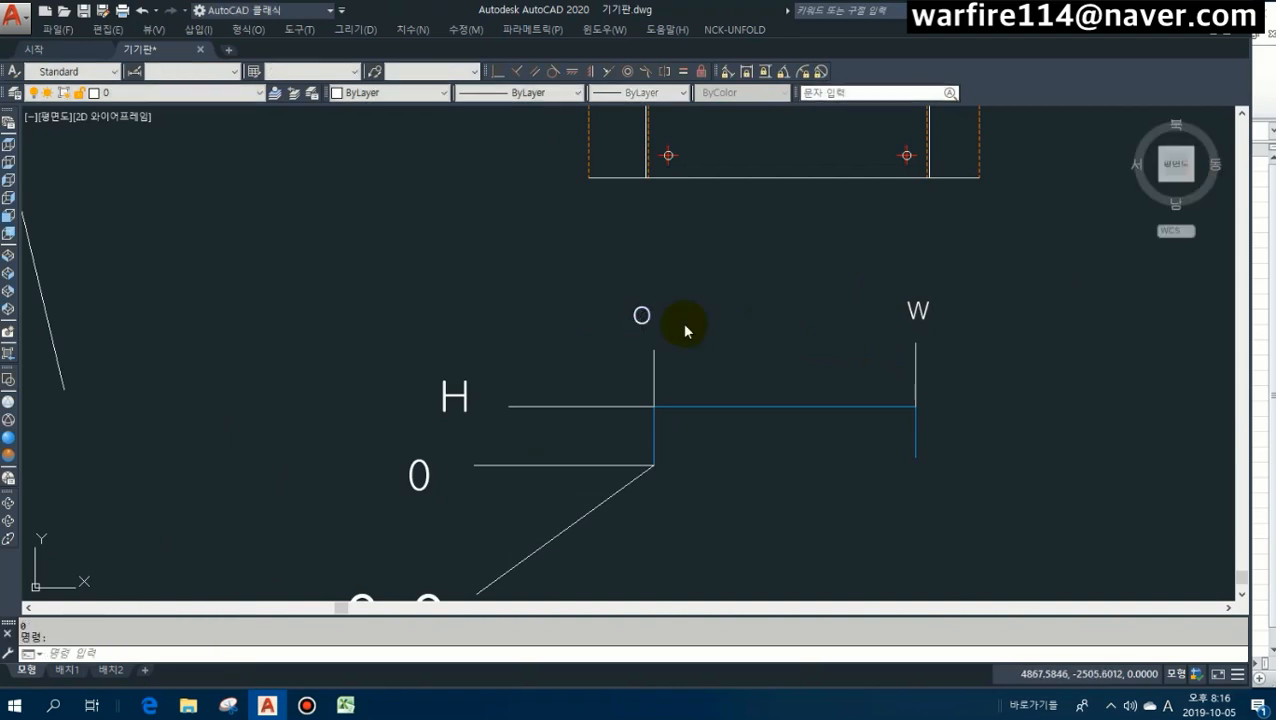
key("Escape")
key("Escape")
Review the original dimensioned drawing and the annotated plate copies, from 섹션도 back to 외형선.
scroll(760, 295, "down", 6)
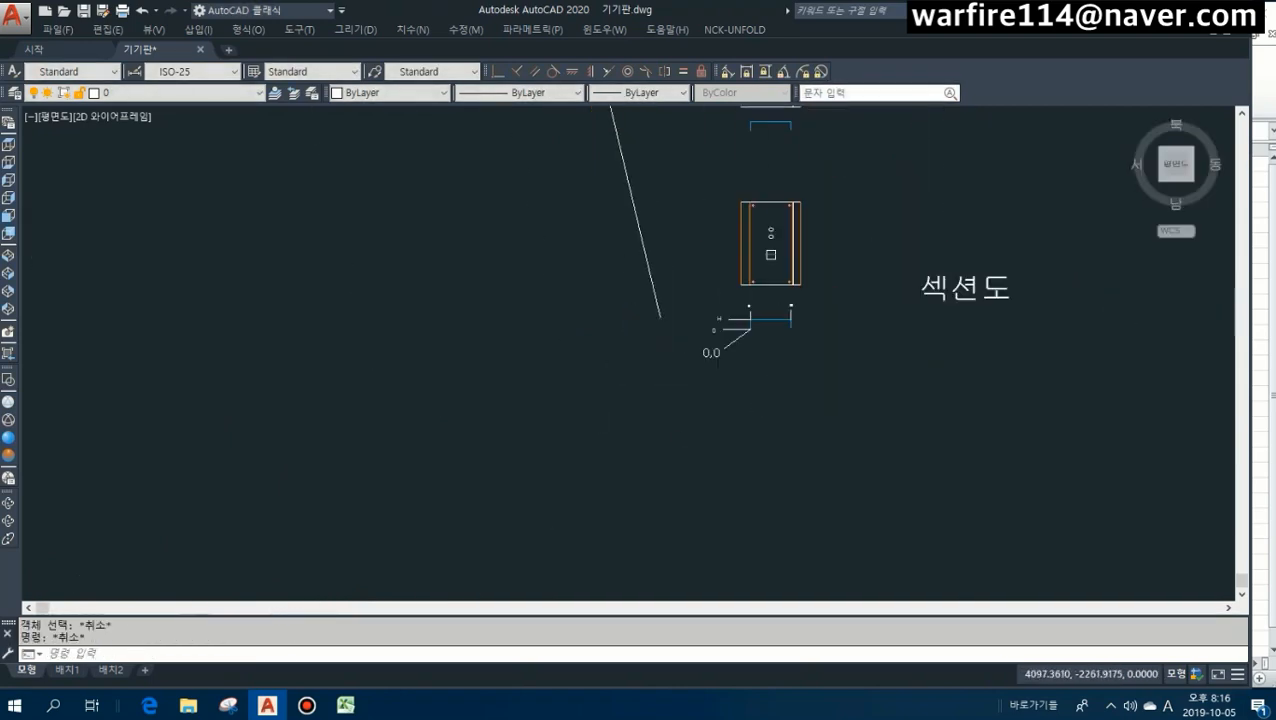
scroll(621, 254, "down", 2)
middle_click_drag(508, 112, 655, 364)
middle_click_drag(448, 148, 495, 248)
scroll(478, 230, "up", 8)
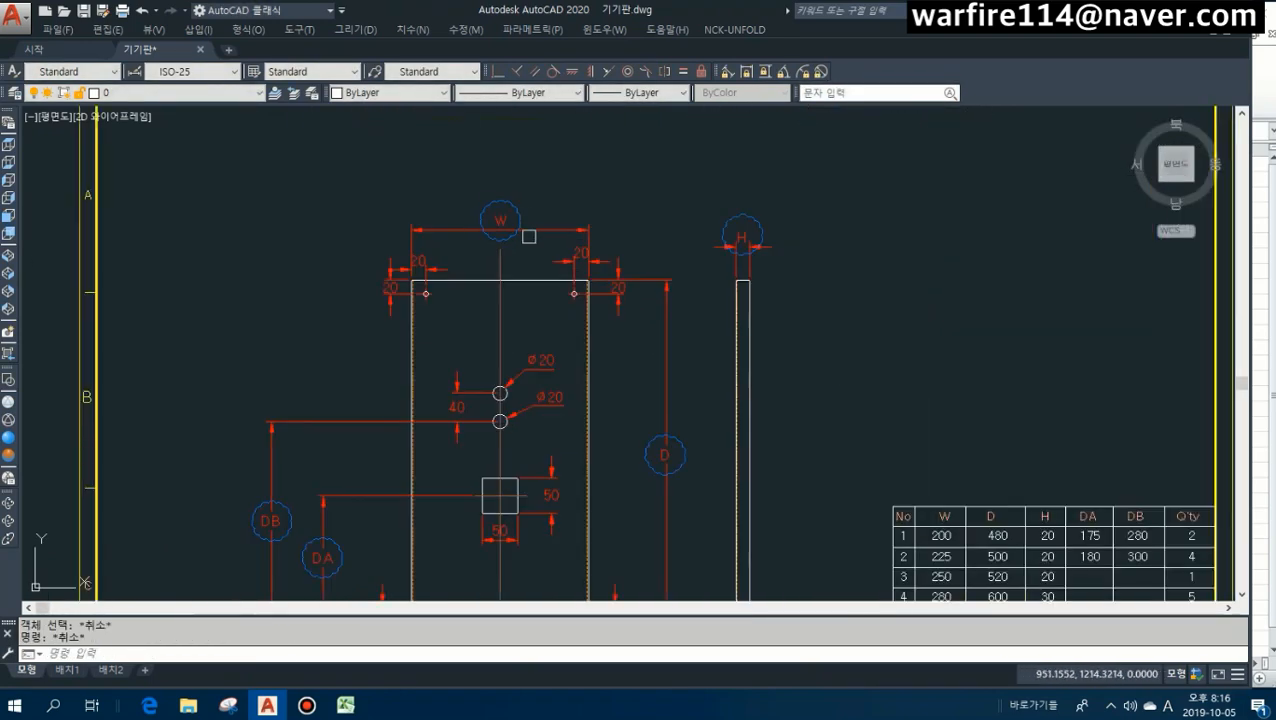
scroll(552, 250, "down", 8)
middle_click_drag(735, 341, 421, 213)
middle_click_drag(720, 367, 596, 278)
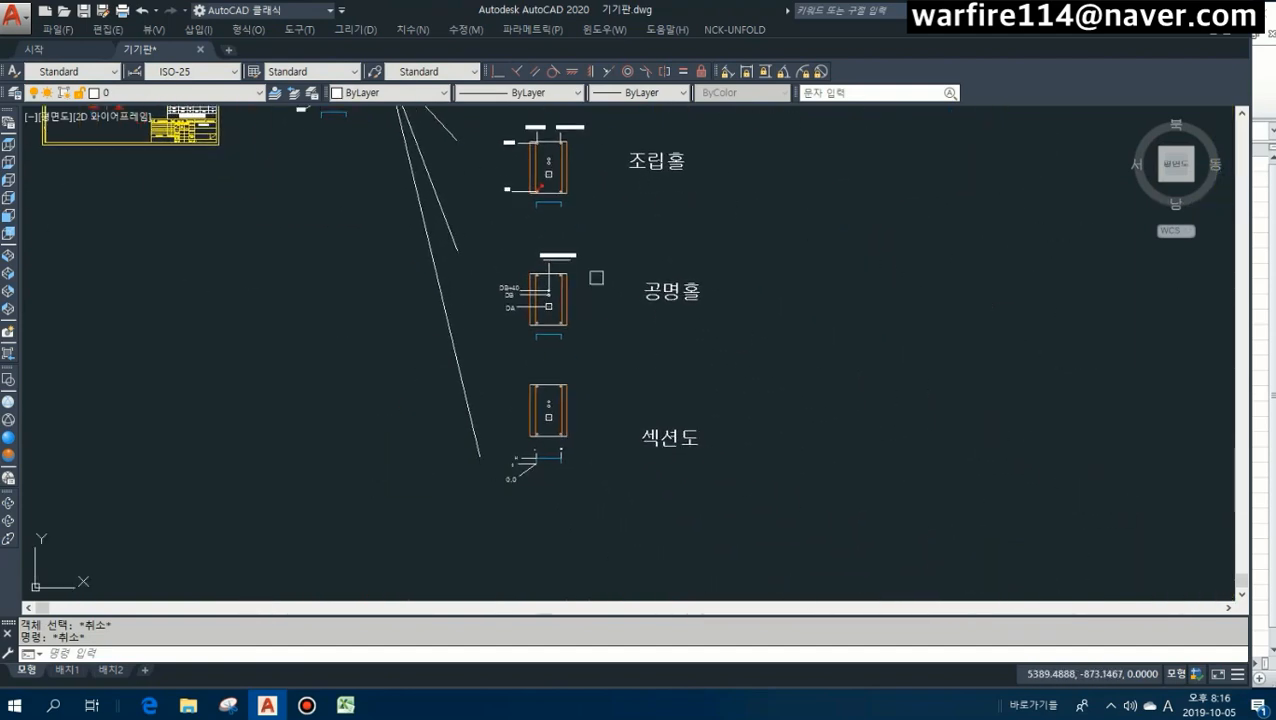
scroll(527, 456, "up", 4)
scroll(609, 467, "down", 8)
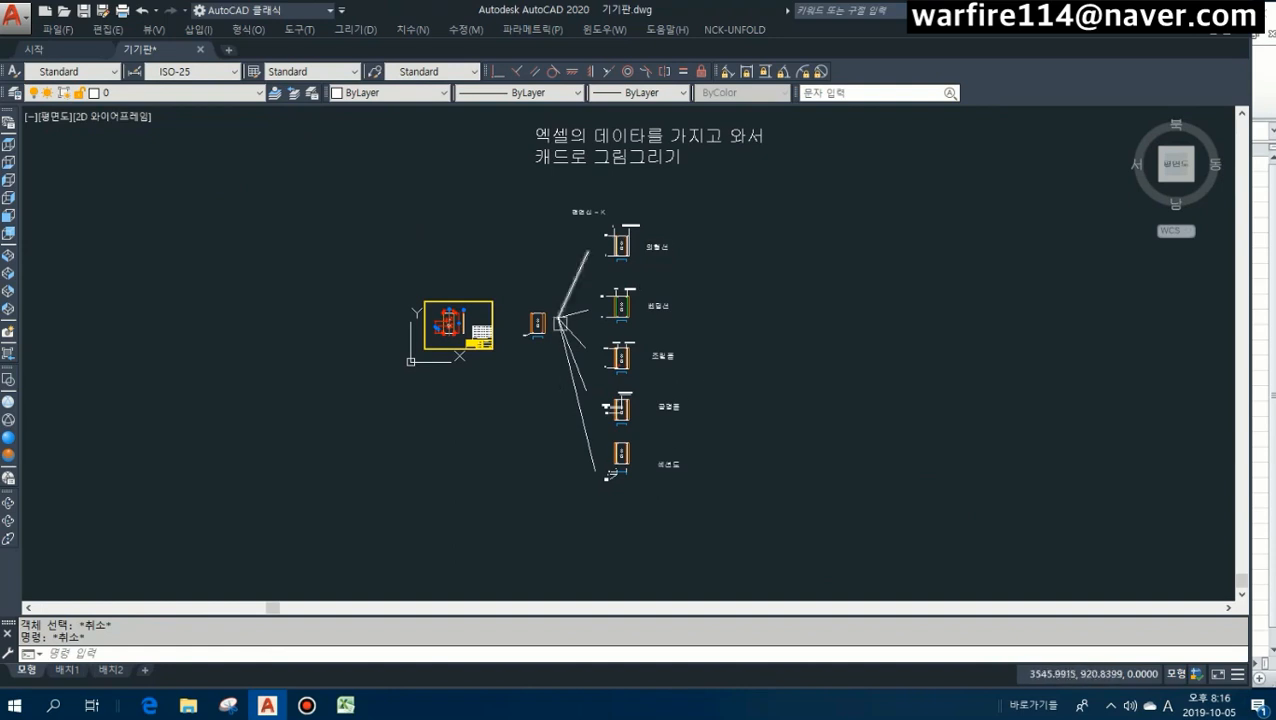
scroll(625, 278, "up", 7)
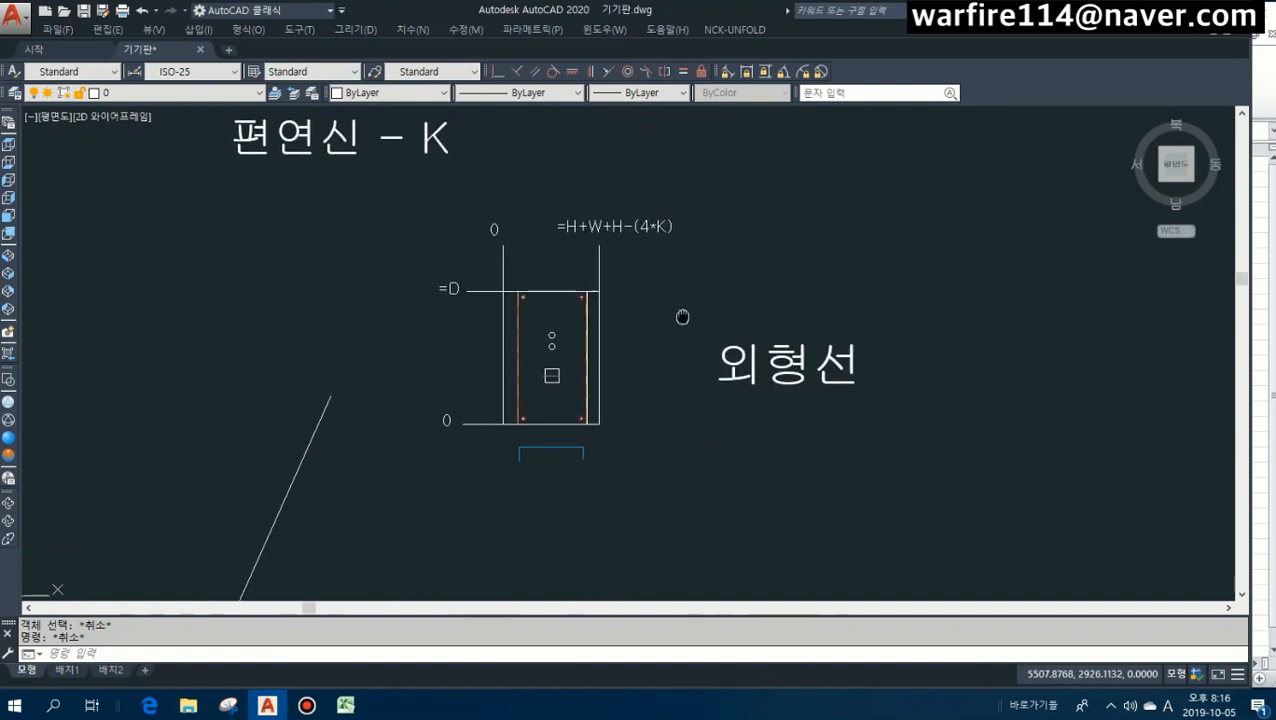
Switch to Excel's 파라미터 sheet at 100% zoom and narrow its window so the AutoCAD drawing shows beside it.
left_click(346, 706)
left_click(264, 516)
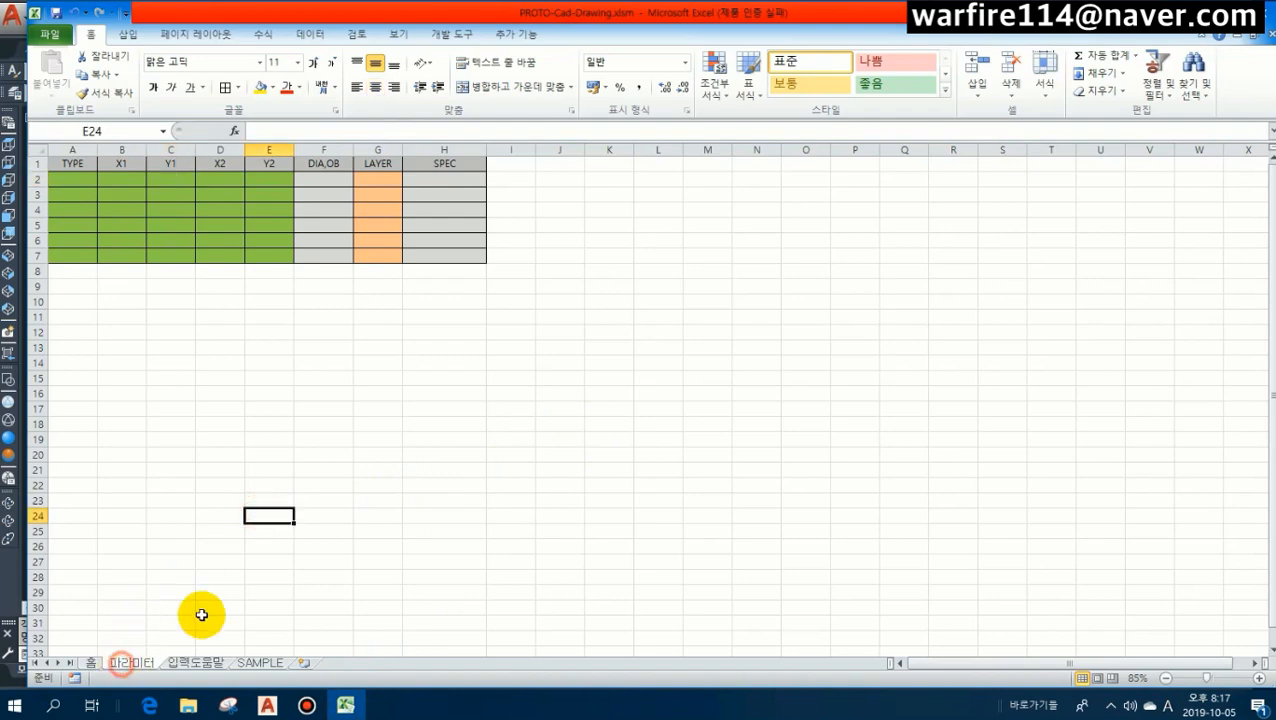
scroll(190, 244, "up", 1, "ctrl")
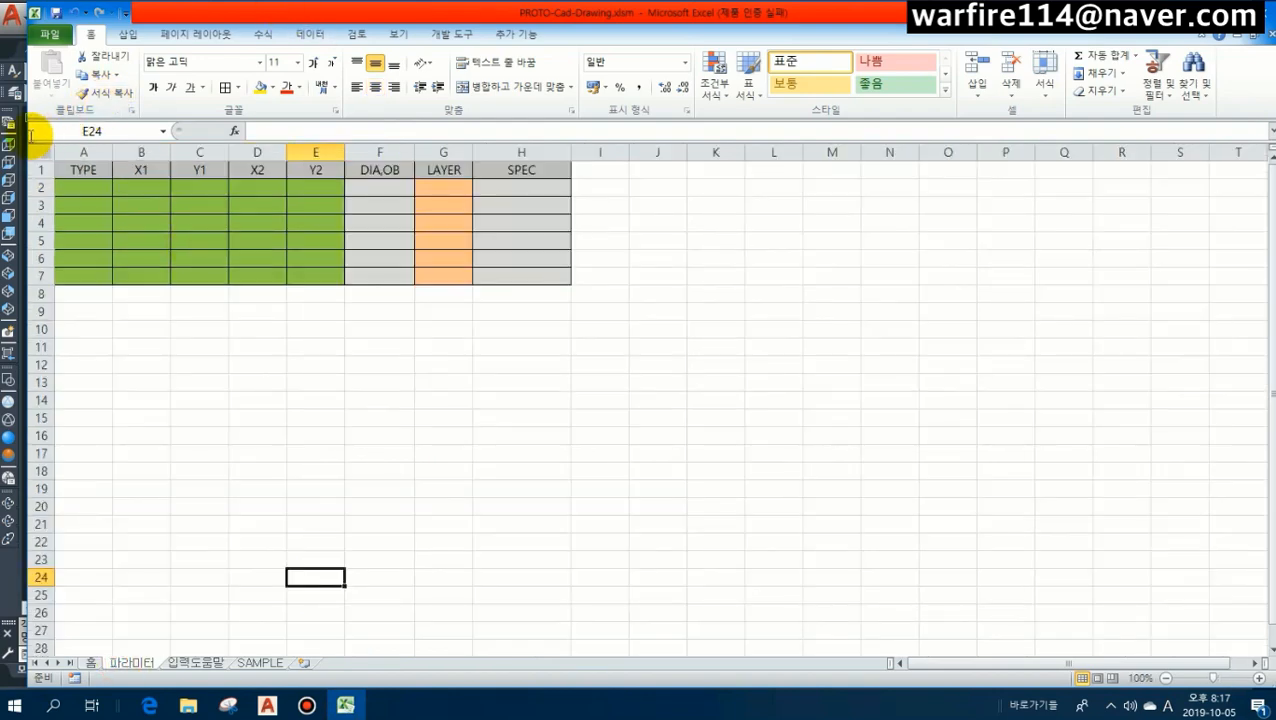
mouse_move(30, 135)
left_mouse_down()
mouse_move(584, 171)
mouse_move(561, 171)
mouse_move(572, 171)
left_mouse_up()
left_click(1200, 206)
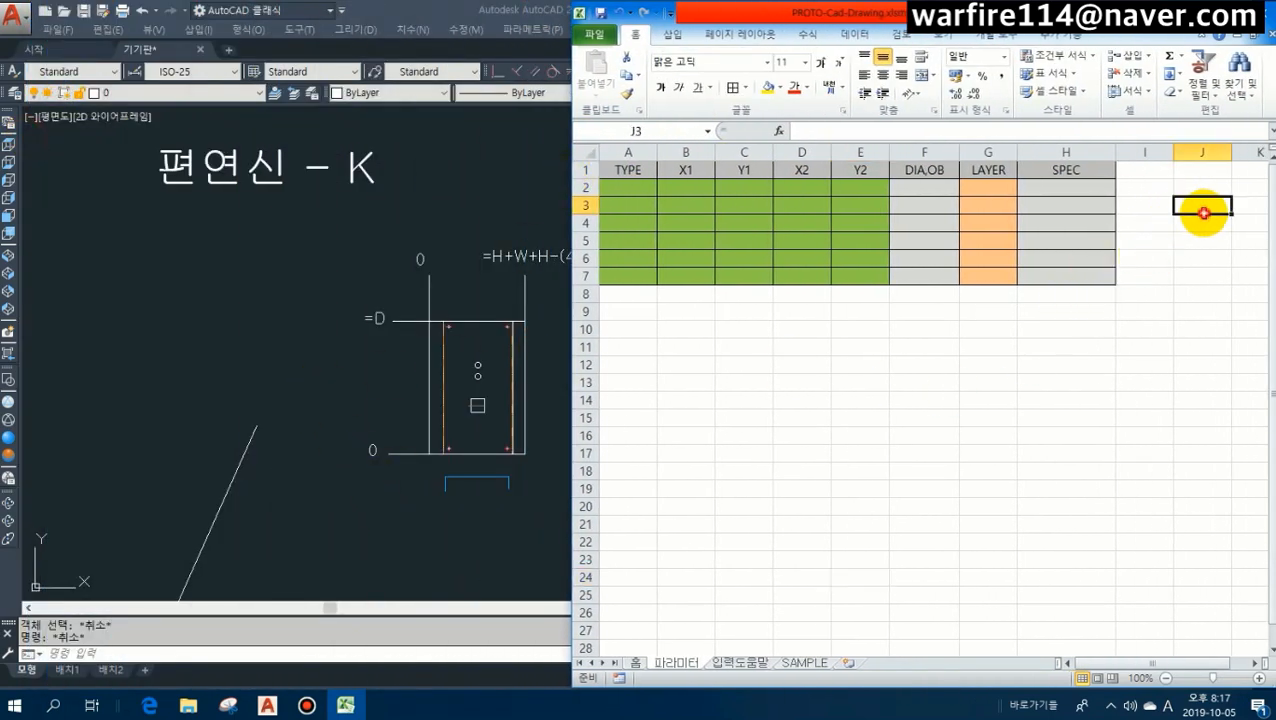
Bring the original dimensioned plate drawing into view in AutoCAD, and return to the Excel workbook alongside it.
left_click(366, 226)
scroll(415, 256, "down", 4)
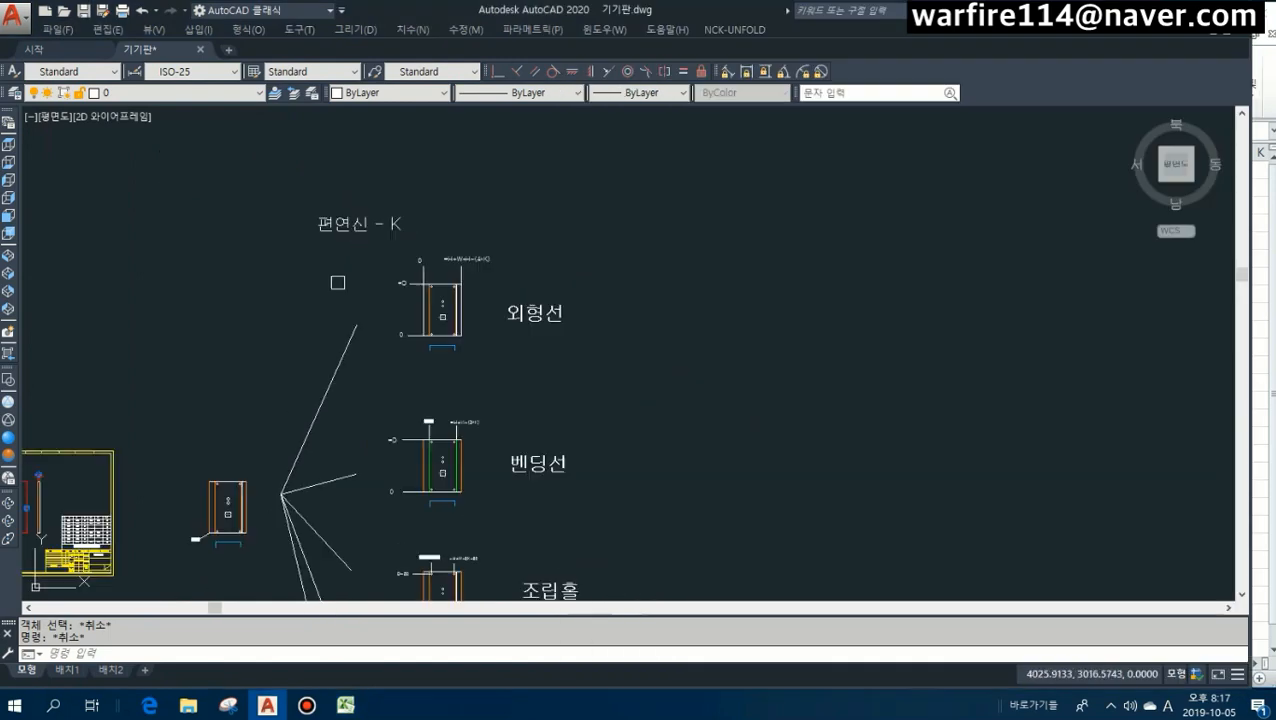
middle_click_drag(91, 379, 501, 348)
scroll(455, 352, "up", 6)
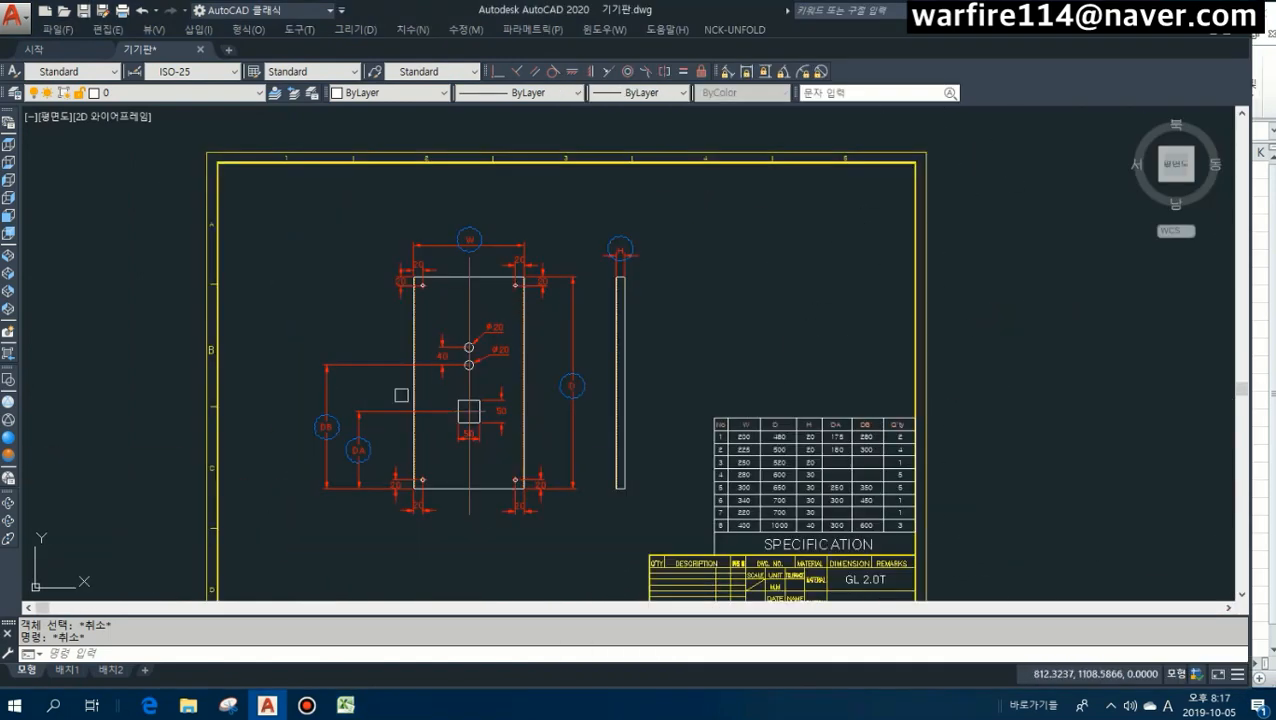
left_click(343, 705)
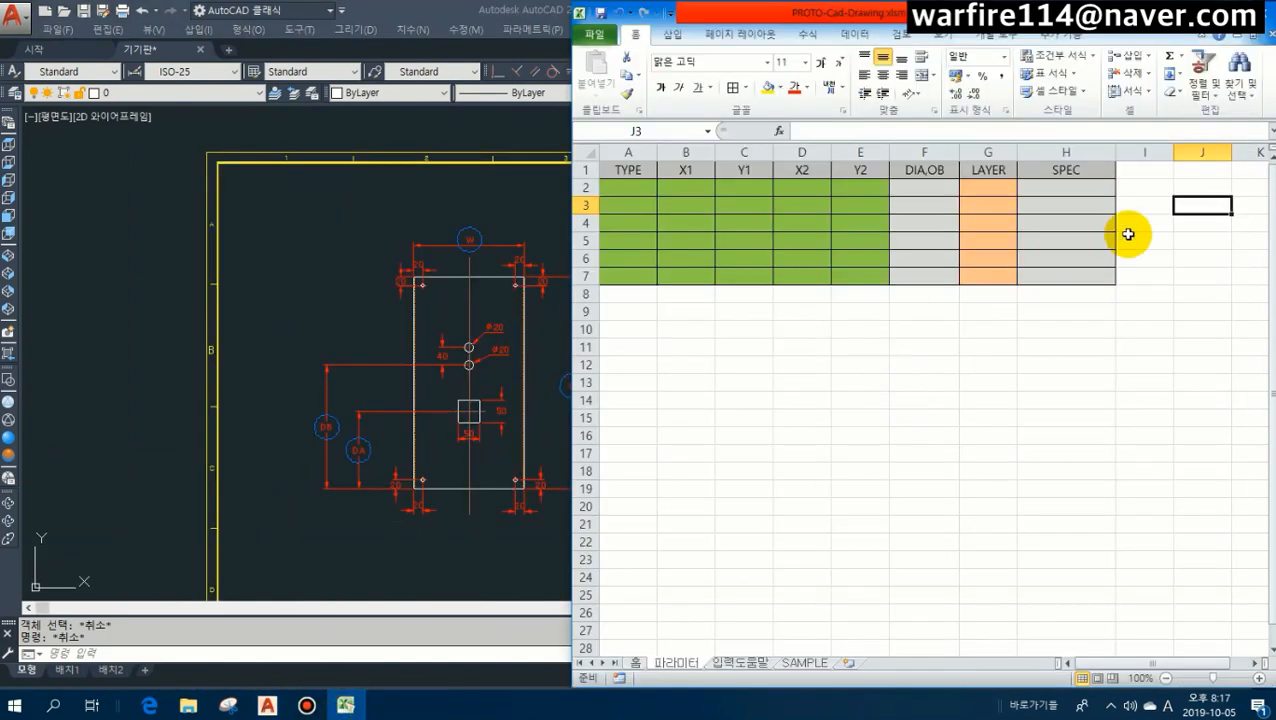
Narrow the empty column I beside the SPEC column on the parameter sheet to act as a thin spacer.
left_click(1152, 192)
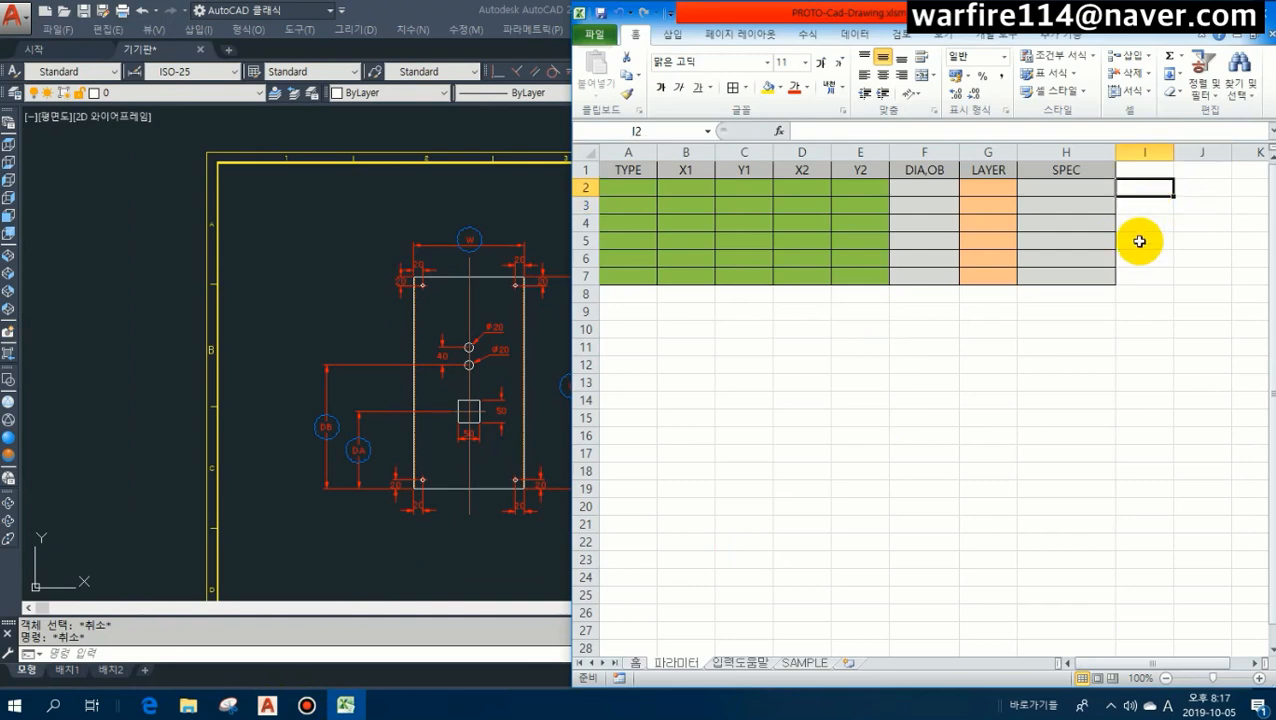
key("Right")
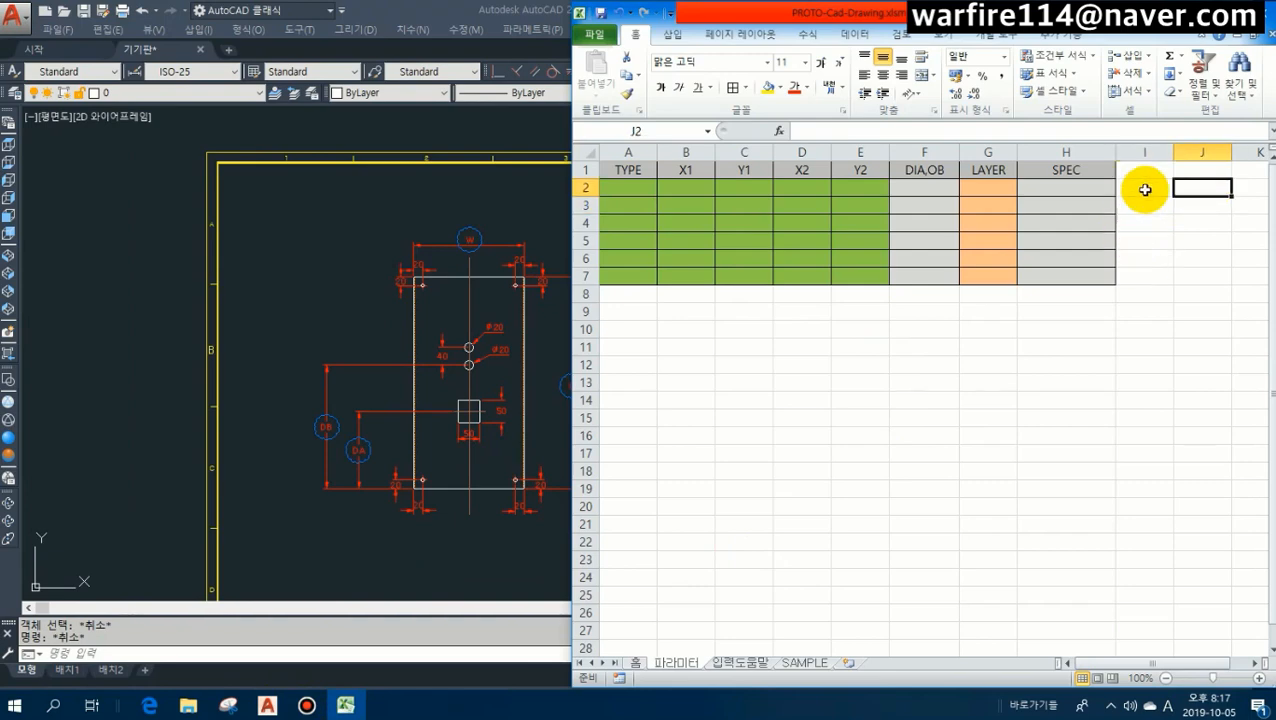
left_click_drag(1174, 153, 1133, 155)
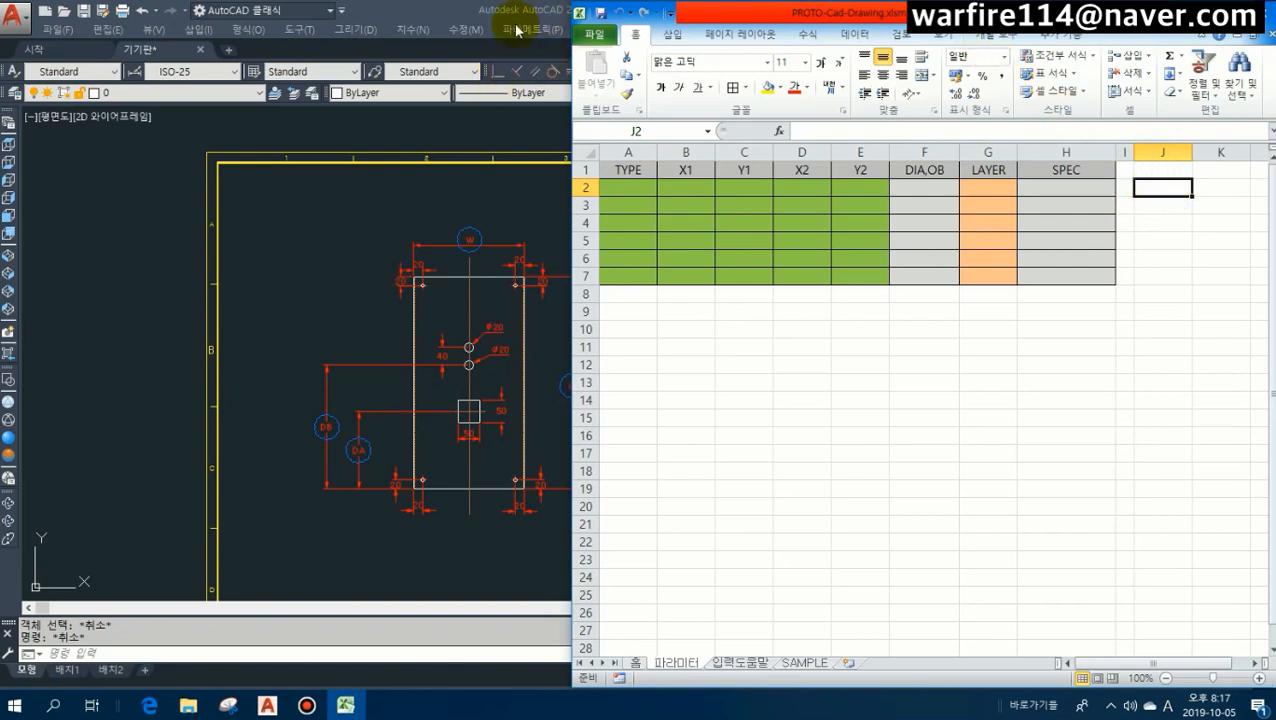
List the plate's dimension labels W, D, H, DA and DB from the drawing, plus K, down cells J2 to J7.
left_click(410, 184)
middle_click_drag(465, 265, 257, 258)
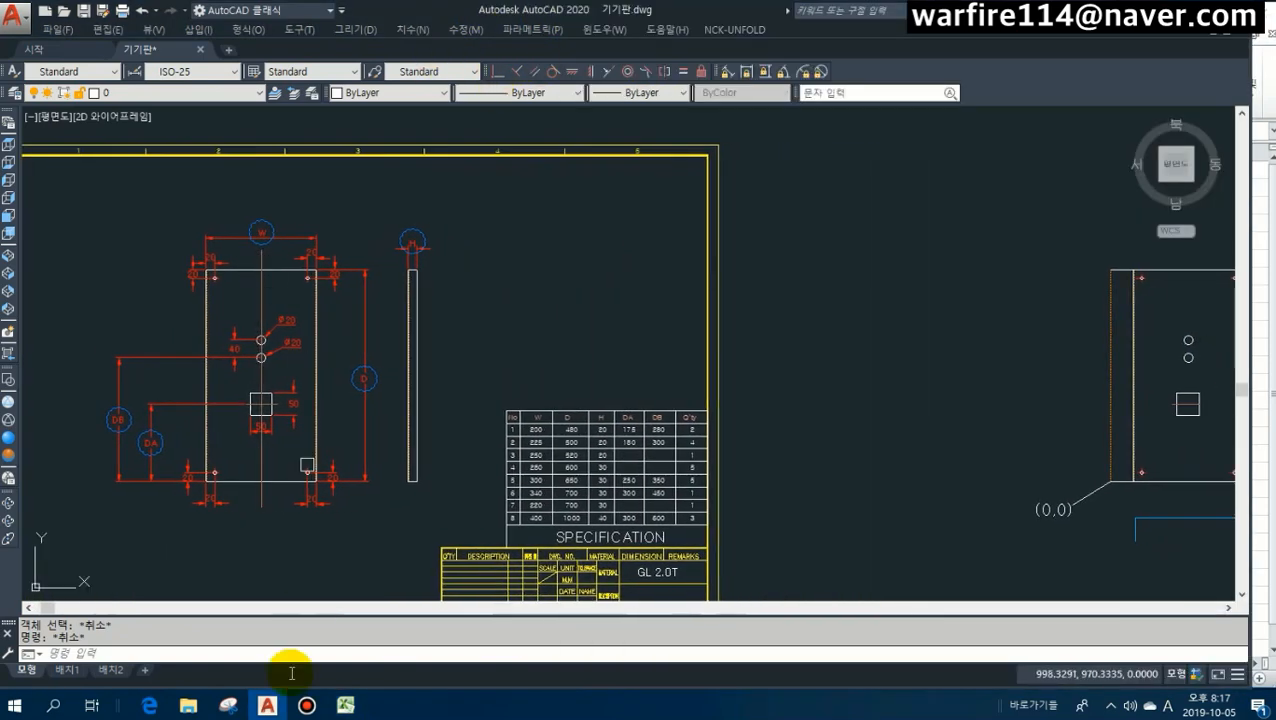
left_click(346, 705)
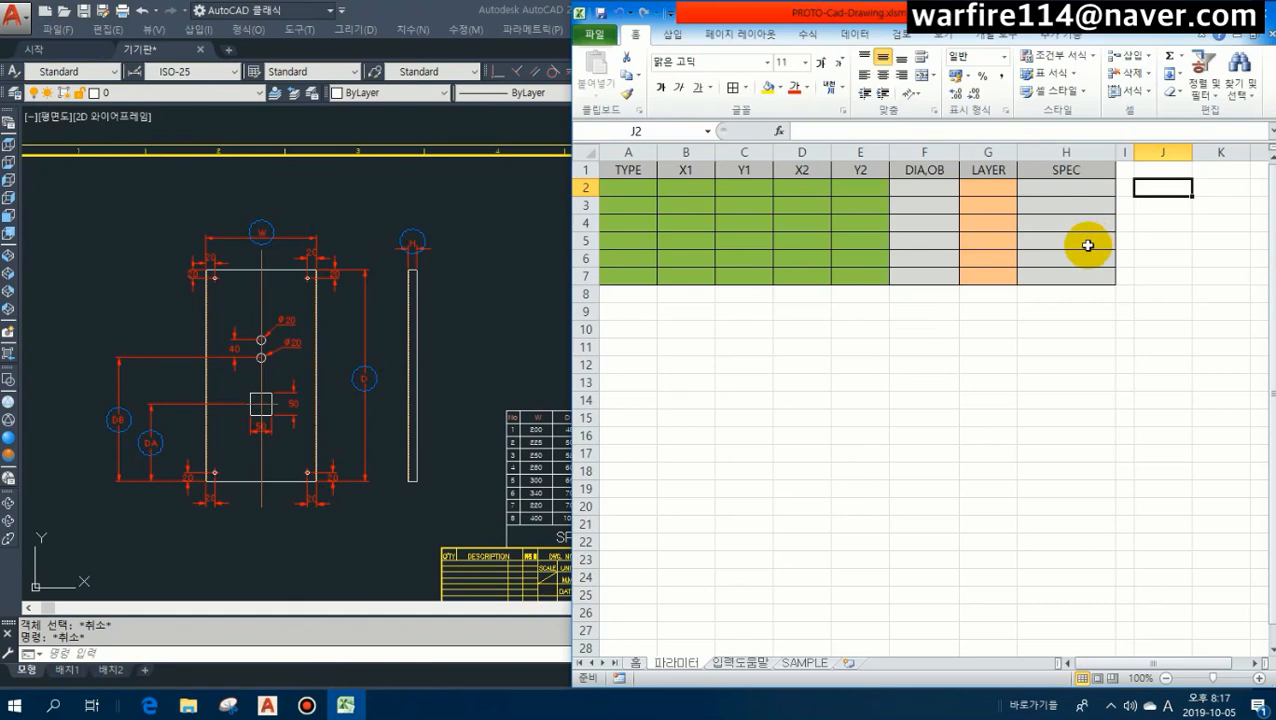
type("W")
key("Return")
type("D")
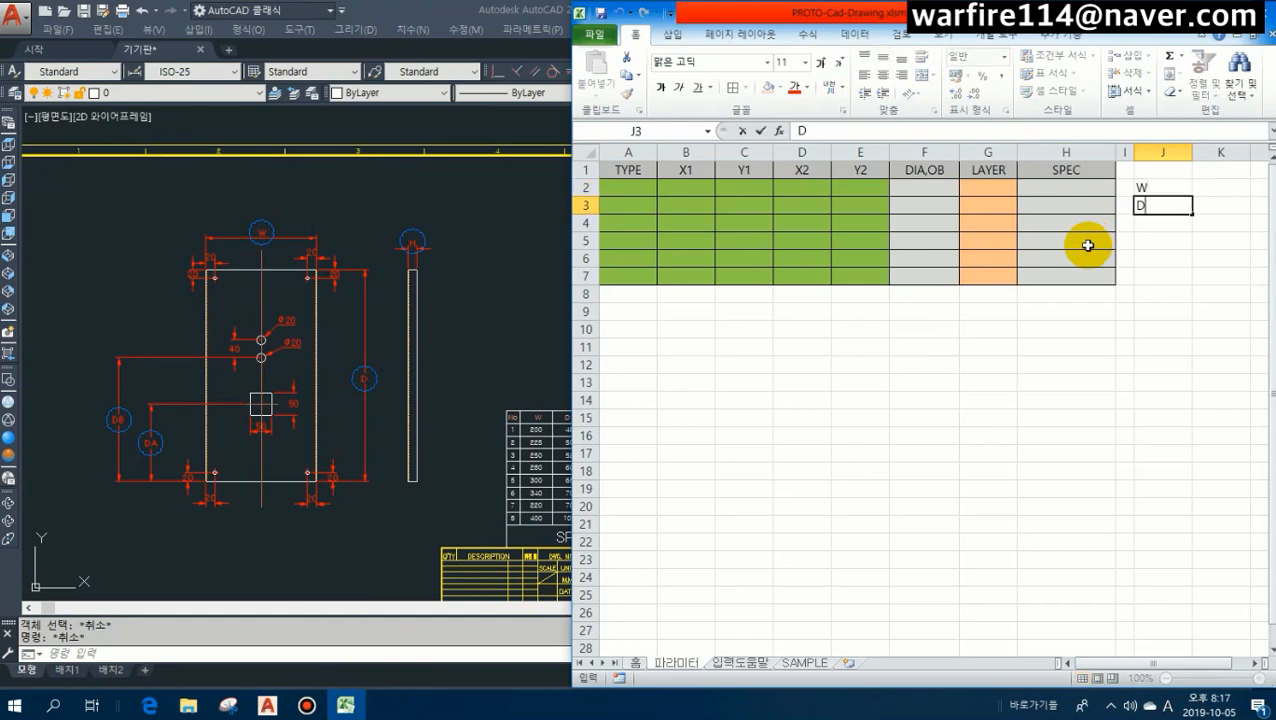
key("Return")
type("H")
key("Return")
type("DA")
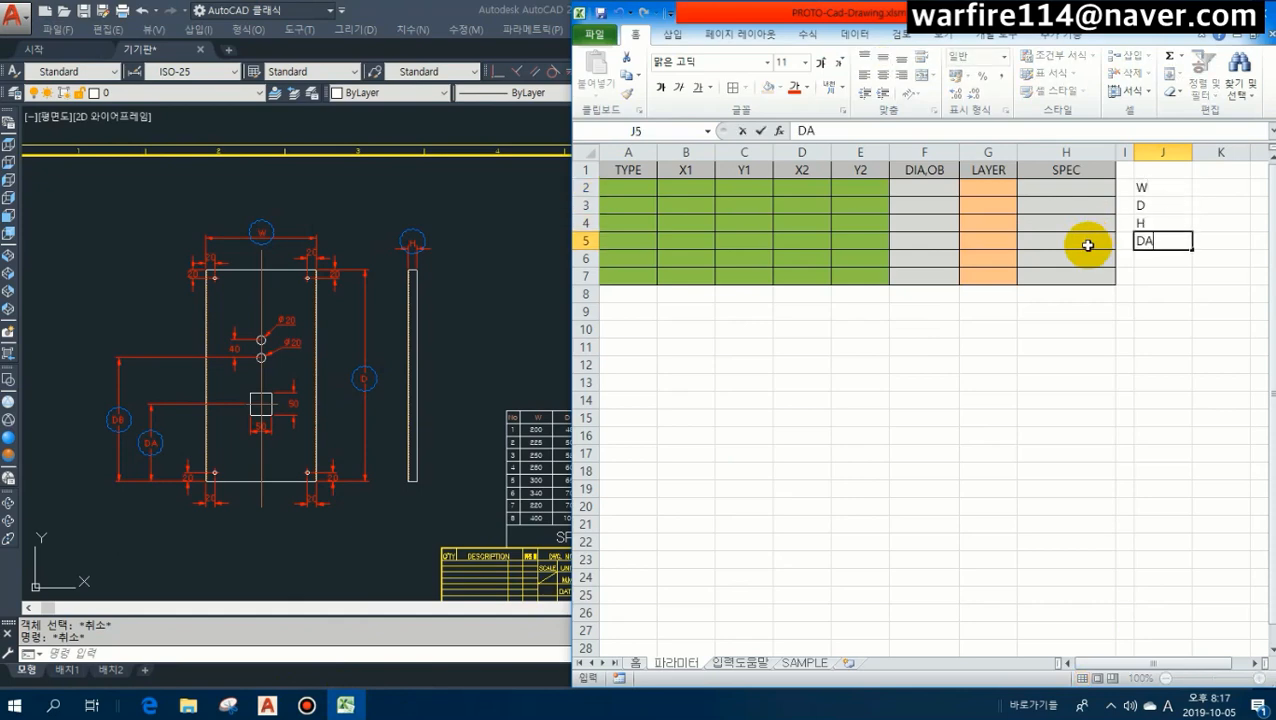
key("Return")
type("DB")
key("Return")
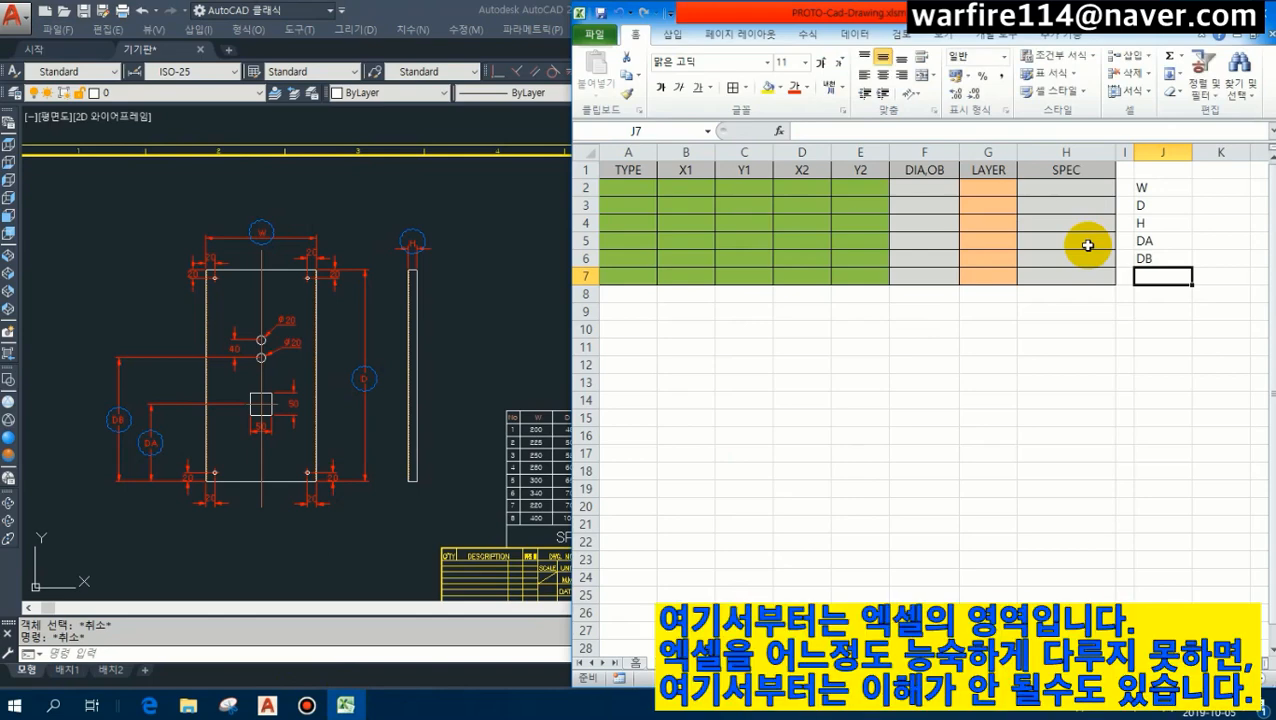
type("K")
left_click(1122, 344)
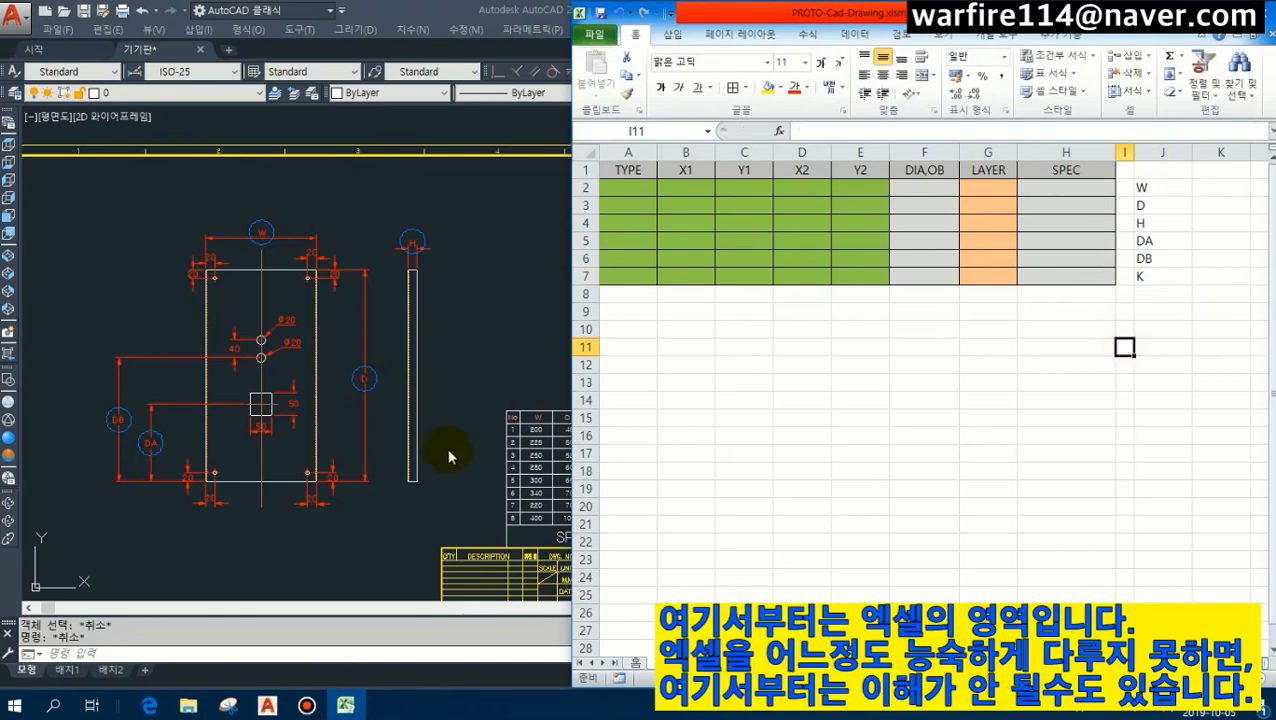
Check the drawing's specification table in AutoCAD and enter 1.7 as the K value in cell K7 of the workbook.
left_click(449, 450)
middle_click_drag(669, 558, 598, 410)
scroll(605, 471, "up", 2)
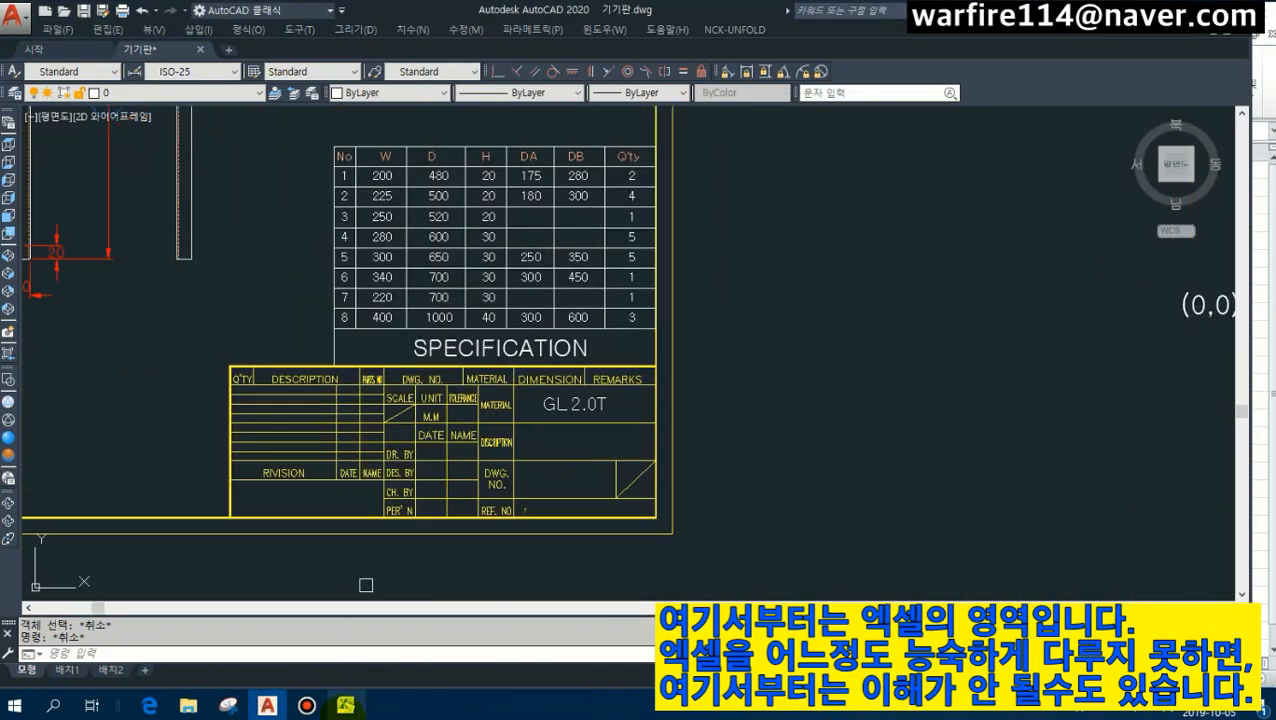
left_click(345, 705)
left_click(1217, 273)
type("1.7")
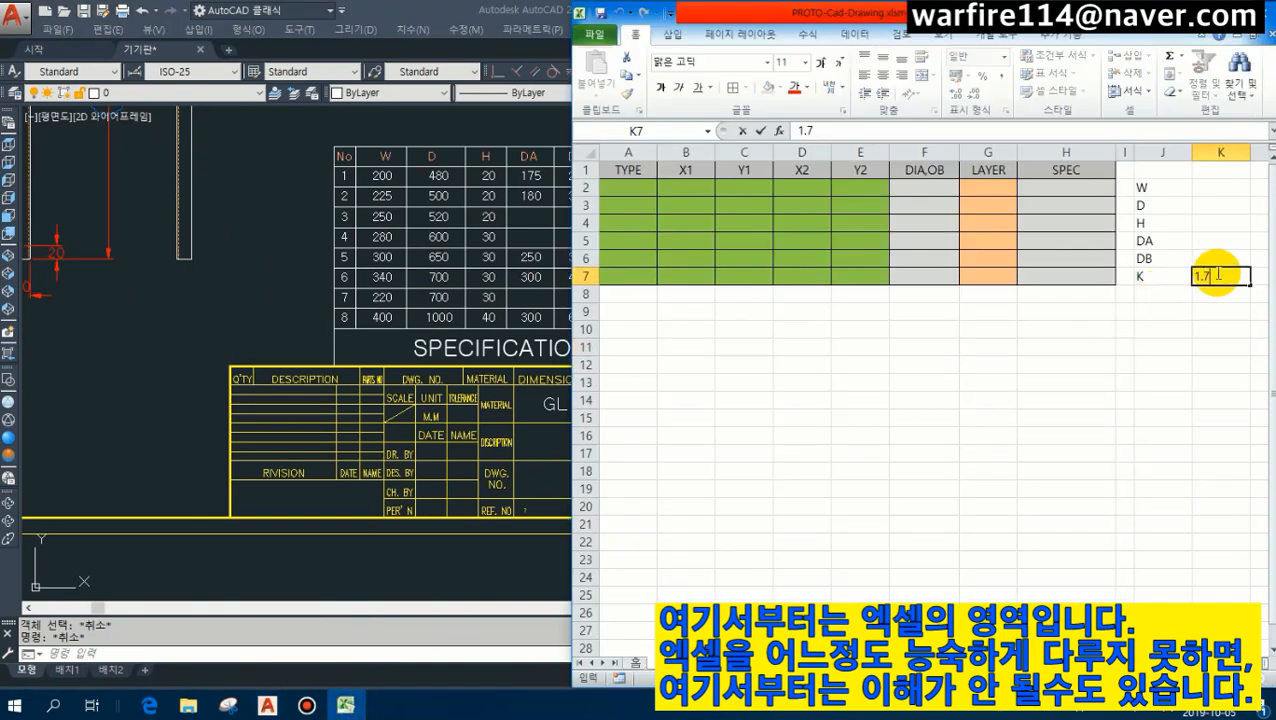
key("Up")
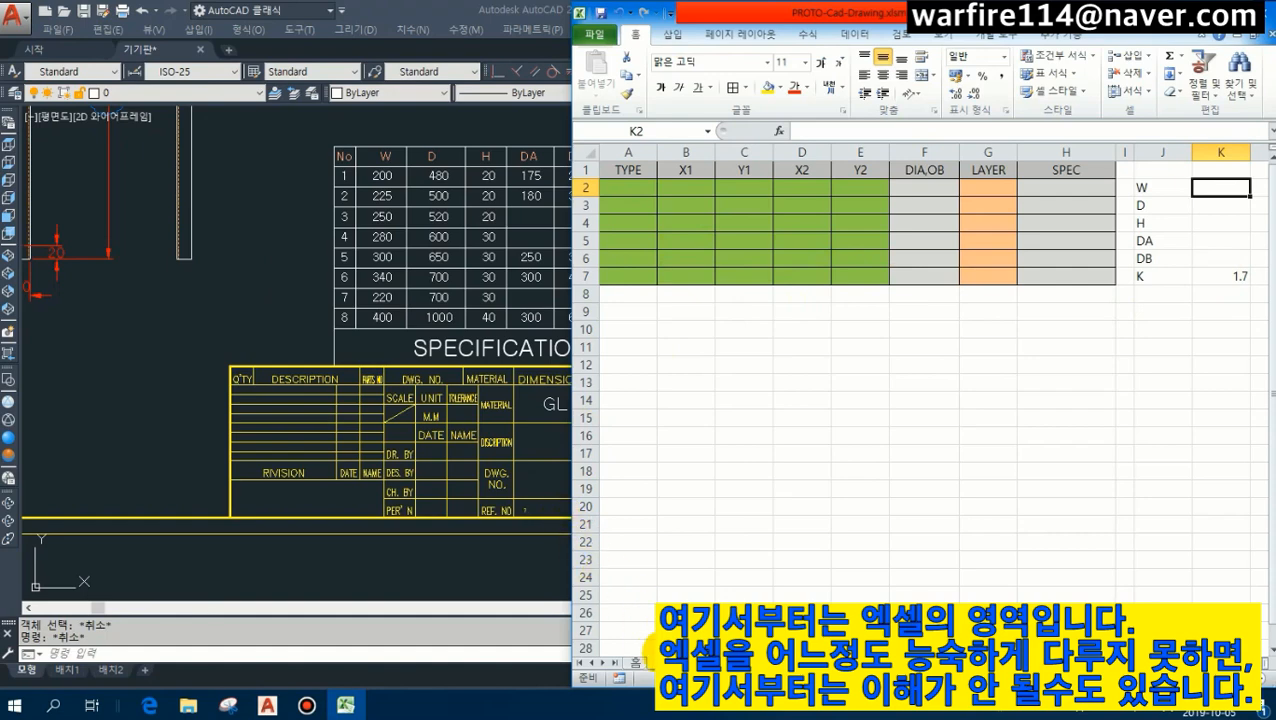
Label cells B3 to F3 of the 홈 sheet W, D, H, DA and DB.
left_click(636, 660)
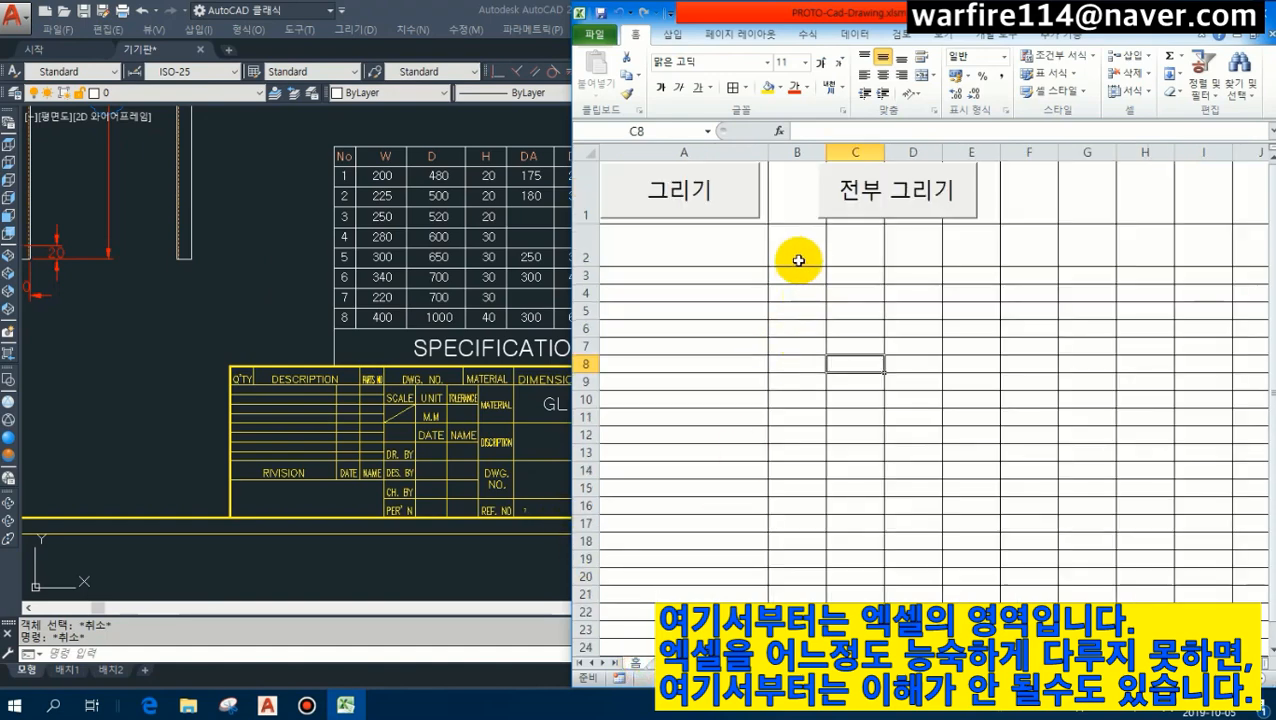
left_click(798, 258)
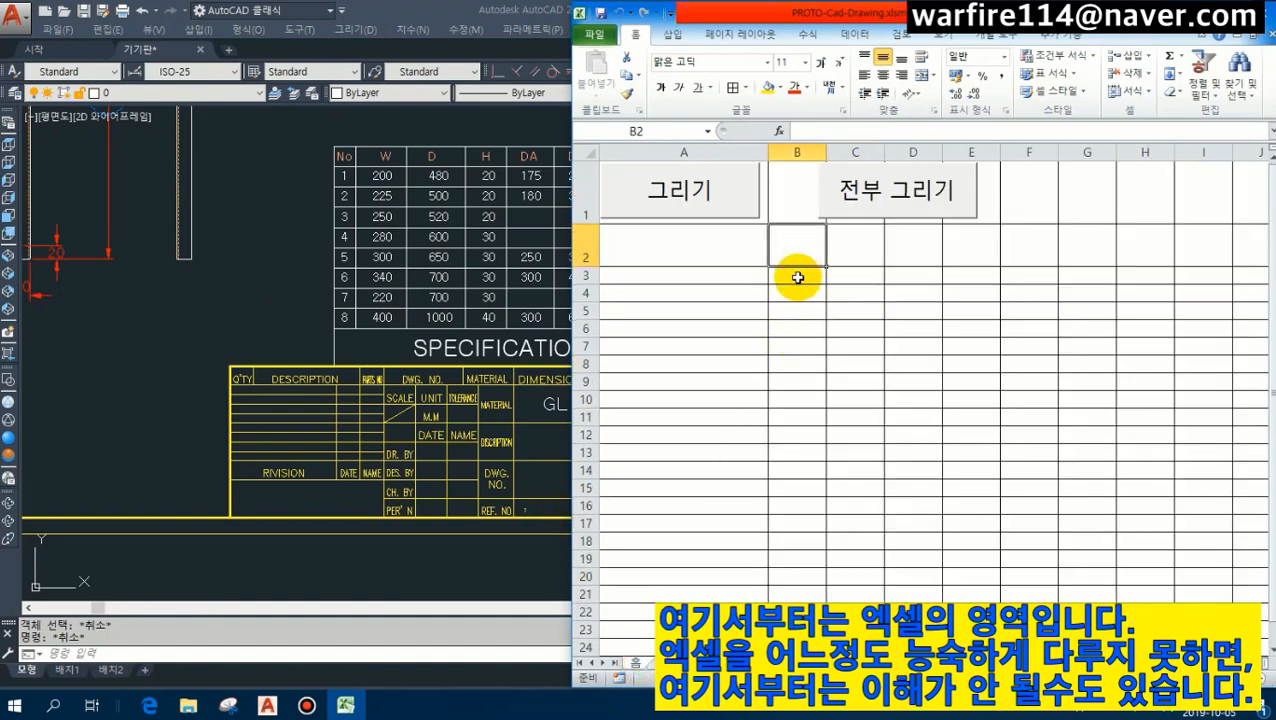
left_click(797, 277)
type("W")
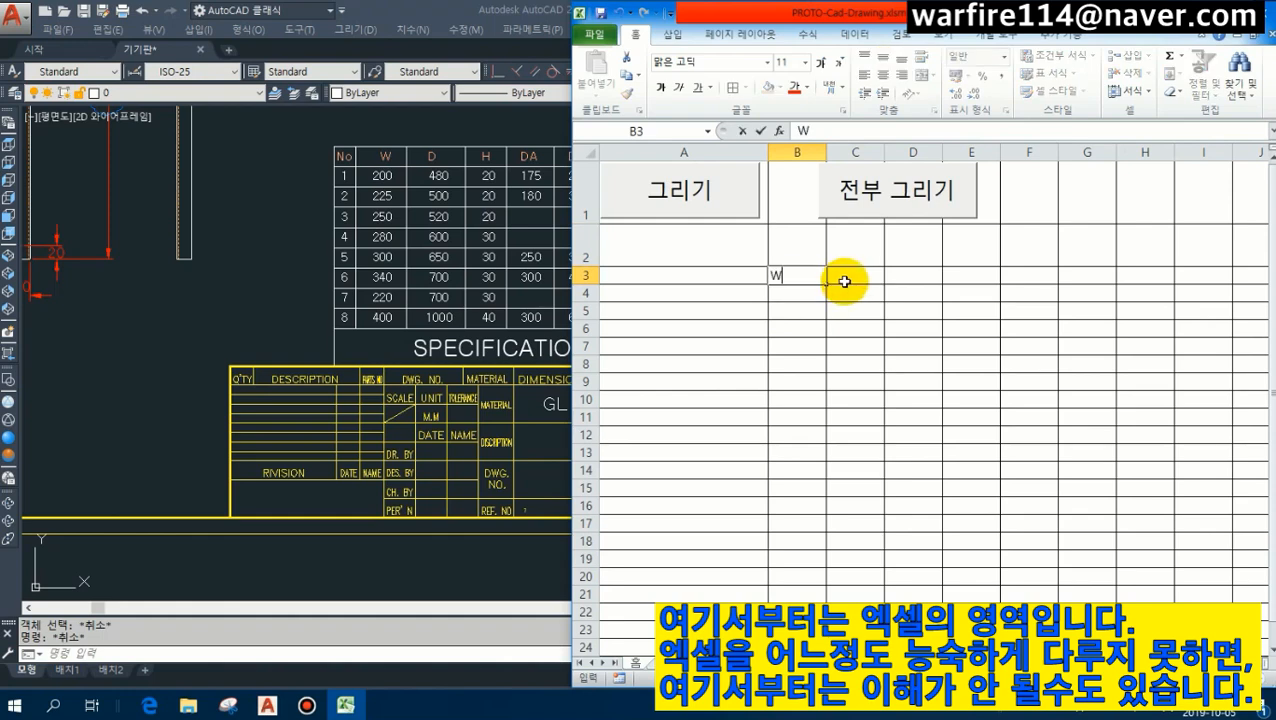
left_click(850, 278)
type("D")
left_click(918, 276)
type("H")
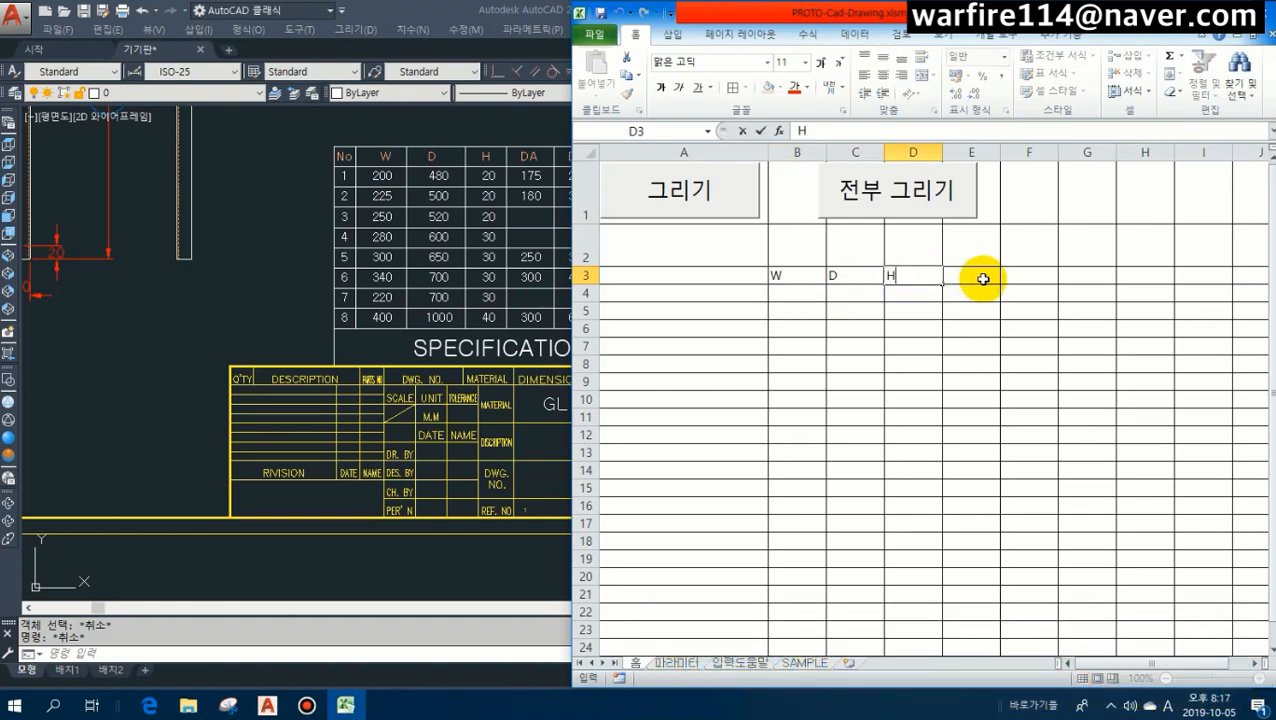
left_click(983, 276)
type("DA")
left_click(1034, 276)
type("D")
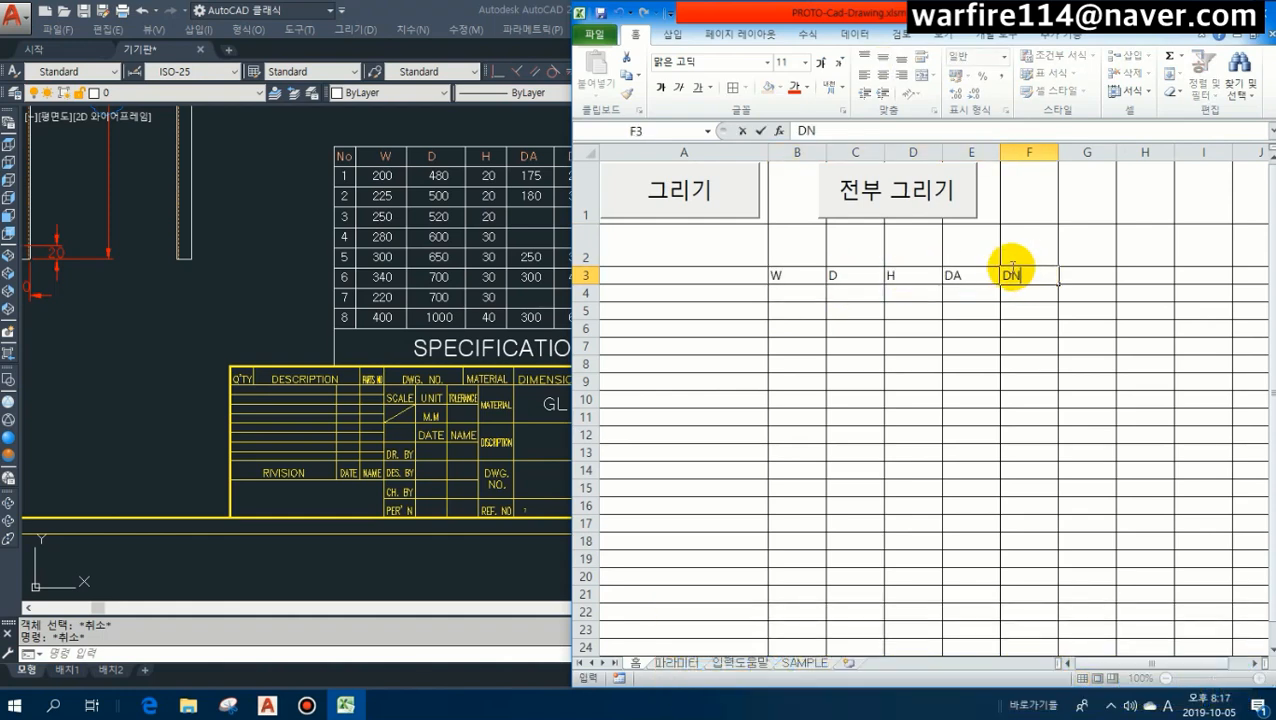
type("N")
key("BackSpace")
type("B")
left_click(889, 311)
Enter row 1 of the drawing's specification table above the labels in B2 to F2: 200, 480, 20, 175 and 280.
left_click(800, 249)
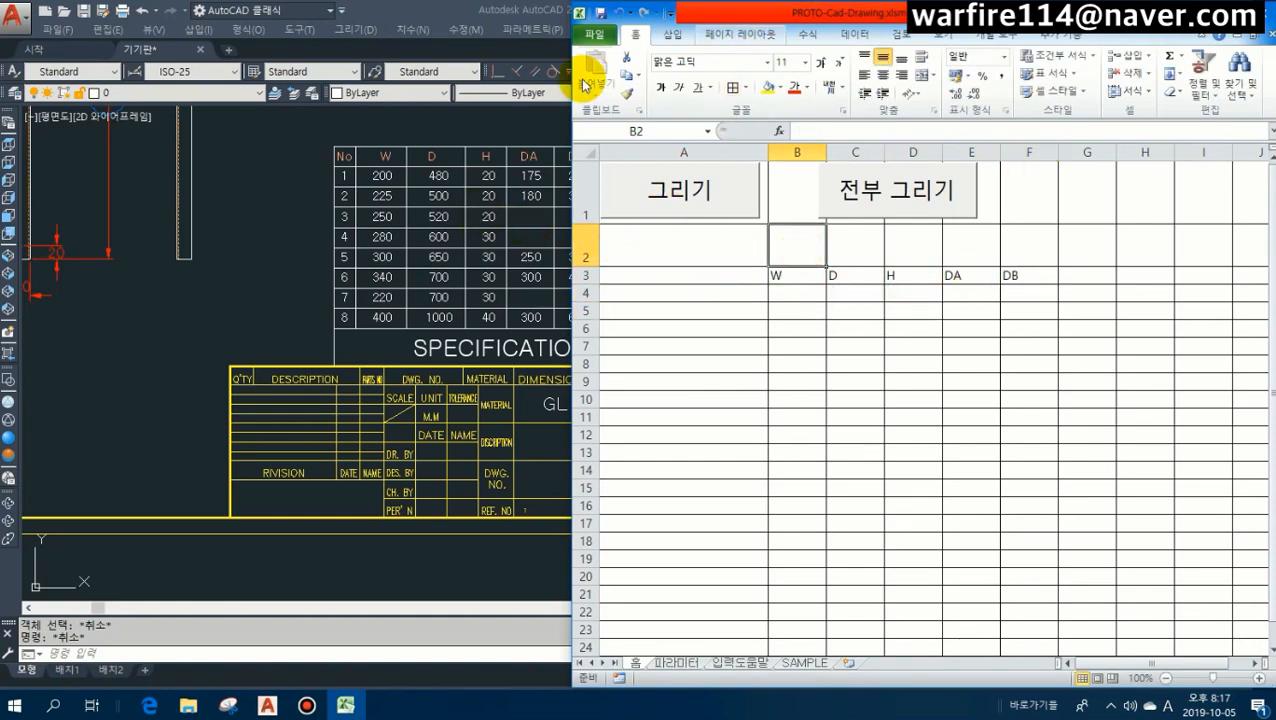
left_click(480, 161)
middle_click_drag(498, 190, 302, 204)
left_click(345, 705)
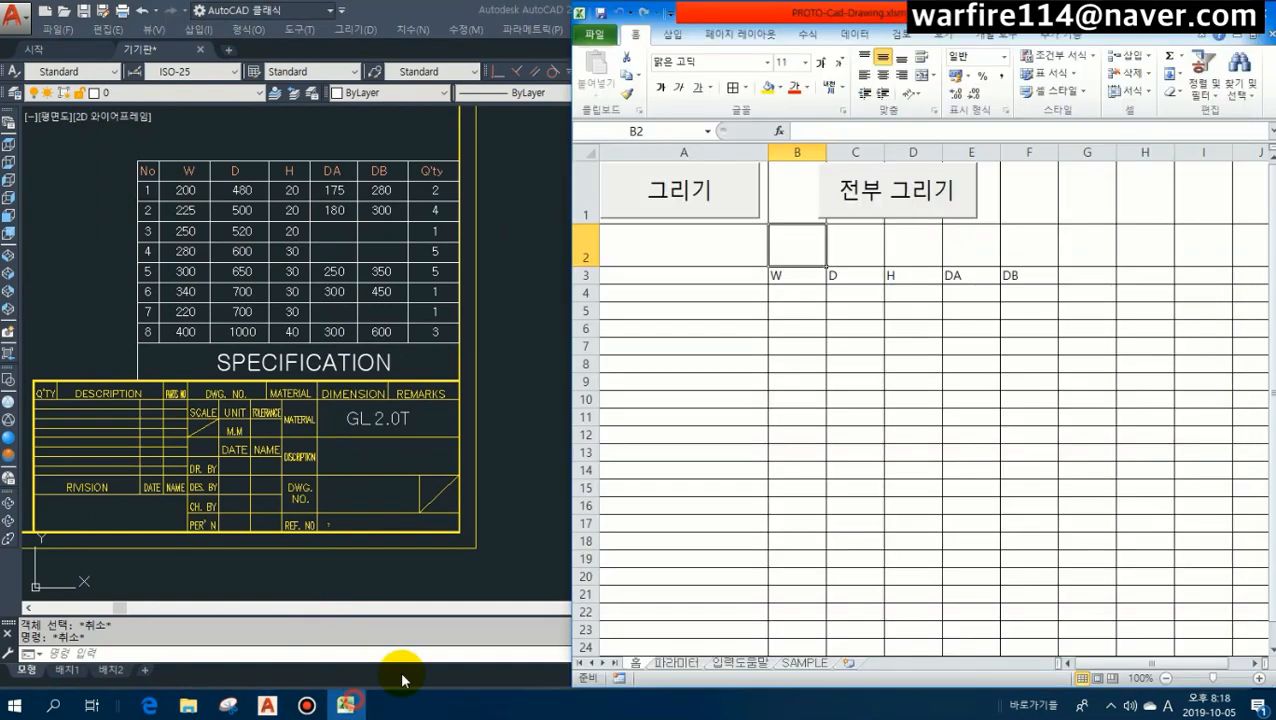
type("200")
key("Tab")
type("4")
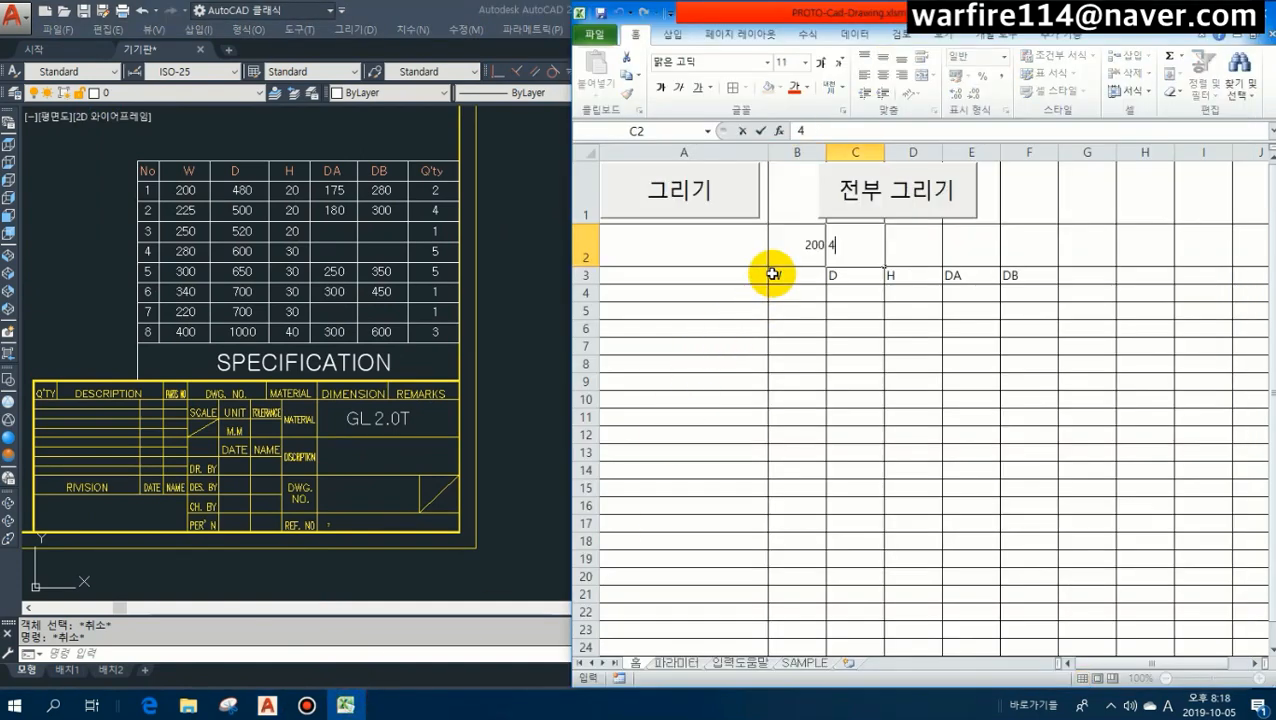
type("80")
key("Tab")
type("20")
key("Tab")
type("175")
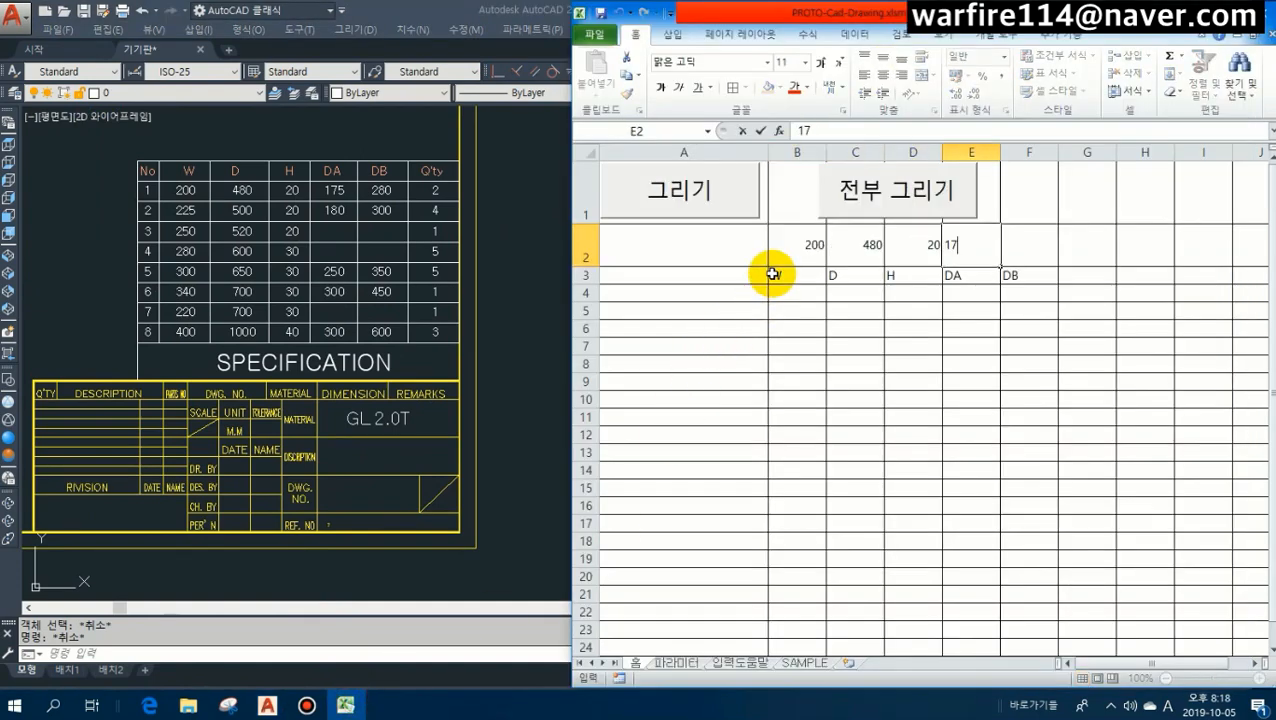
key("Tab")
type("280")
key("Tab")
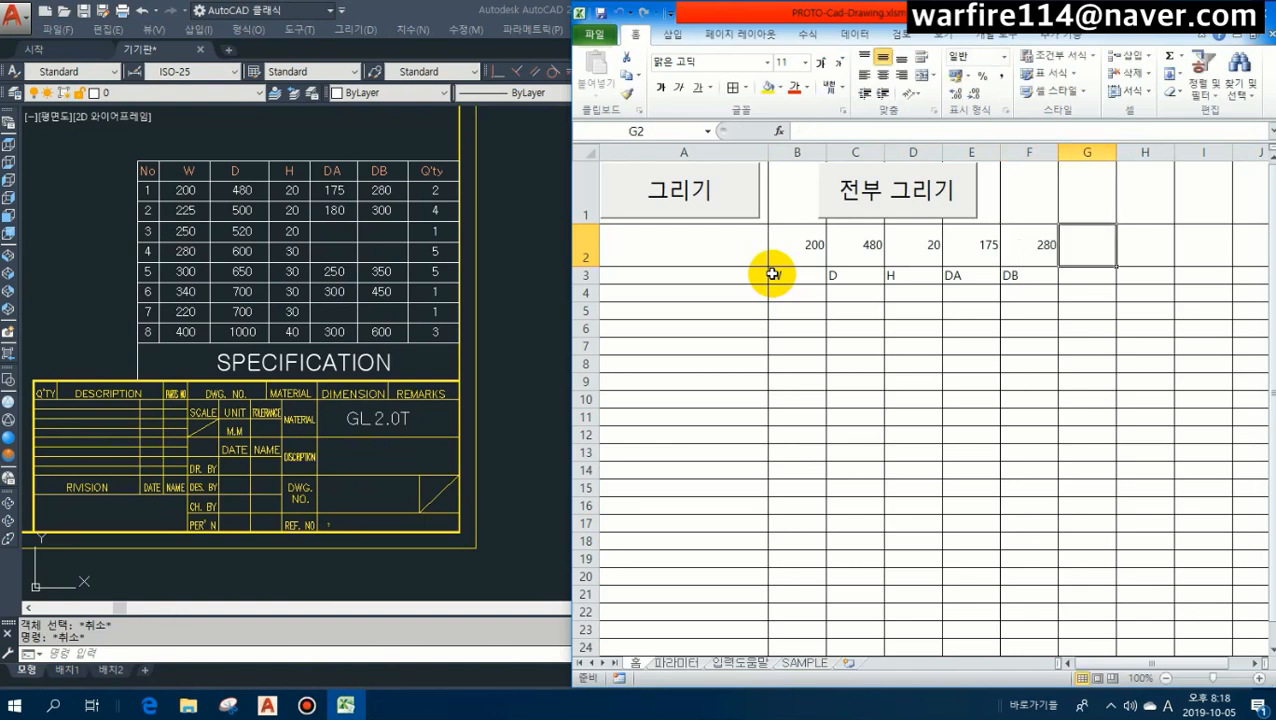
left_click(798, 254)
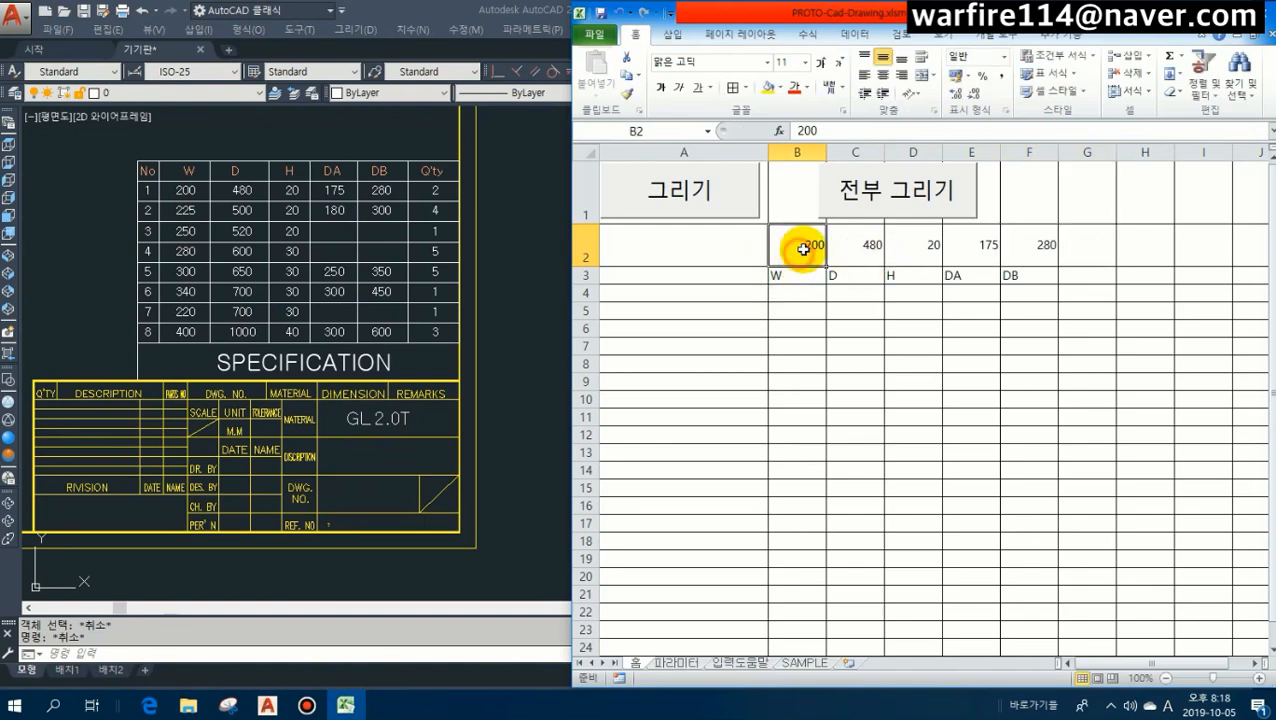
Link the W value in cell K2 of the 파라미터 sheet to cell B2 of the 홈 sheet.
left_click(677, 664)
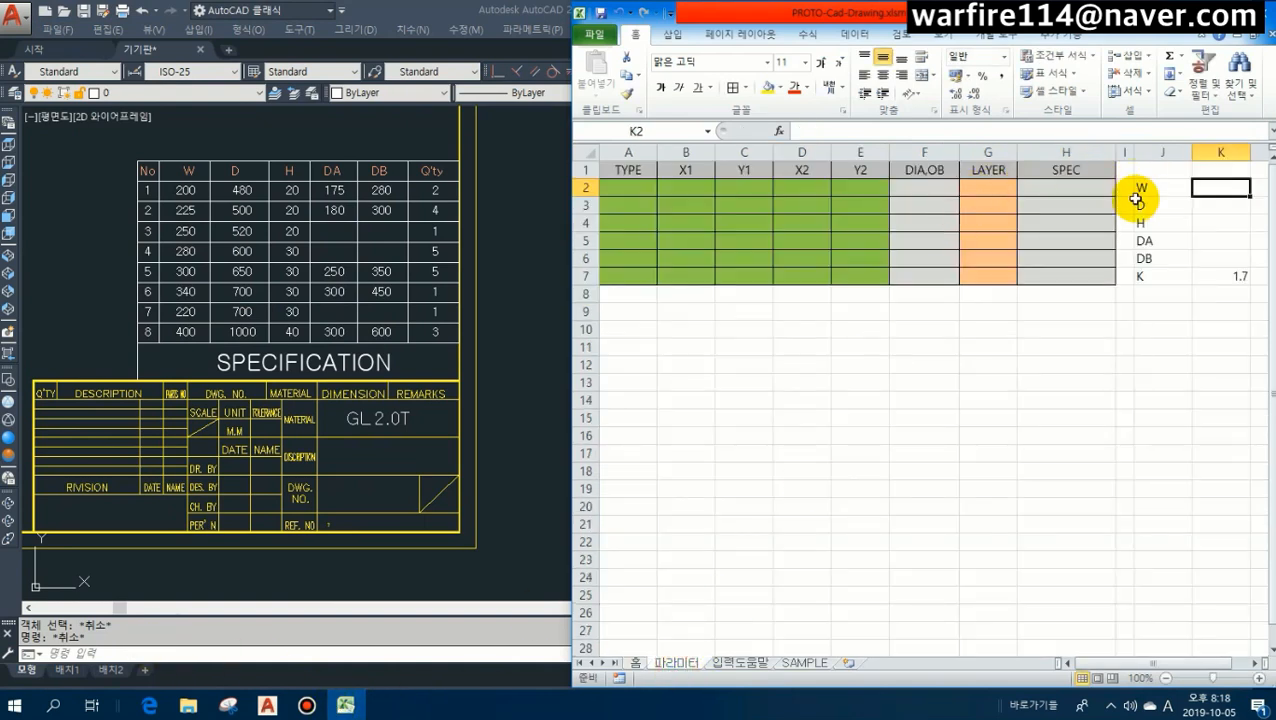
type("=")
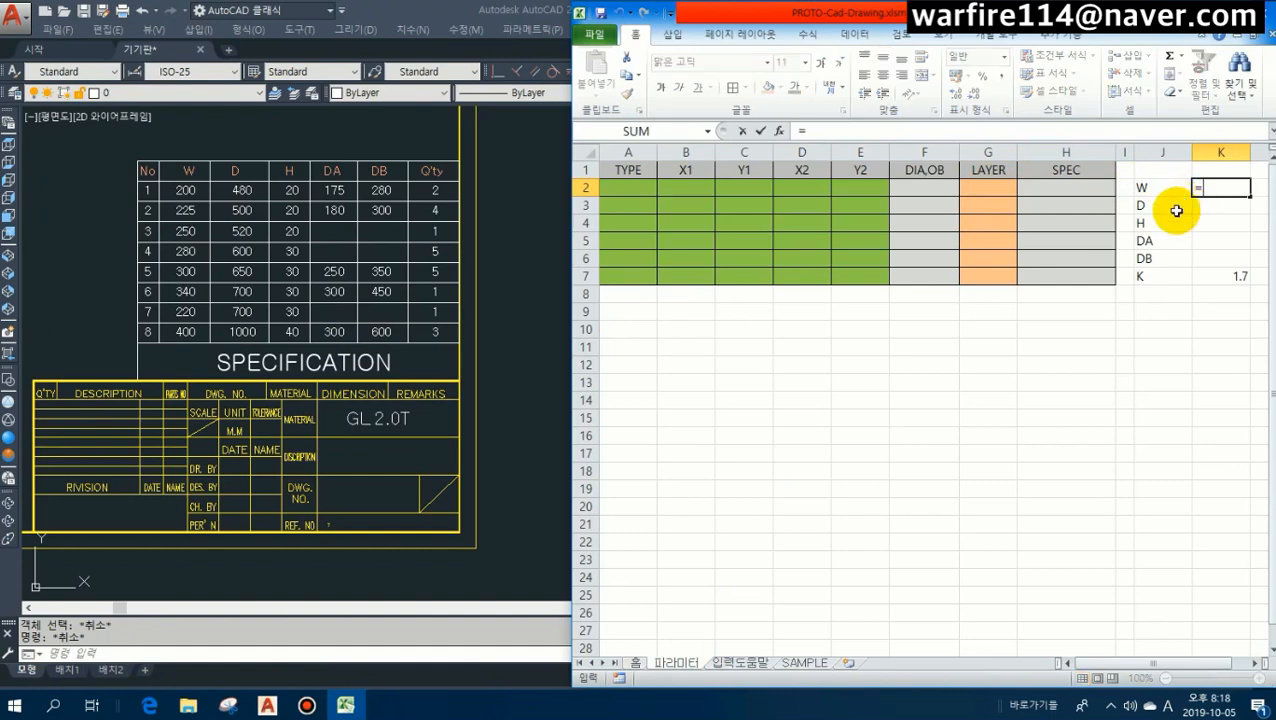
left_click(635, 663)
left_click(809, 255)
key("Return")
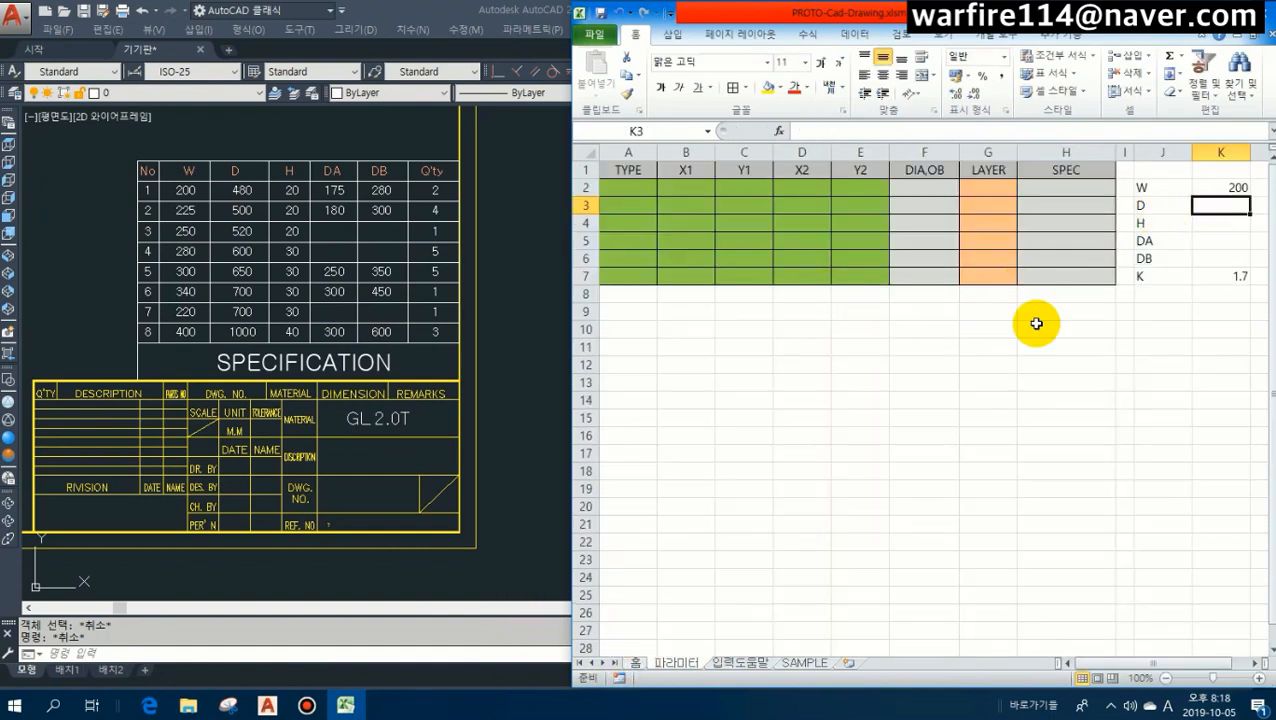
Link the D and H values in K3 and K4 to cells C2 and D2 of the 홈 sheet.
type("=홈!")
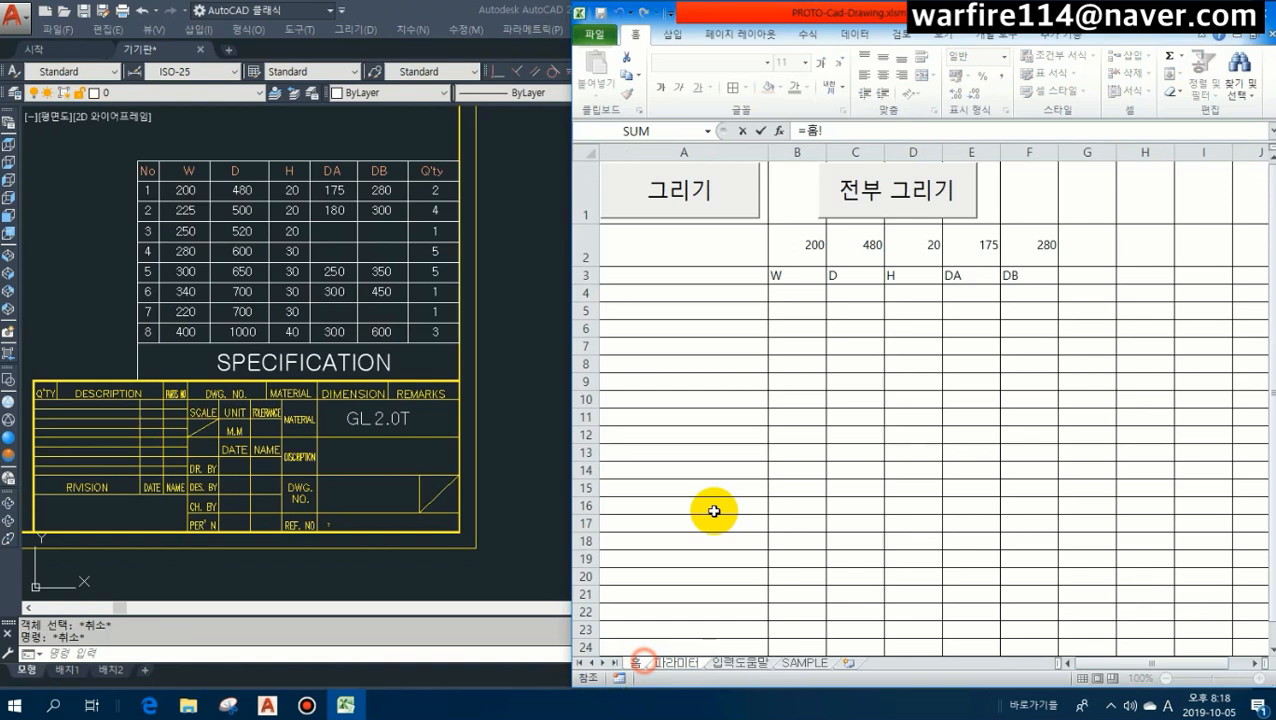
left_click(852, 252)
left_click(636, 662)
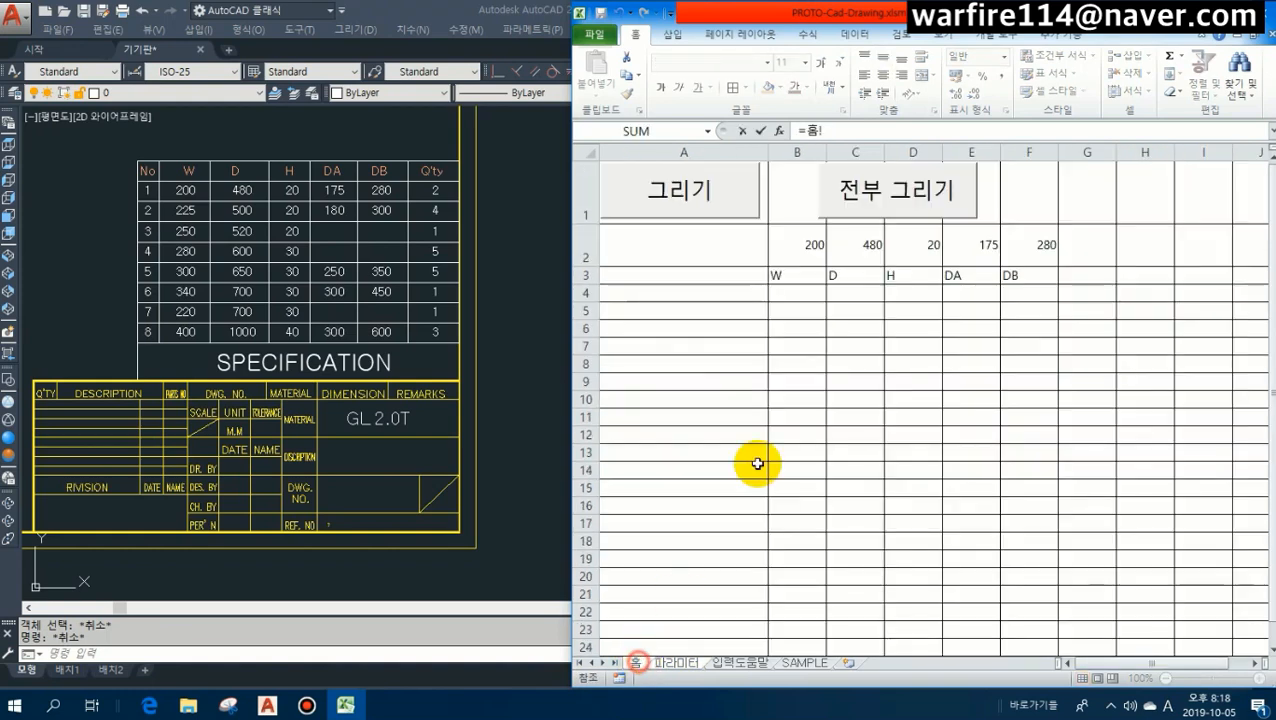
left_click(906, 245)
key("Return")
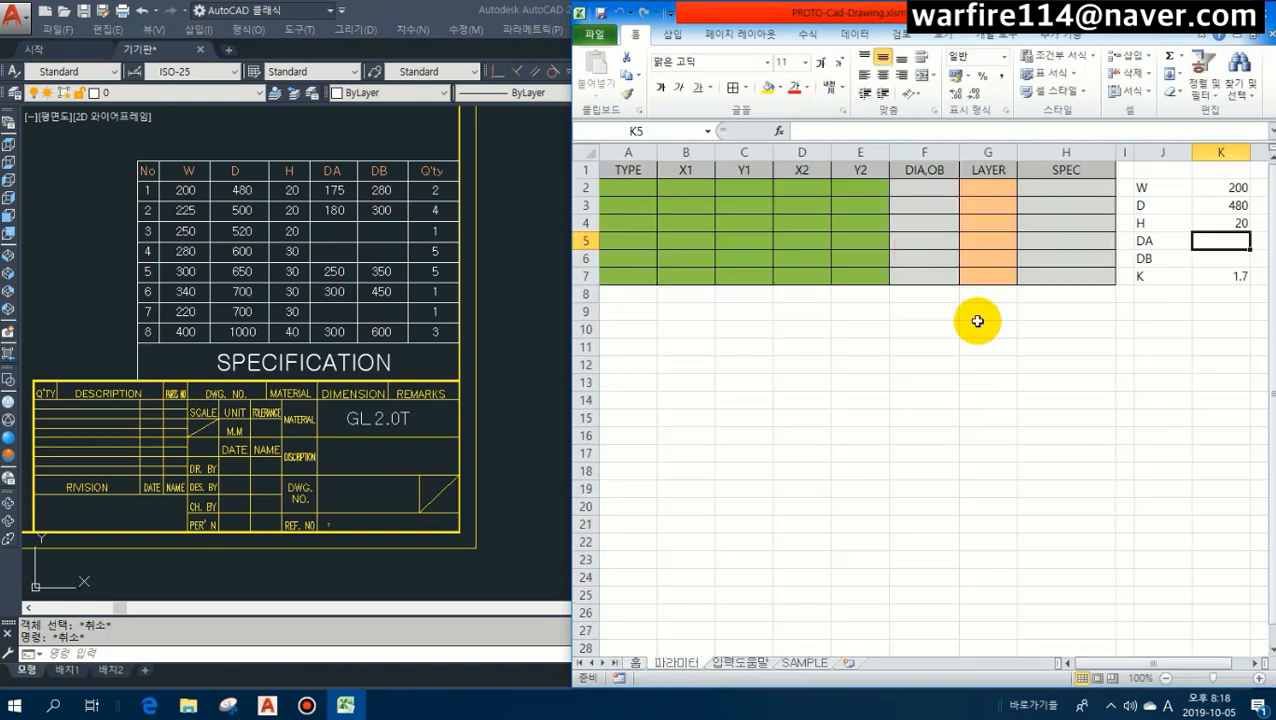
Link the DA and DB values in K5 and K6 to cells E2 and F2 of the 홈 sheet.
type("=")
left_click(636, 662)
left_click(968, 256)
key("Return")
type("=")
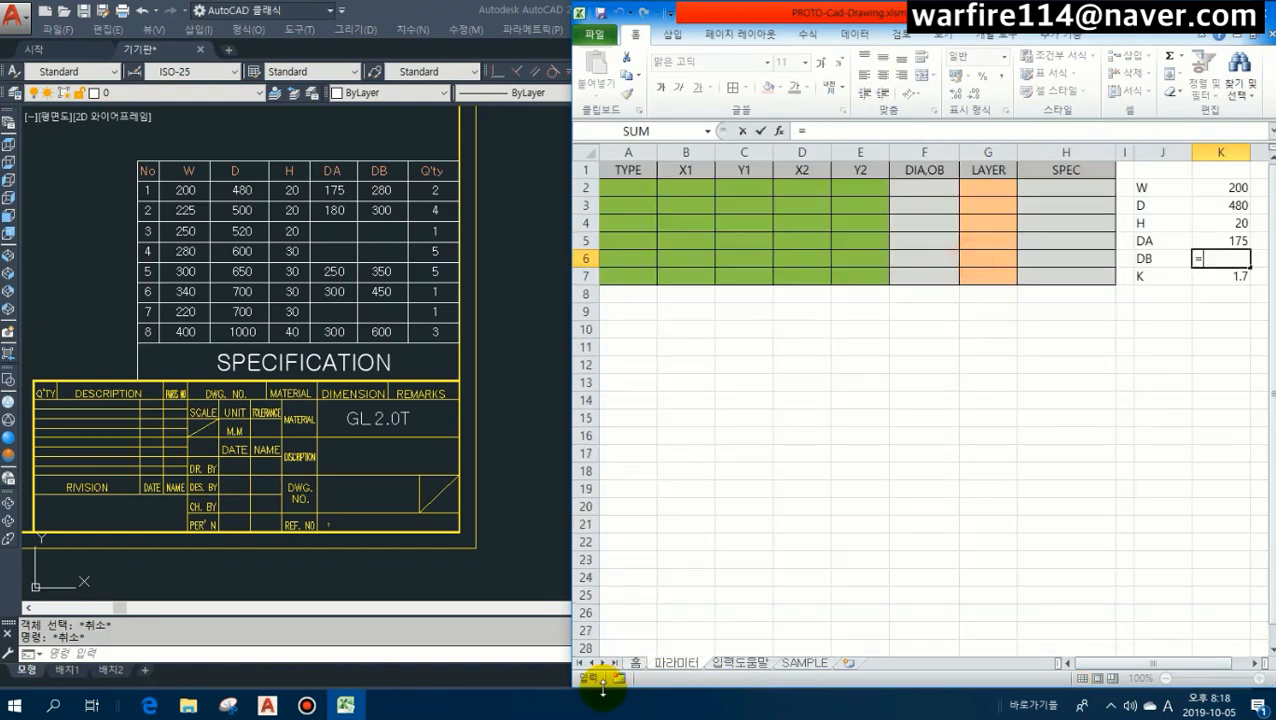
left_click(636, 662)
left_click(1038, 250)
key("Return")
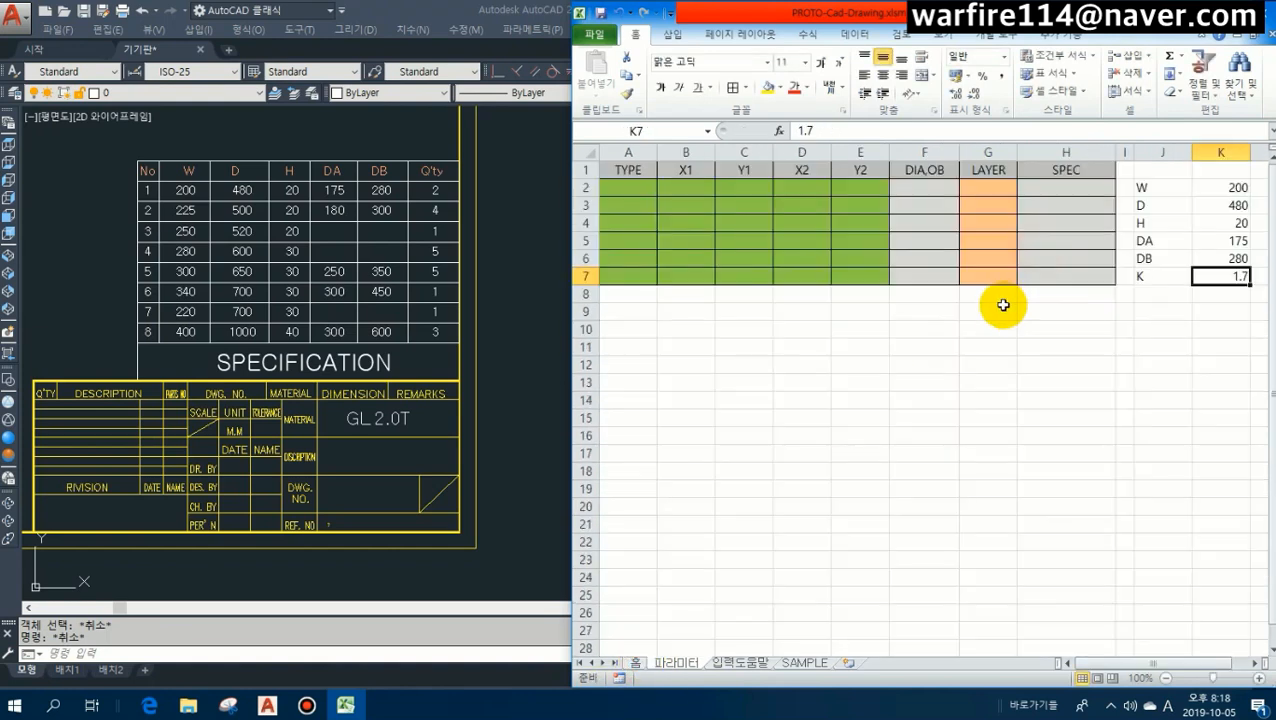
Apply borders to every cell of the parameter table J2:K7.
left_click_drag(1220, 188, 1230, 258)
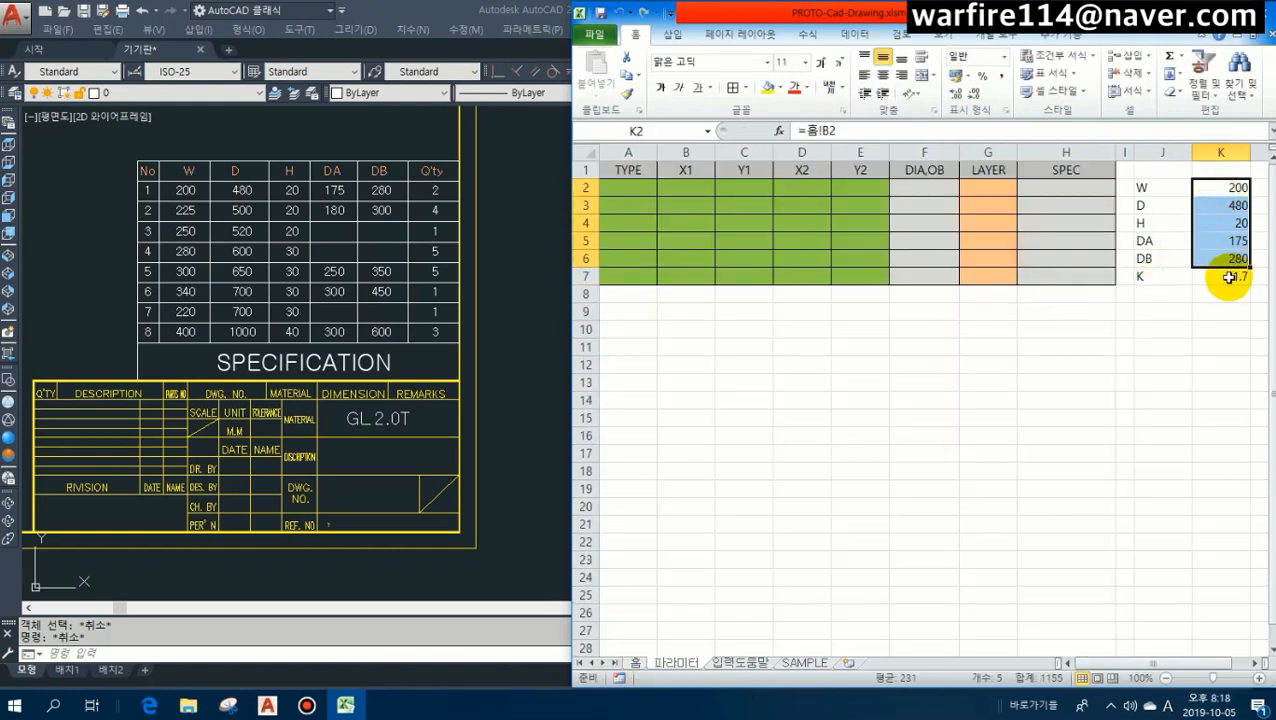
left_click(1229, 277)
left_click_drag(1146, 188, 1210, 287)
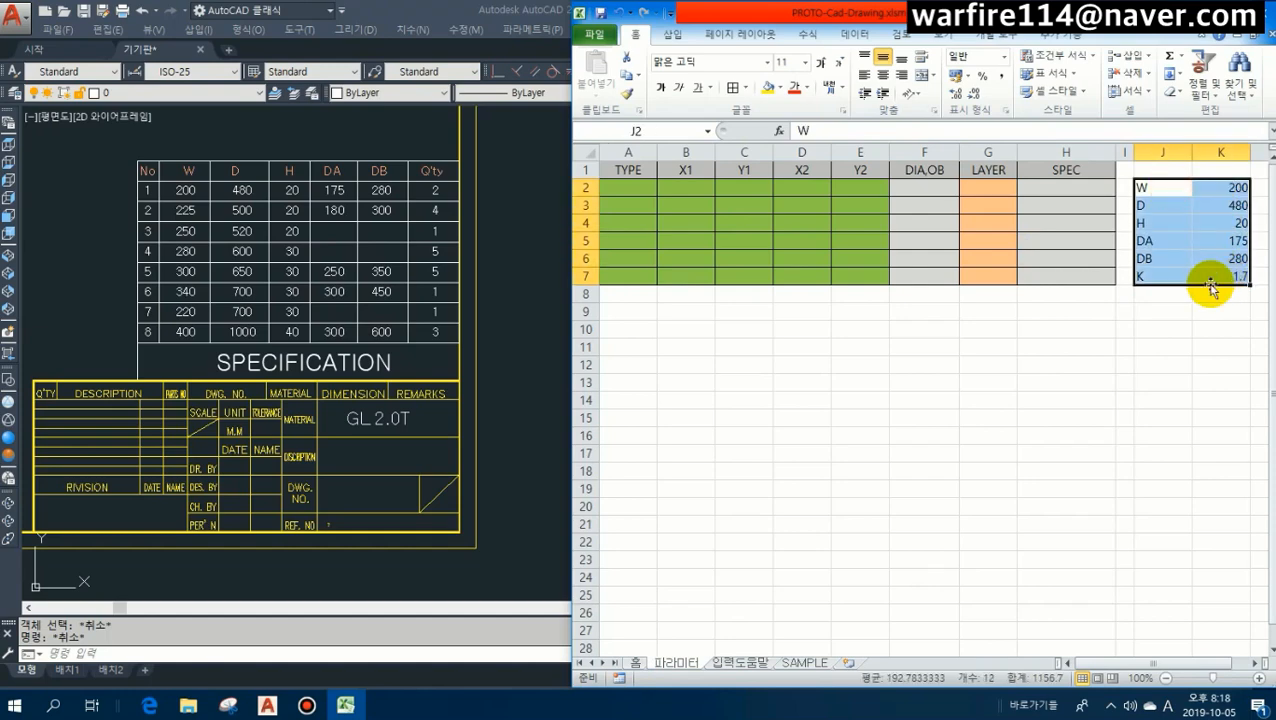
left_click(734, 87)
left_click(900, 399)
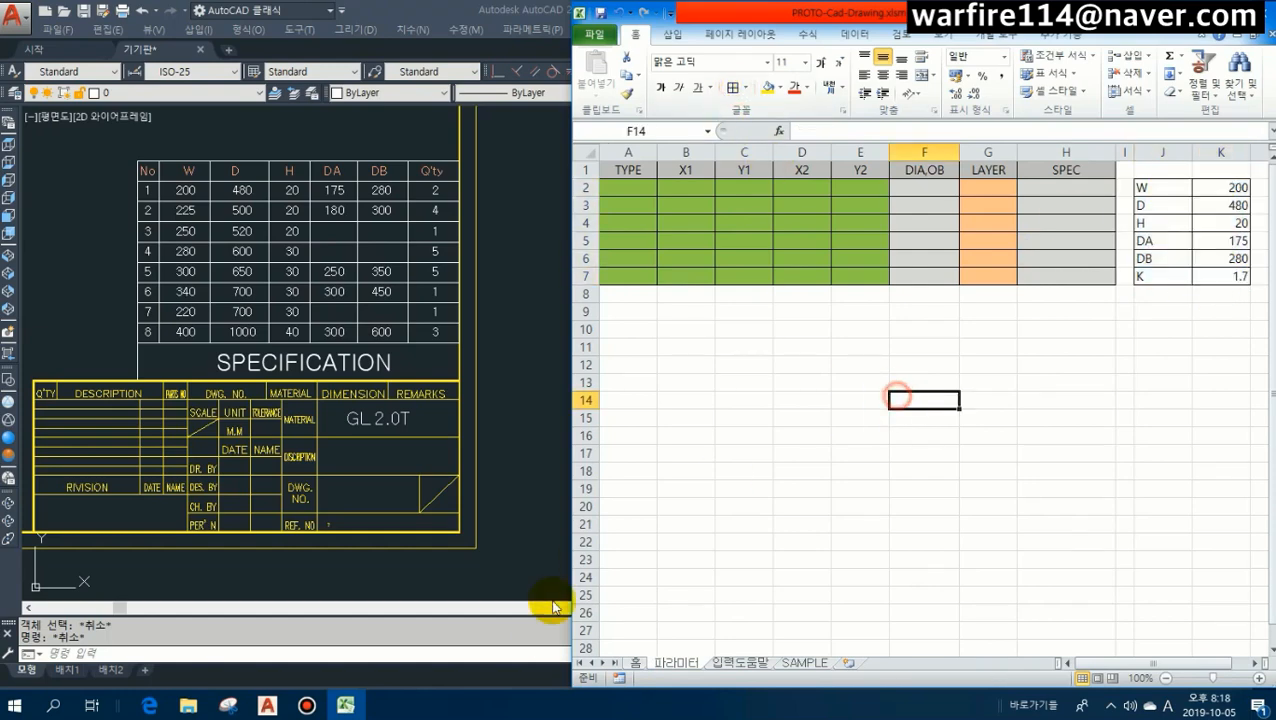
left_click(645, 663)
left_click_drag(815, 250, 1040, 250)
left_click(676, 663)
left_click_drag(1099, 382, 1097, 365)
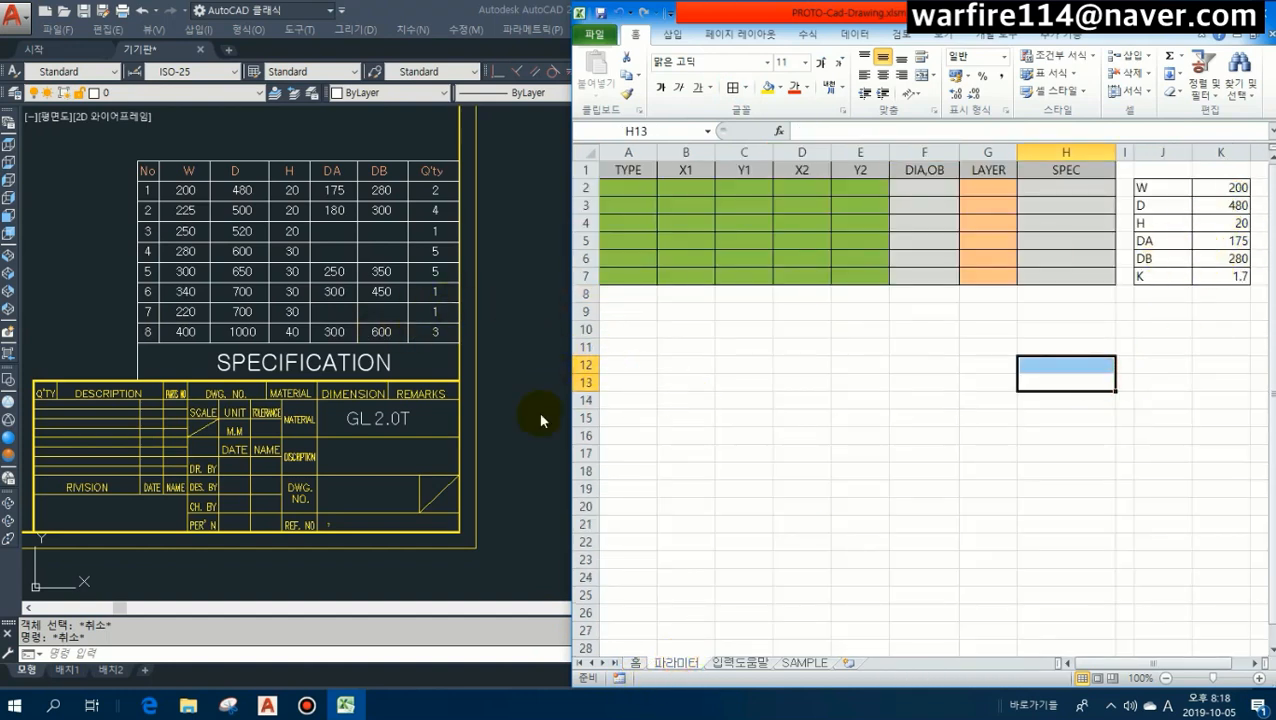
Enter 외형선 as the SPEC value in cell H2 of the 파라미터 sheet.
left_click(501, 396)
scroll(647, 321, "down", 8)
middle_click_drag(780, 225, 558, 370)
scroll(812, 170, "up", 4)
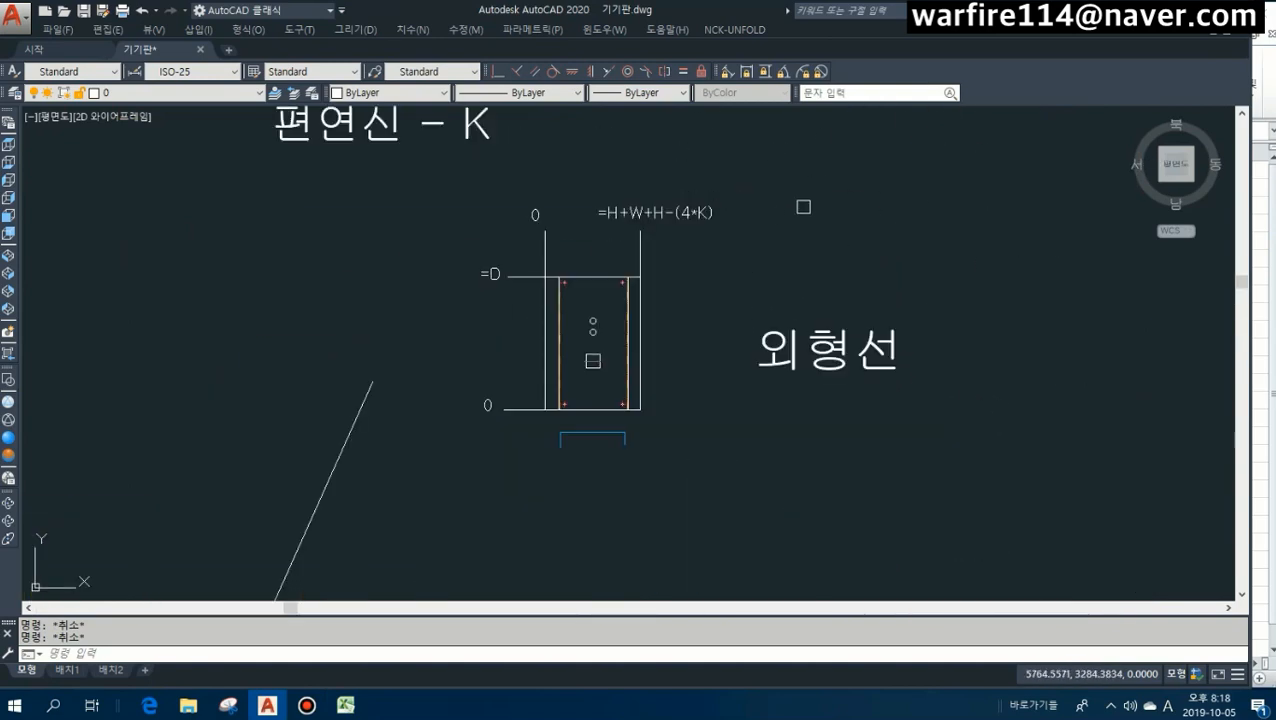
scroll(671, 259, "up", 2)
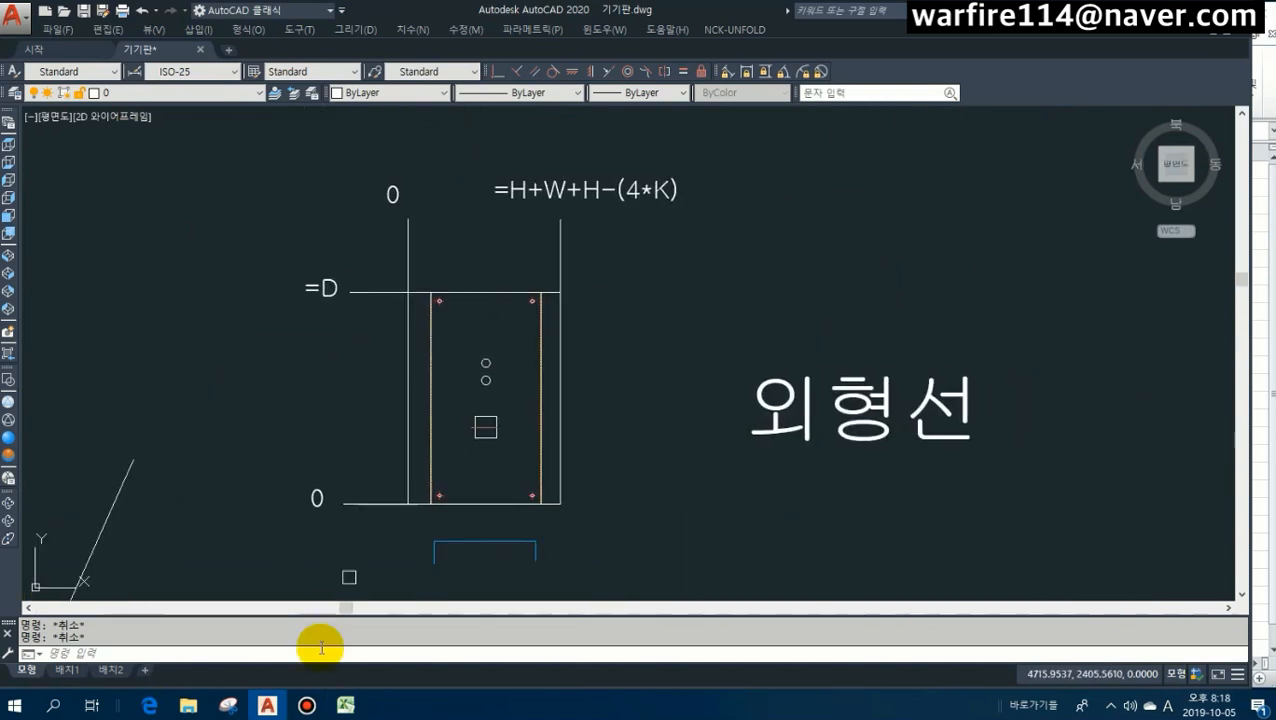
left_click(344, 704)
left_click(1038, 190)
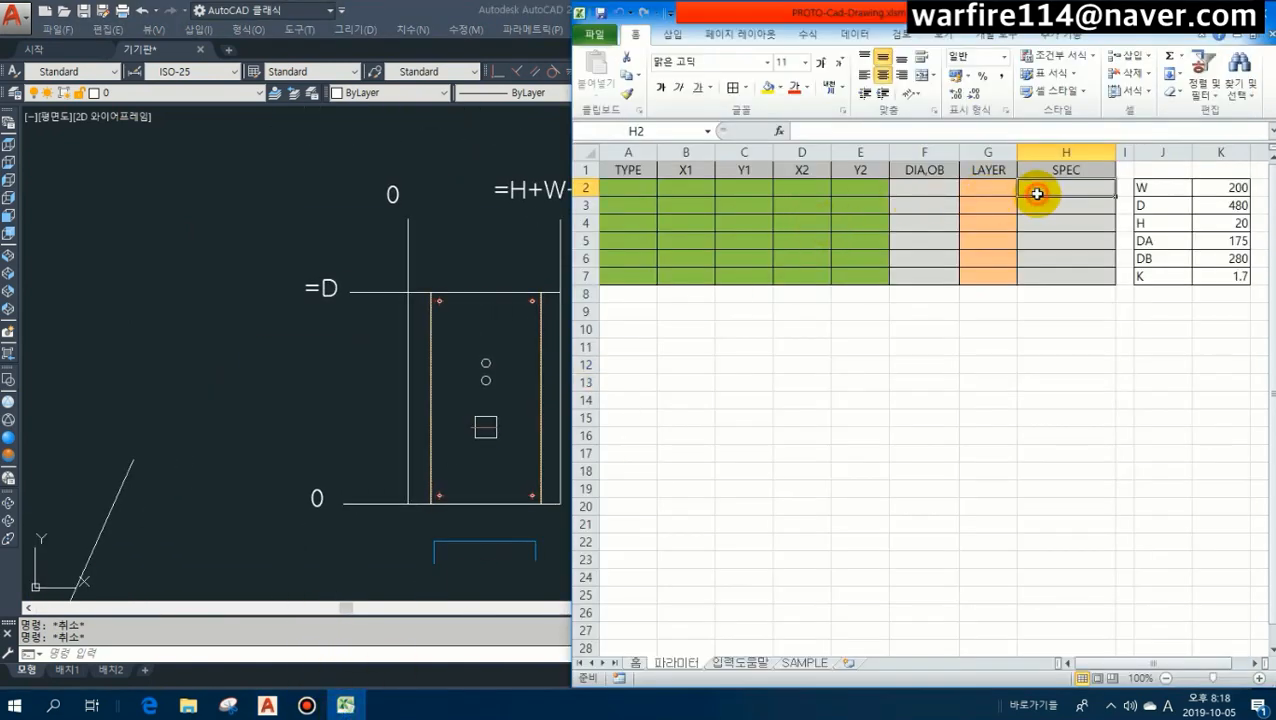
type("ㅇ")
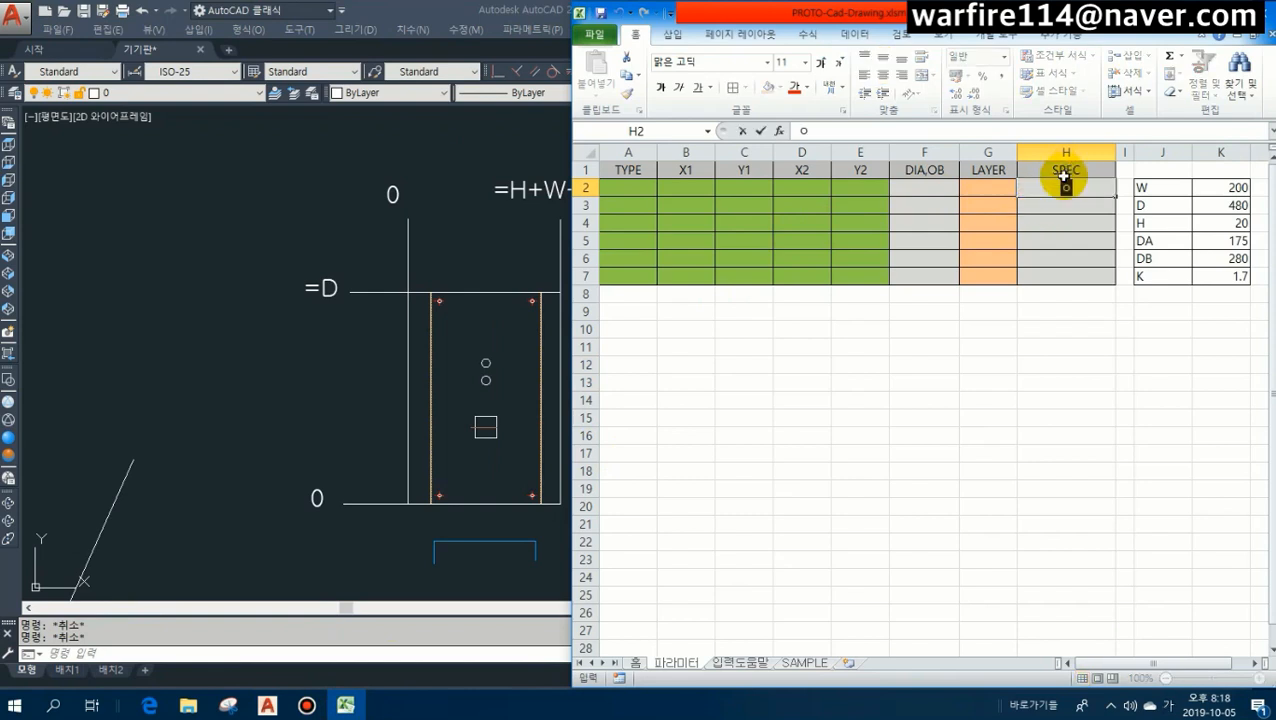
type("ㅚ형ㅅㅓㄴ")
key("Return")
Copy the 외형선 entry from cell H2 into SPEC cells H3 to H5.
key("Up")
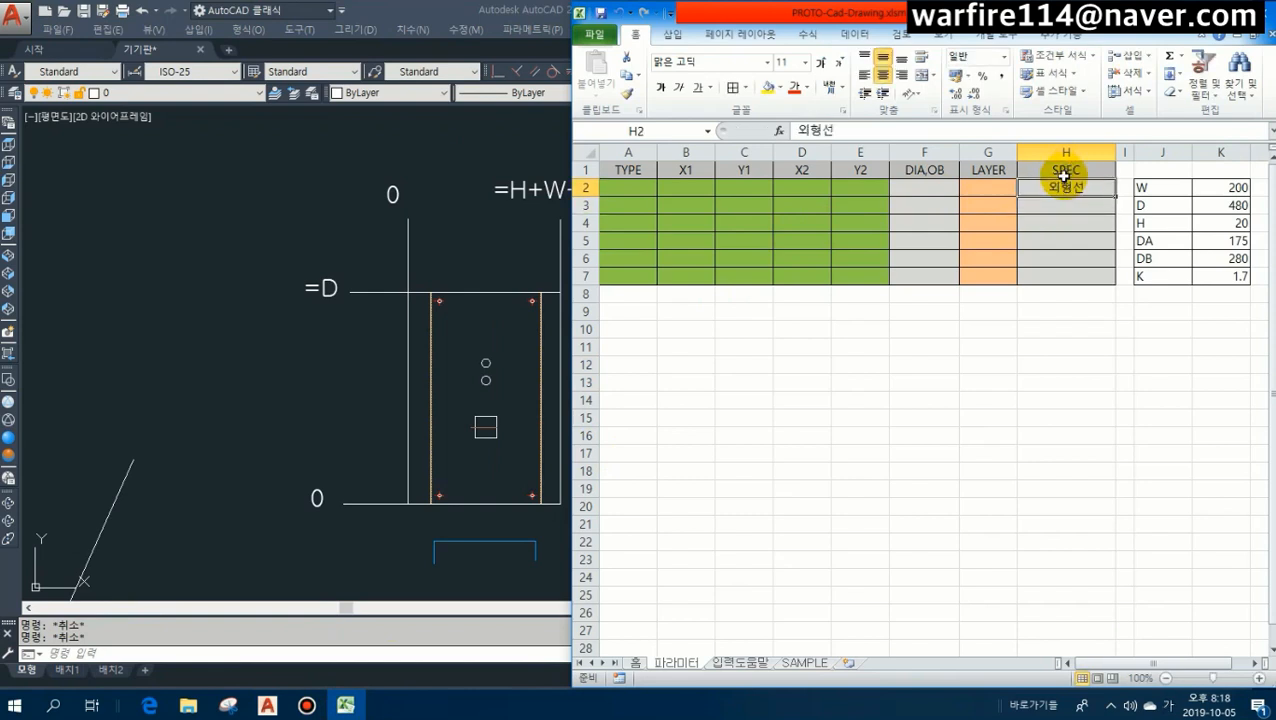
key("ctrl+c")
key("Down")
key("ctrl+v")
key("Down")
key("ctrl+v")
key("Down")
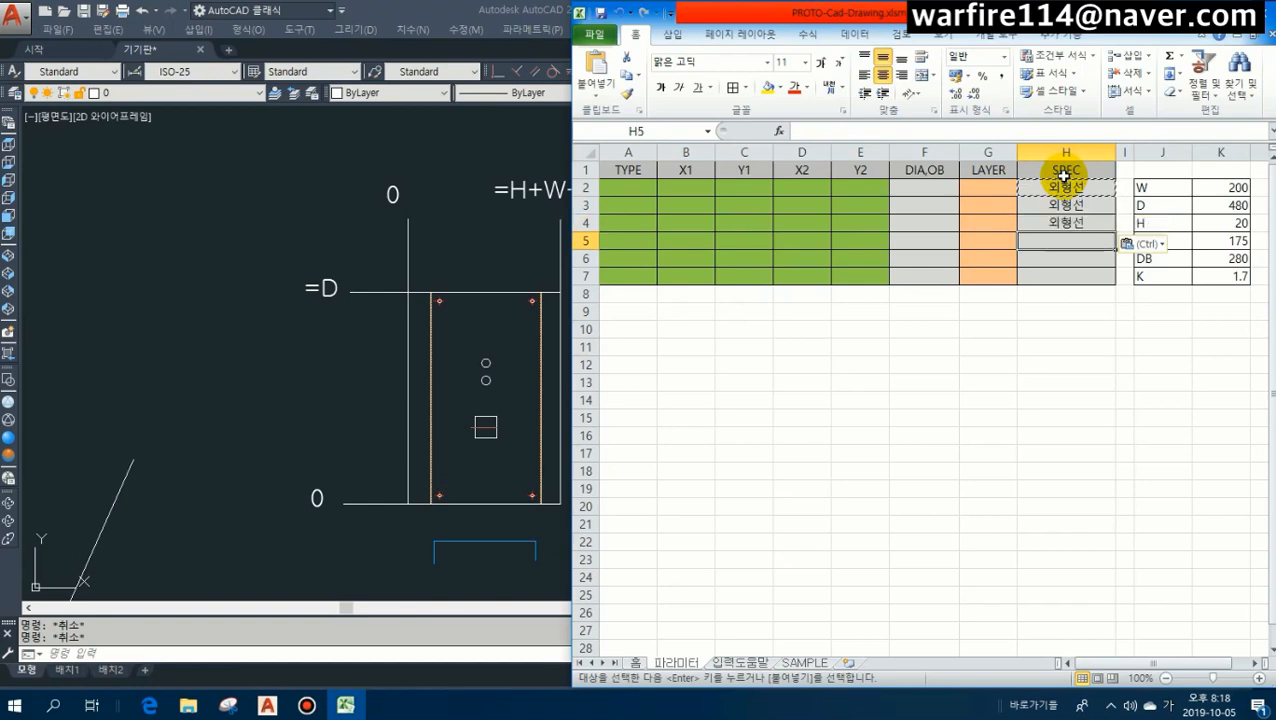
key("ctrl+v")
Enter LI as the TYPE in cells A2 to A5 for the four outline rows.
left_click(680, 385)
left_click(430, 401)
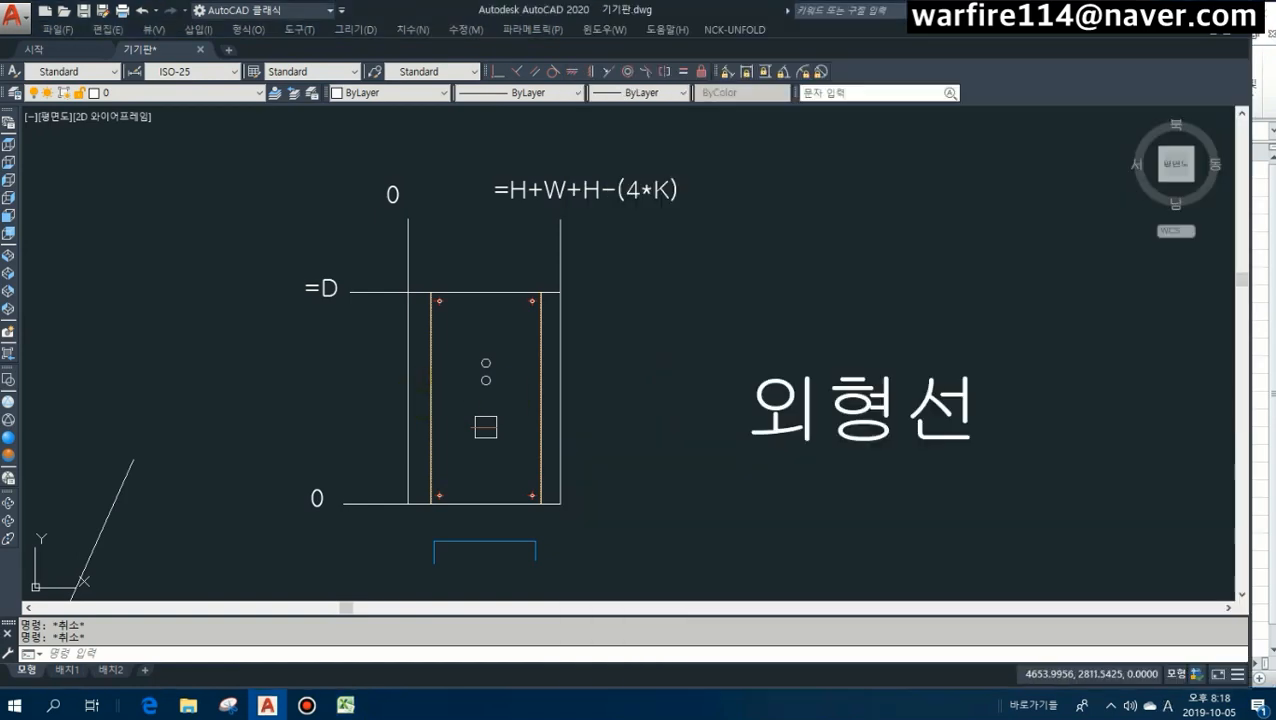
middle_click_drag(428, 371, 236, 367)
left_click(345, 705)
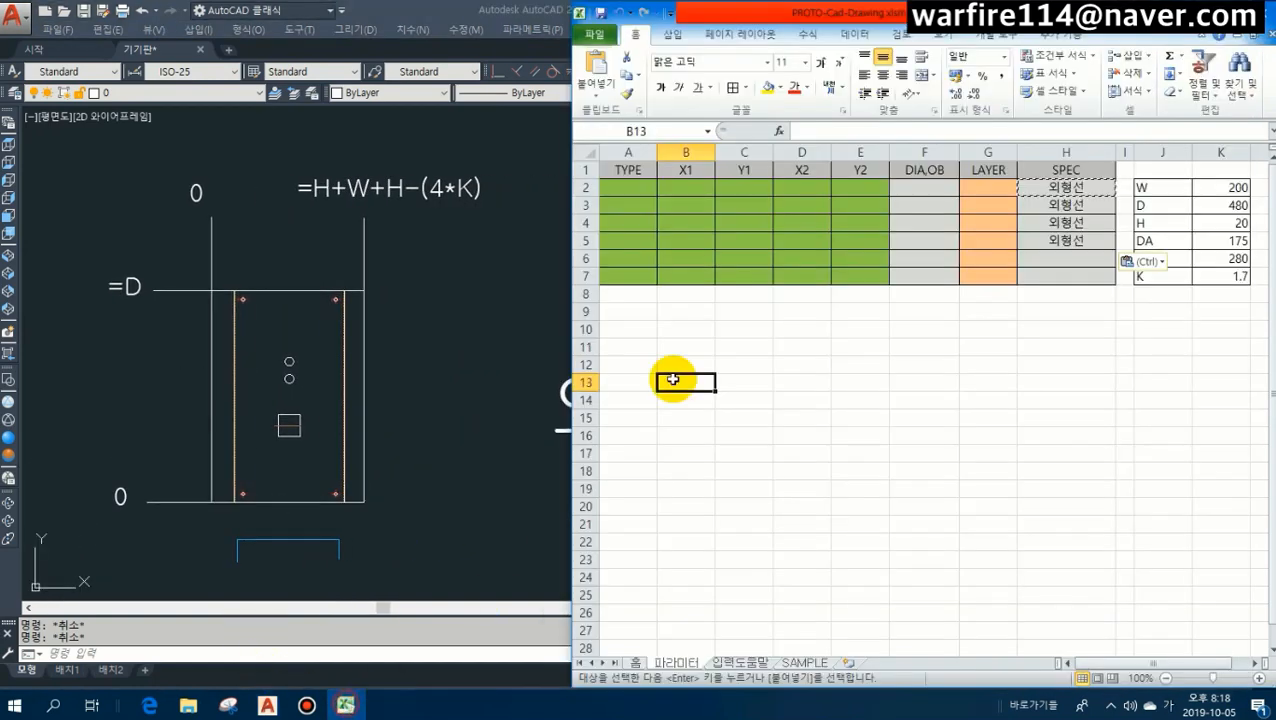
left_click(625, 196)
type("LI")
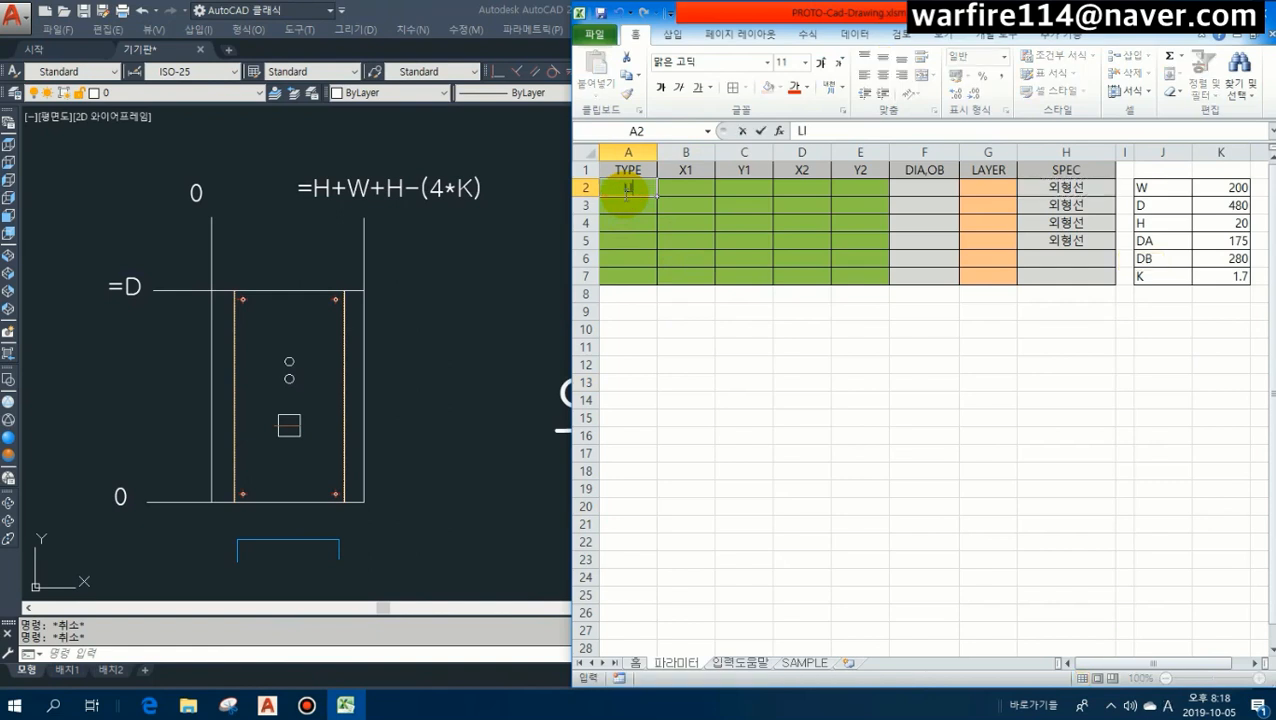
key("Return")
type("LI")
key("Return")
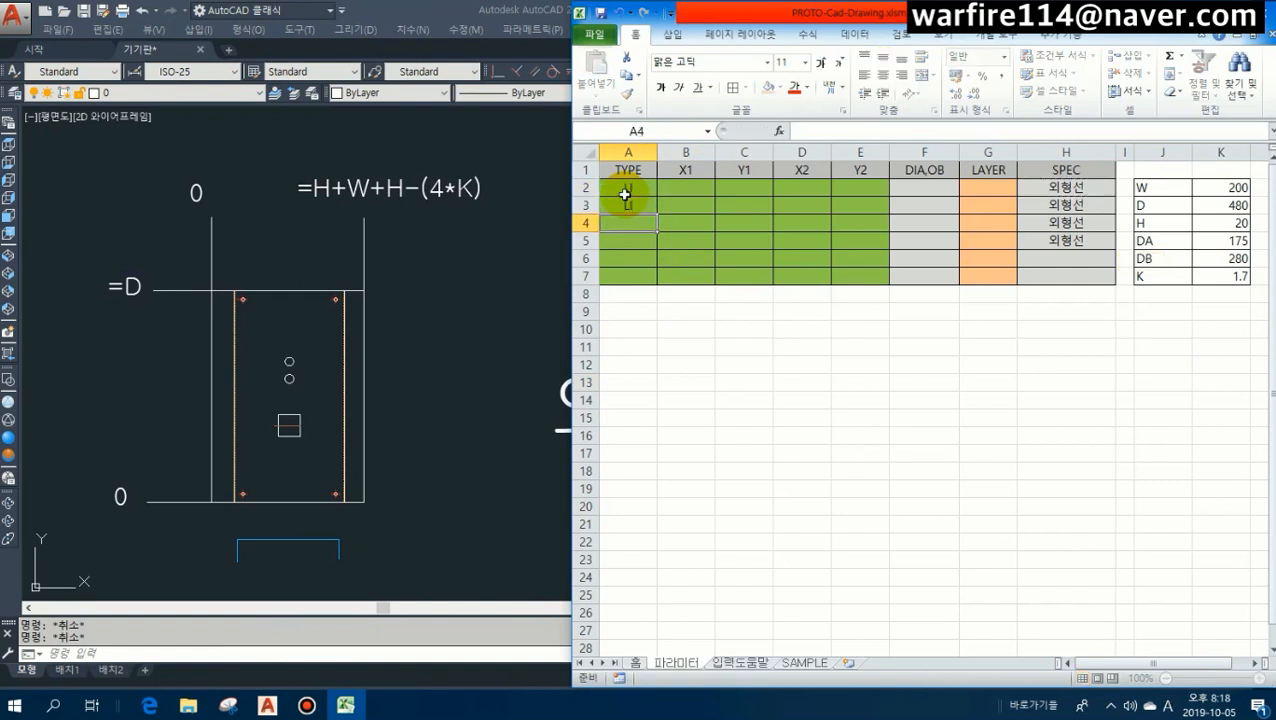
type("LI")
key("Return")
type("LI")
key("Tab")
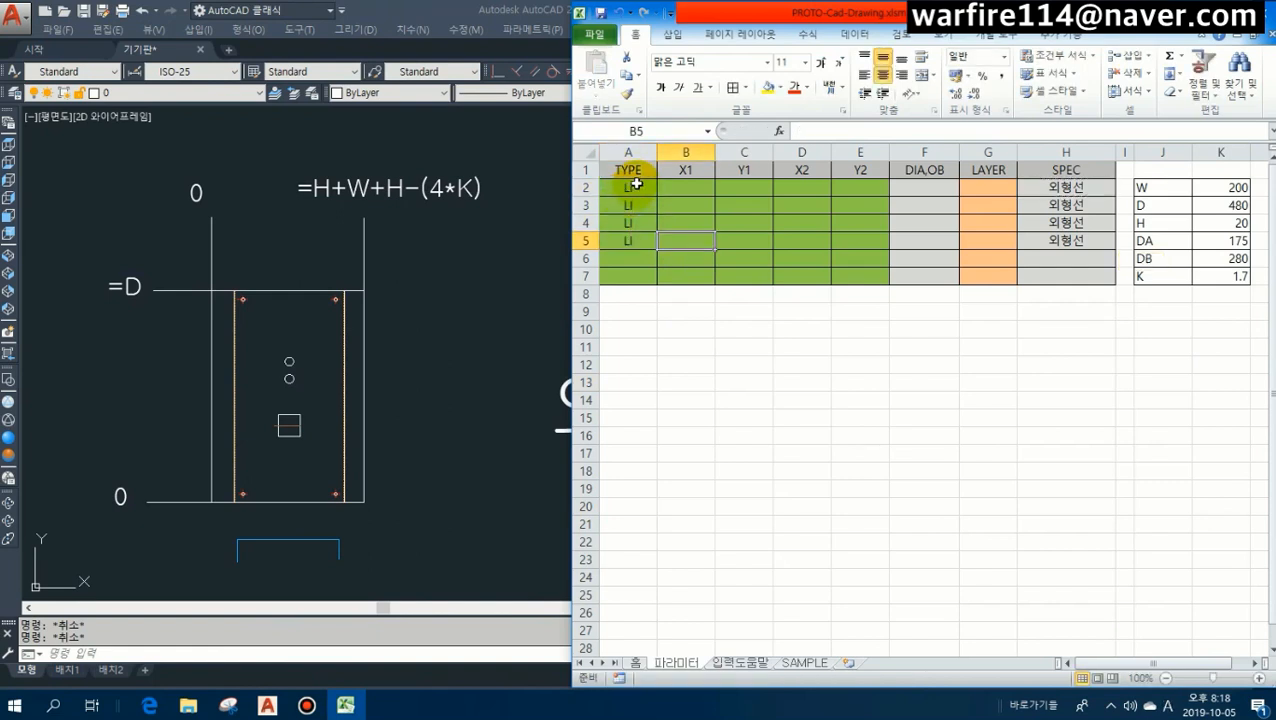
Set the first line's start point to X1 0 and Y1 0 in cells B2 and C2.
left_click(680, 184)
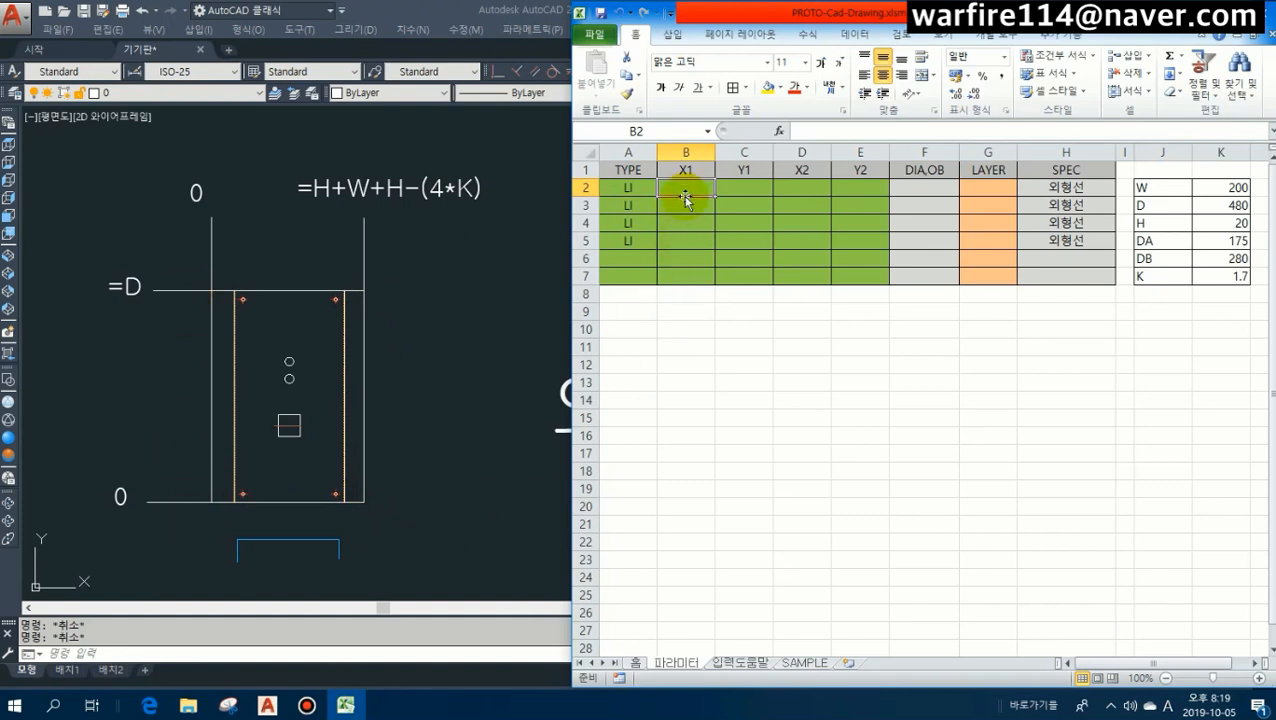
type("0")
key("Tab")
type("0")
key("Tab")
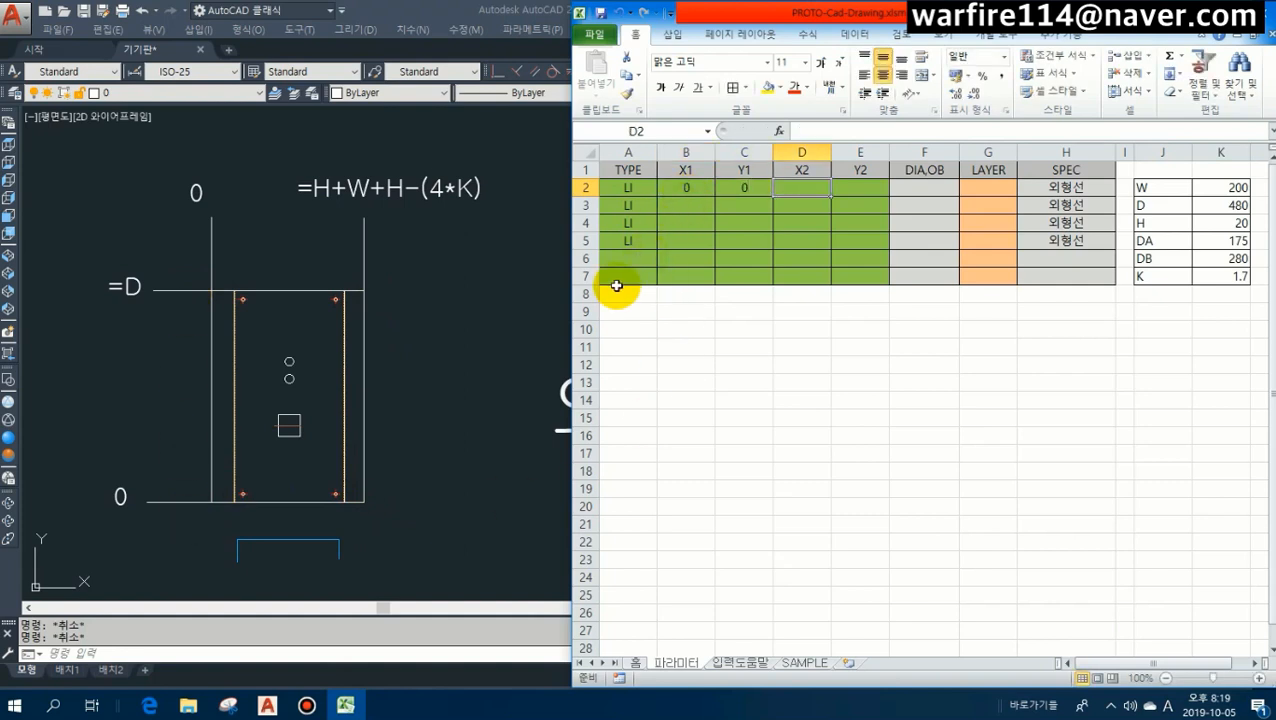
Define the cell name W for K2 and D for K3 in the parameter table.
left_click(1214, 230)
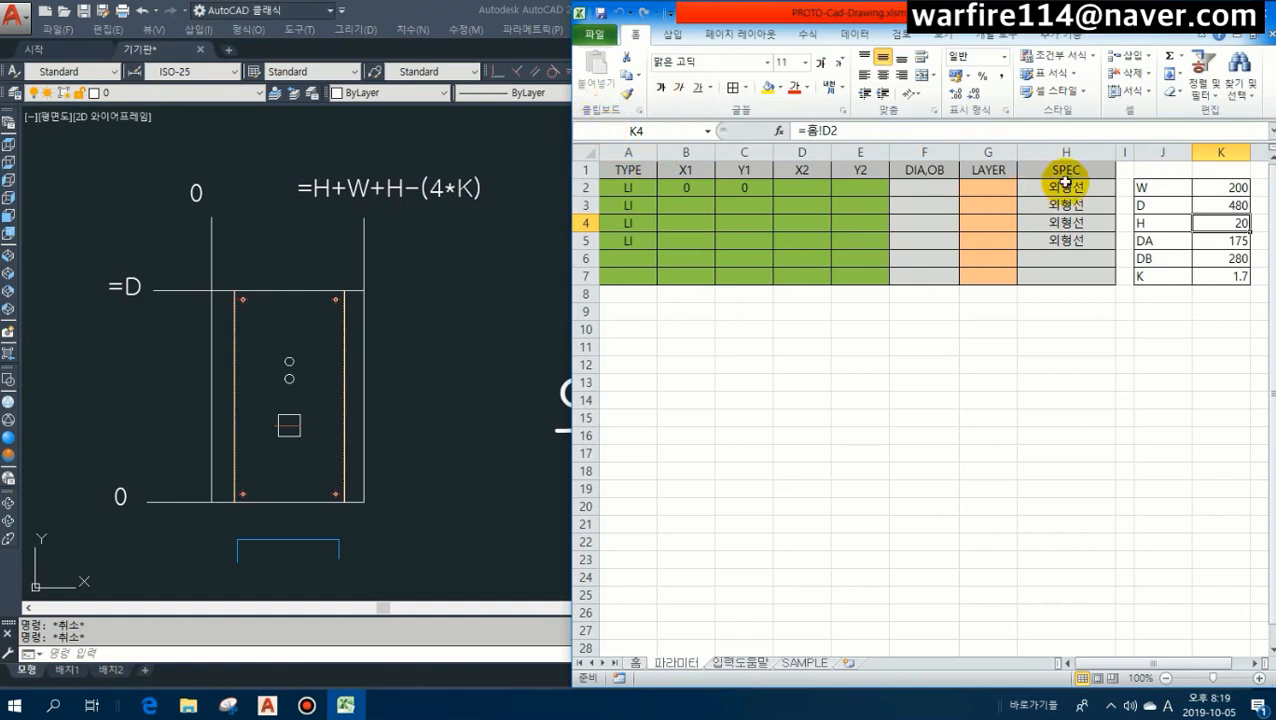
left_click(1208, 187)
left_click(662, 134)
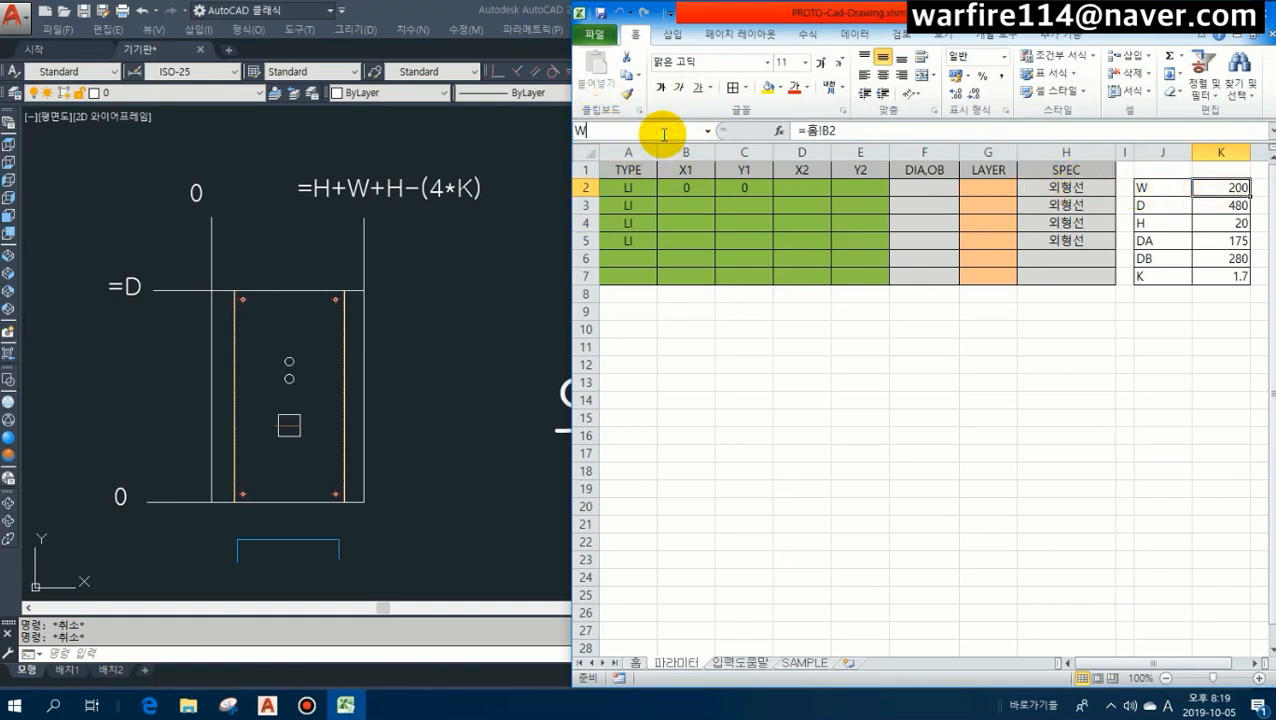
key("Return")
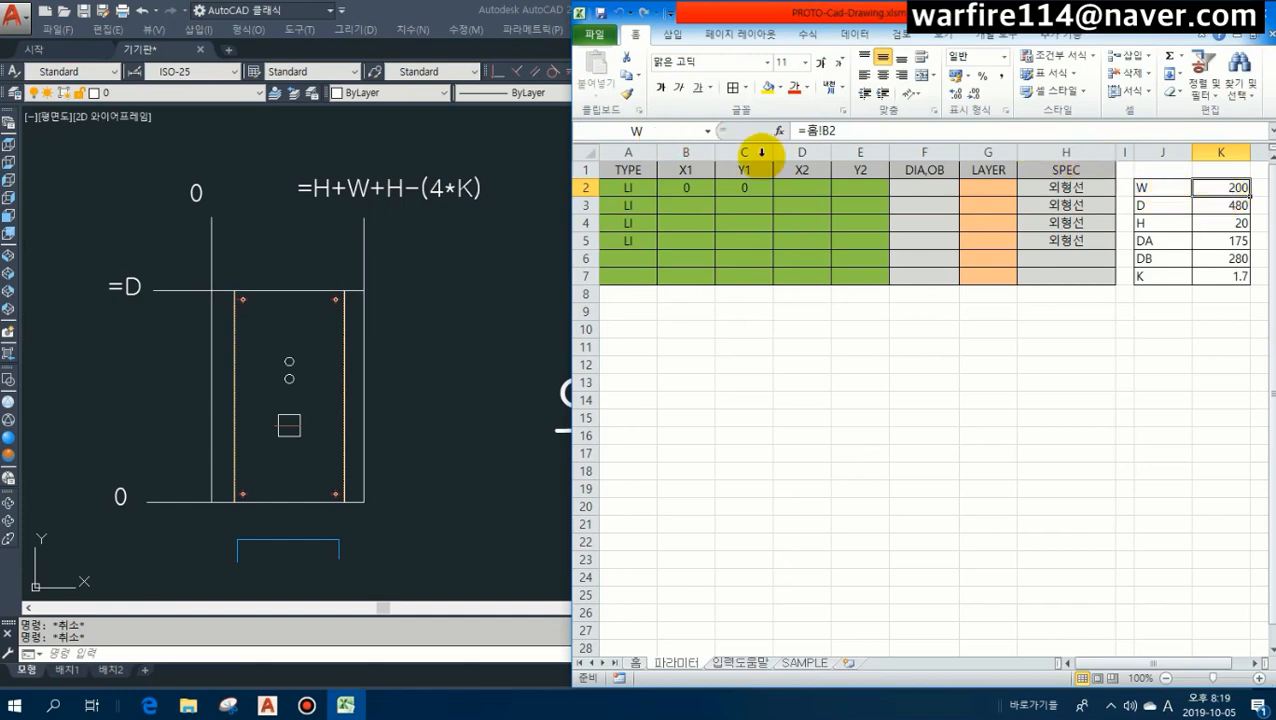
left_click(1199, 205)
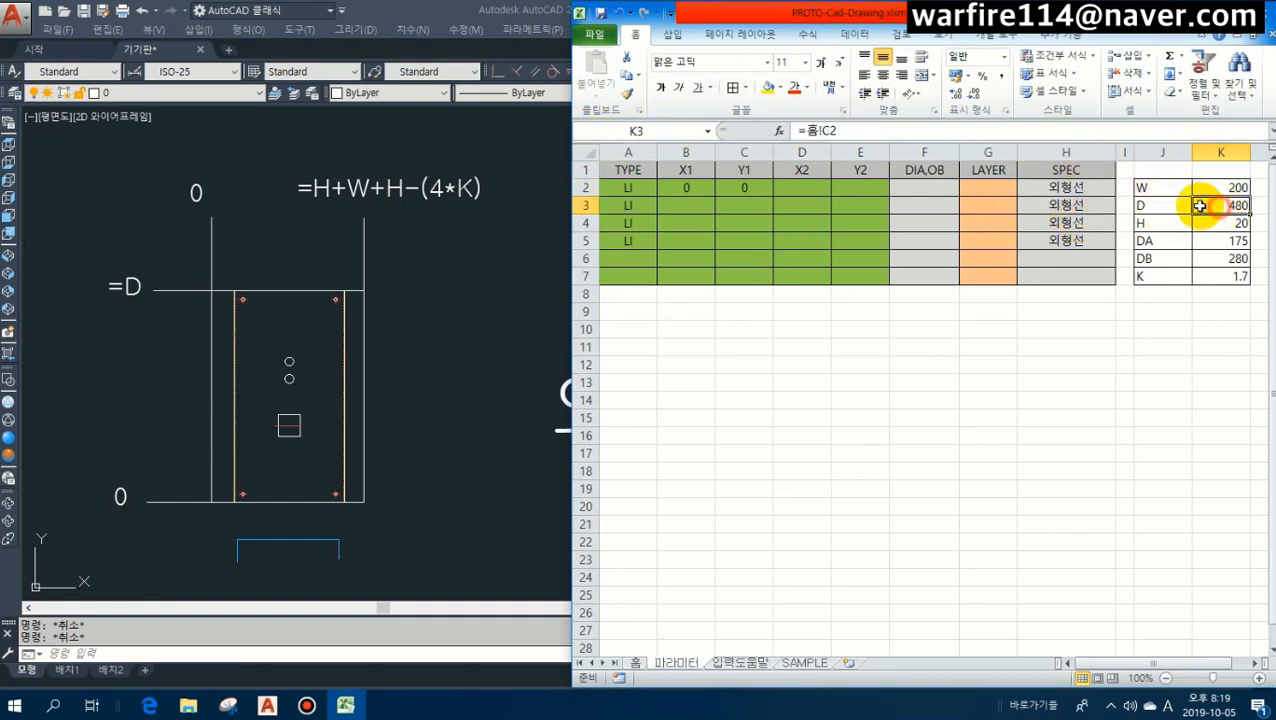
left_click(662, 132)
type("D")
key("Return")
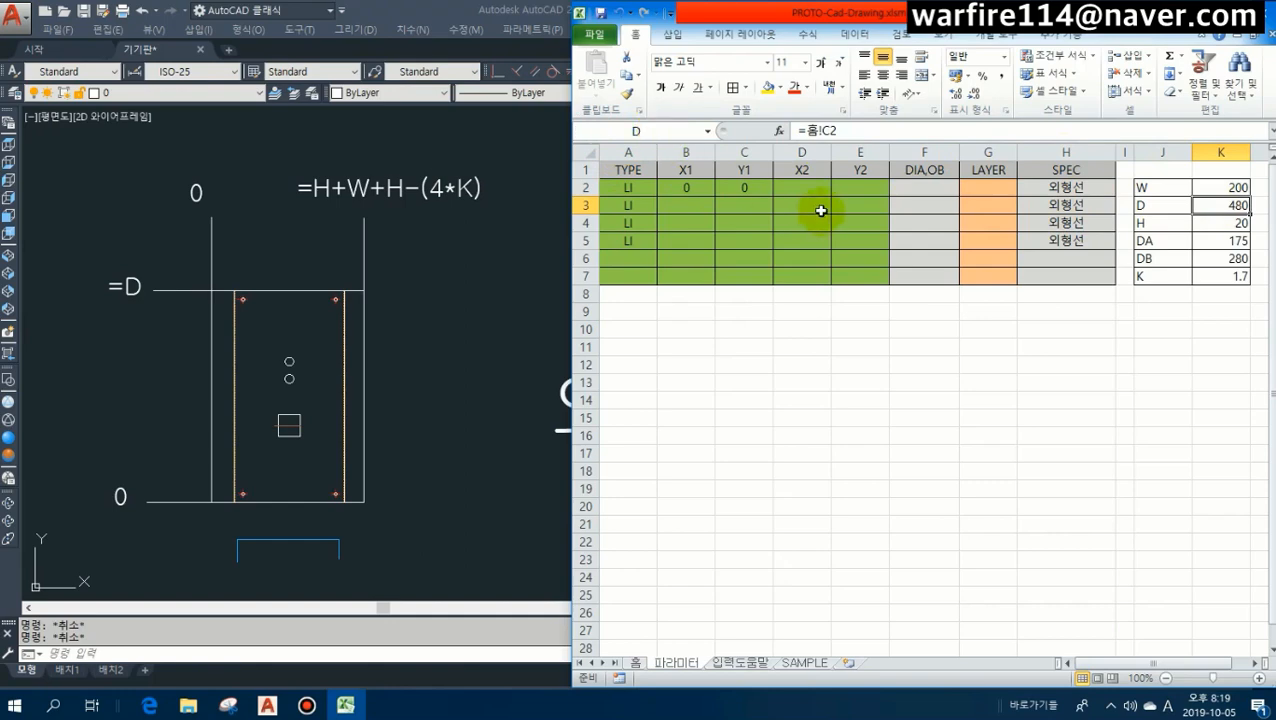
Define the cell name H for K4 and DA for K5 in the parameter table.
left_click(1216, 224)
left_click(670, 131)
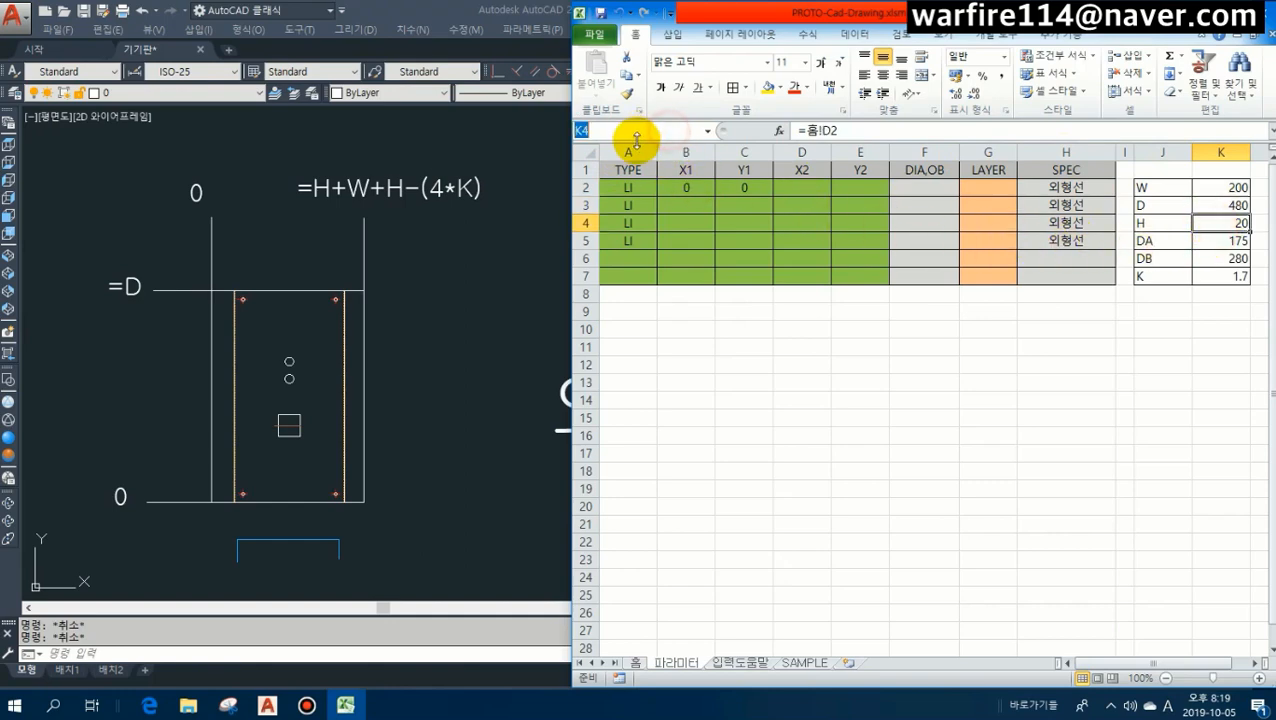
type("H")
key("Return")
left_click(1220, 241)
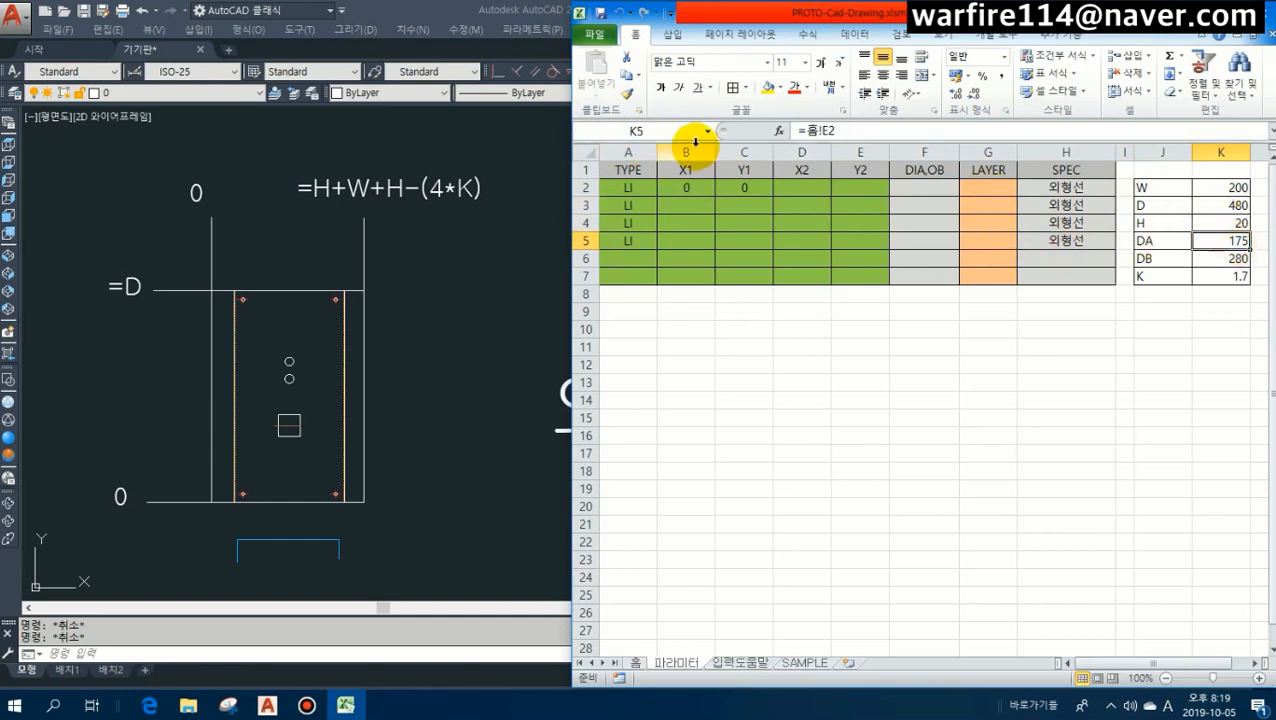
left_click(682, 131)
type("DA")
key("Return")
Define the cell name DB for K6 and K for K7, and check the names of the other parameter cells.
left_click(1221, 259)
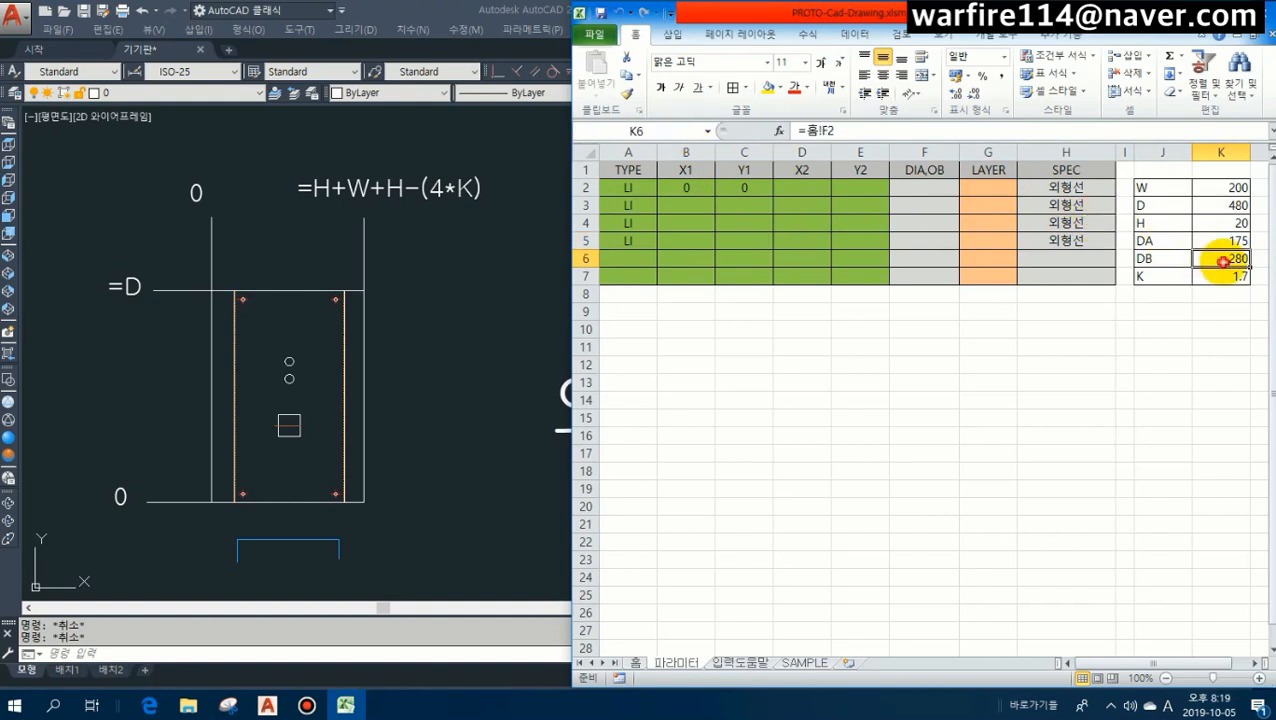
key("Return")
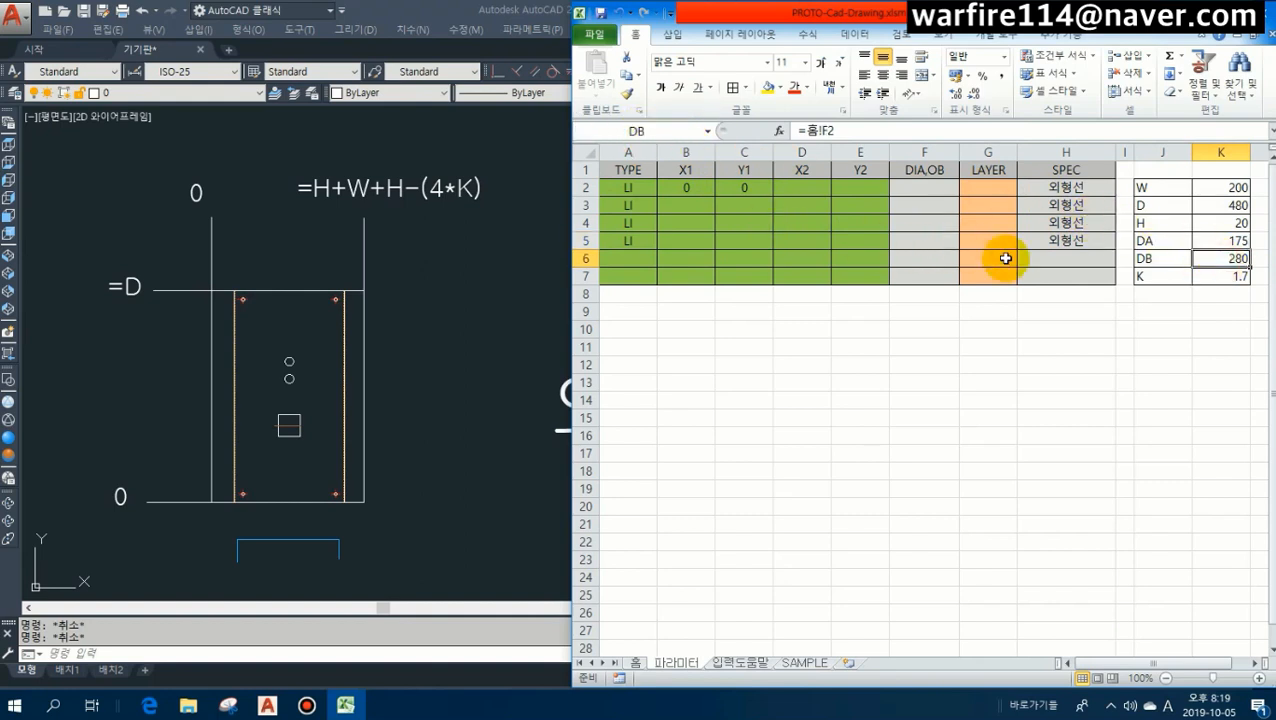
left_click(1220, 276)
left_click(663, 127)
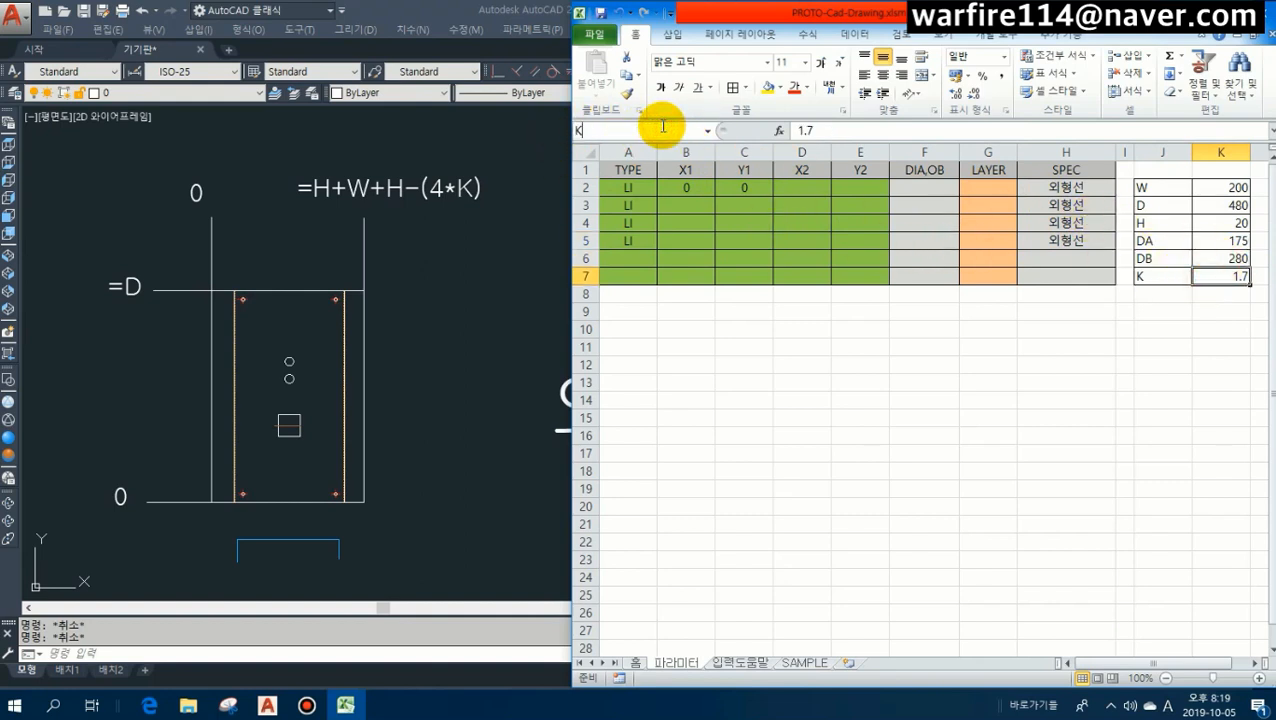
type("K")
key("Return")
left_click(1220, 259)
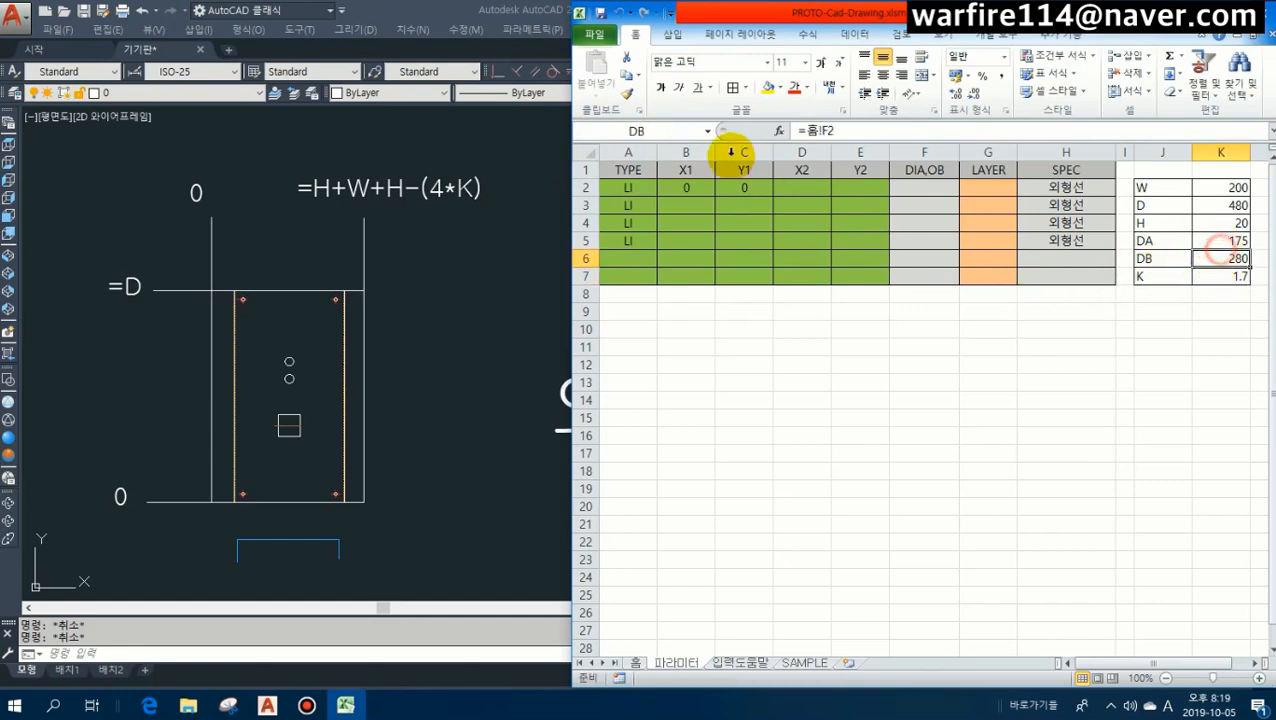
left_click(1236, 240)
left_click(1234, 223)
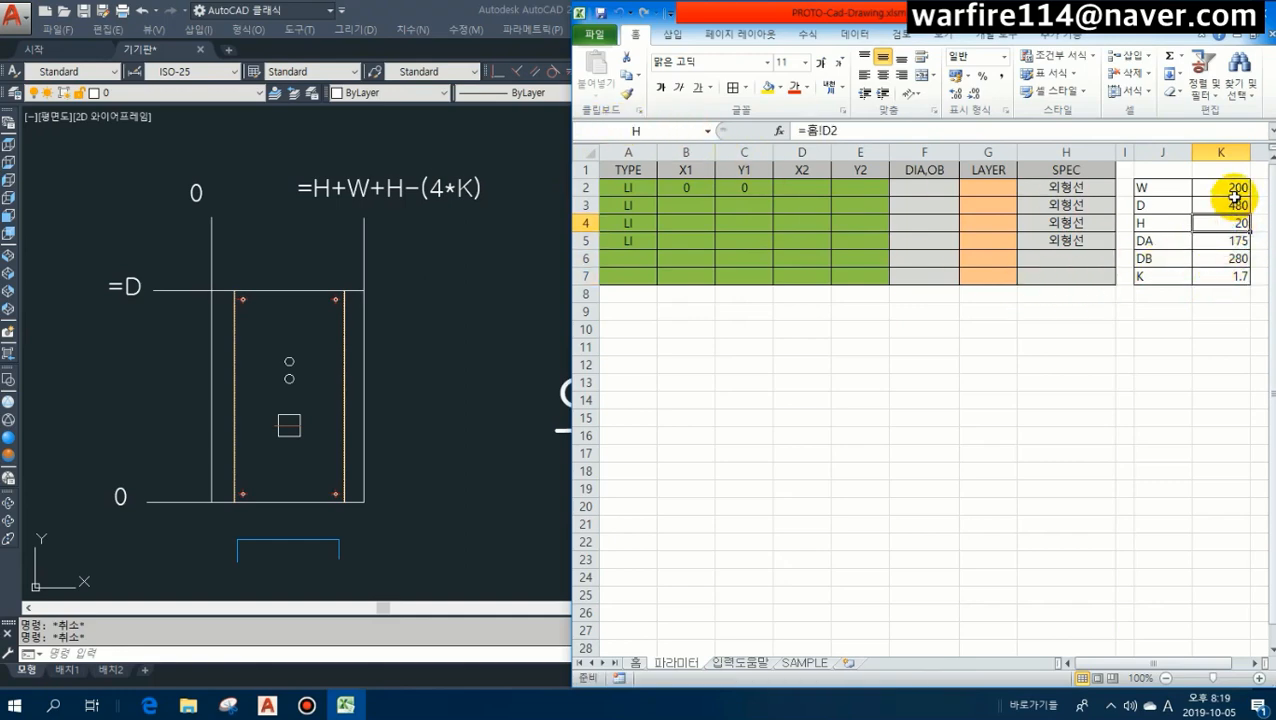
left_click(1236, 204)
Switch to AutoCAD and narrow its window to about half the screen, leaving the Excel parameter table in view.
left_click(378, 257)
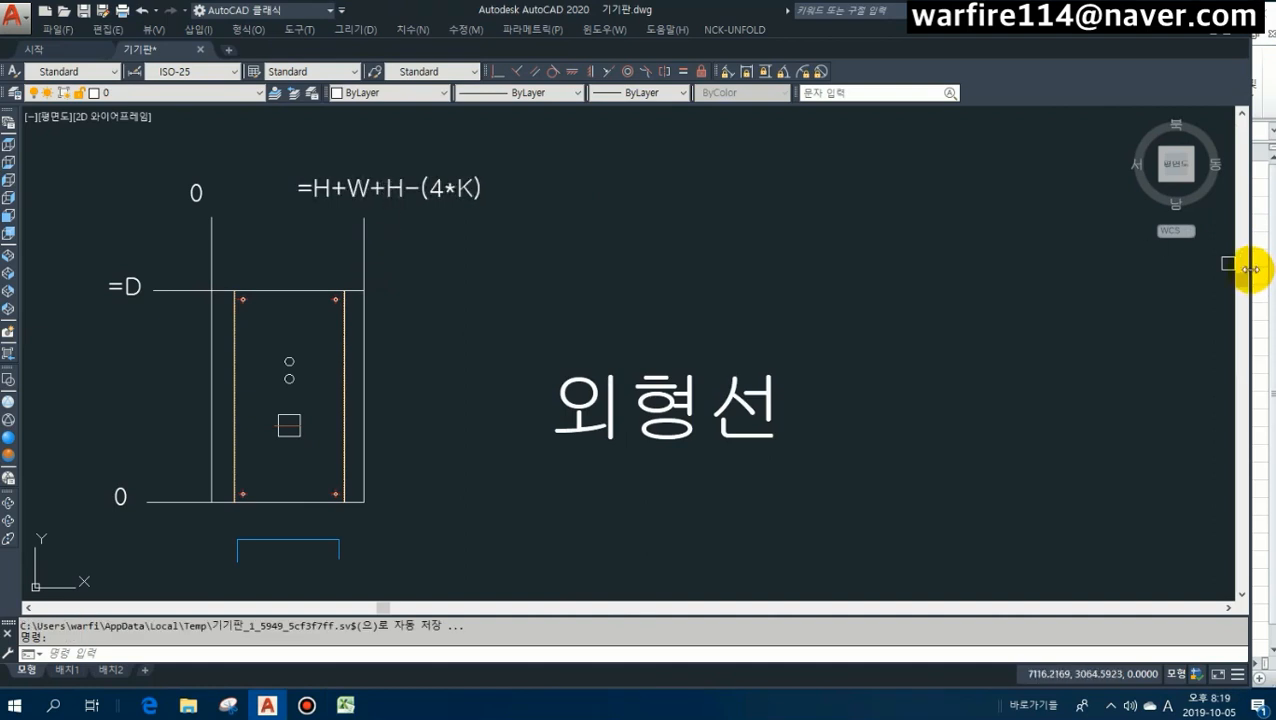
mouse_move(1250, 269)
left_mouse_down()
mouse_move(746, 279)
mouse_move(664, 308)
left_mouse_up()
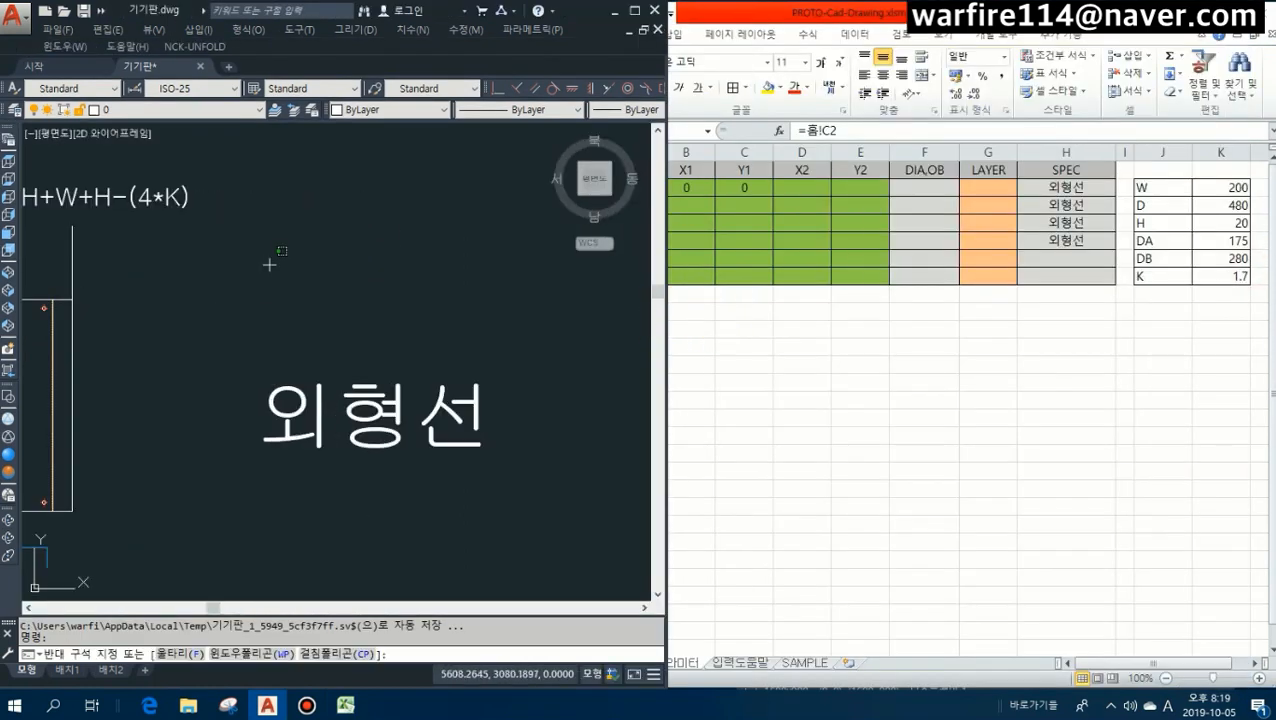
left_click(313, 319)
Open the width formula text above the plate outline for editing and copy its full content =H+W+H-(4*K).
scroll(461, 307, "down", 3)
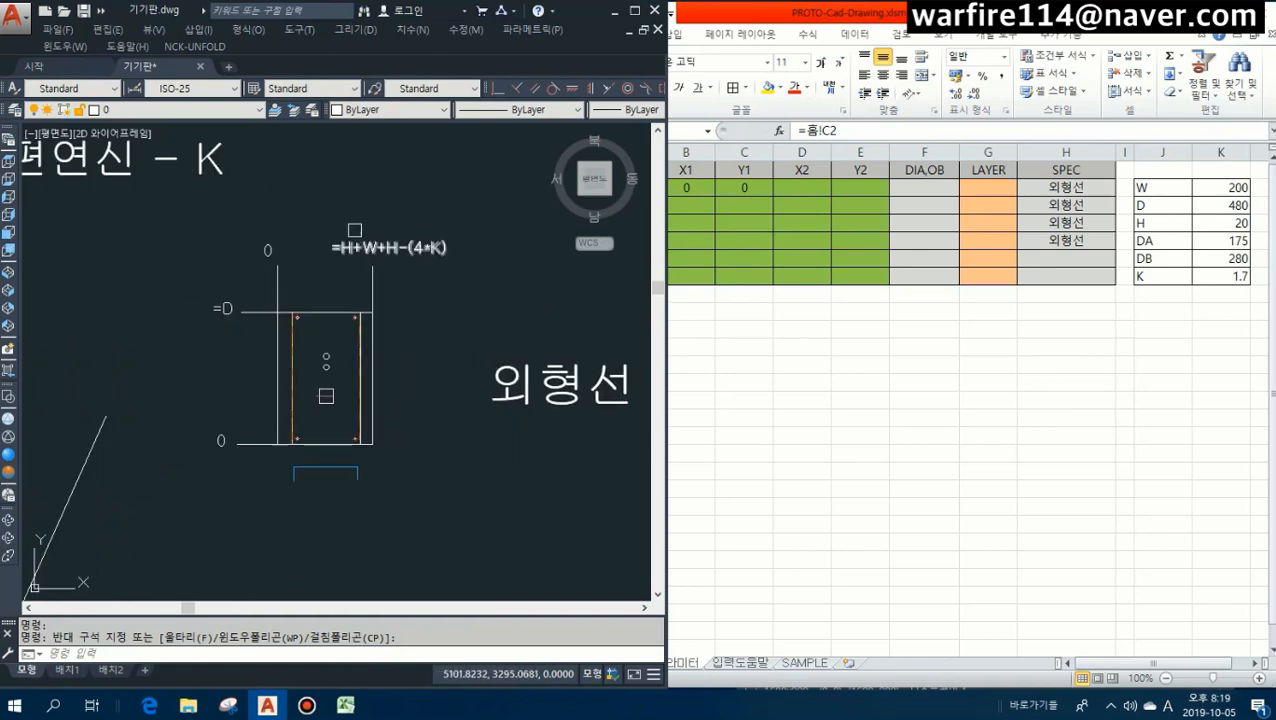
scroll(354, 230, "up", 4)
double_click(300, 284)
left_click(322, 275)
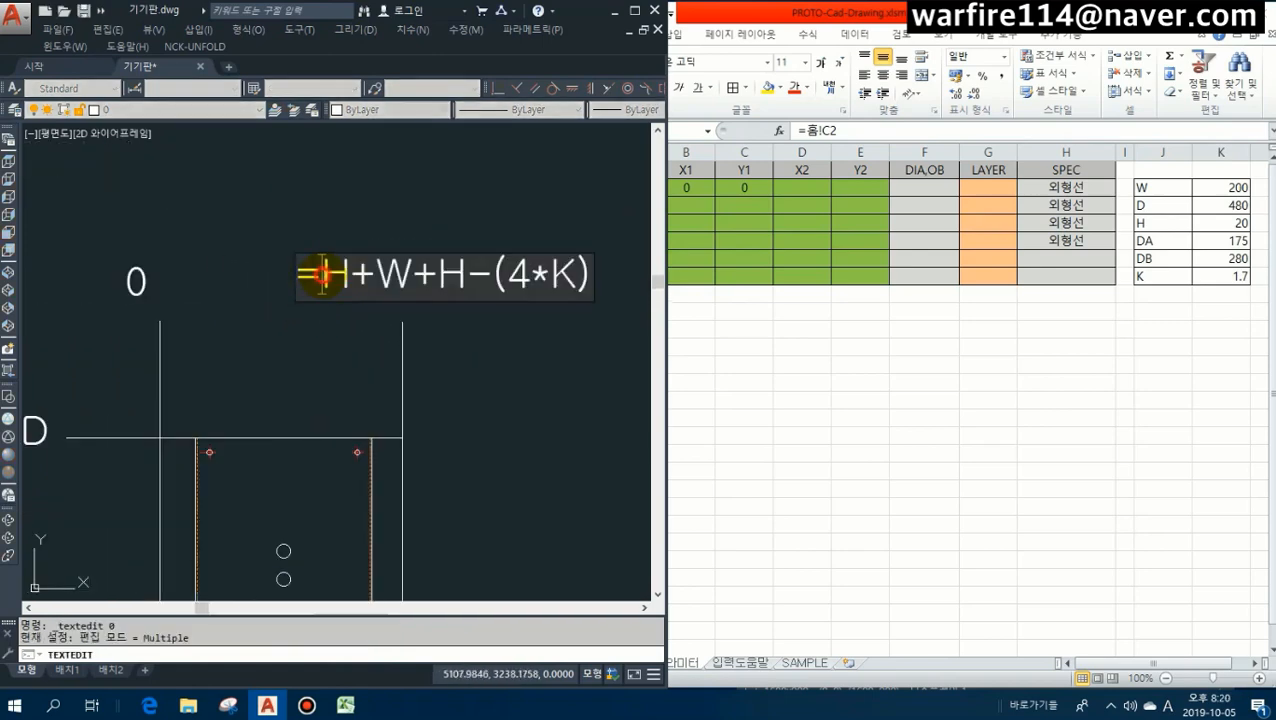
key("Return")
left_click(313, 287)
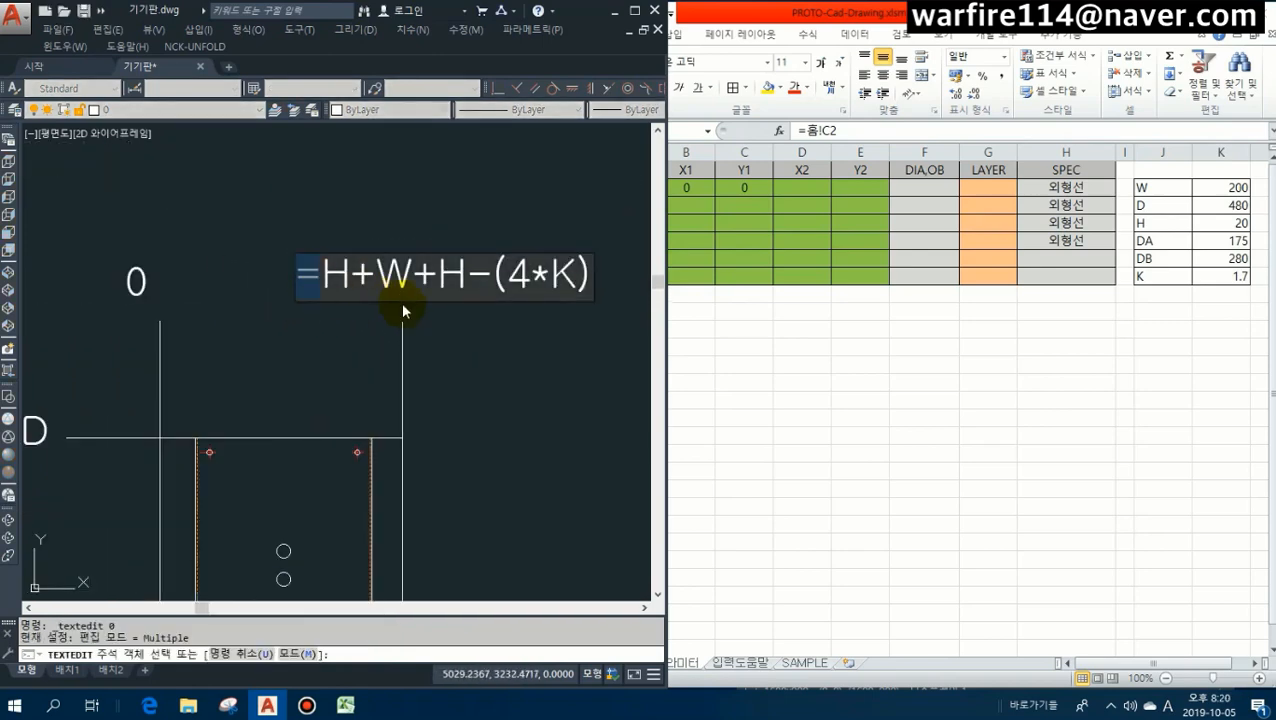
left_click_drag(304, 275, 577, 280)
key("ctrl+c")
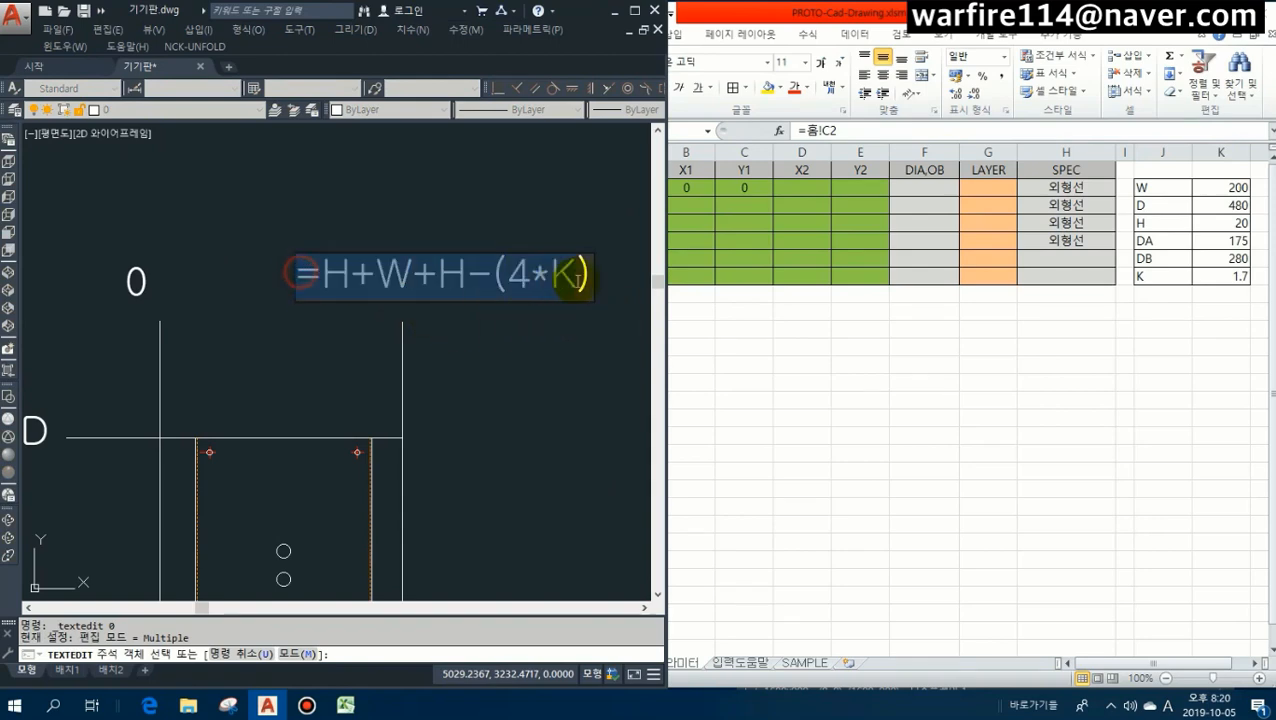
Switch to Excel and, for the first outline line in row 2, enter the copied formula =H+W+H-(4*K) as X2 and 0 as Y2.
left_click(752, 340)
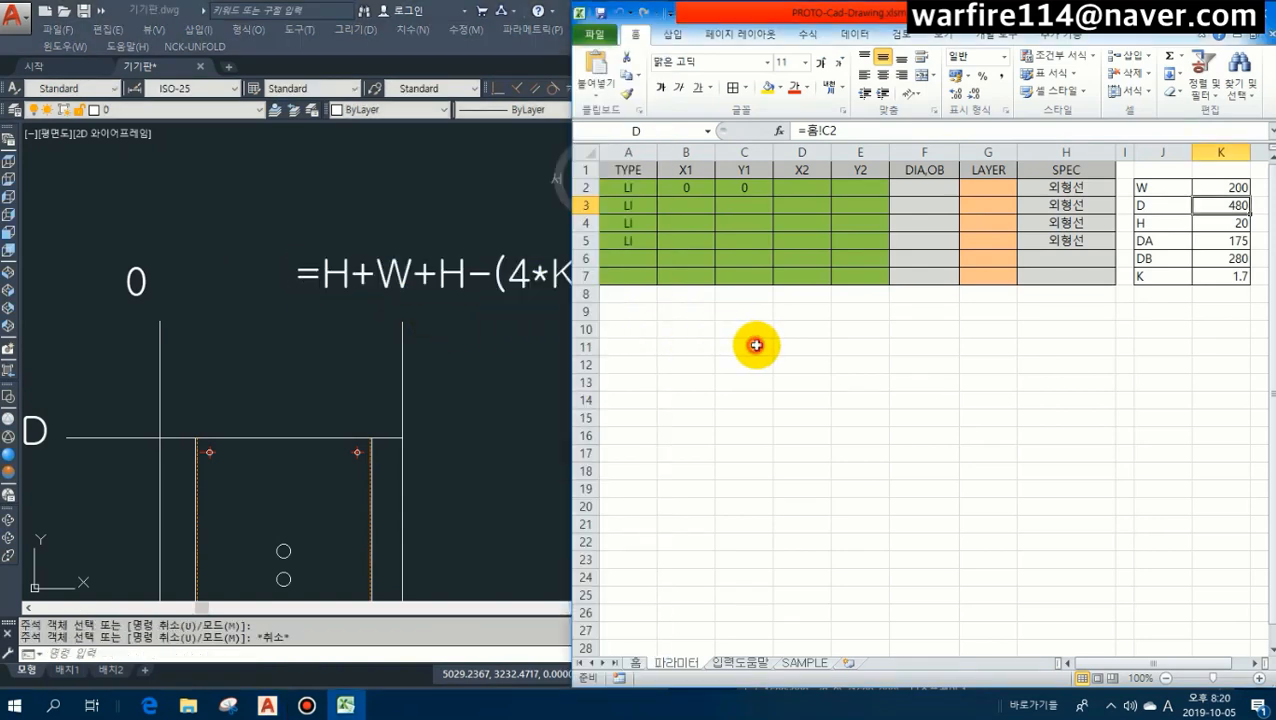
double_click(805, 191)
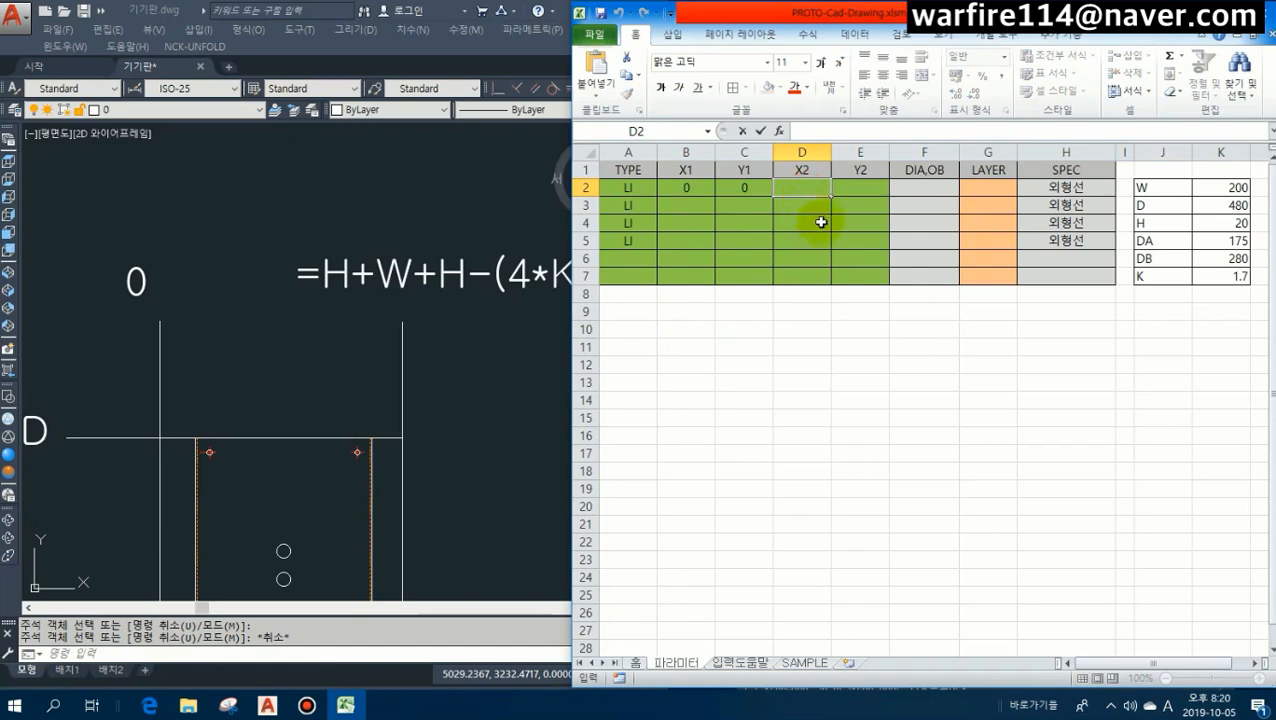
key("ctrl+v")
key("Return")
left_click(799, 187)
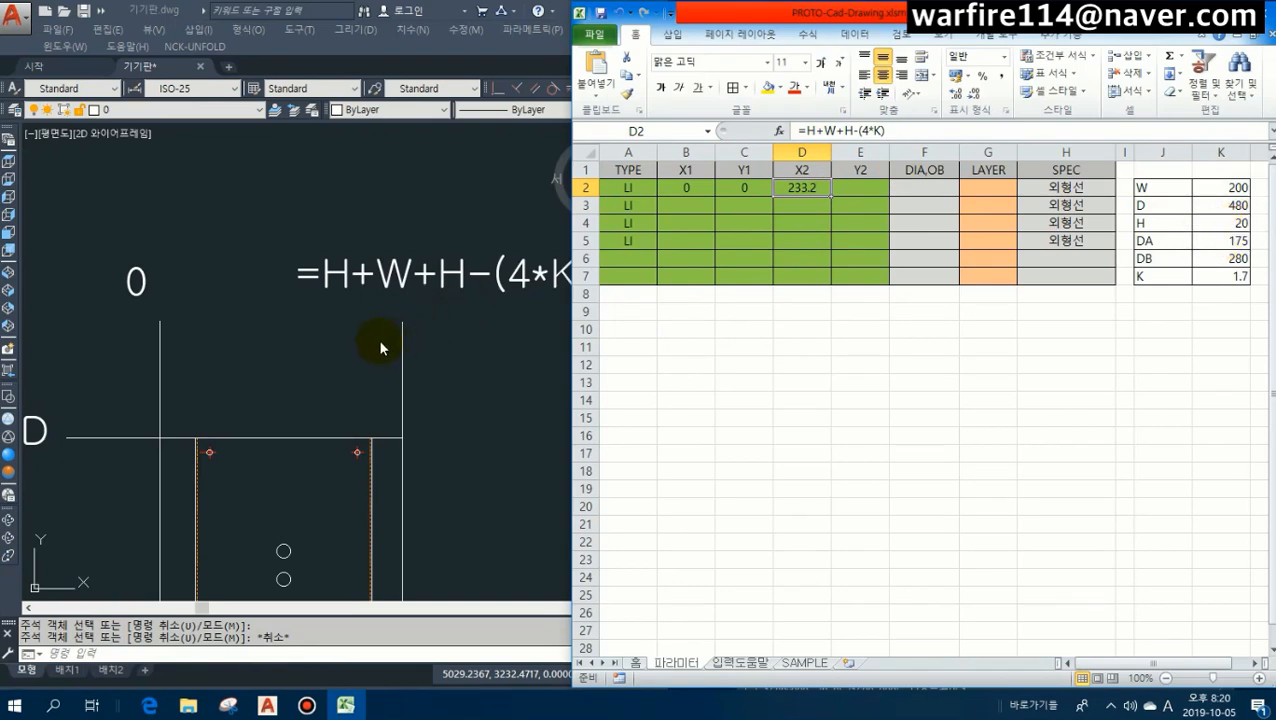
left_click(863, 188)
type("0")
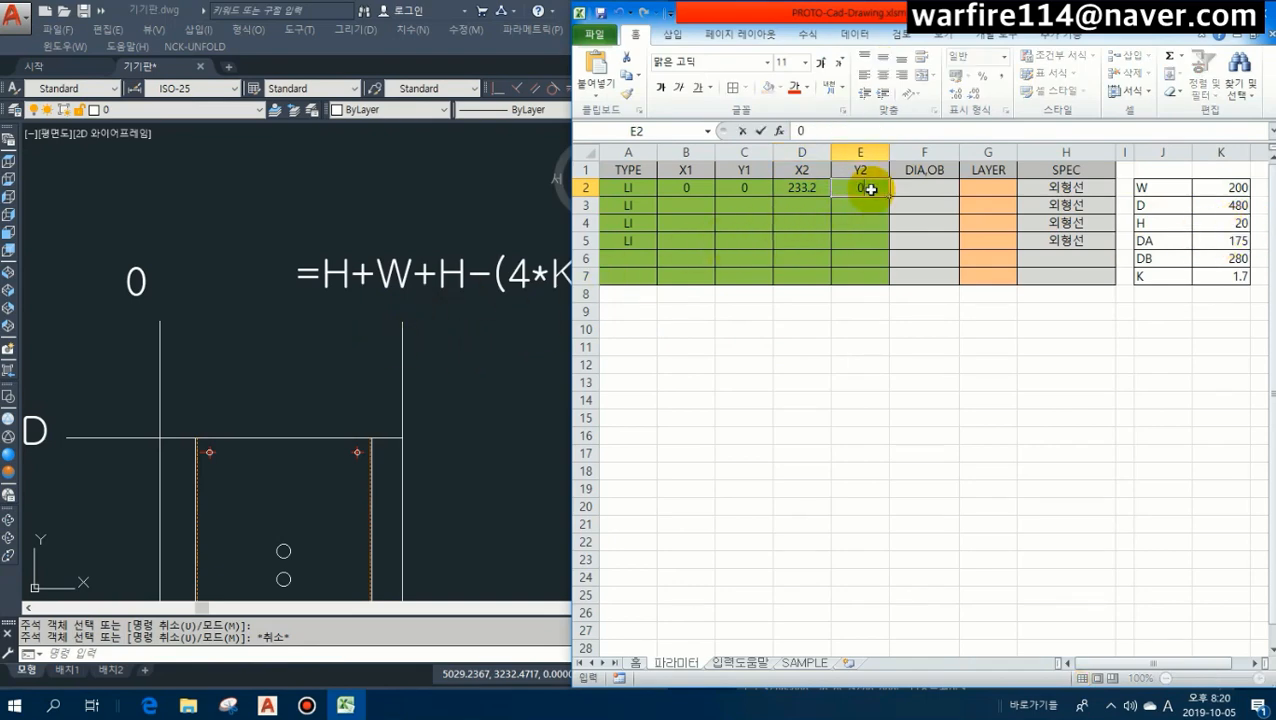
key("Return")
Check the outline's lower edge in AutoCAD, then link row 3's start point in Excel to row 2's end point with =D2 and =E2.
left_click(430, 376)
scroll(480, 360, "down", 2)
scroll(465, 384, "down", 2)
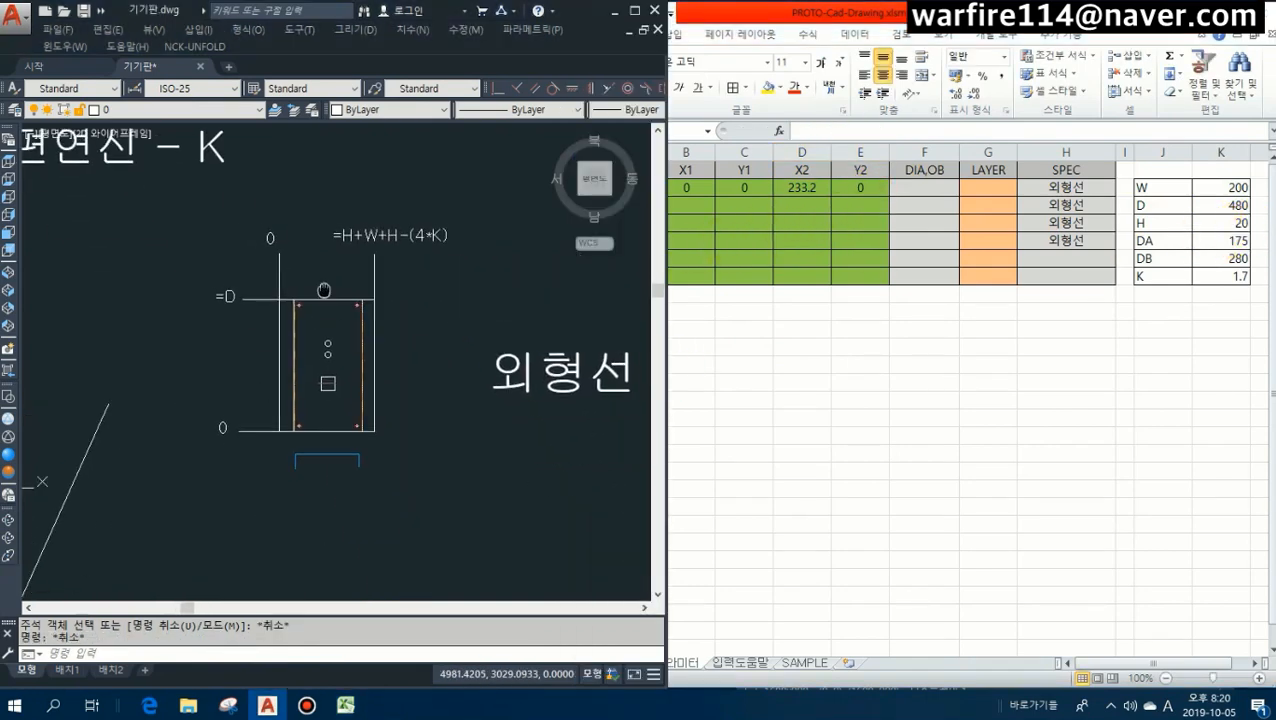
scroll(320, 355, "up", 2)
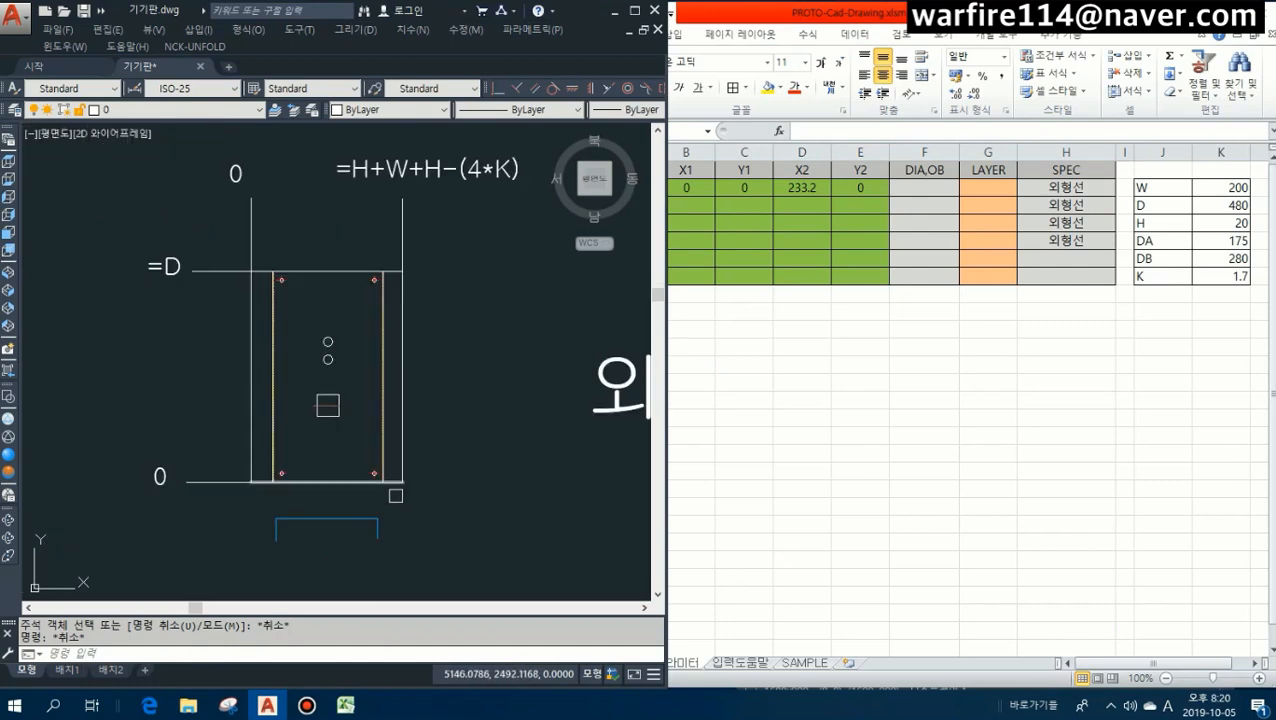
left_click(749, 414)
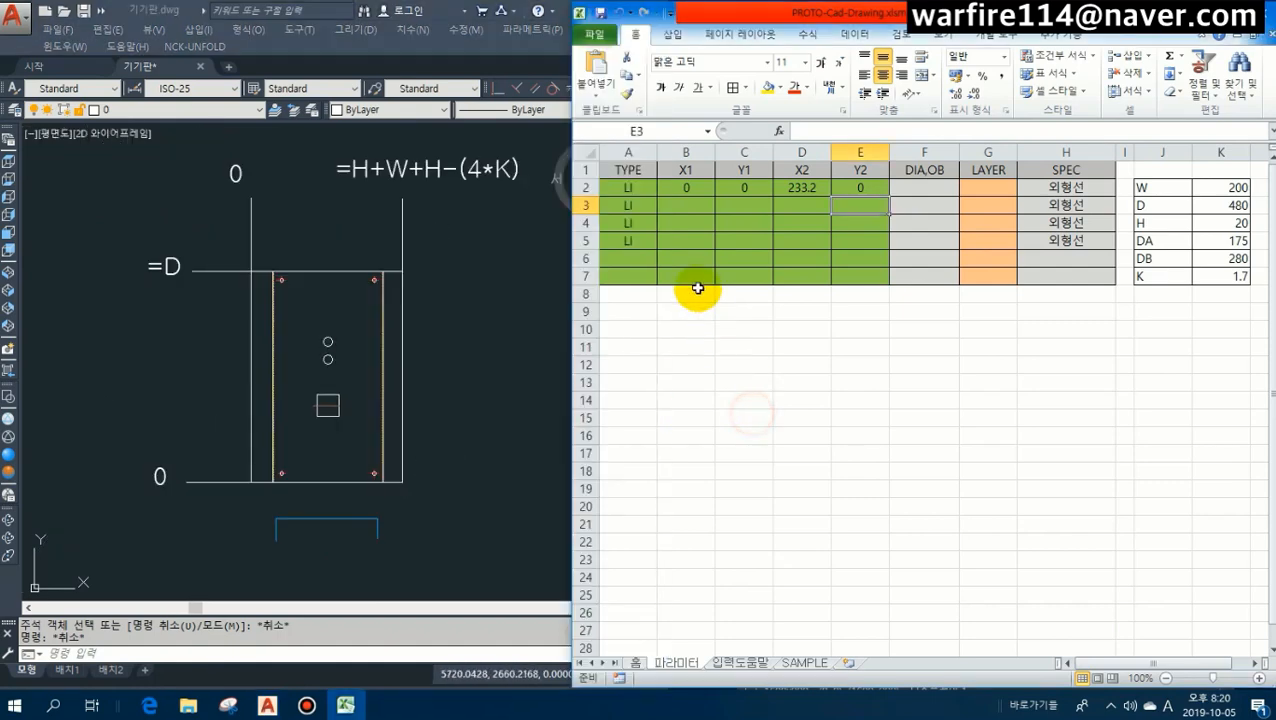
left_click(694, 207)
type("=")
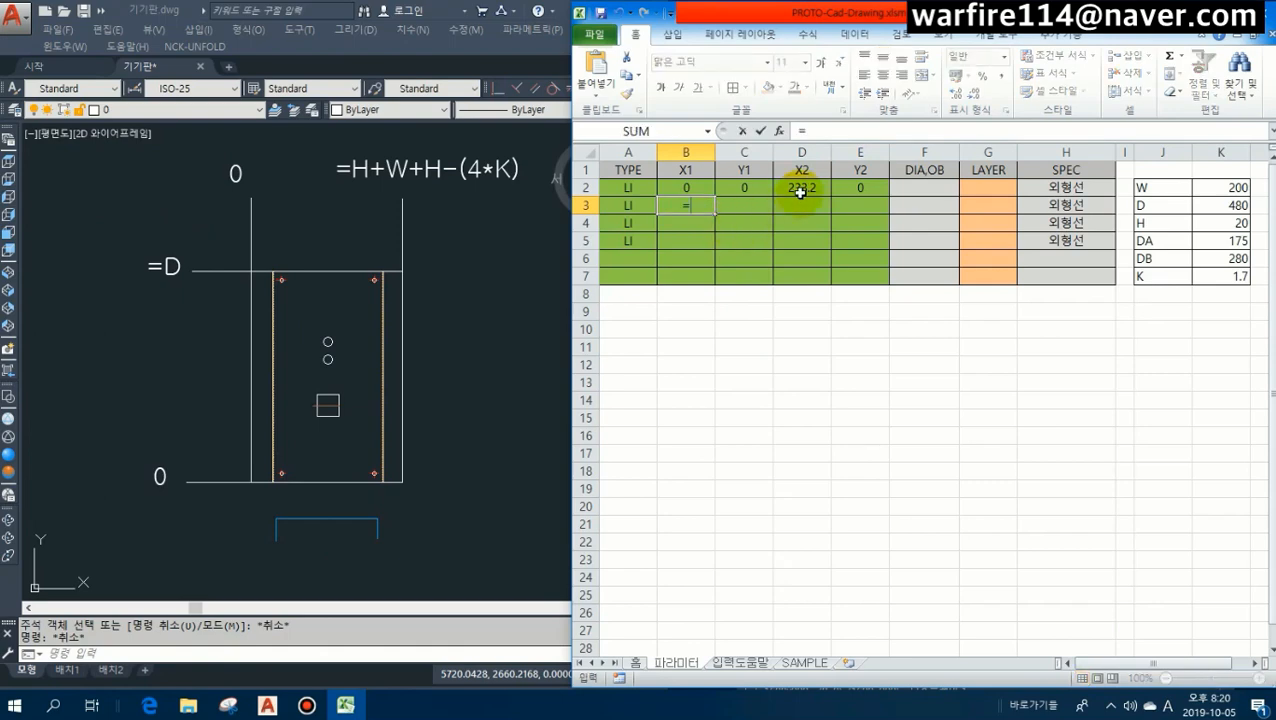
key("Return")
left_click(745, 205)
type("=")
left_click(862, 185)
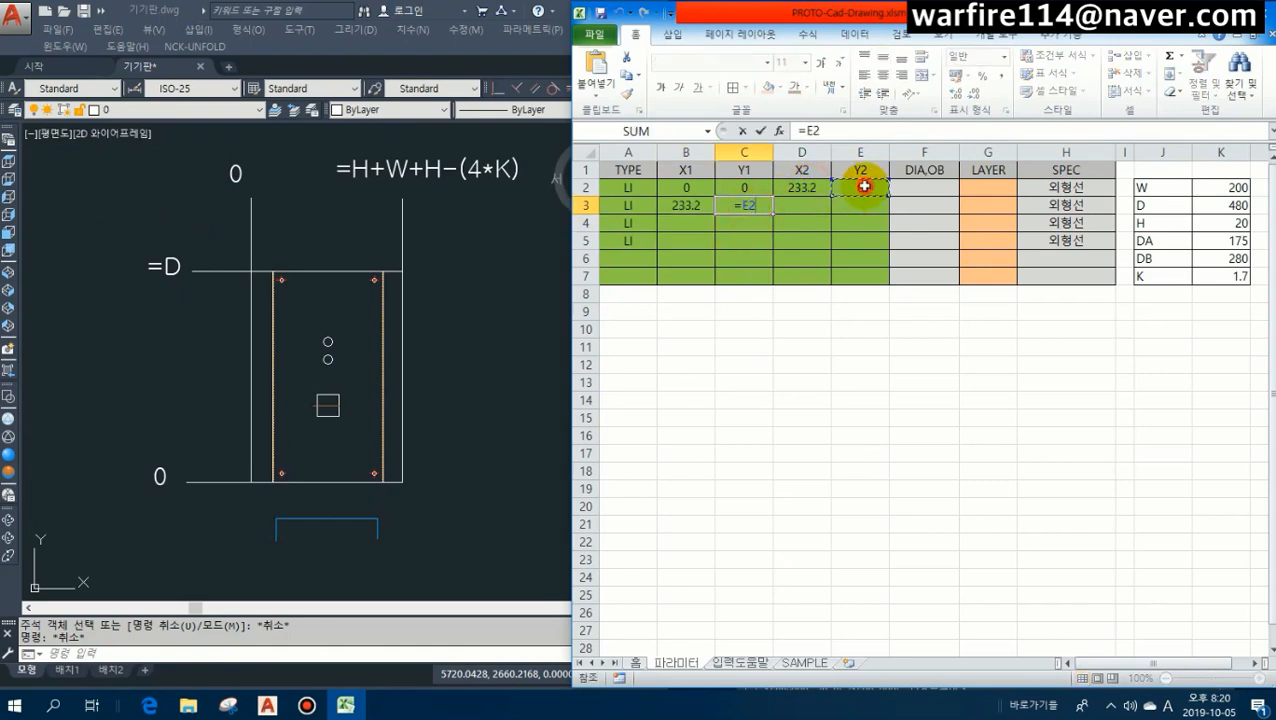
key("Return")
Copy the start-point formulas of B3:C3 into the X1 and Y1 cells of rows 4 and 5.
left_click_drag(686, 205, 748, 207)
key("ctrl+c")
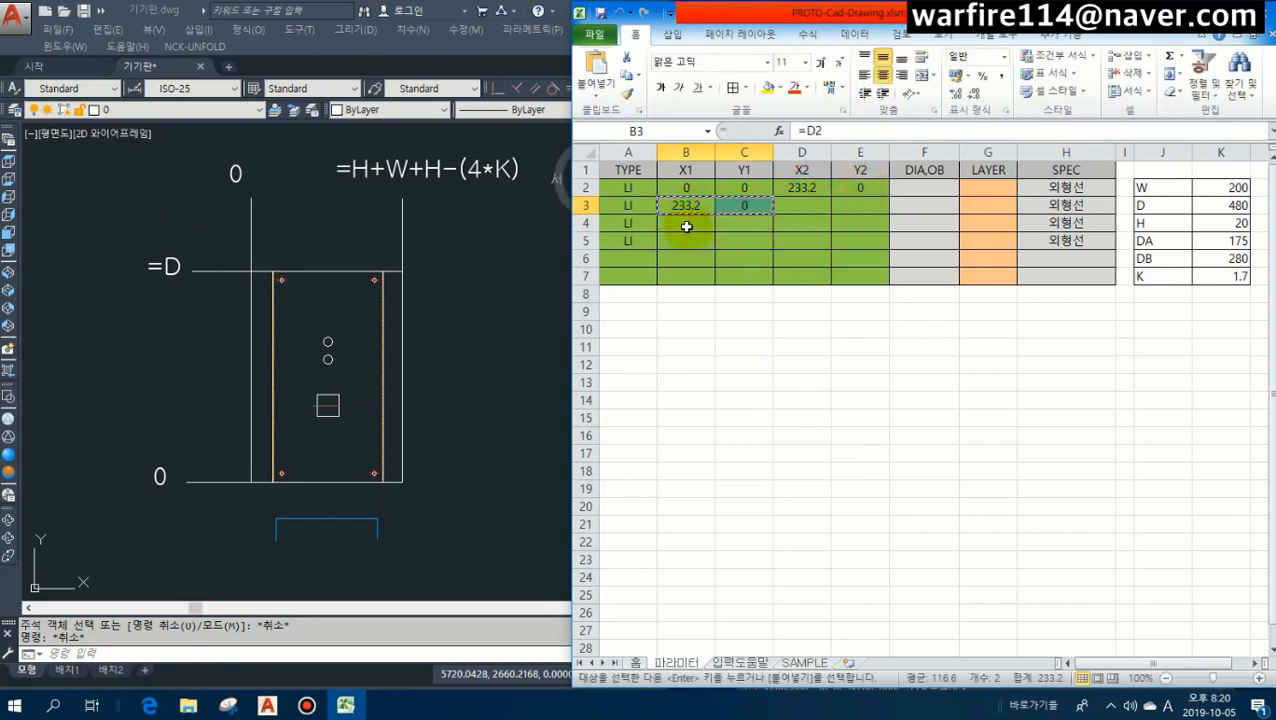
left_click(686, 224)
key("ctrl+v")
left_click(700, 241)
key("ctrl+v")
key("Escape")
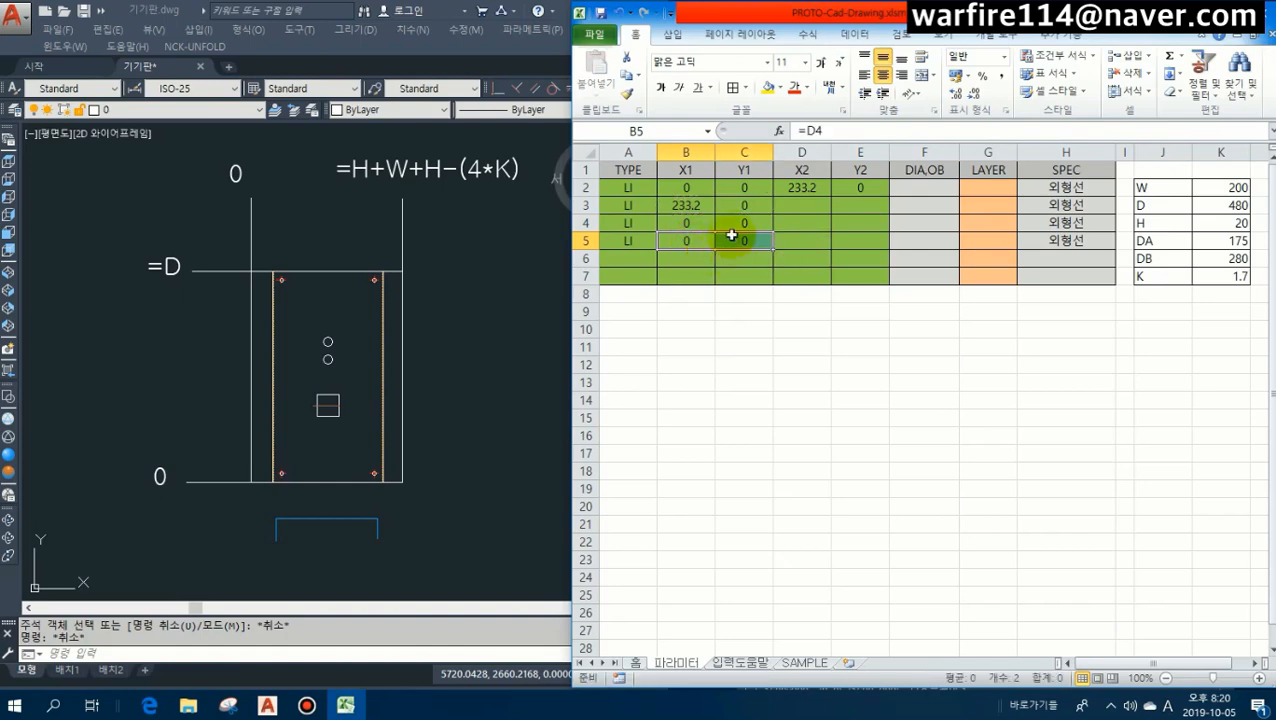
Enter =D2 as X2 and =D as Y2 in row 3 for the end point of the outline's right edge.
left_click(709, 209)
left_click_drag(806, 205, 845, 204)
left_click_drag(700, 226, 731, 228)
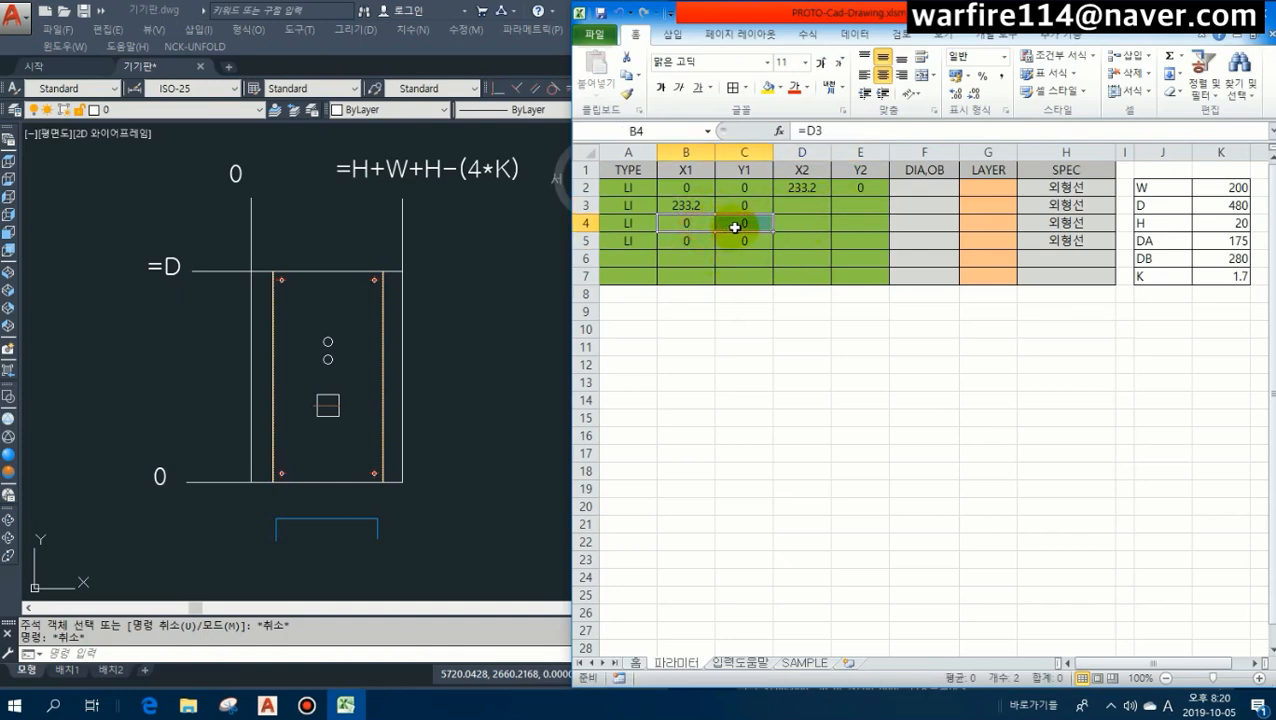
left_click(795, 219)
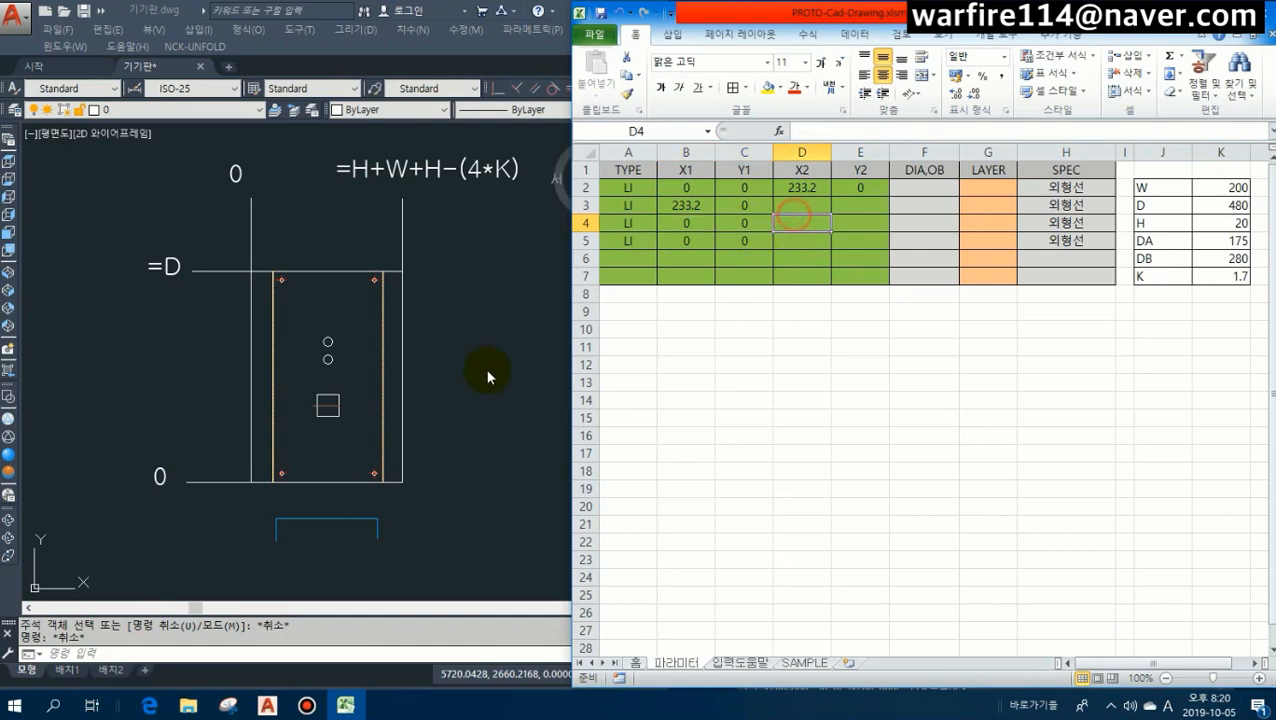
left_click(395, 487)
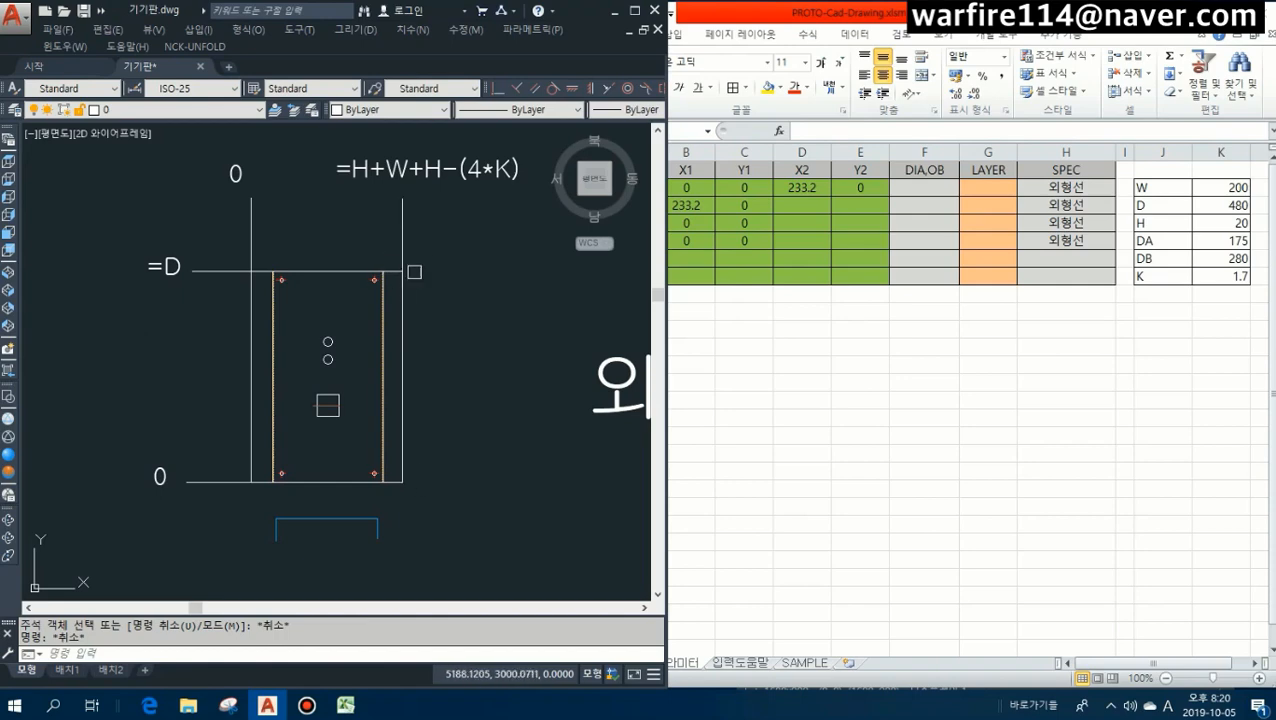
left_click(805, 207)
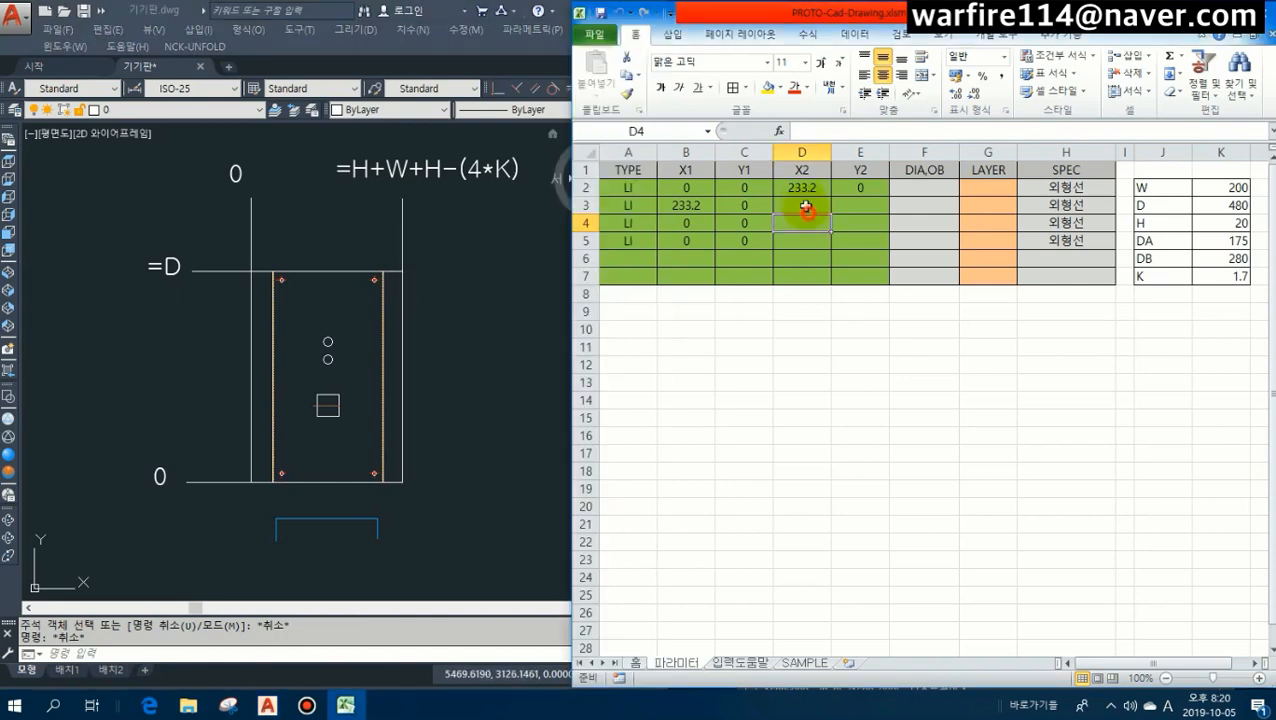
type("=D2")
key("Return")
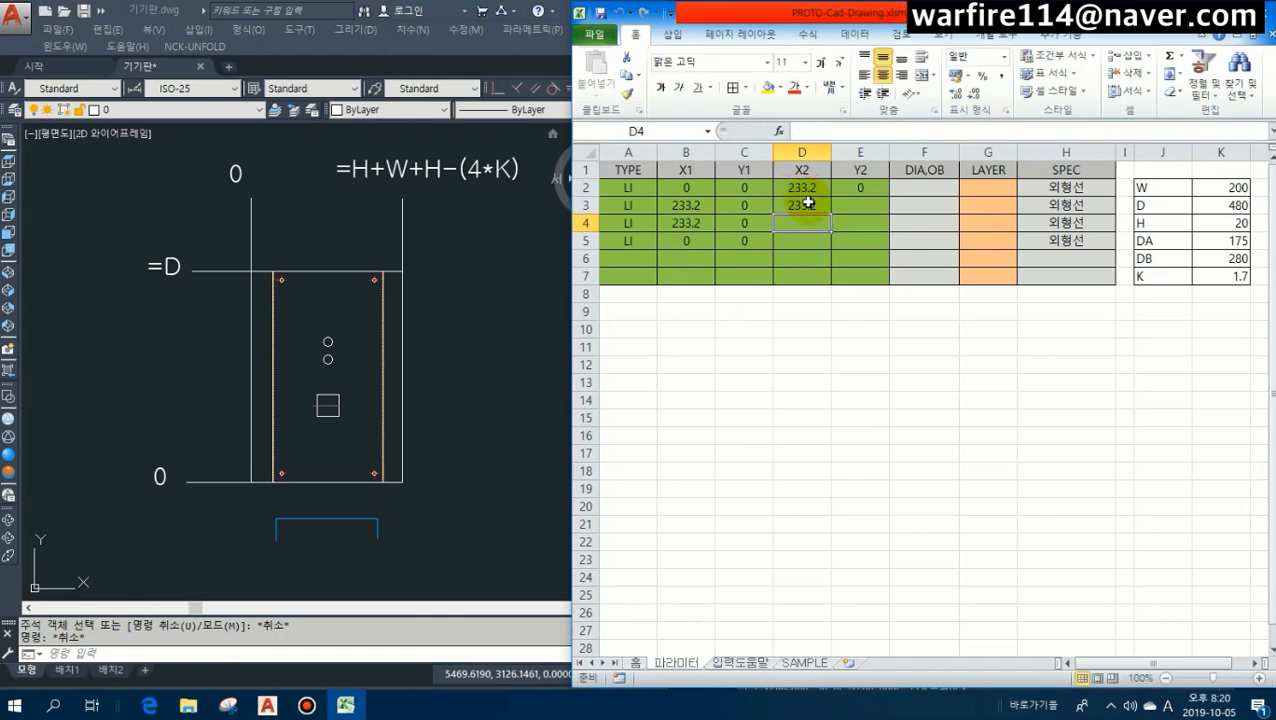
left_click(855, 205)
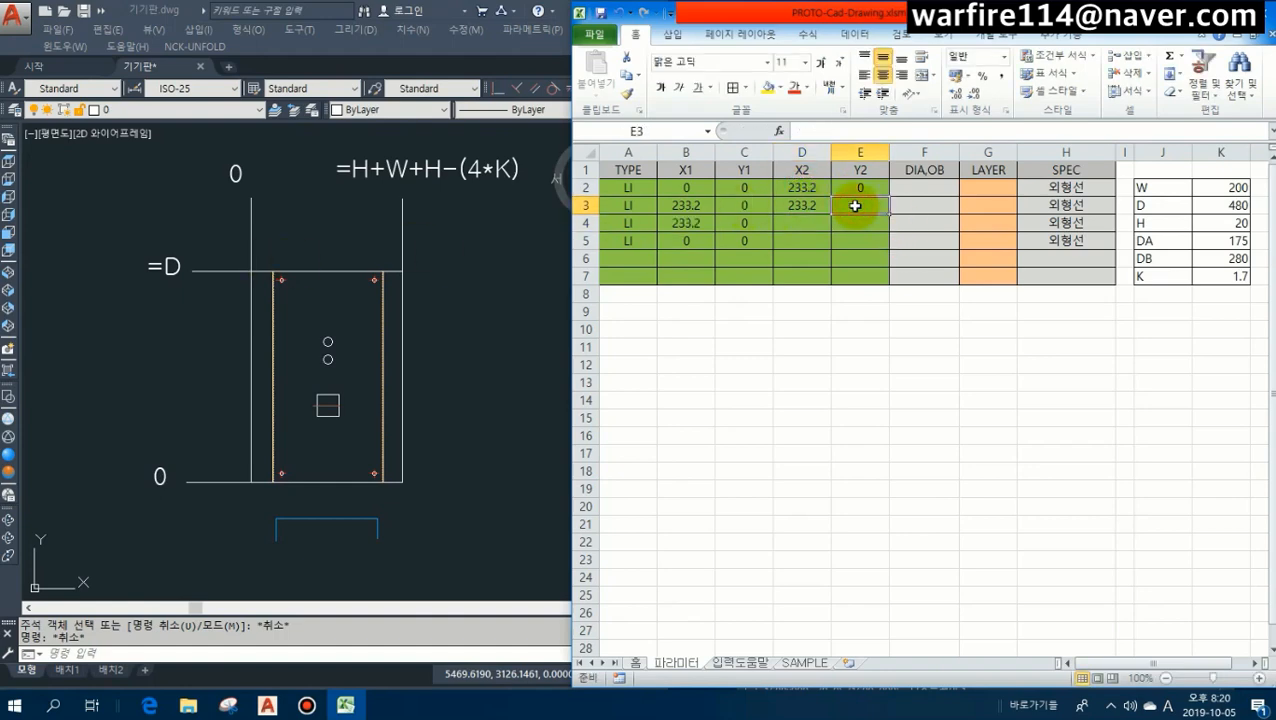
type("=D")
key("Return")
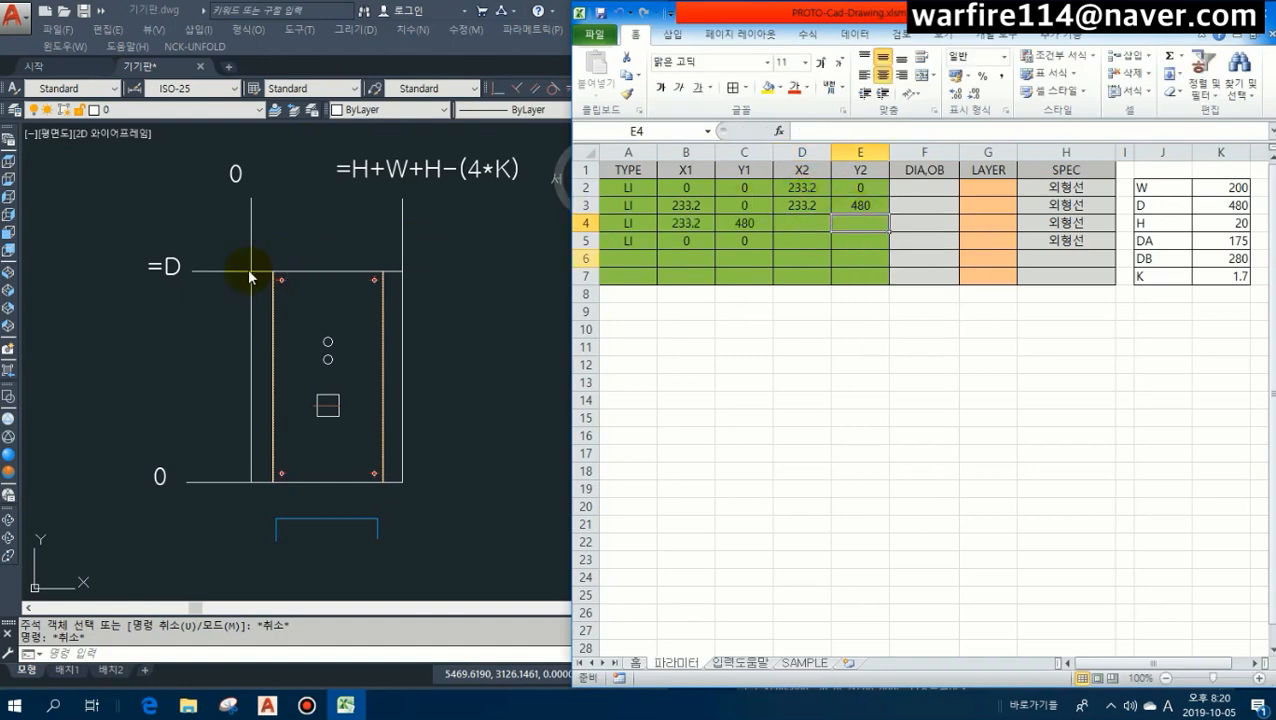
Enter 0 as X2 and =D as Y2 in row 4 for the end point of the outline's upper edge.
left_click(798, 235)
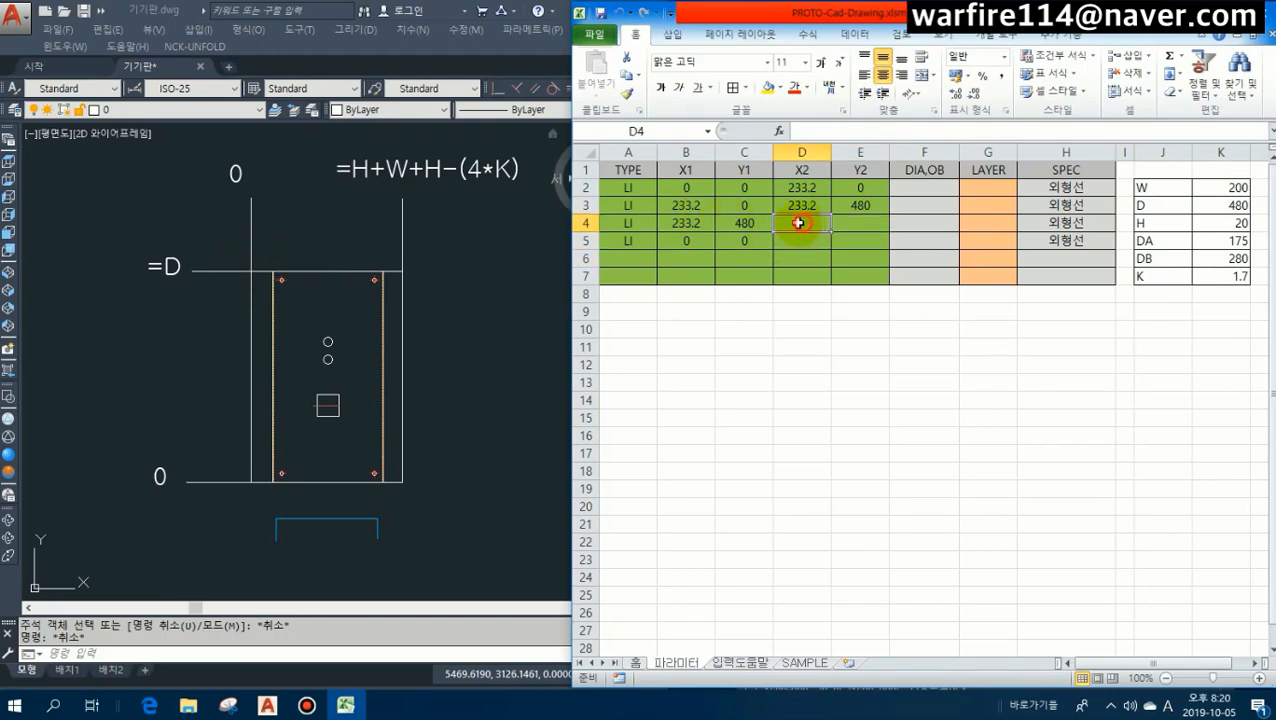
key("Tab")
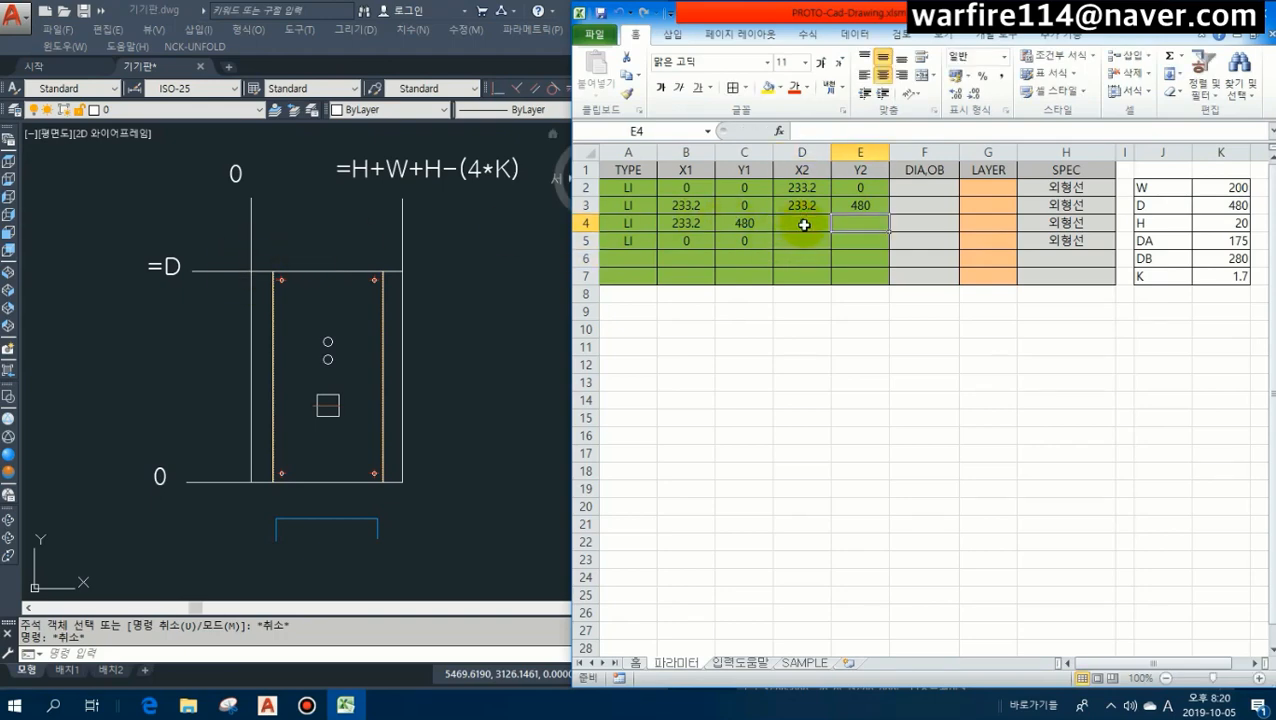
type("=D")
key("Return")
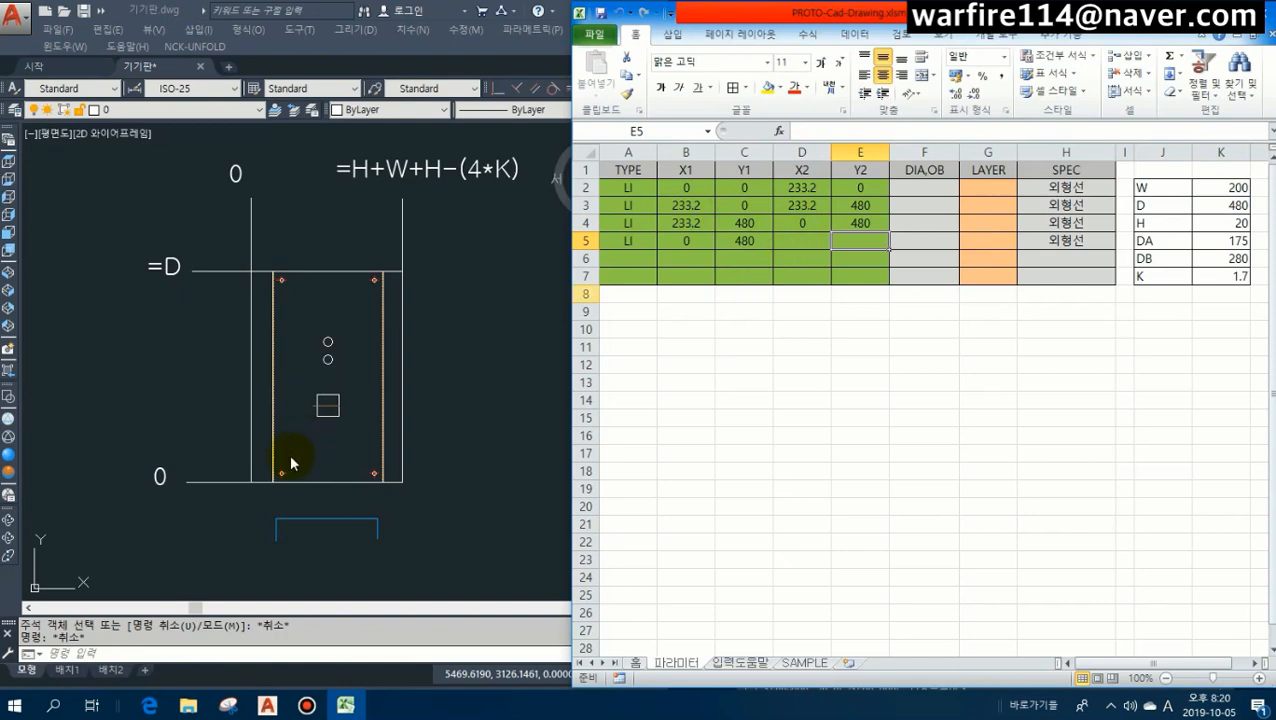
Enter 0 for both X2 and Y2 in row 5 to close the outline at the origin.
left_click(787, 244)
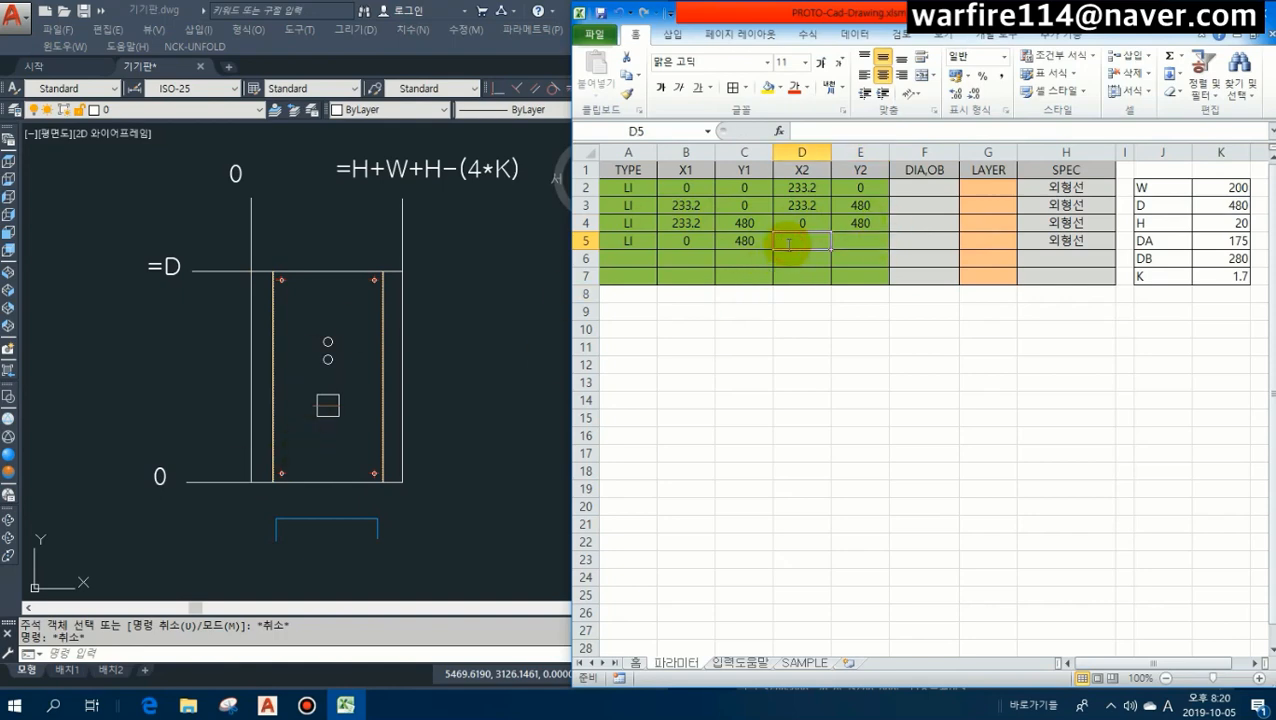
type("0")
key("Right")
type("0")
key("Right")
left_click(798, 298)
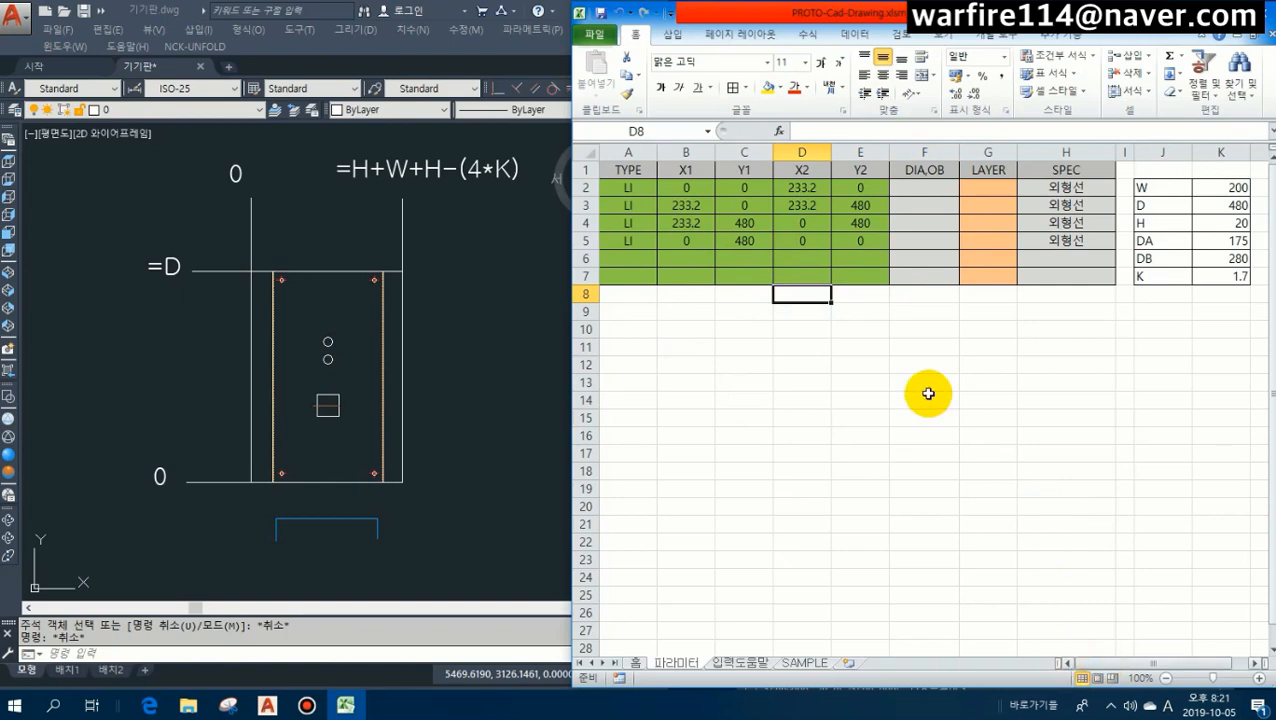
Run the 그리기 macro on the 홈 sheet and place the outline's origin in AutoCAD in the empty area beside the 외형선 label.
left_click(637, 663)
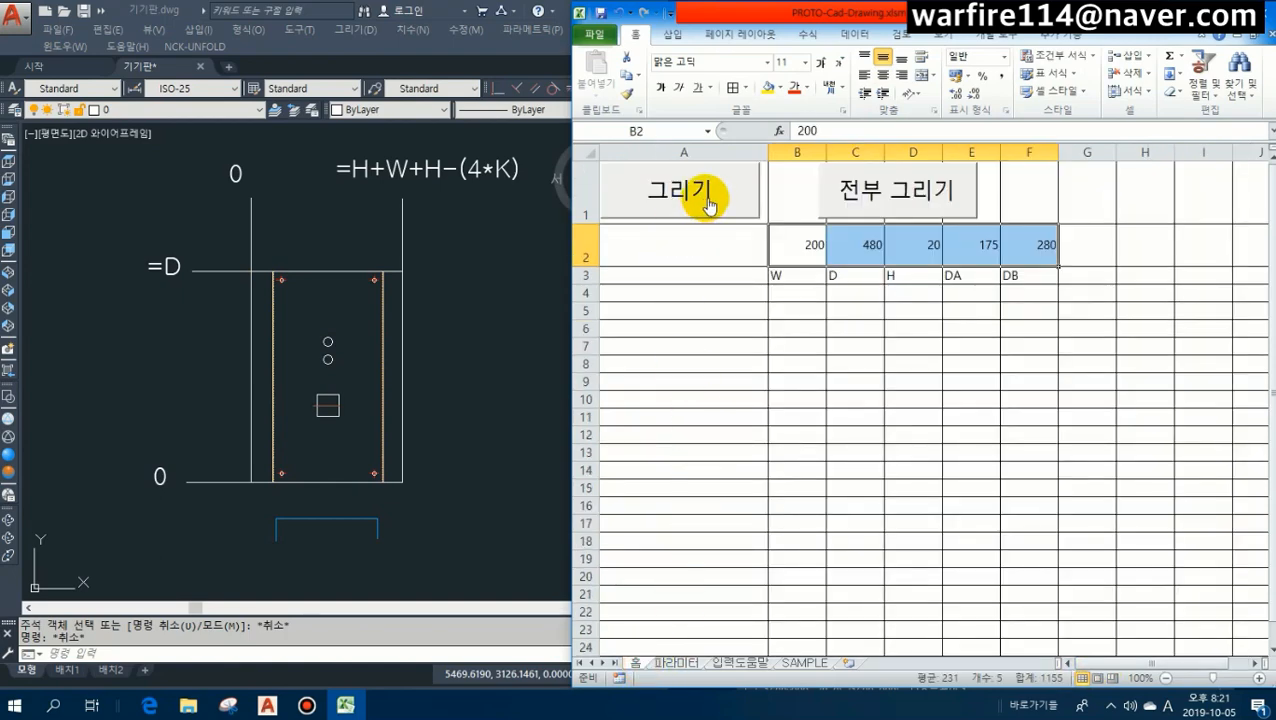
left_click_drag(832, 20, 876, 25)
left_click(757, 196)
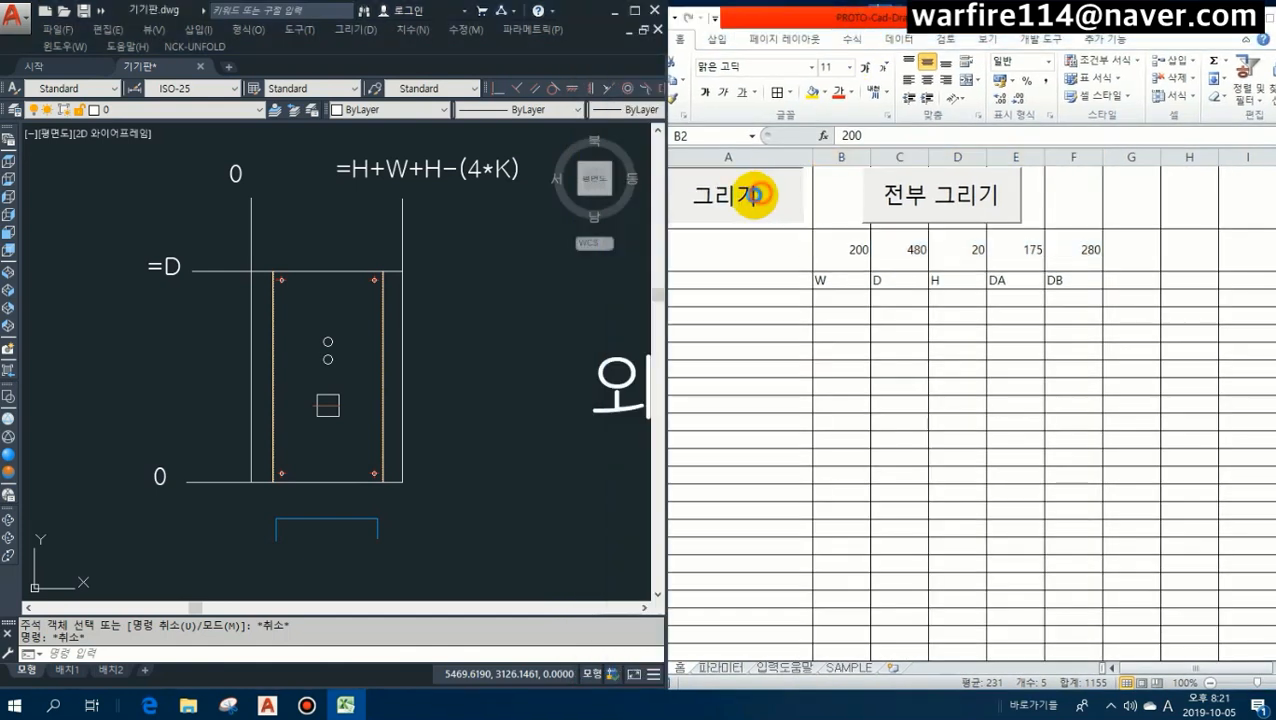
scroll(475, 260, "down", 5)
mouse_move(471, 285)
middle_mouse_down()
mouse_move(466, 297)
mouse_move(189, 297)
middle_mouse_up()
scroll(356, 315, "up", 2)
left_click(350, 313)
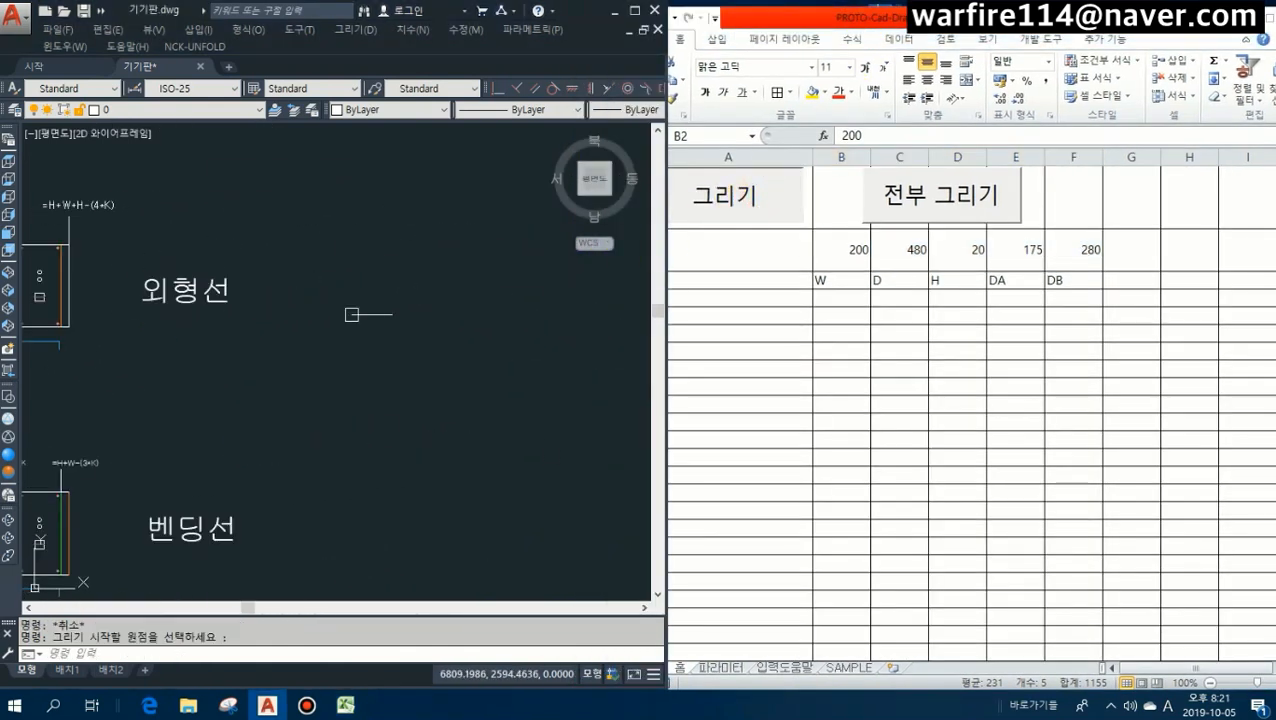
middle_click_drag(350, 298, 366, 311)
scroll(366, 295, "up", 2)
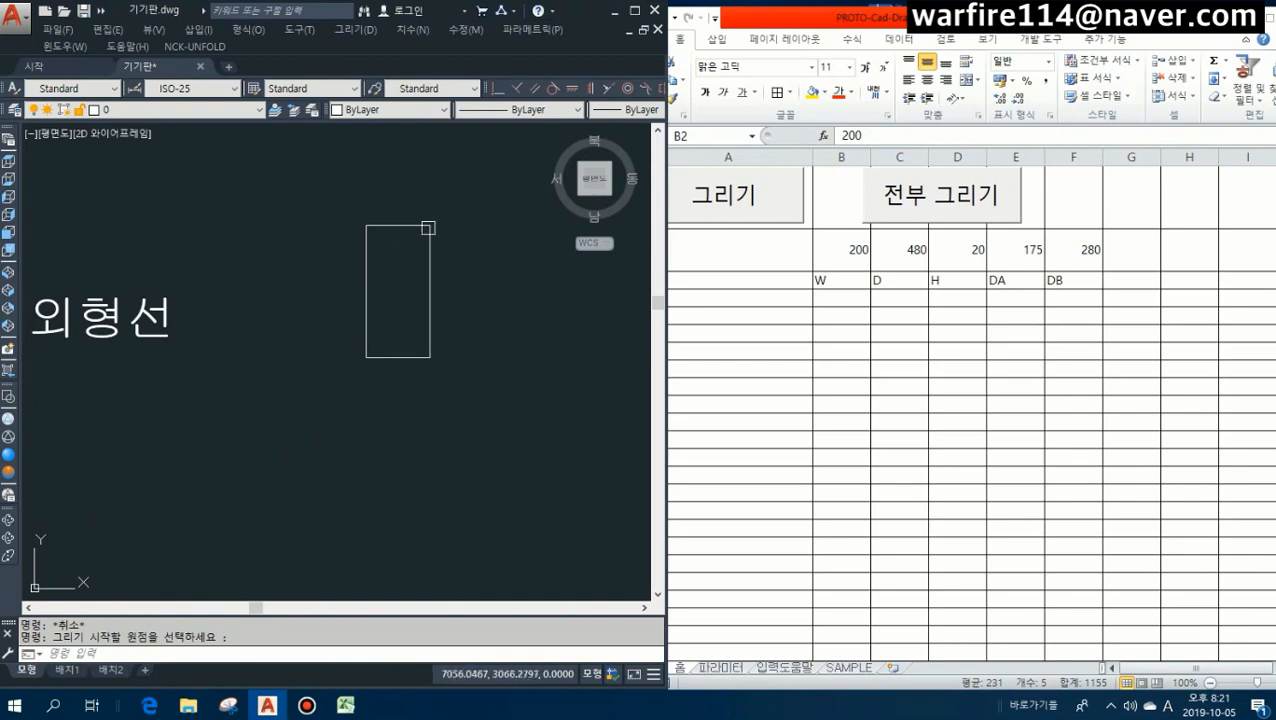
Add a linear dimension above the upper edge of the generated rectangle.
middle_click_drag(391, 241, 393, 245)
key("Escape")
scroll(392, 243, "up", 2)
type("dli")
key("space")
left_click(407, 220)
left_click(421, 191)
key("Escape")
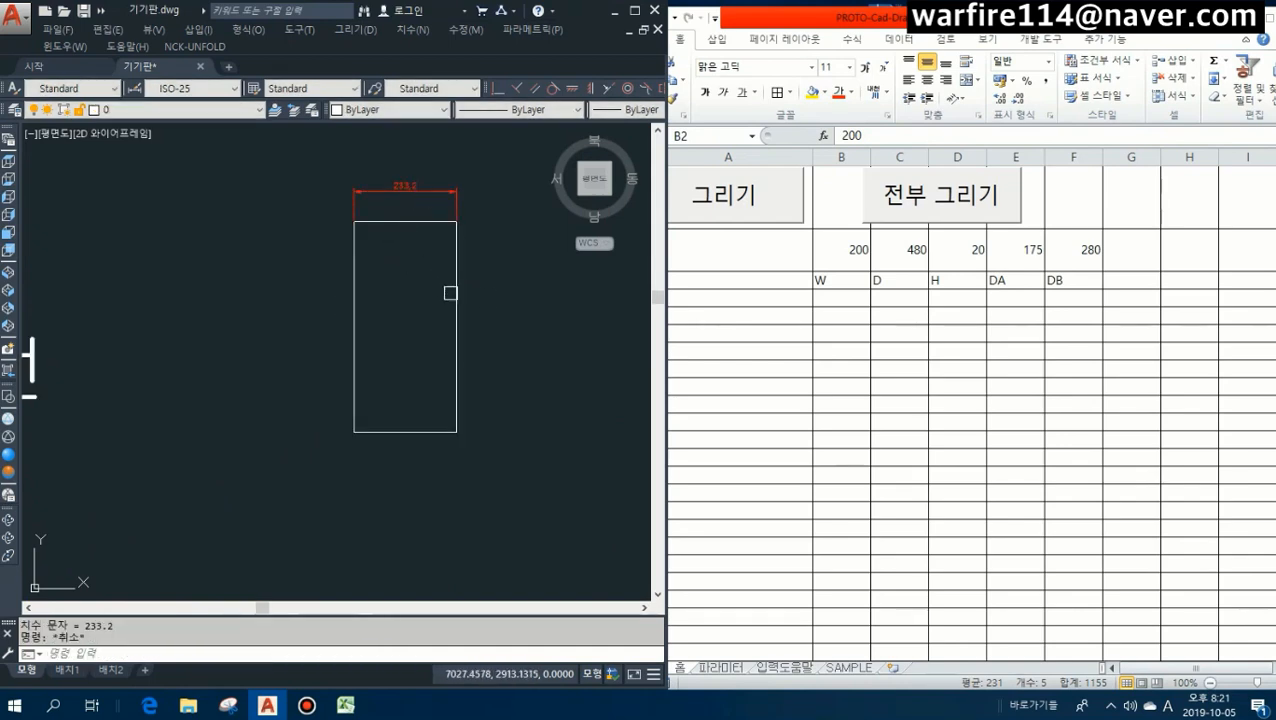
Add a linear dimension beside the right edge of the generated rectangle and check the dimension texts.
key("space")
key("space")
left_click(456, 293)
left_click(503, 338)
key("Escape")
middle_click_drag(447, 296, 398, 383)
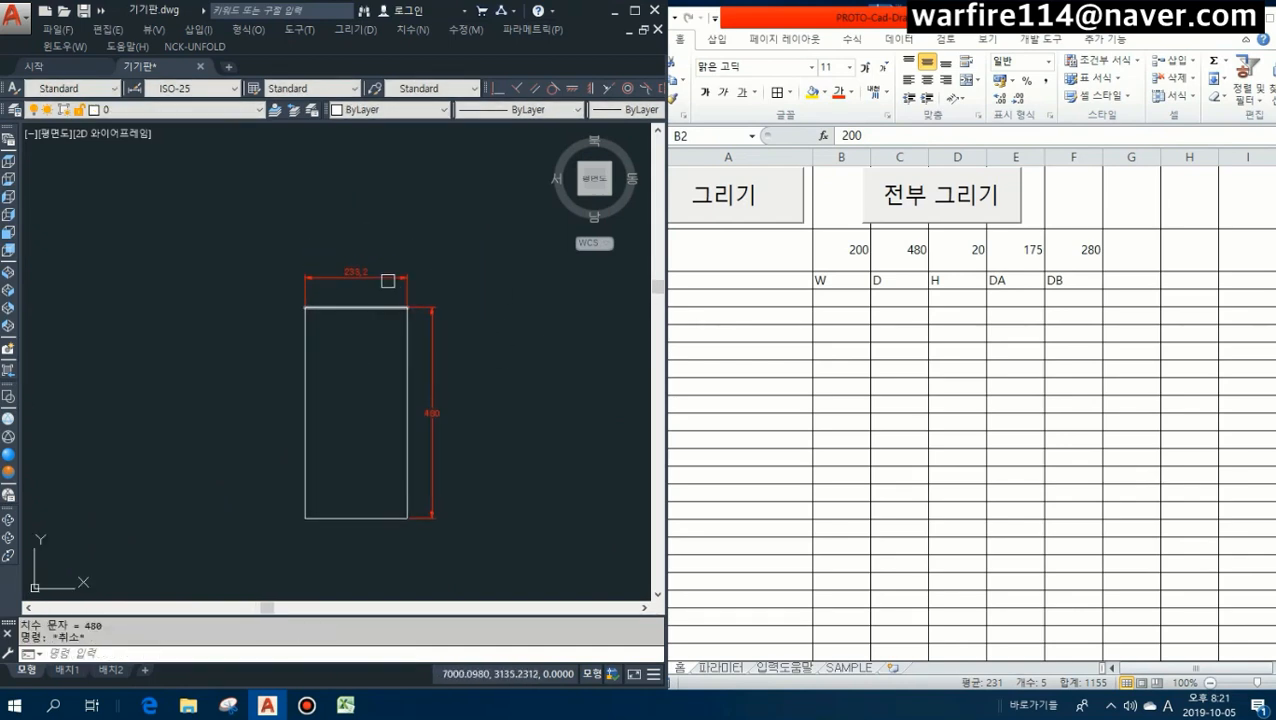
scroll(370, 272, "up", 4)
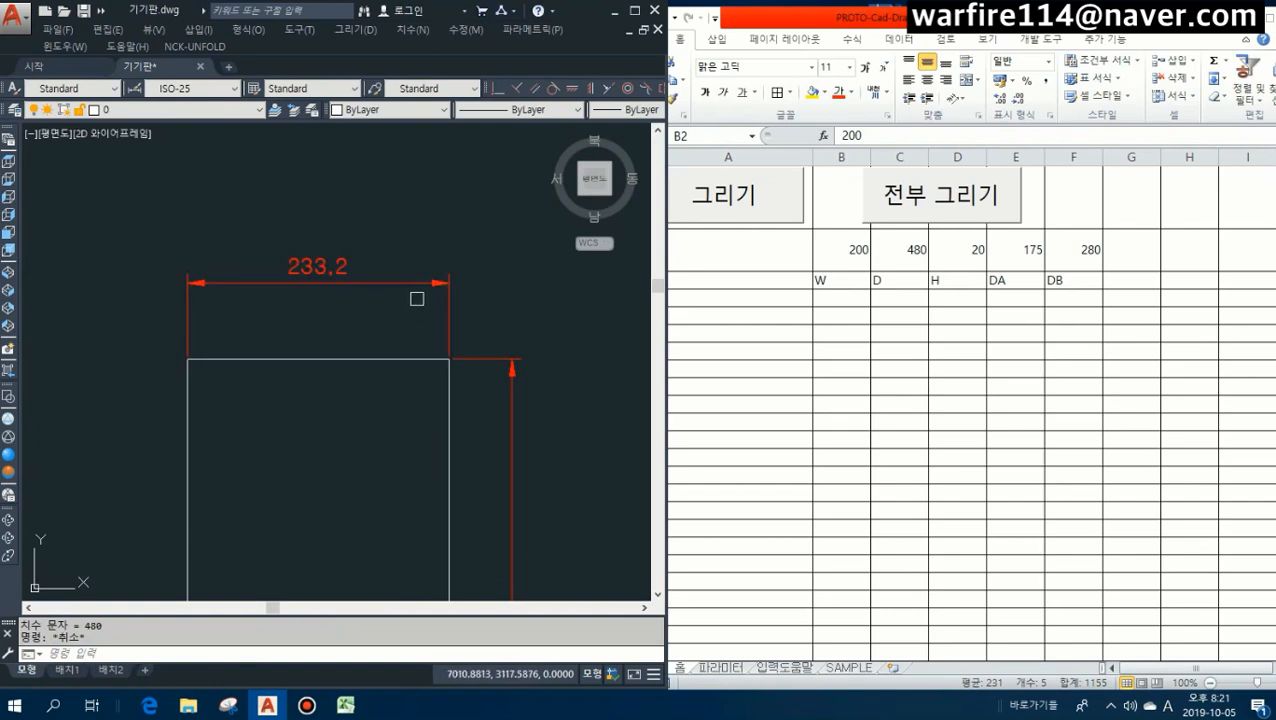
Erase the test rectangle together with its two dimensions beside the 외형선 diagram.
scroll(414, 290, "down", 8)
scroll(431, 324, "down", 4)
type("e")
key("space")
left_click(397, 286)
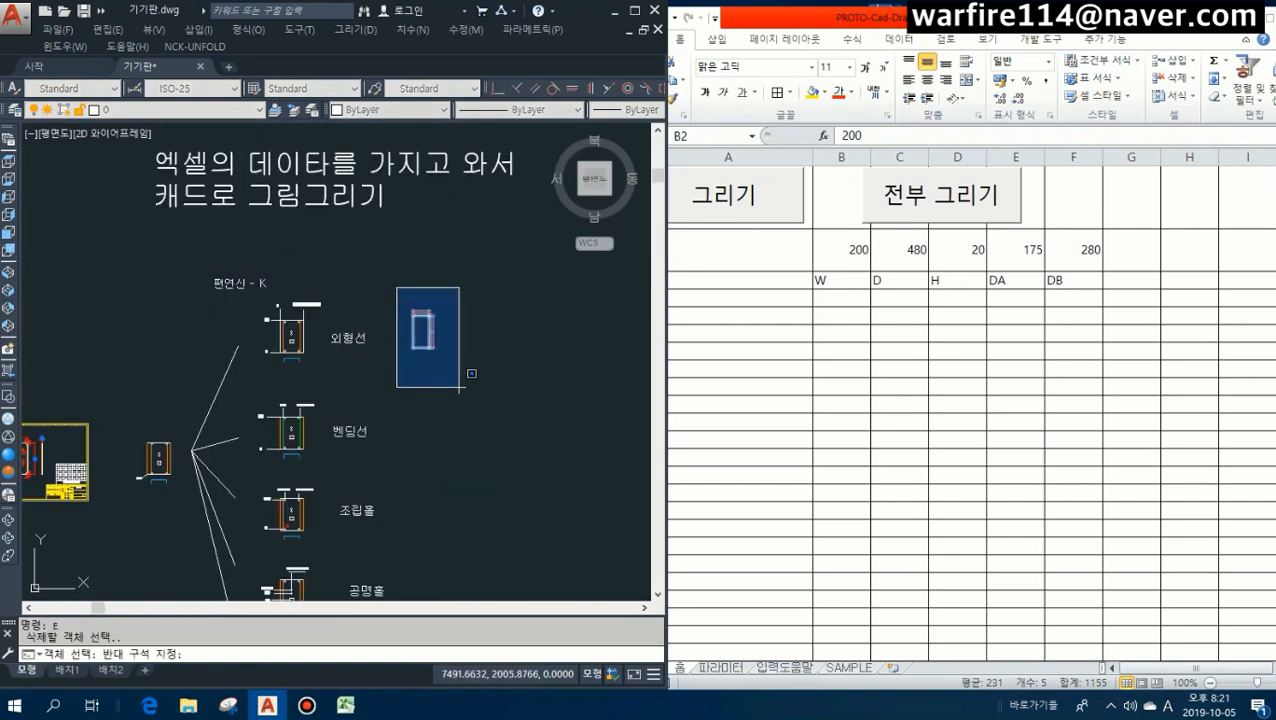
left_click(463, 388)
key("space")
key("Escape")
Examine the coordinate formulas on the 벤딩선 (bending line) diagram in the AutoCAD drawing.
left_click(366, 447)
middle_click_drag(396, 419, 444, 288)
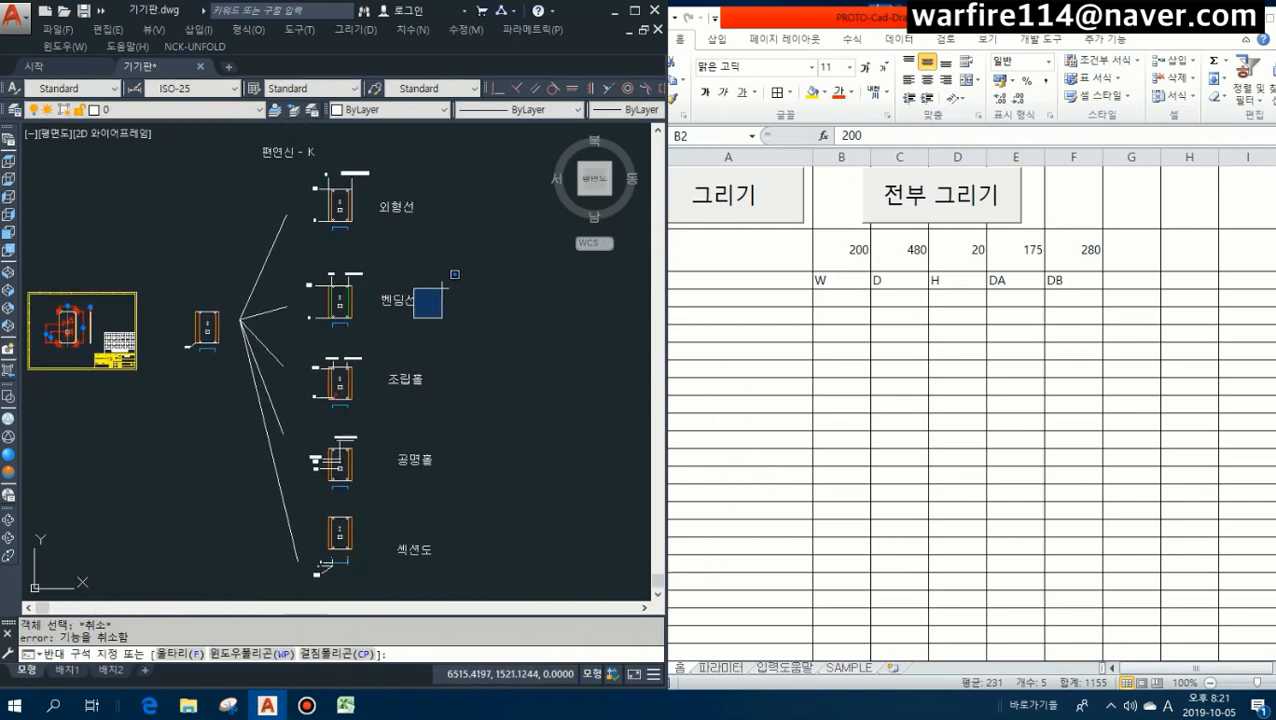
key("Escape")
scroll(438, 315, "down", 2)
key("Escape")
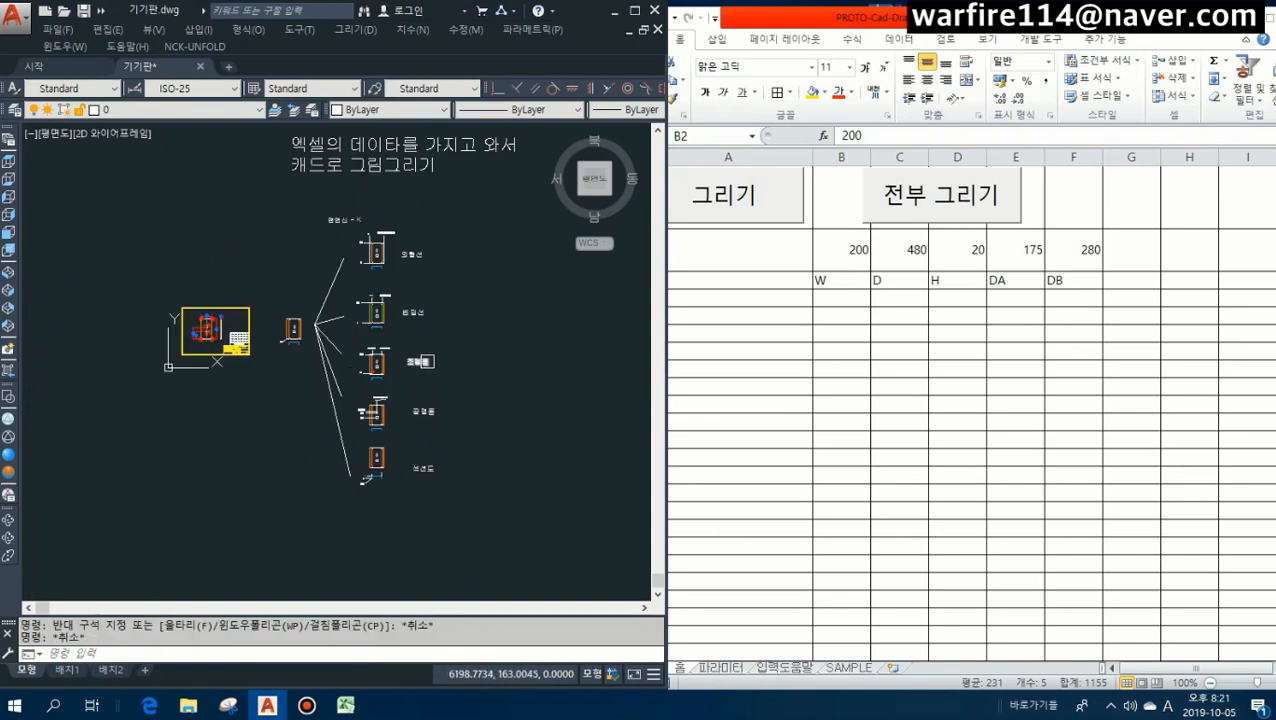
scroll(396, 309, "up", 8)
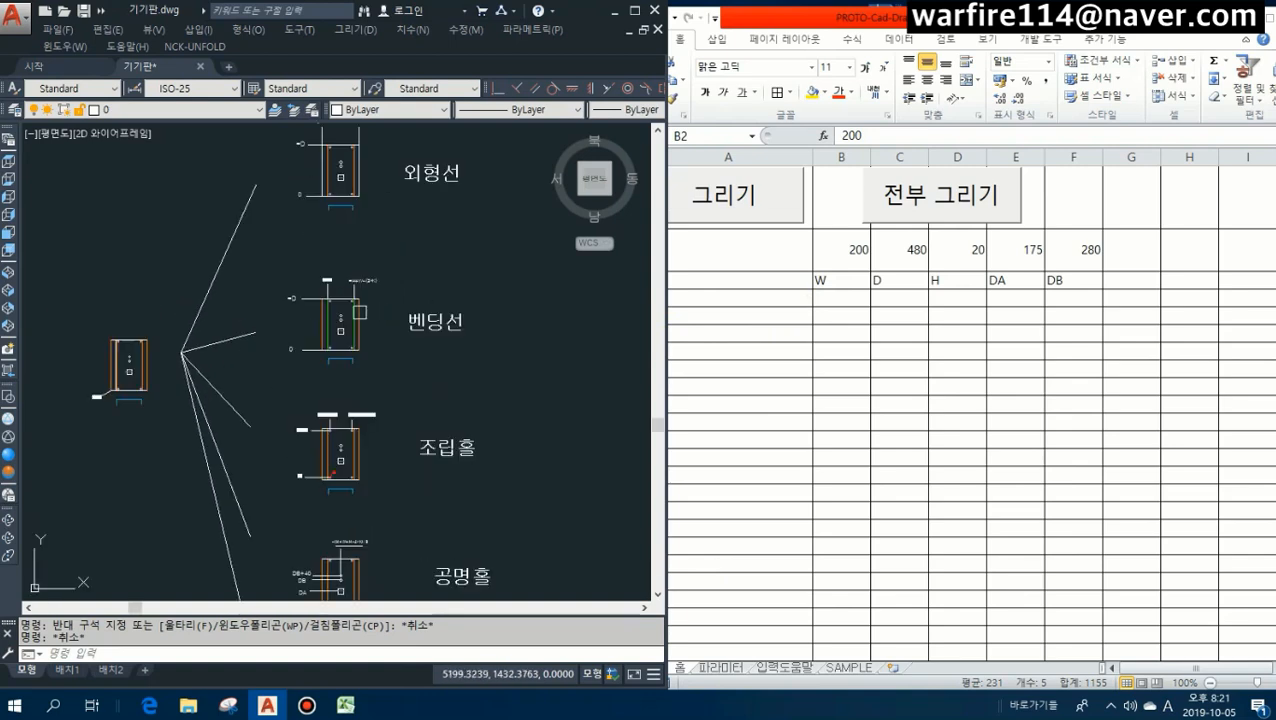
mouse_move(352, 306)
middle_mouse_down()
mouse_move(240, 315)
mouse_move(300, 298)
middle_mouse_up()
scroll(190, 310, "up", 2)
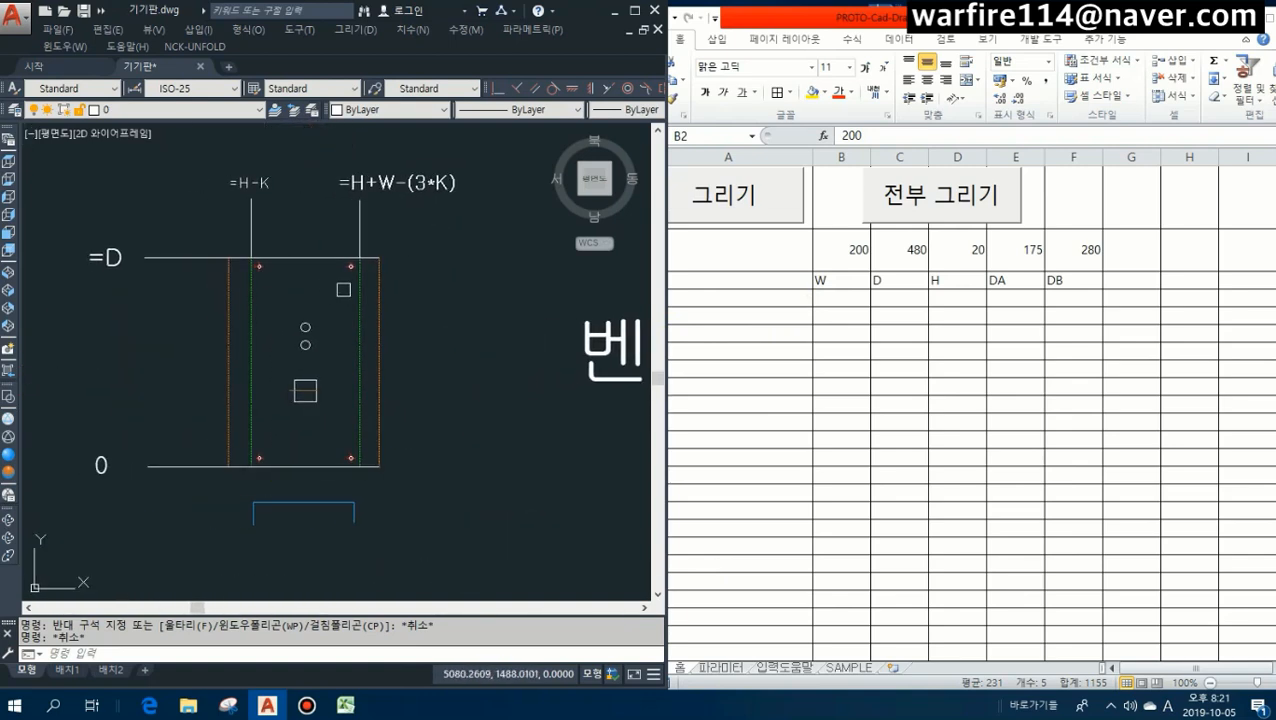
Copy the first two outline rows (A2:H3) of the 파라미터 sheet to row 8, starting at cell A8.
left_click(758, 411)
left_click(720, 668)
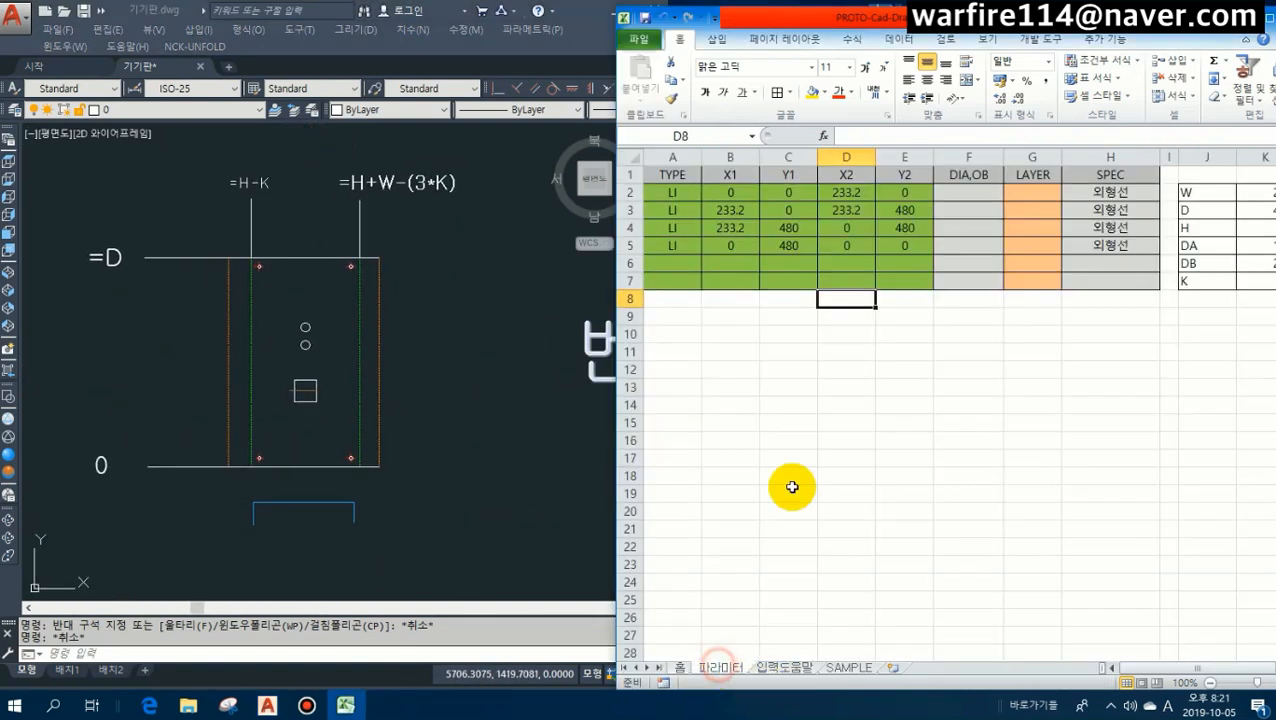
left_click(855, 407)
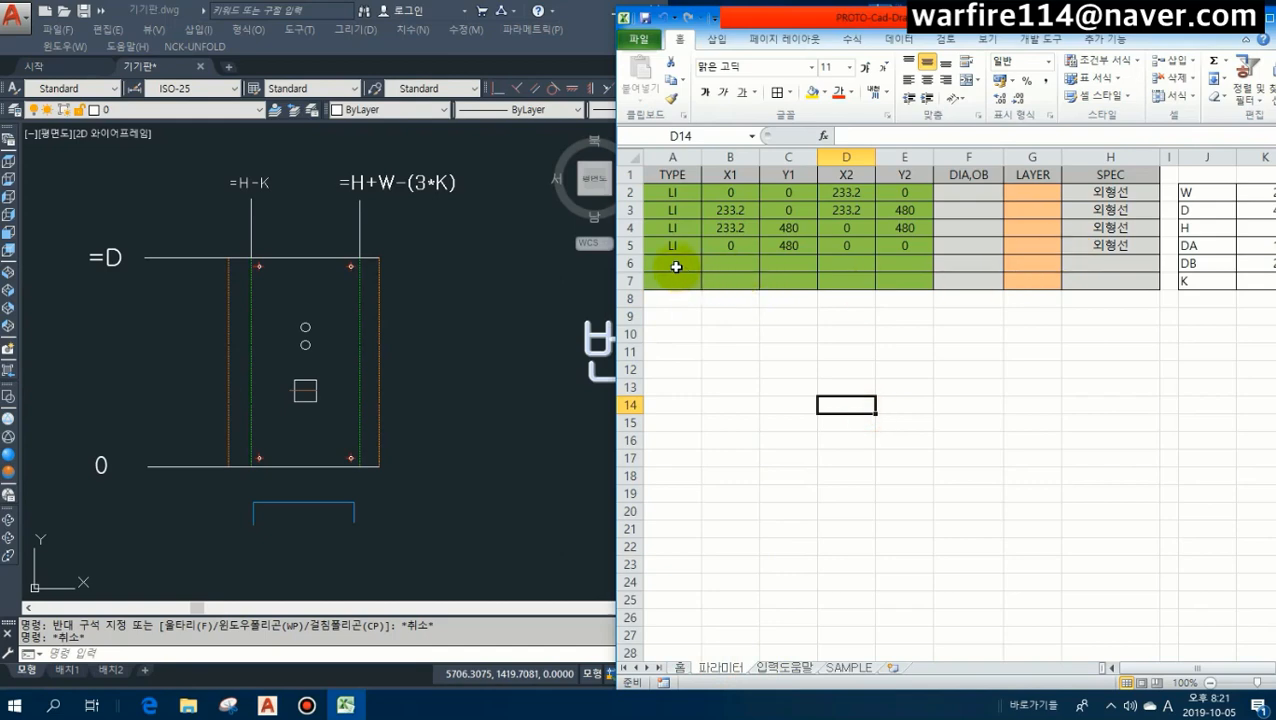
left_click_drag(736, 203, 1077, 213)
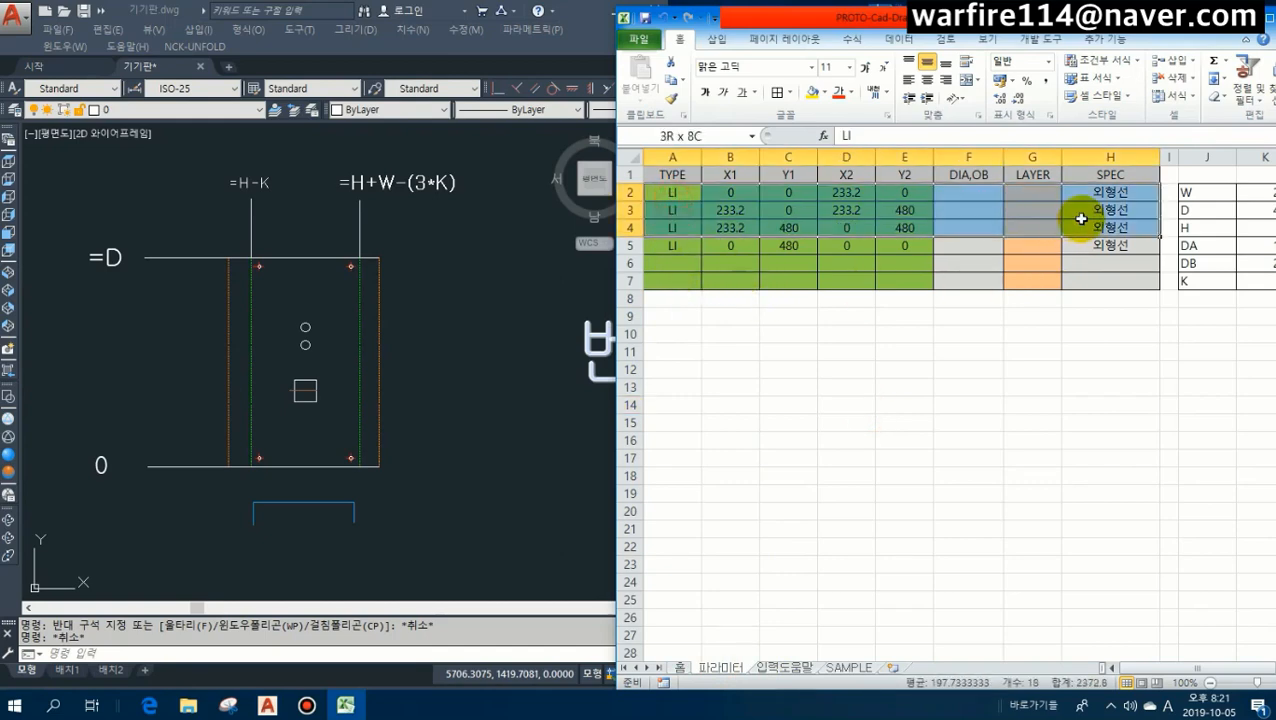
key("ctrl+c")
left_click(679, 301)
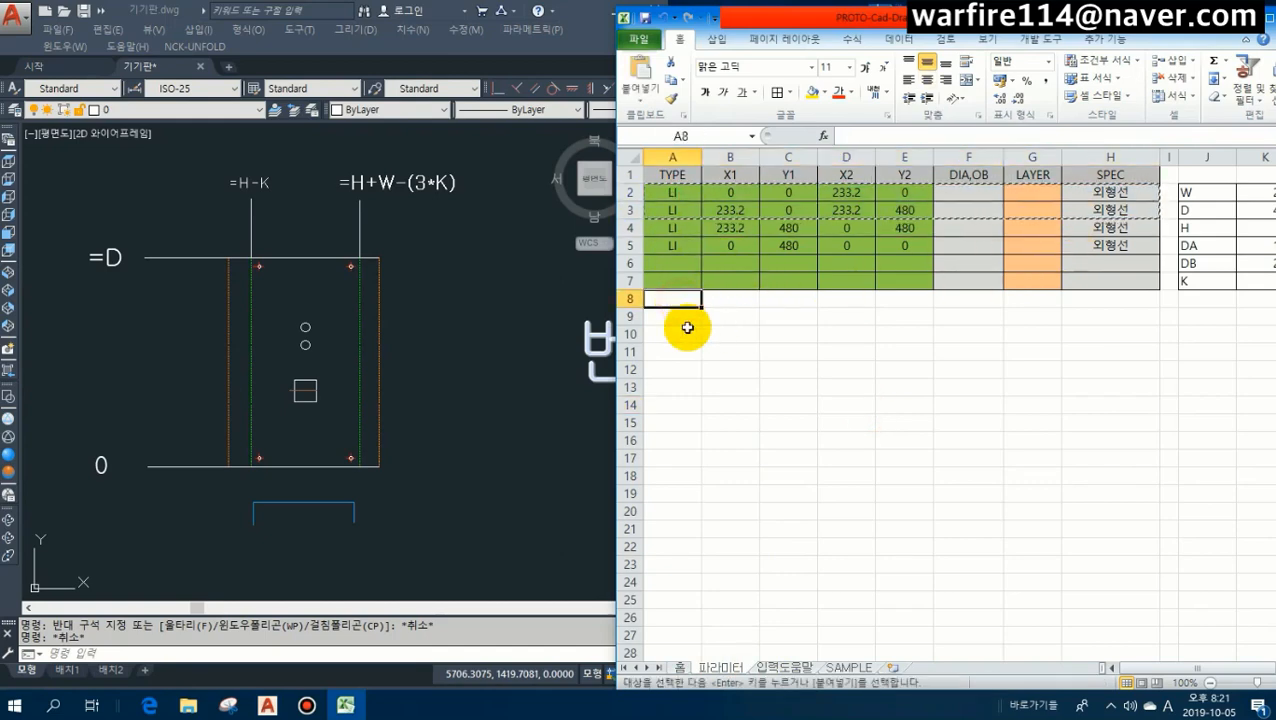
key("ctrl+v")
Paste the blank row 10 cells over rows 6 and 7 to remove their fill and borders.
left_click_drag(678, 336, 1068, 333)
key("ctrl+c")
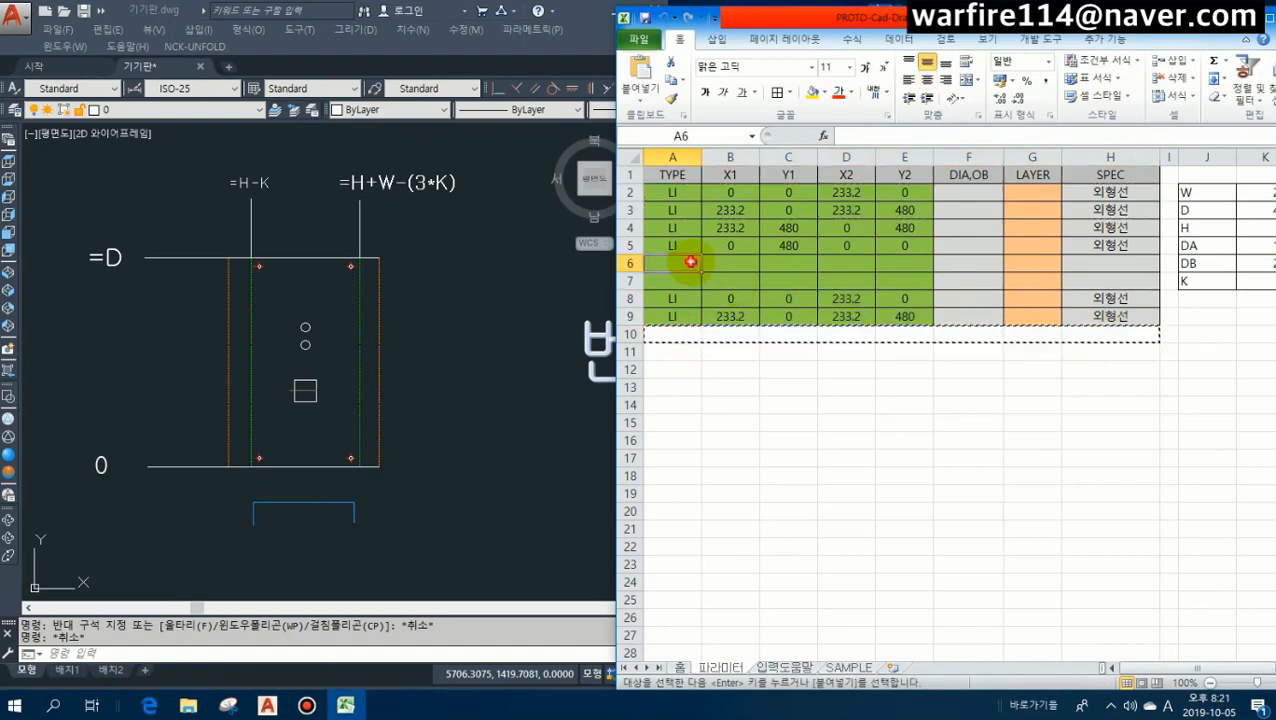
left_click_drag(683, 256, 683, 276)
key("ctrl+v")
left_click(692, 365)
key("Escape")
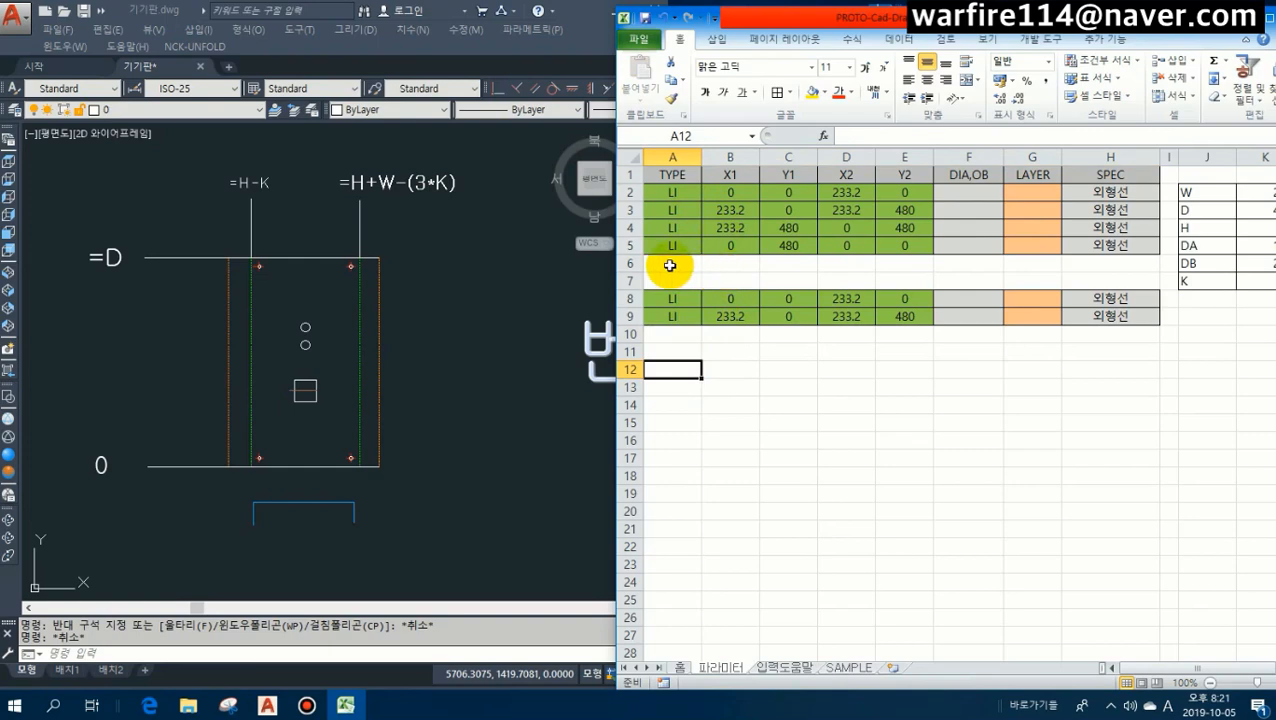
Set the SPEC entries of rows 8 and 9 to 벤딩선.
left_click(1108, 296)
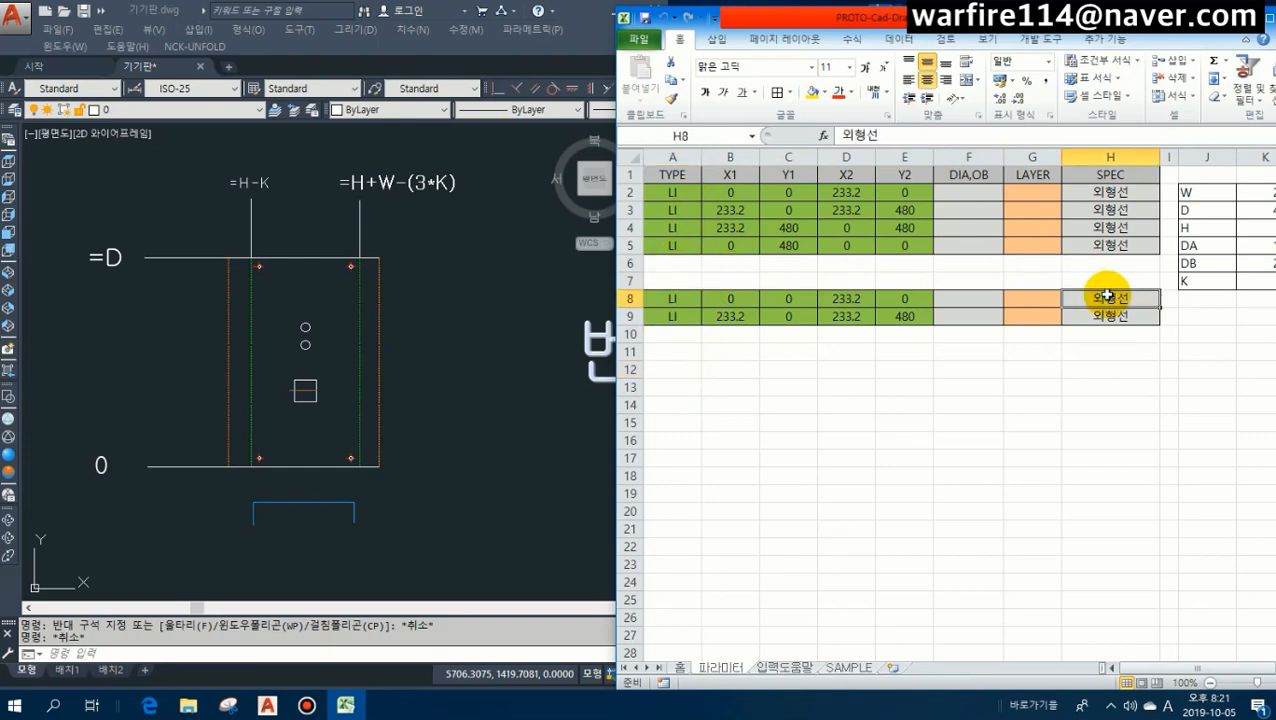
type("벤딩선")
key("Return")
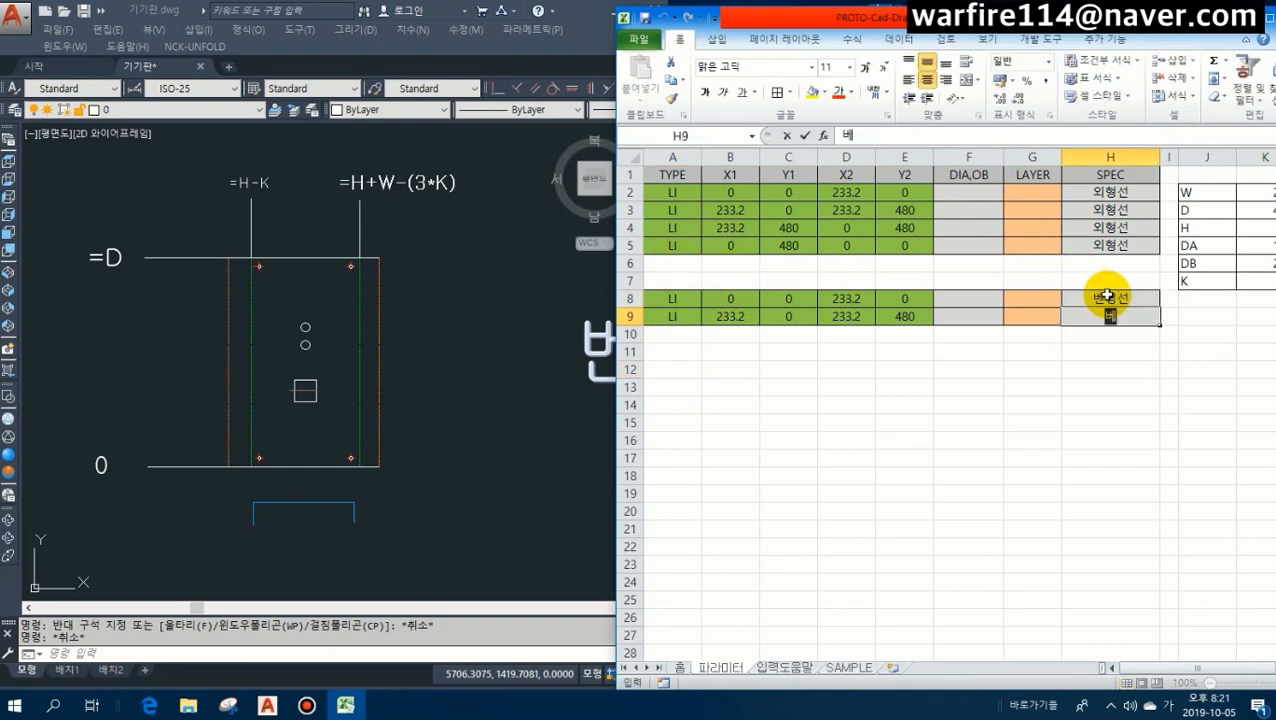
type("벤딩선")
key("Return")
key("Up")
Enter NCK-DF as the LAYER in row 8 and copy it to row 9.
key("Left")
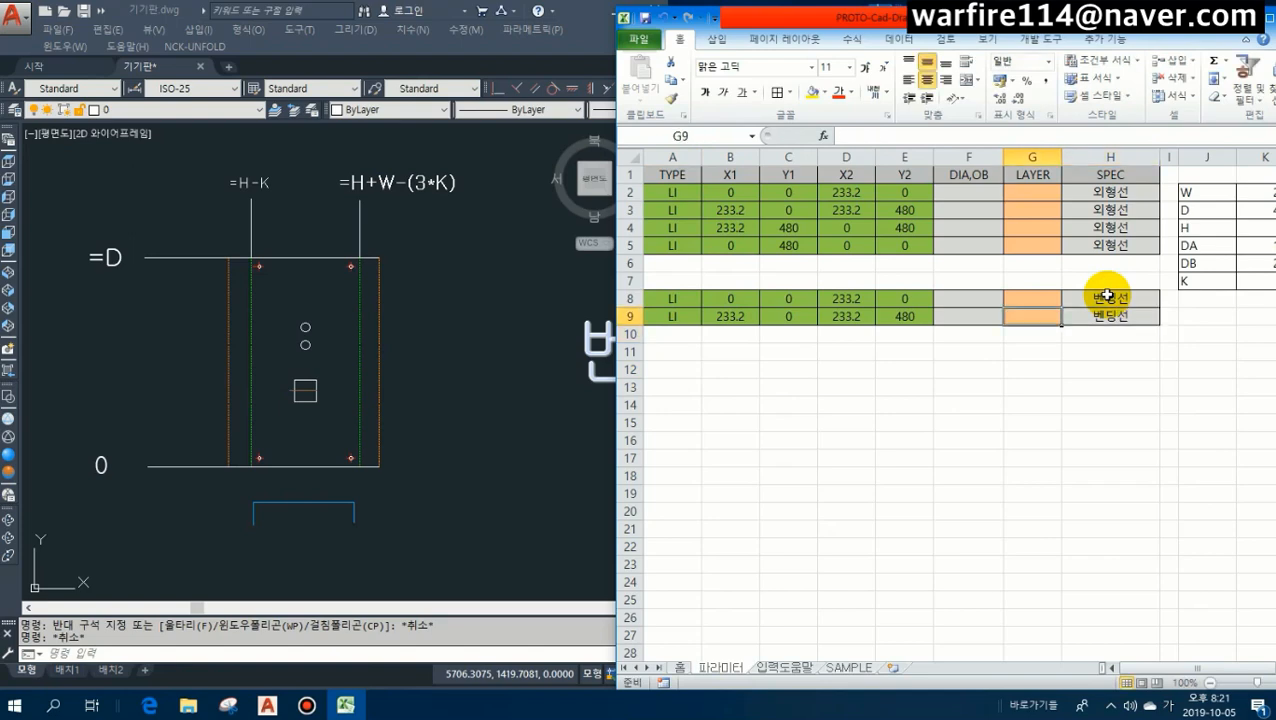
type("NC")
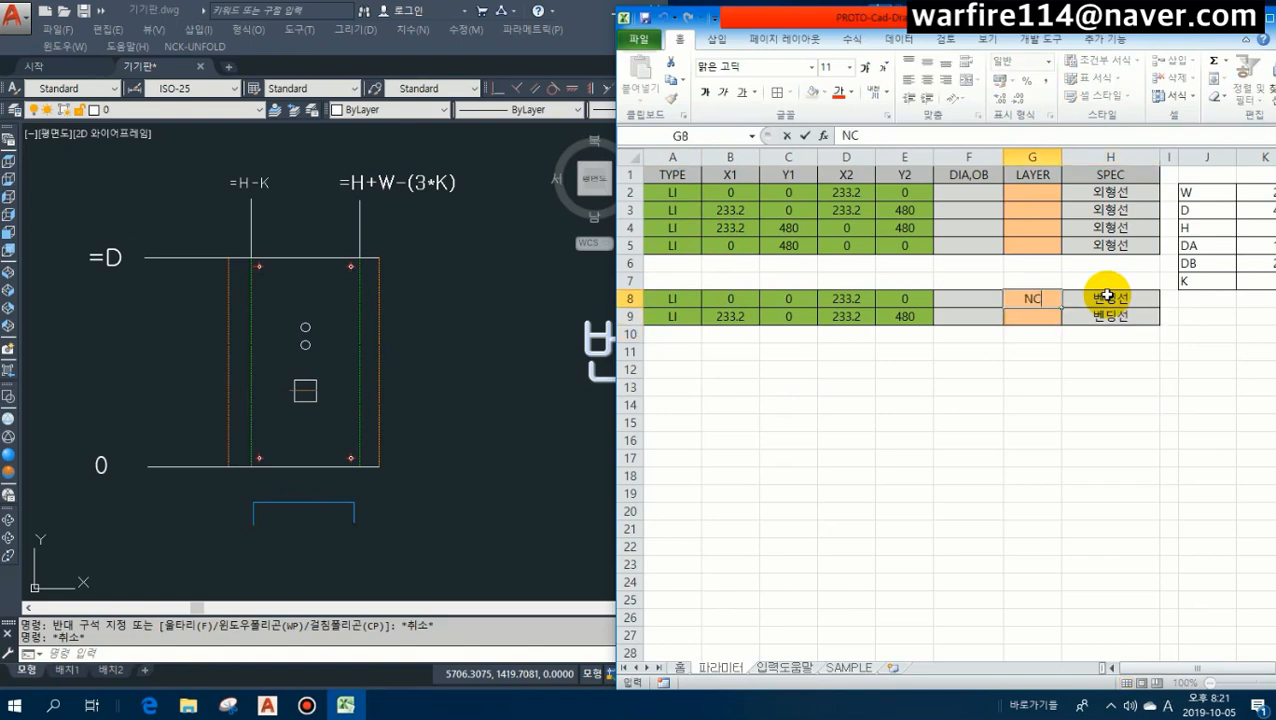
type("K-DF")
key("Return")
key("Up")
key("ctrl+c")
key("Down")
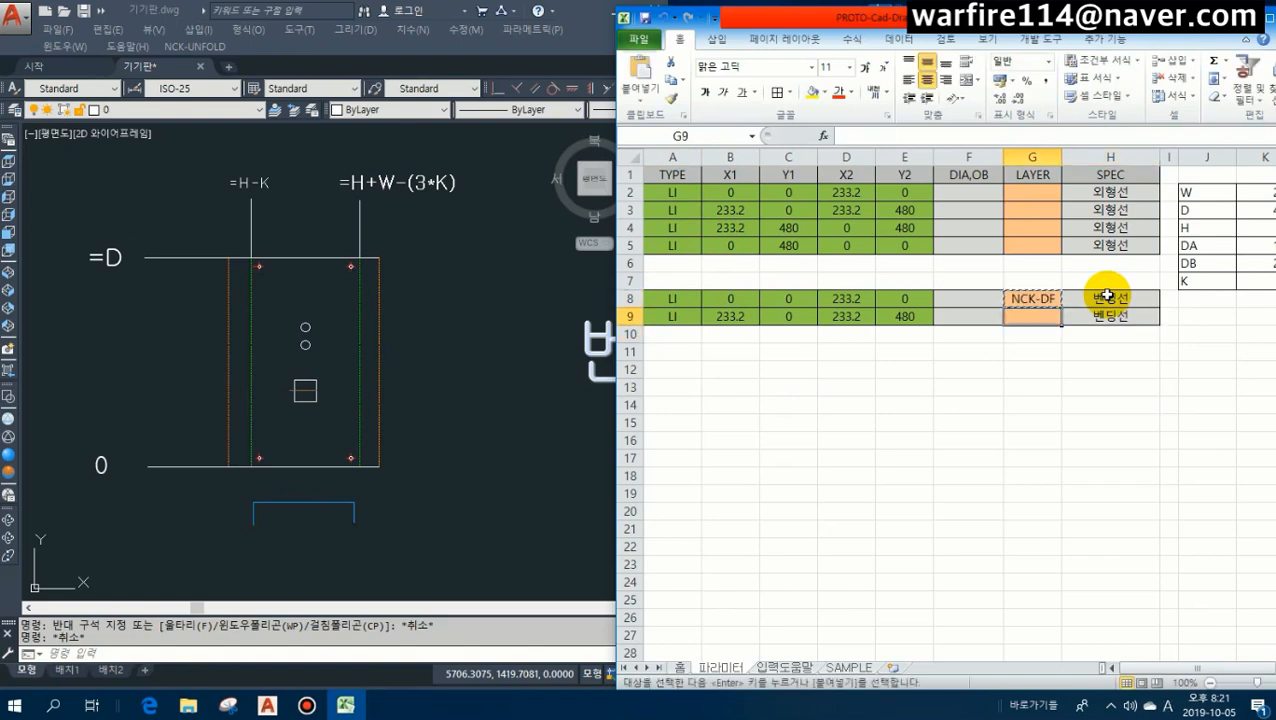
Clear the copied X1 to Y2 coordinates in rows 8 and 9 (B8:E9).
left_click(900, 365)
left_click_drag(738, 303, 887, 311)
key("Delete")
left_click(832, 356)
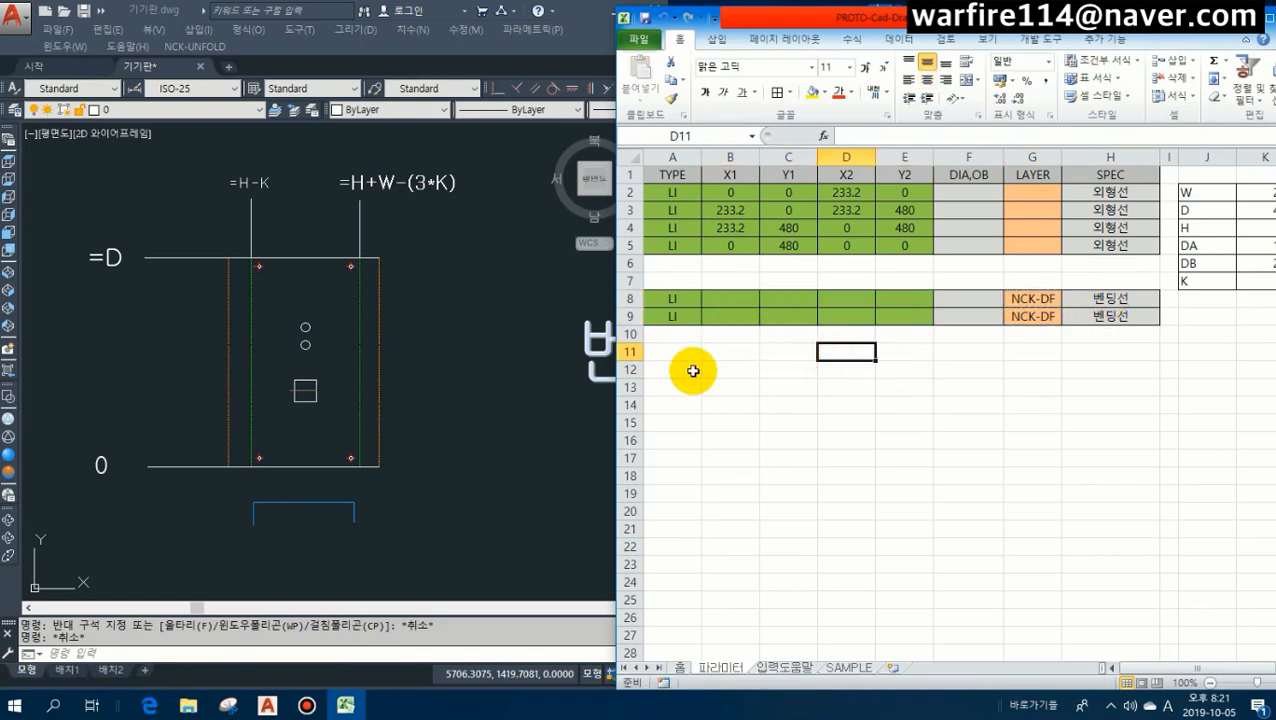
Enter the first bending line's start point in row 8: X1 as =H-K and Y1 as 0.
left_click_drag(612, 404, 666, 404)
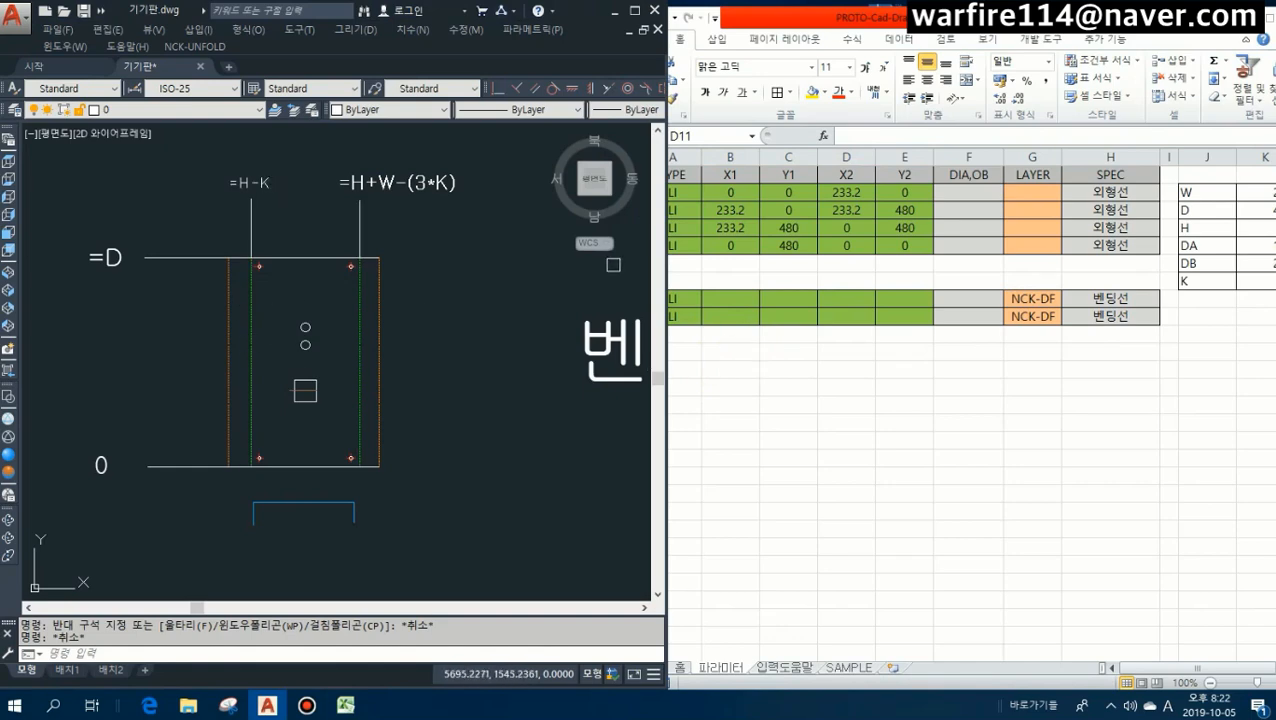
left_click(728, 298)
type("=H")
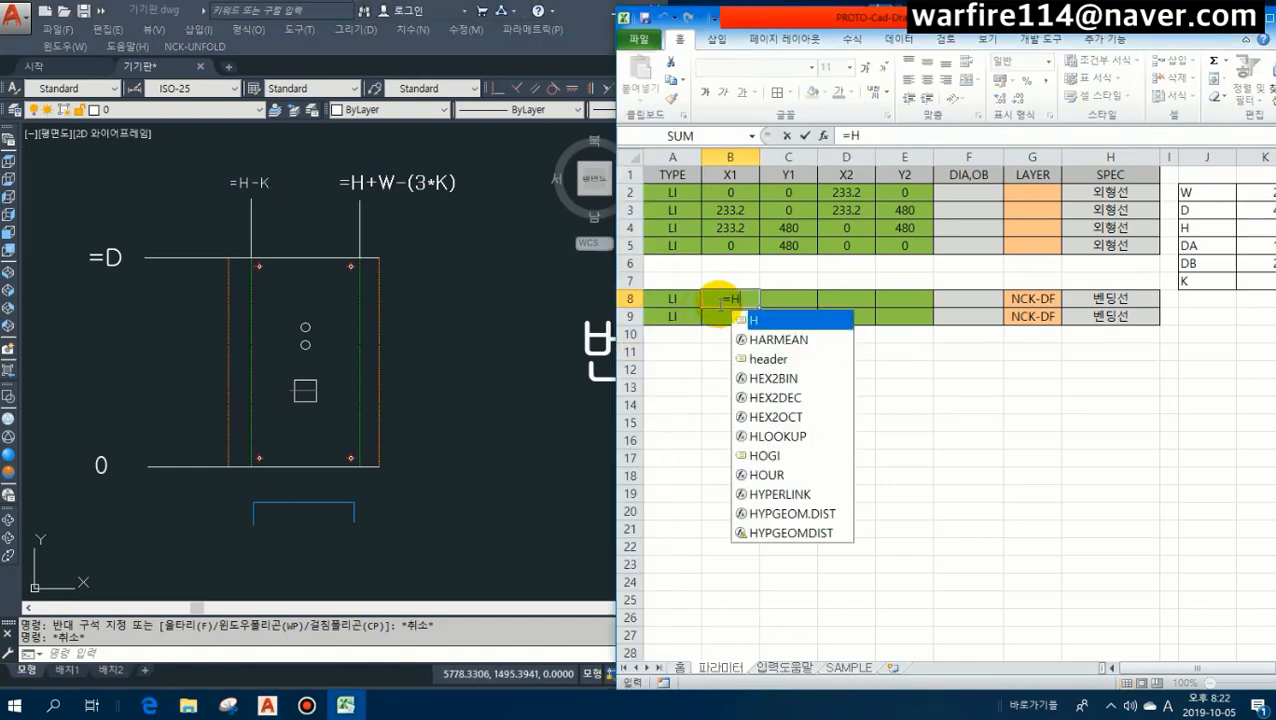
type("-K")
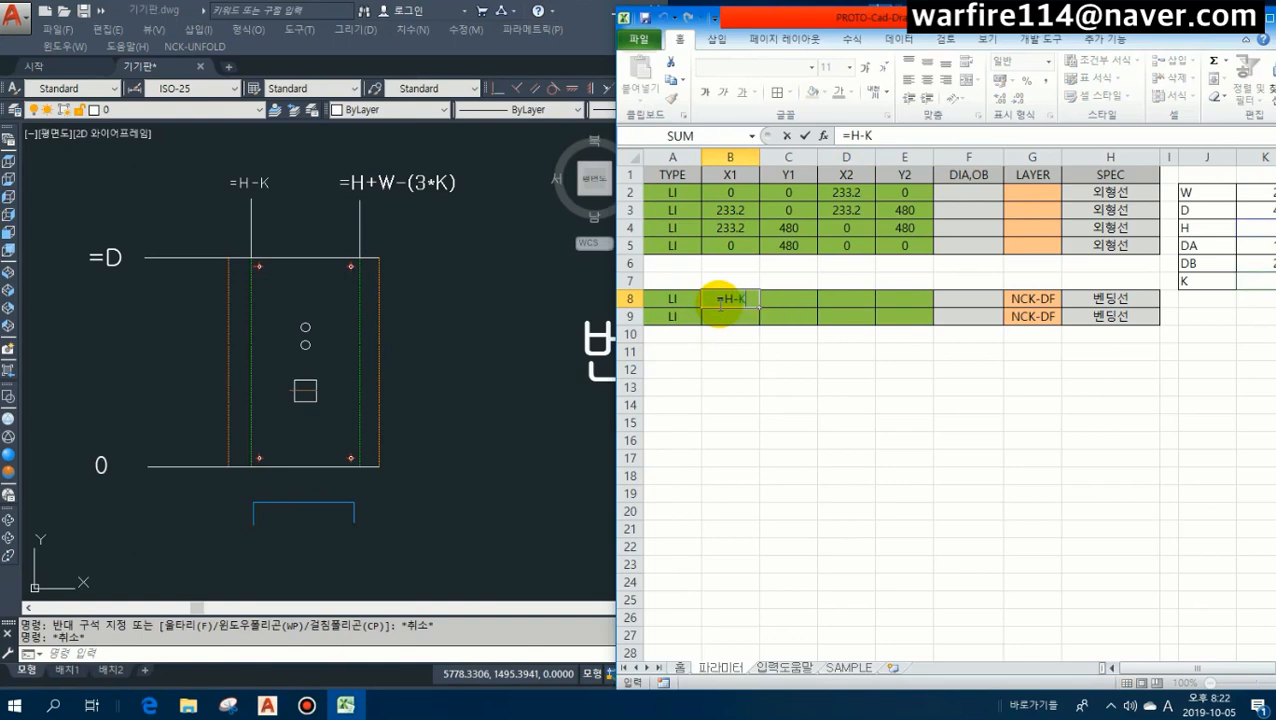
key("Tab")
type("0")
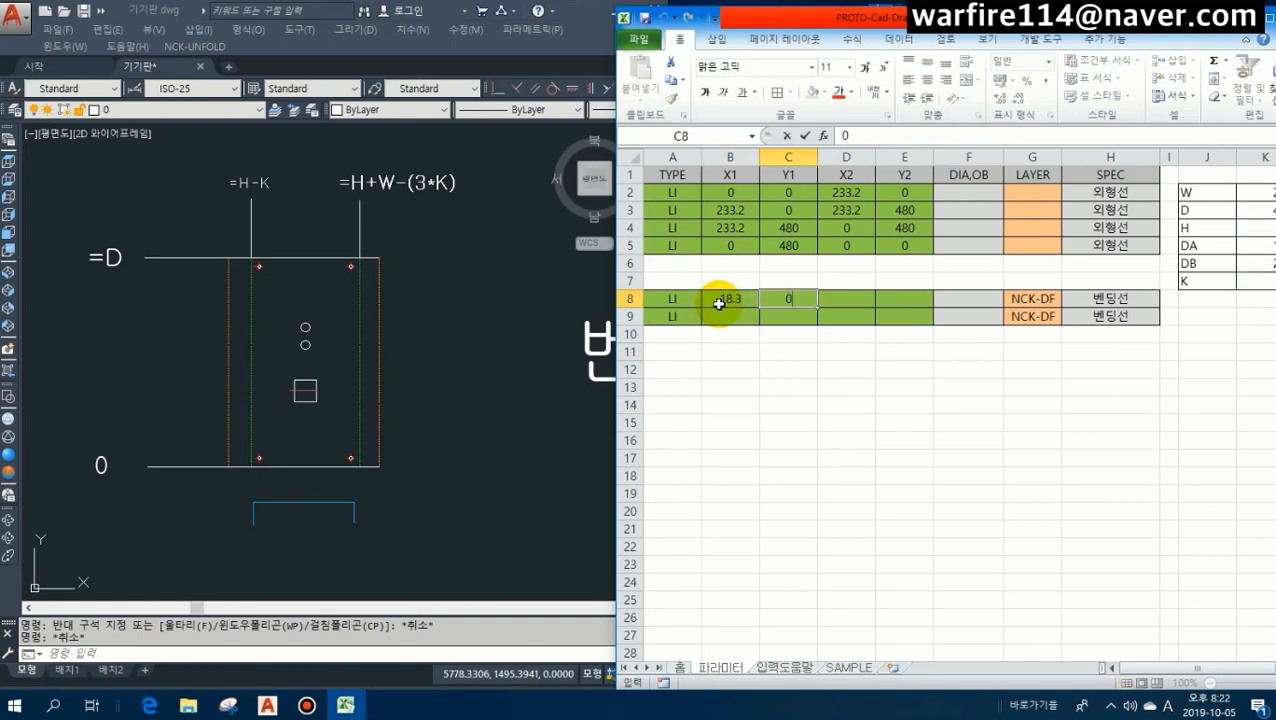
key("Tab")
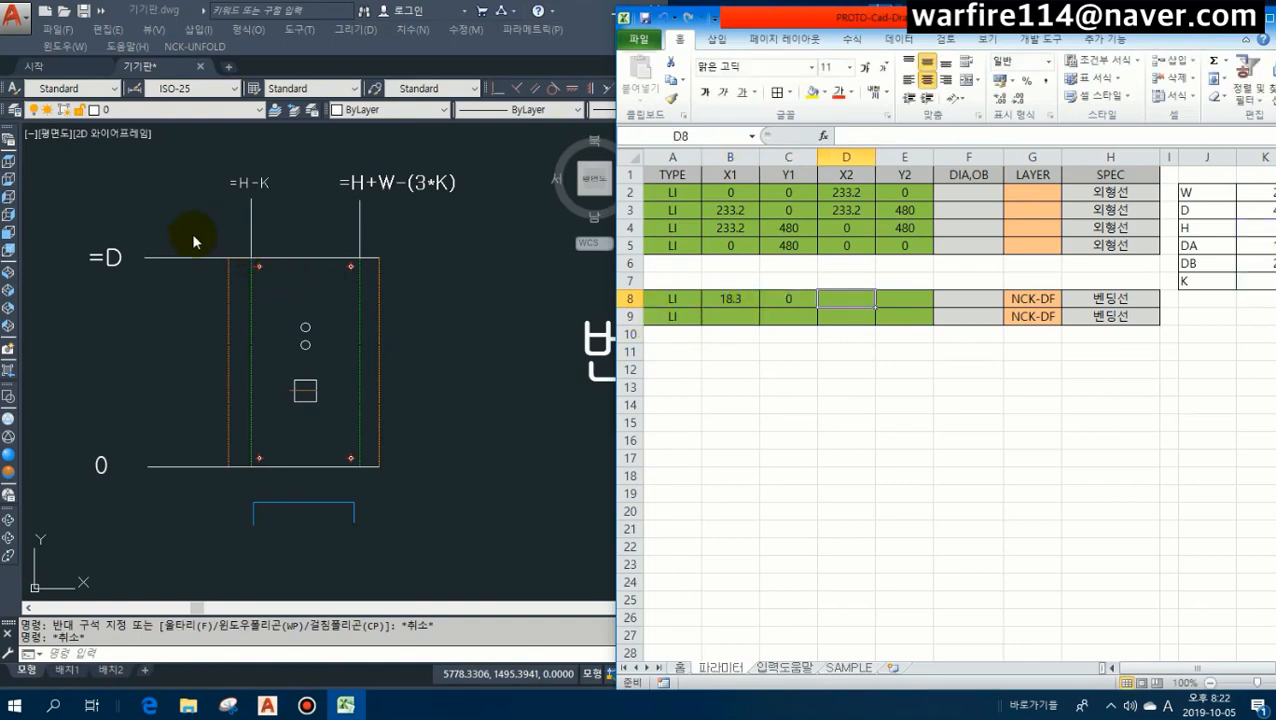
Complete the first bending line's end point in row 8: X2 referencing its X1 cell and Y2 as =D.
type("=")
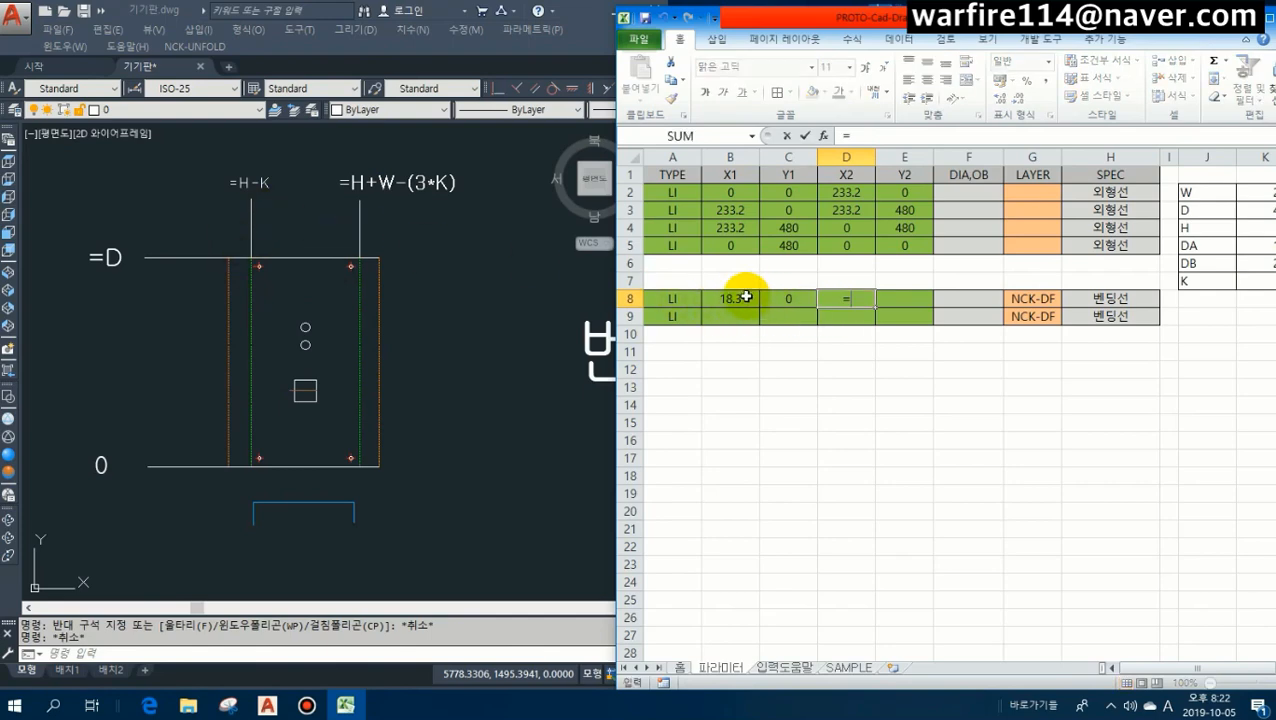
left_click(745, 296)
key("Tab")
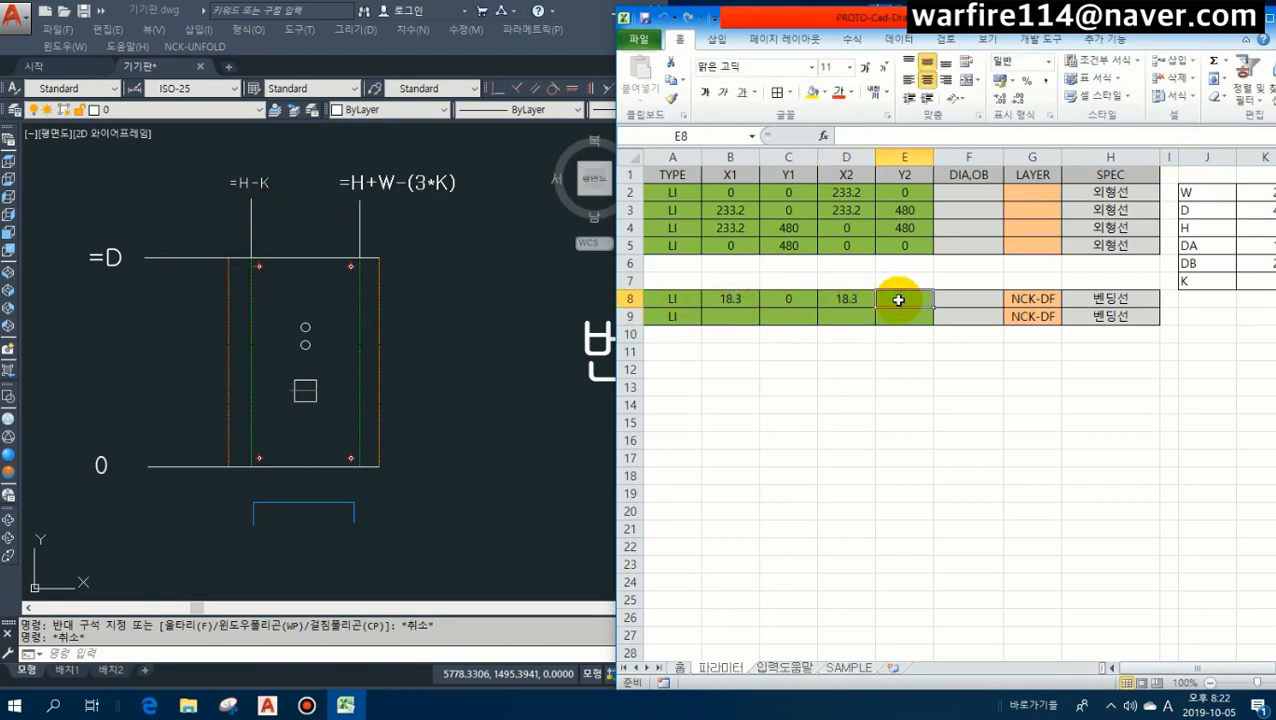
type("=d")
key("Return")
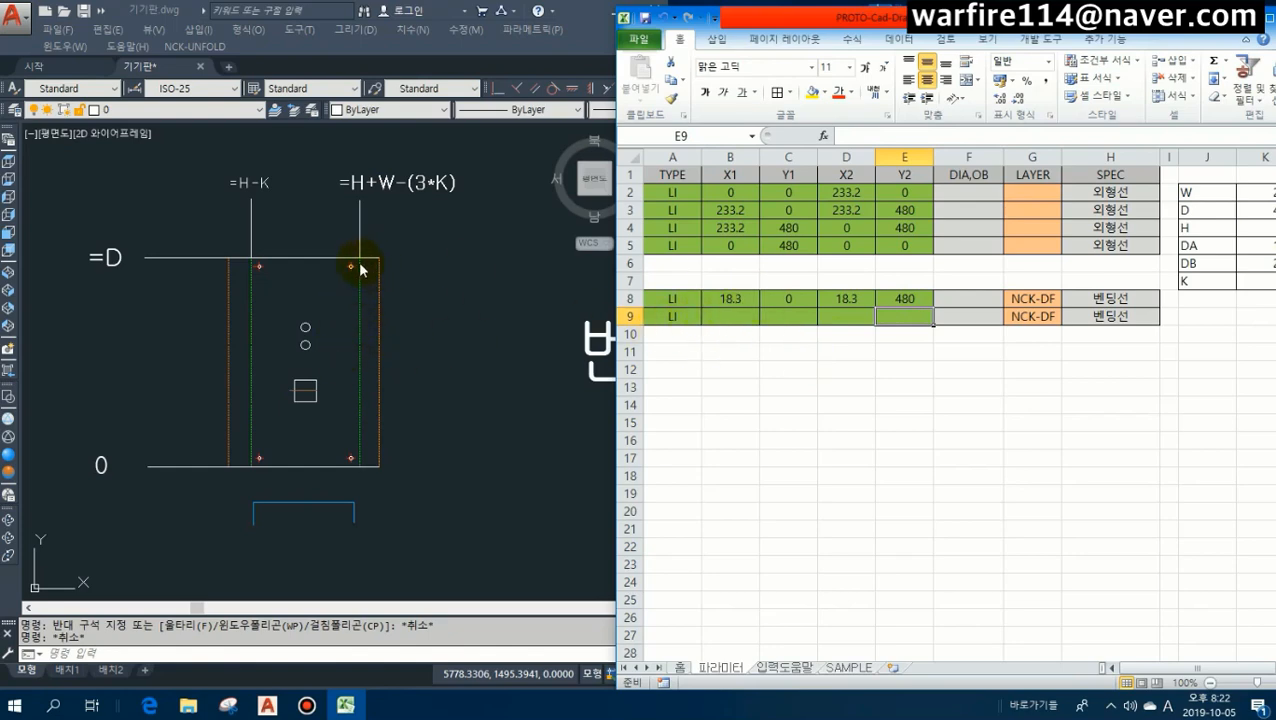
Copy the first bending line's Y1 and Y2 values from row 8 down into row 9.
left_click(788, 298)
key("ctrl+c")
left_click(790, 316)
key("ctrl+v")
left_click(905, 299)
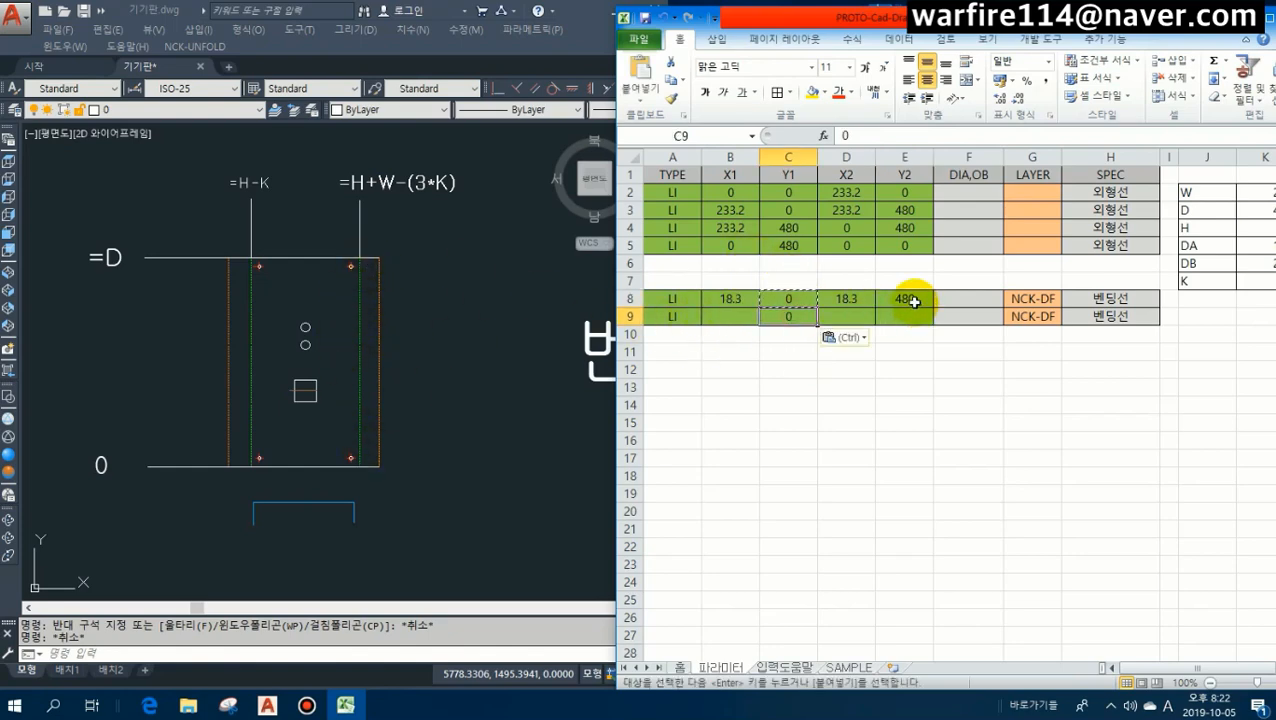
left_click(914, 317)
key("ctrl+d")
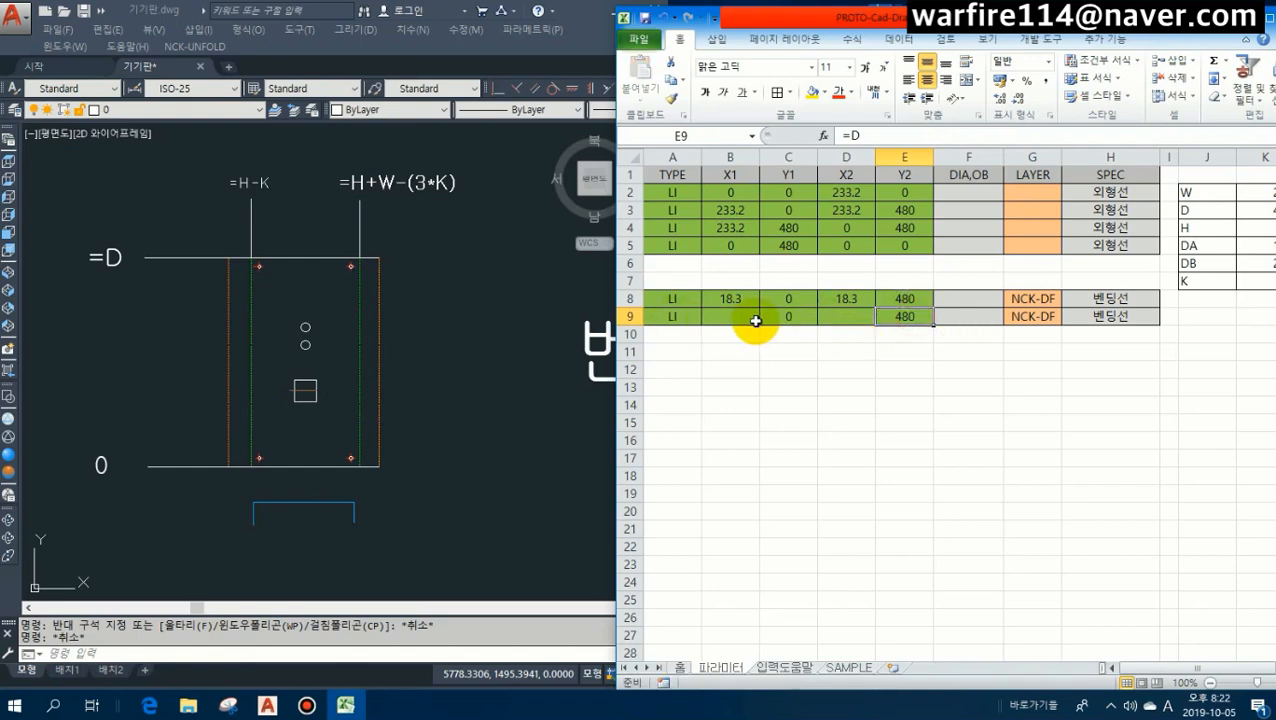
Copy the formula text =H+W-(3*K) from the 벤딩선 diagram into the X1 cell of row 9.
left_click(384, 187)
double_click(384, 187)
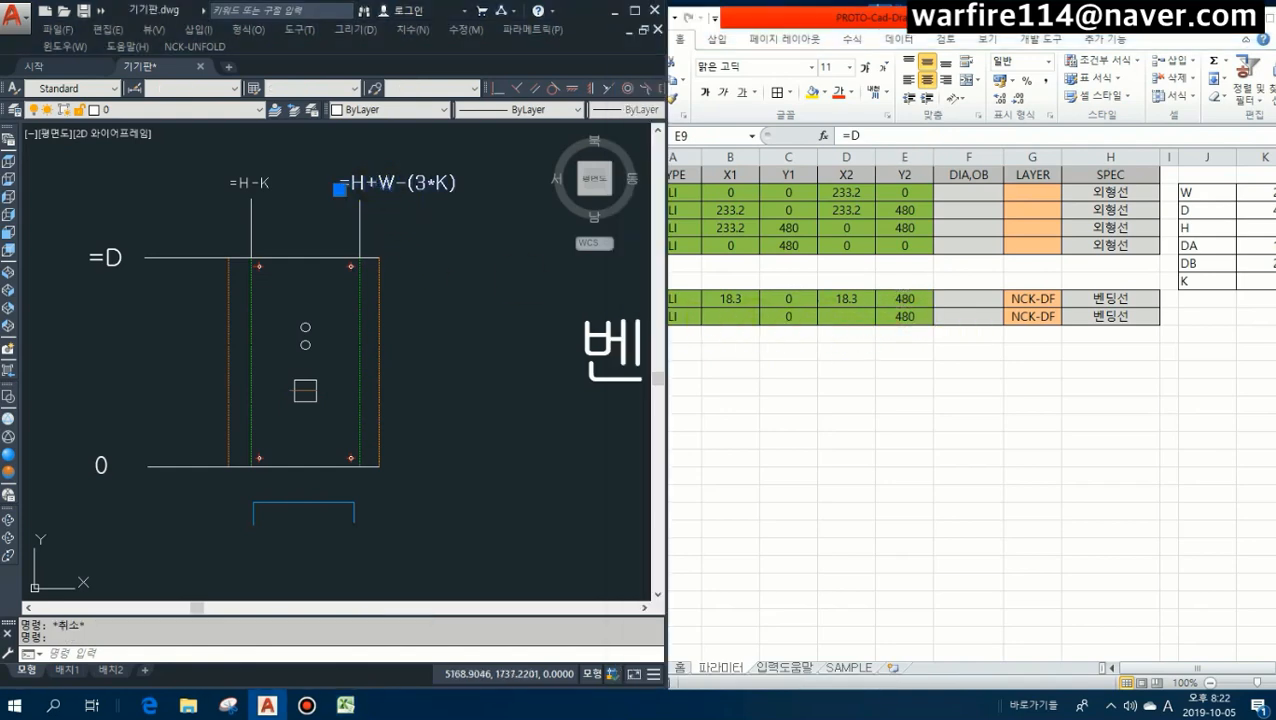
double_click(740, 318)
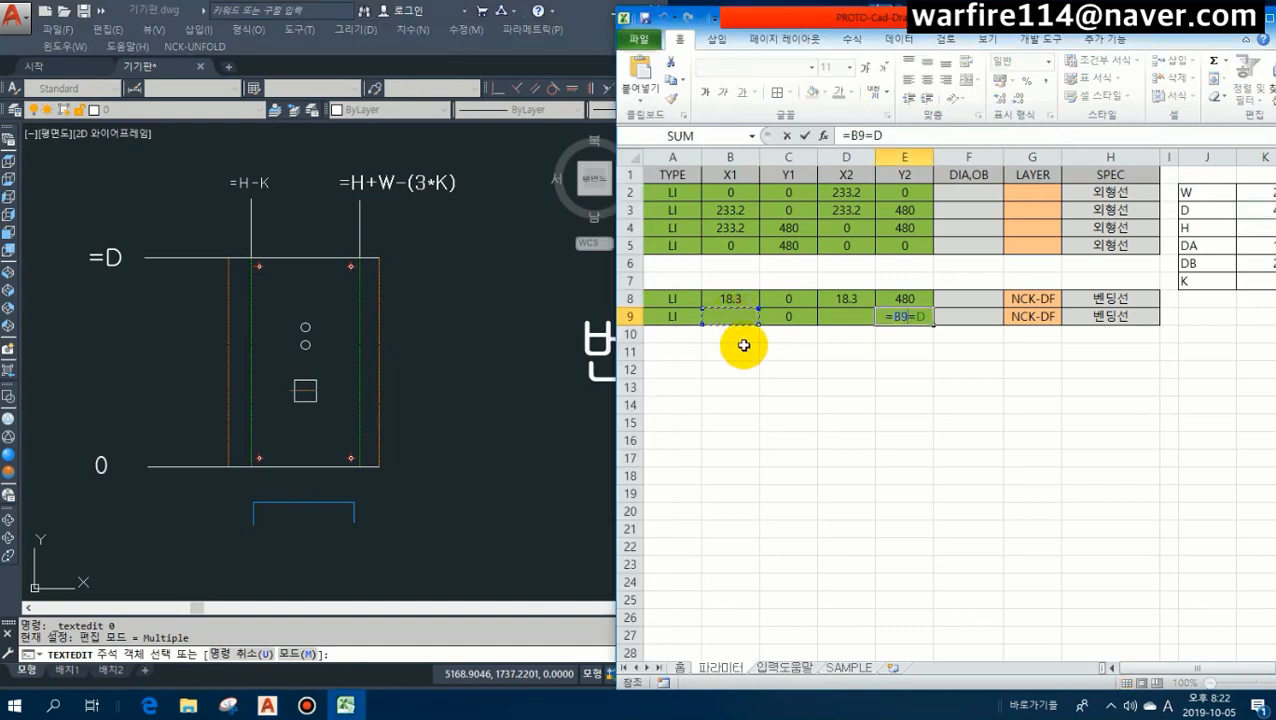
key("Escape")
left_click(724, 320)
double_click(724, 320)
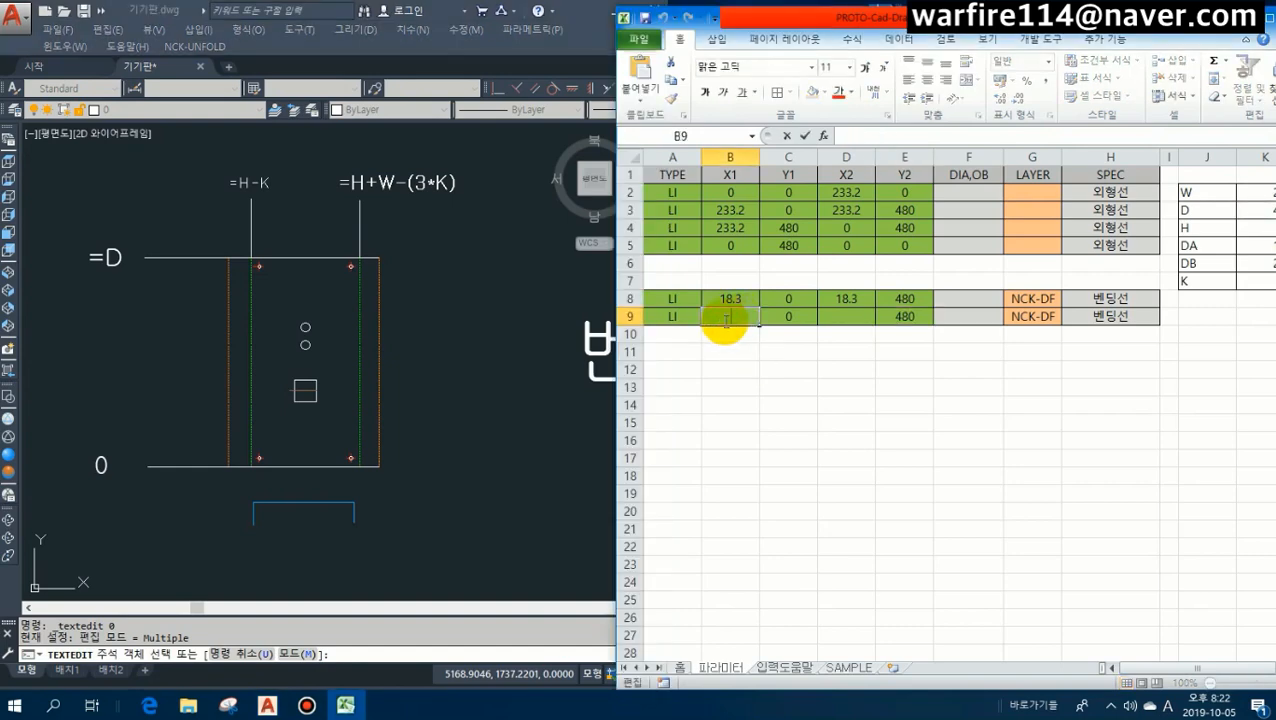
key("ctrl+v")
key("Return")
left_click(724, 320)
Make the X2 cell of row 9 reference the same row's X1 cell.
left_click(845, 320)
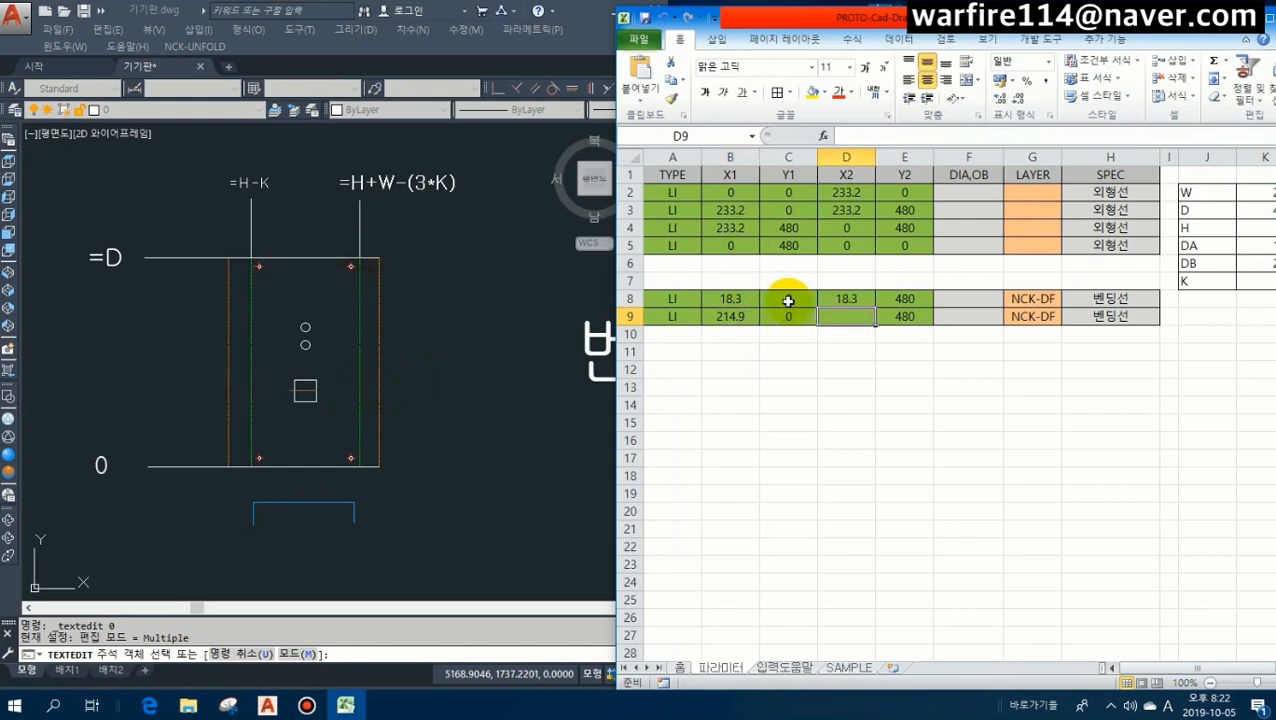
type("=")
key("Return")
left_click(783, 369)
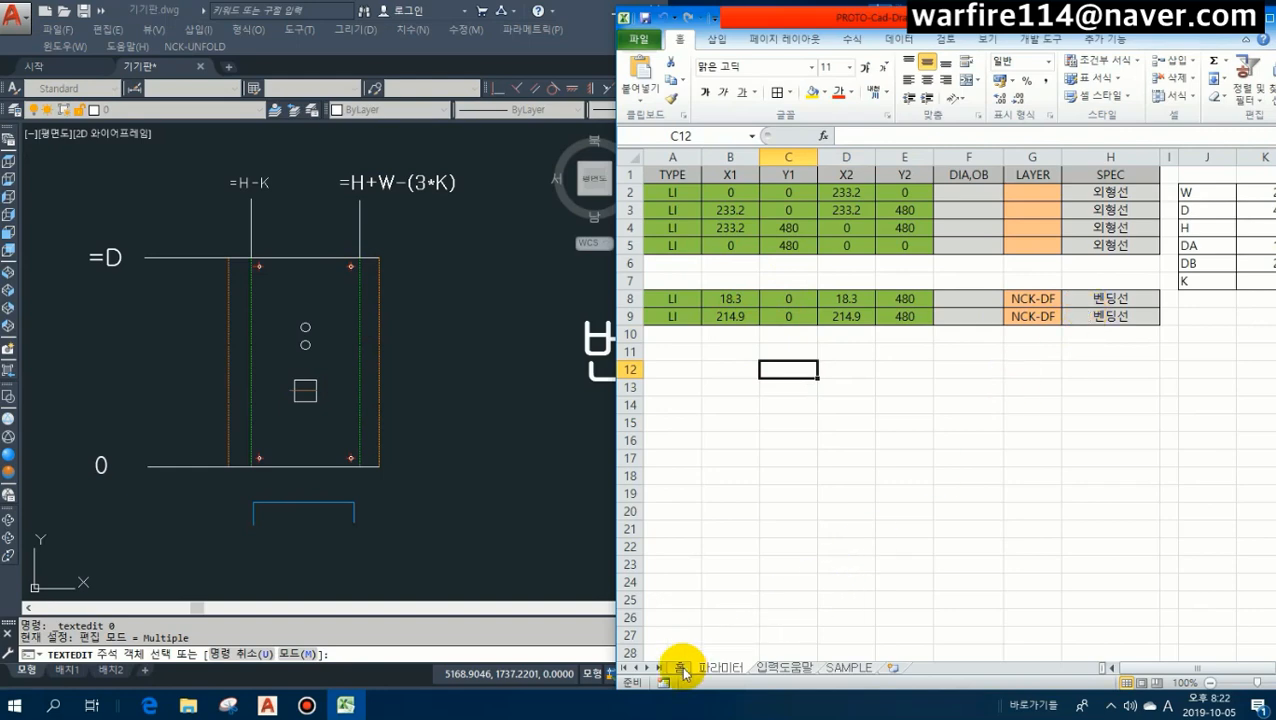
Run 그리기 from the 홈 sheet and place the generated plate beside the 벤딩선 label in AutoCAD.
left_click(428, 428)
key("Escape")
scroll(428, 289, "down", 5)
mouse_move(428, 289)
middle_mouse_down()
mouse_move(420, 335)
mouse_move(188, 338)
middle_mouse_up()
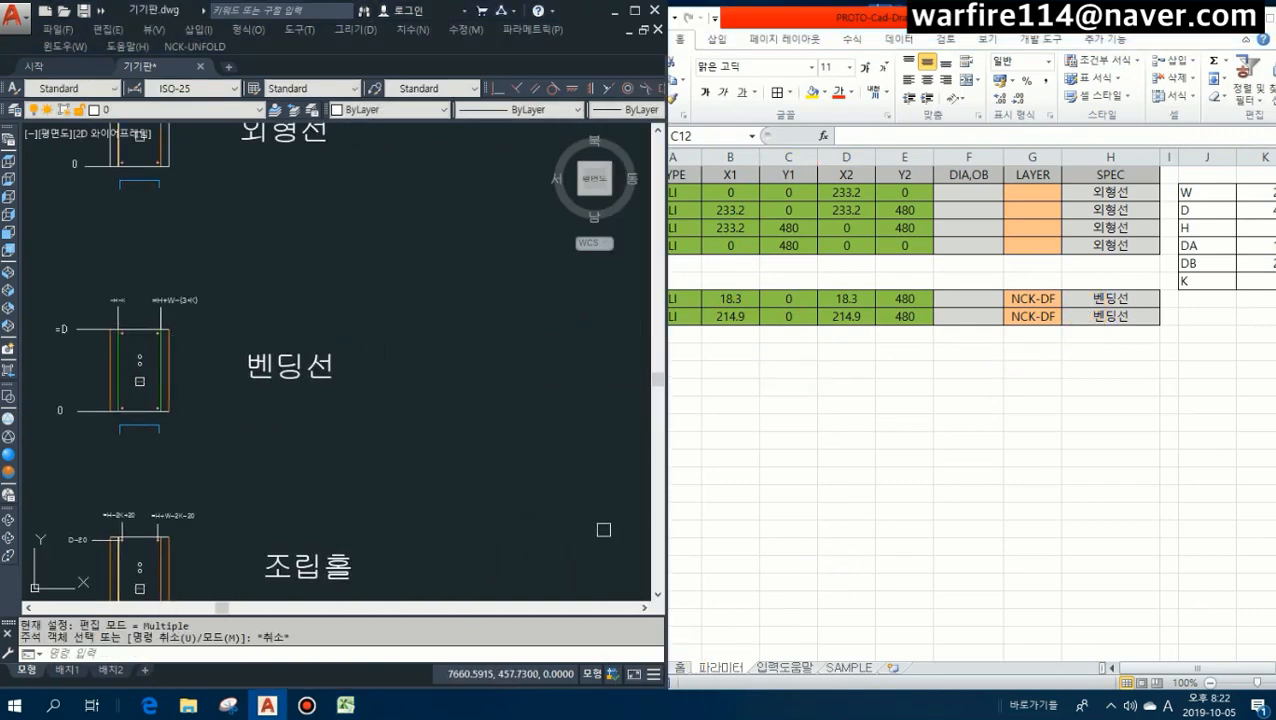
left_click(683, 657)
left_click(679, 665)
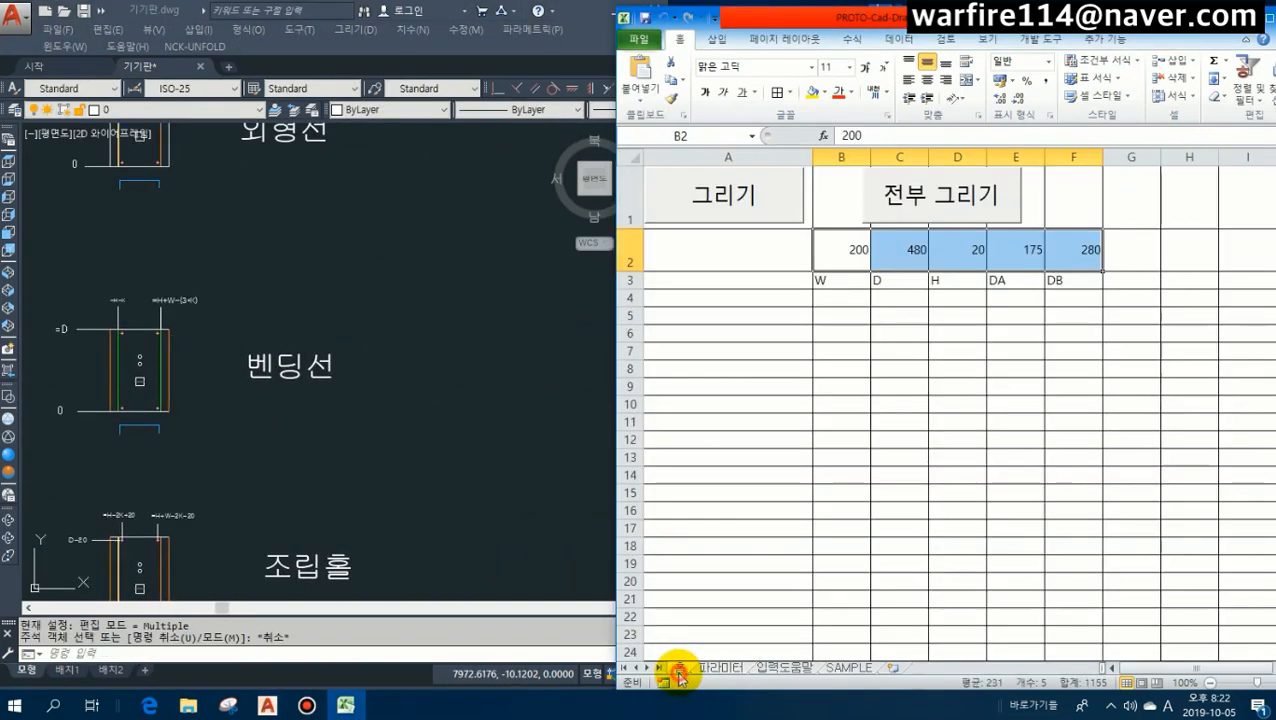
left_click(727, 196)
left_click(464, 367)
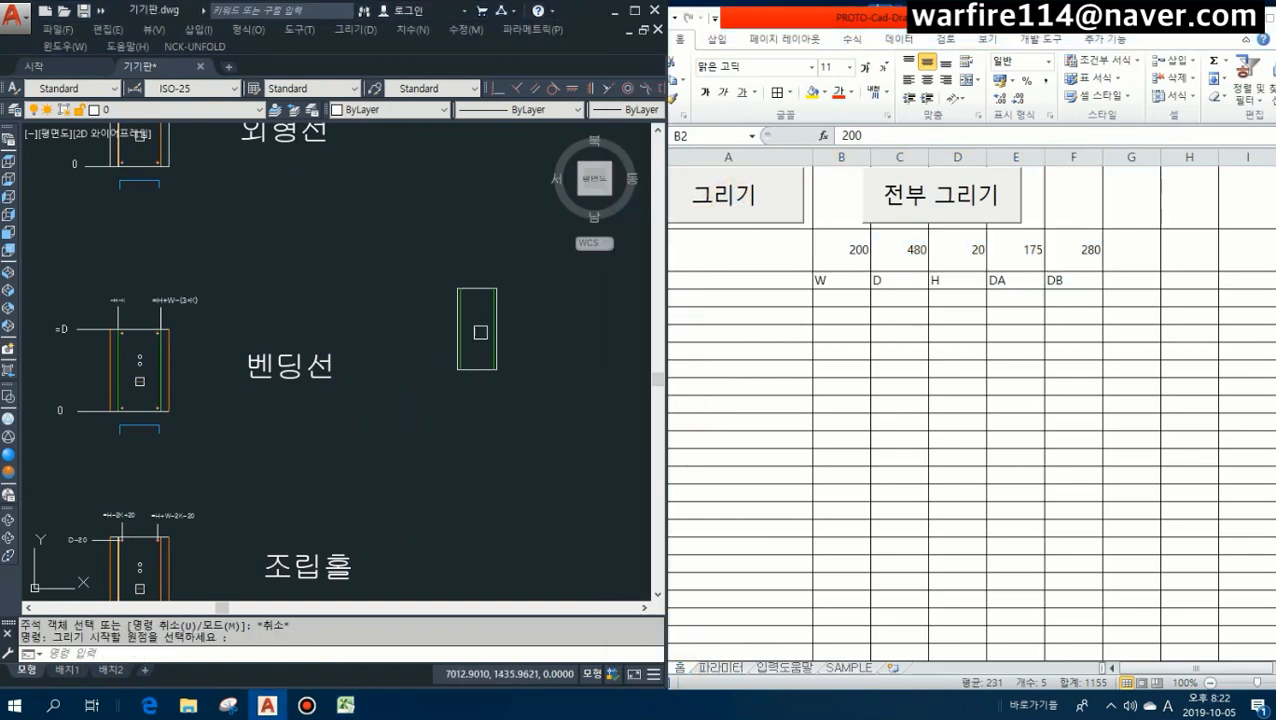
Add a linear dimension above the plate from its left edge to the left bending line.
scroll(481, 332, "up", 3)
middle_click_drag(539, 356, 327, 342)
key("Escape")
scroll(240, 274, "up", 3)
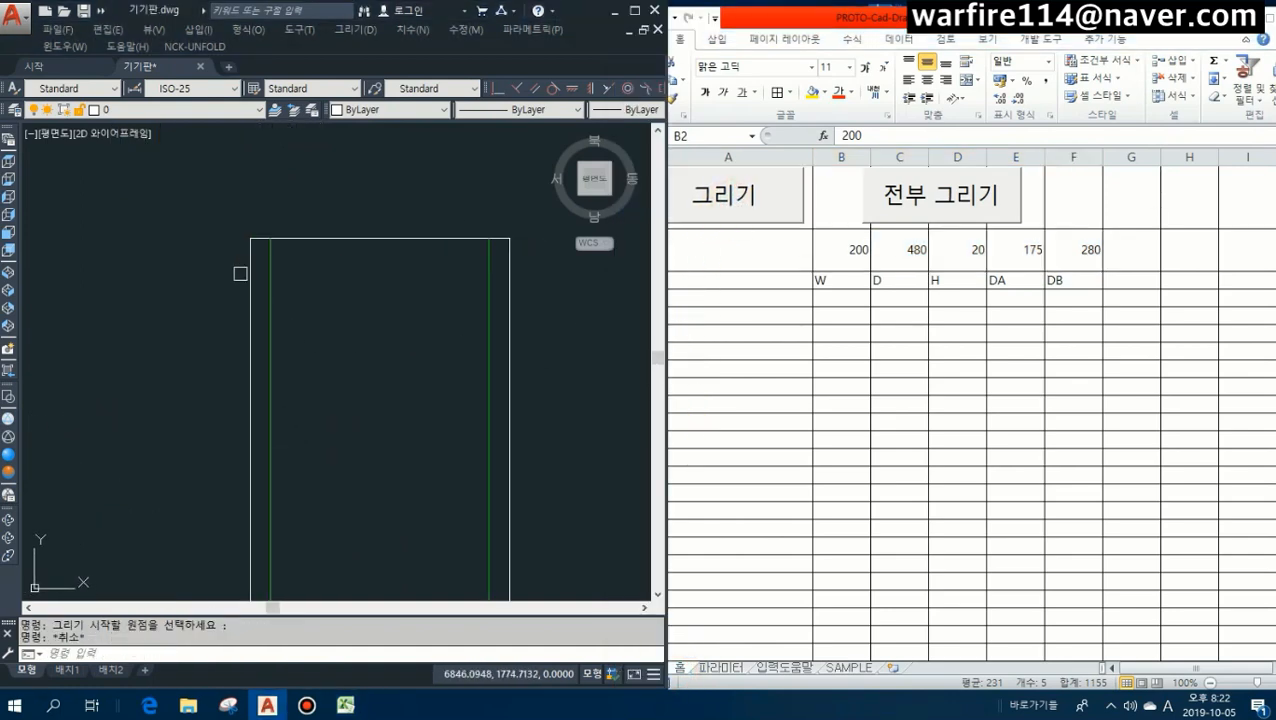
type("dli")
key("space")
left_click(251, 251)
left_click(268, 245)
left_click(262, 200)
key("Escape")
scroll(327, 253, "down", 3)
scroll(321, 199, "up", 3)
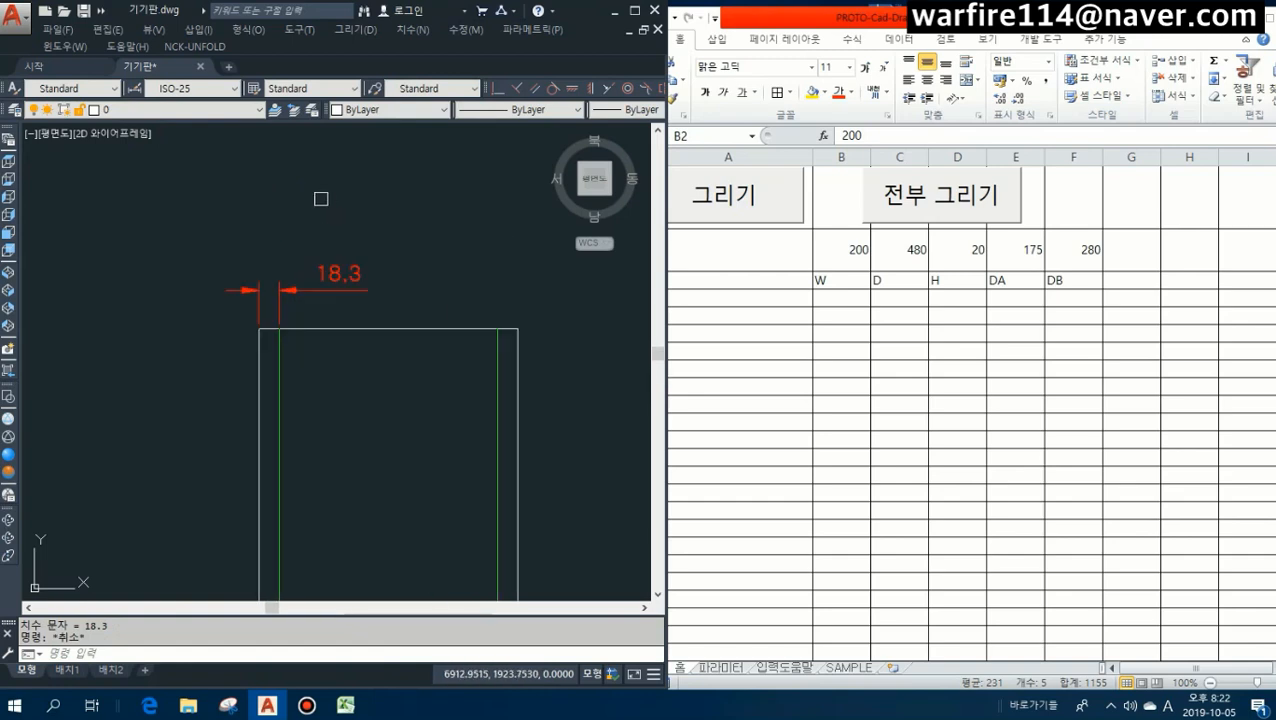
Measure the gap from the right bending line to the plate's right edge with a linear dimension above the plate.
scroll(383, 256, "down", 8)
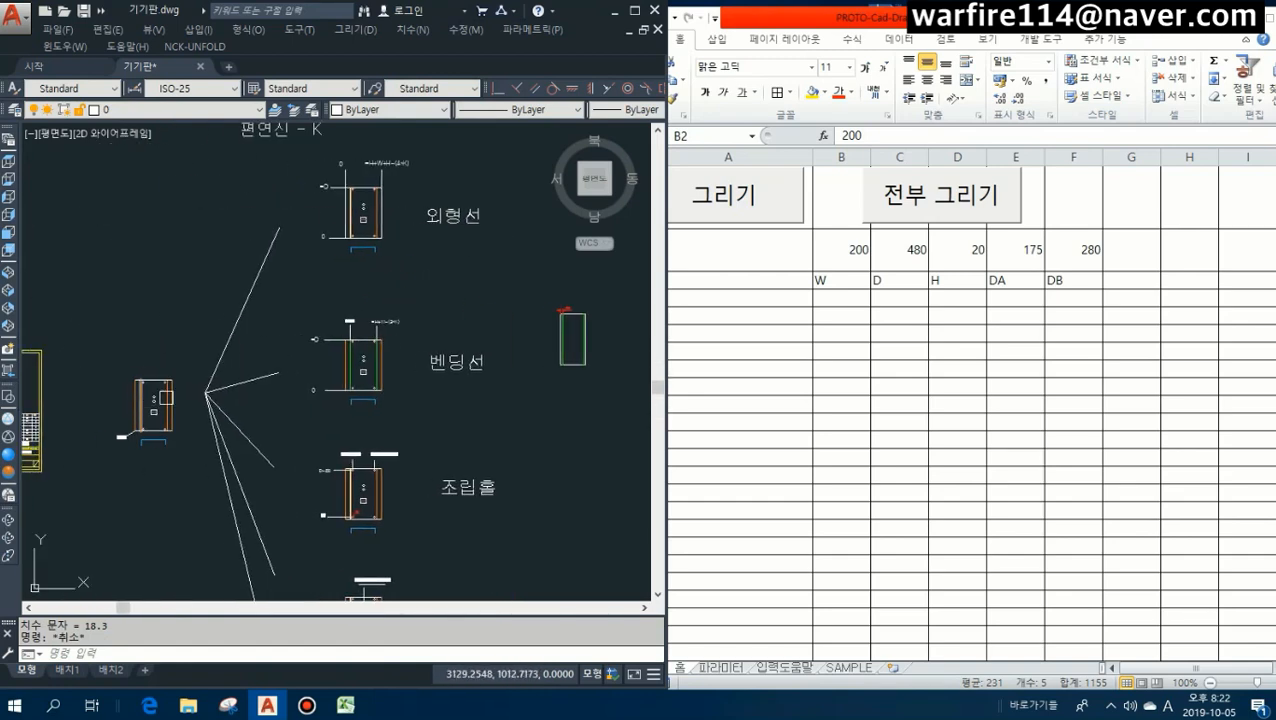
scroll(569, 336, "up", 5)
middle_click_drag(535, 390, 387, 406)
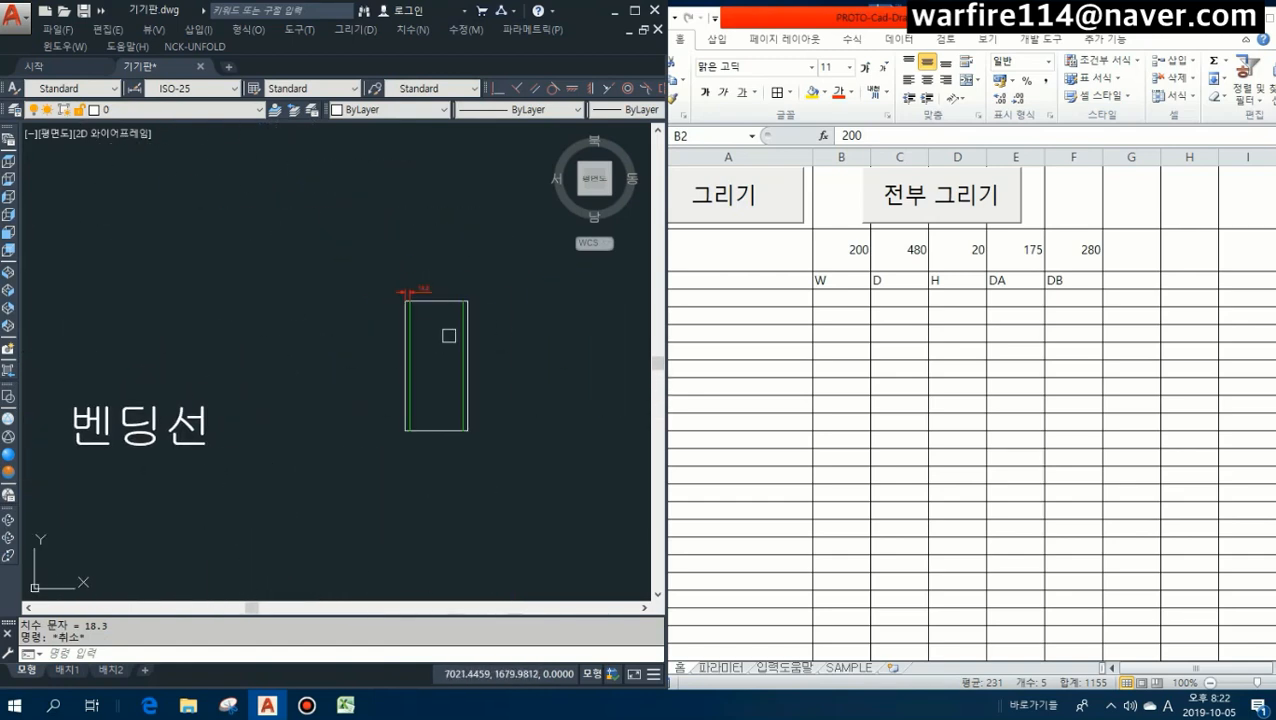
scroll(466, 290, "up", 4)
type("dli")
key("space")
left_click(466, 329)
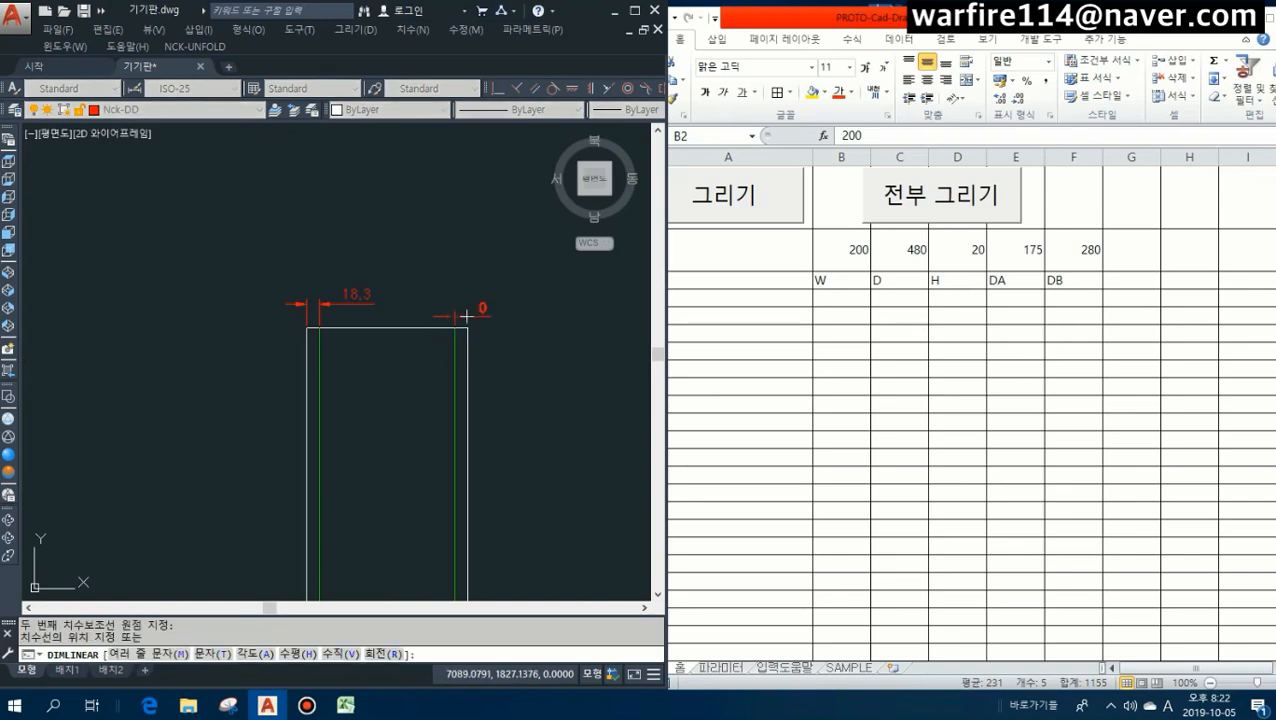
scroll(461, 300, "down", 3)
key("Escape")
key("Escape")
Erase the generated plate together with its check dimensions beside the 벤딩선 label.
type("e")
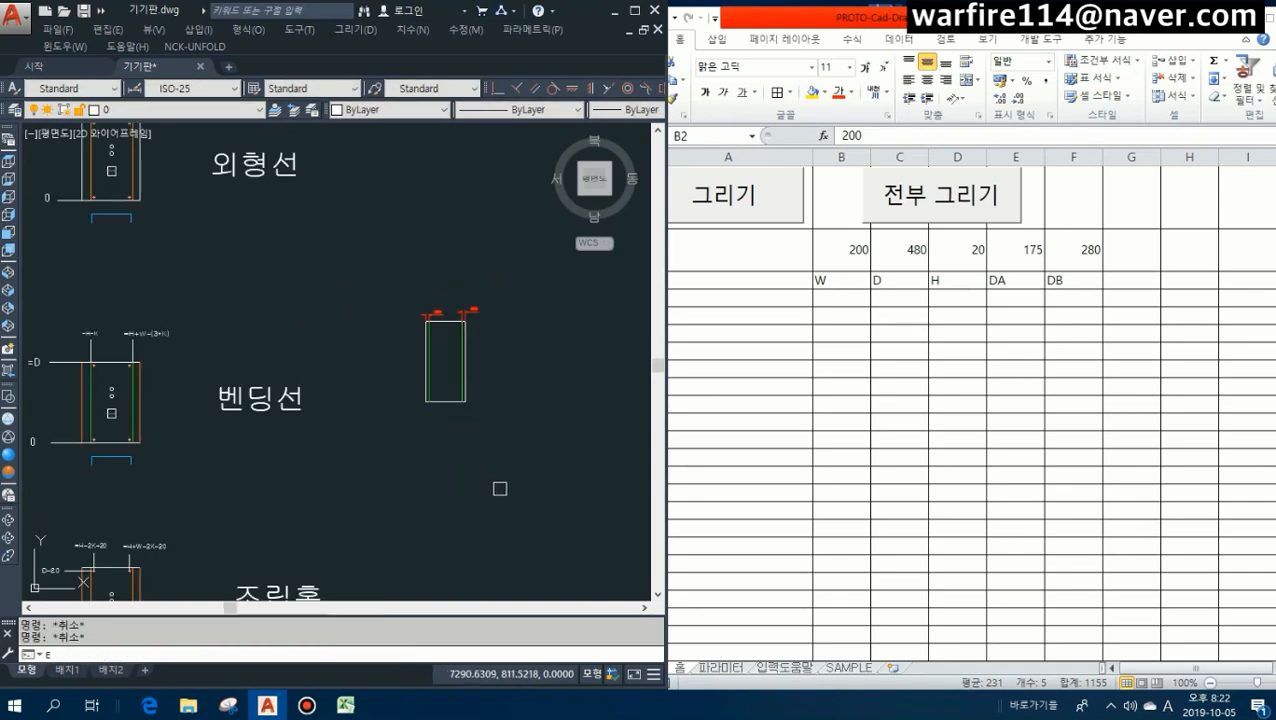
key("space")
left_click(403, 273)
left_click(500, 427)
key("Escape")
Duplicate the two 벤딩선 rows 8 and 9 of the 파라미터 sheet into rows 12 and 13.
scroll(118, 580, "down", 2)
middle_click_drag(118, 580, 368, 332)
scroll(358, 330, "up", 6)
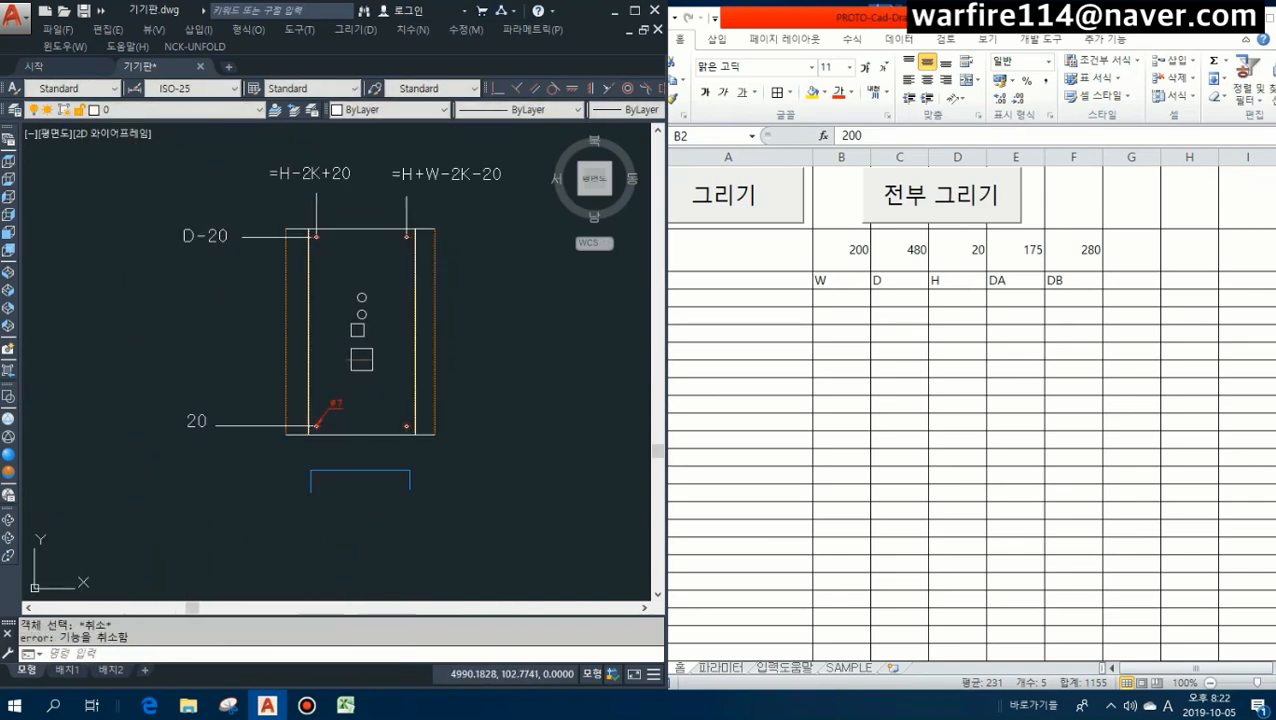
left_click(852, 435)
left_click(722, 666)
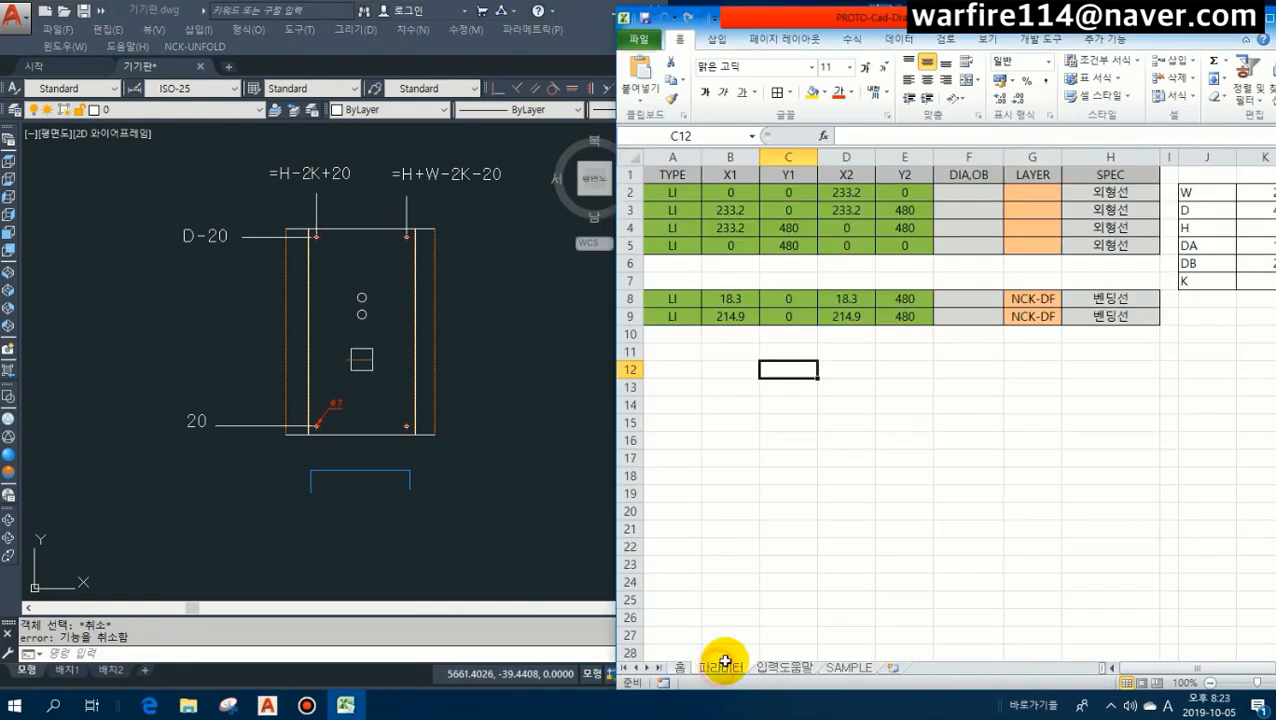
key("Down")
key("Down")
key("Down")
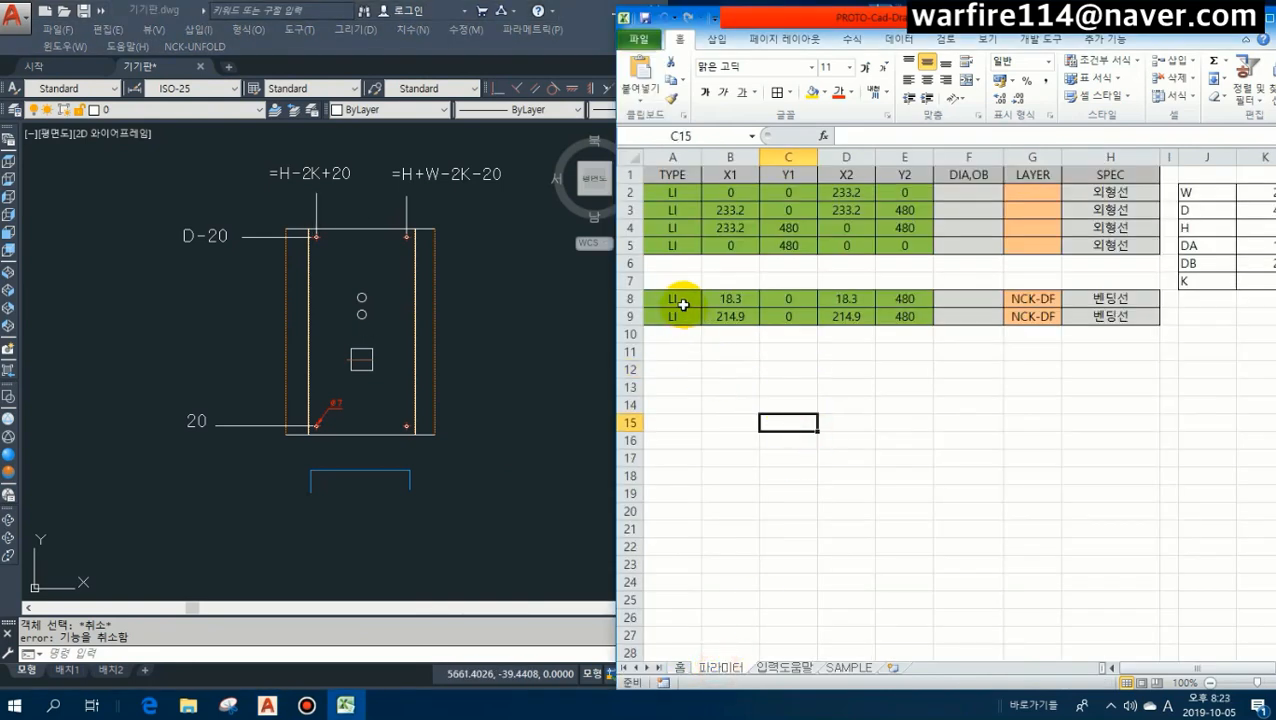
left_click_drag(683, 305, 1085, 318)
key("ctrl+c")
left_click(686, 371)
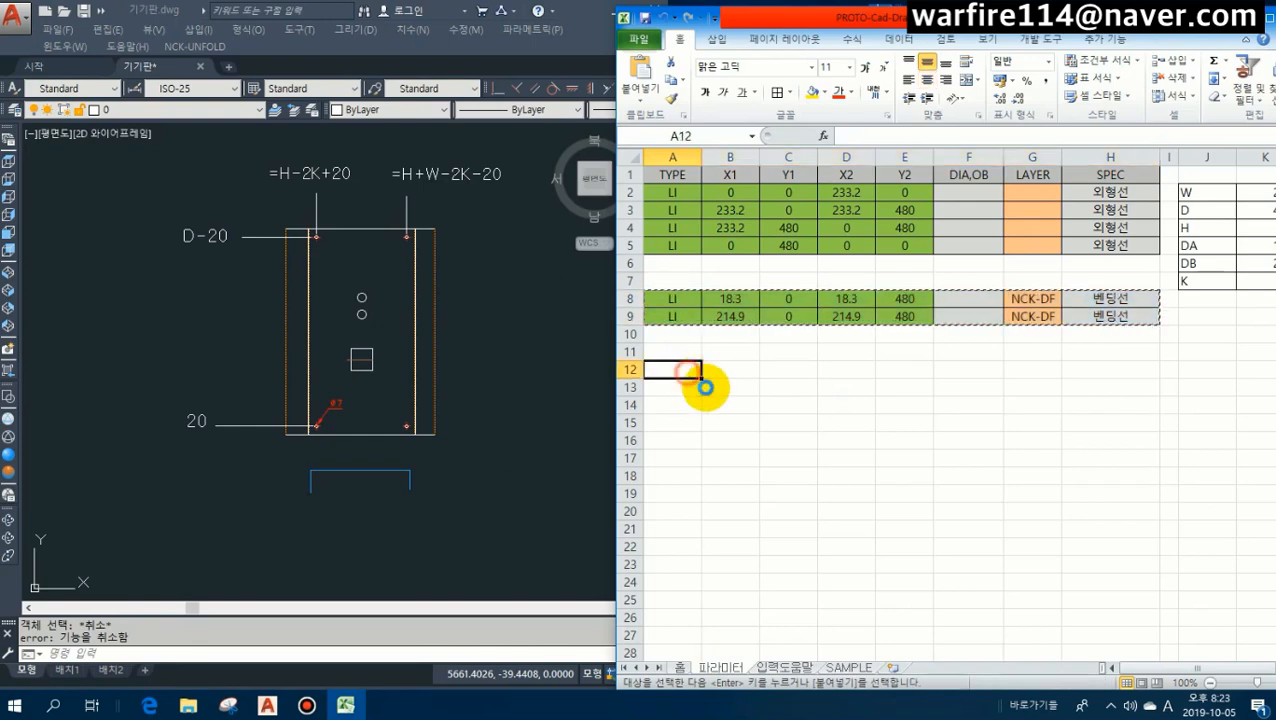
key("ctrl+v")
Copy rows 12 and 13 from TYPE through SPEC into rows 14 and 15.
left_click(1080, 372)
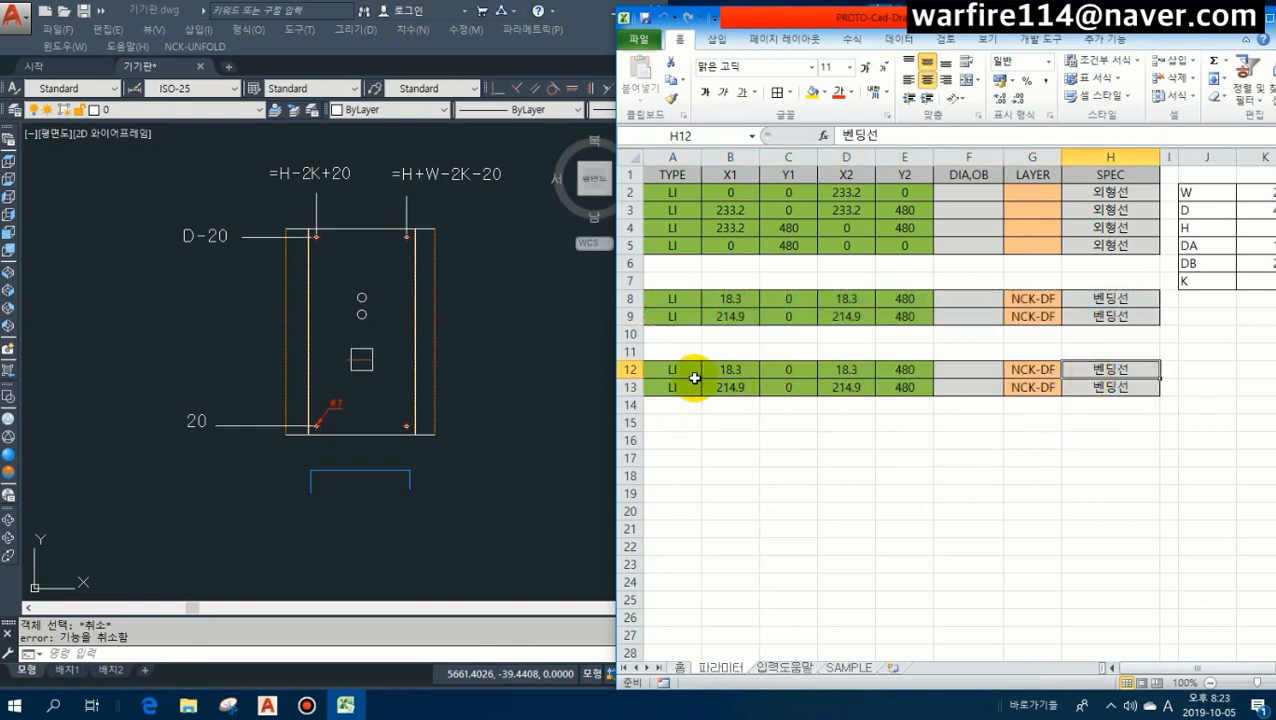
left_click_drag(694, 378, 1097, 384)
key("ctrl+c")
left_click(683, 406)
key("ctrl+v")
Set the SPEC cells of rows 12 to 15 to 조립홀.
left_click(1090, 371)
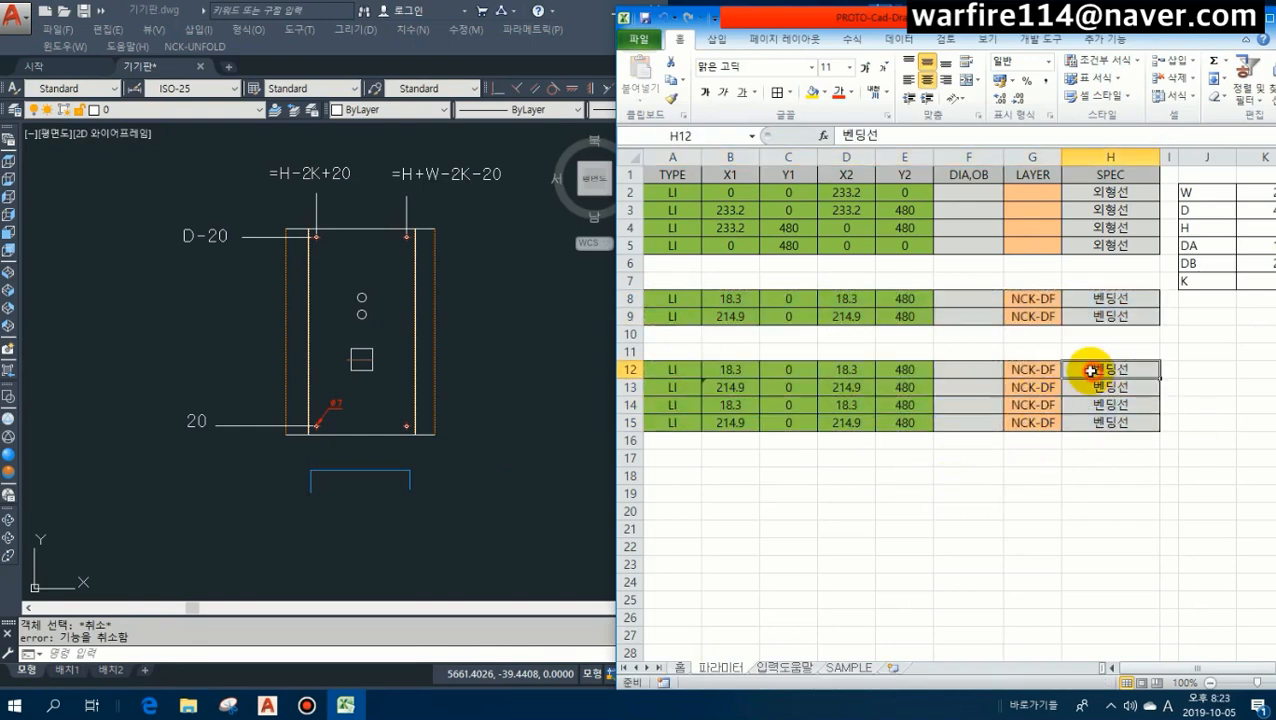
type("조리")
key("ctrl+Return")
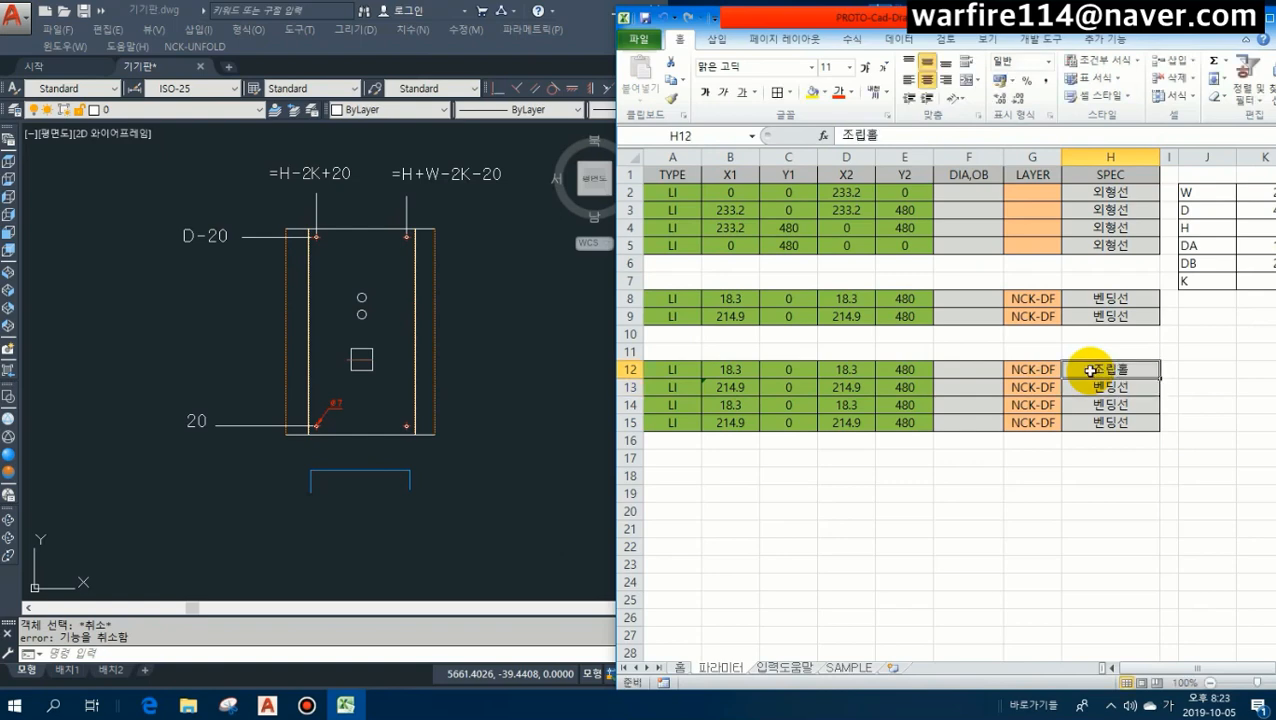
key("ctrl+c")
key("Down")
key("ctrl+v")
key("Down")
key("ctrl+v")
key("ctrl+v")
Clear the LAYER cells and the TYPE through Y2 cells of the 조립홀 rows 12 to 15.
key("Left")
key("Up")
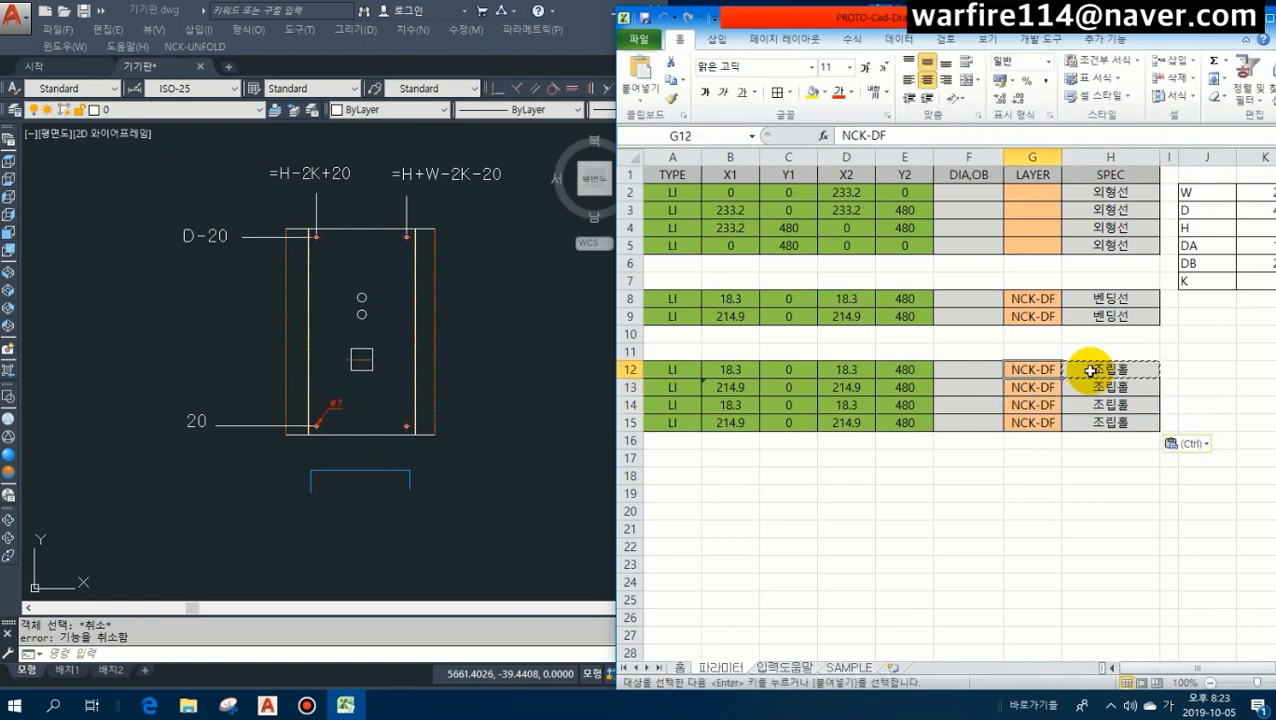
key("shift+Down")
key("shift+Down")
key("shift+Down")
key("Delete")
left_click(926, 474)
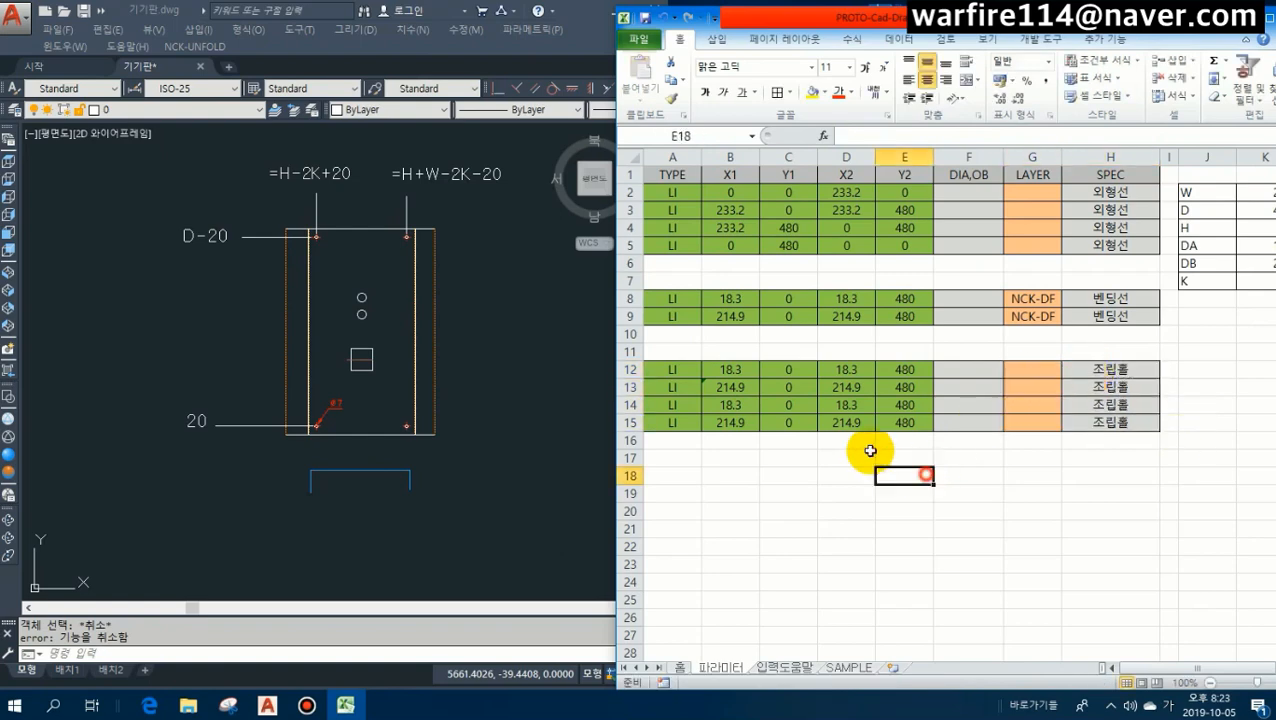
left_click_drag(672, 369, 906, 416)
key("Delete")
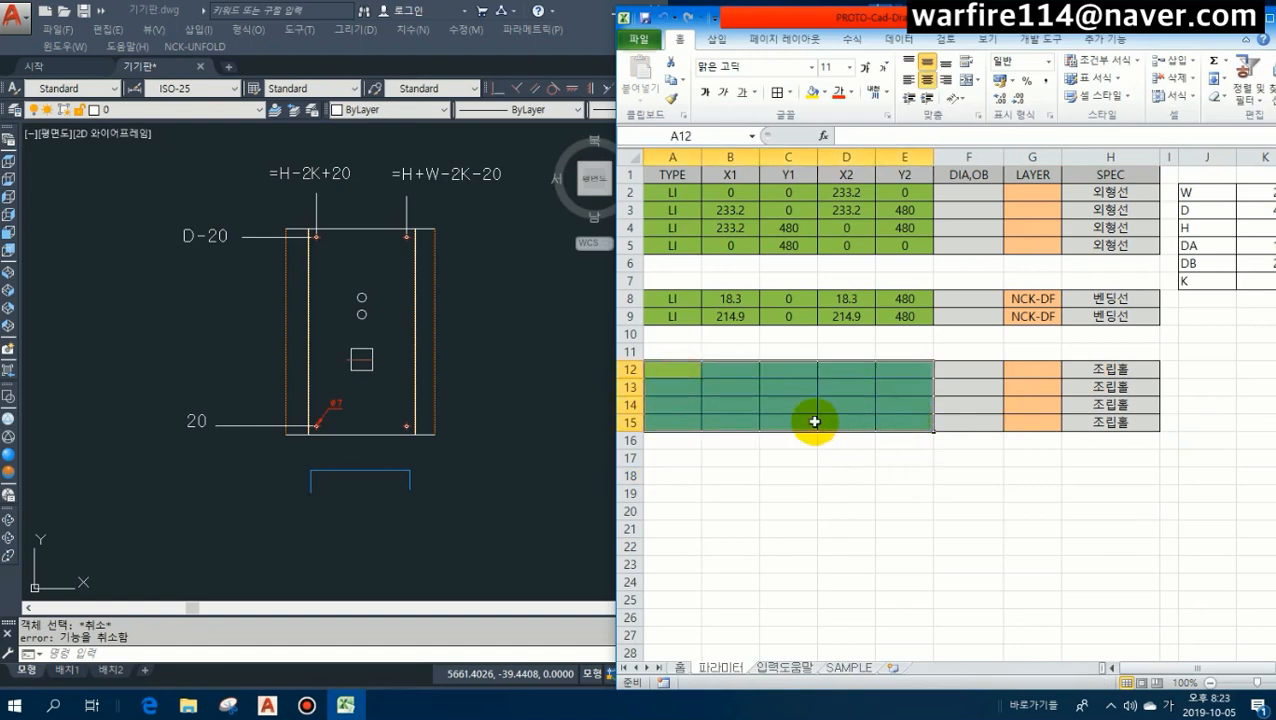
Check in the 입력도움말 sheet which values the RO type needs for X1, Y1 and DIA,OB.
left_click(698, 379)
left_click(776, 666)
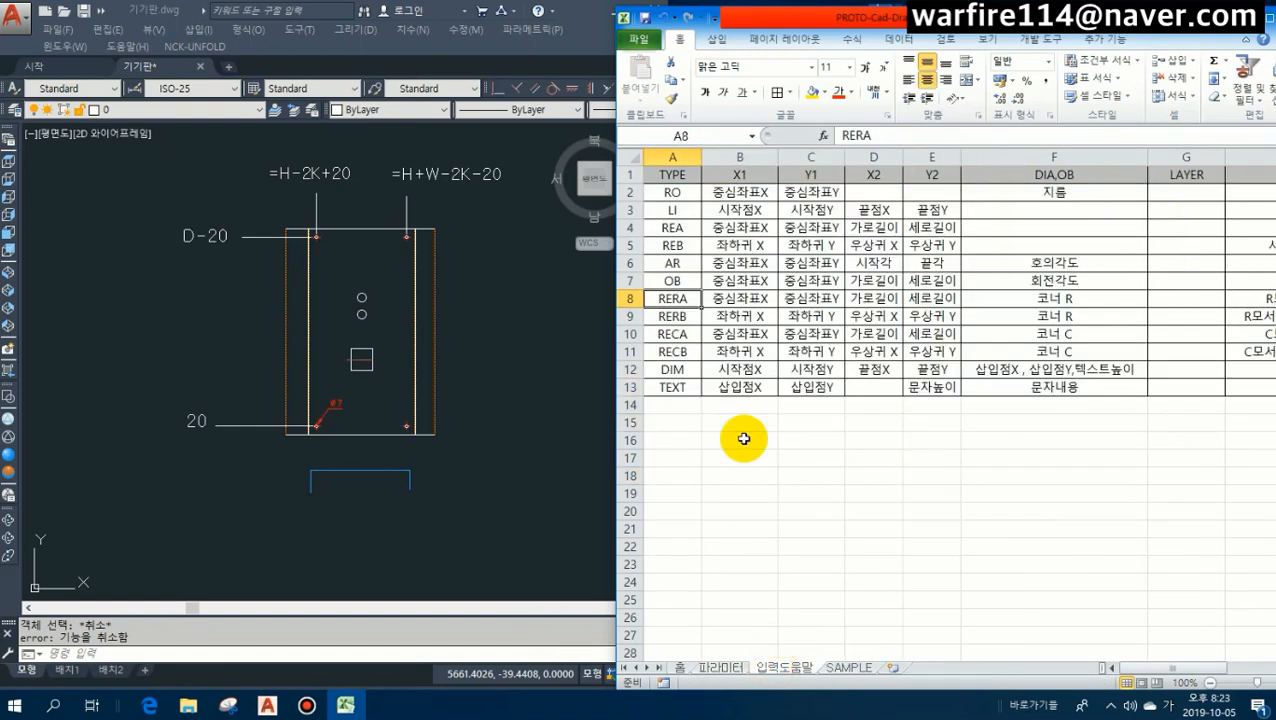
left_click(673, 194)
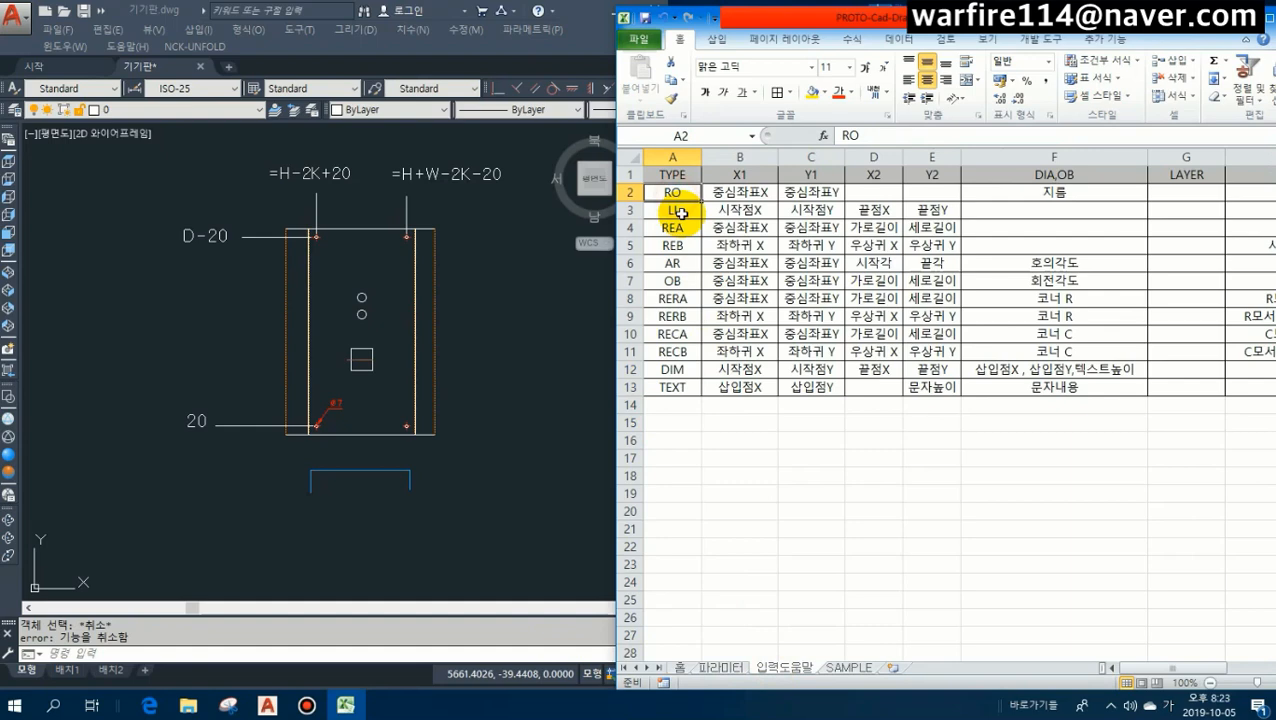
left_click(750, 190)
left_click(810, 192)
left_click(1043, 193)
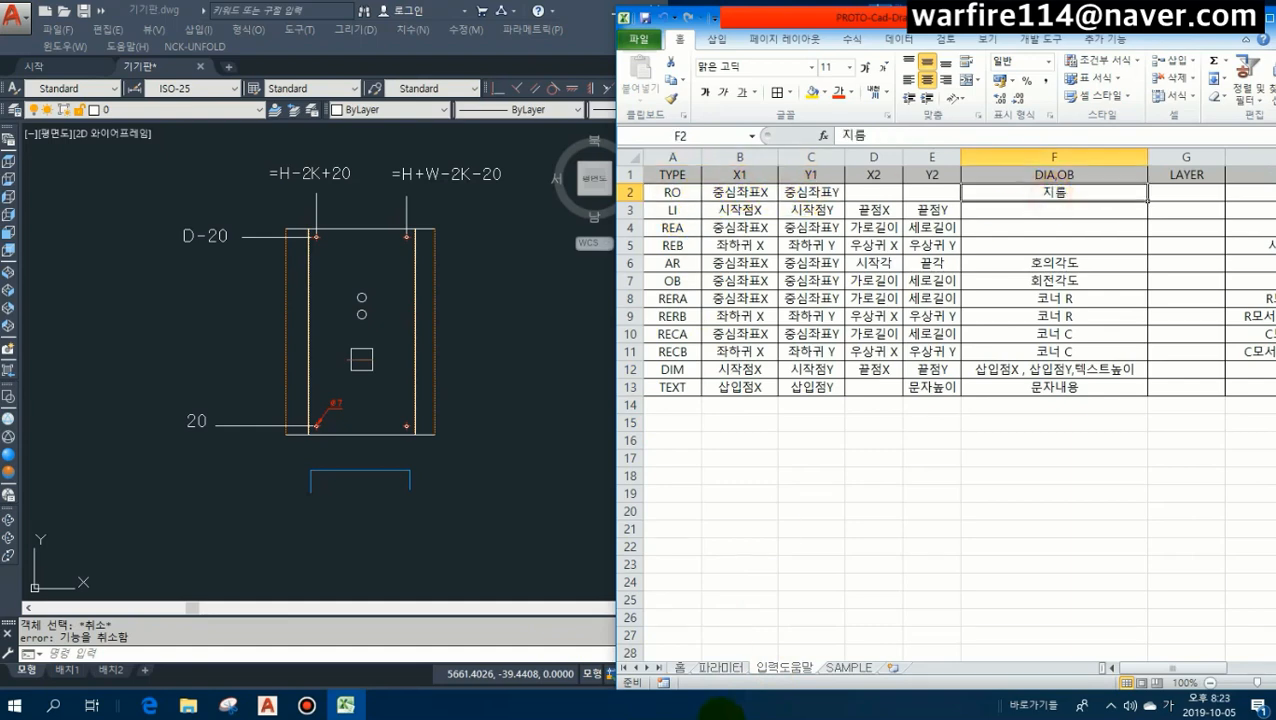
Enter RO as the TYPE and 7 as the DIA,OB value in row 12 of the 파라미터 sheet.
left_click(705, 665)
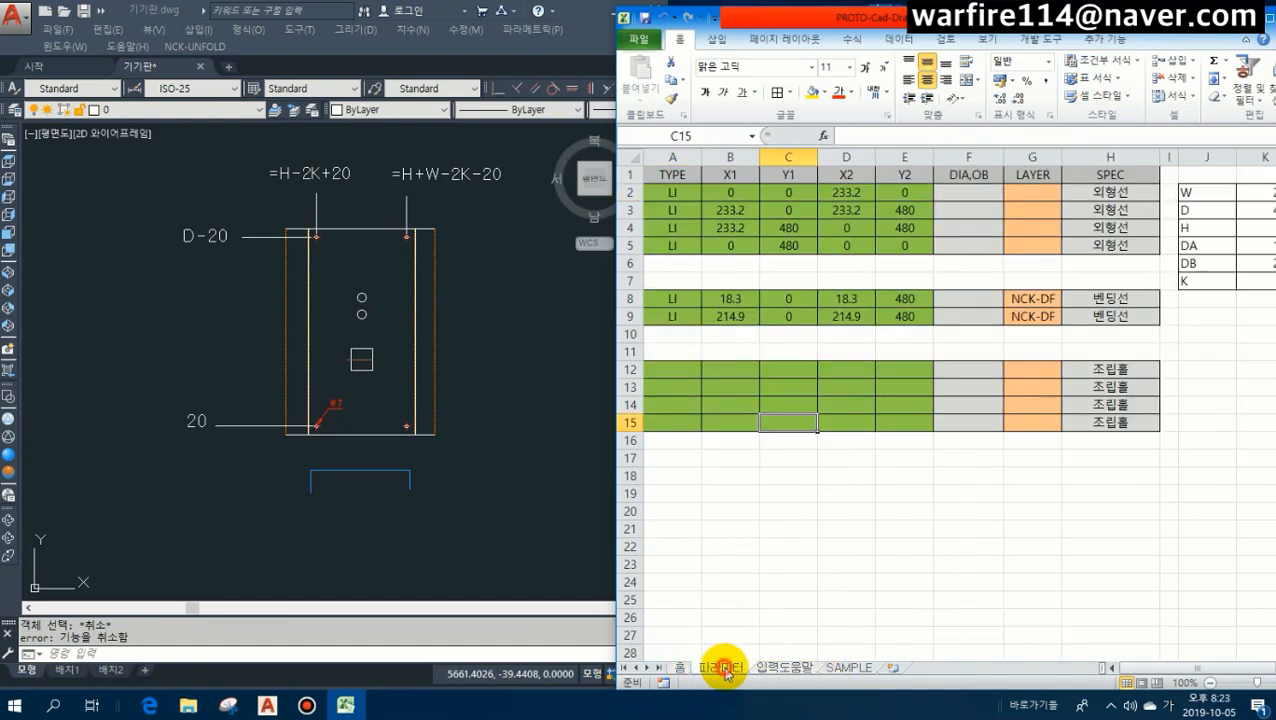
left_click(686, 366)
type("ㄱ")
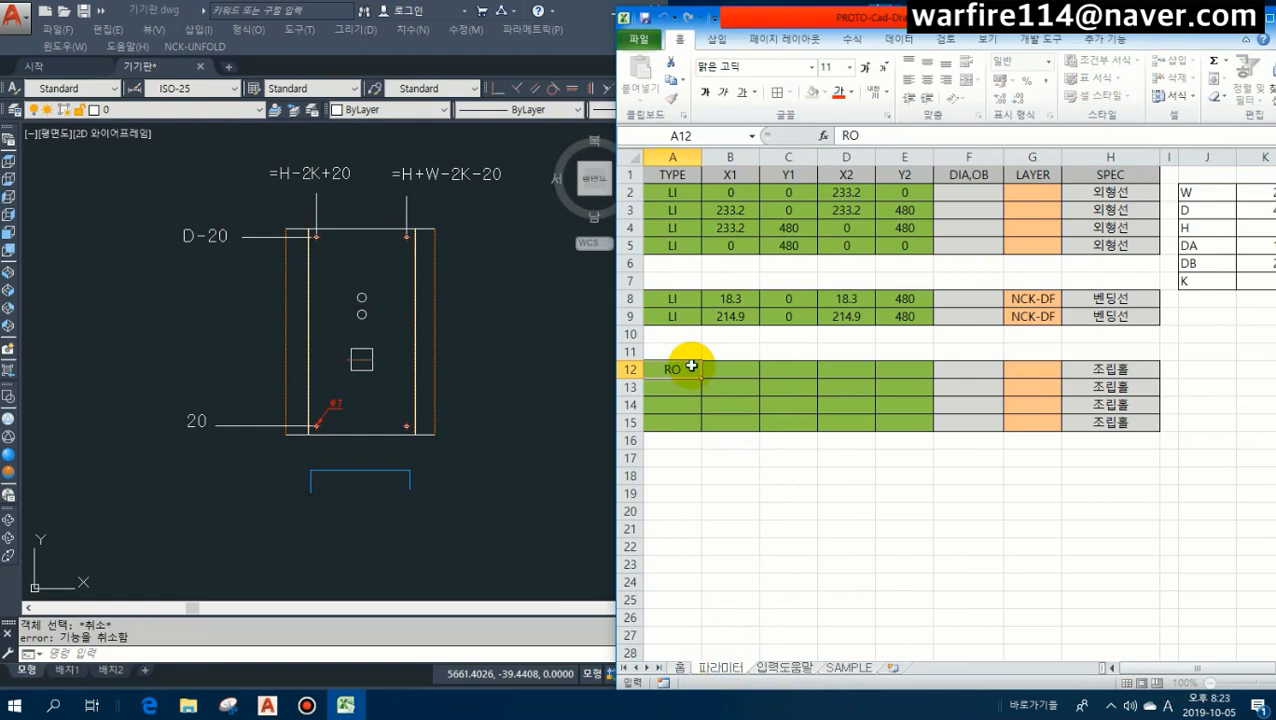
type("O")
key("Tab")
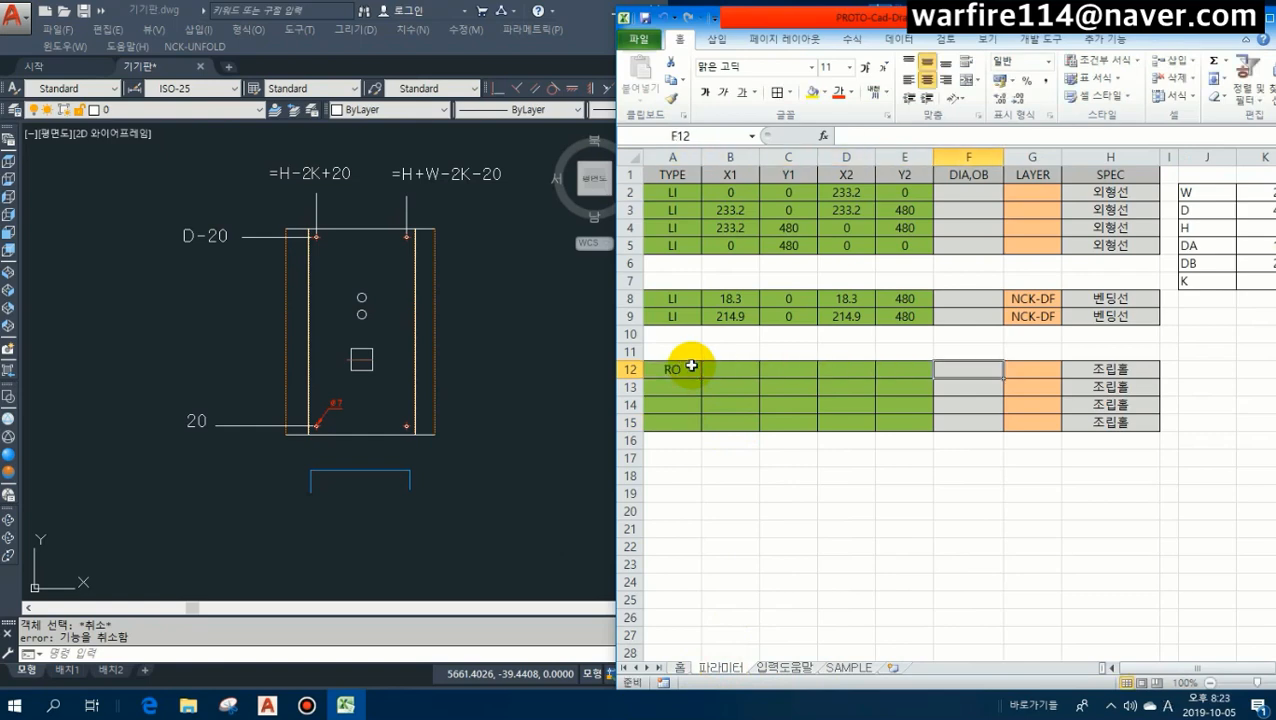
type("7")
key("Return")
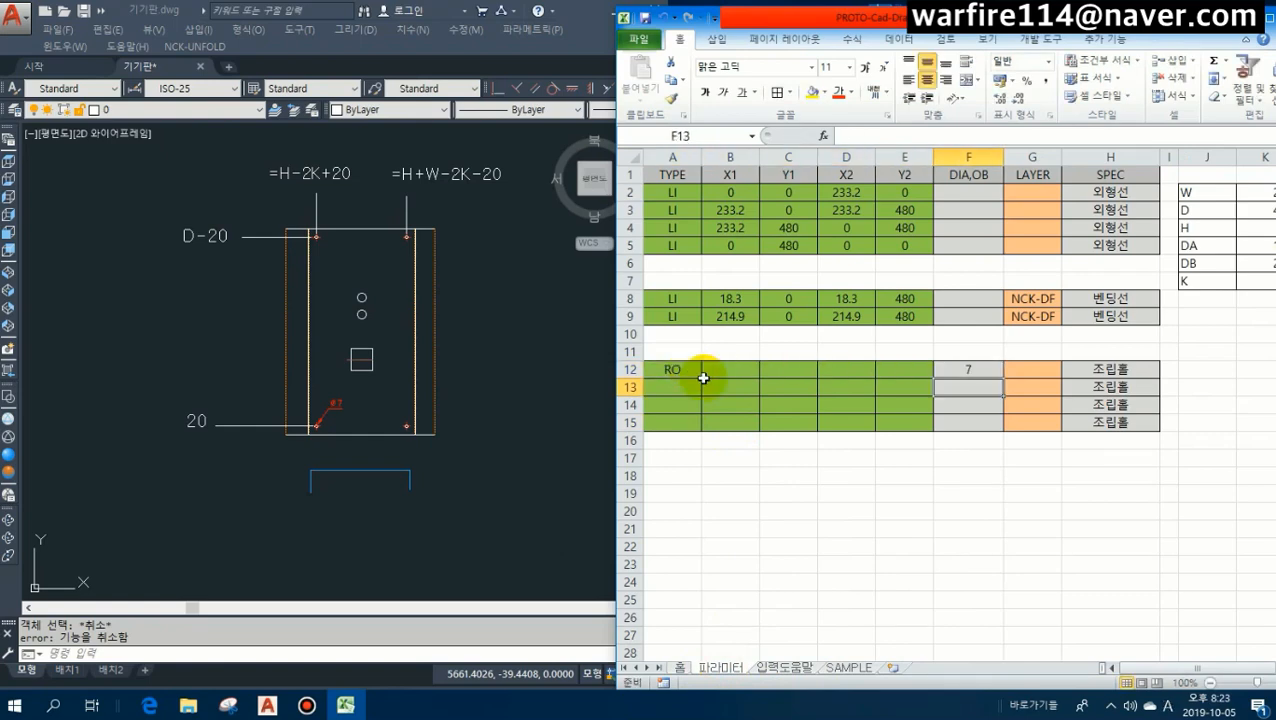
Copy the text =H-2K+20 from the 조립홀 diagram into row 12's X1 cell and correct it to =H-2*K+20.
left_click(450, 339)
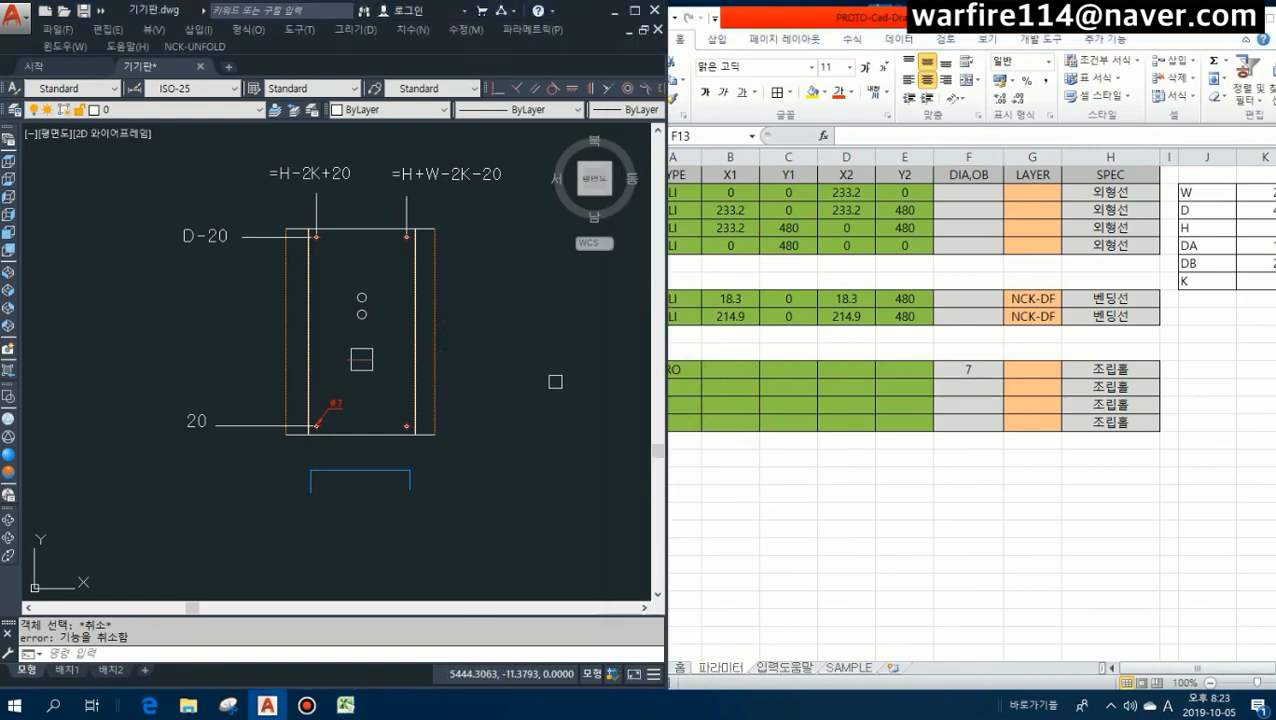
left_click(703, 456)
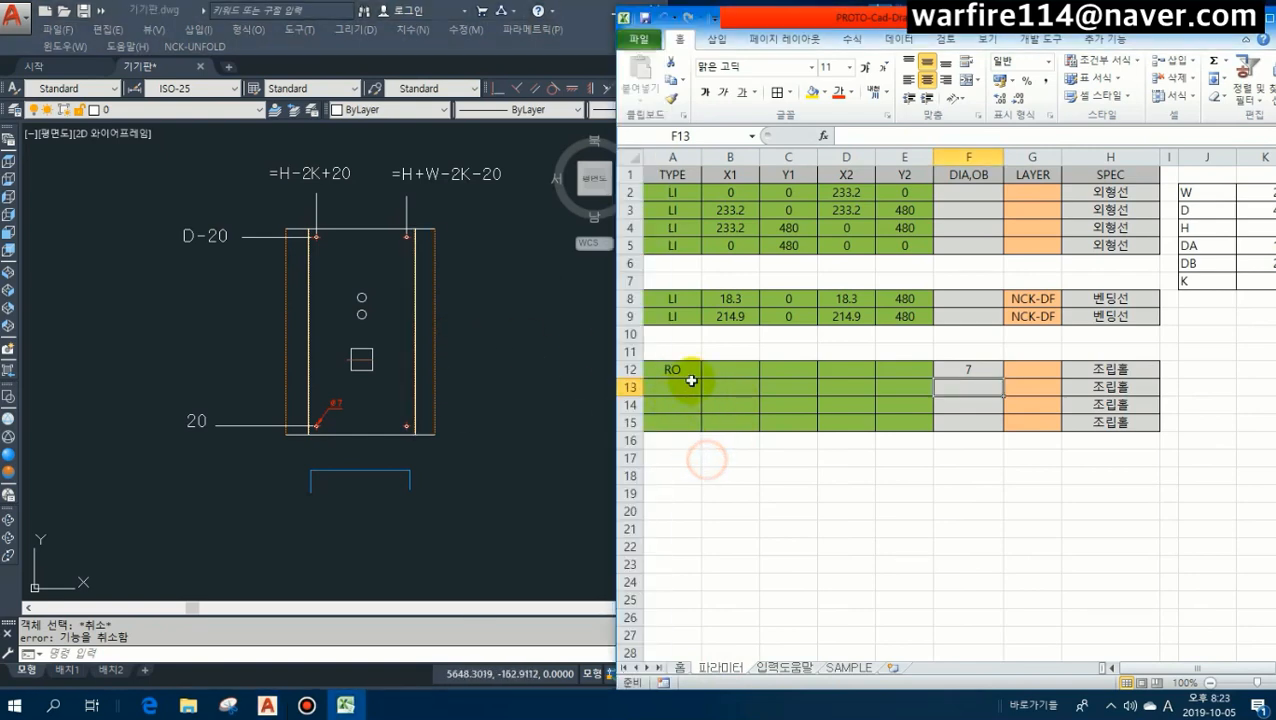
left_click(727, 373)
left_click(307, 200)
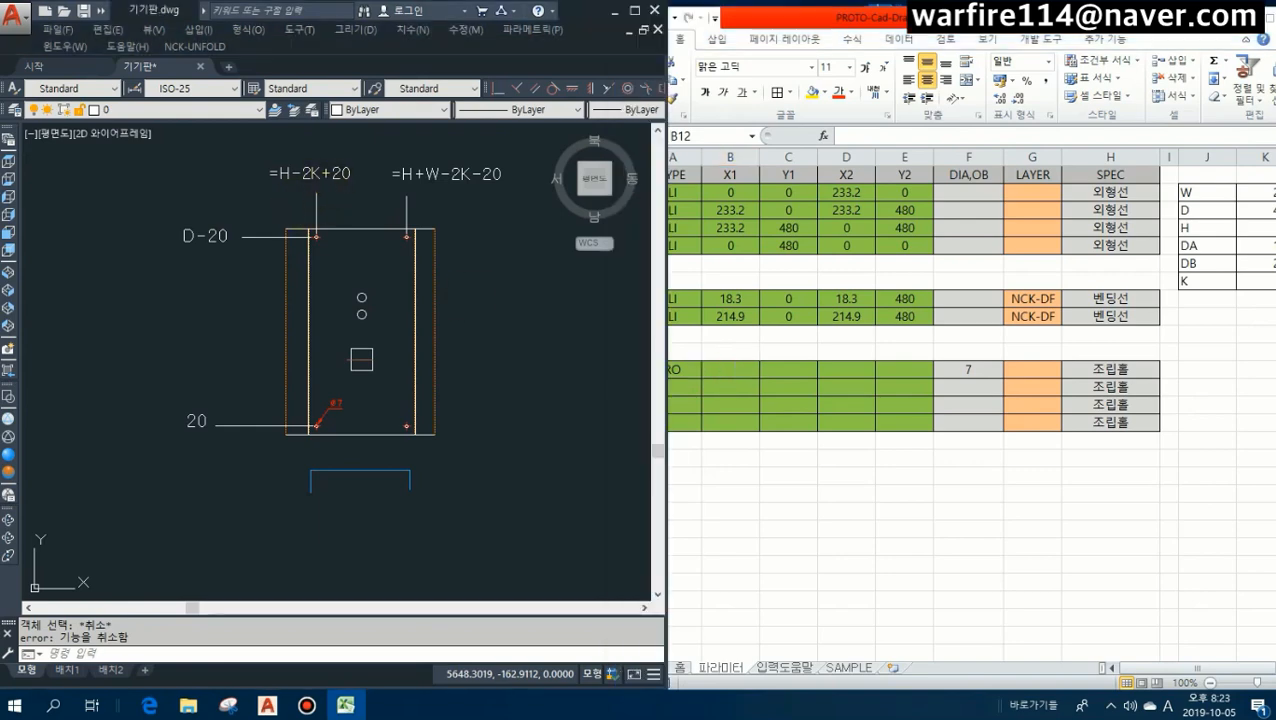
left_click(322, 172)
double_click(298, 184)
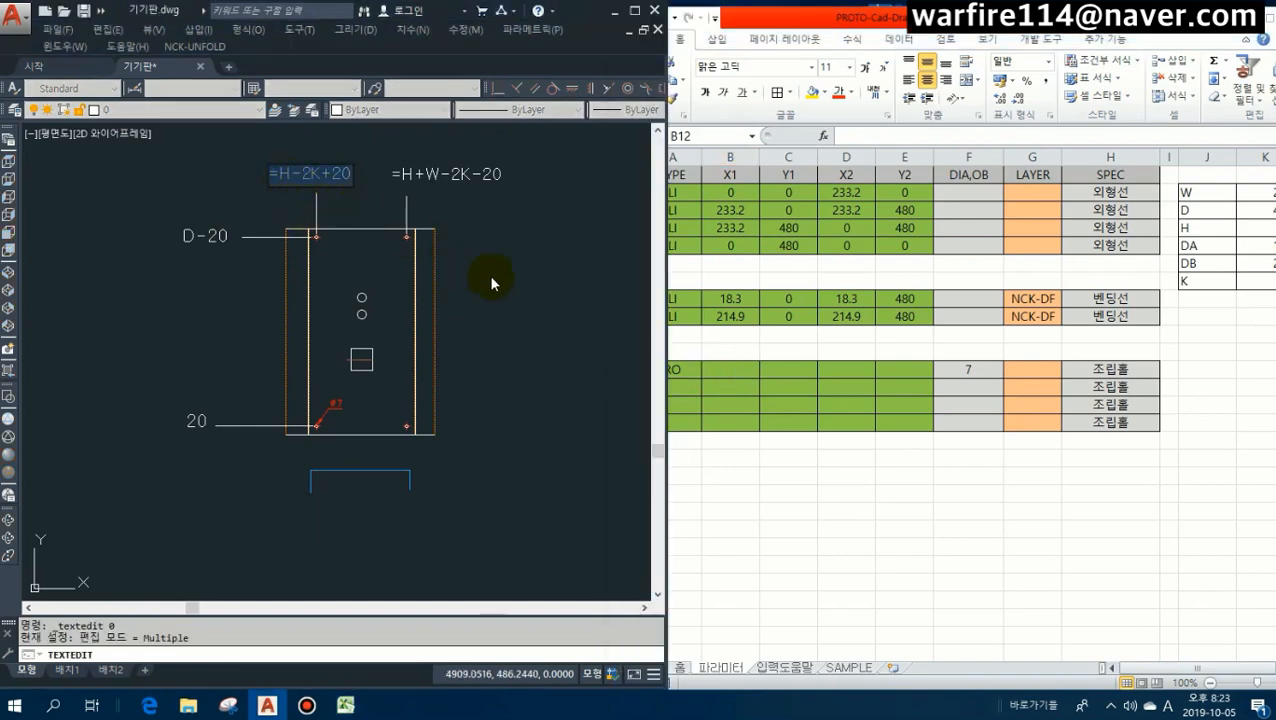
left_click(714, 390)
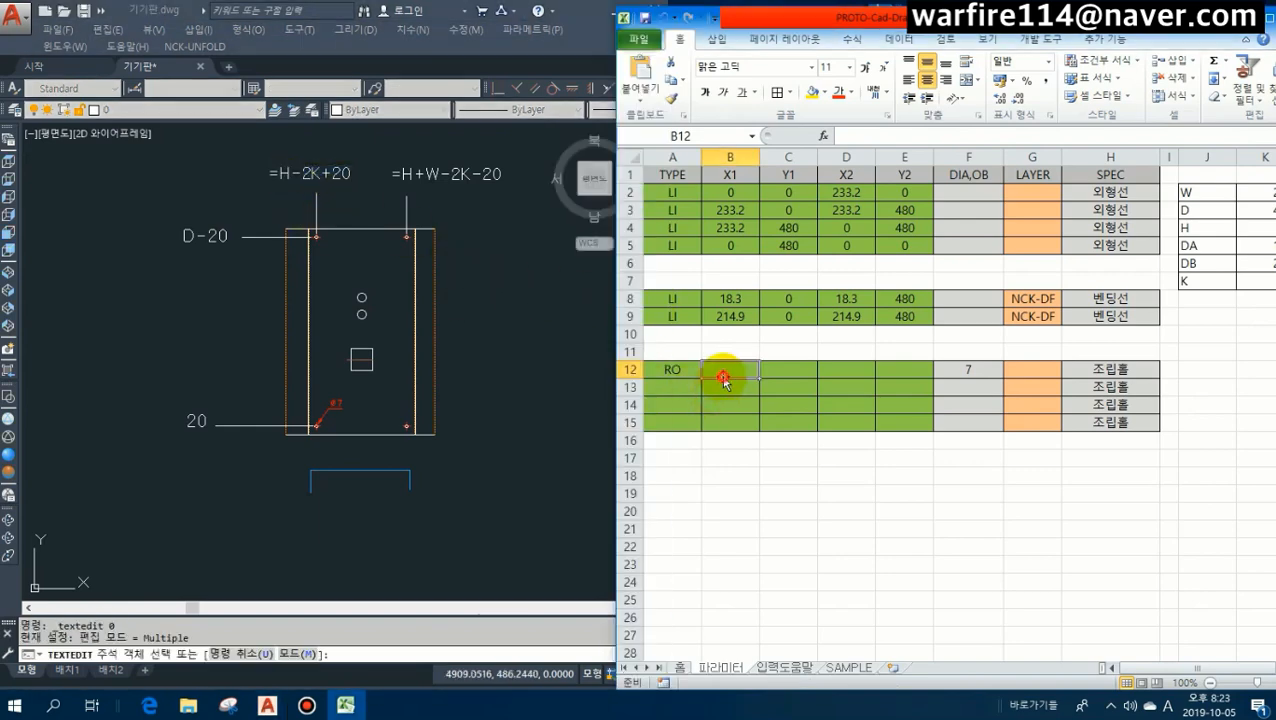
double_click(732, 368)
key("ctrl+v")
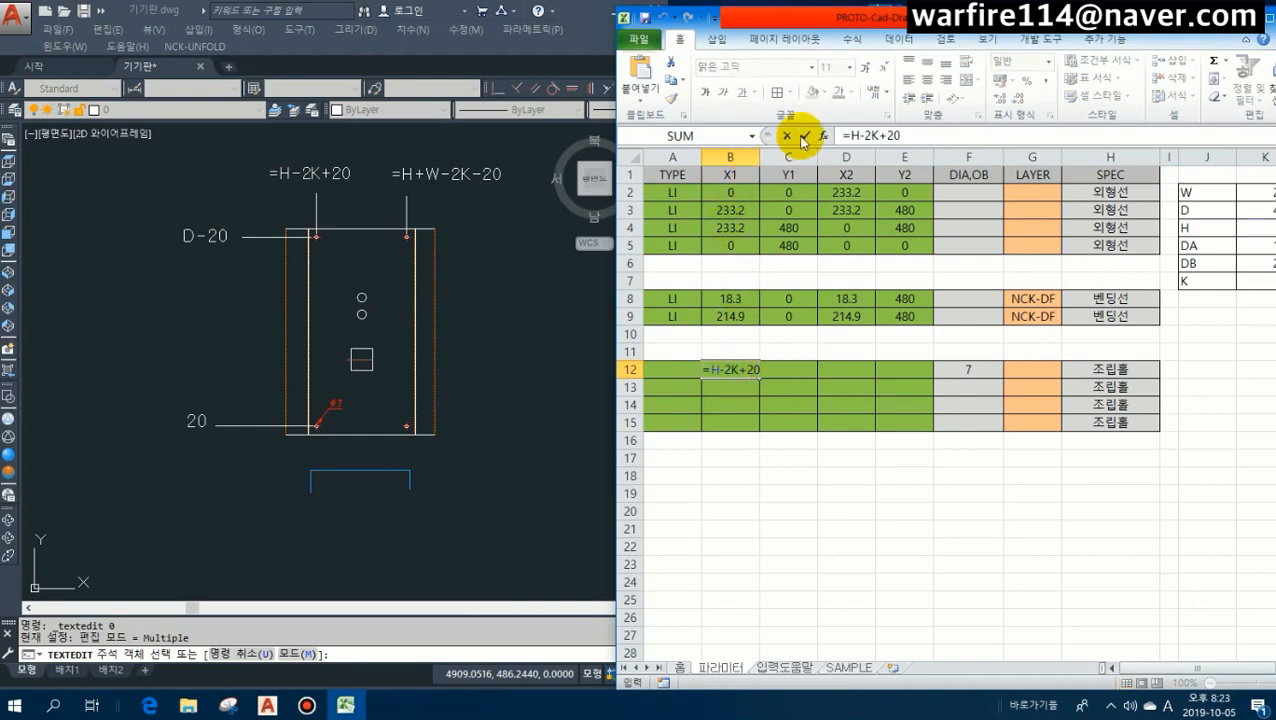
left_click(870, 135)
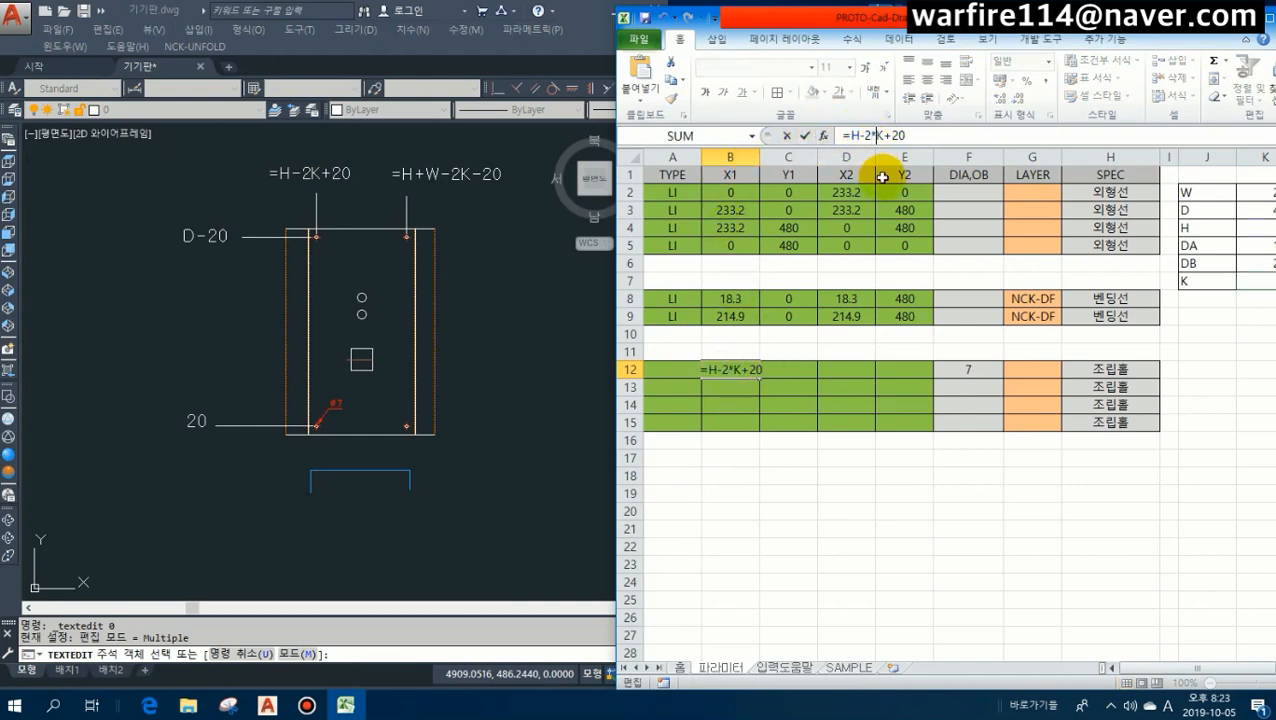
type("*")
key("Return")
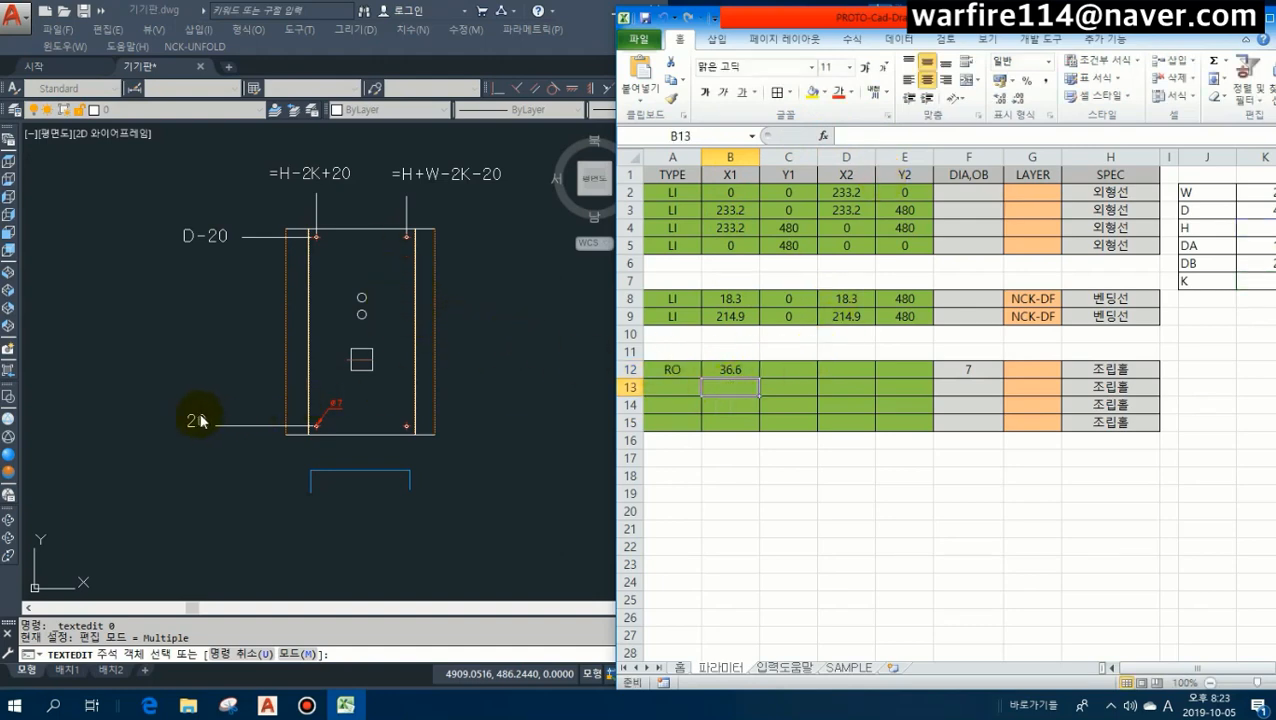
Set the Y1 value of the first 조립홀 row, row 12, to 20.
left_click(780, 368)
type("20")
key("Return")
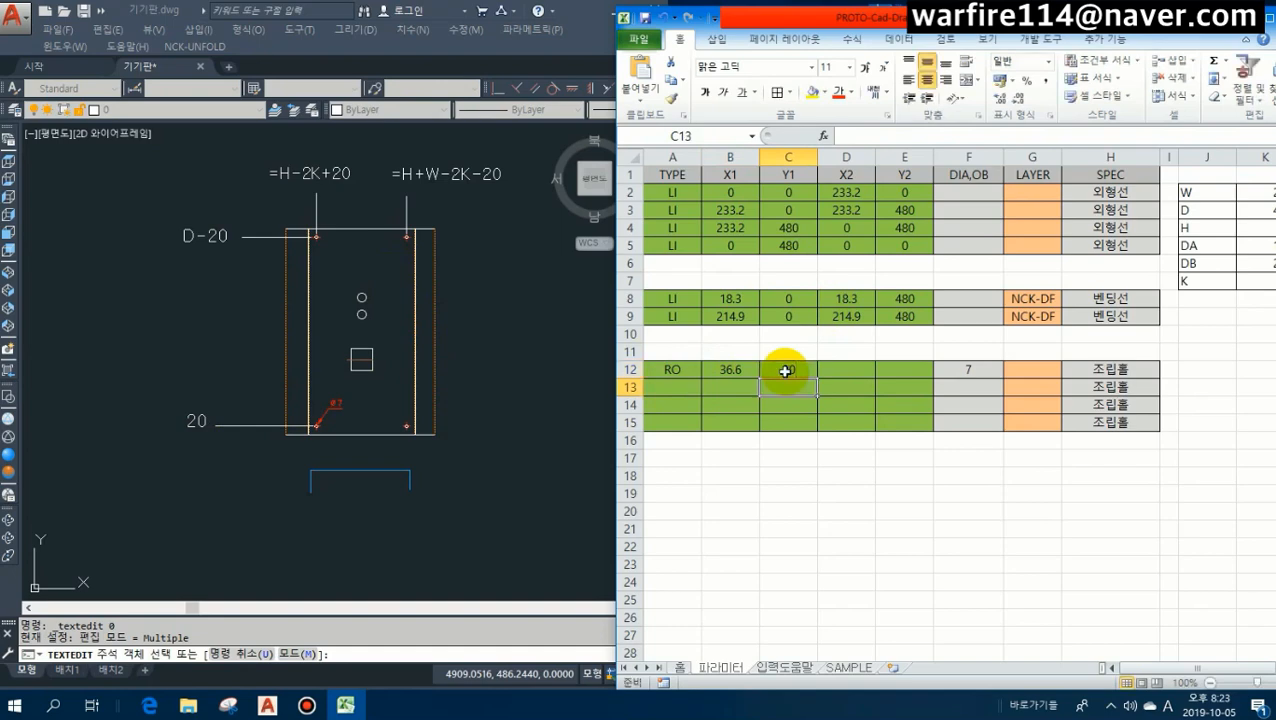
Copy row 12's TYPE through DIA,OB cells into rows 13, 14 and 15.
left_click_drag(676, 372, 961, 380)
left_click(961, 380)
left_click_drag(678, 369, 940, 367)
key("ctrl+c")
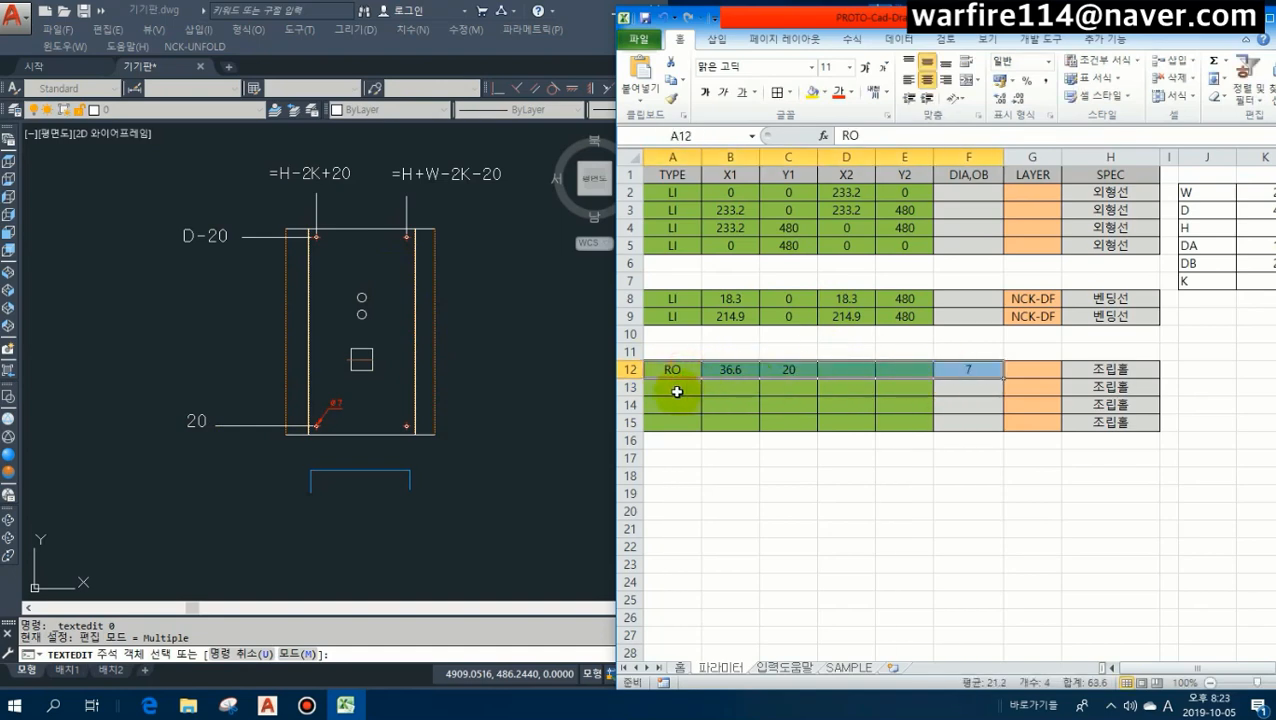
left_click(678, 390)
key("ctrl+v")
left_click(675, 412)
key("ctrl+v")
left_click(712, 424)
key("Return")
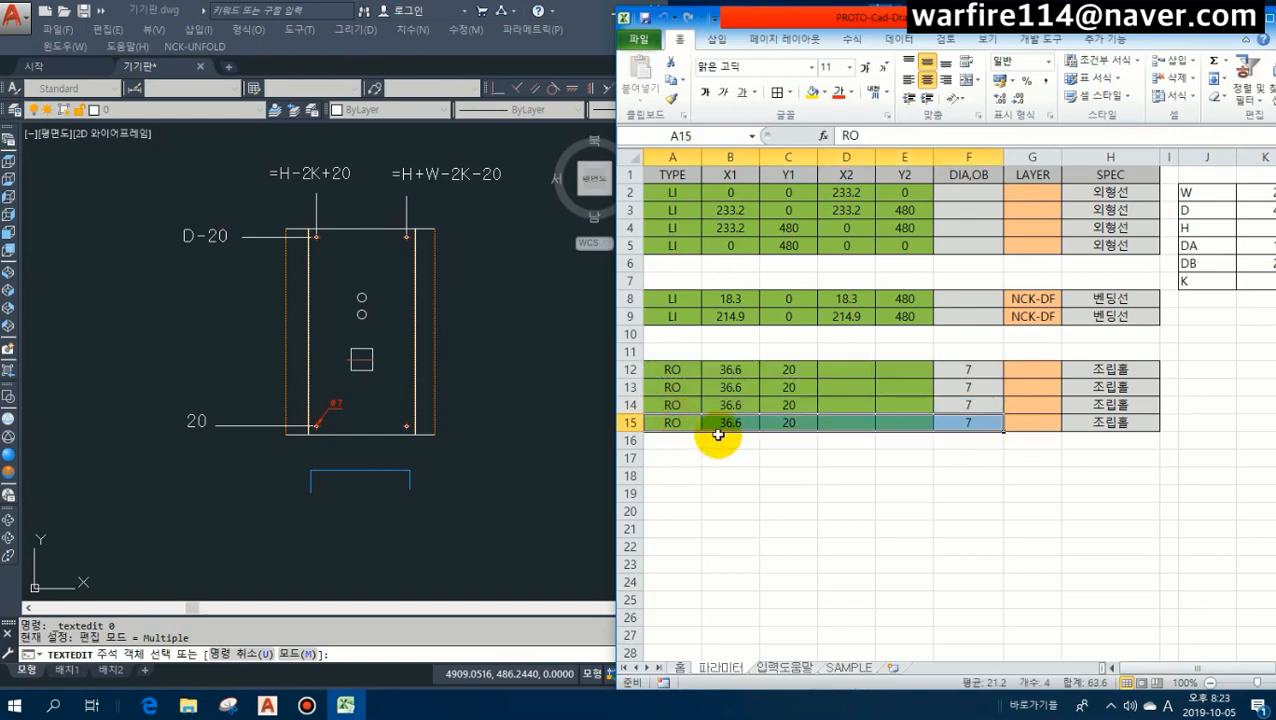
Correct the =H+W-2K-20 label above the 조립홀 diagram in AutoCAD to =H+W-2*K-20 and copy its text.
left_click(316, 442)
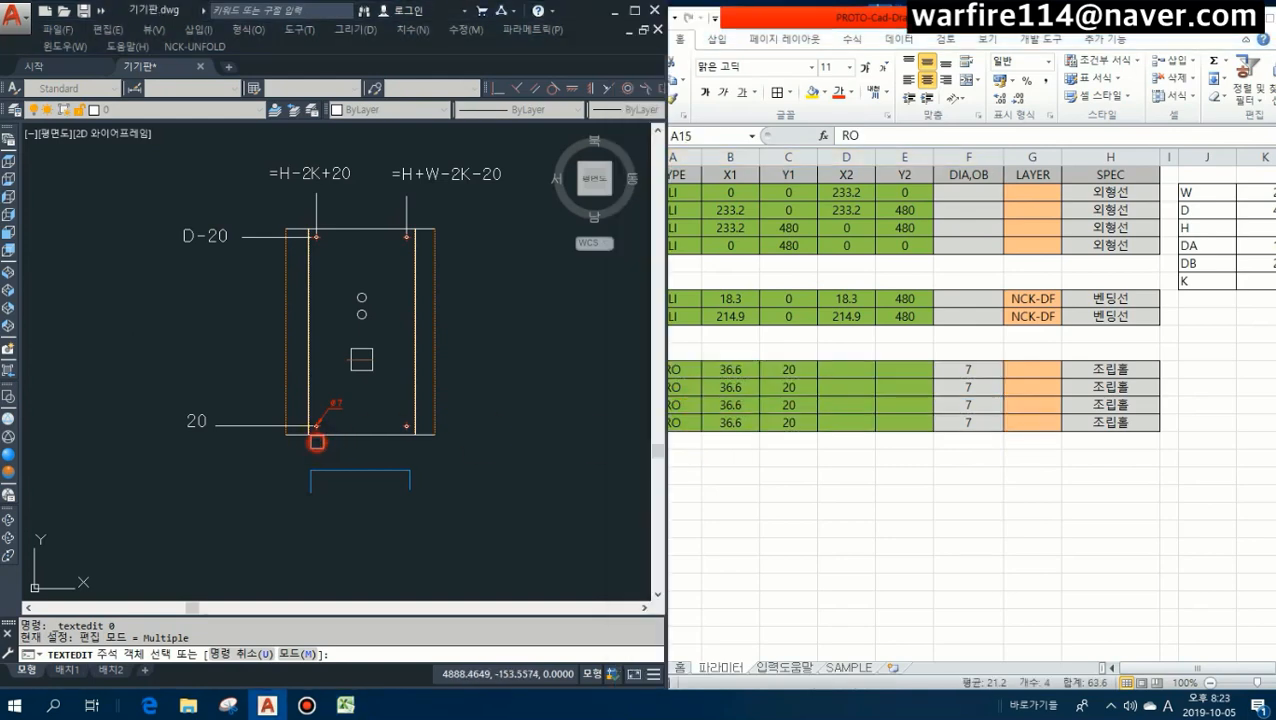
left_click(757, 437)
left_click(730, 387)
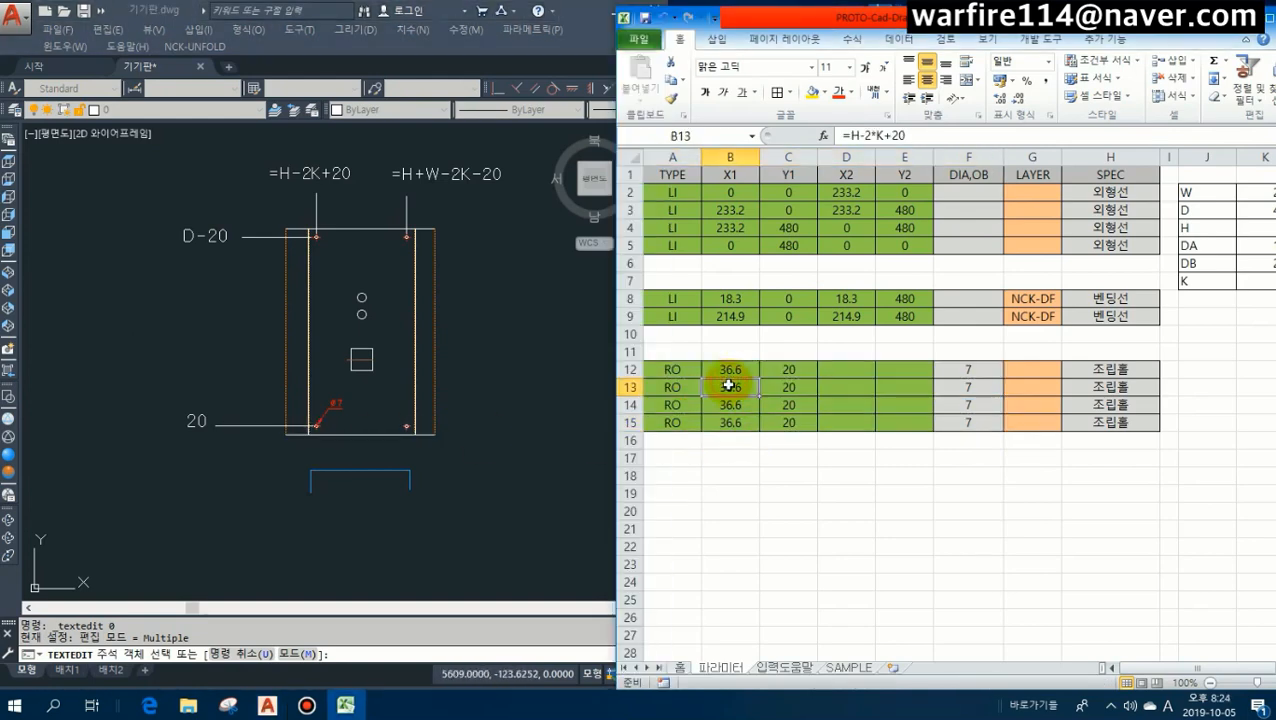
left_click(415, 172)
left_click(410, 185)
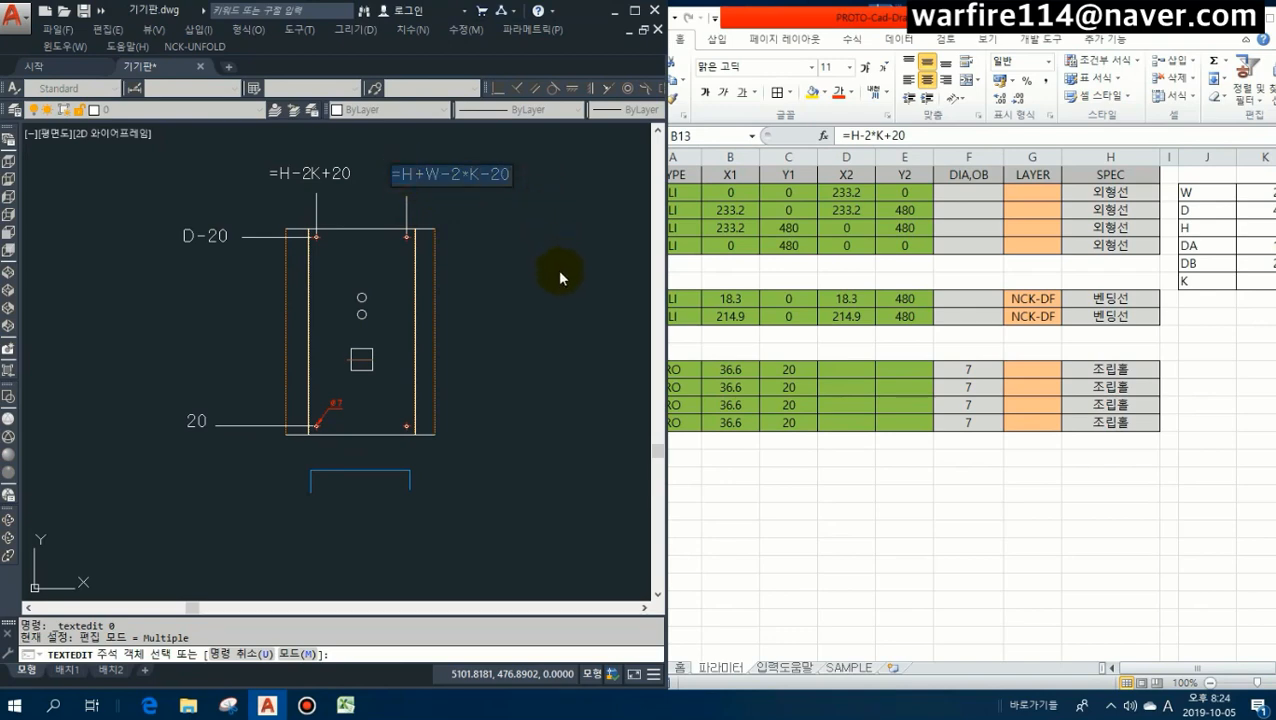
Replace row 13's X1 formula in the 파라미터 sheet with the copied =H+W-2*K-20.
left_click(791, 452)
double_click(736, 387)
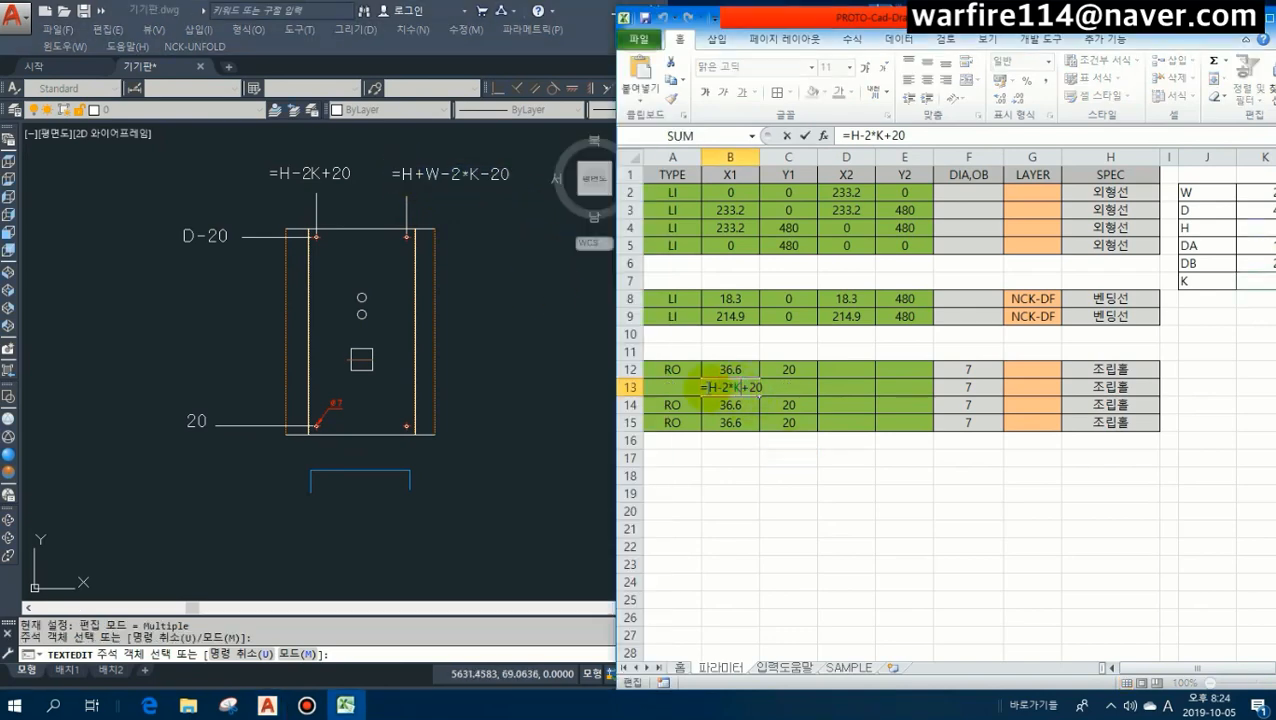
left_click_drag(842, 135, 989, 136)
key("ctrl+v")
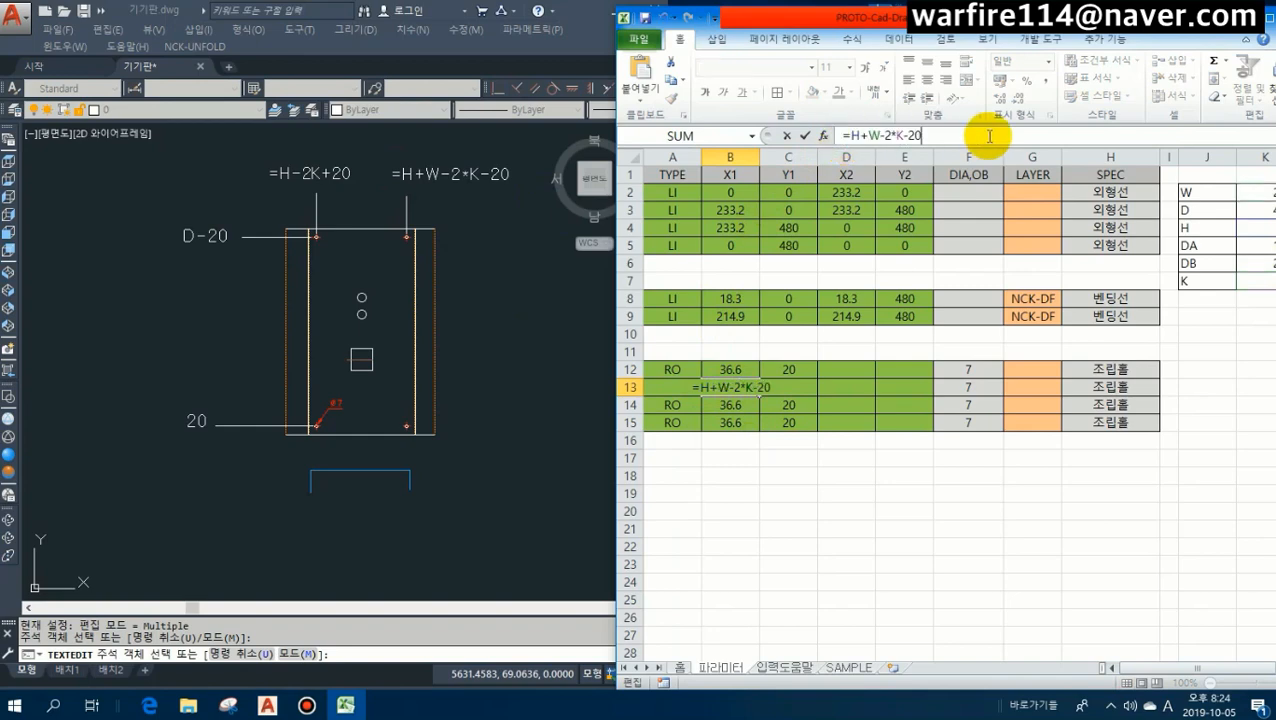
key("Return")
Copy the X1 formulas of rows 12 and 13 into rows 14 and 15.
left_click(738, 372)
left_click_drag(740, 373, 741, 389)
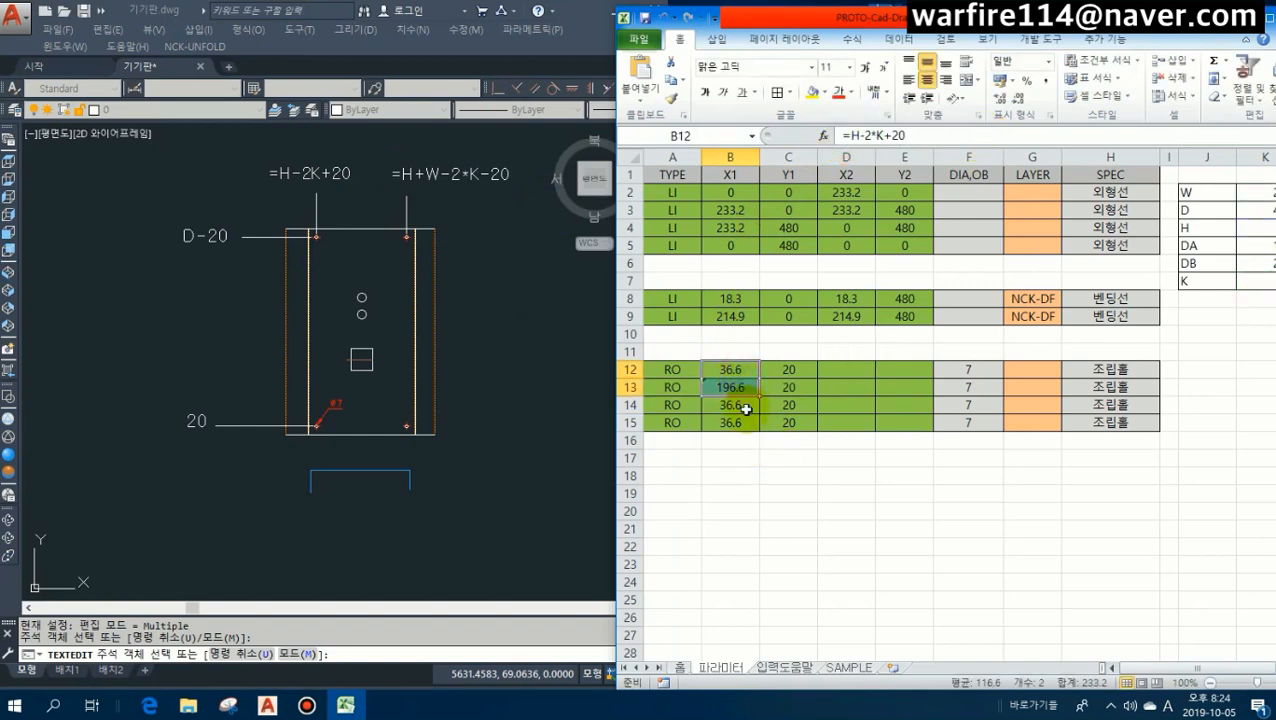
key("ctrl+c")
left_click(745, 408)
key("ctrl+v")
key("Escape")
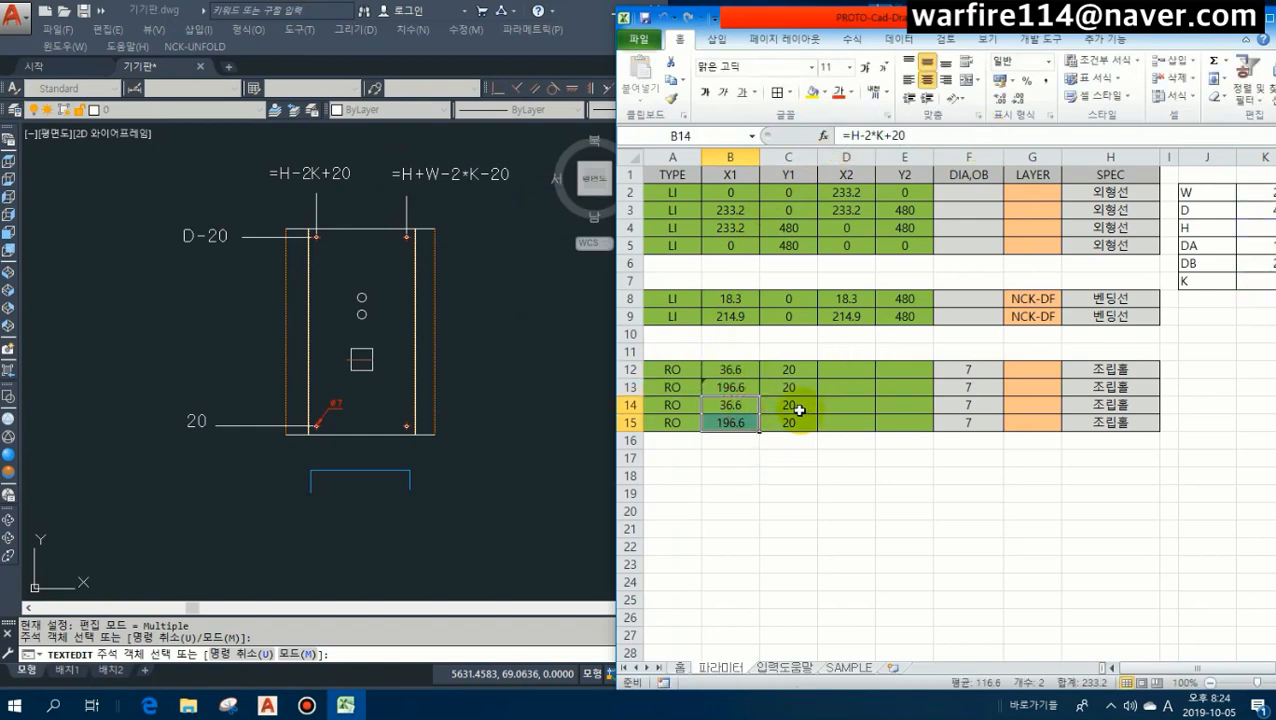
Set the Y1 values of 조립홀 rows 14 and 15 to =D-20 and check both rows' X1 formulas.
left_click(789, 405)
type("=D")
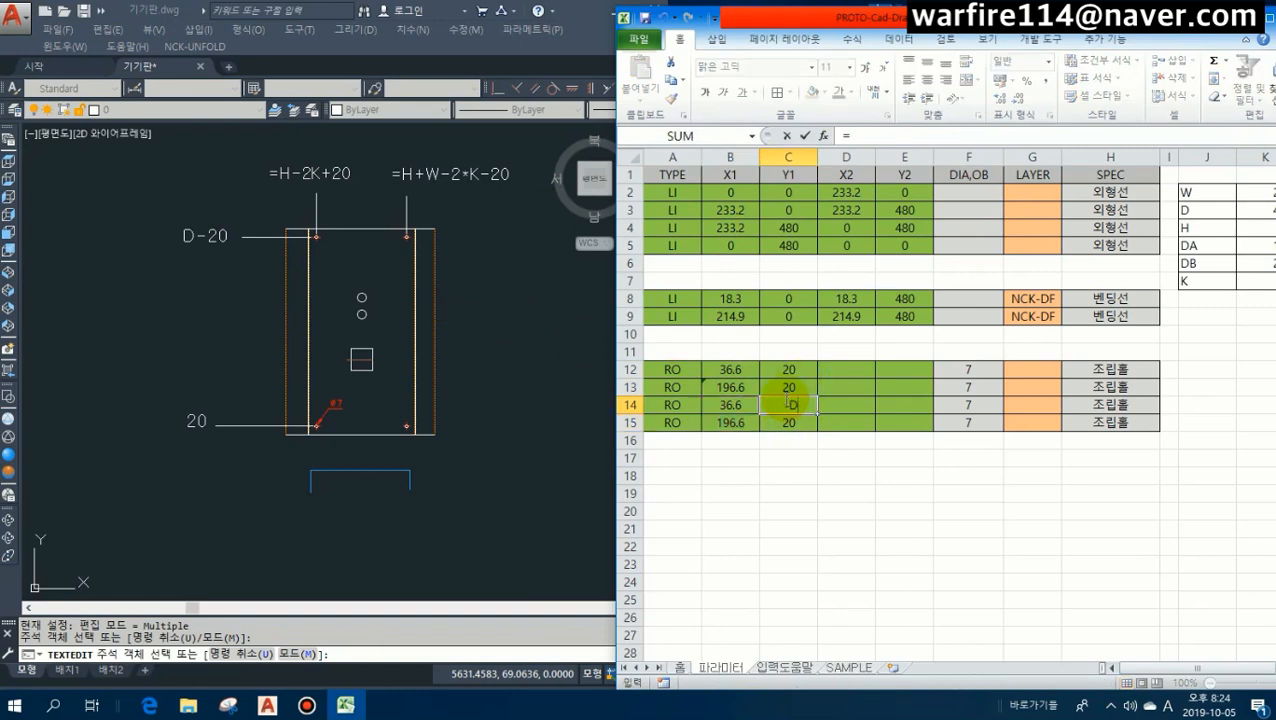
type("-20")
key("Return")
key("ctrl+c")
left_click(798, 423)
key("ctrl+v")
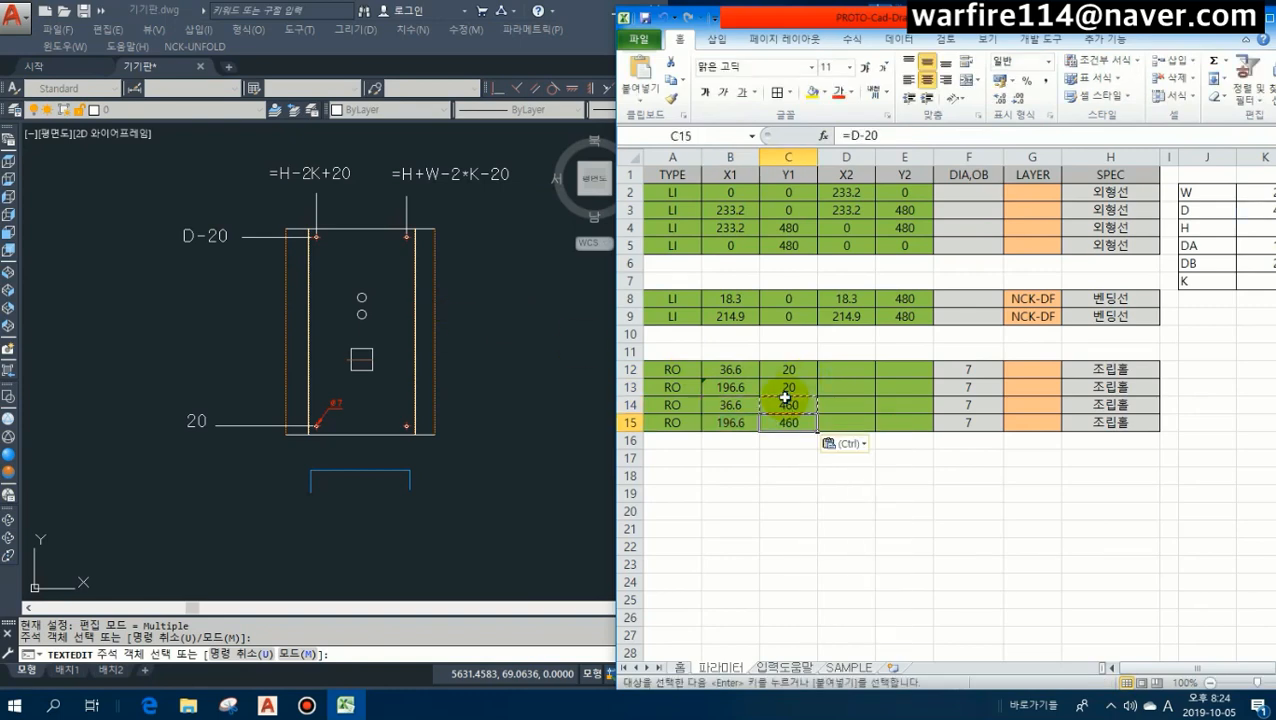
key("Escape")
left_click(735, 405)
key("Down")
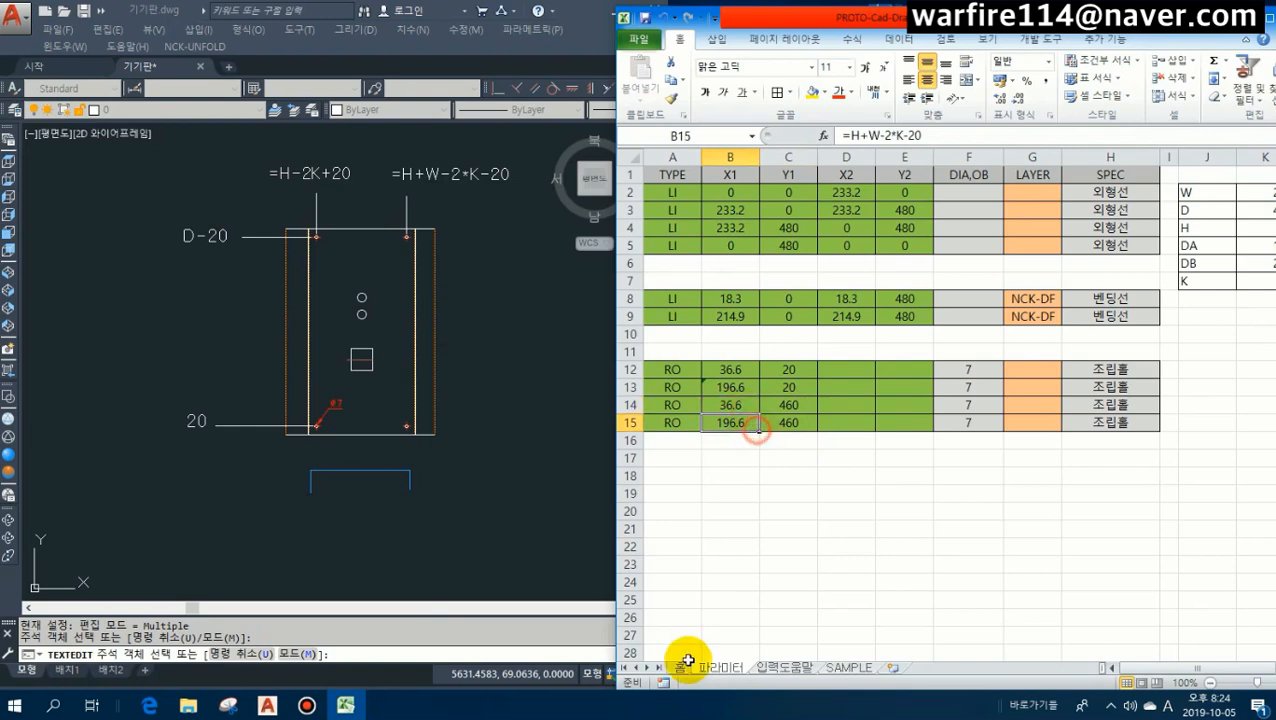
Enter NCK-UU as the LAYER in row 12 and copy it to 조립홀 rows 13 to 15.
left_click(1029, 370)
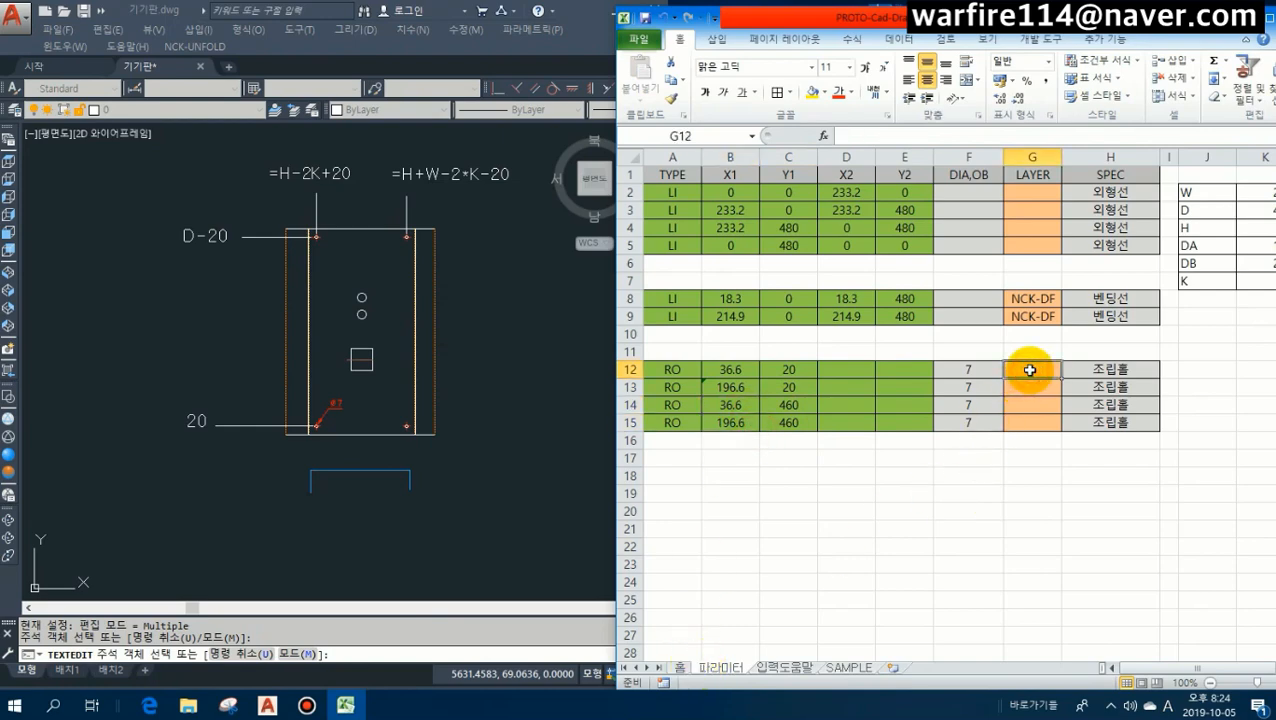
type("NCK-")
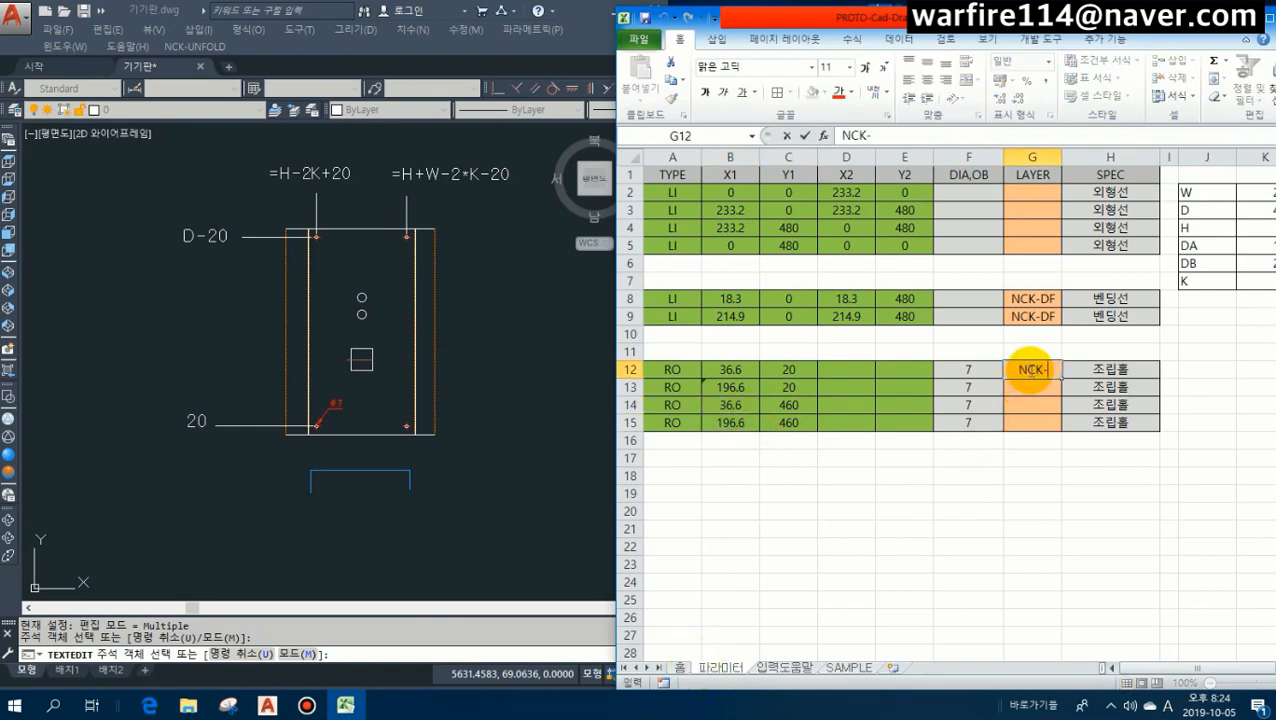
type("UU")
key("Return")
left_click(1029, 370)
key("ctrl+c")
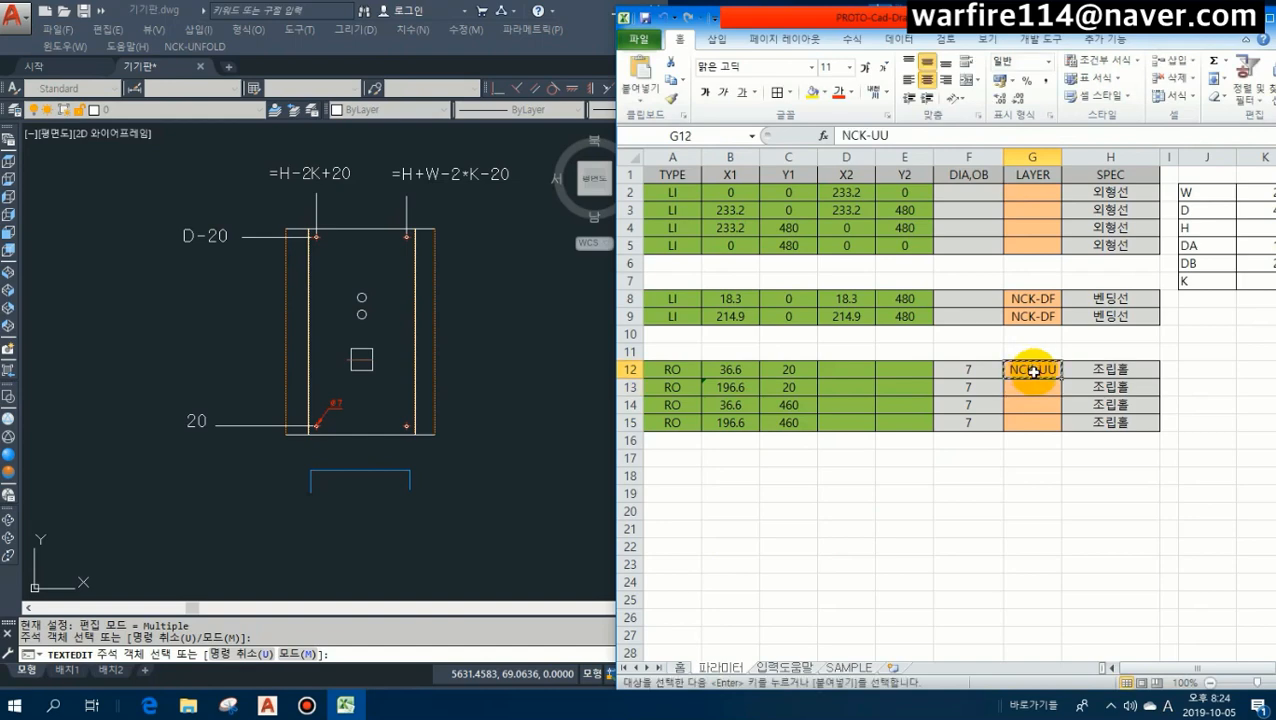
left_click_drag(1038, 385, 1038, 420)
key("ctrl+v")
left_click(988, 462)
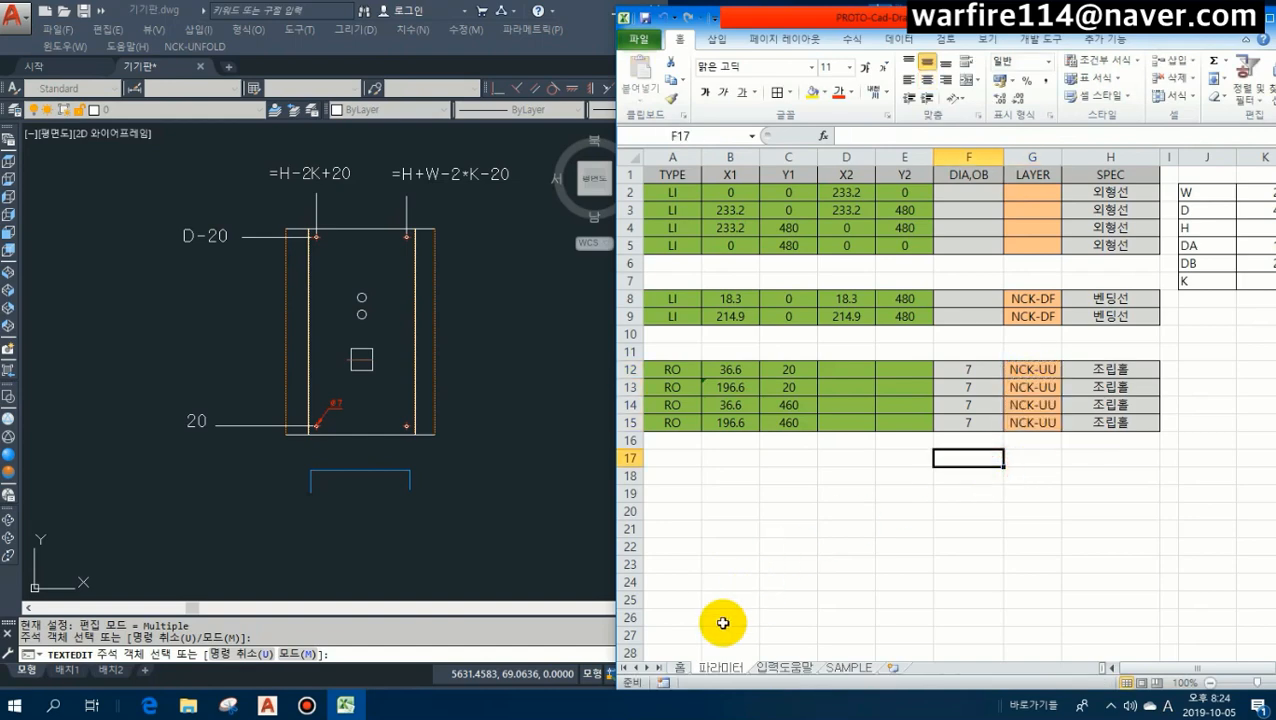
Run 그리기 from the 홈 sheet and draw the plate in AutoCAD in the empty area beside the 조립홀 diagram.
left_click(682, 667)
scroll(812, 379, "down", 2)
left_click(489, 376)
scroll(489, 376, "down", 5)
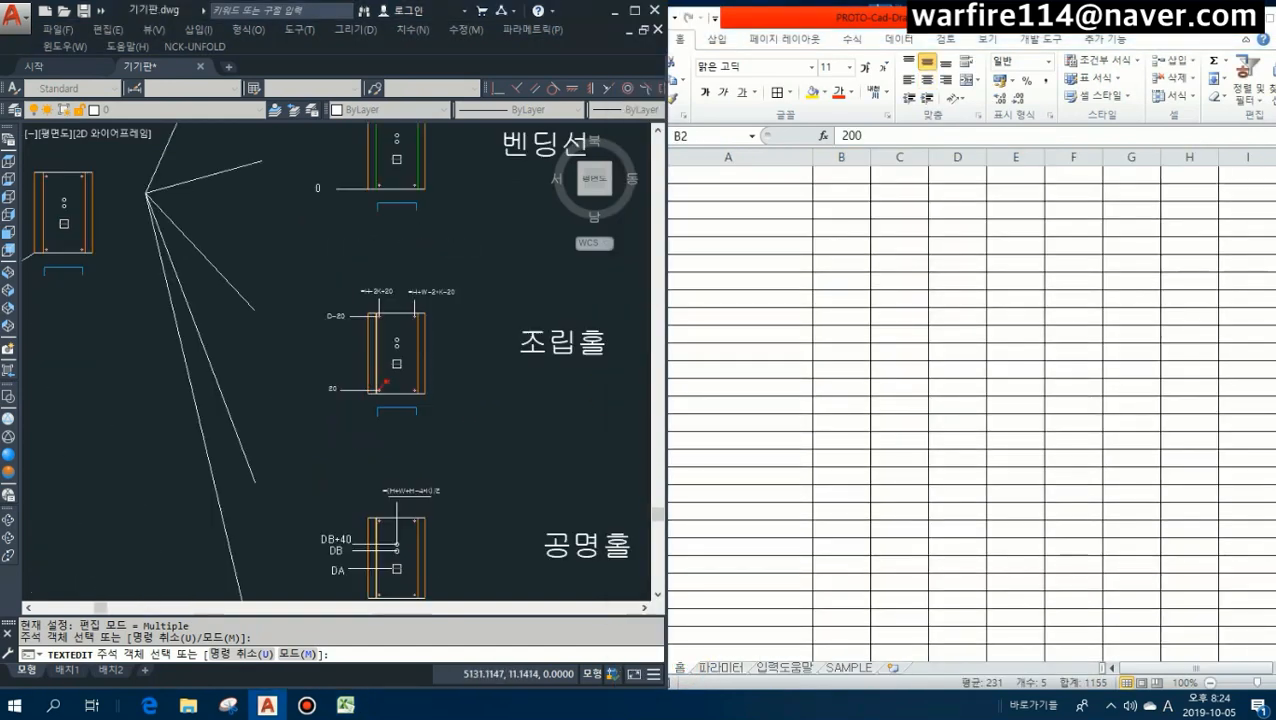
left_click(735, 350)
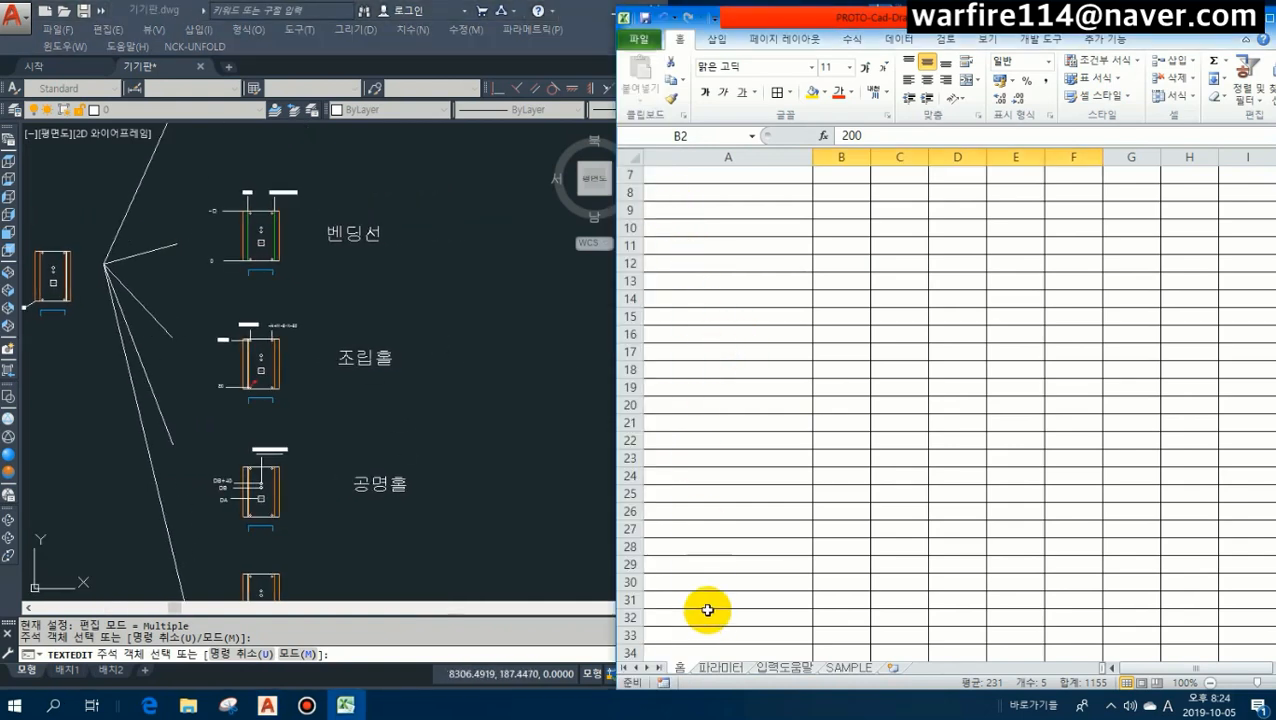
scroll(718, 310, "up", 2)
left_click(746, 190)
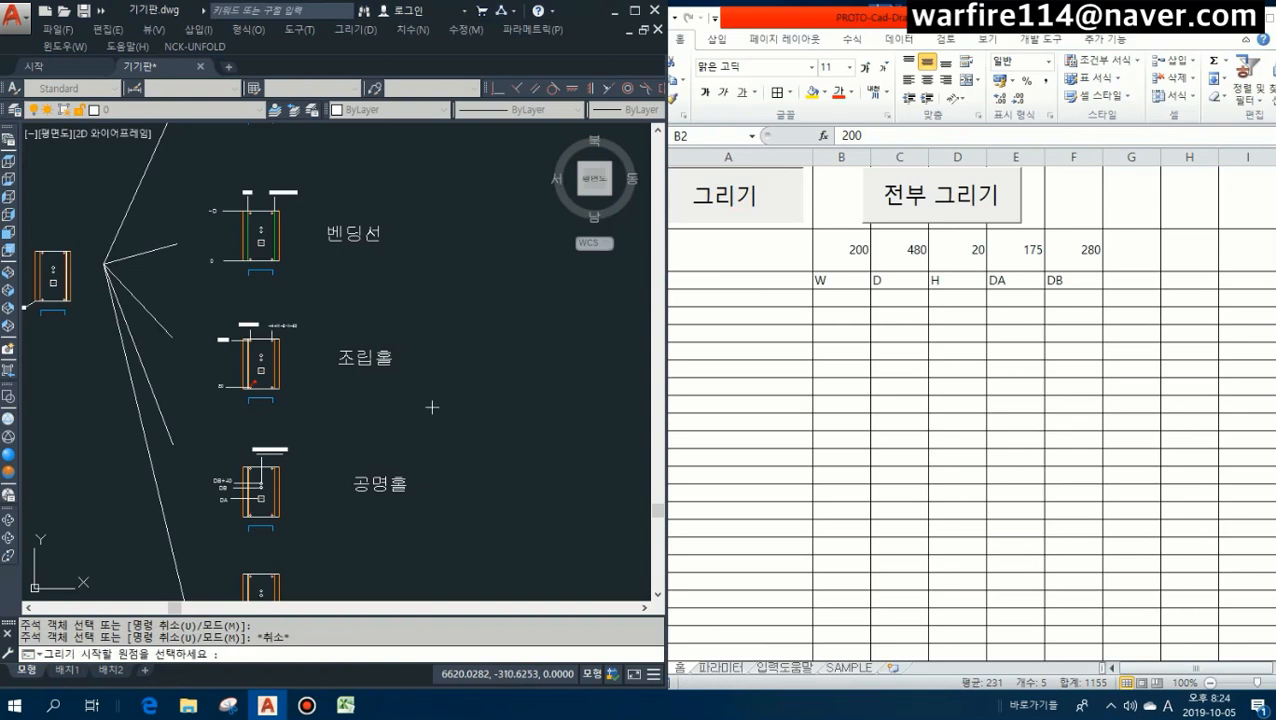
scroll(441, 410, "up", 8)
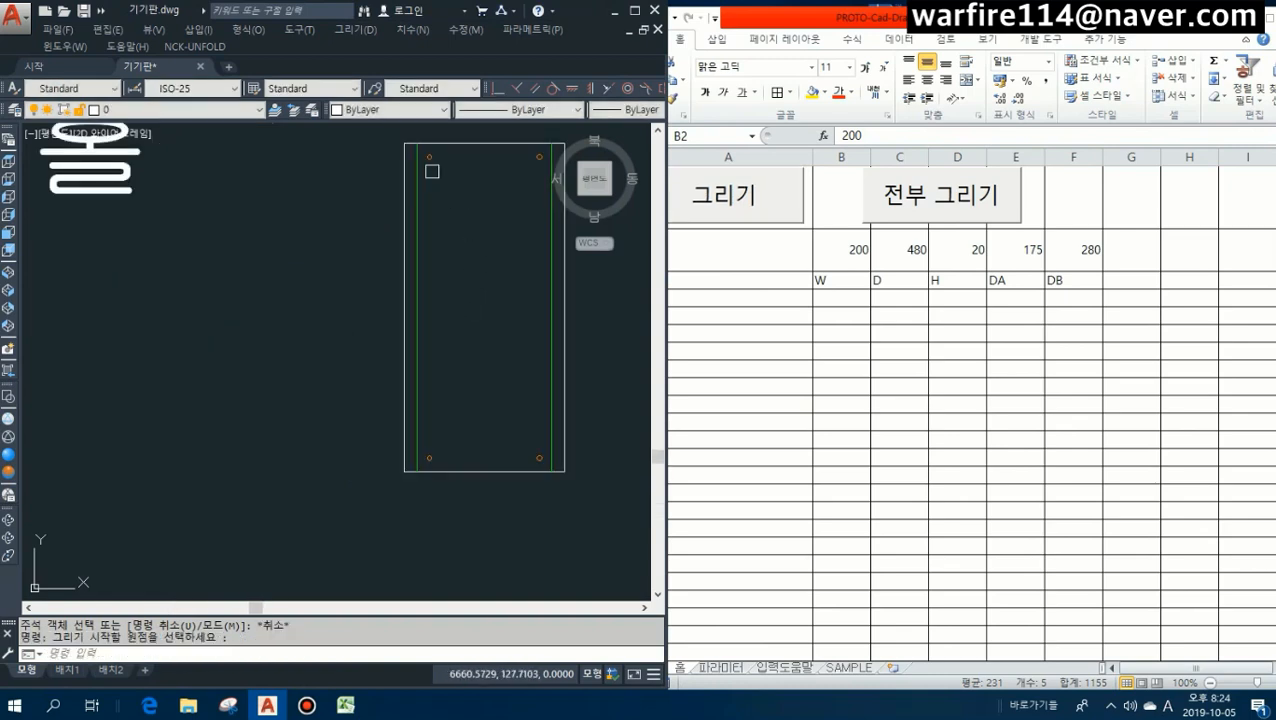
left_click(432, 171)
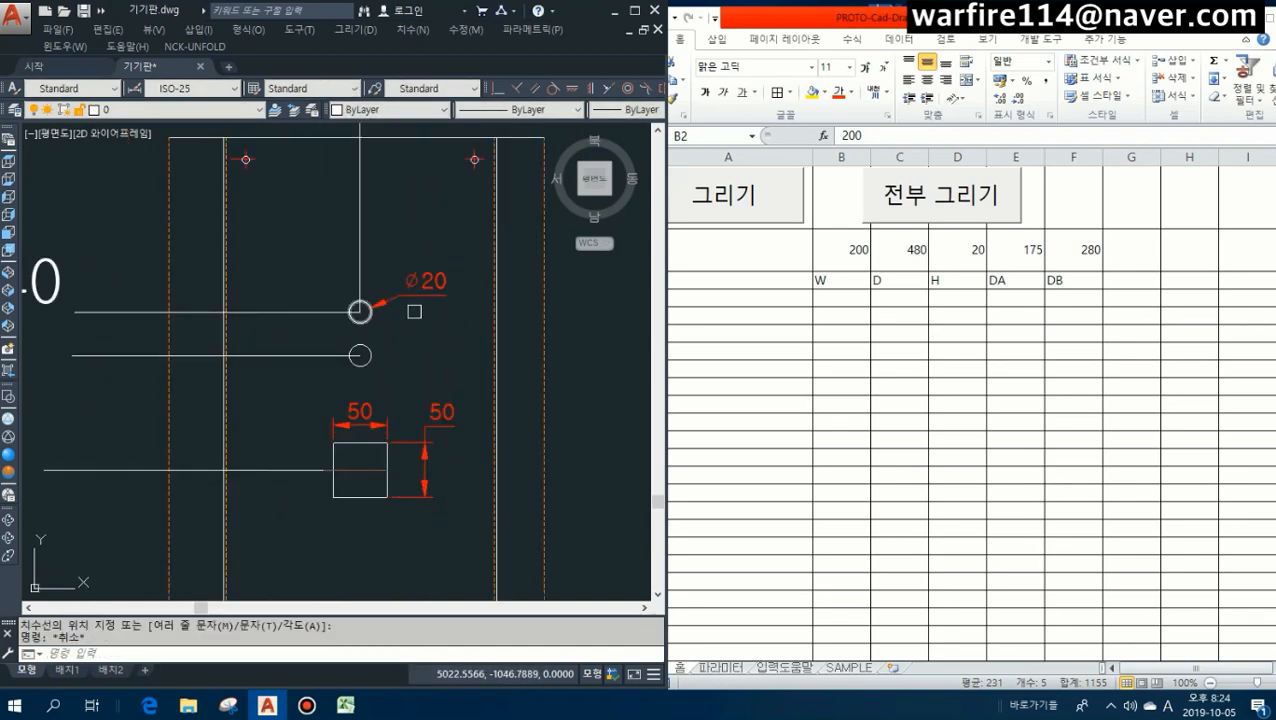
Copy 조립홀 rows 12 to 14, TYPE through SPEC, into rows 18 to 20 of the 파라미터 sheet.
left_click(765, 344)
left_click(757, 660)
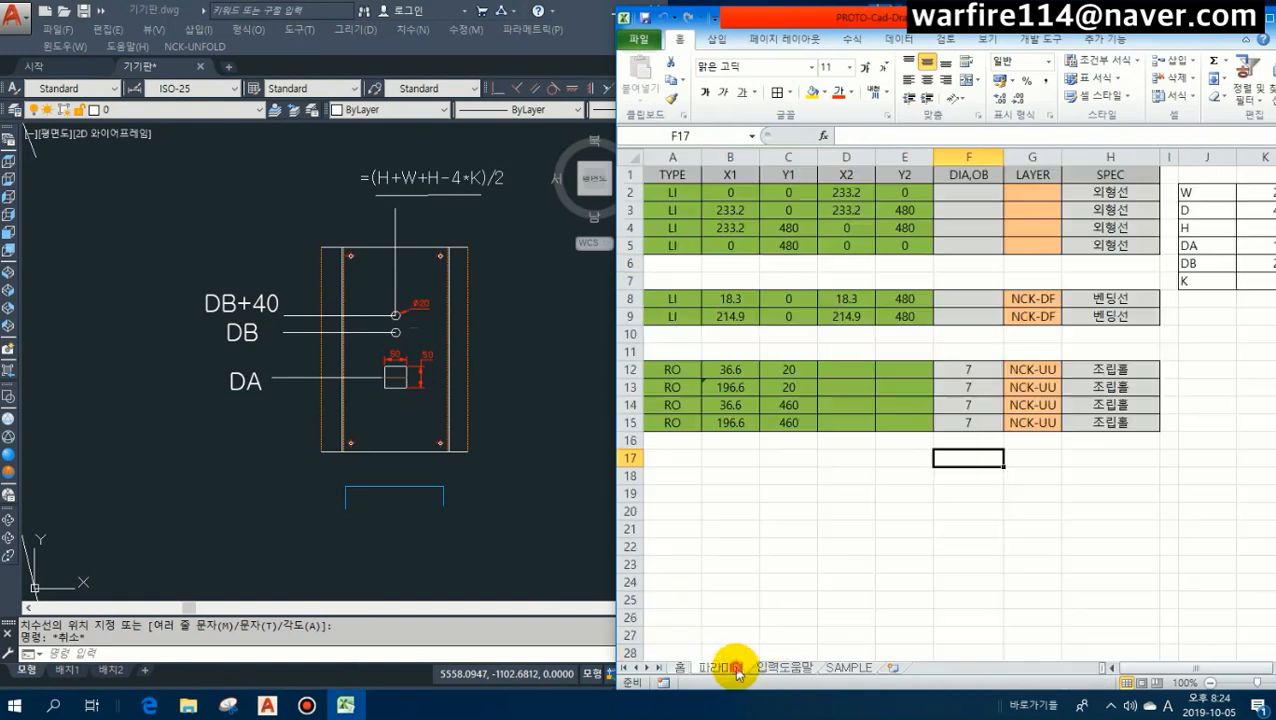
left_click(812, 535)
scroll(845, 522, "down", 1)
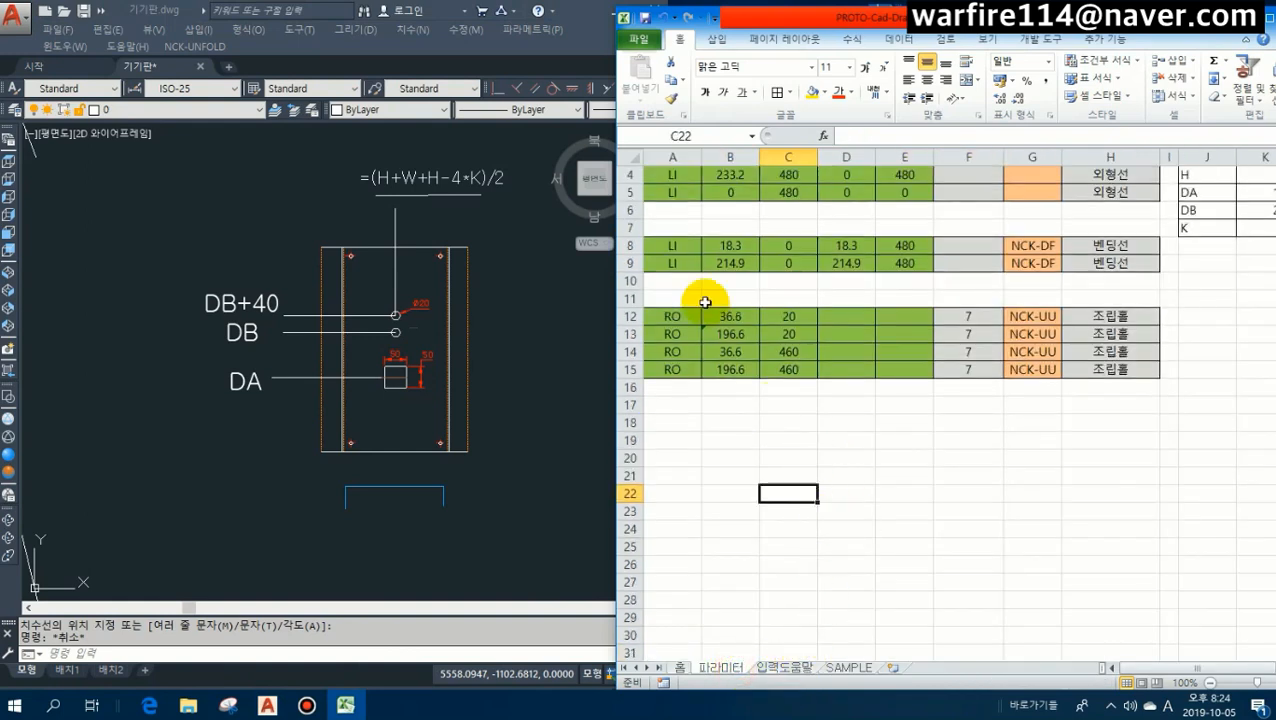
left_click(419, 362)
scroll(427, 363, "down", 2)
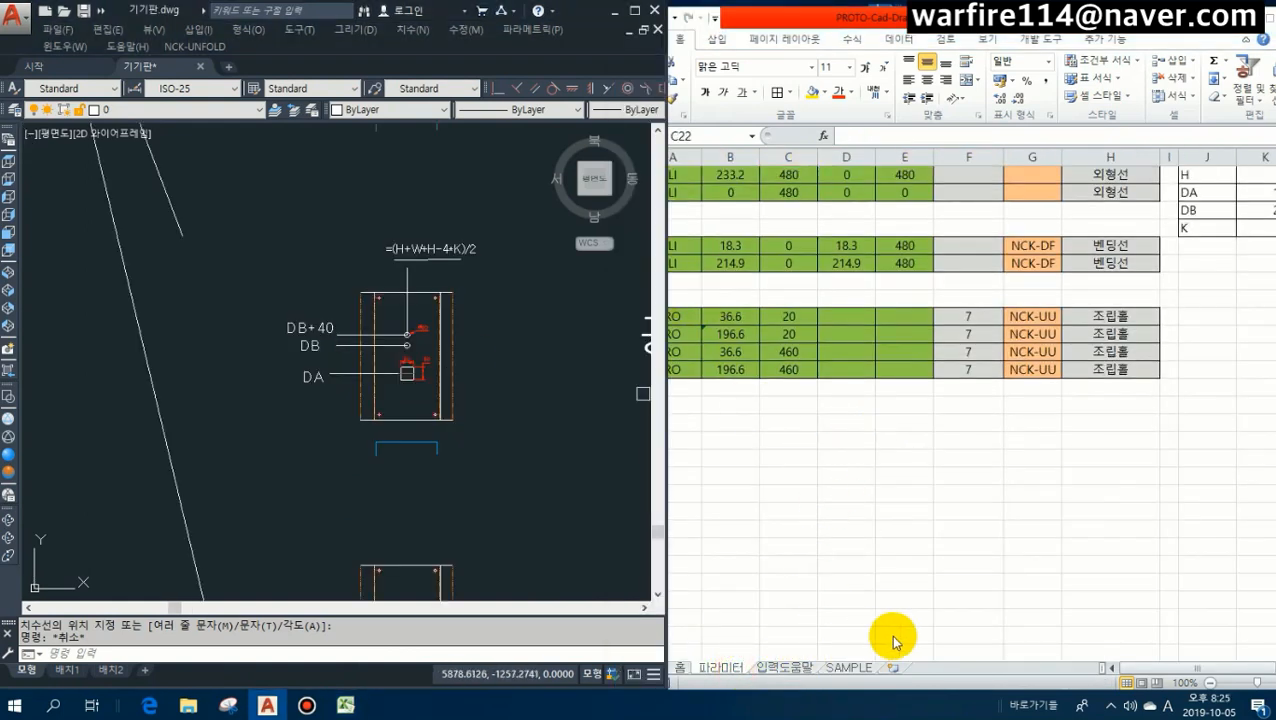
left_click(752, 460)
left_click(714, 440)
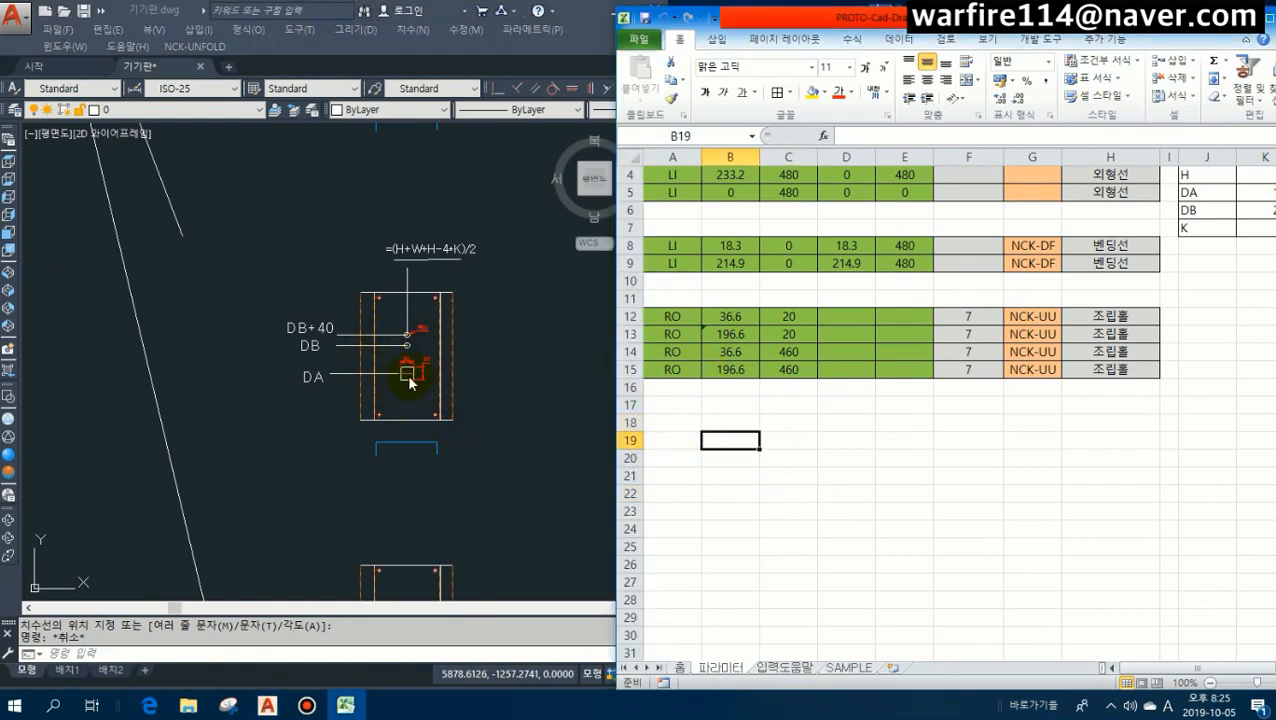
left_click_drag(663, 316, 1110, 352)
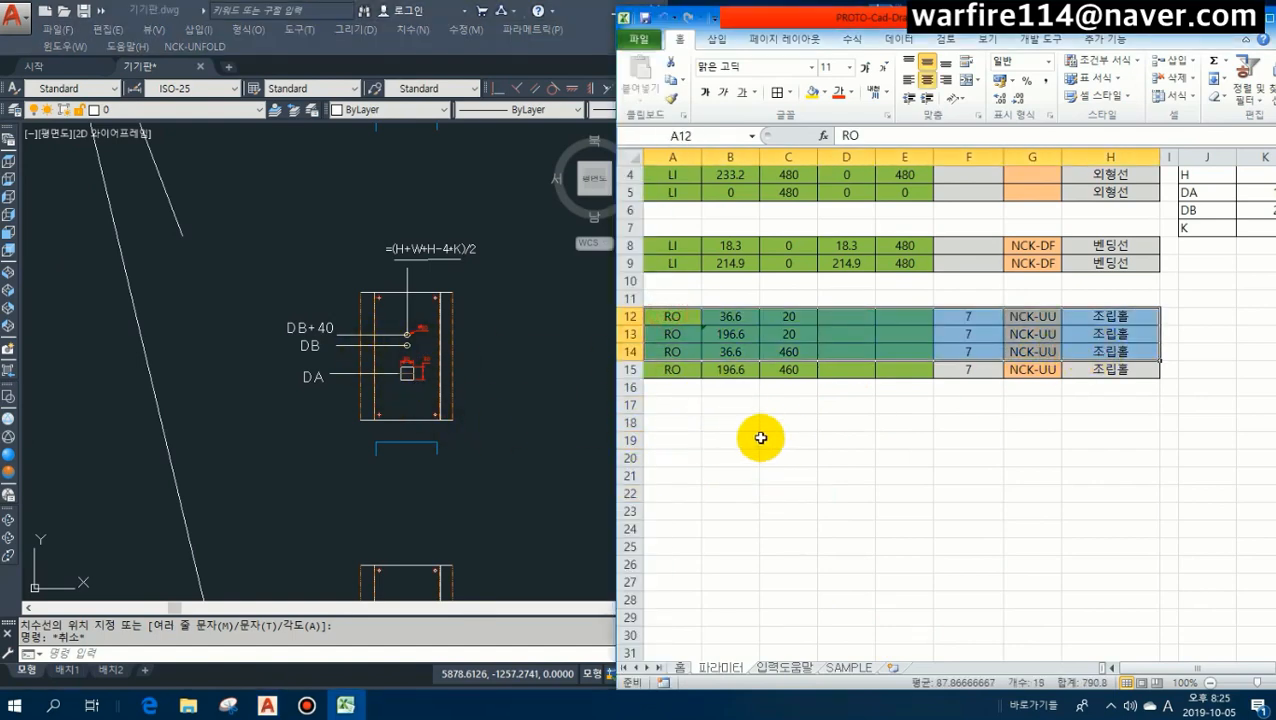
key("ctrl+c")
left_click(681, 425)
key("ctrl+v")
Change the SPEC in row 18 to 공명홀 and copy it to rows 19 and 20.
left_click(1100, 423)
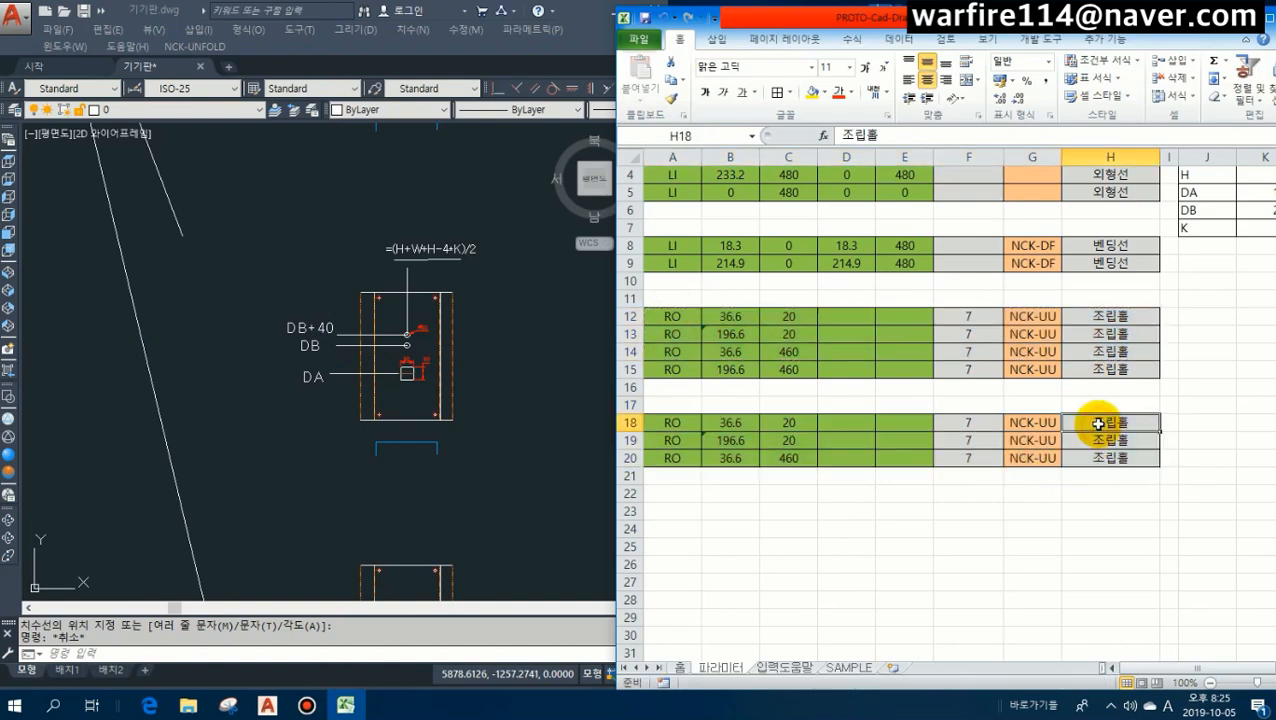
type("고")
type("명홀")
key("Return")
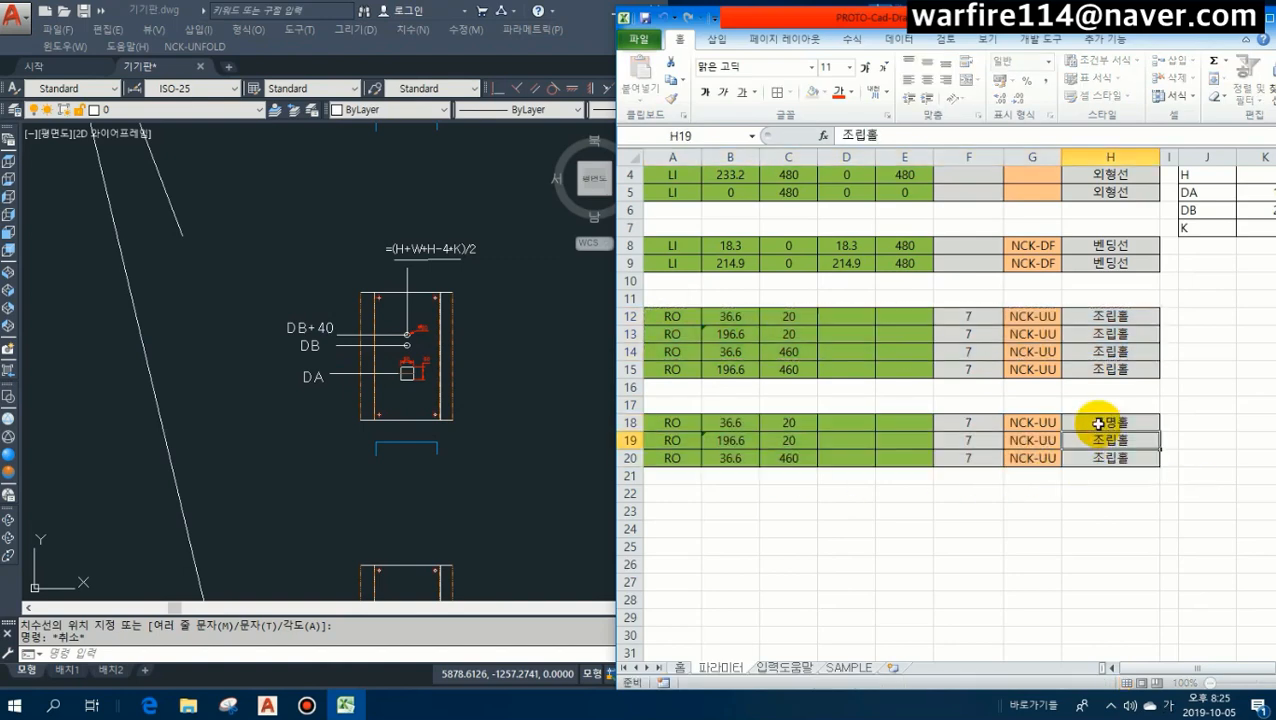
left_click(1100, 423)
key("ctrl+c")
key("Down")
key("shift+Down")
key("ctrl+v")
Change the LAYER in row 18 to NCK-KK and copy it to rows 19 and 20.
key("Left")
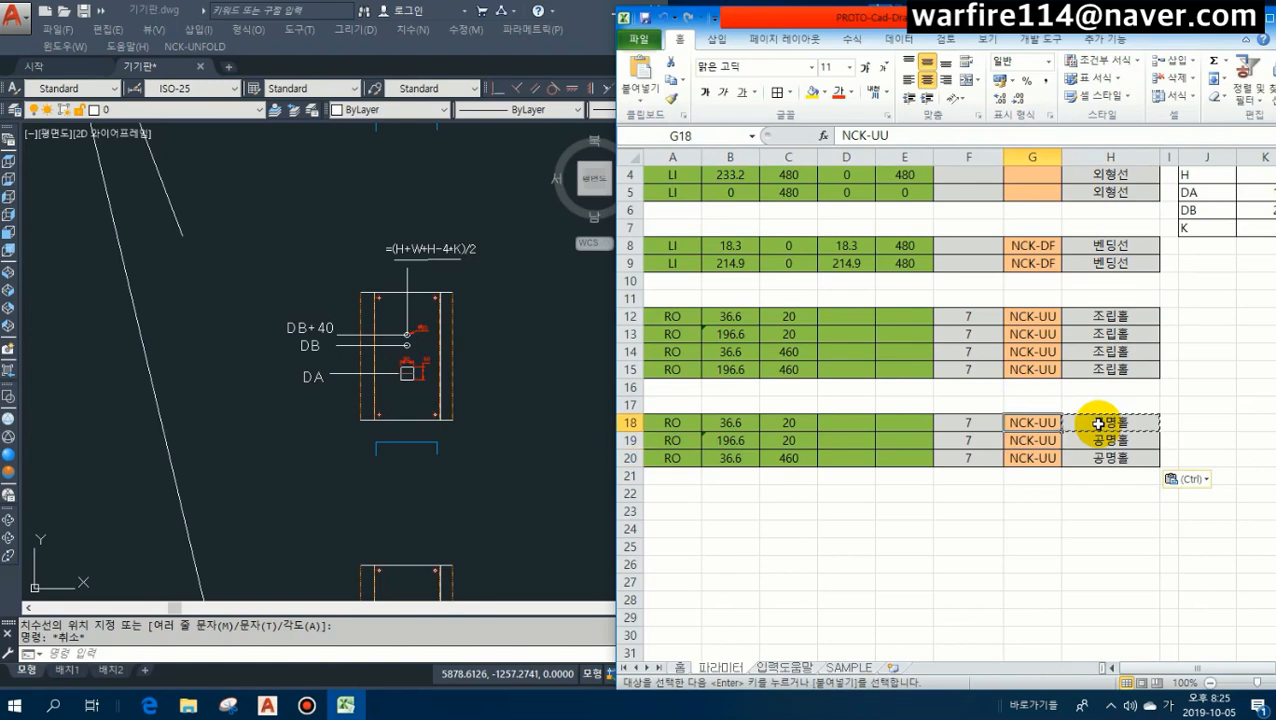
key("F2")
key("BackSpace")
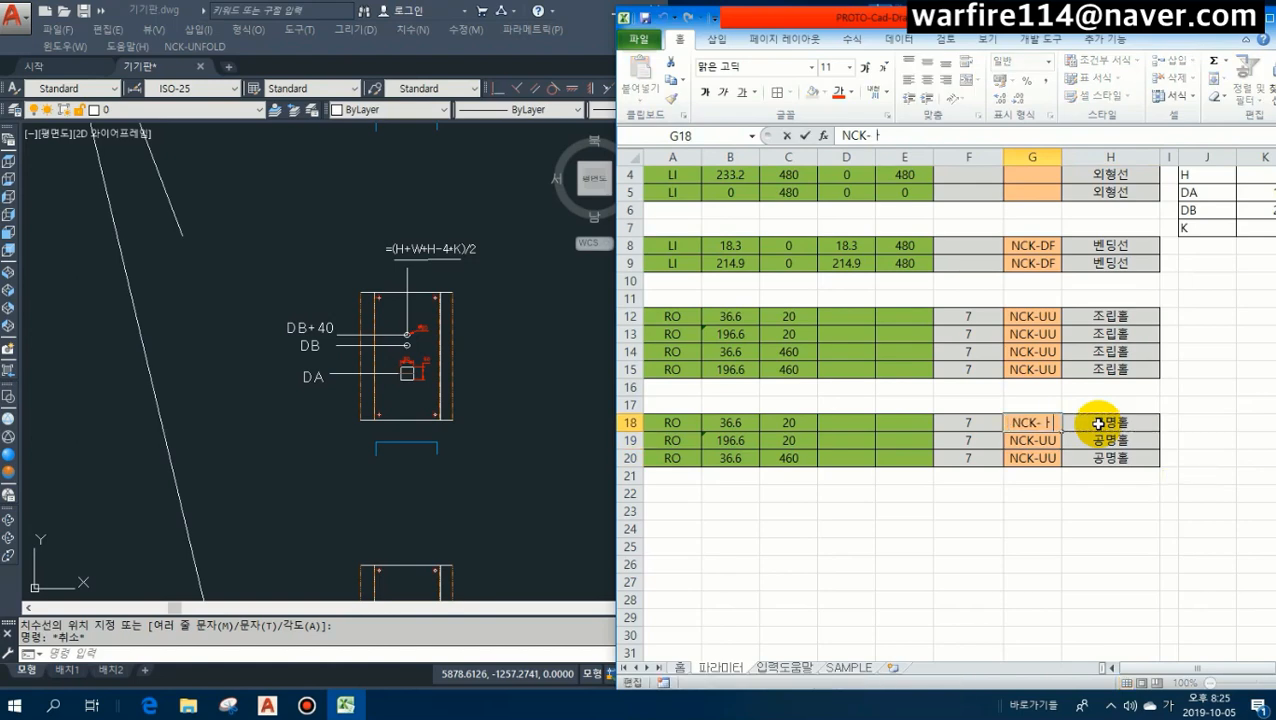
key("Up")
key("ctrl+c")
key("Down")
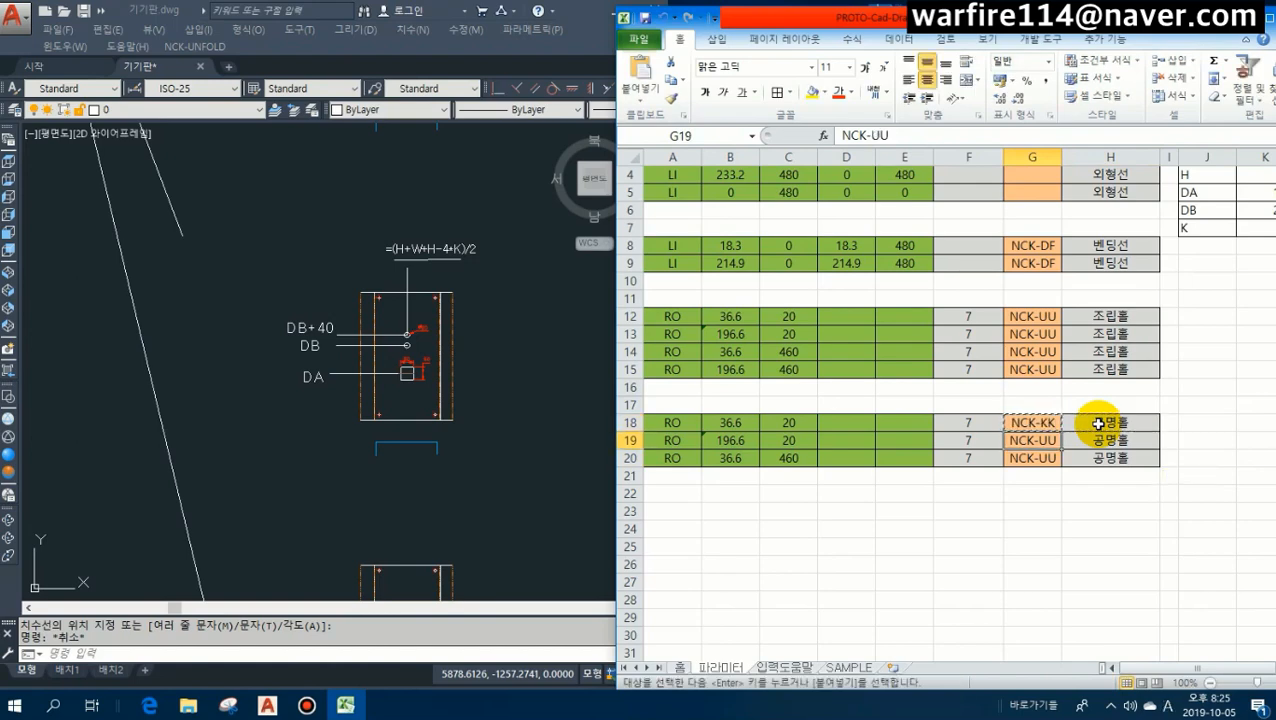
key("ctrl+v")
key("Down")
key("ctrl+v")
Clear row 20's TYPE and the X1 through DIA,OB values of rows 18 to 20.
left_click_drag(680, 459, 965, 458)
key("Delete")
left_click_drag(735, 419, 960, 458)
key("Delete")
left_click(844, 472)
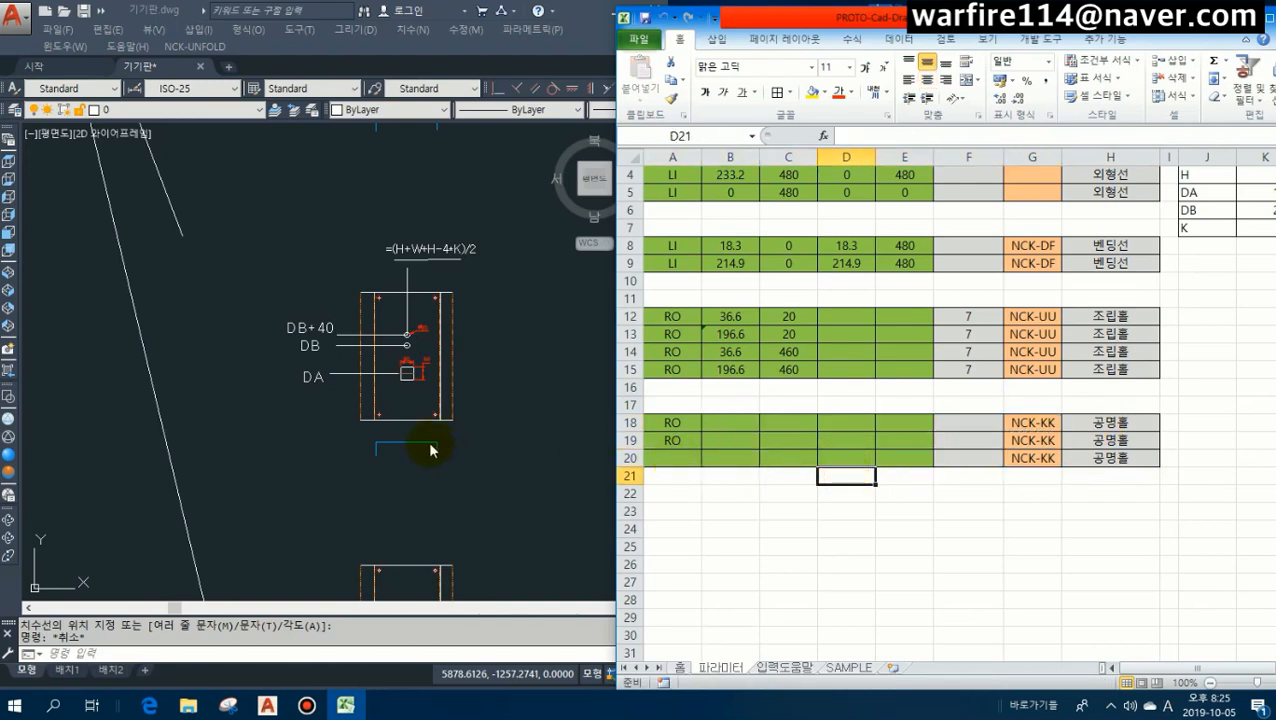
Look up the REA rectangle type in the 입력도움말 sheet and enter REA as row 20's TYPE in 파라미터.
key("Escape")
scroll(412, 360, "up", 4)
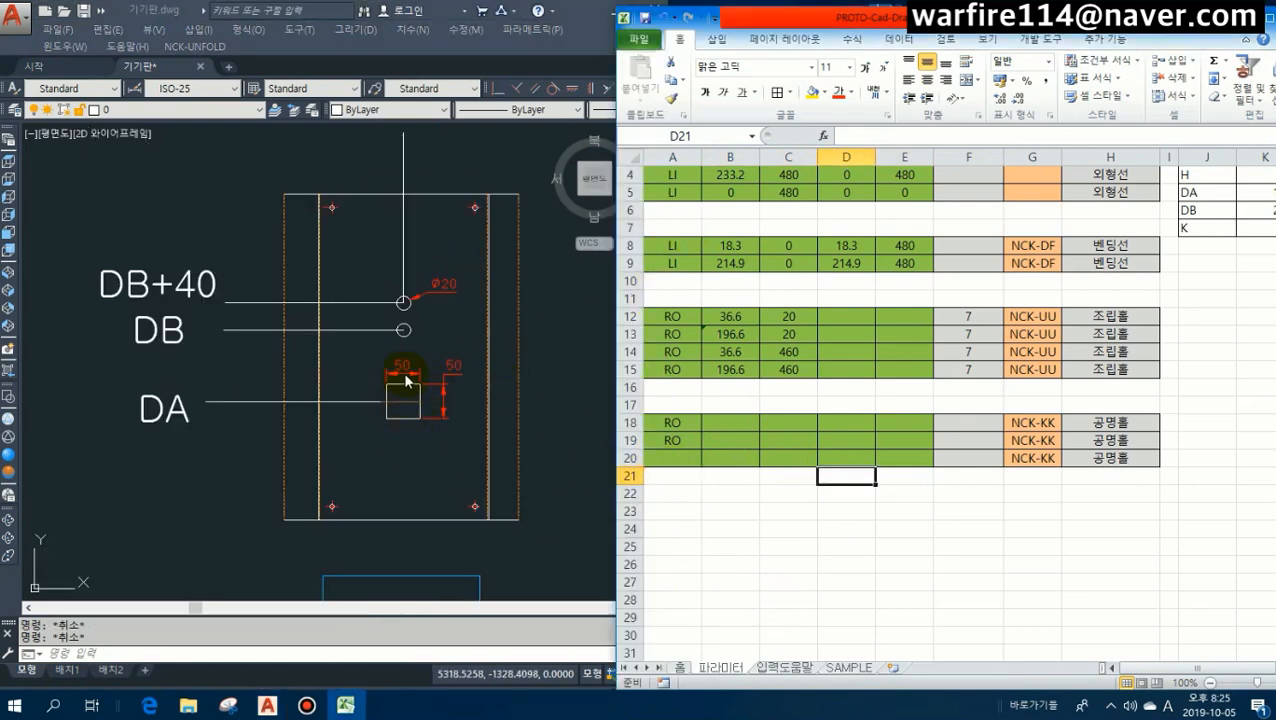
left_click(784, 668)
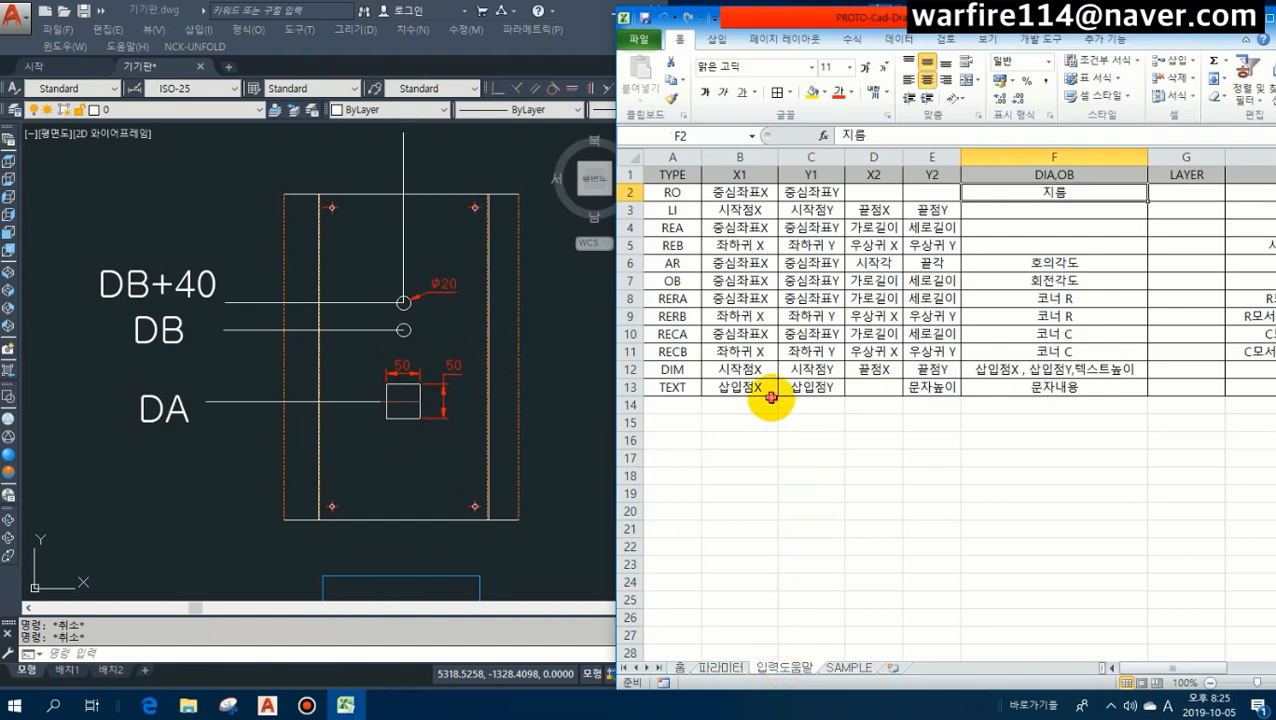
left_click_drag(672, 228, 1235, 227)
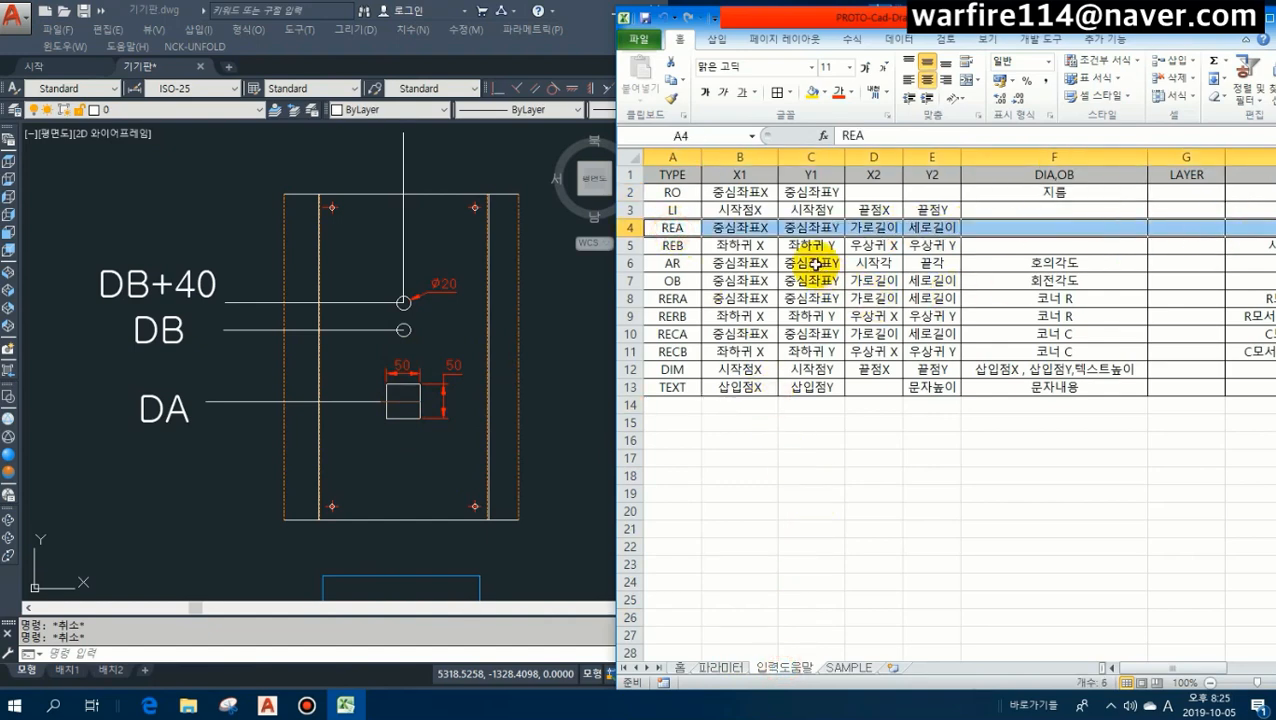
left_click(722, 668)
left_click(679, 473)
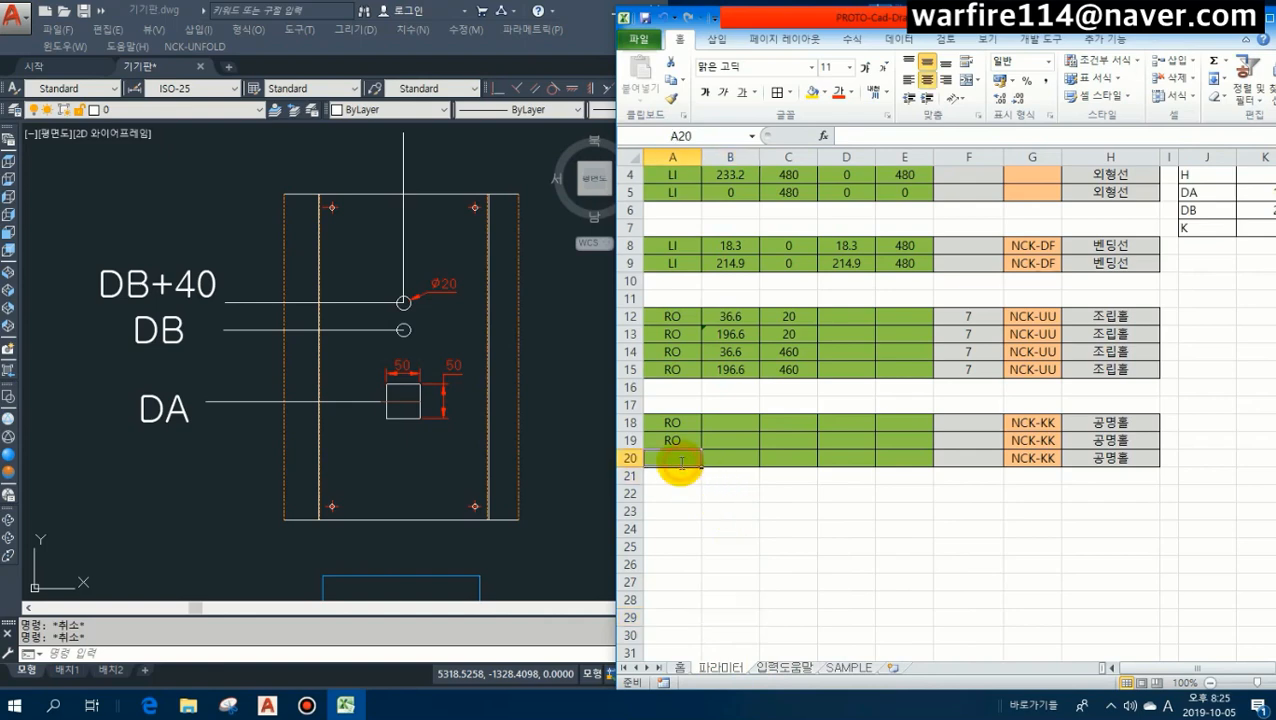
type("REA")
key("Tab")
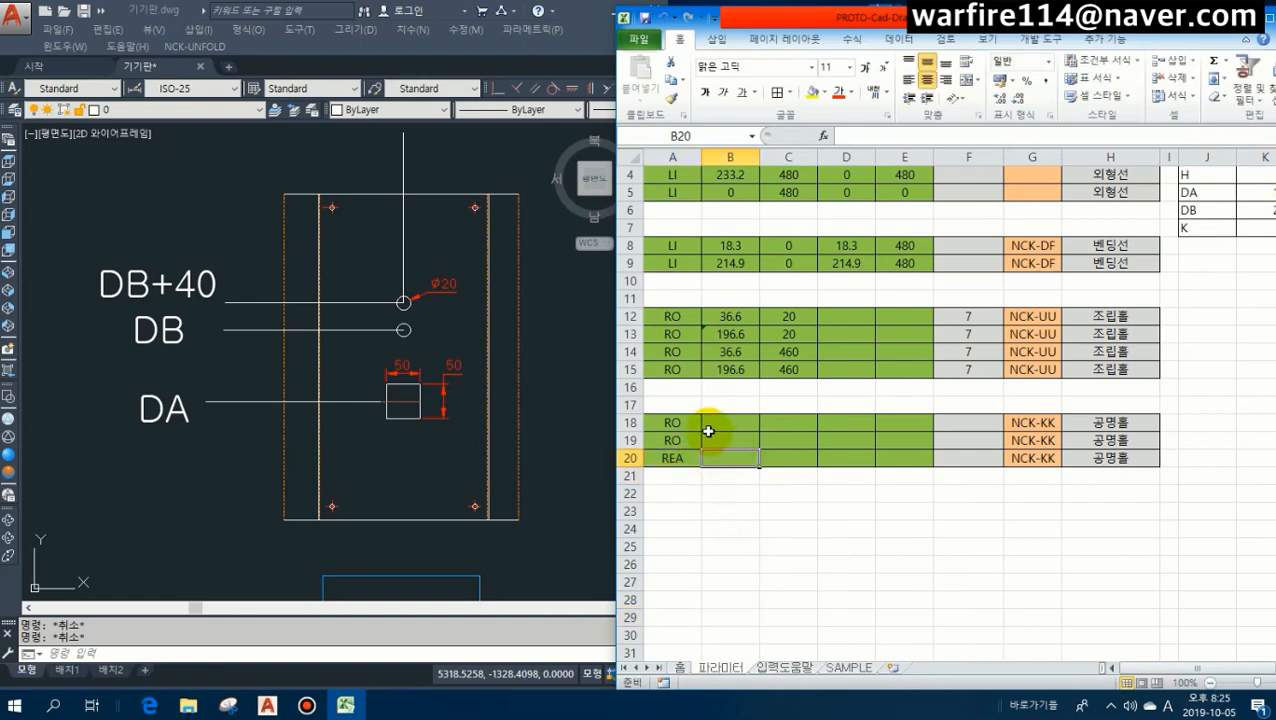
Change the TYPE of row 18 to REA and the TYPE of row 20 to RO in the parameter table.
left_click(407, 396)
left_click(699, 467)
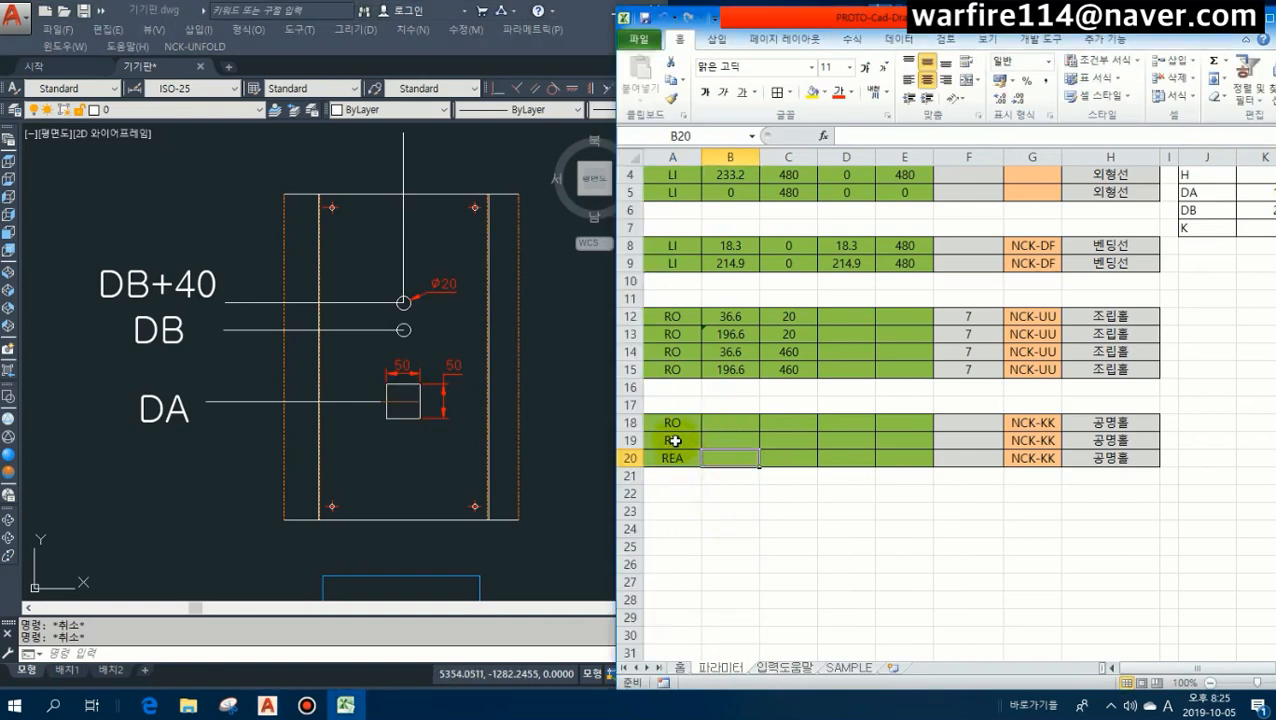
key("ctrl+c")
left_click(678, 423)
key("ctrl+v")
left_click(676, 440)
key("ctrl+c")
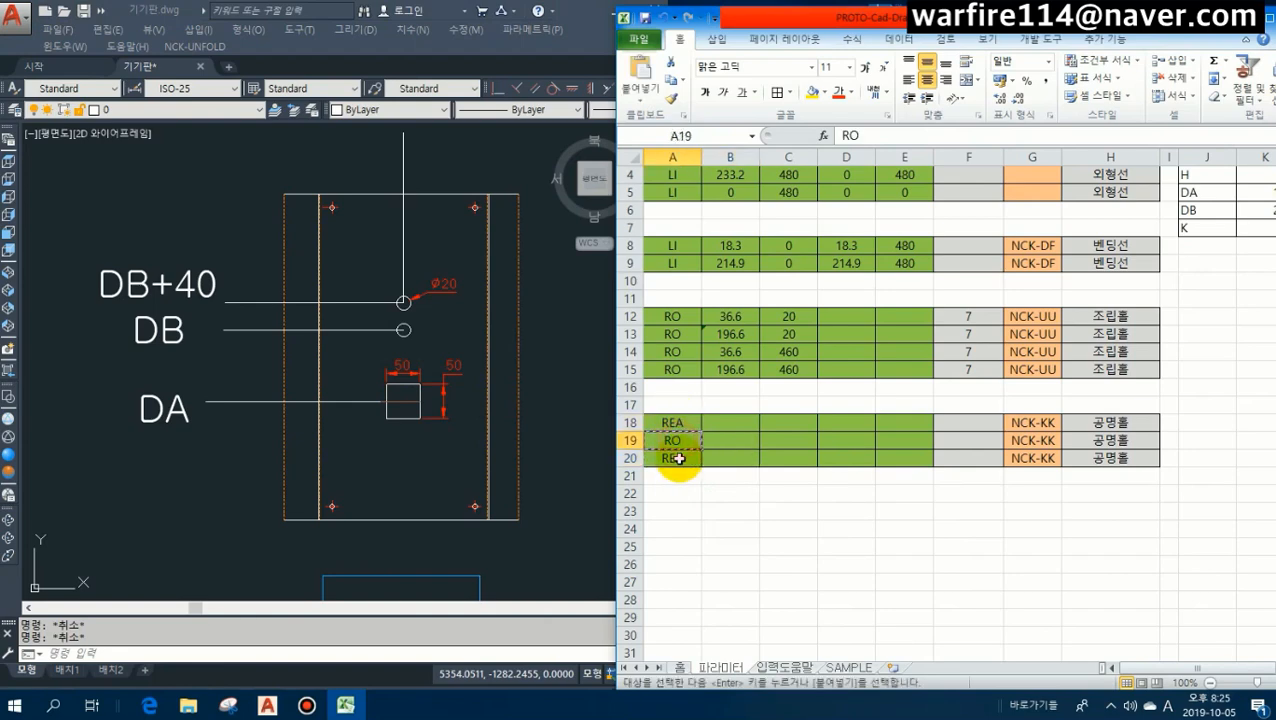
left_click(678, 458)
key("ctrl+v")
left_click(682, 423)
left_click(723, 428)
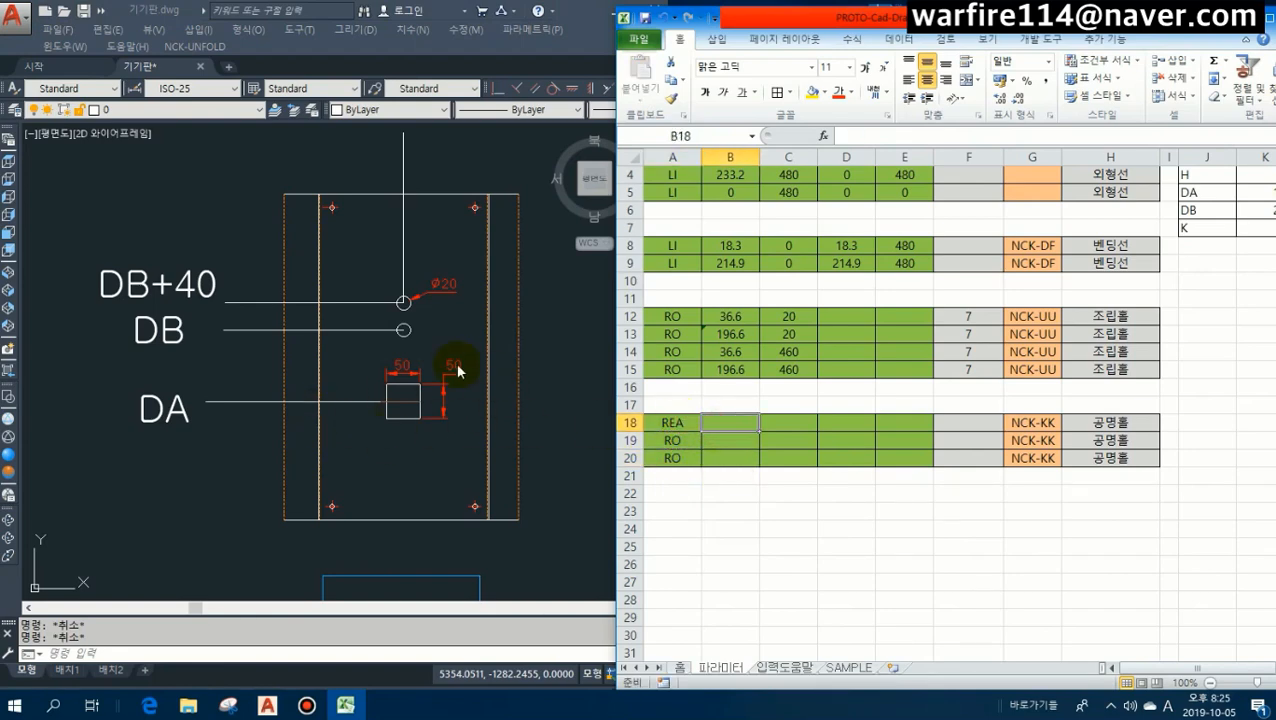
Examine the square hole's size and the DA and DB position dimensions in the framed plate drawing.
left_click(368, 416)
scroll(366, 414, "down", 6)
middle_click_drag(240, 356, 347, 350)
scroll(347, 350, "down", 2)
middle_click_drag(158, 288, 378, 430)
scroll(175, 293, "up", 6)
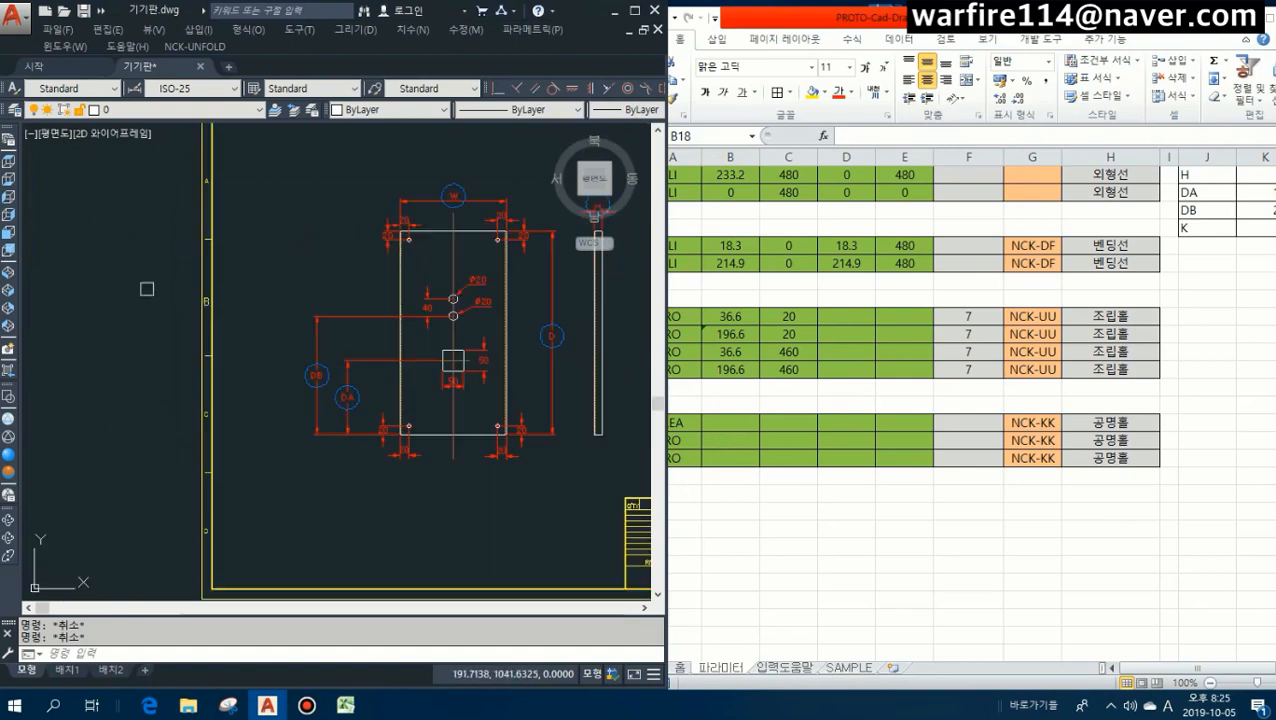
scroll(288, 338, "up", 3)
middle_click_drag(419, 390, 214, 386)
left_click(715, 428)
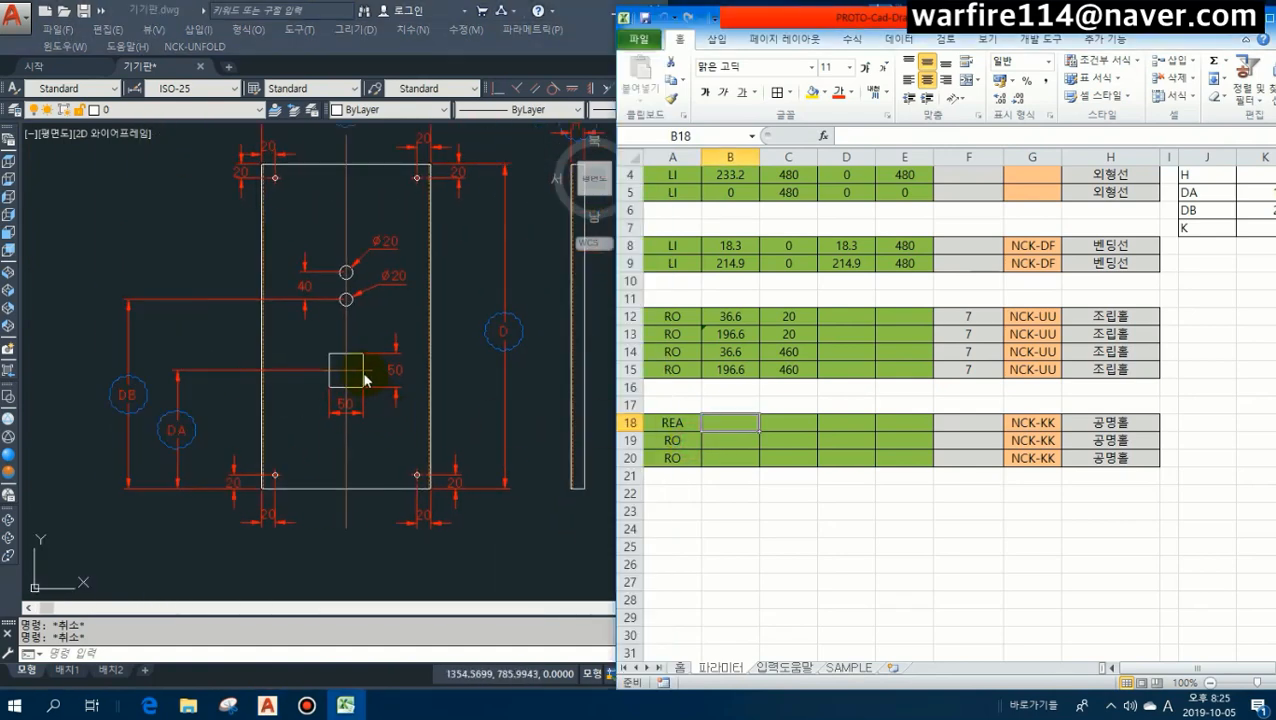
scroll(344, 290, "down", 5)
scroll(413, 342, "up", 6)
left_click(396, 379)
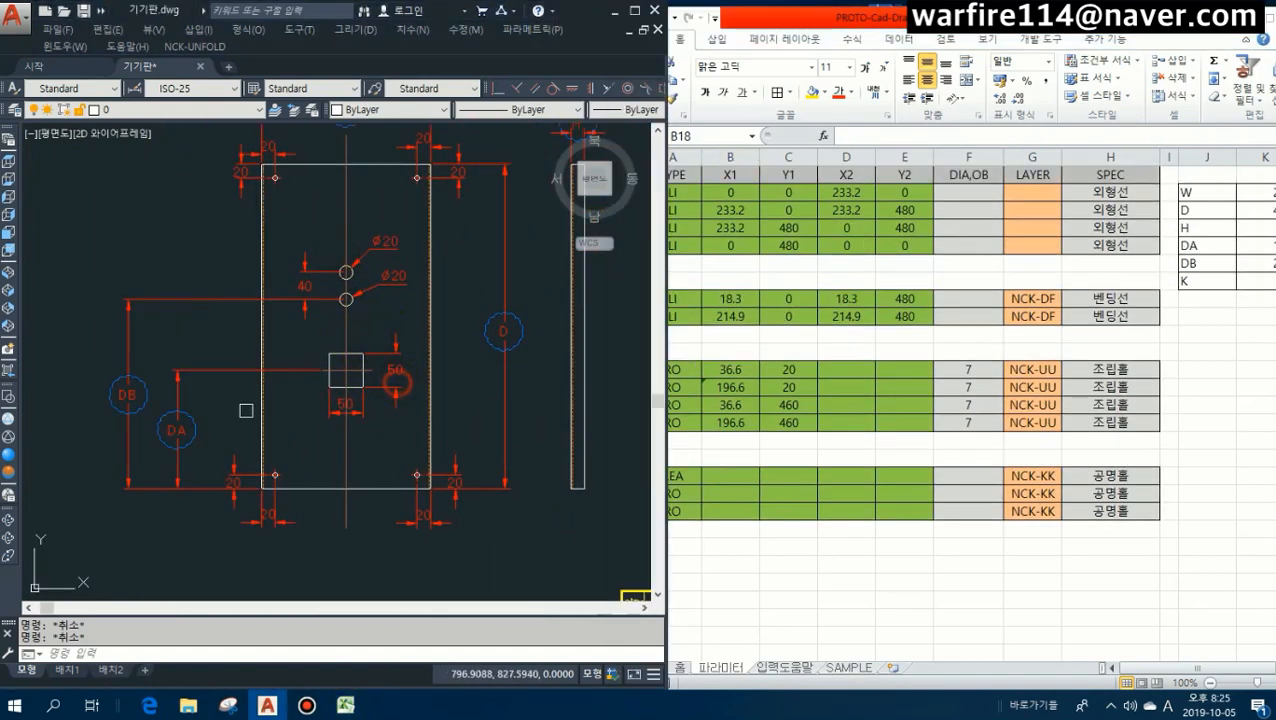
Copy the formula =(H+W+H-4*K)/2 from the 공명홀 drawing's text into the X1 cells of rows 18 to 20.
scroll(247, 410, "down", 6)
middle_click_drag(444, 402, 73, 364)
middle_click_drag(474, 460, 154, 356)
middle_click_drag(268, 531, 334, 353)
scroll(296, 370, "up", 6)
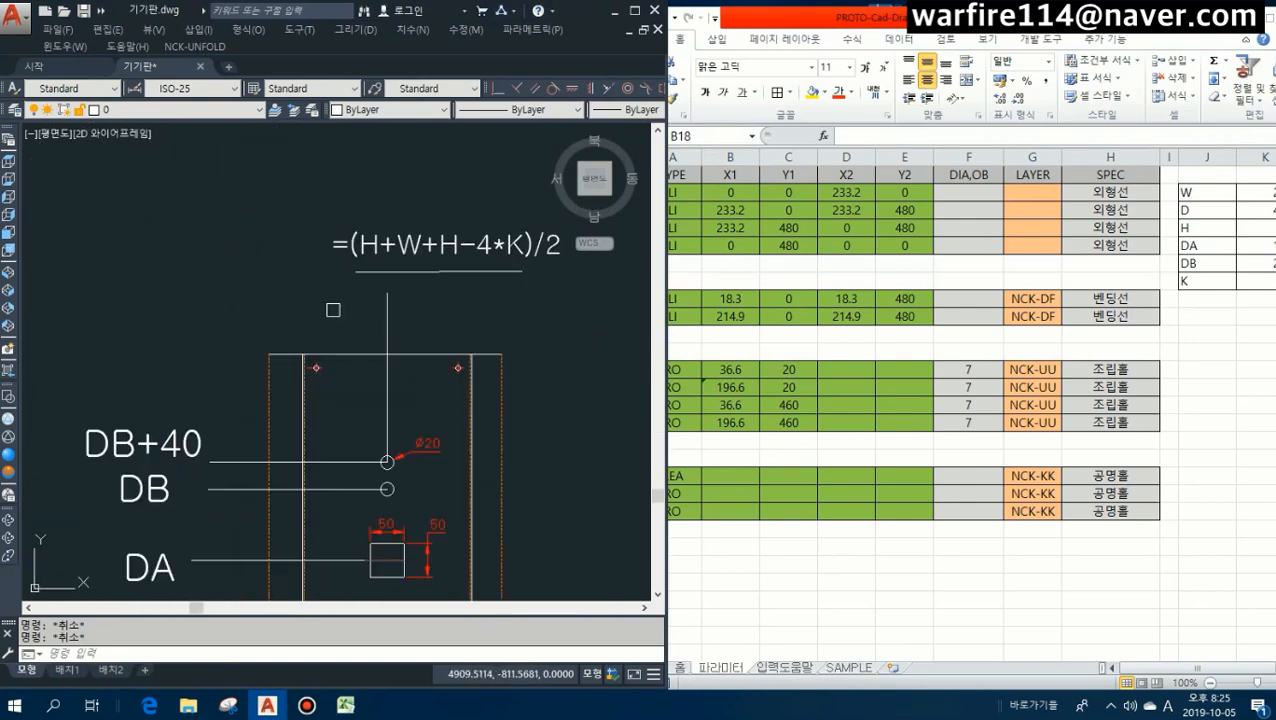
middle_click_drag(424, 246, 264, 303)
double_click(262, 303)
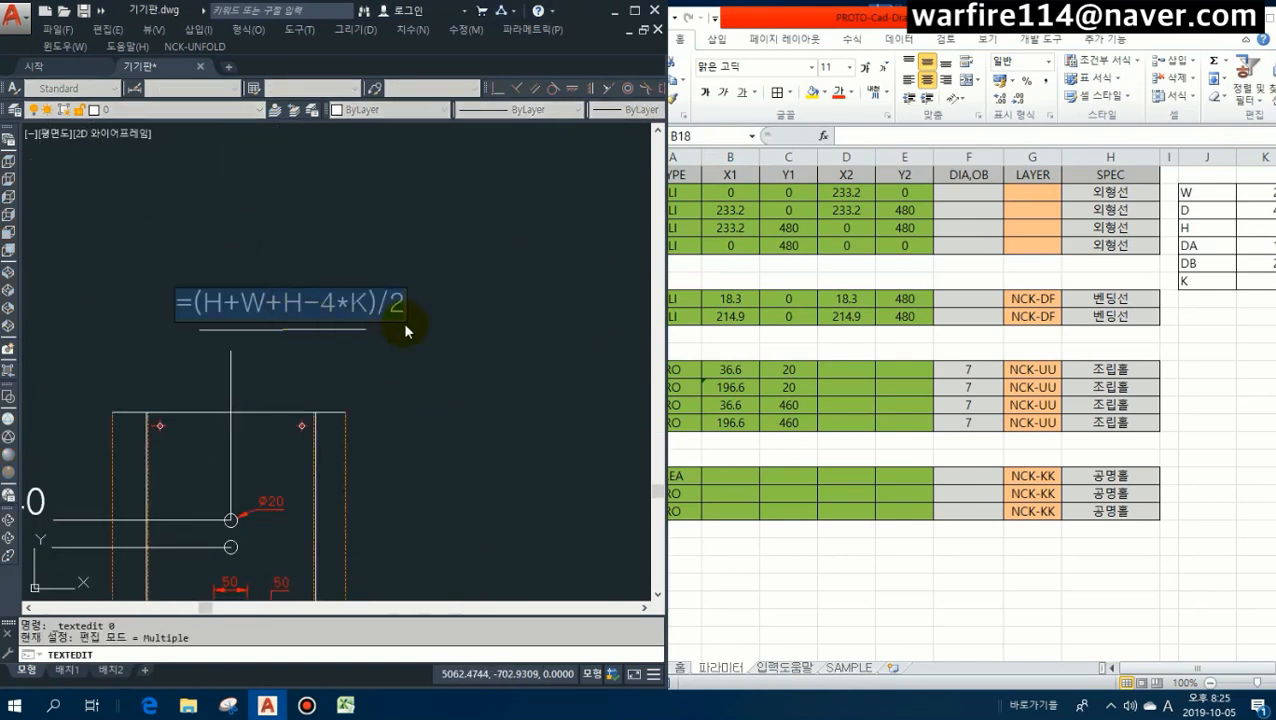
left_click(704, 478)
double_click(733, 479)
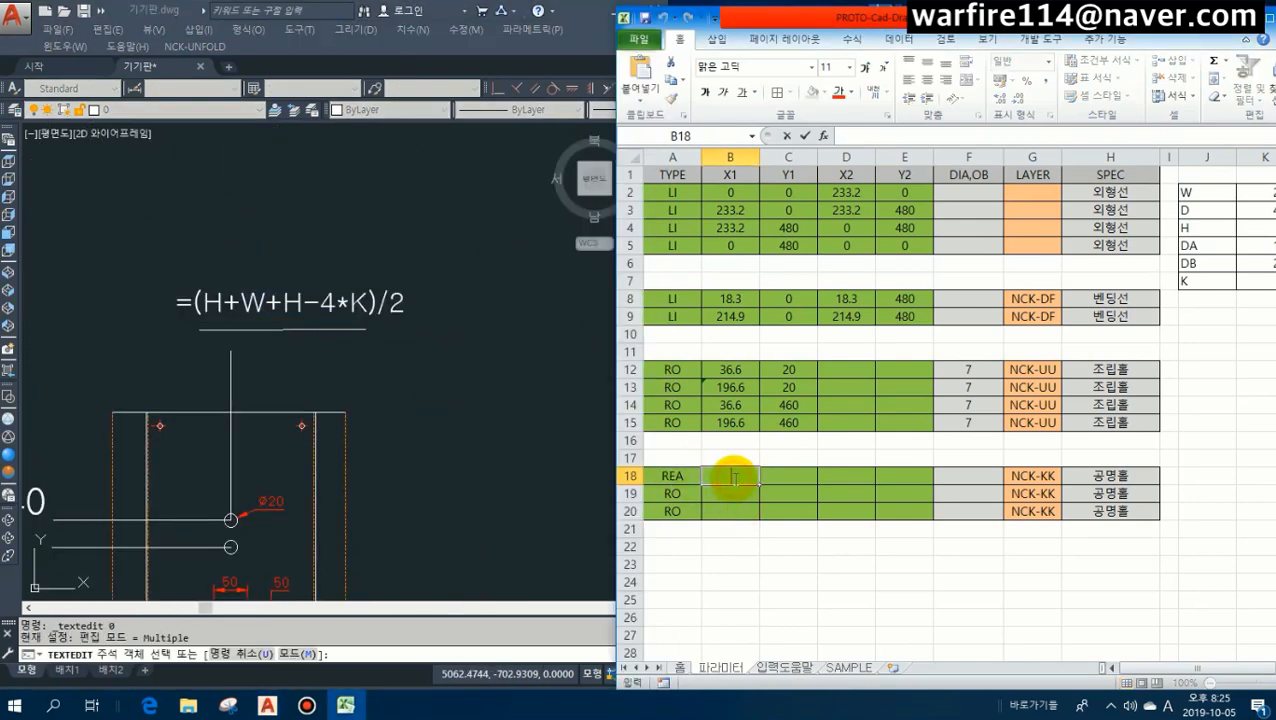
key("ctrl+v")
key("Return")
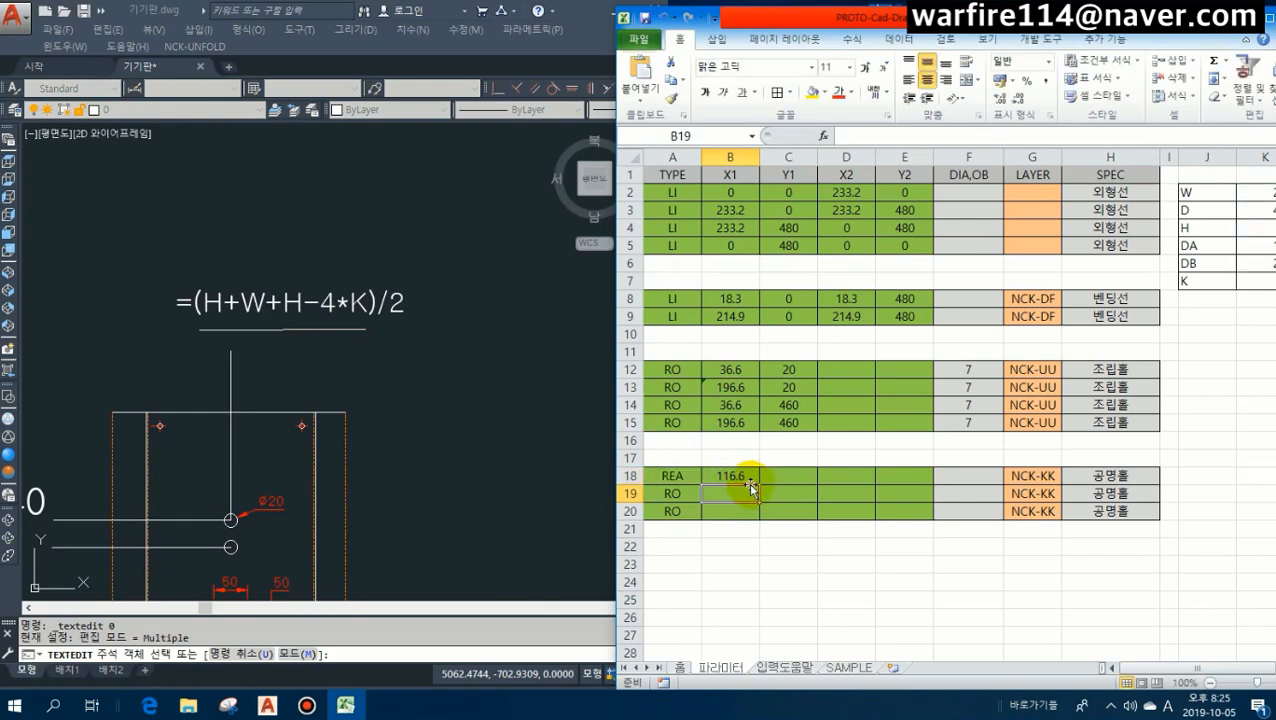
left_click_drag(736, 493, 735, 513)
key("ctrl+v")
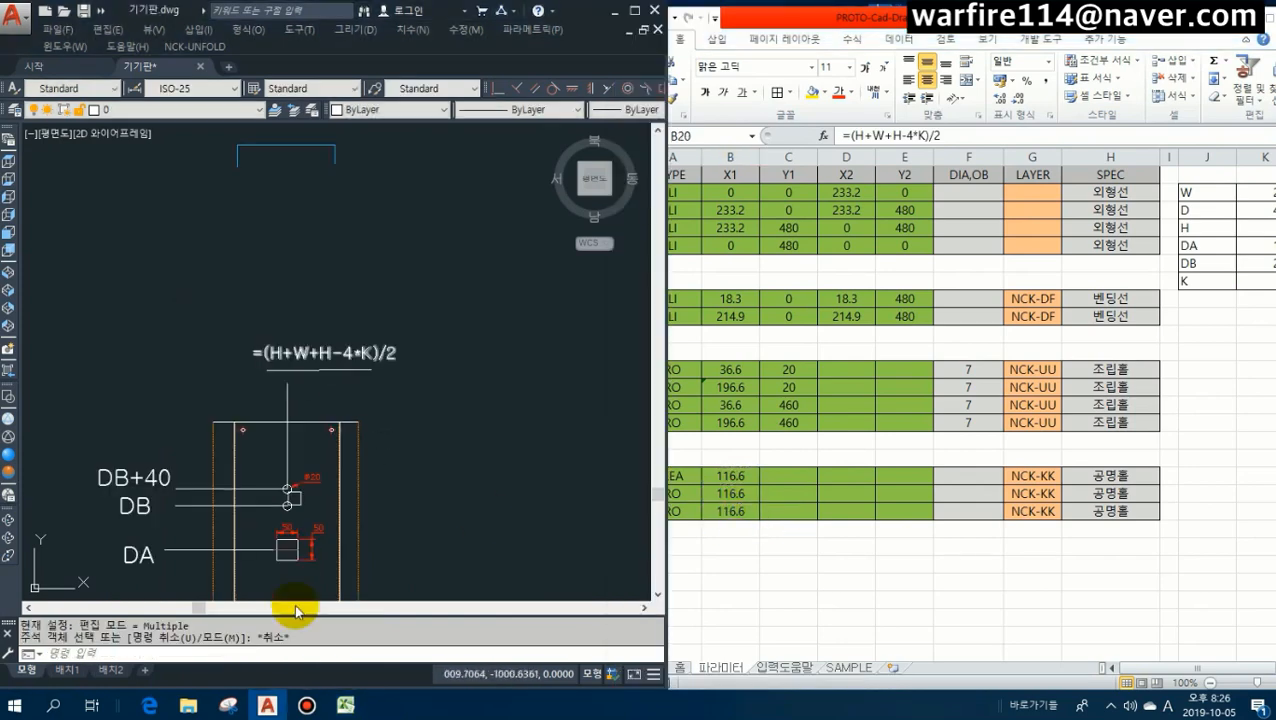
Enter the Y1 formulas =DA in row 18, =DB in row 19 and =DB+40 in row 20, following the plate drawing.
middle_click_drag(350, 475, 423, 382)
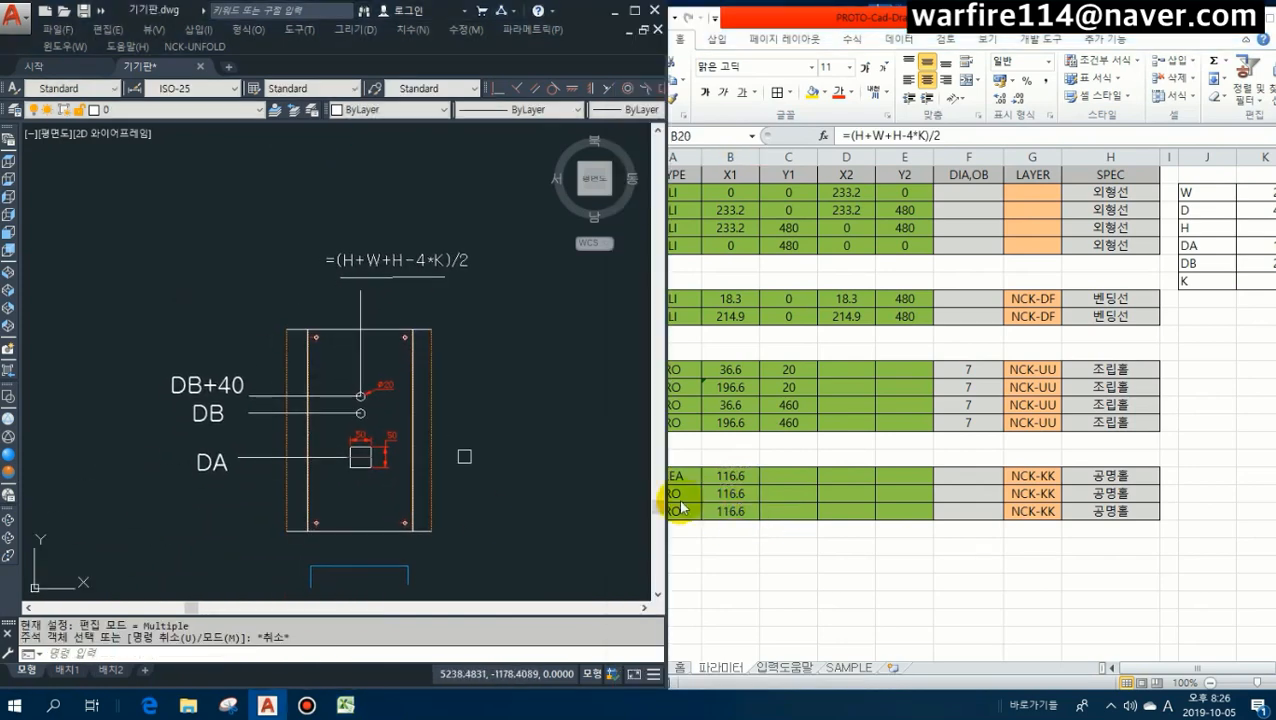
left_click(449, 458)
key("Escape")
scroll(370, 365, "down", 5)
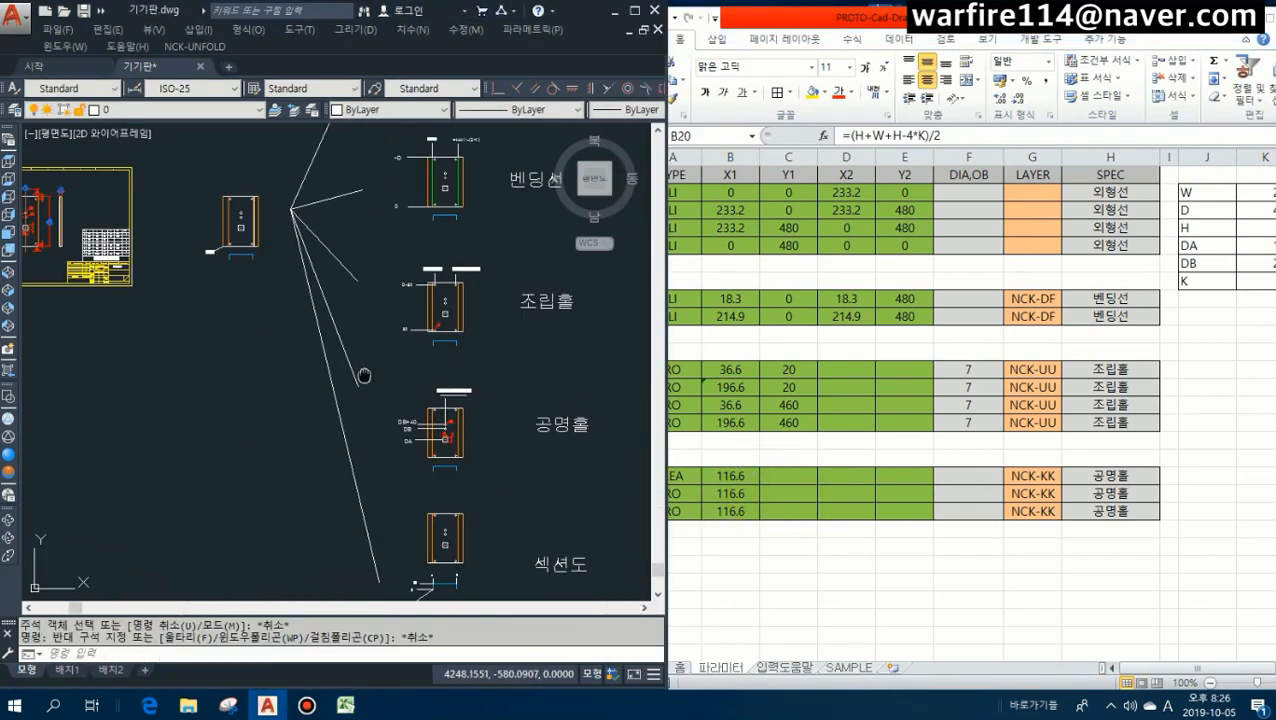
scroll(240, 290, "up", 3)
scroll(200, 300, "up", 4)
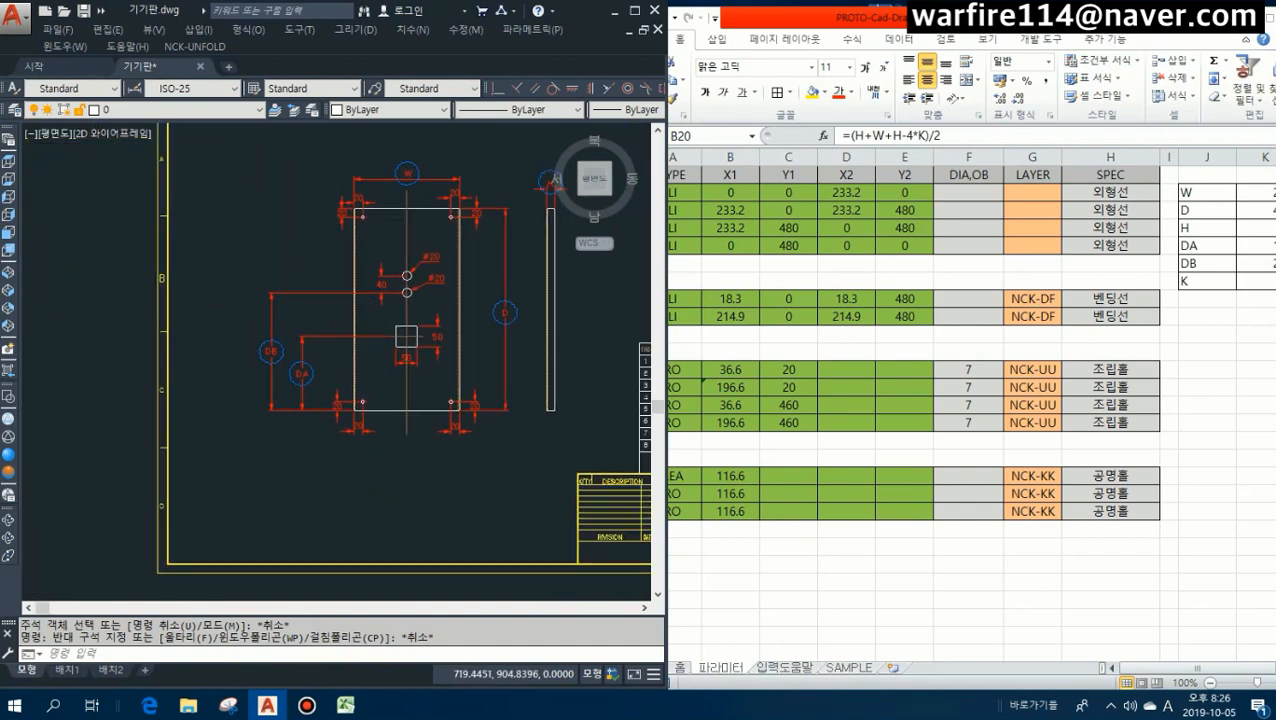
left_click(784, 479)
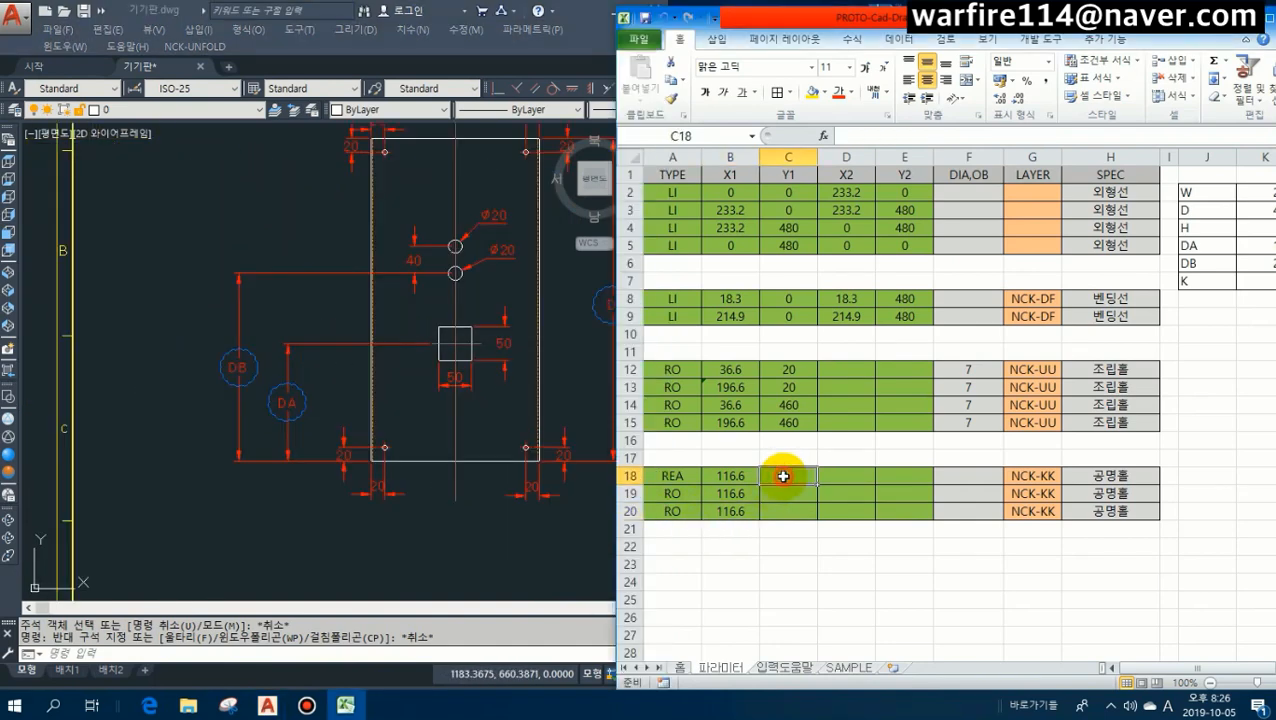
type("=DA")
key("Return")
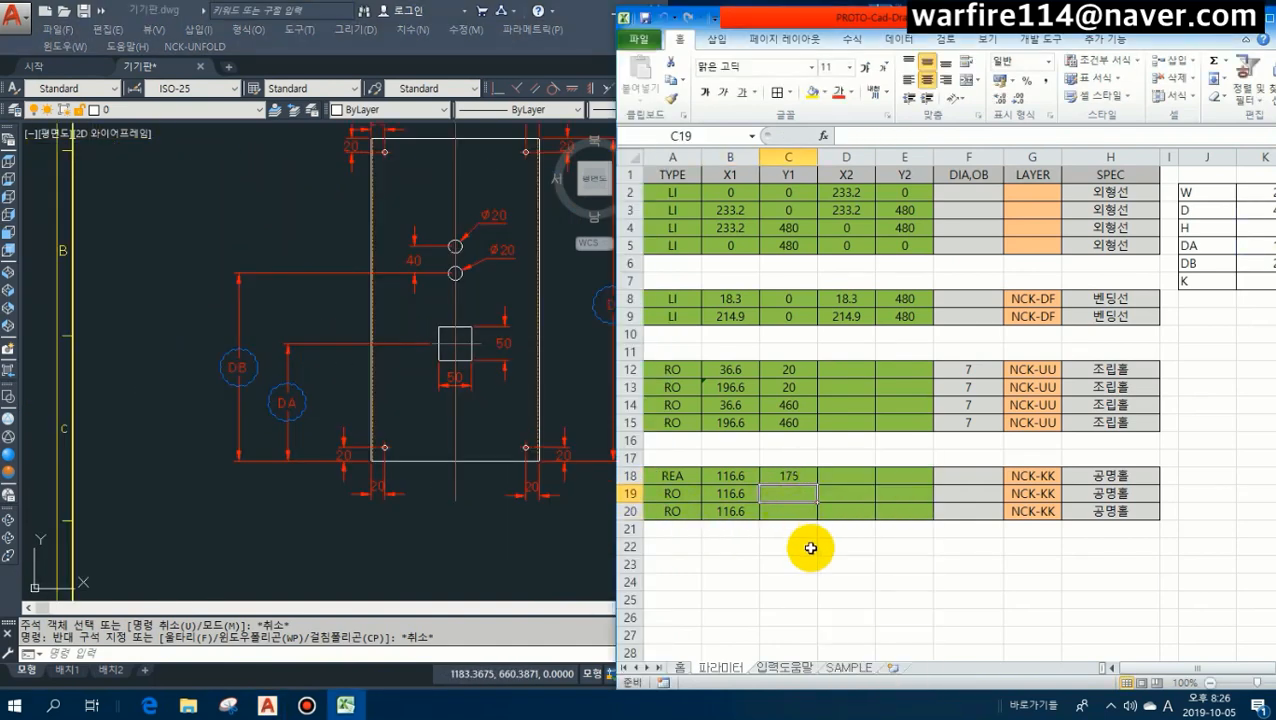
type("=DB")
key("Return")
type("=D")
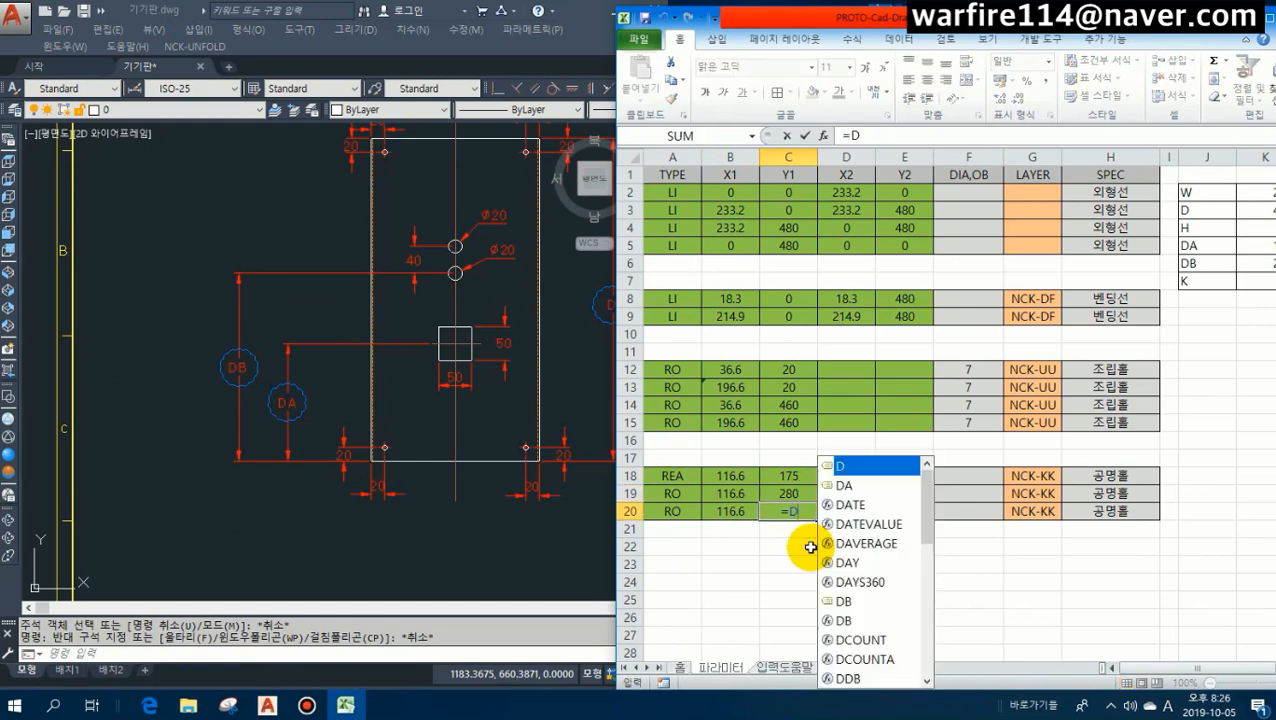
type("B+40")
key("Return")
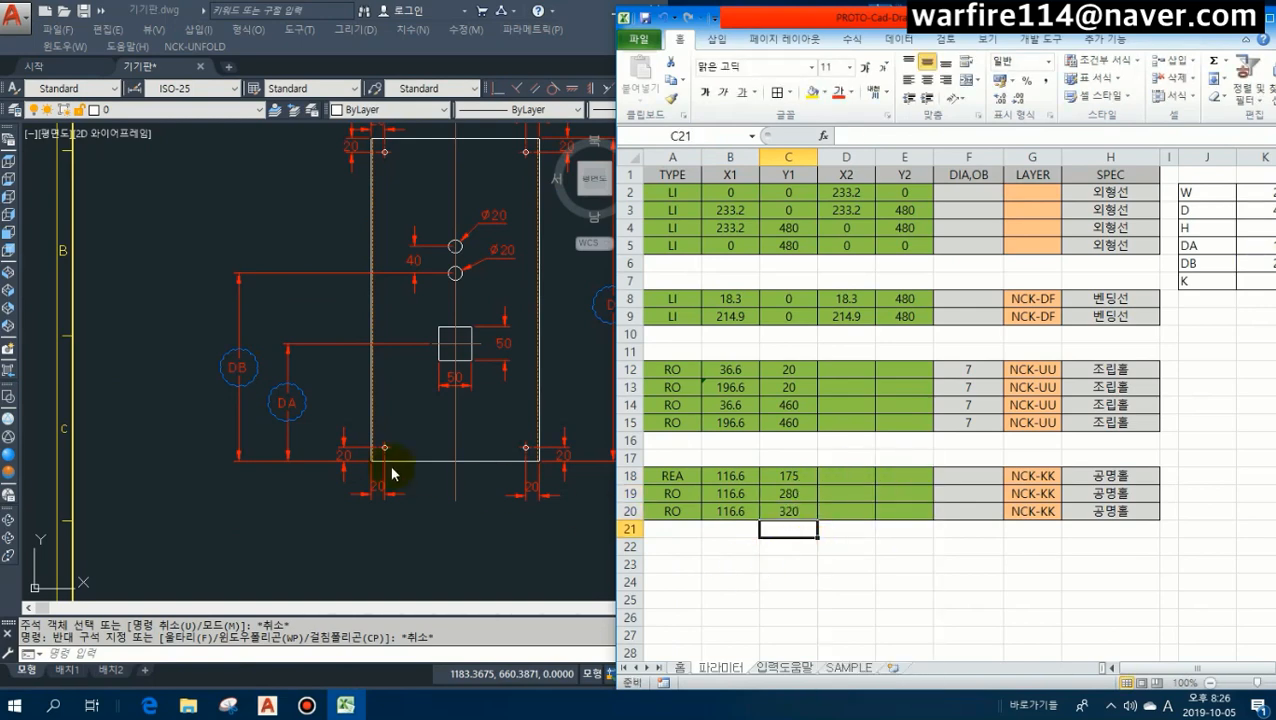
Set the DIA,OB diameter of the round holes in rows 19 and 20 to 20.
left_click(958, 498)
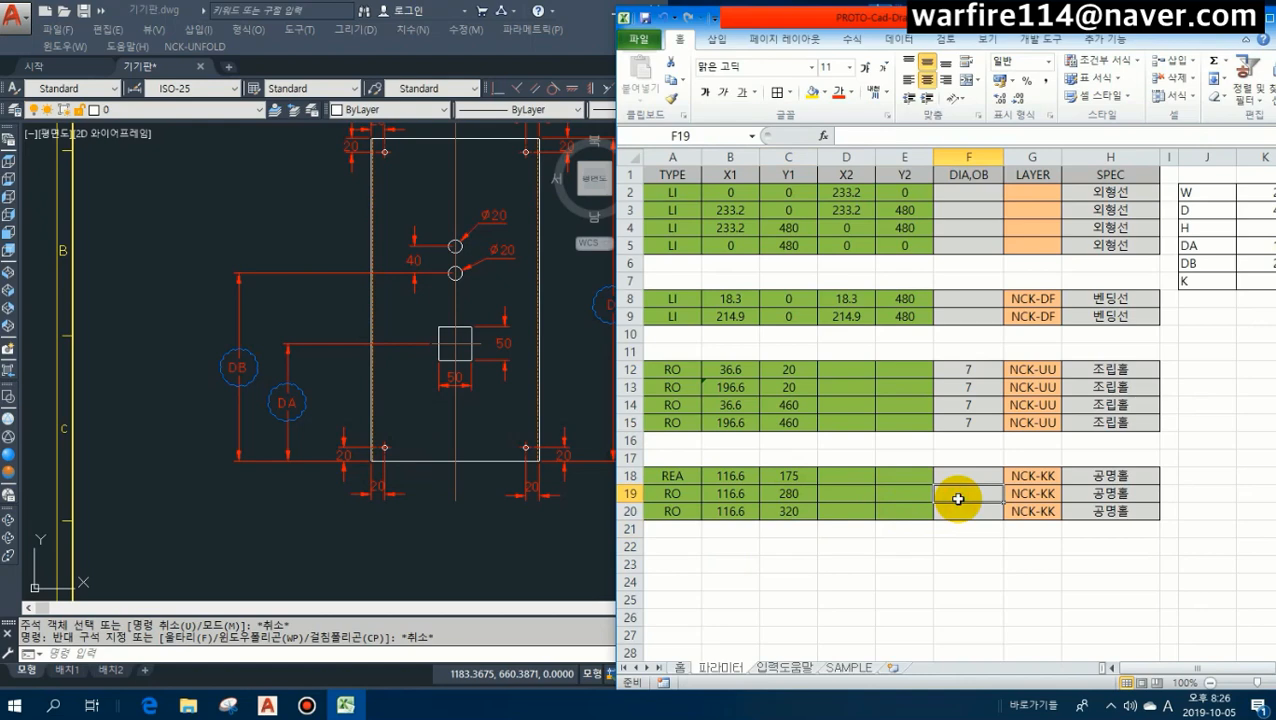
type("20")
key("Return")
type("20")
left_click(960, 492)
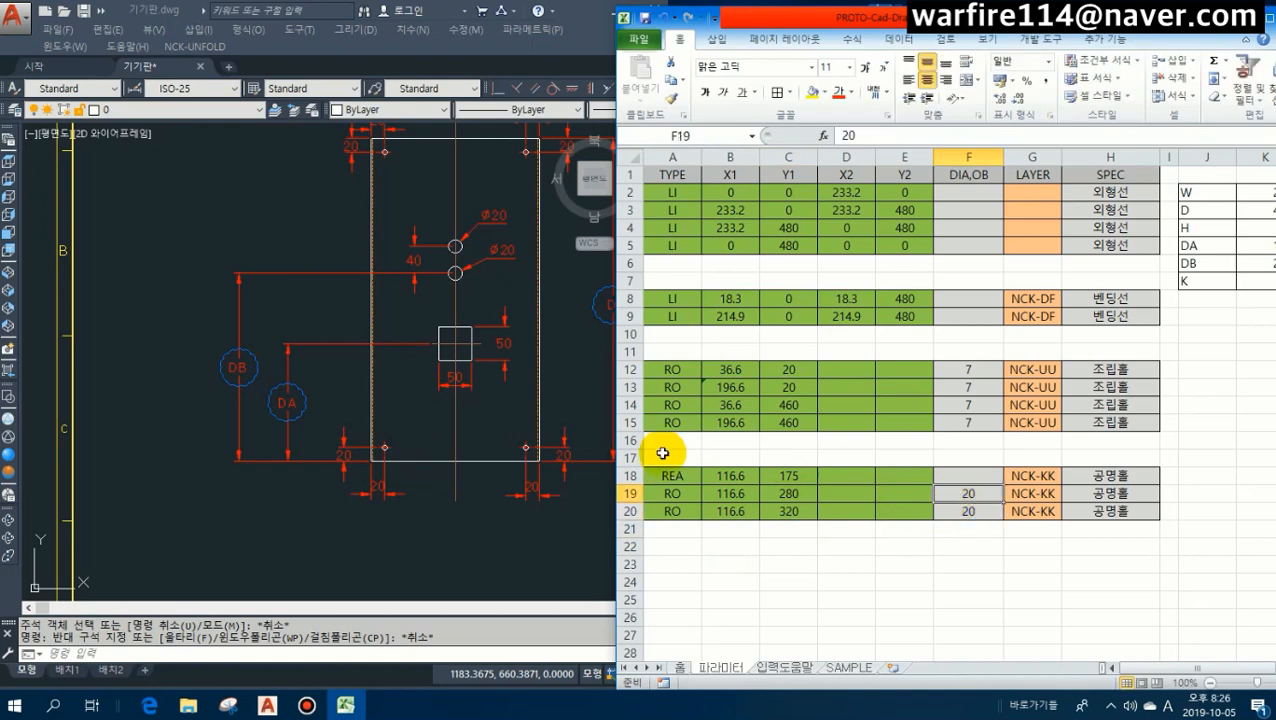
Set the square hole's X2 and Y2 side lengths in row 18 to 50.
left_click(396, 384)
left_click(830, 476)
type("50")
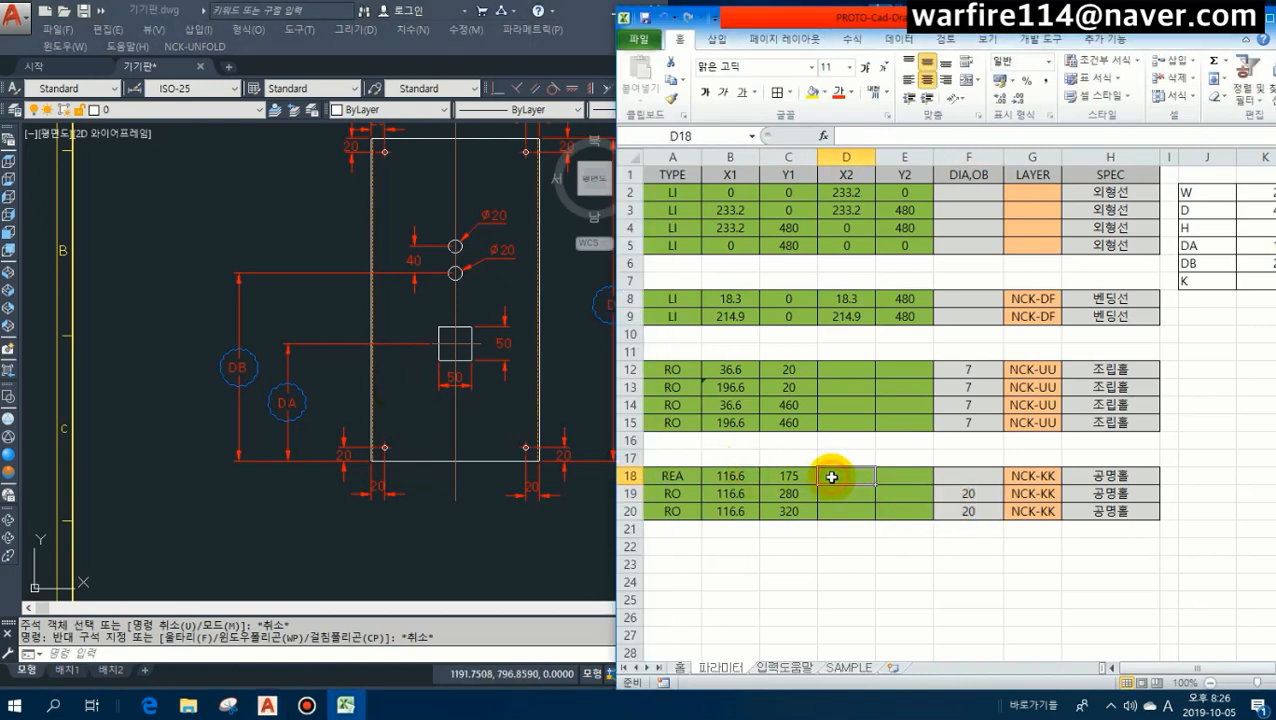
key("Tab")
type("50")
key("Return")
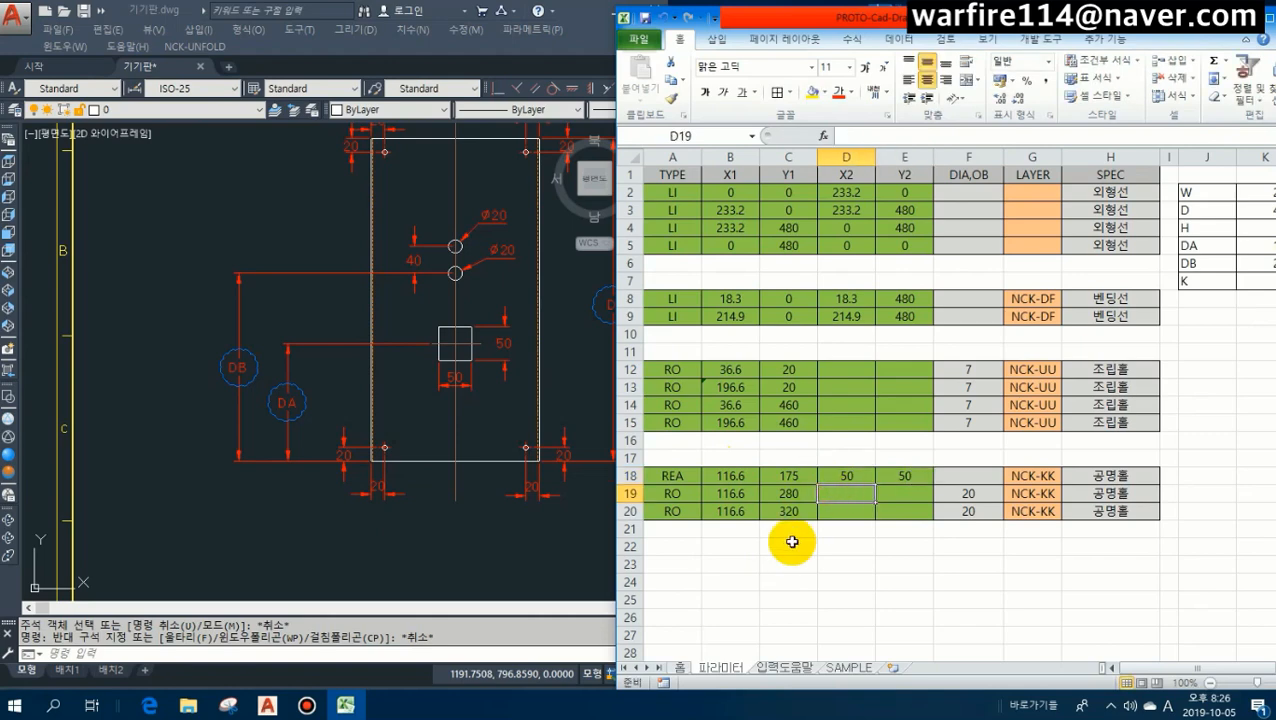
Run 그리기 from the 홈 sheet and place the plate with its 공명홀 beside the 공명홀 label in AutoCAD.
left_click(547, 495)
scroll(547, 495, "down", 5)
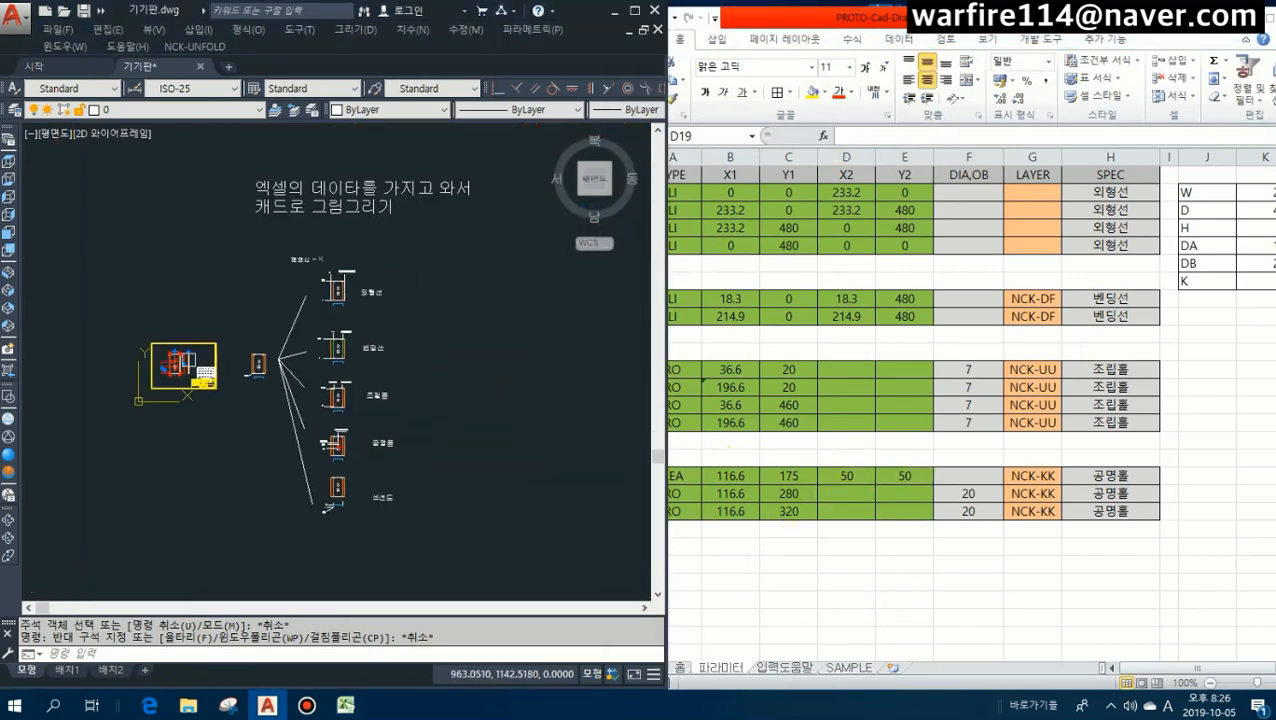
scroll(297, 418, "up", 5)
left_click(712, 590)
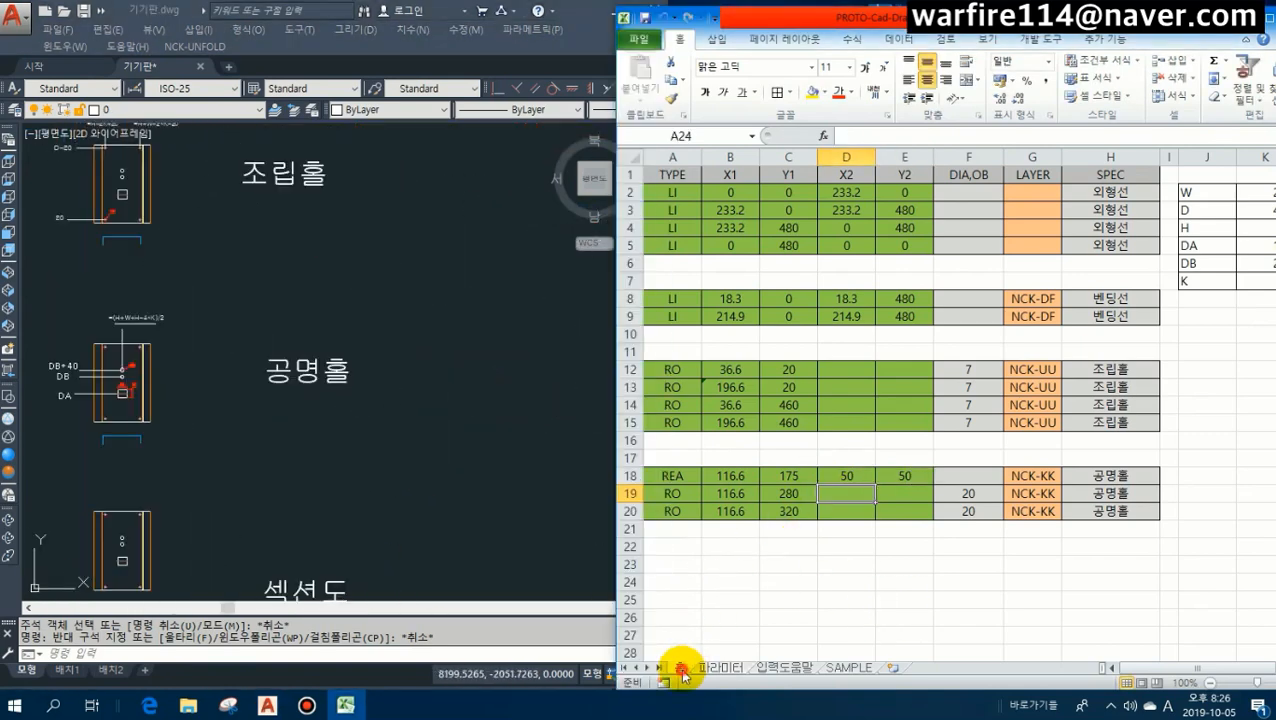
left_click(680, 667)
left_click(760, 199)
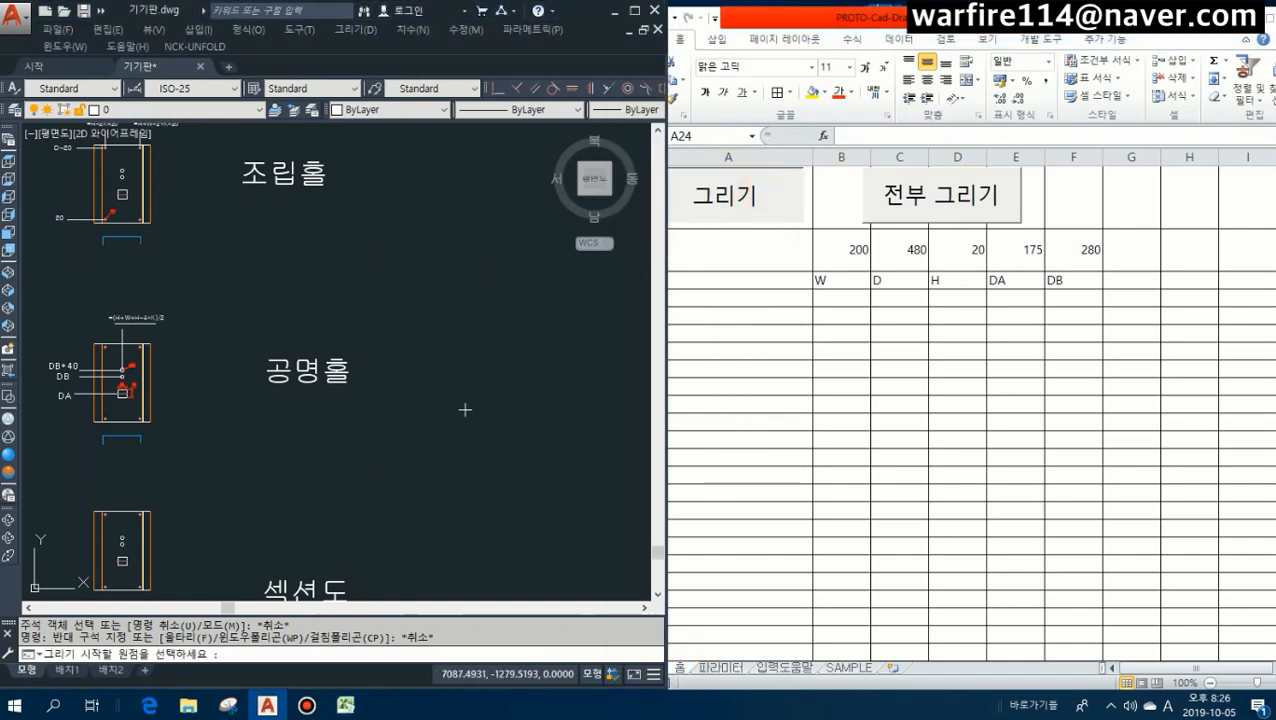
left_click(435, 421)
scroll(433, 399, "up", 4)
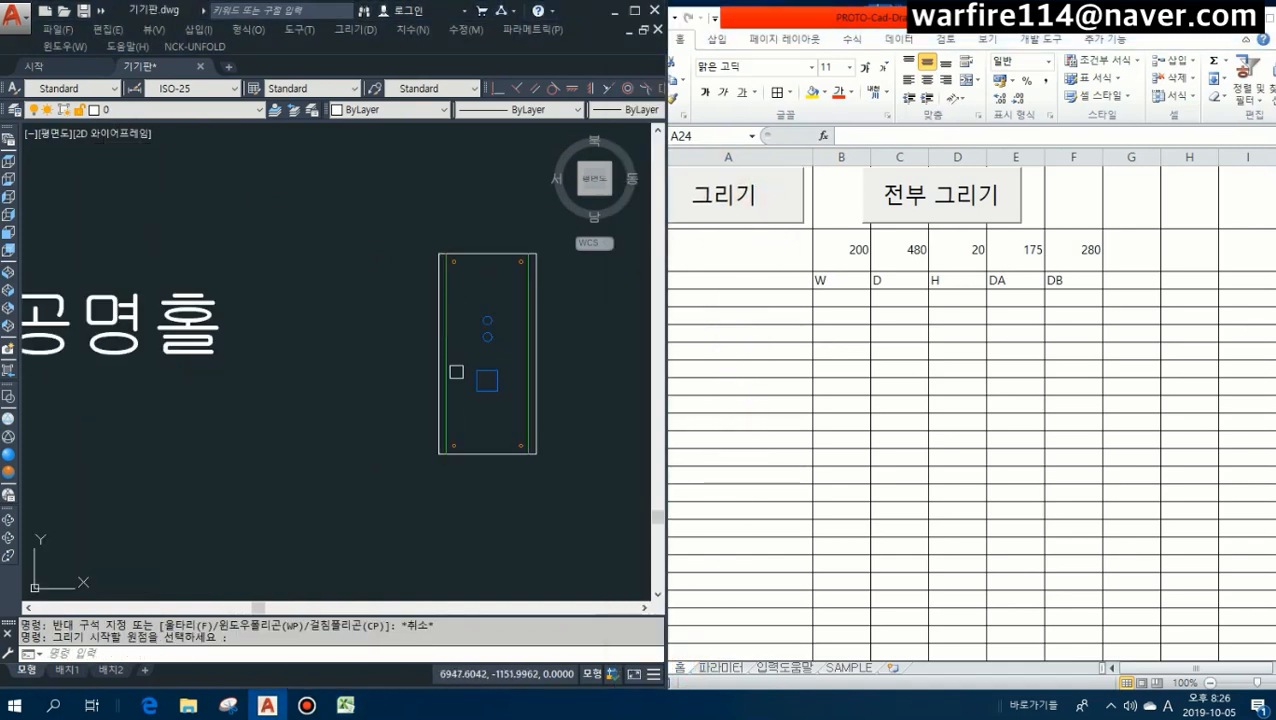
Examine the DA and DB columns of the drawing's SPECIFICATION table for plates without 공명홀 values.
left_click(726, 370)
left_click(724, 666)
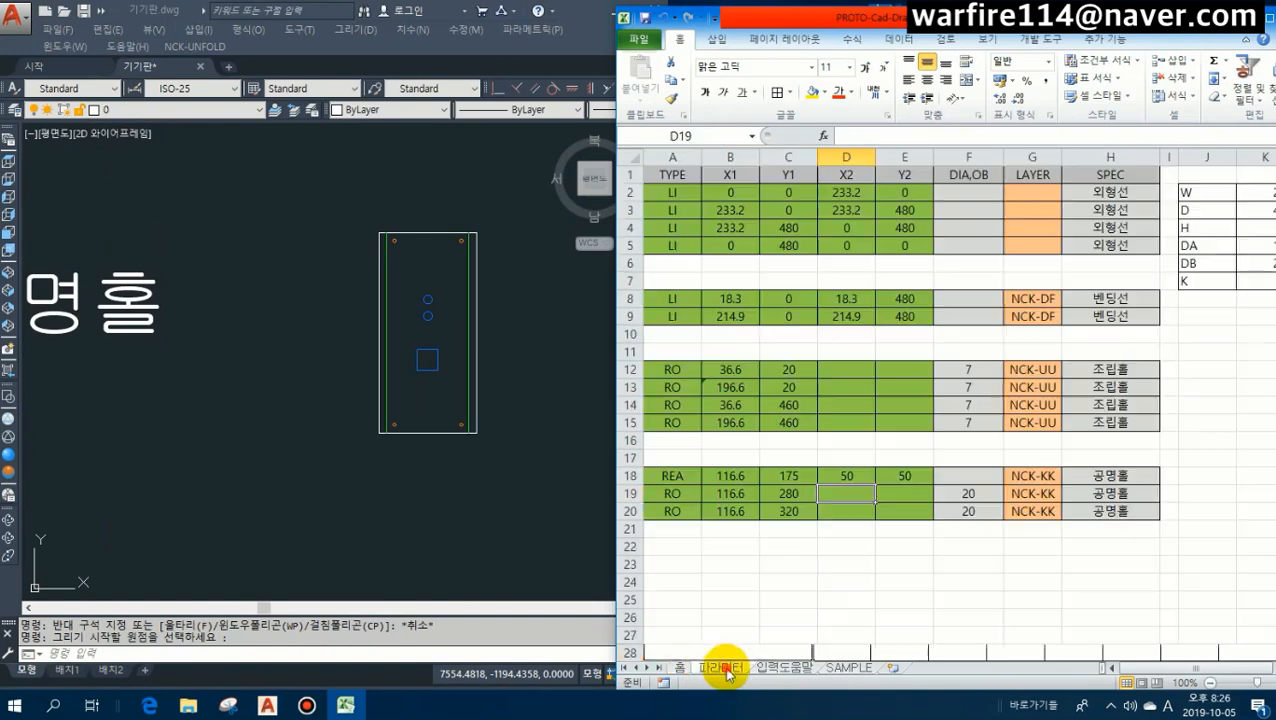
left_click(507, 433)
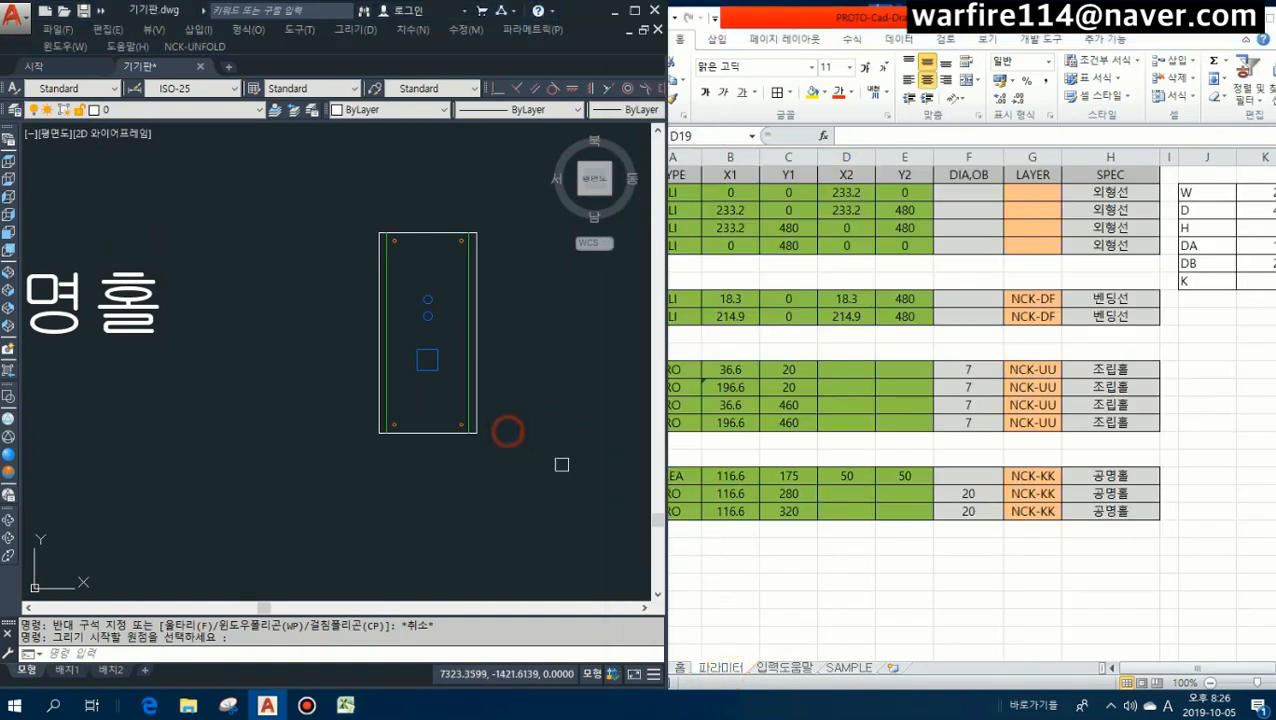
scroll(561, 461, "down", 2)
middle_click_drag(501, 441, 415, 402)
scroll(531, 435, "down", 2)
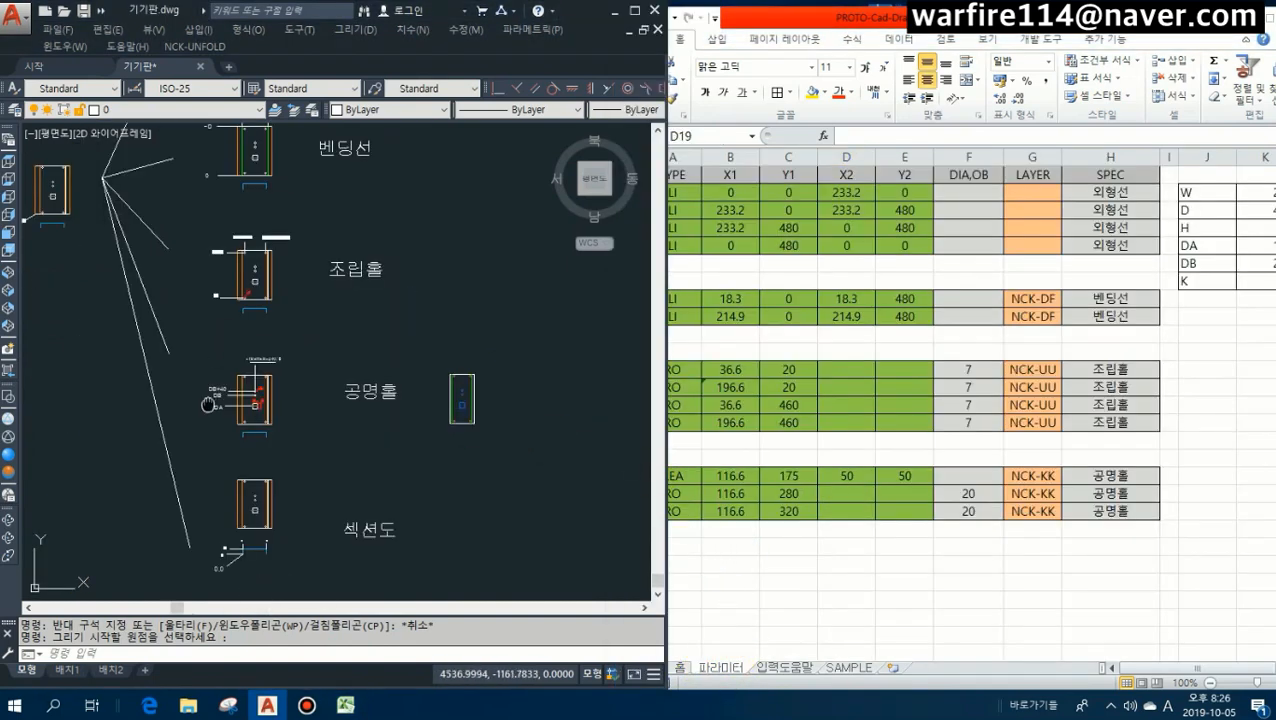
middle_click_drag(531, 435, 333, 441)
scroll(481, 302, "up", 4)
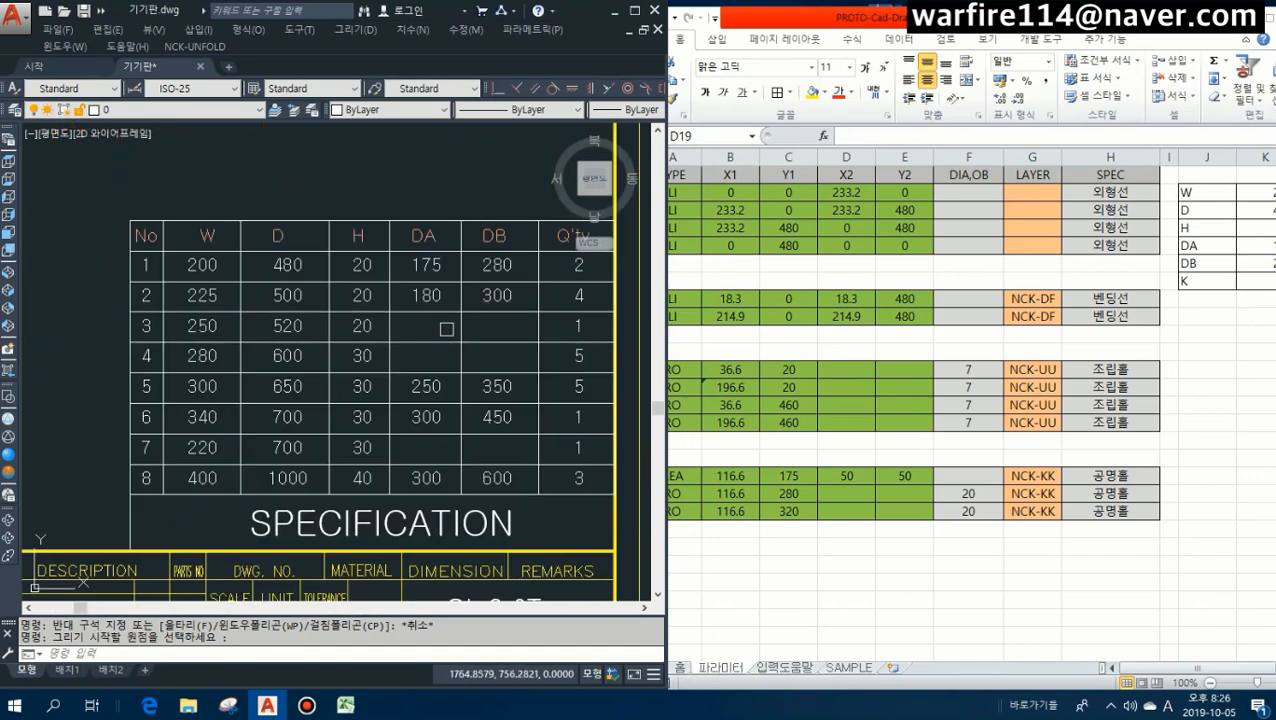
Clear the TYPE values of the three 공명홀 rows 18 to 20 in the 파라미터 sheet.
left_click(775, 555)
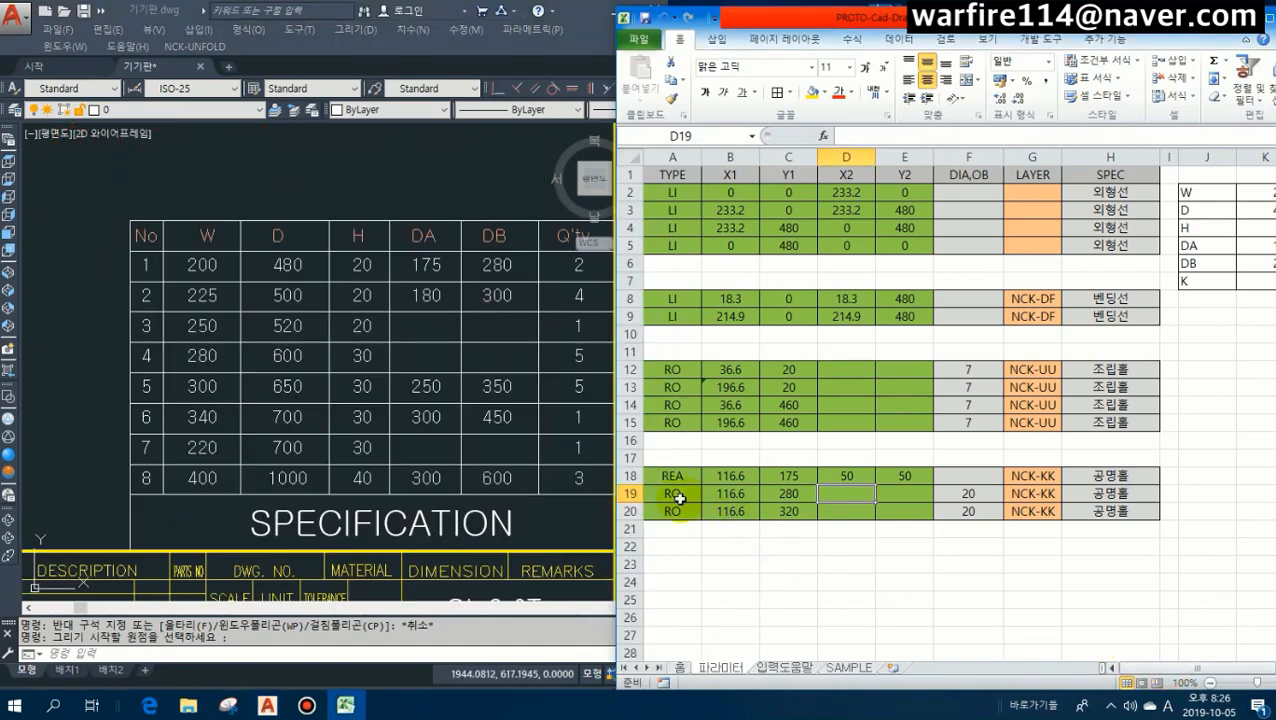
left_click_drag(667, 481, 672, 510)
left_click(665, 545)
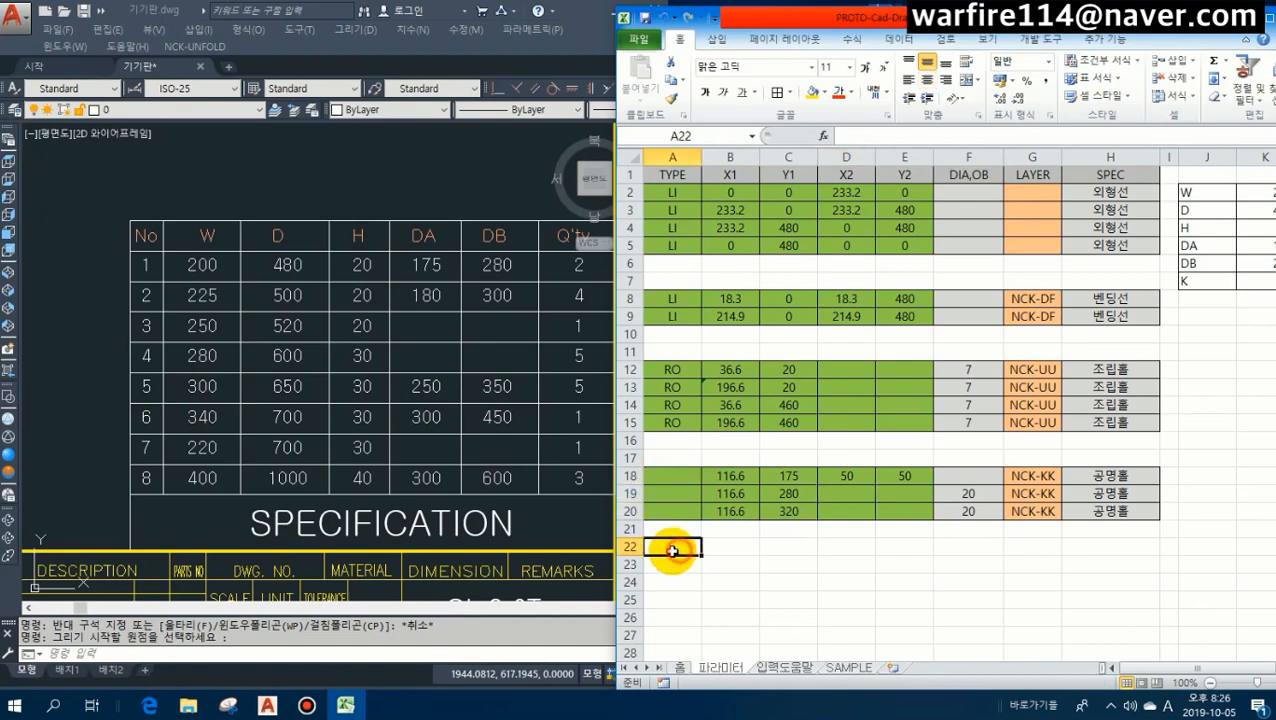
Run 그리기 from the 홈 sheet to draw the plate without 공명홀 in AutoCAD.
left_click(678, 667)
left_click(718, 214)
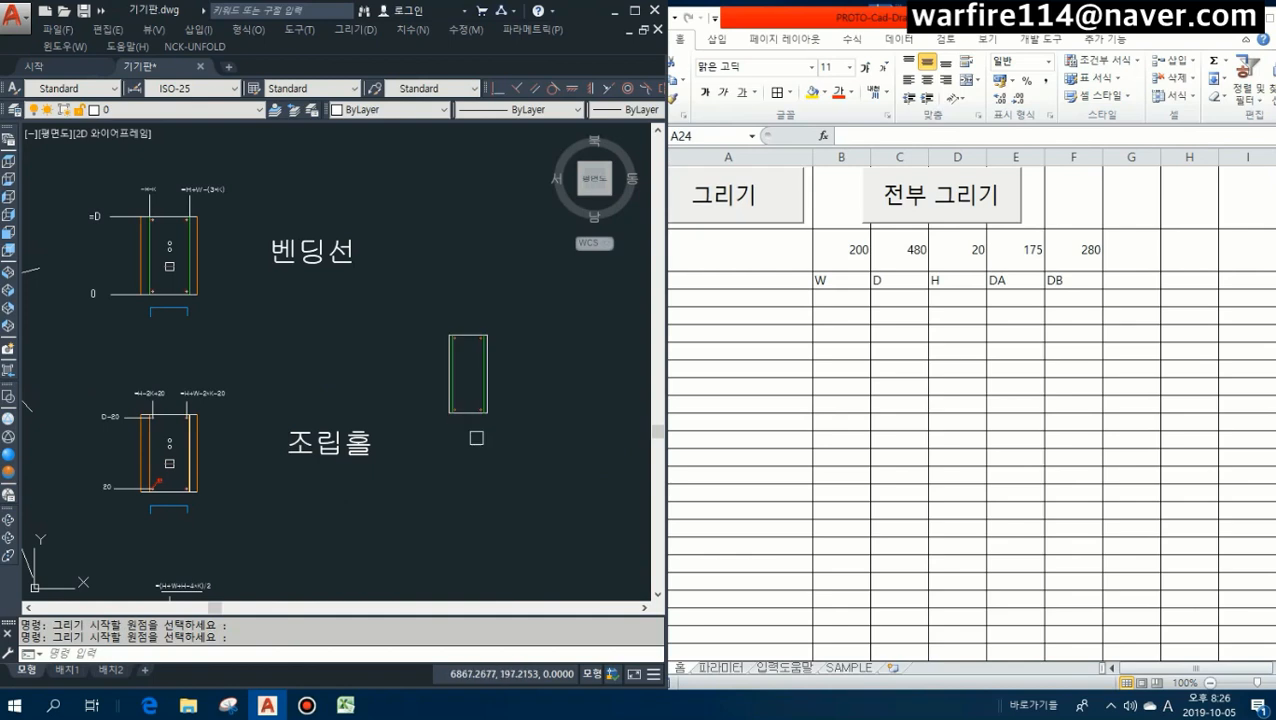
scroll(476, 420, "up", 2)
scroll(460, 334, "down", 3)
Erase the test plate drawn without 공명홀 and end the Erase command.
type("e")
key("space")
left_click(441, 288)
left_click(488, 388)
key("space")
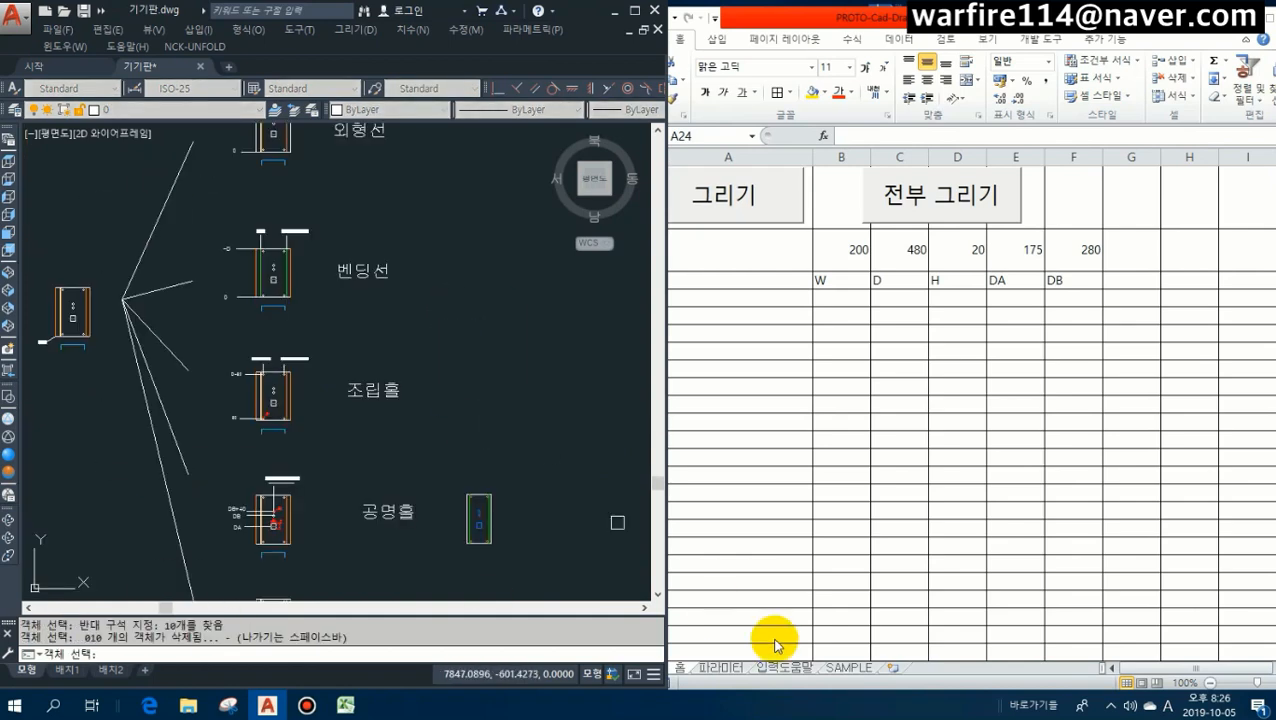
key("Escape")
Undo the clearing of the TYPE values in 공명홀 rows 18 to 20 of the 파라미터 sheet.
left_click(726, 668)
left_click(785, 667)
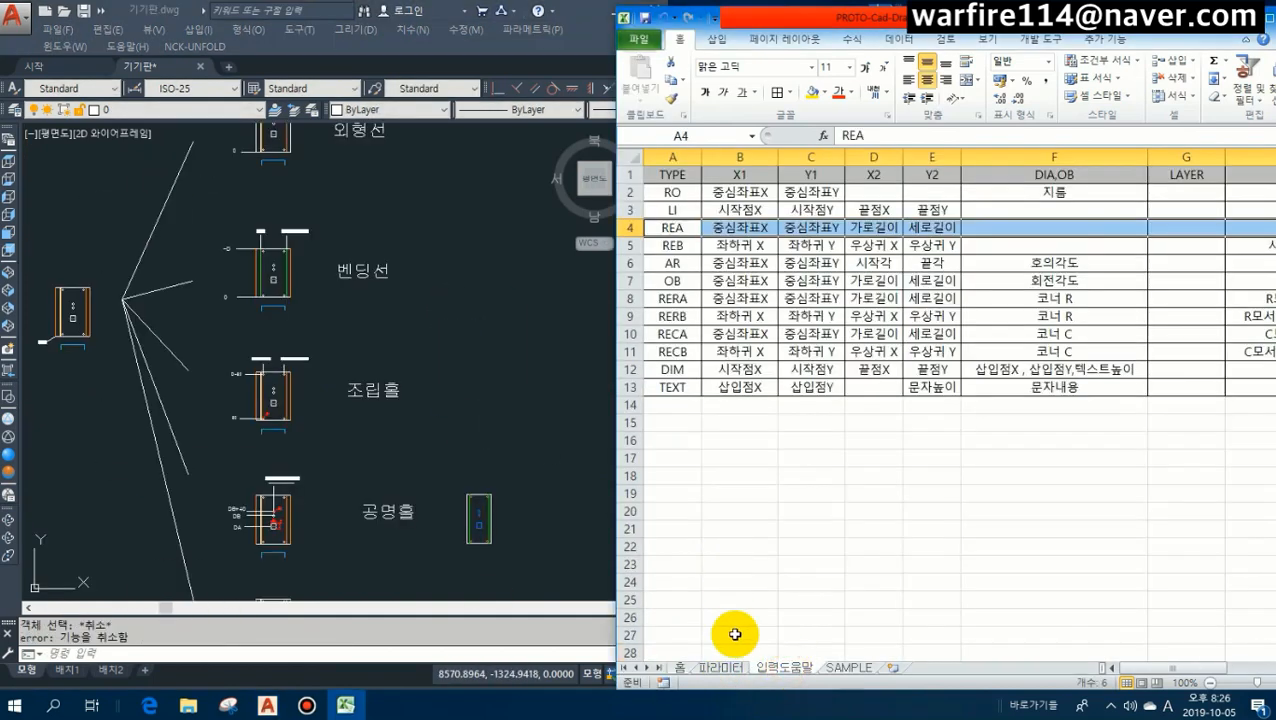
left_click(722, 668)
key("ctrl+z")
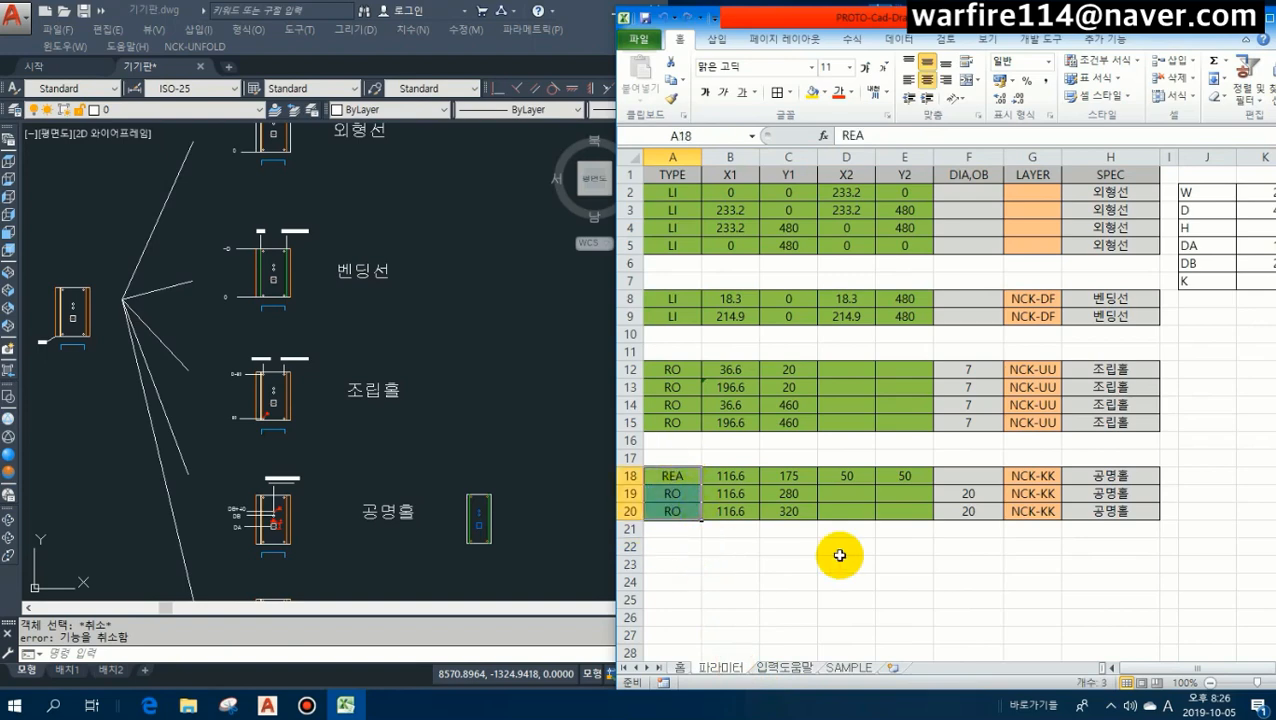
Replace the TYPE in cell A18 with the formula =IF(DA=0,"","RAD").
left_click_drag(1150, 668, 1159, 668)
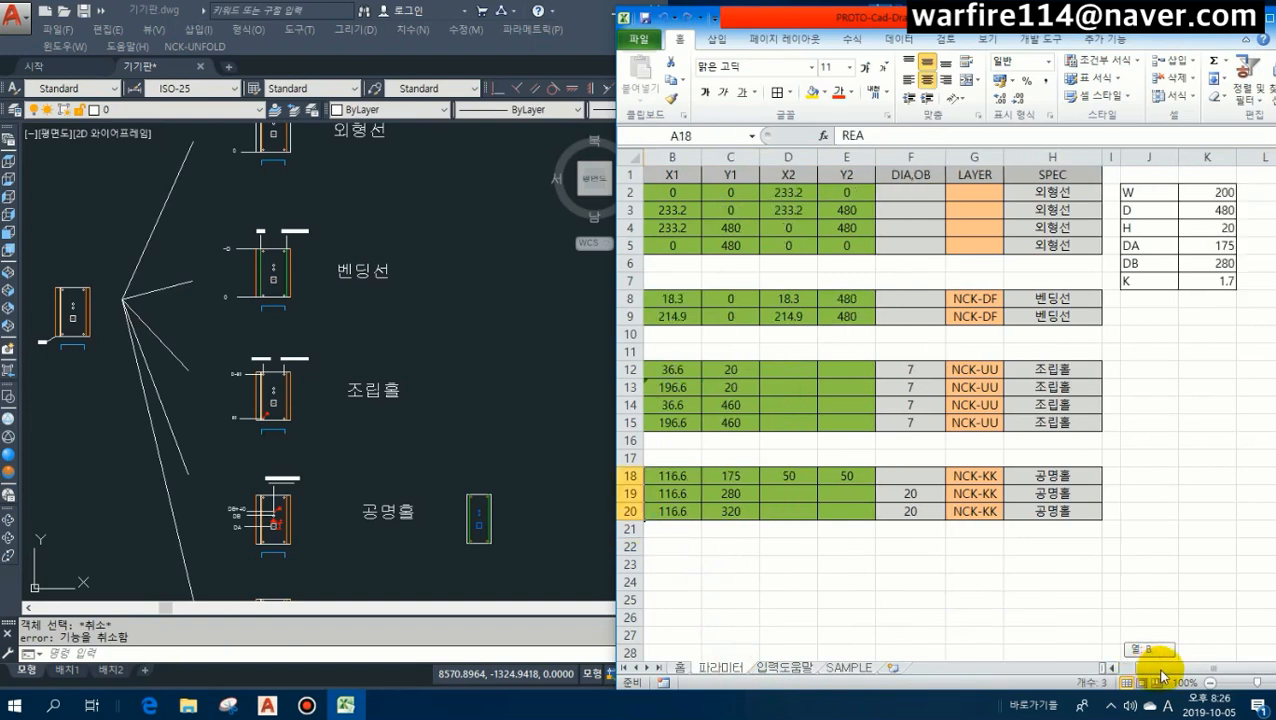
left_click(1213, 250)
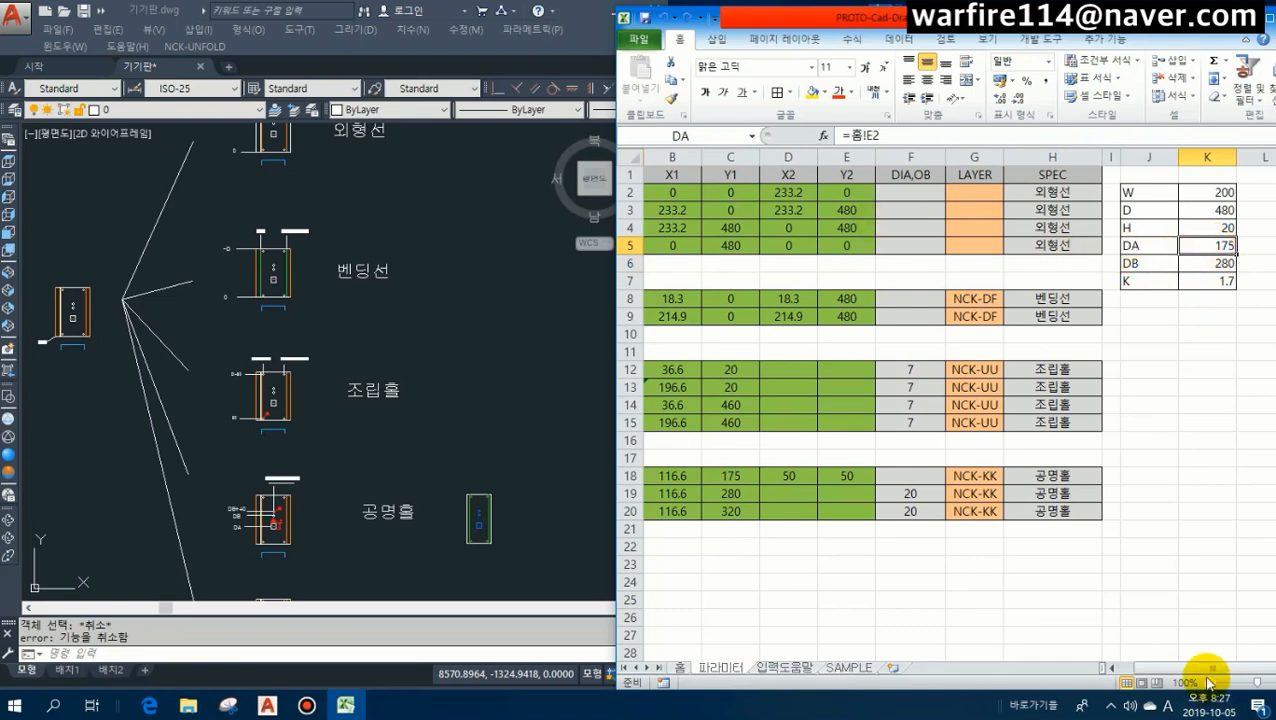
left_click_drag(1210, 672, 1153, 672)
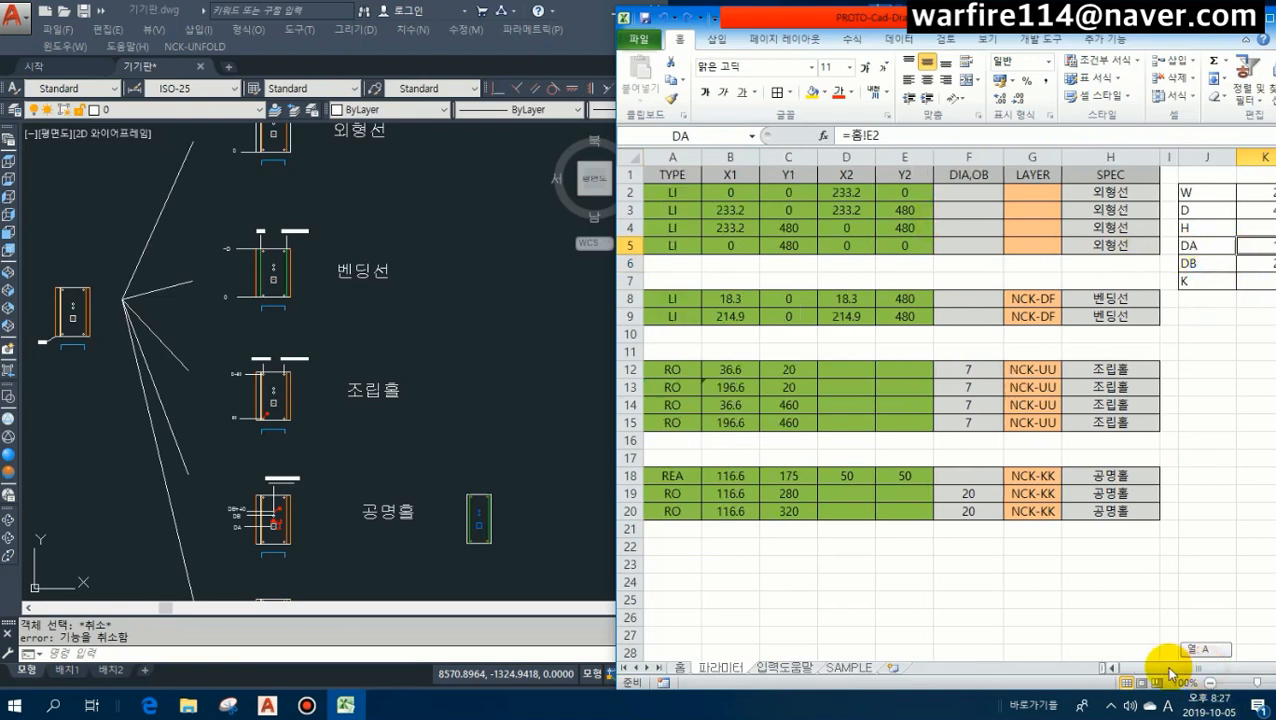
left_click(675, 495)
left_click(679, 472)
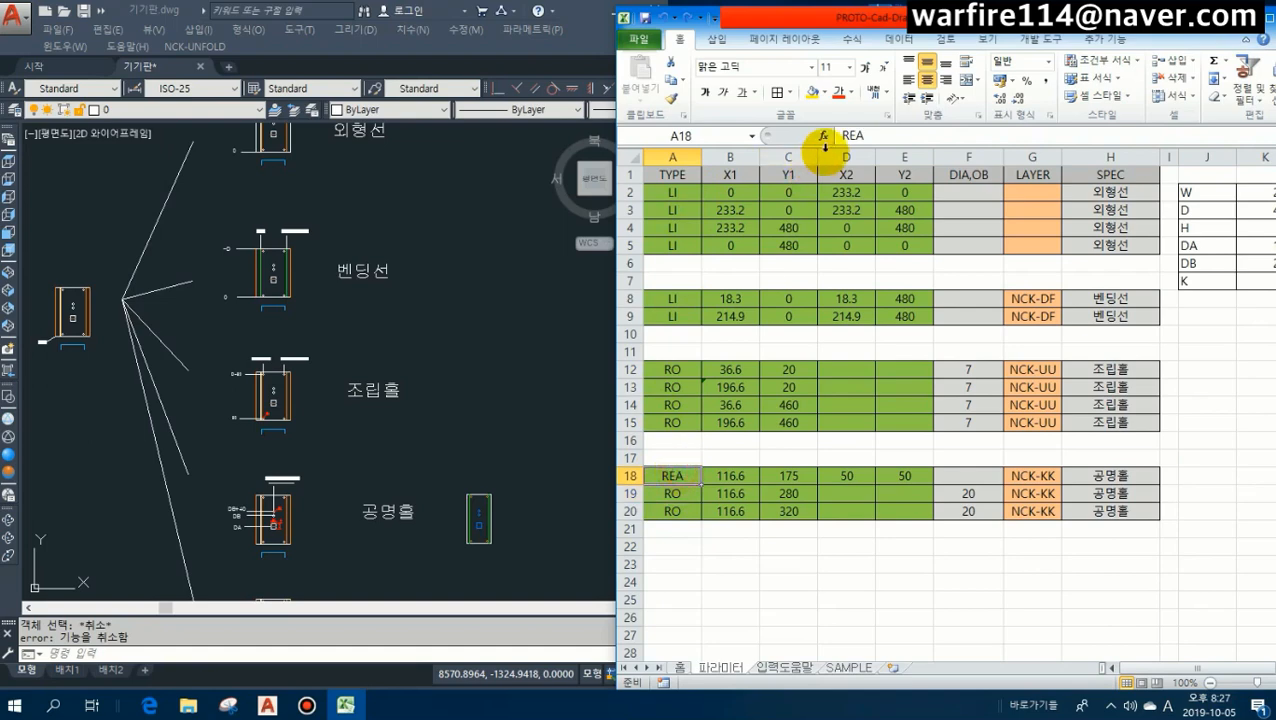
left_click_drag(843, 138, 897, 136)
type("=")
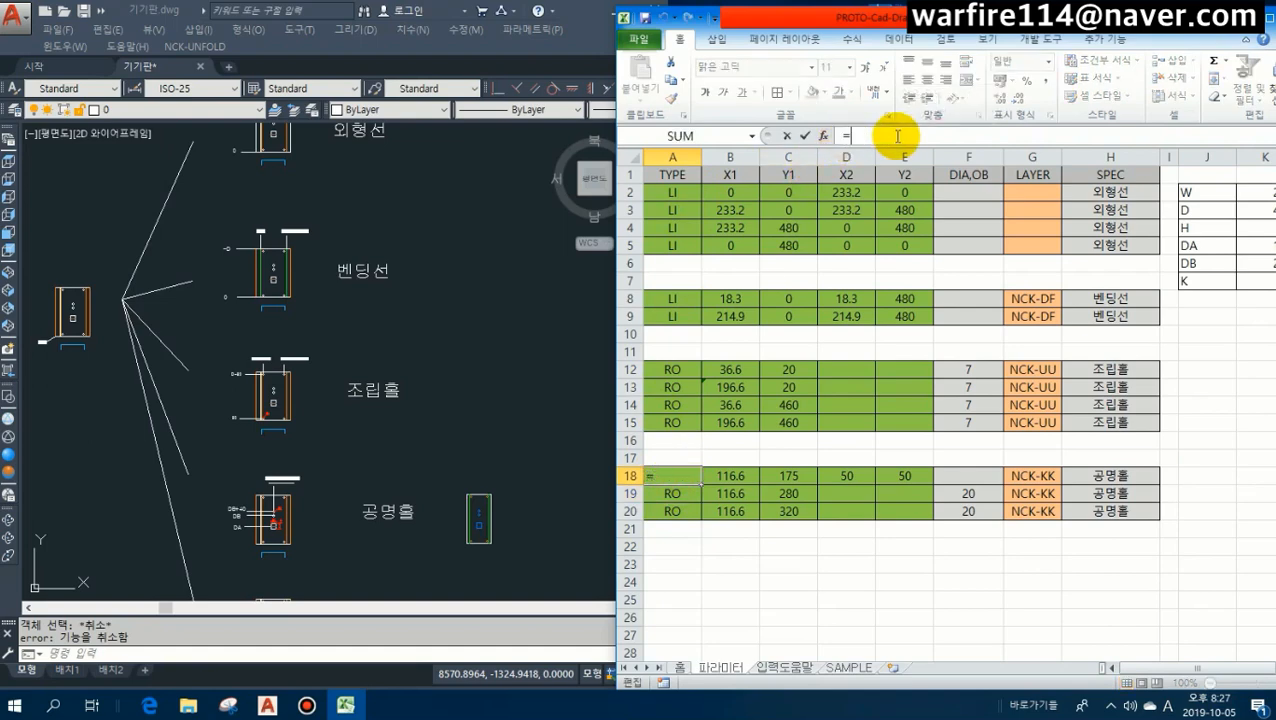
type("IF(DA")
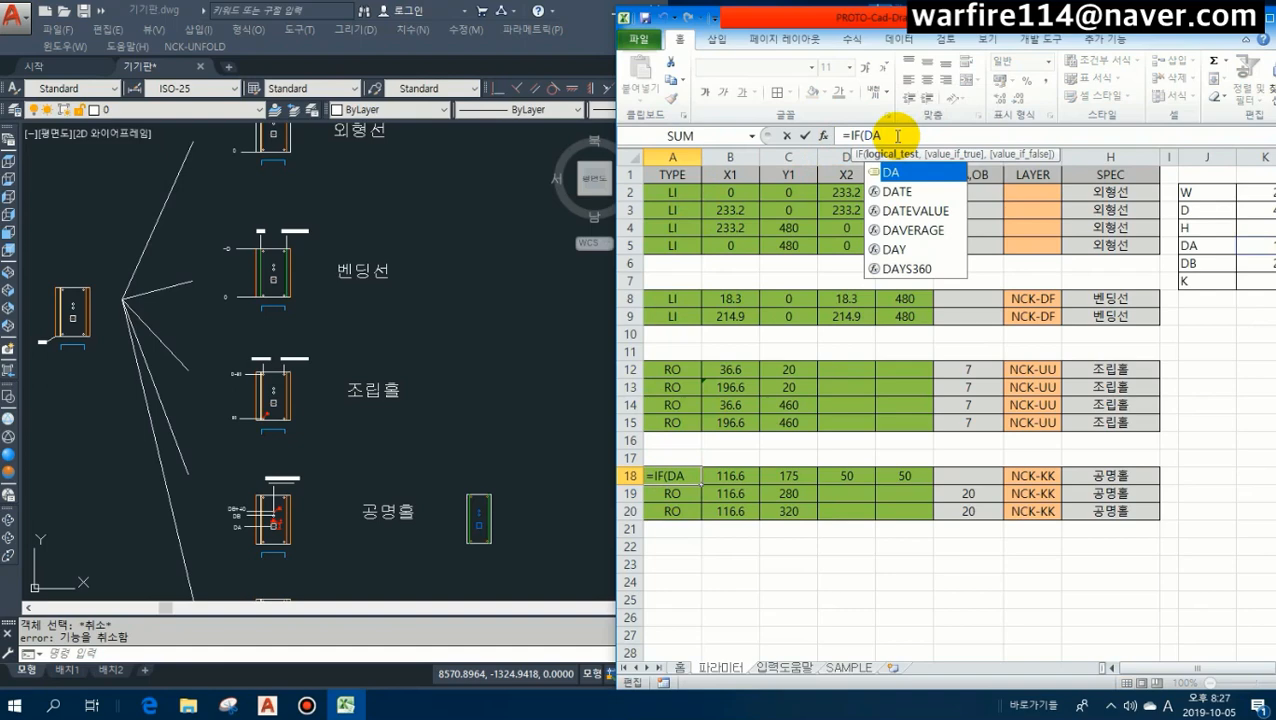
type("=")
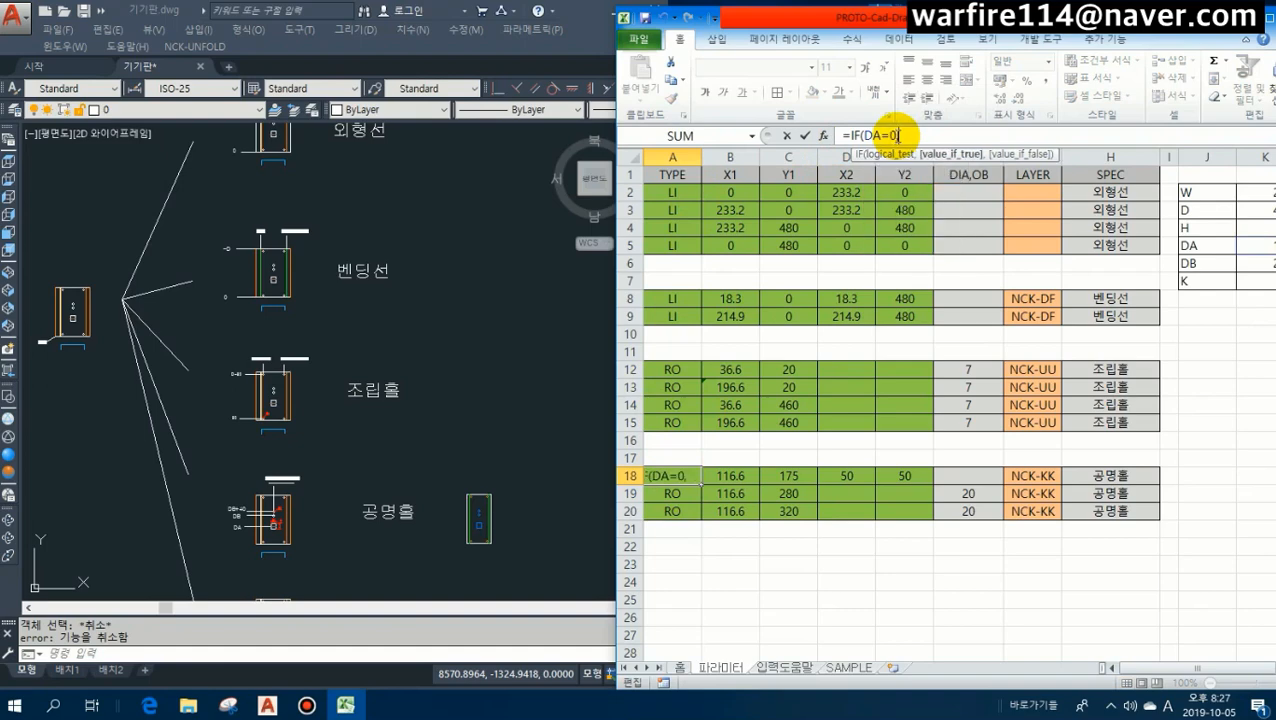
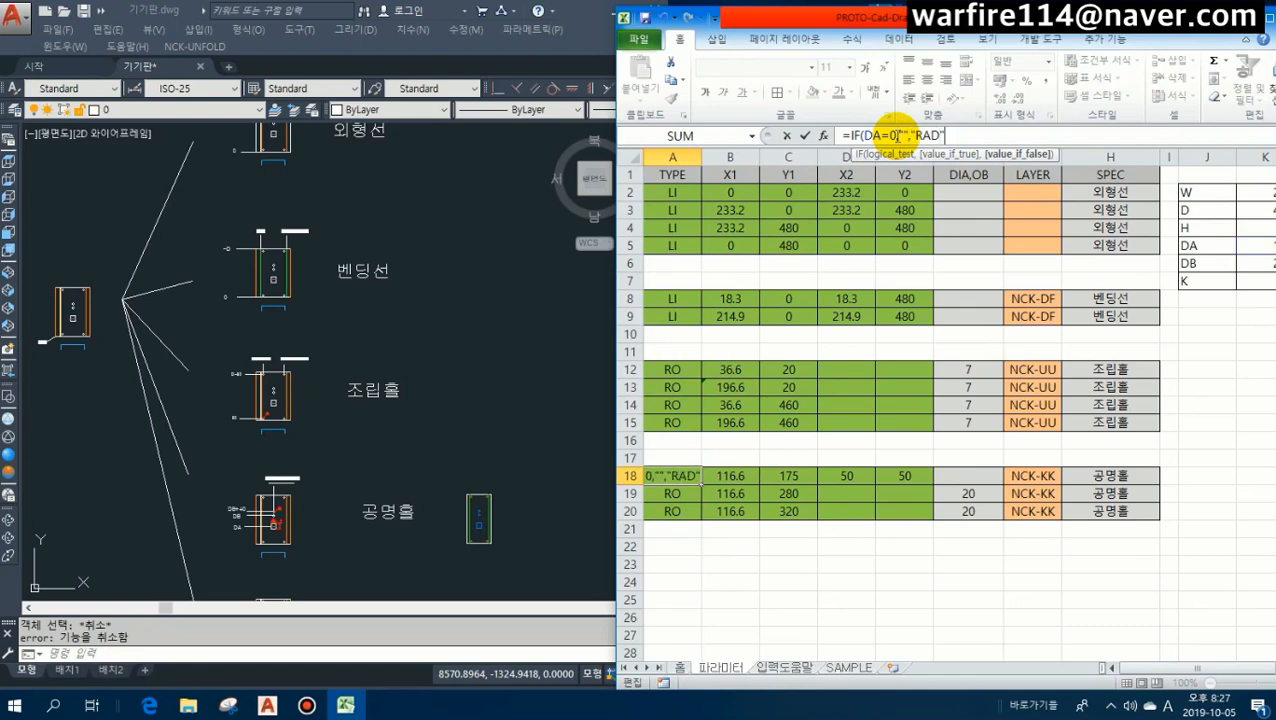
type("0,\"\",\"RAD\")")
key("Return")
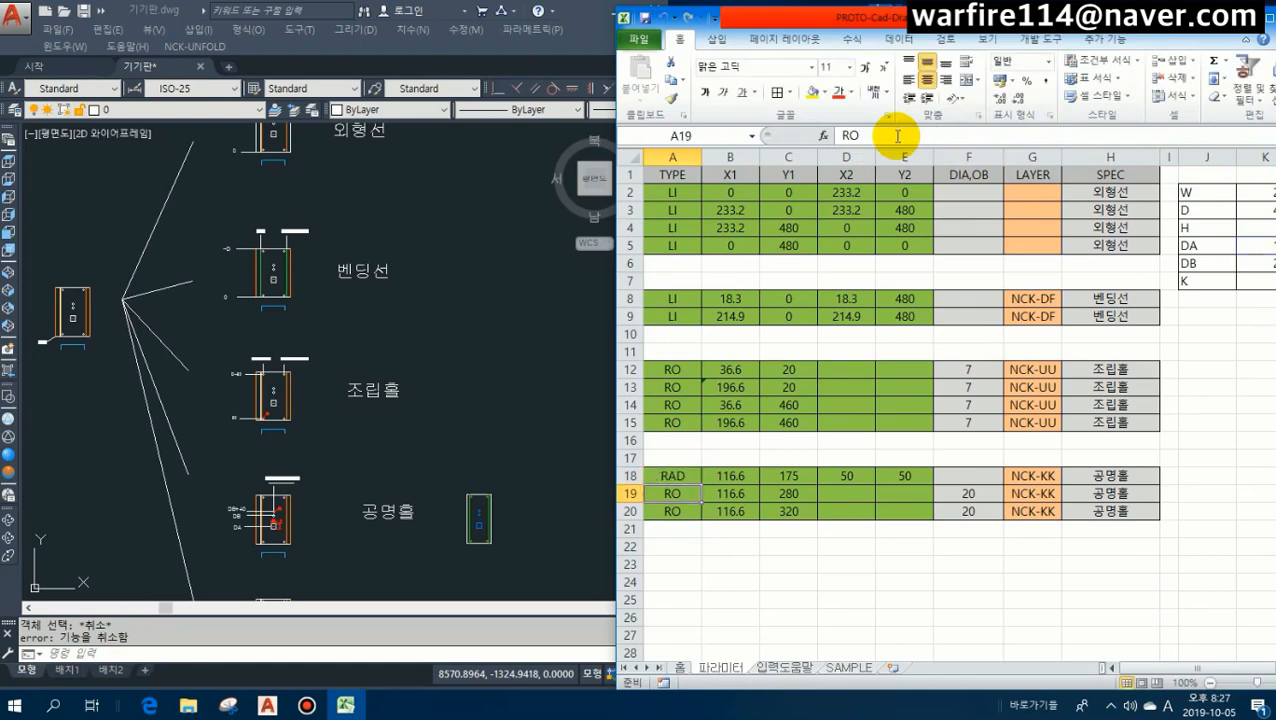
Copy the A18 formula to A19 and change its returned type to "RO".
left_click(673, 476)
key("ctrl+c")
left_click(673, 493)
key("ctrl+v")
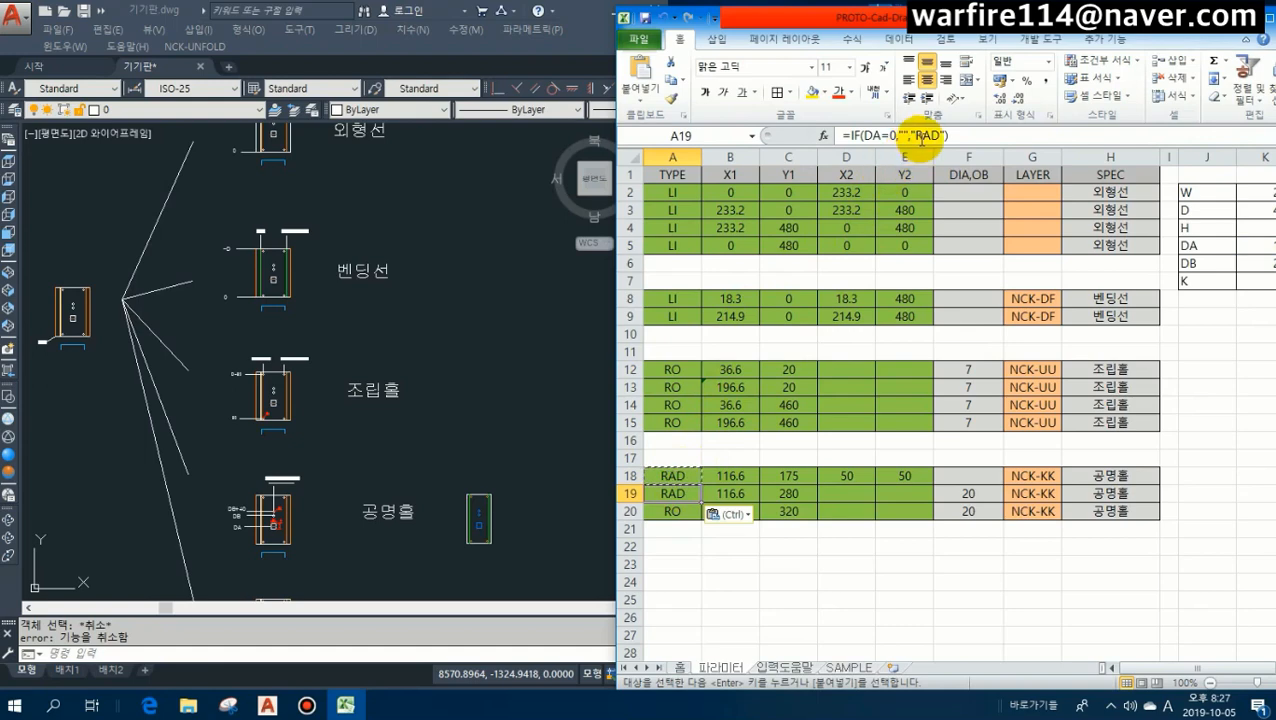
left_click(921, 137)
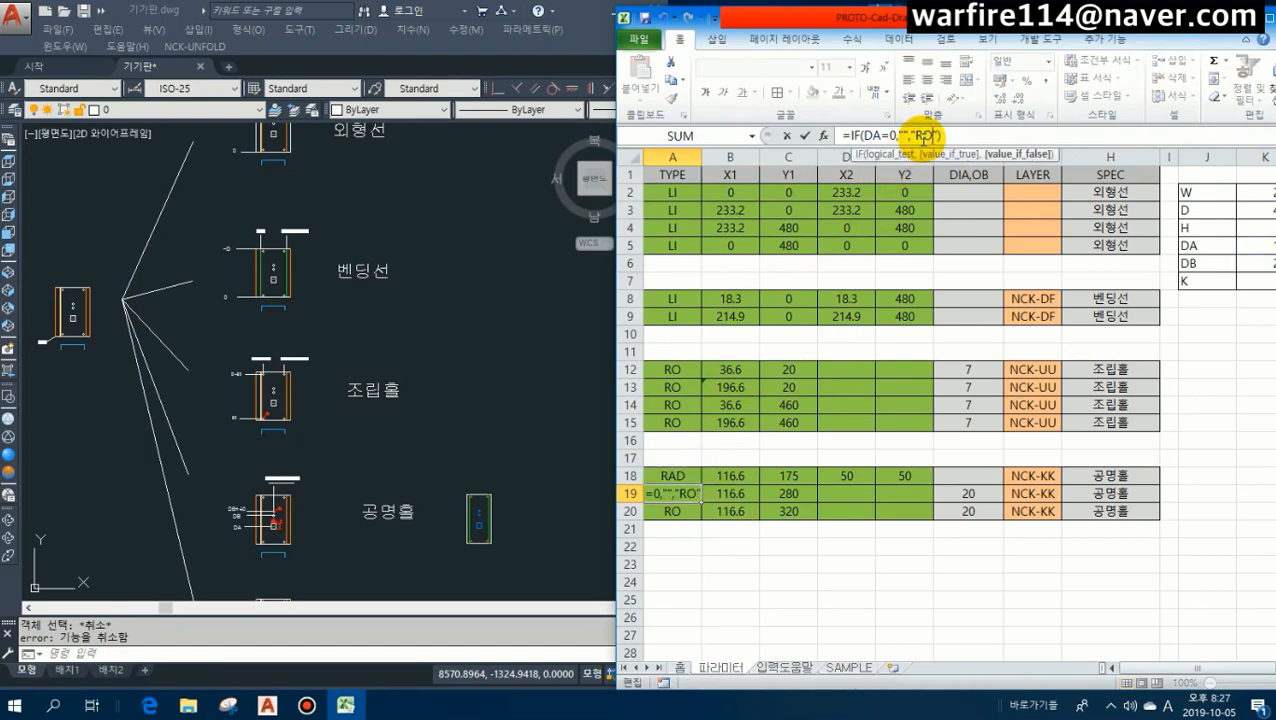
key("Return")
Correct the A18 formula to return "REA" and copy the A19 formula to A20.
left_click(923, 138)
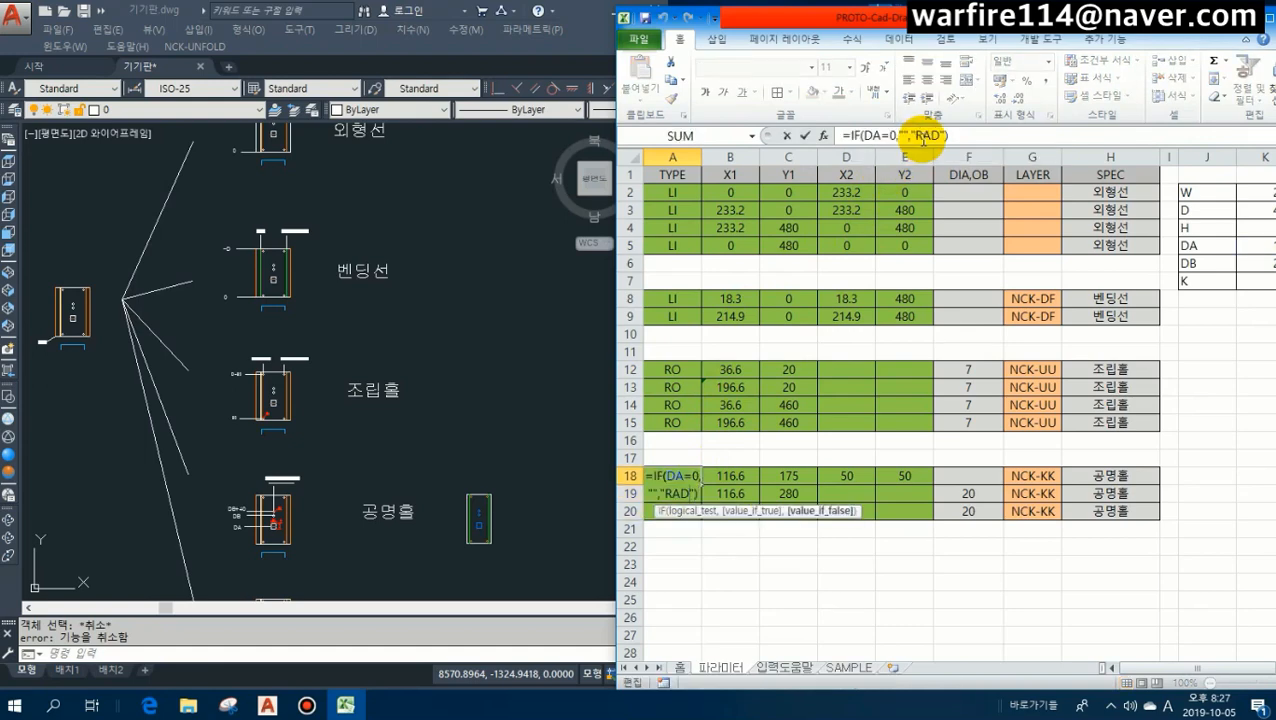
left_click(921, 137)
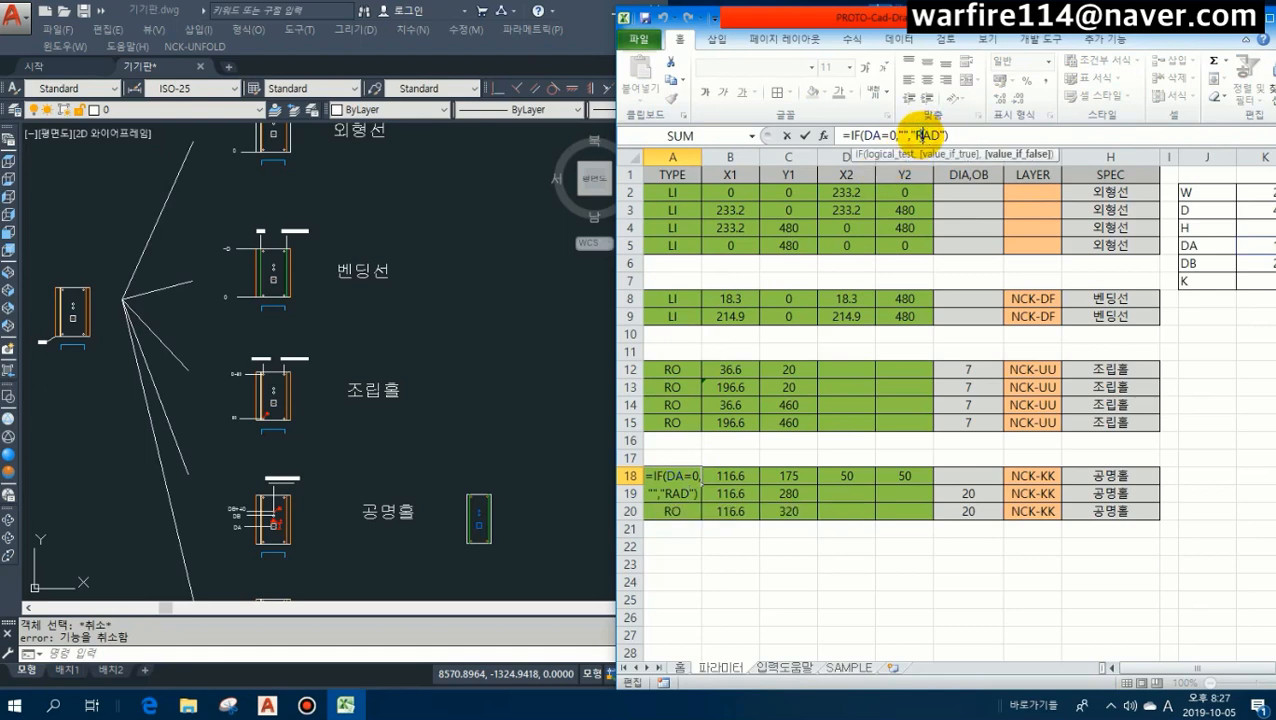
key("Return")
key("Down")
key("Down")
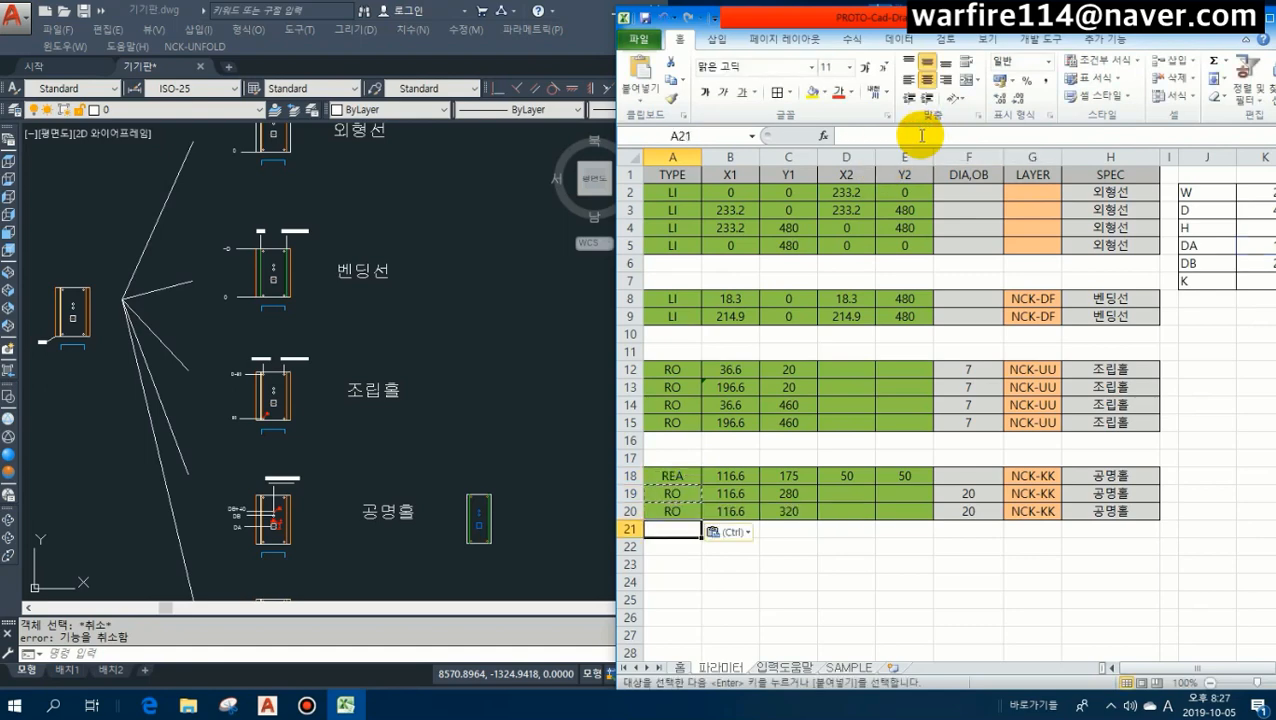
Test the 공명홀 TYPE formulas by clearing the DA parameter's value, and undo the clearing.
left_click(1261, 248)
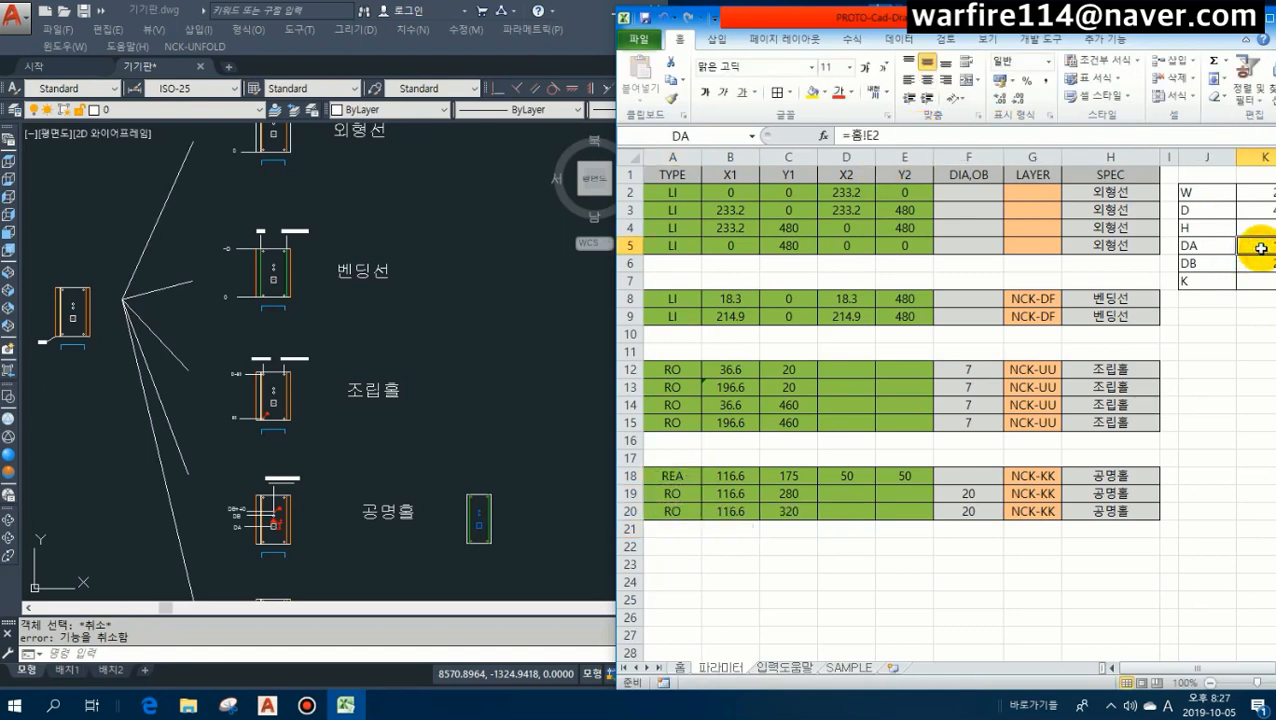
key("BackSpace")
key("Return")
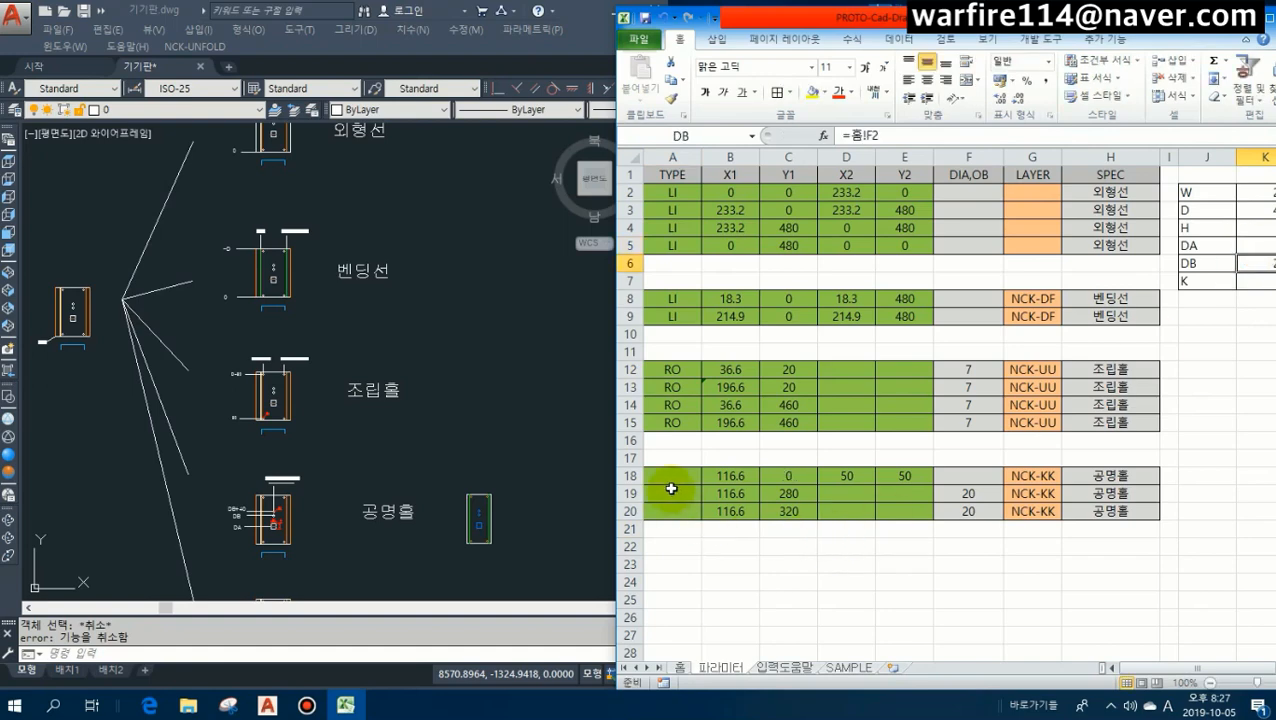
key("ctrl+z")
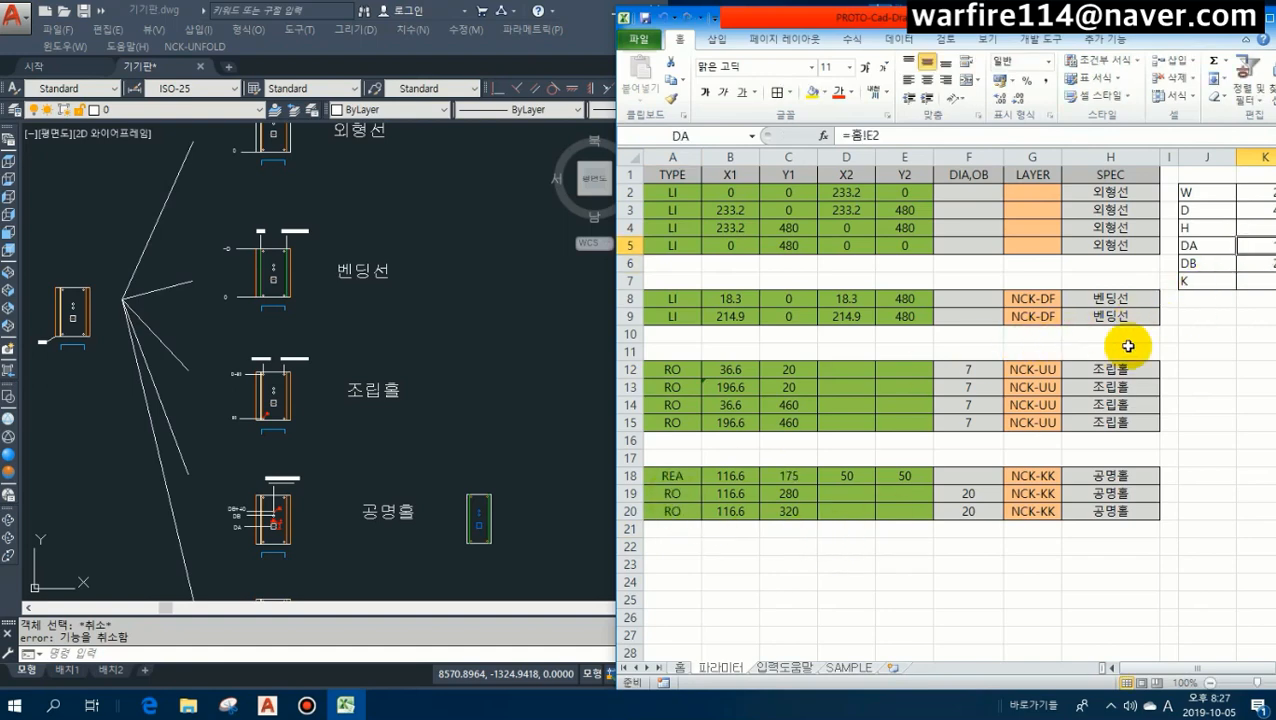
Switch to AutoCAD and erase the test plate beside the 공명홀 figure.
left_click(692, 563)
left_click(319, 449)
scroll(460, 430, "down", 2)
middle_click_drag(446, 470, 362, 350)
key("Escape")
key("Escape")
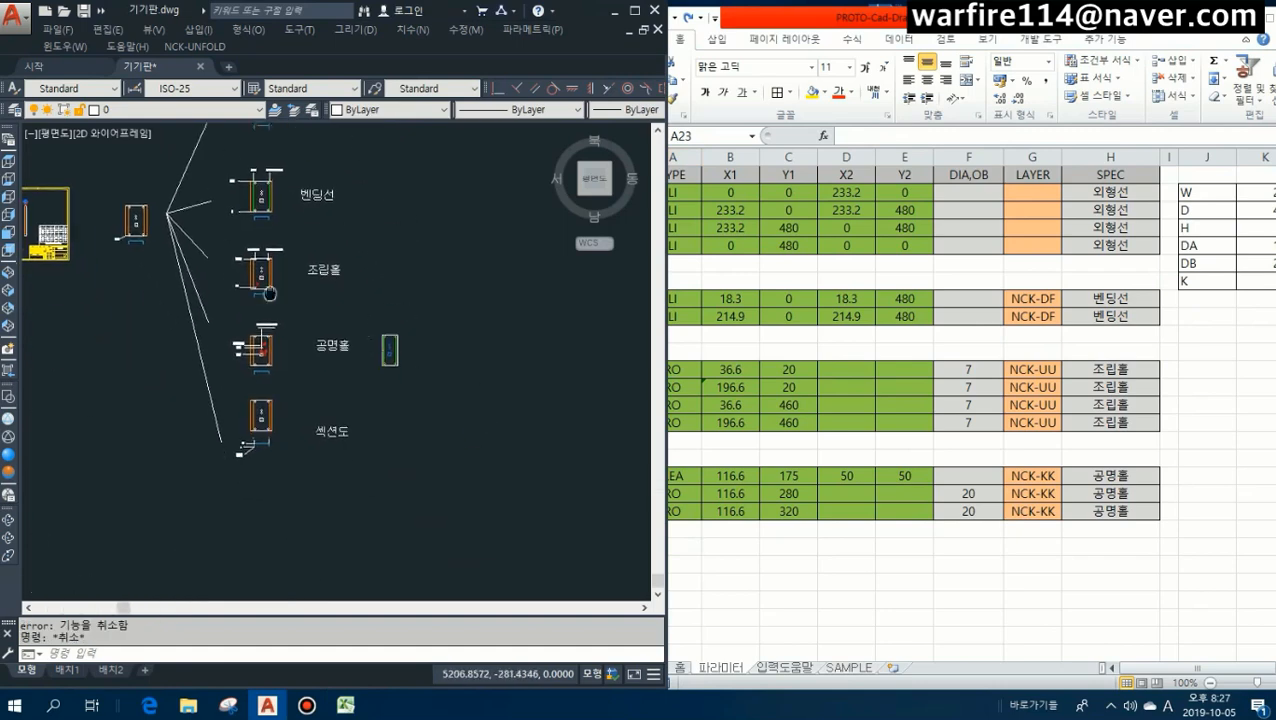
scroll(363, 350, "up", 2)
type("e")
key("space")
left_click(371, 298)
left_click(436, 390)
key("space")
key("Escape")
Bring up the 섹션도 figure in AutoCAD, and copy Excel's first 외형선 row (A2:H2) to rows 24, 25 and 26.
middle_click_drag(188, 495, 364, 361)
scroll(364, 361, "up", 3)
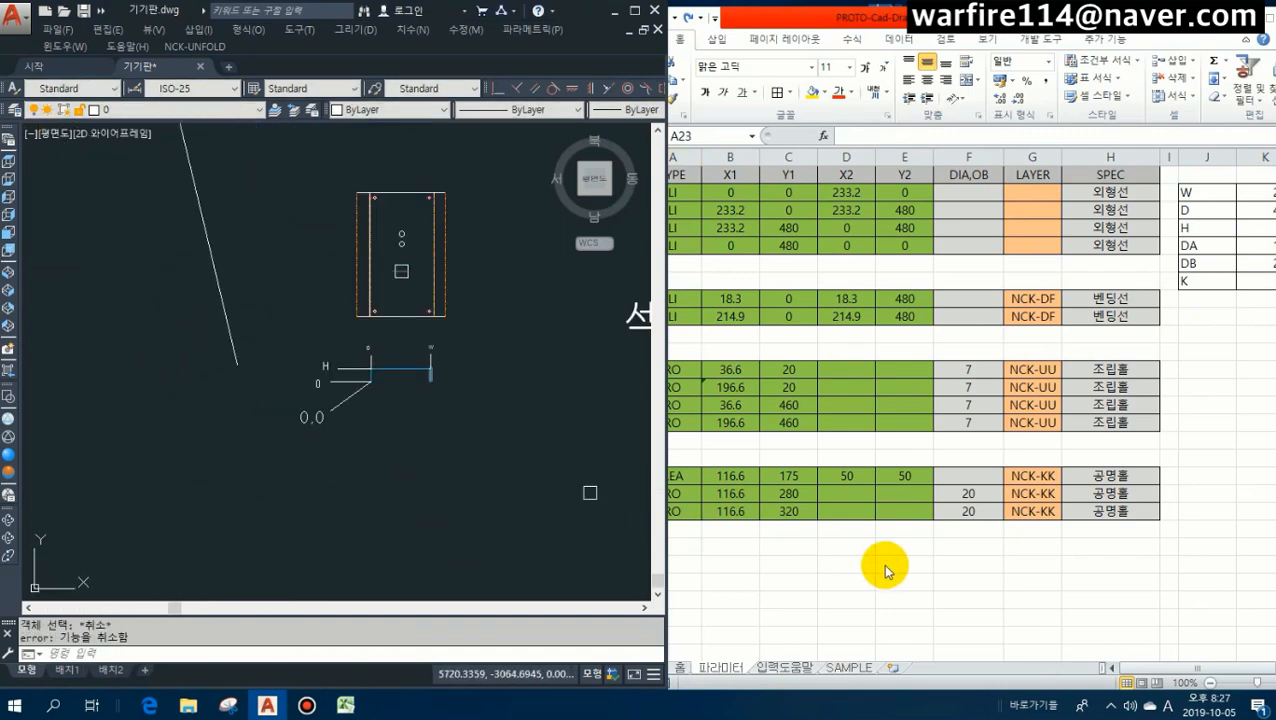
left_click(886, 563)
scroll(740, 555, "down", 4)
scroll(835, 445, "up", 4)
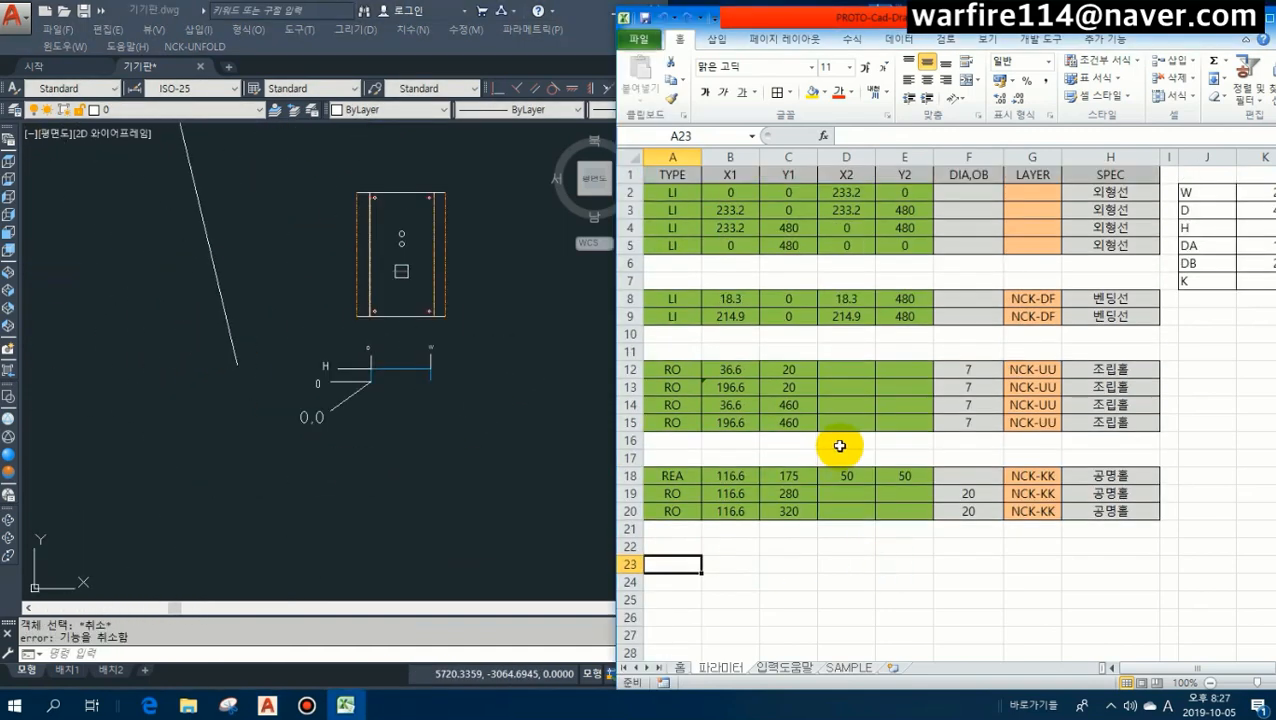
left_click_drag(684, 202, 1131, 199)
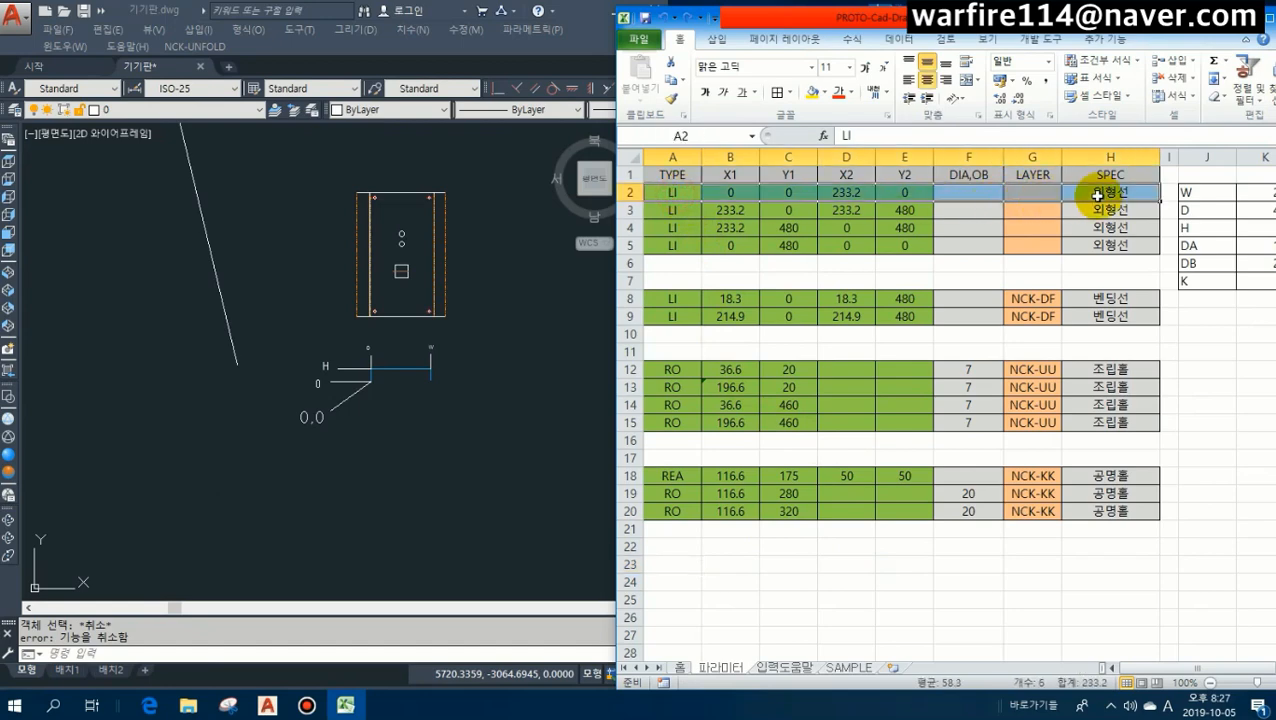
key("ctrl+c")
scroll(690, 470, "down", 2)
left_click(690, 472)
key("ctrl+v")
left_click(684, 493)
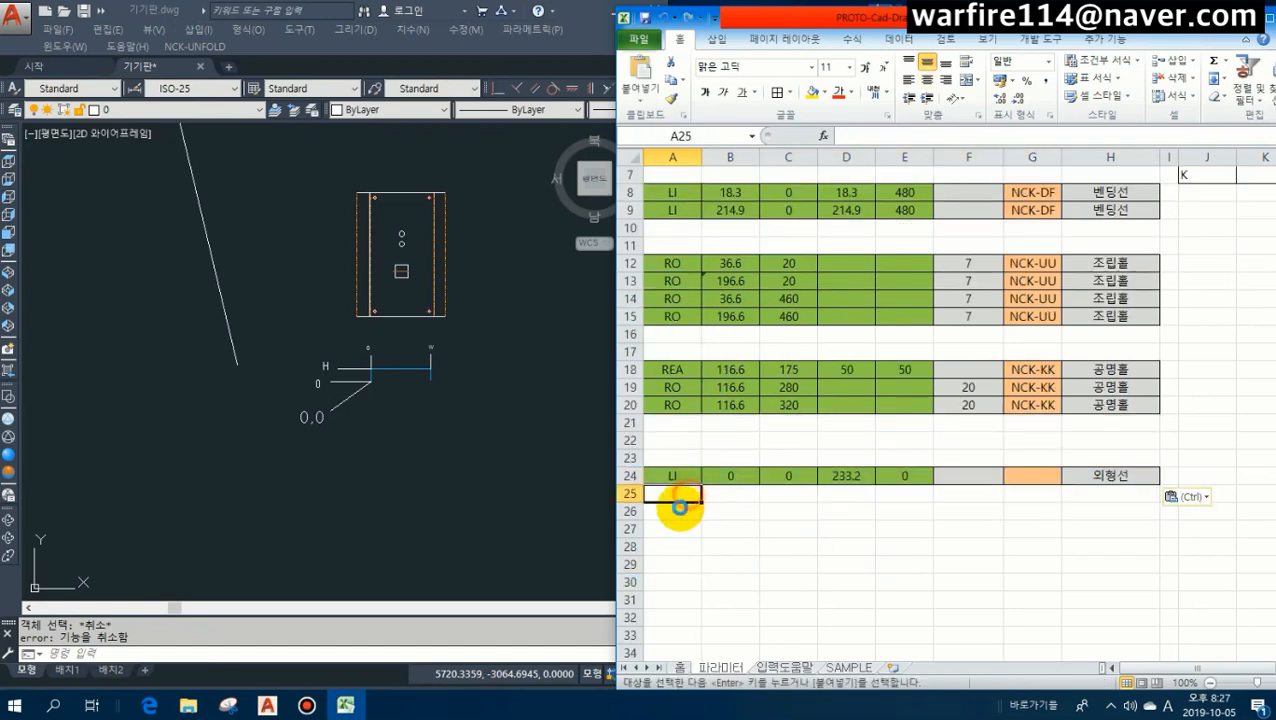
key("ctrl+v")
left_click(690, 511)
key("ctrl+v")
Clear the copied coordinates in rows 24 to 26 and set the SPEC of all three rows to 섹션도.
left_click_drag(734, 476, 906, 522)
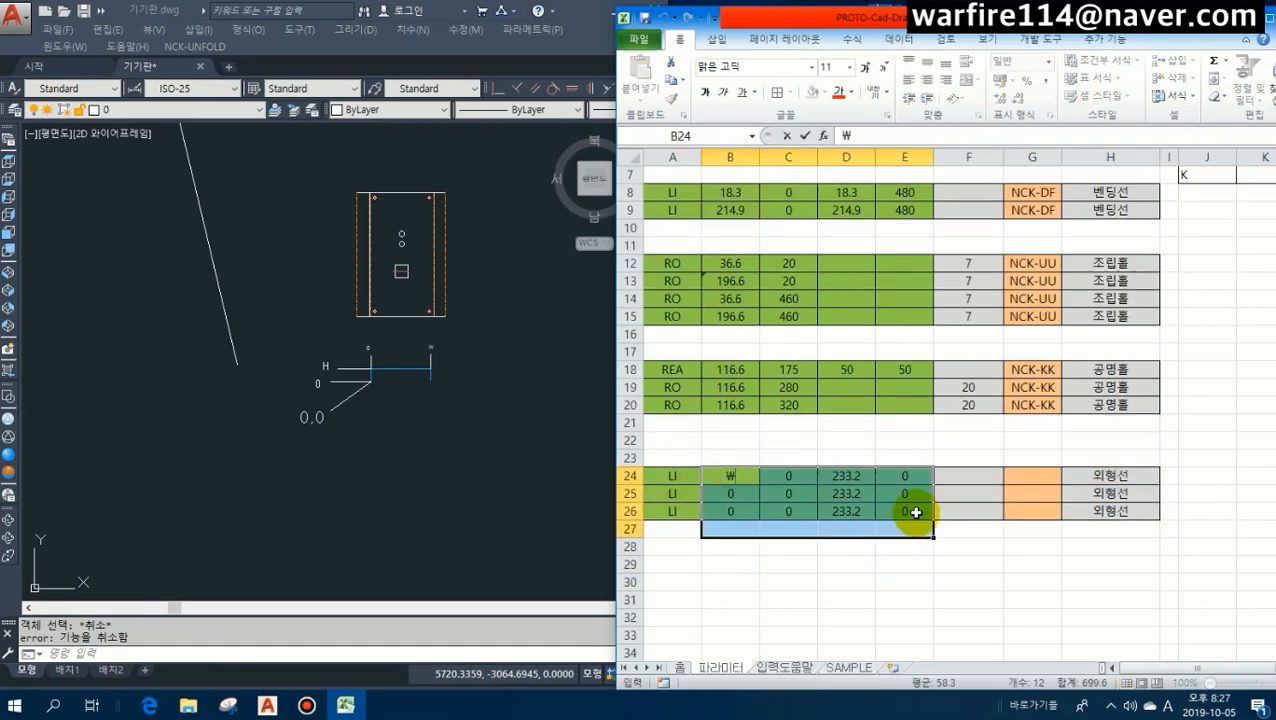
key("Delete")
left_click(1096, 477)
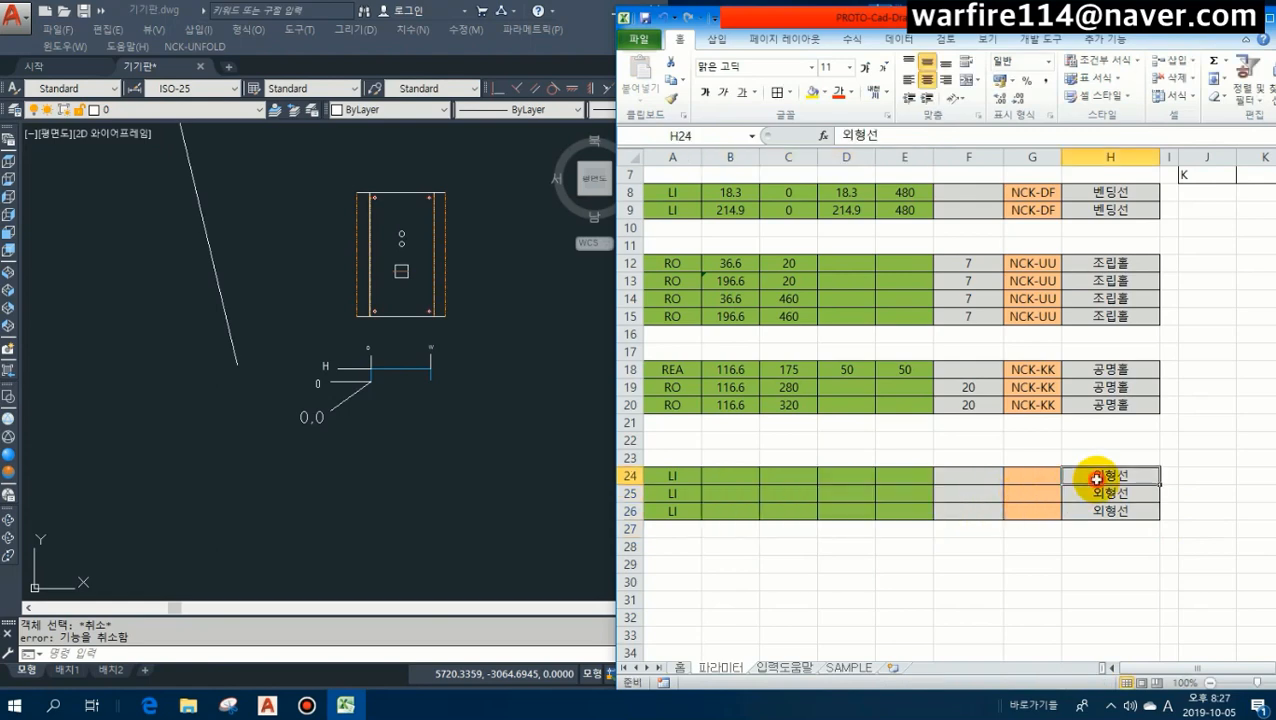
type("섹션도")
key("Return")
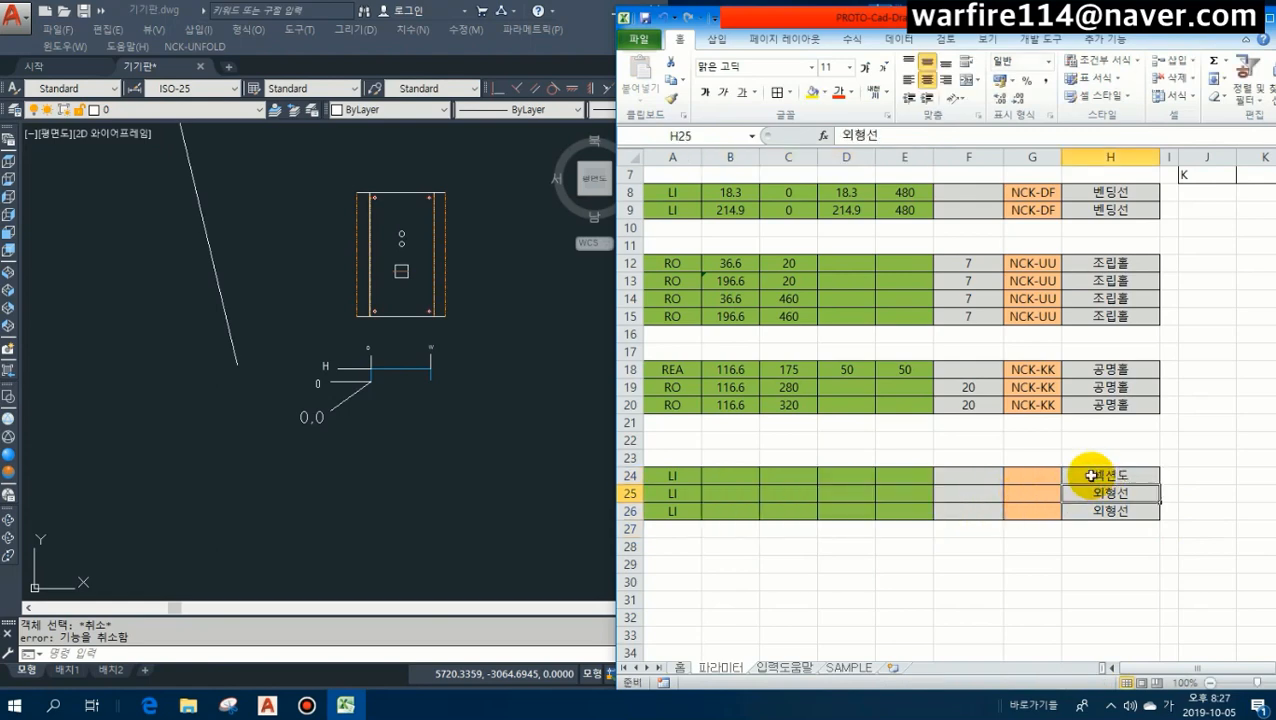
key("ctrl+c")
key("Down")
key("ctrl+v")
key("Down")
key("ctrl+v")
key("Down")
key("Escape")
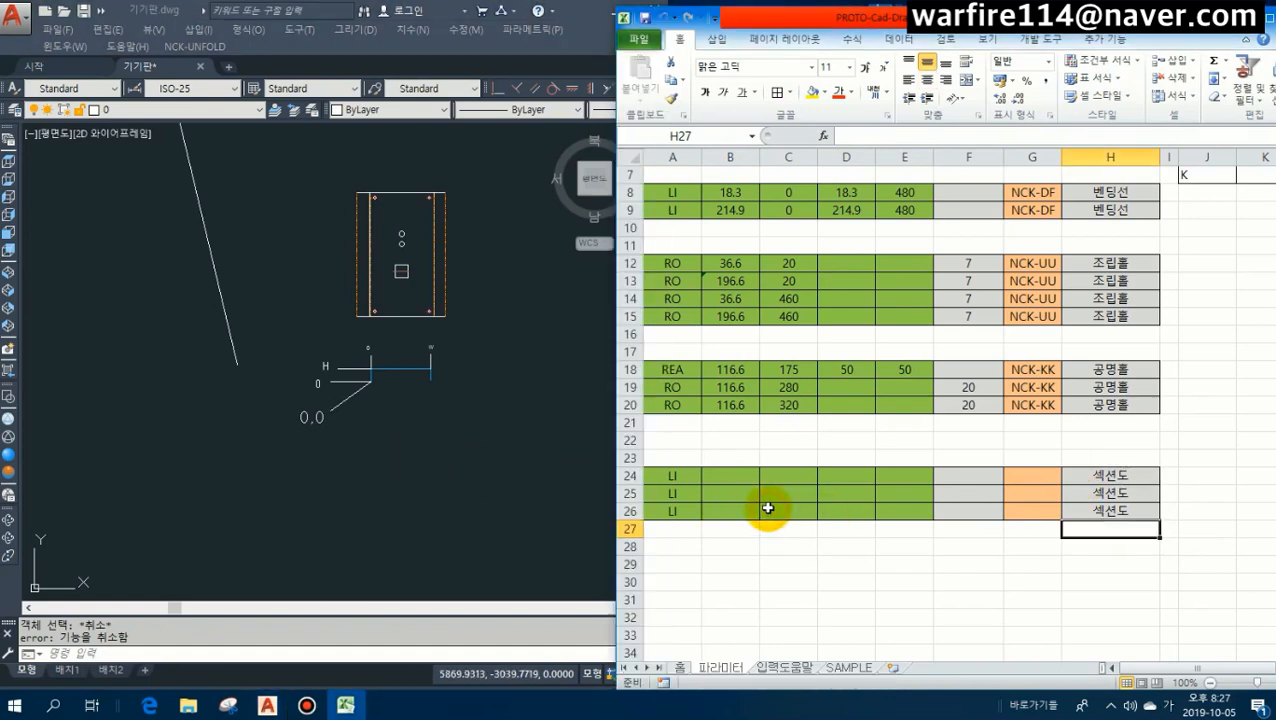
Set the LAYER of the three 섹션도 rows 24 to 26 to NCK-RD.
scroll(800, 470, "down", 1)
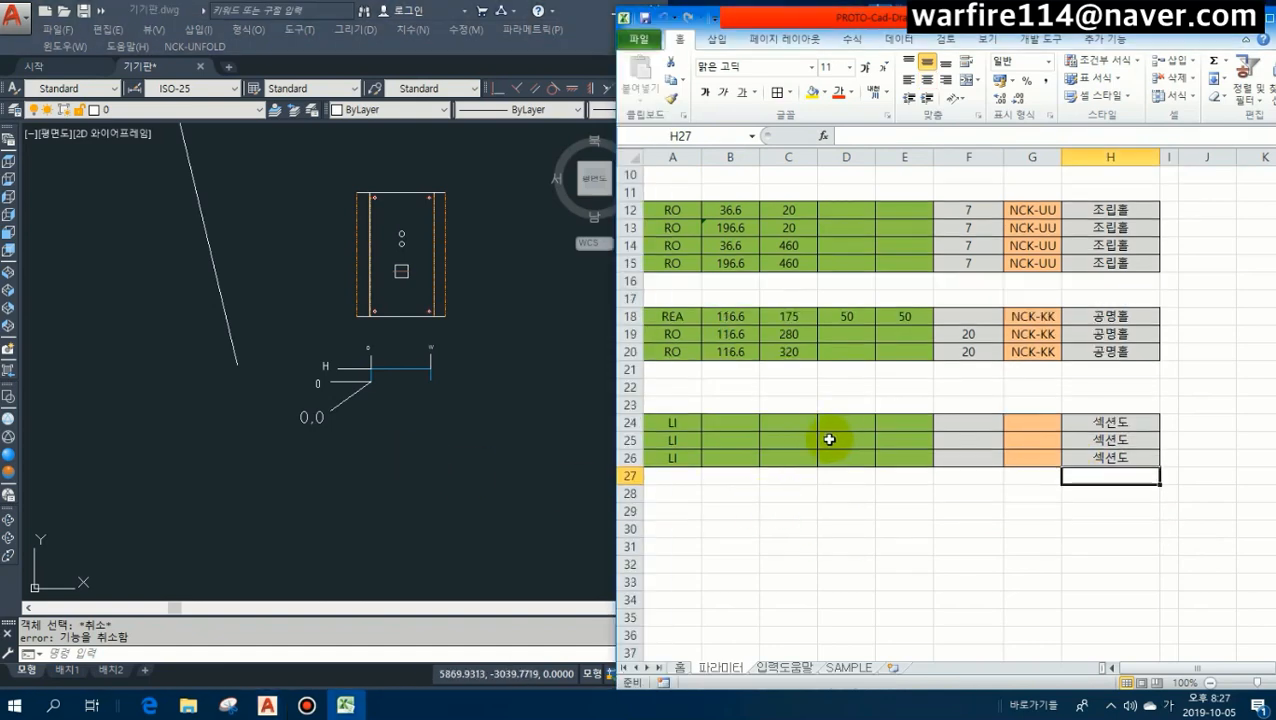
left_click(988, 441)
left_click(1039, 426)
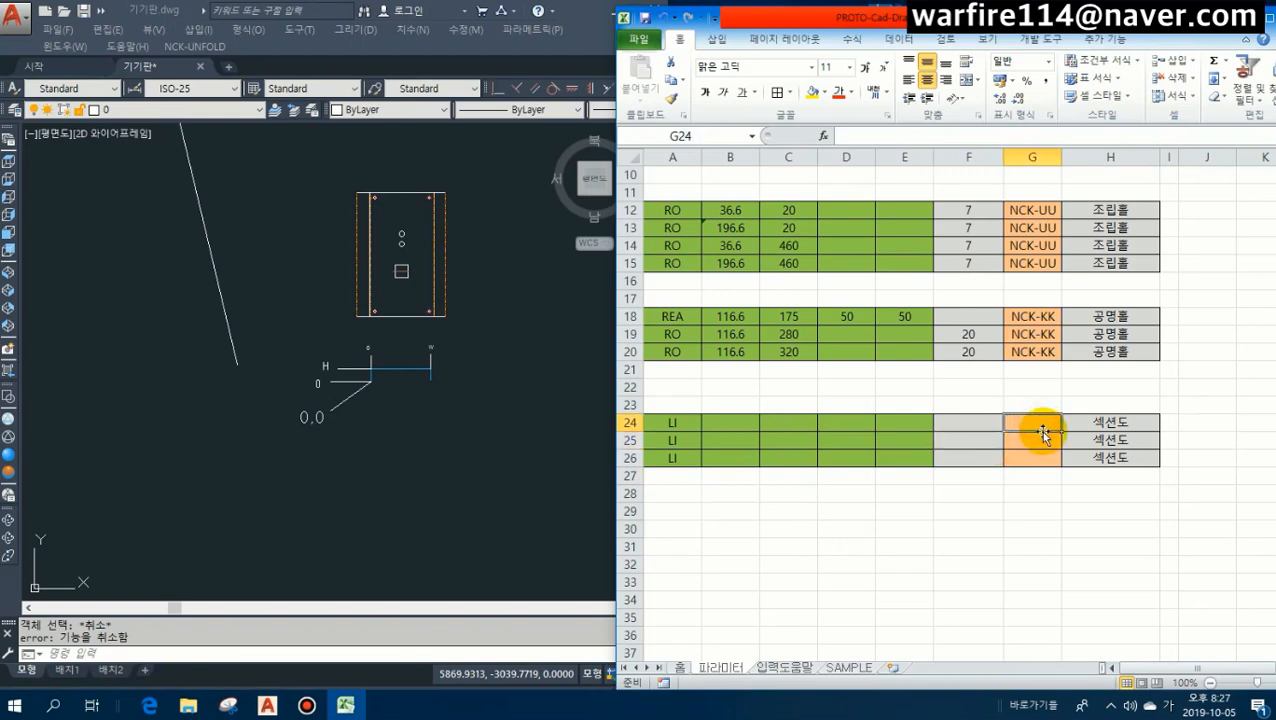
type("ㅜ차")
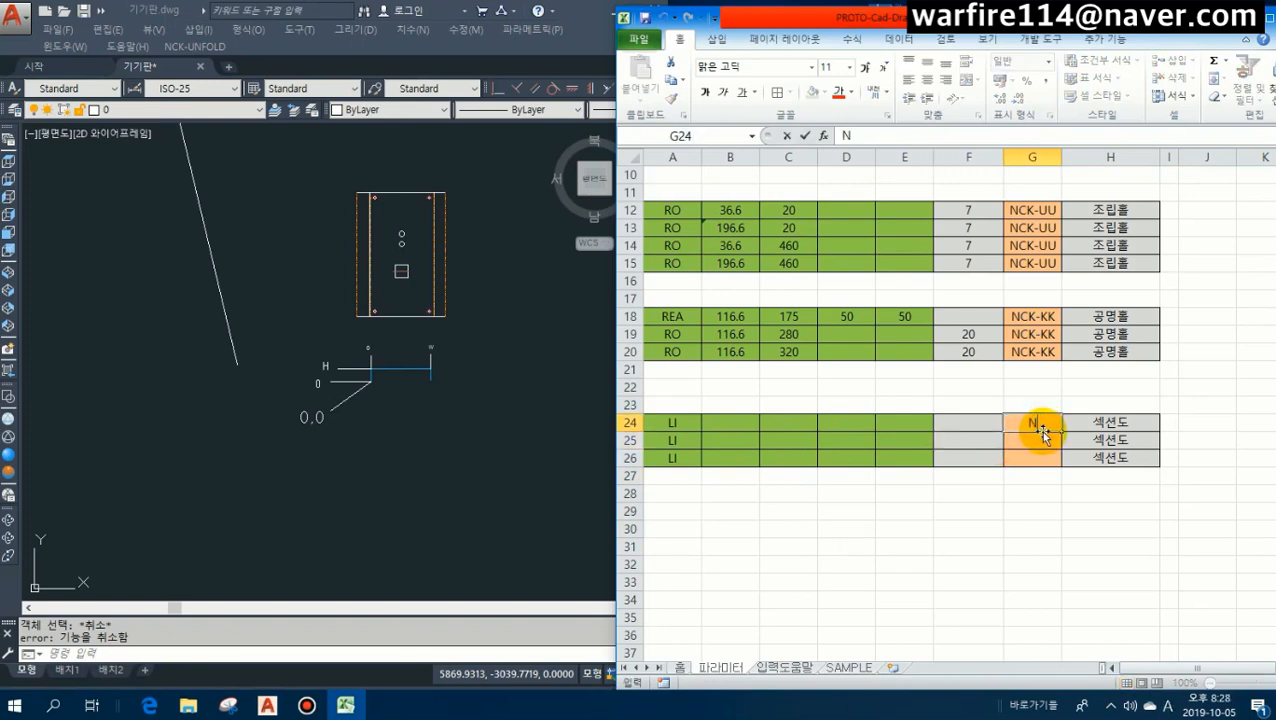
key("Up")
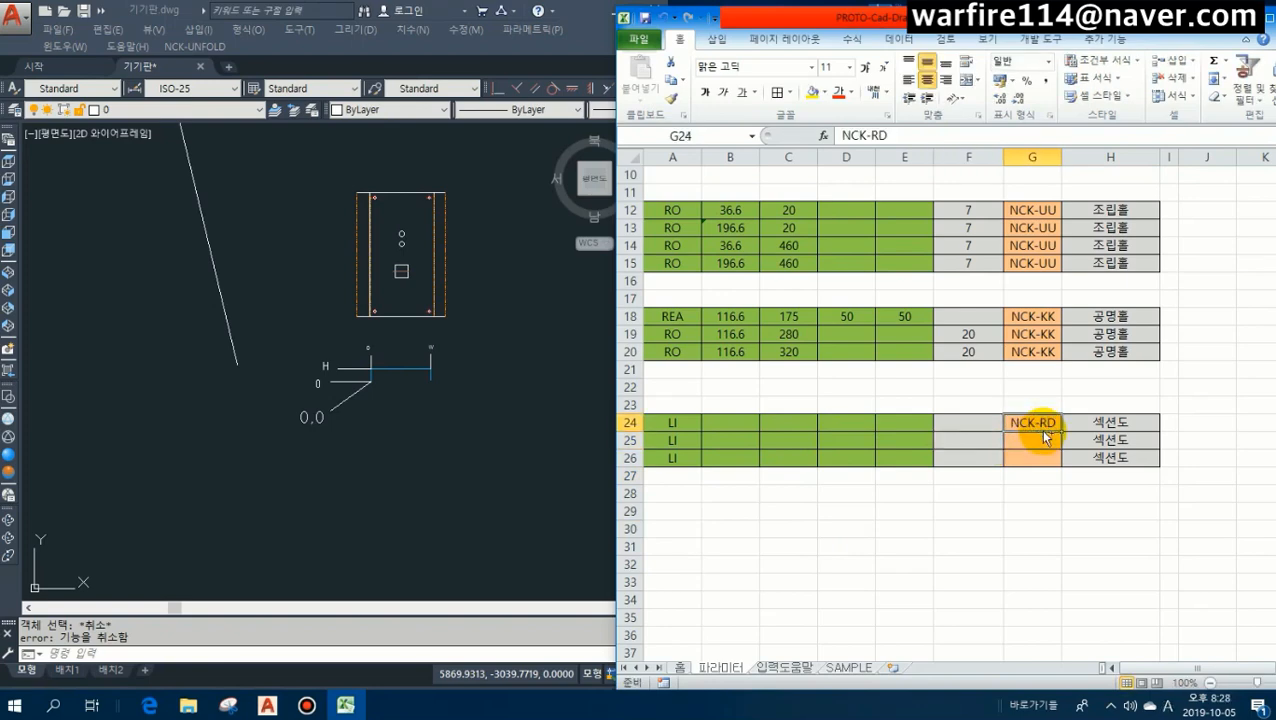
key("ctrl+c")
key("Down")
key("ctrl+v")
key("Down")
Fill the first 섹션도 line's coordinates in B24:E24 with 0, 0, 0 and a formula giving the height 20.
left_click(530, 441)
scroll(437, 392, "up", 4)
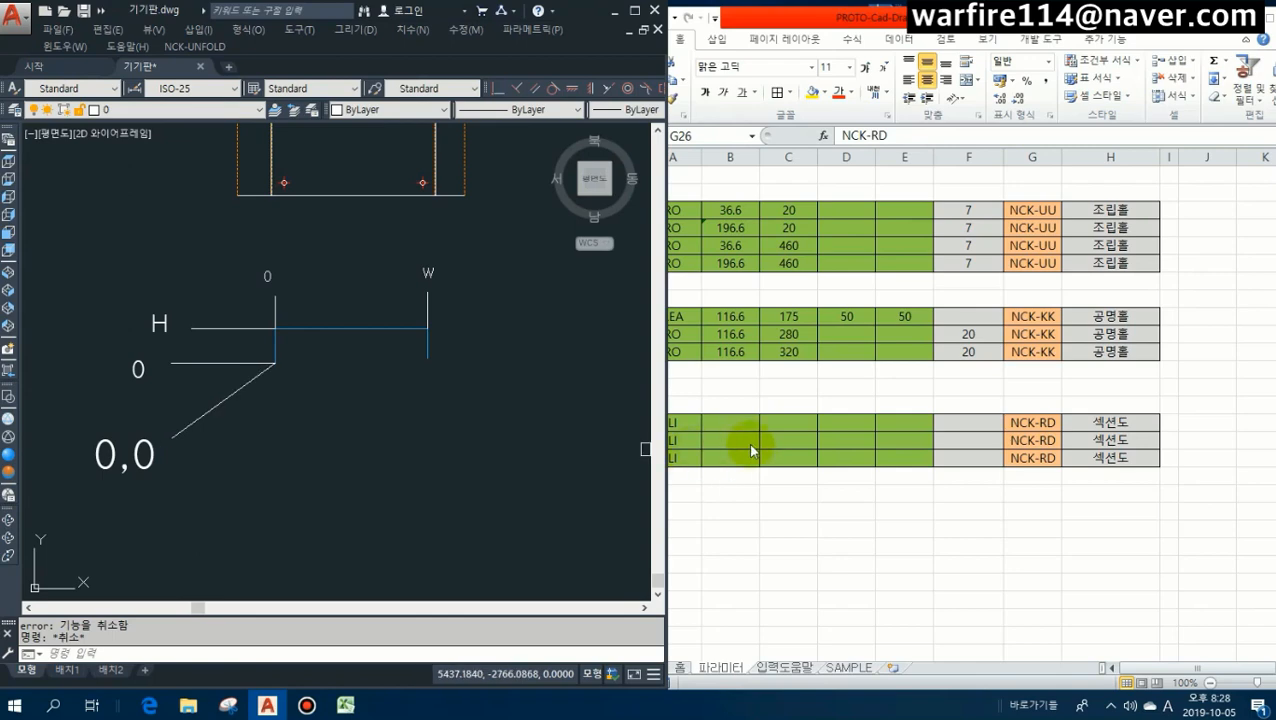
left_click(734, 420)
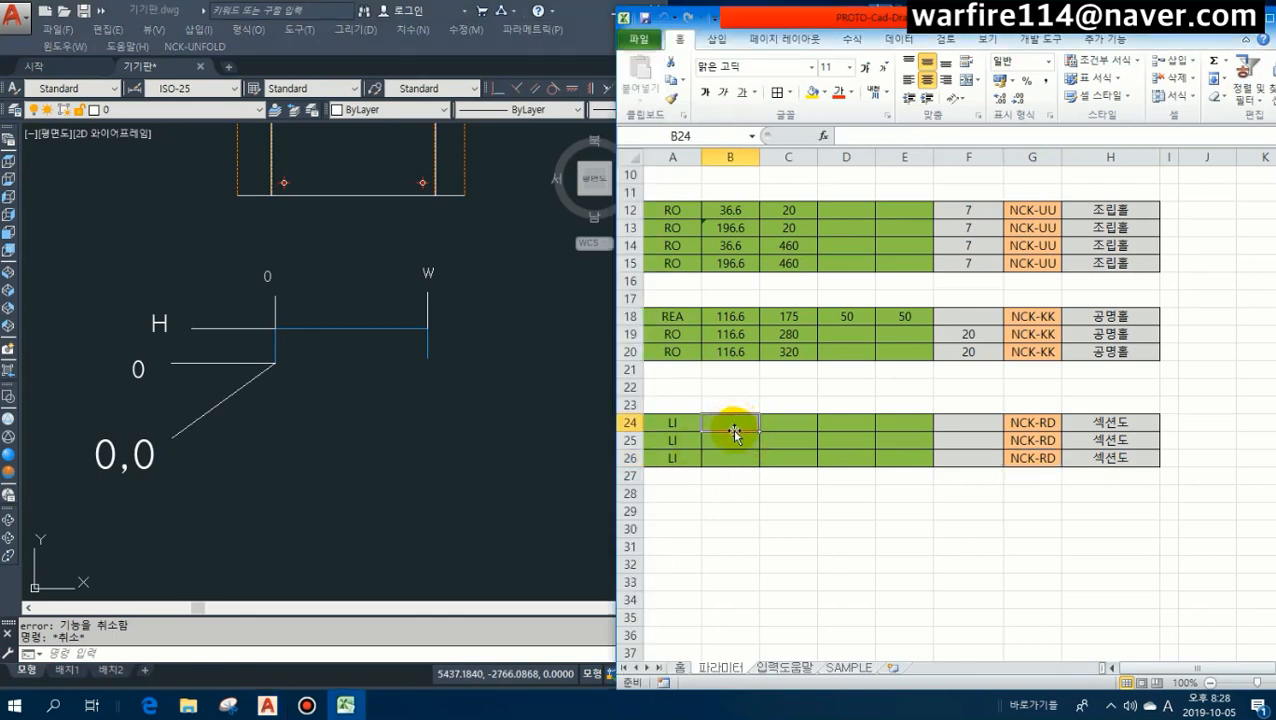
type("0")
key("Tab")
type("0")
key("Tab")
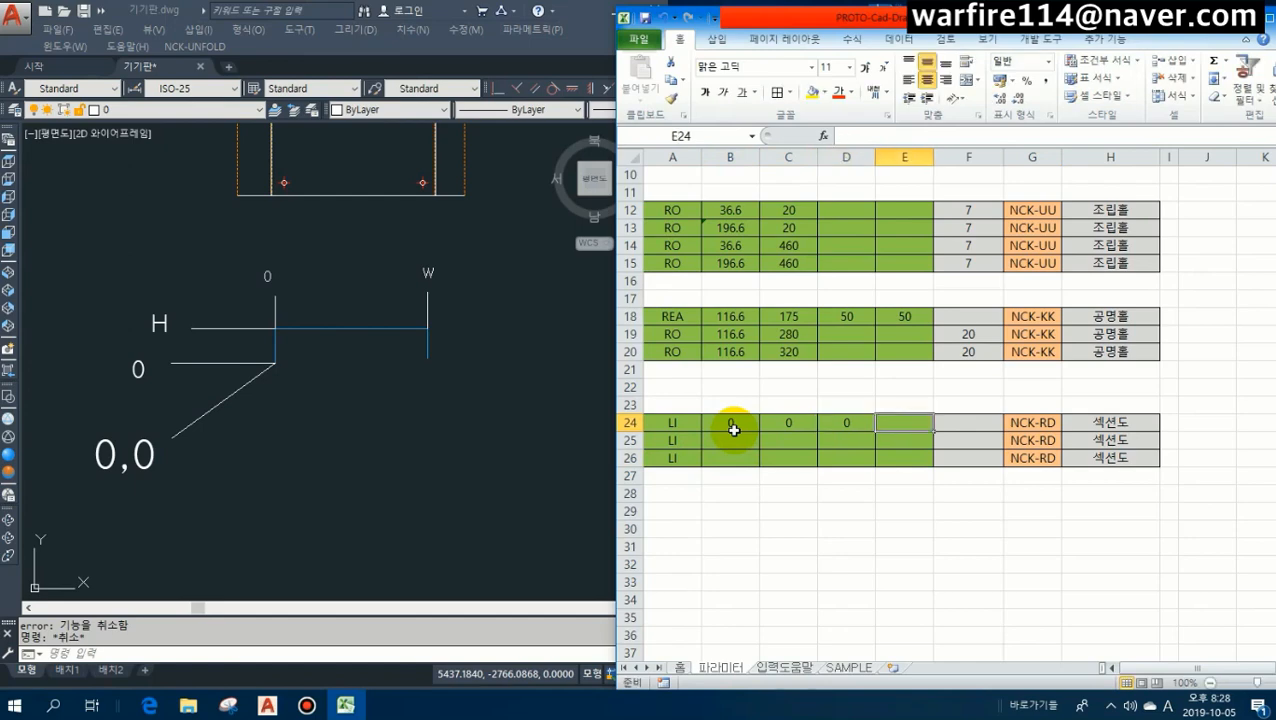
type("=F20")
key("Return")
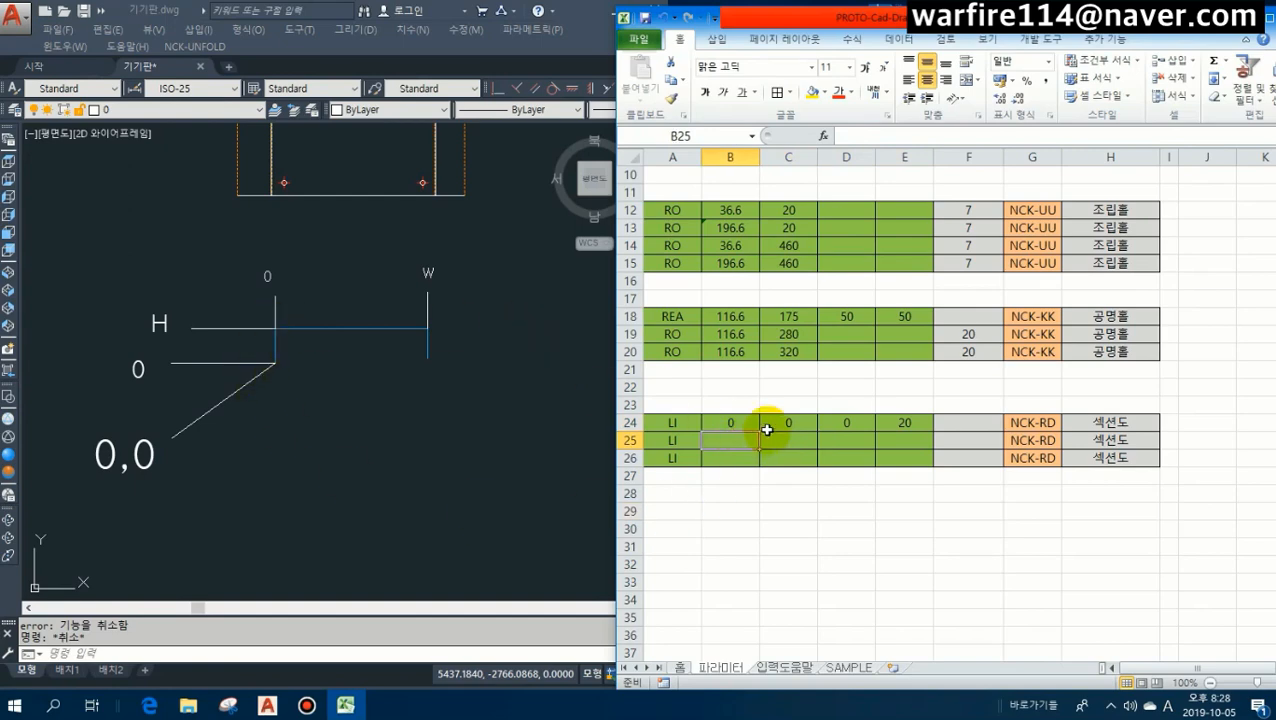
Link the start point of the second 섹션도 line, B25 and C25, to the first line's end point in D24 and E24.
type("=")
left_click(828, 424)
key("Return")
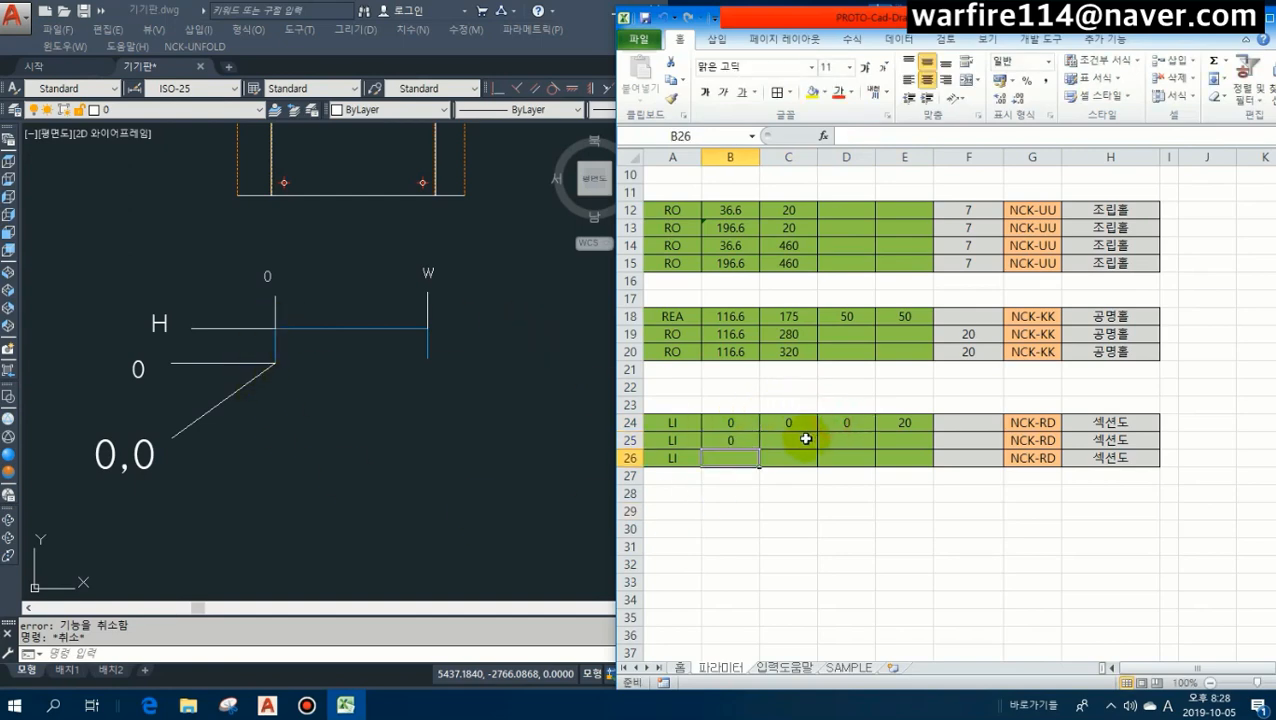
left_click(805, 440)
type("=")
left_click(896, 427)
key("Return")
Set the end point of the second 섹션도 line with =W in D25 and =h in E25.
left_click(859, 440)
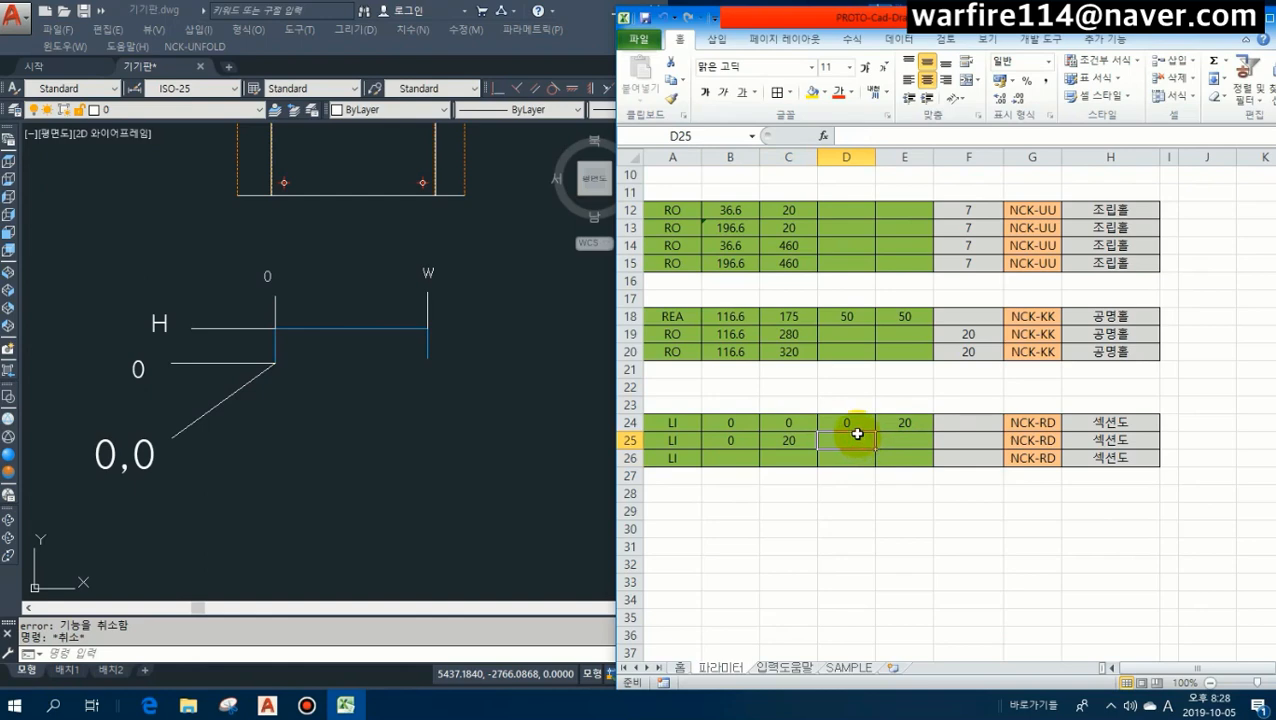
type("=W")
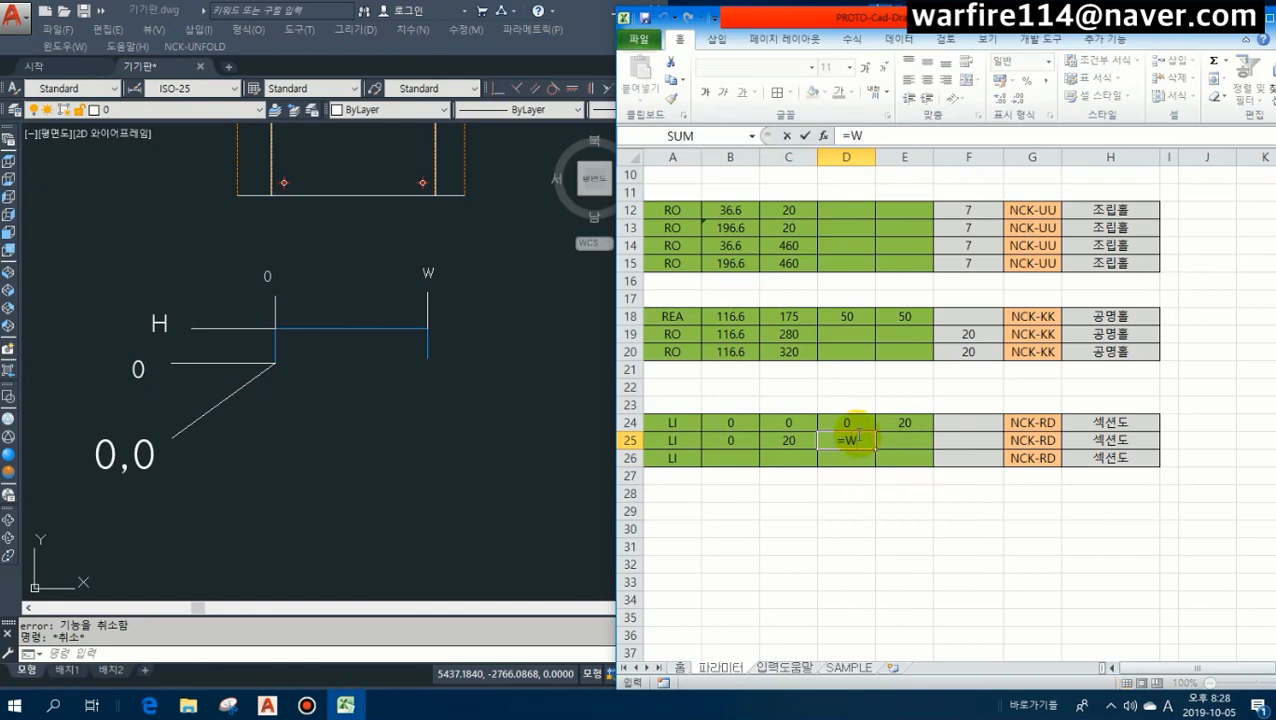
key("Return")
key("Up")
key("Right")
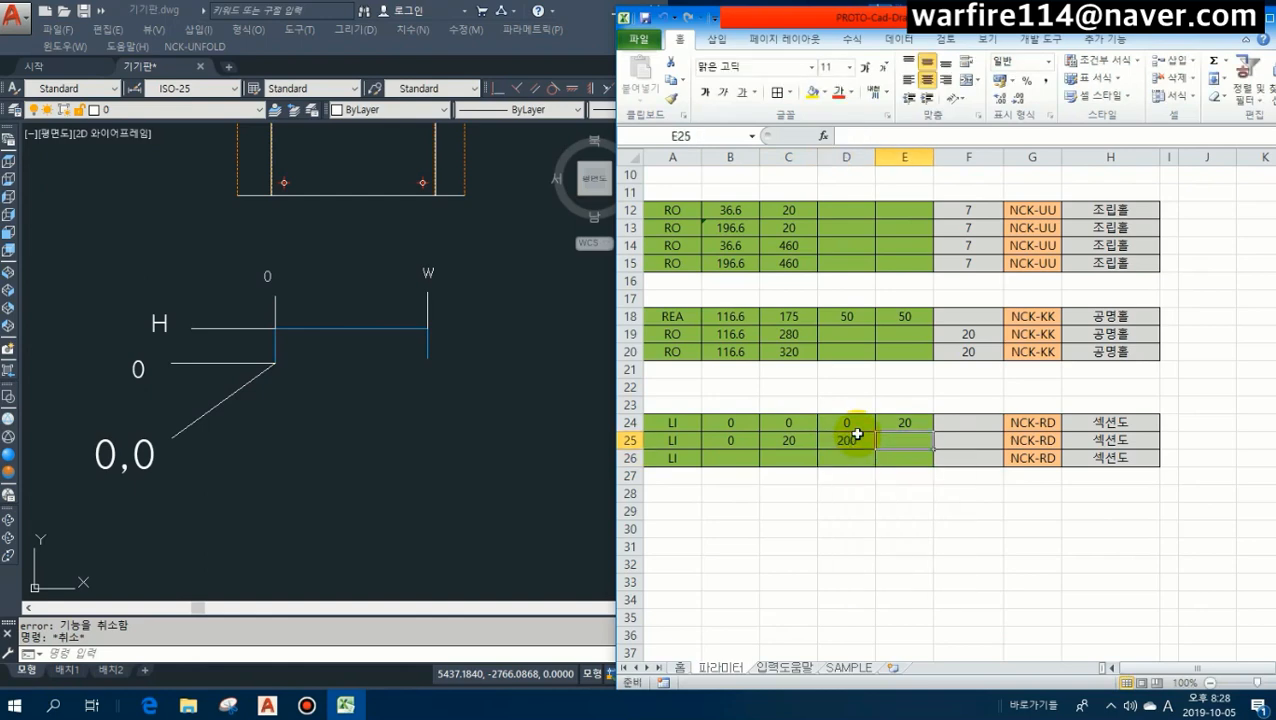
type("=h")
key("Return")
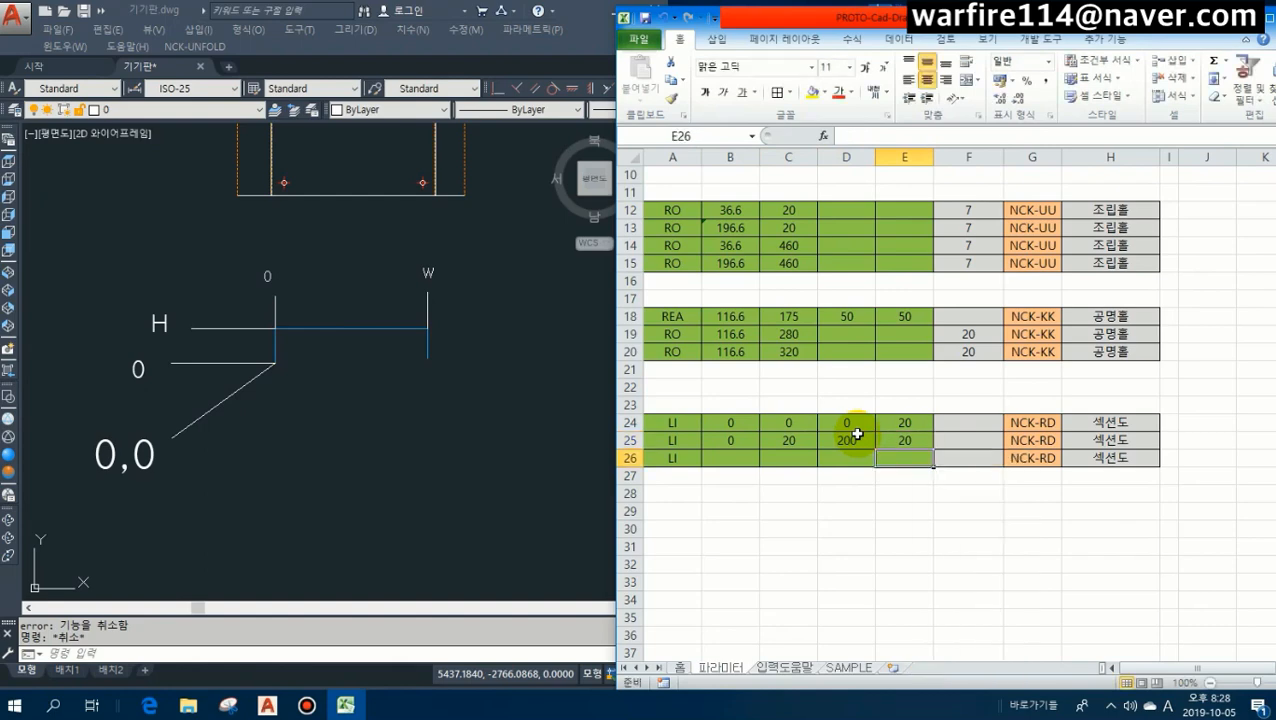
Link the start point of the third 섹션도 line, B26 and C26, to the second line's end point in row 25.
left_click(730, 456)
type("=")
left_click(846, 437)
key("Return")
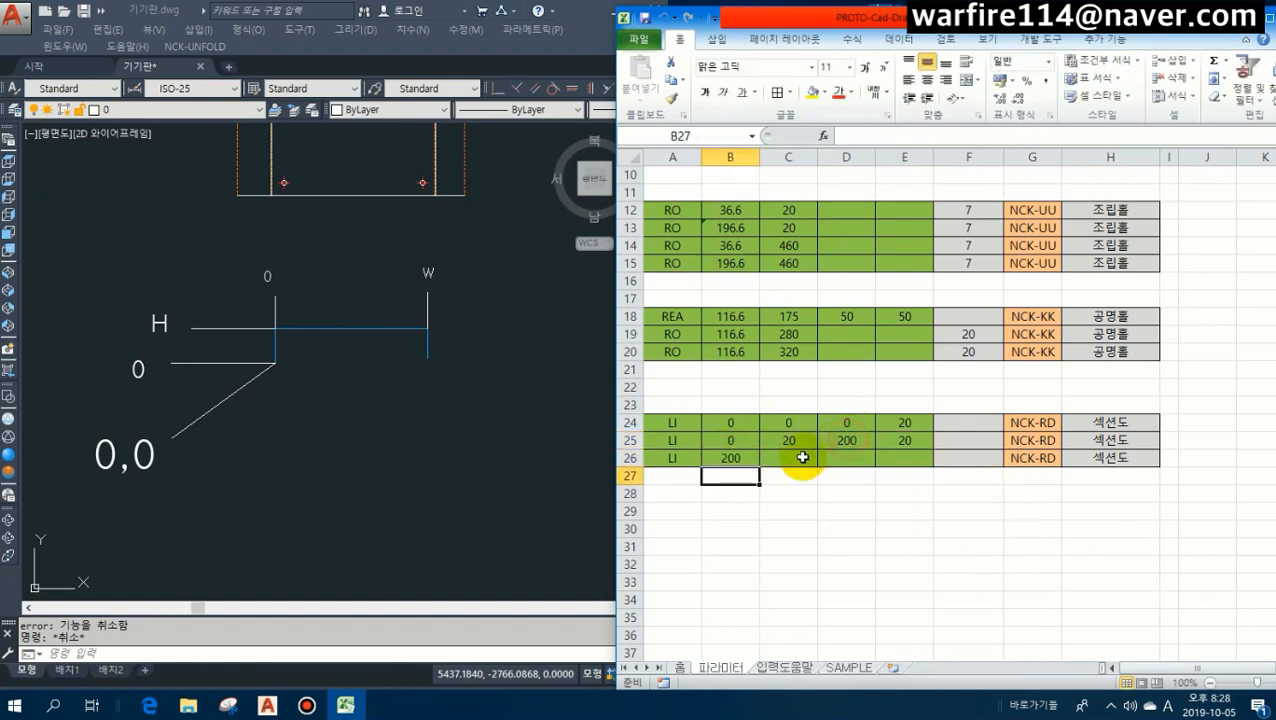
left_click(803, 456)
type("=")
key("Return")
Set the end point of the third 섹션도 line with =w in D26 and 0 in E26.
left_click(862, 459)
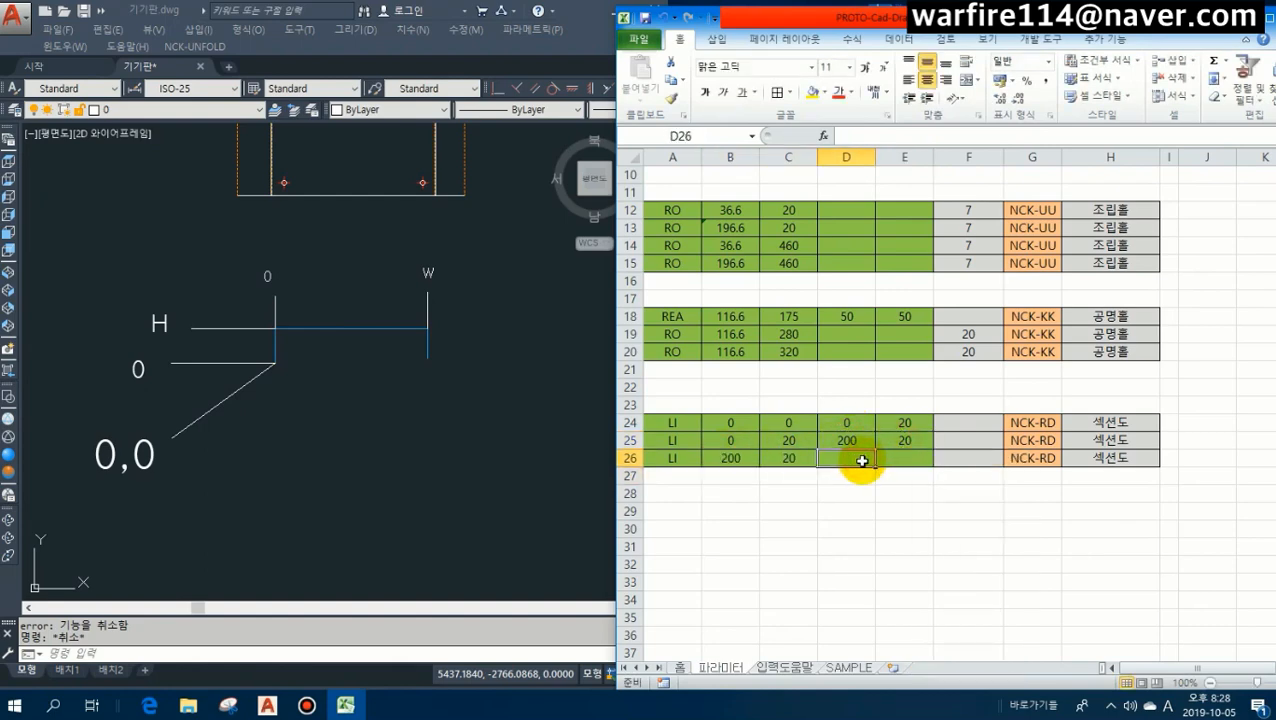
type("=w")
key("Return")
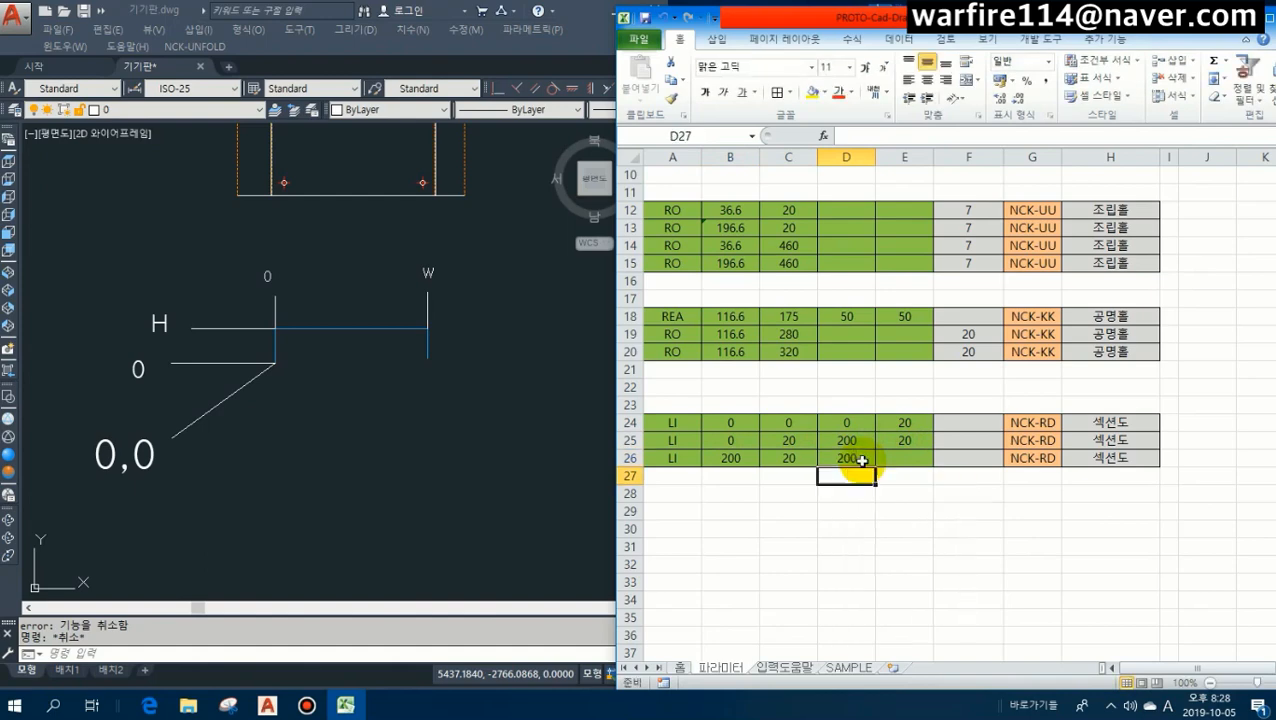
key("Right")
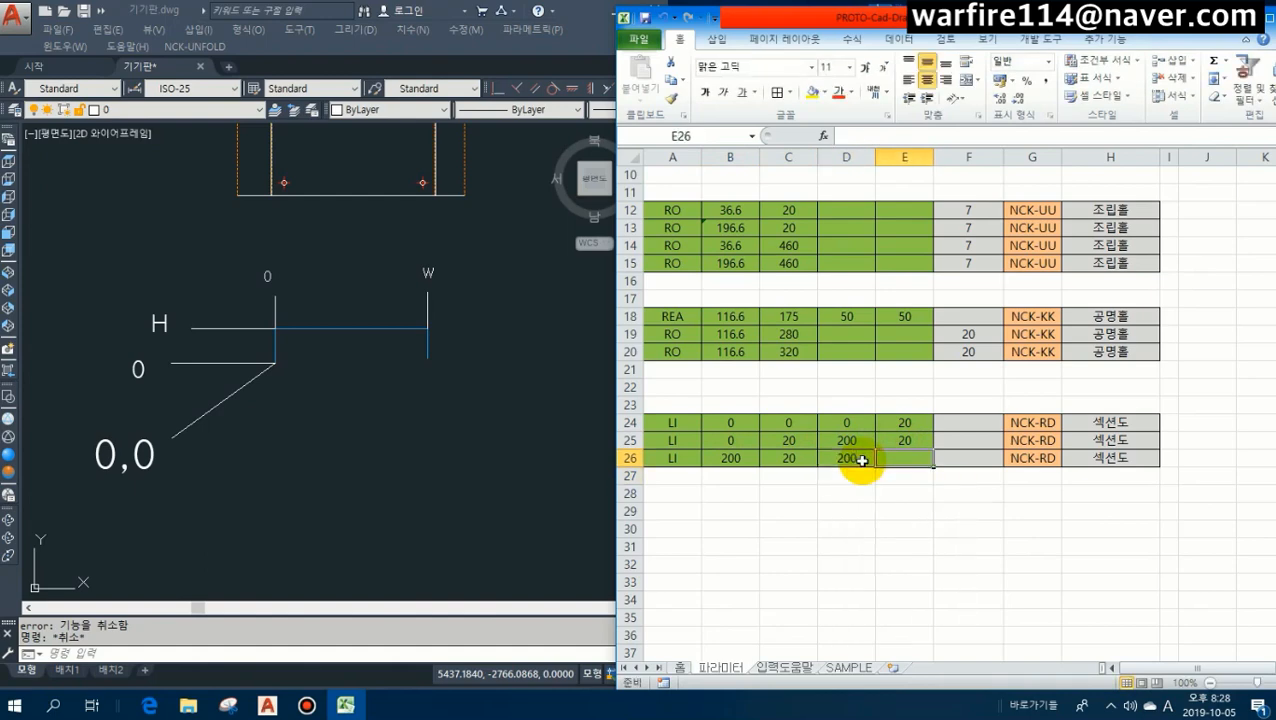
type("0")
key("Return")
left_click(797, 491)
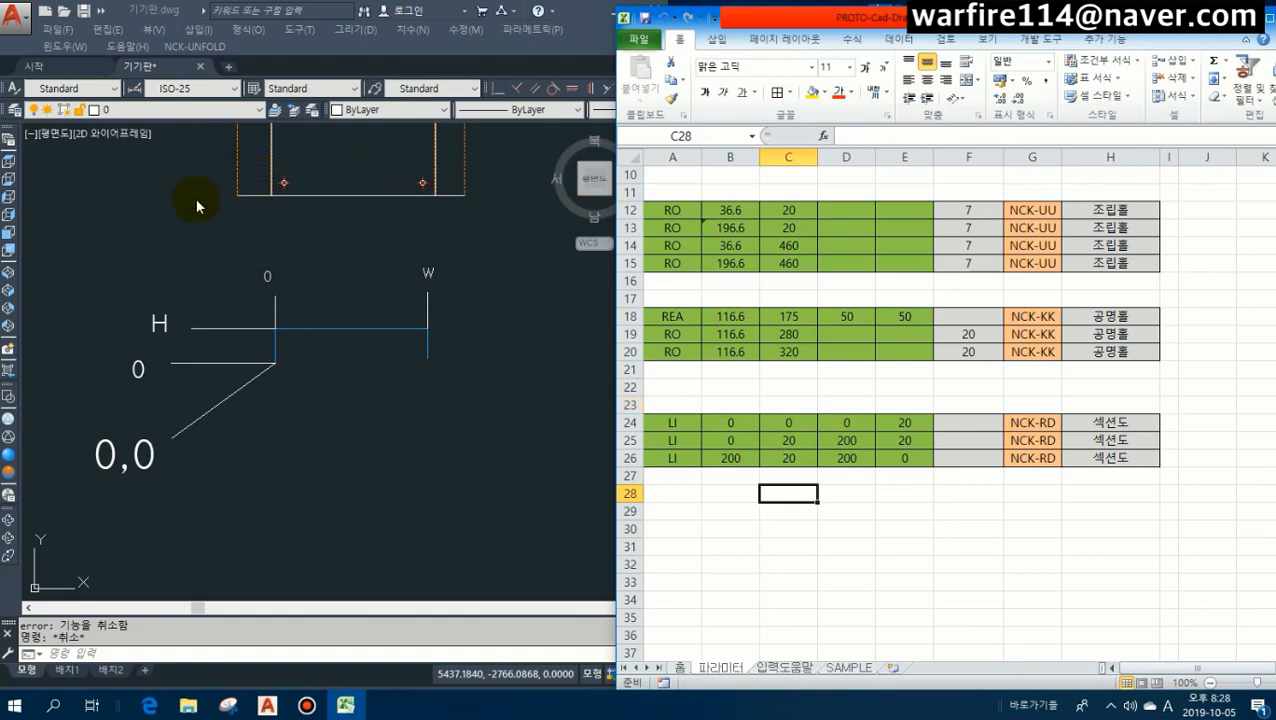
Add the labels 섹션x in J25 and 섹션y in J26 beside the 섹션도 rows.
left_click(1196, 443)
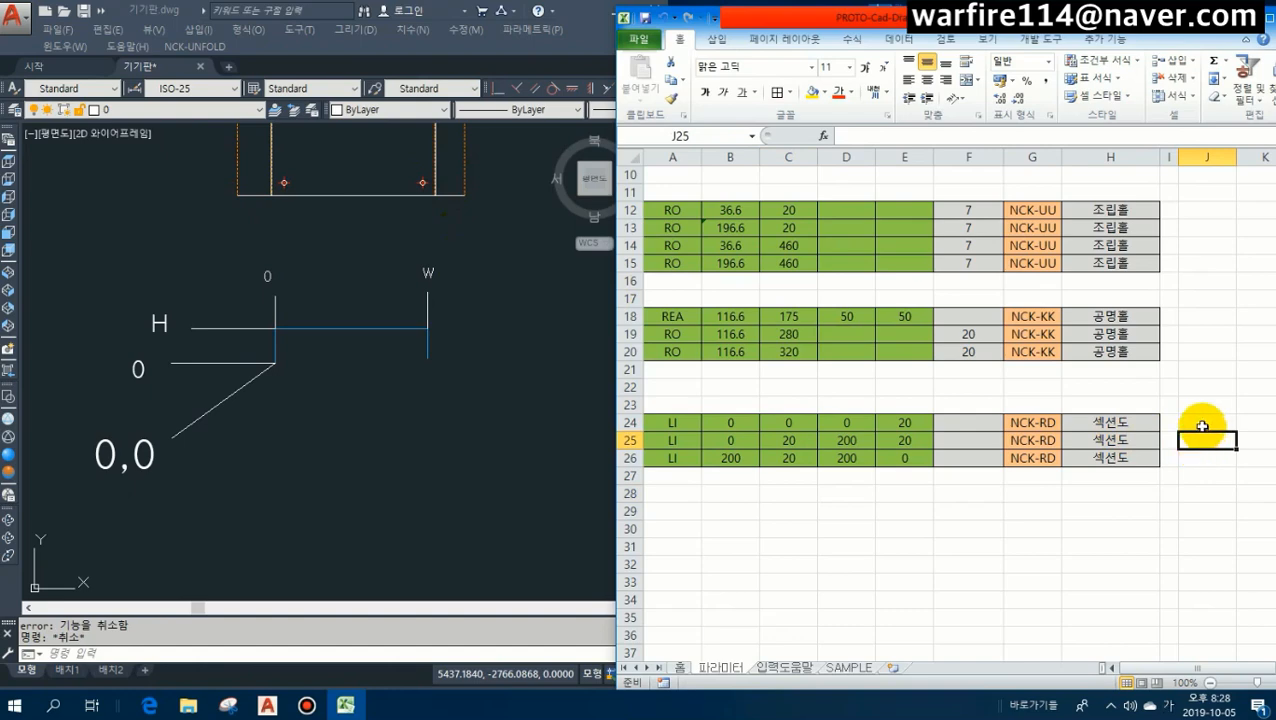
type("ㅅ")
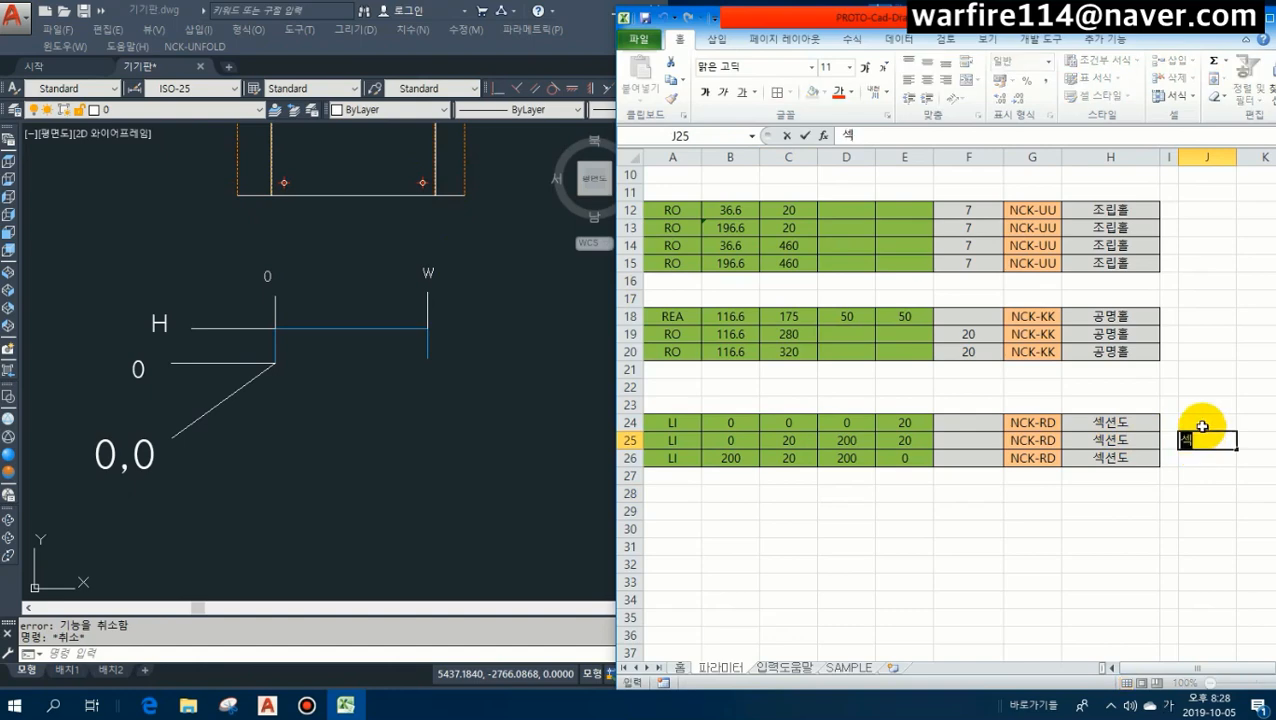
type("섹션x")
key("Return")
type("세션")
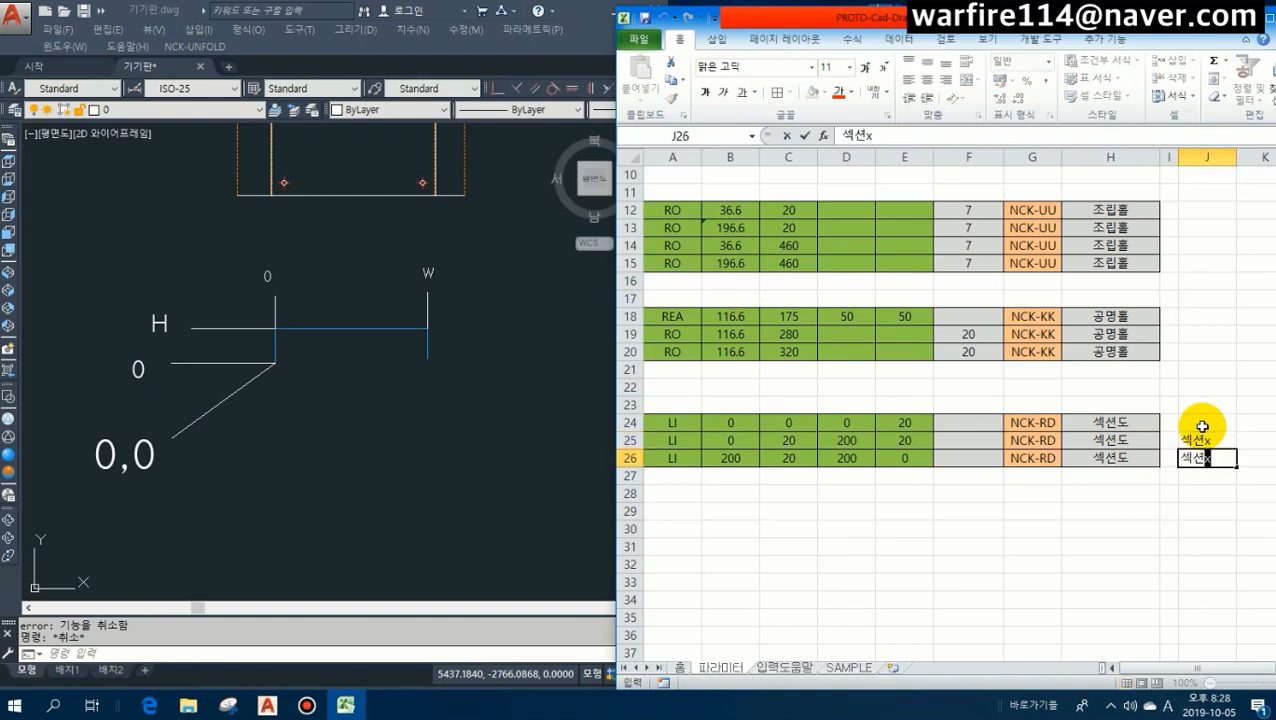
type("y")
key("Tab")
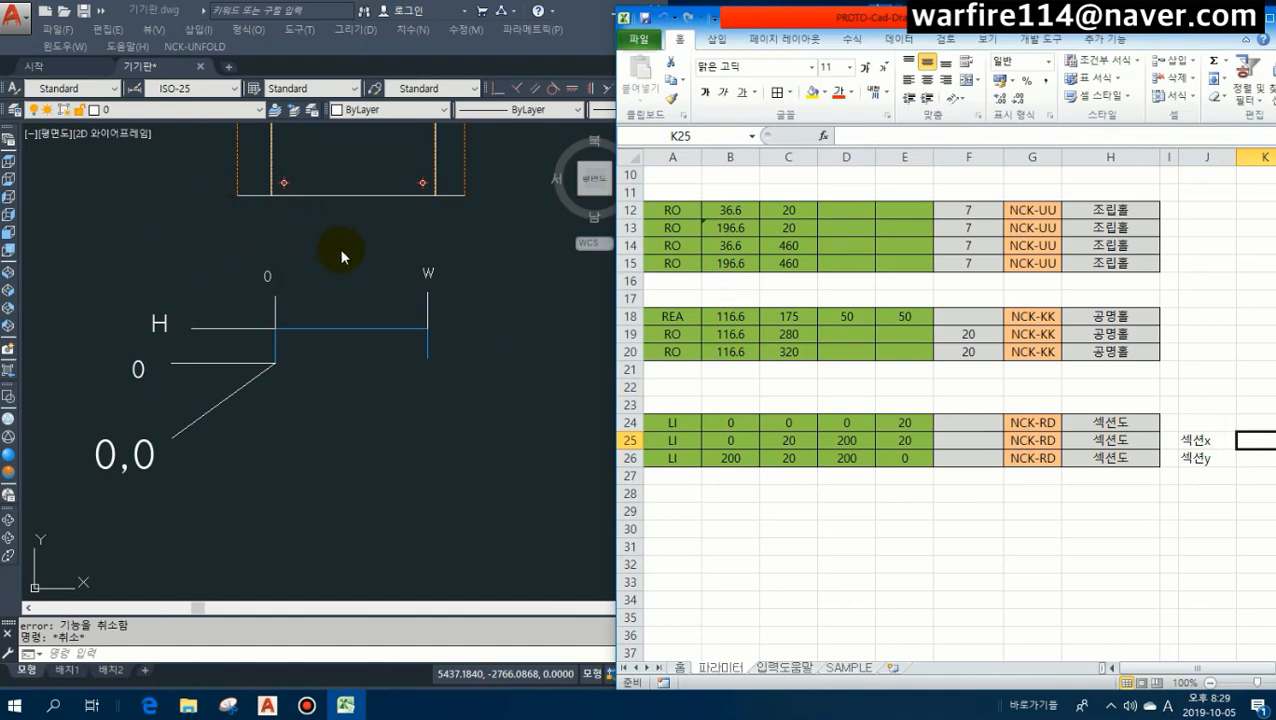
Enter the formula =h in K25 as the 섹션x value.
type("=h")
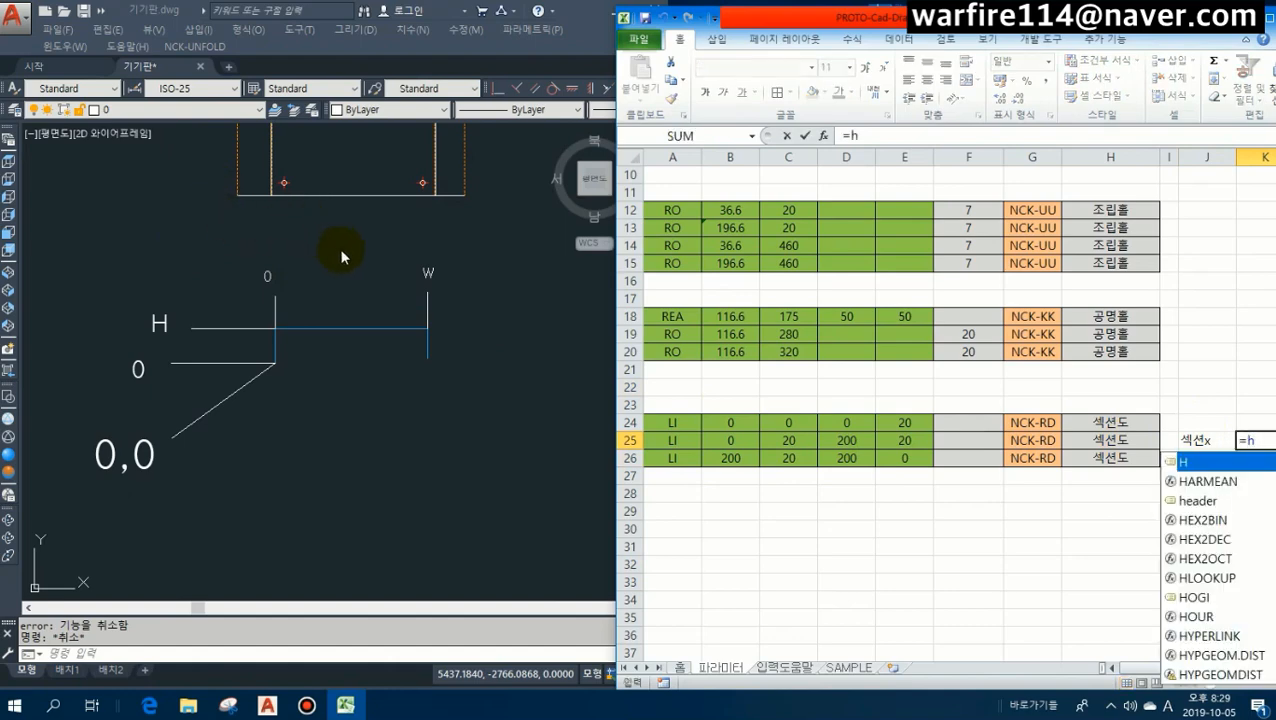
key("Return")
key("Right")
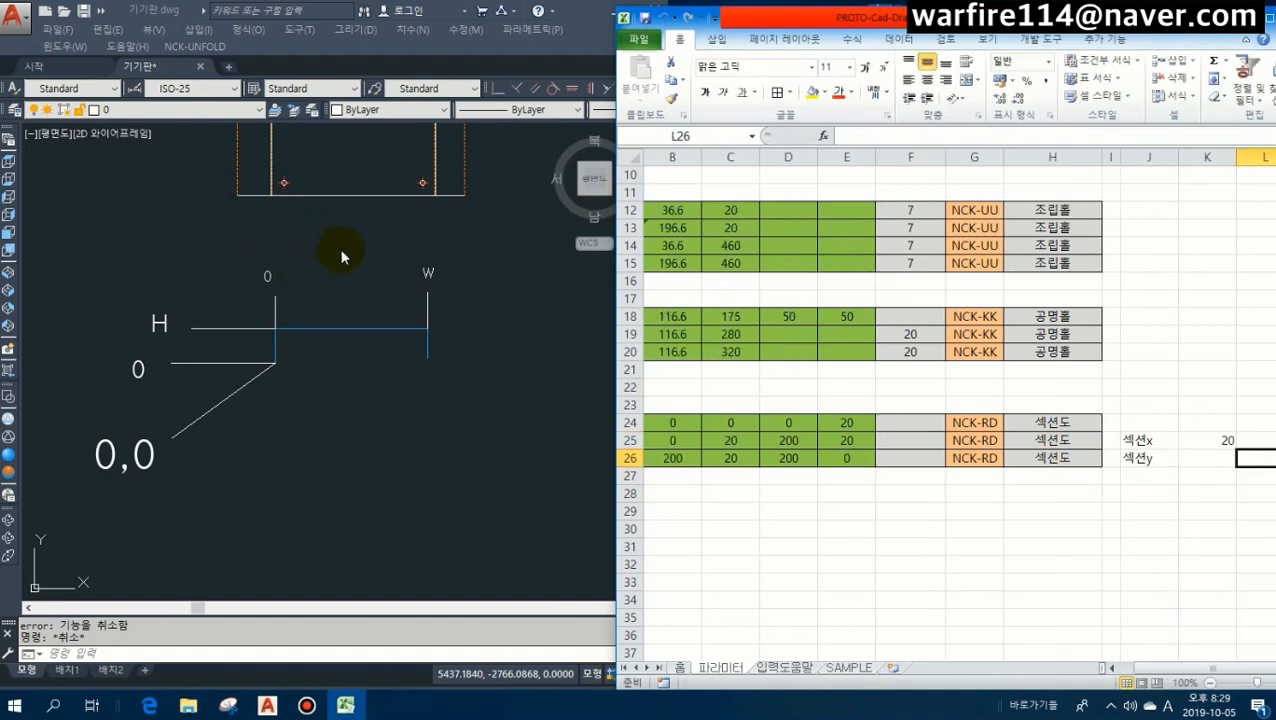
Narrow columns B to E slightly, and reduce column H to a width of 10.38 (88 pixels).
key("Left")
key("Left")
key("Left")
key("Left")
key("Left")
key("Left")
key("Left")
key("Left")
key("Left")
key("Left")
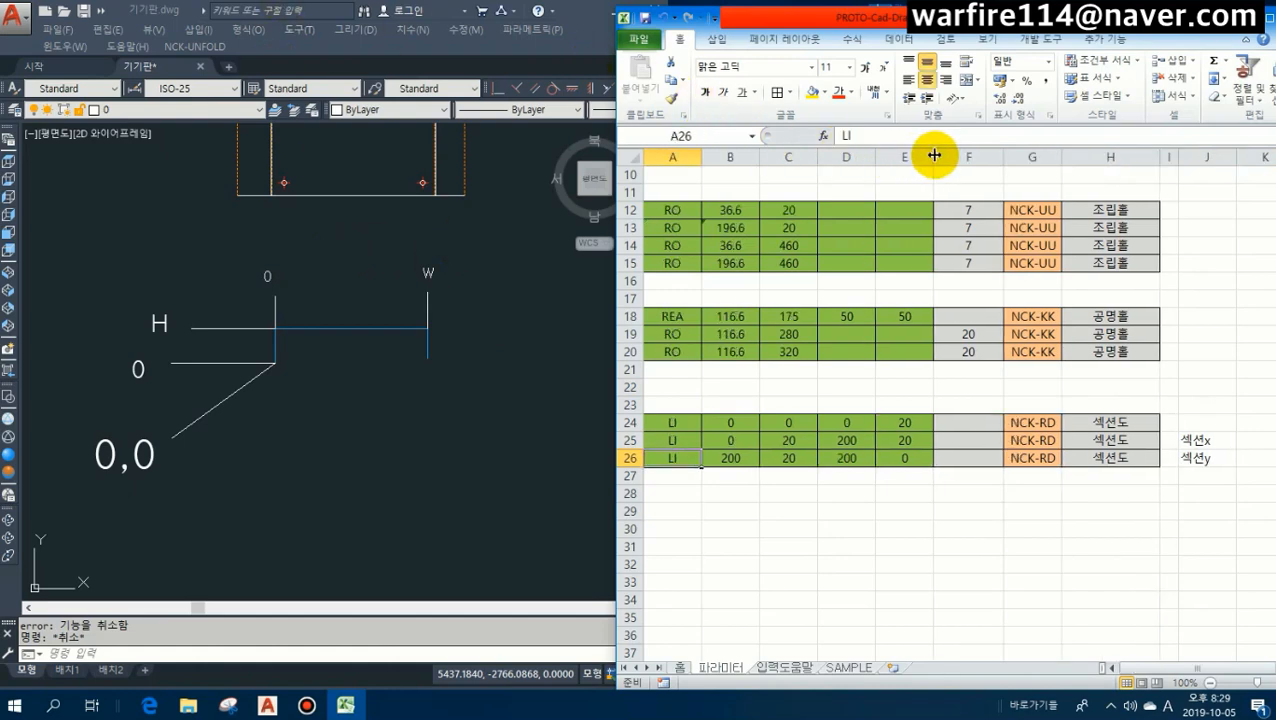
left_click_drag(921, 151, 749, 150)
mouse_move(932, 157)
left_mouse_down()
mouse_move(857, 157)
mouse_move(912, 158)
left_mouse_up()
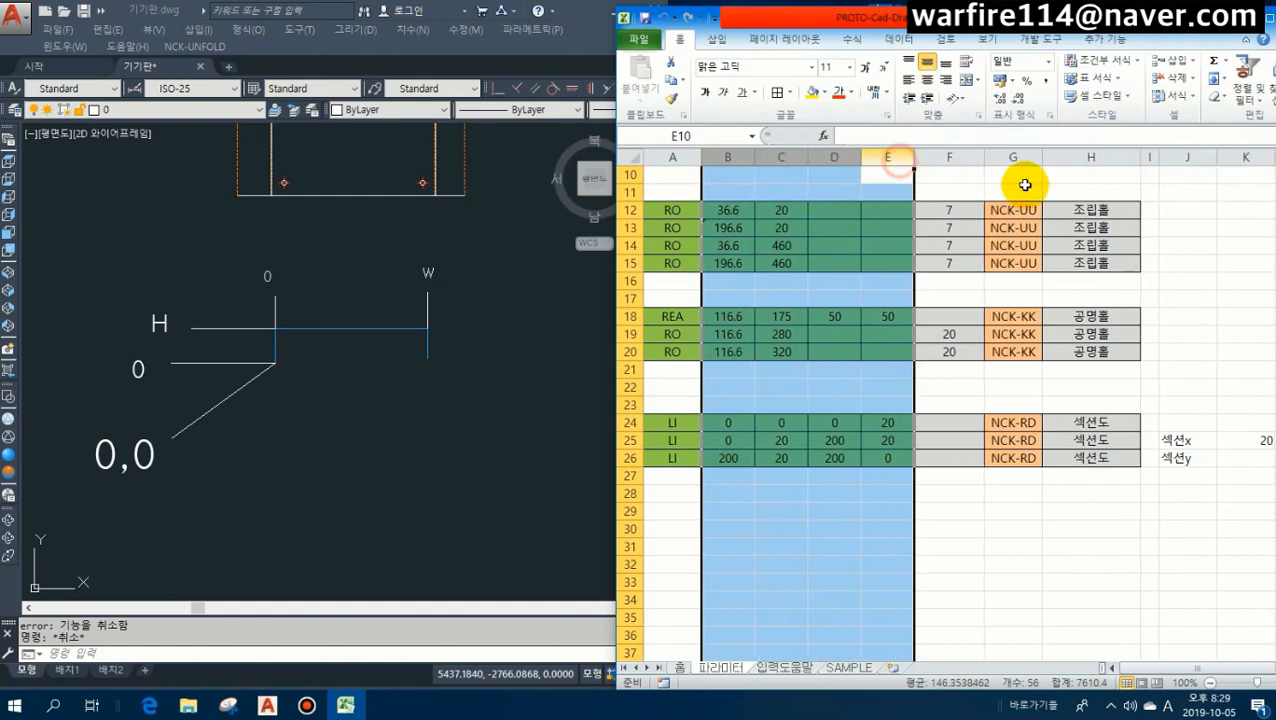
left_click(1128, 157)
left_click_drag(1139, 160, 1114, 160)
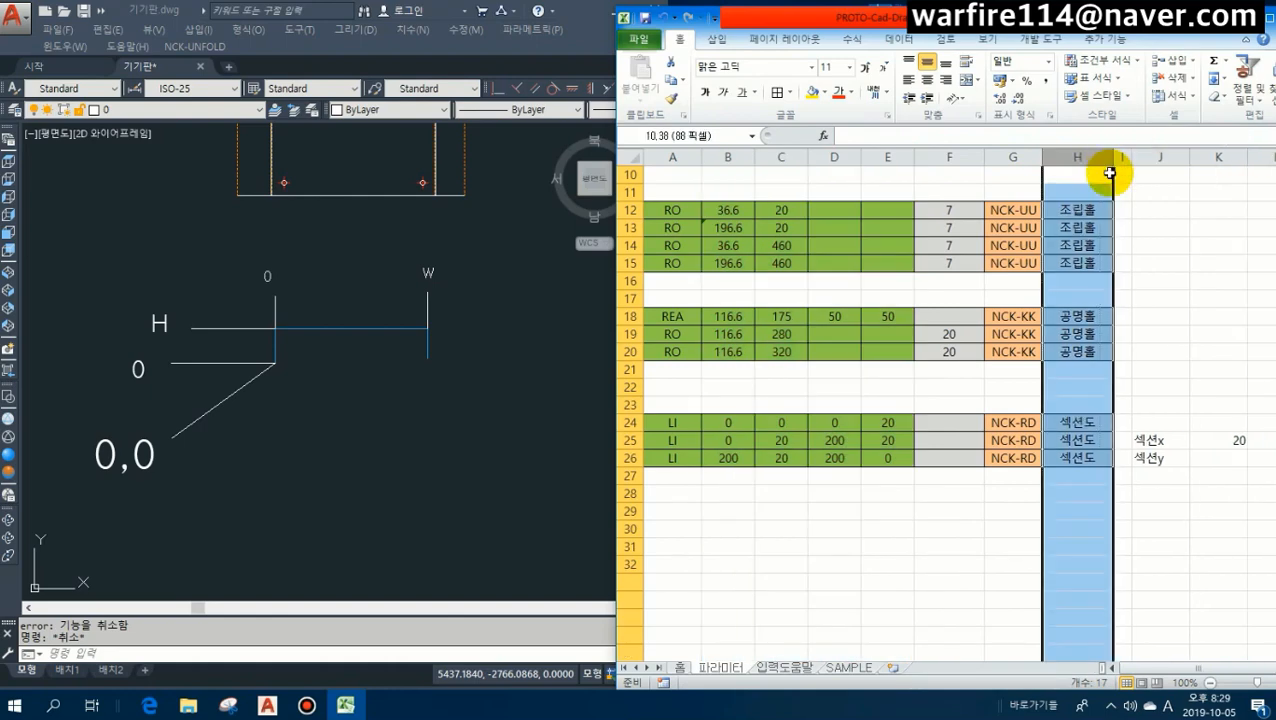
Apply cell borders to the 섹션x and 섹션y block J25:K26.
left_click(1228, 441)
left_click_drag(1176, 438, 1210, 458)
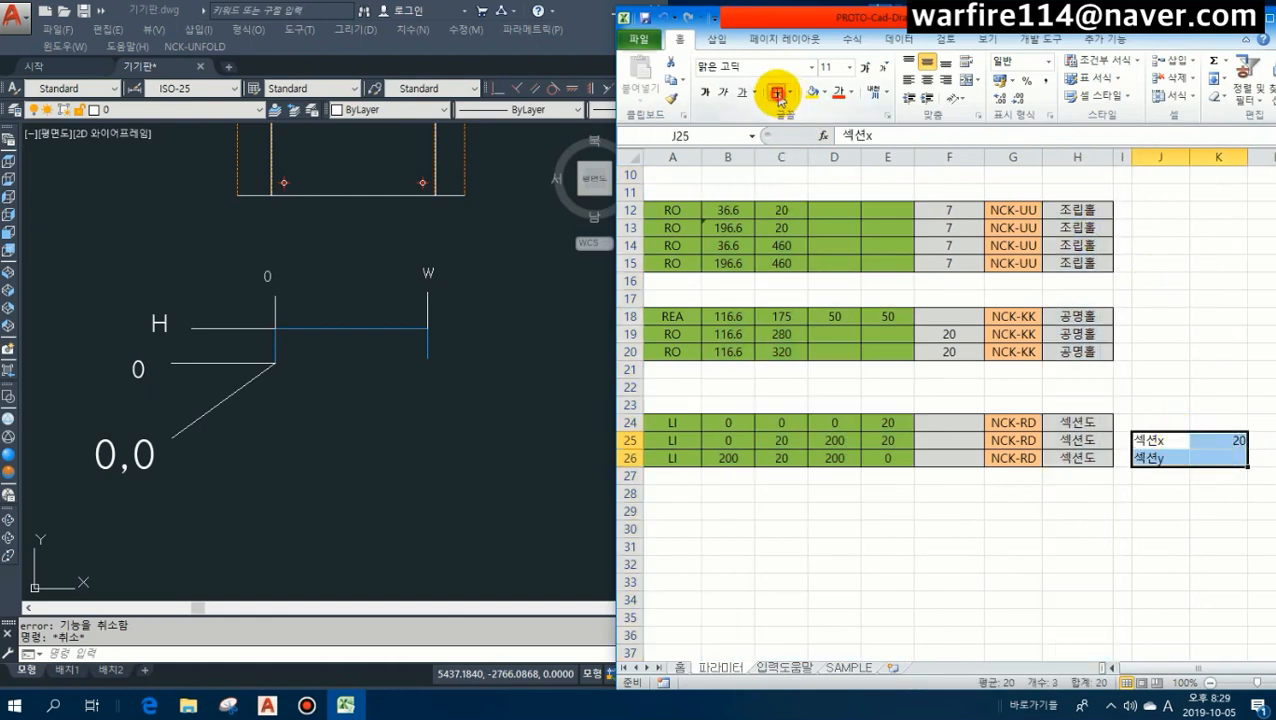
Apply borders to the section offset cells J25:K26 and enter -100 as the 섹션y value.
left_click(779, 93)
left_click(1176, 459)
left_click(292, 228)
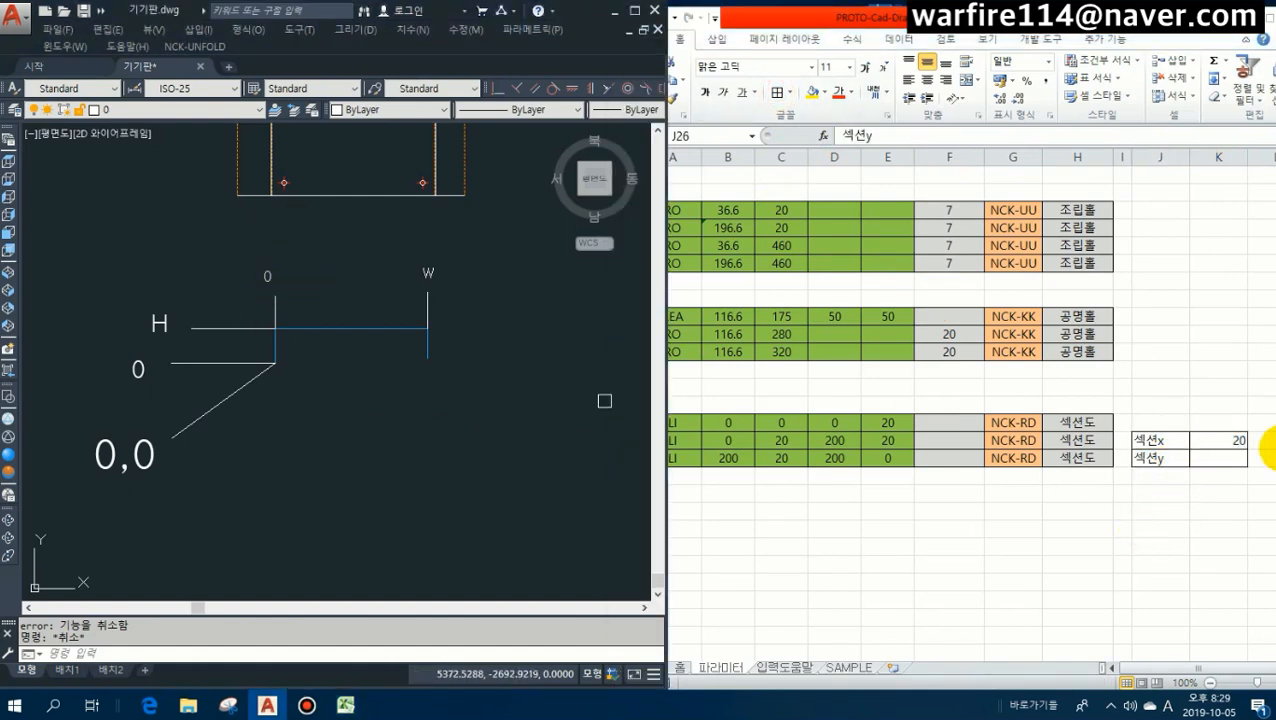
left_click(1232, 457)
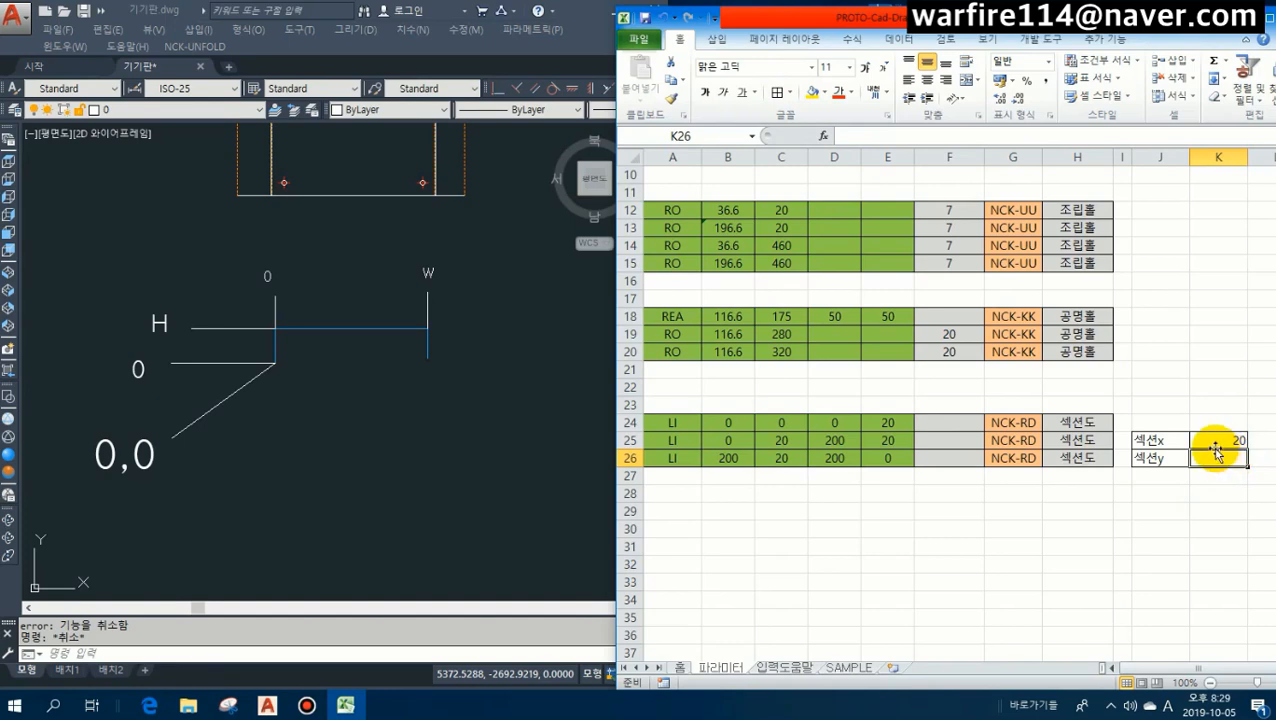
type("=")
type("100")
key("Return")
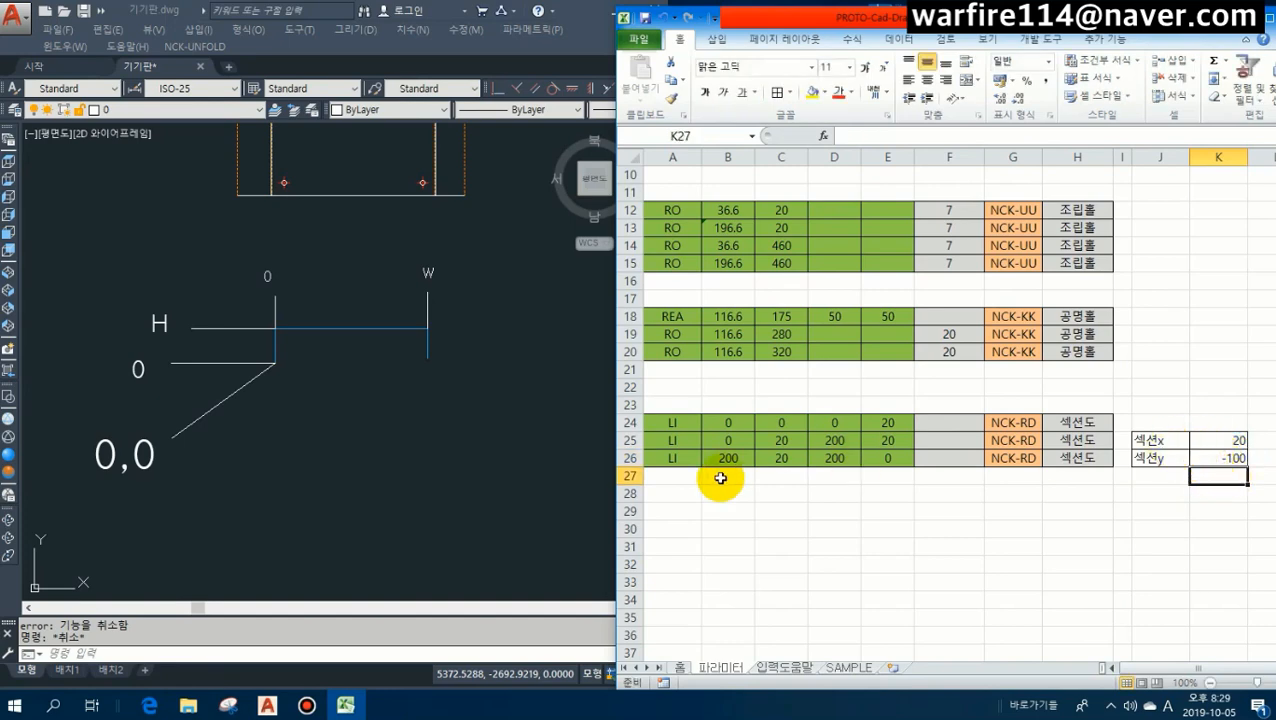
Duplicate the section rows A24:H26 starting at A28 and clear the copied coordinates in B28:E30.
left_click_drag(680, 425, 1053, 455)
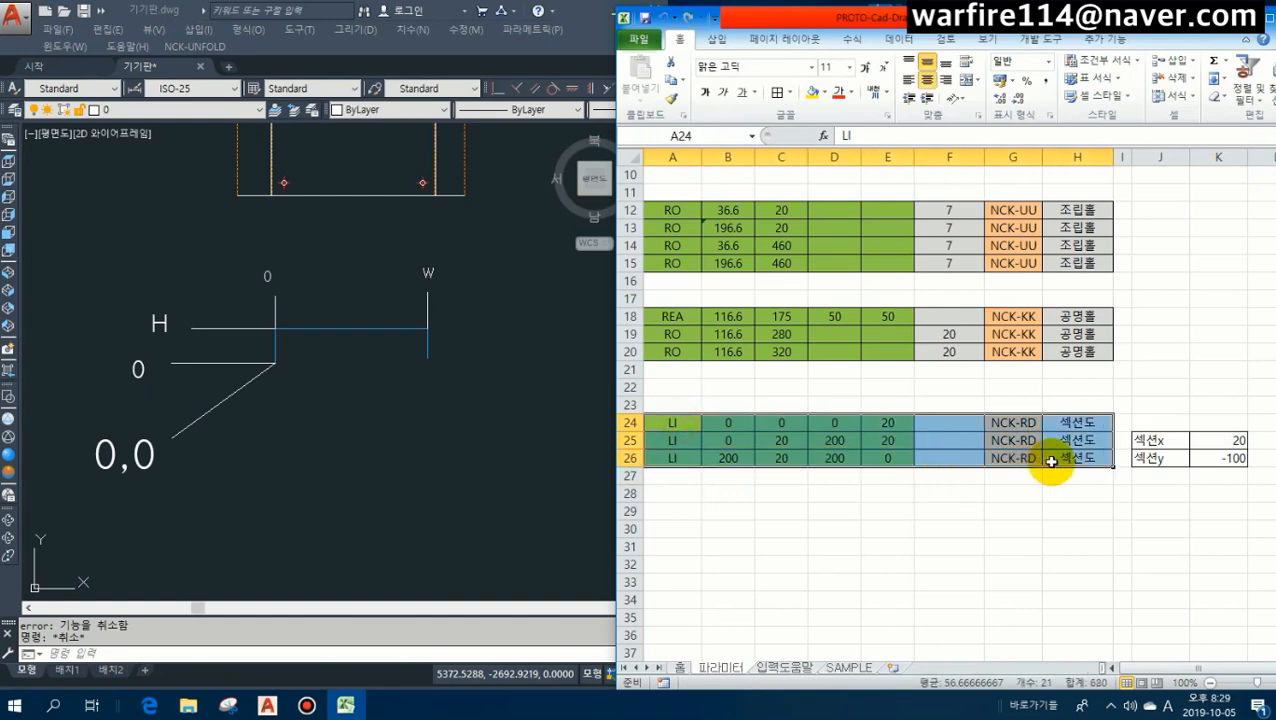
key("ctrl+c")
left_click(672, 494)
key("ctrl+v")
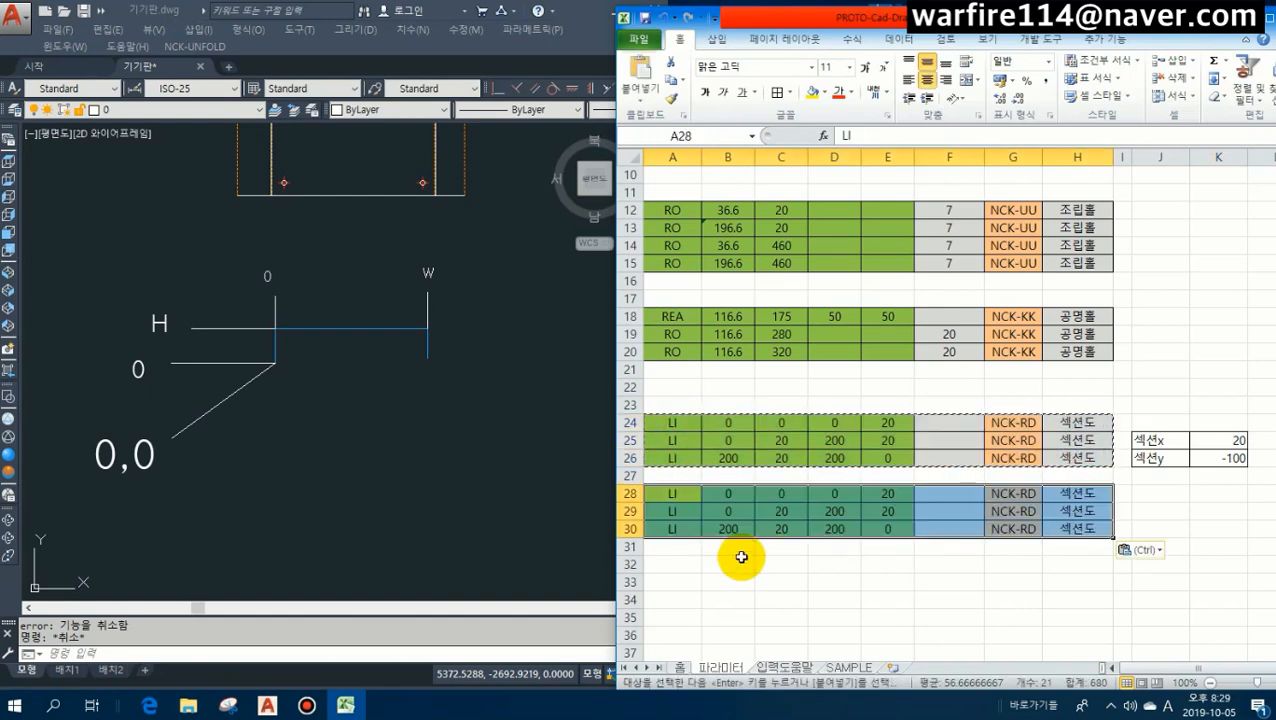
key("Escape")
left_click_drag(718, 494, 894, 534)
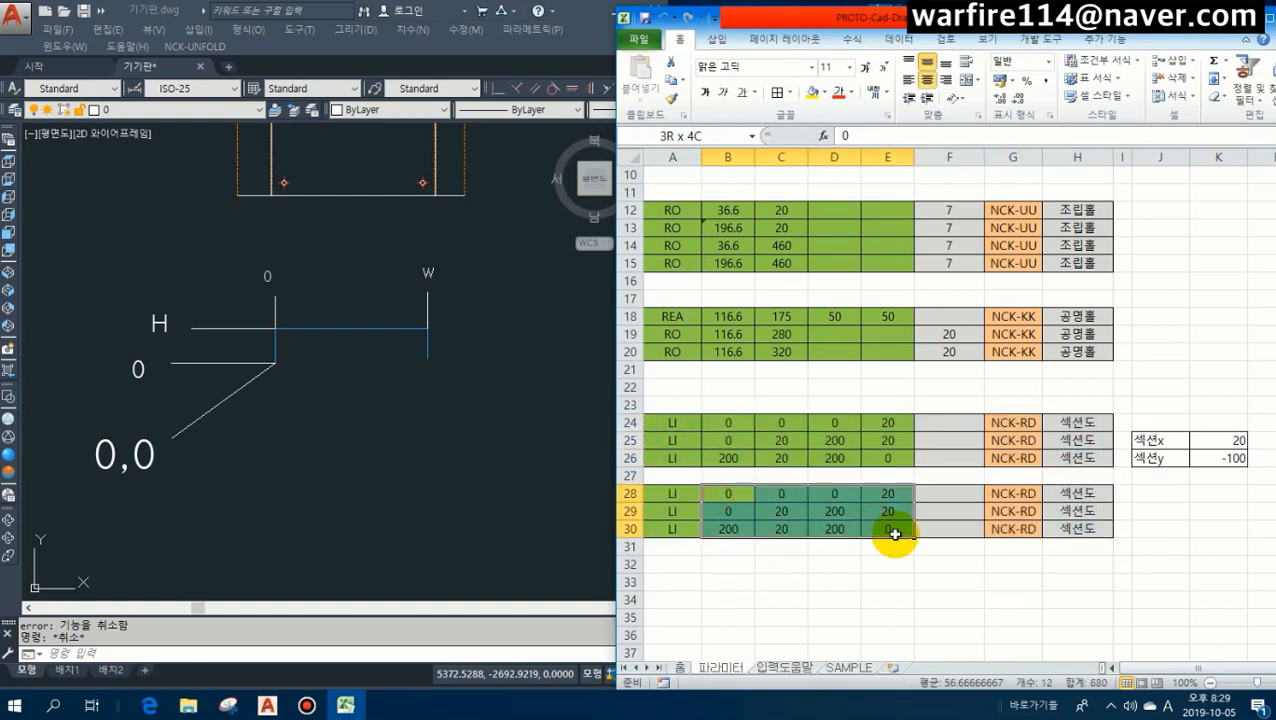
key("Delete")
left_click(729, 487)
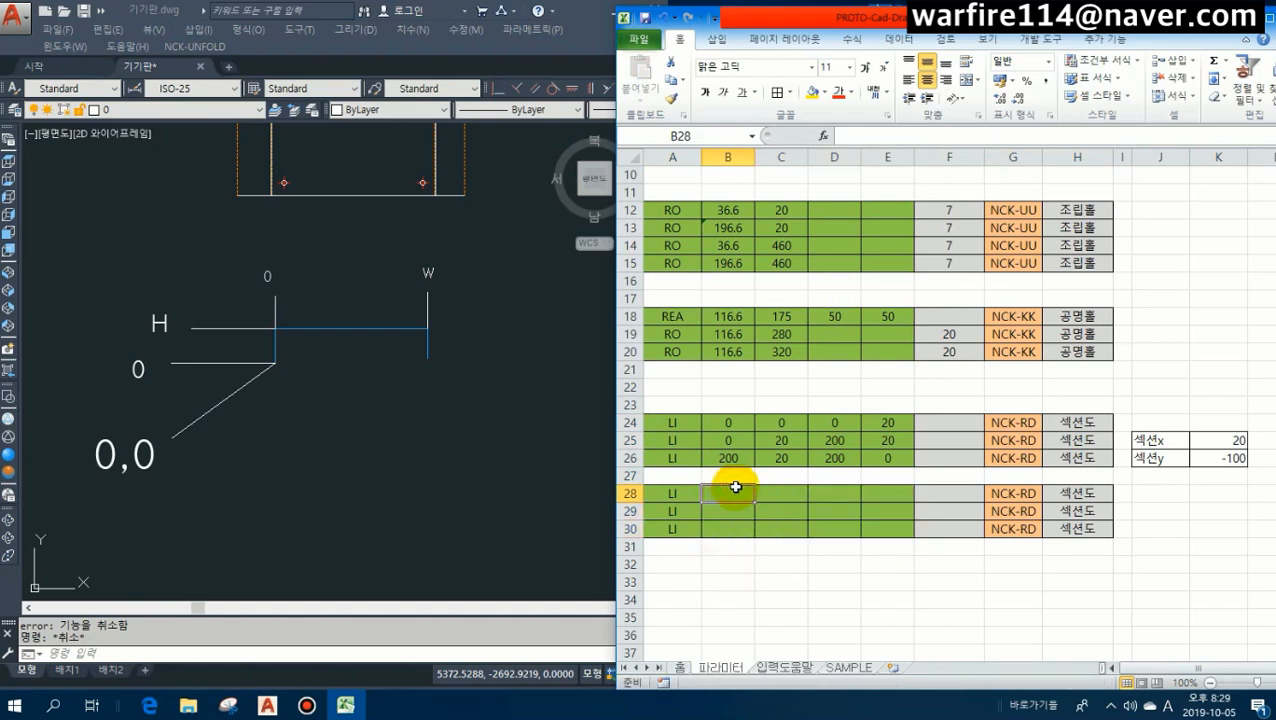
type("=")
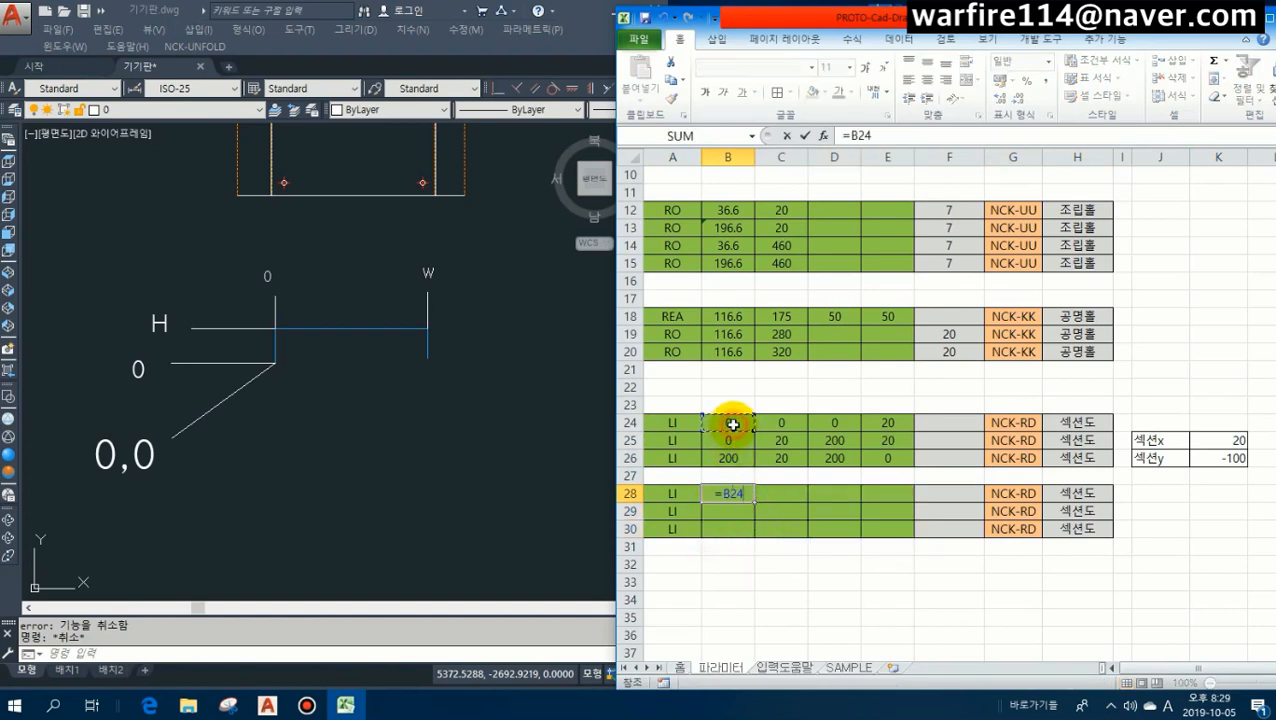
key("Escape")
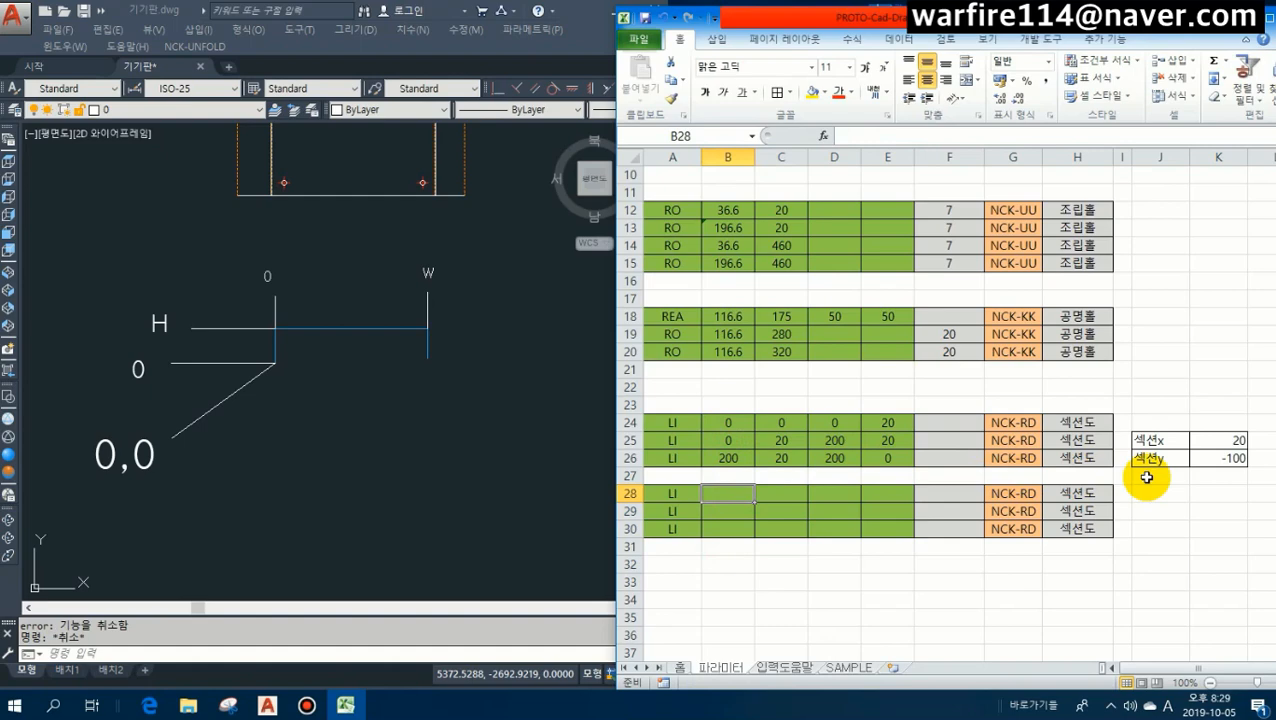
Name the 섹션x value cell K25 xxx and the 섹션y value cell K26 yyy.
left_click(1212, 441)
left_click(716, 134)
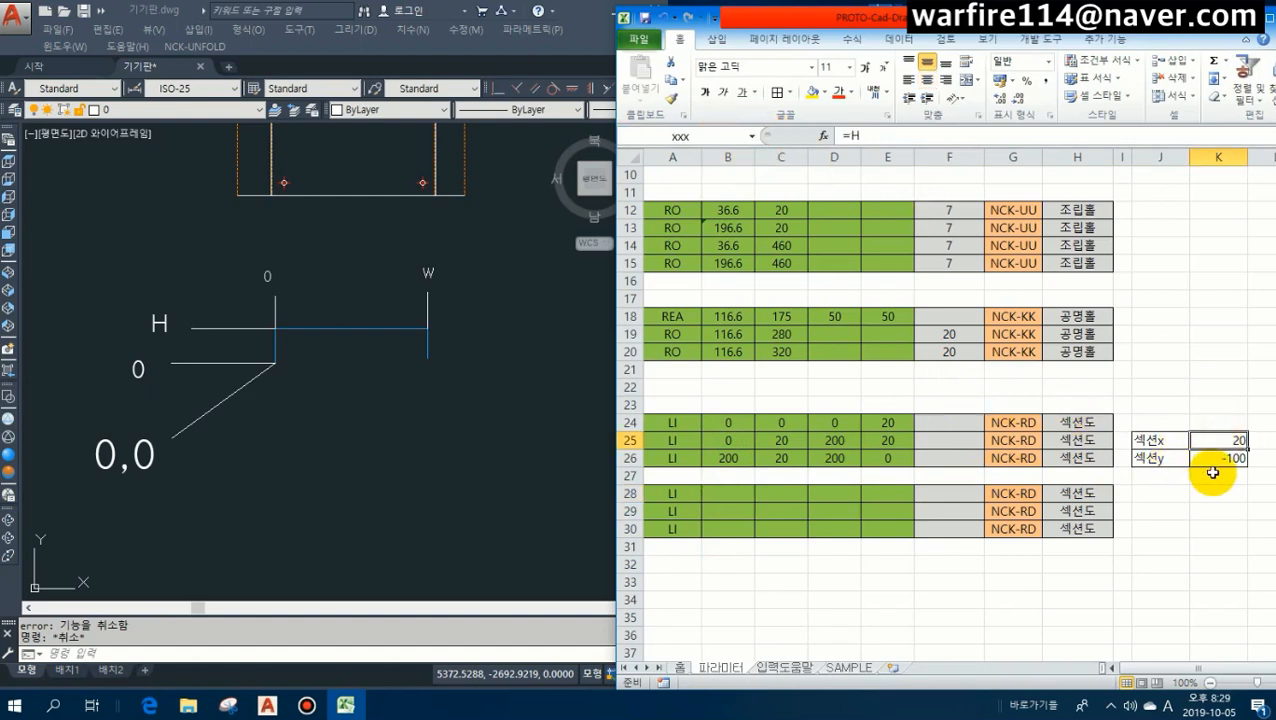
left_click(1214, 458)
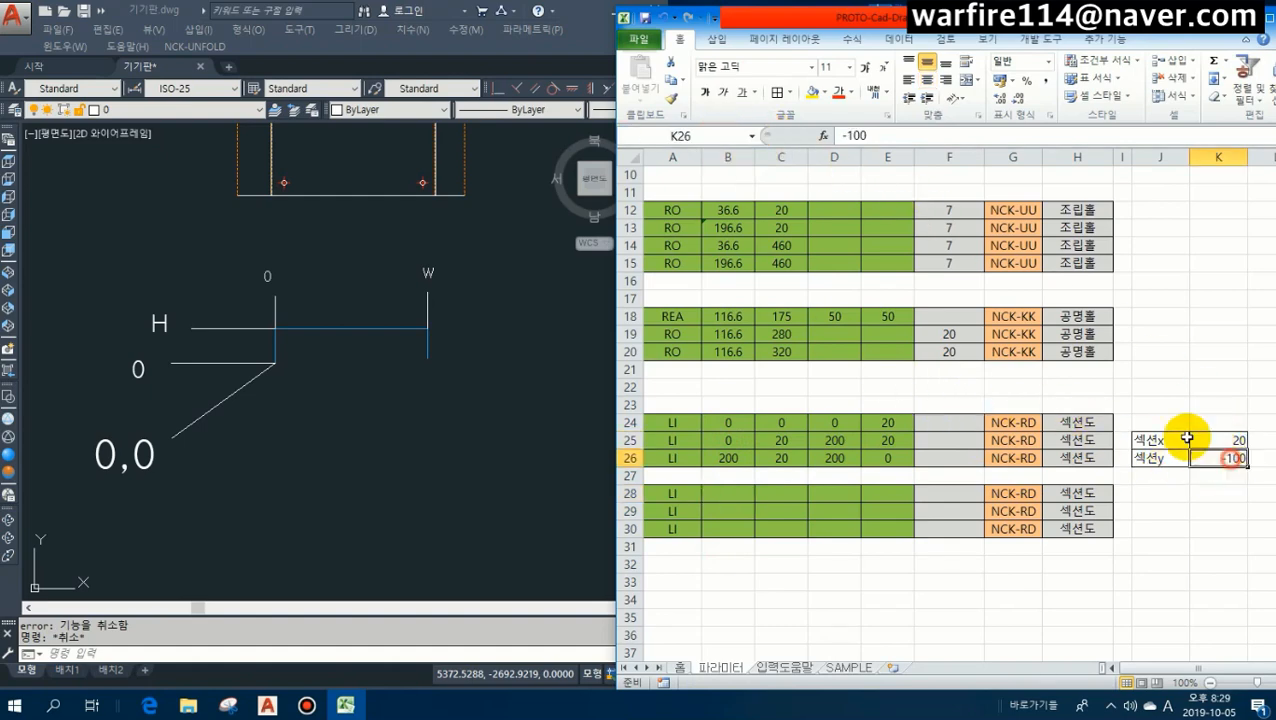
left_click(720, 136)
type("yyy")
key("Return")
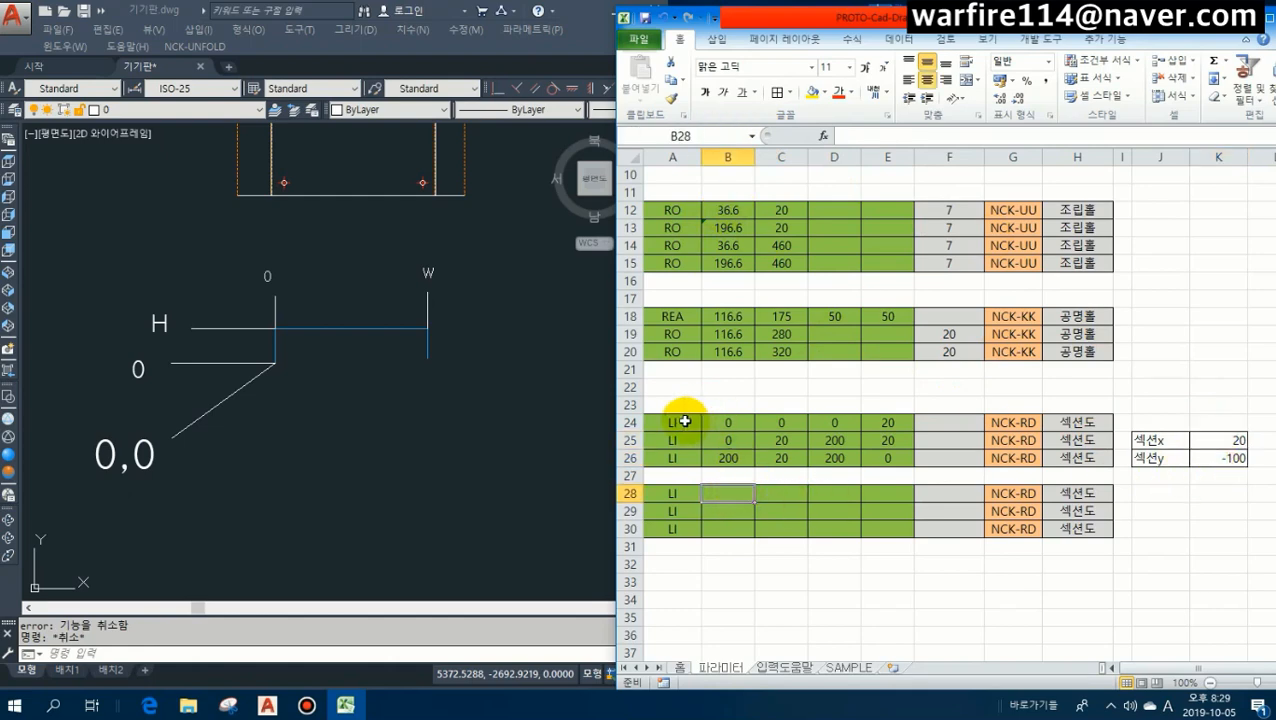
Enter the offset formulas =B24+xxx in B28 and =C24+yyy in C28.
left_click_drag(678, 421, 1078, 458)
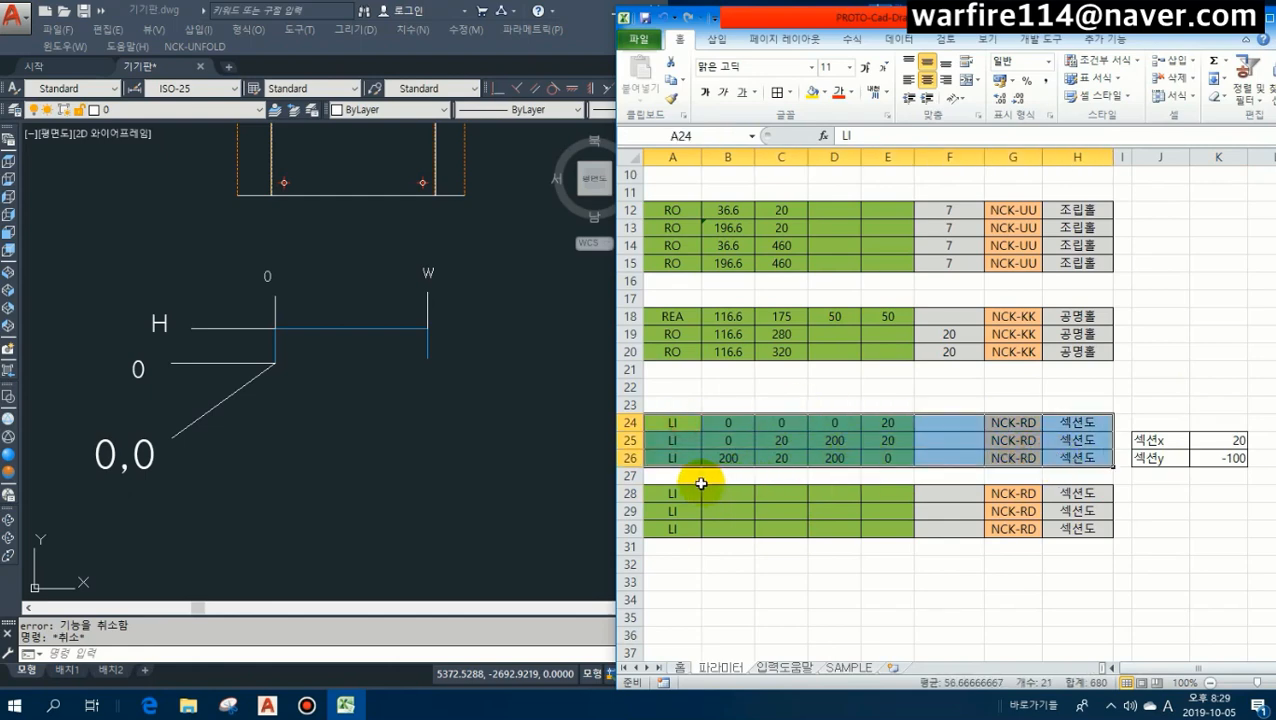
left_click_drag(671, 493, 1077, 528)
left_click(743, 493)
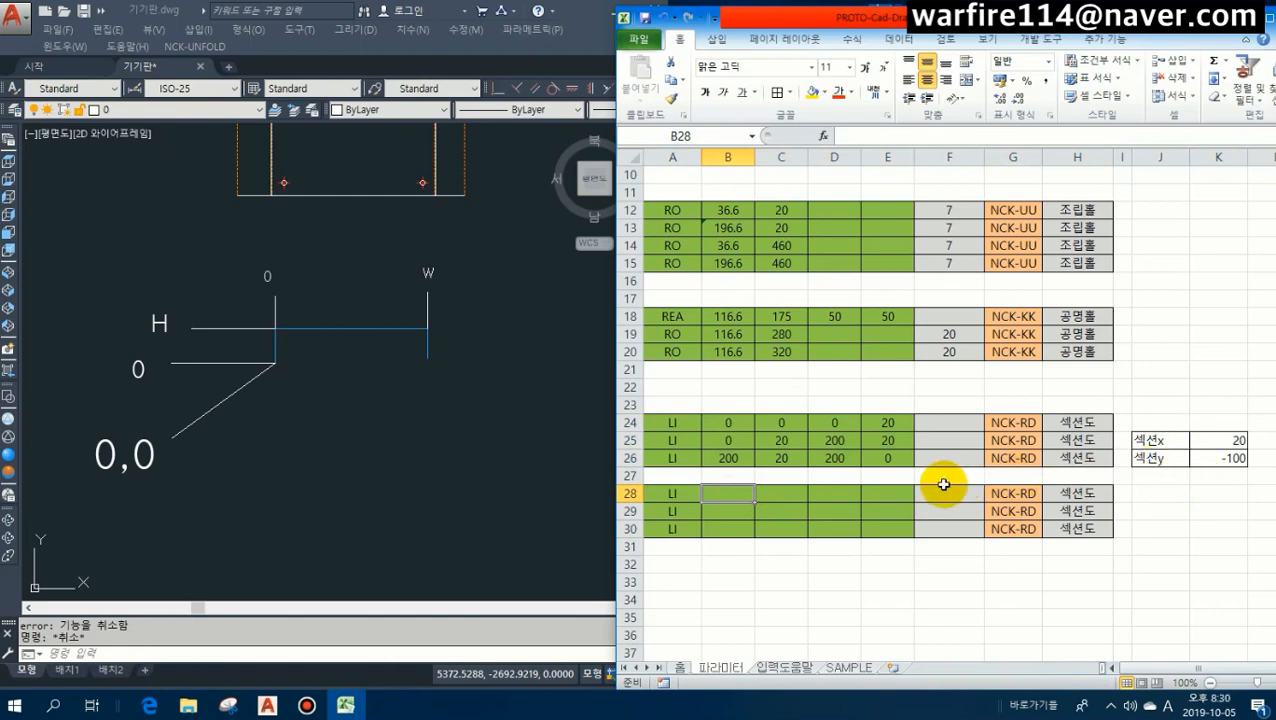
type("=B24")
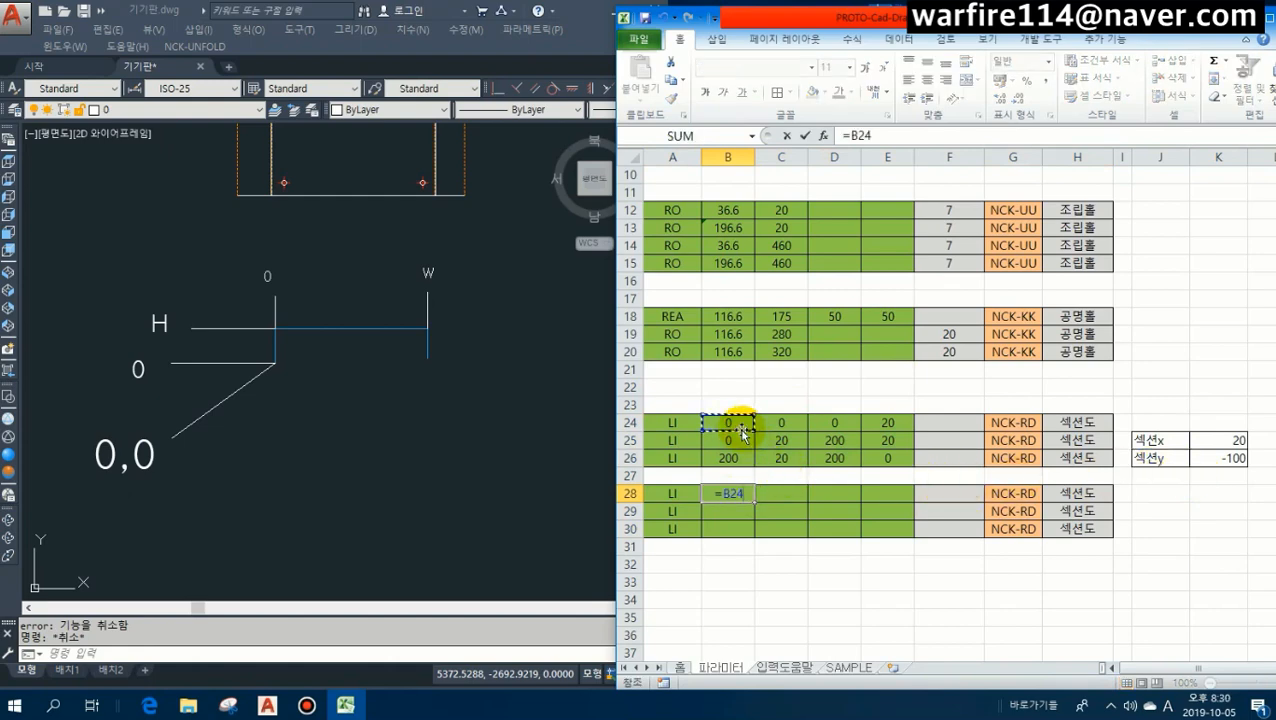
type("+xx")
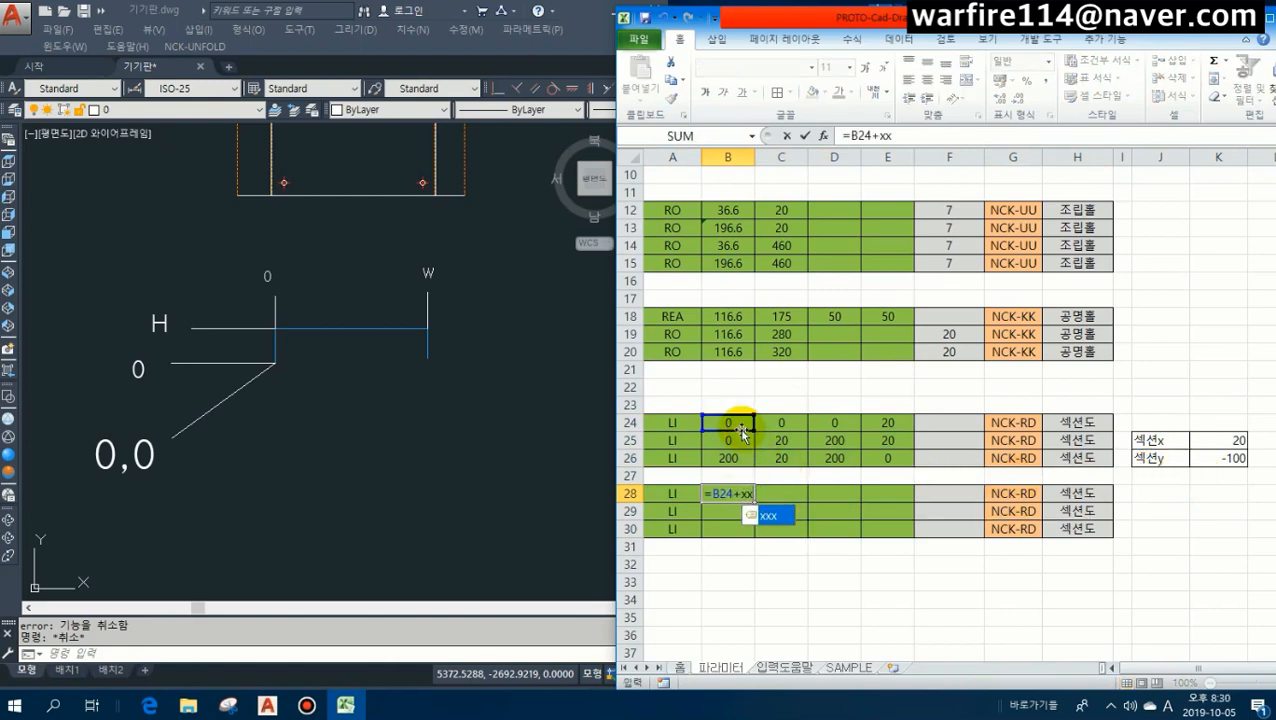
left_click(792, 490)
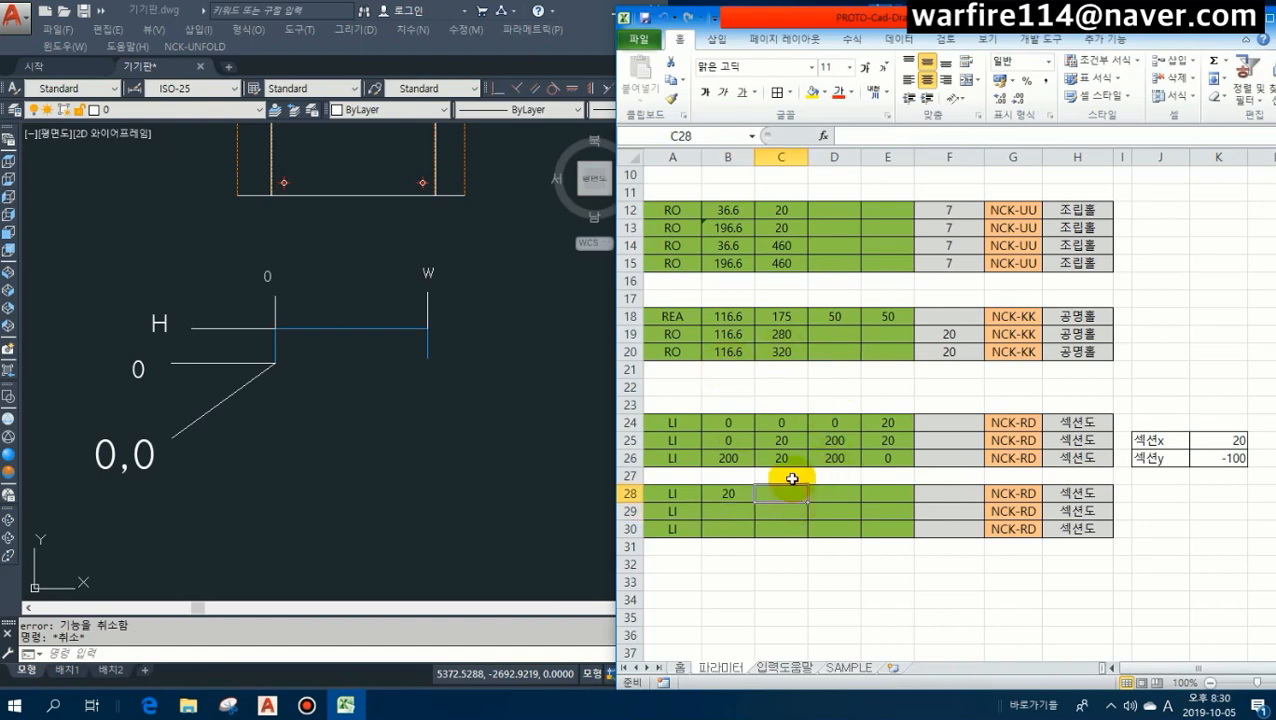
type("=")
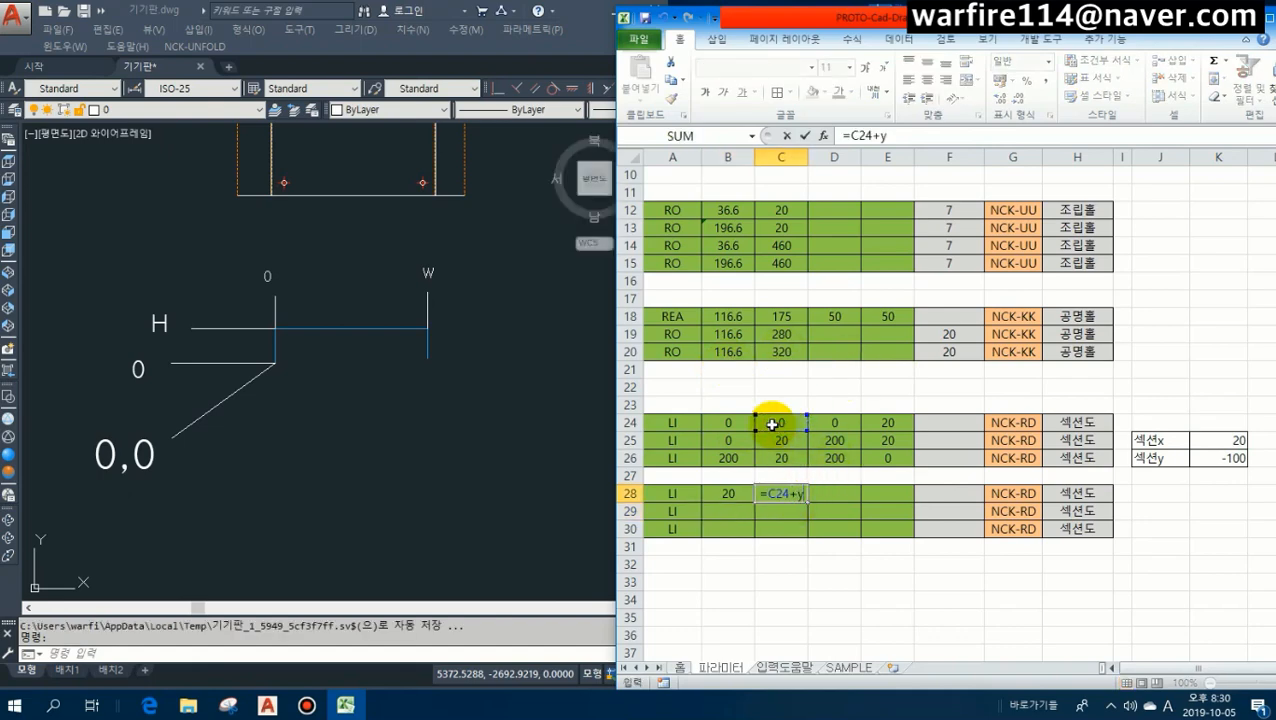
type("+yyy")
key("Return")
Copy the offset formulas from B28:C28 into D28:E28, then copy the completed row into rows 29 and 30.
left_click_drag(735, 490, 886, 495)
key("ctrl+c")
left_click(838, 495)
key("ctrl+v")
left_click(770, 548)
key("ctrl+c")
left_click(729, 512)
key("ctrl+v")
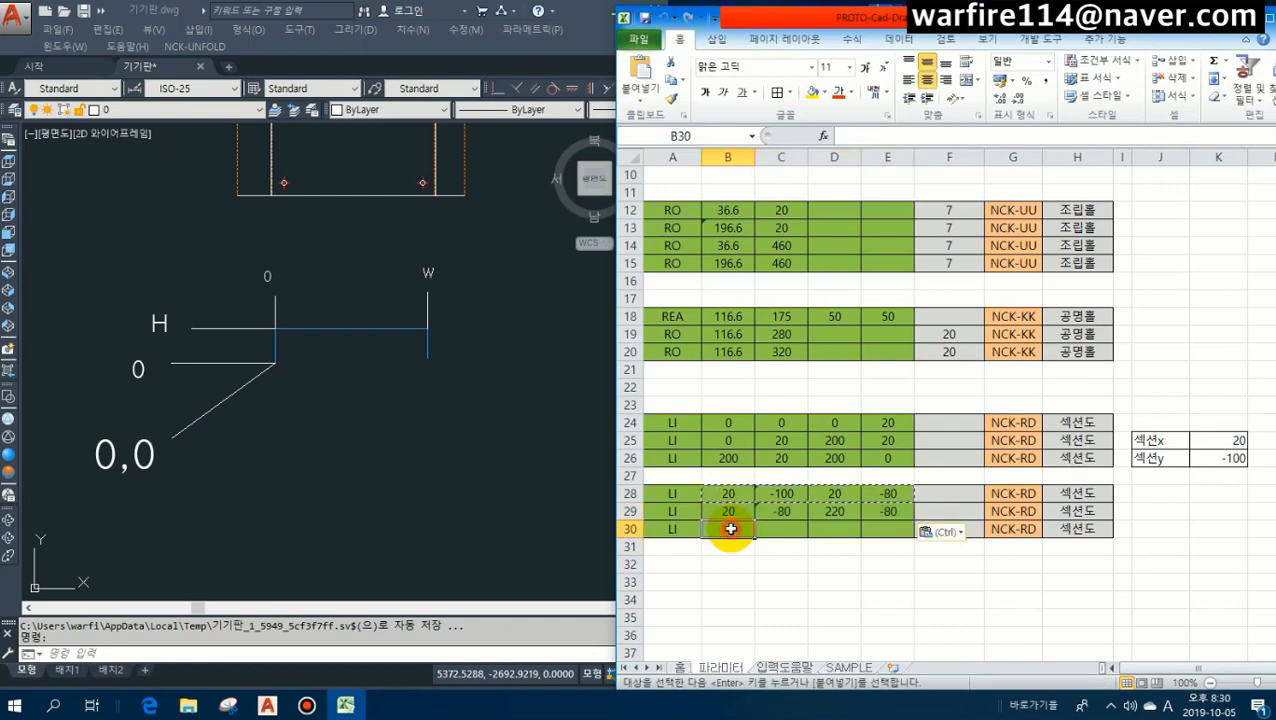
left_click(728, 529)
key("ctrl+v")
key("Escape")
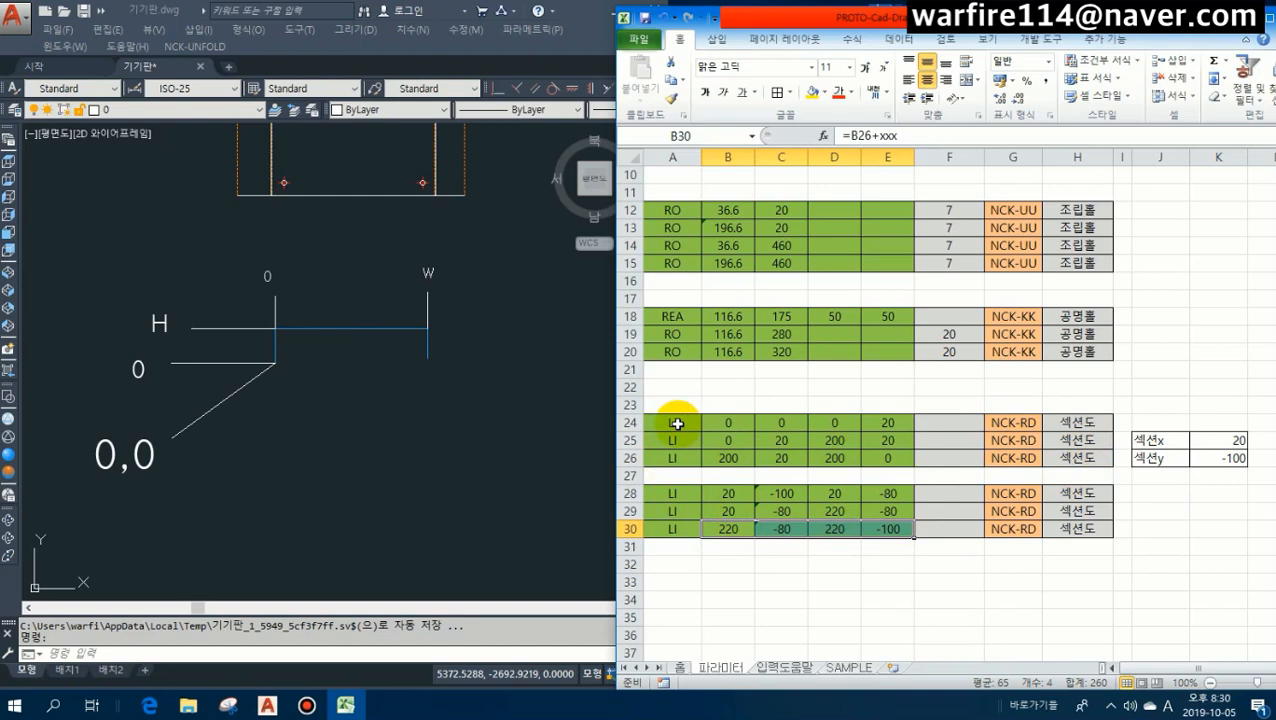
Delete the LI codes from A24:A26 of the original section rows.
left_click_drag(677, 424, 672, 455)
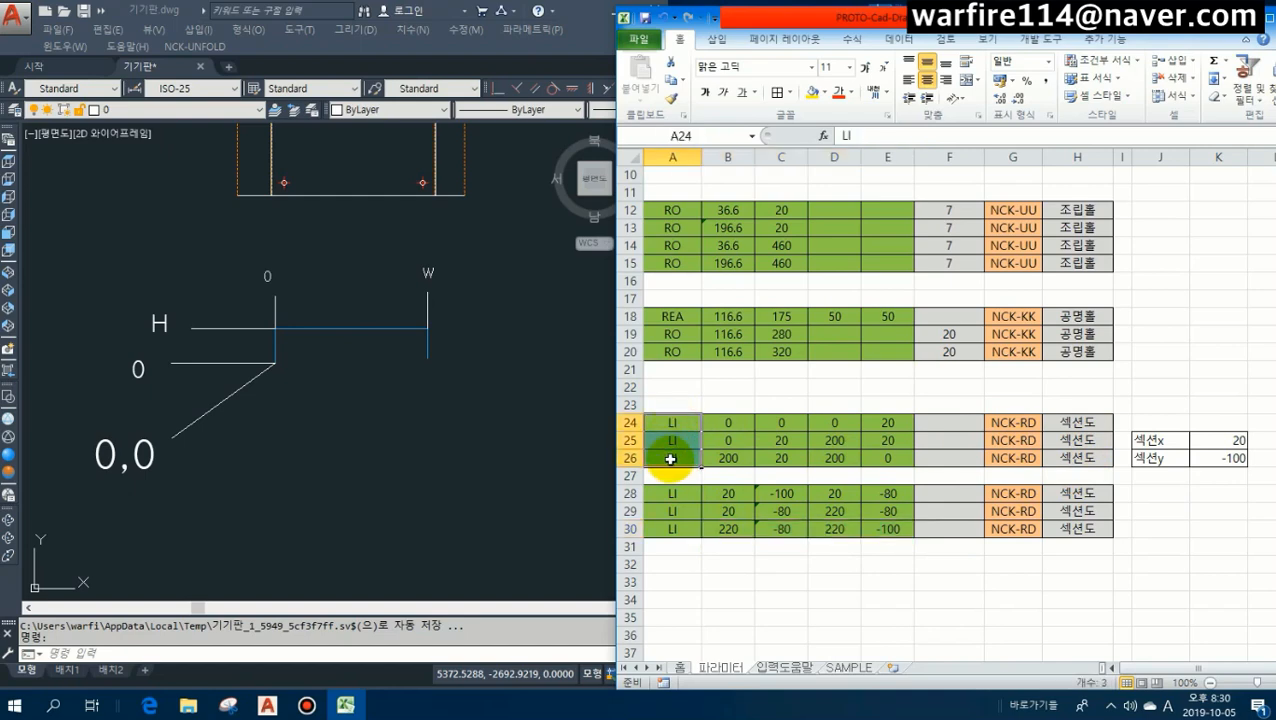
key("Delete")
left_click(716, 584)
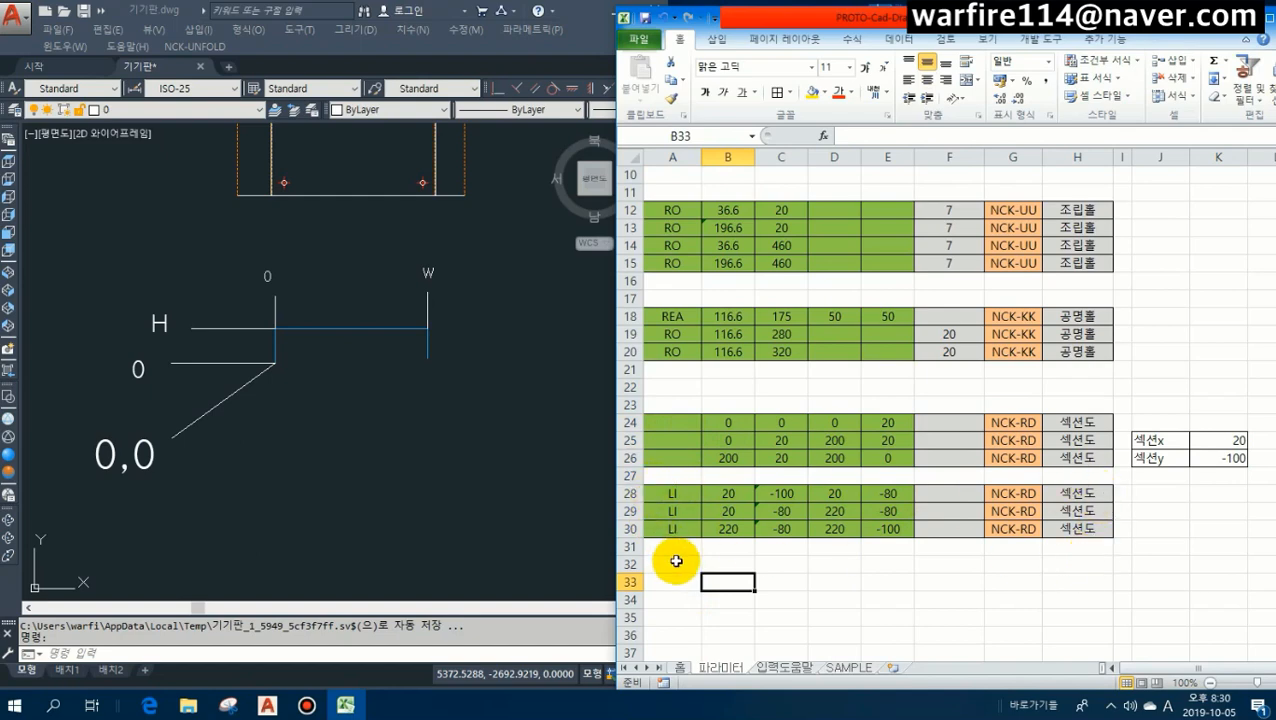
Run 그리기 from the 홈 sheet to draw the updated part with its section in AutoCAD.
left_click(680, 667)
left_click(738, 212)
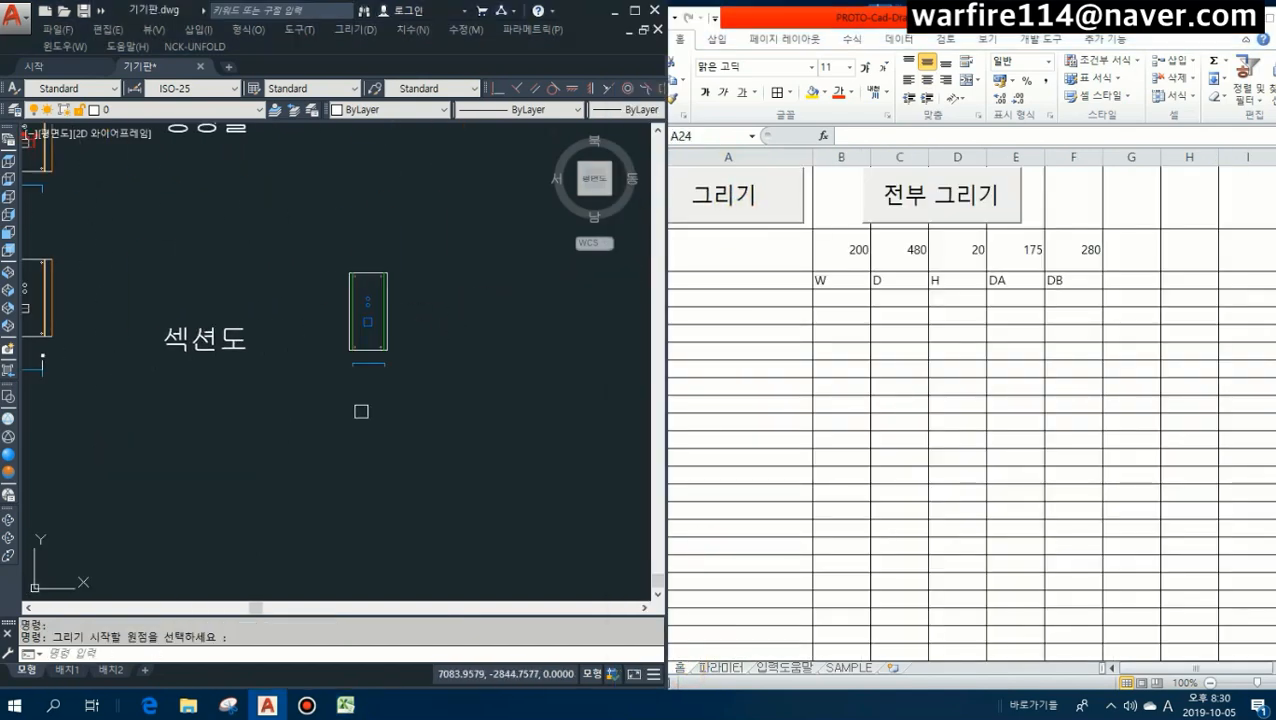
scroll(362, 364, "up", 8)
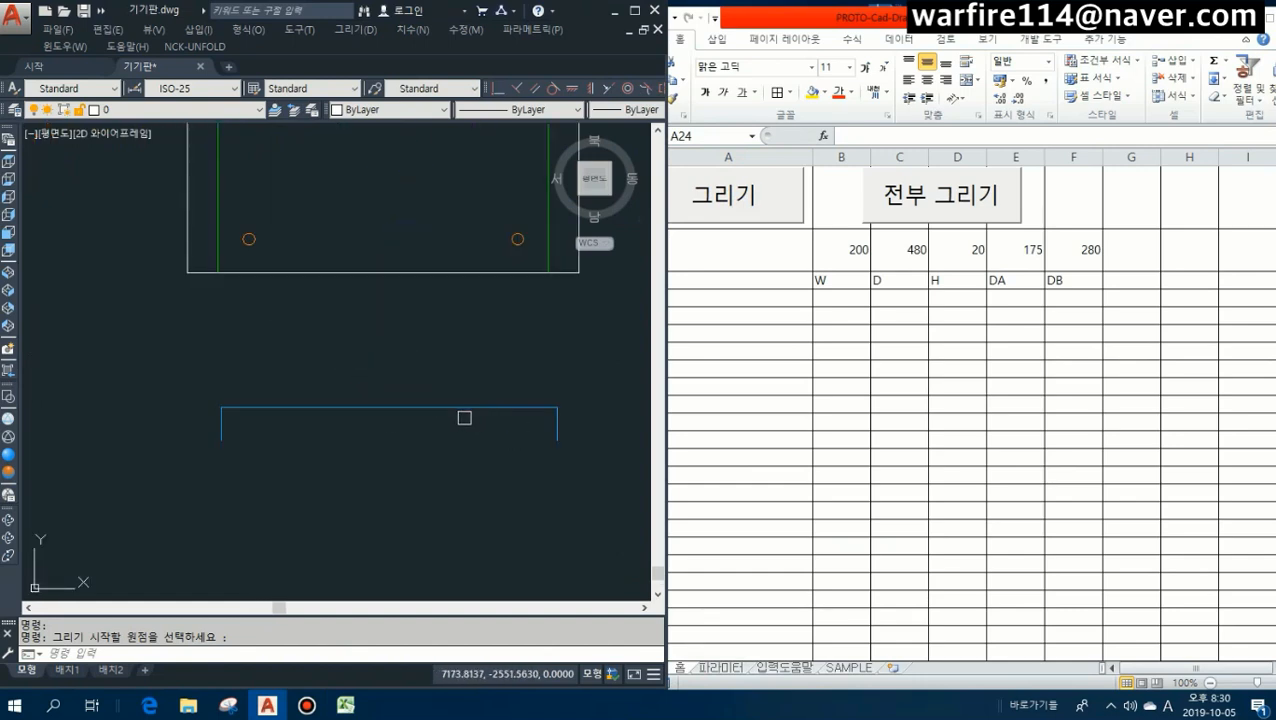
Add a linear dimension above the section profile for its overall width.
middle_click_drag(446, 393, 345, 394)
type("dli")
key("space")
key("space")
left_click(345, 406)
left_click(356, 352)
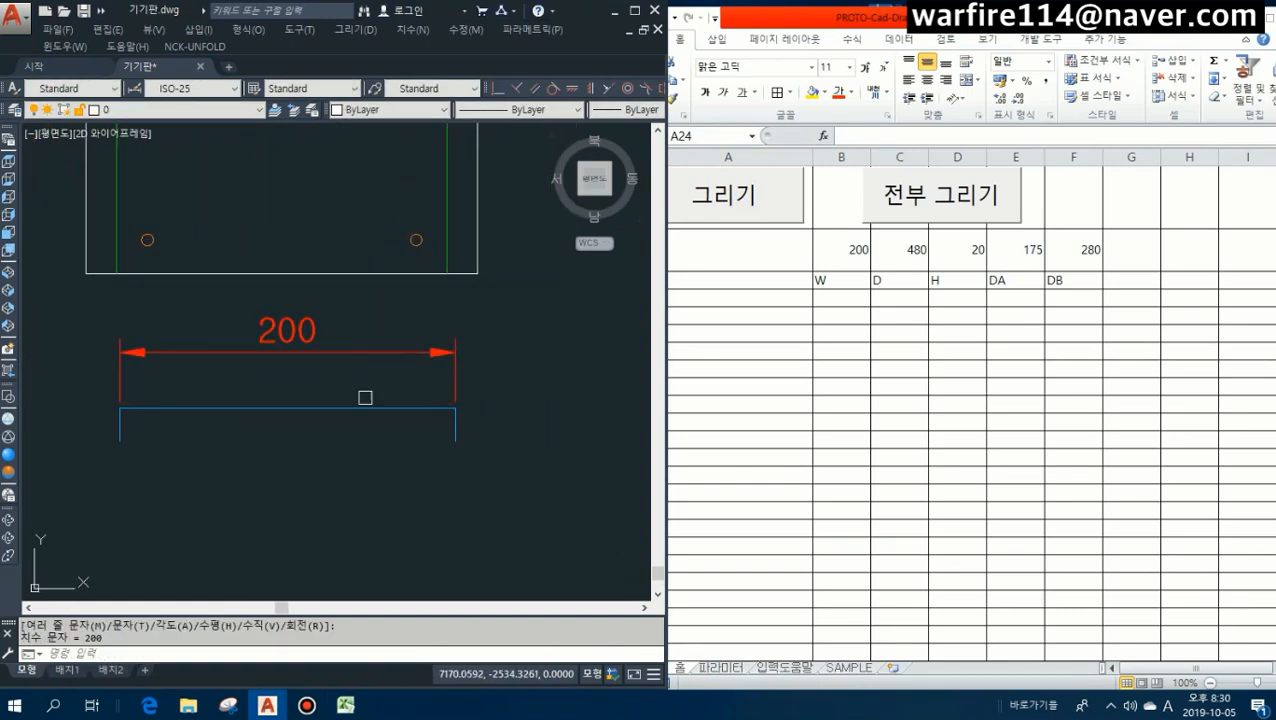
Add linear dimensions for the heights of the section's right and left flanges.
type("dli")
key("space")
key("space")
left_click(458, 428)
left_click(525, 430)
middle_click_drag(337, 442, 467, 429)
type("dli")
key("space")
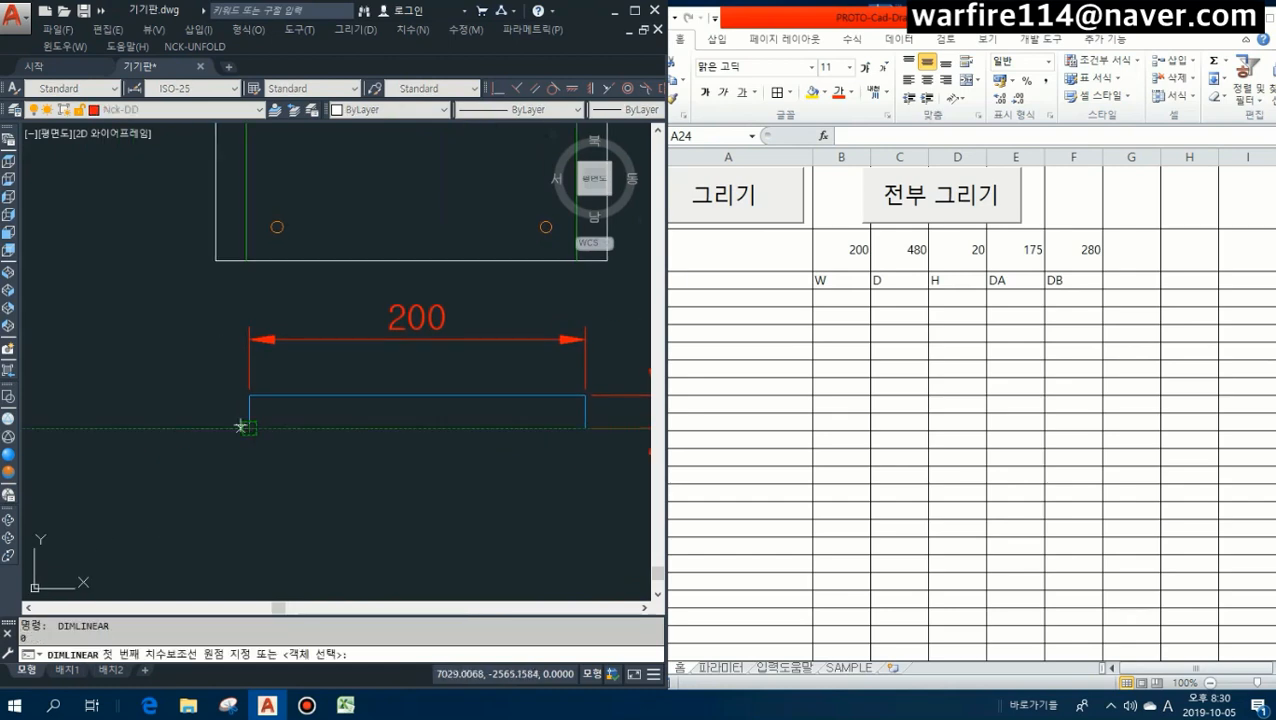
key("space")
left_click(248, 418)
left_click(164, 421)
key("Escape")
Examine the original drawing sheet and compare it with the newly drawn plate and section.
scroll(322, 413, "down", 12)
middle_click_drag(272, 367, 469, 386)
scroll(372, 410, "up", 3)
scroll(370, 390, "down", 7)
middle_click_drag(256, 280, 320, 393)
scroll(275, 357, "up", 7)
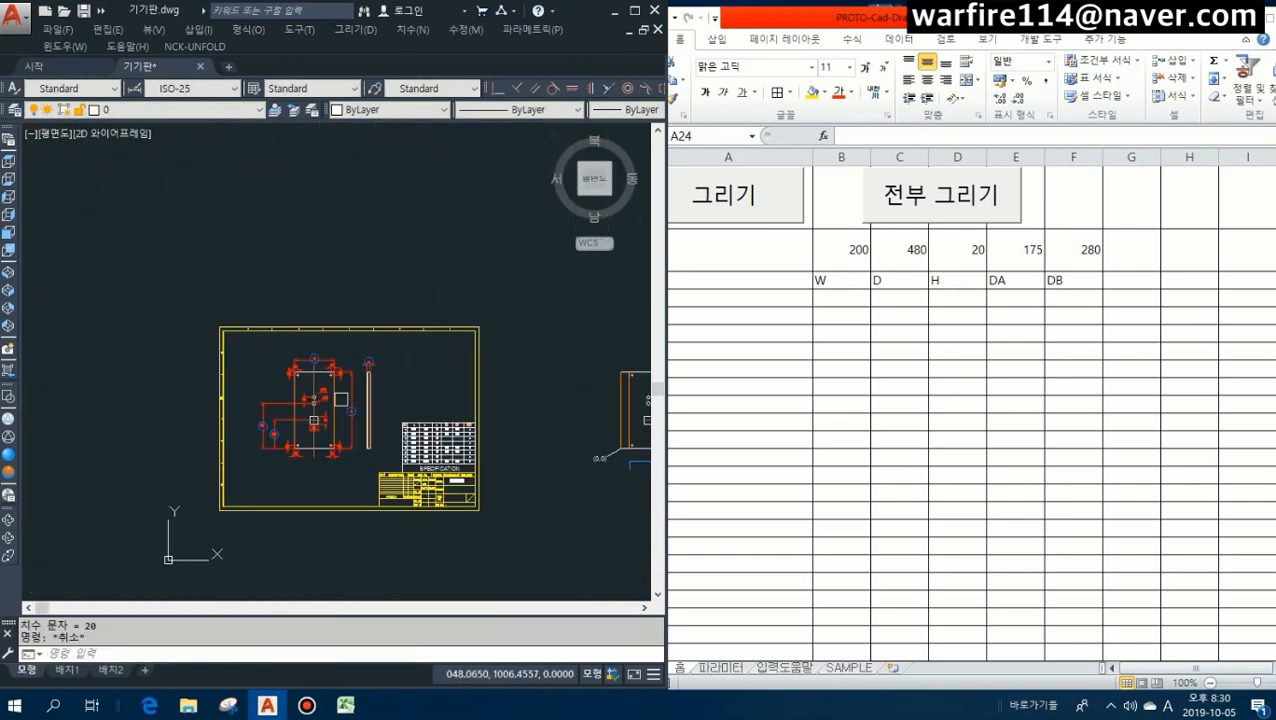
scroll(456, 443, "up", 6)
scroll(306, 380, "down", 6)
scroll(280, 360, "down", 4)
mouse_move(421, 387)
middle_mouse_down()
mouse_move(456, 402)
mouse_move(236, 321)
middle_mouse_up()
scroll(446, 489, "up", 10)
mouse_move(400, 564)
middle_mouse_down()
mouse_move(381, 421)
mouse_move(178, 414)
middle_mouse_up()
scroll(382, 422, "up", 4)
middle_click_drag(354, 405, 418, 392)
Check the section ends against the plate's green vertical lines using temporary lines projected downward.
key("Escape")
type("q")
key("space")
left_click(445, 280)
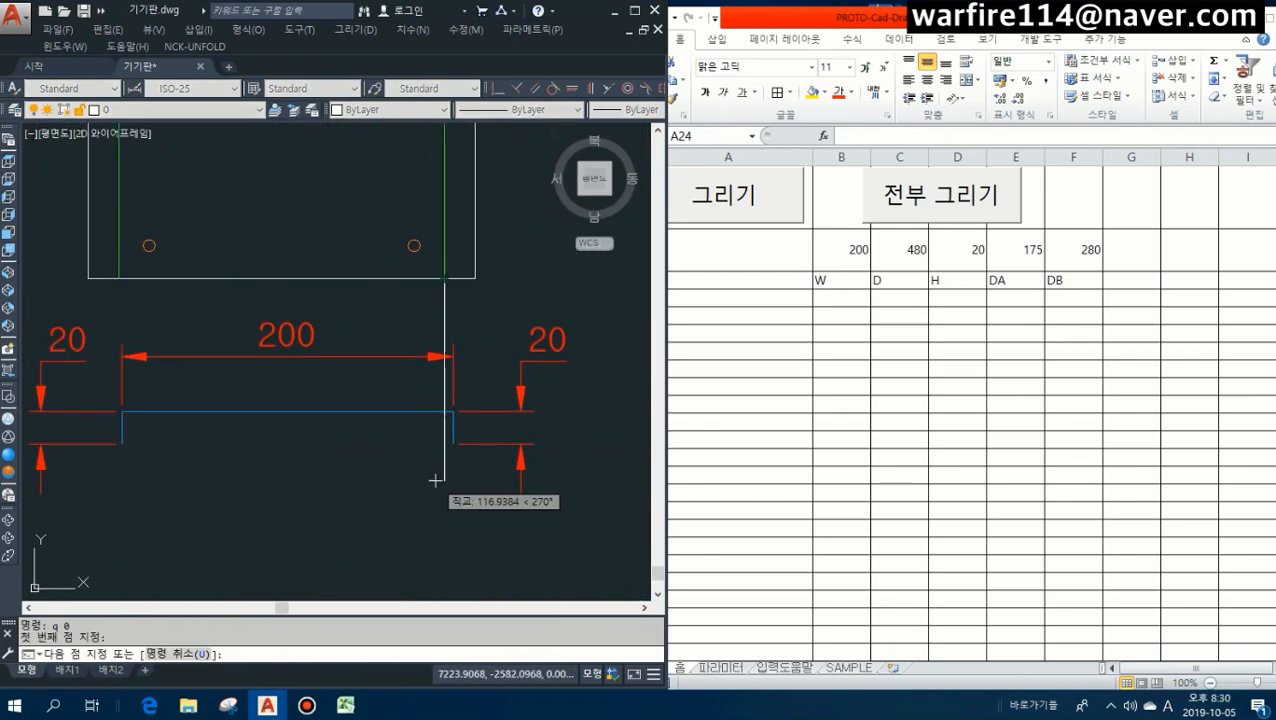
key("Escape")
type("q")
key("space")
left_click(119, 280)
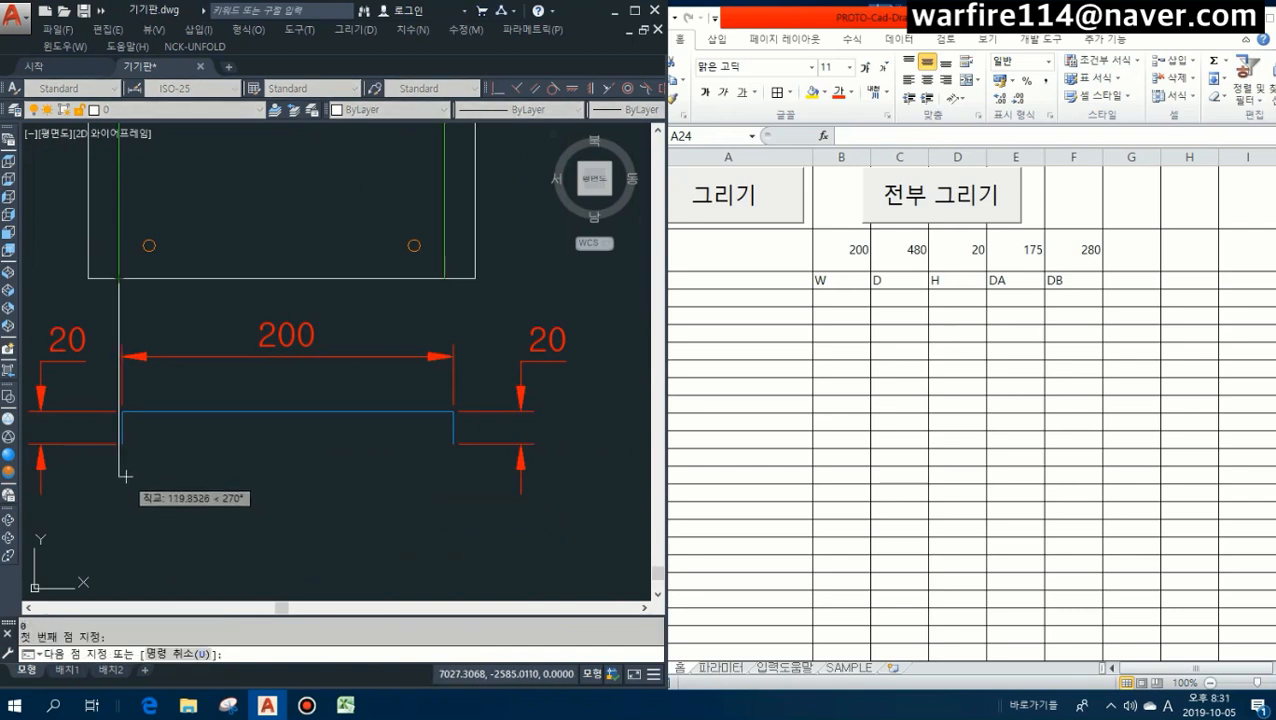
middle_click_drag(125, 476, 222, 447)
key("Escape")
key("Escape")
Set the section x offset (섹션x) on the 파라미터 sheet to a formula of H minus 2k.
left_click(881, 667)
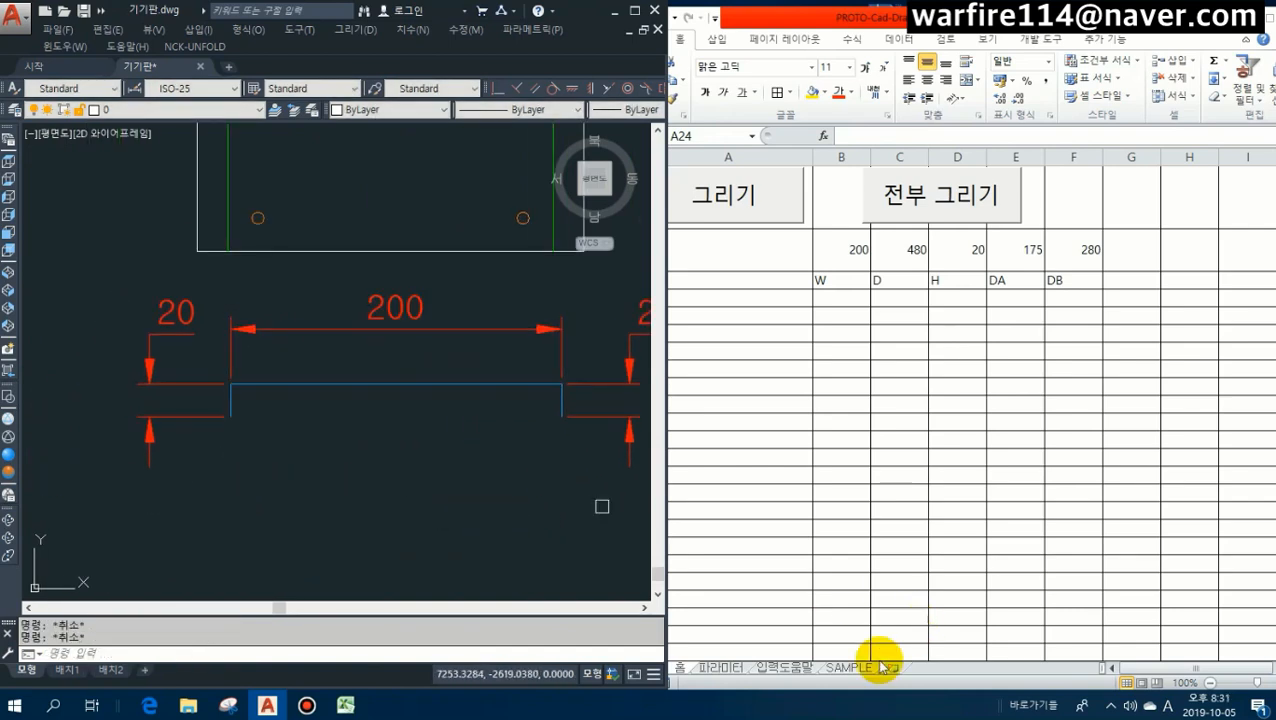
left_click(722, 667)
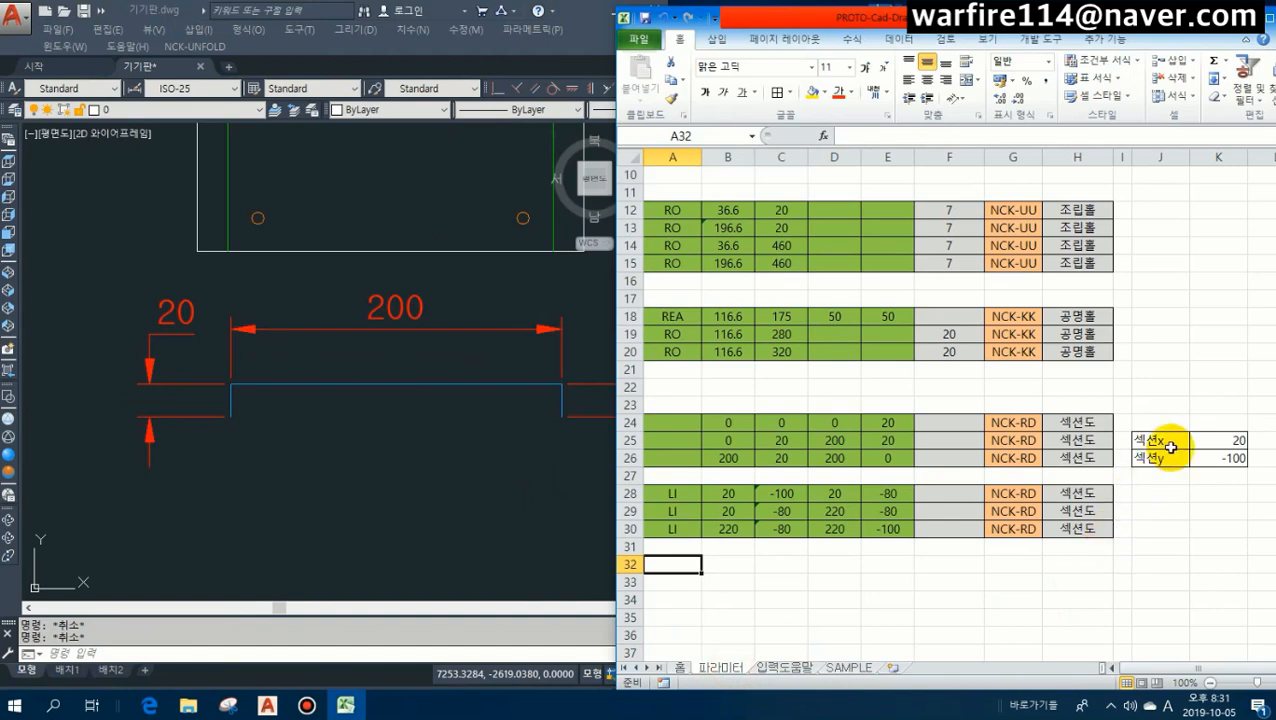
left_click(1230, 438)
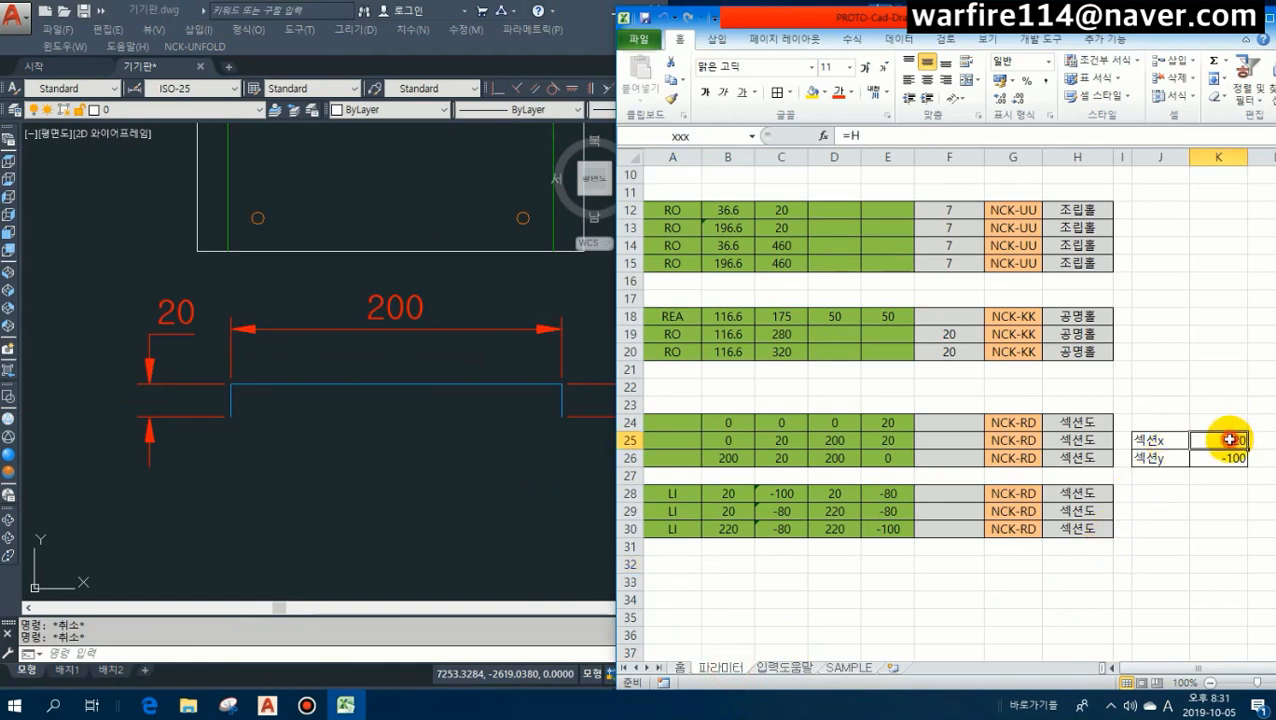
left_click(882, 137)
type("-2k")
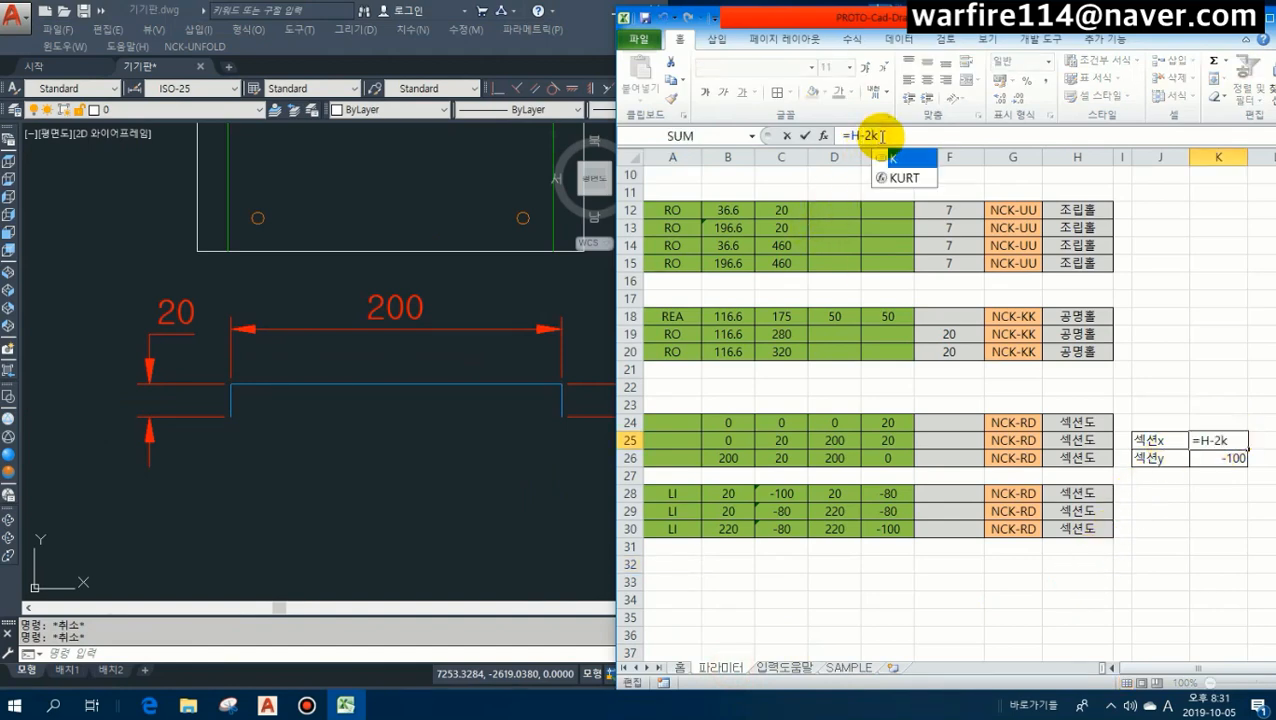
key("Return")
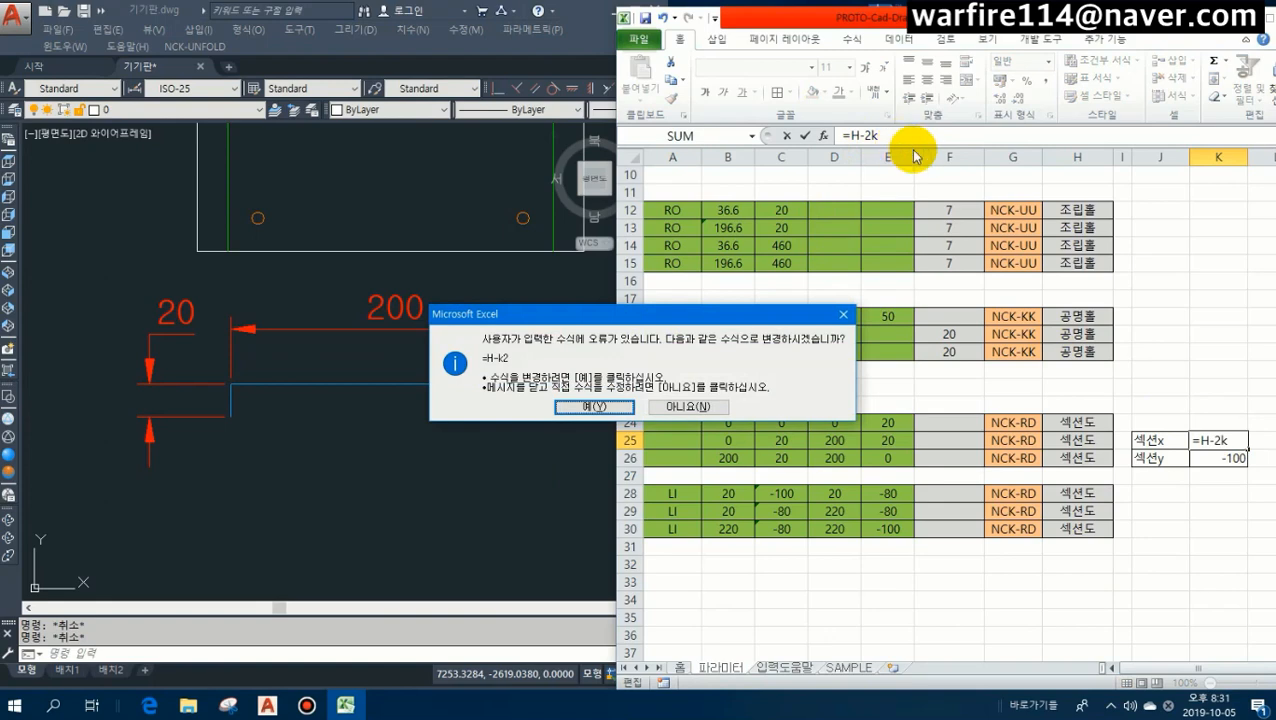
key("n")
key("Return")
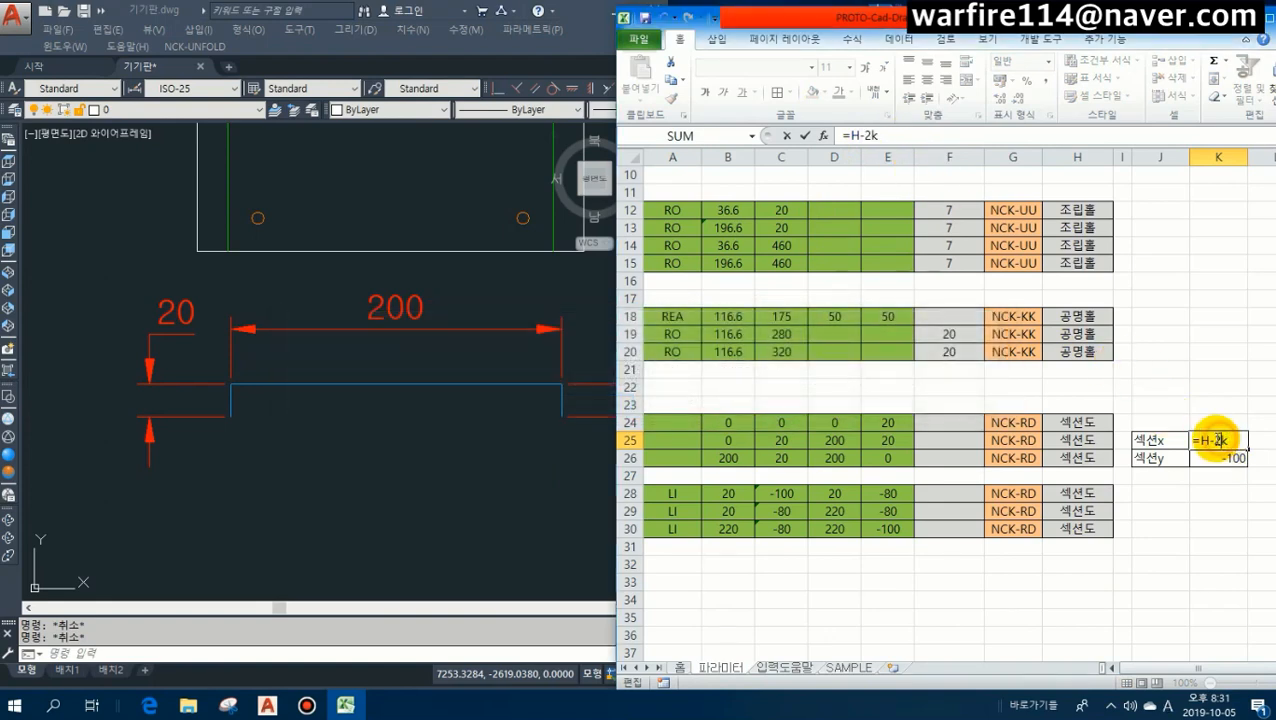
key("Return")
left_click(945, 562)
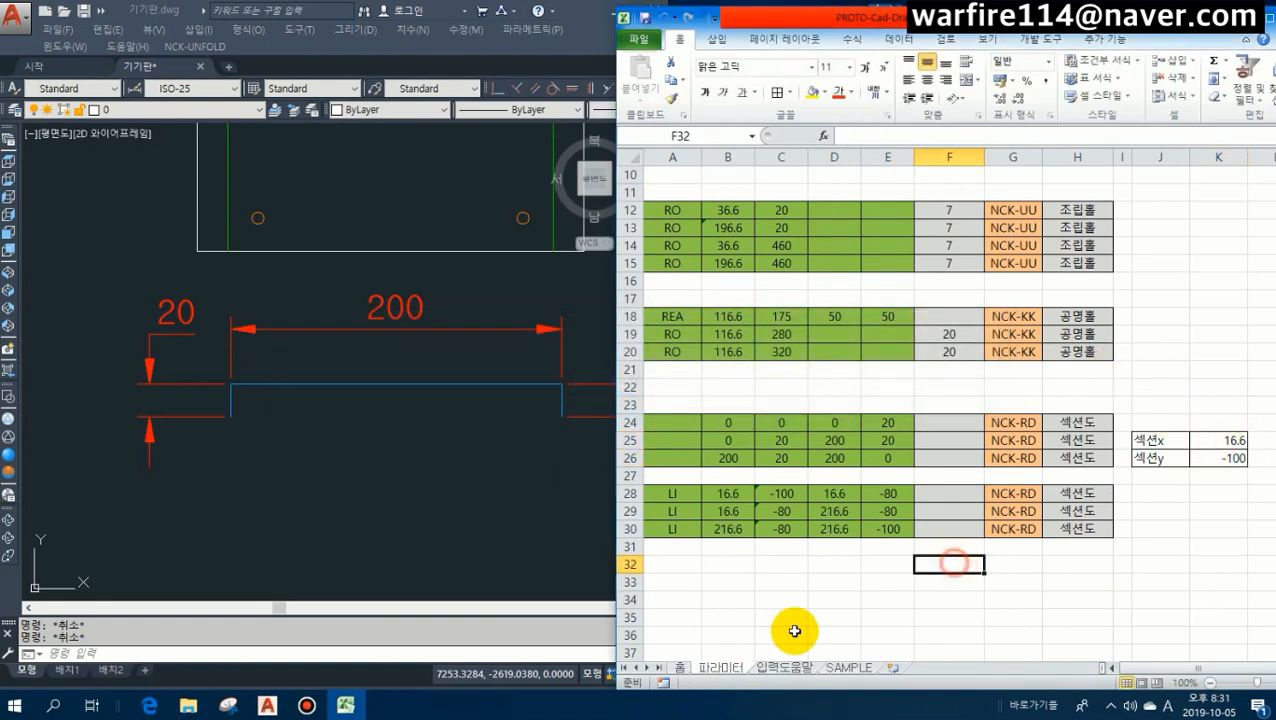
Generate the plate and section again with 그리기, placing them to the right of the dimensioned drawing.
left_click(686, 667)
left_click(745, 215)
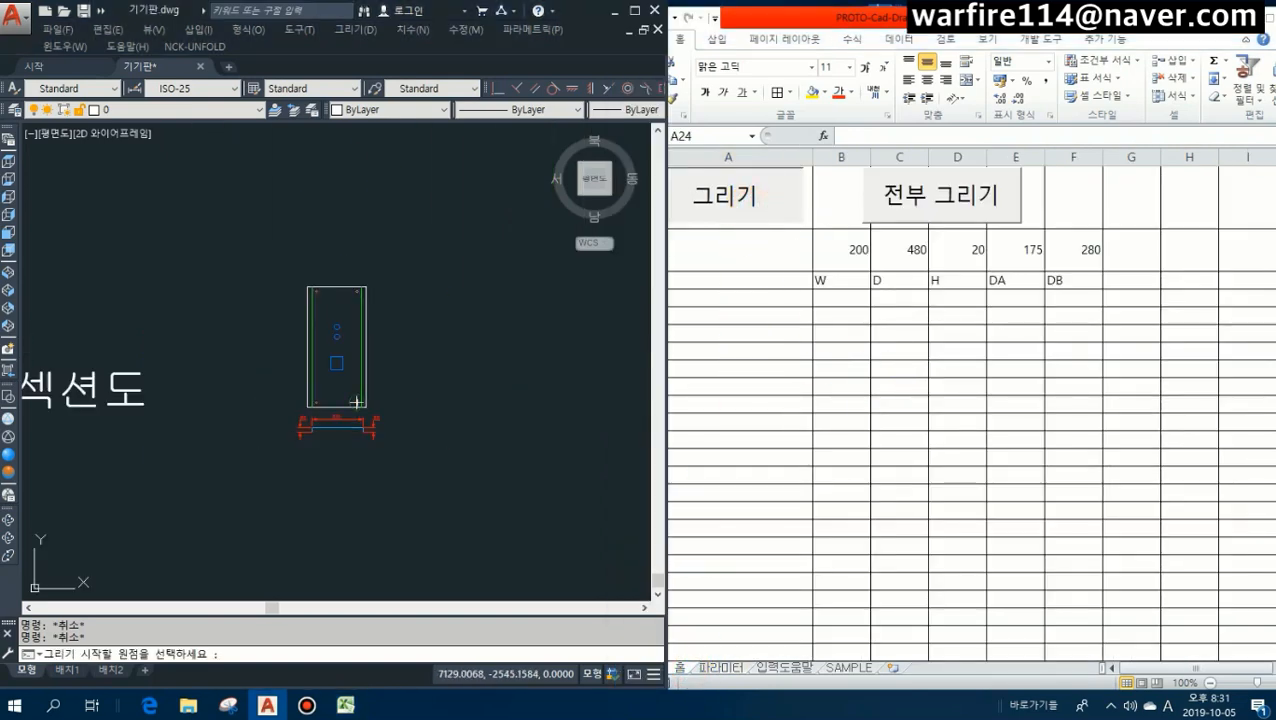
left_click(431, 408)
Check both ends of the new section against the plate's green vertical lines using temporary lines.
scroll(432, 411, "up", 4)
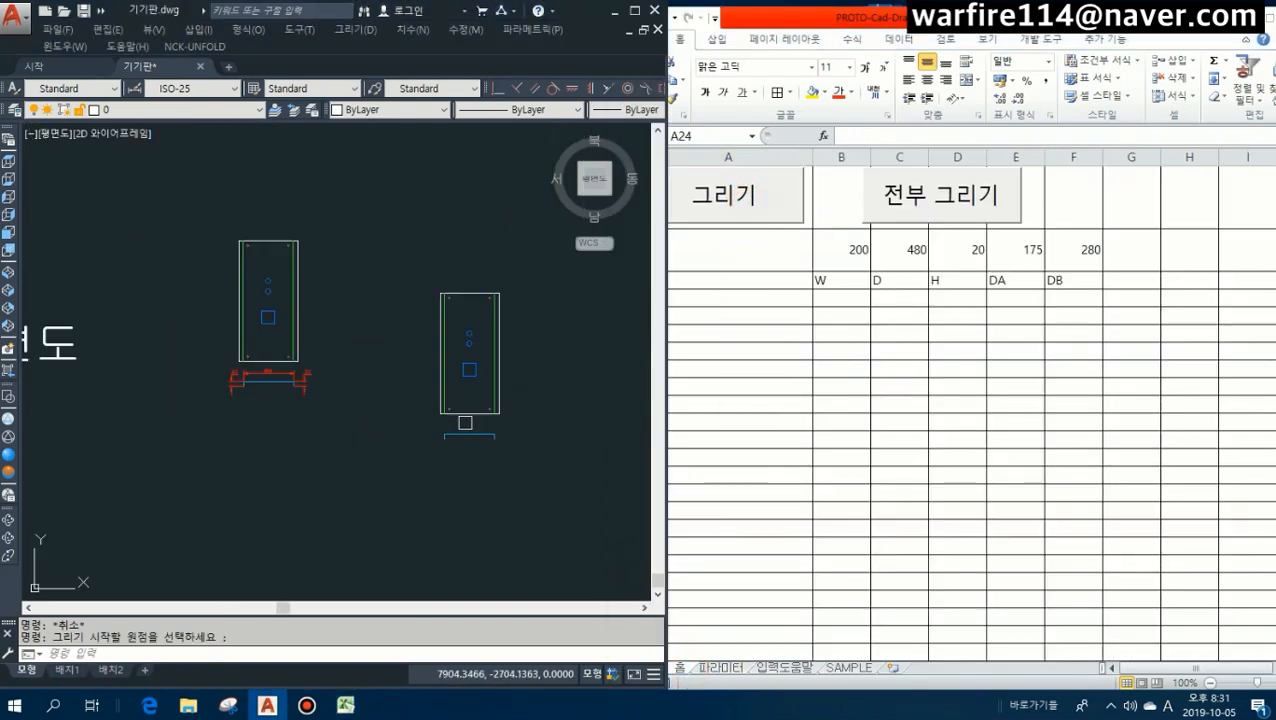
key("Escape")
scroll(497, 442, "up", 4)
key("Escape")
scroll(390, 406, "up", 2)
type("q")
key("space")
left_click(338, 438)
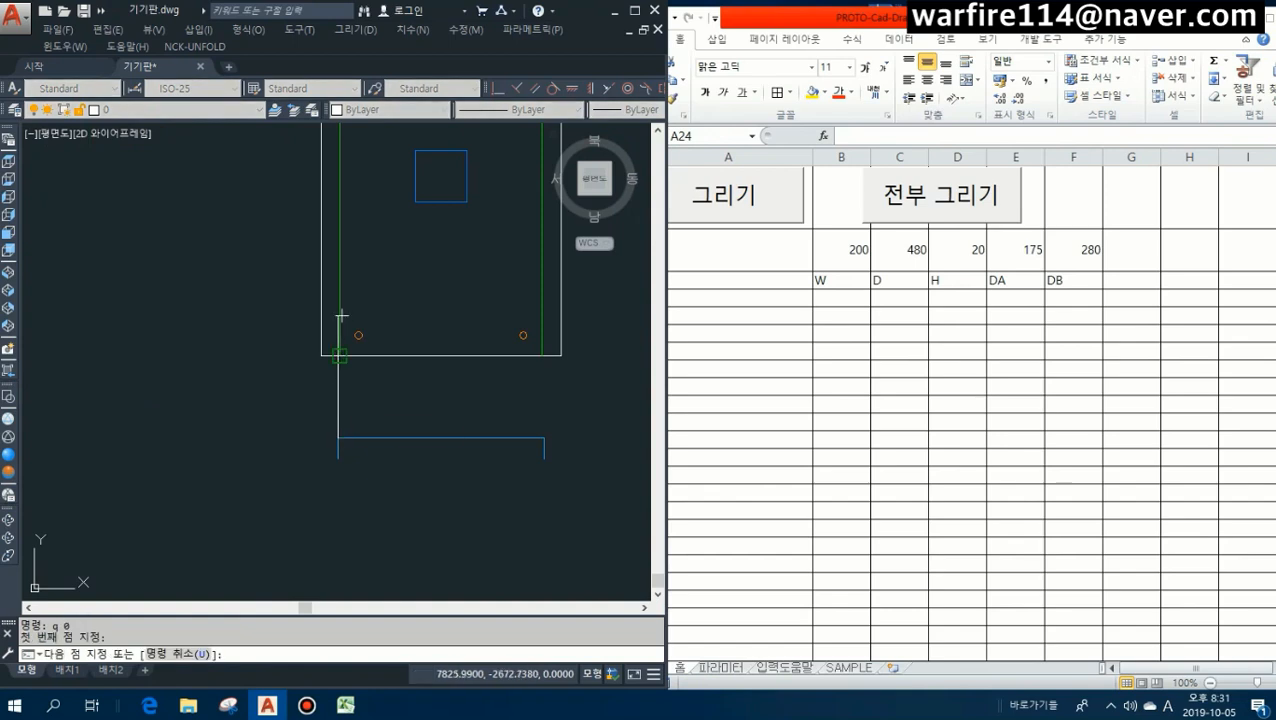
scroll(333, 333, "up", 3)
scroll(346, 379, "down", 3)
key("Escape")
key("space")
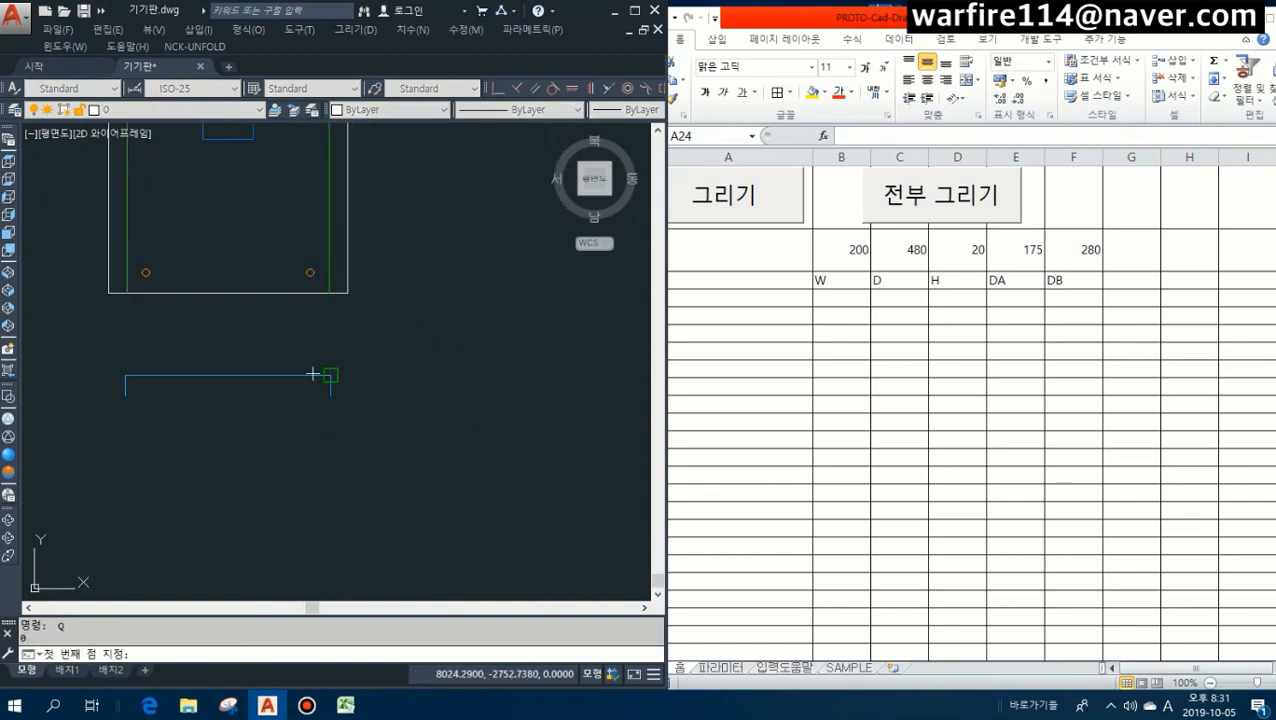
left_click(331, 395)
scroll(338, 330, "up", 3)
key("Escape")
scroll(344, 221, "down", 6)
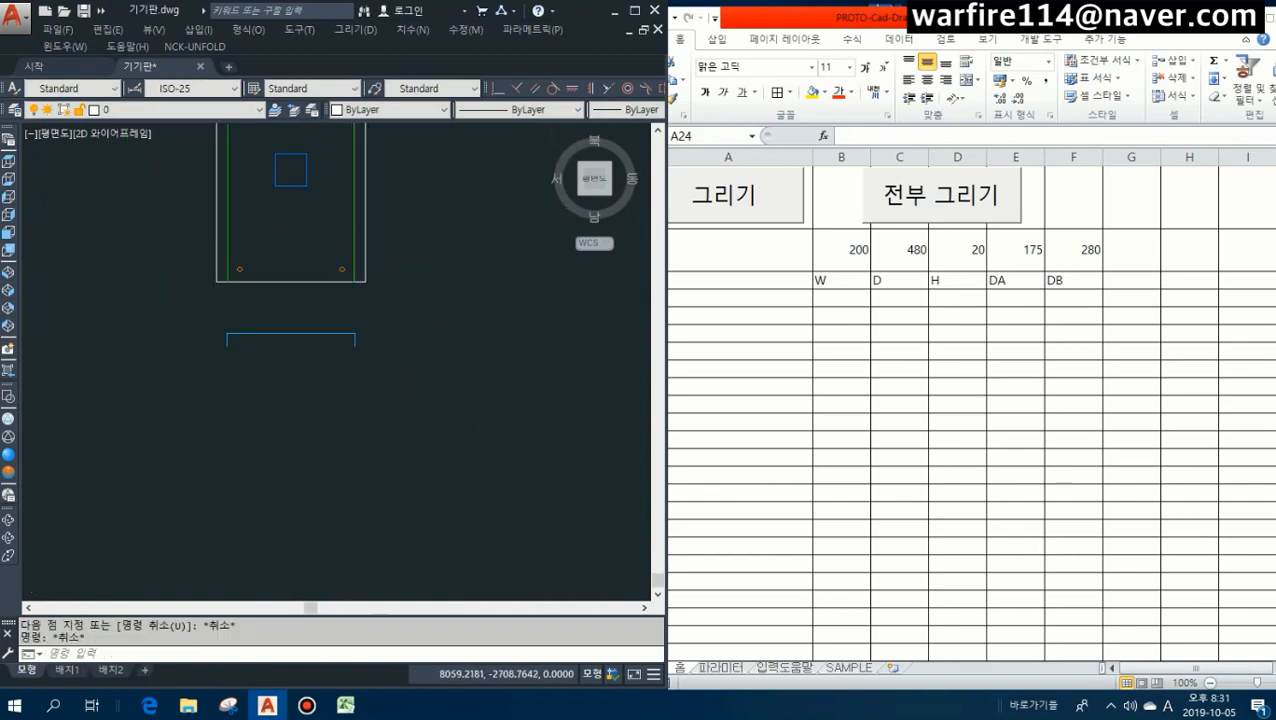
Erase the generated plates and sections together with their dimensions beside the reference drawings.
type("e")
key("space")
left_click(452, 488)
key("Escape")
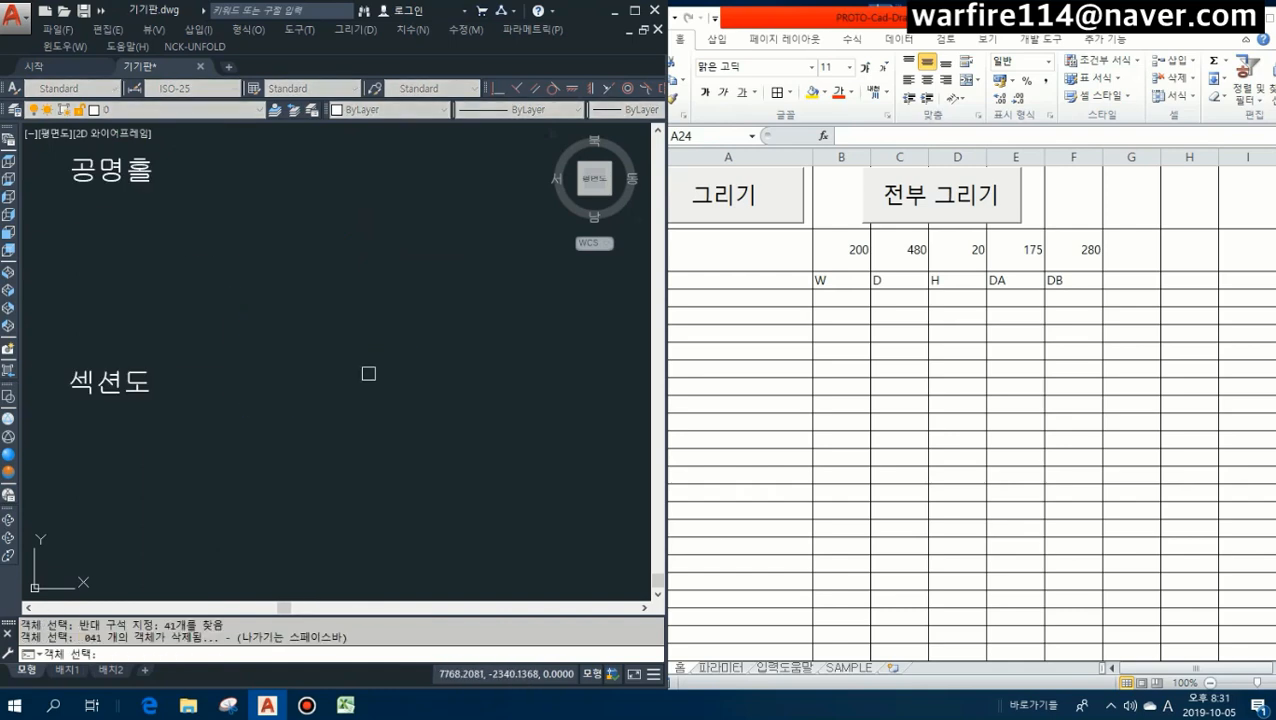
Generate a fresh plate and section with 그리기 in the empty area to the right of the reference drawings.
scroll(436, 387, "up", 5)
middle_click_drag(433, 384, 394, 419)
scroll(394, 419, "down", 5)
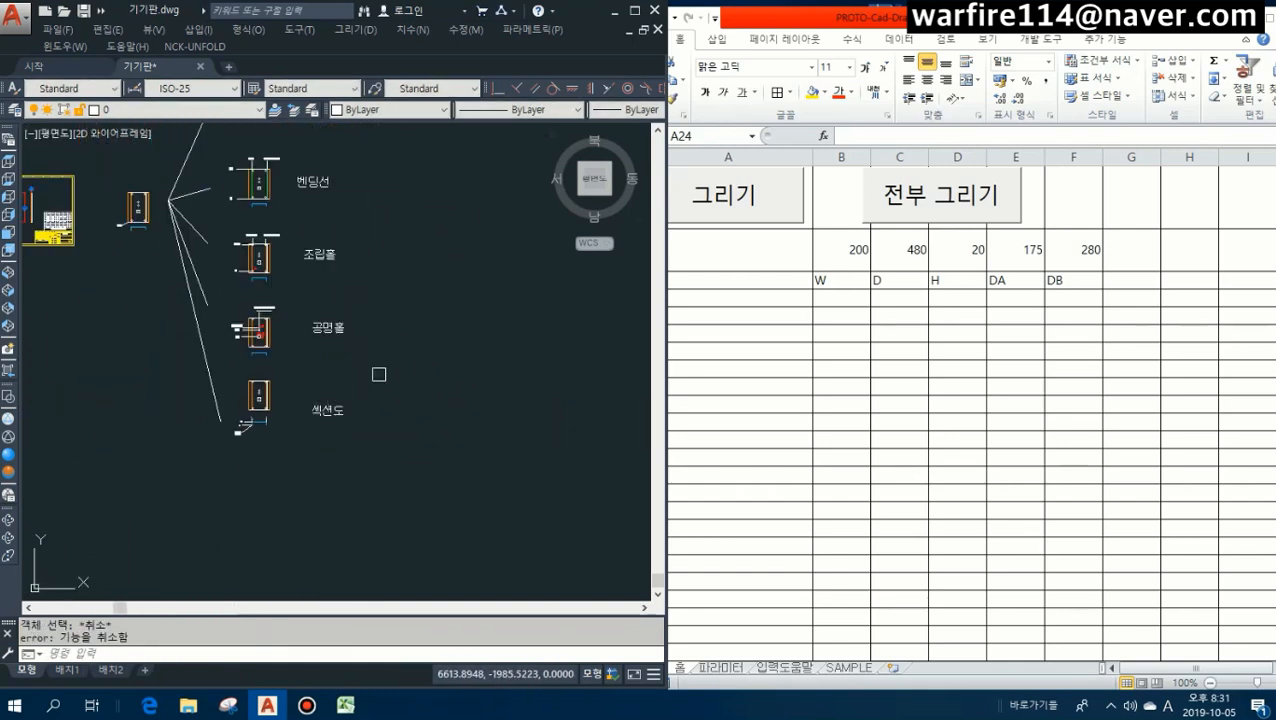
left_click(718, 208)
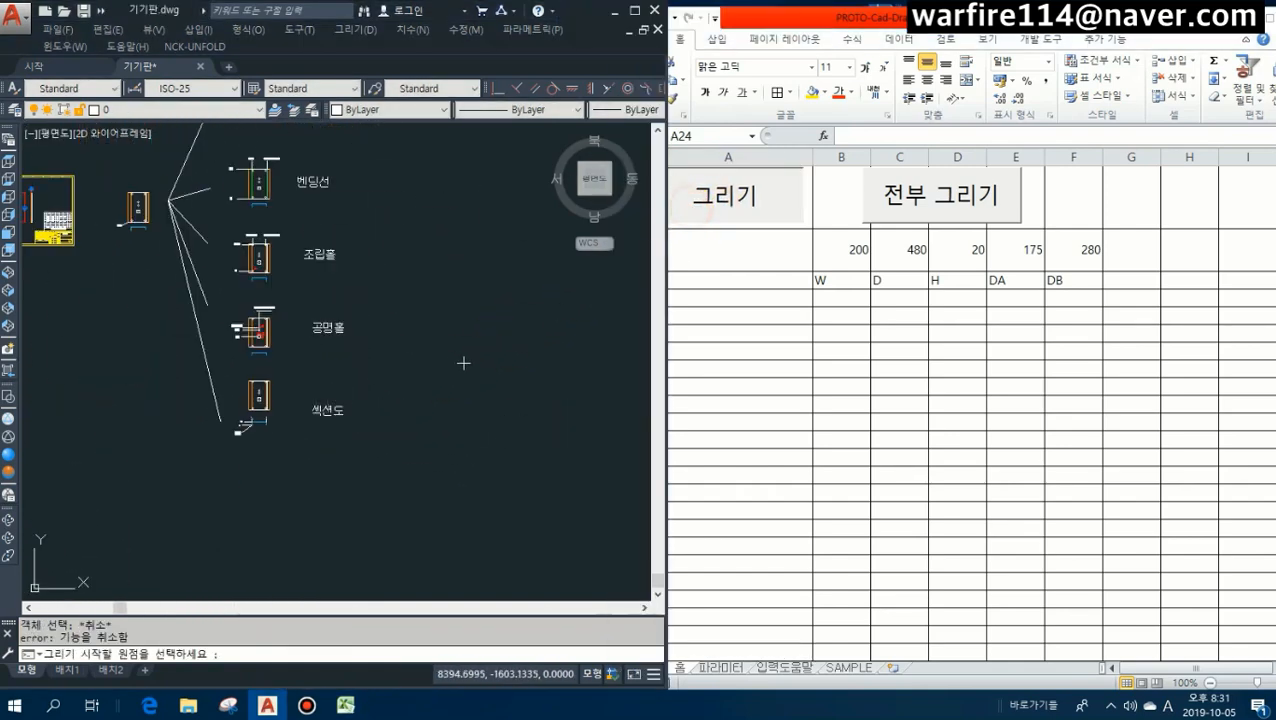
scroll(466, 350, "up", 5)
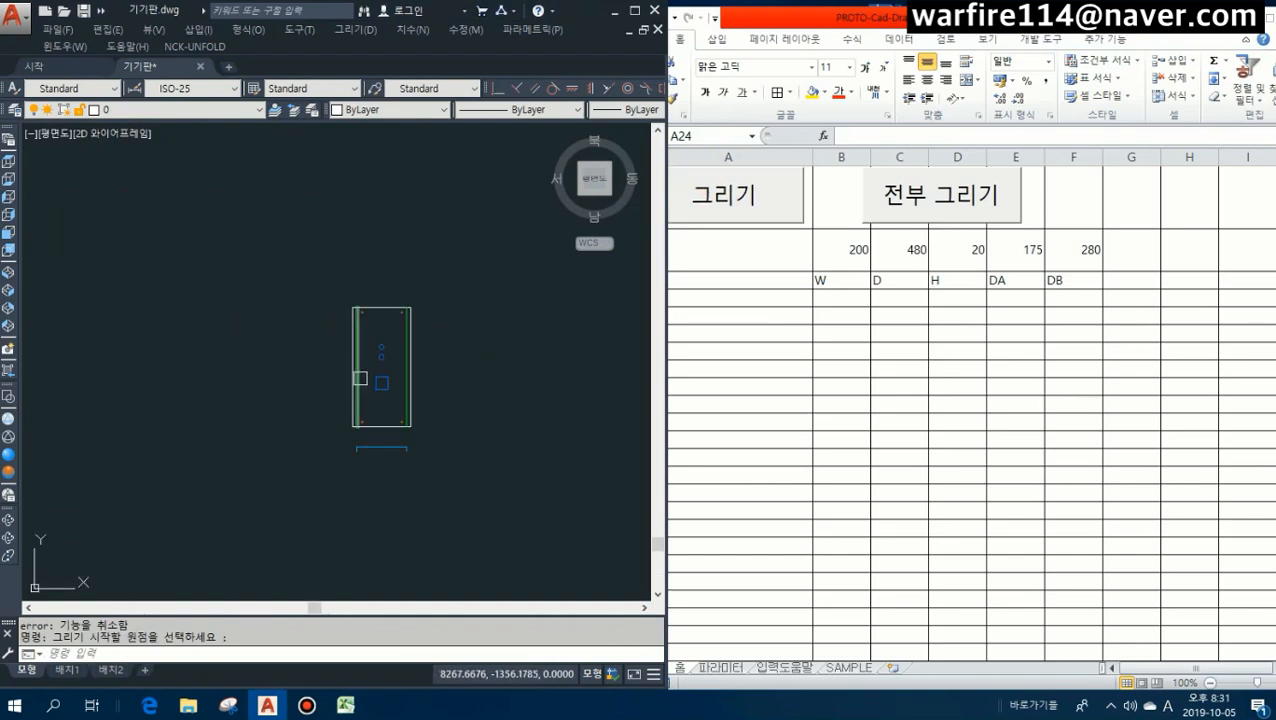
Dimension the plate's overall width and height, and the section's width and both flange heights.
scroll(338, 279, "up", 6)
key("Escape")
type("dd")
key("space")
left_click(375, 385)
middle_click_drag(437, 389, 263, 328)
left_click(441, 320)
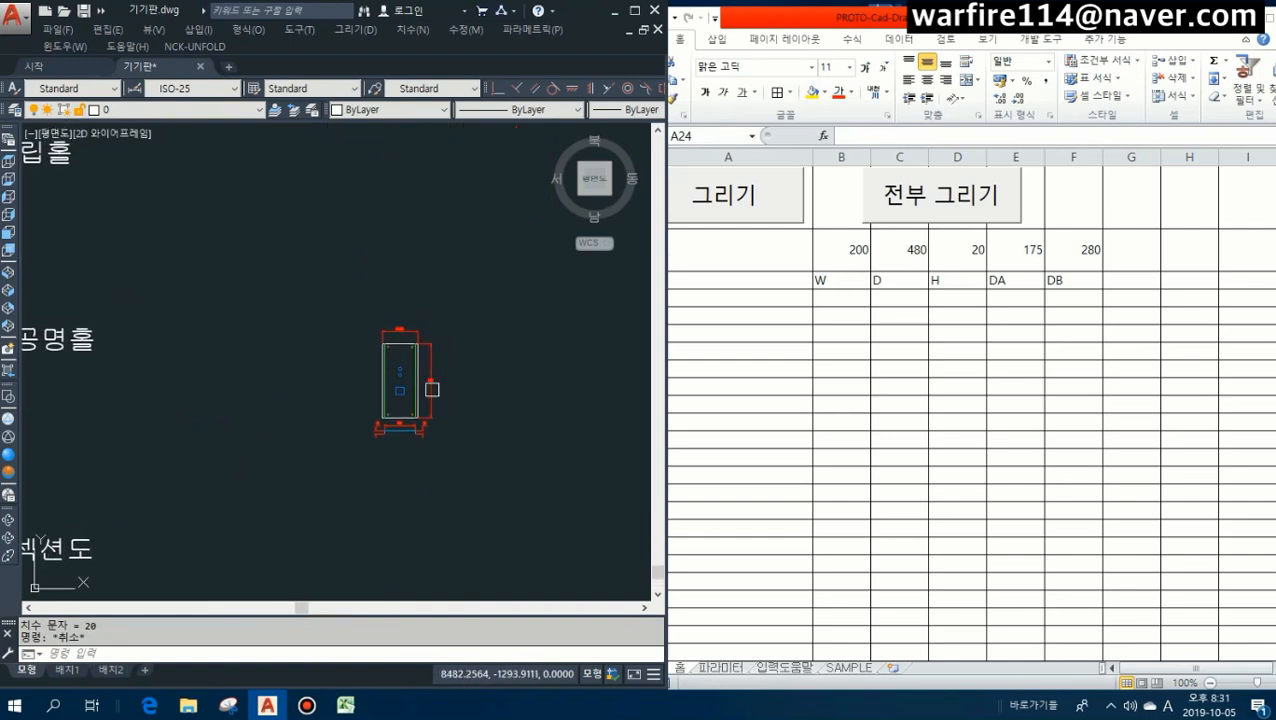
Examine the DIM row of the 입력도움말 sheet for its required inputs and return to the 파라미터 sheet.
left_click(733, 665)
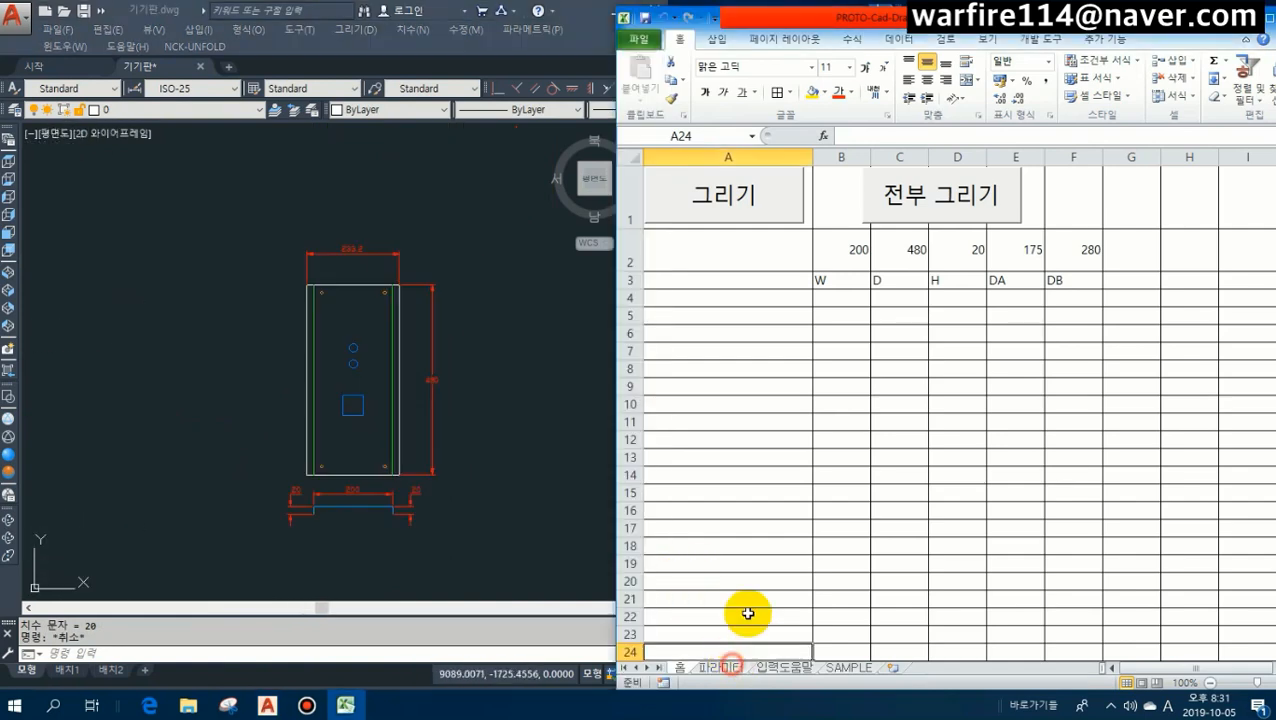
left_click(778, 668)
left_click(785, 670)
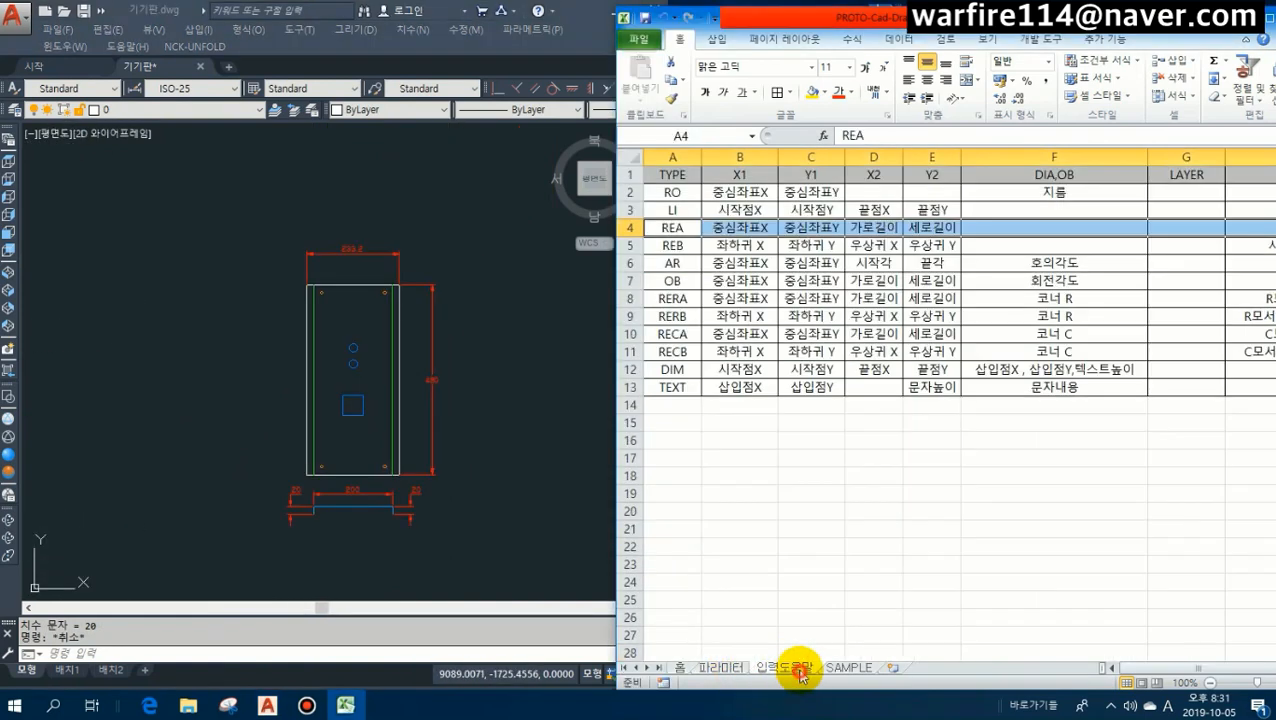
left_click(748, 422)
left_click_drag(672, 372, 714, 382)
left_click(806, 368)
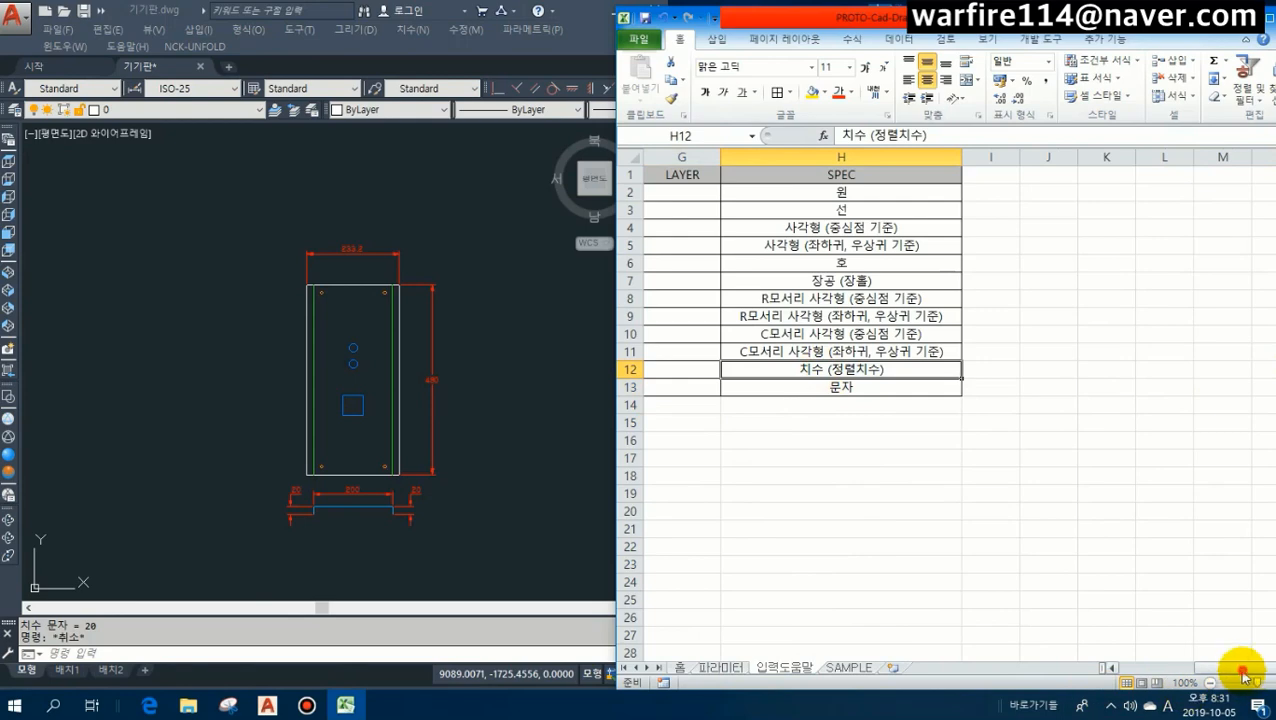
left_click_drag(1244, 669, 1139, 672)
left_click(748, 455)
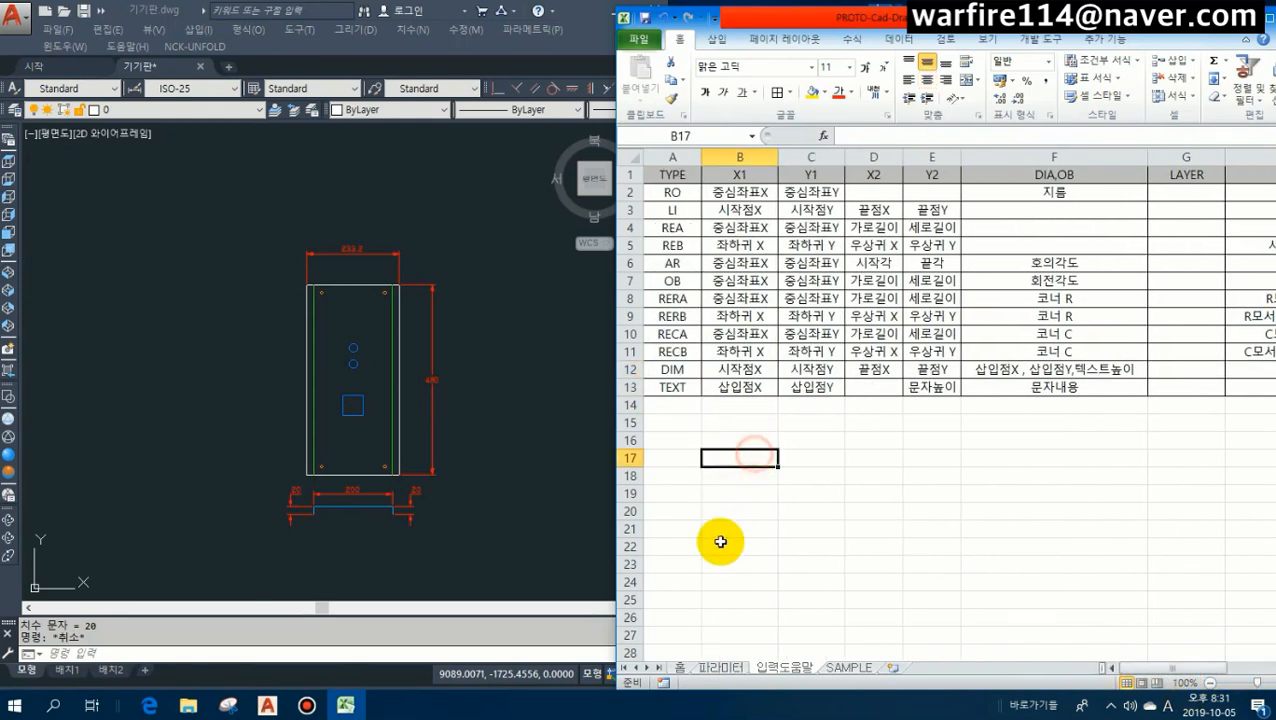
left_click(730, 668)
Examine the dimensioned plate and section alongside the reference drawings.
left_click(610, 555)
scroll(533, 499, "down", 2)
middle_click_drag(488, 483, 333, 376)
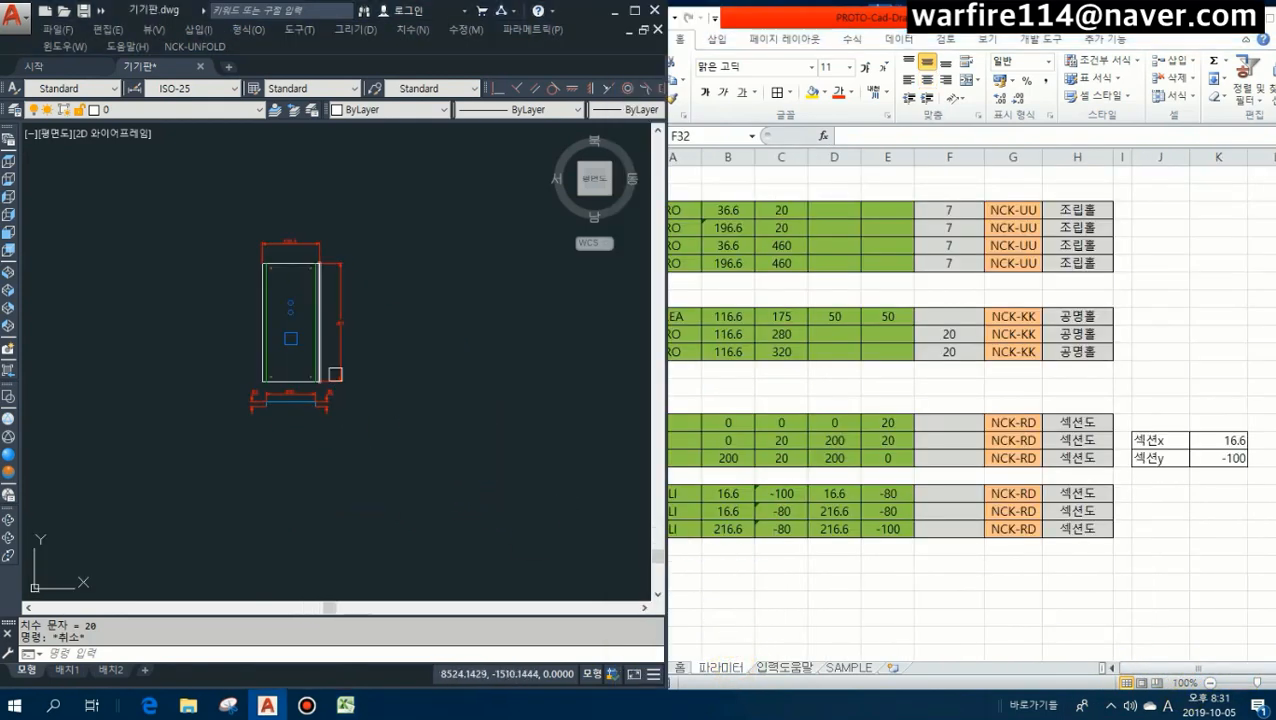
scroll(345, 392, "down", 8)
mouse_move(206, 413)
middle_mouse_down()
mouse_move(367, 379)
mouse_move(191, 372)
middle_mouse_up()
scroll(358, 374, "up", 4)
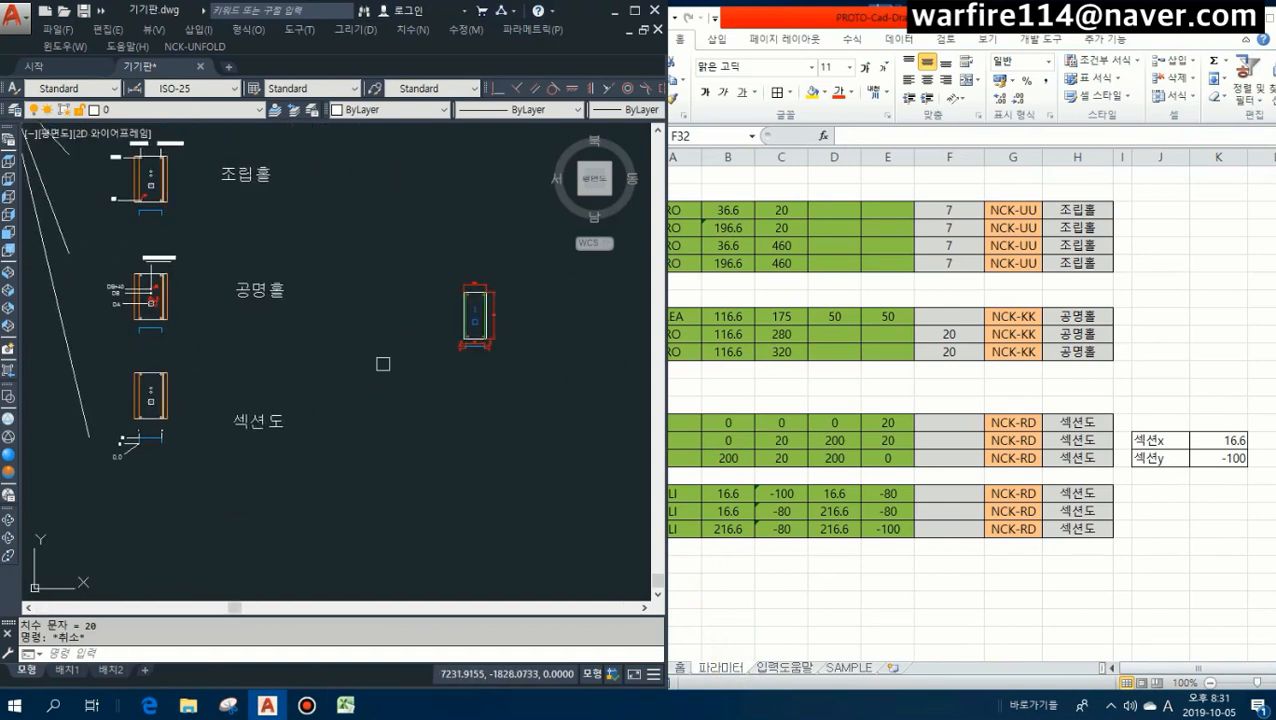
scroll(540, 303, "up", 6)
scroll(433, 305, "up", 2)
scroll(430, 378, "down", 2)
middle_click_drag(410, 382, 439, 342)
left_click(820, 625)
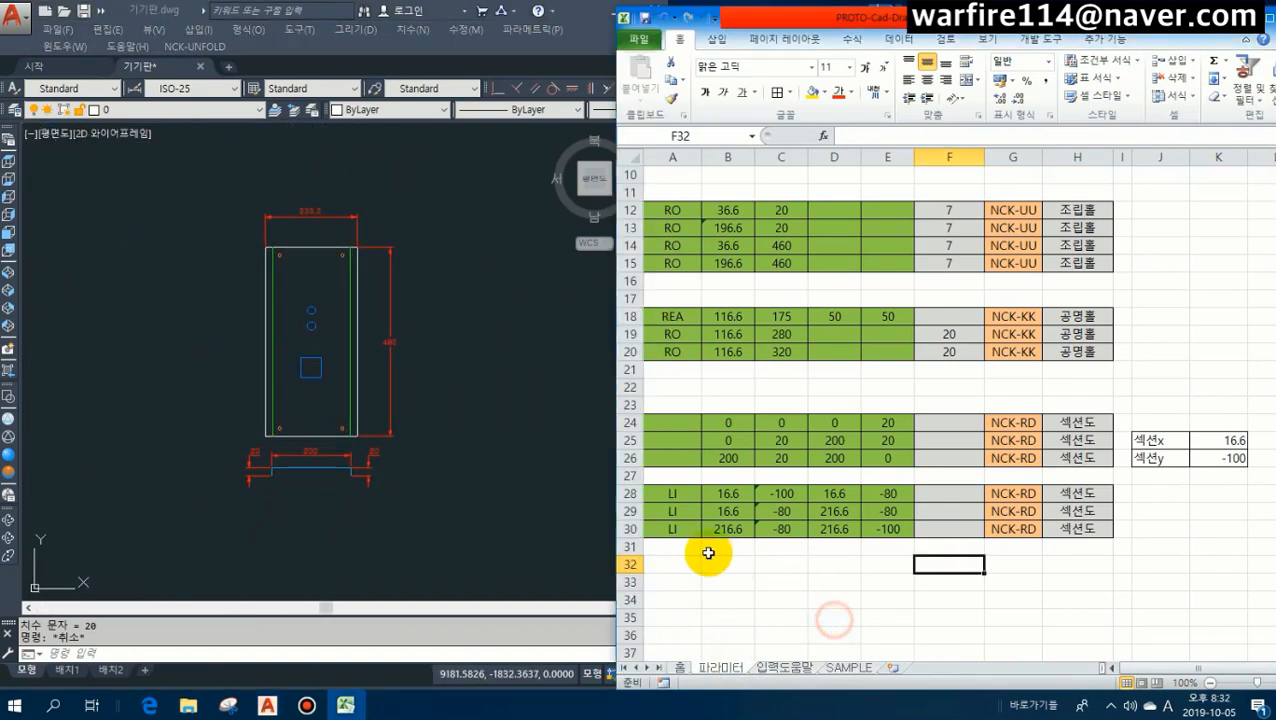
Copy the first section line row (A28:H28) into rows 34 to 38.
scroll(710, 560, "down", 2)
left_click(1105, 670)
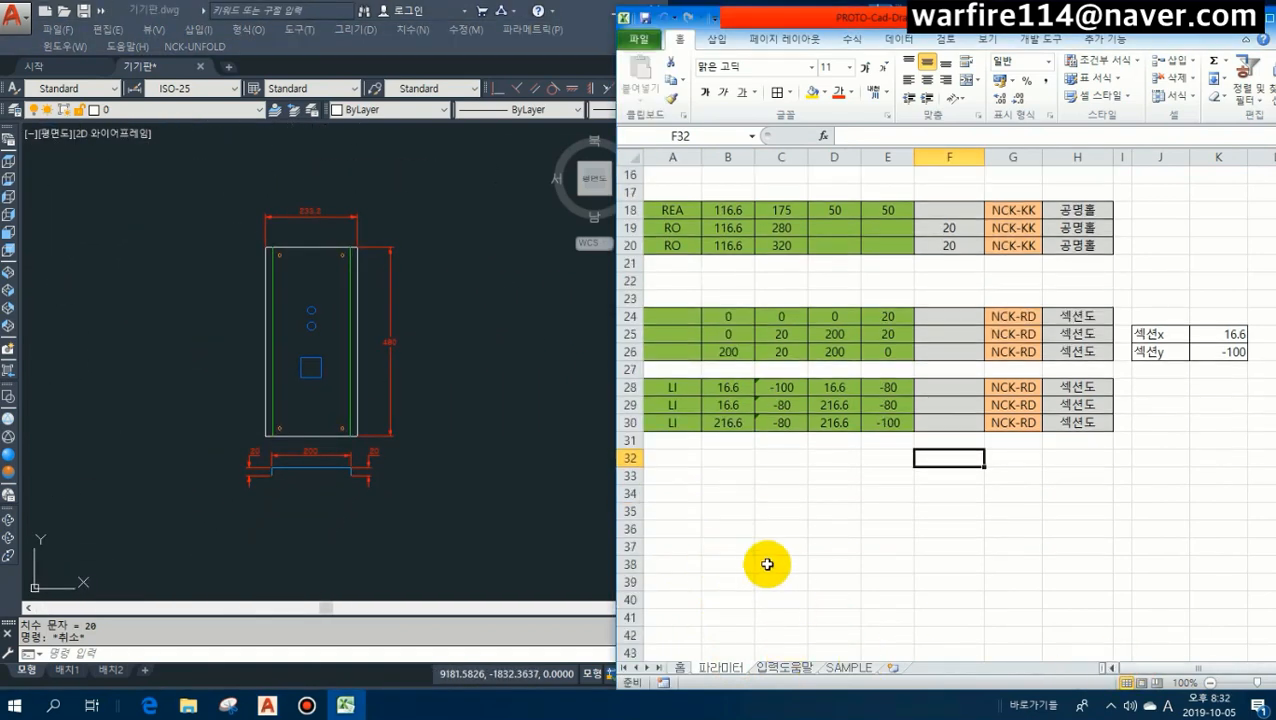
left_click(770, 564)
left_click_drag(672, 389, 1068, 381)
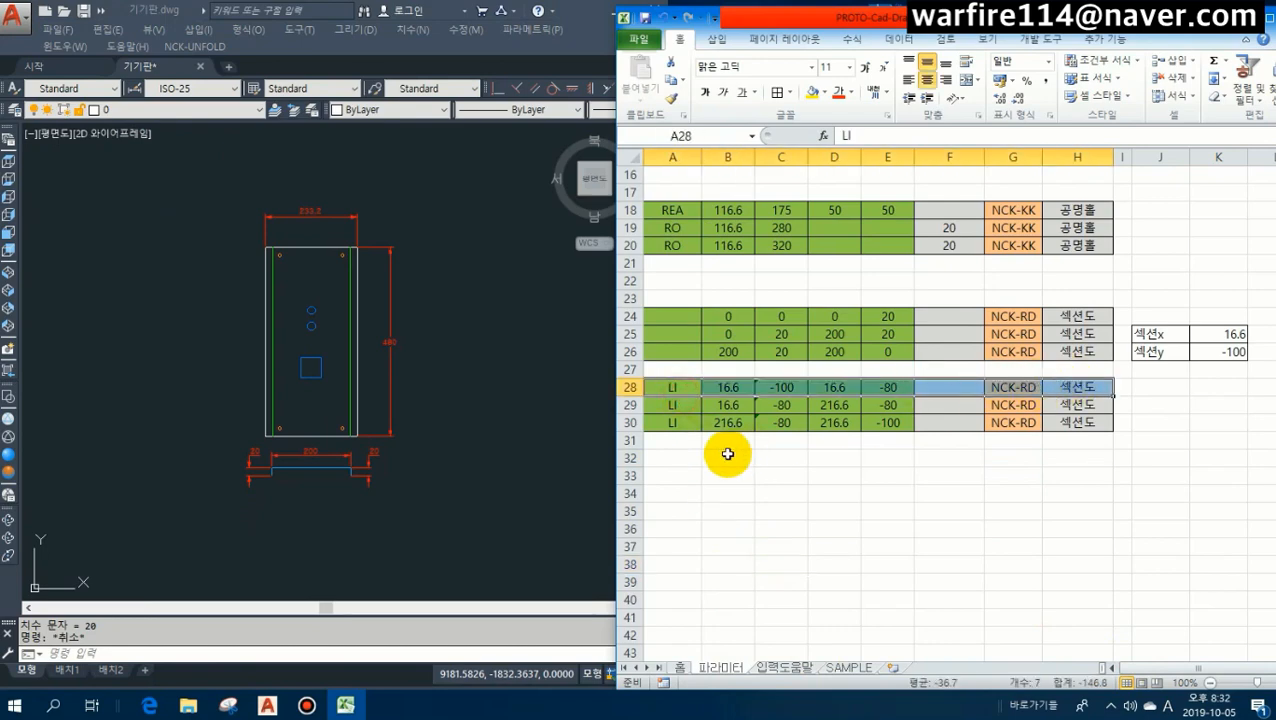
key("ctrl+c")
left_click_drag(678, 490, 689, 566)
key("ctrl+v")
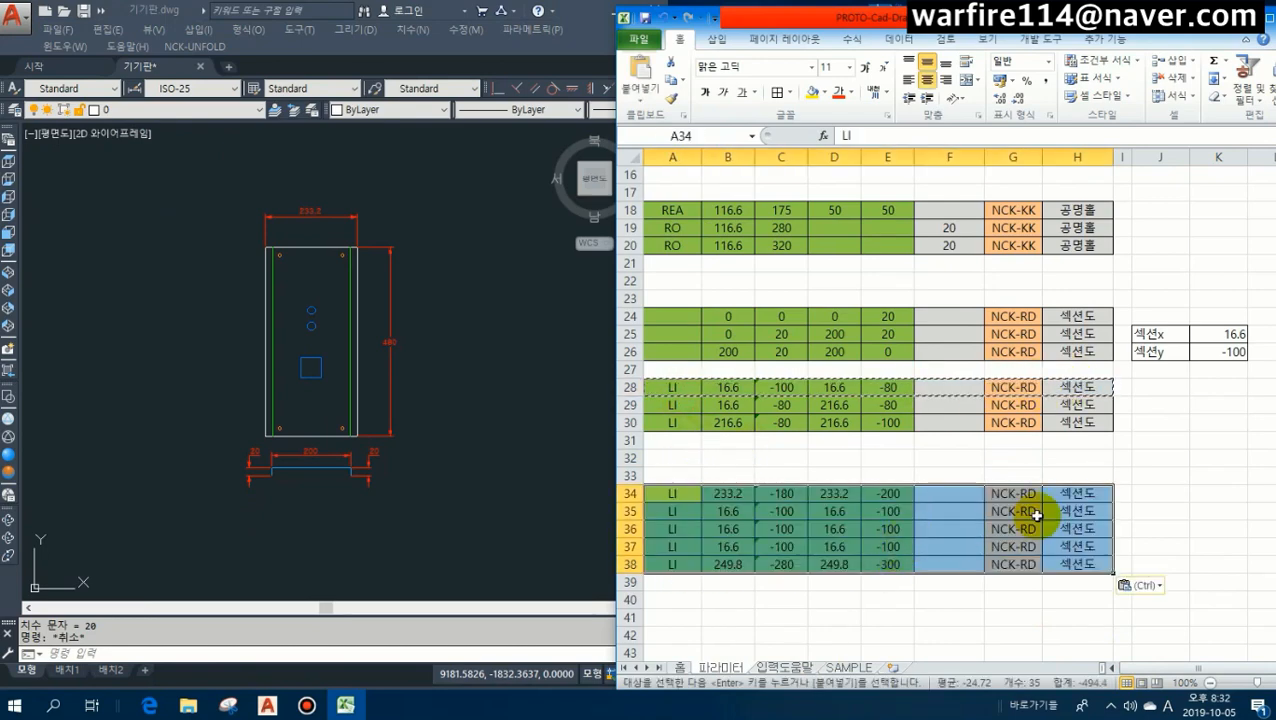
Label the copied rows 34 to 38 as 치수 in column H.
left_click(1072, 497)
type("치수")
key("Return")
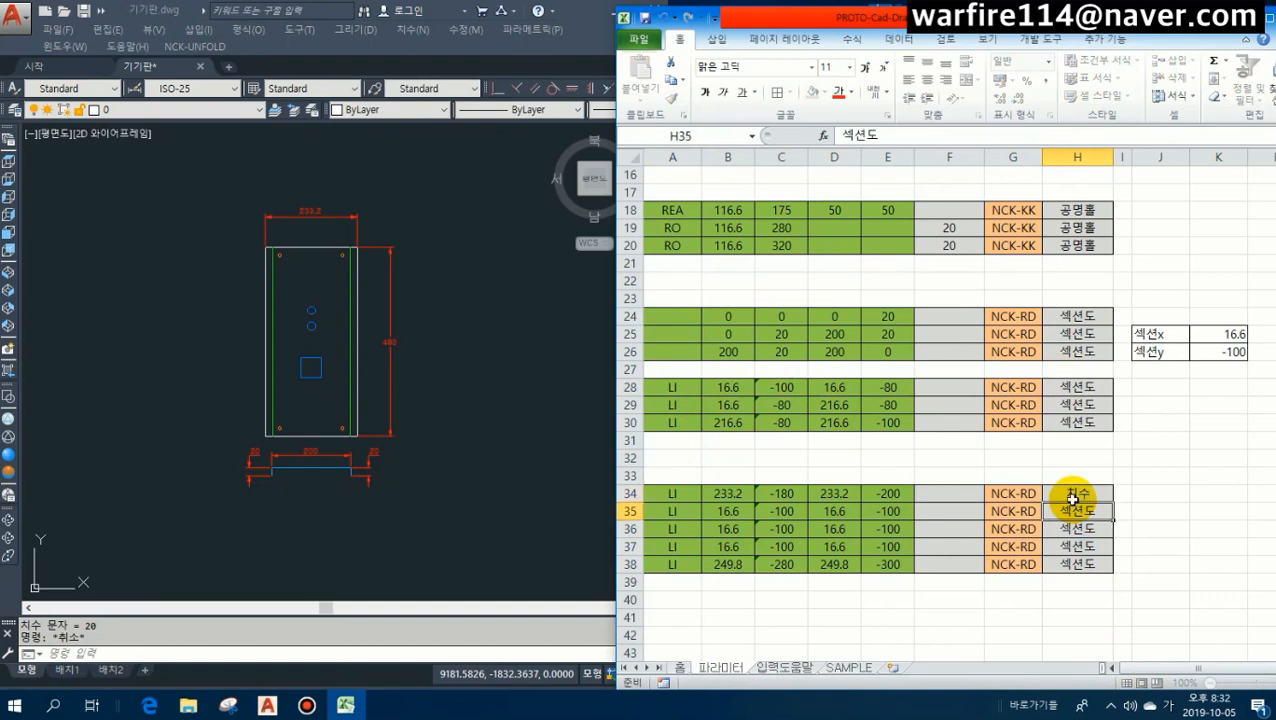
key("Up")
key("ctrl+c")
key("Down")
key("ctrl+v")
key("Down")
key("ctrl+v")
key("Down")
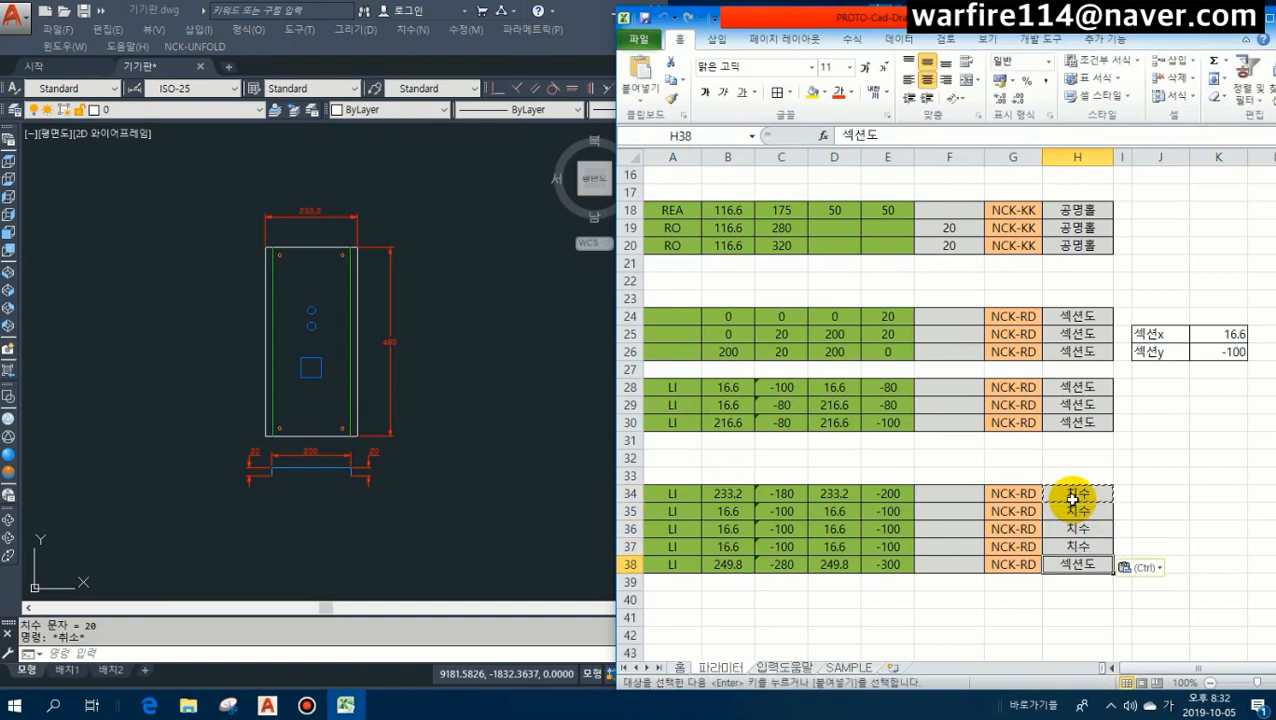
key("ctrl+v")
key("Down")
key("Return")
Delete the surplus rows 36 to 38, keeping only two 치수 rows.
scroll(967, 529, "down", 1)
scroll(967, 529, "down", 1)
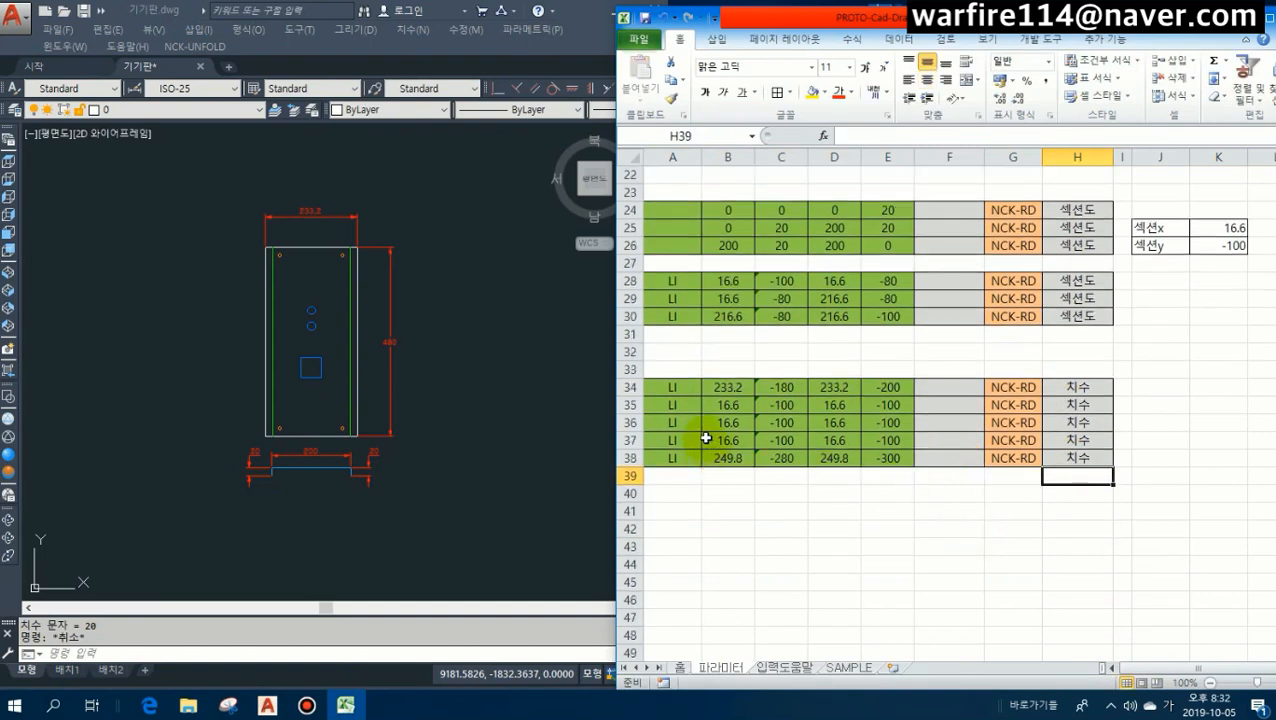
left_click_drag(630, 423, 637, 455)
key("ctrl+minus")
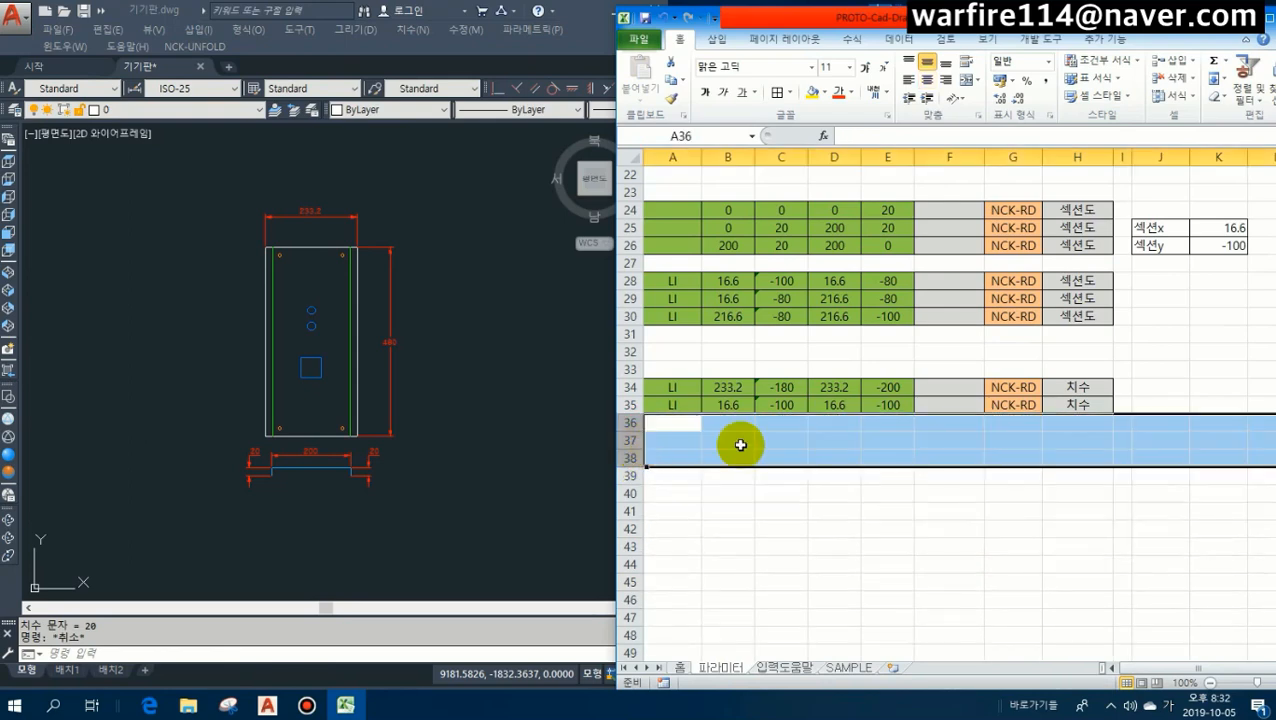
left_click(884, 456)
Set the layer of both 치수 rows (G34:G35) to NCK-dd.
left_click(1003, 388)
key("F2")
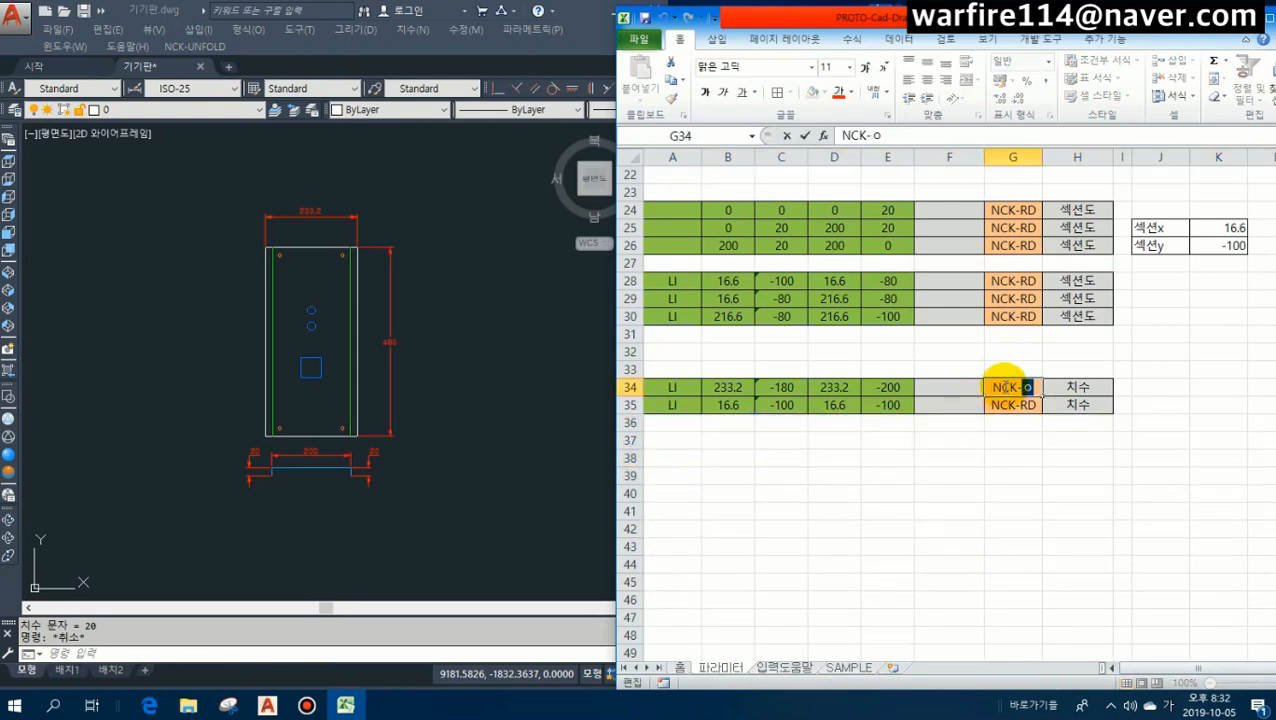
key("ctrl+Return")
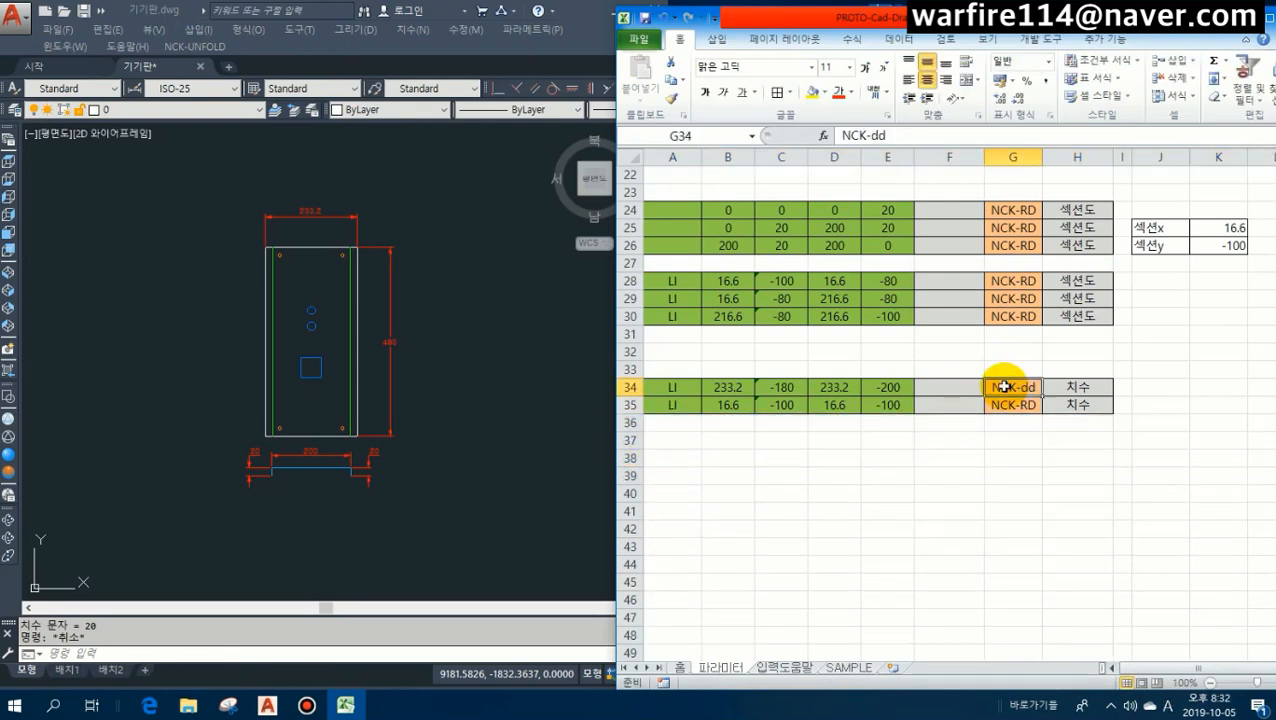
key("ctrl+c")
key("Down")
key("Escape")
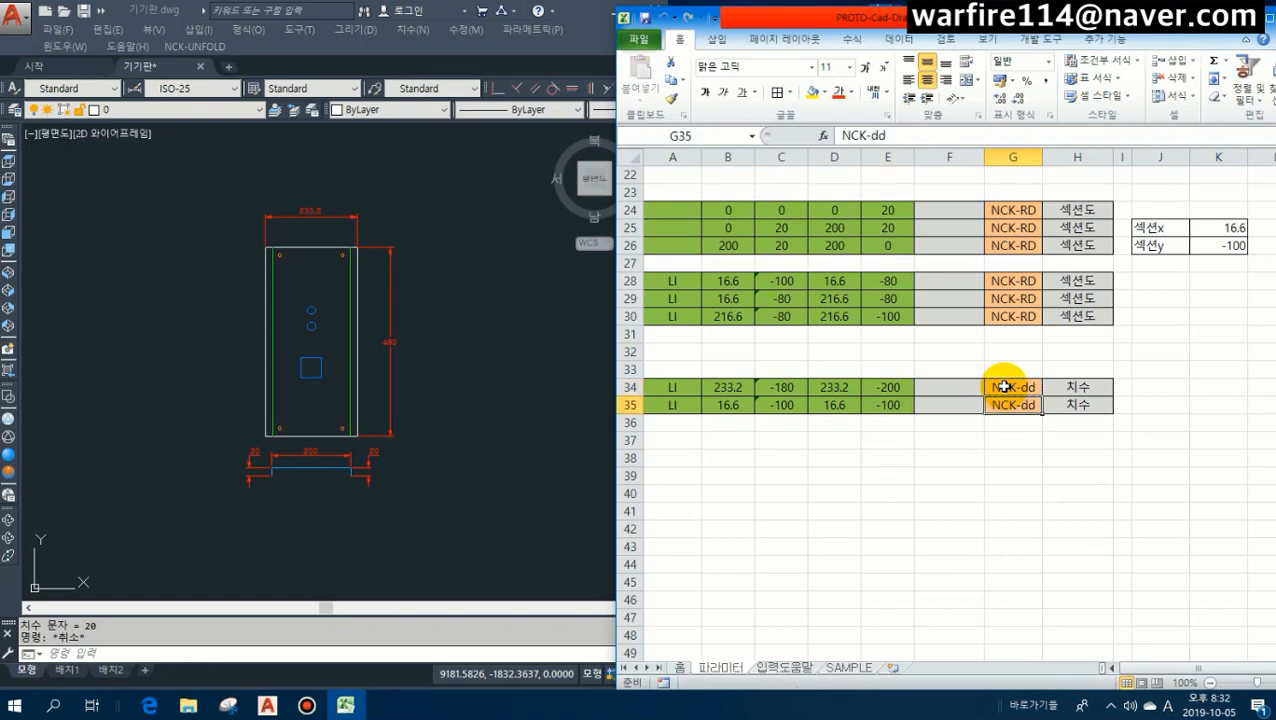
Clear the type and coordinate cells A34:E35 of both 치수 rows.
key("Left")
key("Left")
key("Left")
key("Left")
key("Left")
key("Up")
key("shift+Right")
key("shift+Right")
key("shift+Down")
key("shift+Right")
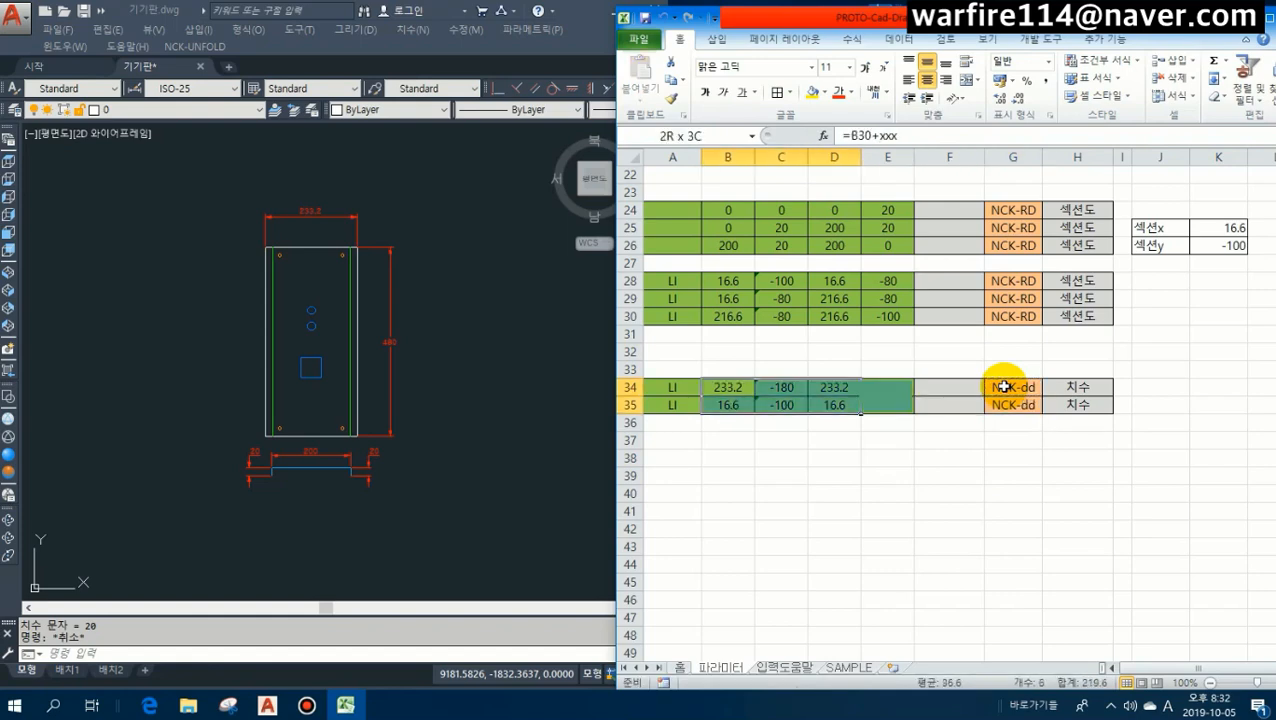
key("ctrl+c")
key("Left")
key("Delete")
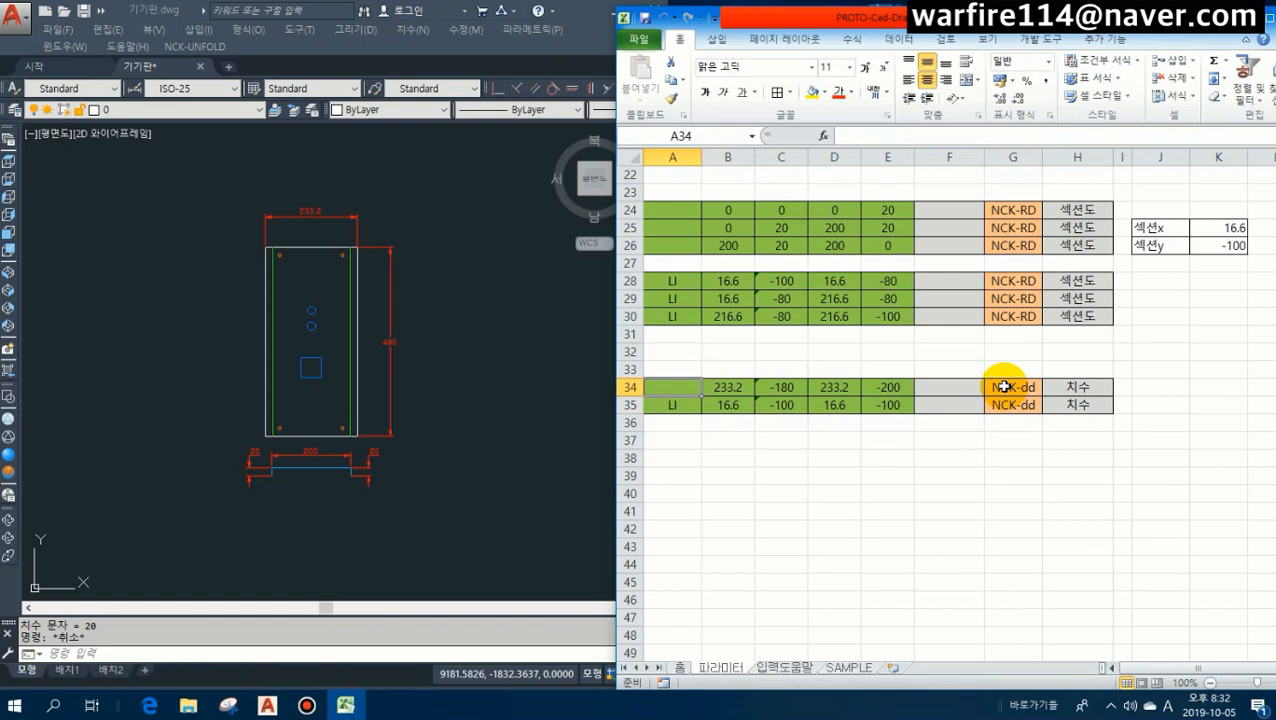
key("Down")
key("shift+Right")
key("shift+Right")
key("shift+Right")
key("shift+Up")
key("shift+Right")
key("Delete")
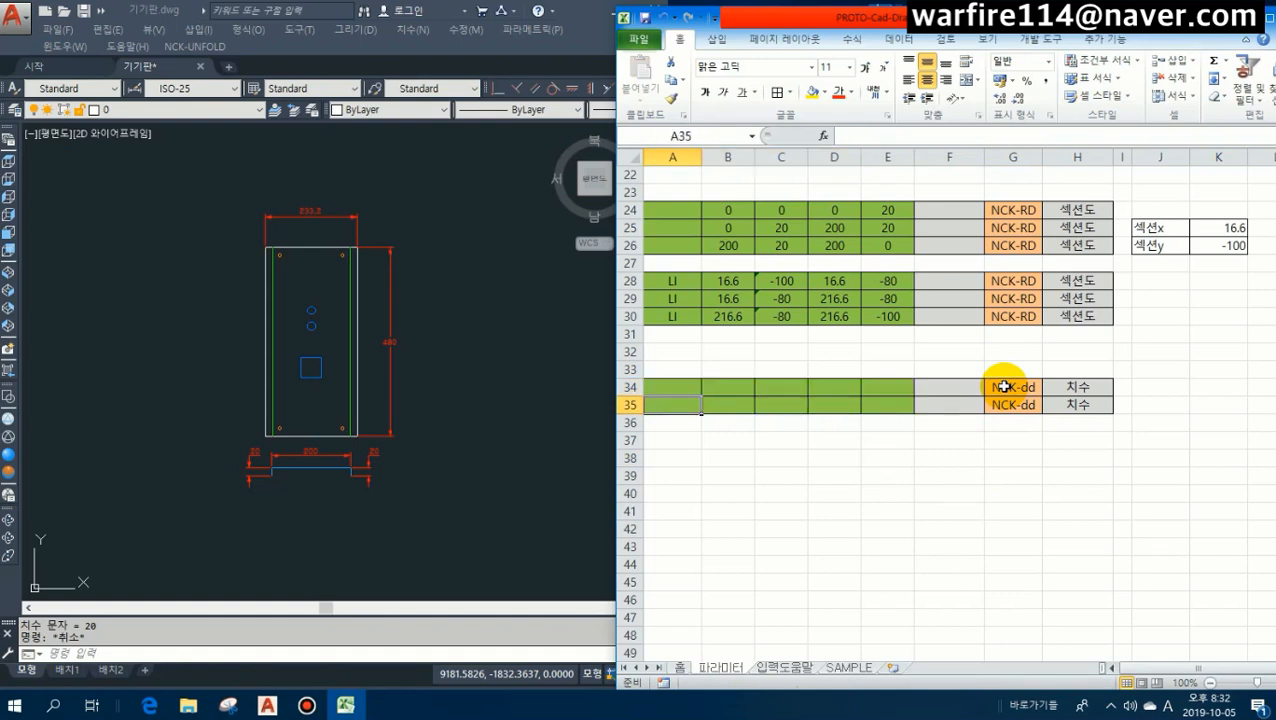
Set the type of both 치수 rows (A34:A35) to DIM.
type("DIM")
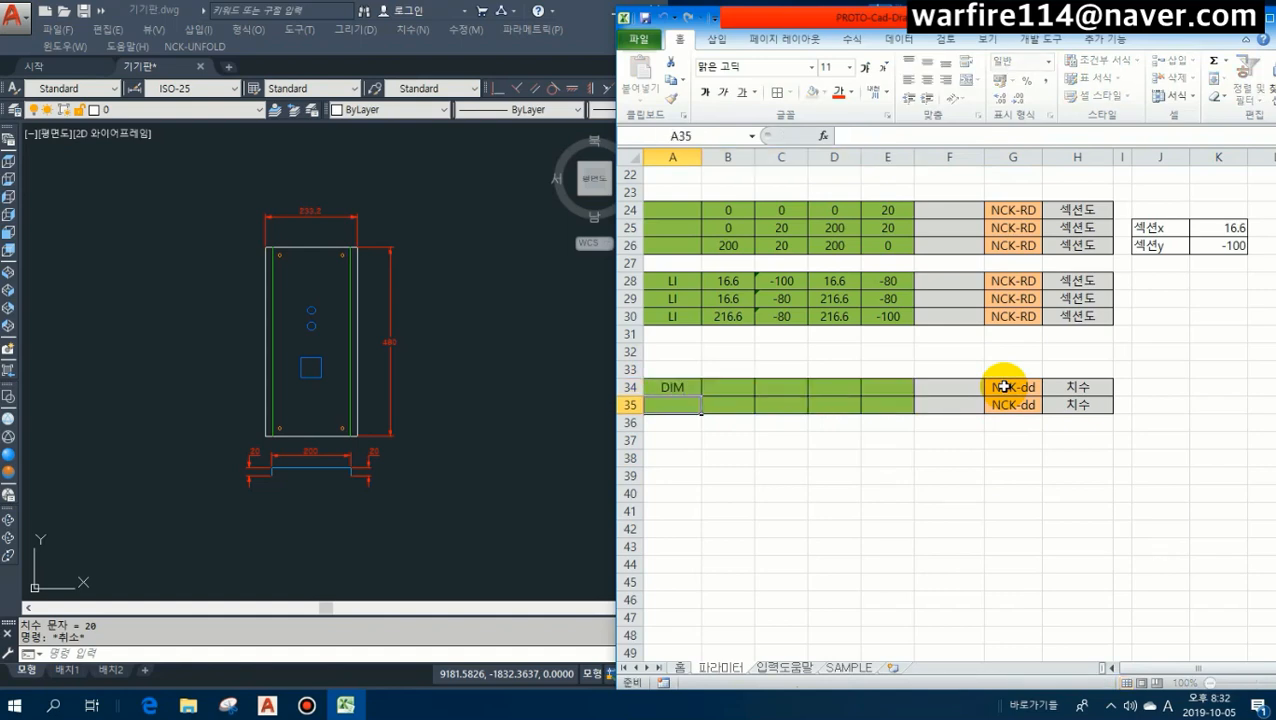
key("Up")
key("ctrl+c")
key("Down")
key("ctrl+v")
key("Escape")
key("Up")
key("Right")
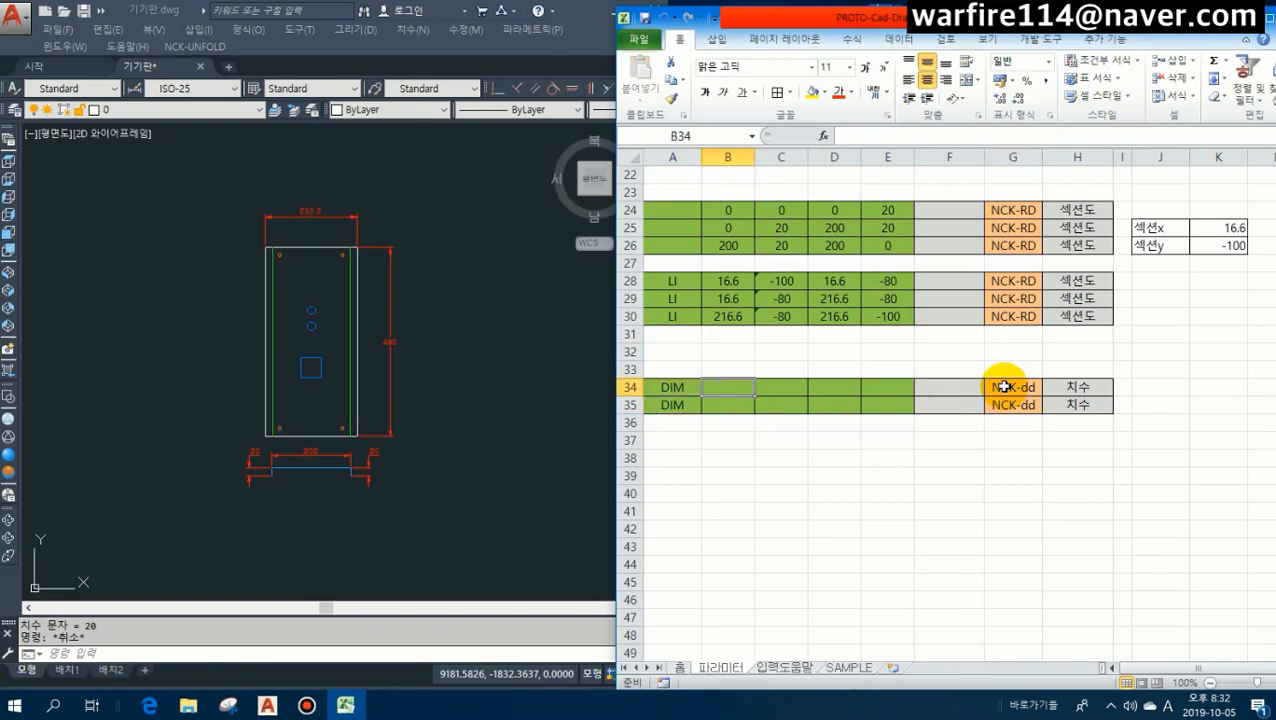
left_click(263, 243)
scroll(236, 231, "up", 2)
key("Return")
left_click(282, 256)
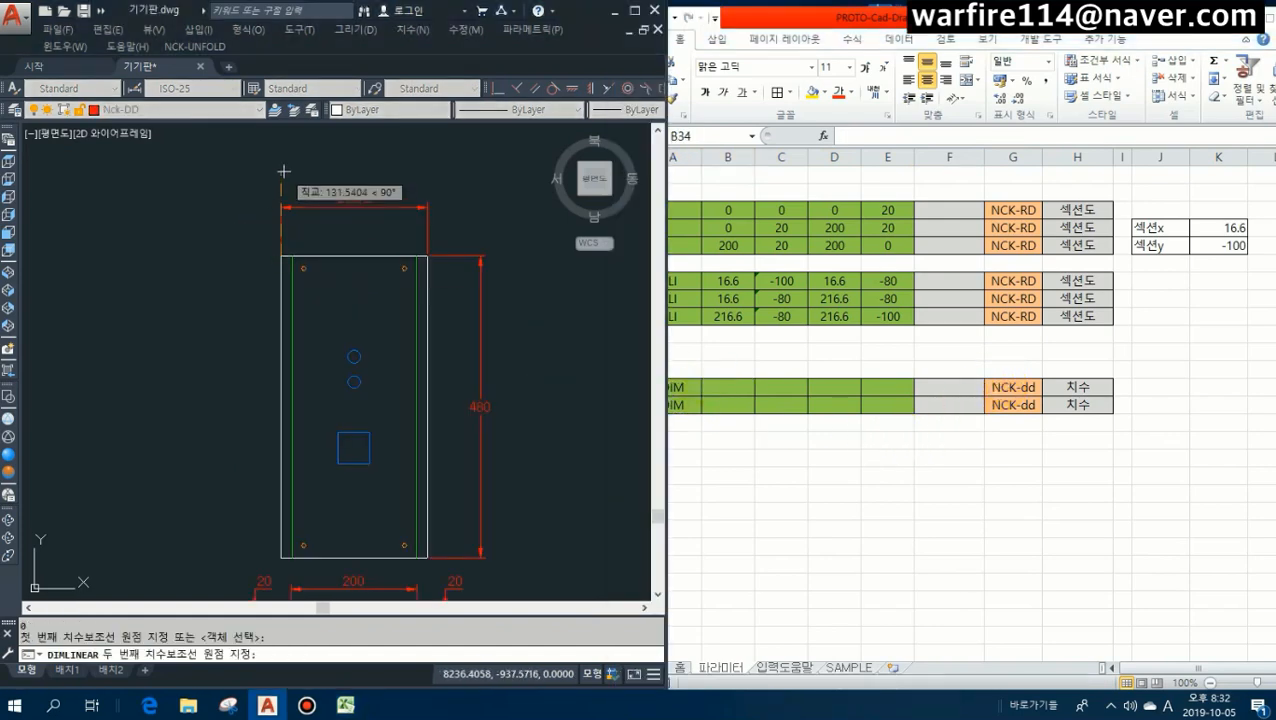
key("Escape")
Draw guide lines in AutoCAD vertically up from the plate's two upper corners and horizontally left from its upper-left corner.
type("l")
key("Return")
left_click(282, 256)
left_click(282, 154)
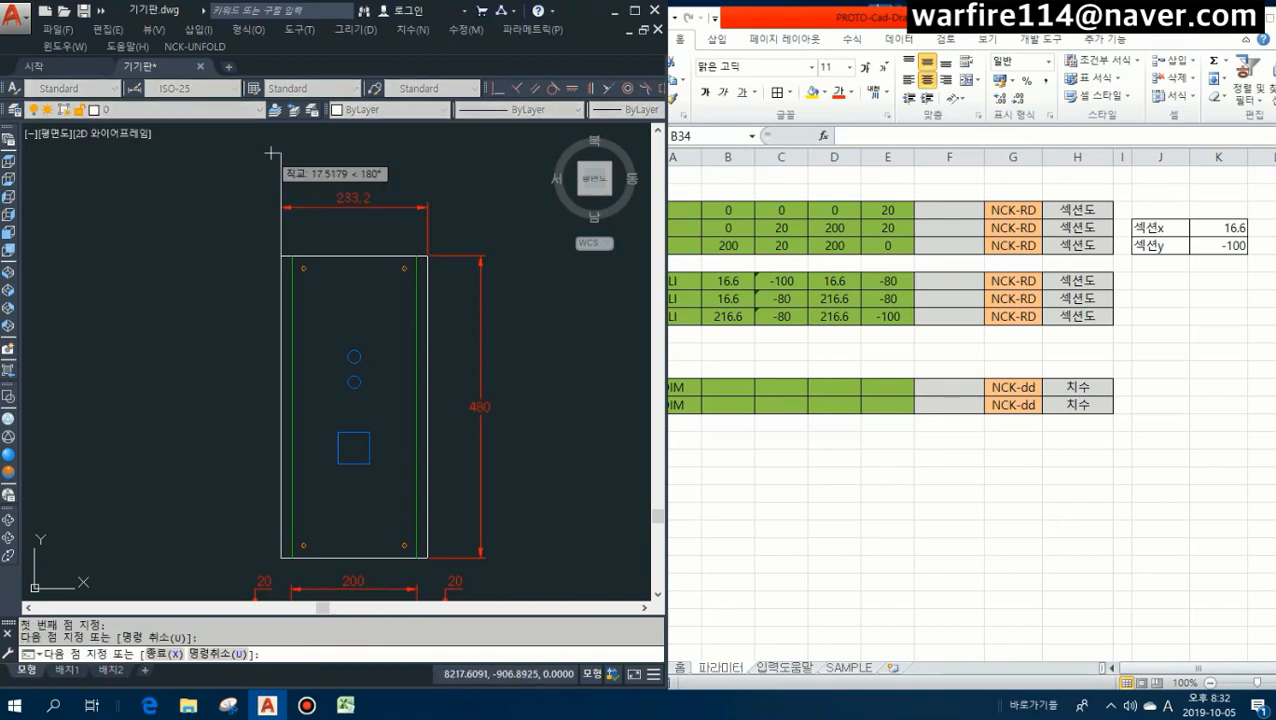
key("Escape")
key("Return")
left_click(428, 256)
left_click(428, 154)
key("Escape")
key("Escape")
type("q")
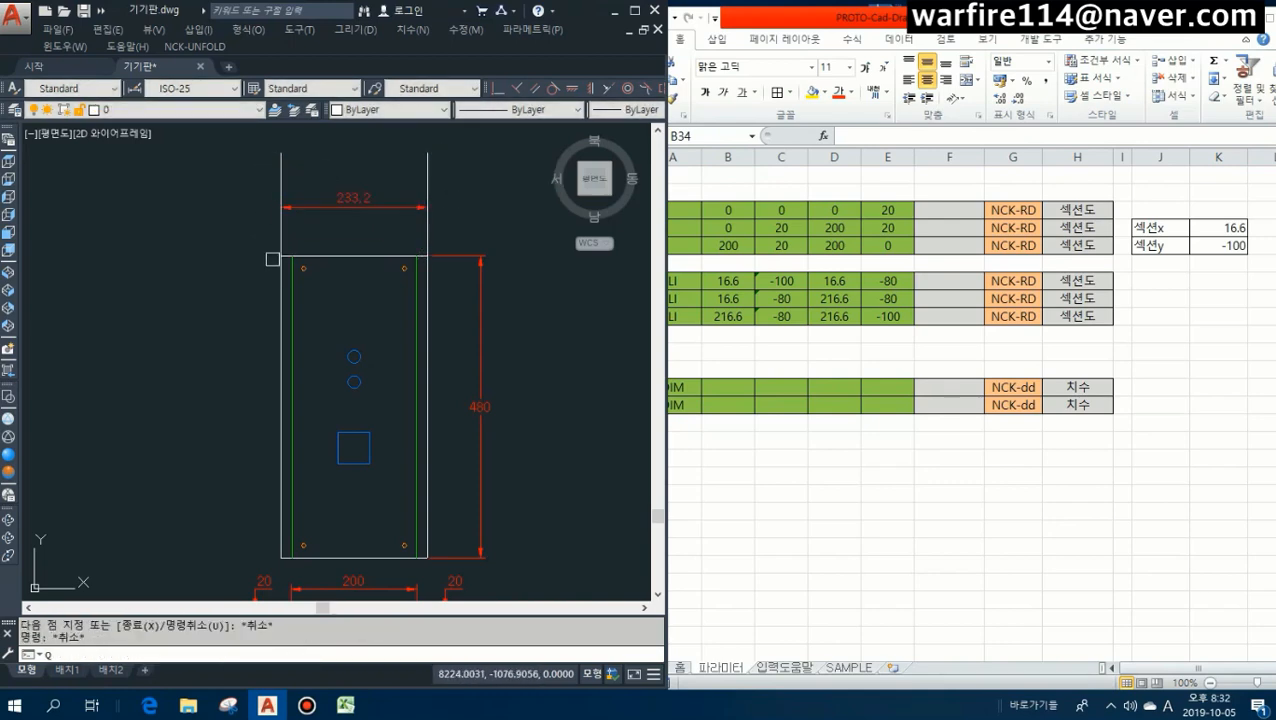
key("Escape")
Set the first dimension's start point in Excel to 0 in B34 and =D in C34.
left_click(727, 389)
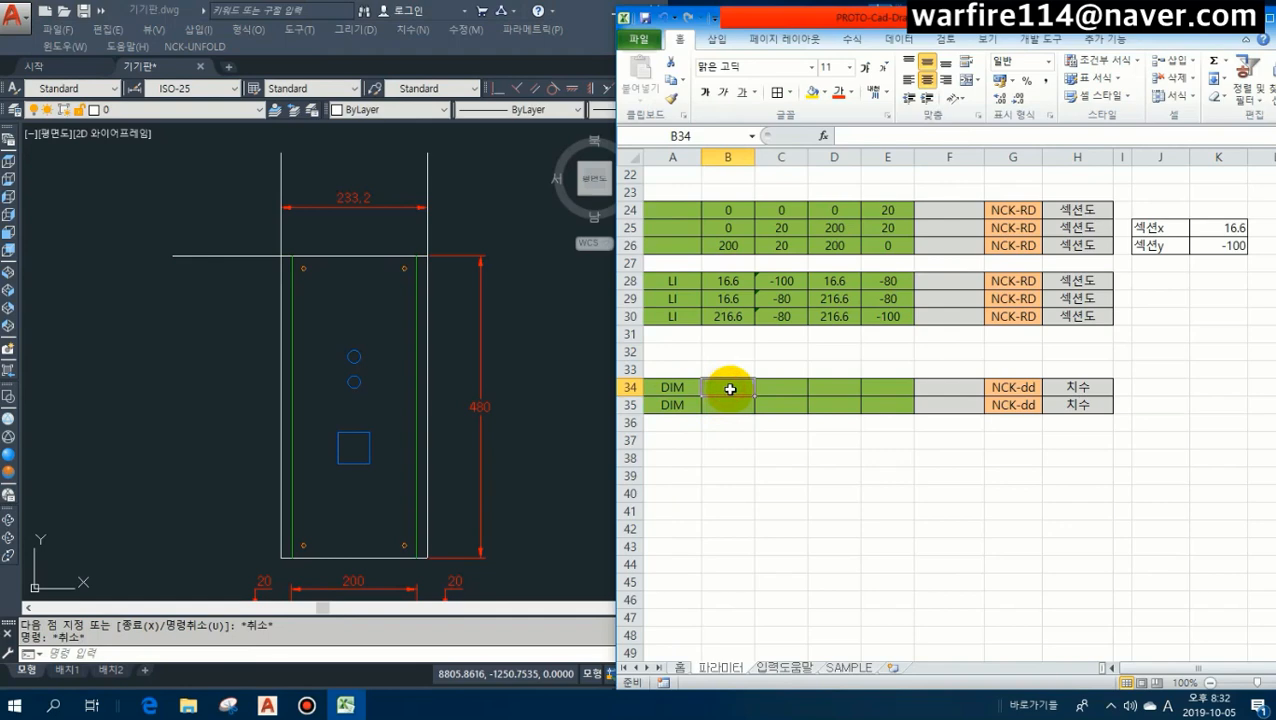
key("Tab")
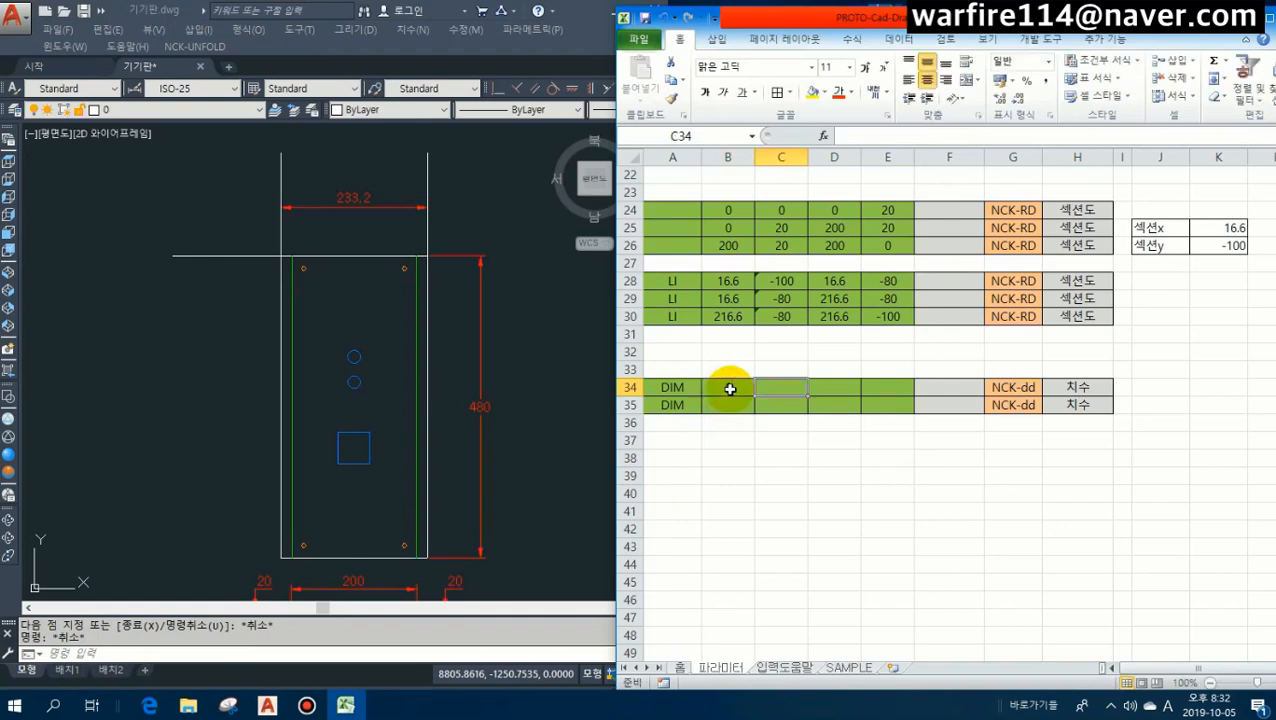
type("=D")
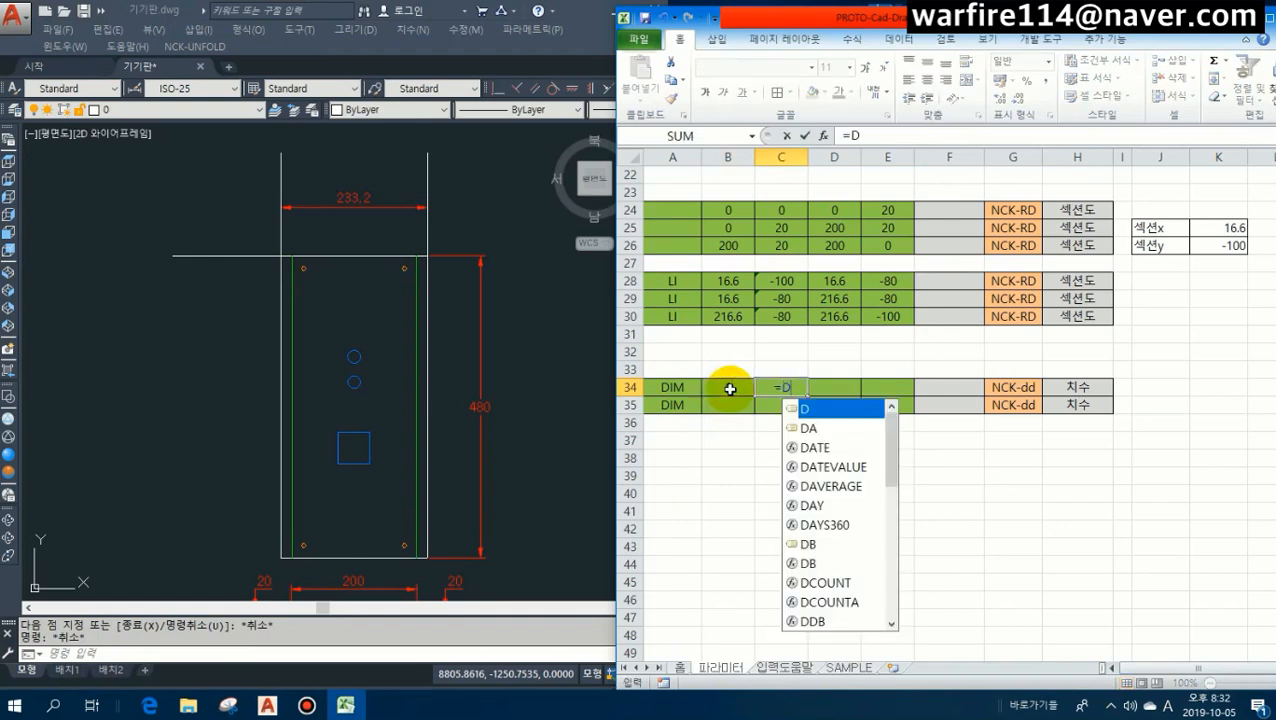
key("Return")
left_click(493, 366)
key("Escape")
scroll(493, 366, "down", 6)
middle_click_drag(120, 335, 248, 323)
scroll(597, 374, "down", 2)
scroll(461, 333, "up", 6)
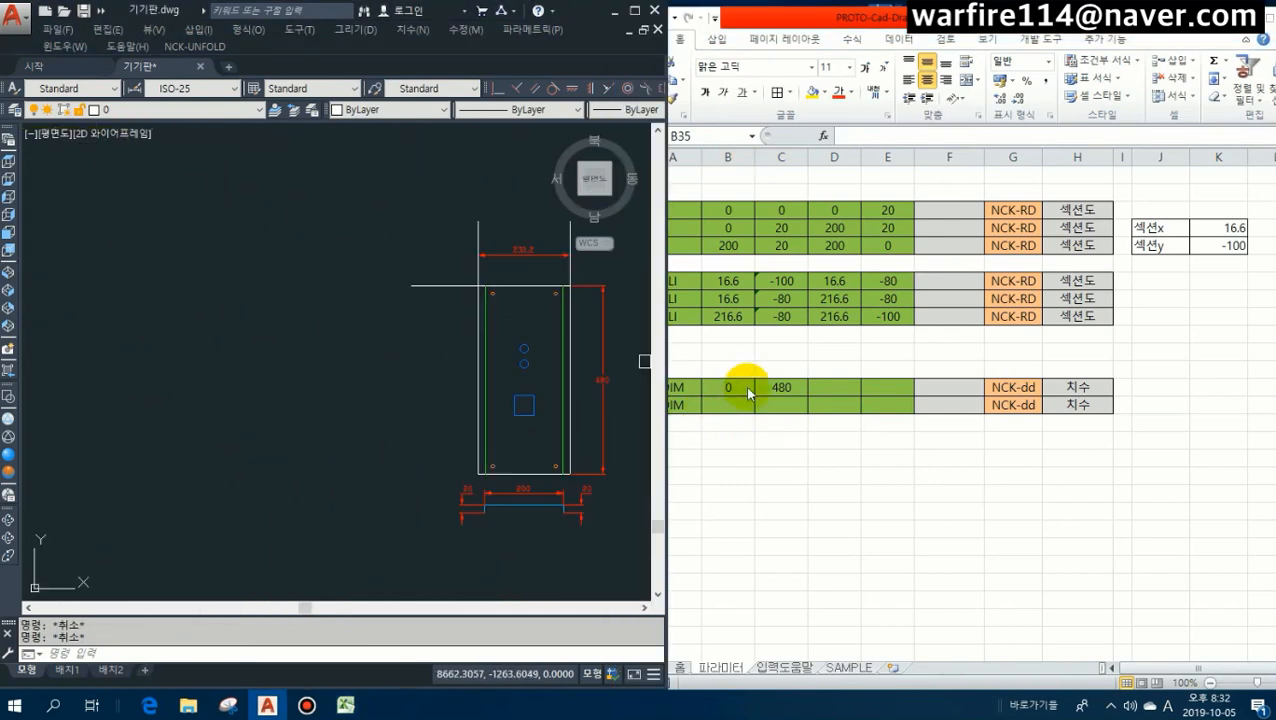
left_click(838, 387)
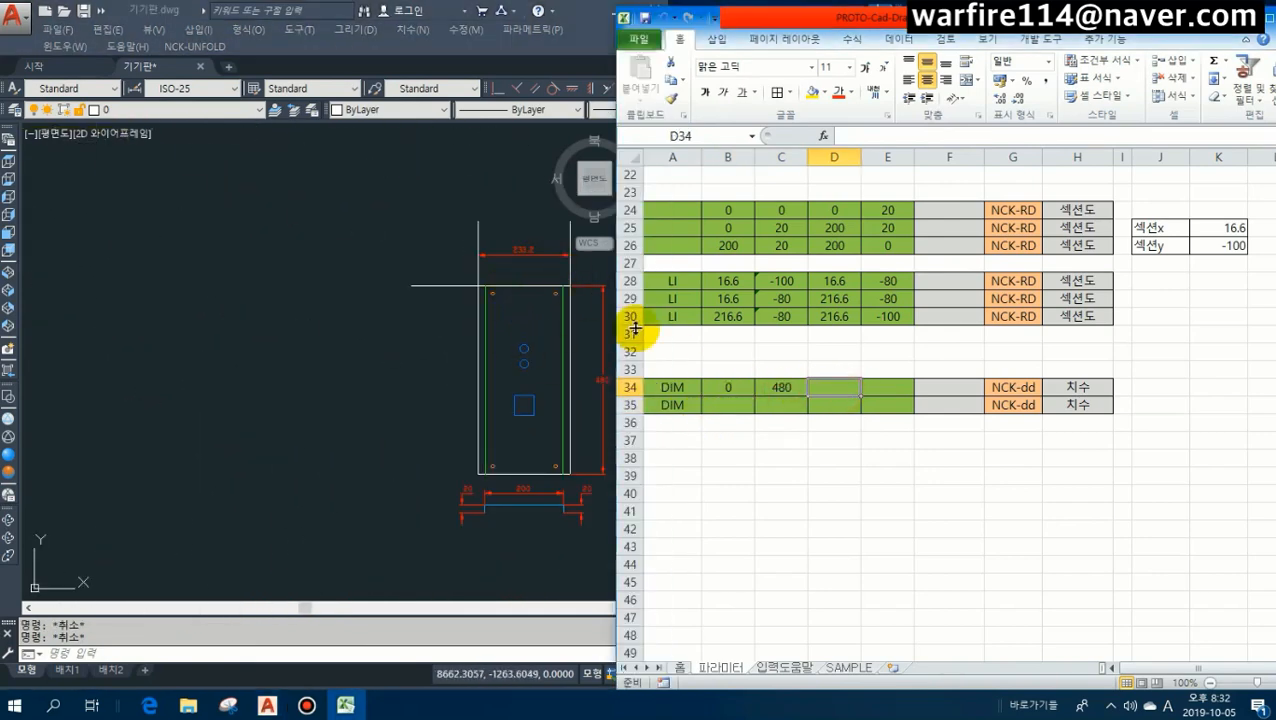
type("=")
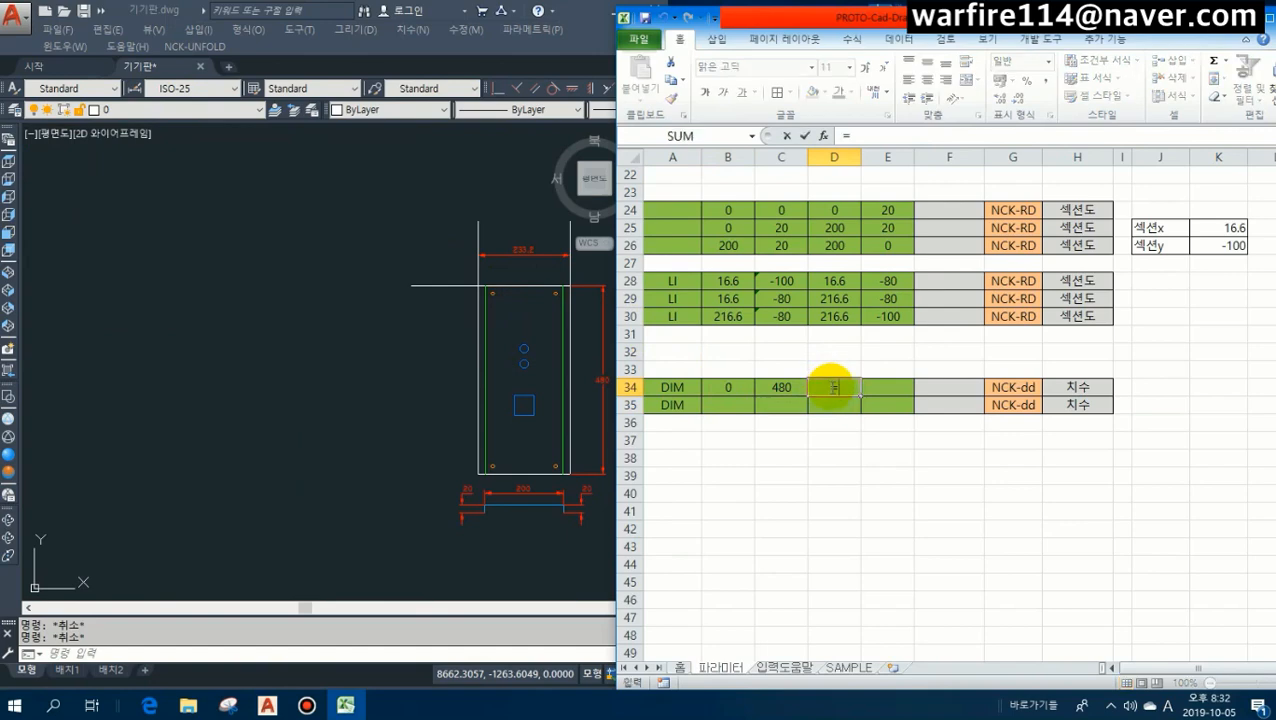
key("Escape")
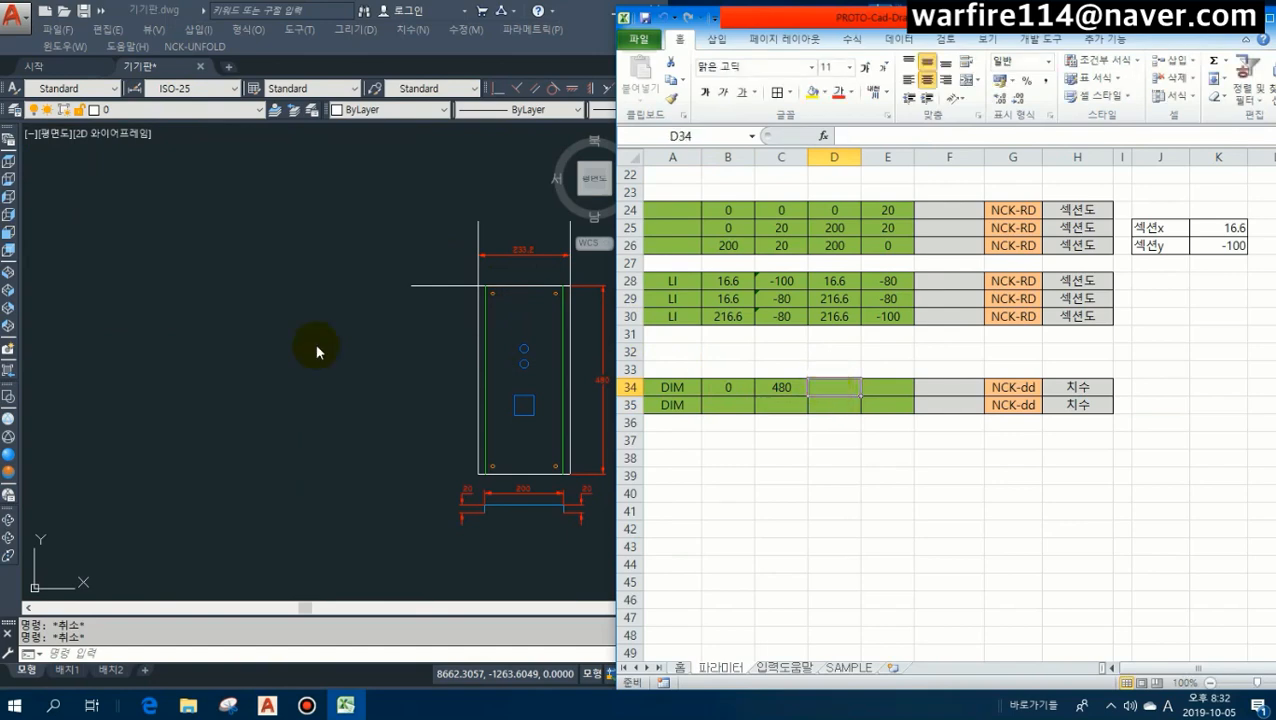
Copy the width formula =H+W+H-(4*K) from the AutoCAD drawing's text into cell D34 in Excel.
left_click(271, 345)
scroll(275, 345, "down", 8)
mouse_move(260, 305)
middle_mouse_down()
mouse_move(308, 250)
mouse_move(342, 391)
middle_mouse_up()
scroll(225, 390, "up", 10)
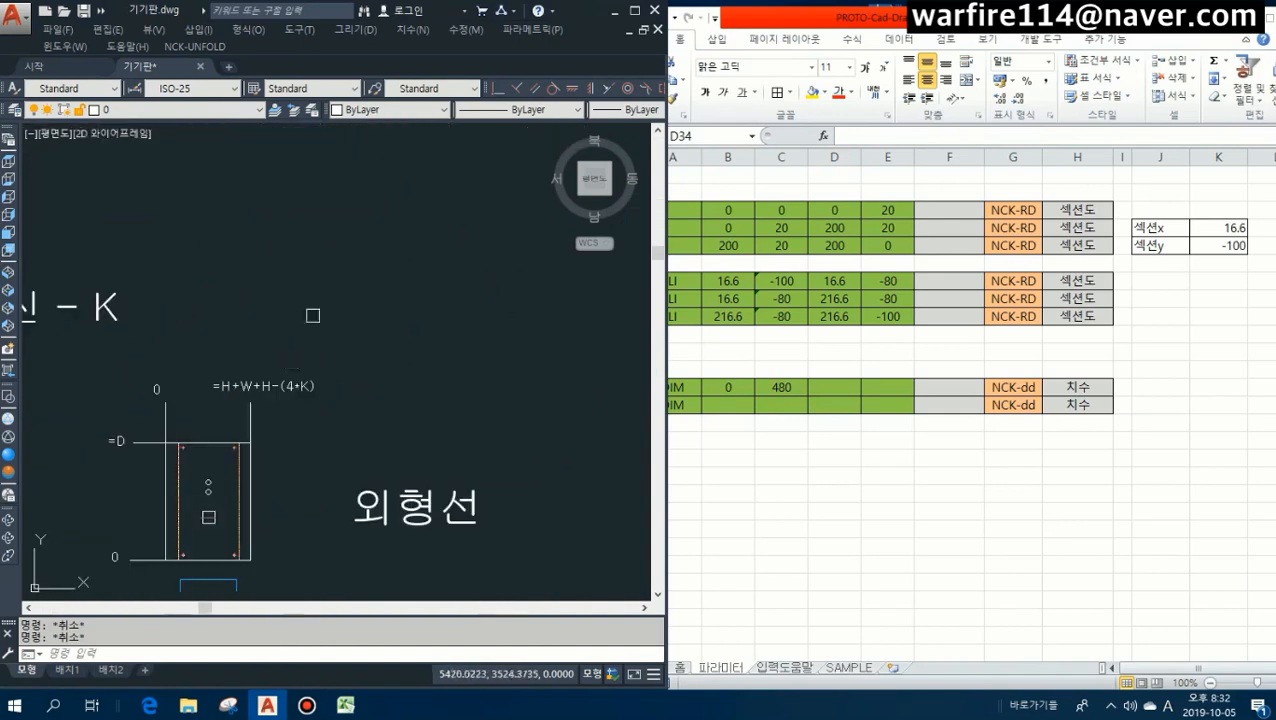
left_click(172, 402)
double_click(172, 402)
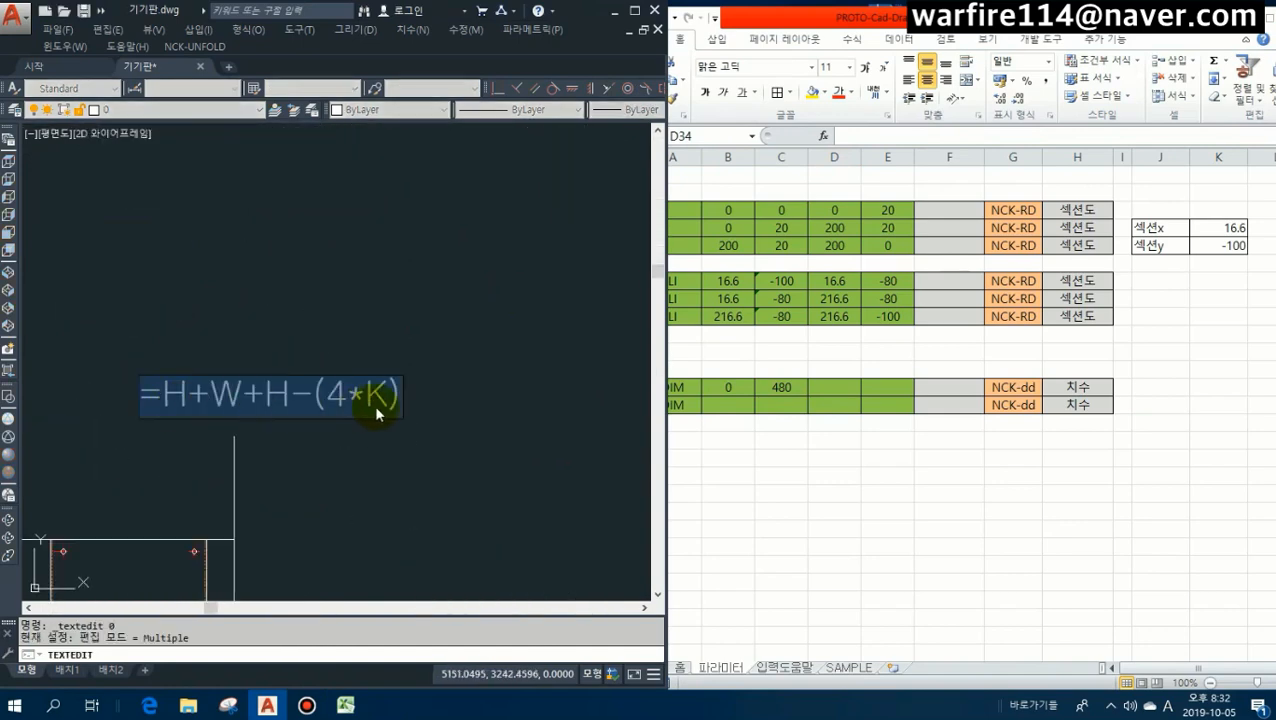
key("ctrl+c")
left_click(832, 441)
double_click(835, 390)
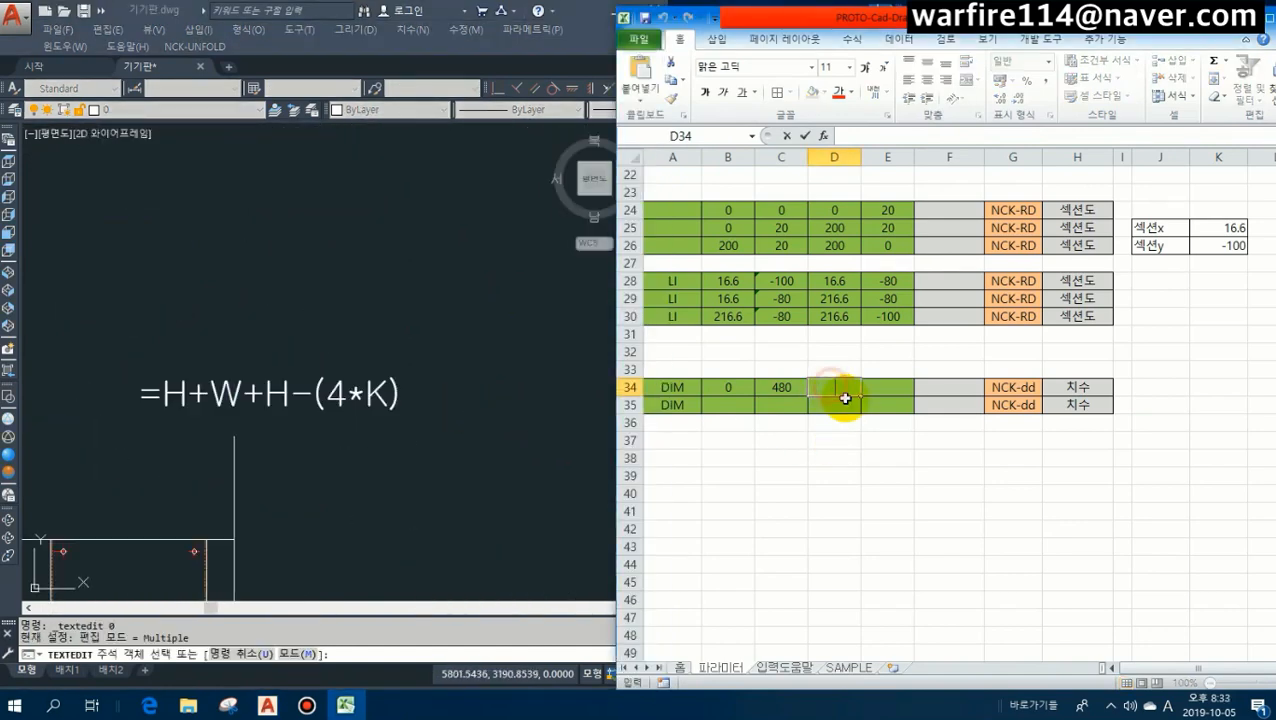
key("ctrl+v")
key("Return")
Set the first dimension's end Y in E34 to =C34.
left_click(877, 387)
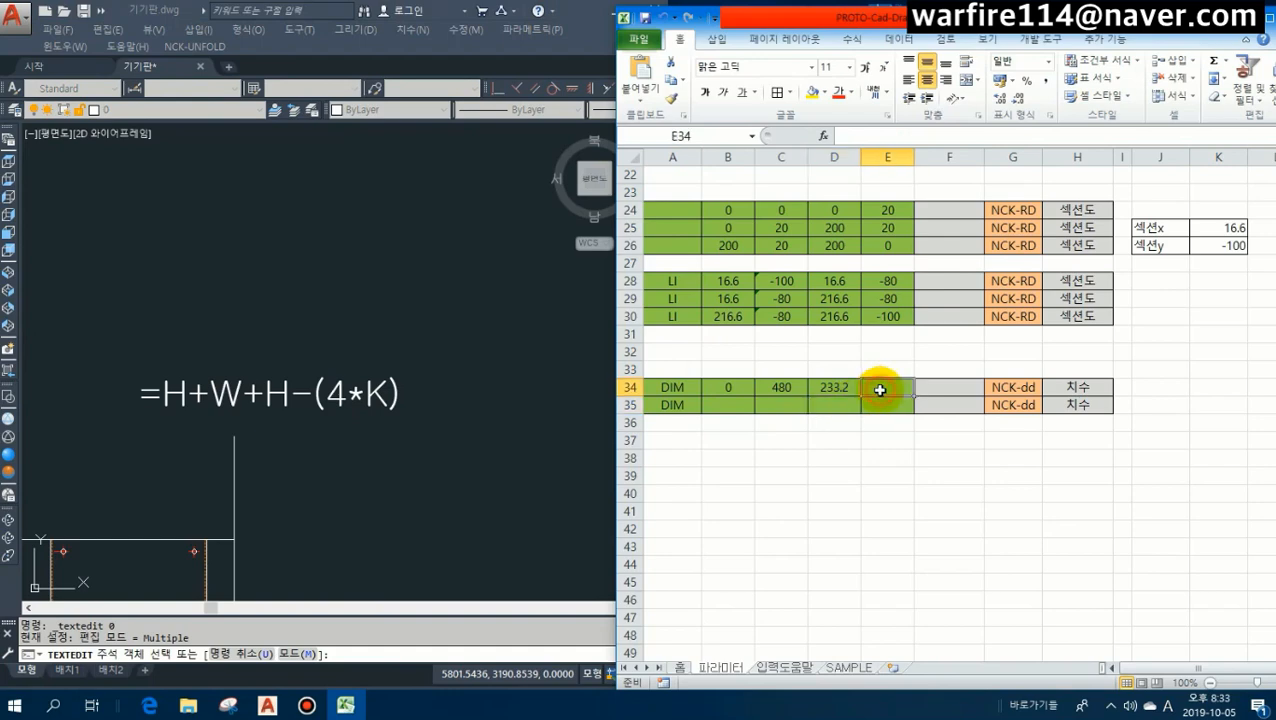
type("=")
left_click(779, 390)
key("Return")
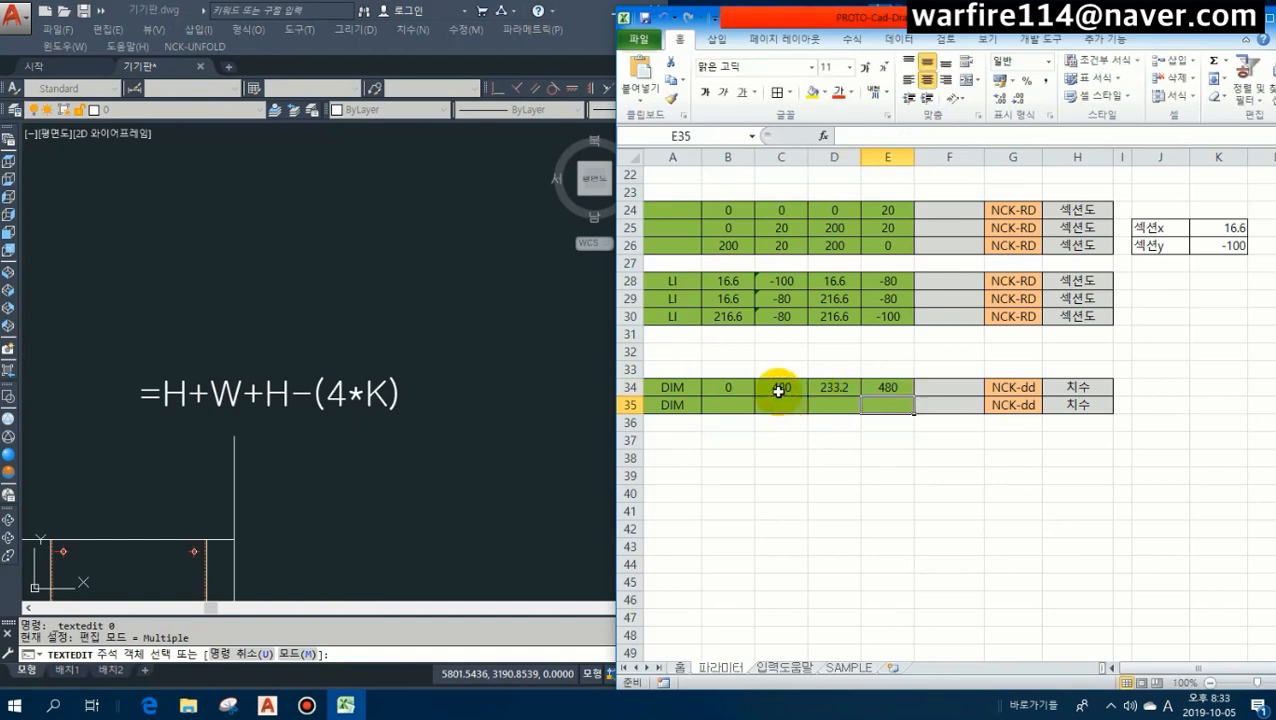
Check the 입력도움말 sheet for what a DIM row requires in its DIA,OB column.
left_click(441, 365)
scroll(441, 365, "down", 6)
mouse_move(395, 387)
middle_mouse_down()
mouse_move(367, 370)
mouse_move(364, 211)
middle_mouse_up()
scroll(364, 211, "down", 2)
middle_click_drag(495, 399, 393, 376)
scroll(406, 380, "up", 4)
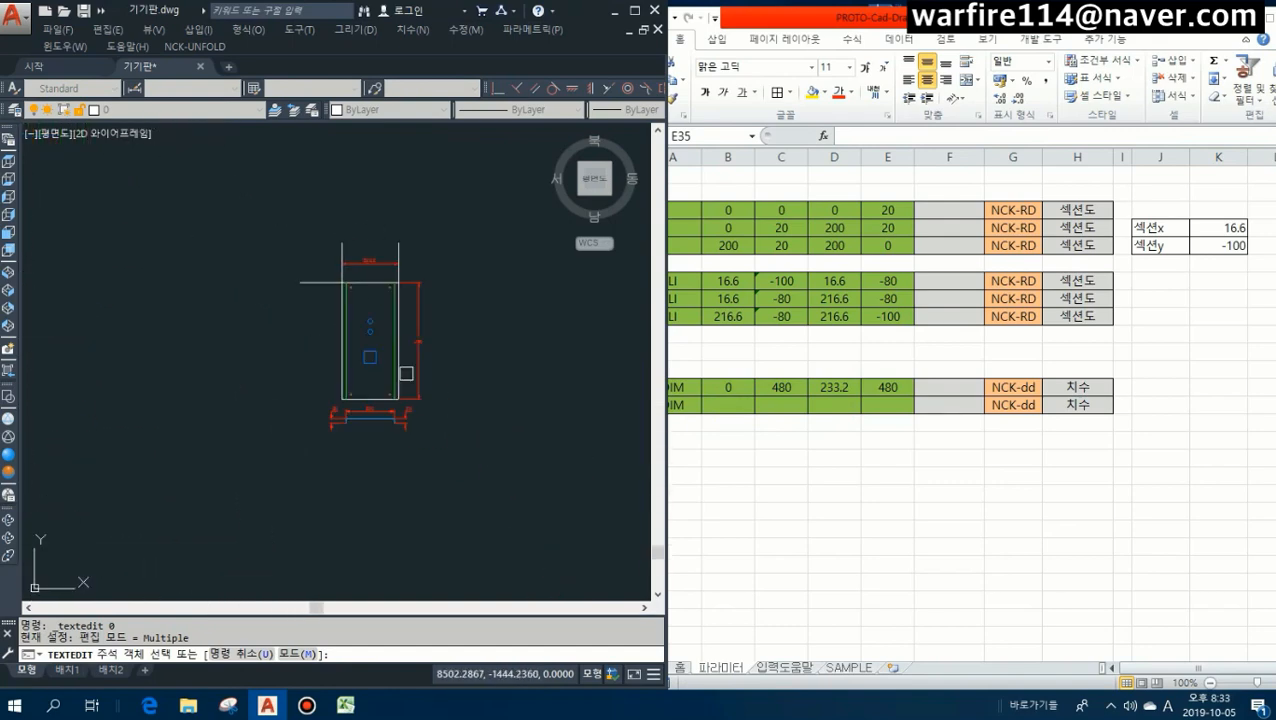
left_click(803, 661)
left_click(800, 665)
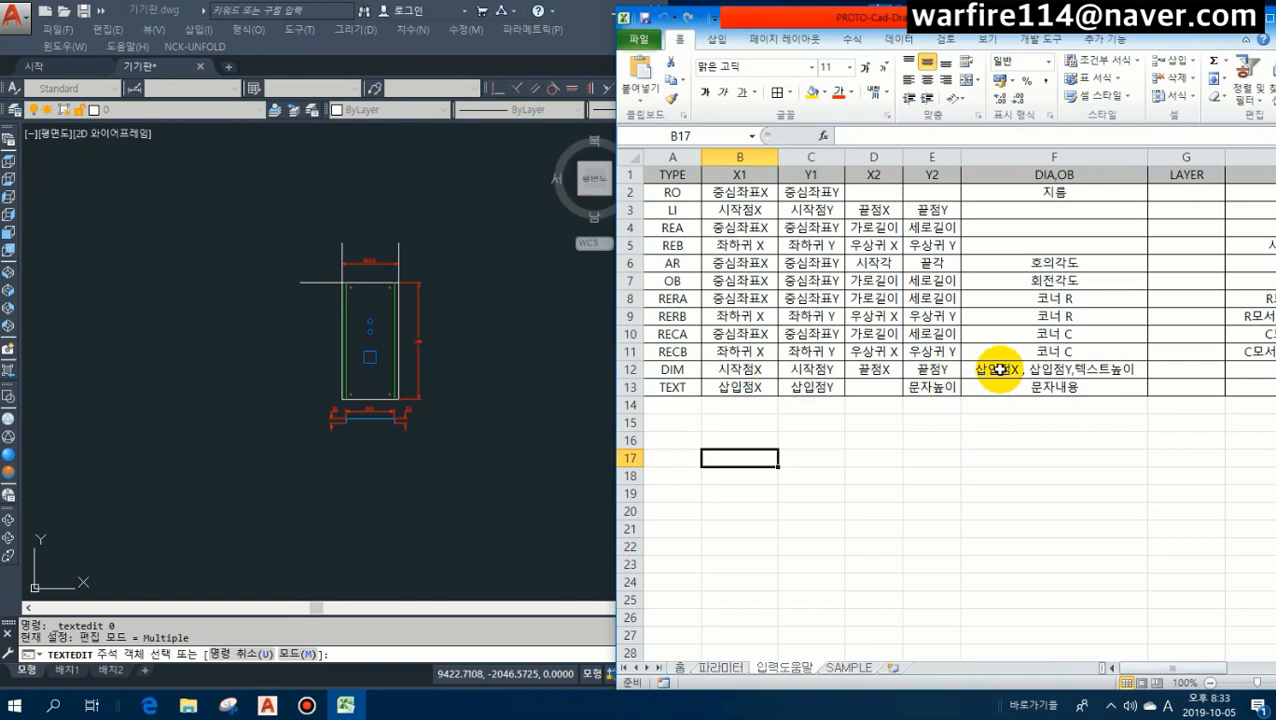
left_click(999, 369)
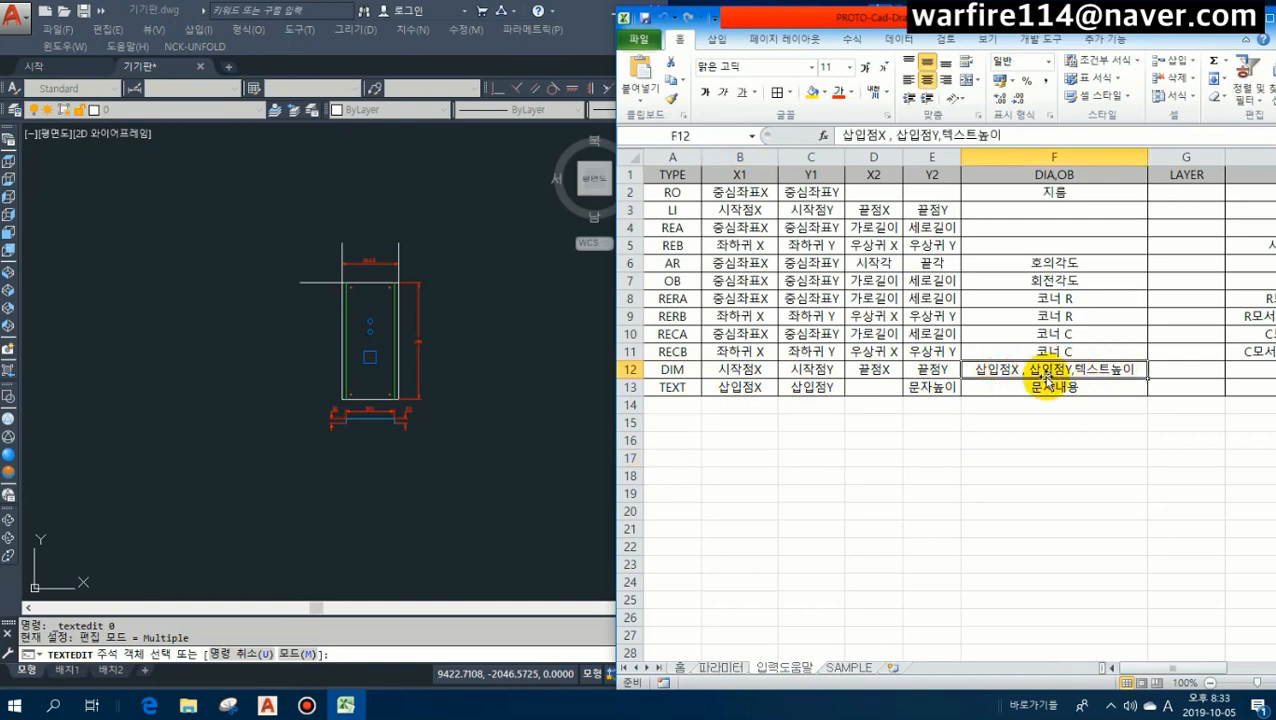
Calculate the dimension's insertion X in J34 of the 파라미터 sheet as =D34/2.
left_click(712, 668)
left_click(949, 390)
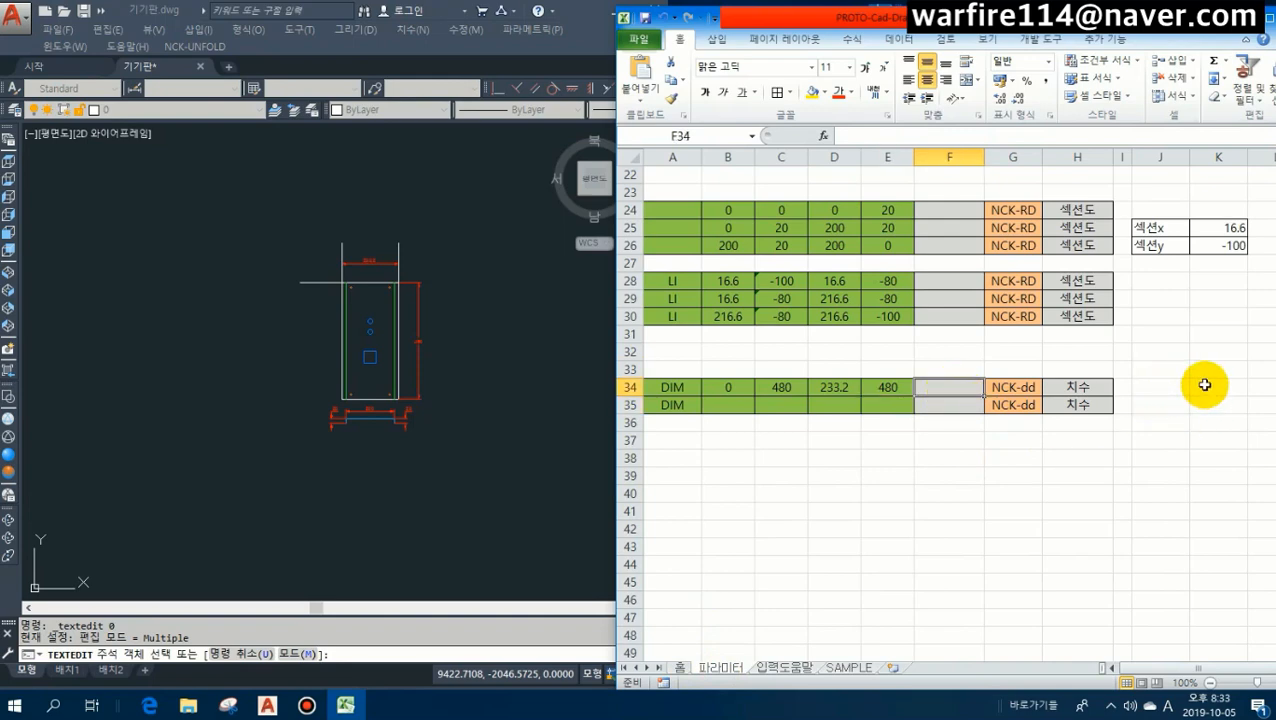
left_click_drag(1173, 672, 1180, 676)
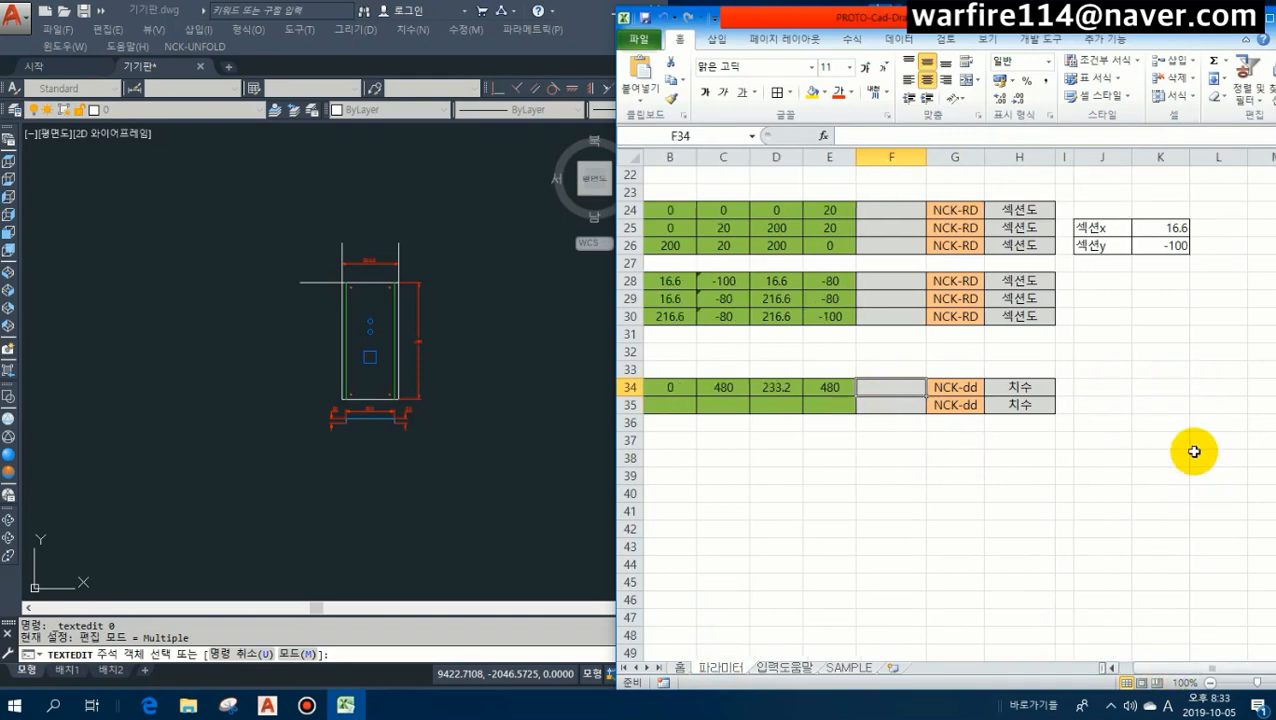
left_click(1096, 387)
left_click(1198, 386)
left_click(1100, 386)
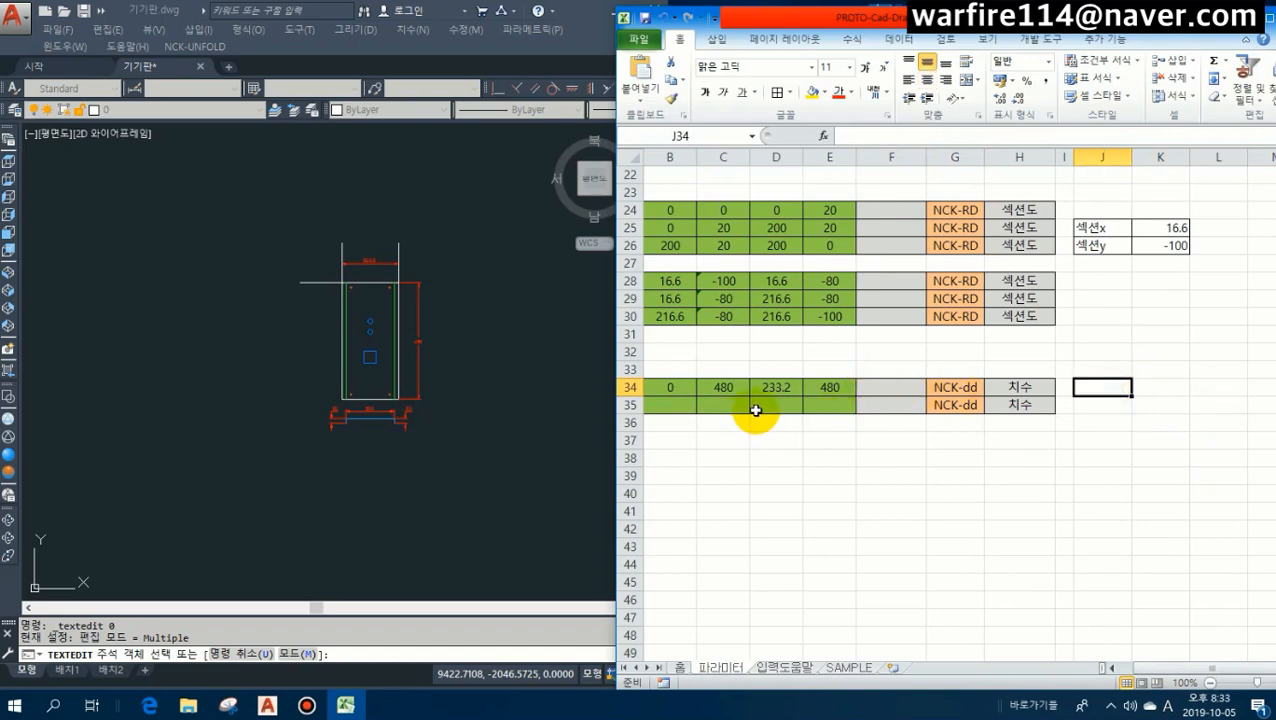
type("=")
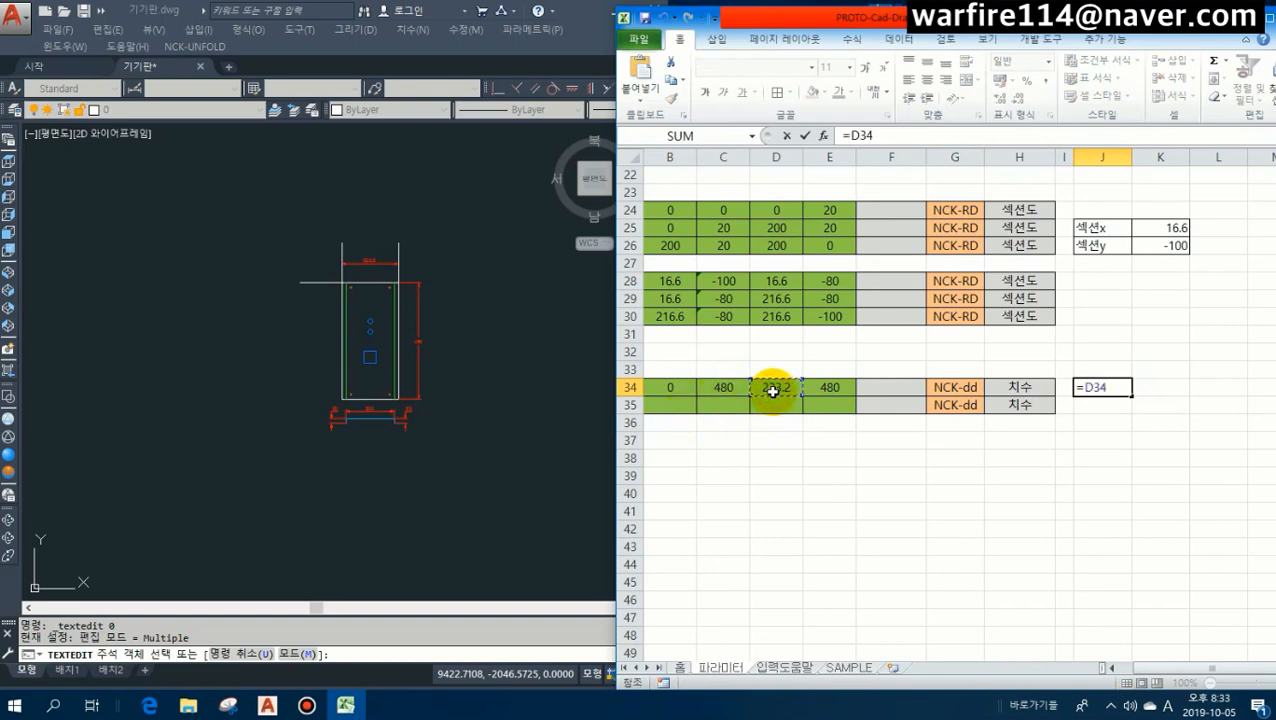
type("/2")
key("Return")
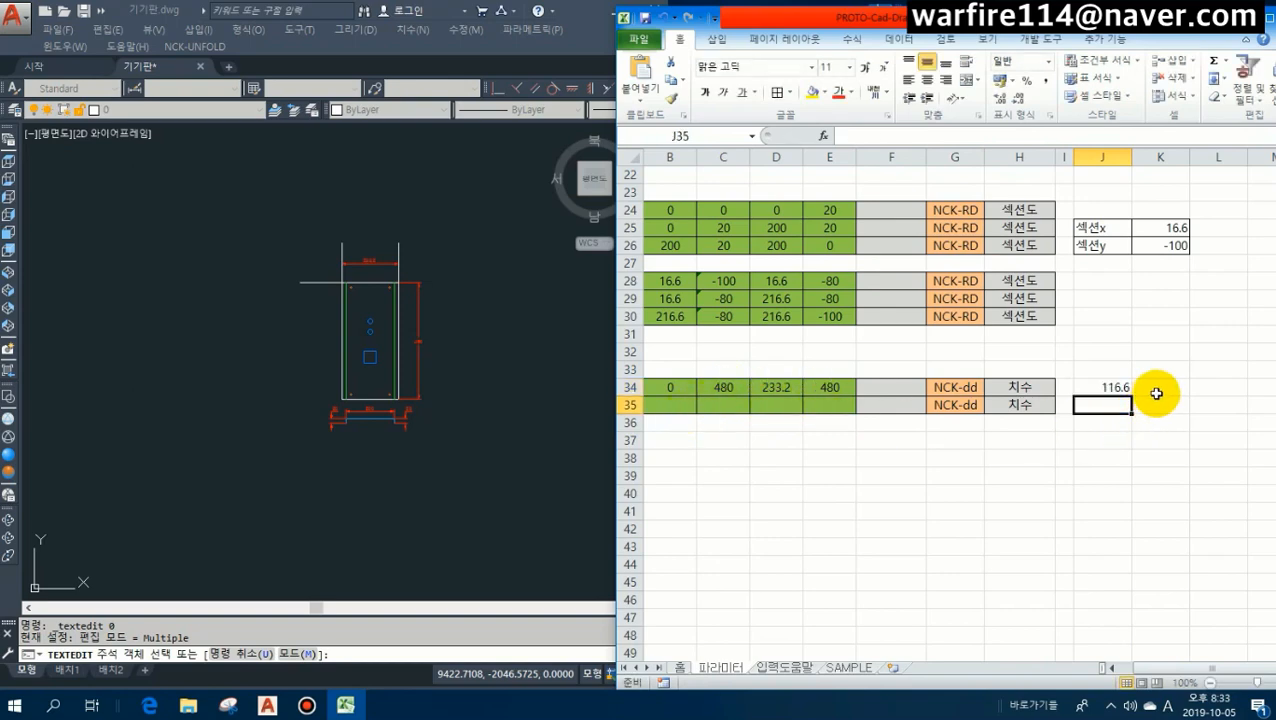
Calculate the insertion Y in K34 as =E34+40 and set the text height in L34 to 5.
left_click(1155, 389)
type("=")
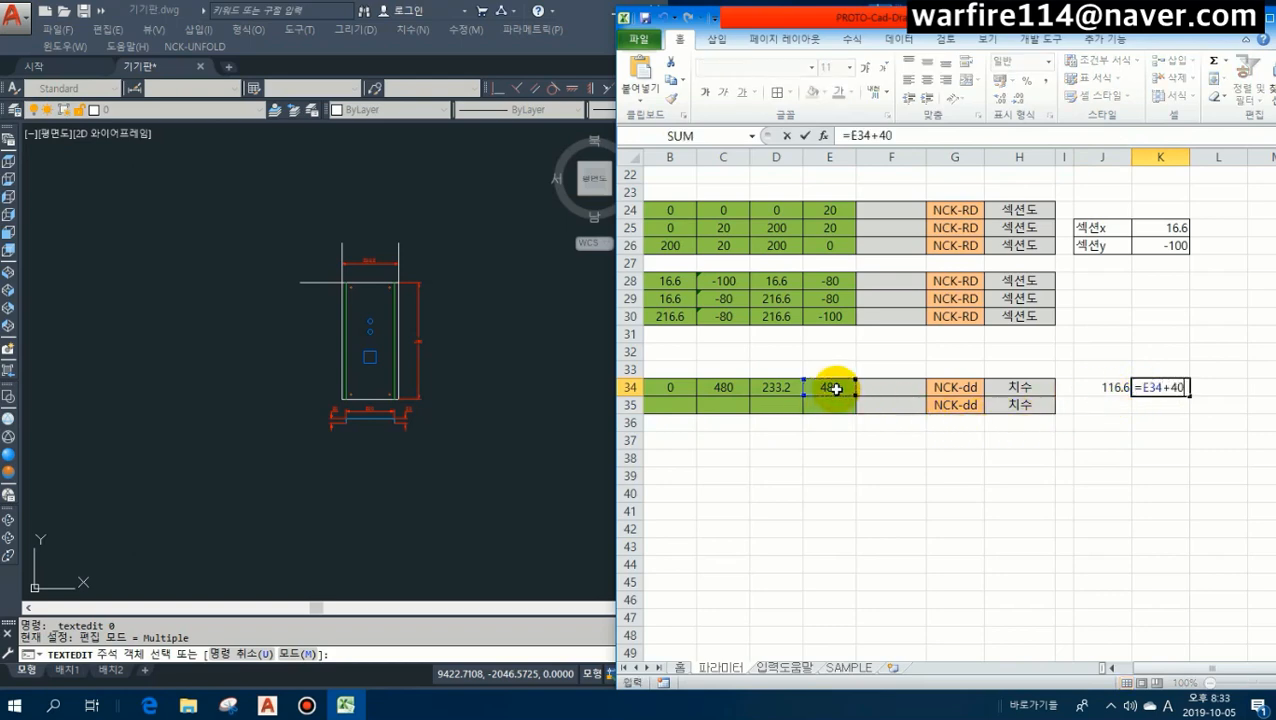
type("+40")
key("Return")
key("Up")
key("Right")
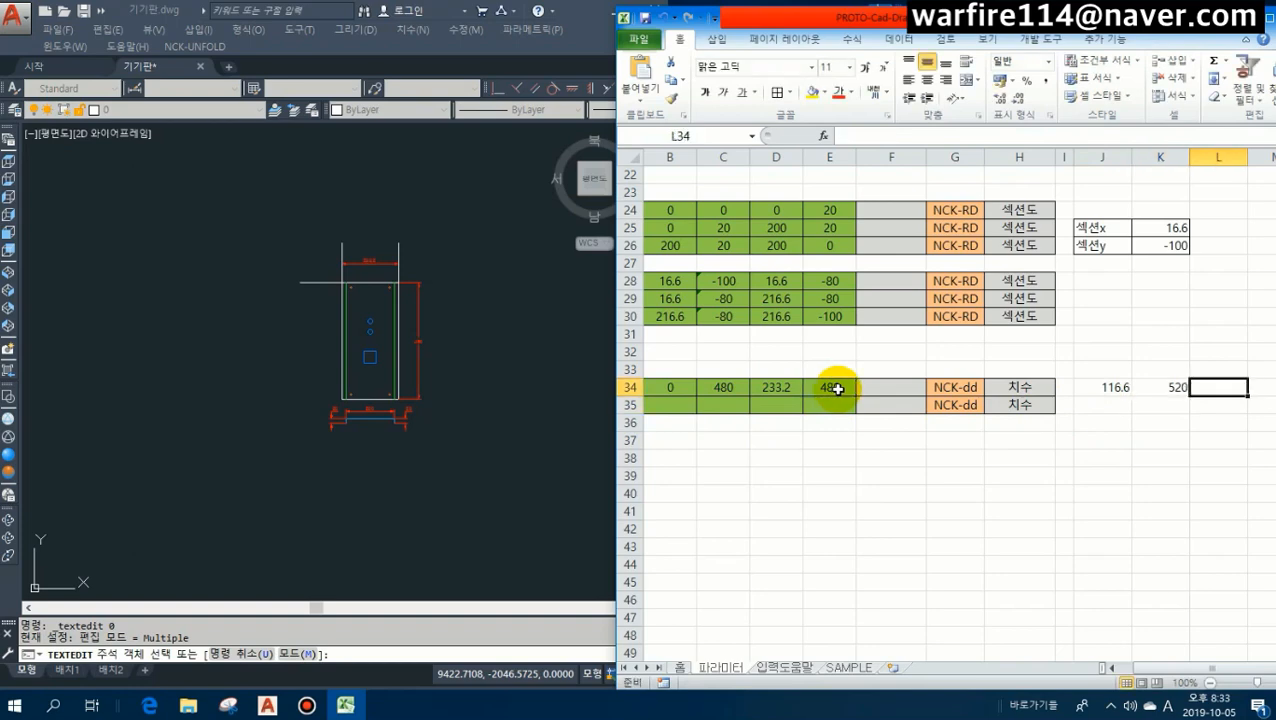
type("5")
key("Return")
Join the insertion point and text height in F34 with the formula =J34&","&K34&","&L34.
left_click(885, 388)
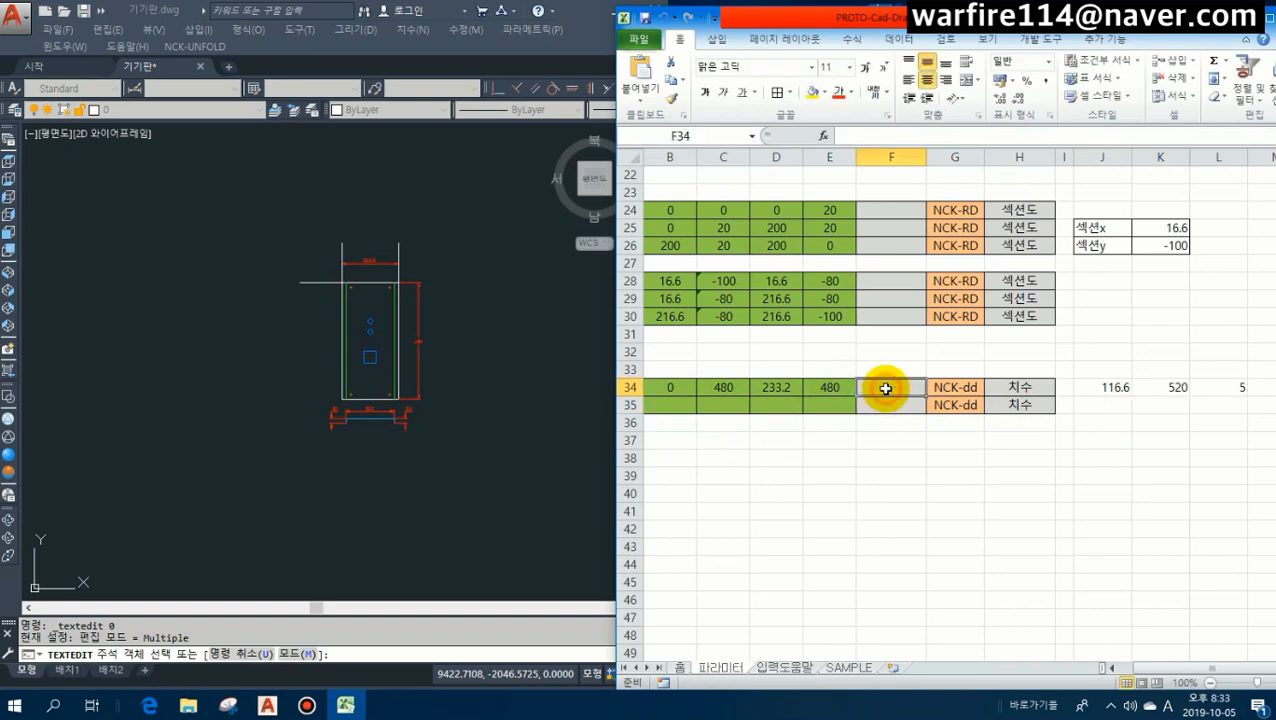
type("=J34&\"")
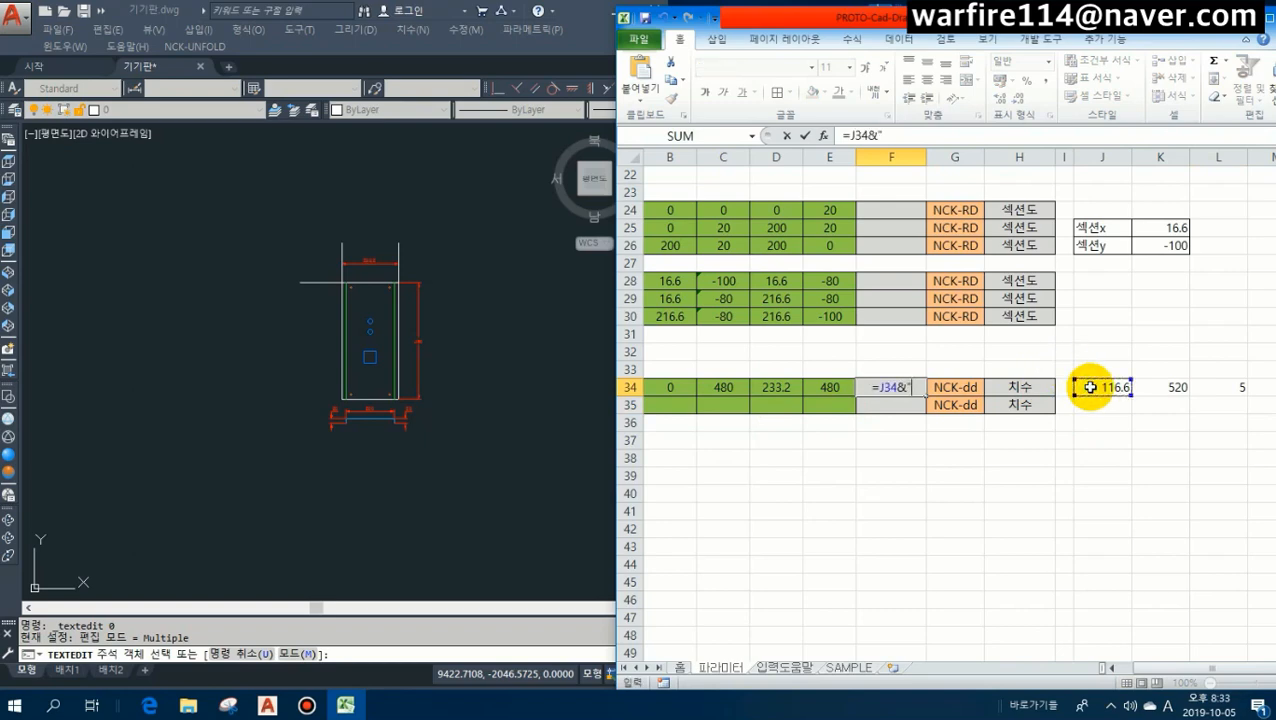
type(",\"&")
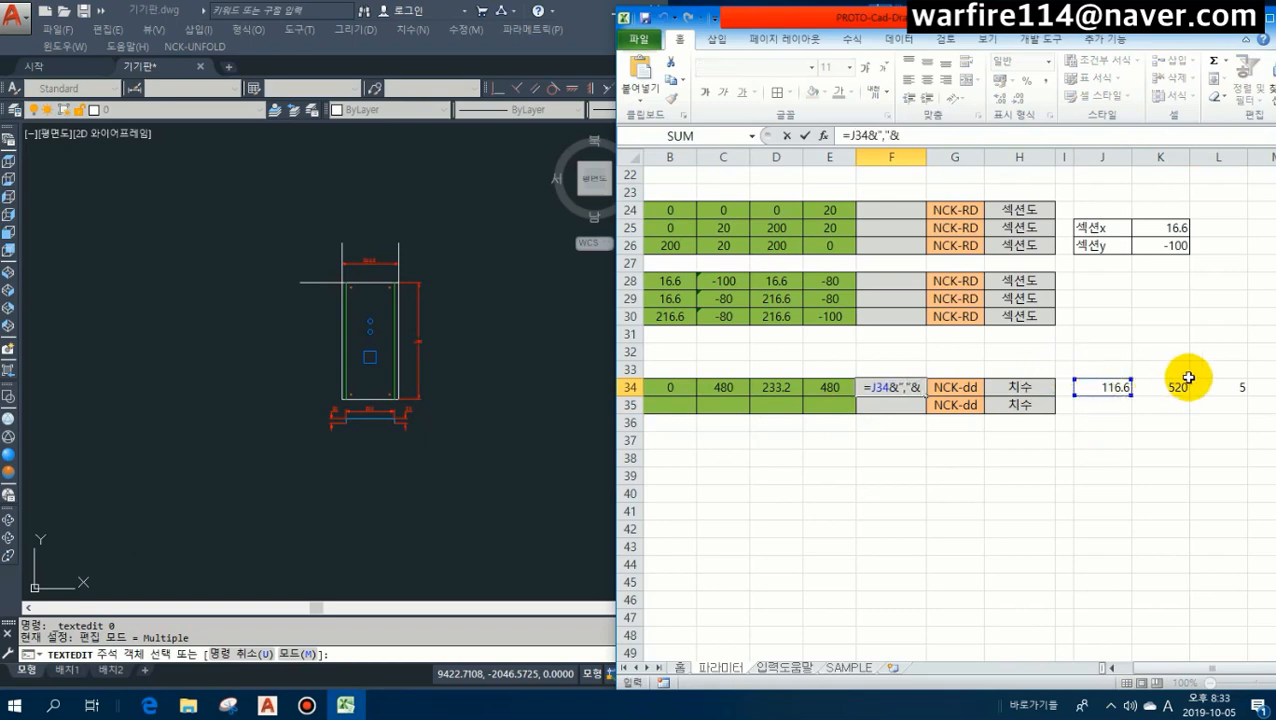
left_click(1180, 388)
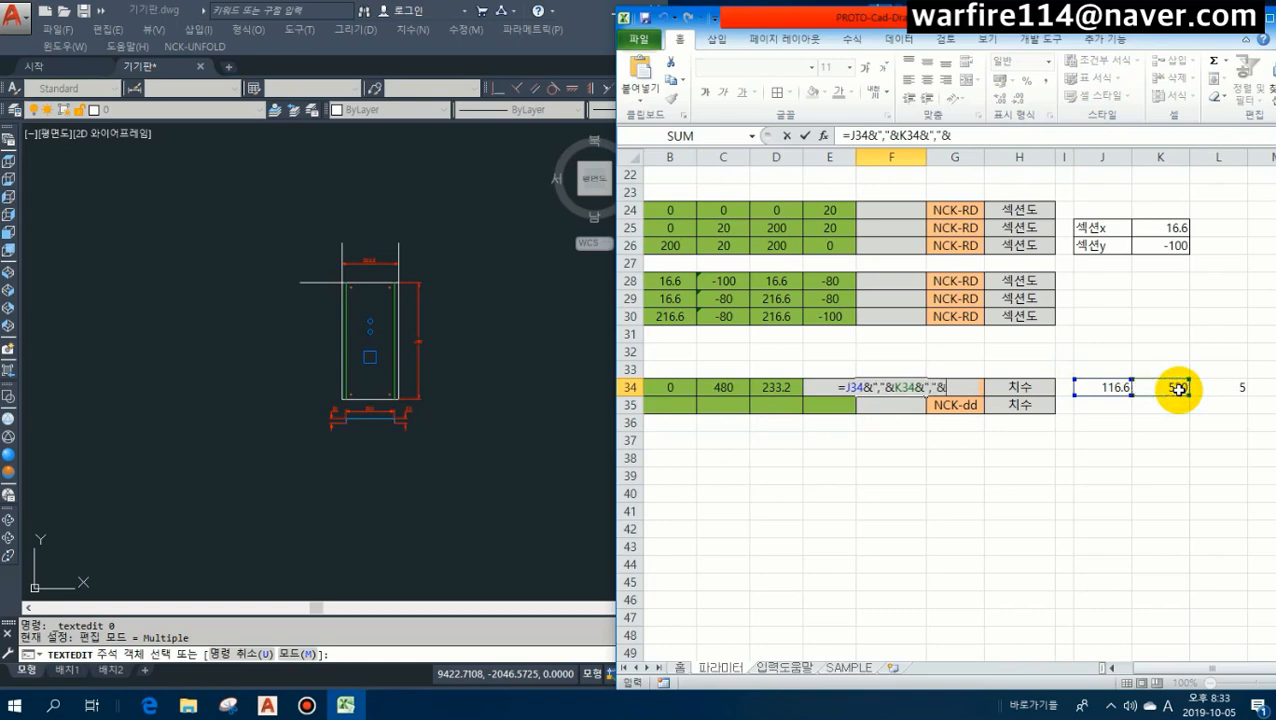
left_click(1232, 390)
key("Return")
Set B35, the first X of the second DIM row, with the formula =C34.
type("3")
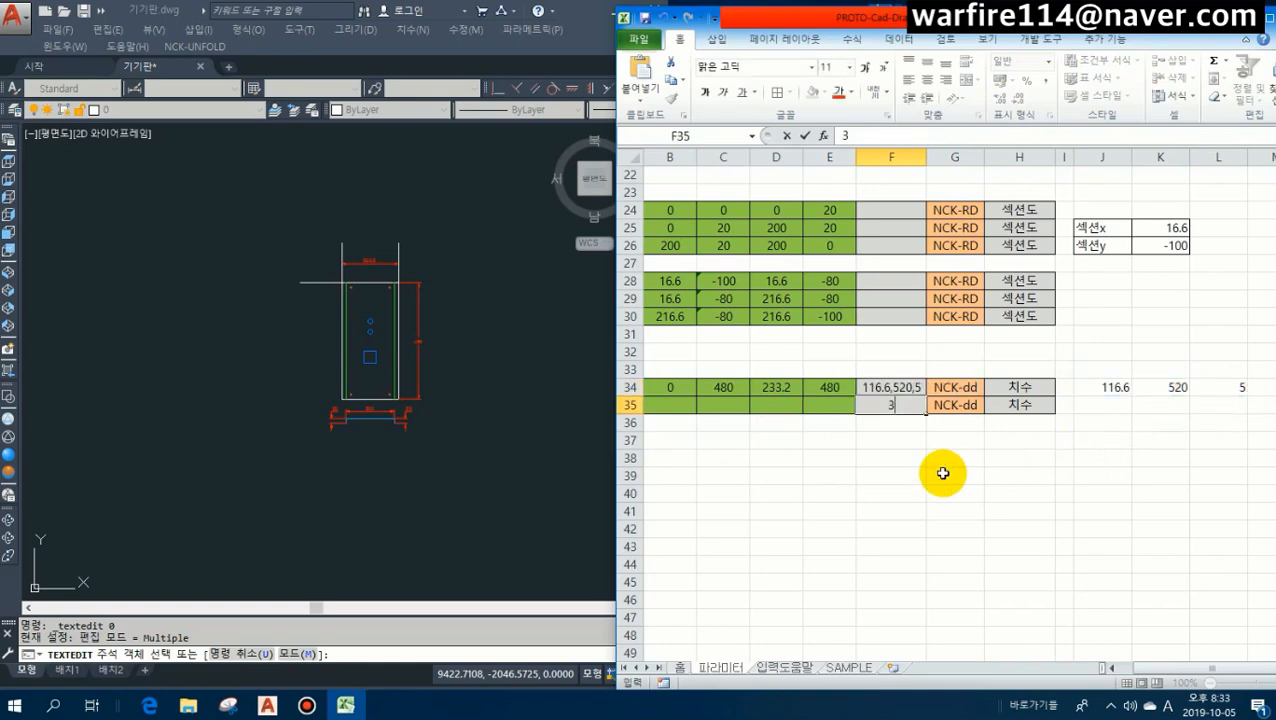
key("Escape")
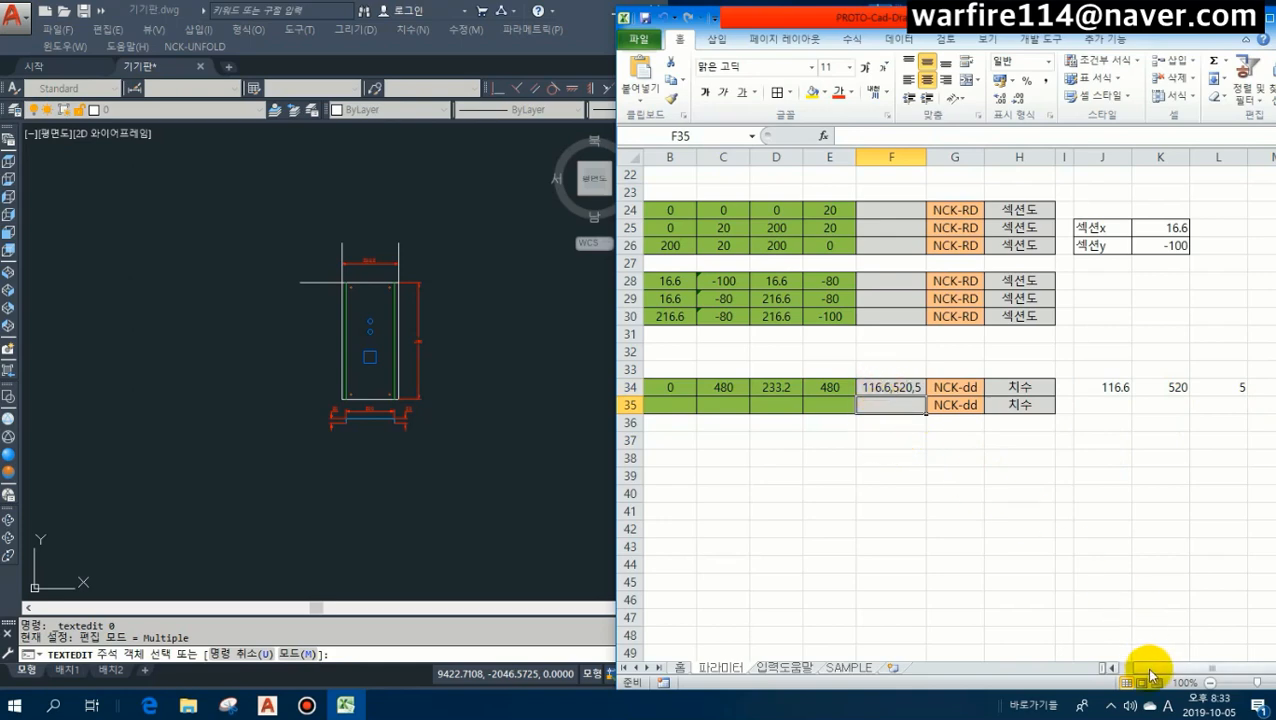
left_click(1107, 667)
left_click(451, 411)
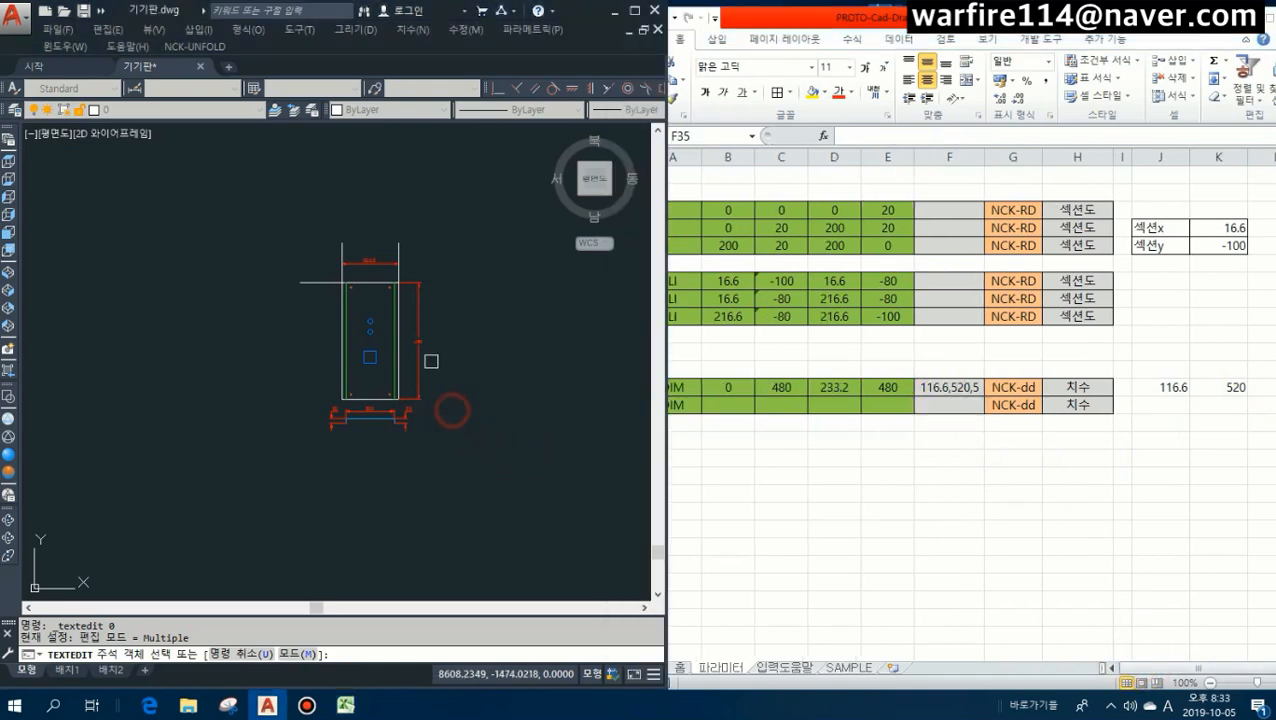
left_click(722, 446)
left_click(729, 405)
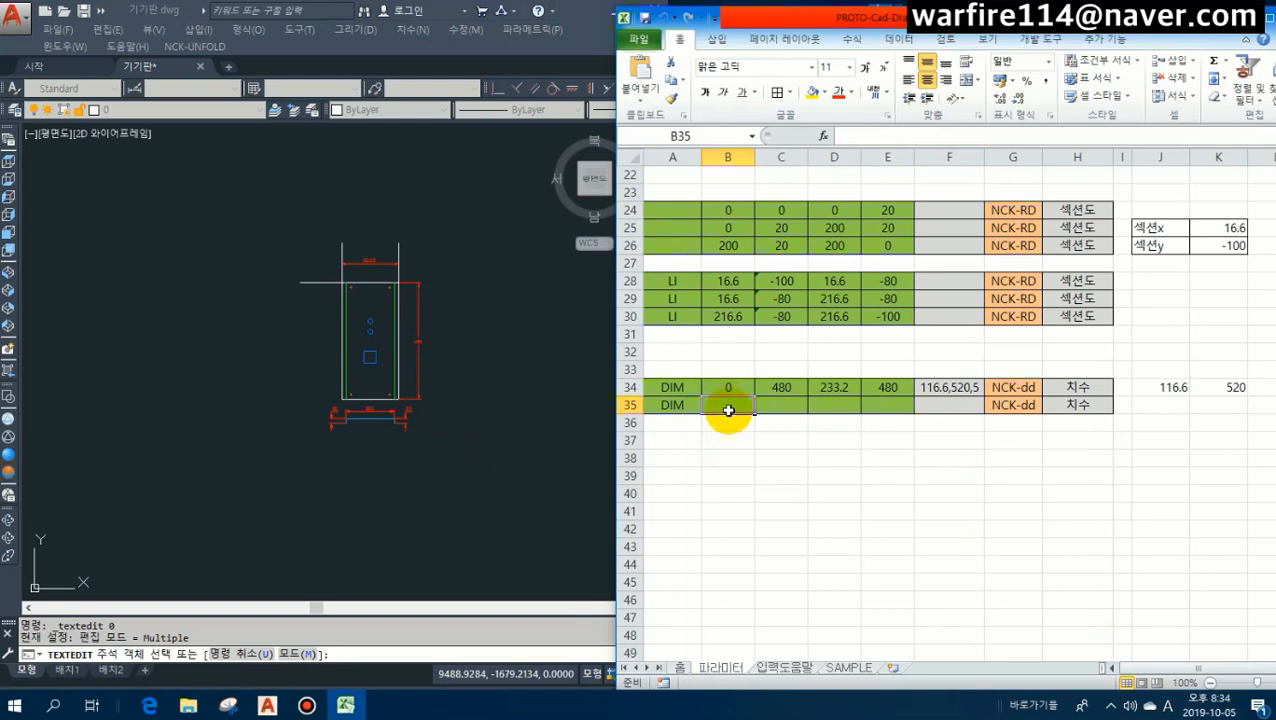
type("=")
left_click(779, 392)
key("Return")
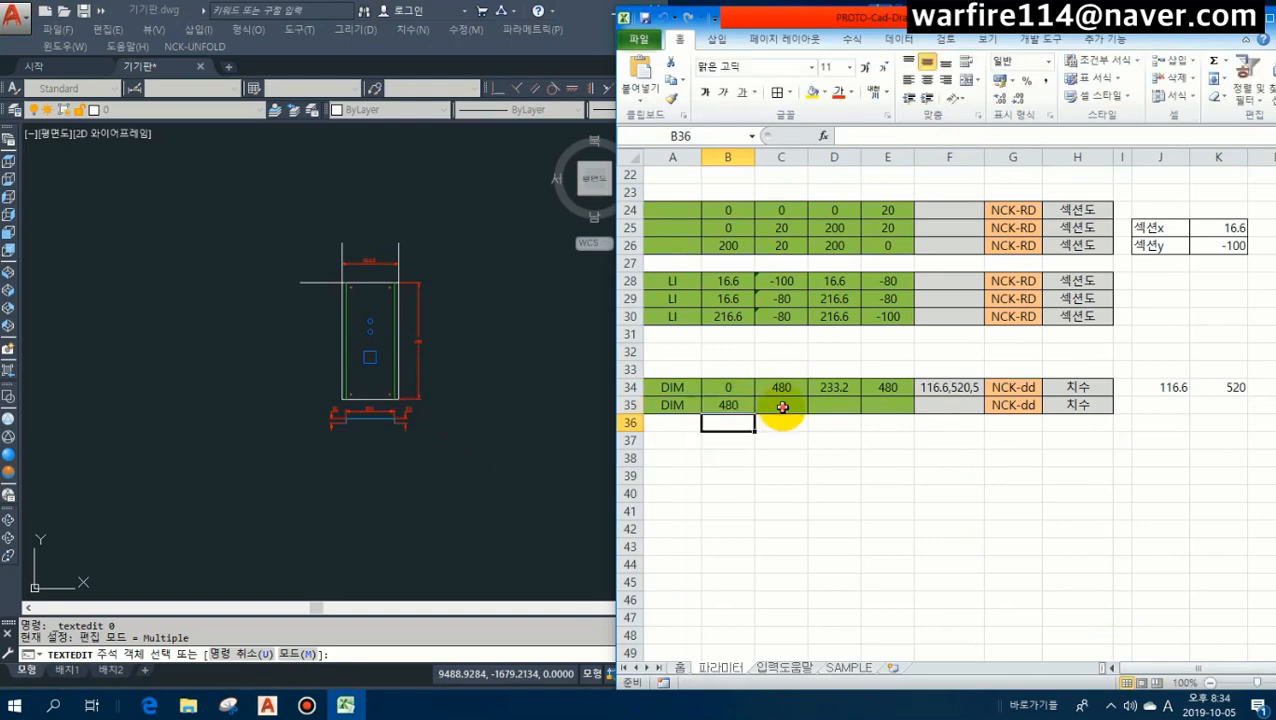
Enter 0 in both C35 and E35 of the second DIM row.
left_click(782, 407)
type("0")
left_click(877, 405)
type("0")
left_click(827, 441)
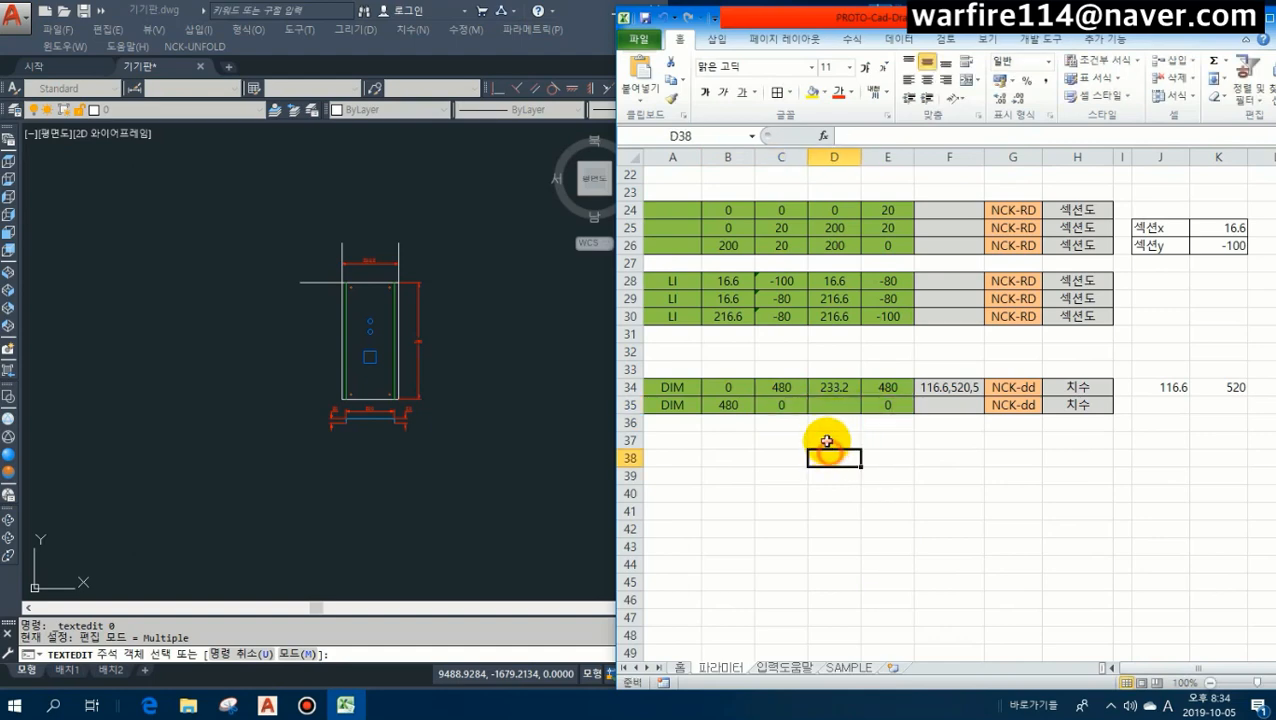
Set the second point's Y in E35 with the formula =D.
left_click(827, 410)
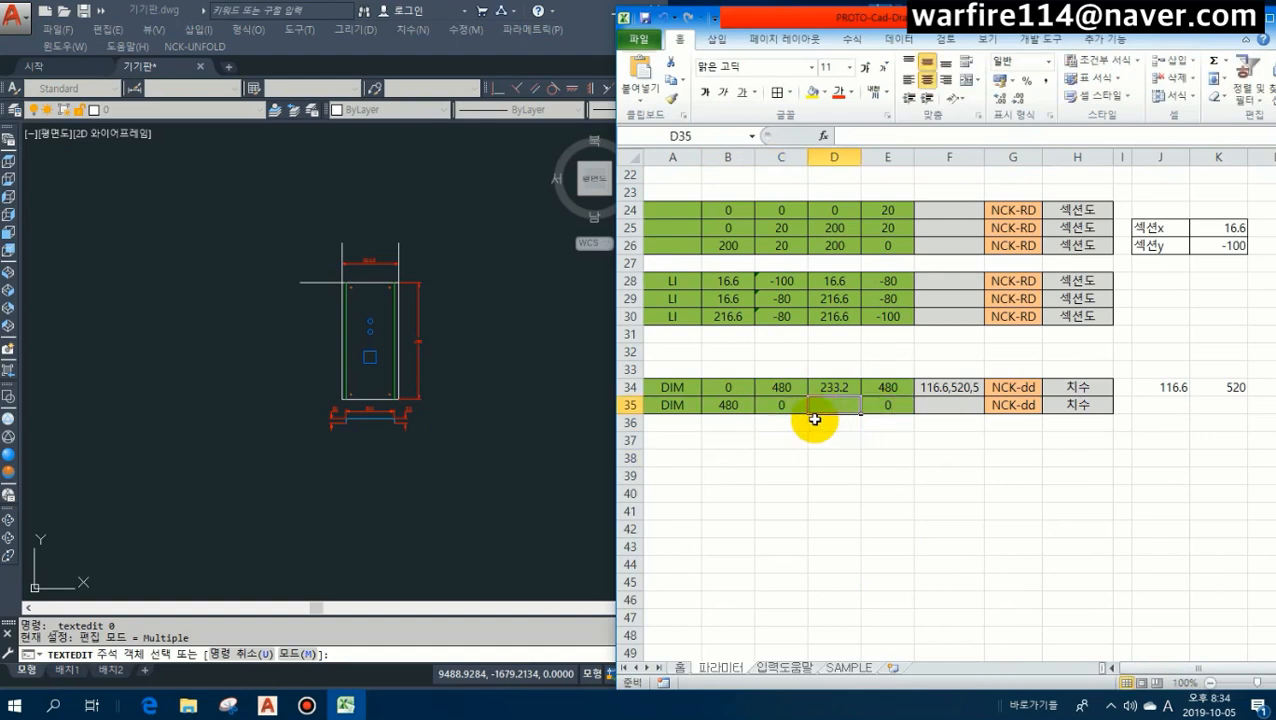
left_click(884, 406)
type("=D")
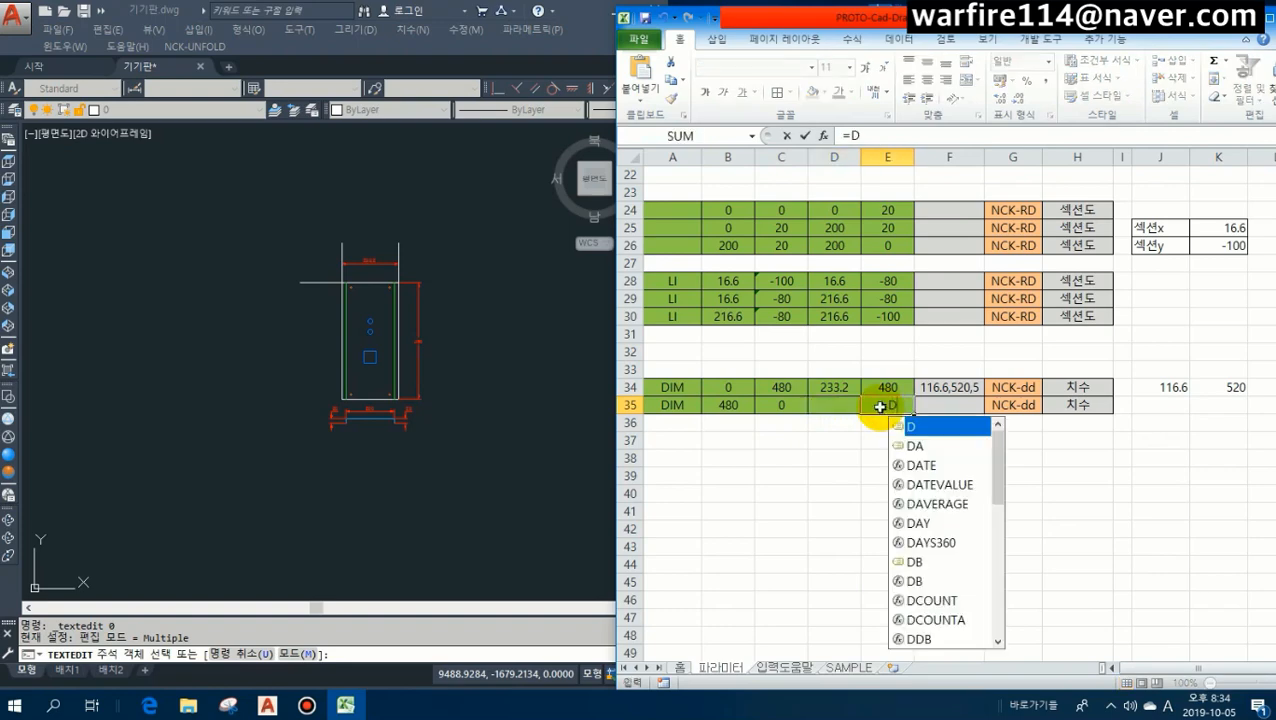
key("Return")
key("Up")
Link the second point's X in D35 to the first with =B35, and check the row's point formulas.
key("Left")
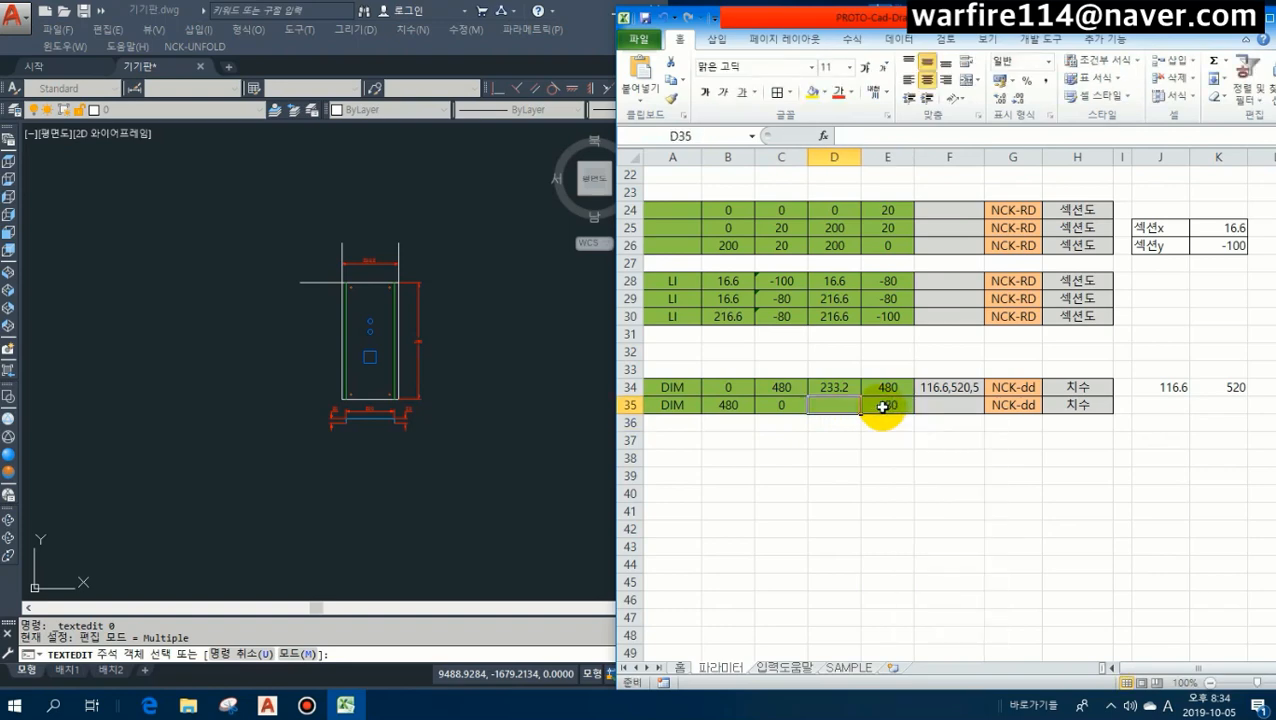
type("=")
left_click(720, 405)
key("Return")
left_click(833, 458)
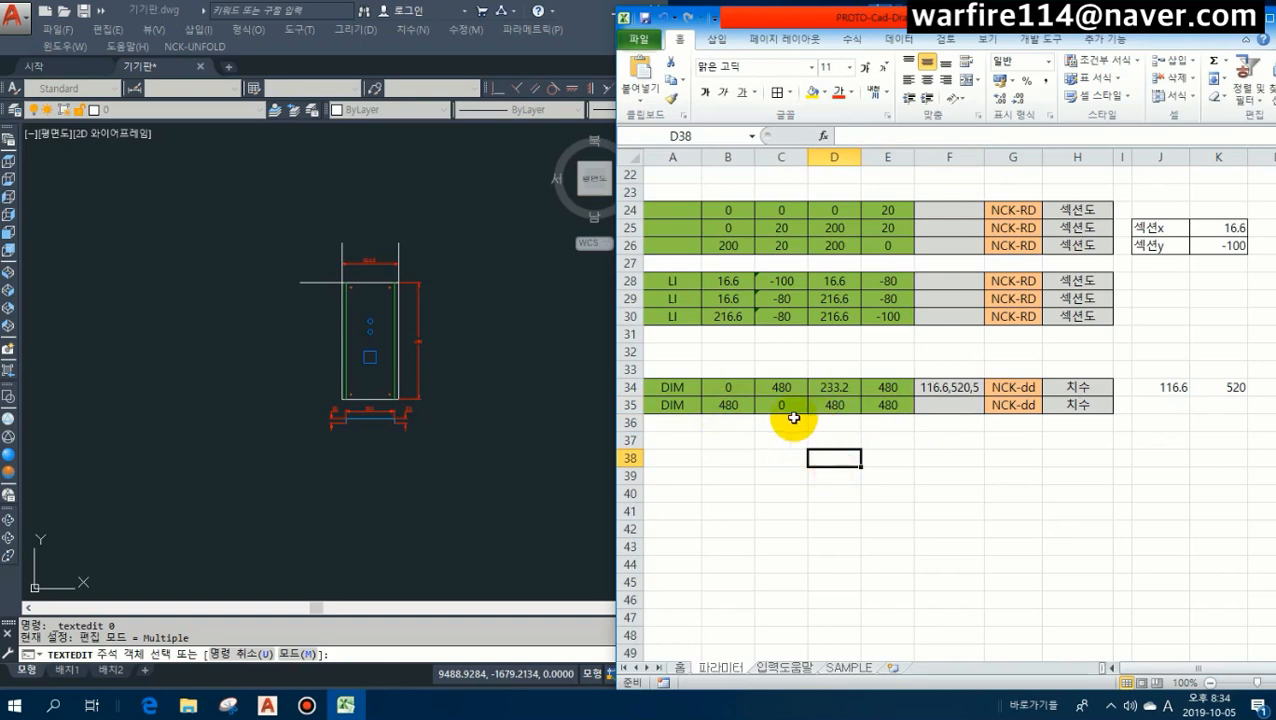
left_click(726, 406)
left_click(819, 405)
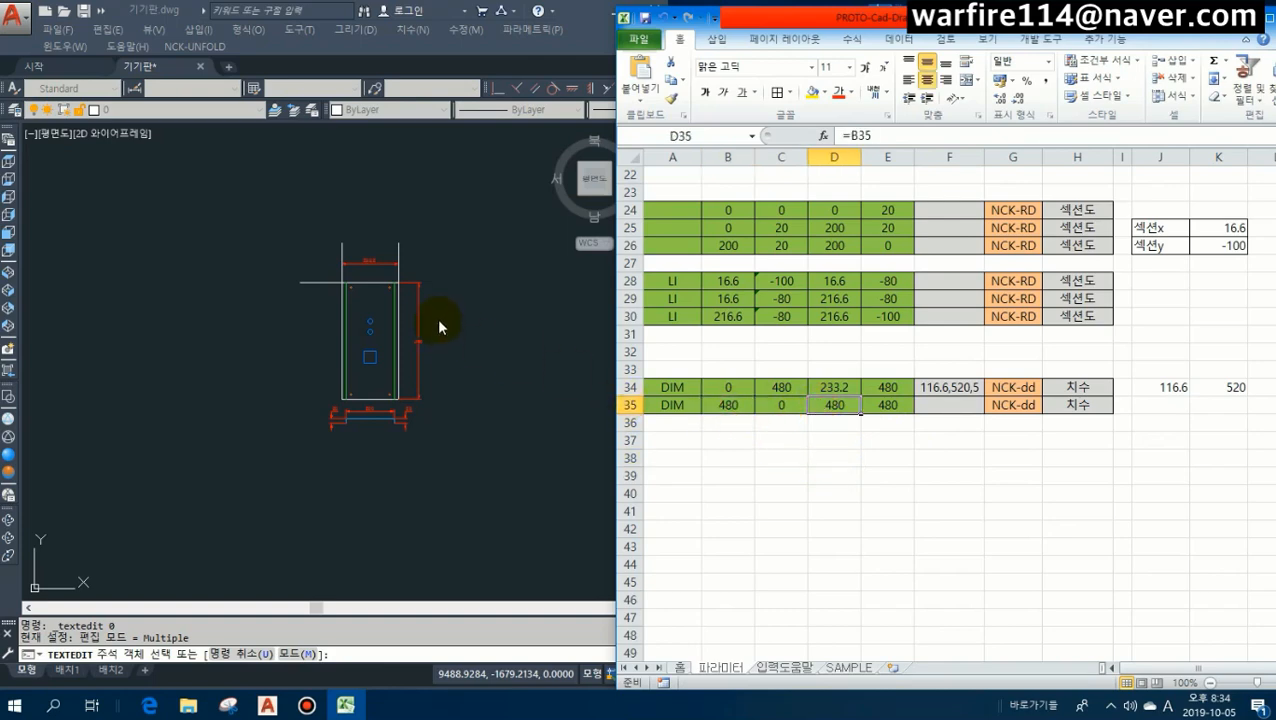
left_click(885, 405)
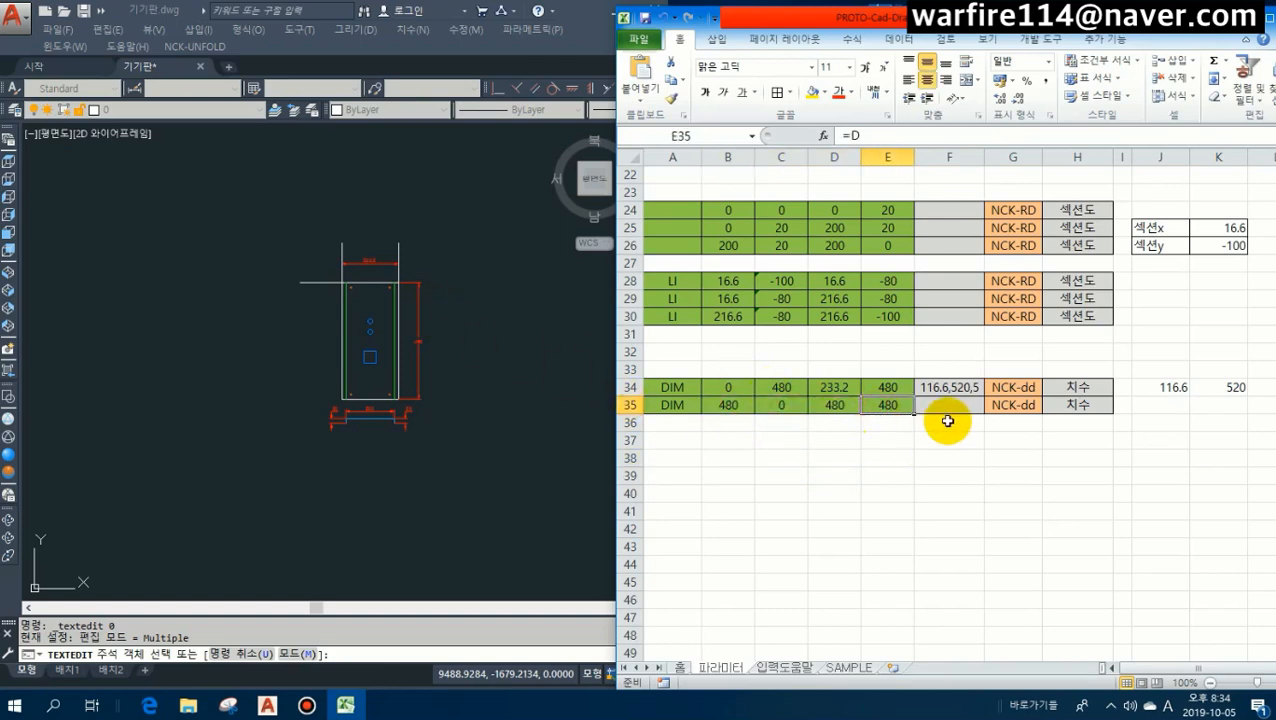
Set the second dimension's text height in L35 to 5.
left_click(948, 405)
left_click_drag(1164, 668, 1196, 671)
left_click(1219, 405)
type("5")
left_click(1155, 438)
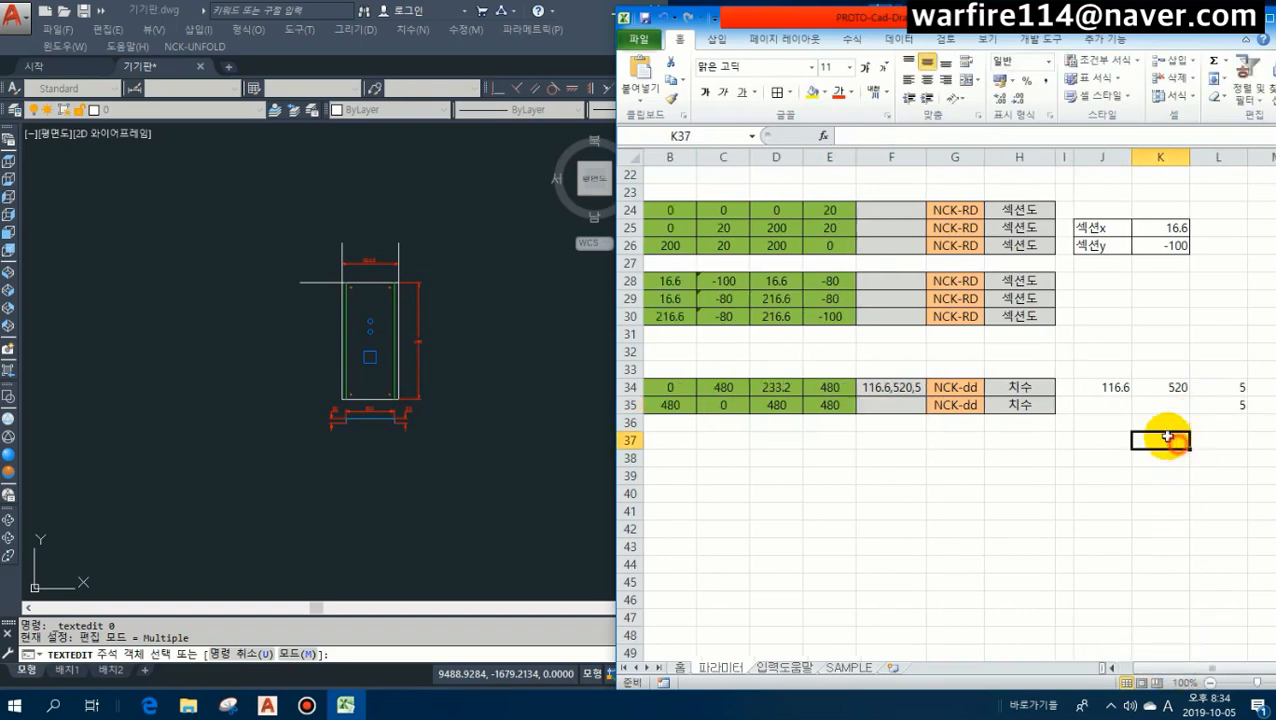
left_click(1114, 406)
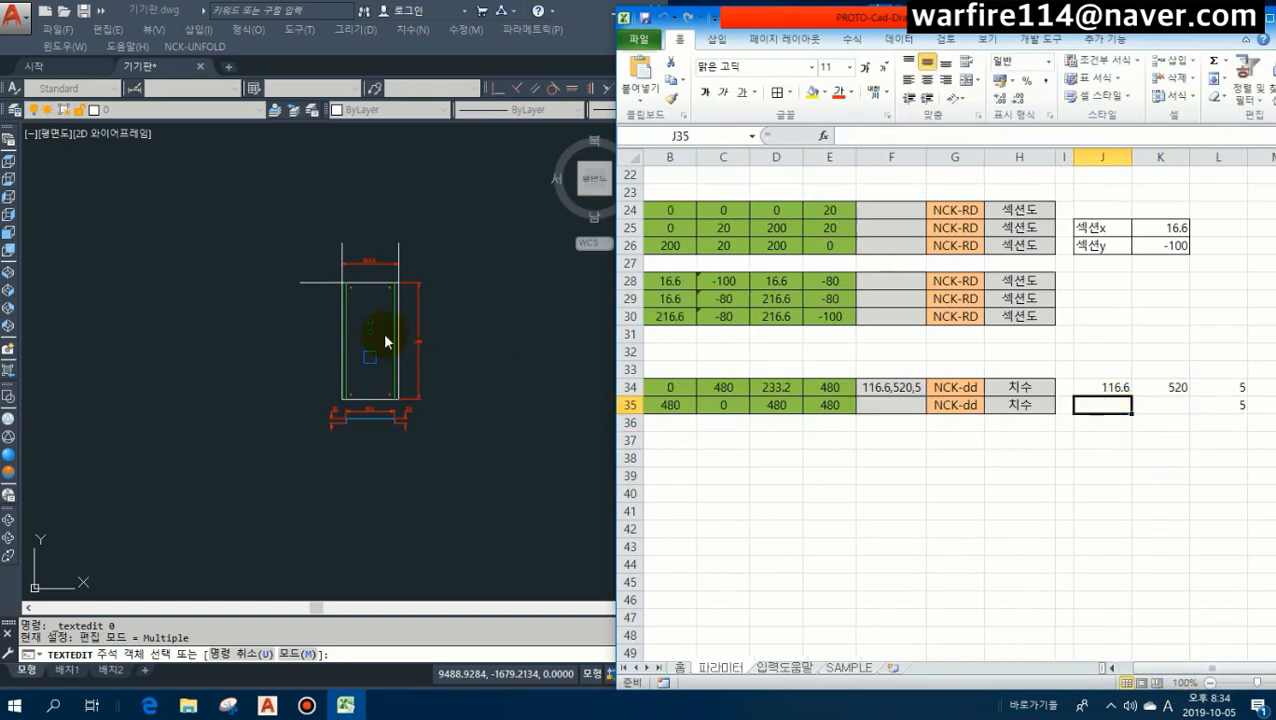
type("=")
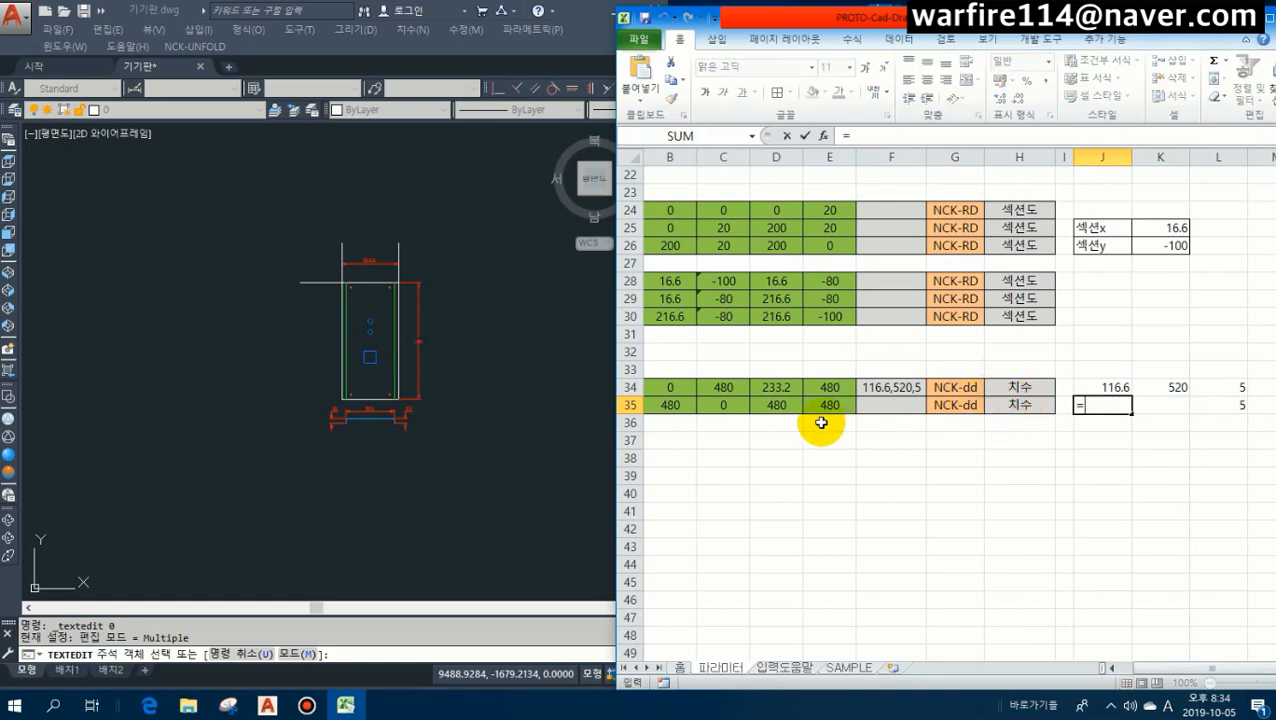
key("Escape")
Replace the content of B35 with the formula =H+W+H-(4*K) copied from D34.
left_click(699, 408)
key("Left")
key("Left")
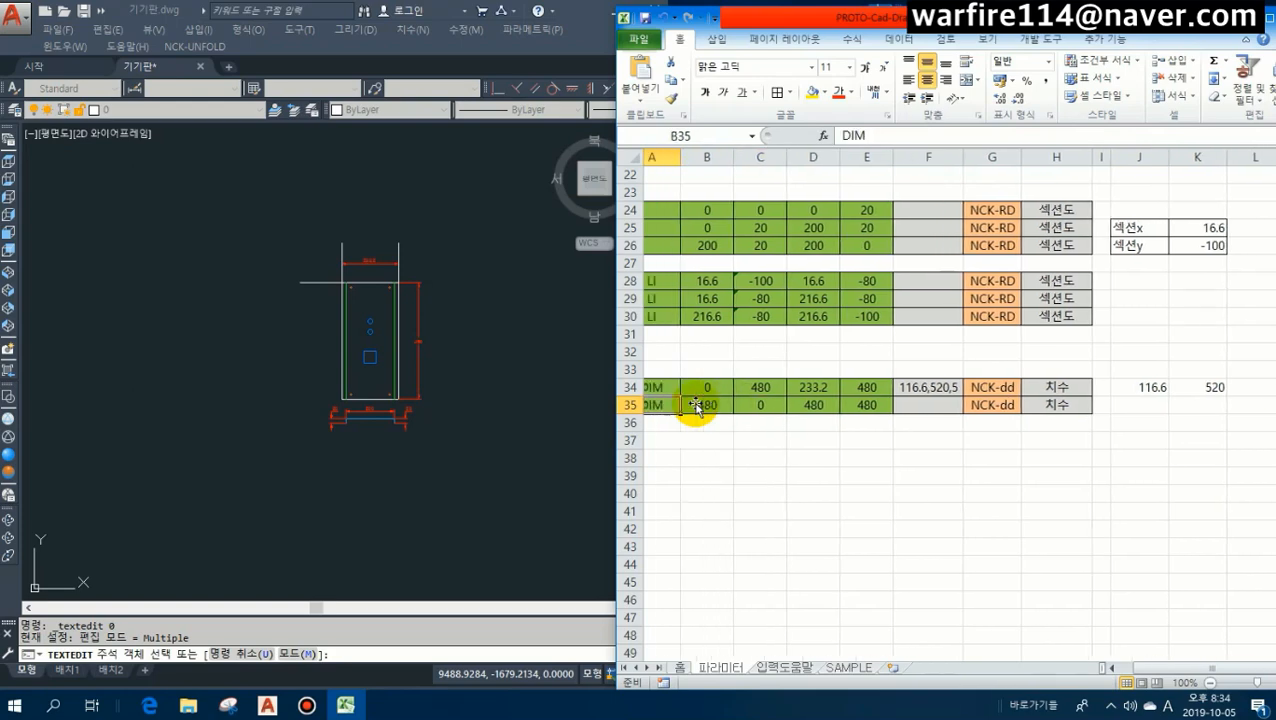
key("Right")
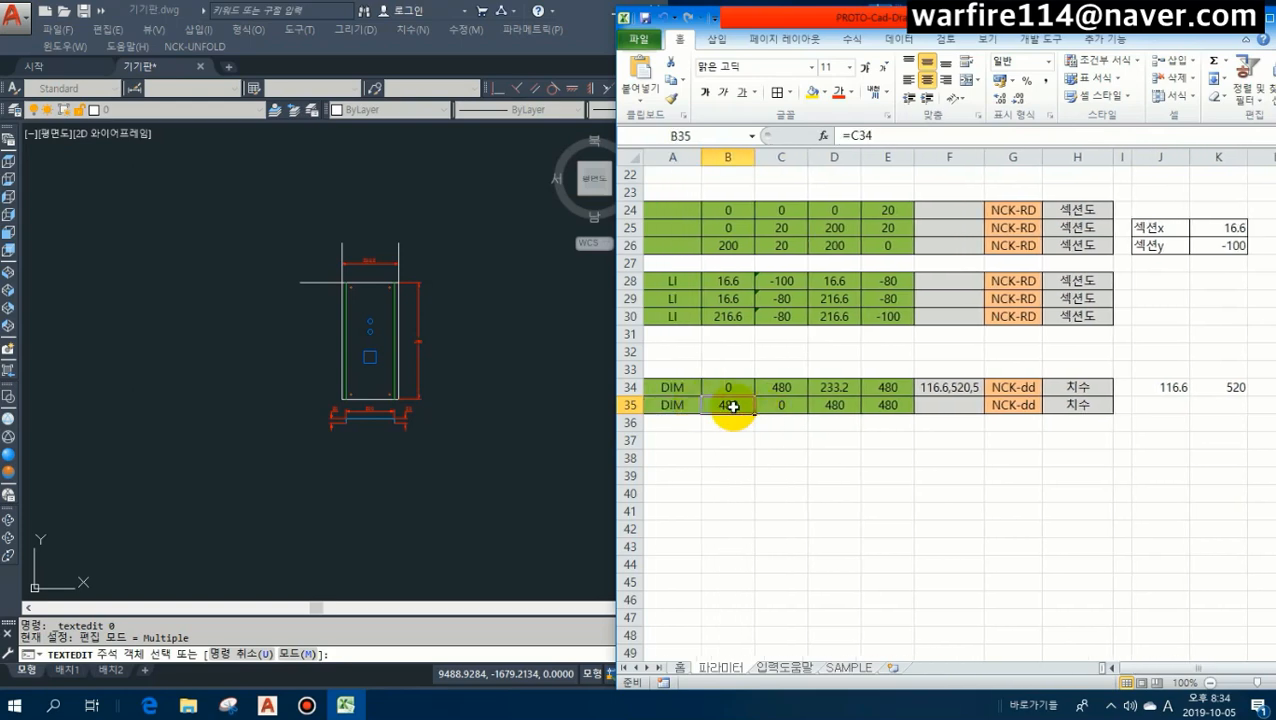
key("Delete")
left_click(833, 395)
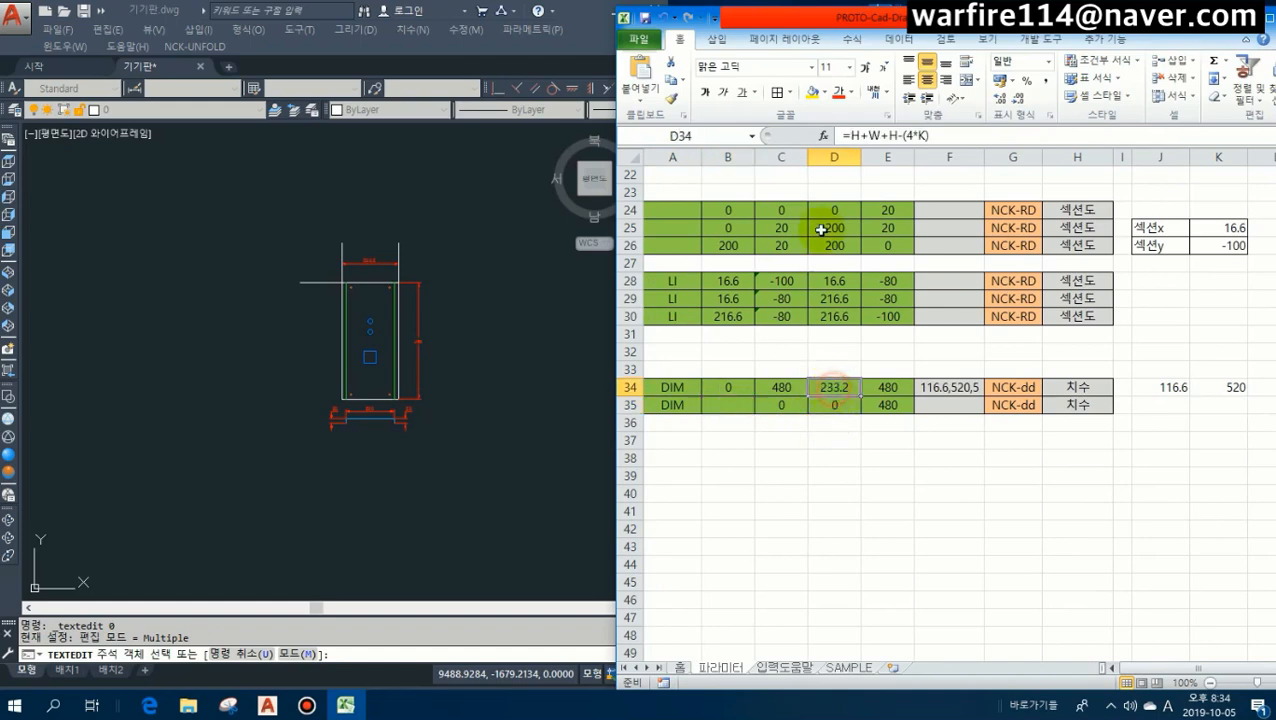
left_click_drag(840, 135, 982, 136)
key("ctrl+c")
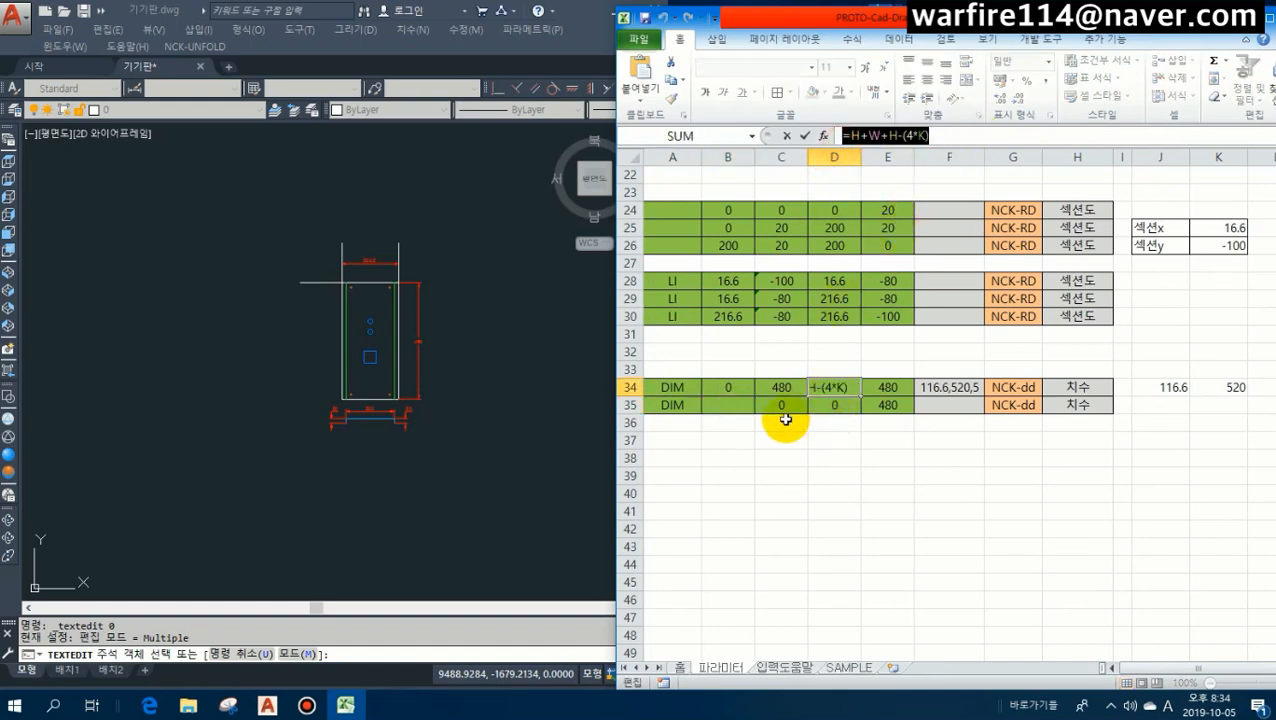
key("Escape")
double_click(735, 405)
key("ctrl+v")
key("Return")
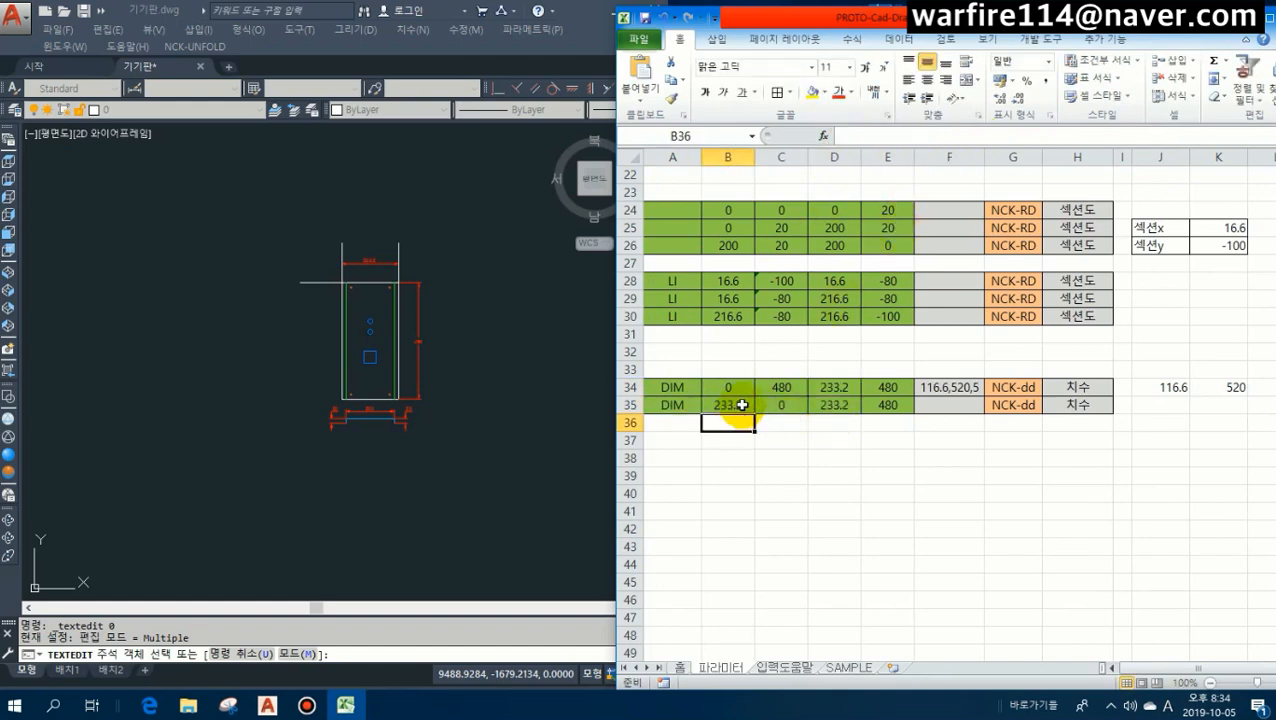
Calculate the second dimension's insertion X in J35 as =B35+50.
left_click(1167, 404)
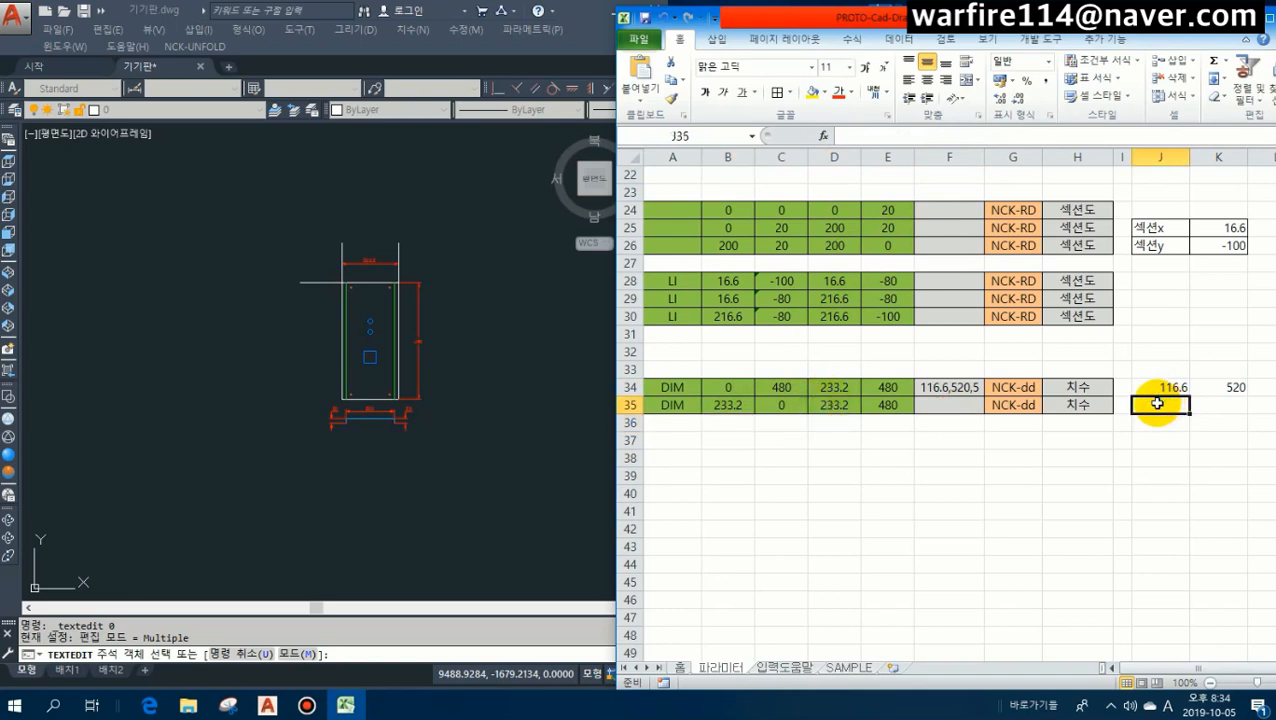
type("=")
left_click(735, 405)
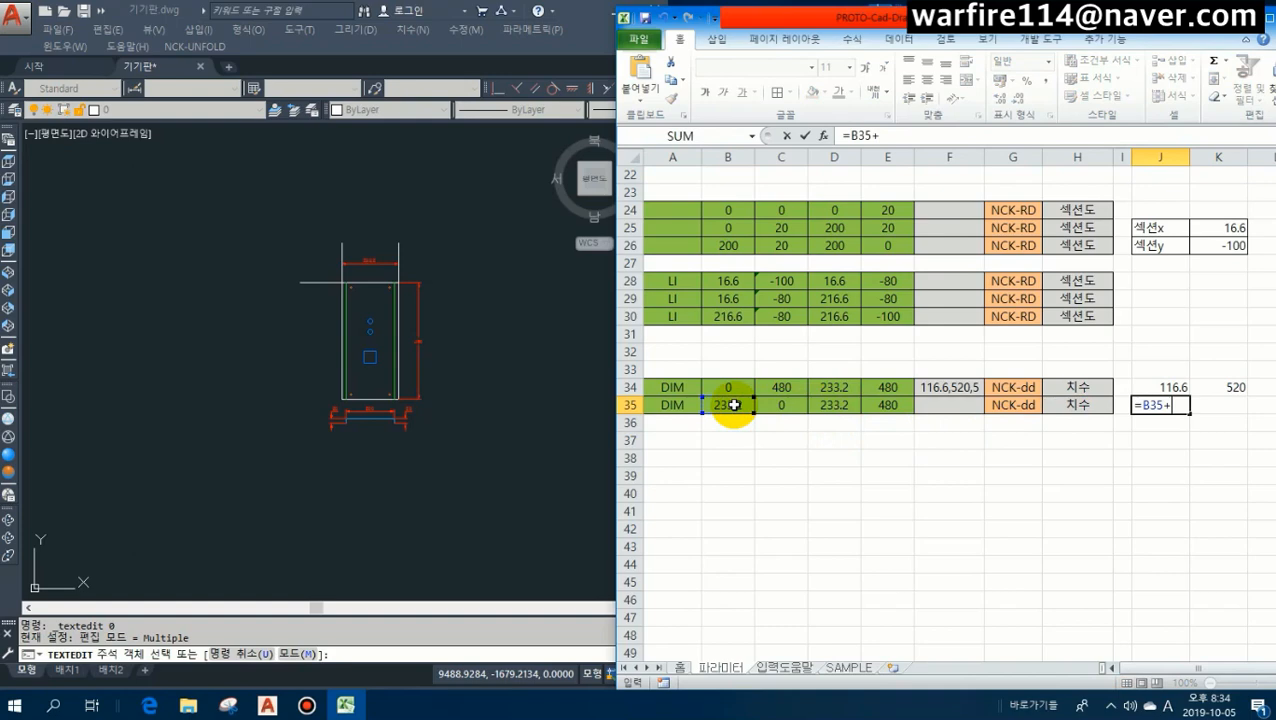
type("+5")
key("Return")
Calculate the second dimension's insertion Y in K35 as =E35/2.
key("Up")
key("Right")
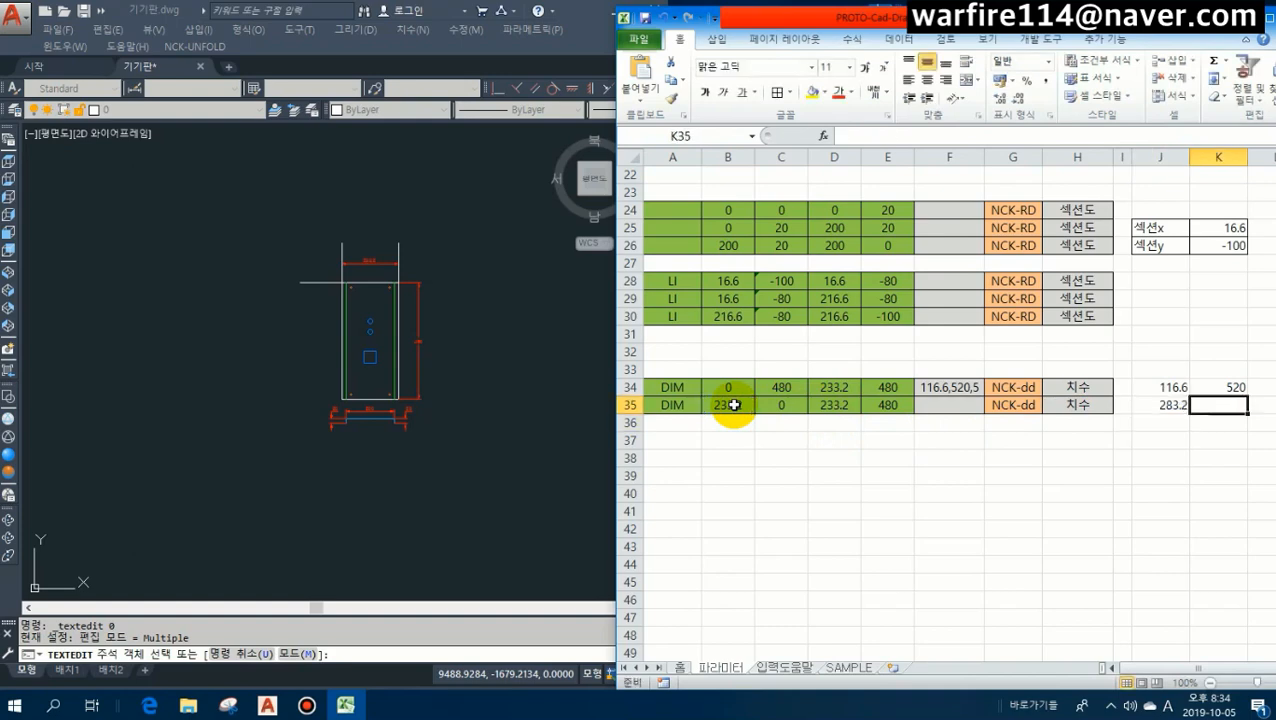
type("=")
left_click(885, 405)
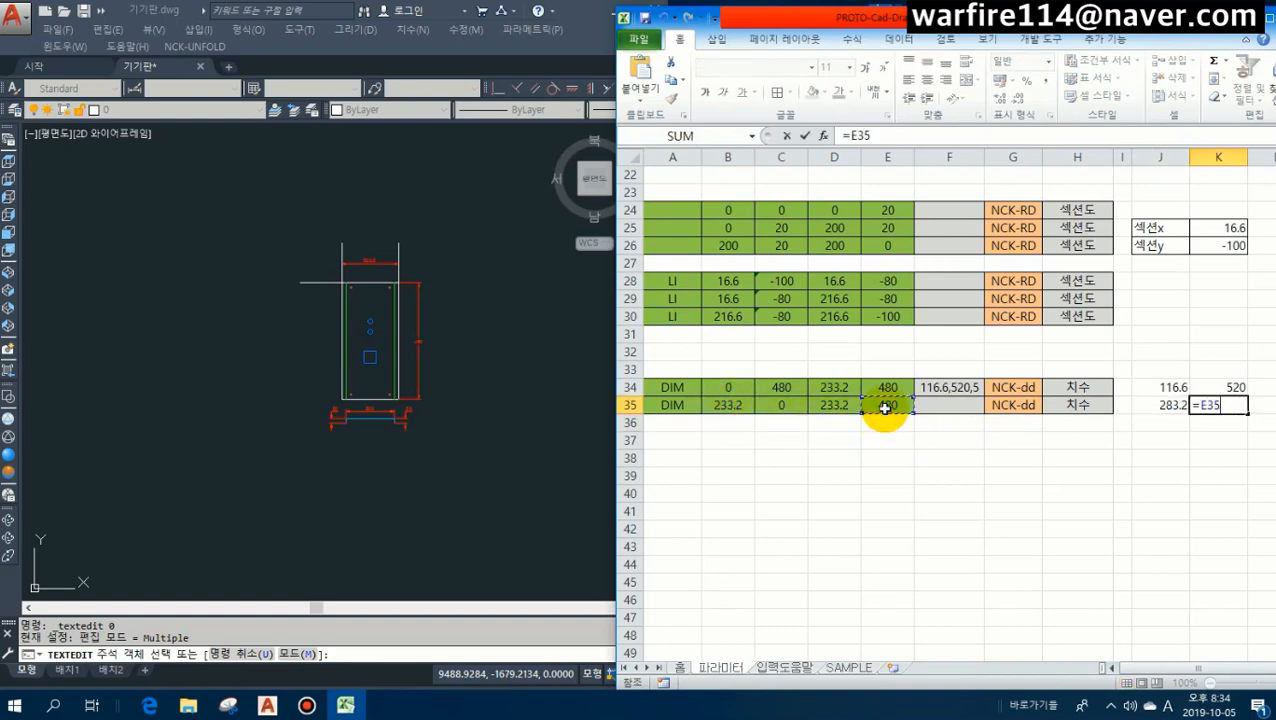
type("/2")
key("Return")
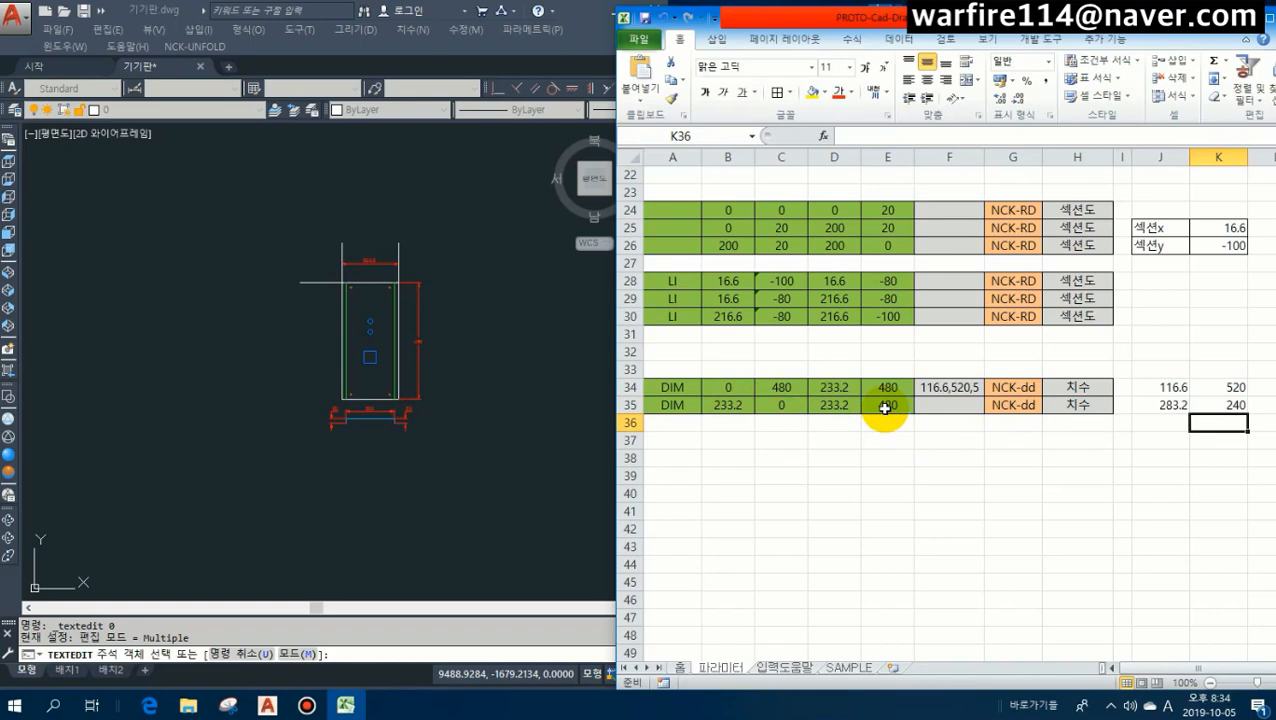
Copy the joining formula from F34 into F35 so it combines J35, K35 and L35.
left_click(1240, 403)
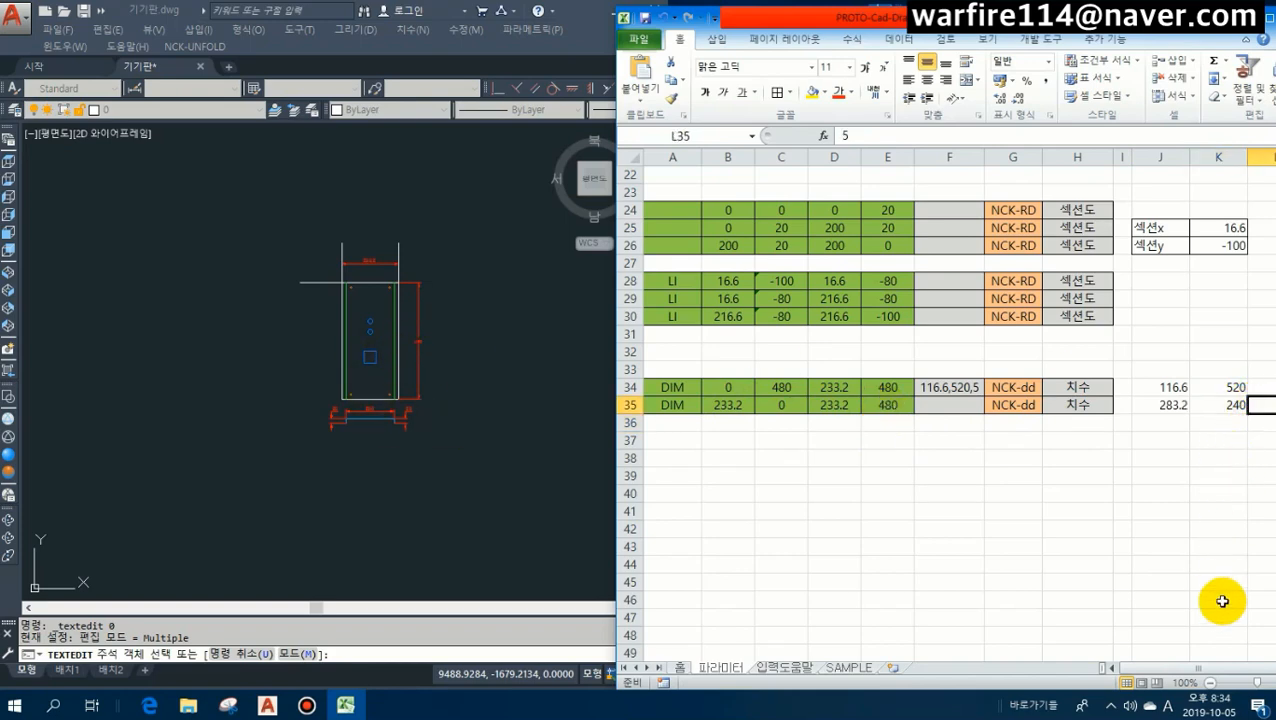
left_click_drag(1208, 667, 1237, 669)
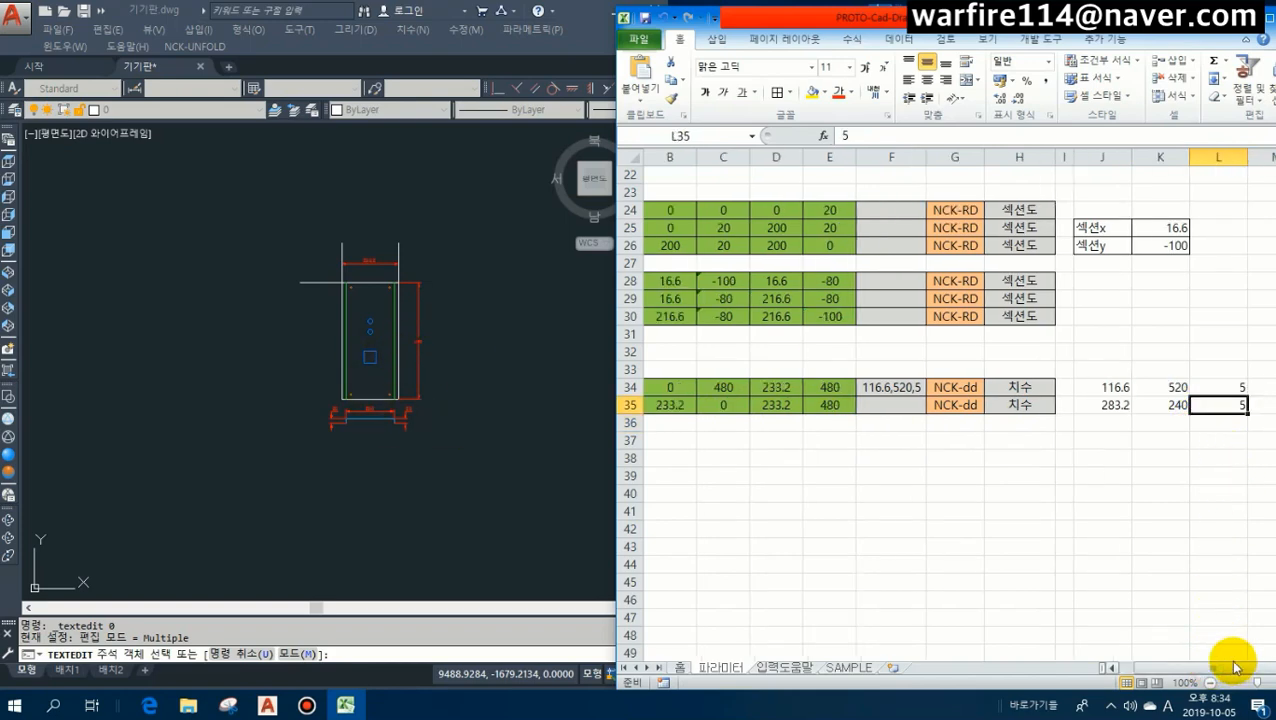
left_click(889, 389)
key("ctrl+c")
left_click(889, 405)
key("ctrl+v")
key("Escape")
left_click(900, 447)
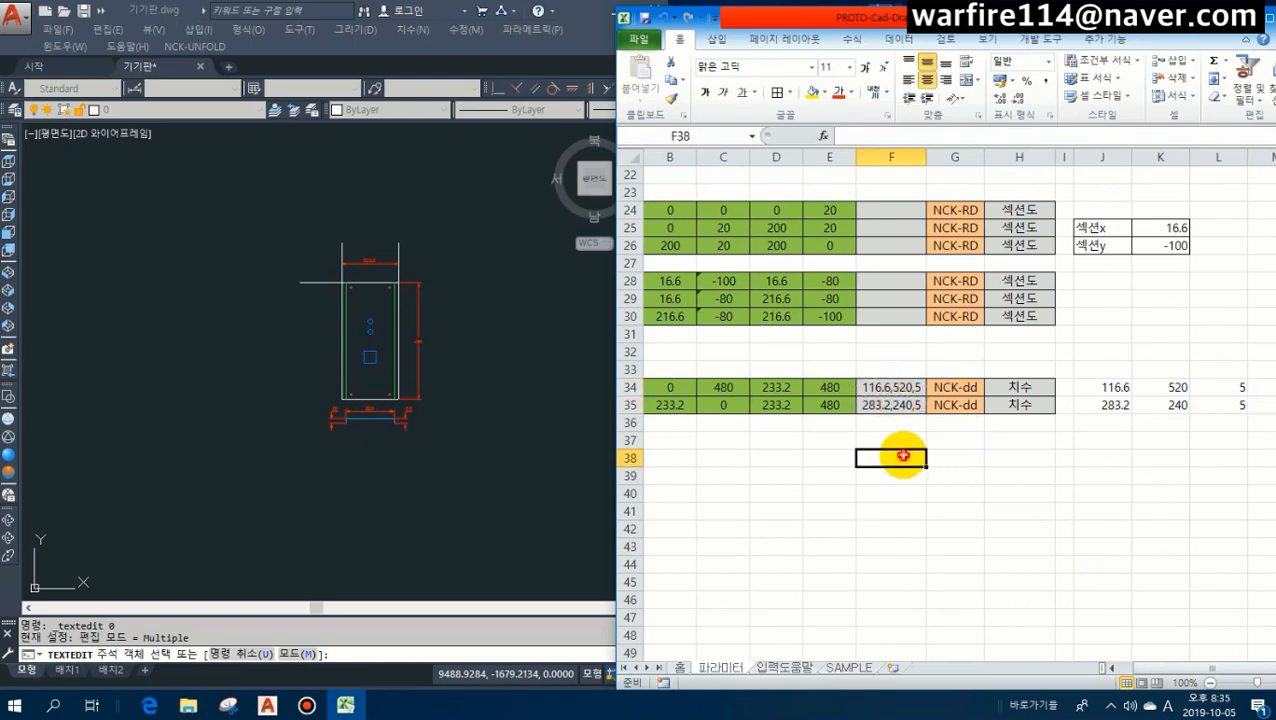
left_click(889, 405)
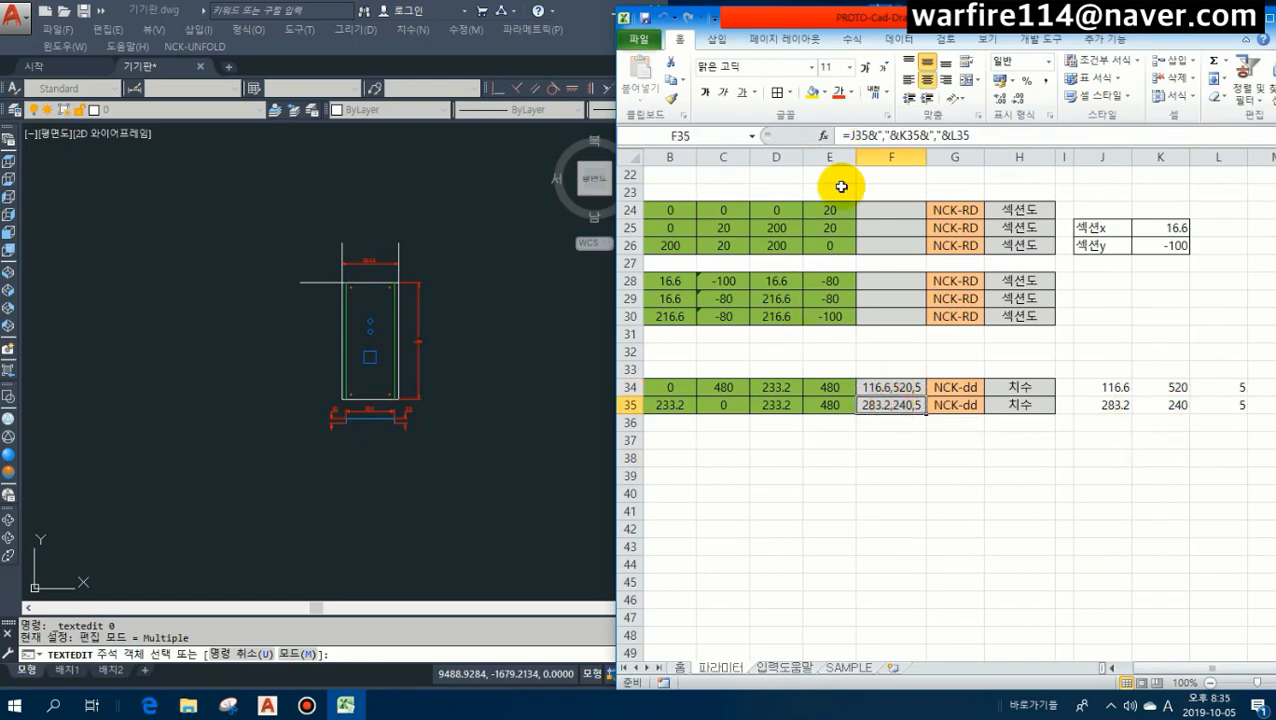
left_click_drag(1159, 666, 1146, 668)
left_click(981, 516)
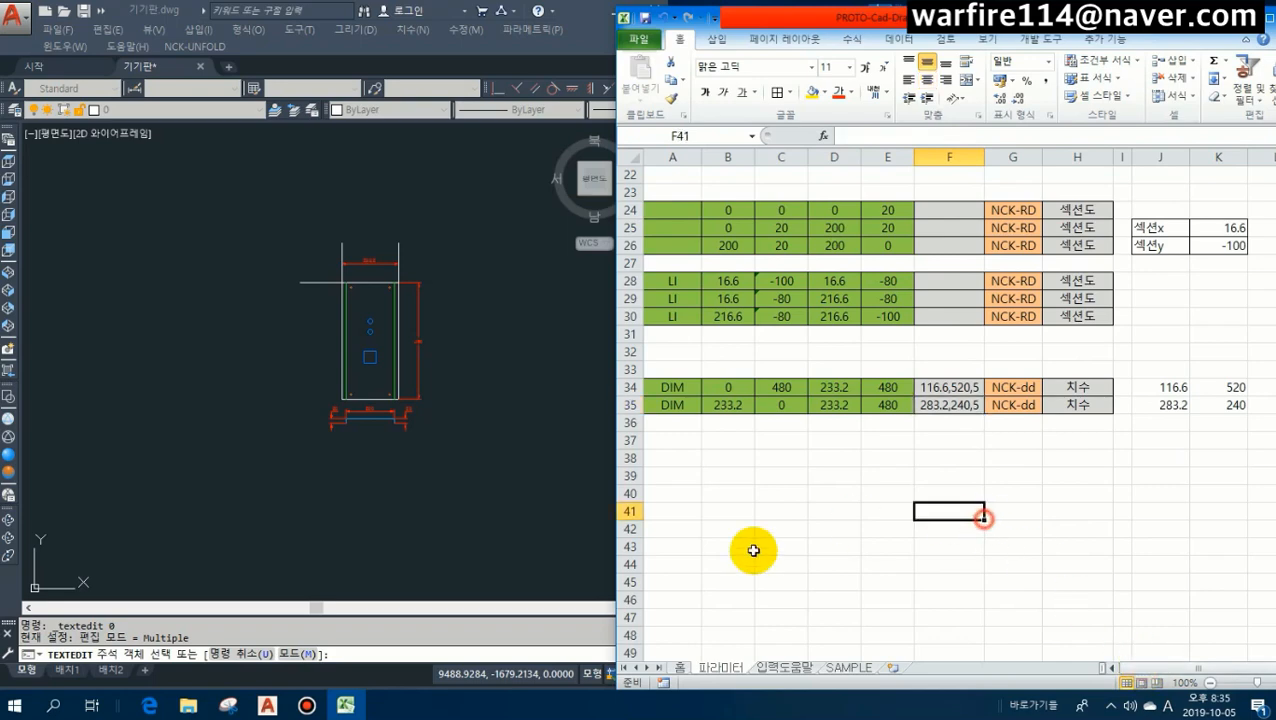
Run 그리기 from the 홈 sheet, place the plate in empty space beside the existing drawings in AutoCAD, and inspect its dimensions.
left_click(682, 667)
left_click(431, 399)
key("Escape")
scroll(431, 399, "down", 5)
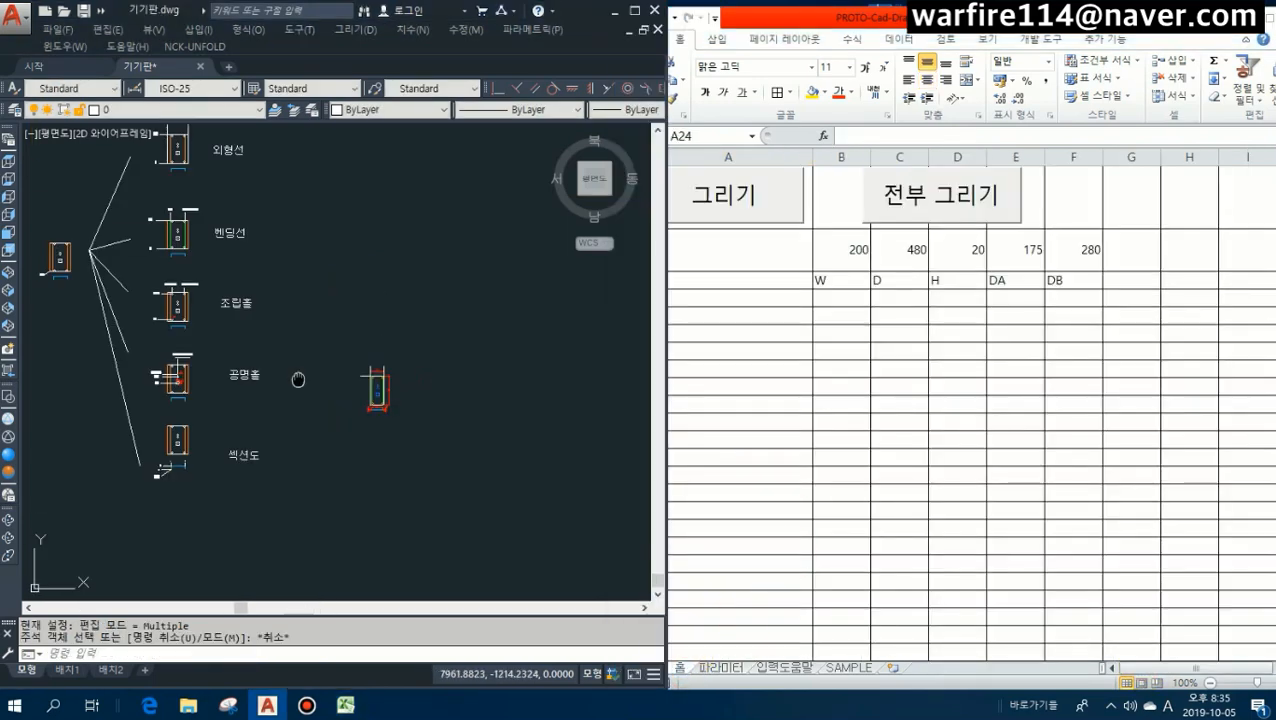
middle_click_drag(296, 377, 350, 299)
left_click(720, 197)
left_click_drag(620, 258, 666, 258)
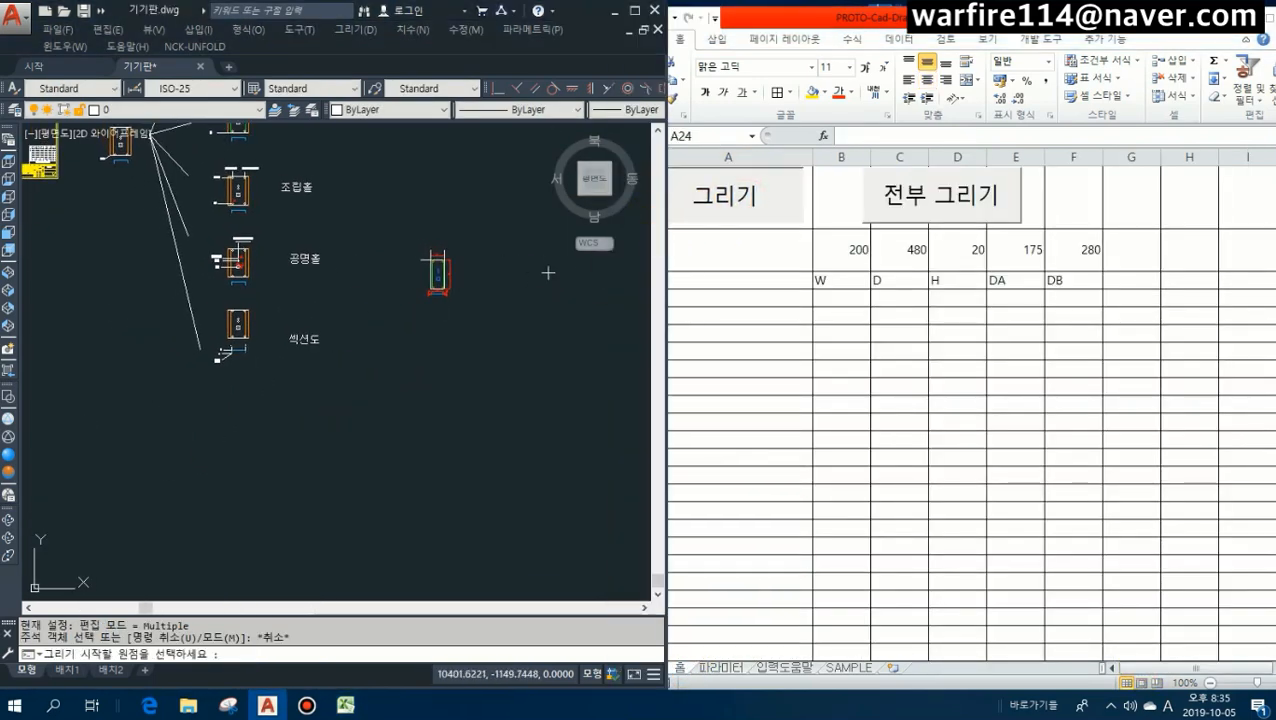
scroll(522, 306, "up", 5)
scroll(522, 306, "up", 6)
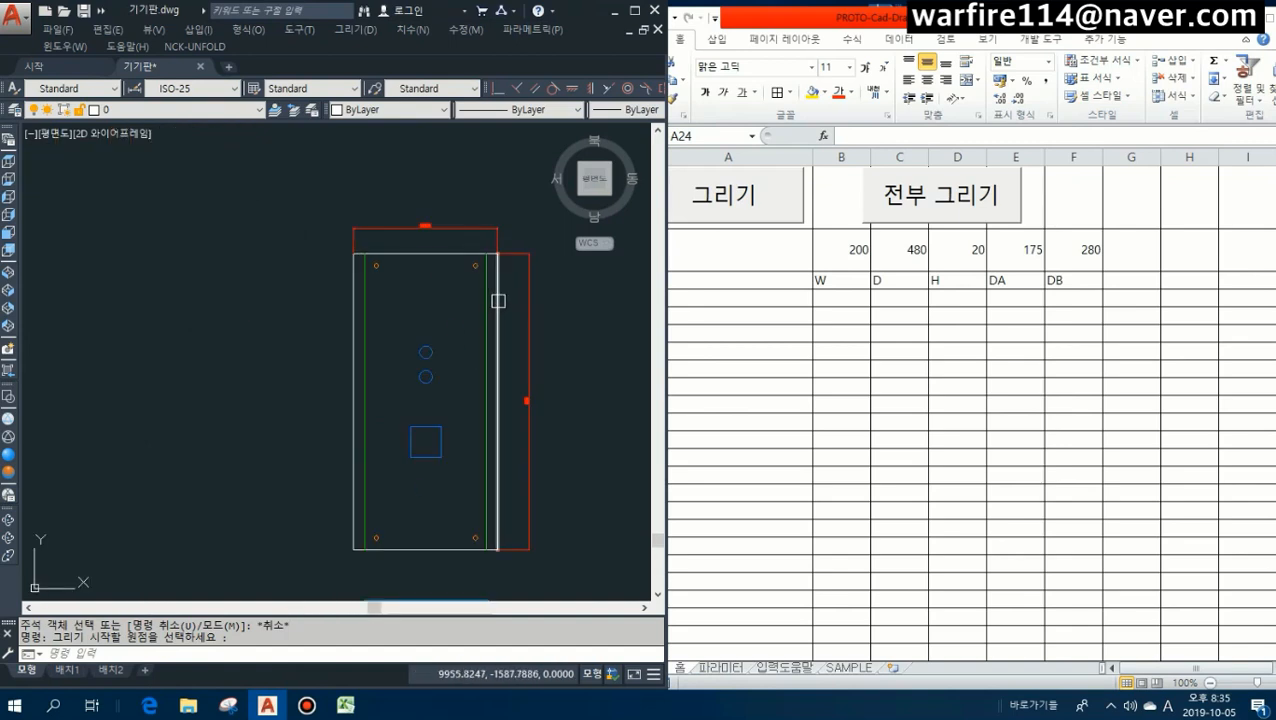
scroll(421, 364, "down", 3)
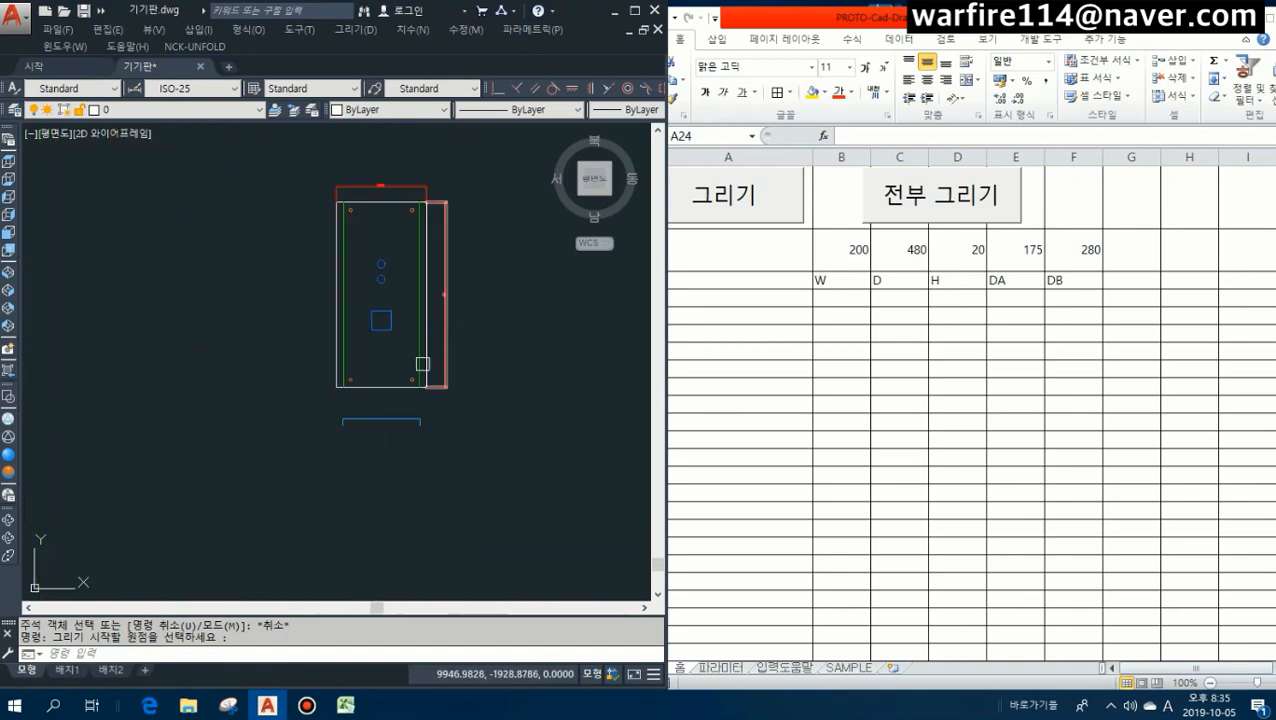
scroll(404, 290, "up", 3)
left_click(779, 343)
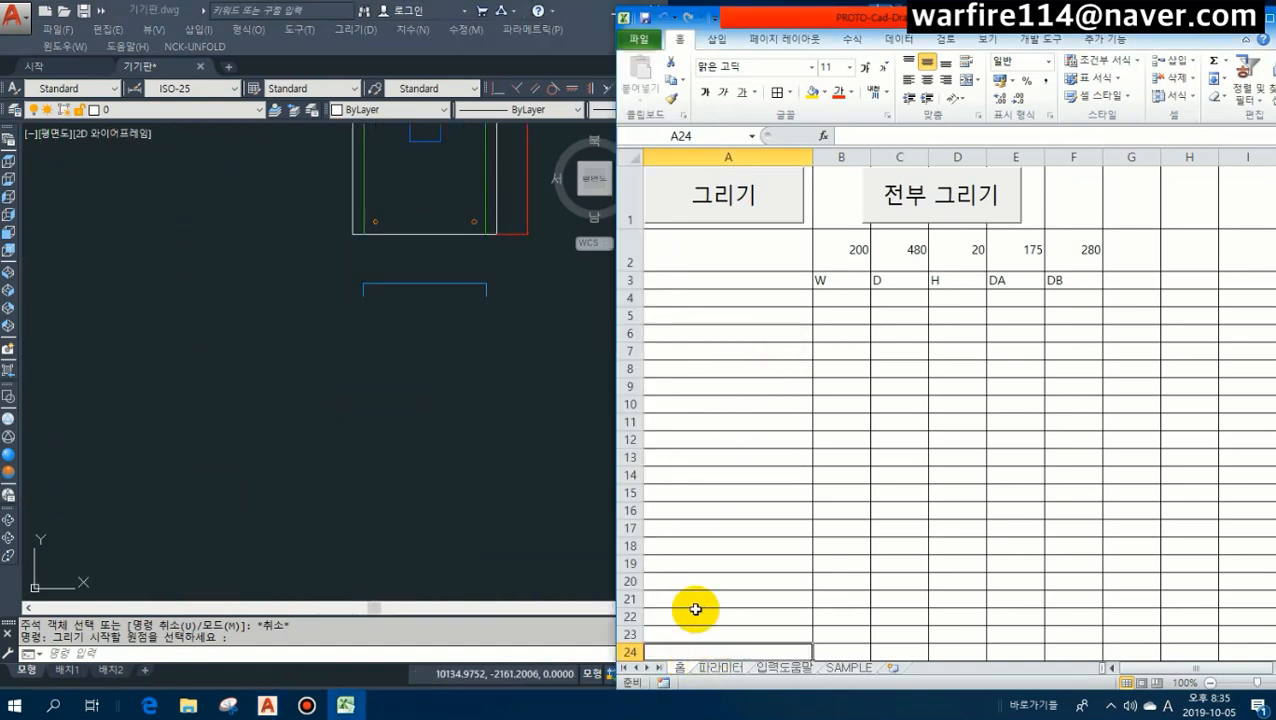
Copy the DIM row A34:H34 on the 파라미터 sheet into rows 38, 39 and 41.
left_click(724, 668)
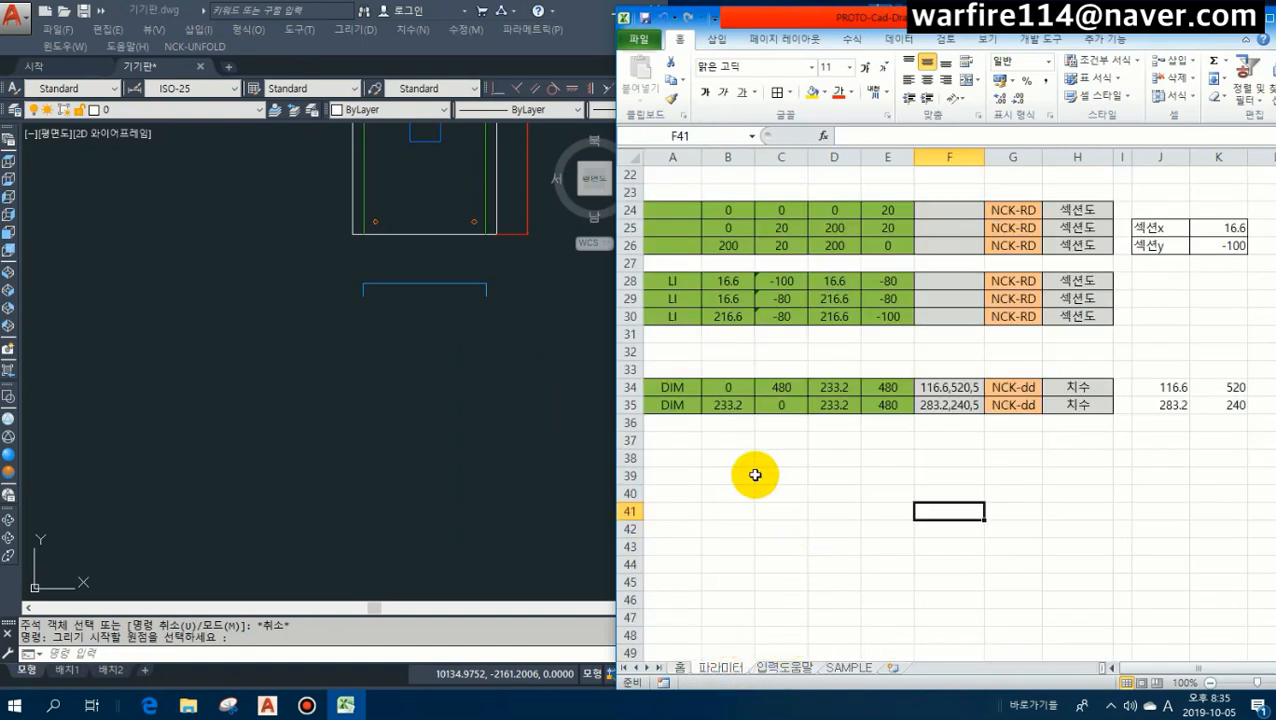
left_click(742, 460)
left_click(672, 388)
left_click_drag(824, 377, 1079, 388)
left_click(1075, 388)
left_click_drag(692, 391, 1078, 388)
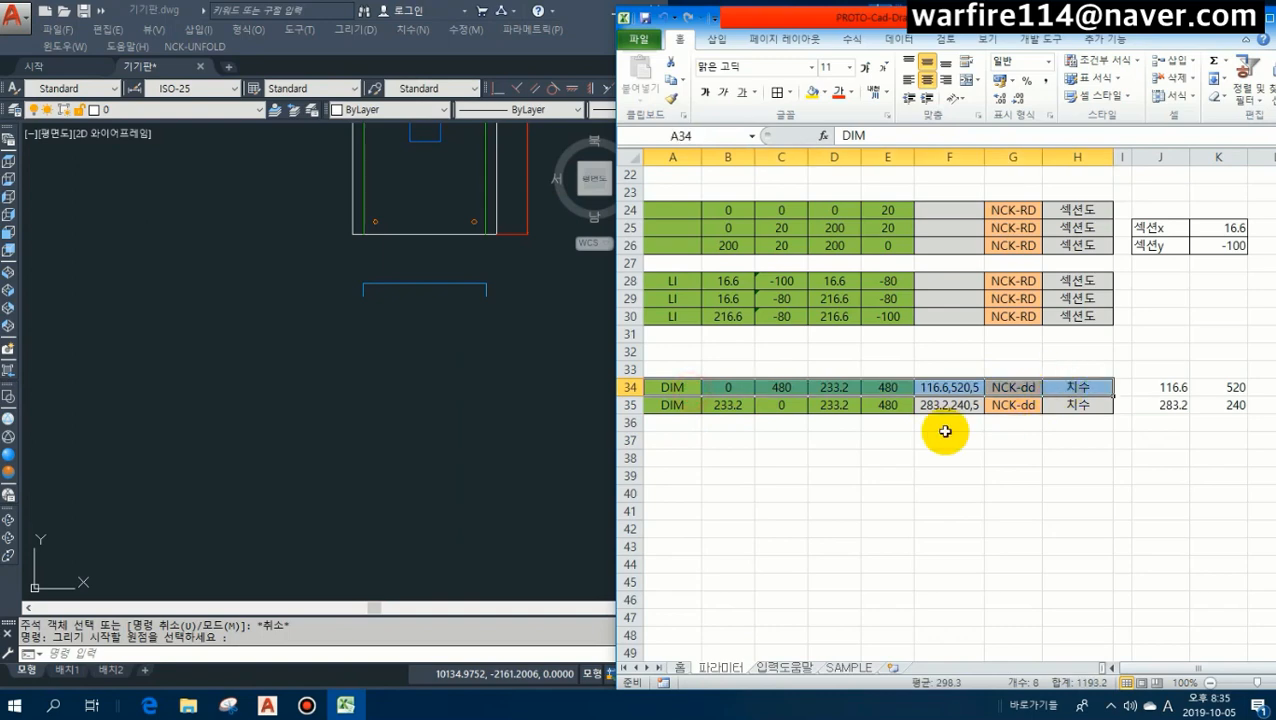
key("ctrl+c")
left_click(678, 459)
key("ctrl+v")
left_click(675, 477)
key("ctrl+v")
left_click(688, 510)
key("ctrl+v")
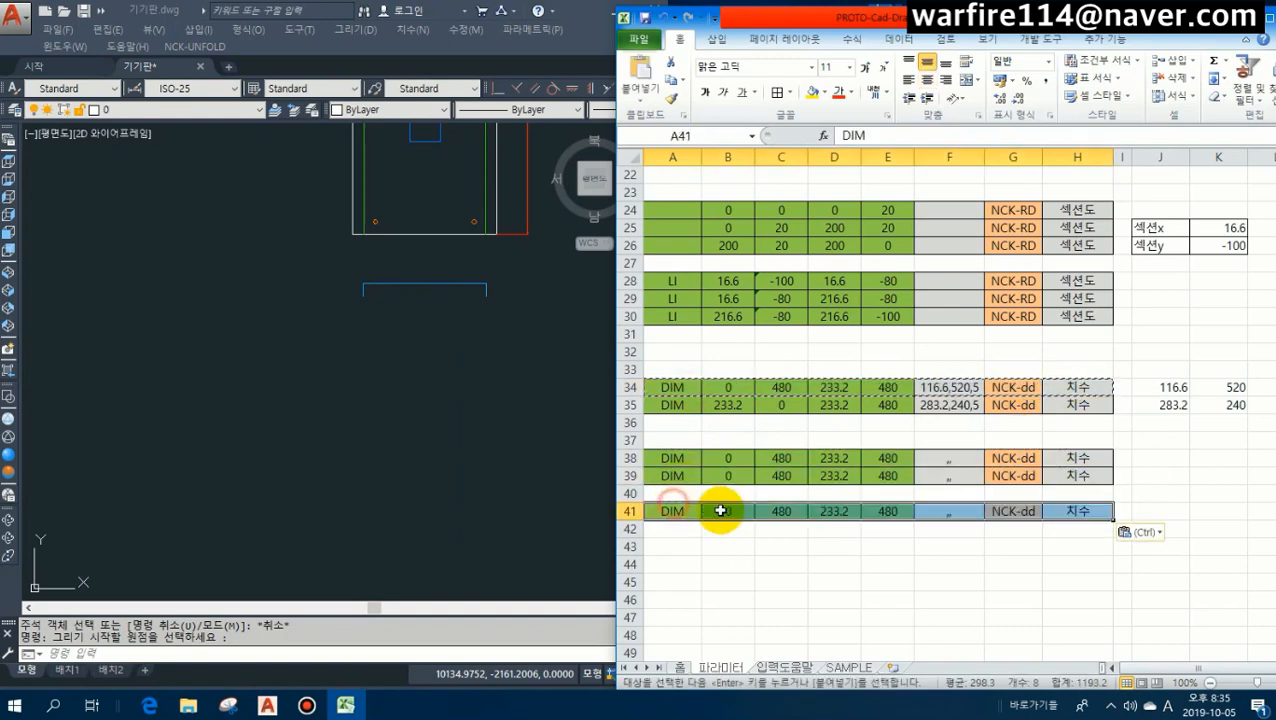
Move the copied DIM row 41 up to row 40 and clear the coordinates in B38:E40.
key("Escape")
left_click(631, 511)
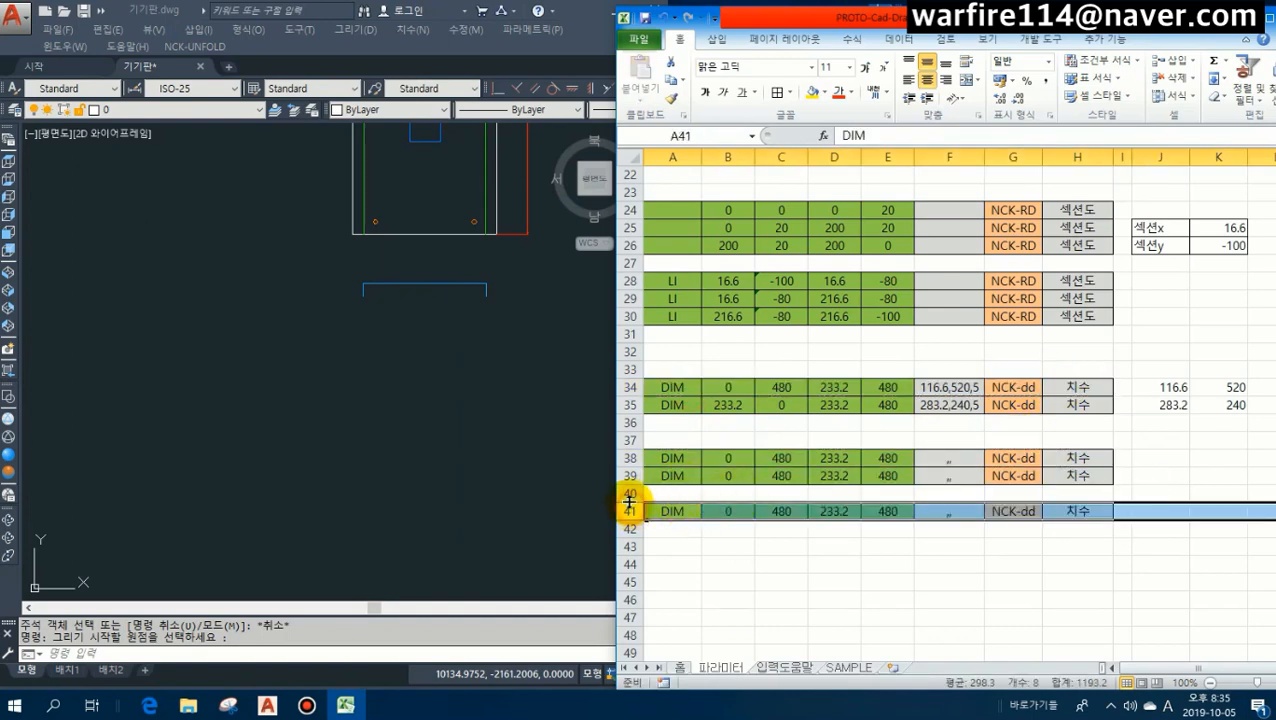
key("ctrl+x")
left_click(631, 494)
key("ctrl+v")
left_click_drag(728, 458, 897, 504)
key("Delete")
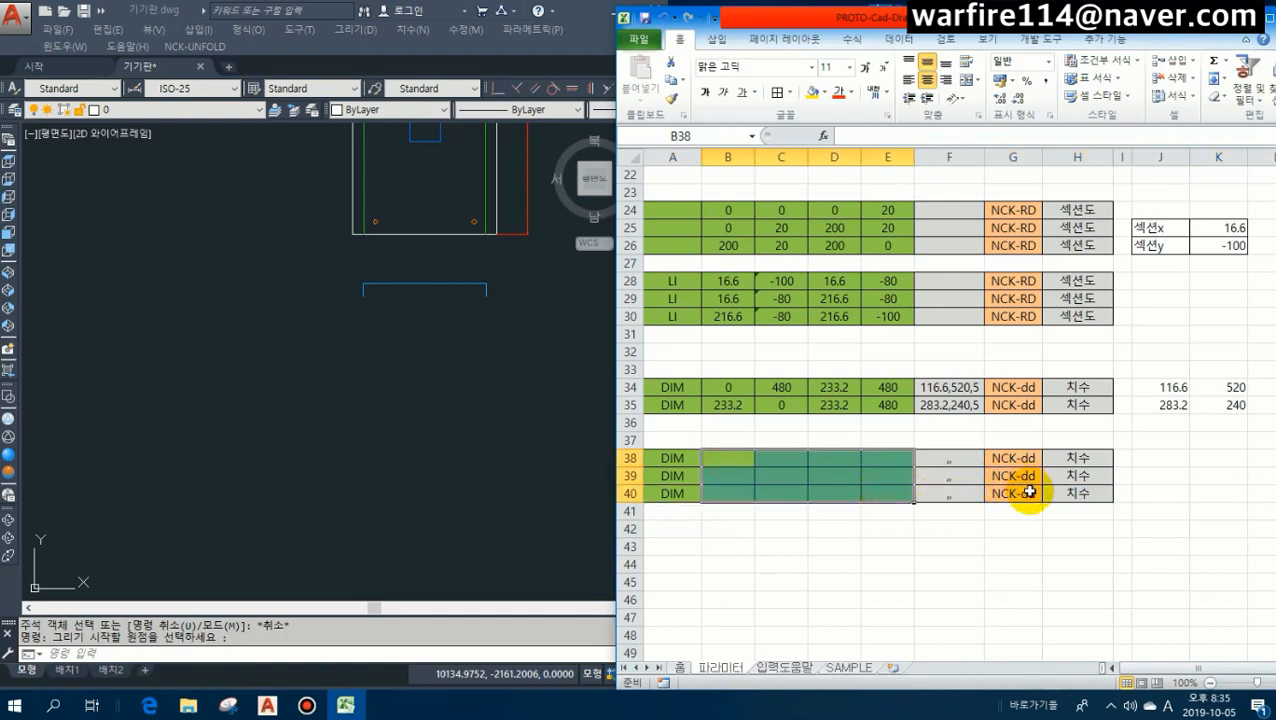
Label the new DIM rows 섹션치수 by entering it in H38 and copying it into H39 and H40.
left_click(1076, 458)
type("세")
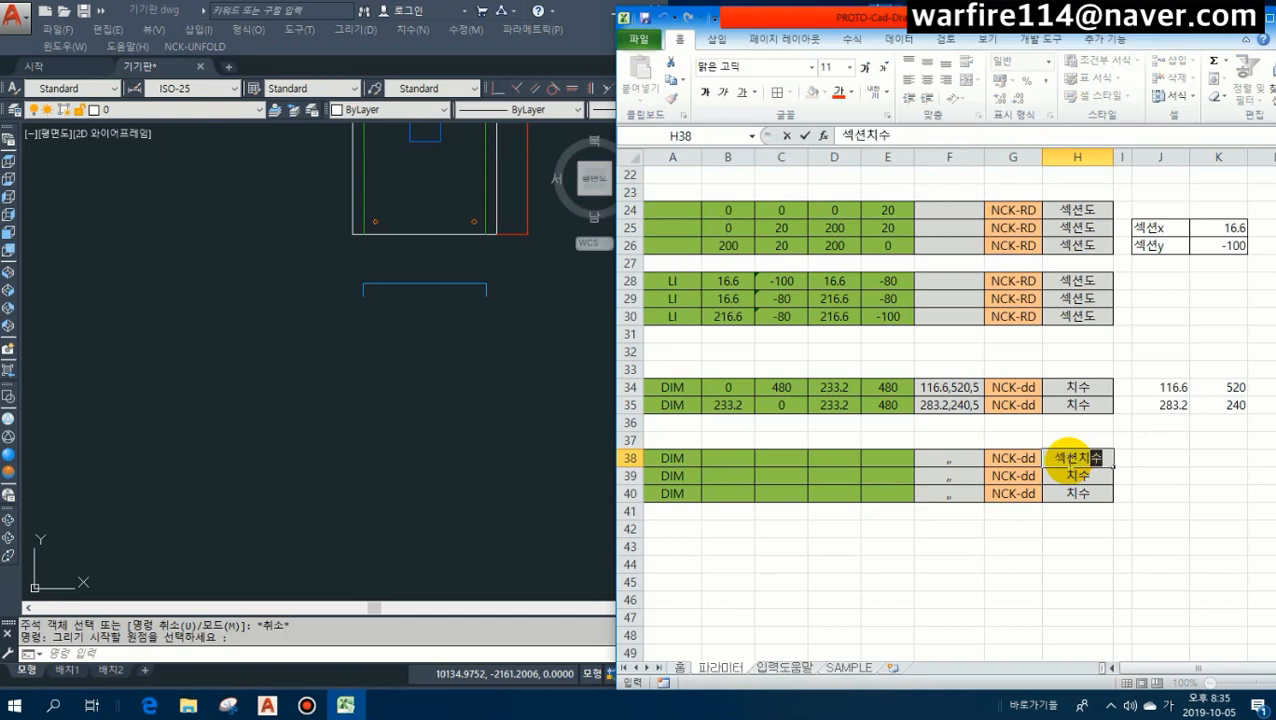
key("Return")
key("Up")
key("ctrl+c")
key("Down")
key("ctrl+v")
key("Down")
key("ctrl+v")
key("Down")
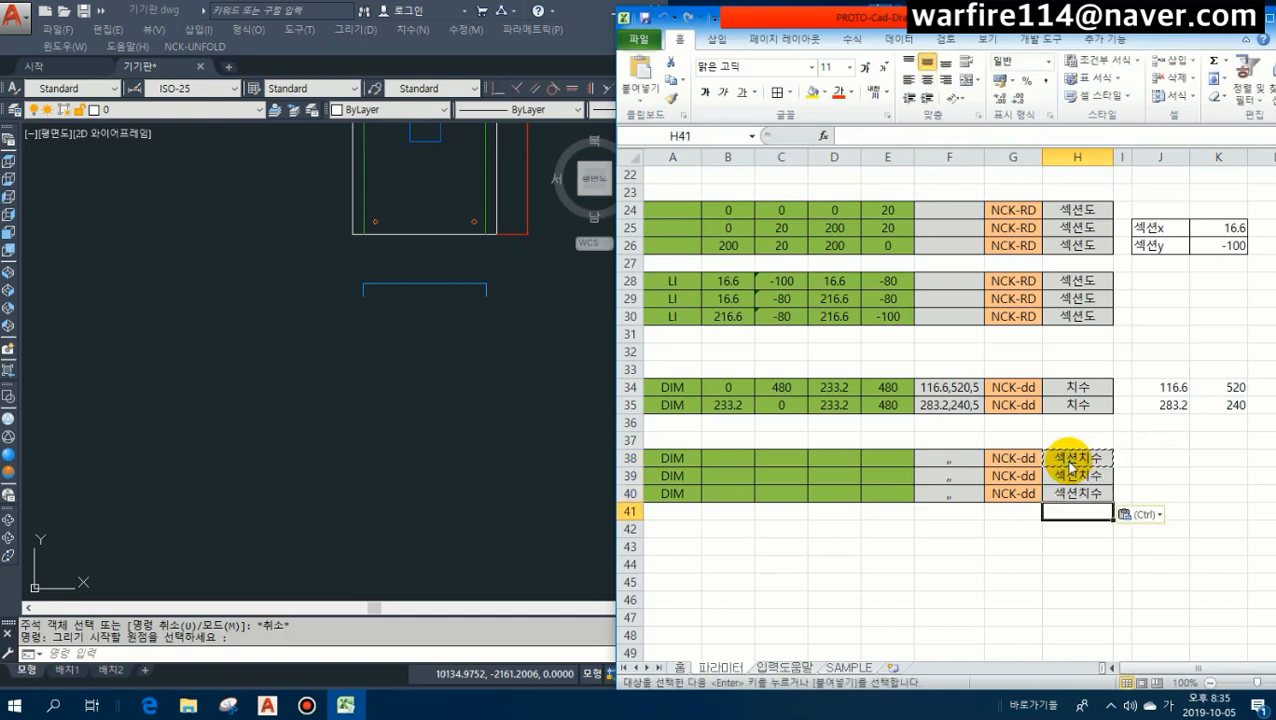
key("Escape")
left_click(849, 561)
Switch to AutoCAD and examine the section sketch with its 0, W and H reference labels.
left_click(208, 453)
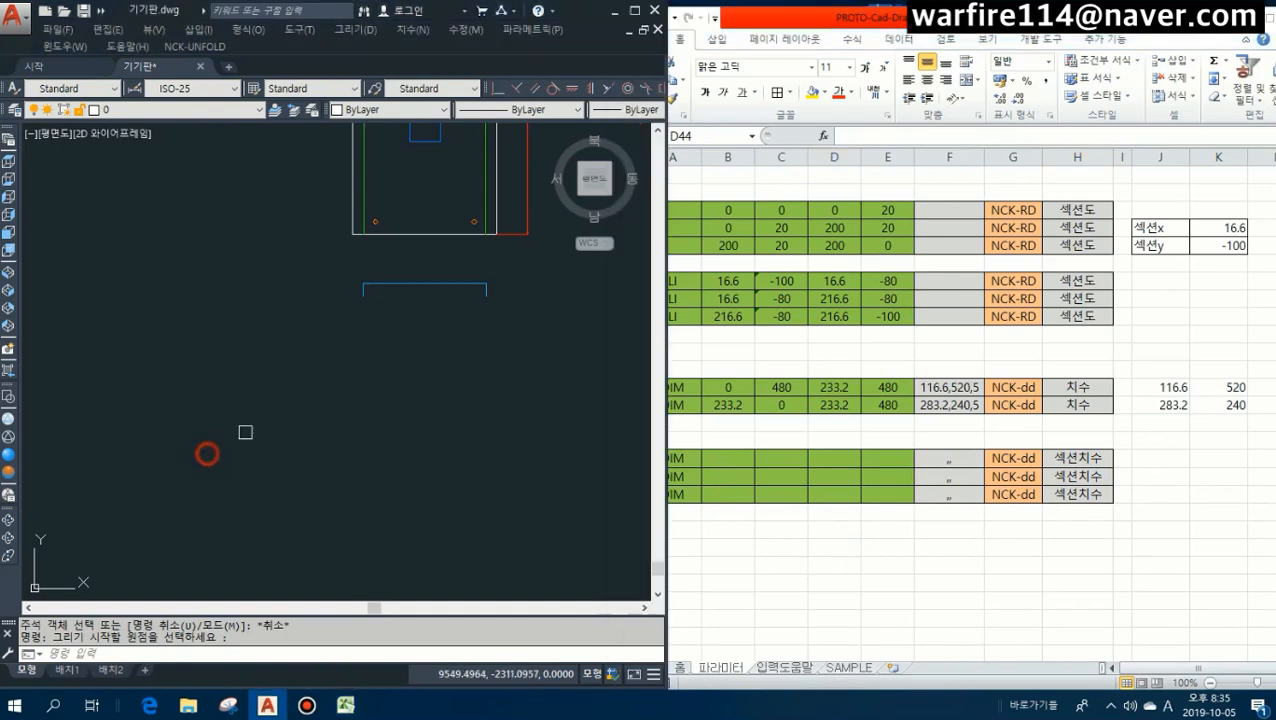
key("Escape")
scroll(356, 370, "down", 5)
middle_click_drag(214, 393, 556, 415)
middle_click_drag(366, 360, 442, 430)
middle_click_drag(145, 500, 453, 356)
scroll(390, 371, "up", 6)
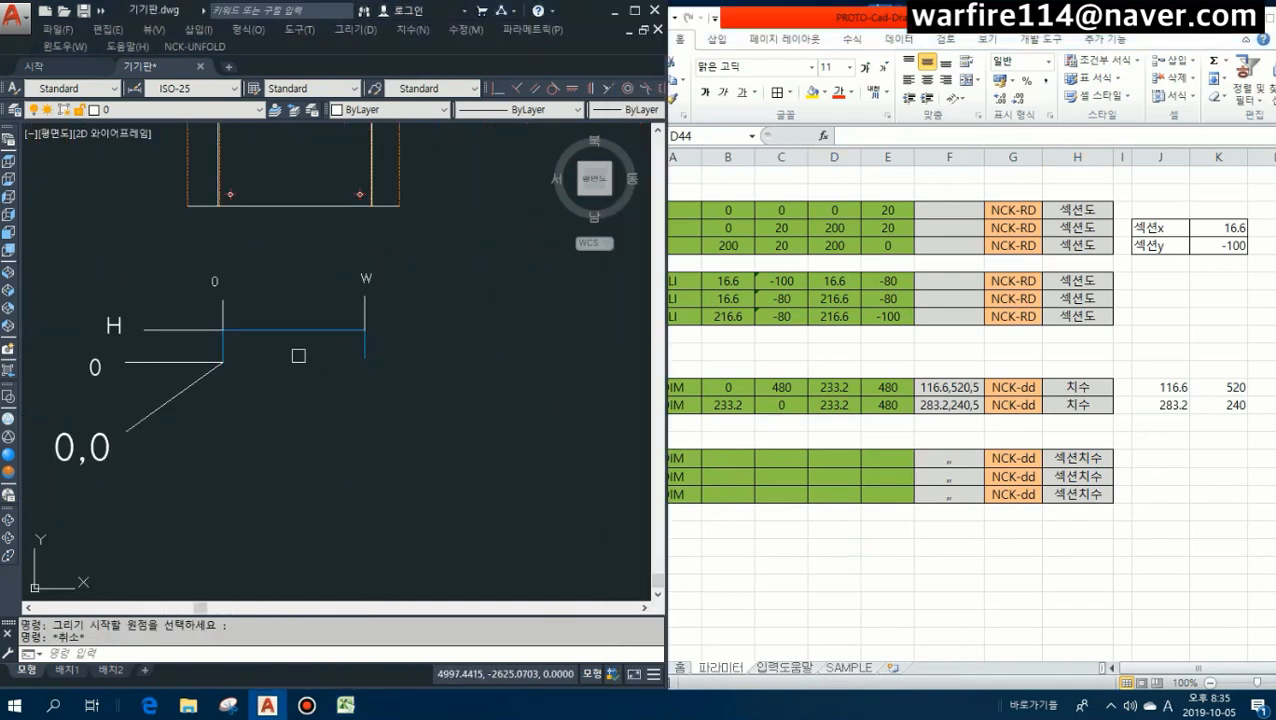
middle_click_drag(296, 356, 415, 364)
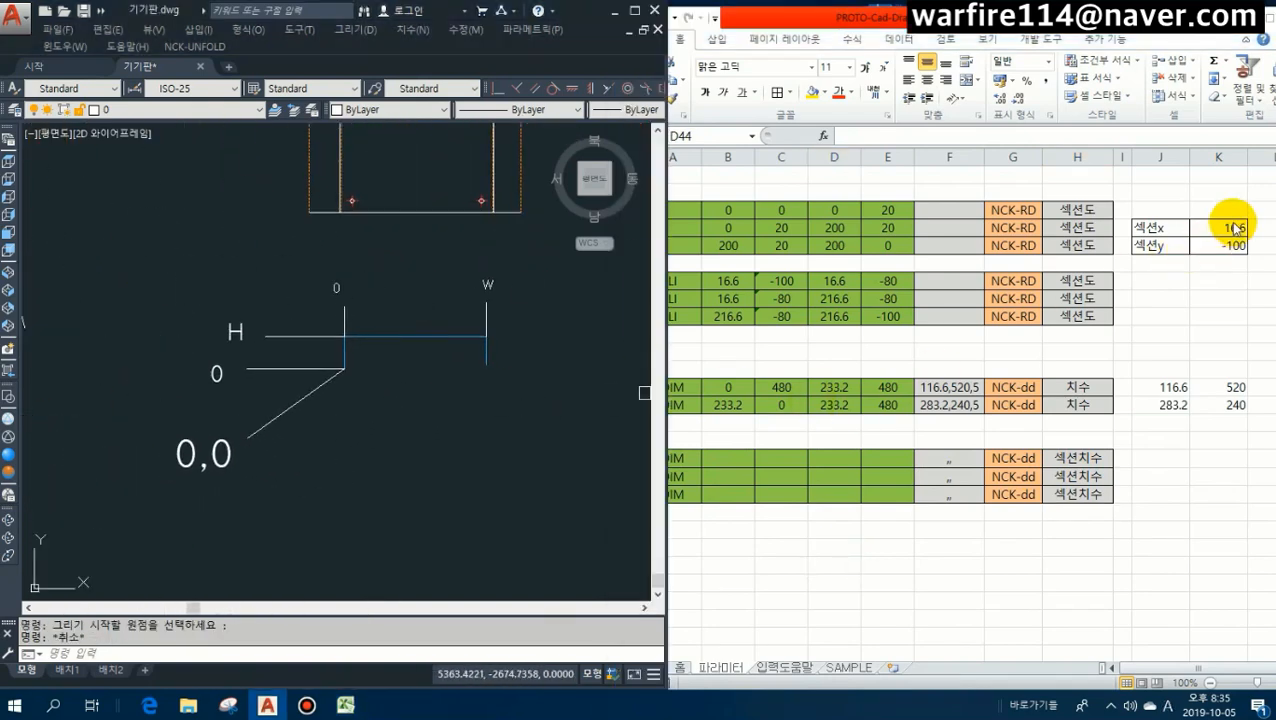
left_click(545, 489)
left_click(754, 586)
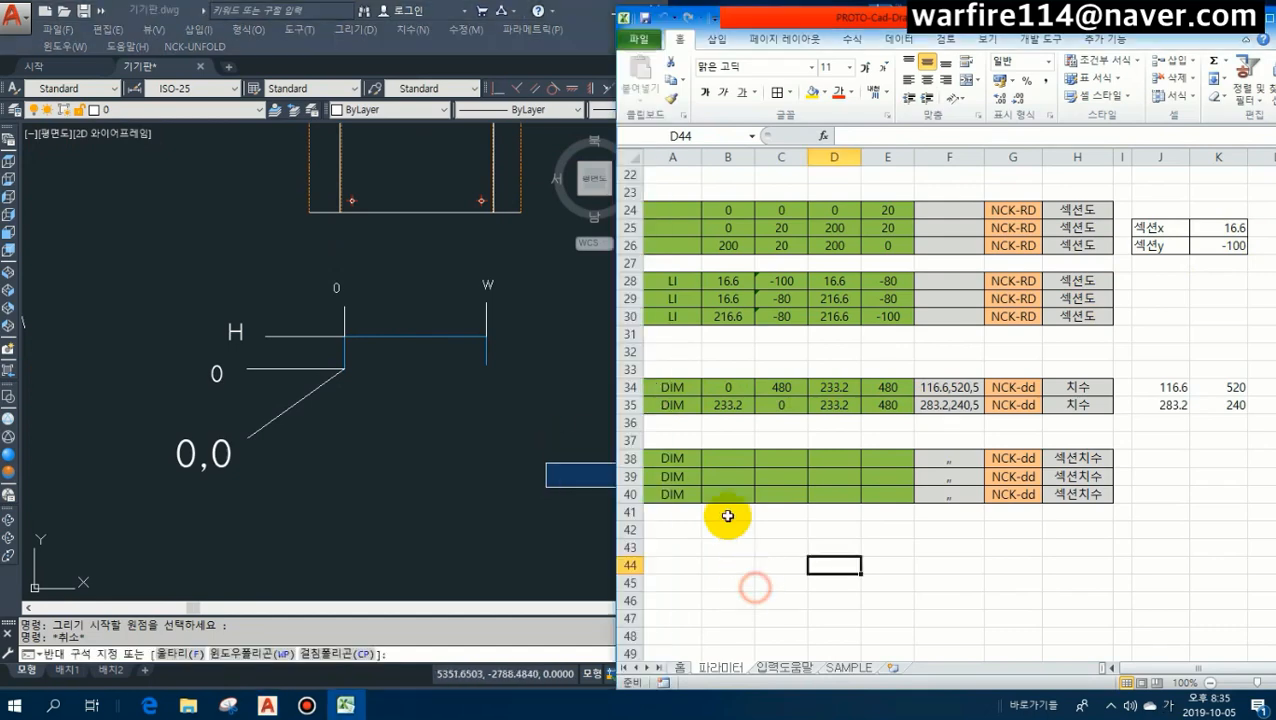
left_click(570, 445)
key("Escape")
Fill the first section dimension's points in B38:E38 with 0, =H, =W and =H.
left_click(712, 472)
left_click(727, 459)
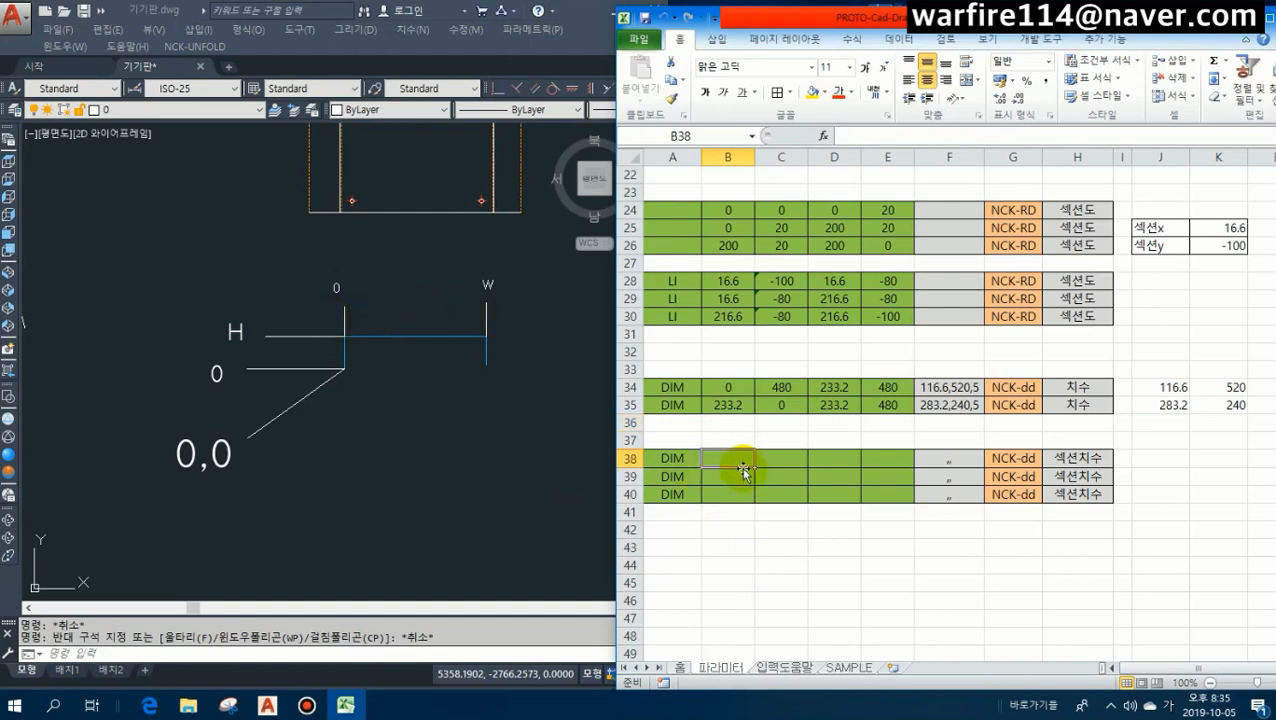
type("0")
key("Tab")
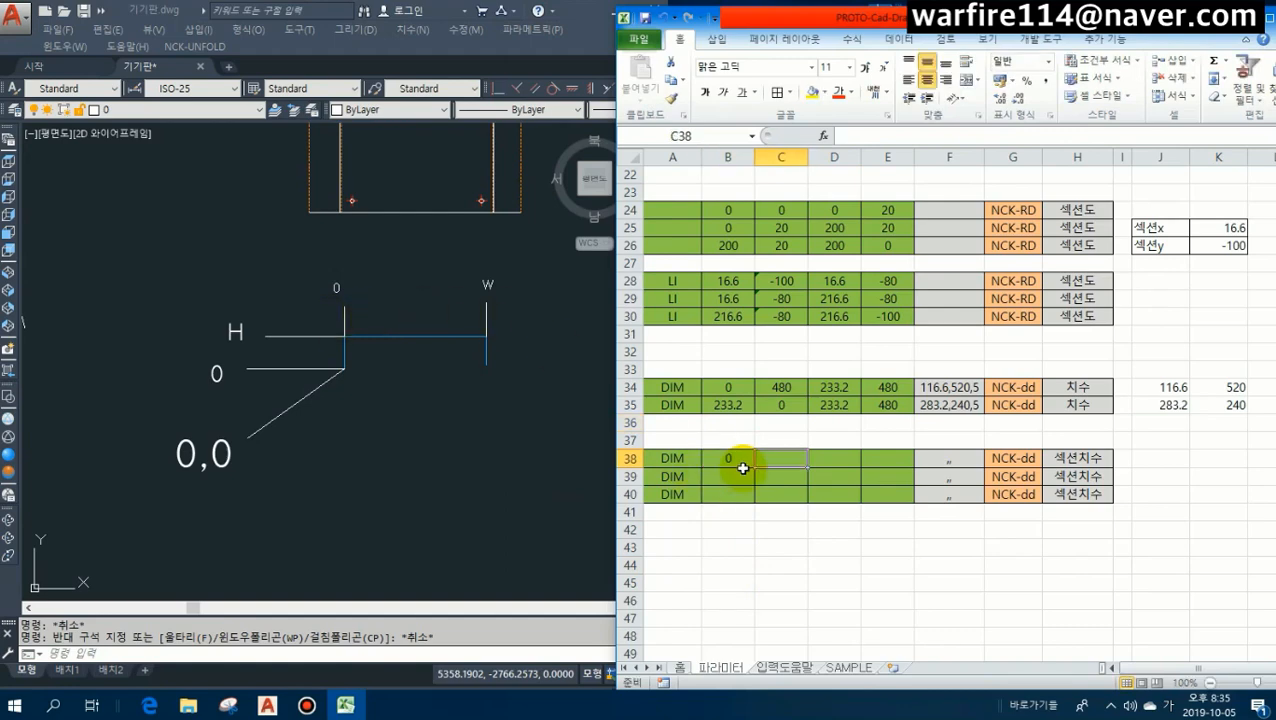
type("=")
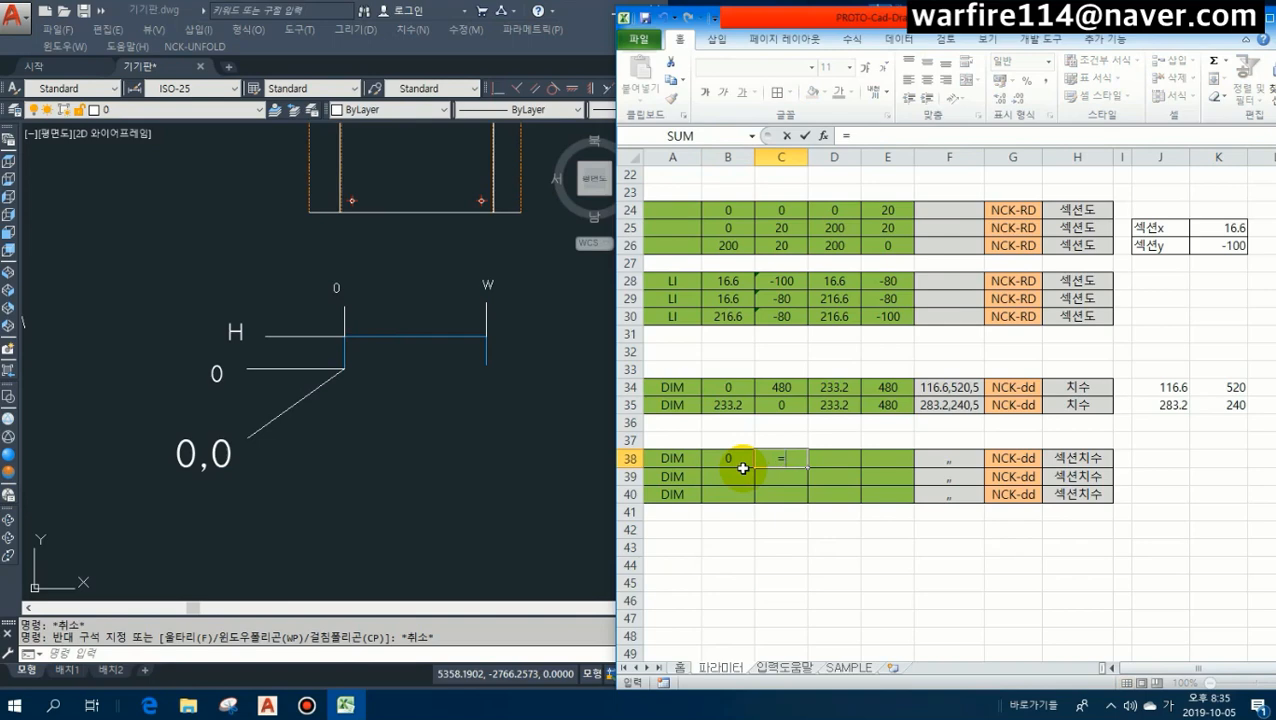
type("H")
key("Tab")
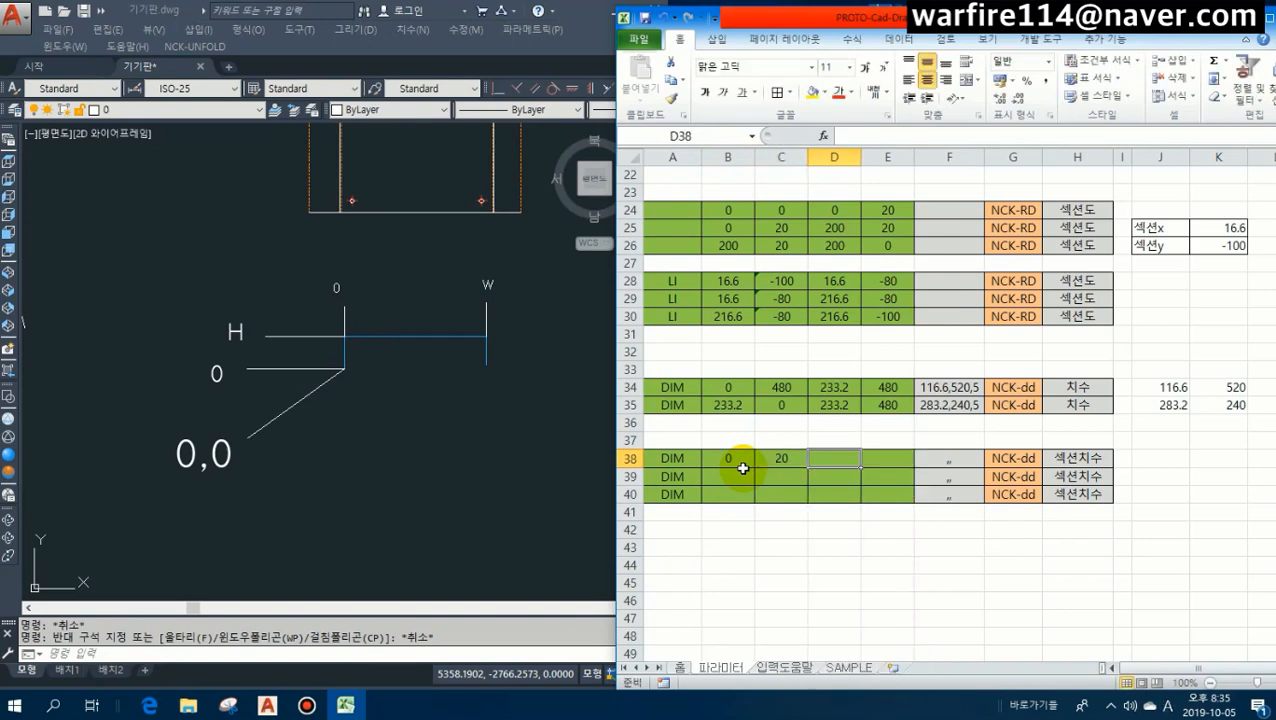
type("=W")
key("Tab")
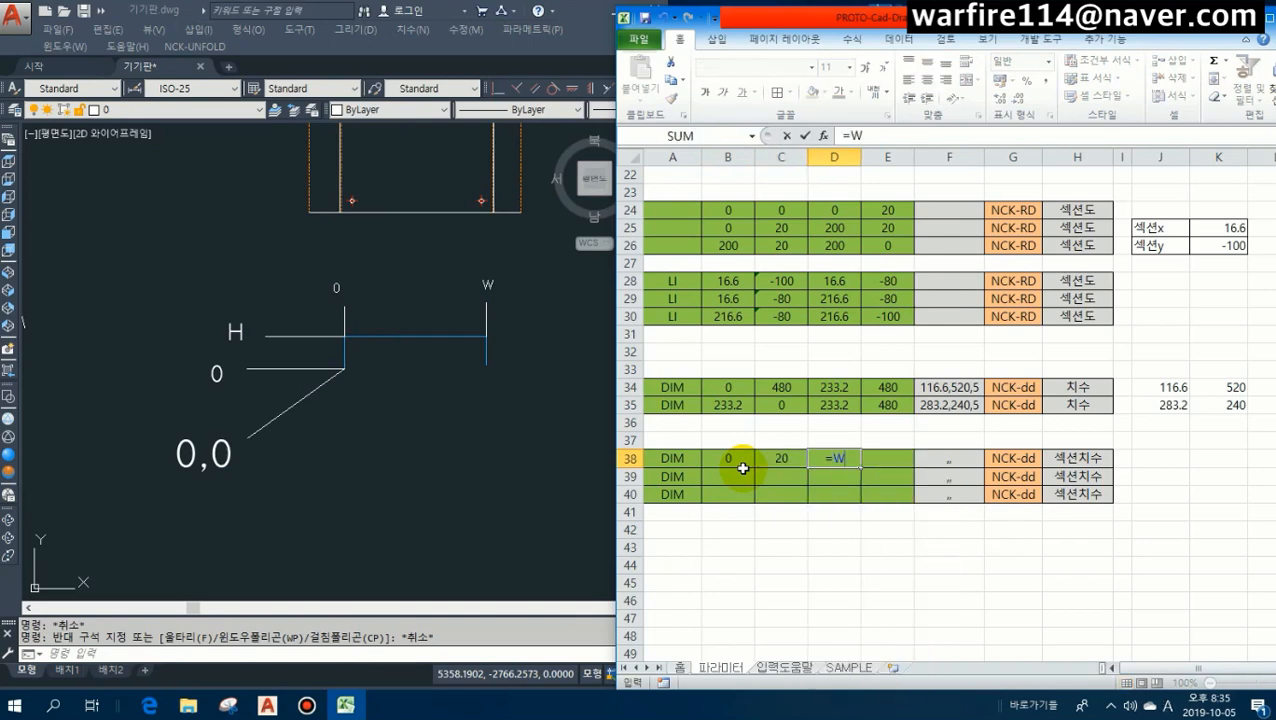
key("Tab")
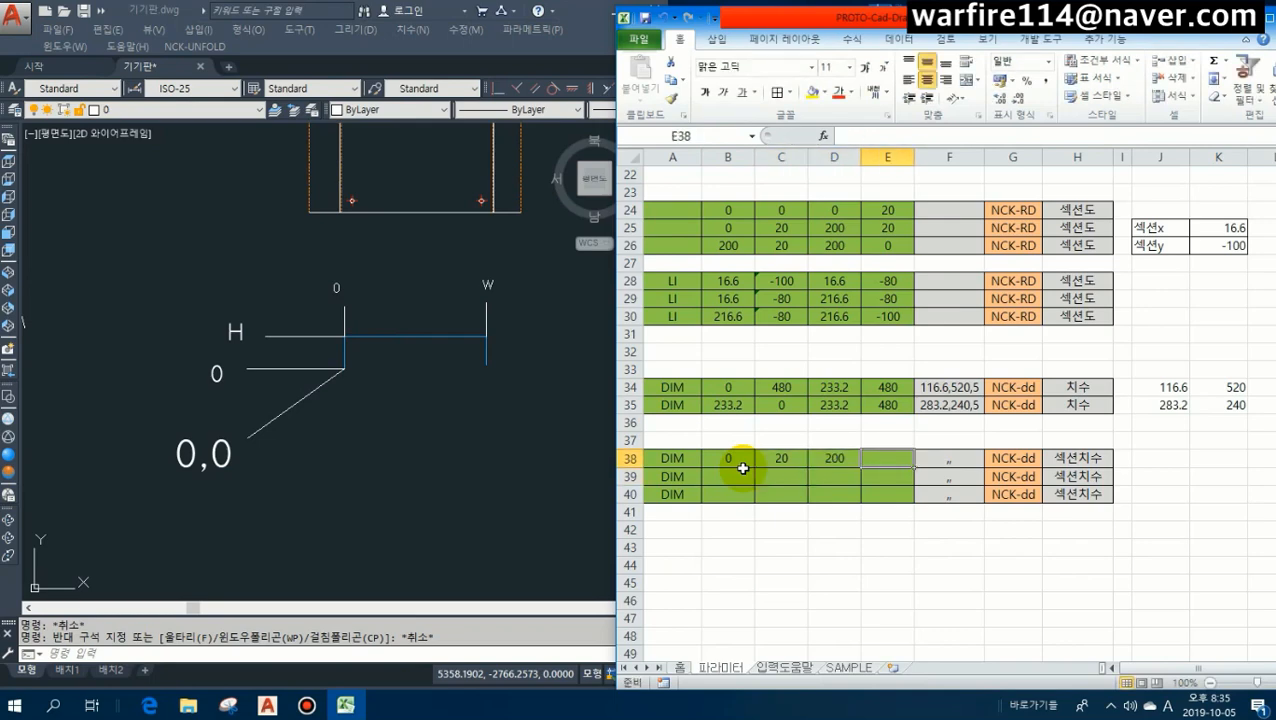
type("=h")
key("Return")
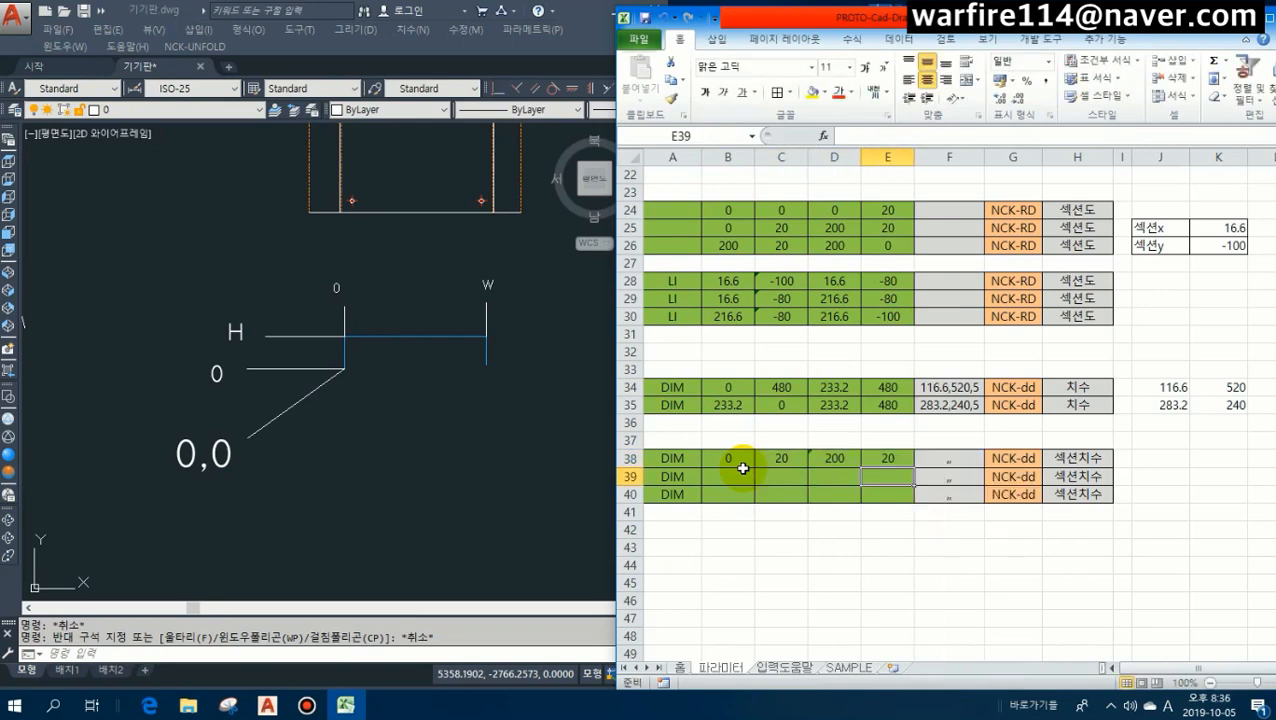
Calculate the first section dimension's insertion X in J38 as half of D38.
left_click(1162, 460)
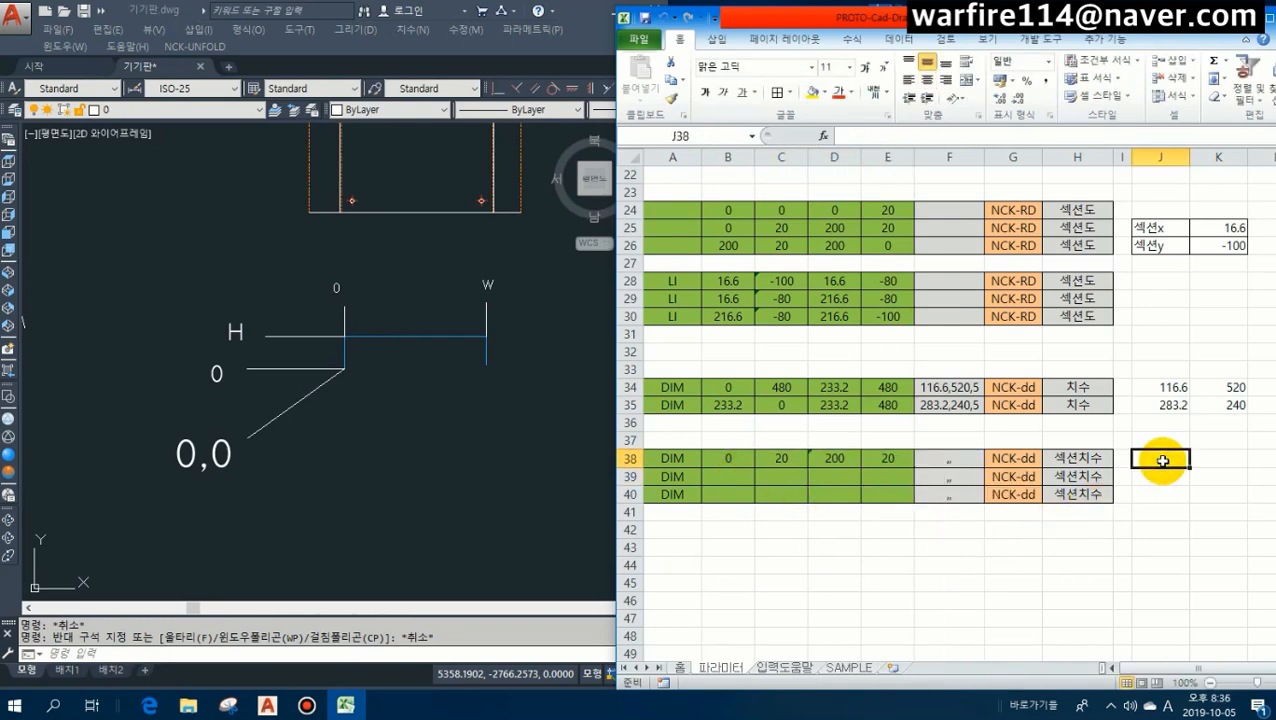
type("=")
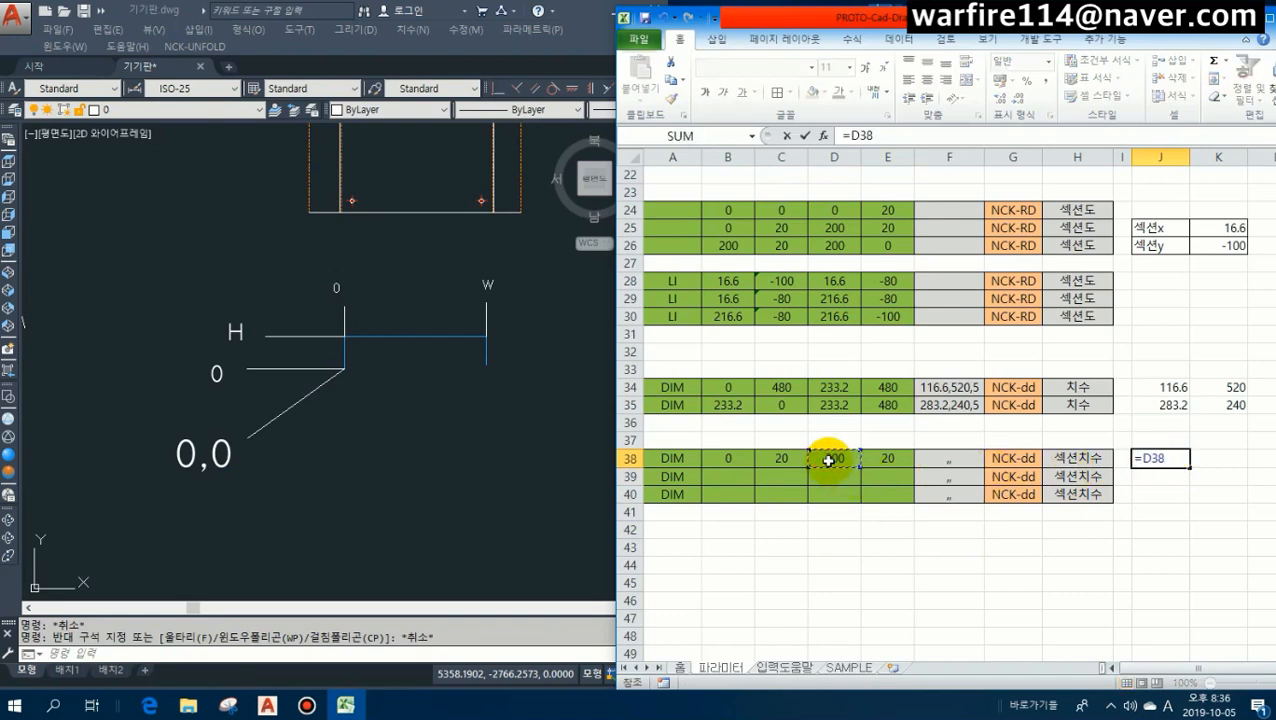
key("Return")
key("Up")
Calculate the first section dimension's insertion Y in K38 as =E38+40 and set its text height in L38 to 5.
key("Right")
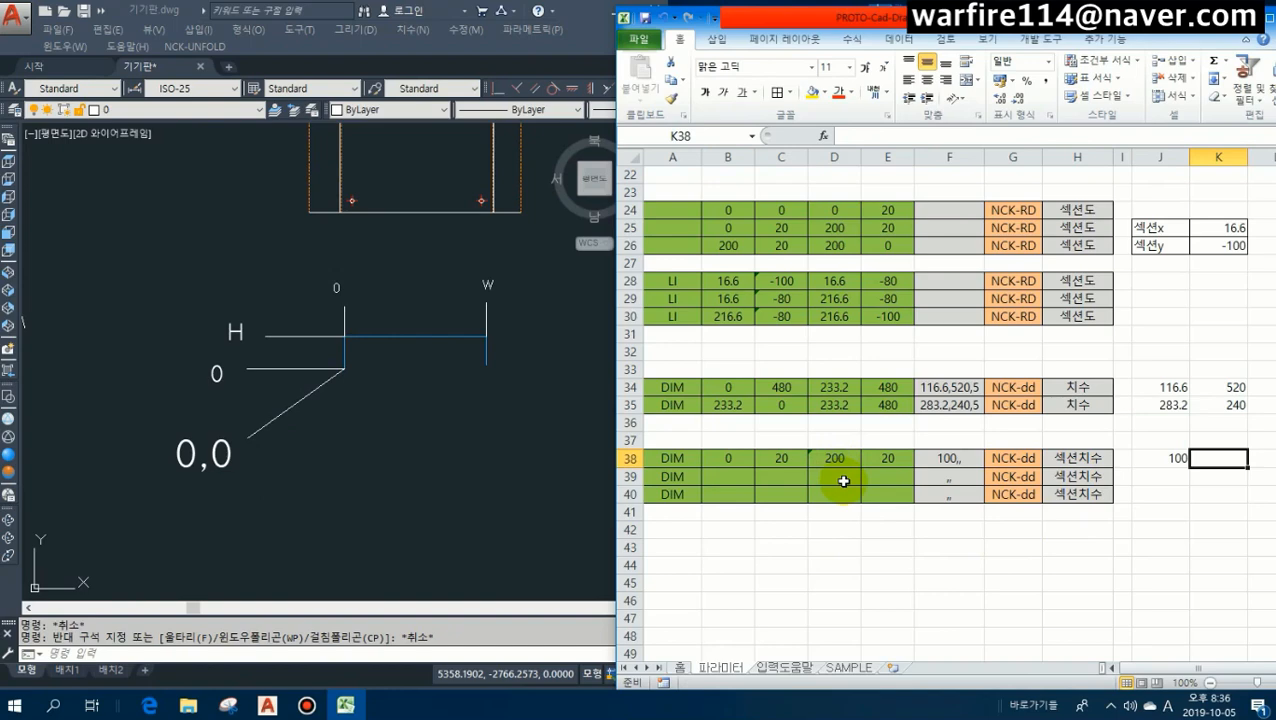
type("=")
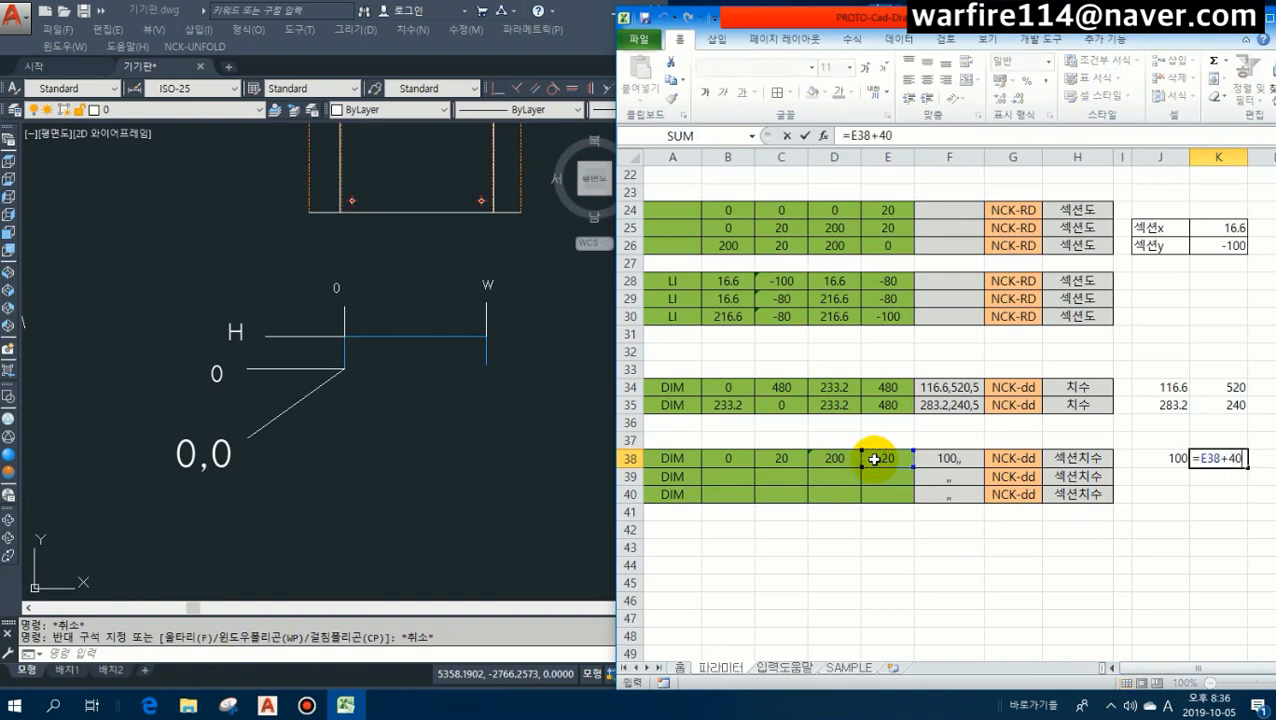
key("Return")
key("Up")
key("Right")
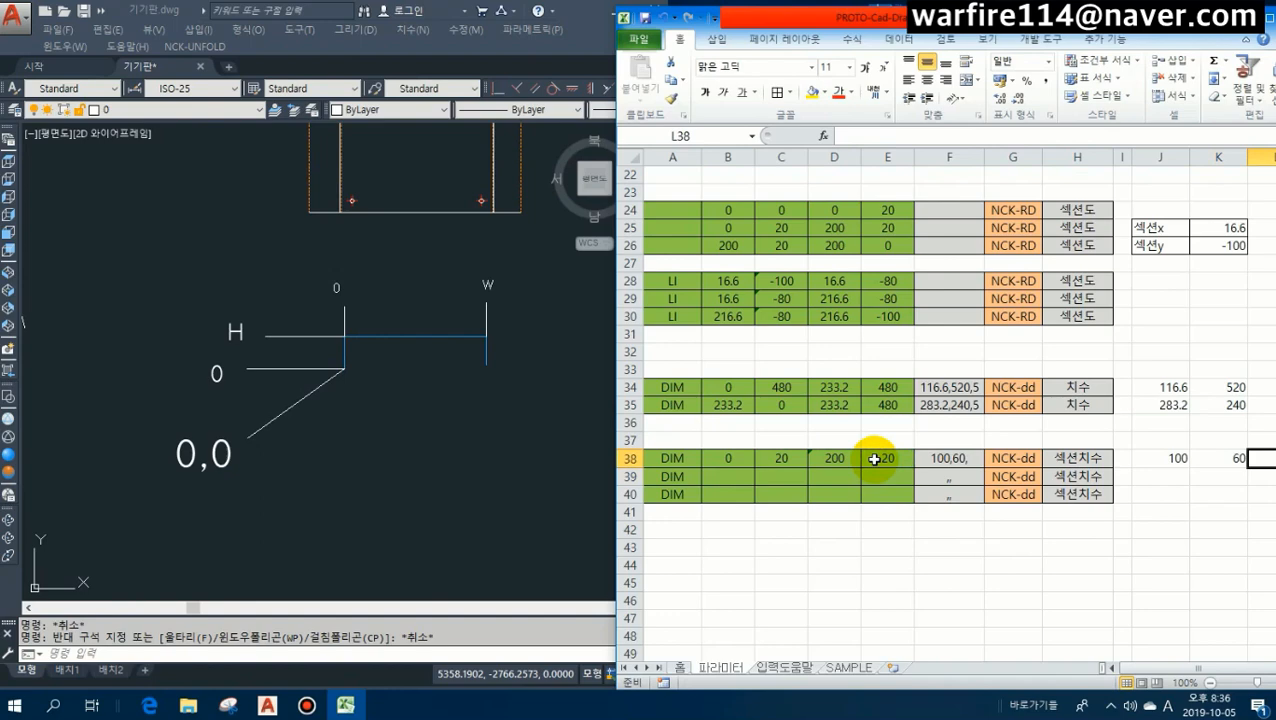
type("5")
key("Return")
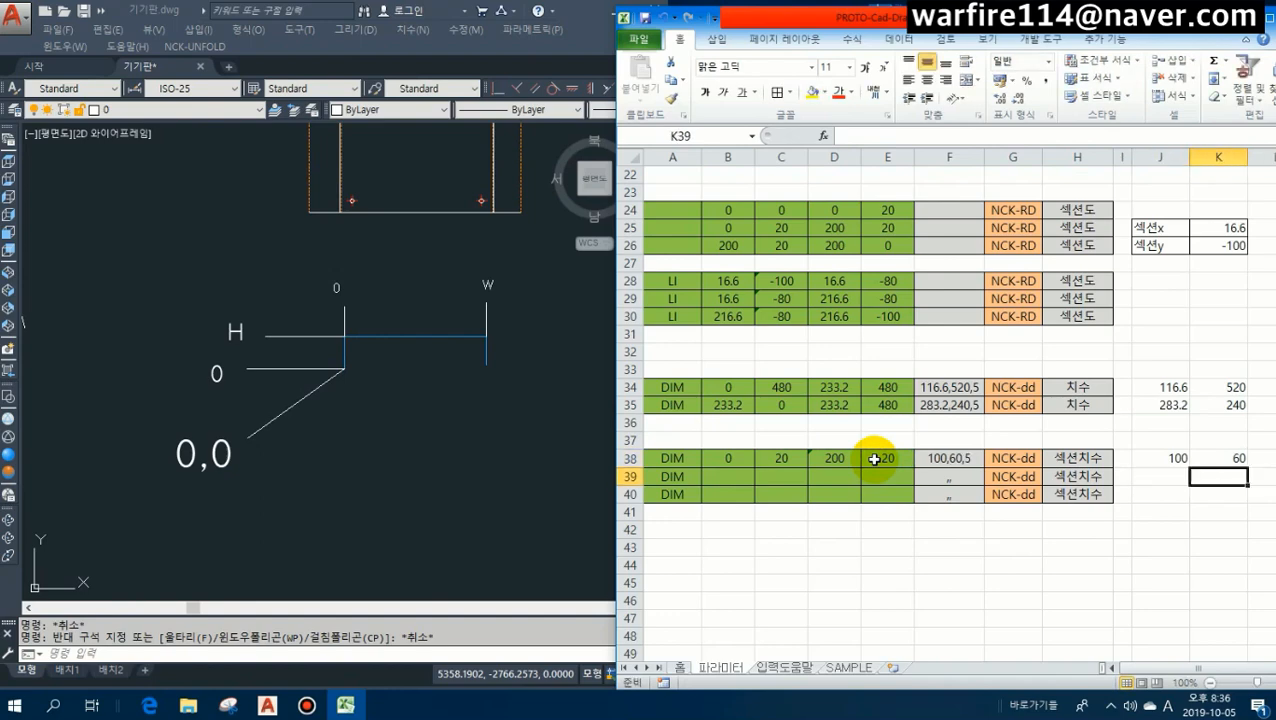
Fill the second section dimension's points in B39:E39 with 0, 0, 0 and 20.
key("Right")
key("Left")
key("Left")
key("Left")
key("Left")
key("Left")
key("Left")
key("Left")
key("Left")
key("Left")
key("Left")
key("Left")
key("Left")
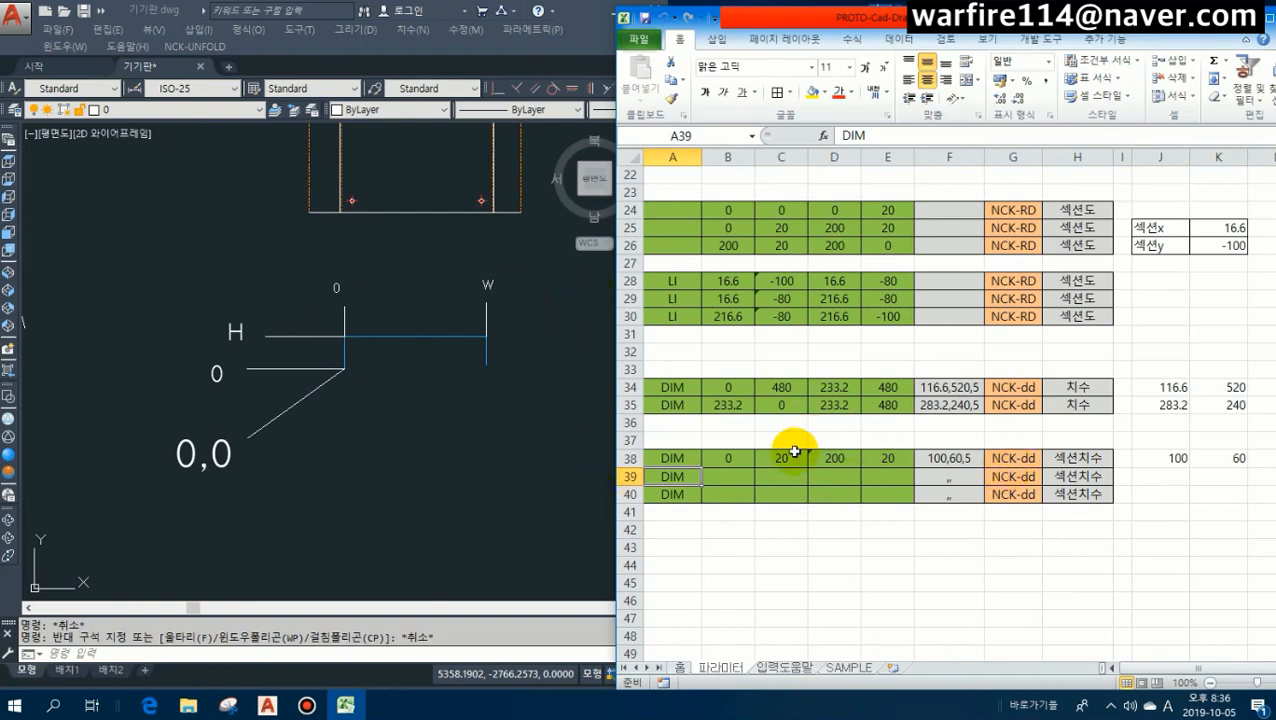
left_click(721, 480)
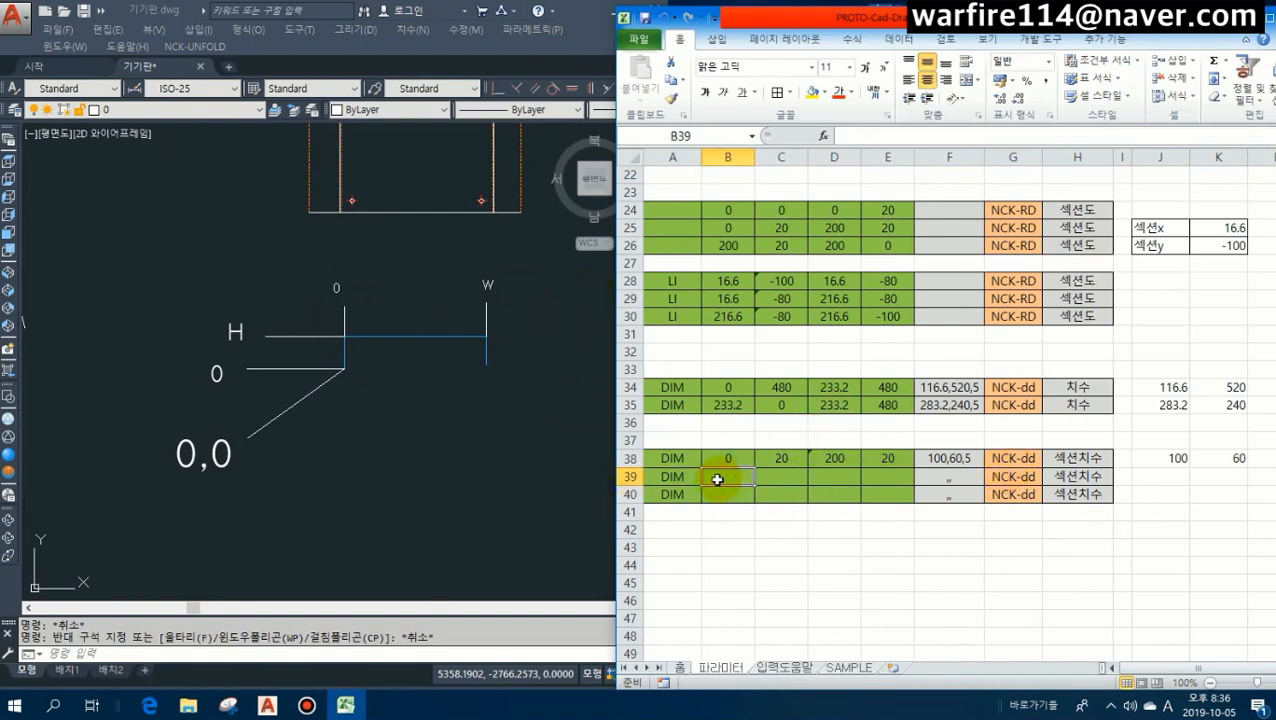
type("0")
left_click(780, 478)
type("0")
left_click(843, 481)
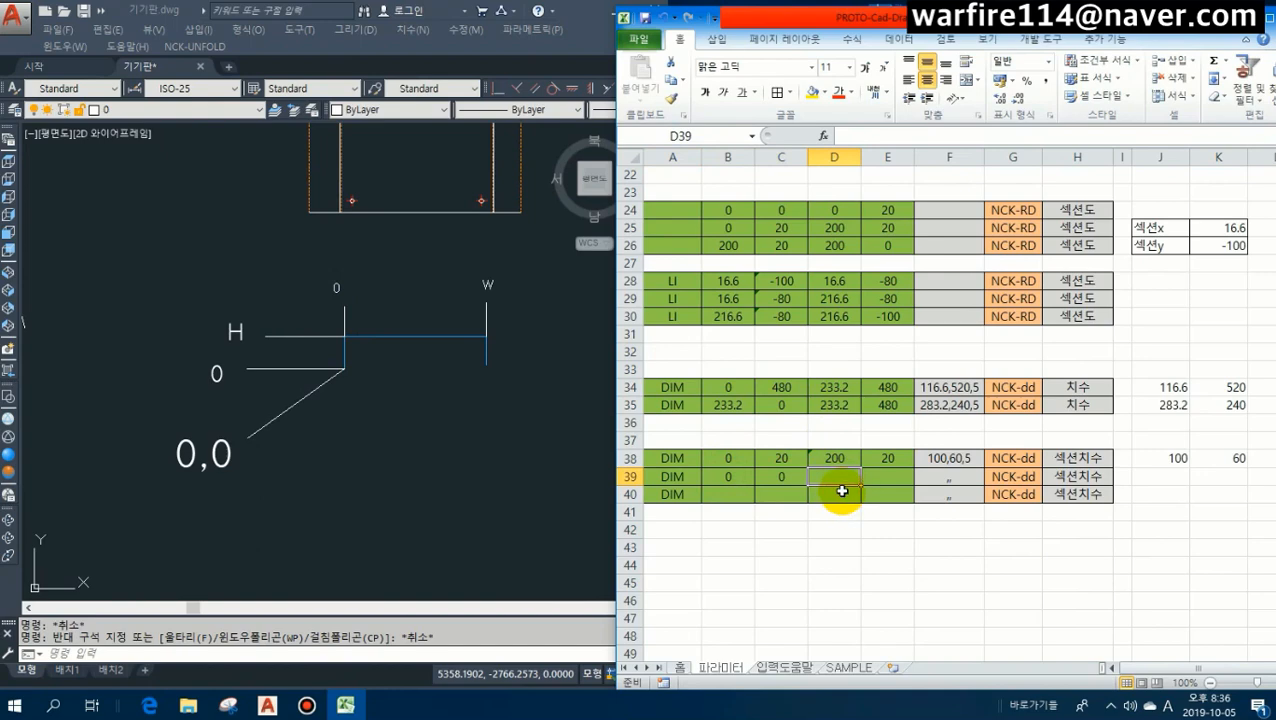
type("0")
left_click(878, 477)
type("20")
key("Return")
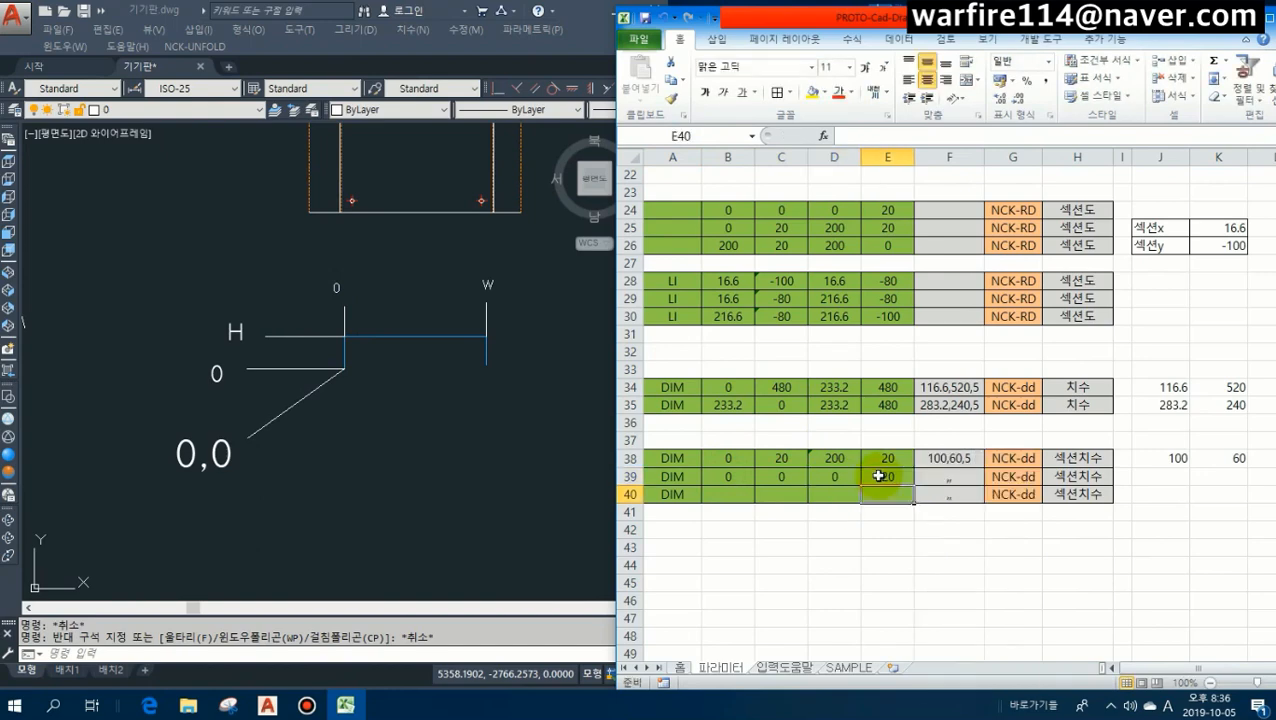
Set the third section dimension's Y coordinates to 0 in C40 and =E39 in E40.
left_click(715, 497)
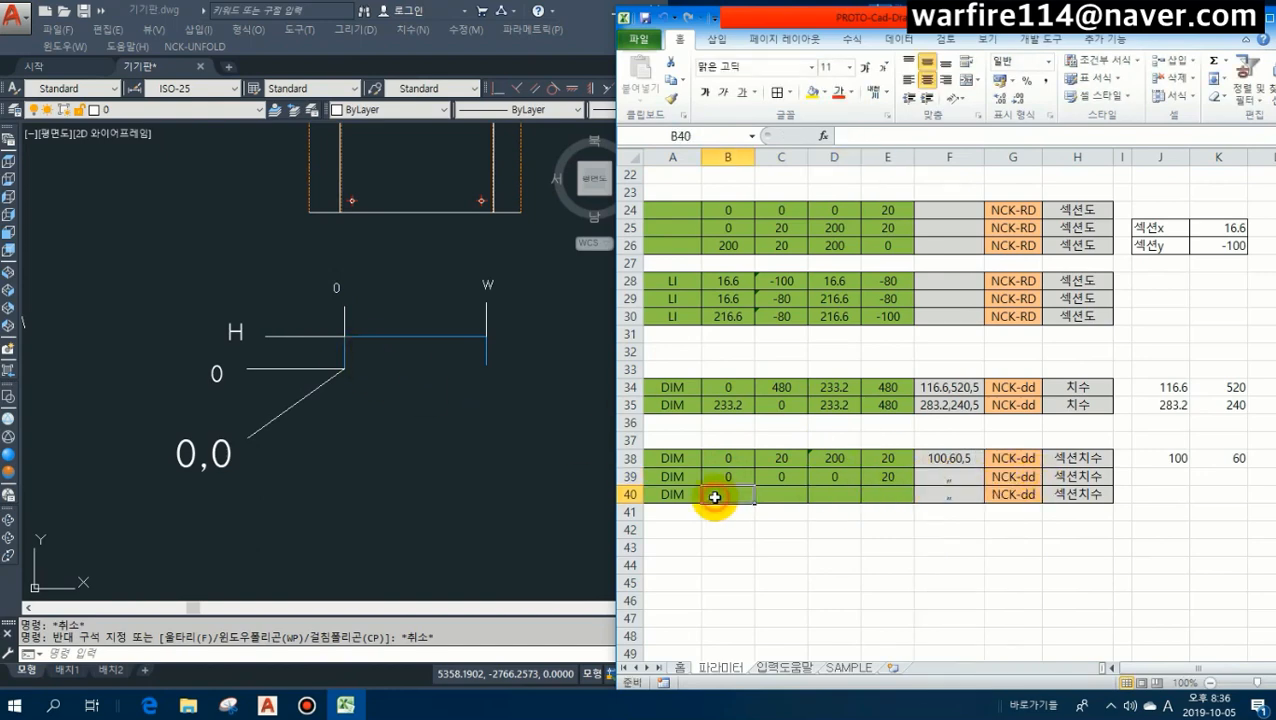
left_click(777, 492)
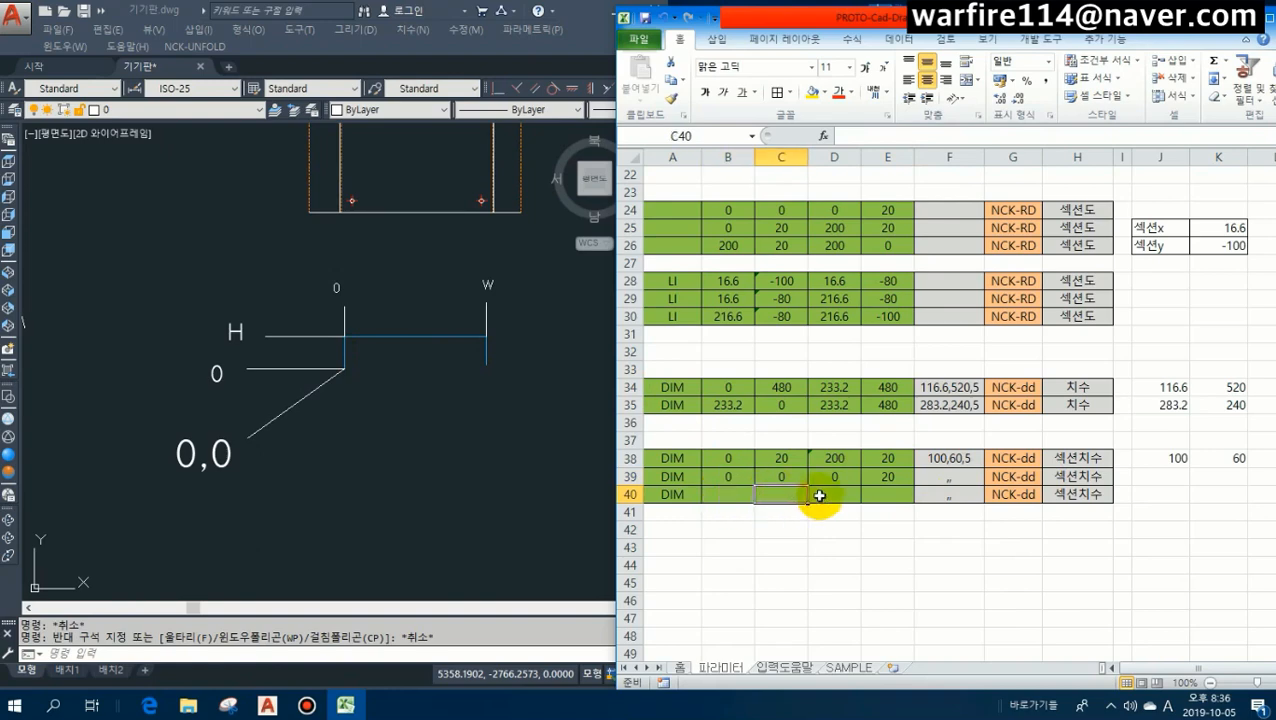
type("0")
left_click(877, 496)
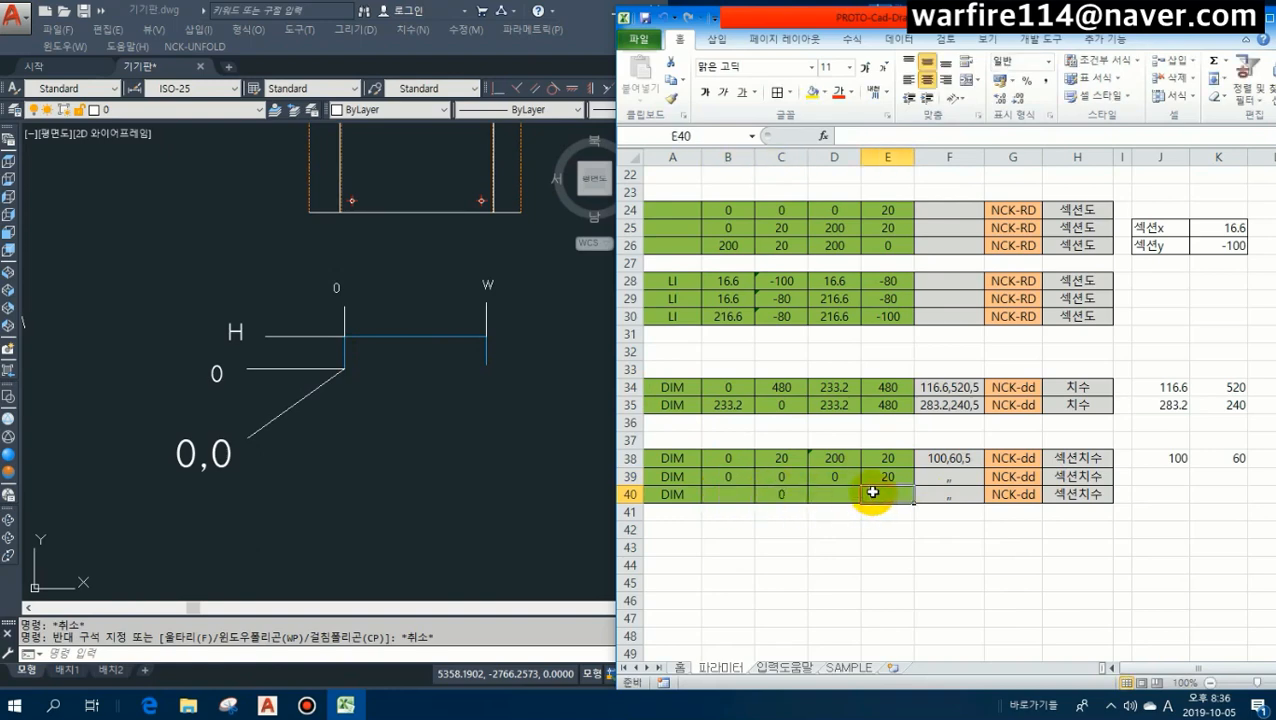
type("=")
key("Up")
key("Return")
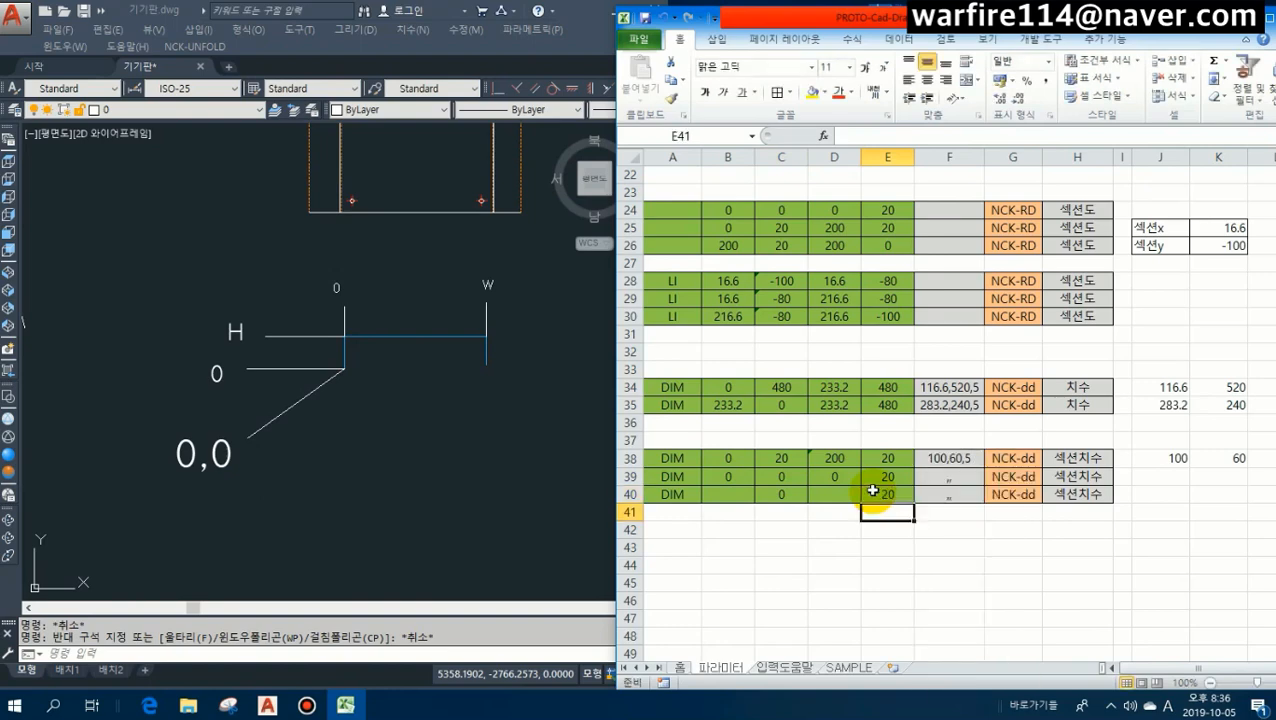
Set the third section dimension's X coordinates in B40 and D40 to =W.
key("Up")
key("Left")
key("Left")
key("Left")
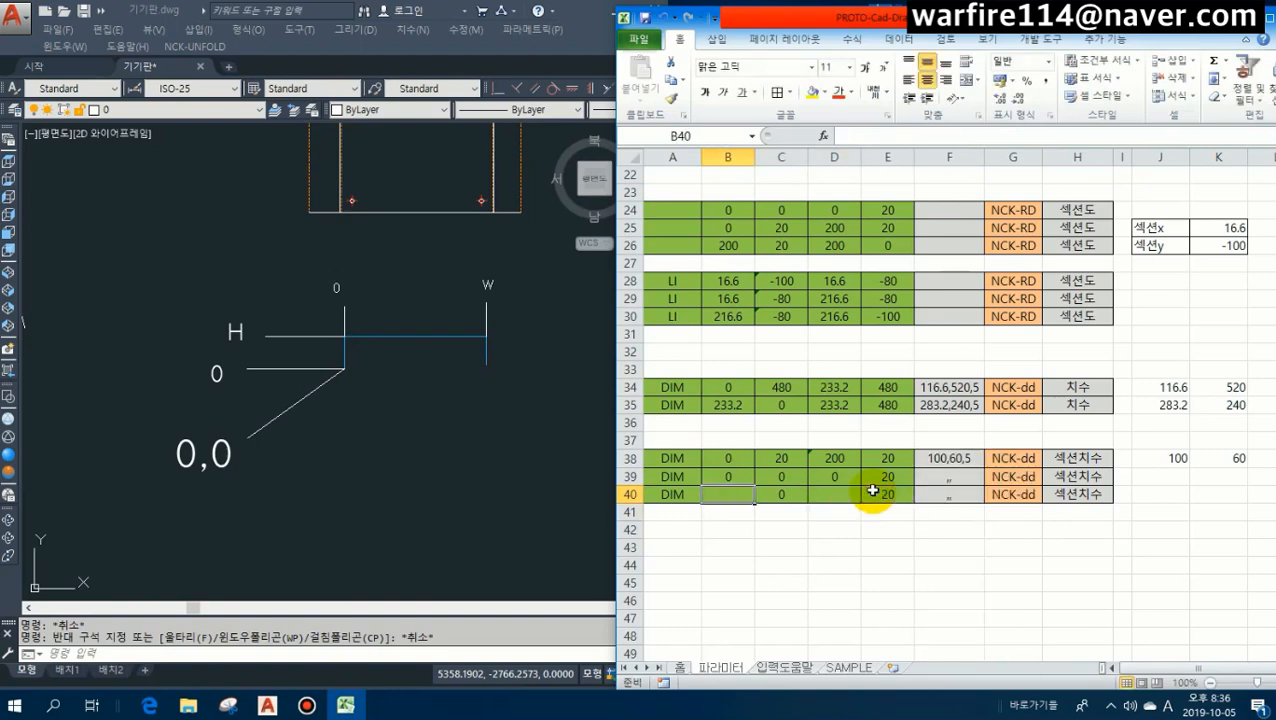
type("=w")
key("Tab")
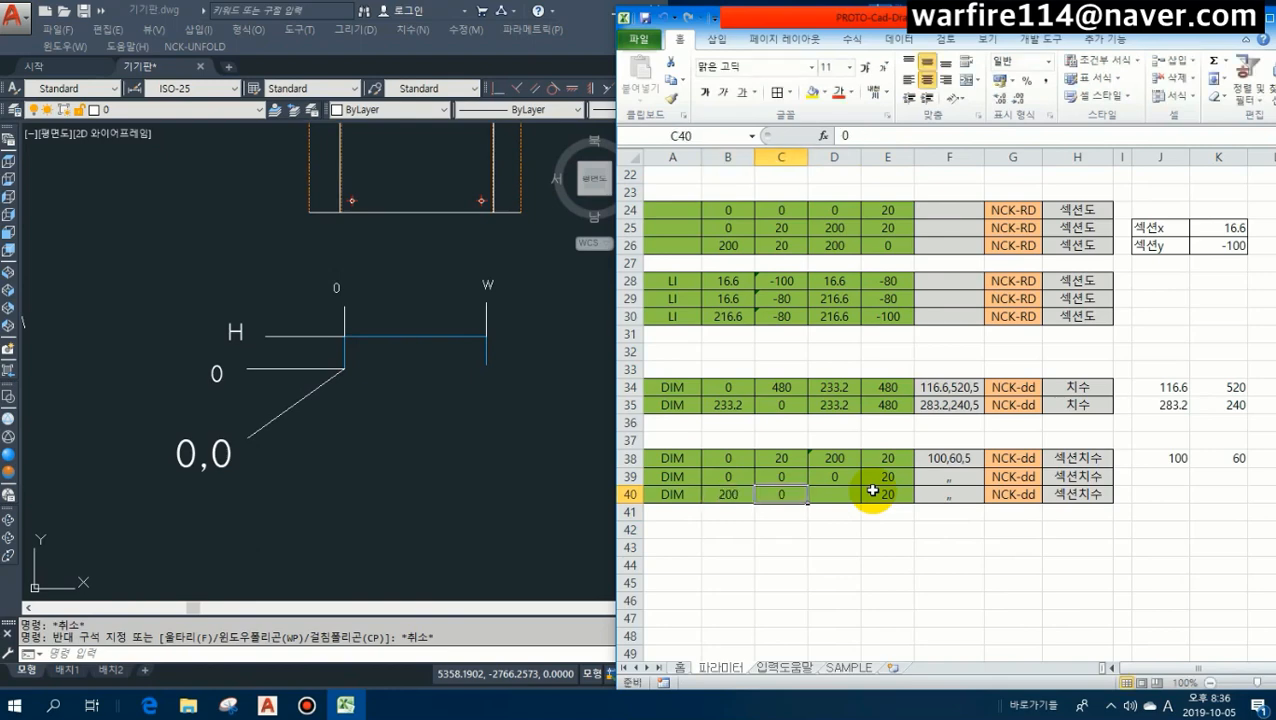
key("Tab")
type("=w")
key("Tab")
key("Tab")
key("Tab")
key("Tab")
key("Tab")
key("Tab")
key("Tab")
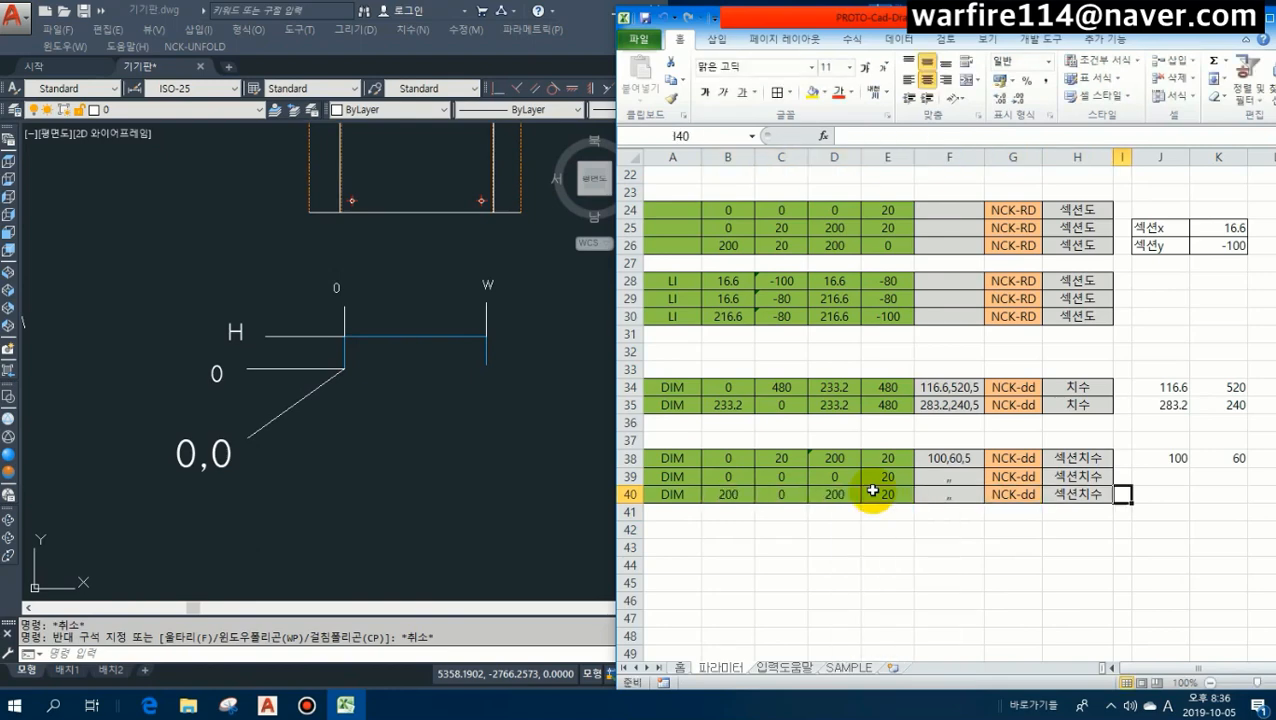
Set the text height of the second and third section dimensions to 5 in L39 and L40.
key("Right")
key("Right")
key("Left")
key("Left")
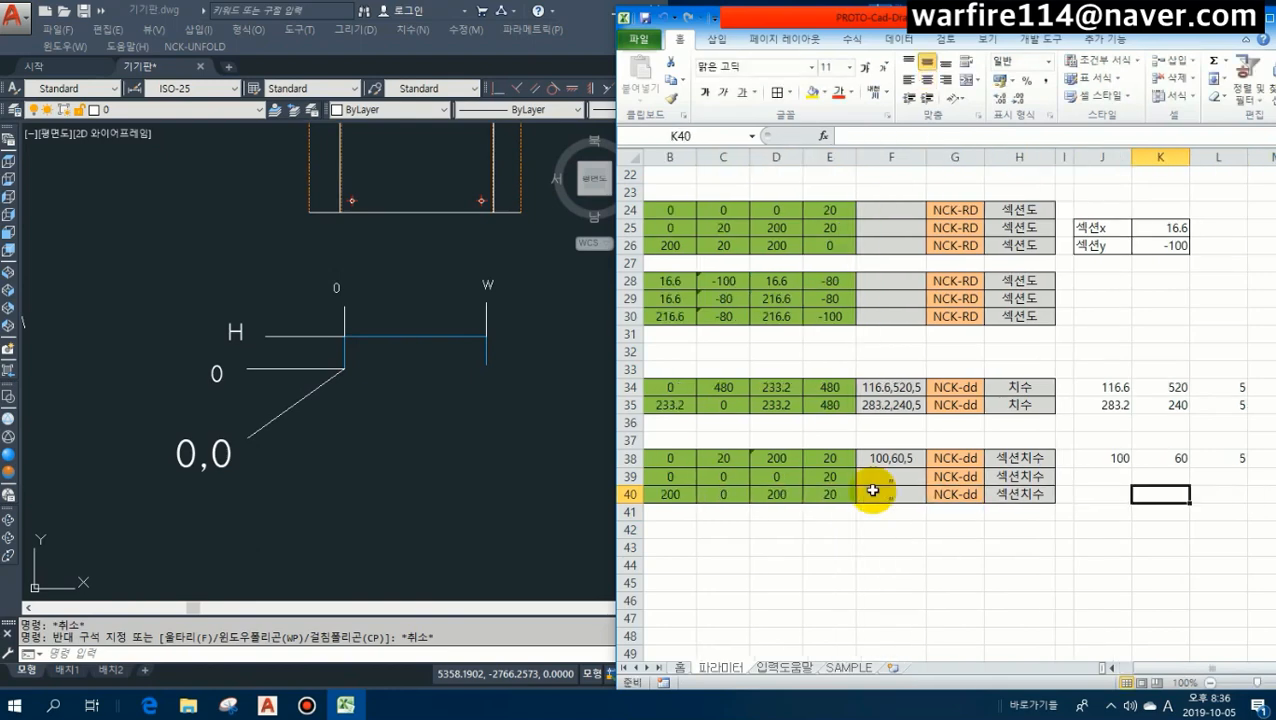
key("Up")
key("Right")
key("Right")
key("Right")
key("Left")
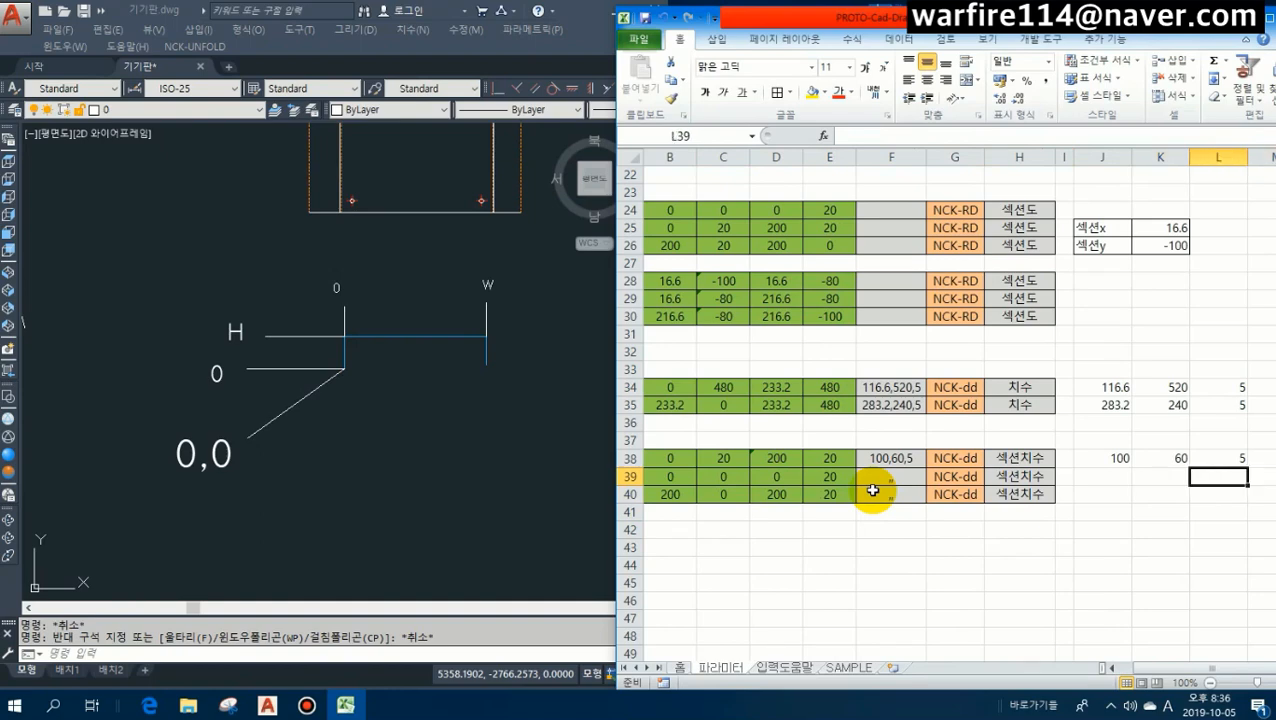
type("5")
key("Return")
type("5")
key("Return")
Calculate the second section dimension's insertion X in J39 as =C39-40.
key("Up")
key("Up")
key("Left")
key("Left")
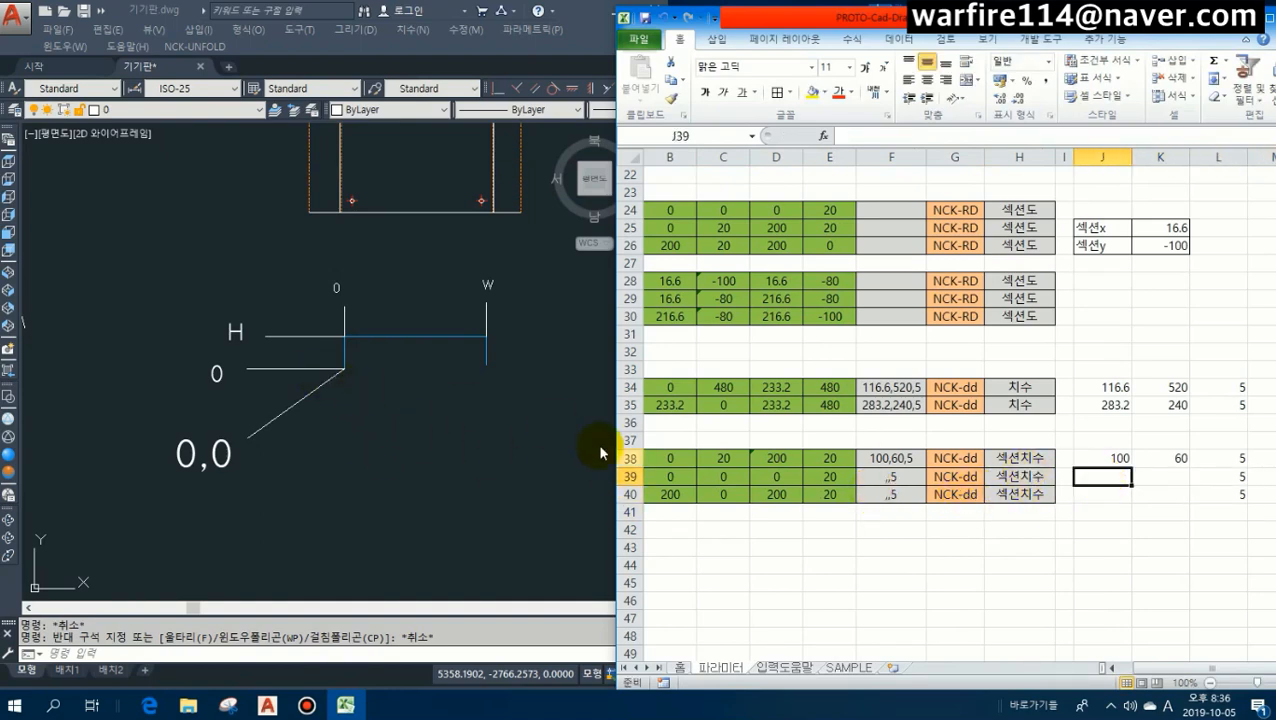
type("=")
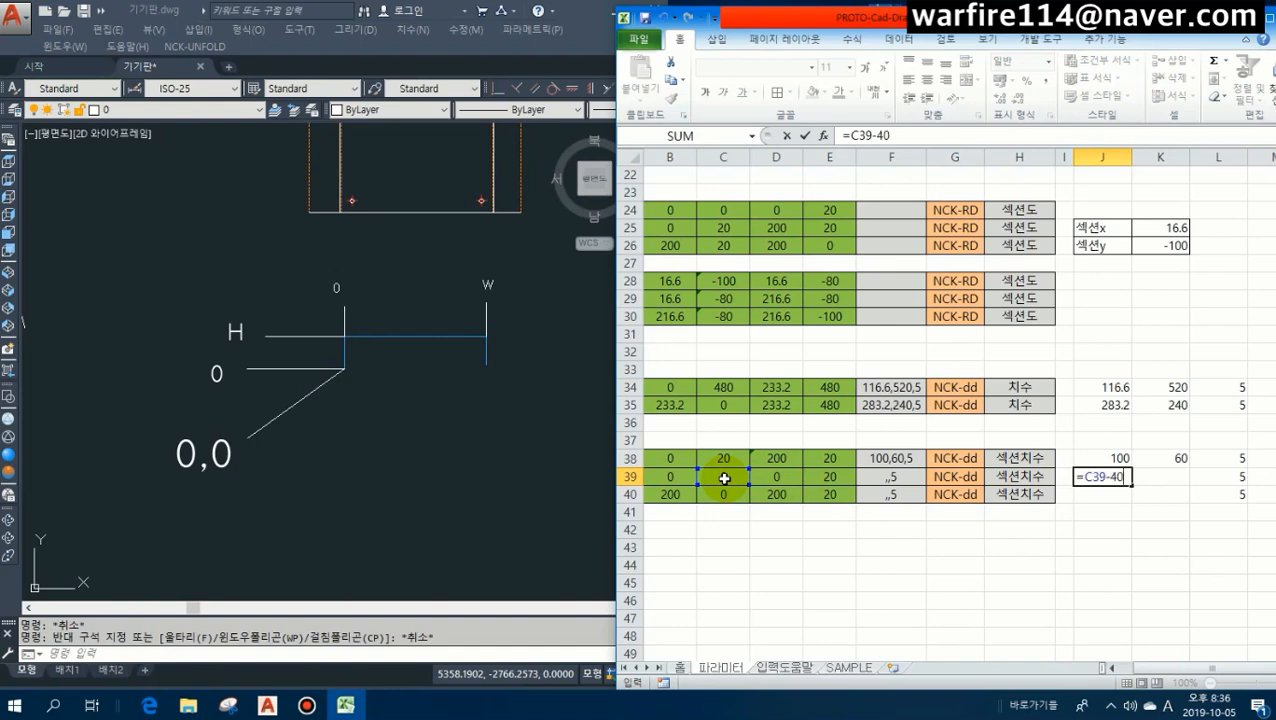
type("-40")
key("Return")
key("Up")
key("Down")
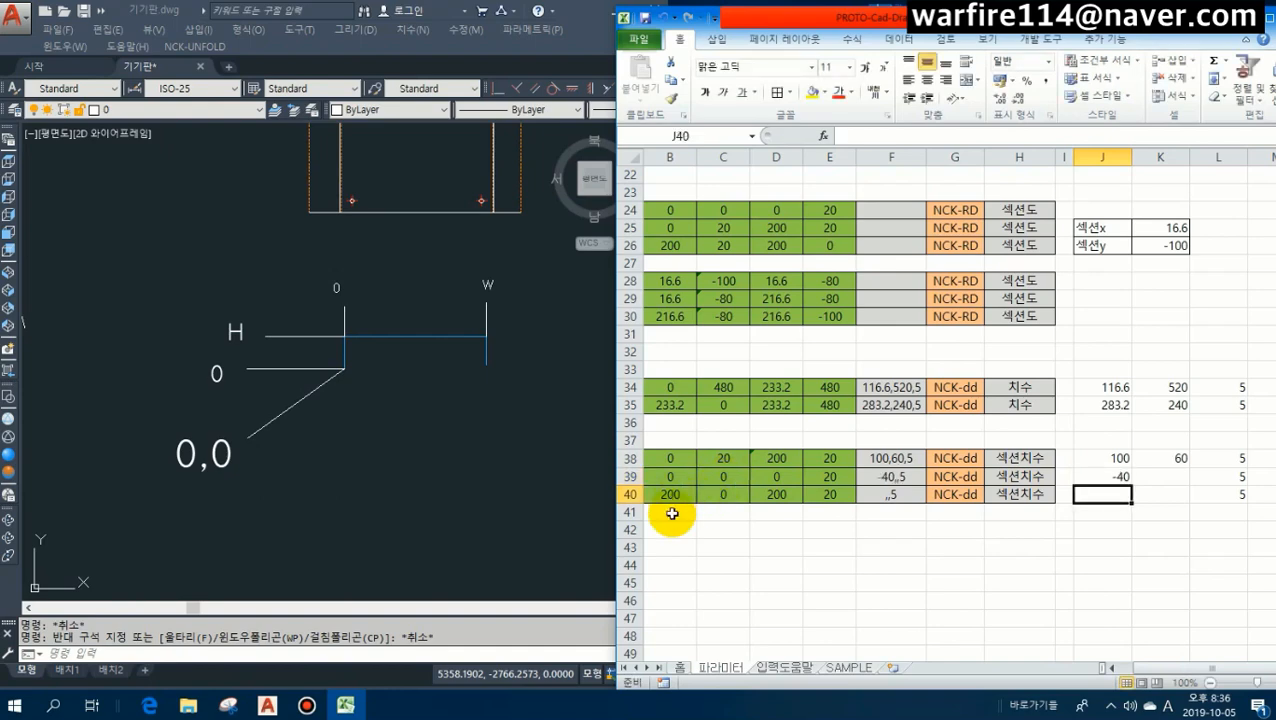
Calculate the third section dimension's insertion X in J40 as =B40+40.
type("=")
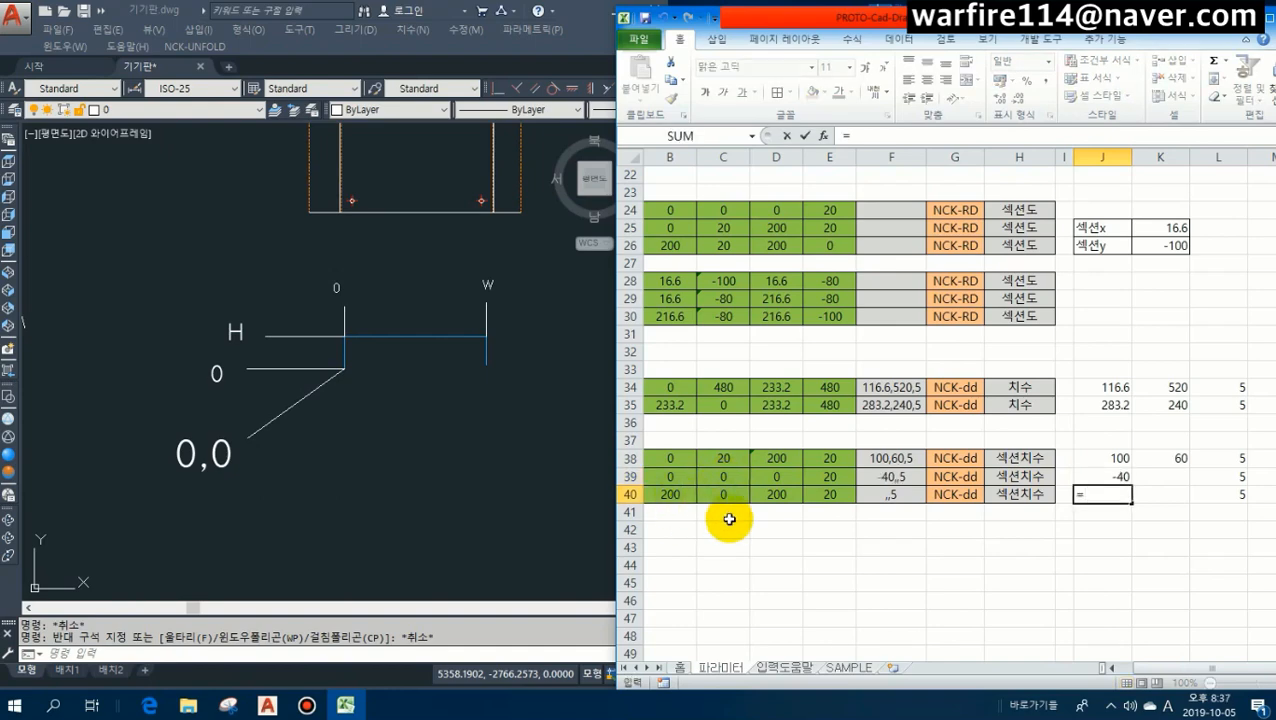
left_click(680, 495)
type("+")
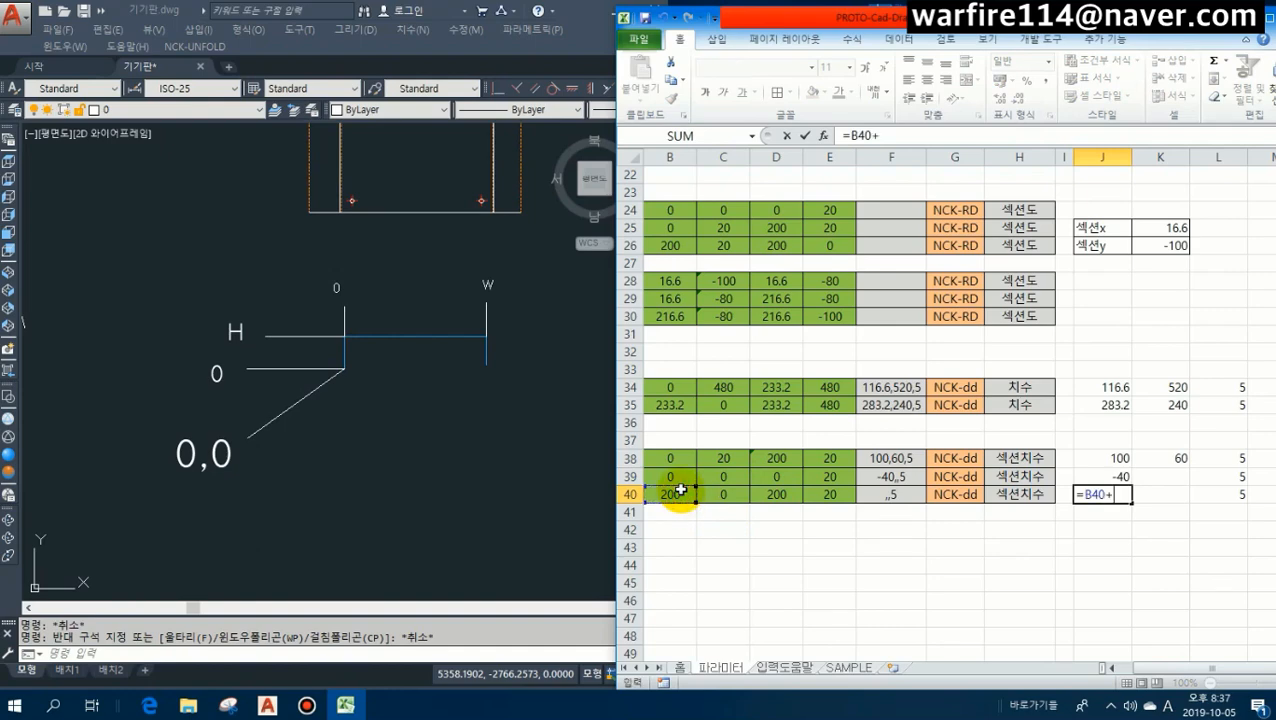
type("40")
key("Return")
Set the insertion Y of the second and third section dimensions to =H/2 in K39 and K40.
key("Up")
key("Up")
key("Right")
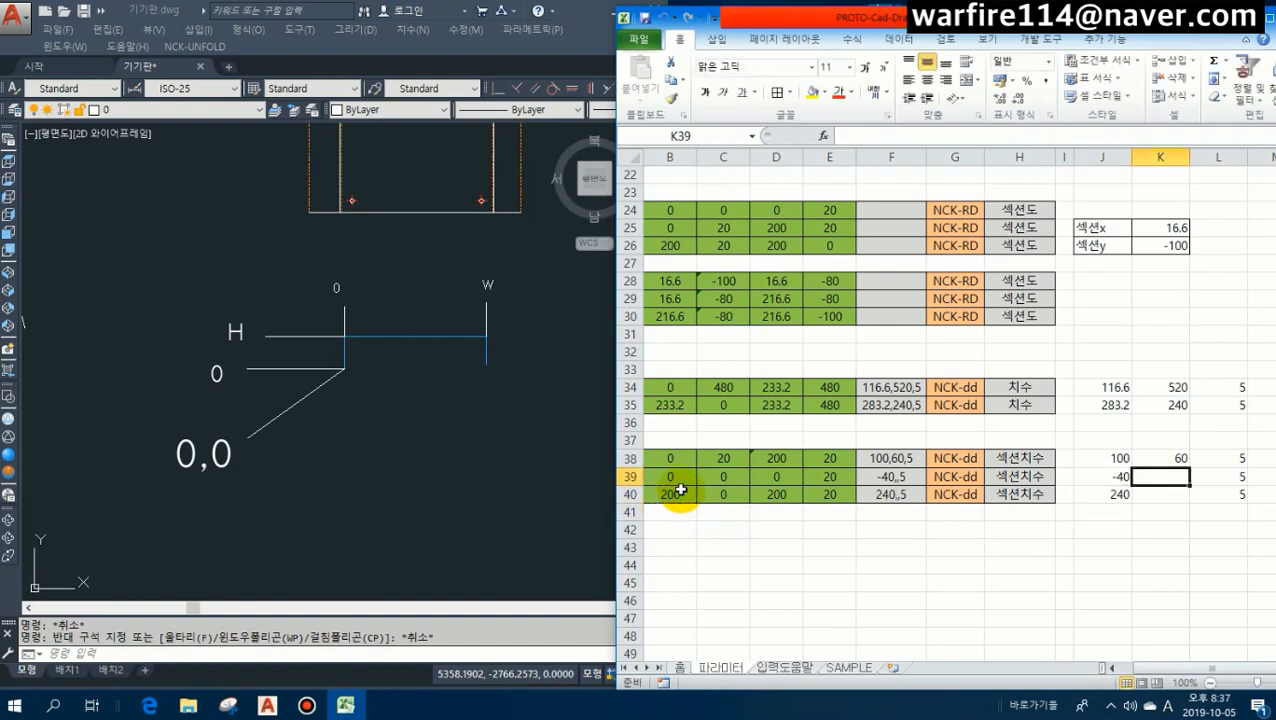
type("=")
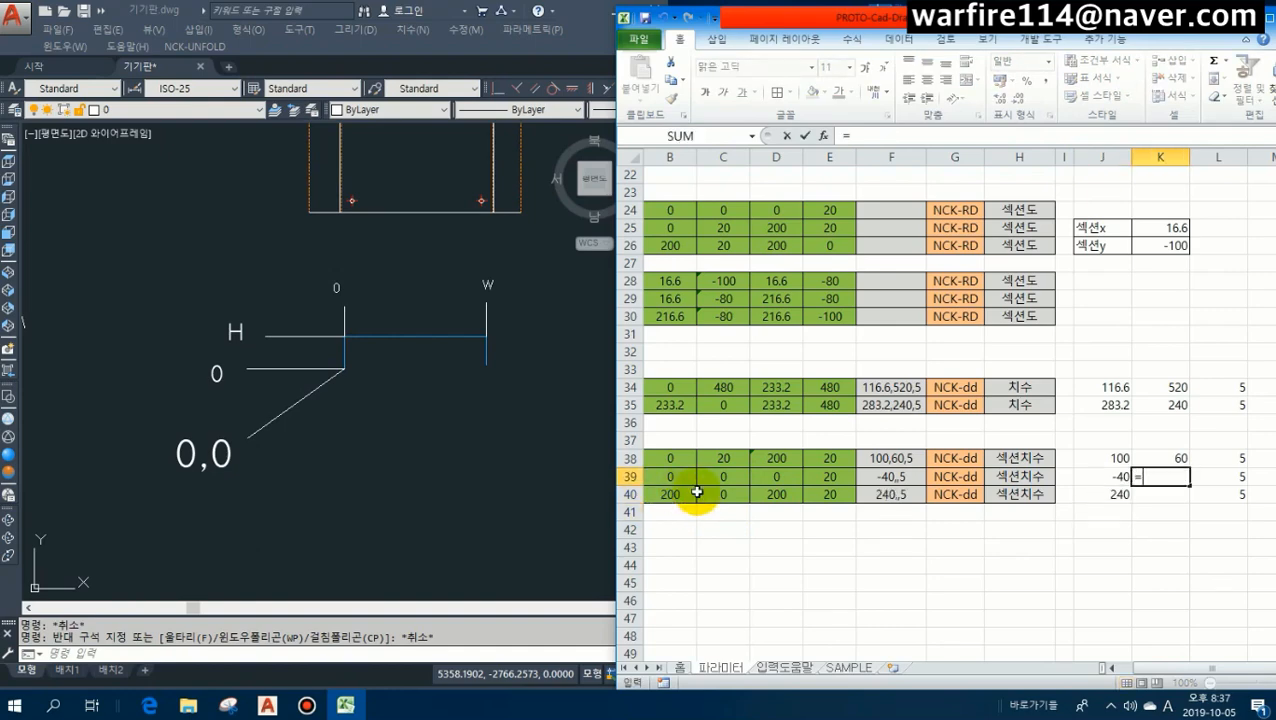
type("h/2")
key("Return")
key("Up")
type("=")
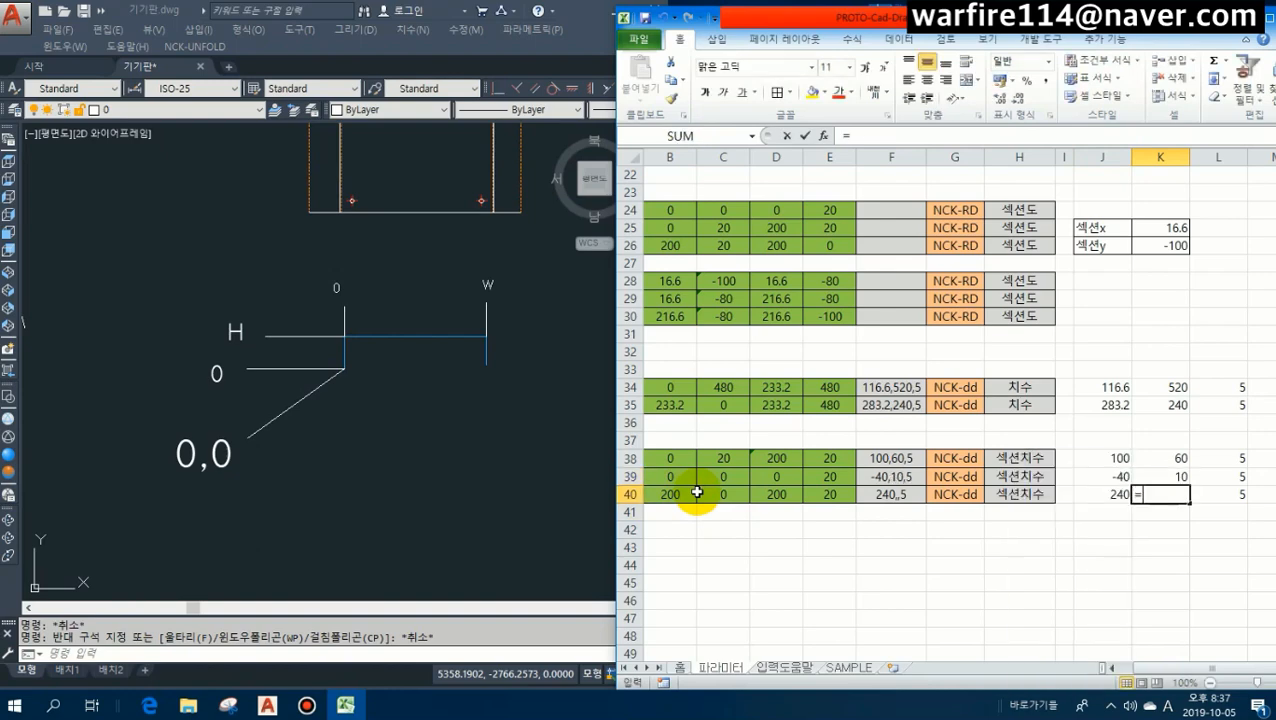
type("h/2")
key("Return")
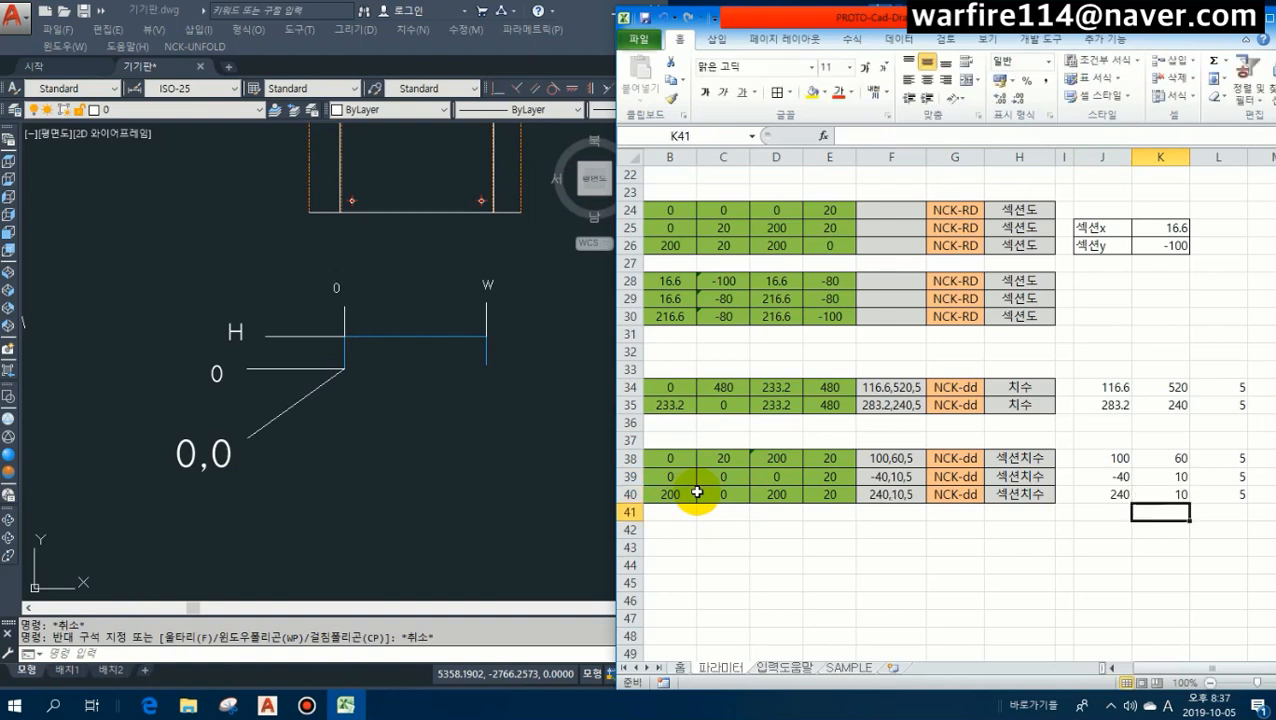
Copy the three section dimension rows A38:L40, including their insertion values, to the block starting at A42.
scroll(697, 492, "down", 1)
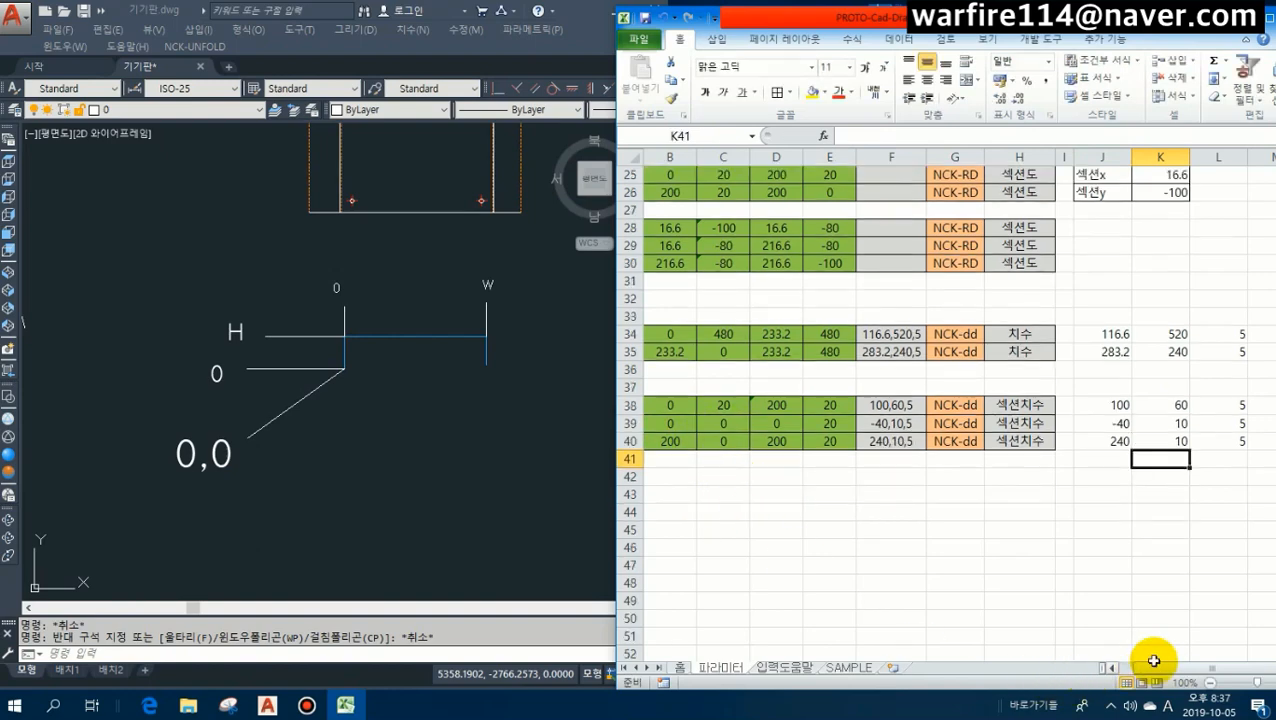
left_click_drag(1155, 664, 1140, 665)
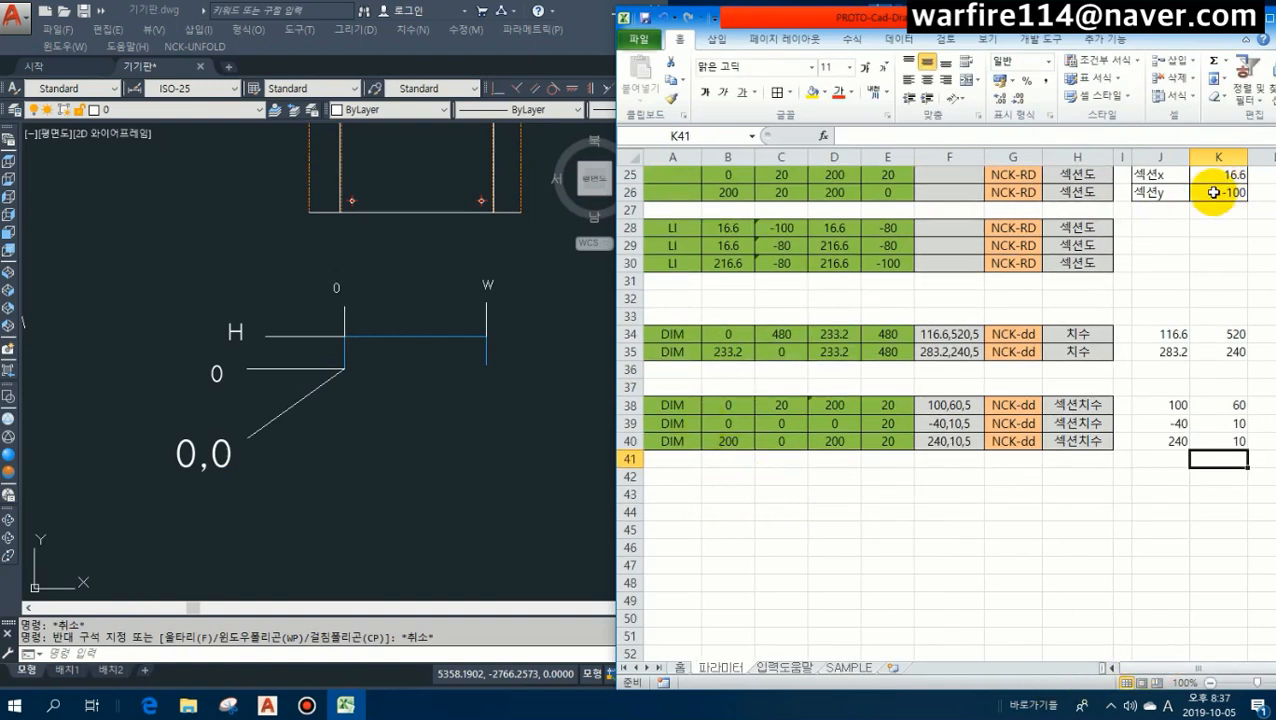
left_click_drag(667, 409, 1040, 432)
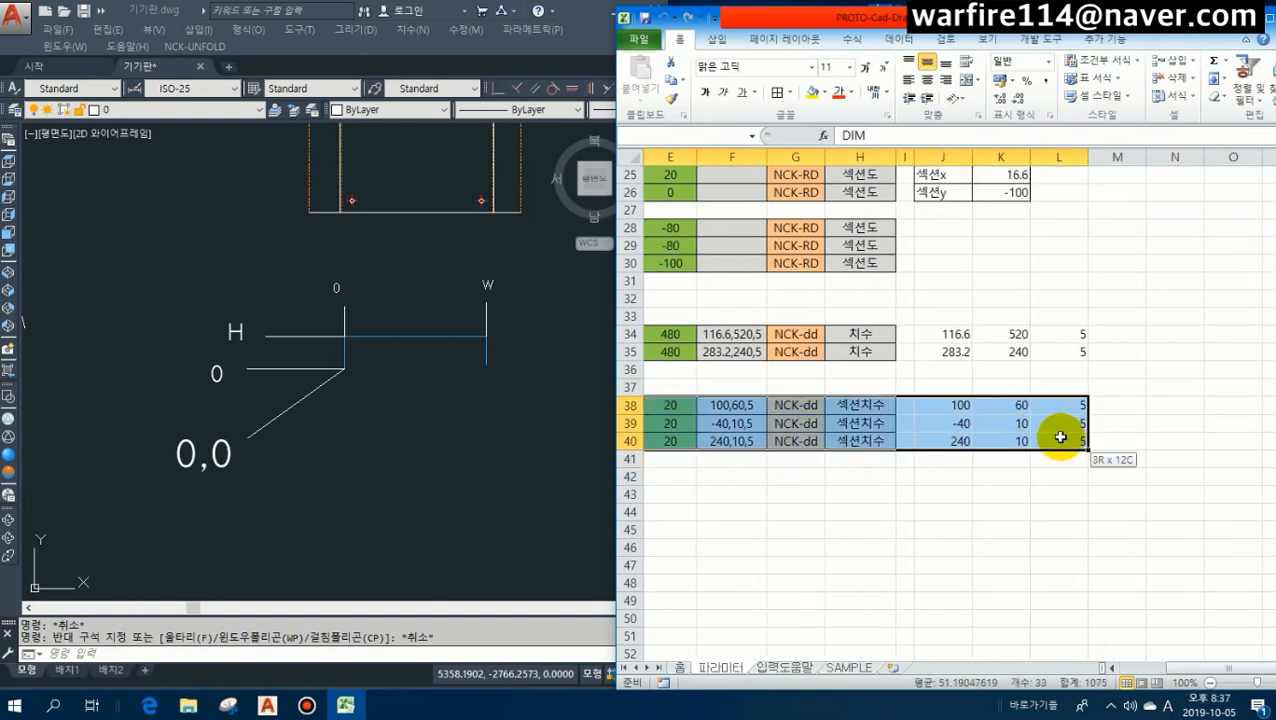
key("ctrl+c")
left_click_drag(1180, 666, 1130, 668)
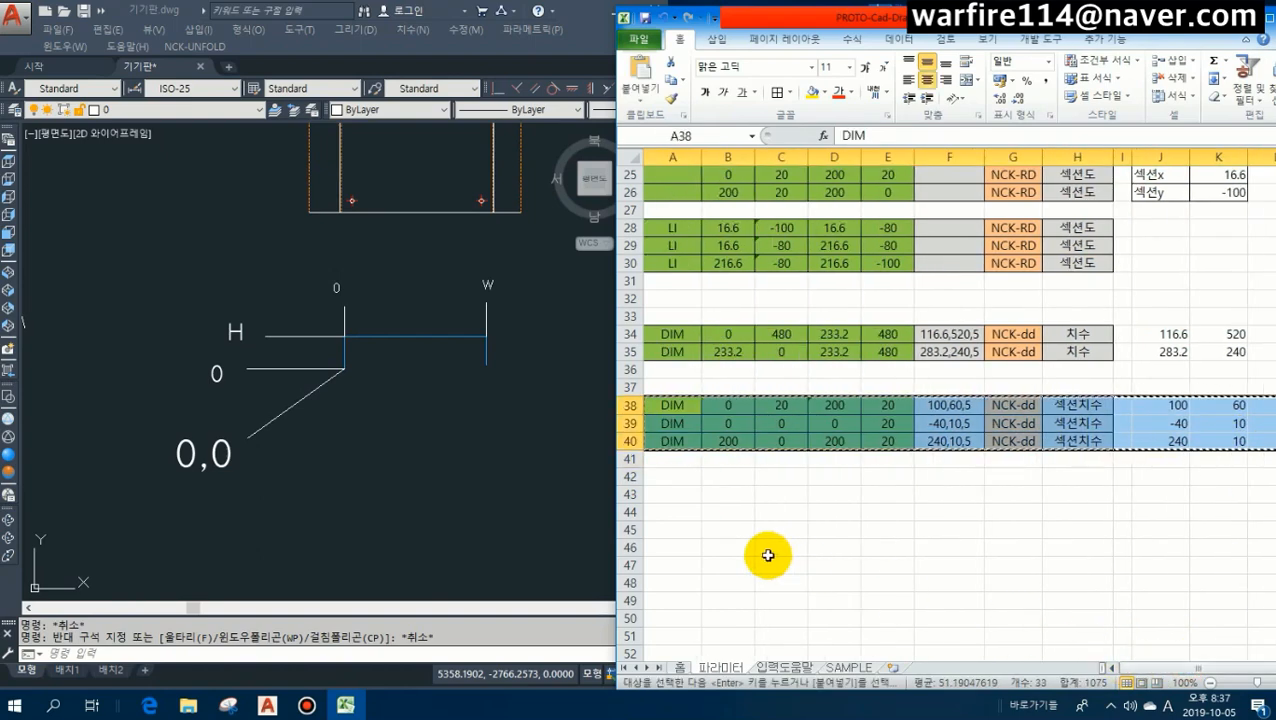
scroll(740, 520, "down", 1)
left_click(680, 441)
left_click(675, 423)
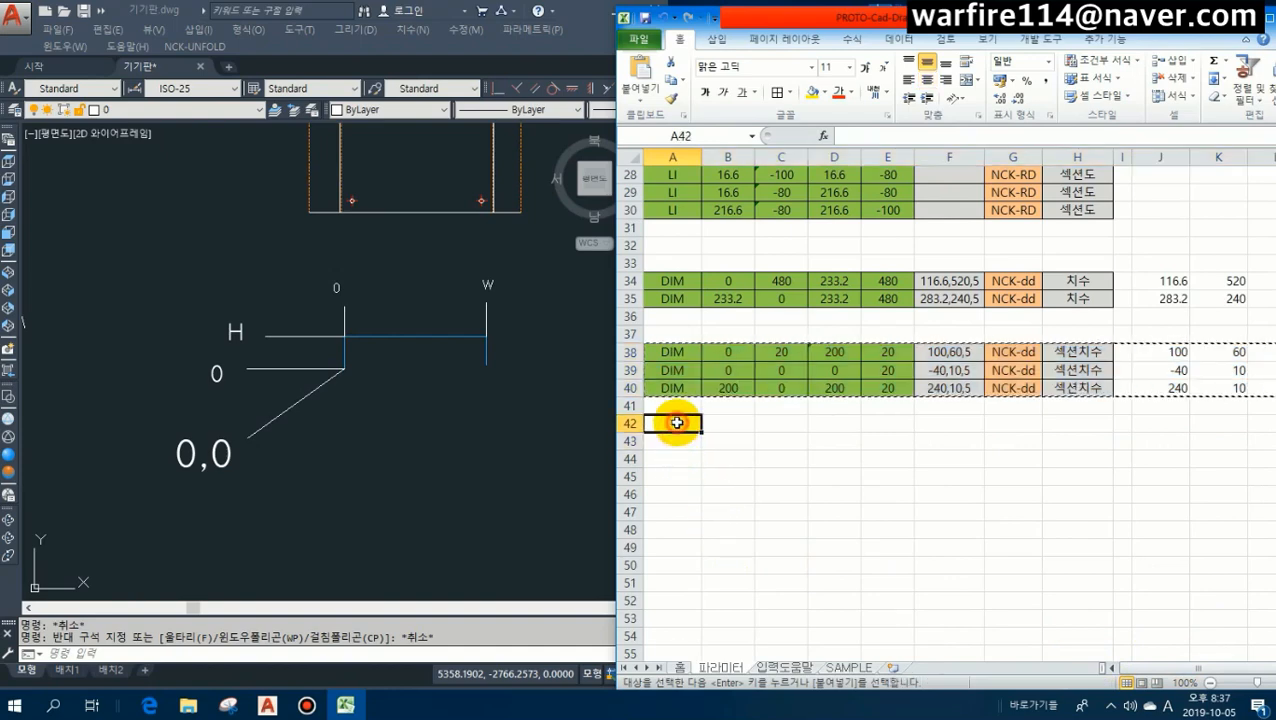
key("ctrl+v")
Clear the DIM commands from A38:A40 so only the copied rows issue dimensions.
left_click_drag(695, 360, 676, 386)
key("Delete")
left_click(675, 427)
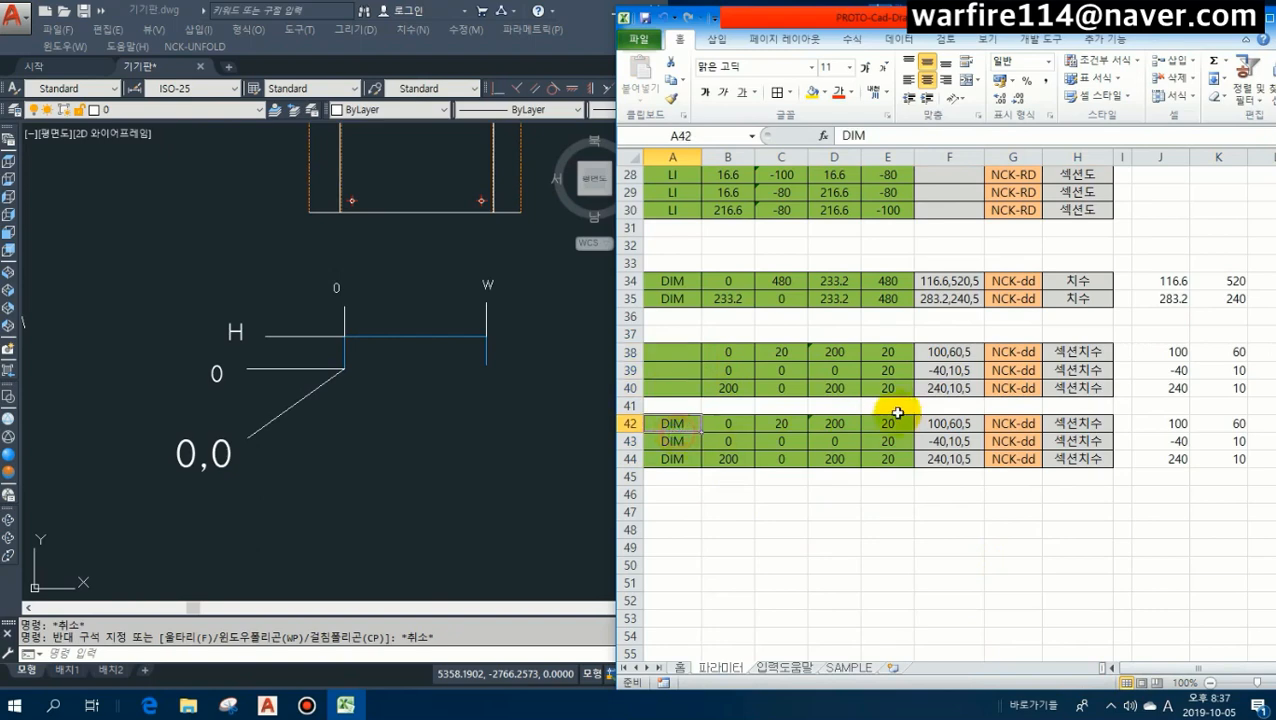
Offset the first copied dimension's insertion X by the section X value, entering =J38+xxx in J42.
left_click_drag(1163, 673, 1245, 673)
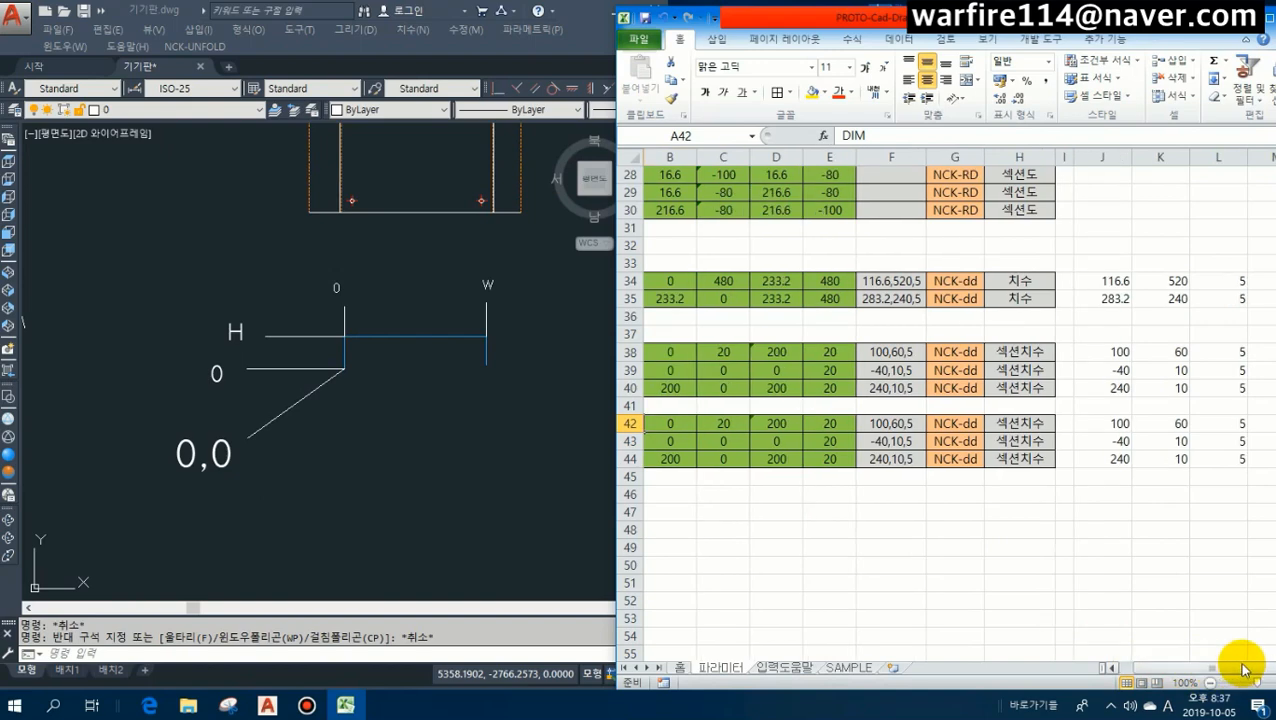
scroll(1245, 618, "up", 2)
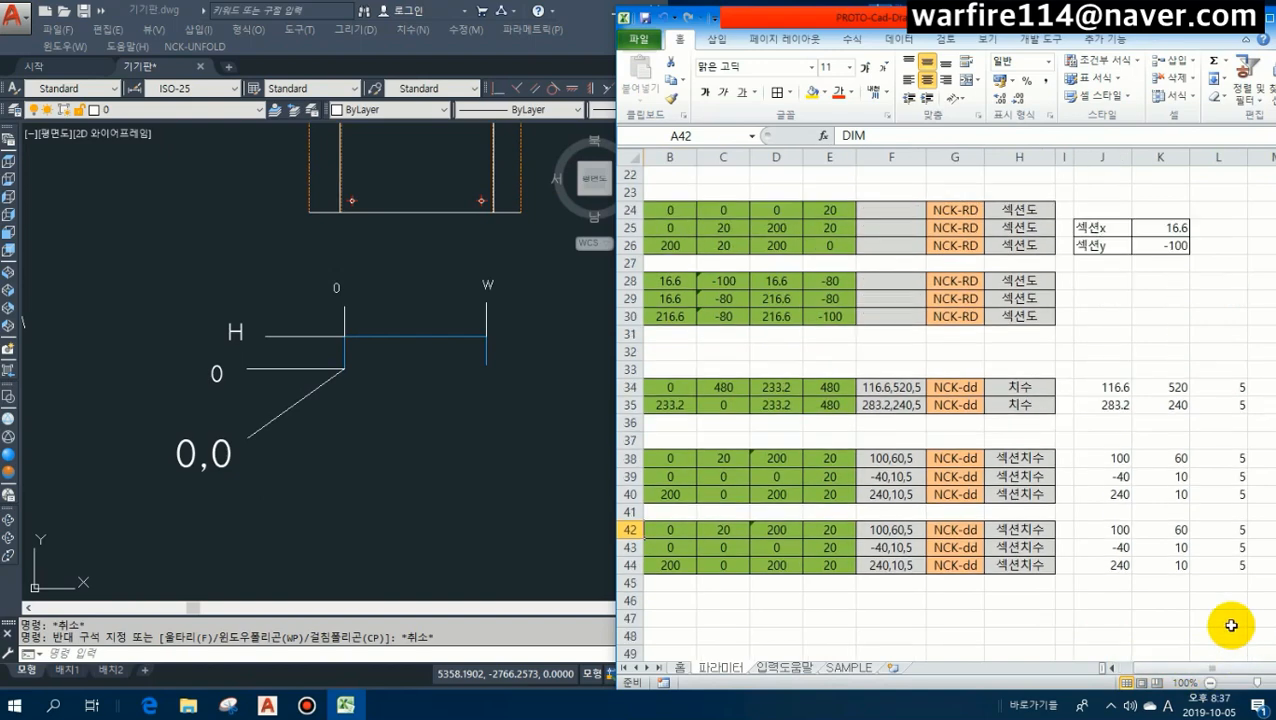
left_click(1130, 533)
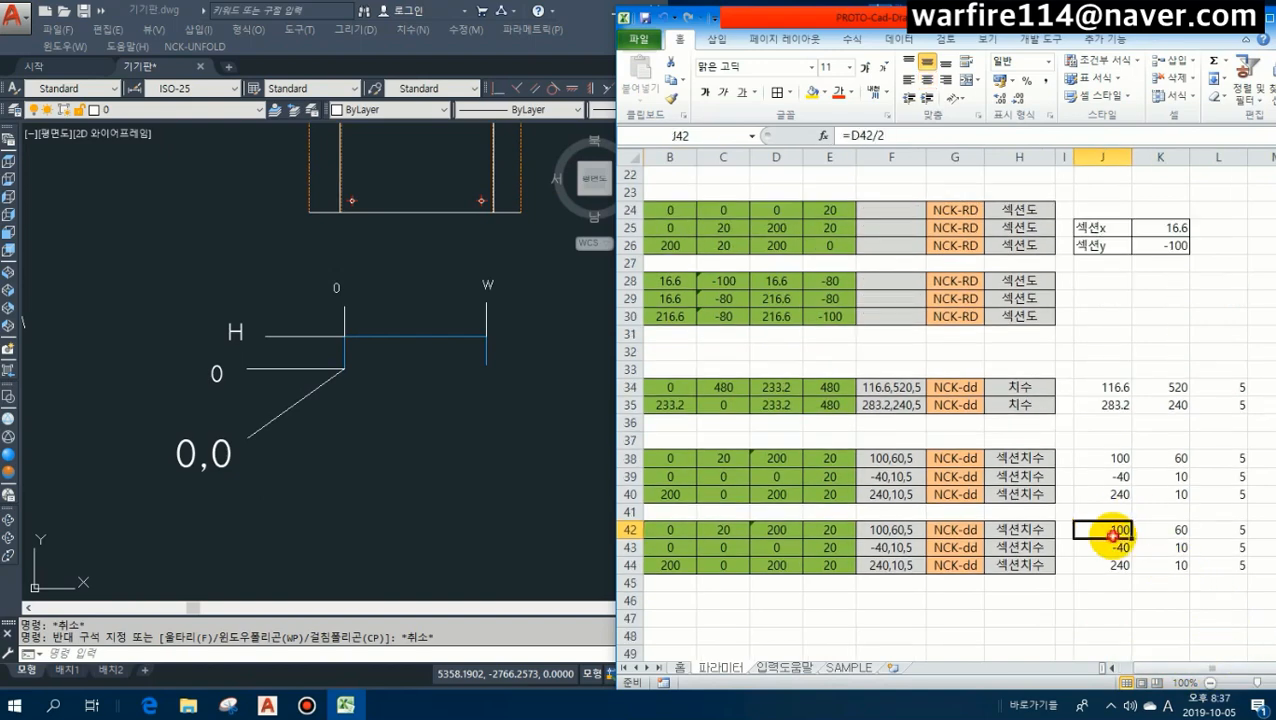
left_click(1118, 457)
left_click(1162, 458)
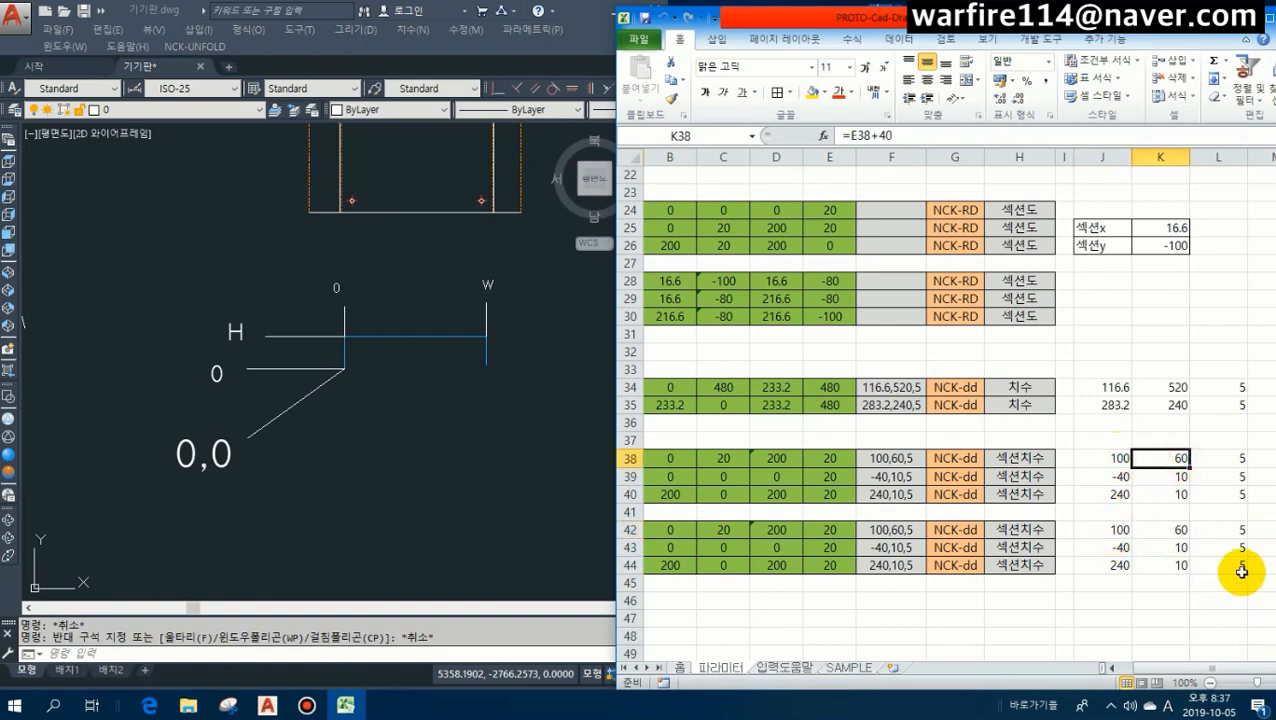
left_click(1098, 530)
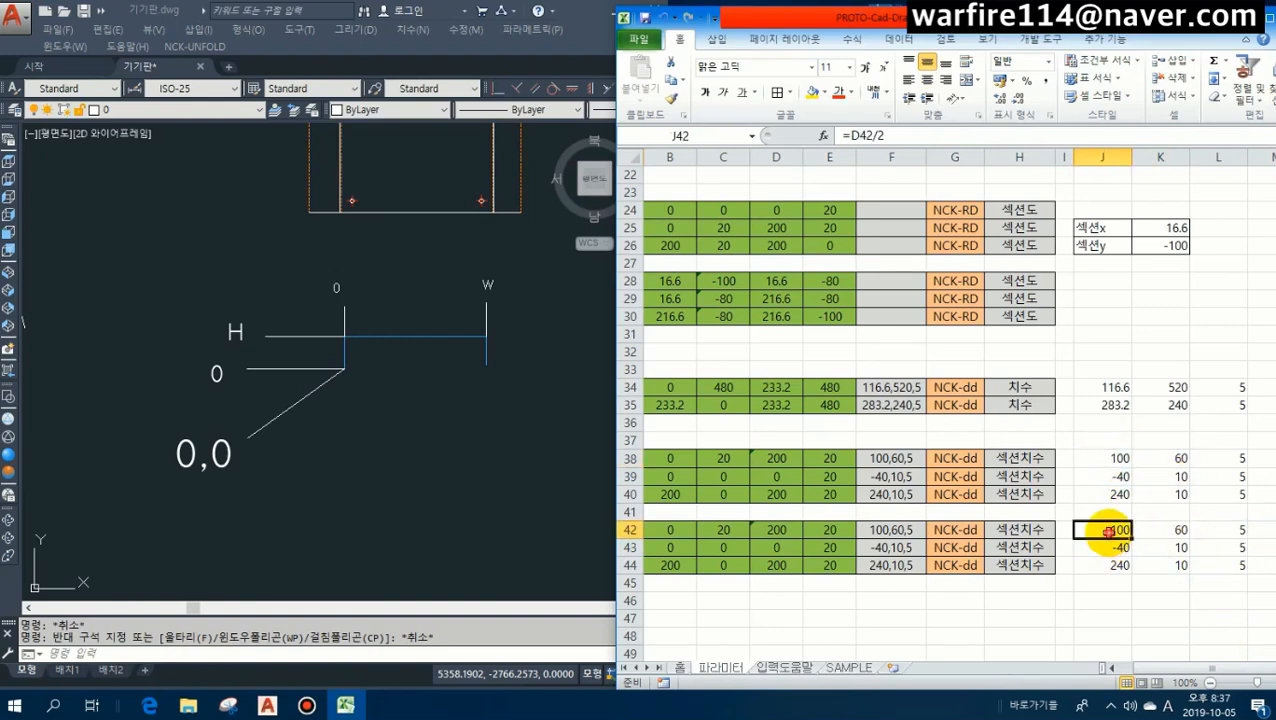
type("=")
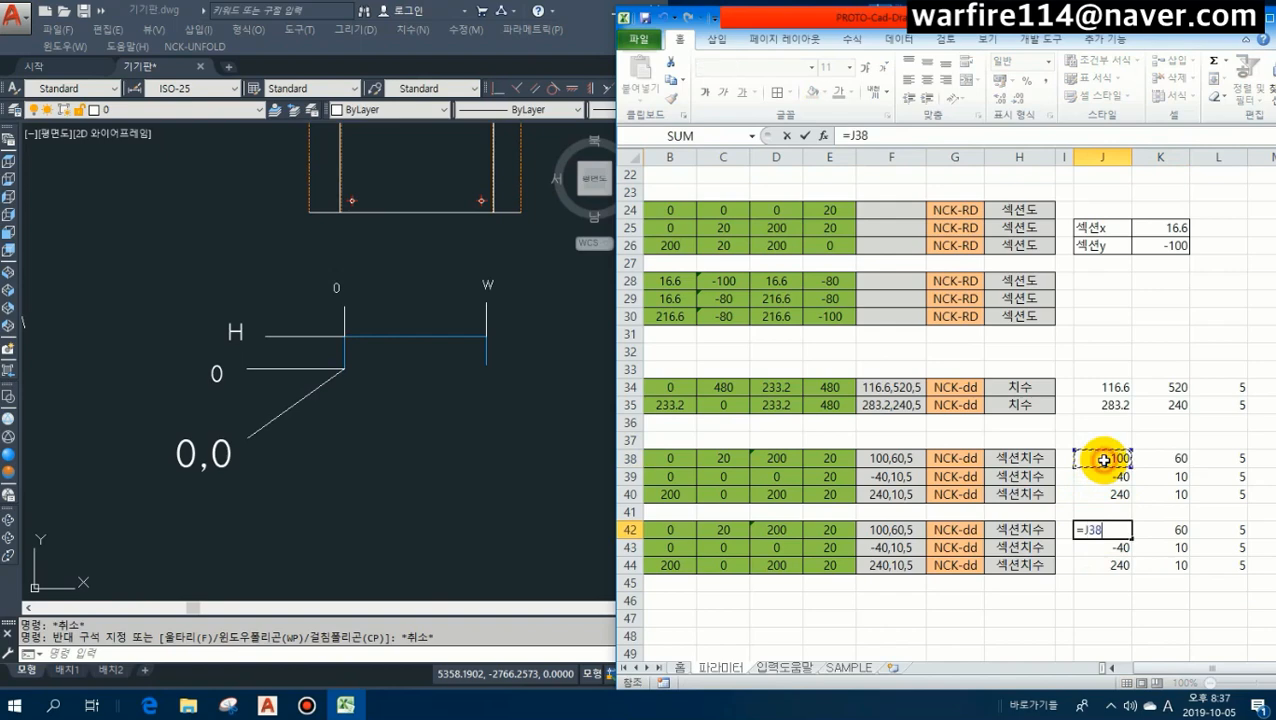
type("+cc")
key("BackSpace")
type("xx")
key("Return")
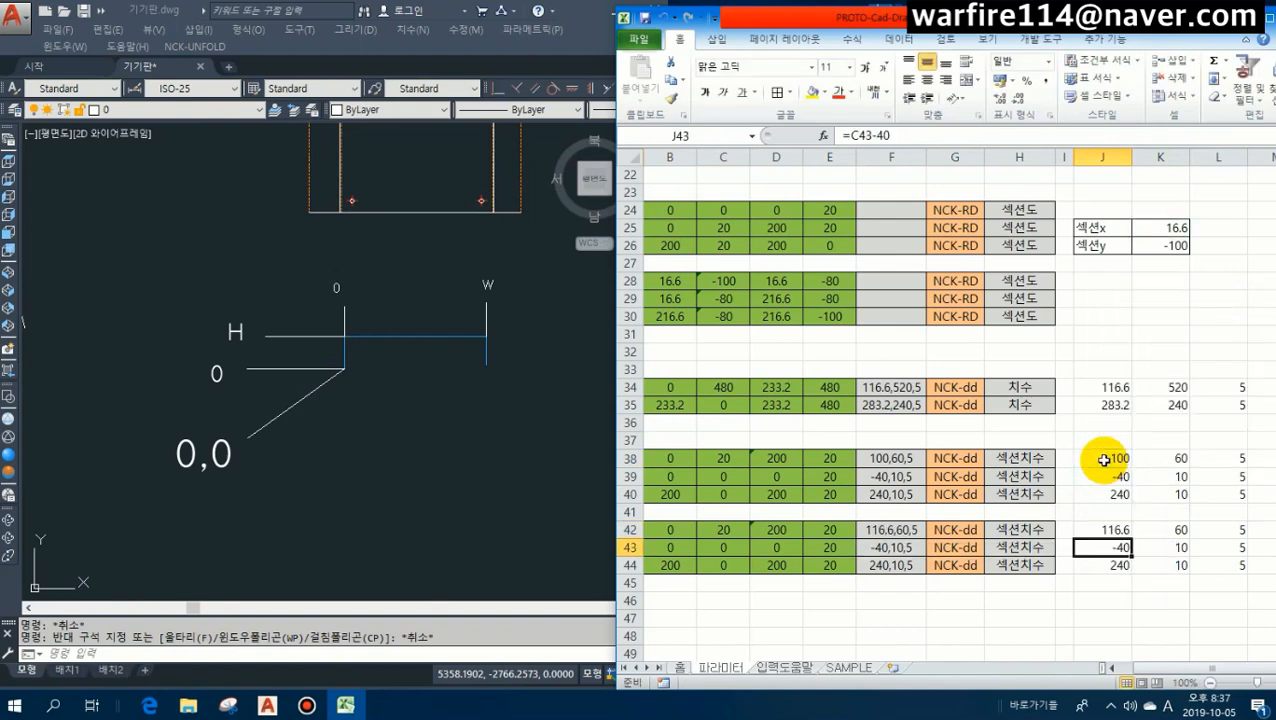
Clear J43 and J44, and set the first copied dimension's insertion Y in K42 to =K38+yyy.
key("Delete")
left_click(1121, 565)
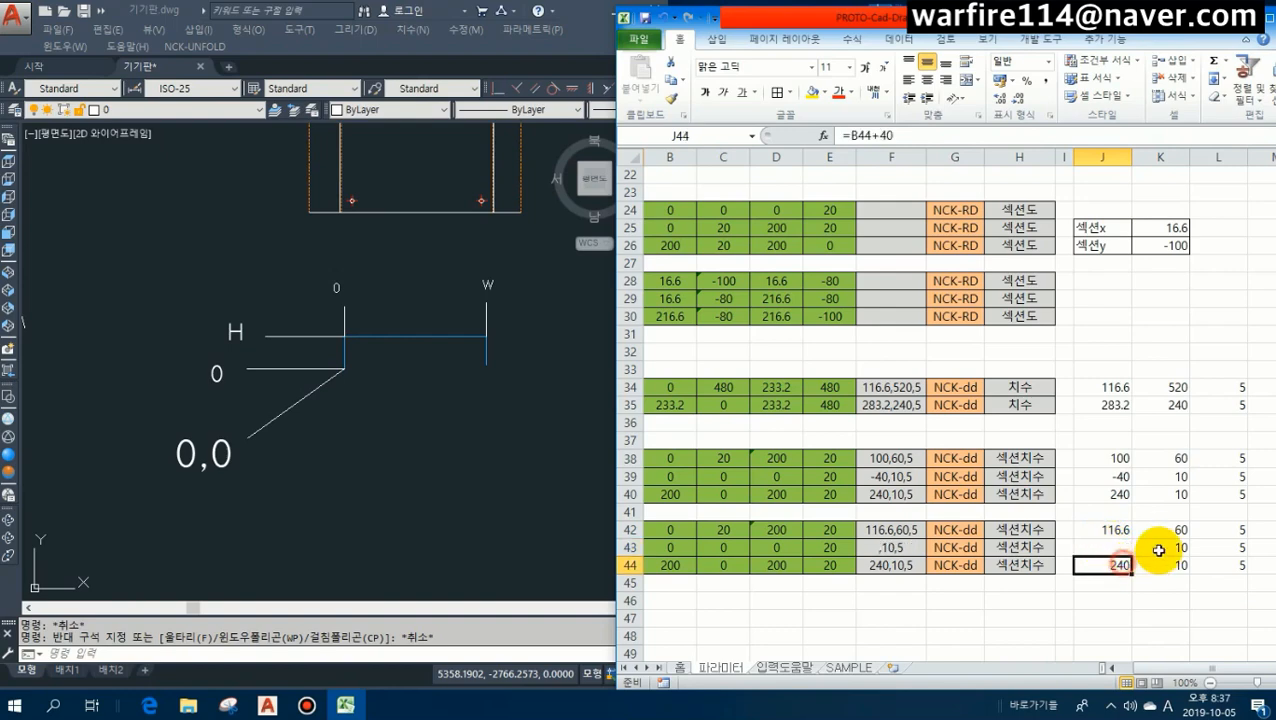
key("Delete")
left_click(1173, 534)
type("=")
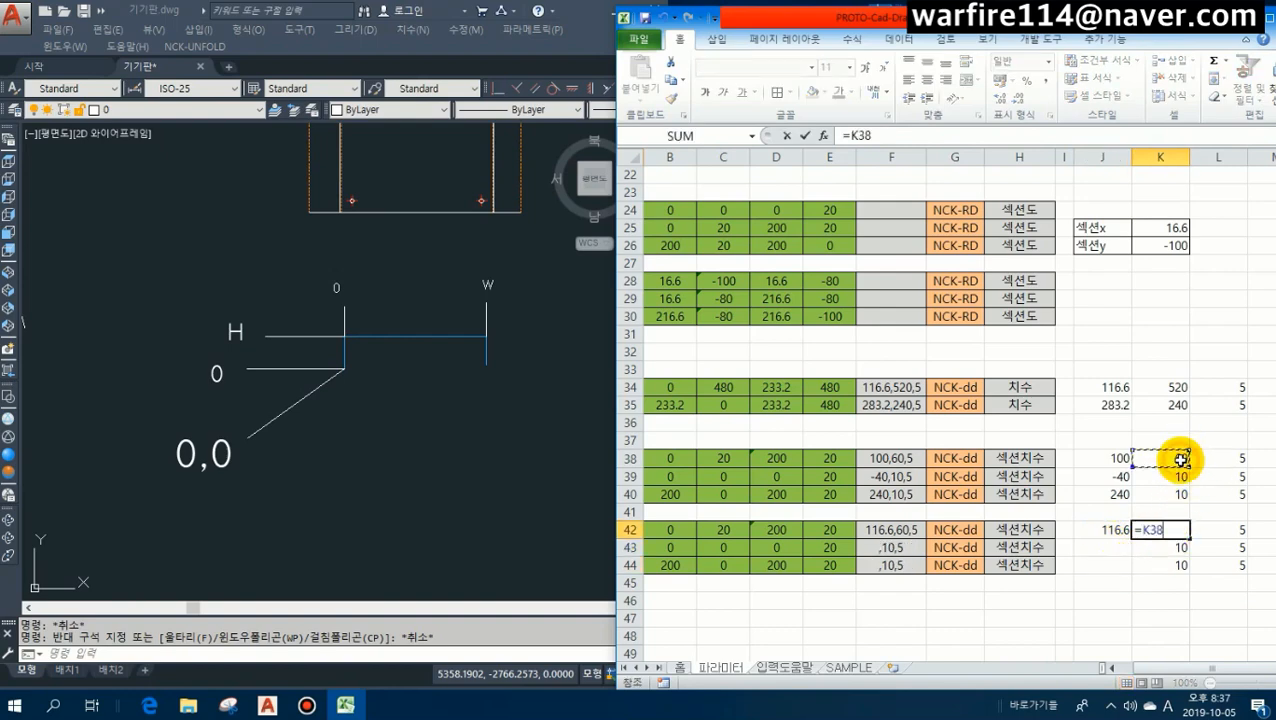
type("+yyy")
key("Return")
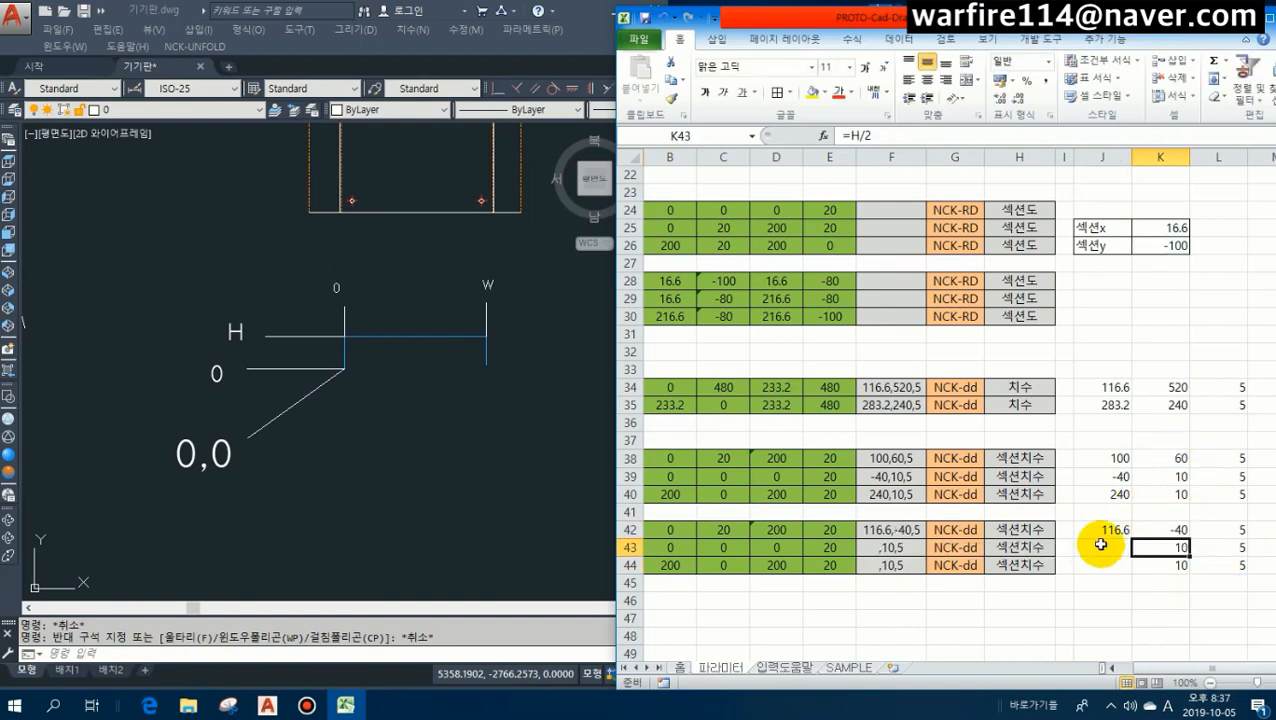
Copy the offset insertion formulas from J42:K42 into rows 43 and 44.
left_click_drag(1112, 532, 1163, 531)
key("ctrl+c")
left_click(1118, 551)
key("ctrl+v")
left_click(1117, 565)
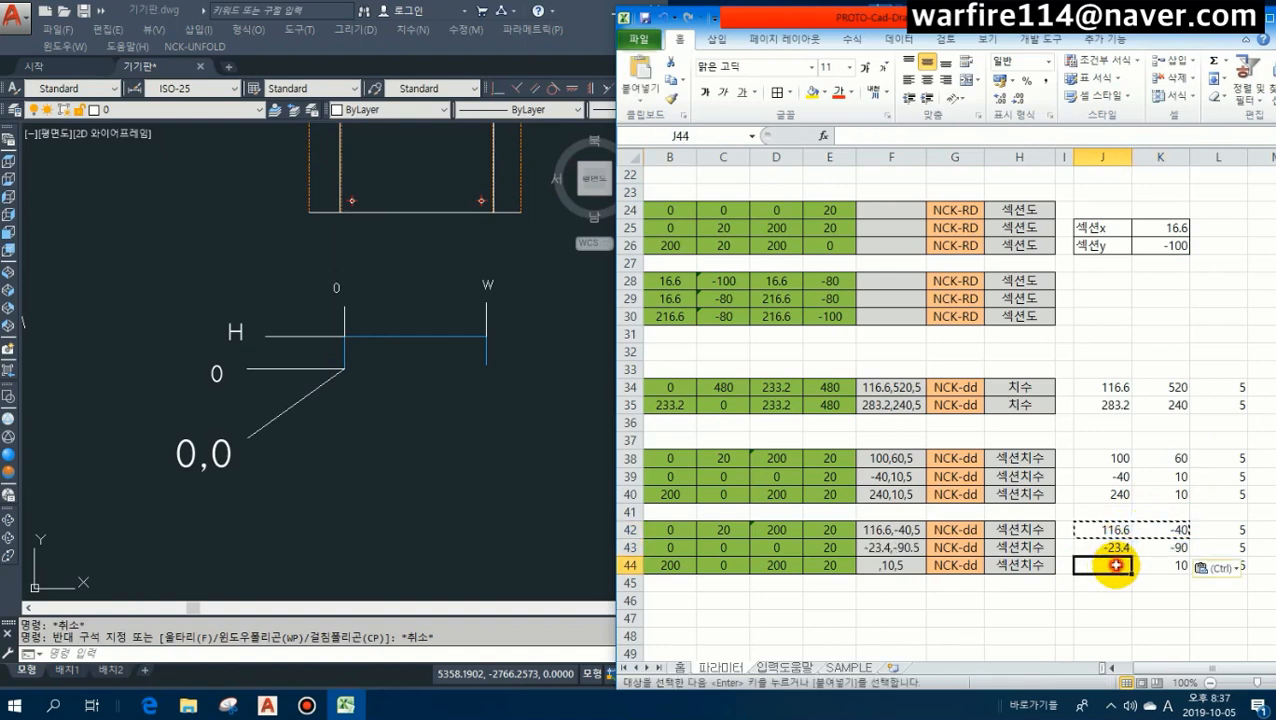
key("ctrl+v")
left_click(1122, 587)
key("Escape")
Clear the copied dimension point coordinates in B42:E44.
left_click_drag(1163, 669, 1126, 669)
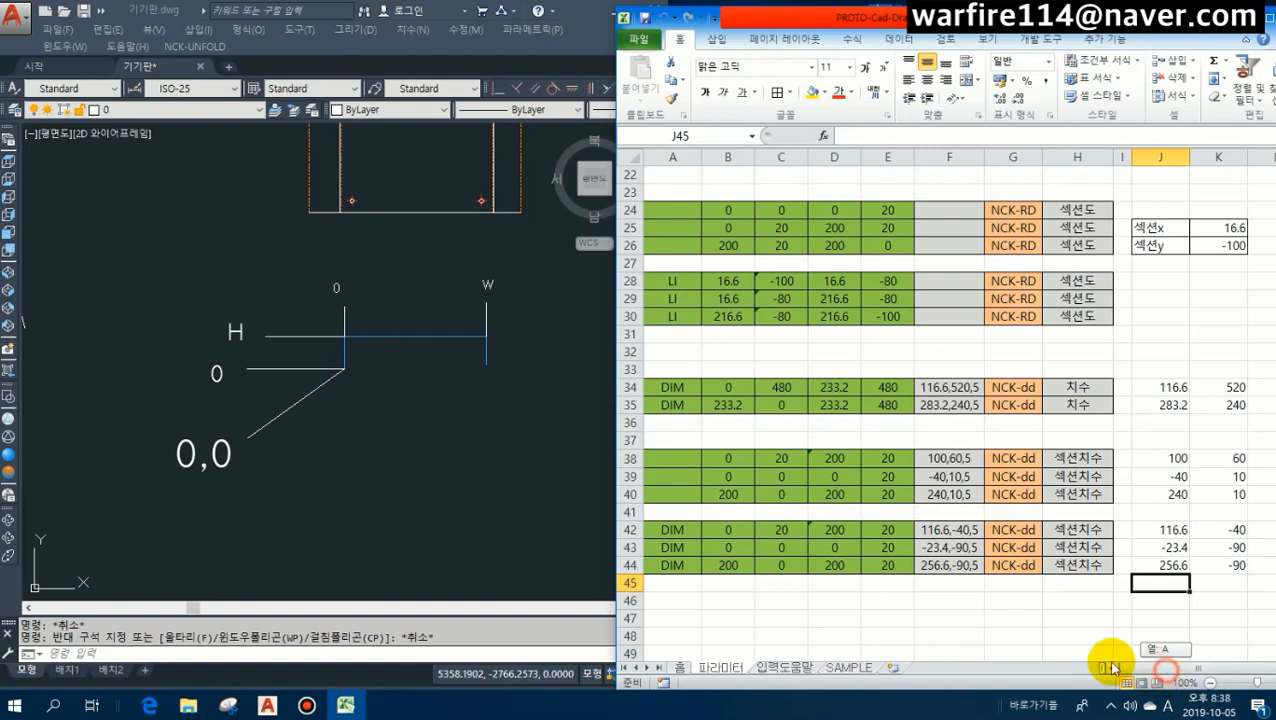
left_click_drag(725, 530, 878, 565)
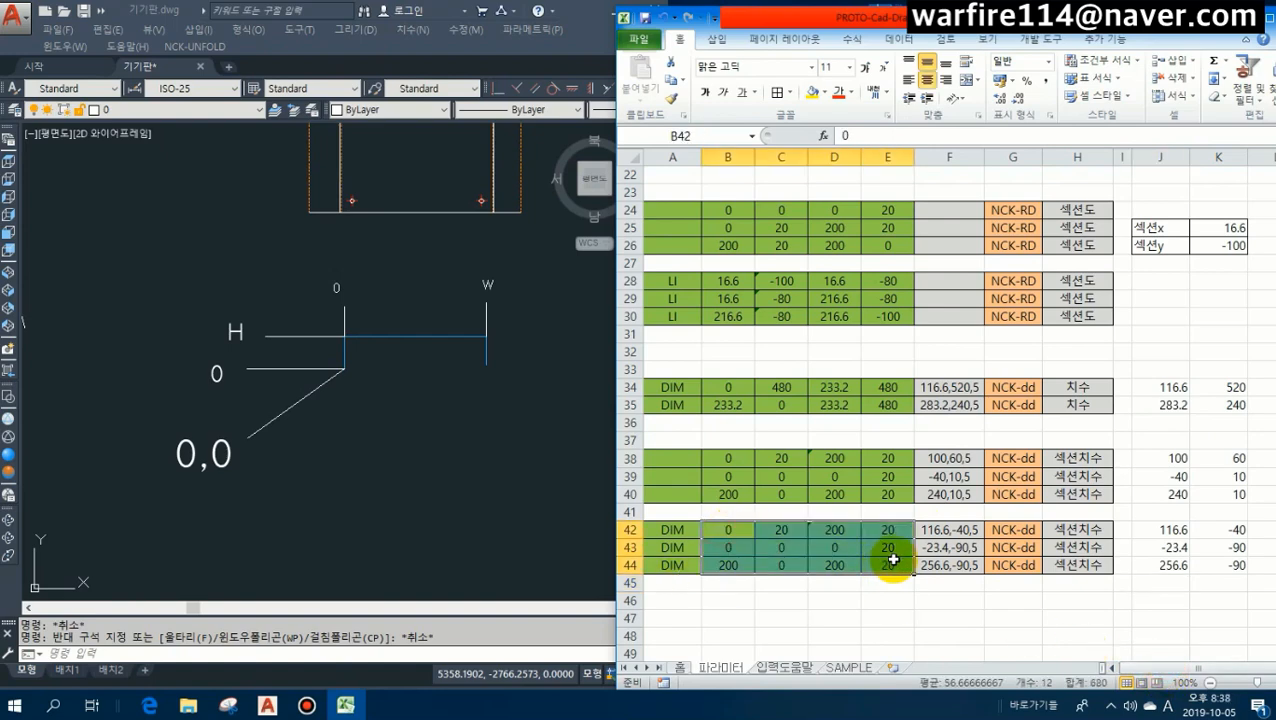
key("Delete")
Offset the first copied dimension's start point, entering =B38+xxx in B42 and =C38+yyy in C42.
left_click(727, 547)
left_click(731, 460)
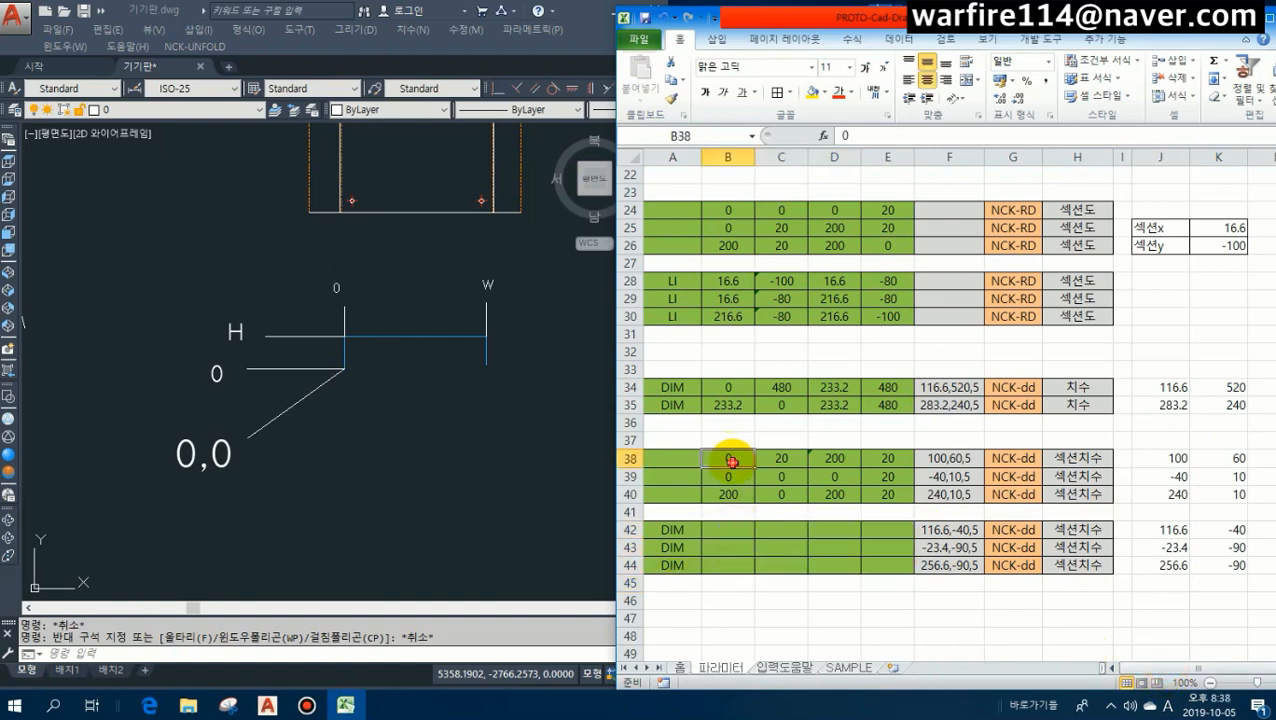
left_click(734, 528)
type("=")
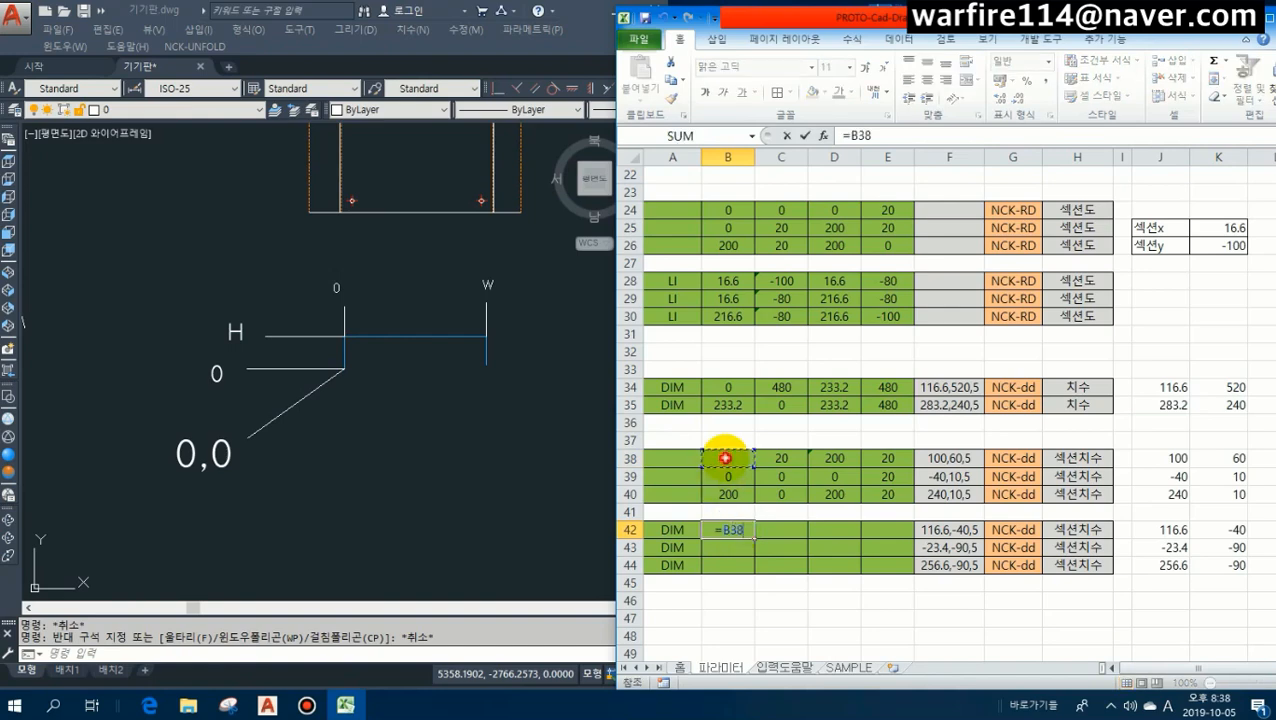
type("+xxx")
key("Return")
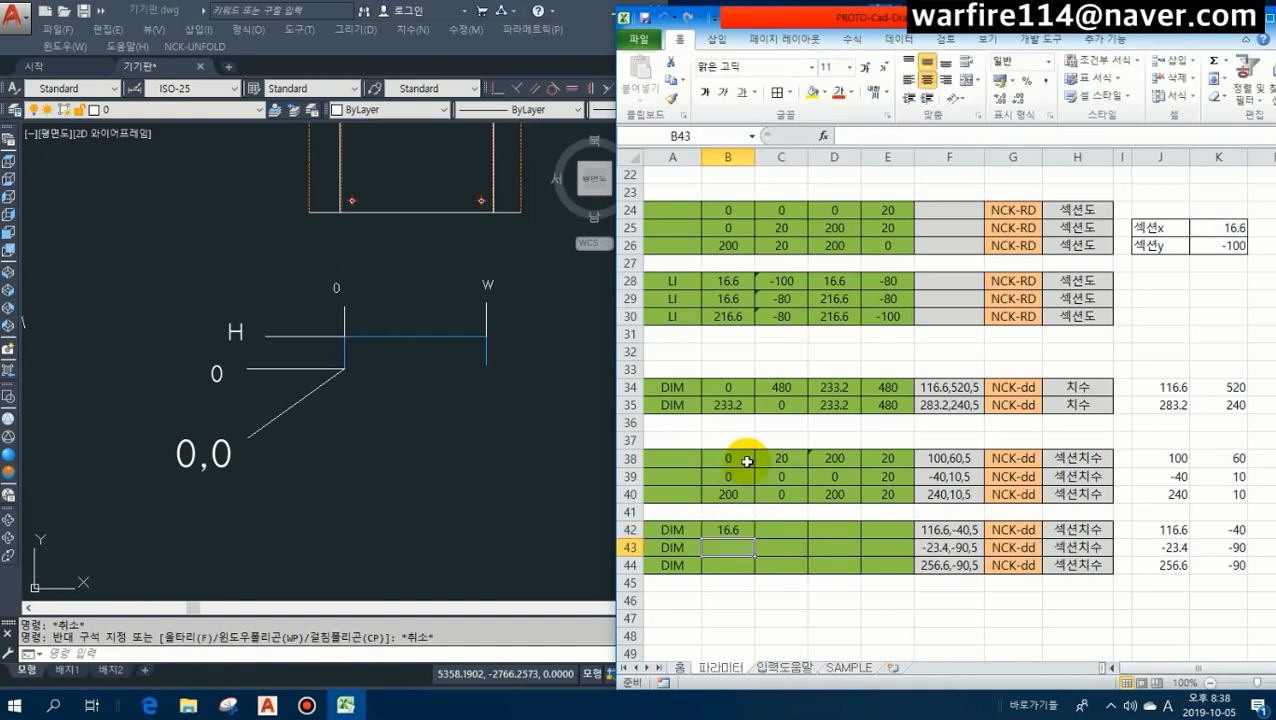
left_click(772, 534)
type("=B38")
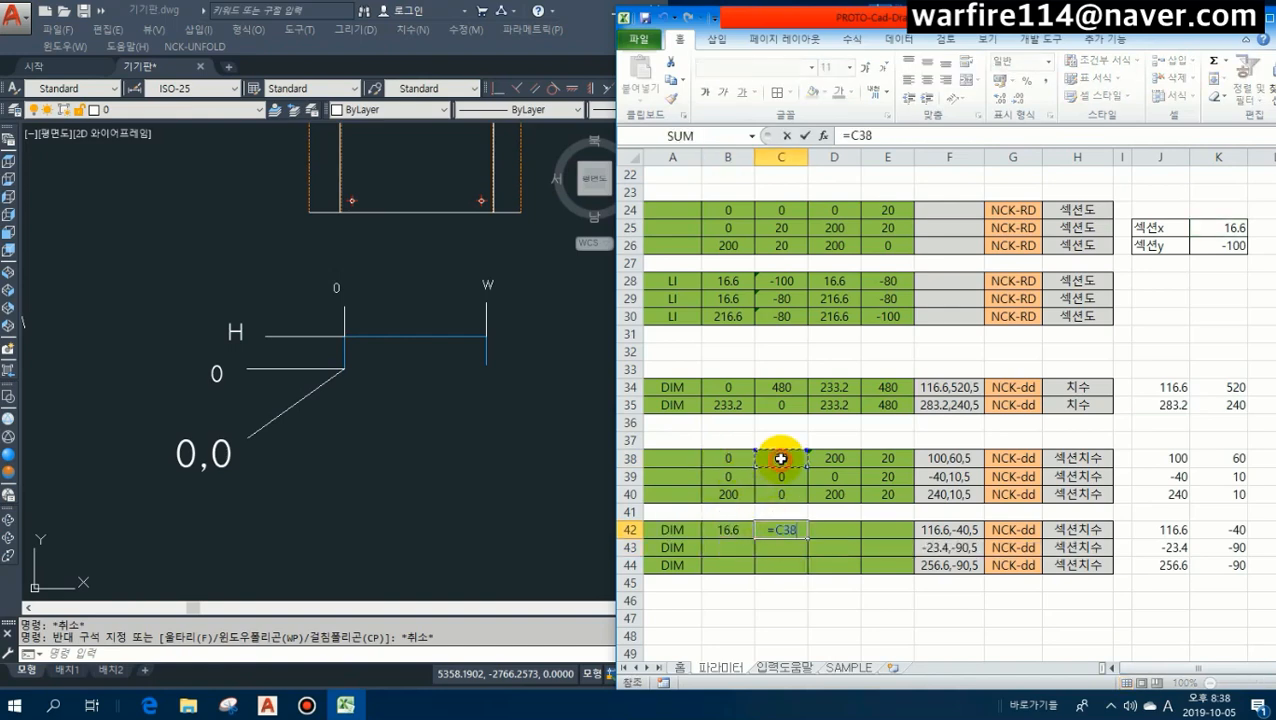
type("+xxx")
key("Return")
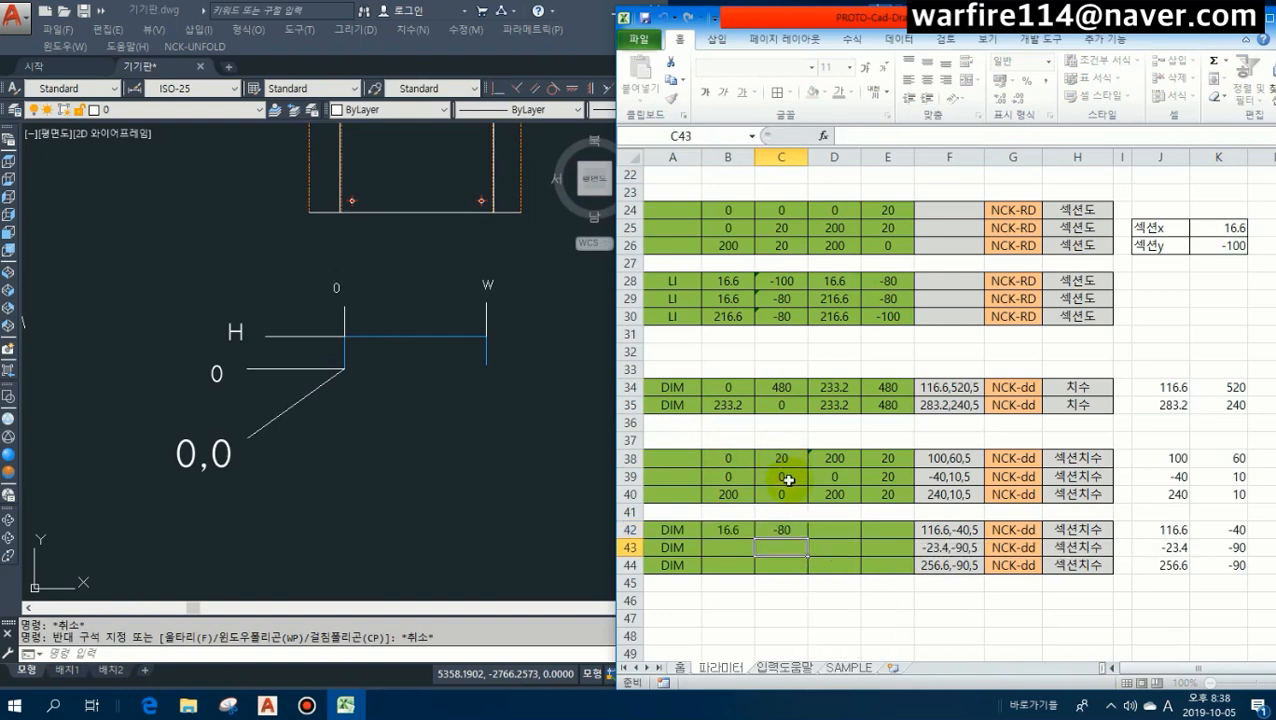
Copy the offset formulas from B42:C42 into D42:E42, and copy the coordinate row B42:E42 into rows 43 and 44.
left_click_drag(735, 530, 887, 533)
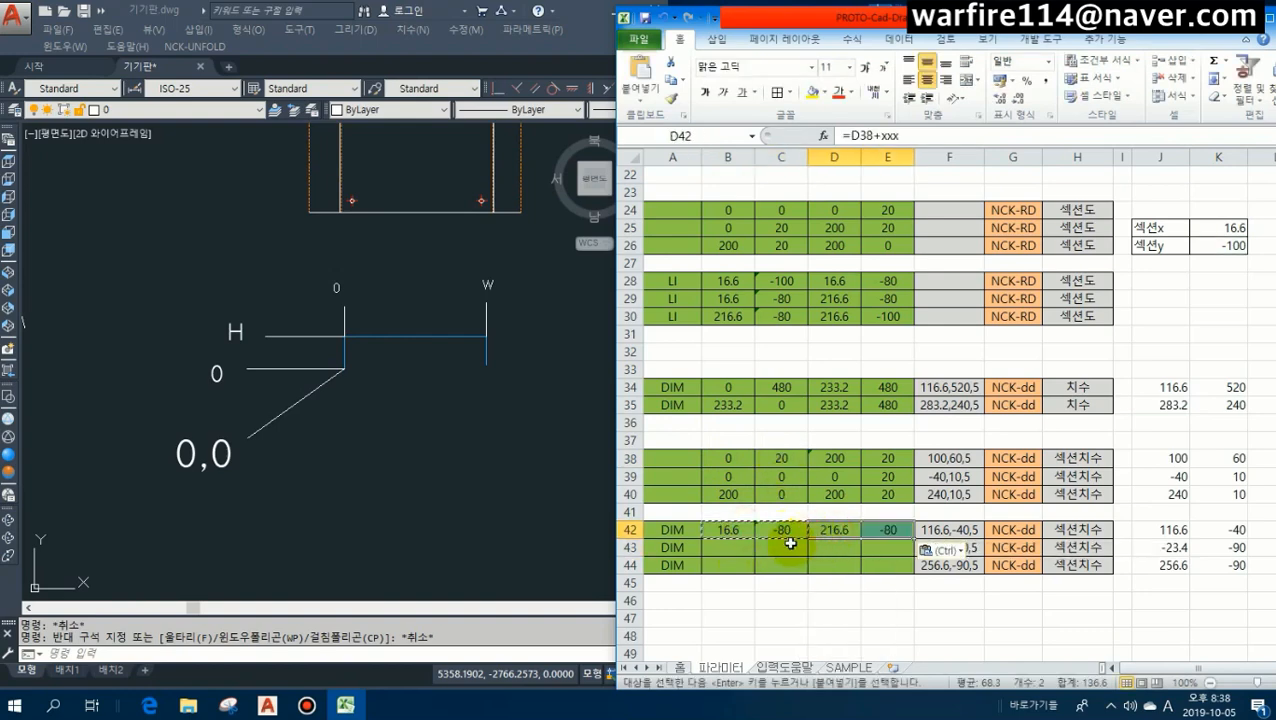
key("ctrl+v")
left_click(732, 566)
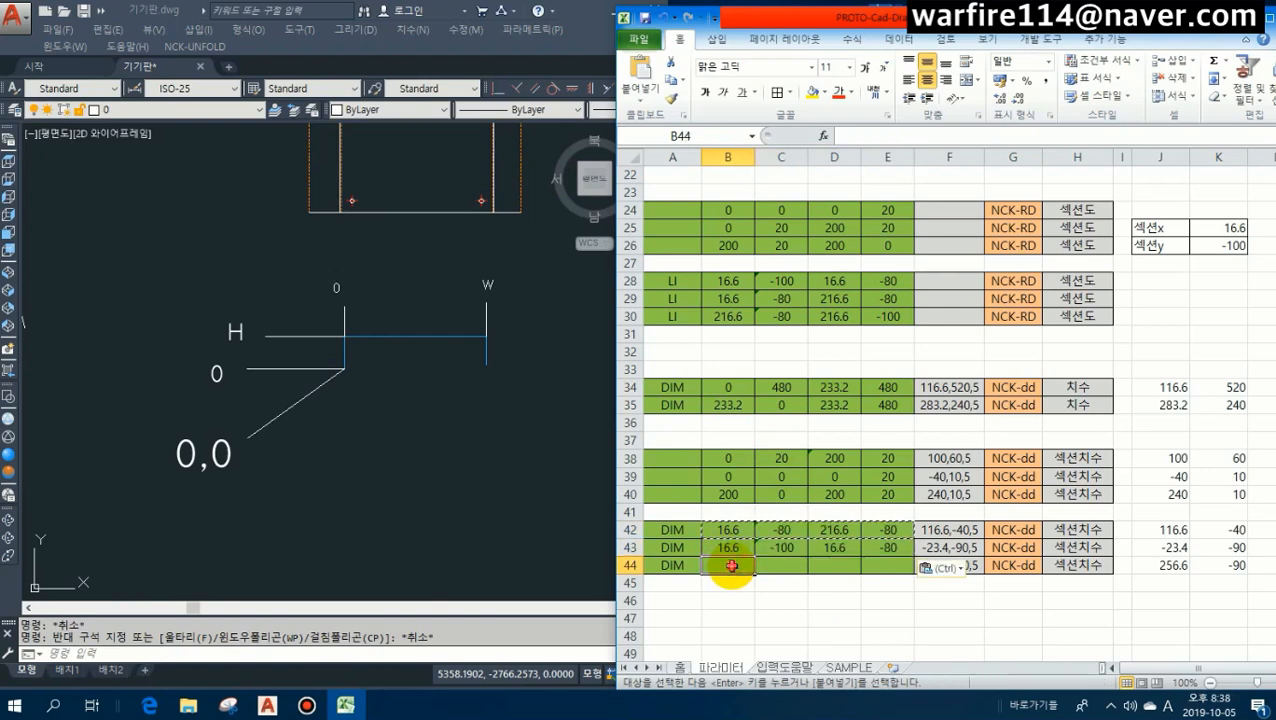
key("Return")
left_click(742, 601)
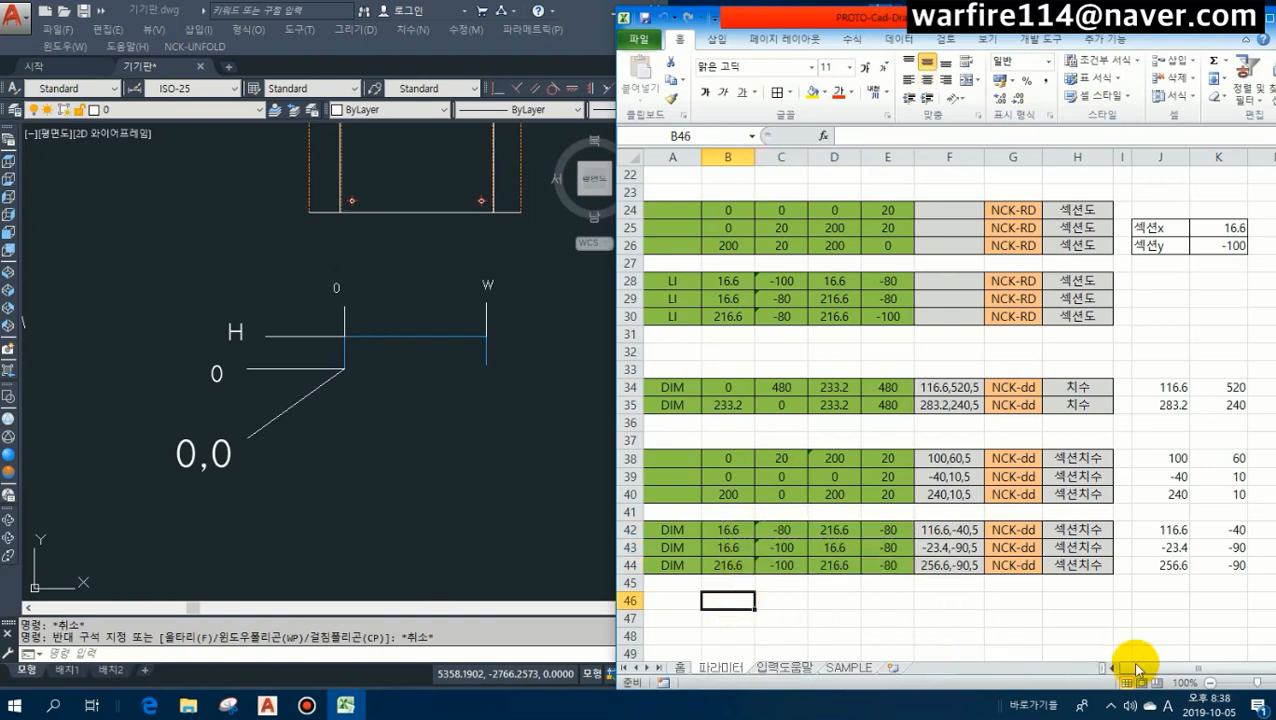
Draw the plate from the home sheet into an empty drawing area and check the section view's dimensions.
left_click(679, 667)
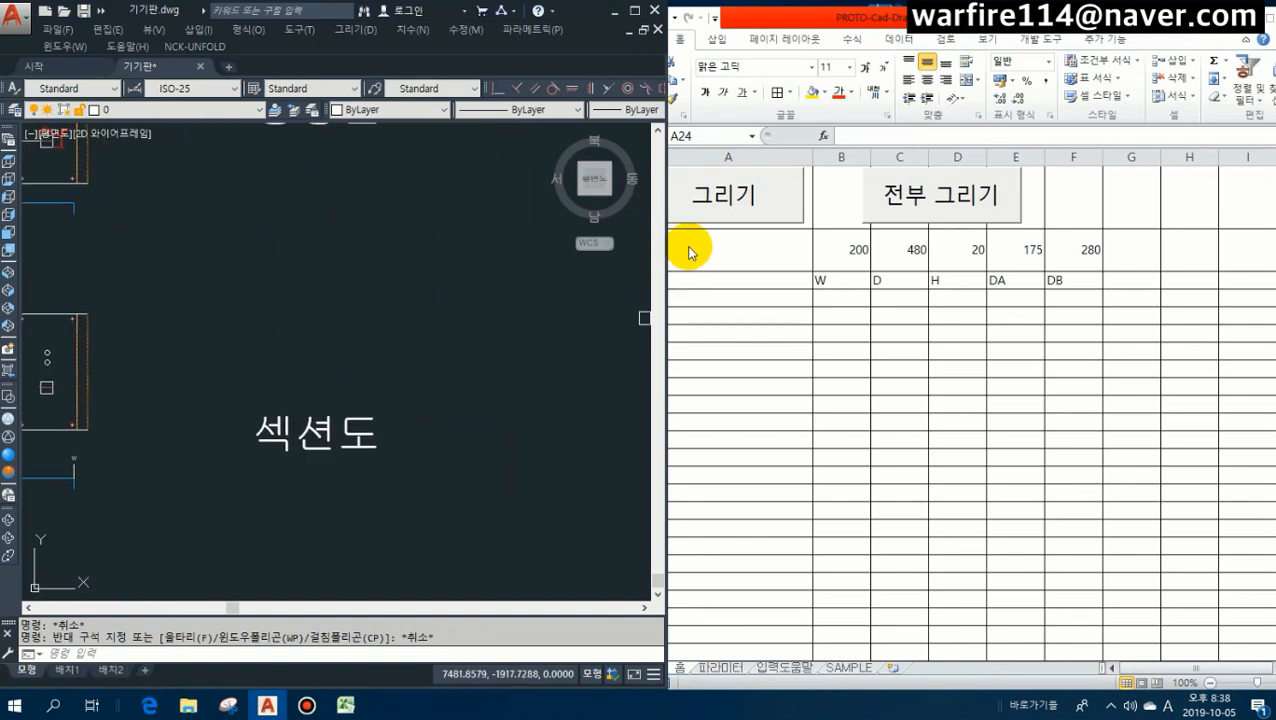
left_click(722, 197)
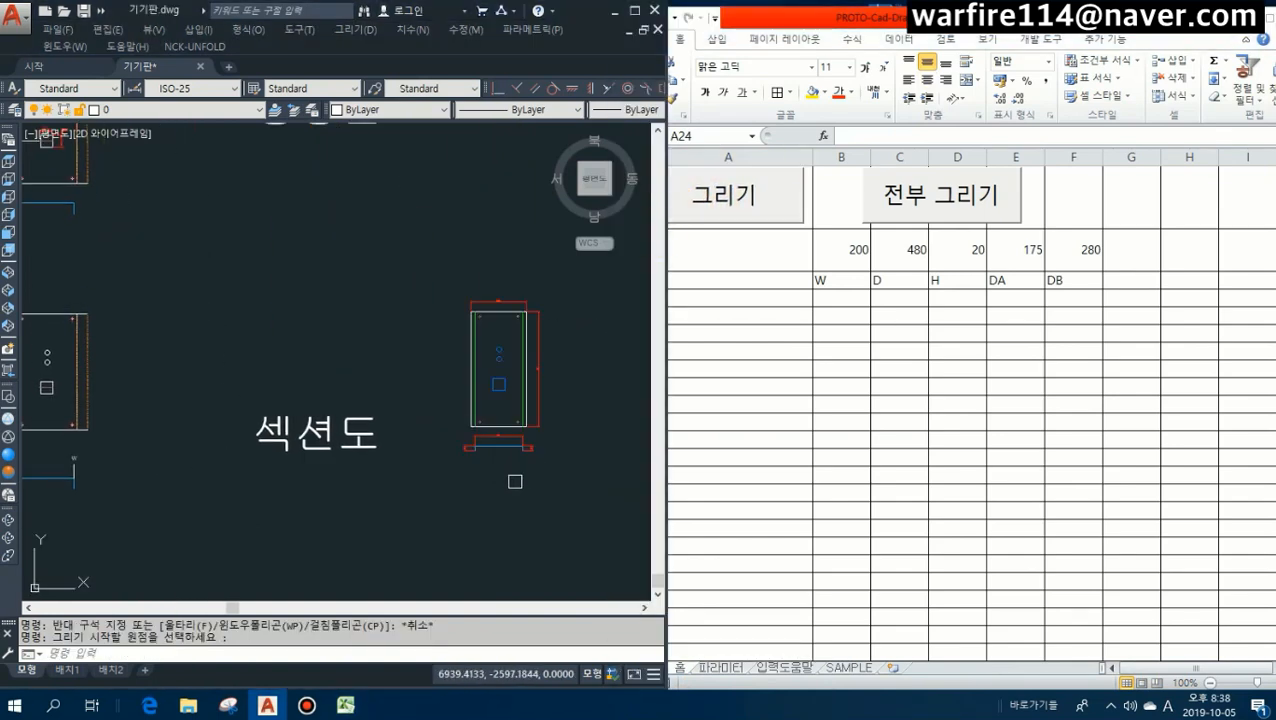
scroll(515, 481, "up", 8)
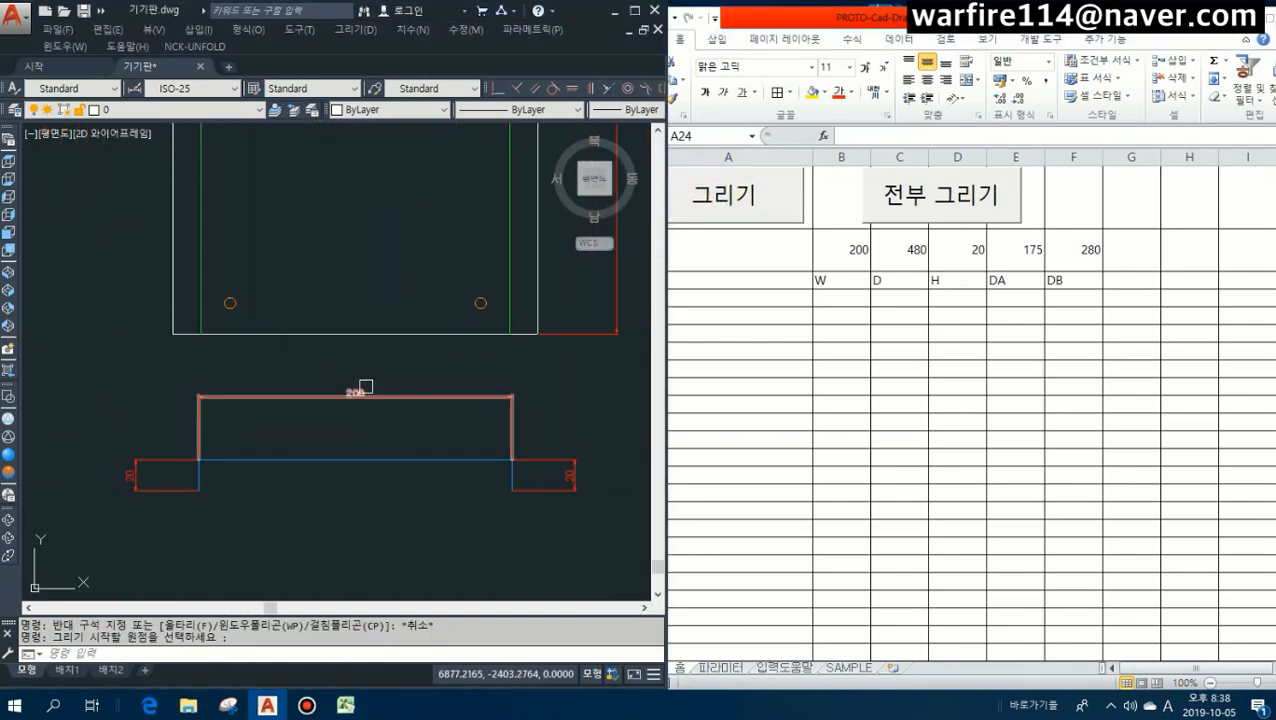
On the parameter sheet, change the section width dimension's insertion Y in K38 to =E38+20.
left_click(746, 664)
left_click(795, 670)
left_click(746, 668)
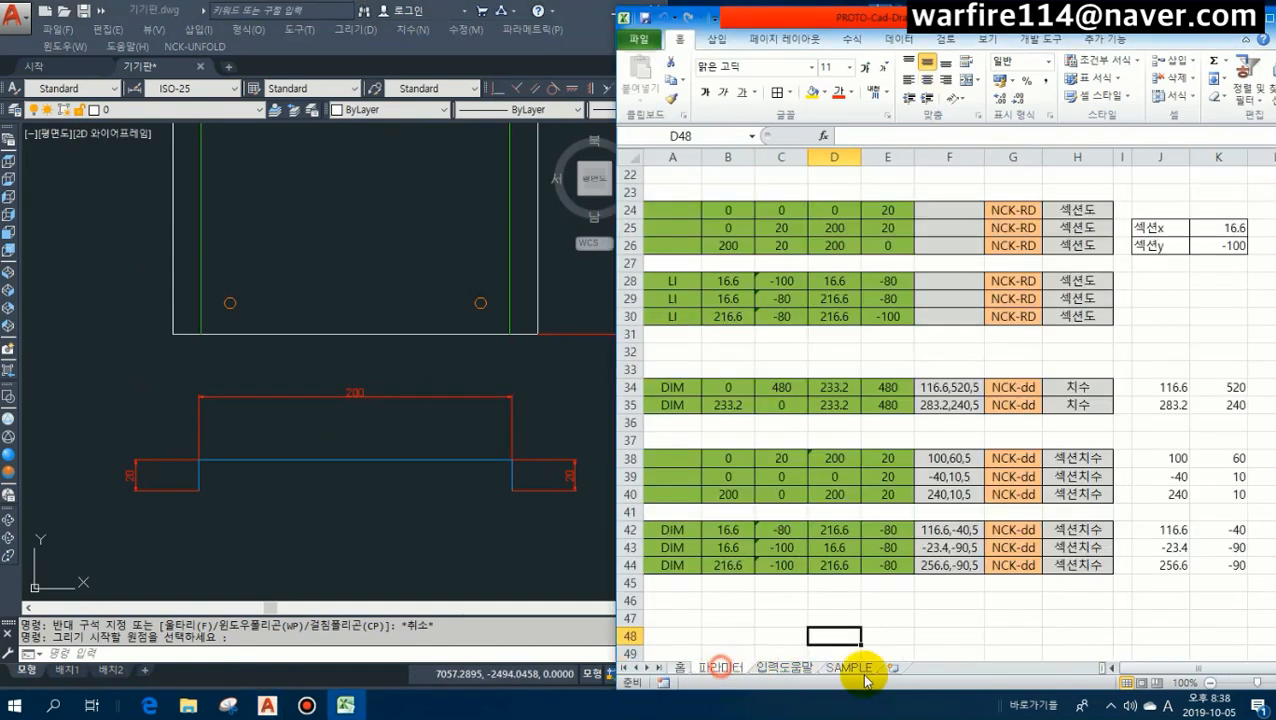
scroll(1173, 669, "right", 1)
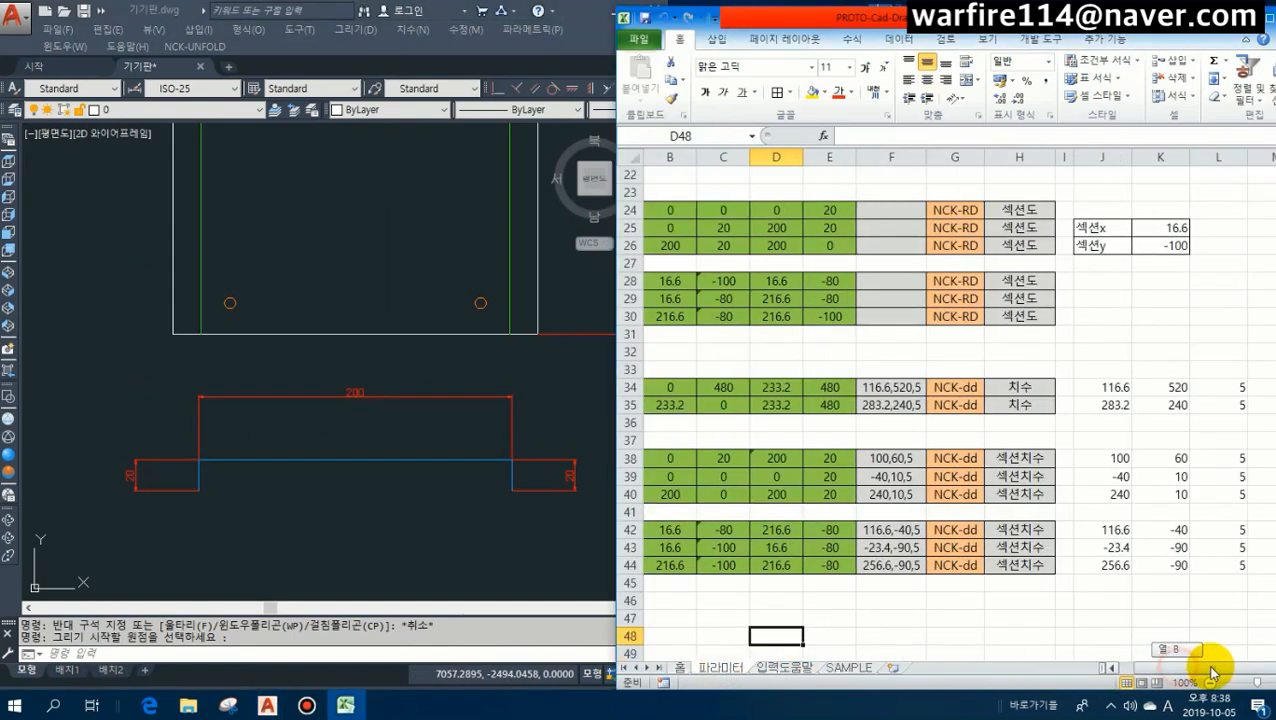
left_click(1172, 460)
left_click(881, 136)
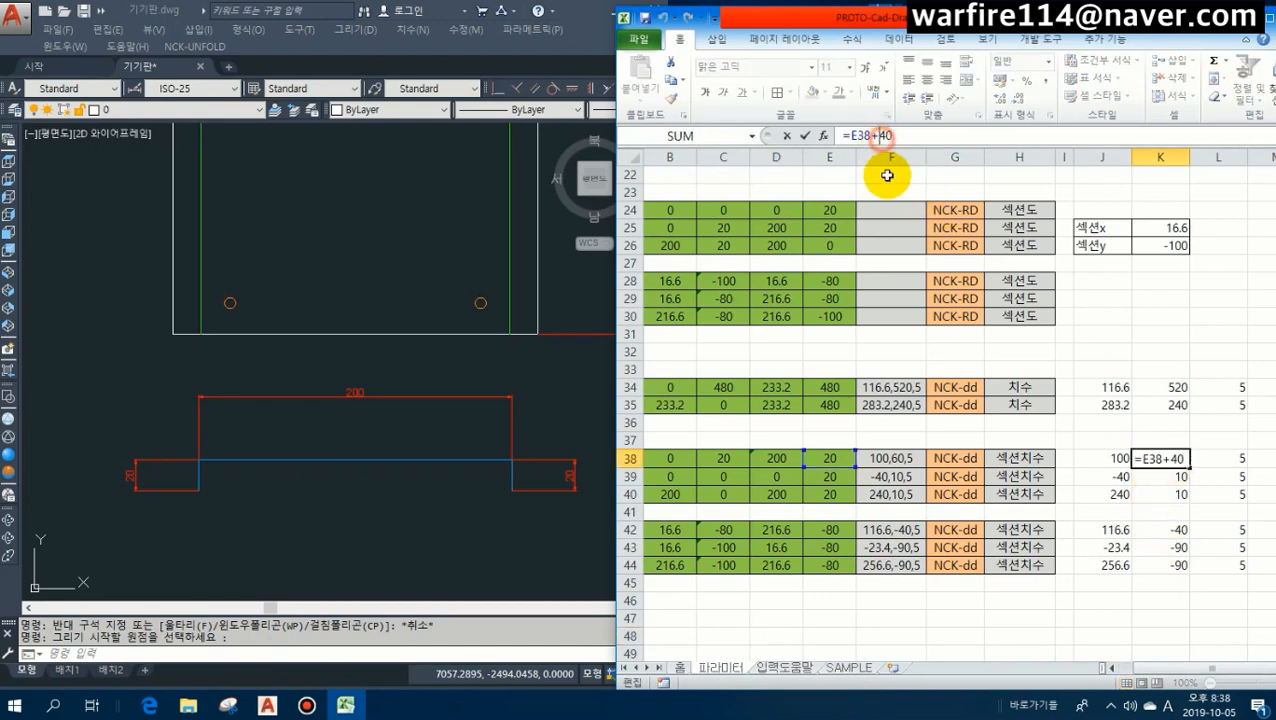
type("2")
key("Return")
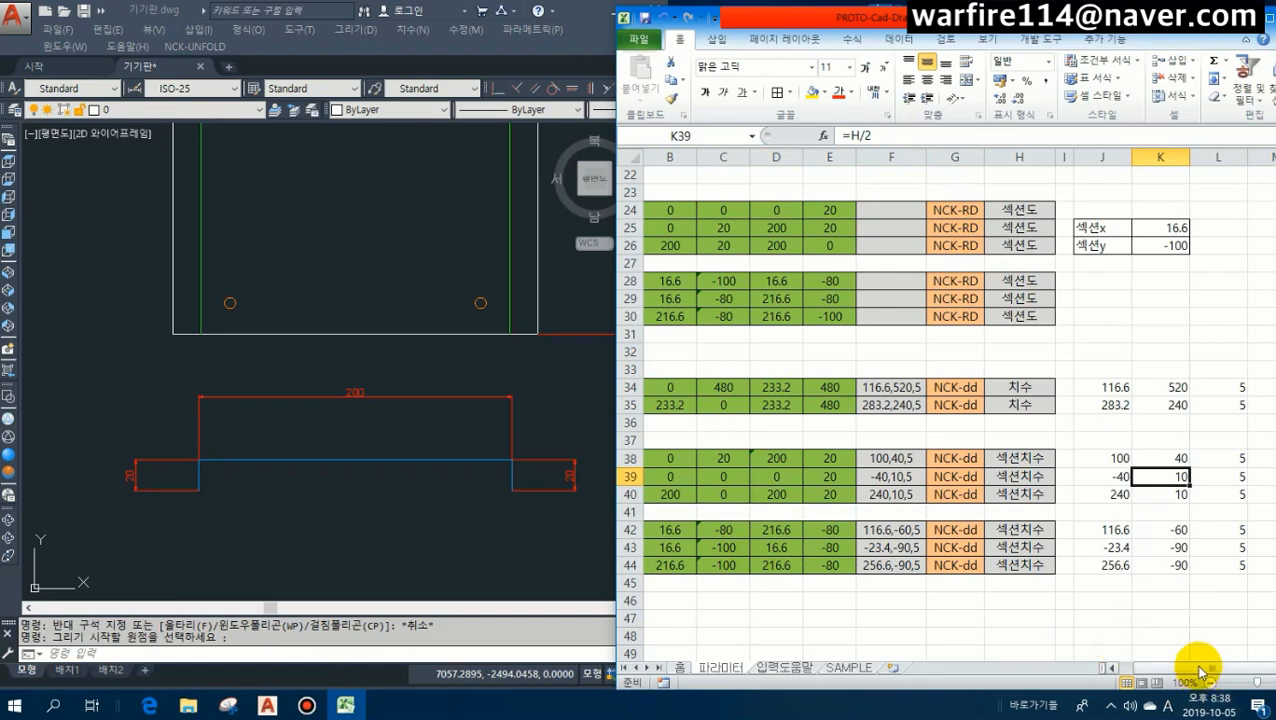
Draw another plate from the home sheet into the drawing and inspect its section width dimension.
left_click(1110, 668)
left_click(680, 668)
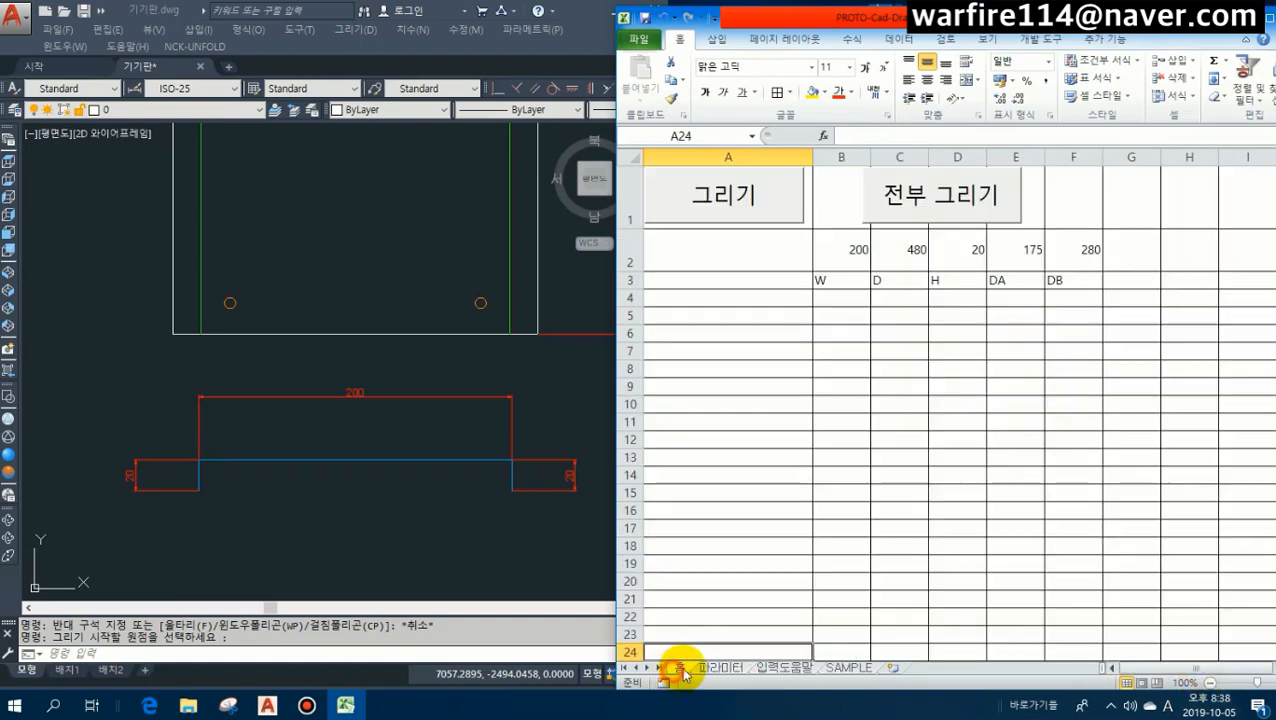
left_click(777, 225)
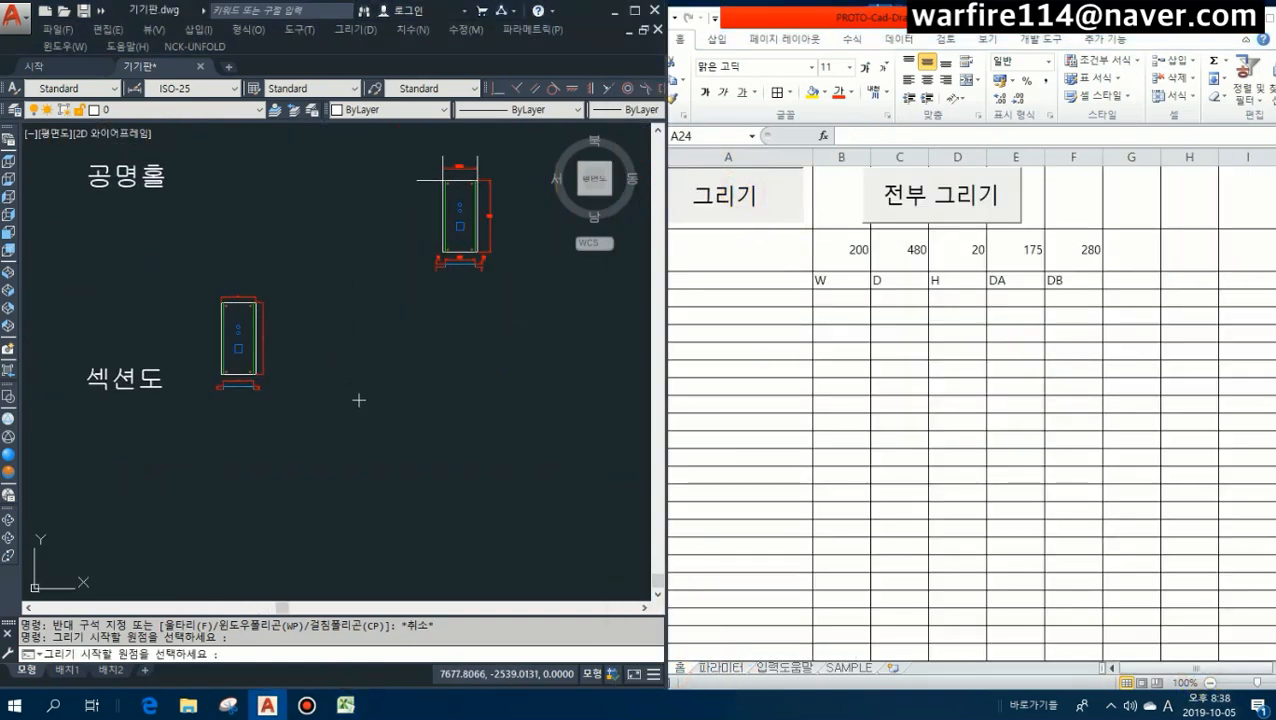
left_click(359, 400)
scroll(356, 433, "up", 5)
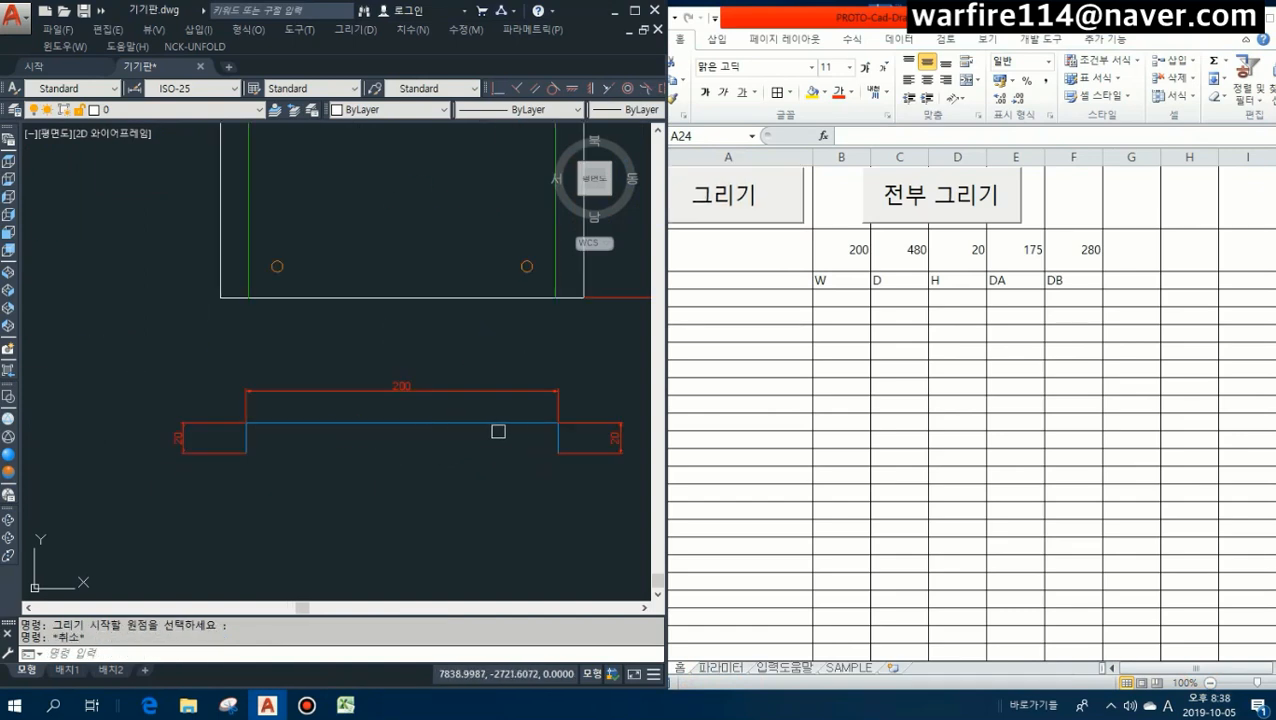
scroll(498, 431, "down", 6)
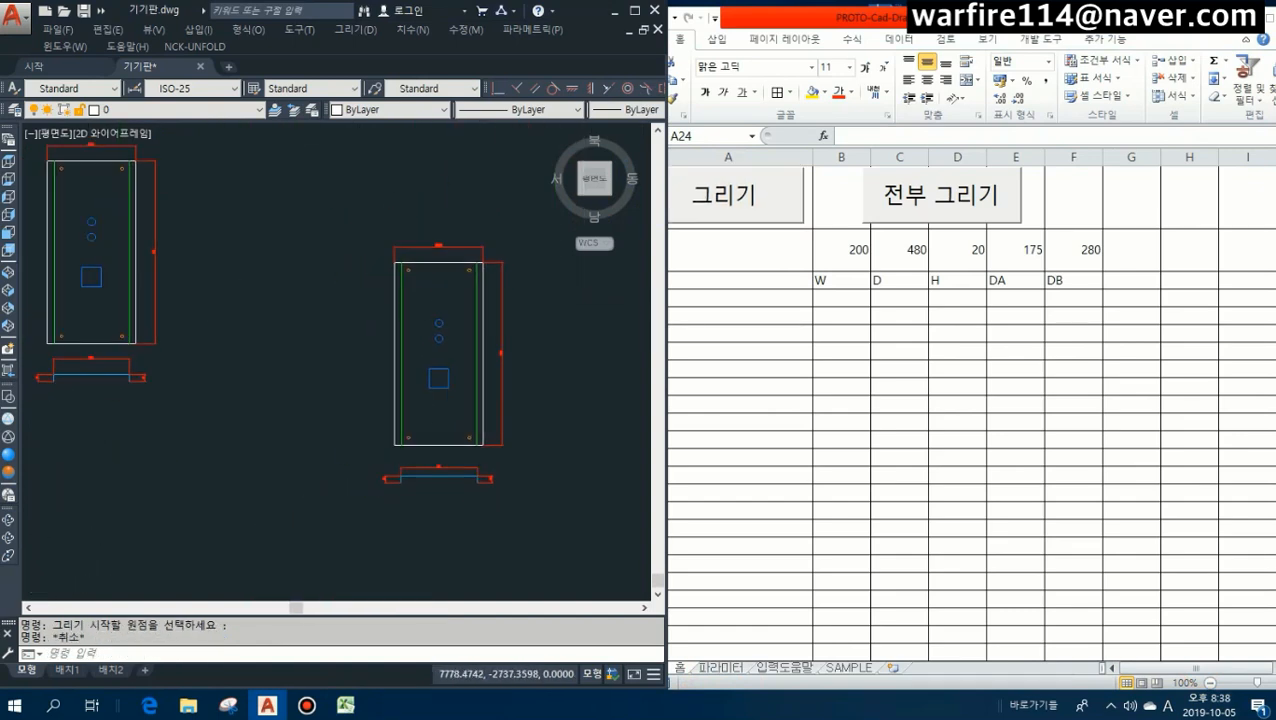
scroll(479, 478, "up", 8)
Set the plate dimensions' text size in L34 and L35 of the parameter sheet to 10.
left_click(735, 670)
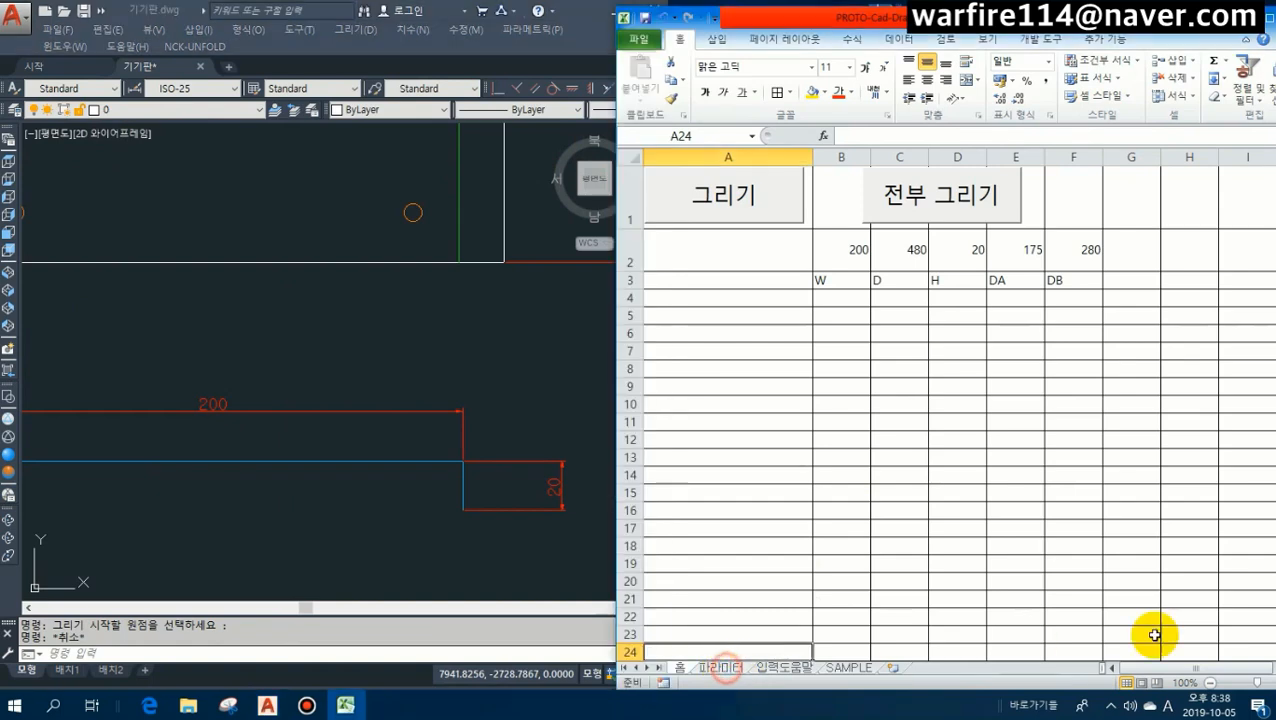
left_click(722, 667)
left_click(1266, 667)
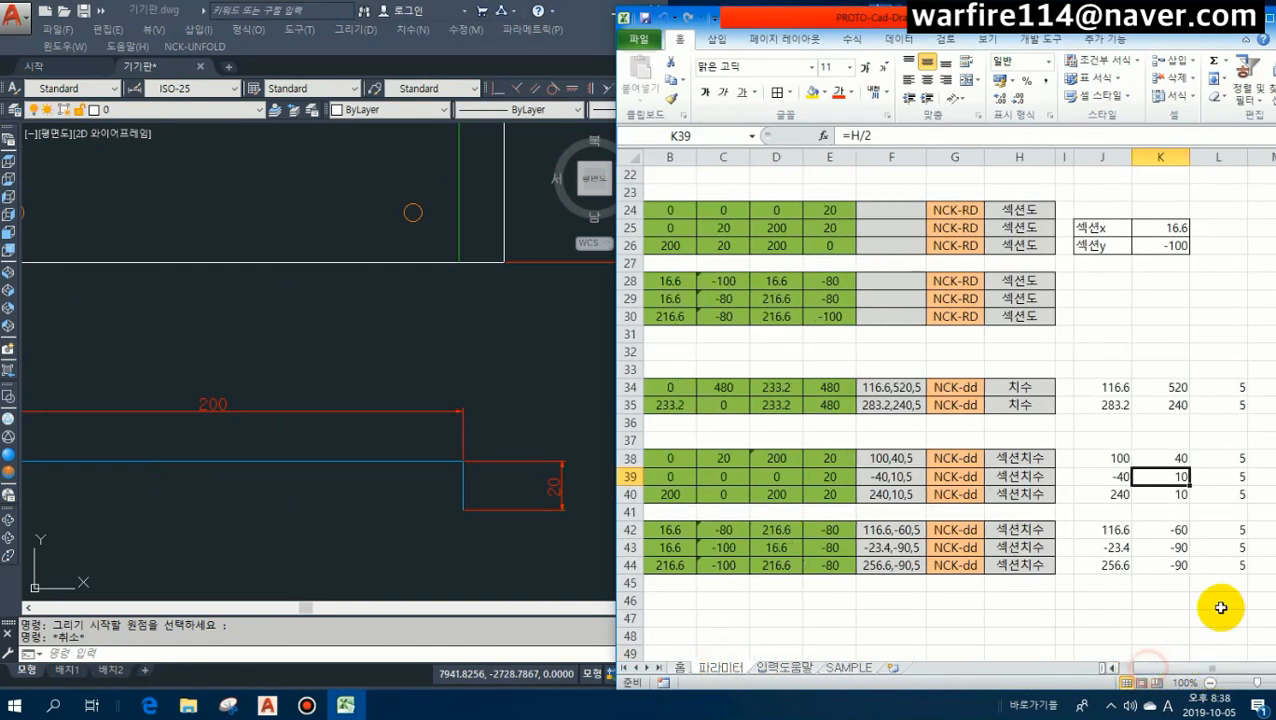
left_click(1233, 544)
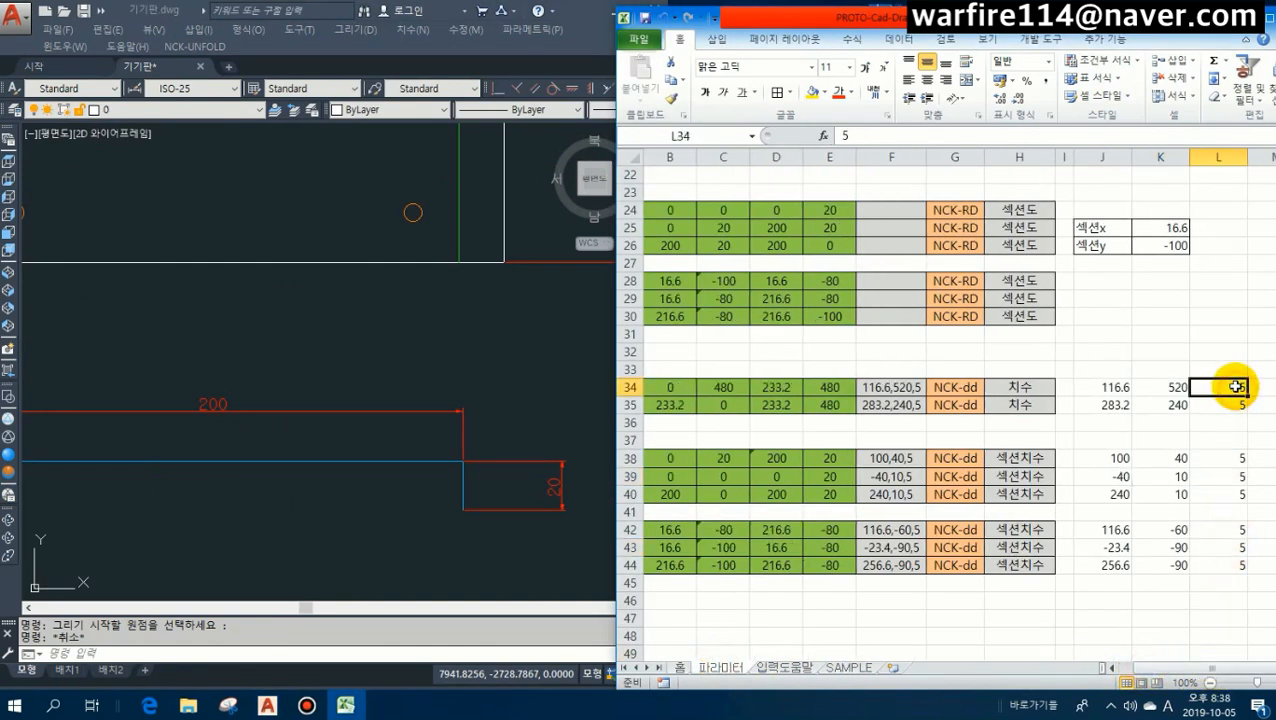
type("10")
left_click(1232, 405)
type("10")
Set the section dimensions' text size in L38:L40 and L42:L44 to 8.
left_click(1238, 459)
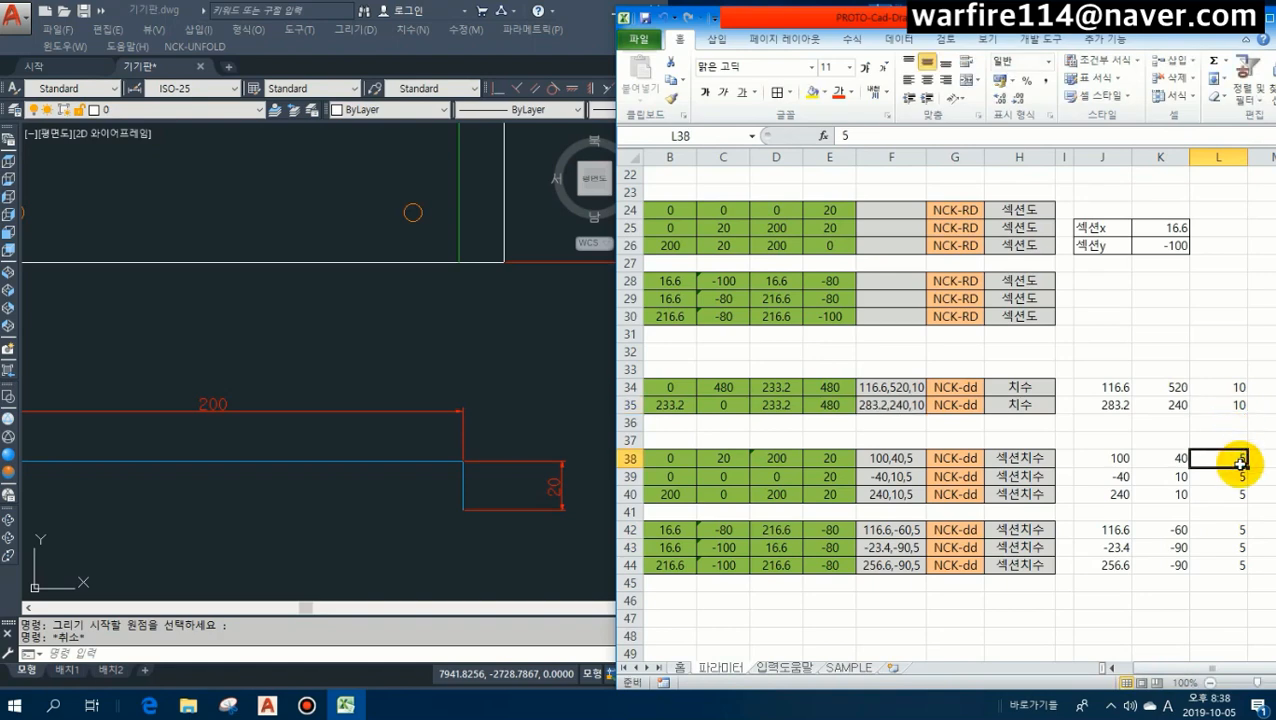
type("8")
key("Return")
type("8")
key("Return")
type("8")
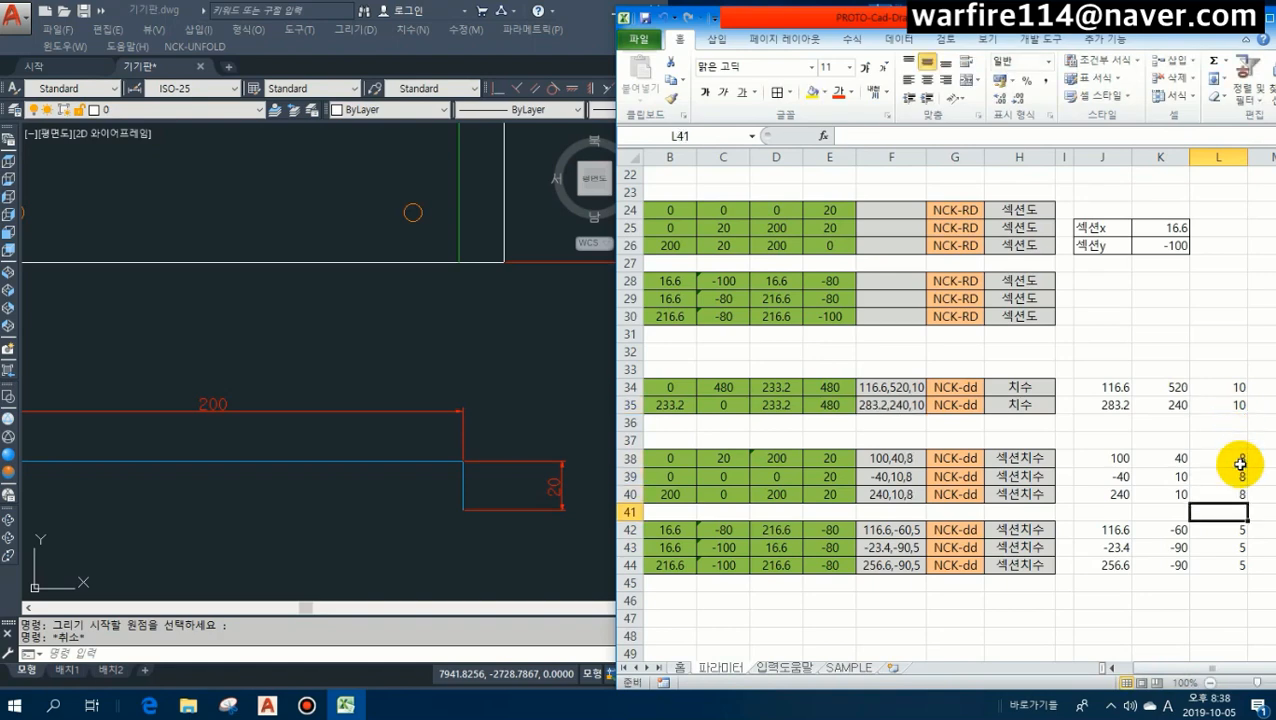
type("8")
key("Return")
type("8")
key("Return")
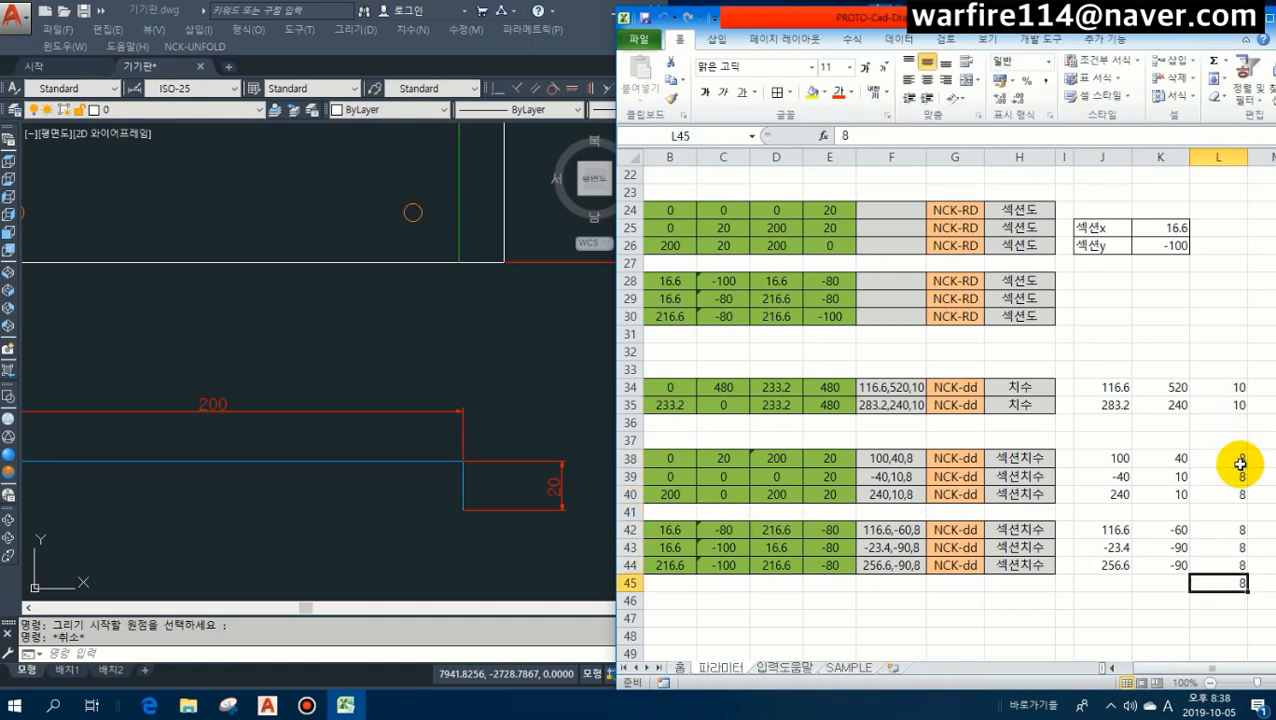
left_click(1240, 461)
Draw the plate again from the home sheet and inspect the resized dimension text.
left_click(679, 668)
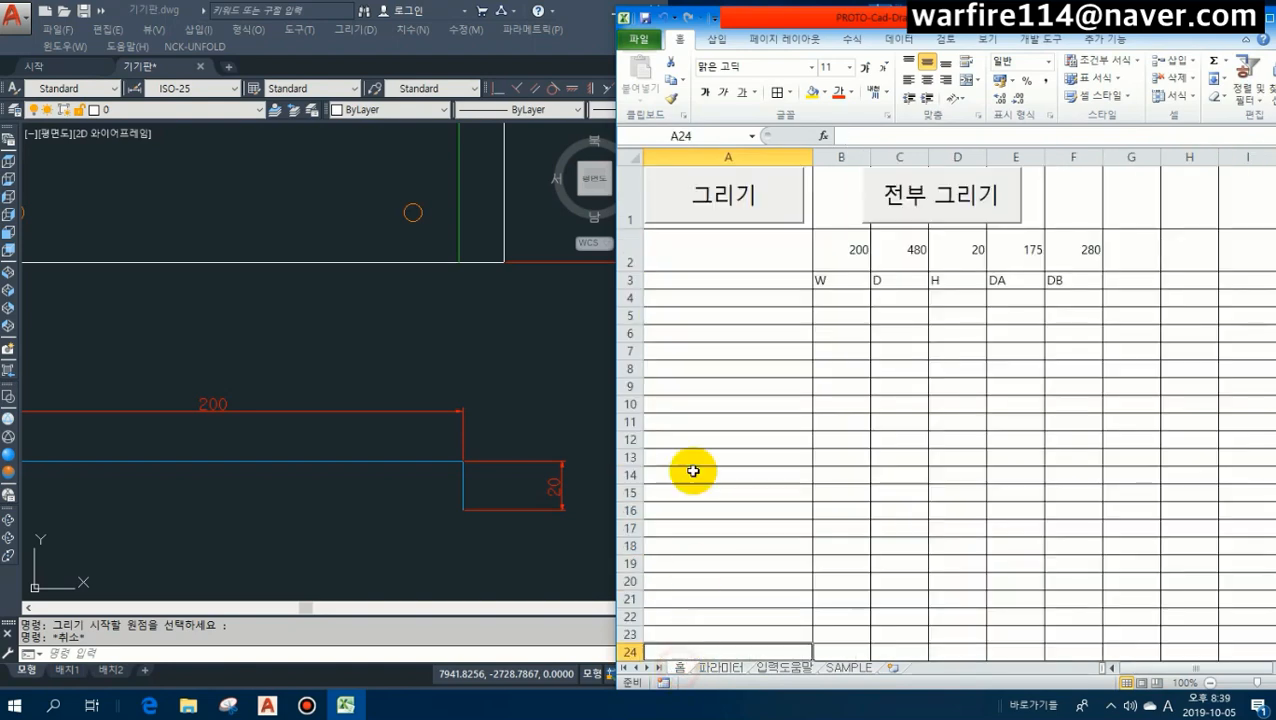
left_click(692, 194)
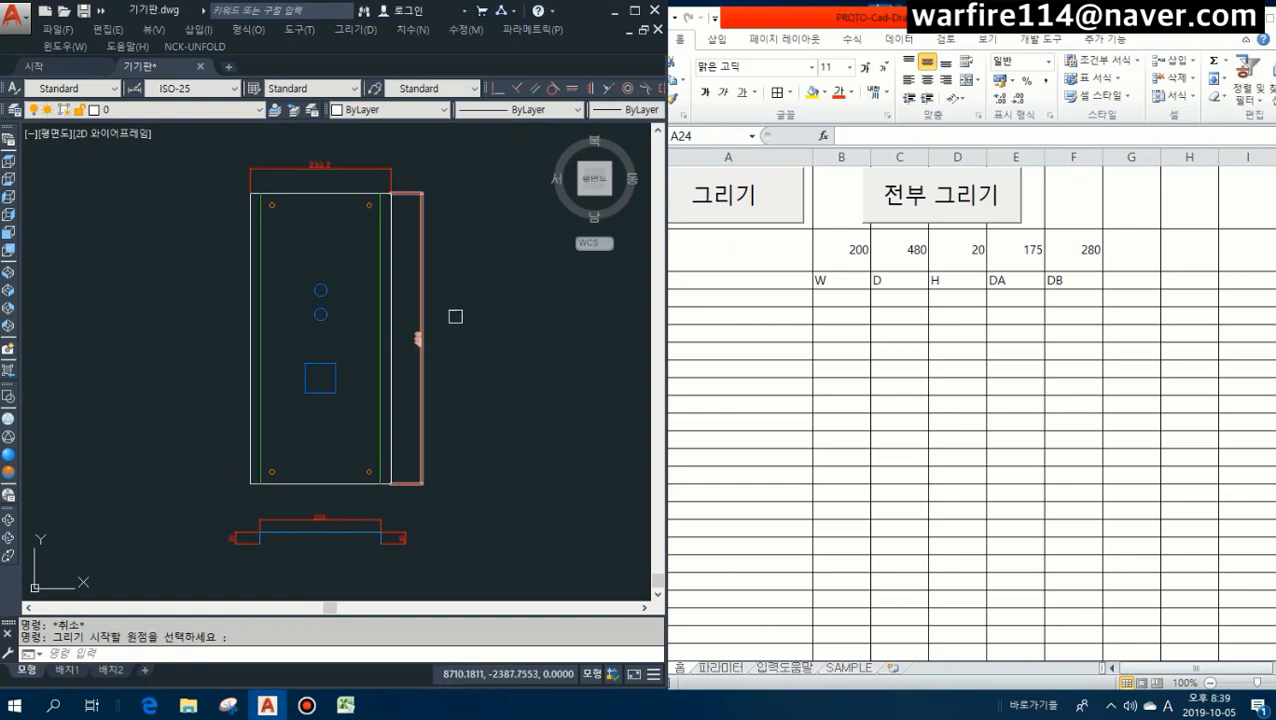
middle_click_drag(412, 317, 442, 273)
middle_click_drag(399, 428, 352, 443)
scroll(375, 436, "down", 2)
scroll(410, 433, "down", 6)
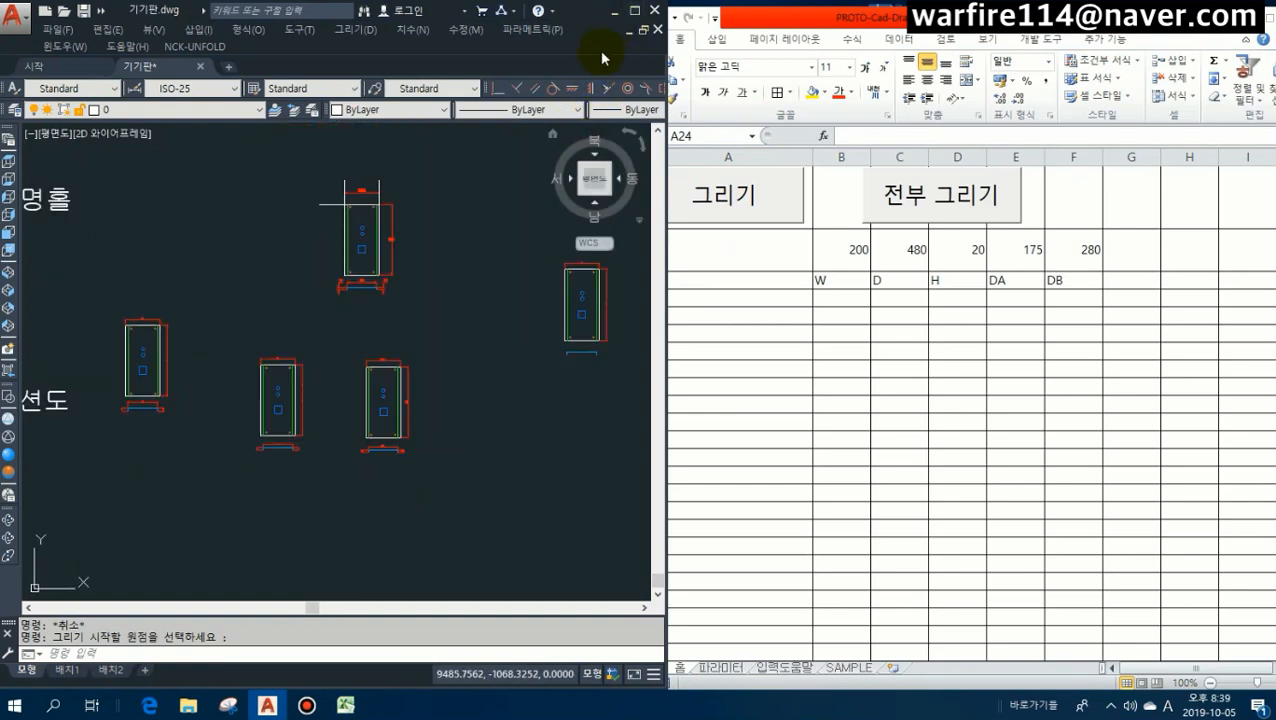
Erase the test-drawn plates to the right of the section-view example.
middle_click_drag(293, 260, 198, 298)
key("Escape")
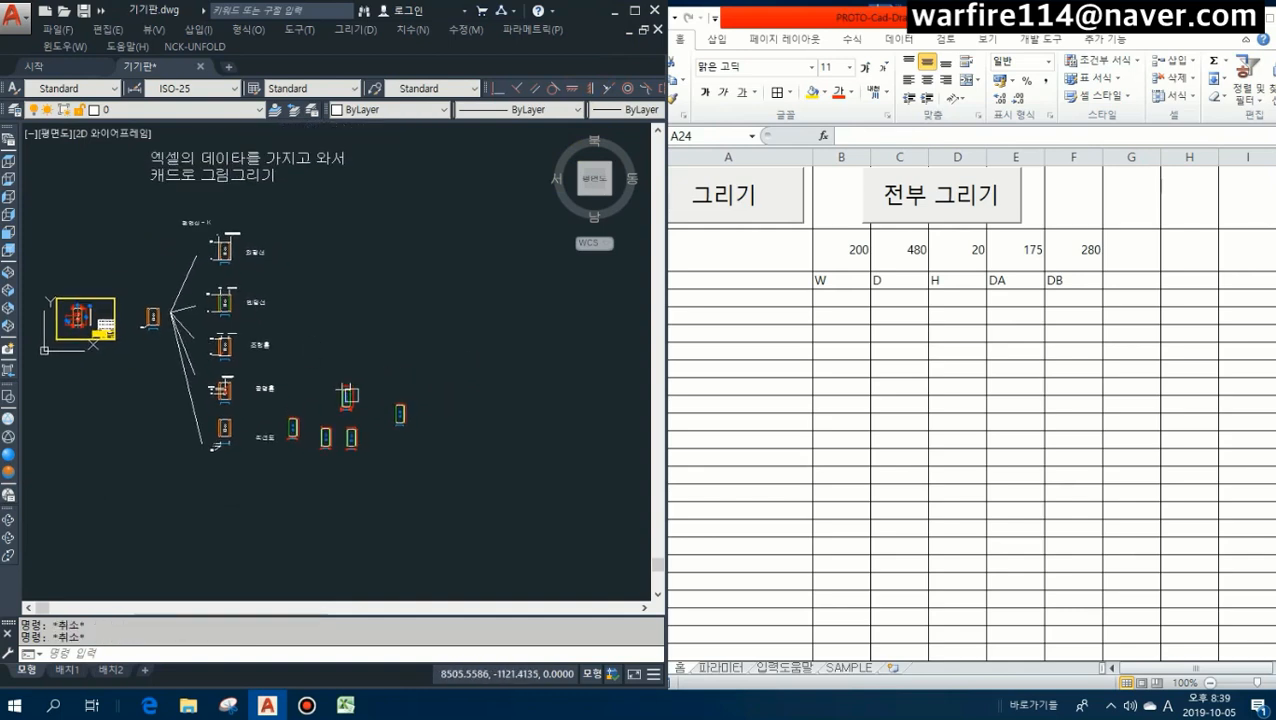
type("e")
key("space")
left_click(276, 325)
left_click(424, 468)
key("Escape")
Examine the SPECIFICATION table of plate sizes in the drawing against the home sheet's W, D, H, DA and DB columns.
mouse_move(104, 321)
middle_mouse_down()
mouse_move(338, 313)
mouse_move(302, 324)
middle_mouse_up()
scroll(338, 313, "up", 10)
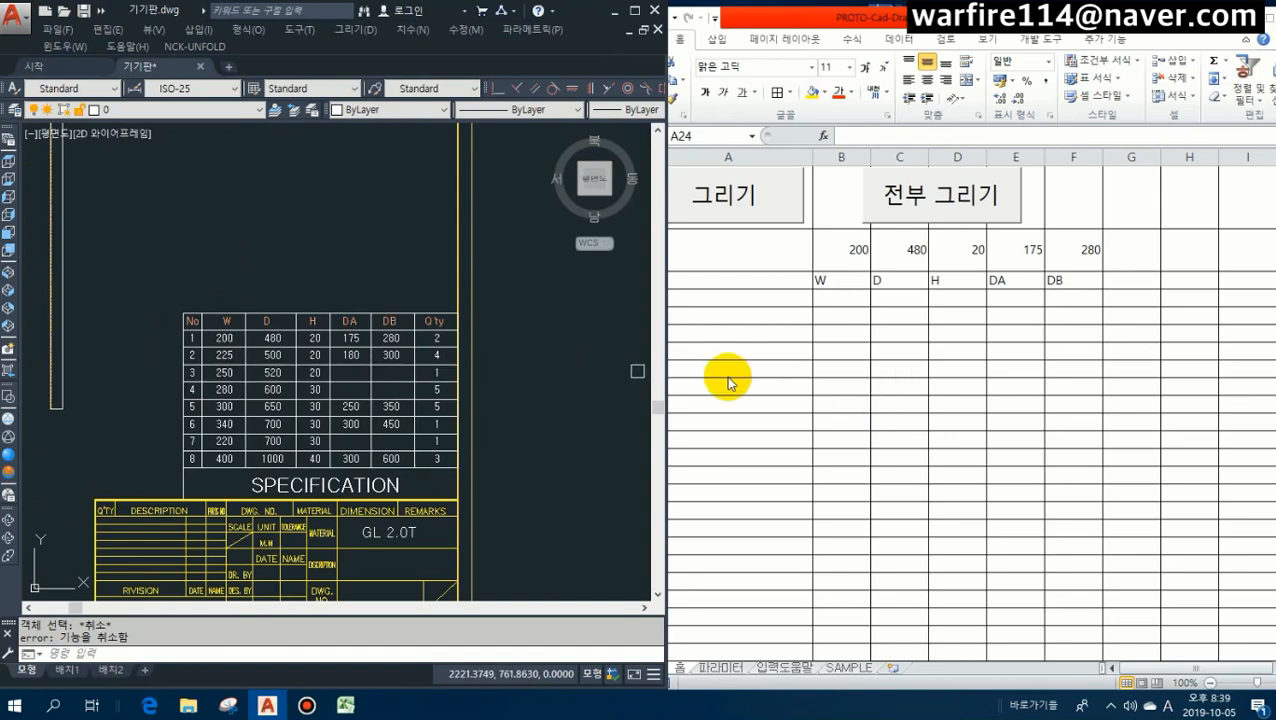
left_click(773, 373)
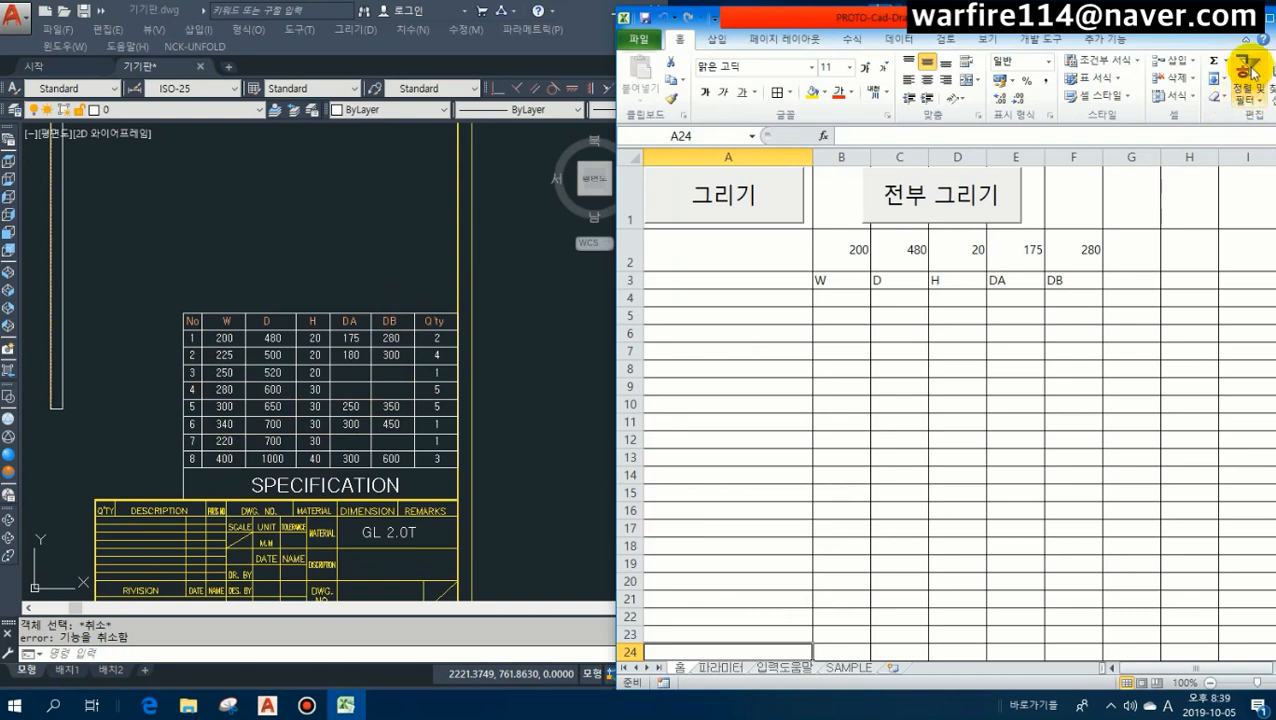
left_click(710, 668)
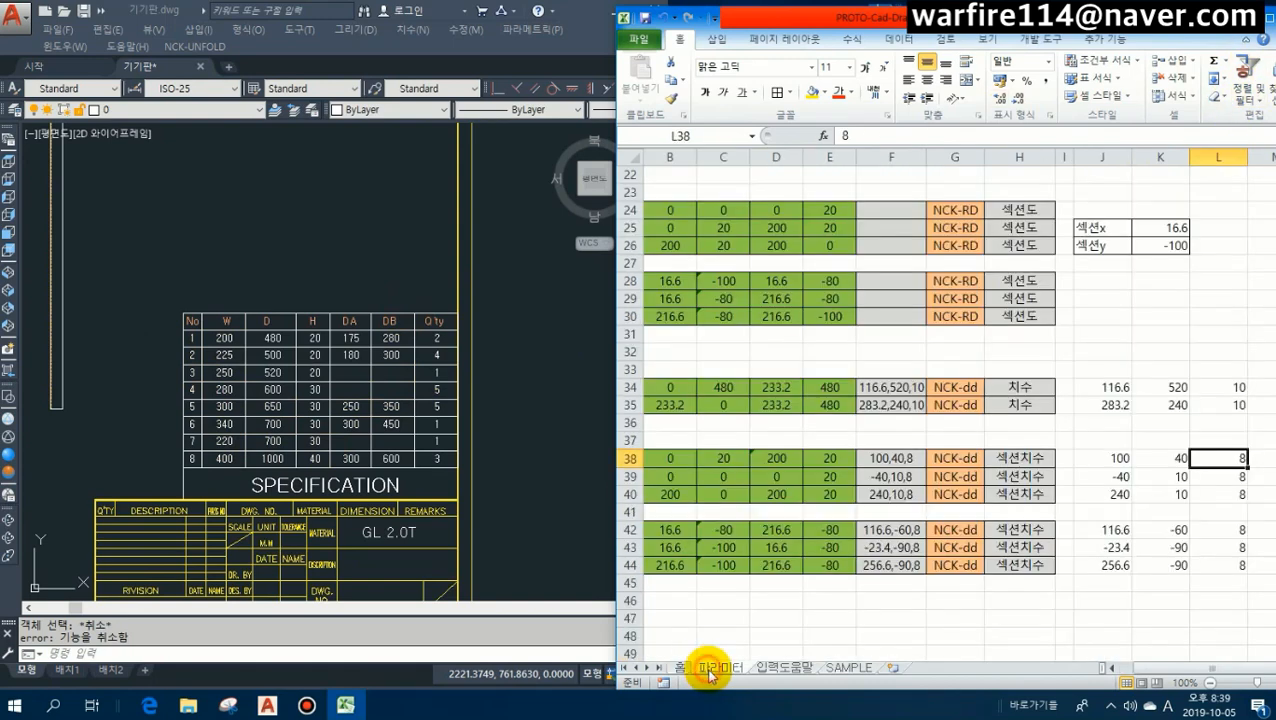
left_click(683, 668)
left_click(867, 364)
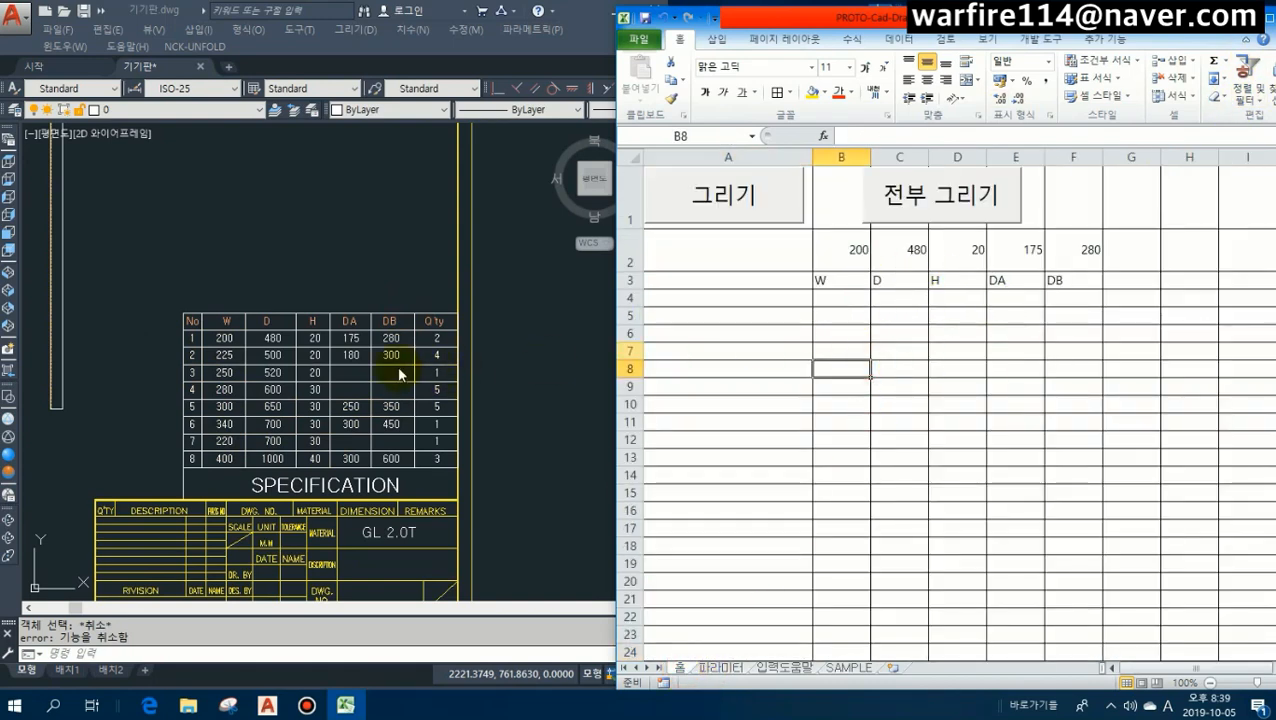
left_click(384, 364)
key("Escape")
Copy the SPECIFICATION table from above the title block to an empty area of the drawing.
middle_click_drag(469, 370, 197, 329)
scroll(197, 329, "down", 2)
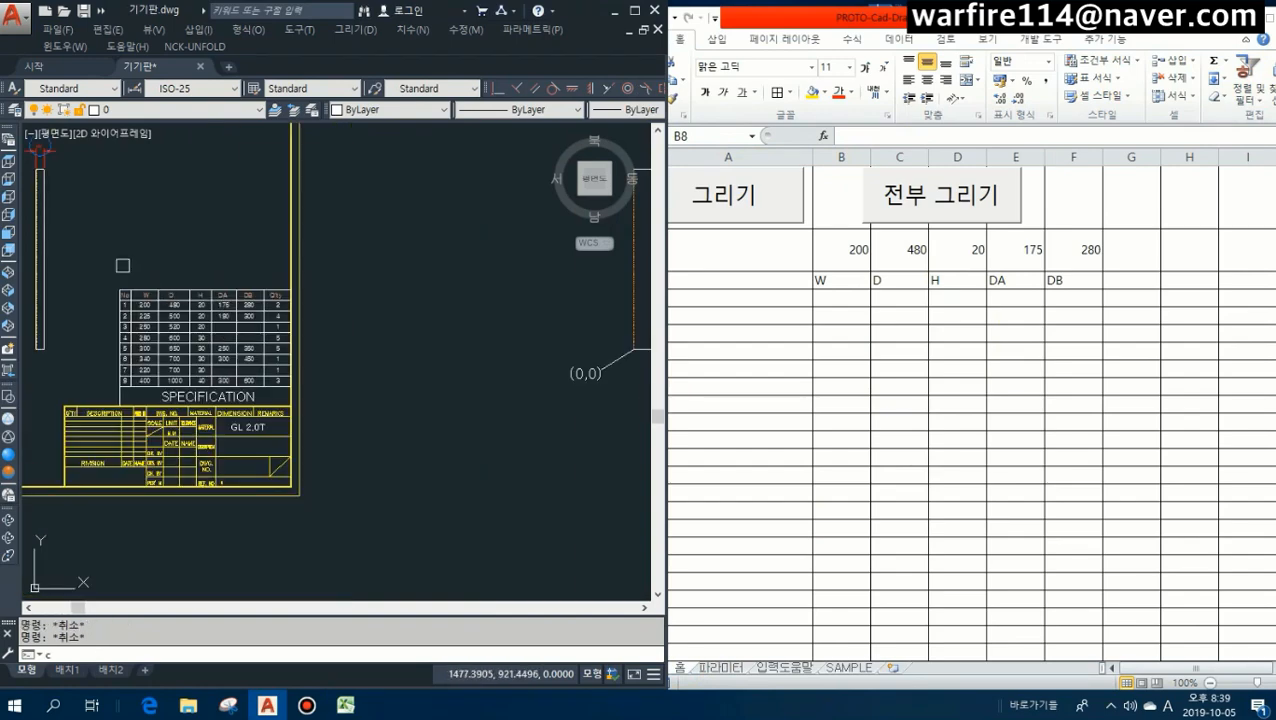
type("c")
left_click(95, 243)
left_click(317, 404)
key("space")
left_click(246, 343)
scroll(400, 343, "down", 4)
middle_click_drag(530, 342, 54, 340)
middle_click_drag(465, 357, 202, 363)
left_click(390, 345)
scroll(367, 356, "up", 5)
key("Escape")
key("Escape")
key("Escape")
Erase the SPECIFICATION title and the title-block text beneath the copied table.
type("e")
left_click(261, 355)
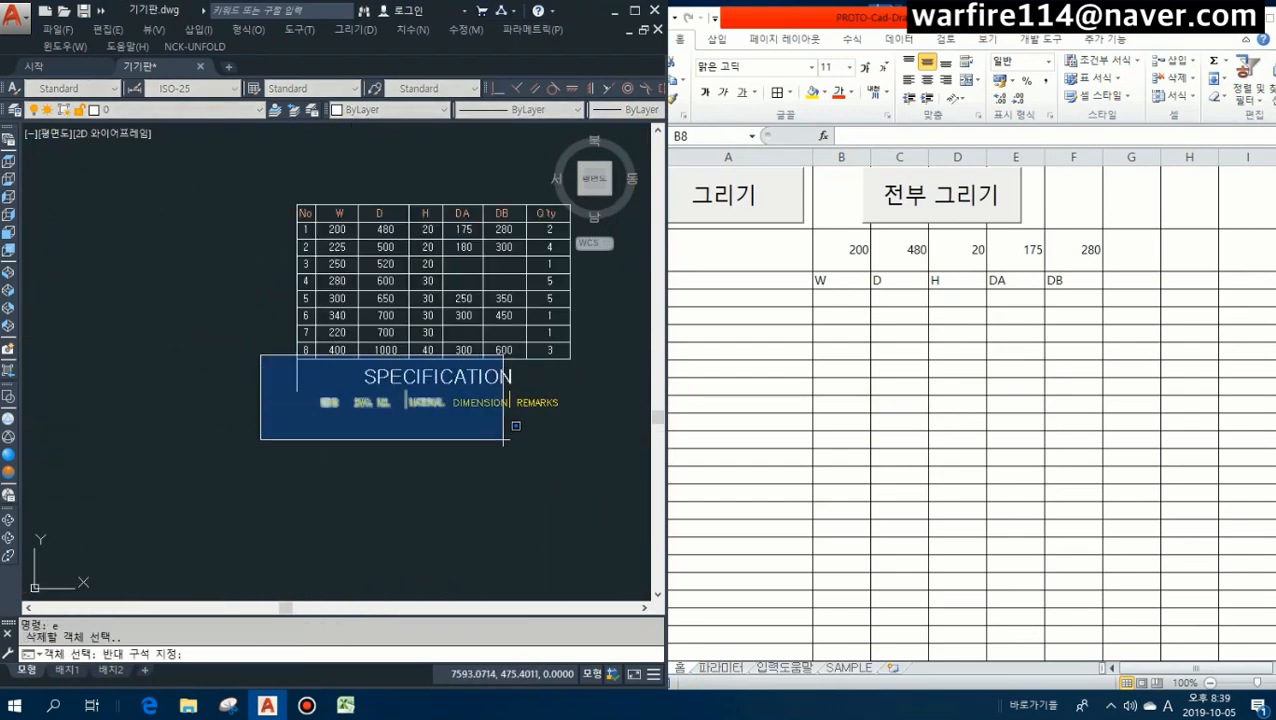
left_click(504, 440)
left_click(293, 373)
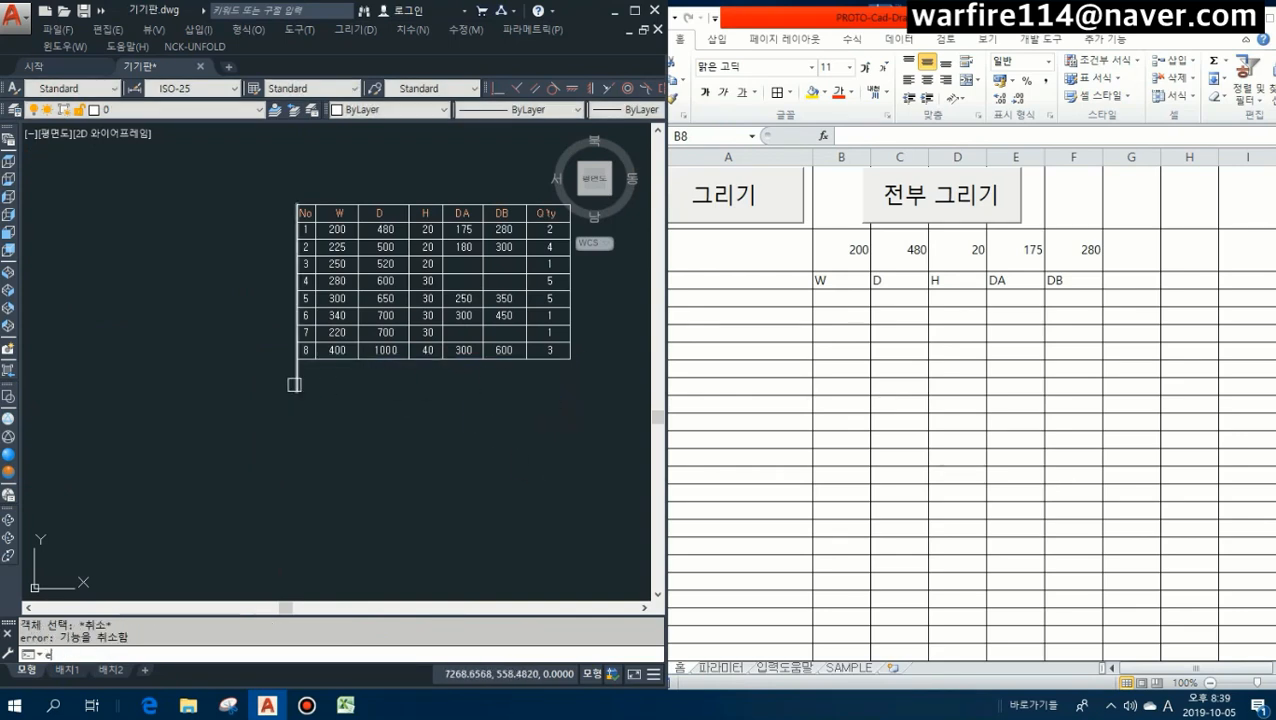
Trim the copied table's outer vertical border line where it extends below the last row.
key("space")
type("tr")
key("space")
key("space")
middle_click_drag(396, 330, 239, 387)
left_click(166, 469)
key("Escape")
key("Escape")
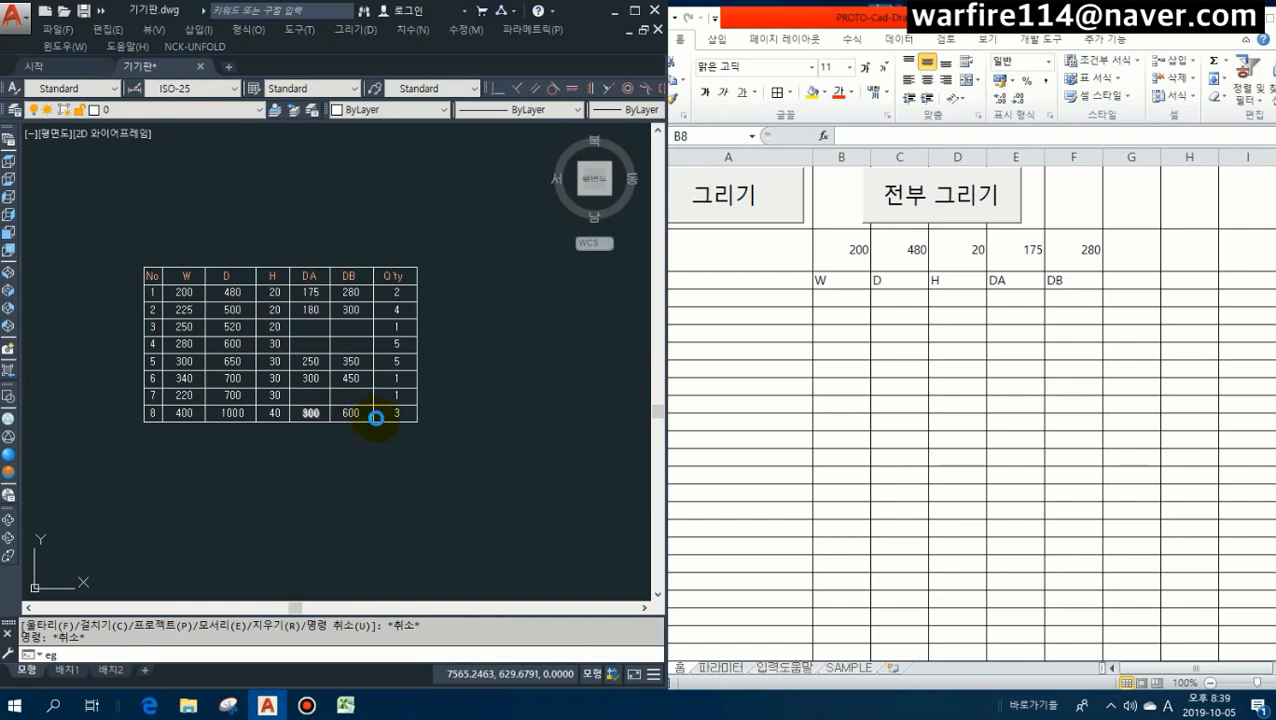
Export the copied specification table to Excel with the EG CAD-table-to-Excel function, using cell B3 as the start cell.
key("space")
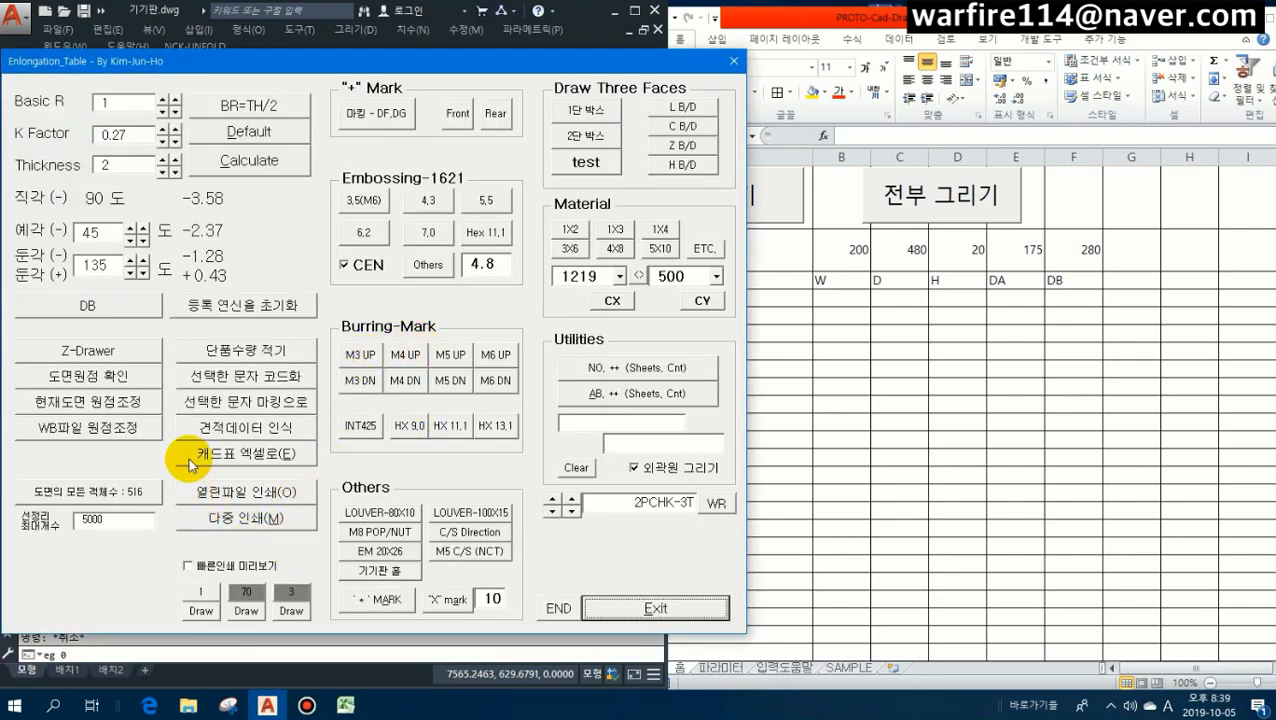
left_click(247, 458)
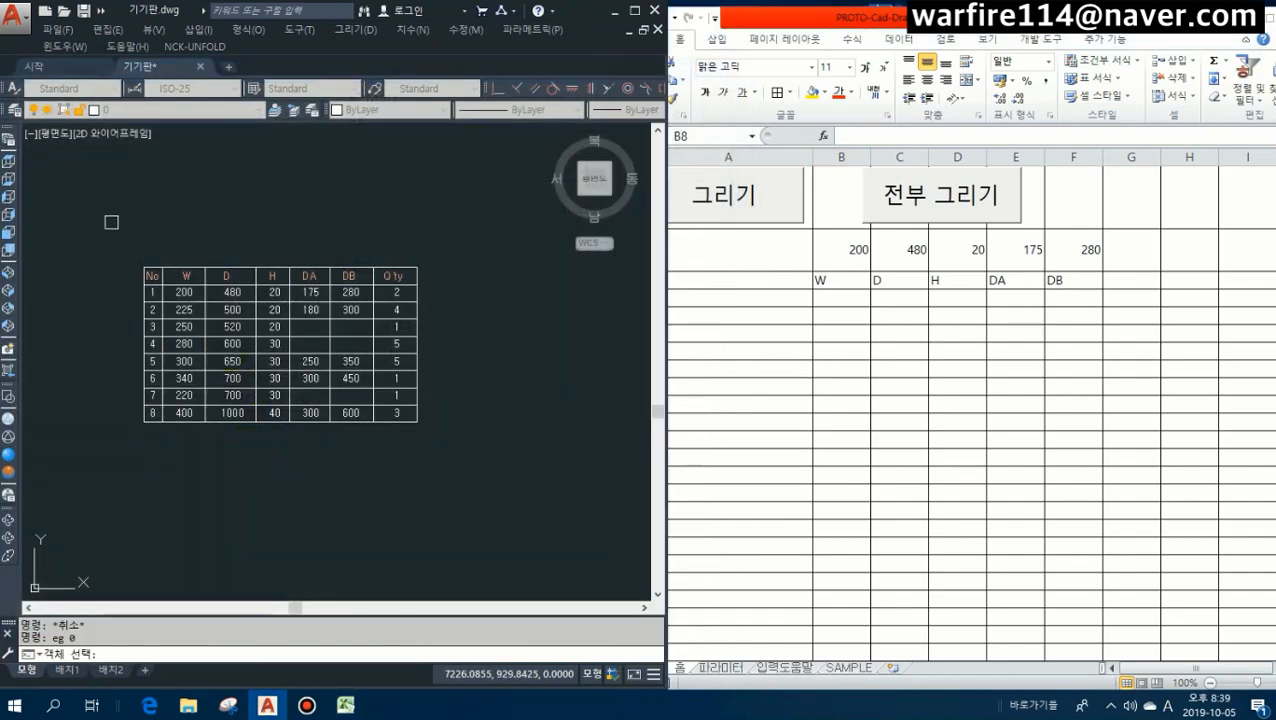
left_click(110, 243)
left_click(456, 438)
key("Return")
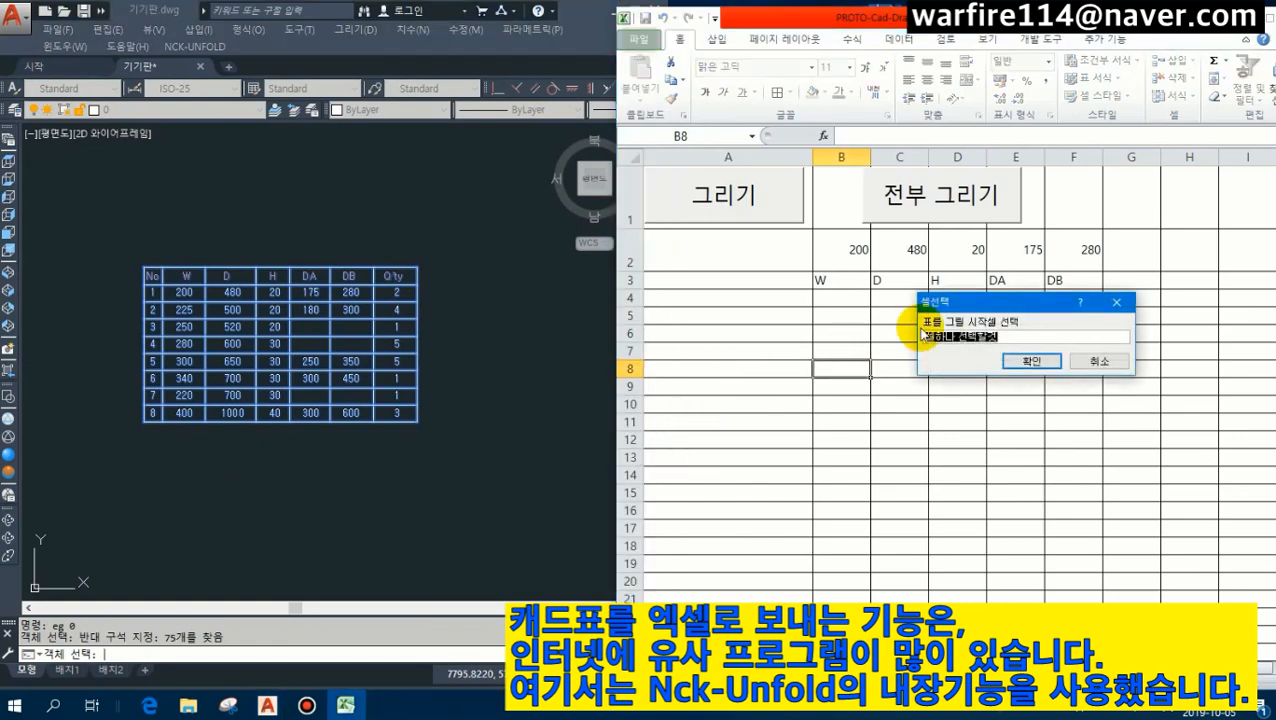
left_click_drag(985, 320, 985, 314)
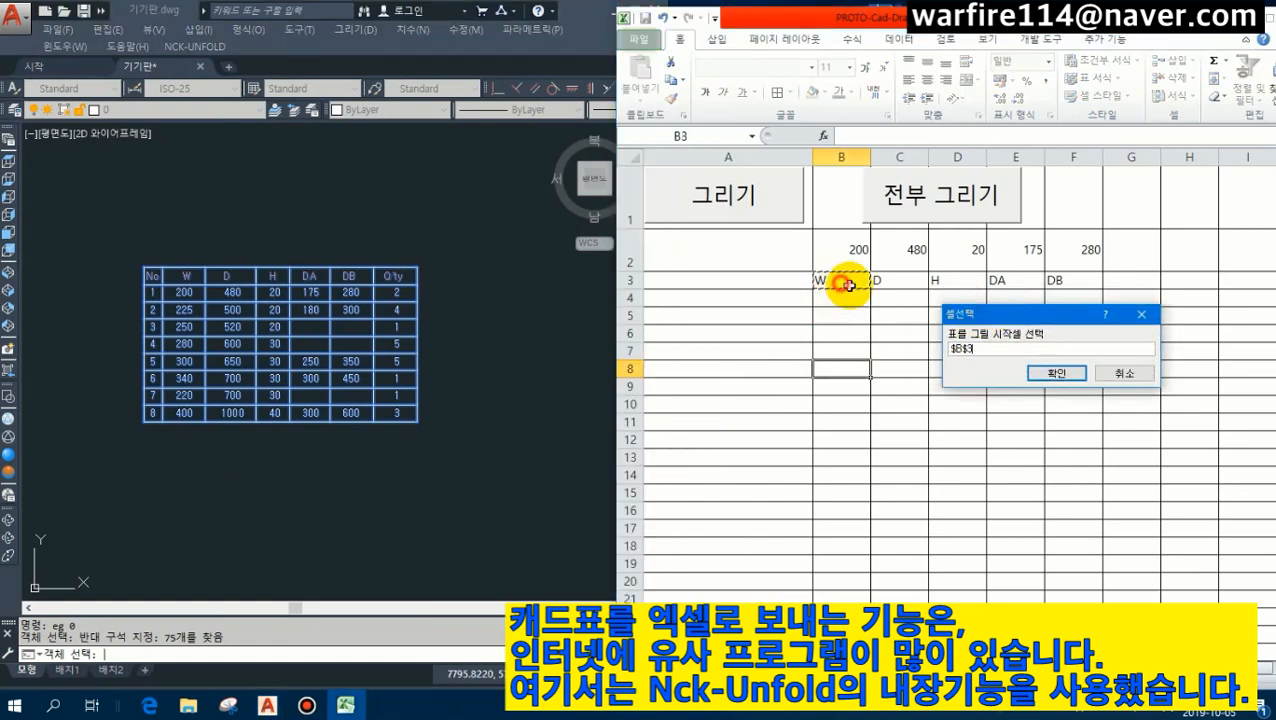
left_click(1047, 372)
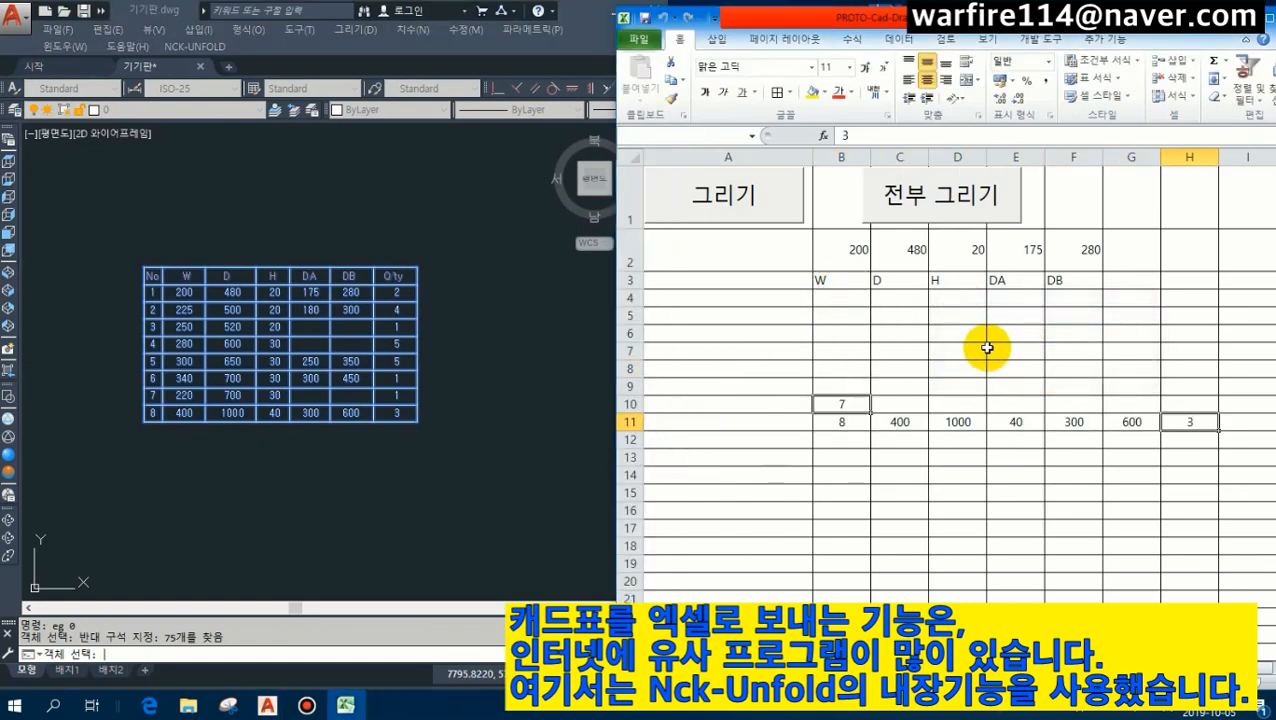
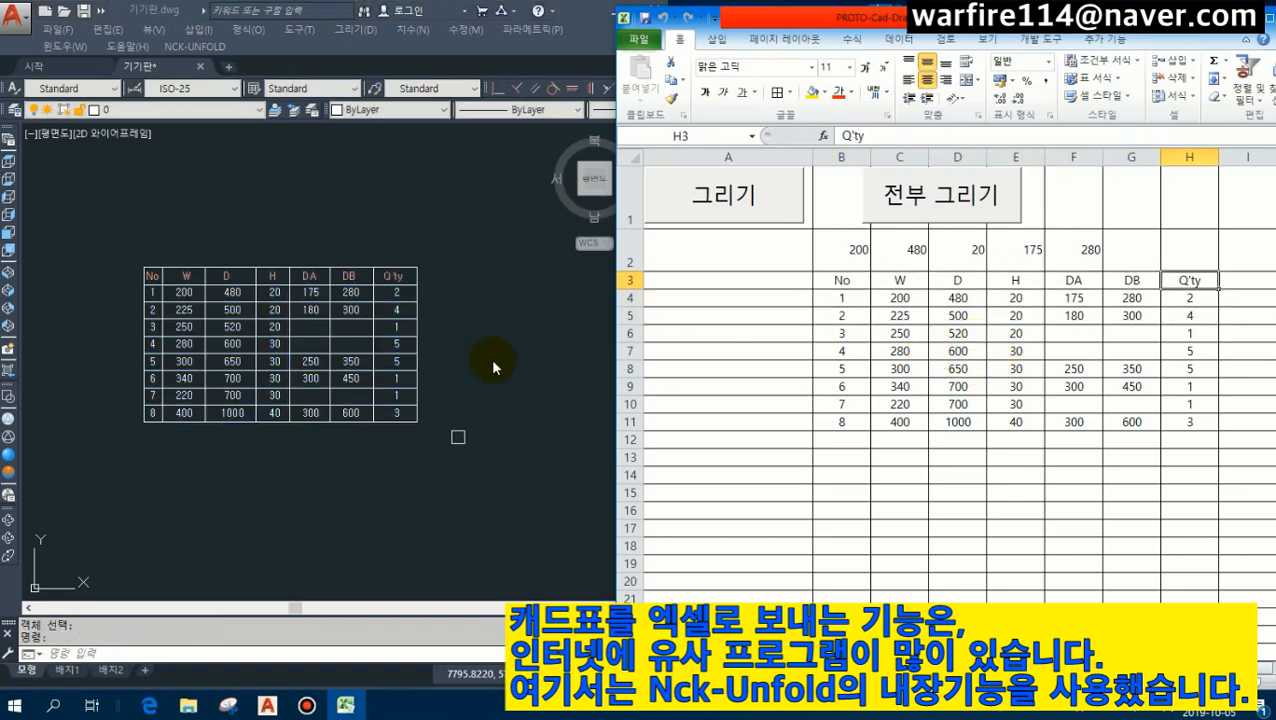
Copy the exported W to Q'ty columns, headers included, and paste them at B3 over the No column.
left_click(878, 297)
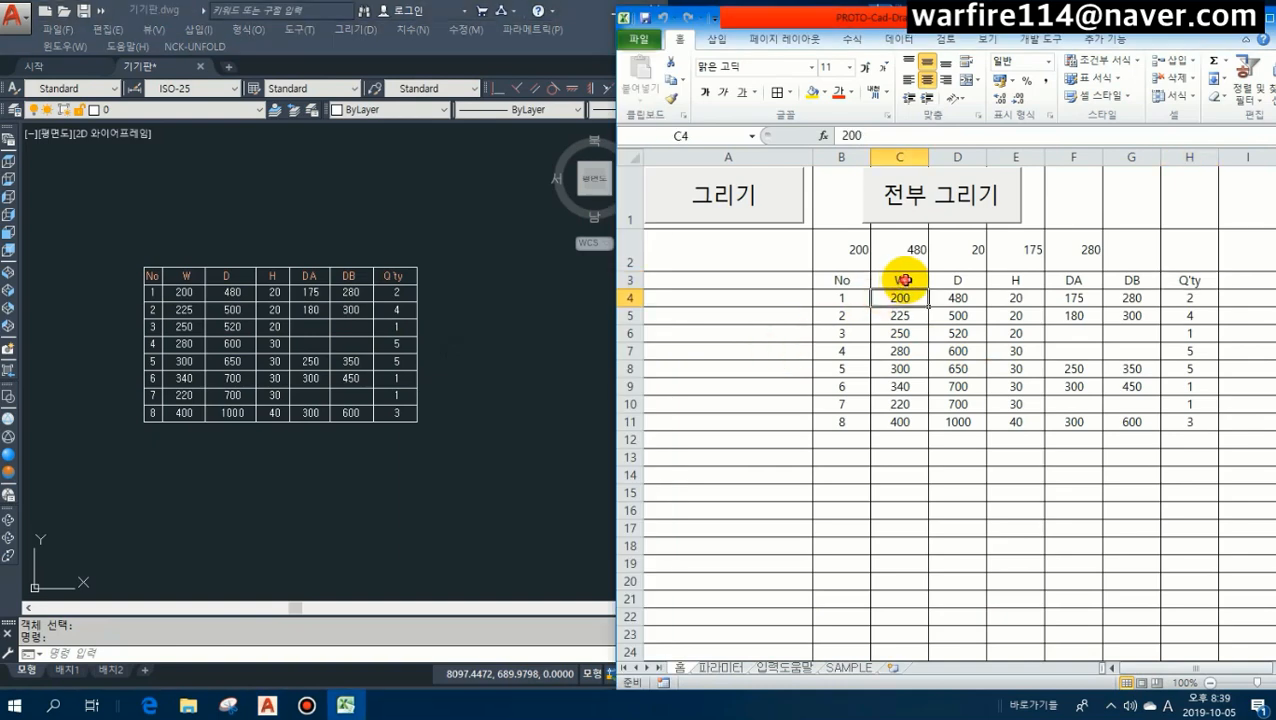
left_click_drag(904, 280, 1173, 419)
key("ctrl+c")
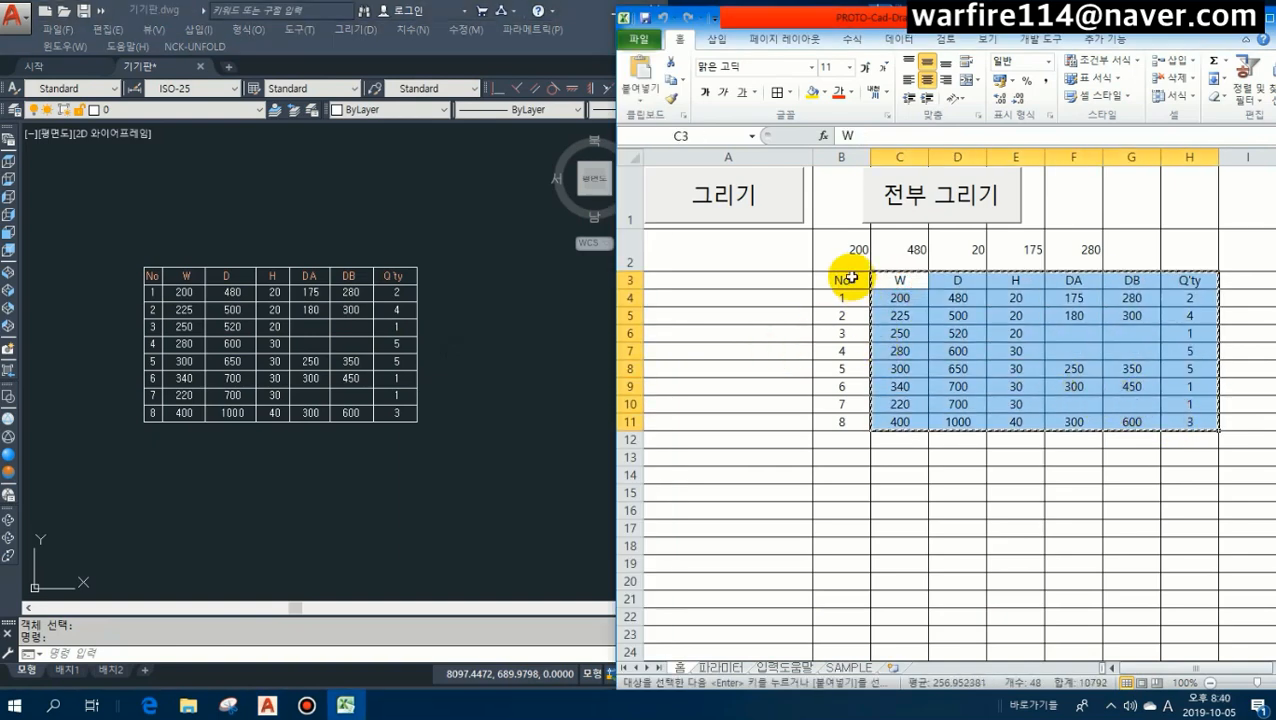
left_click(849, 279)
key("ctrl+v")
left_click(899, 333)
left_click(1076, 333)
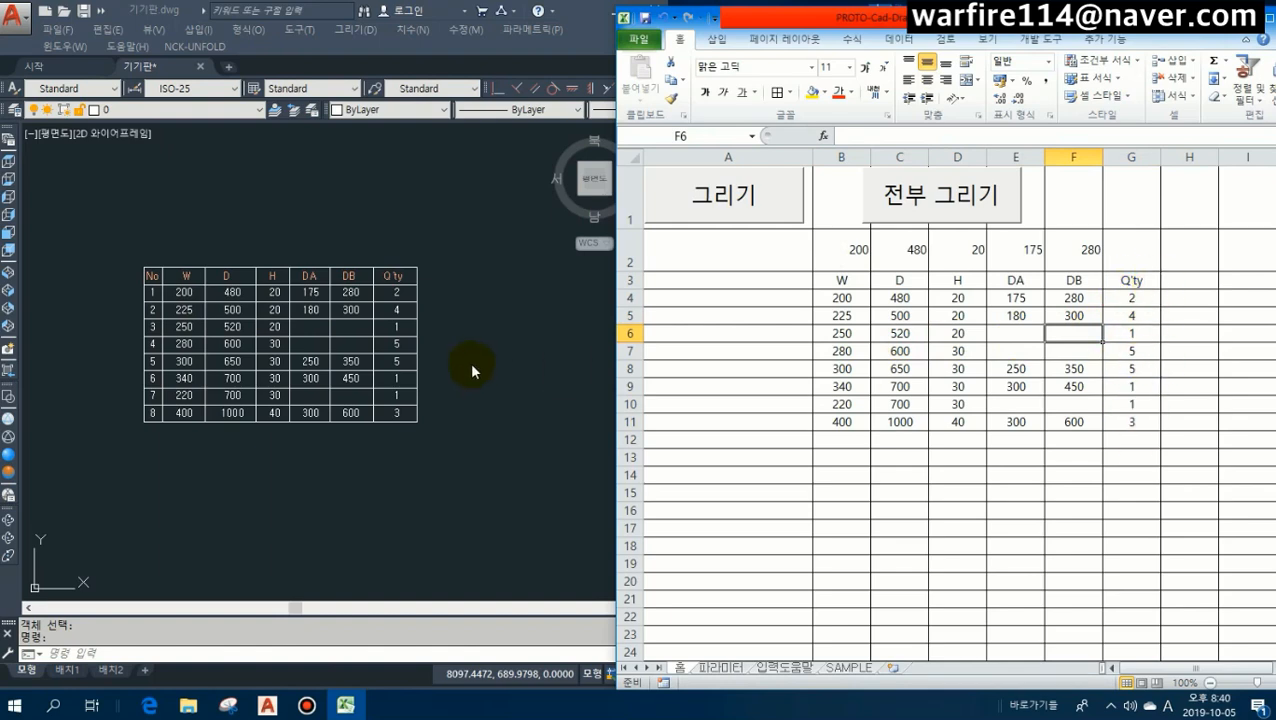
Copy the first size row (200, 480, 20, 175, 280) into the row 2 input cells and draw its plate beside the table.
left_click_drag(842, 280, 1093, 421)
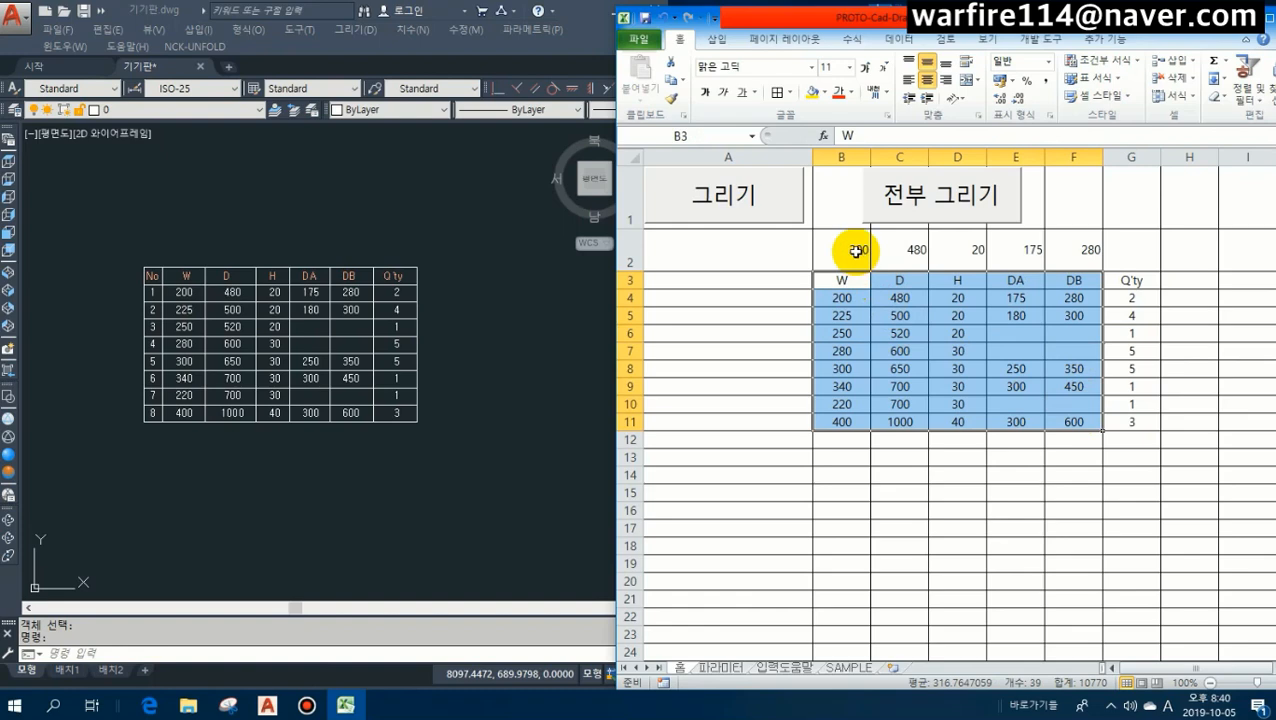
left_click(856, 251)
left_click(959, 250)
left_click(1015, 252)
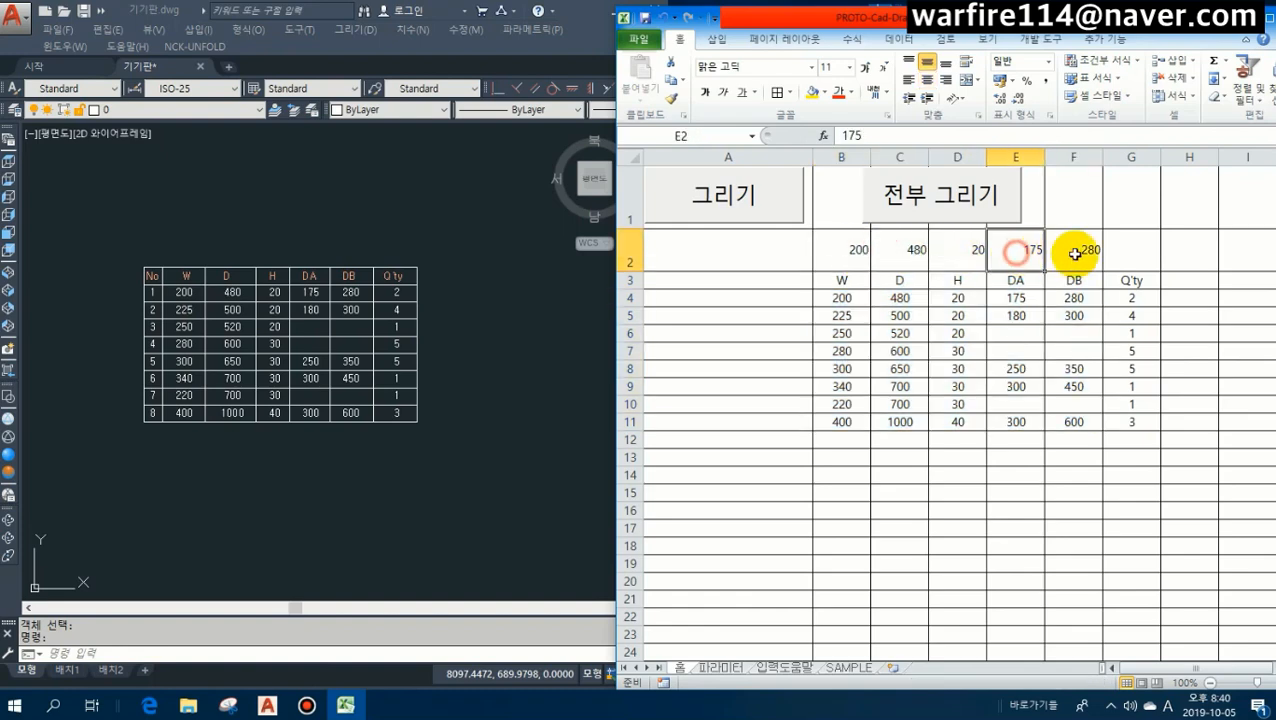
left_click_drag(842, 298, 1059, 302)
key("ctrl+c")
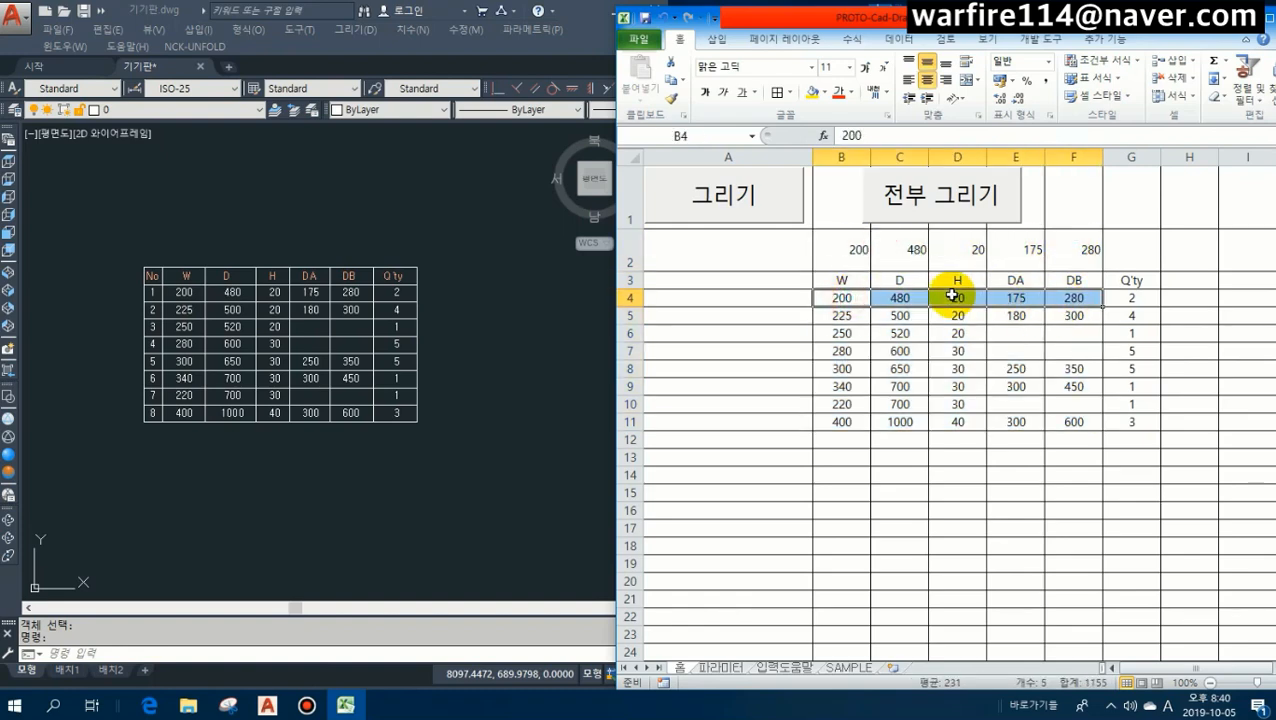
left_click(847, 262)
key("ctrl+v")
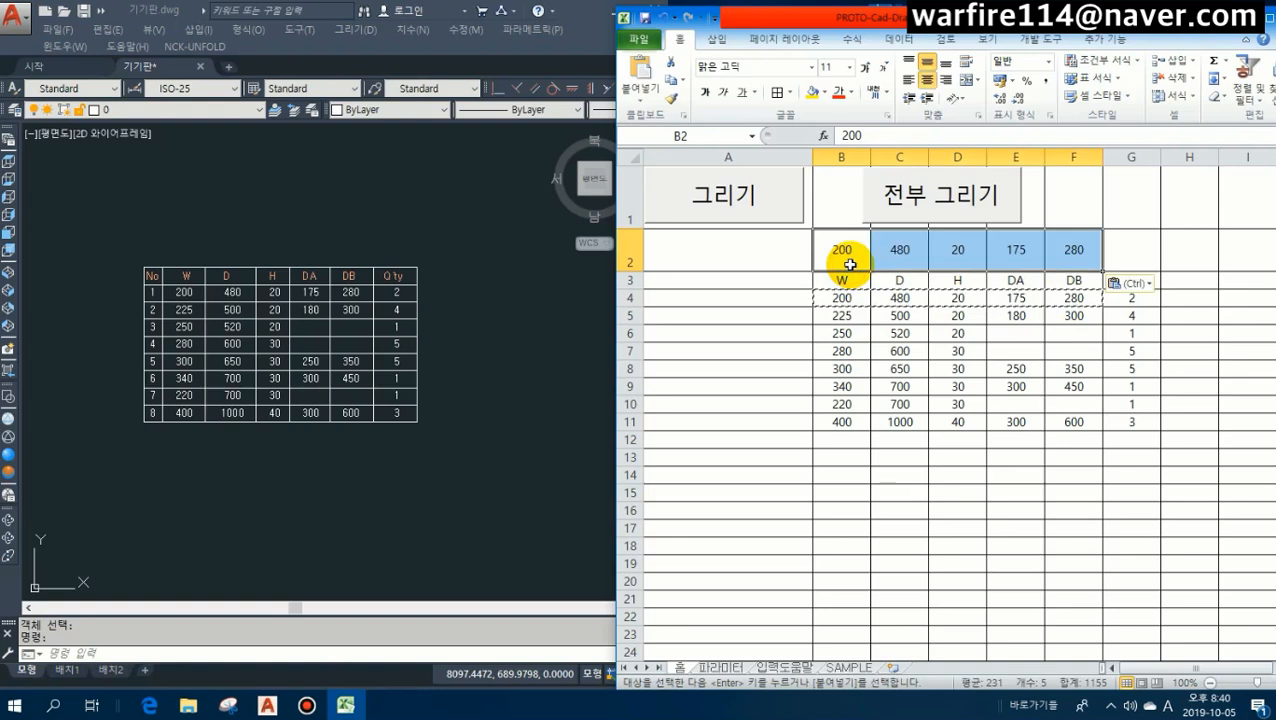
left_click(731, 204)
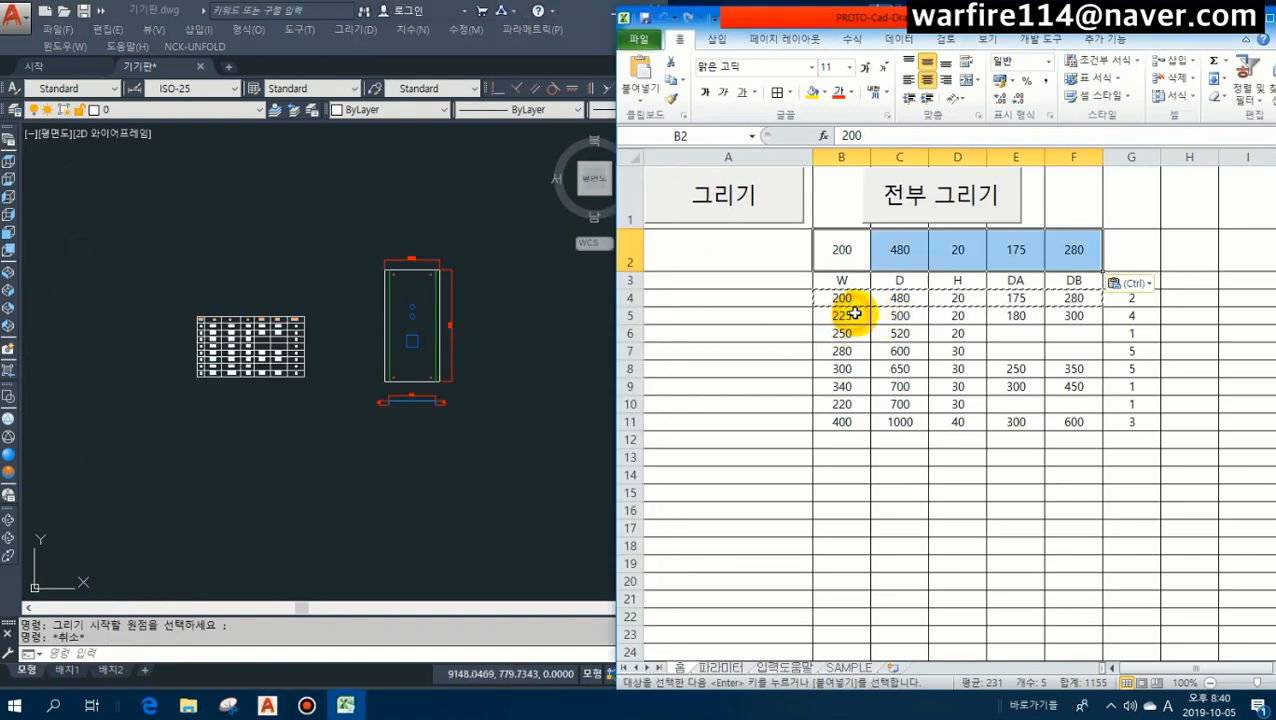
Copy the second size row (225, 500, 20, 180, 300) into the row 2 input cells and draw its plate beside the first one.
left_click_drag(843, 315, 1070, 315)
left_click(836, 251)
key("ctrl+v")
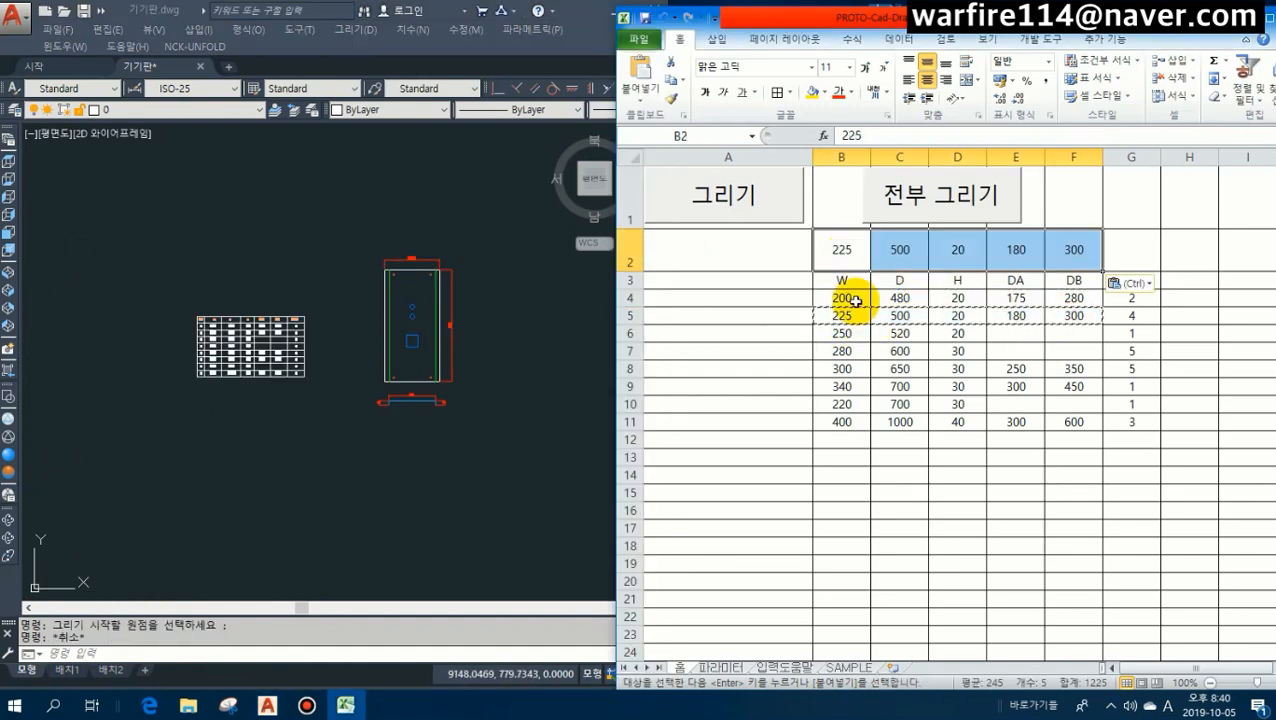
left_click(769, 340)
left_click(722, 219)
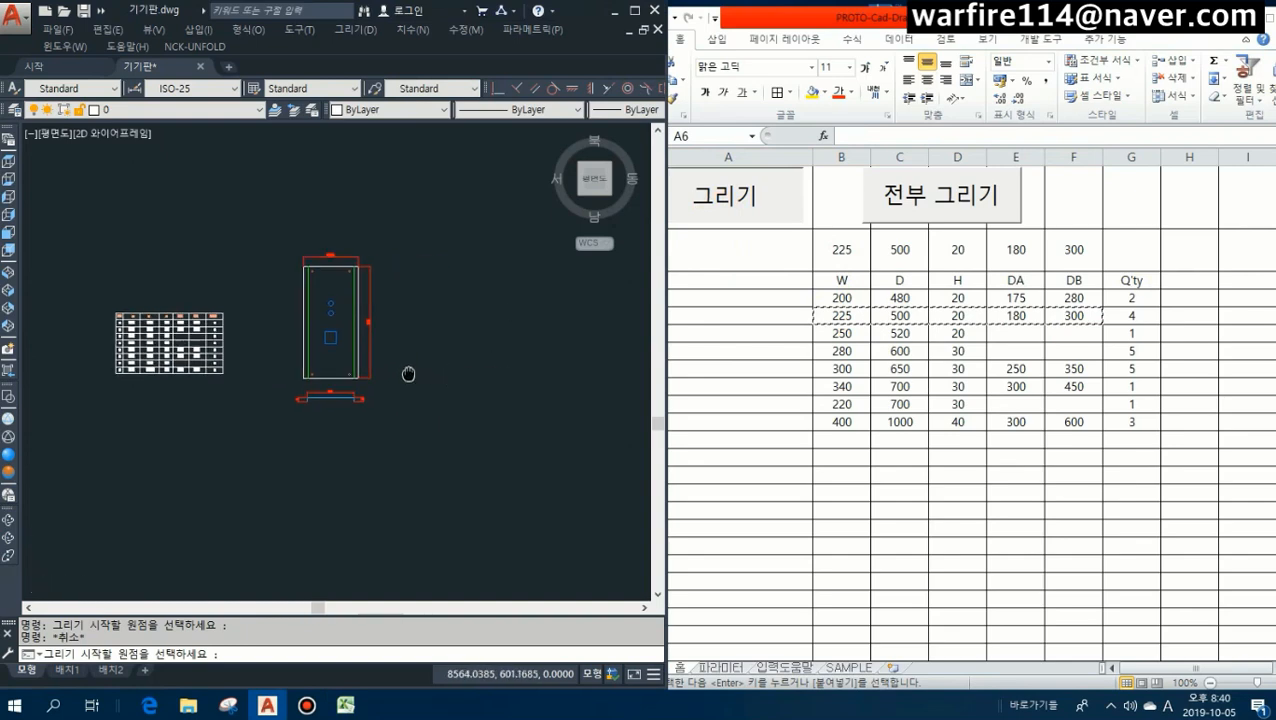
scroll(434, 301, "up", 2)
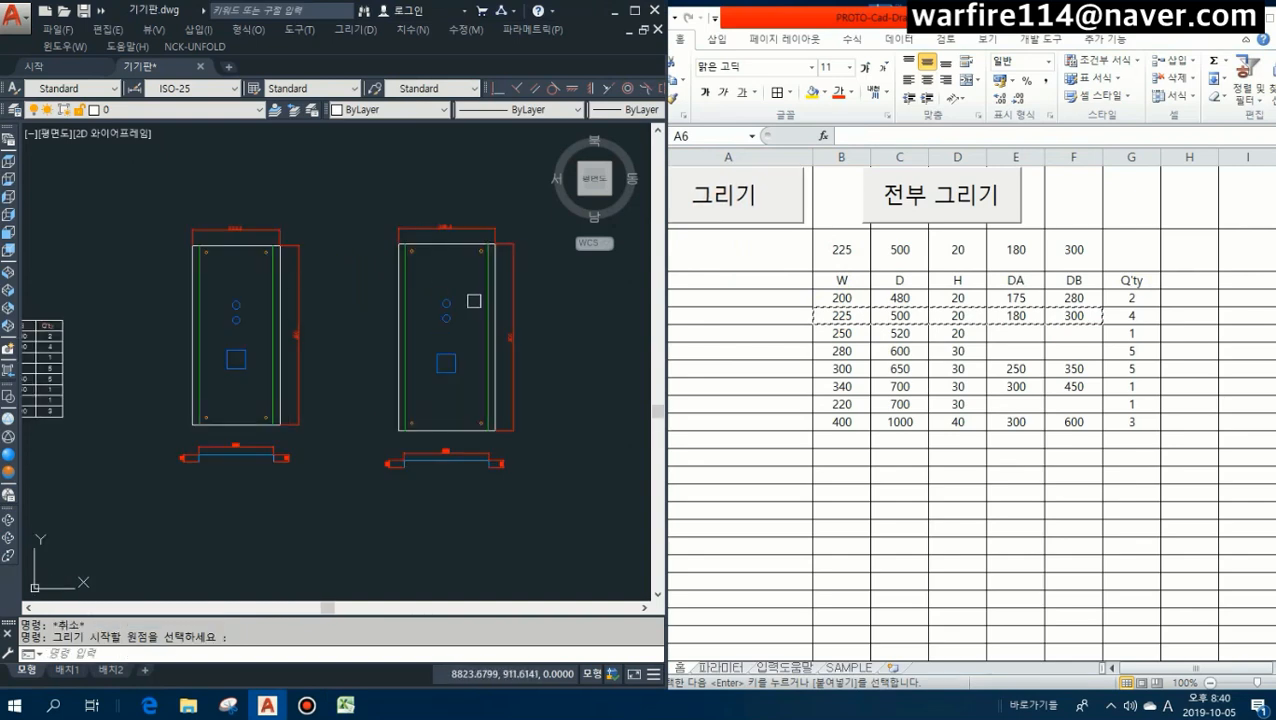
key("Escape")
scroll(431, 236, "up", 1)
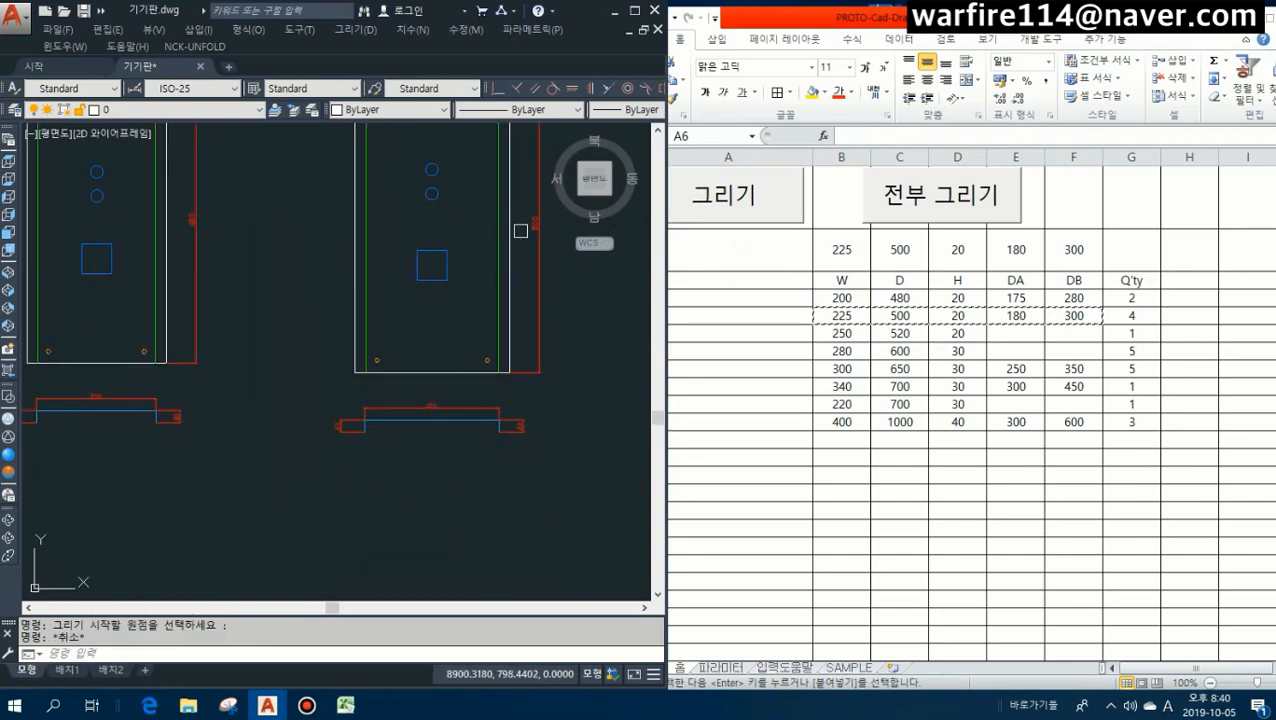
scroll(419, 408, "up", 3)
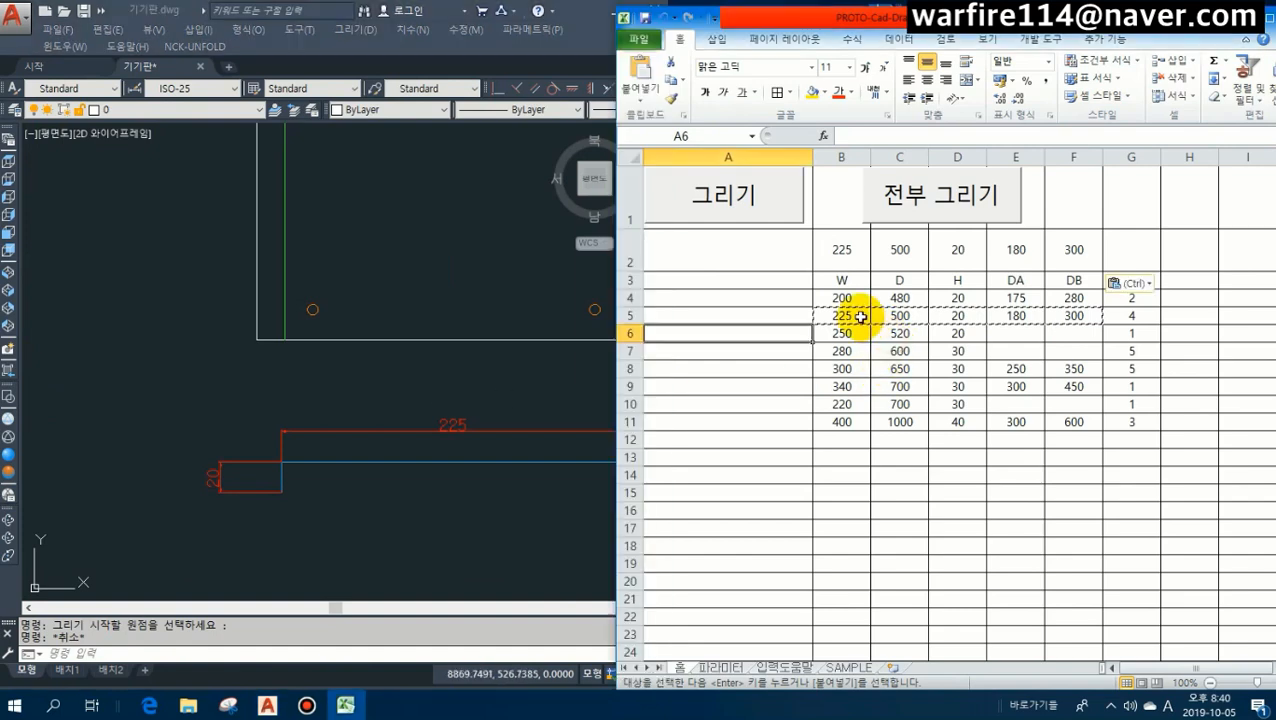
left_click(886, 315)
Erase both drawn test plates next to the copied specification table.
scroll(398, 351, "down", 3)
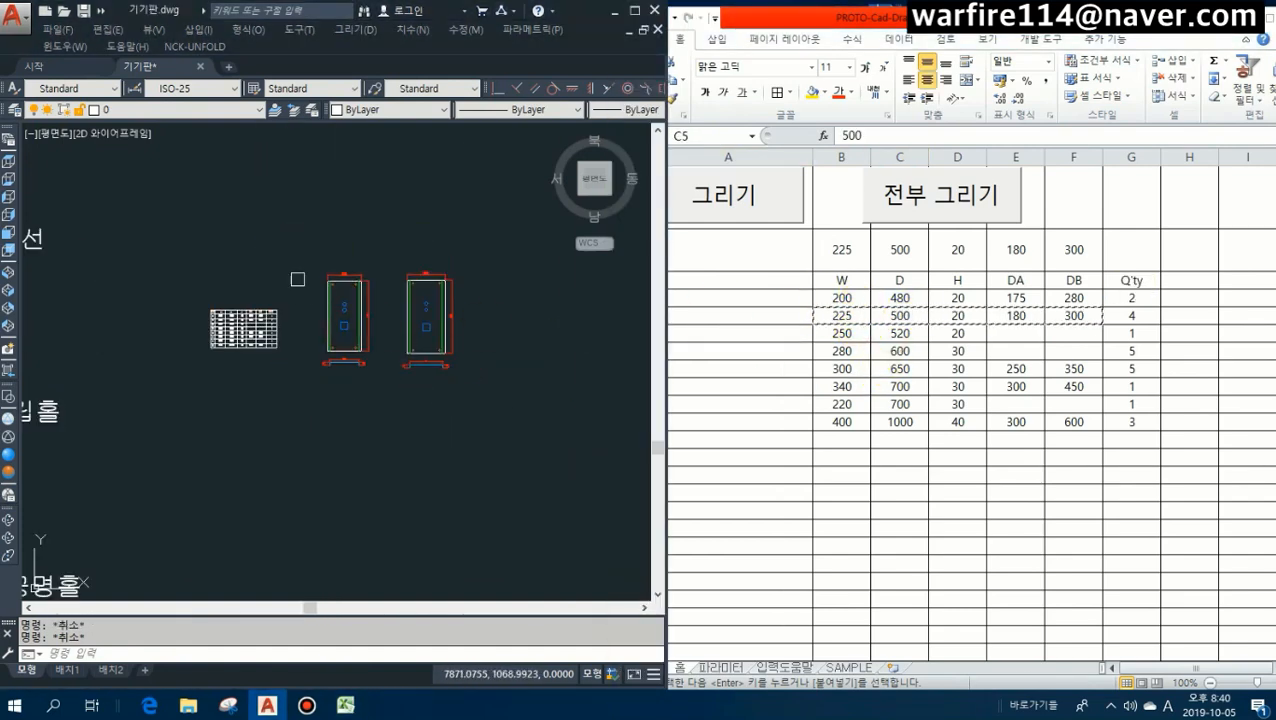
type("e")
key("space")
left_click(298, 270)
left_click(513, 436)
key("space")
key("Escape")
Maximize the workbook window and open the Mod_draw_sheets_caller module in the Visual Basic editor.
left_click(834, 316)
left_click(866, 352)
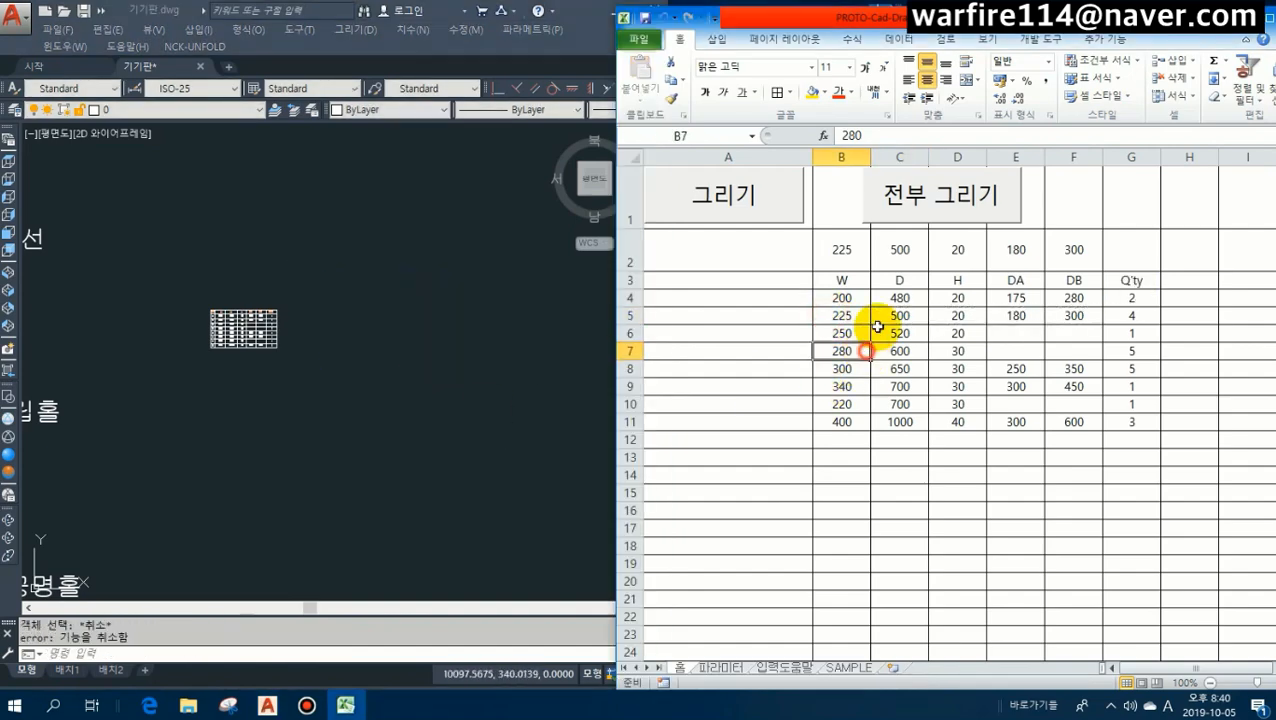
left_click(1266, 22)
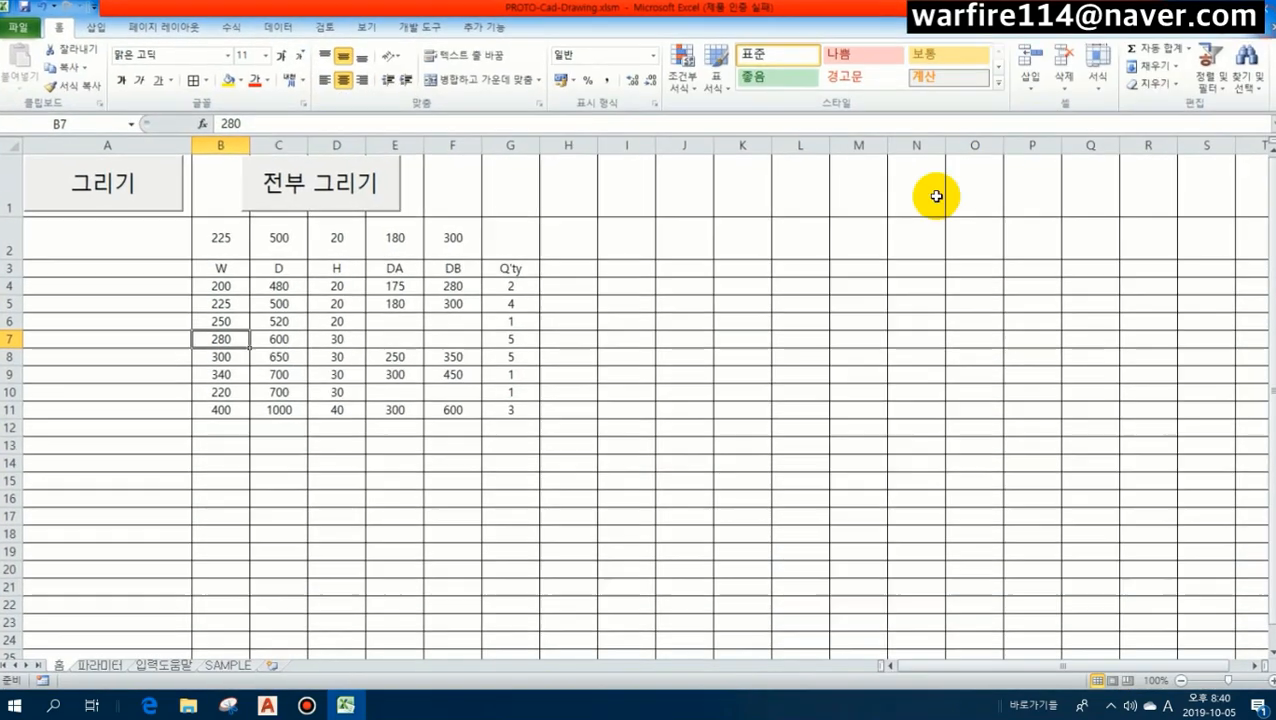
left_click(336, 390)
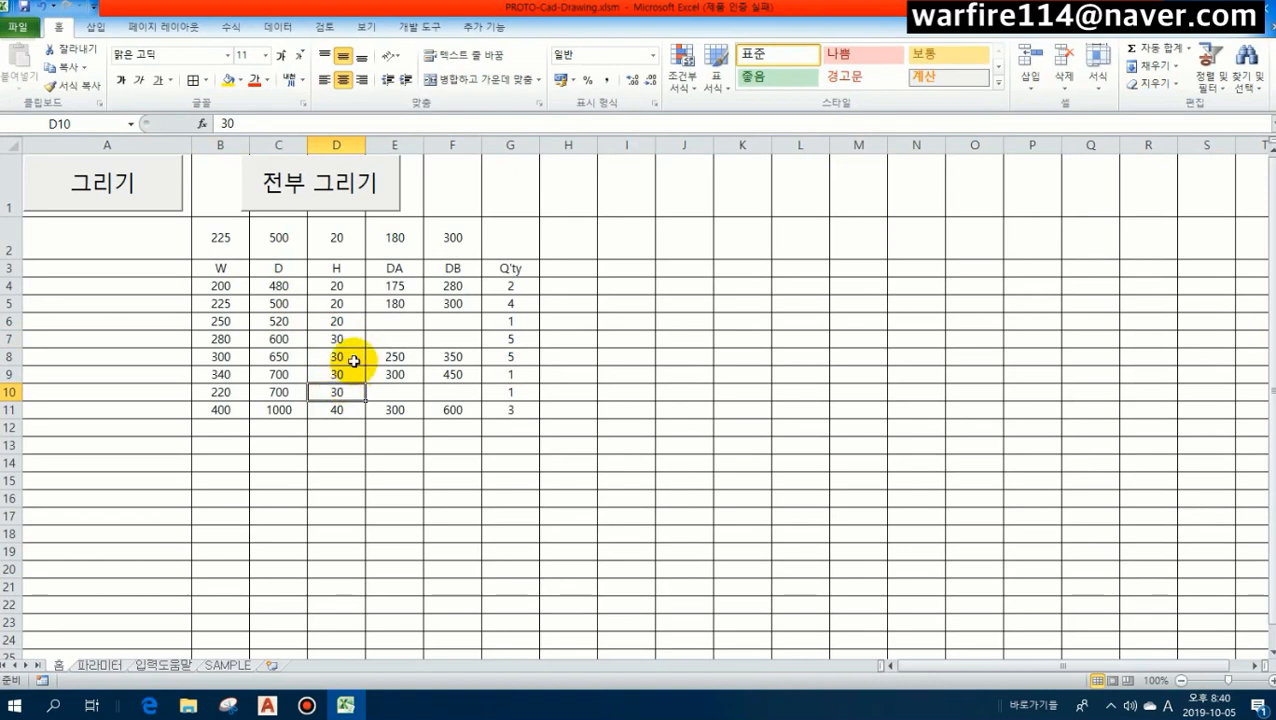
left_click(367, 28)
left_click(418, 28)
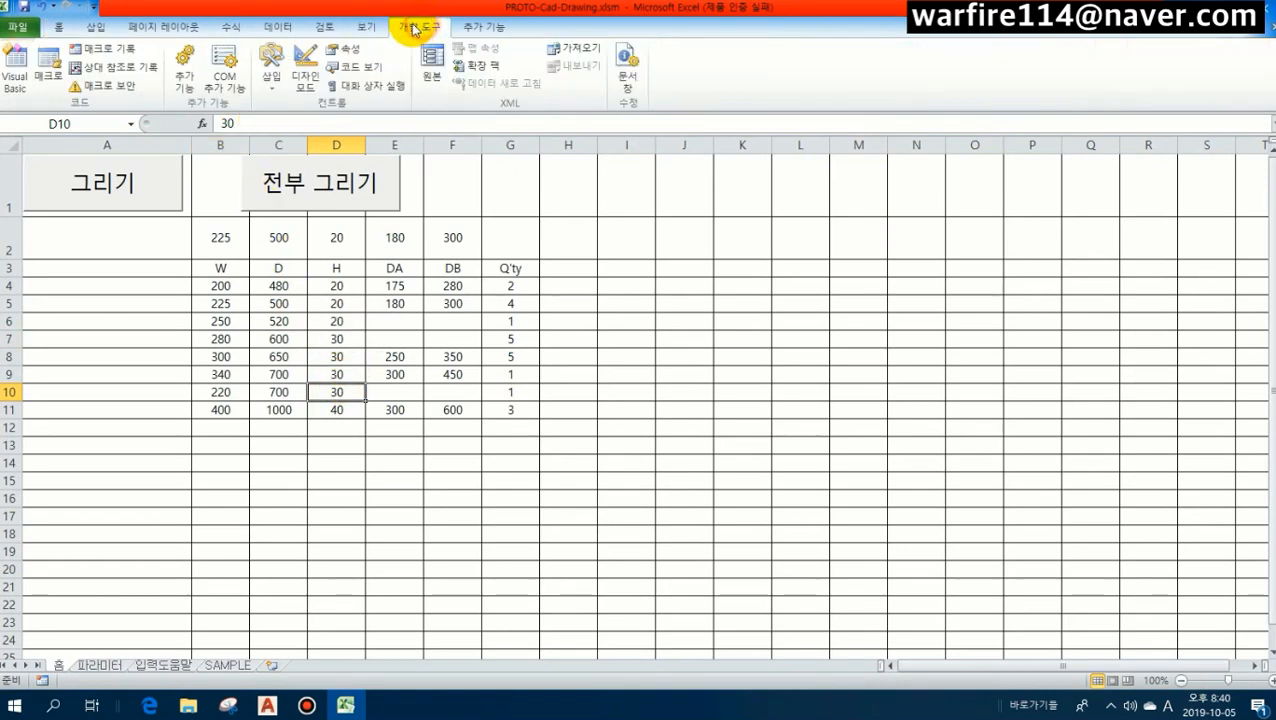
left_click(15, 62)
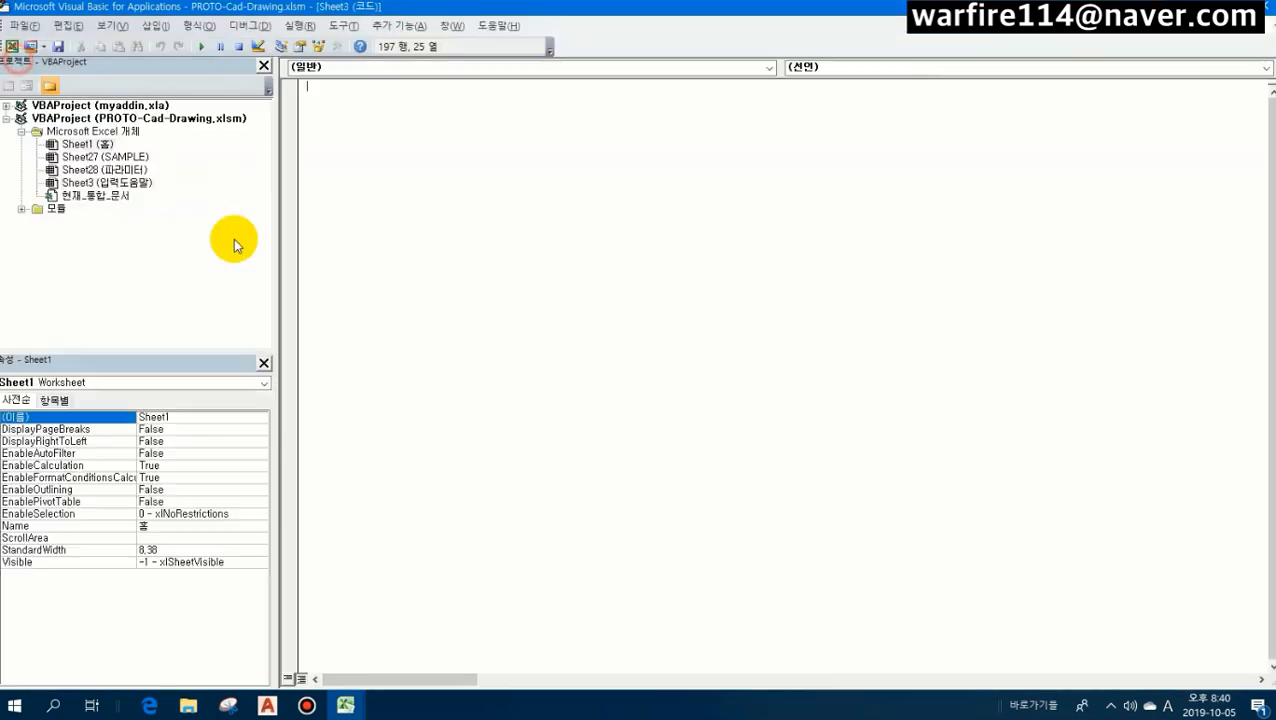
double_click(62, 210)
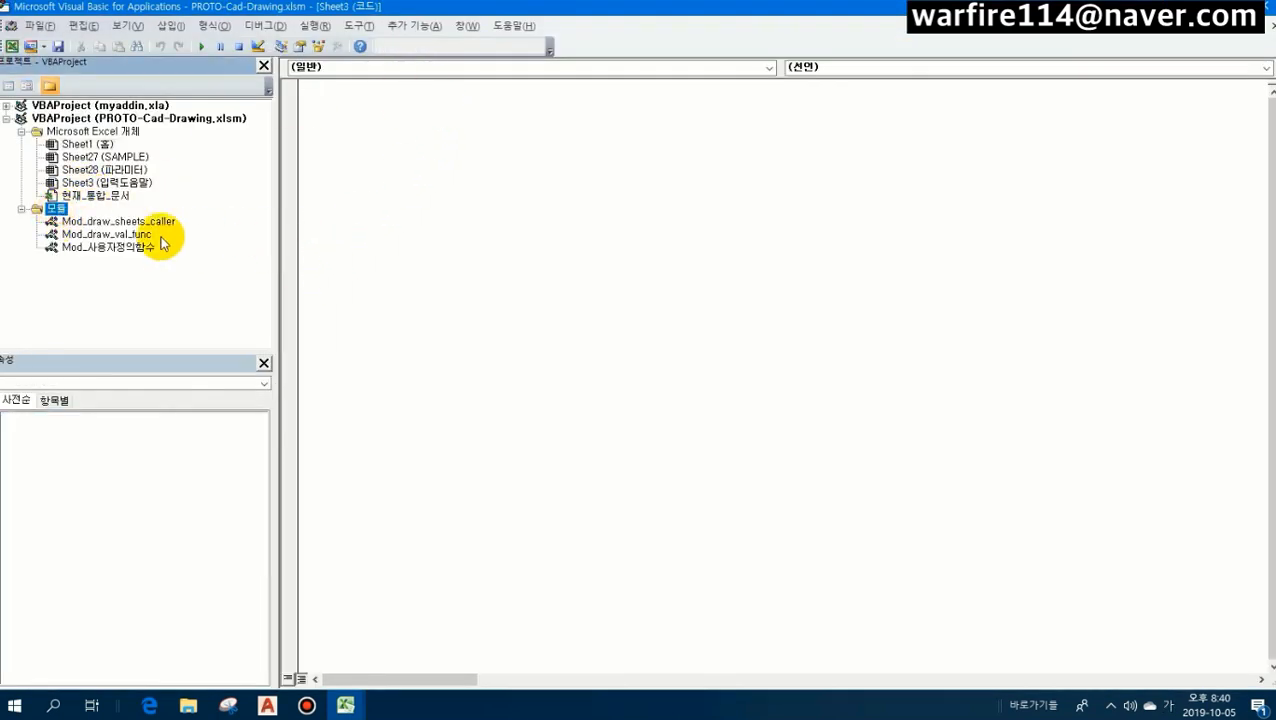
double_click(142, 221)
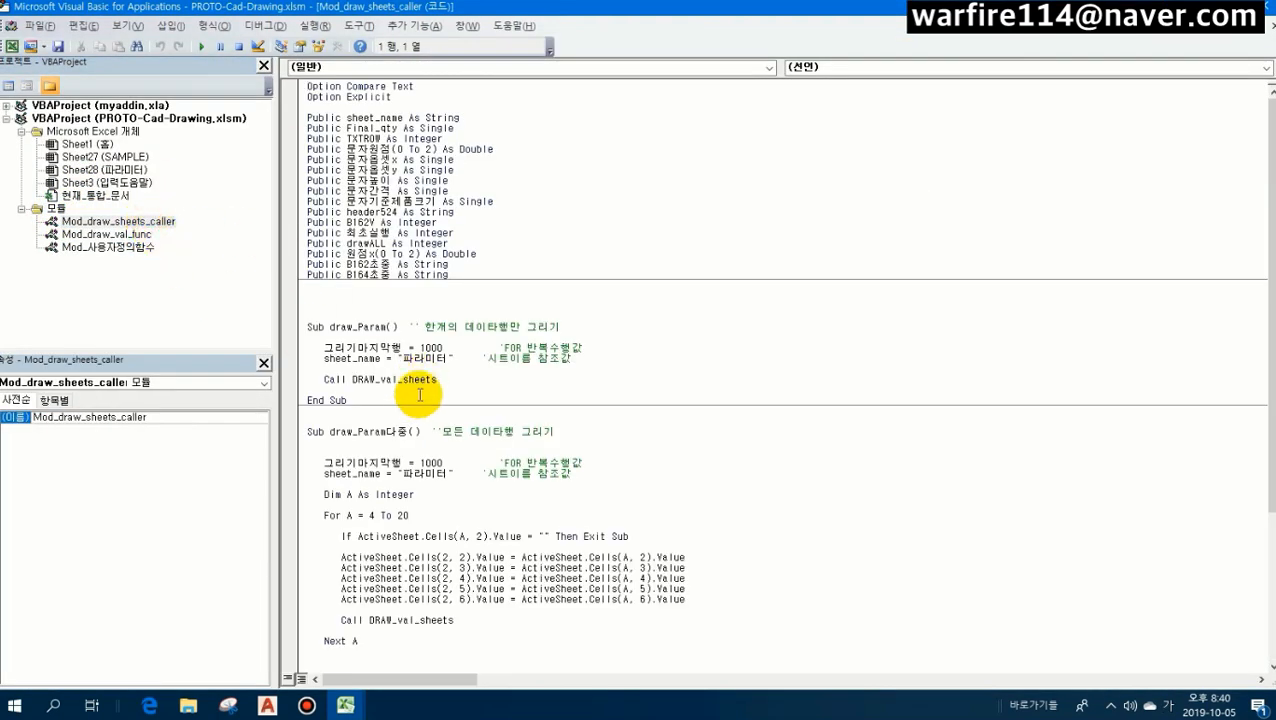
Examine the draw_Param다중 procedure, which loops over the size rows and calls DRAW_val_sheets.
scroll(432, 433, "down", 2)
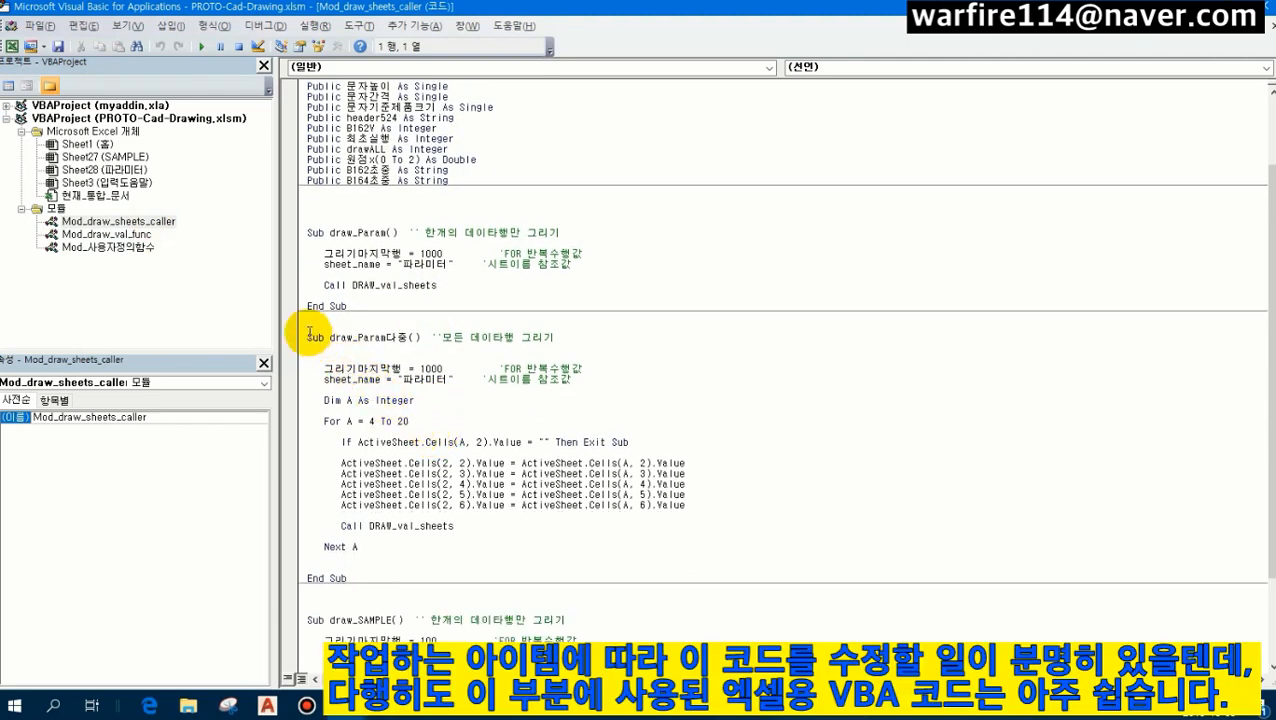
left_click_drag(310, 333, 649, 570)
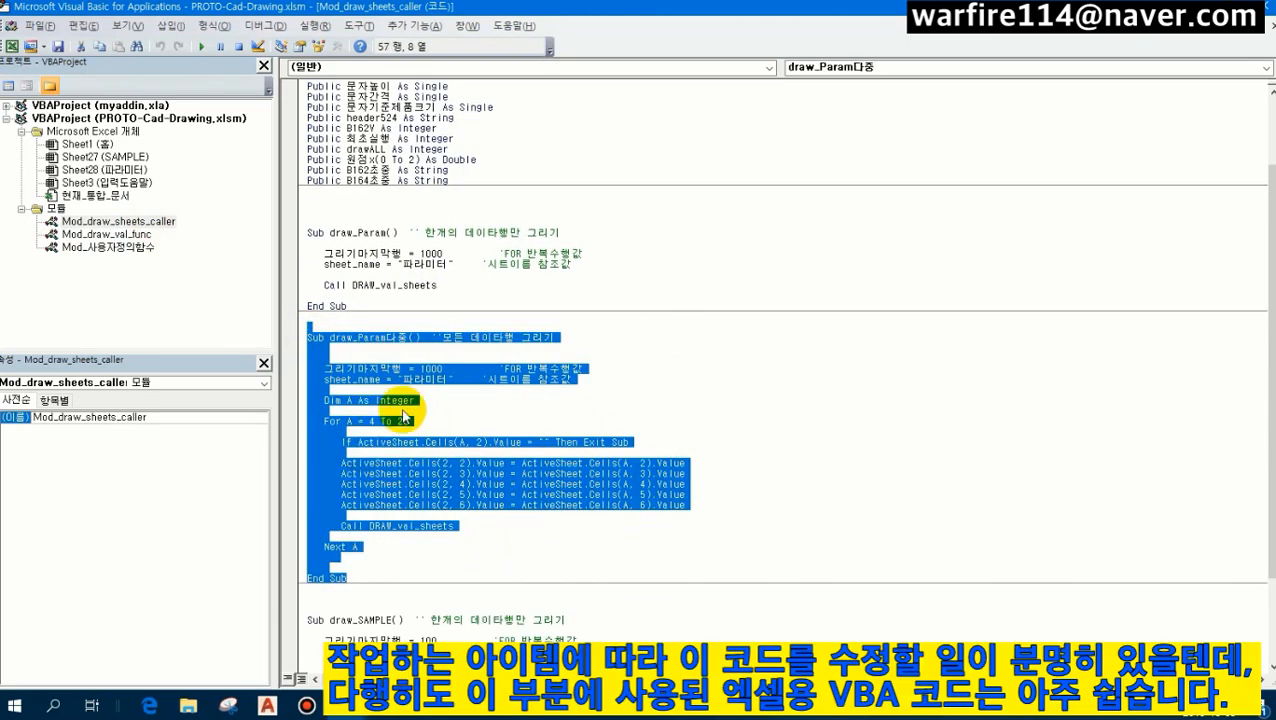
left_click_drag(1072, 10, 991, 424)
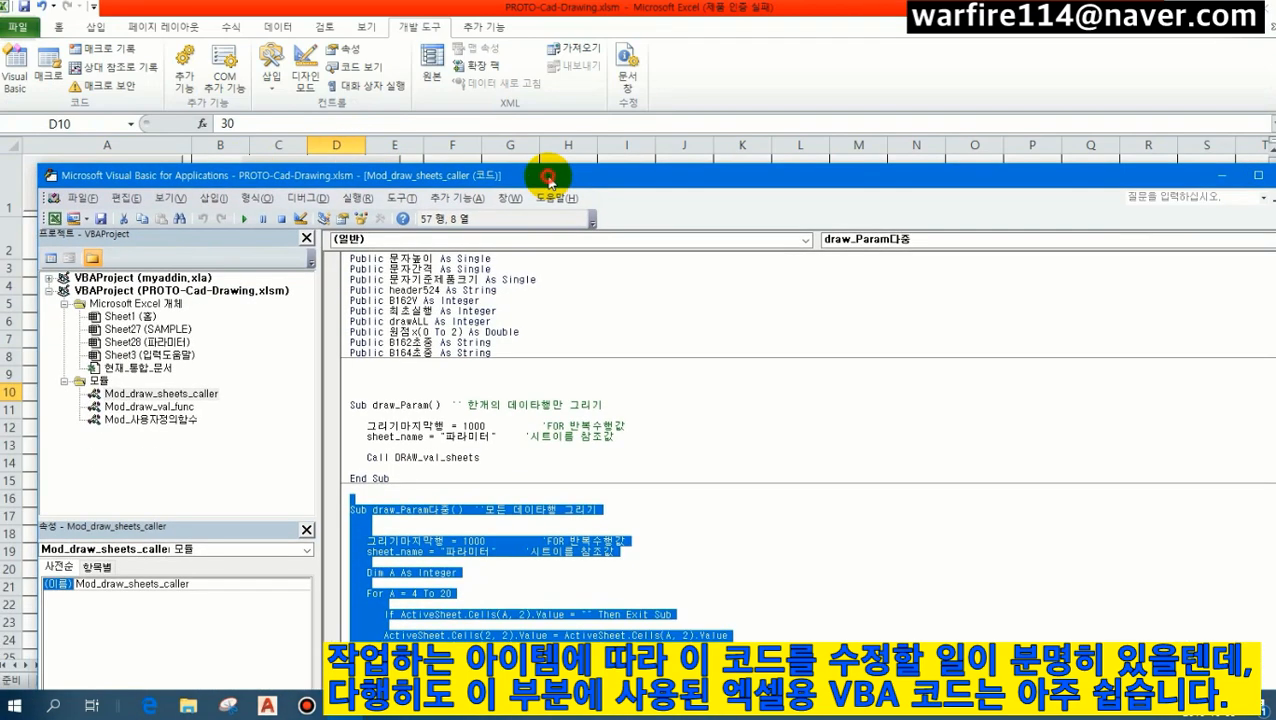
double_click(546, 175)
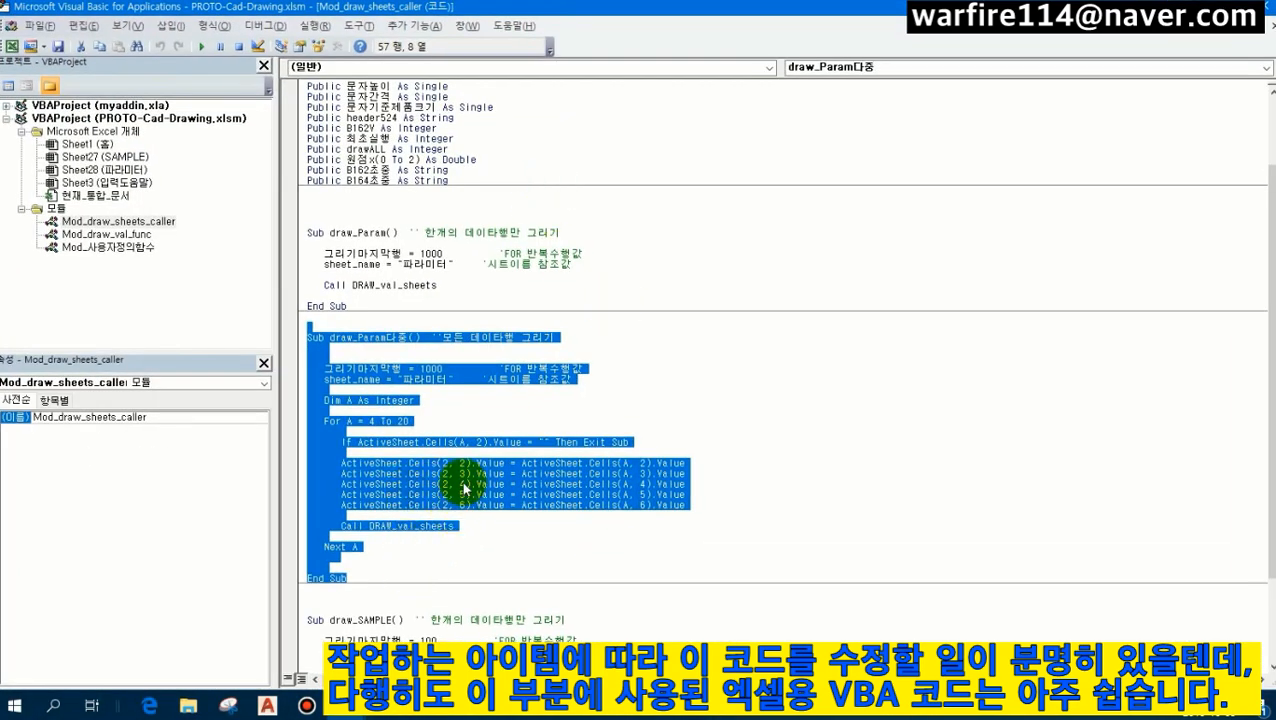
left_click(448, 526)
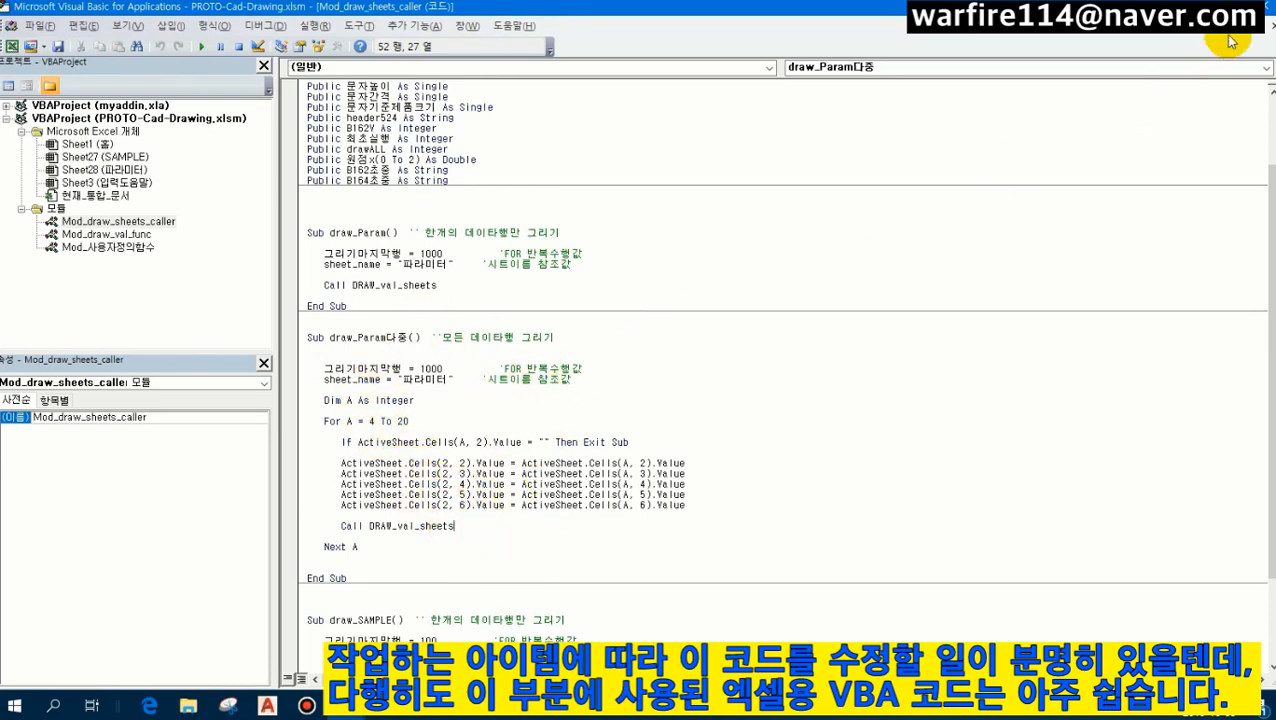
Close the code editor and check which macro is assigned to the 전부 그리기 button without changing it.
left_click(1263, 10)
right_click(353, 182)
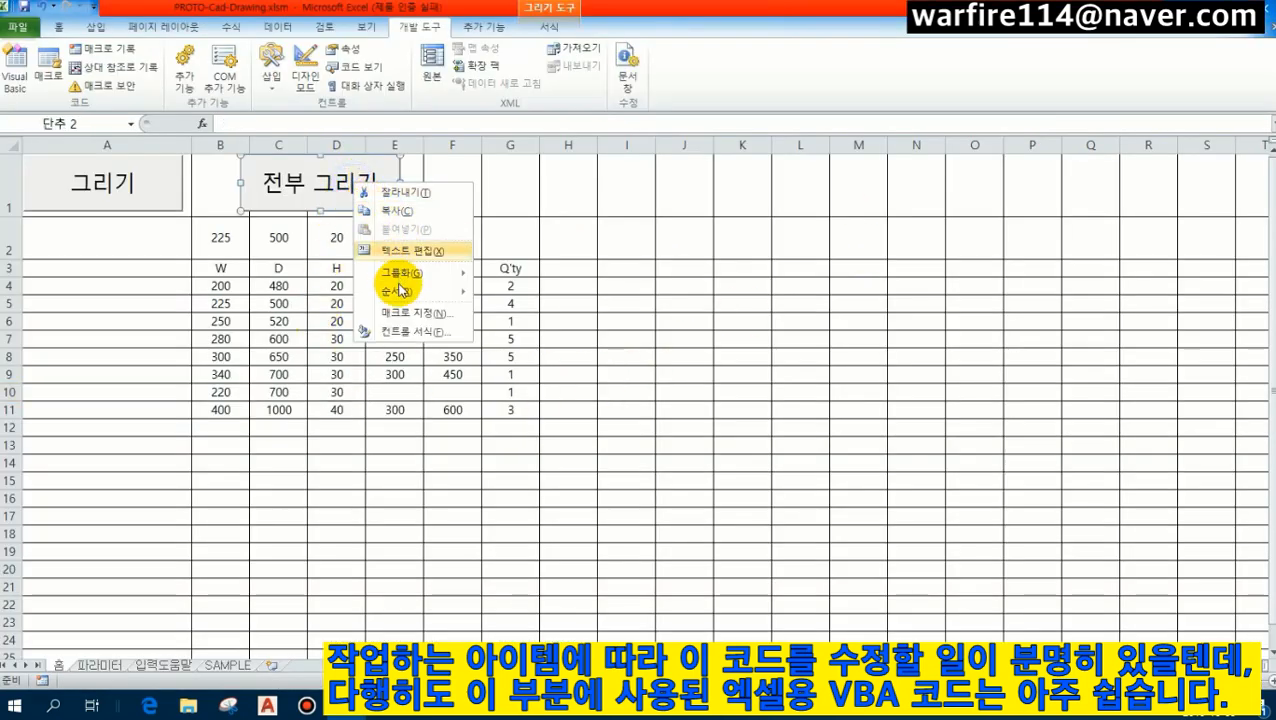
left_click(405, 313)
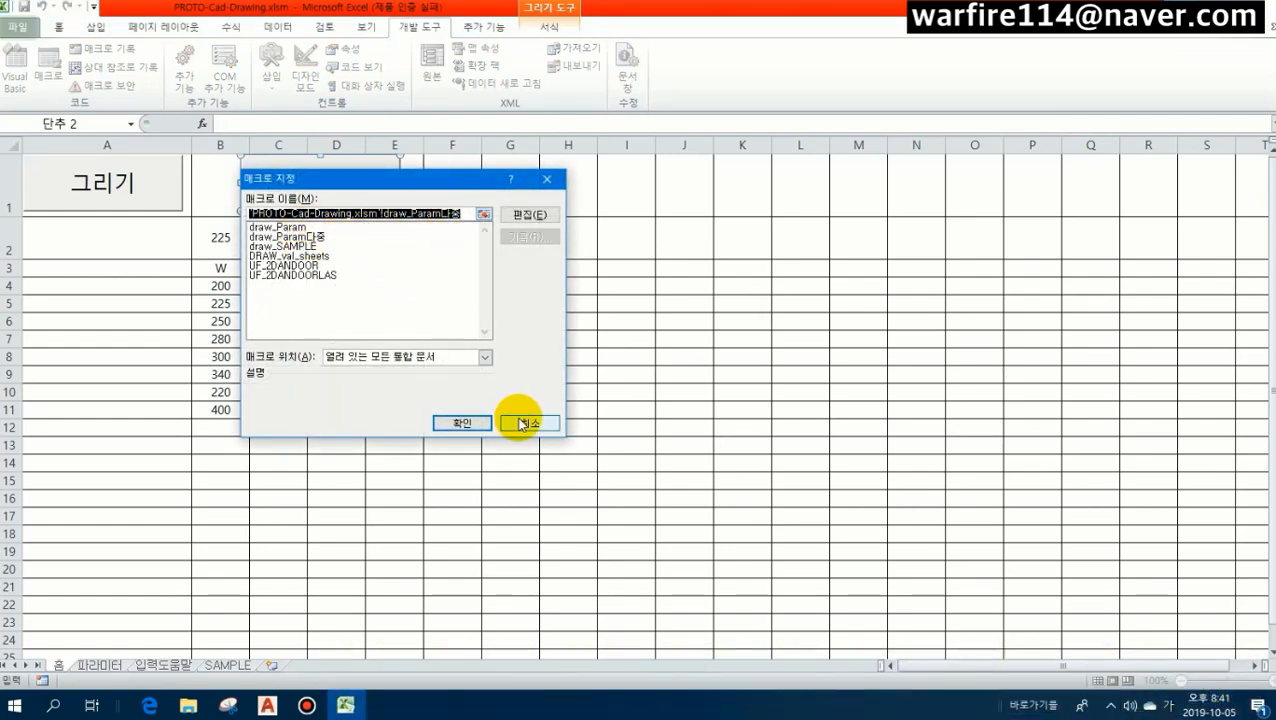
left_click(521, 424)
left_click(447, 439)
Restore the workbook to a smaller window and switch to the AutoCAD drawing.
left_click_drag(762, 12, 757, 224)
left_click(639, 57)
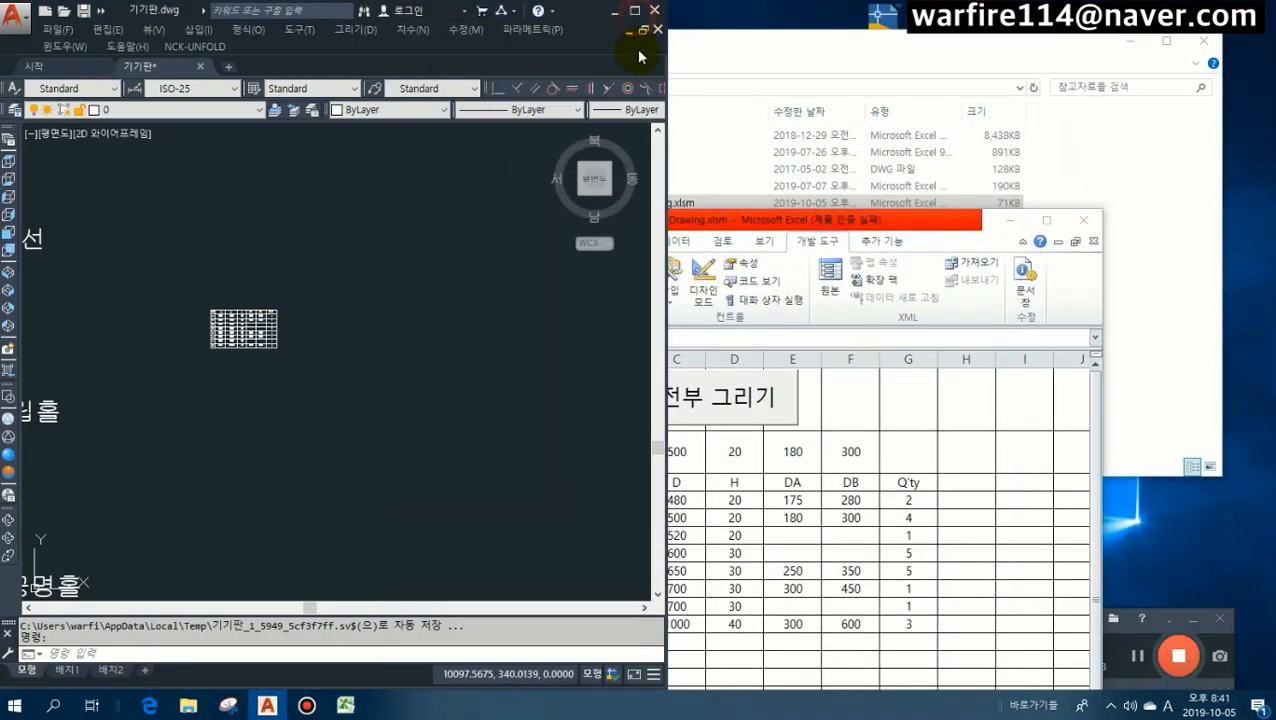
Place the PROTO-Cad-Drawing.xlsm workbook over the maximized AutoCAD drawing and run its 전부 그리기 macro.
left_click(640, 14)
left_click(344, 706)
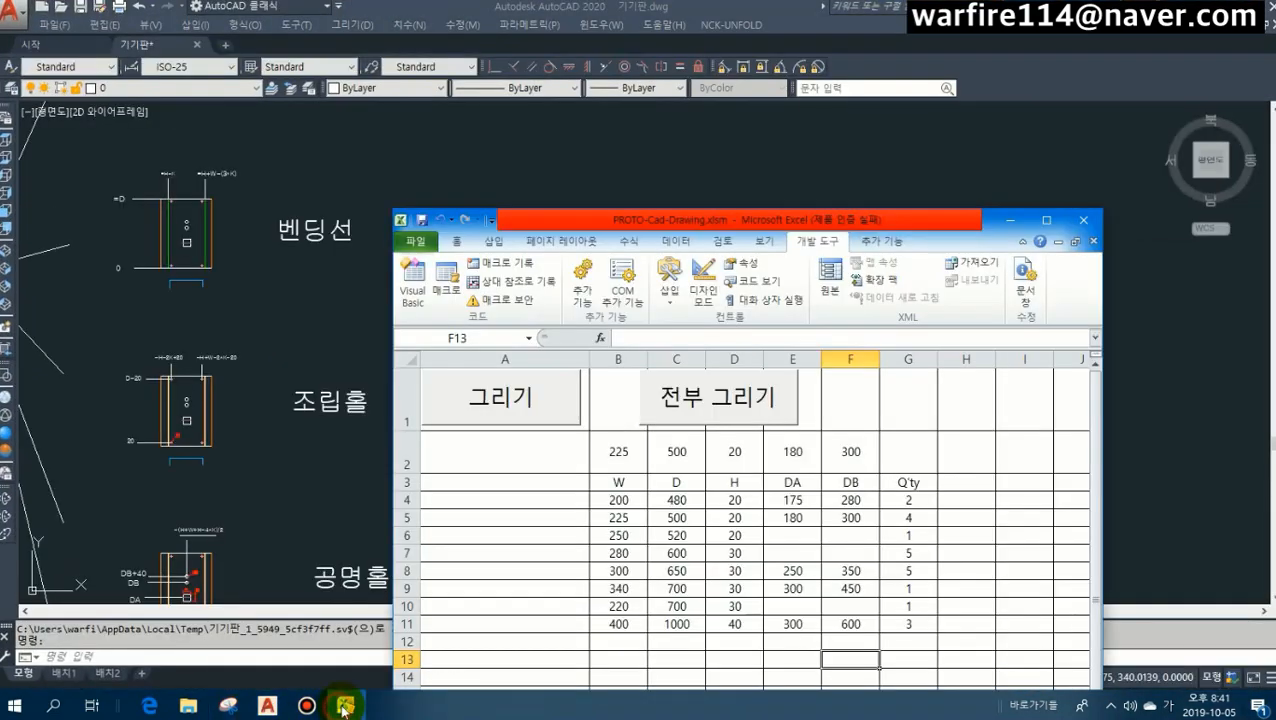
left_click_drag(770, 219, 899, 91)
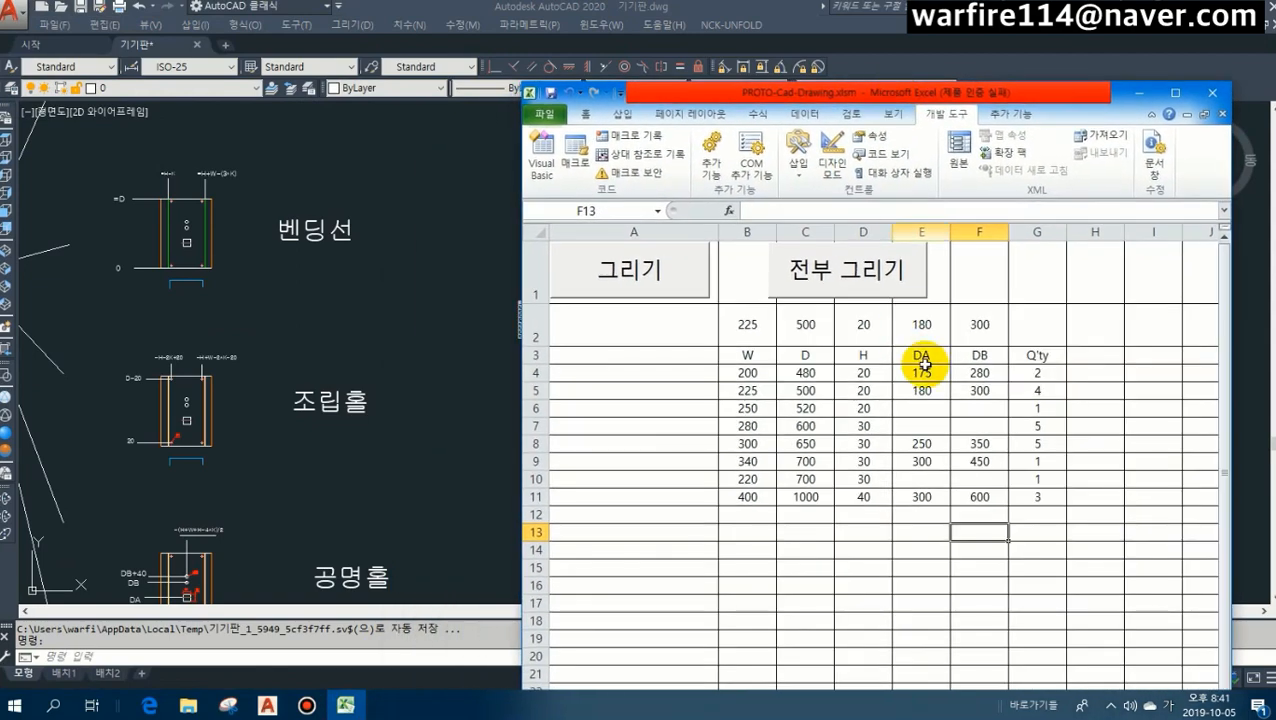
left_click(862, 272)
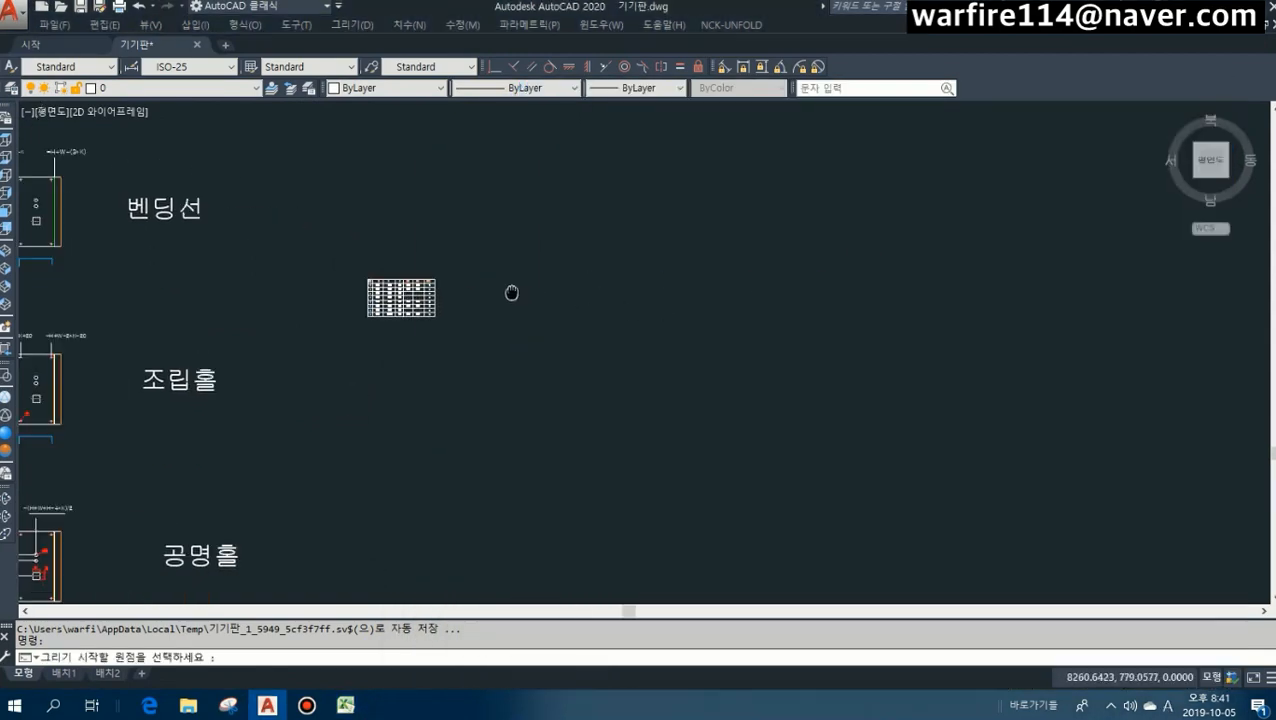
Pick spaced origin points in a row beside the specification table to draw the plates for the first five size rows.
left_click(652, 364)
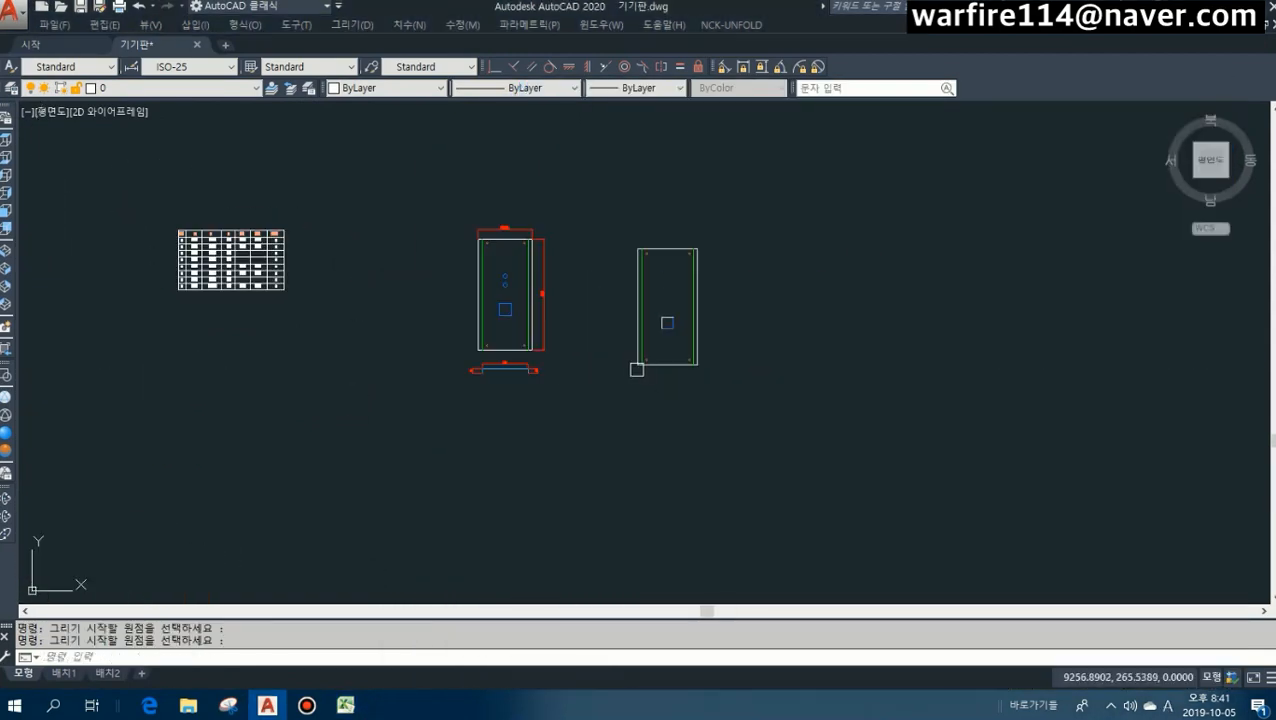
middle_click_drag(853, 387, 611, 365)
middle_click_drag(771, 367, 587, 370)
left_click(590, 370)
left_click(783, 384)
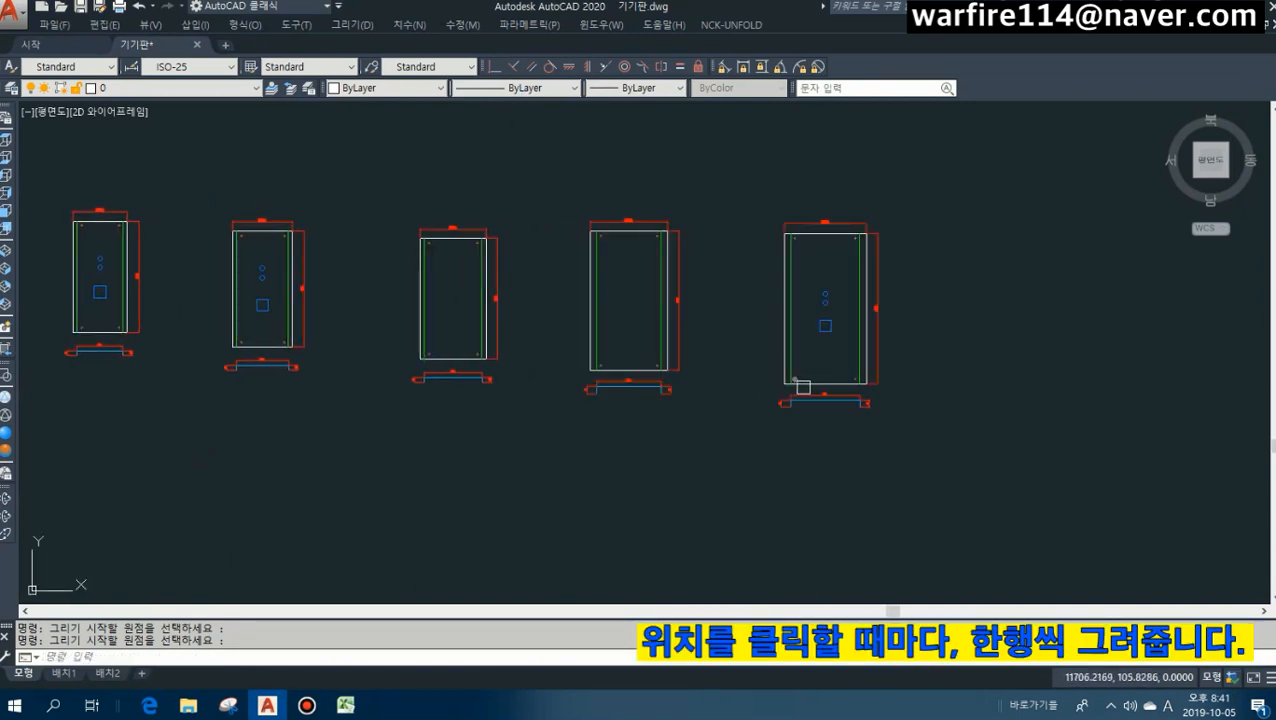
Continue the row by picking origins for the plates of the last three sizes, up to the 400 x 1000 plate, and end the command.
middle_click_drag(961, 395, 767, 382)
left_click(774, 390)
left_click(767, 382)
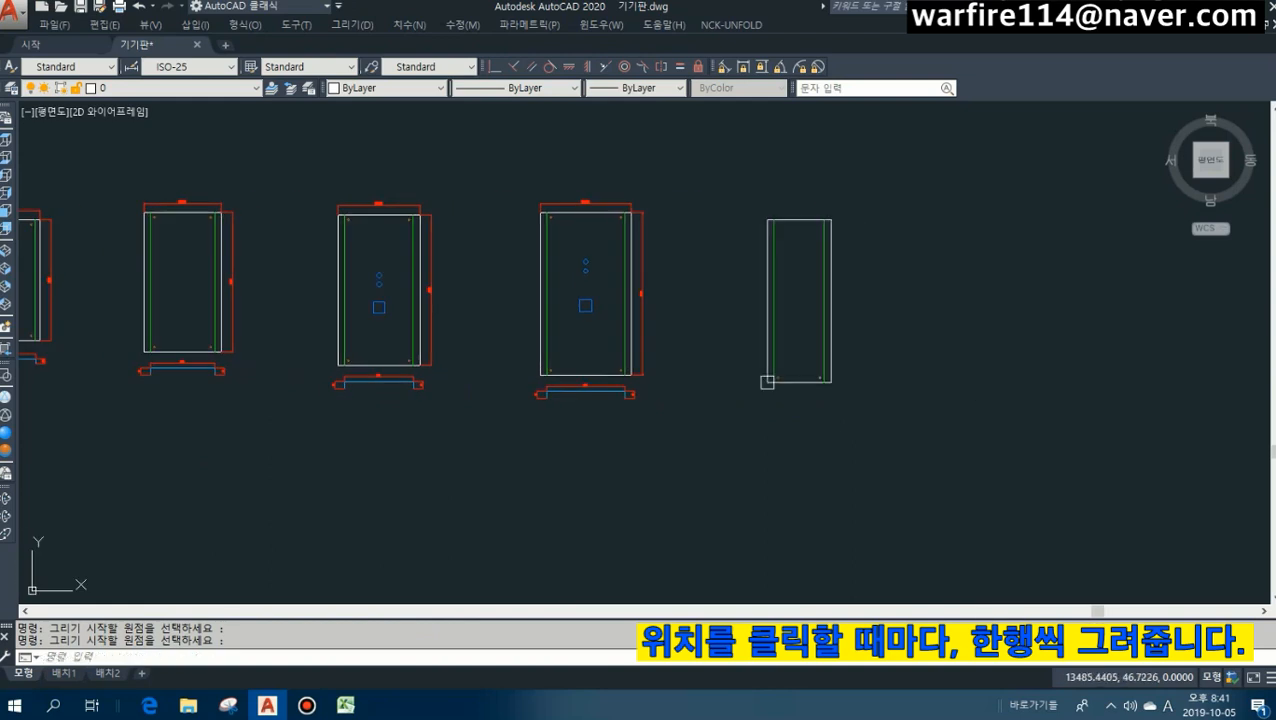
middle_click_drag(975, 394, 806, 396)
left_click(806, 396)
middle_click_drag(1030, 394, 740, 382)
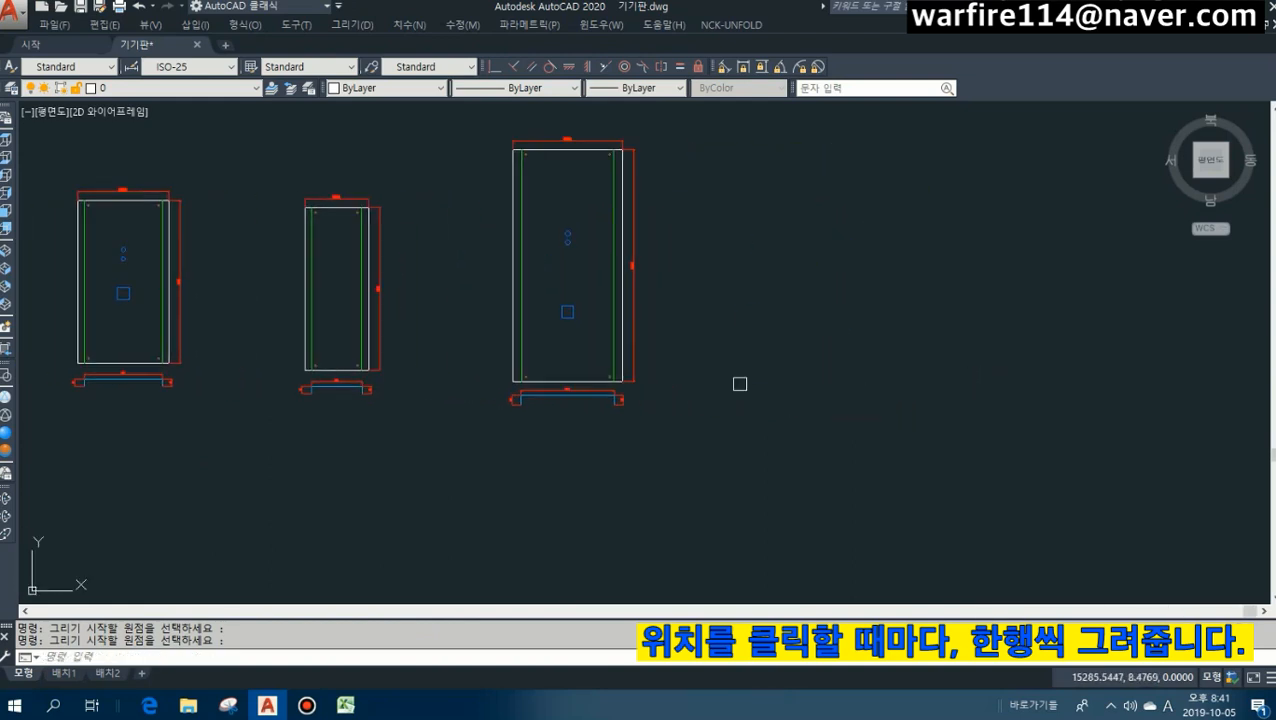
left_click(755, 383)
key("Escape")
key("Escape")
Examine the row of eight generated plates and compare it with the No, W, D, H, DA, DB and Q'ty values in the table.
scroll(820, 342, "down", 5)
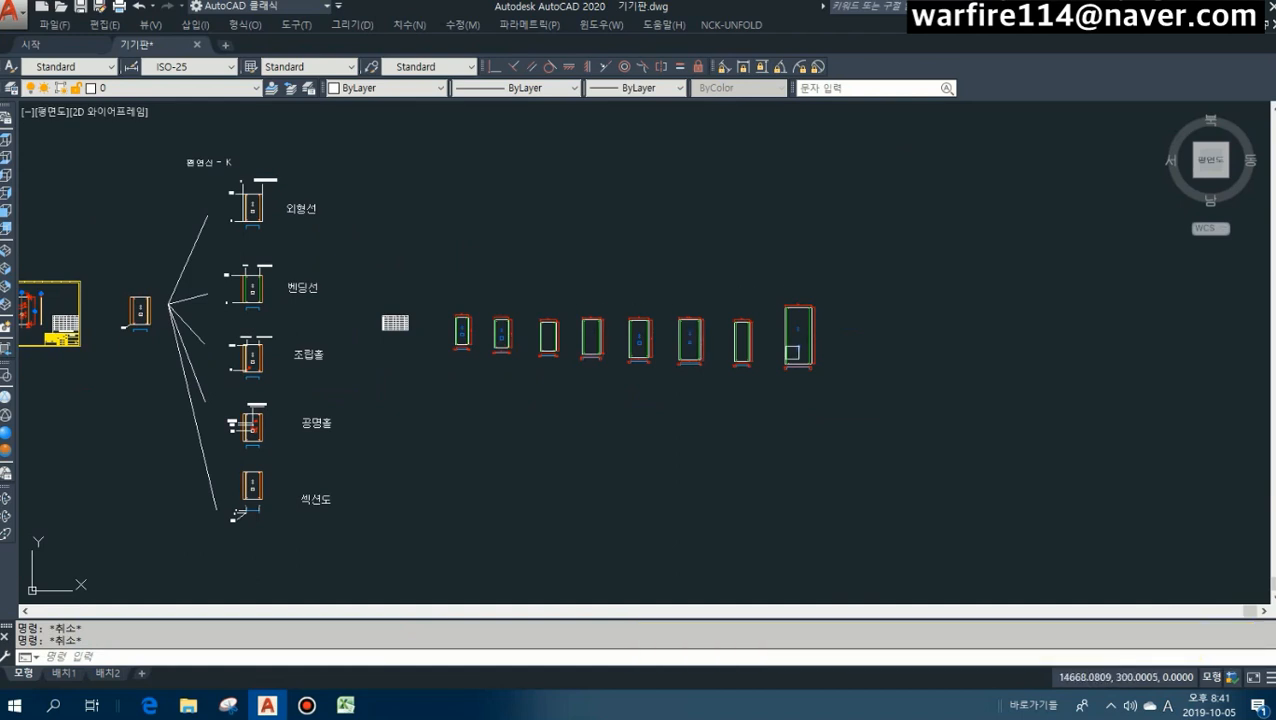
scroll(620, 357, "up", 2)
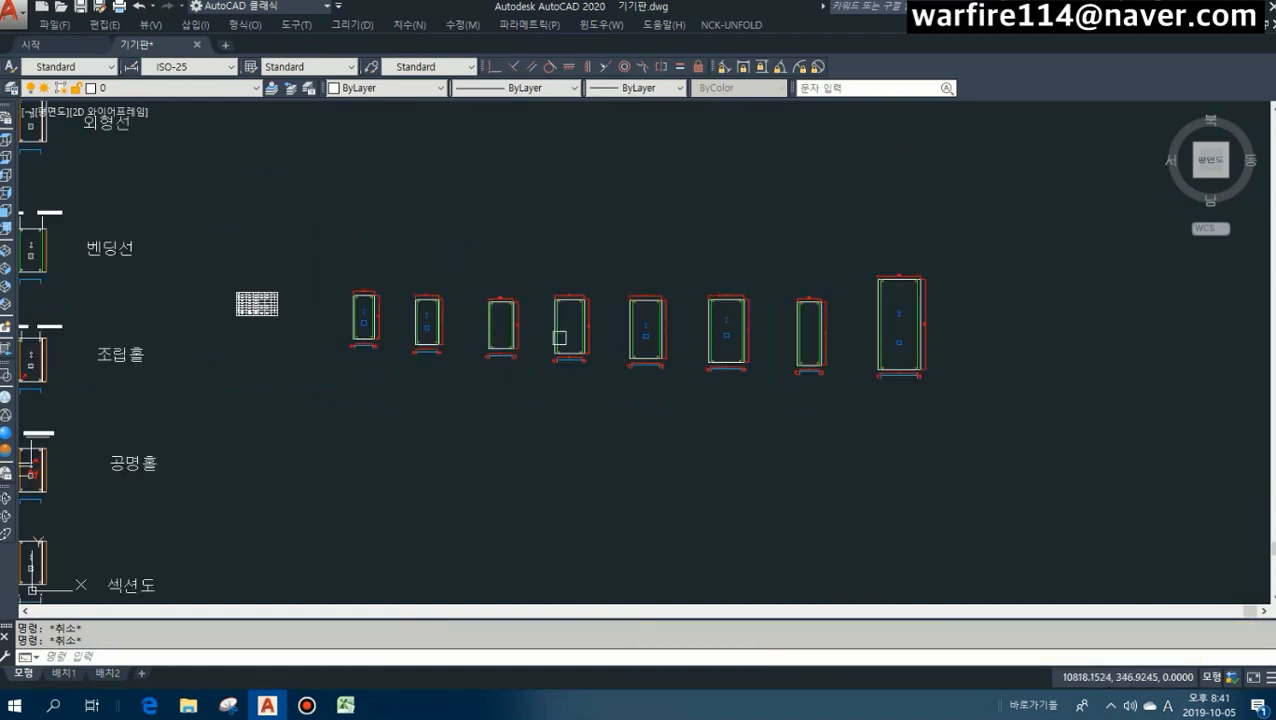
middle_click_drag(250, 340, 548, 290)
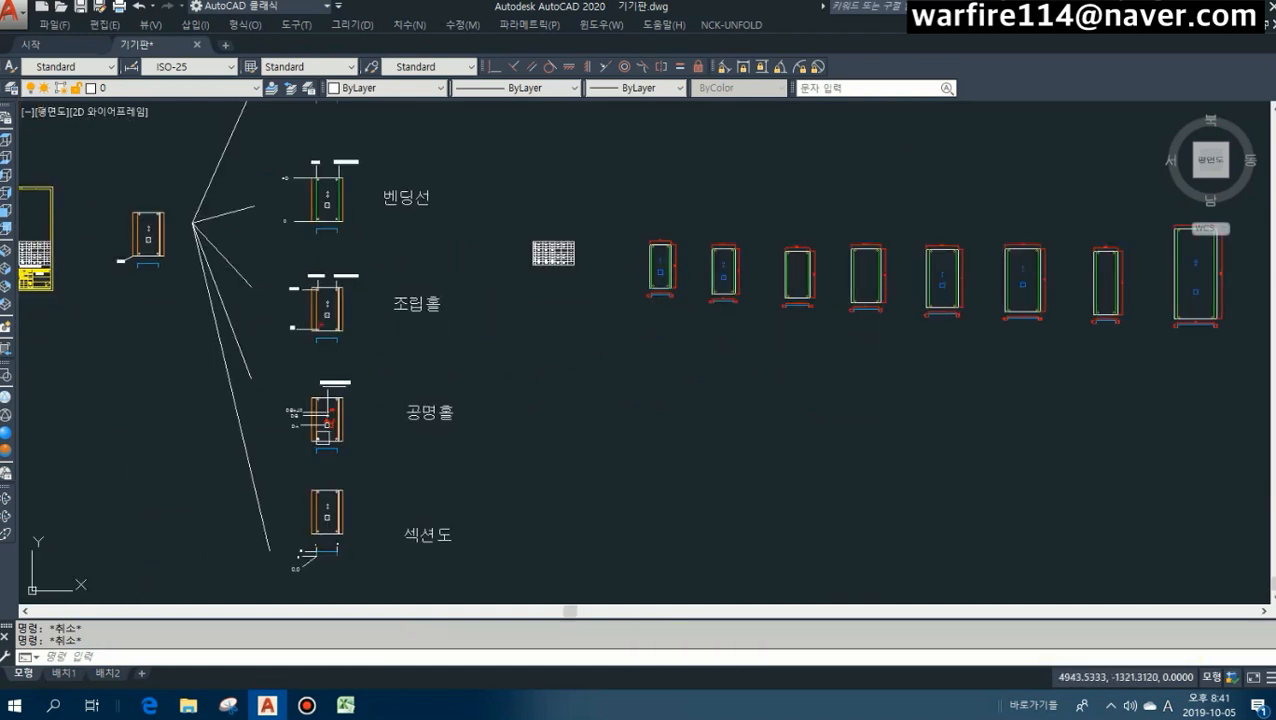
middle_click_drag(131, 386, 451, 390)
middle_click_drag(886, 327, 473, 359)
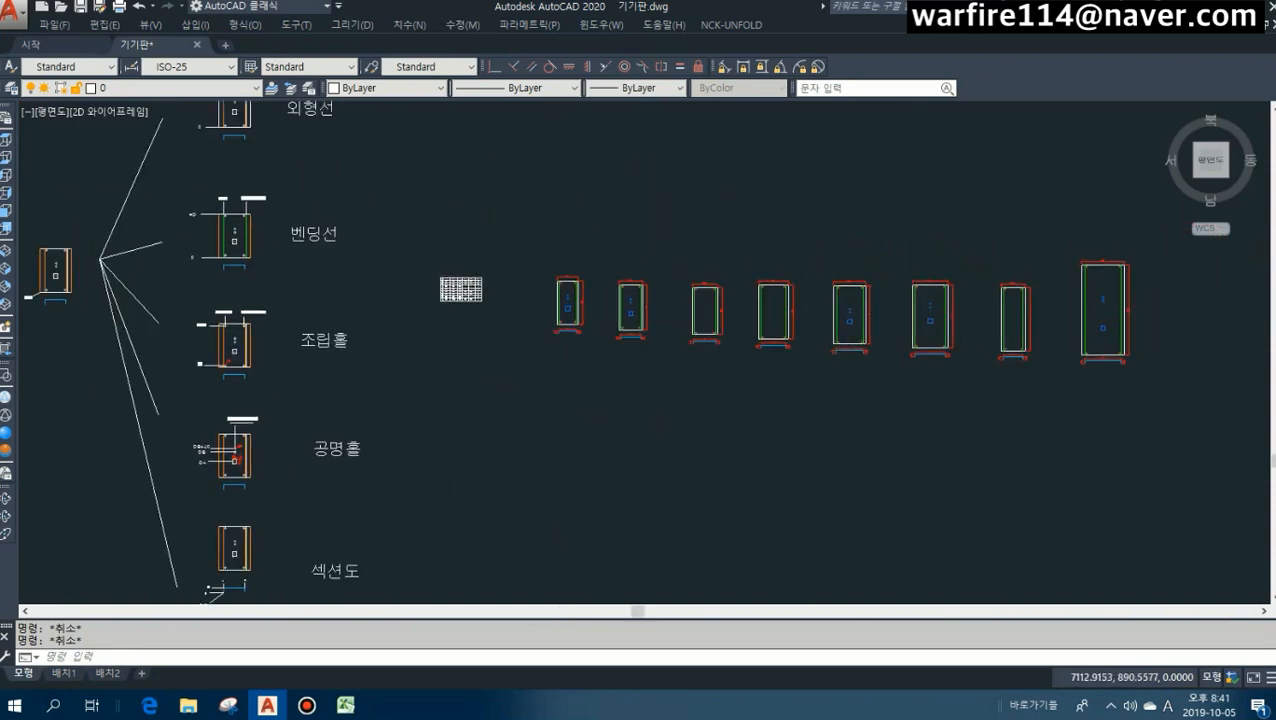
scroll(453, 288, "up", 8)
scroll(444, 229, "up", 2)
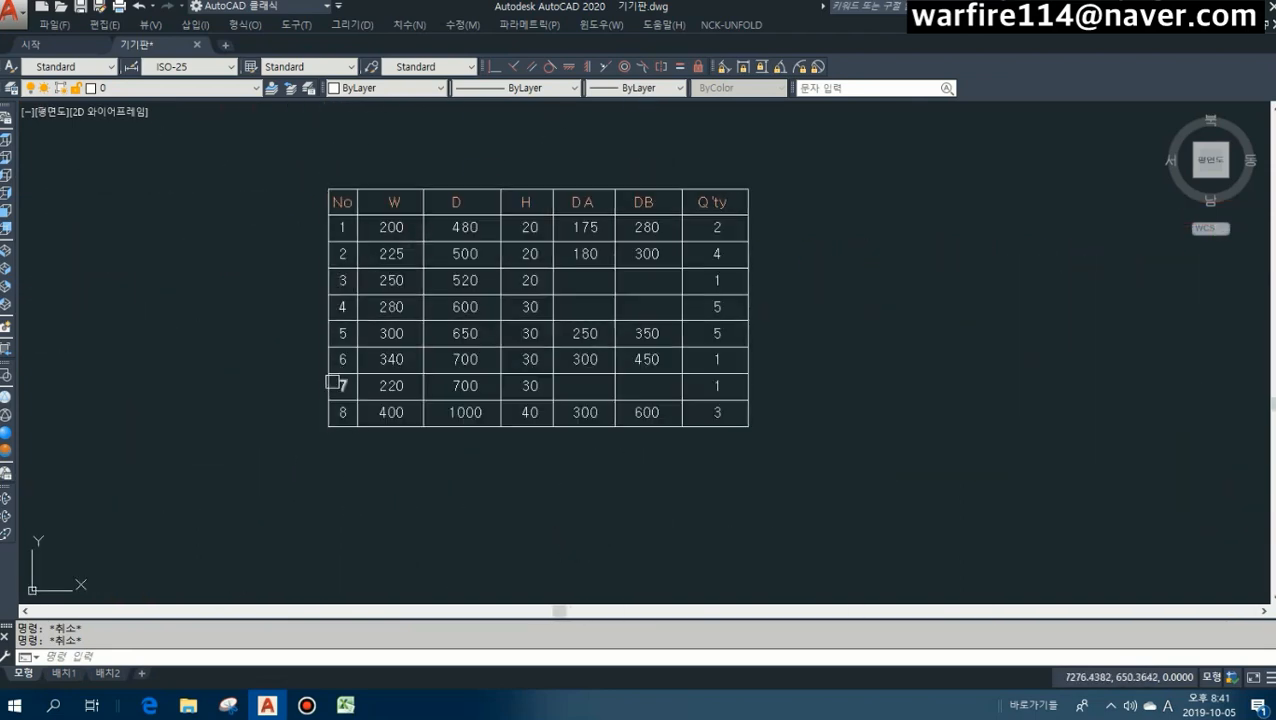
scroll(400, 310, "down", 10)
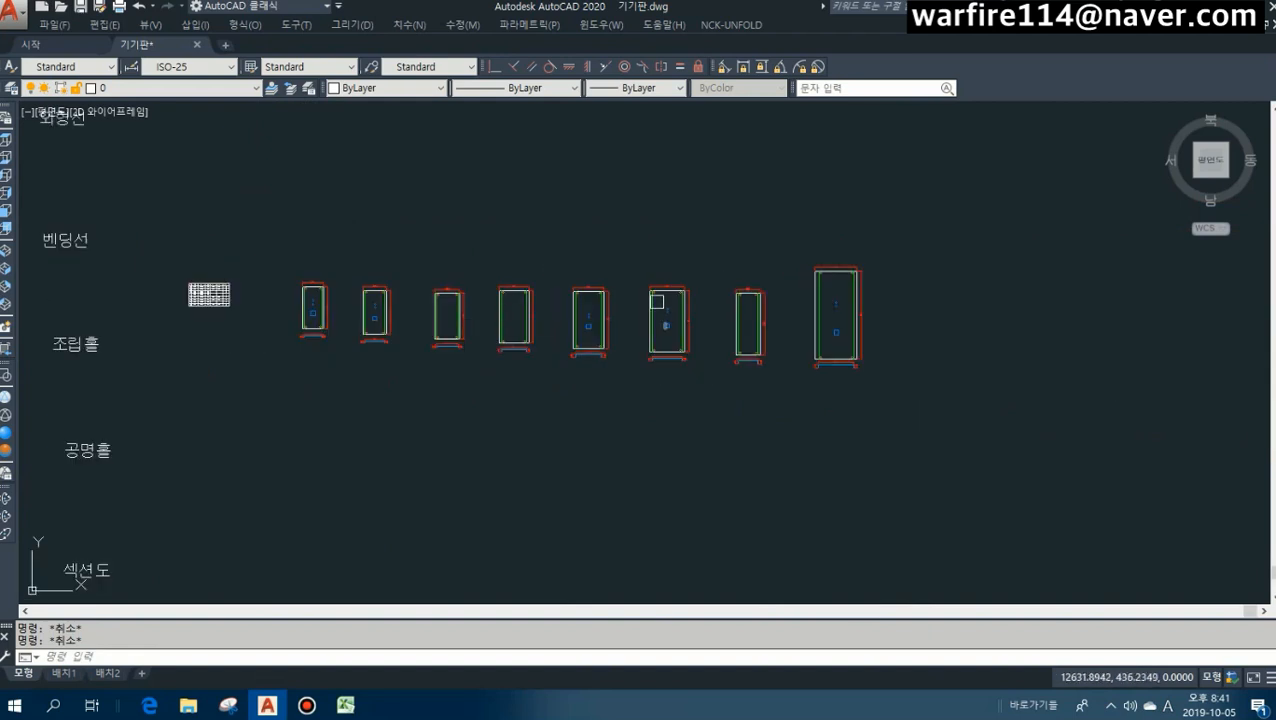
Review the original dimensioned plate sheet with its SPECIFICATION table, the line-type breakdown sketches and the row of generated plates.
scroll(912, 332, "up", 2)
scroll(775, 302, "down", 6)
middle_click_drag(375, 290, 594, 314)
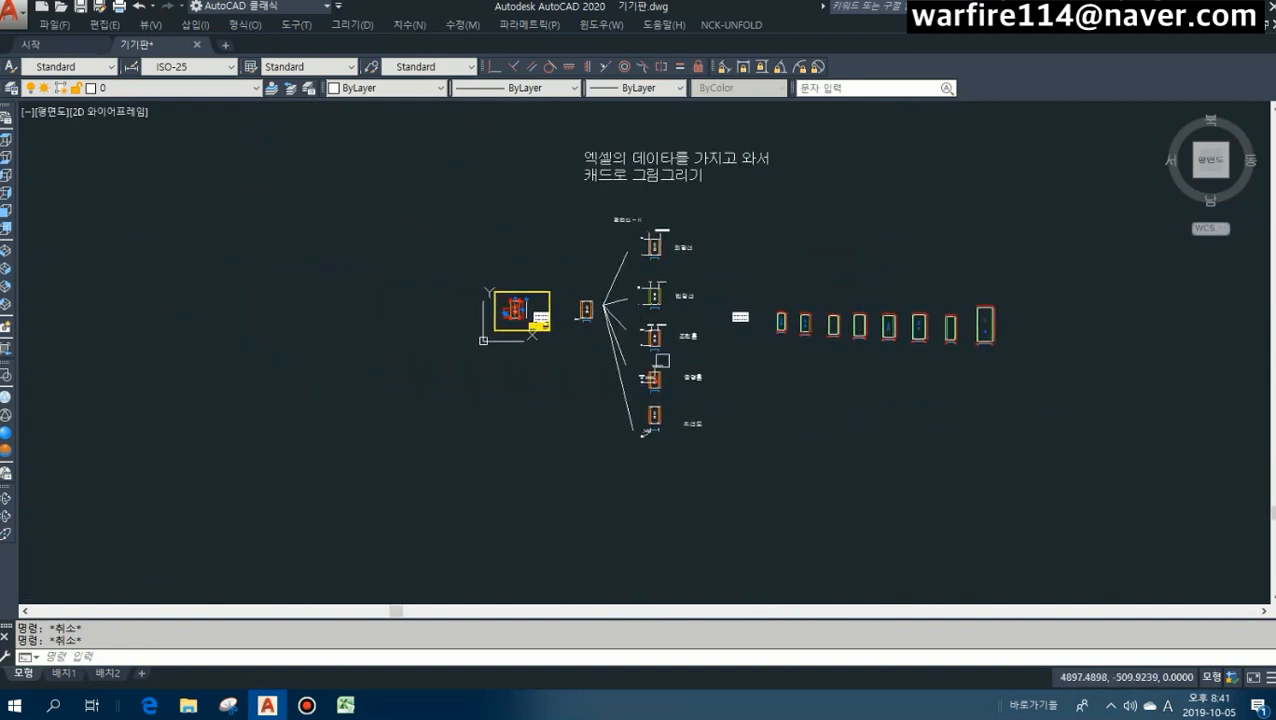
middle_click_drag(747, 341, 609, 339)
scroll(342, 292, "up", 8)
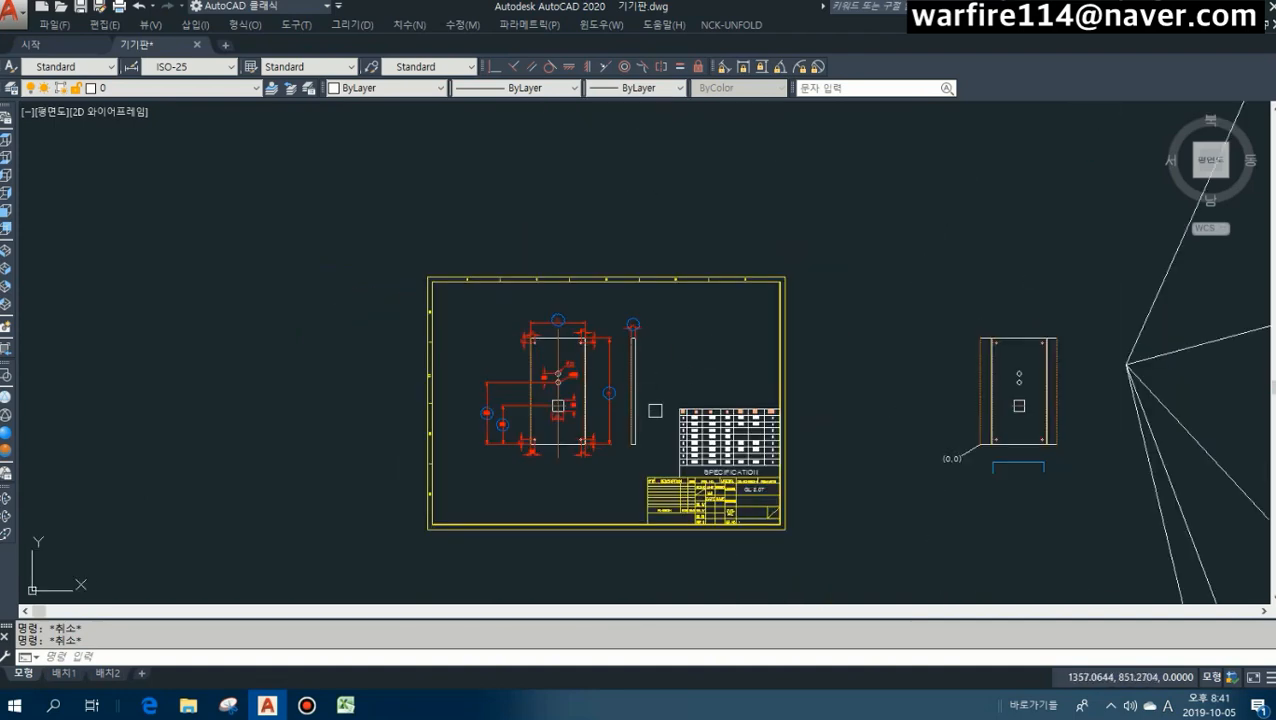
scroll(662, 410, "up", 2)
middle_click_drag(648, 410, 618, 318)
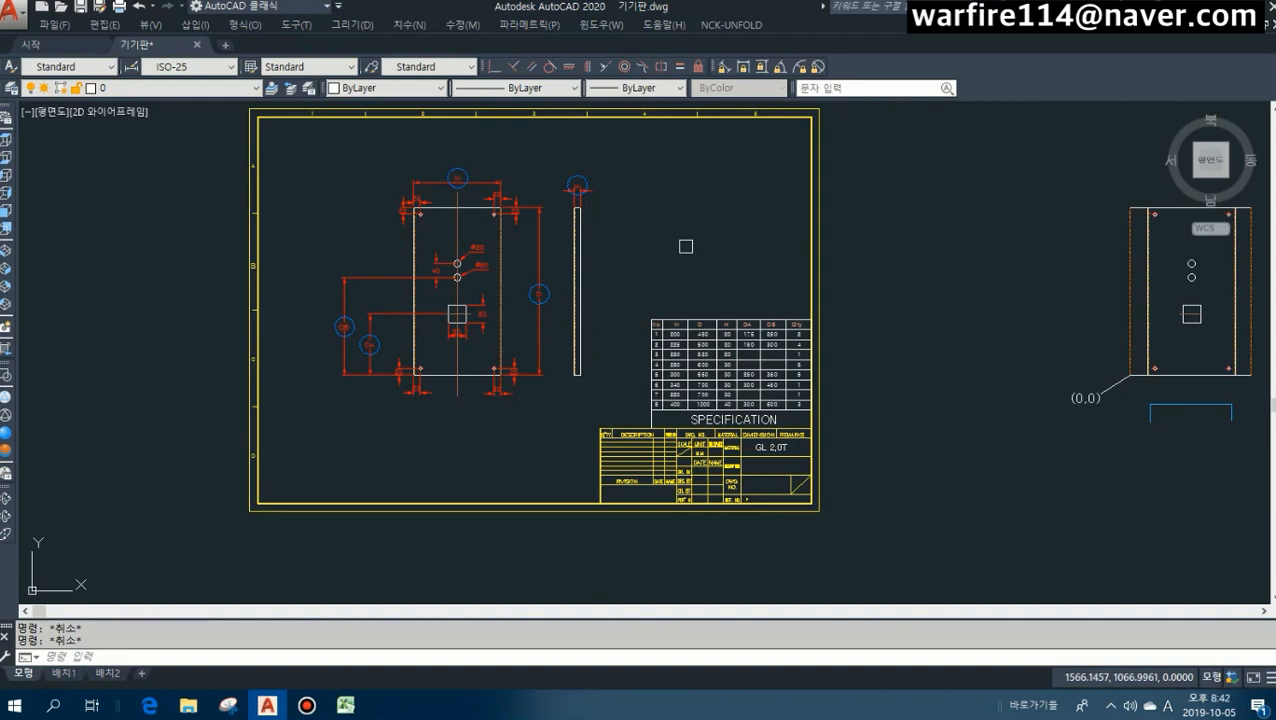
scroll(616, 300, "down", 2)
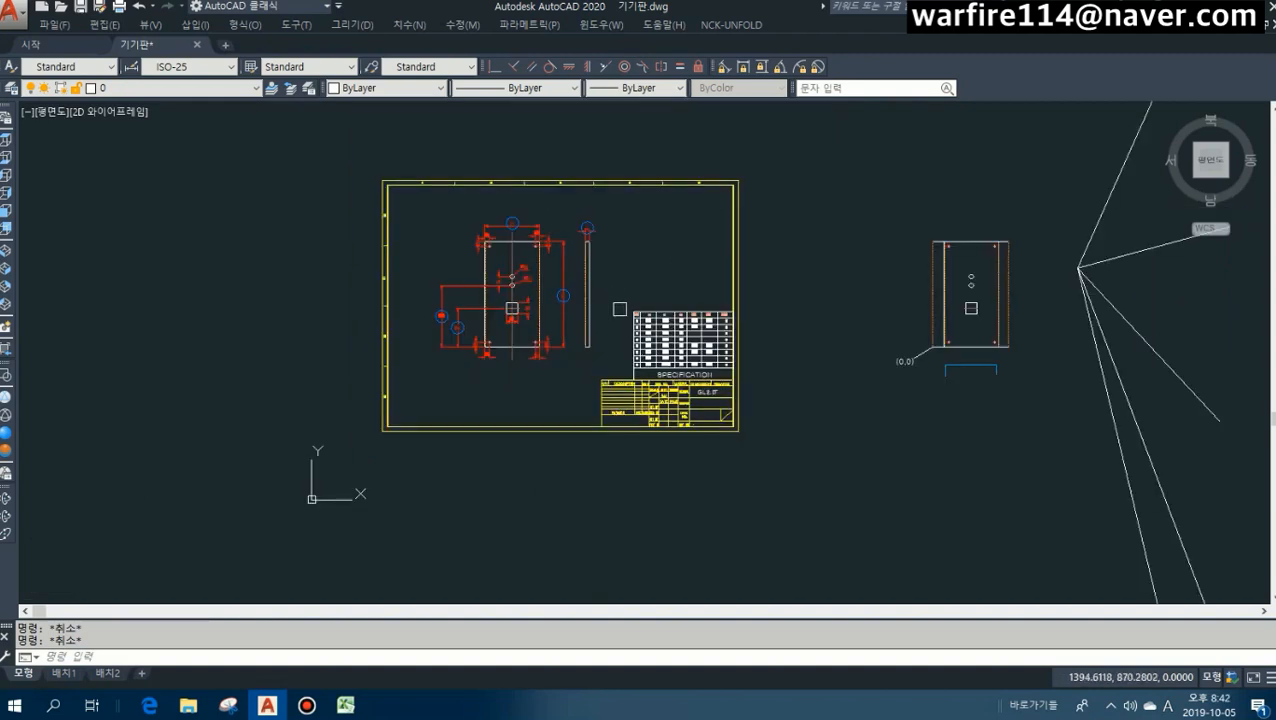
middle_click_drag(707, 256, 495, 288)
scroll(587, 273, "down", 4)
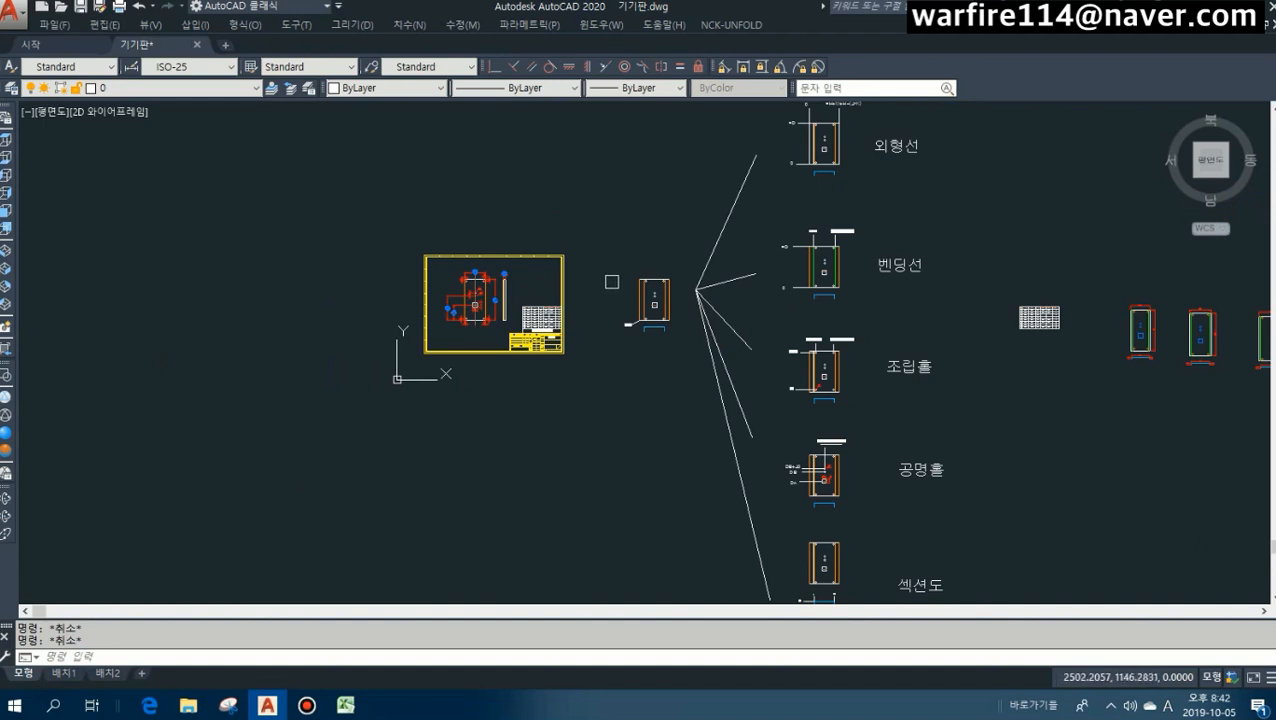
scroll(627, 270, "down", 4)
middle_click_drag(835, 295, 650, 309)
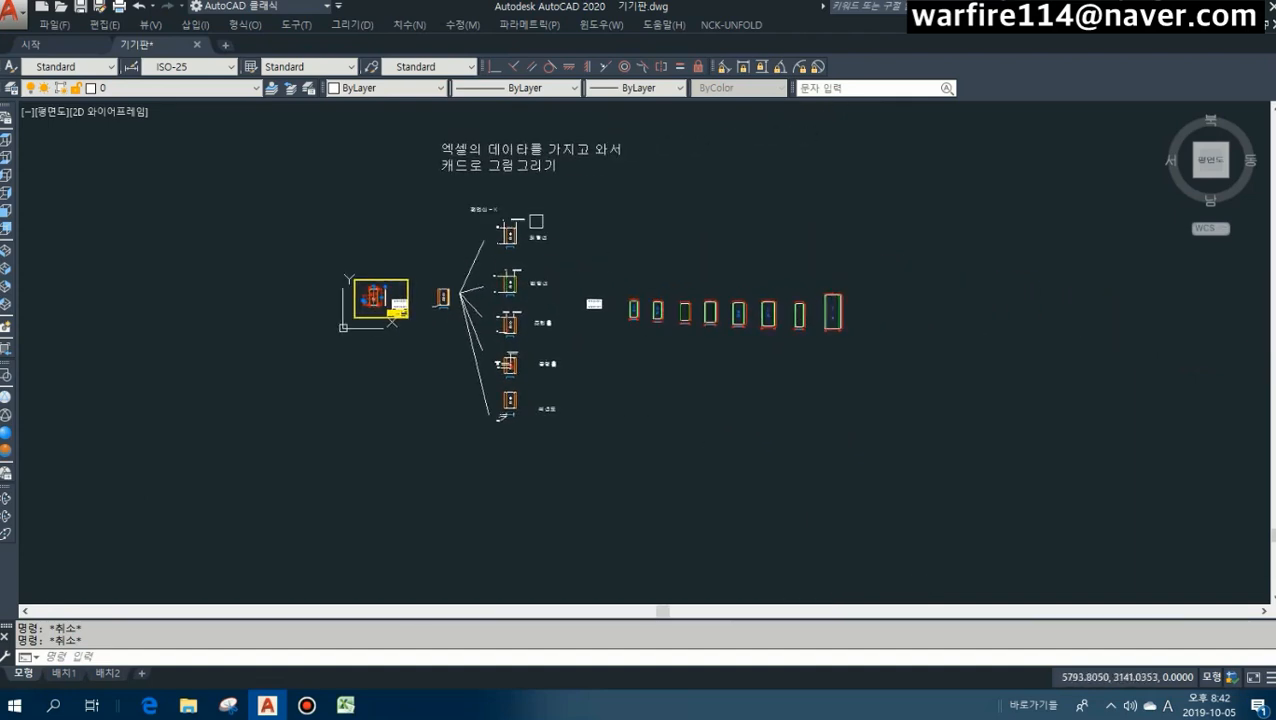
scroll(539, 232, "up", 2)
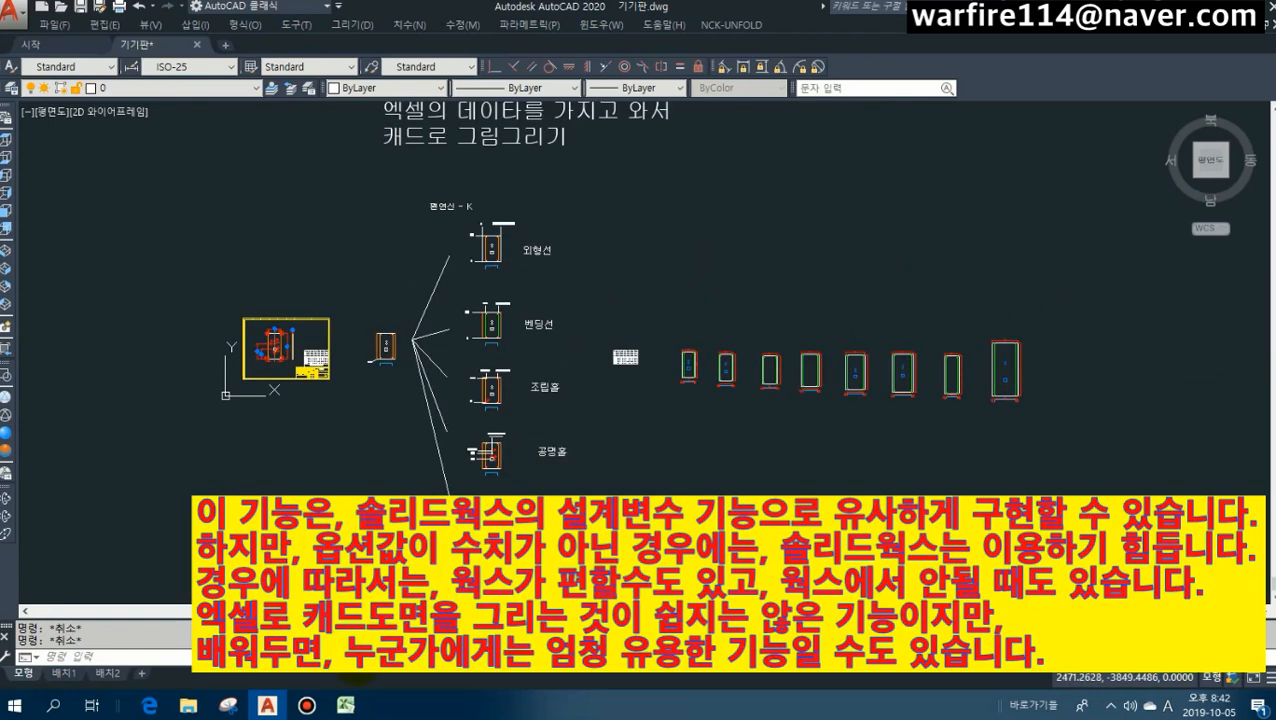
mouse_move(352, 709)
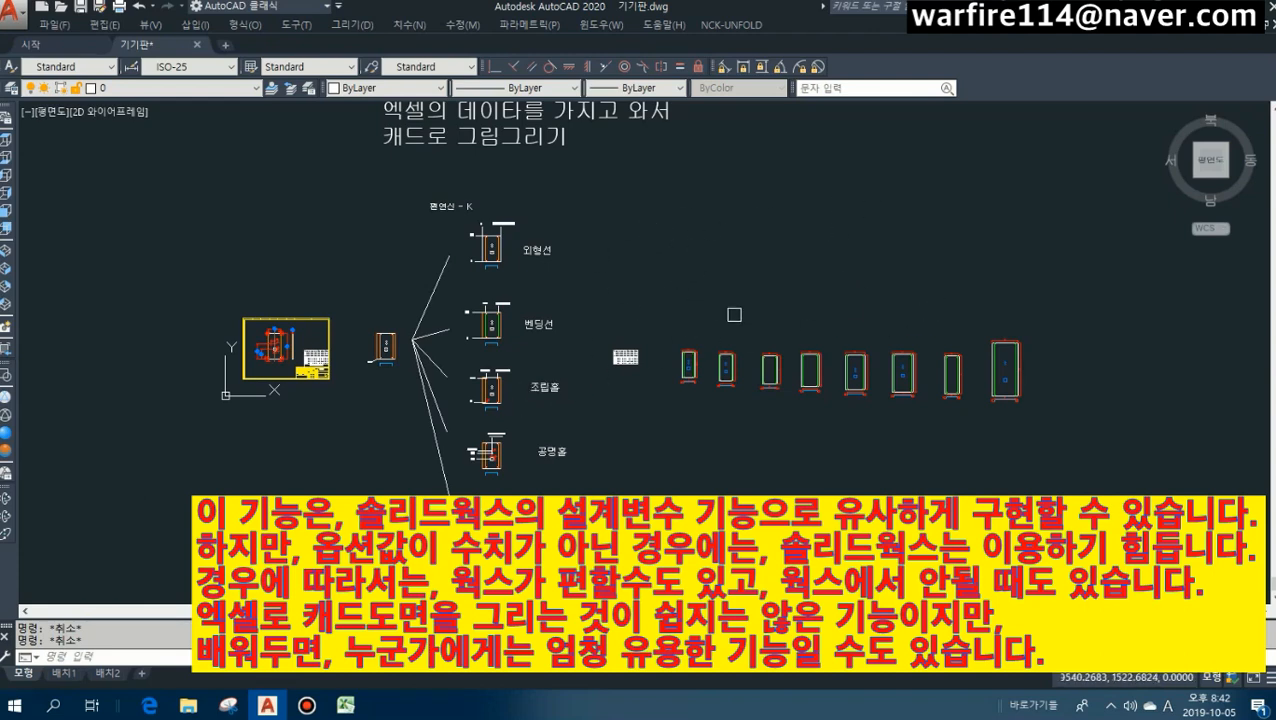
scroll(822, 377, "up", 5)
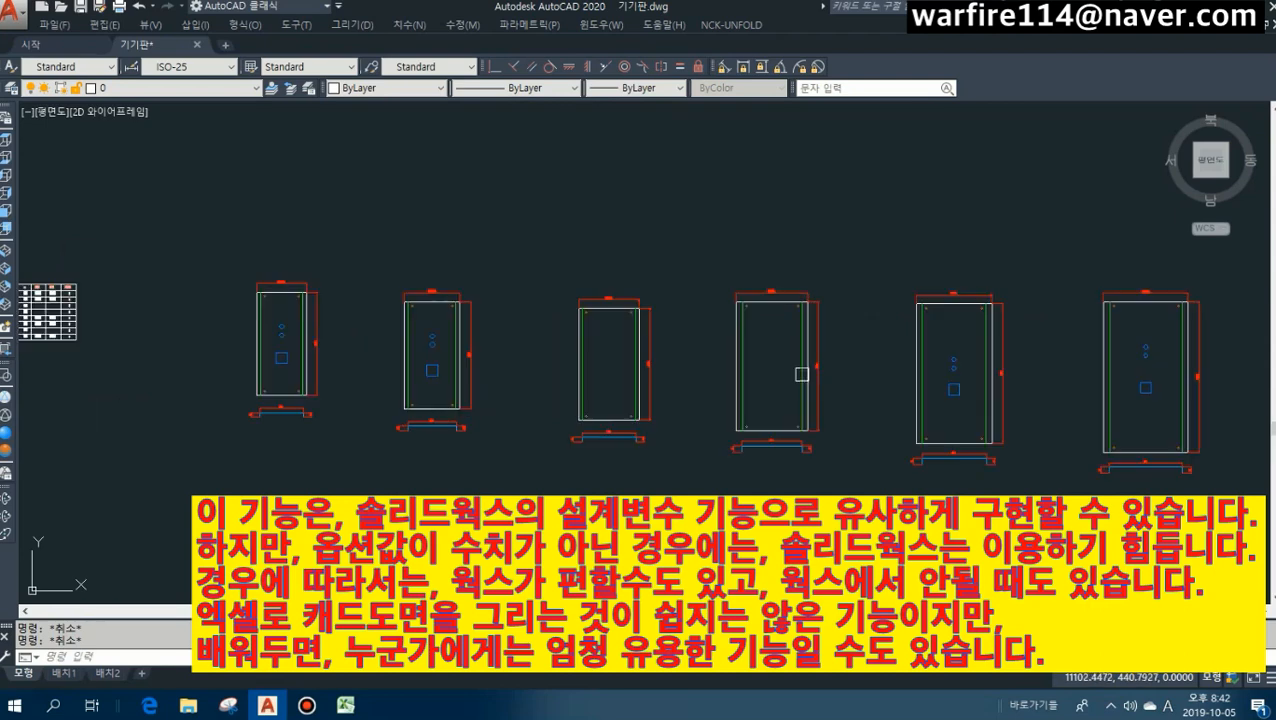